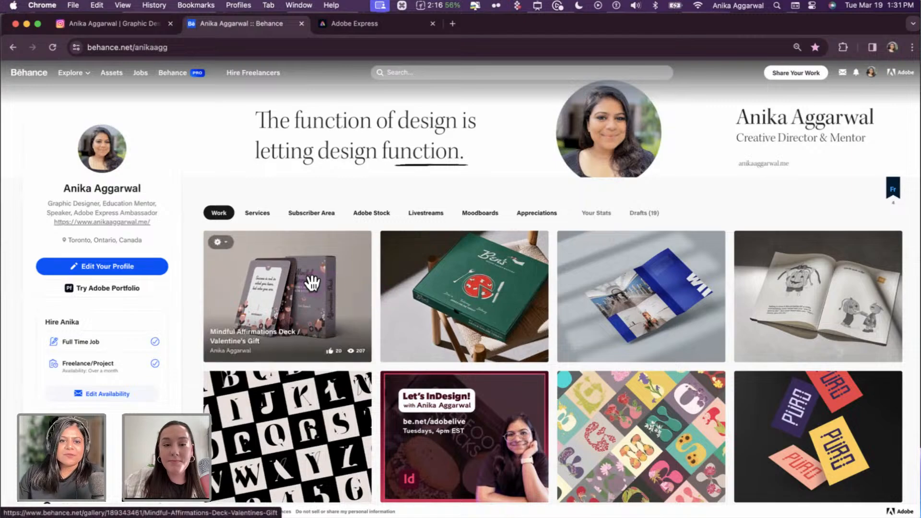
# - Look through the Mindful Affirmations Deck project, then close it back to the profile
pyautogui.click(312, 283)
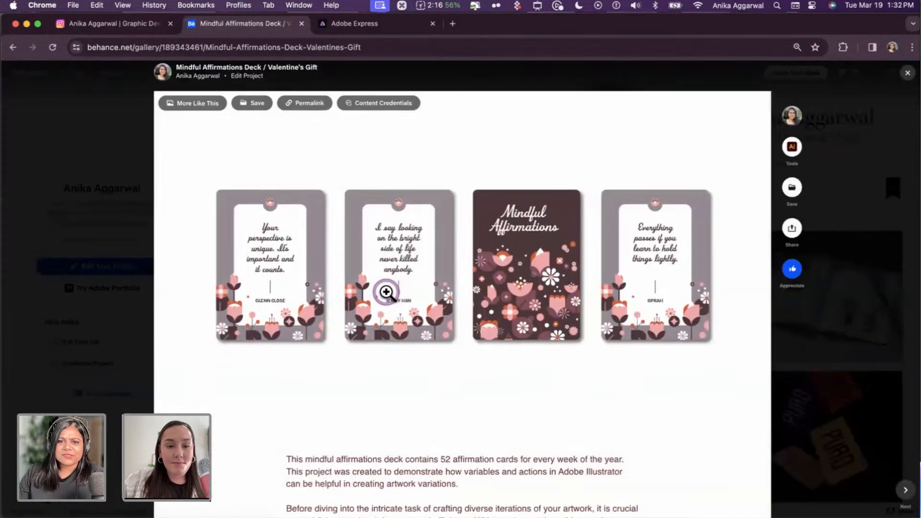
pyautogui.scroll(-12, 386, 292)
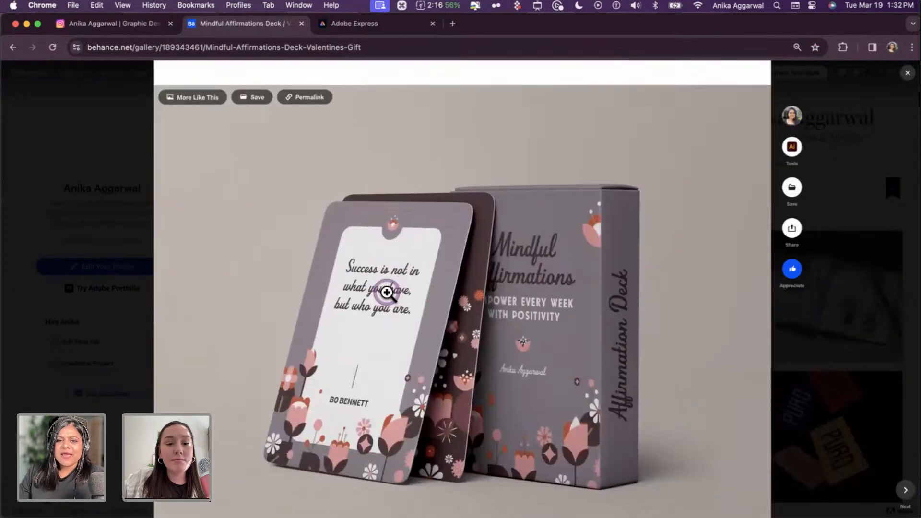
pyautogui.scroll(-10, 386, 292)
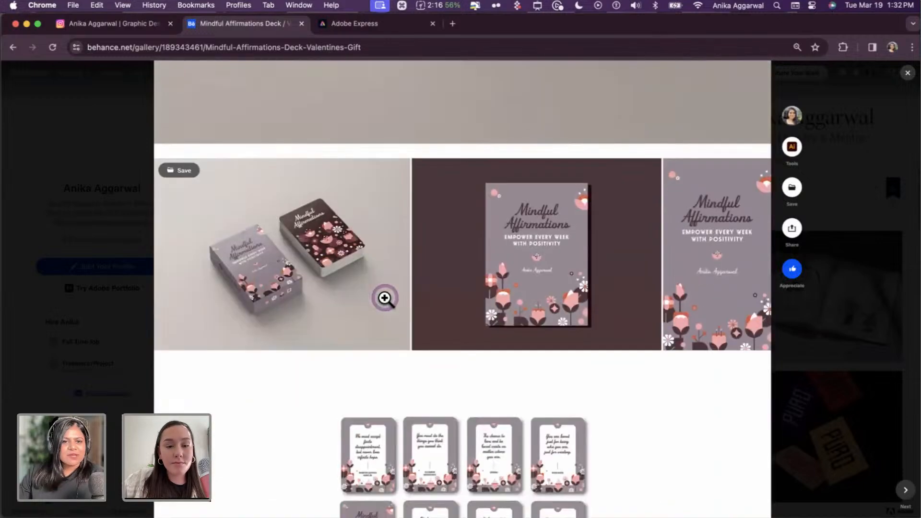
pyautogui.scroll(-10, 385, 298)
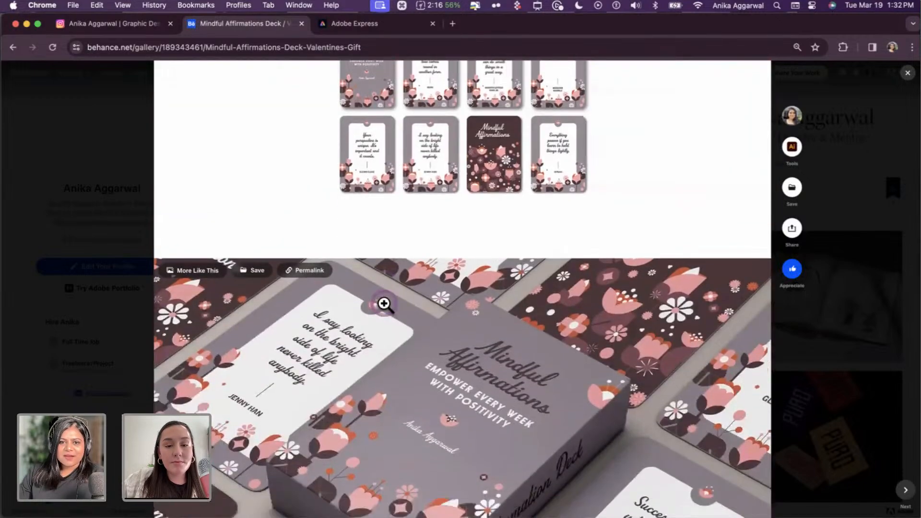
pyautogui.scroll(-4, 384, 304)
pyautogui.scroll(-10, 385, 306)
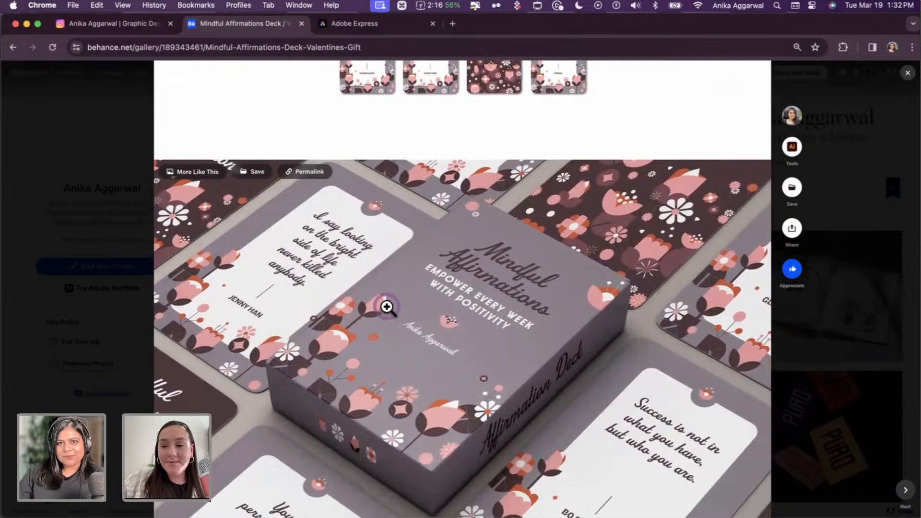
pyautogui.scroll(-10, 394, 307)
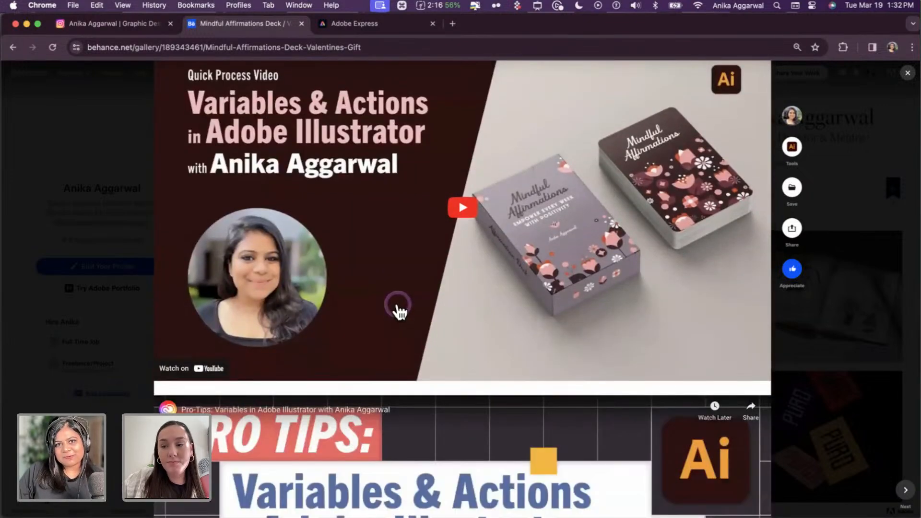
pyautogui.click(114, 254)
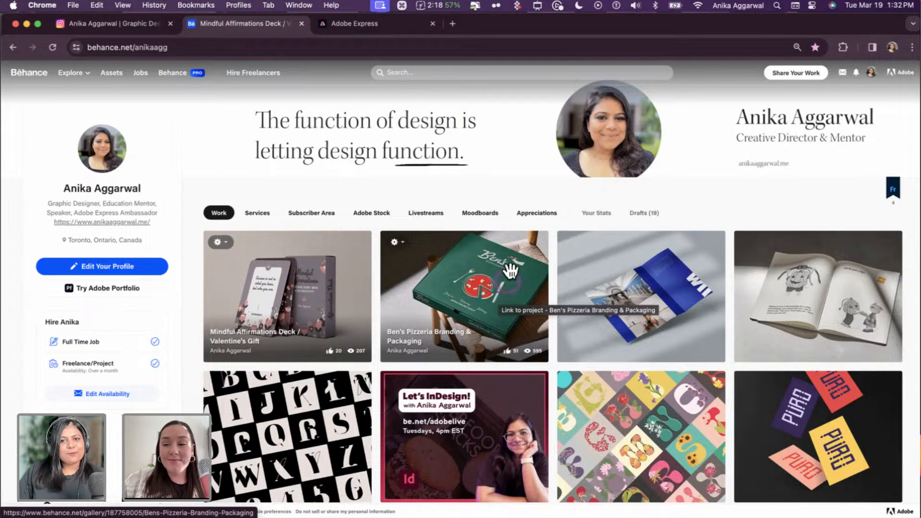
# - Open the first Instagram post in a new tab and play the dinner party branding reel
pyautogui.click(102, 32)
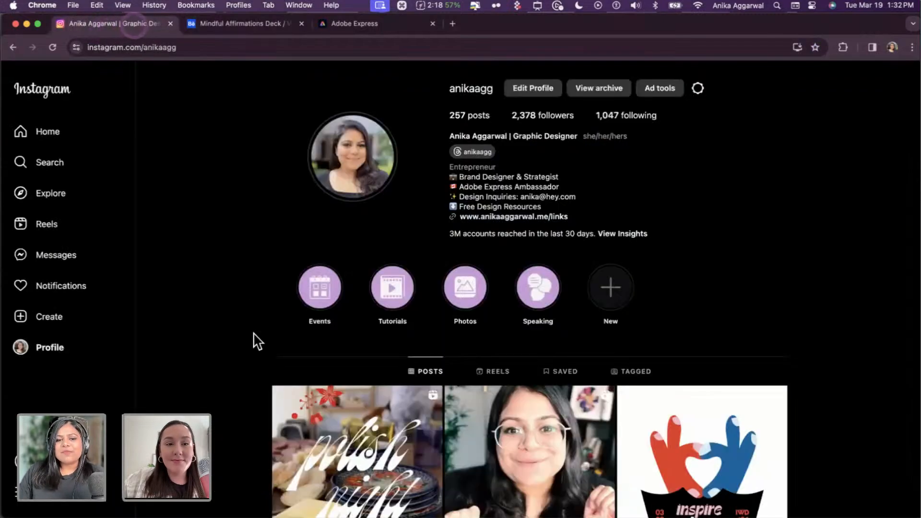
pyautogui.keyDown('super'); pyautogui.click(380, 426); pyautogui.keyUp('super')
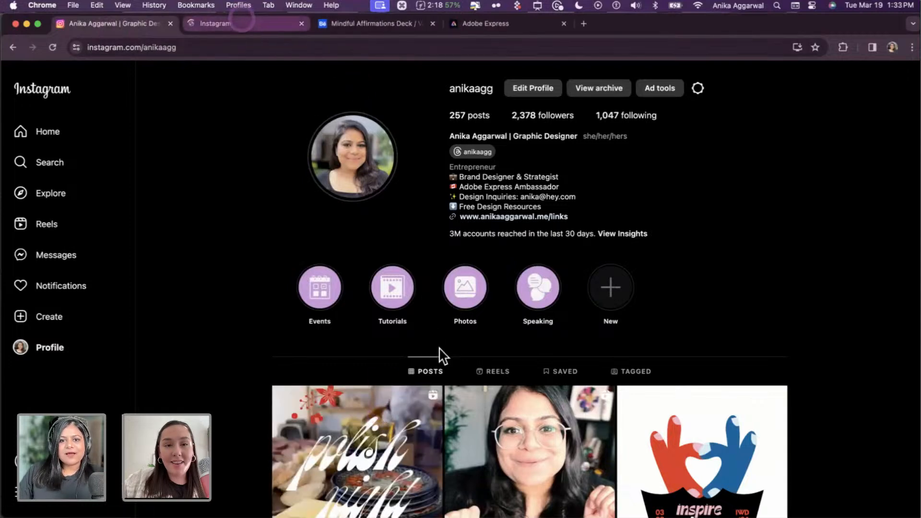
pyautogui.click(241, 21)
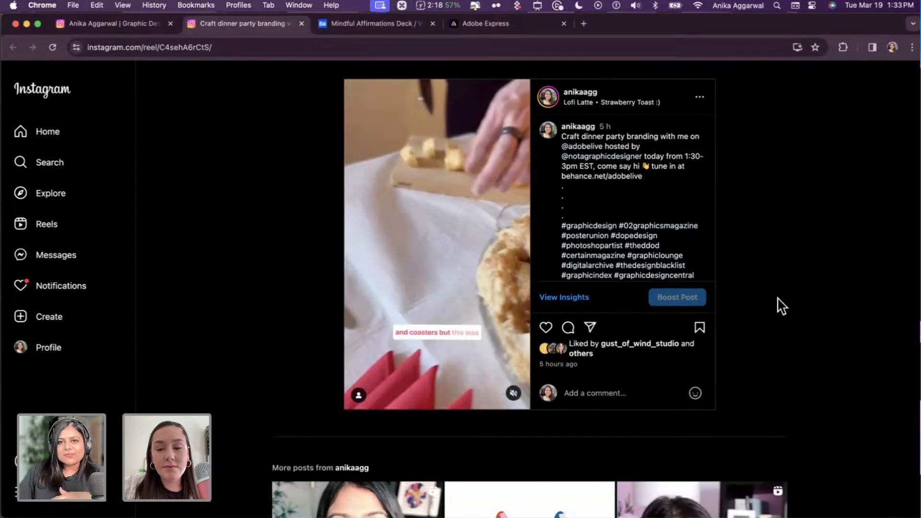
pyautogui.click(778, 302)
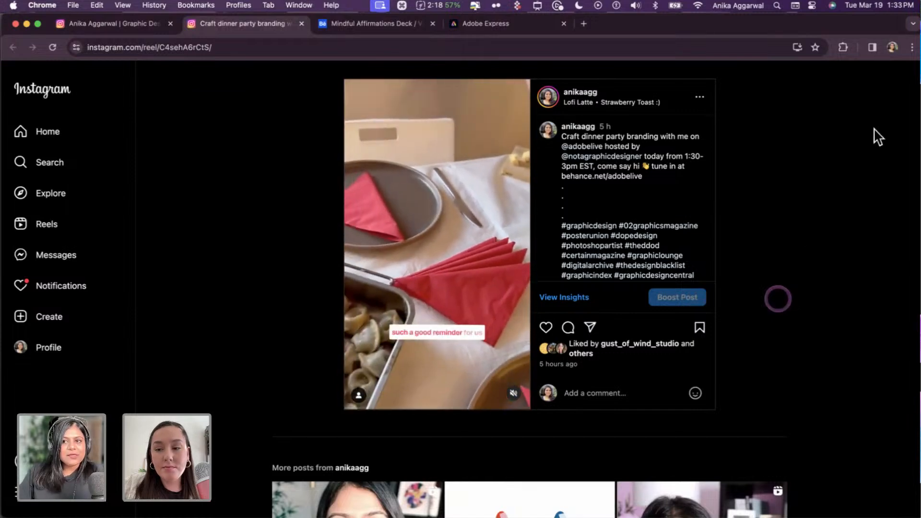
pyautogui.press('Escape')
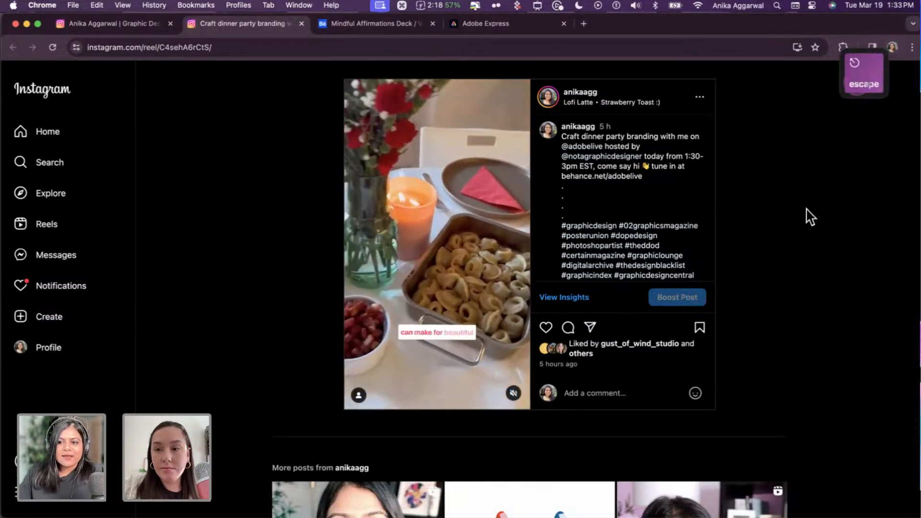
# - Finish with the reel and bring up the AL_March19.aic Moodboard / Inspiration artboard in Illustrator
pyautogui.click(805, 218)
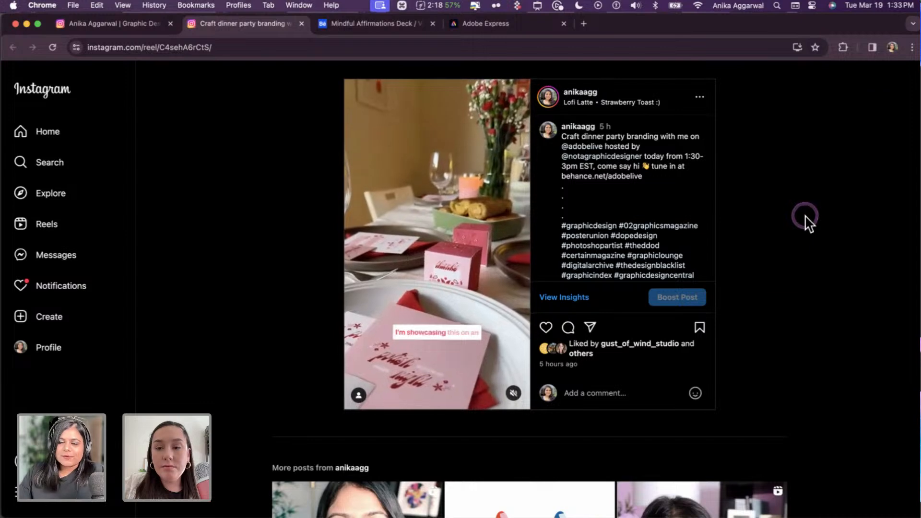
pyautogui.click(800, 214)
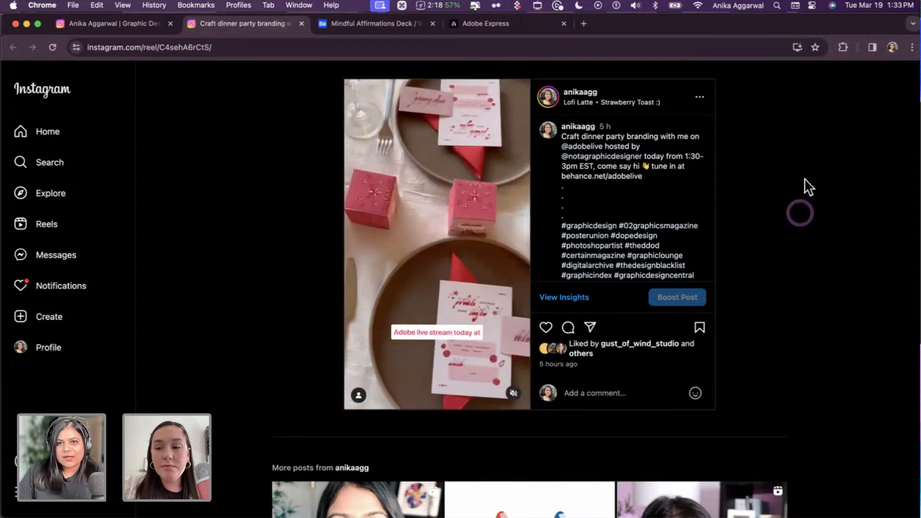
pyautogui.click(802, 167)
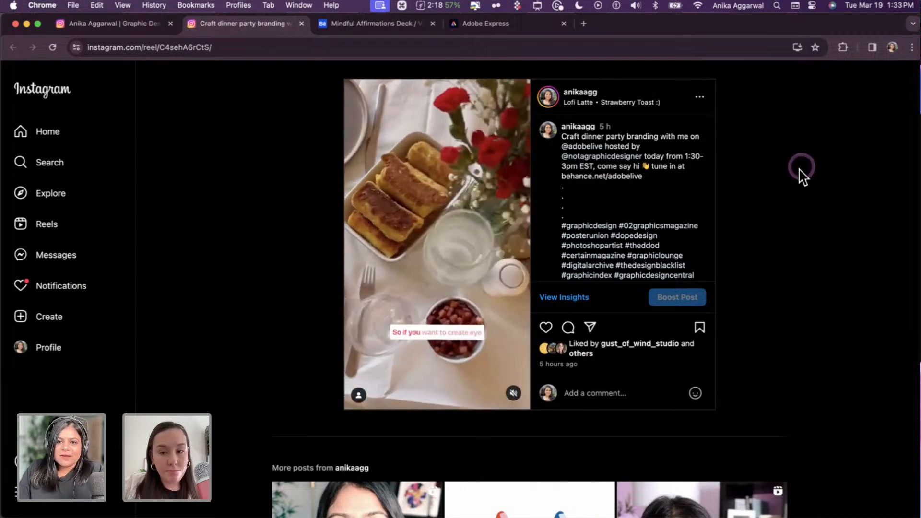
pyautogui.click(514, 272)
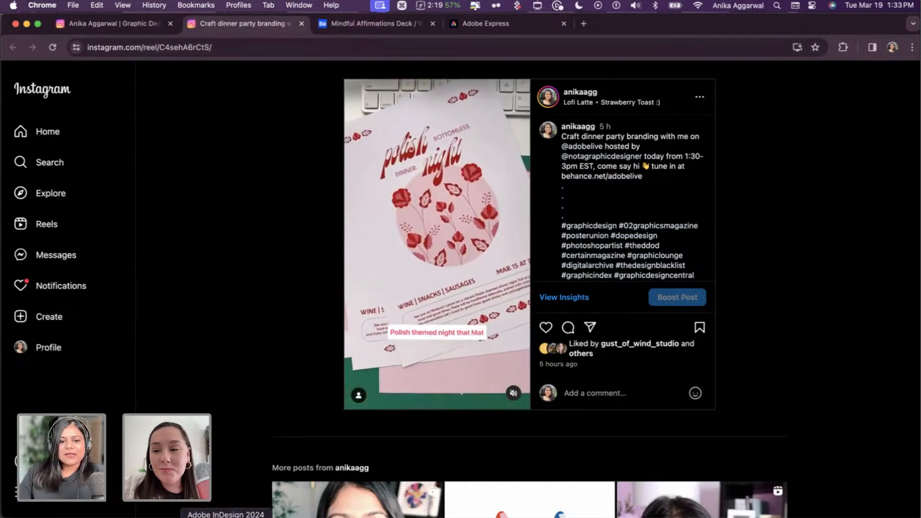
pyautogui.click(182, 516)
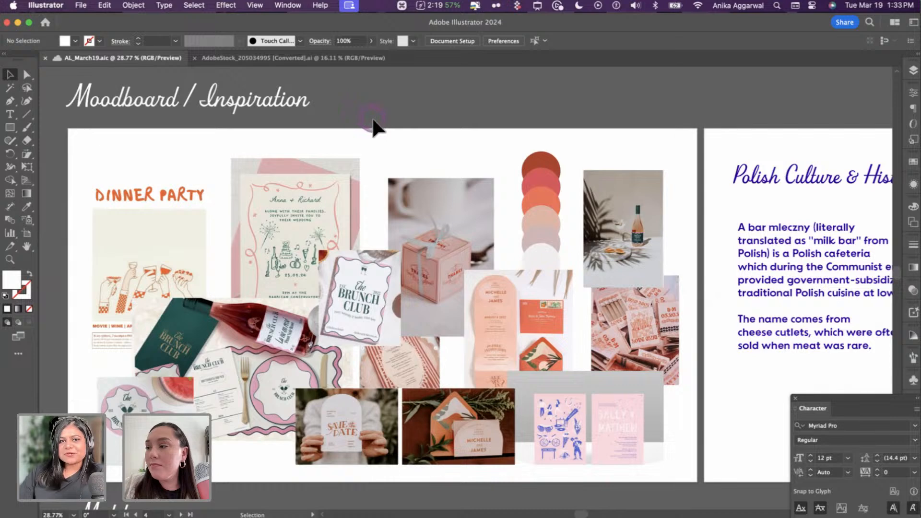
pyautogui.press('super+shift+a')
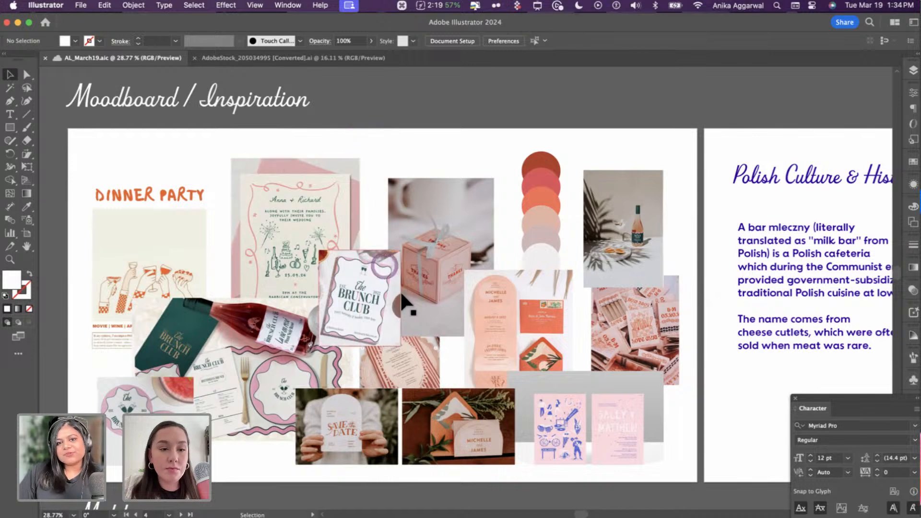
pyautogui.scroll(-1, 393, 343)
pyautogui.scroll(-3, 393, 342)
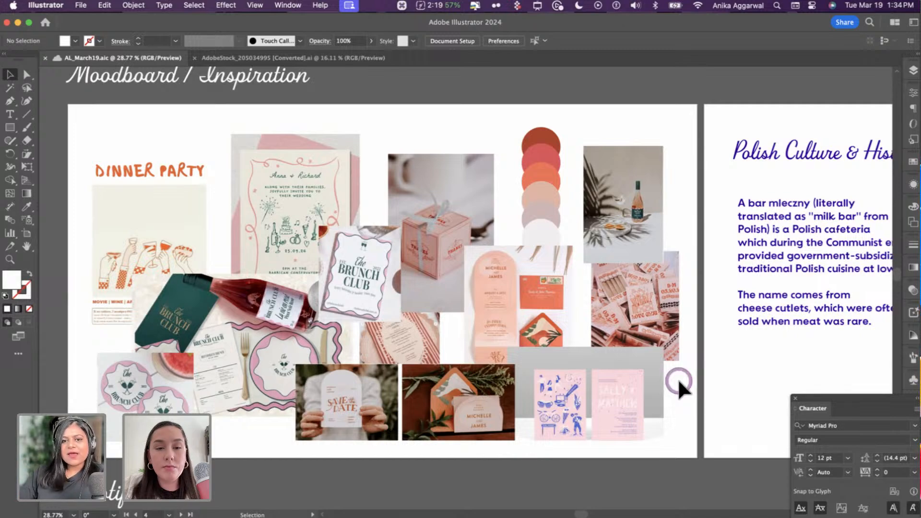
pyautogui.scroll(1, 236, 218)
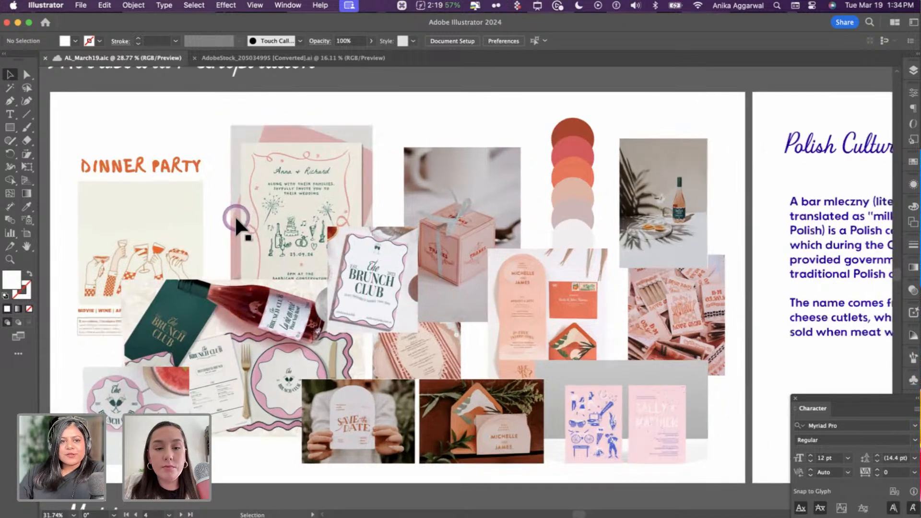
pyautogui.scroll(3, 234, 215)
pyautogui.hscroll(-2, 230, 223)
pyautogui.scroll(-3, 229, 212)
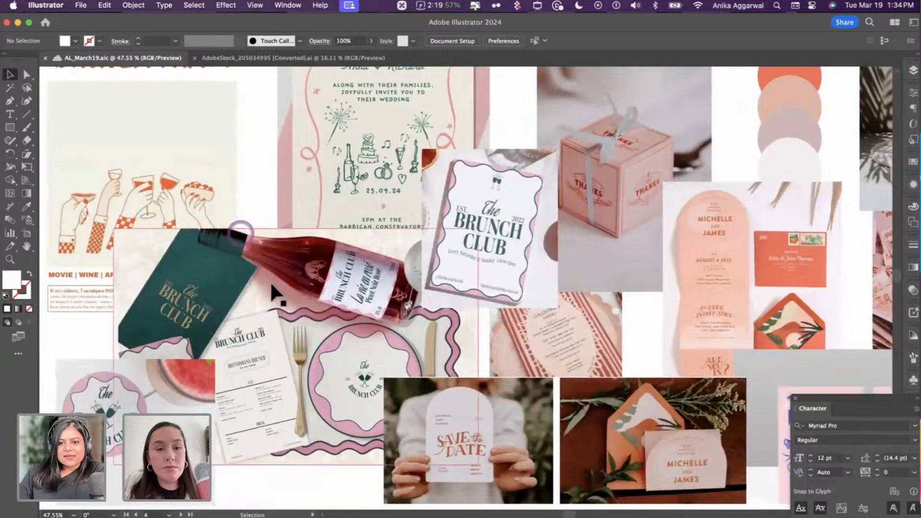
pyautogui.hscroll(2, 272, 286)
pyautogui.scroll(-1, 272, 286)
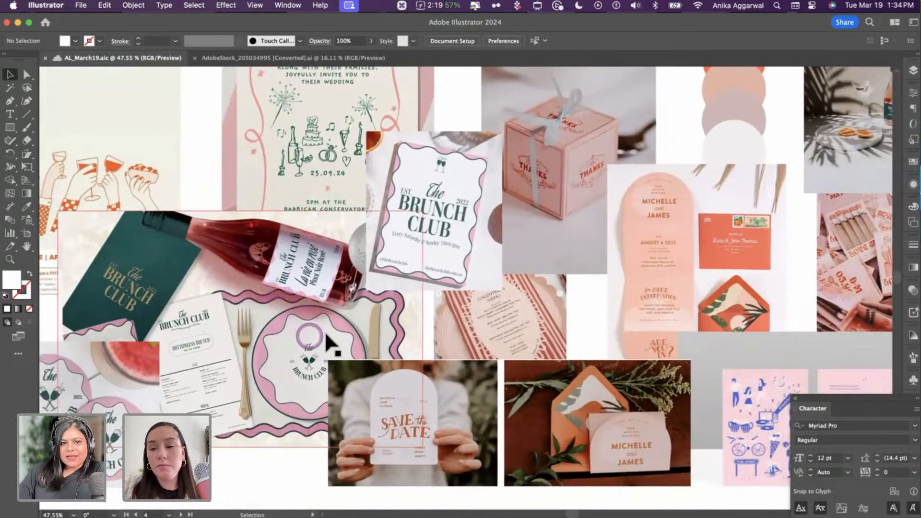
pyautogui.scroll(5, 404, 226)
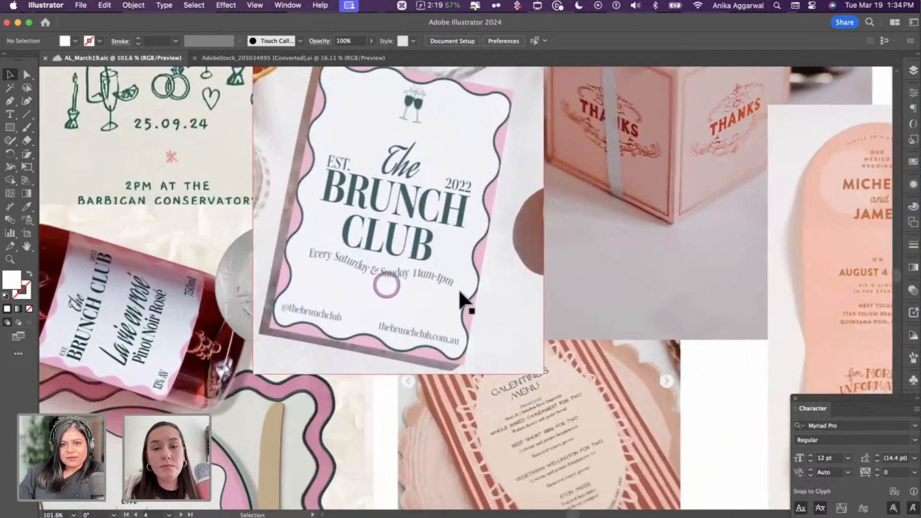
pyautogui.scroll(-3, 455, 292)
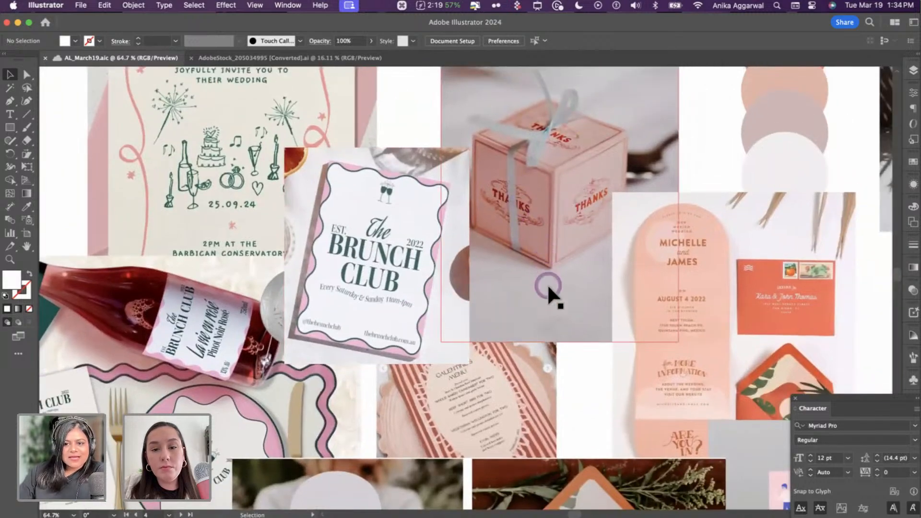
pyautogui.scroll(-3, 549, 288)
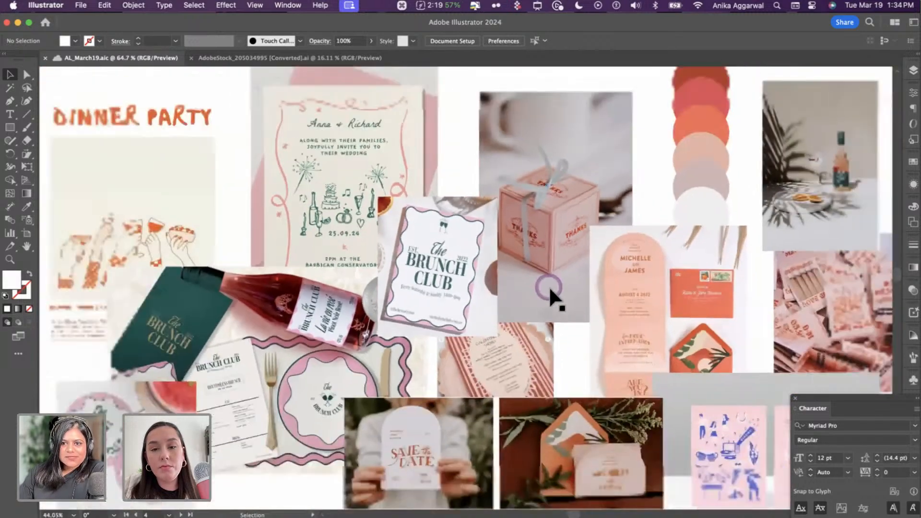
pyautogui.hscroll(5, 549, 288)
pyautogui.scroll(3, 505, 257)
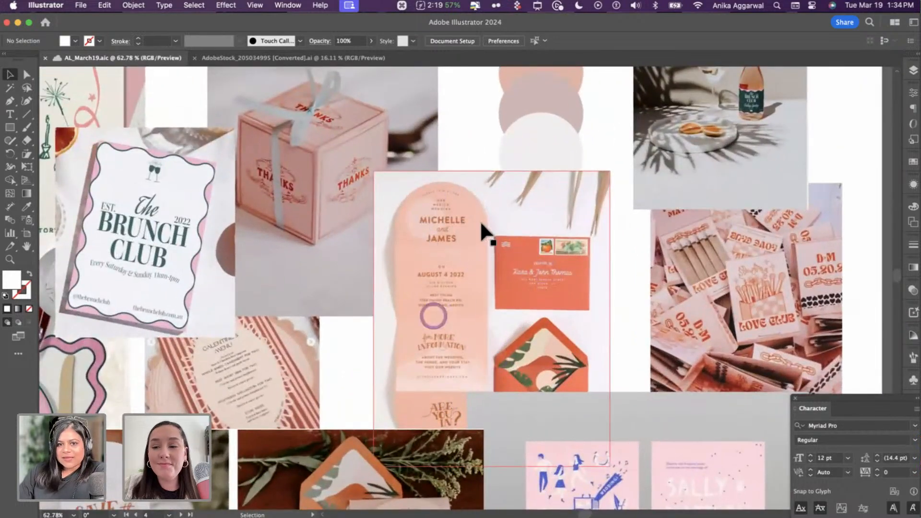
pyautogui.scroll(2, 484, 355)
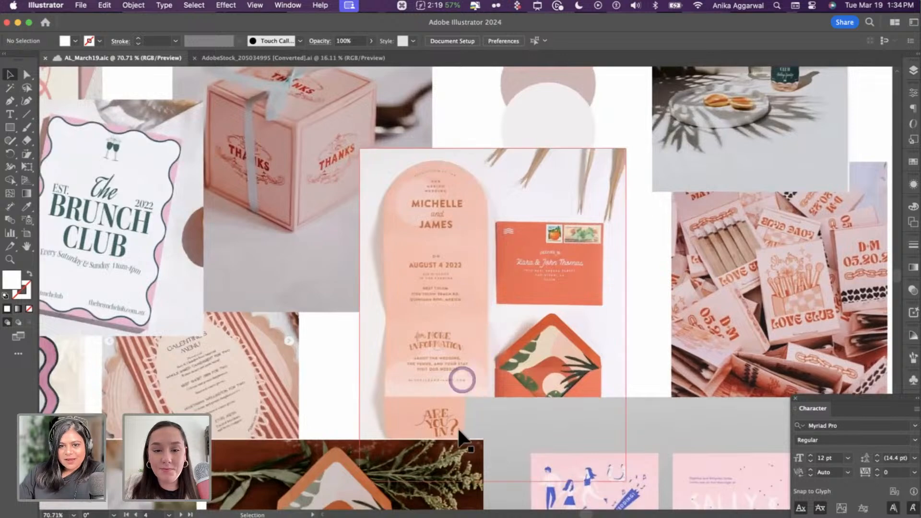
pyautogui.hscroll(2, 669, 336)
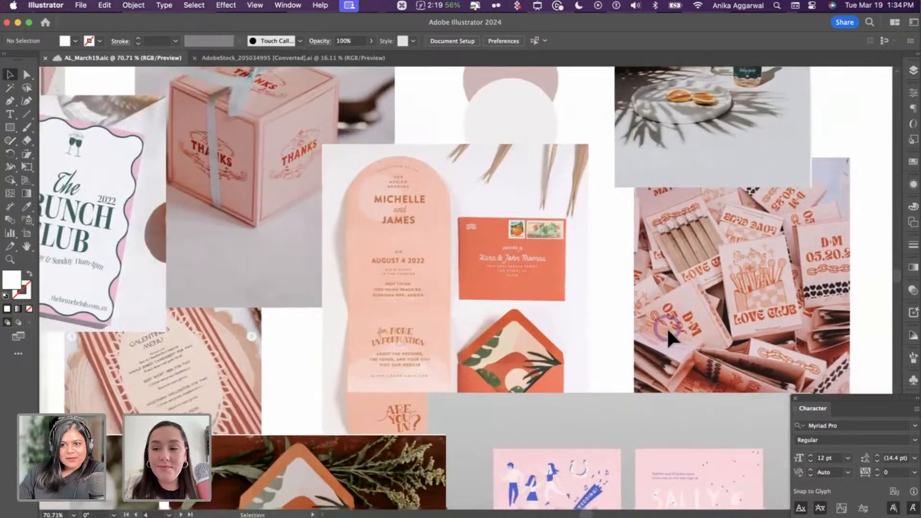
pyautogui.scroll(-2, 667, 328)
pyautogui.scroll(-2, 602, 343)
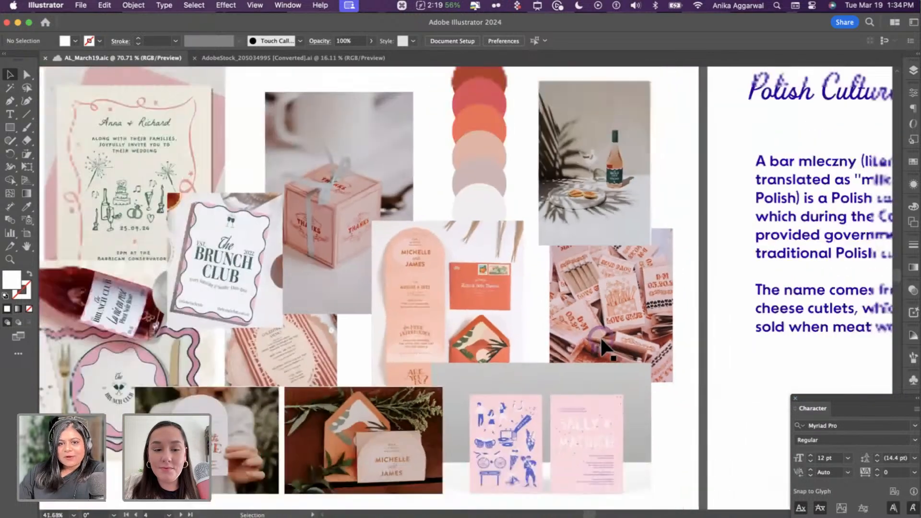
pyautogui.scroll(-2, 603, 344)
pyautogui.hscroll(-2, 560, 123)
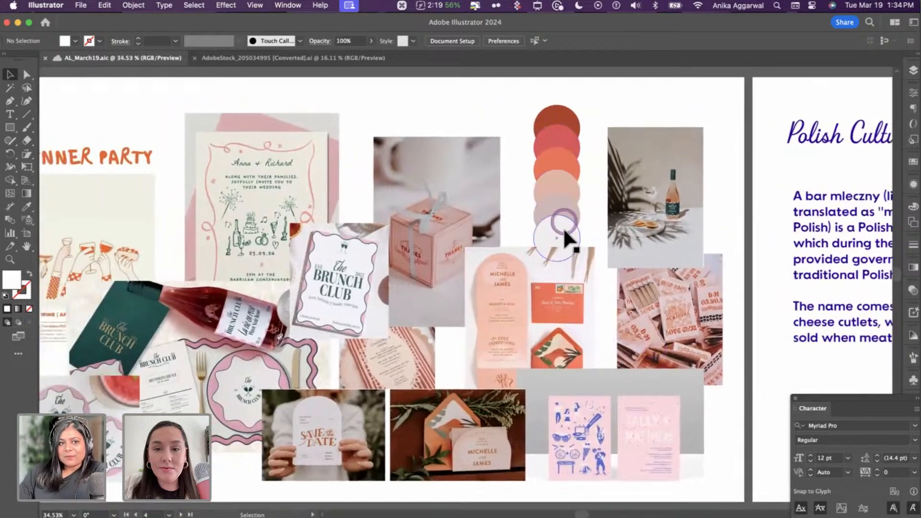
pyautogui.hscroll(-2, 563, 227)
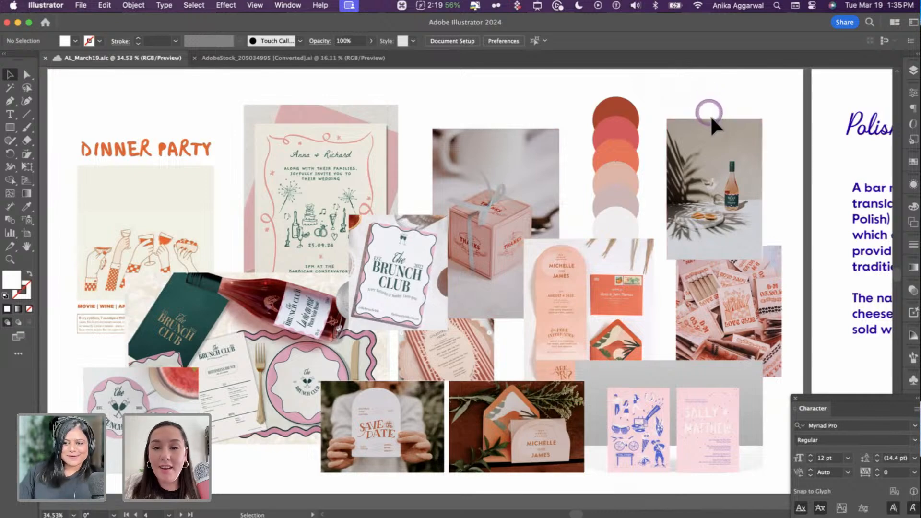
# - Select the Dinner Party illustration group and undo the accidental change to its image
pyautogui.scroll(-3, 713, 134)
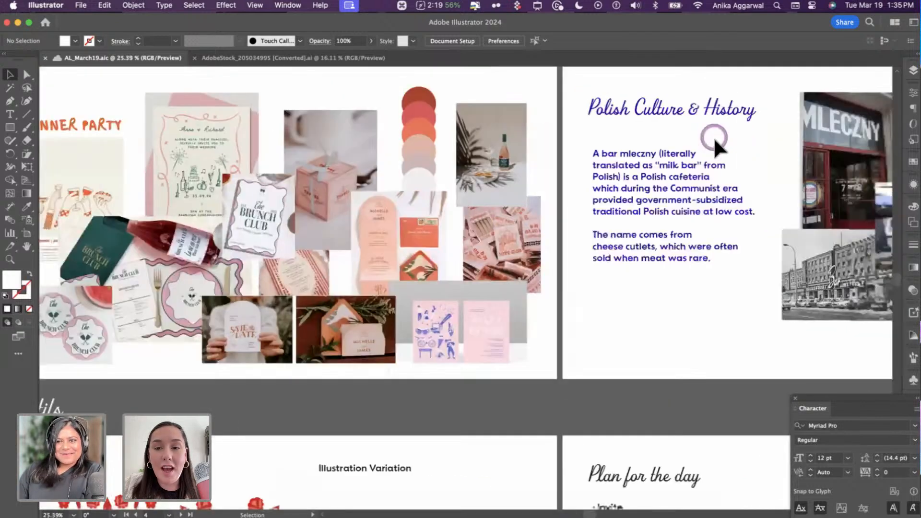
pyautogui.hscroll(5, 713, 137)
pyautogui.scroll(3, 715, 142)
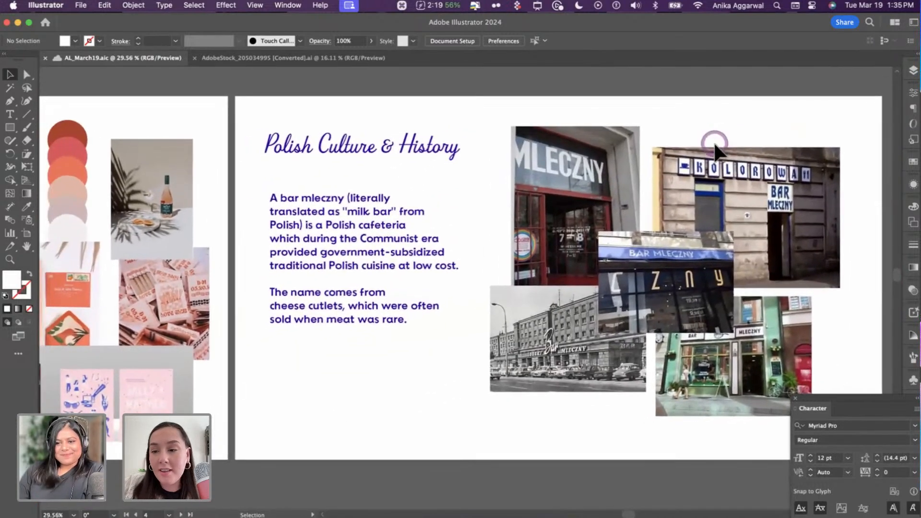
pyautogui.hscroll(-10, 715, 144)
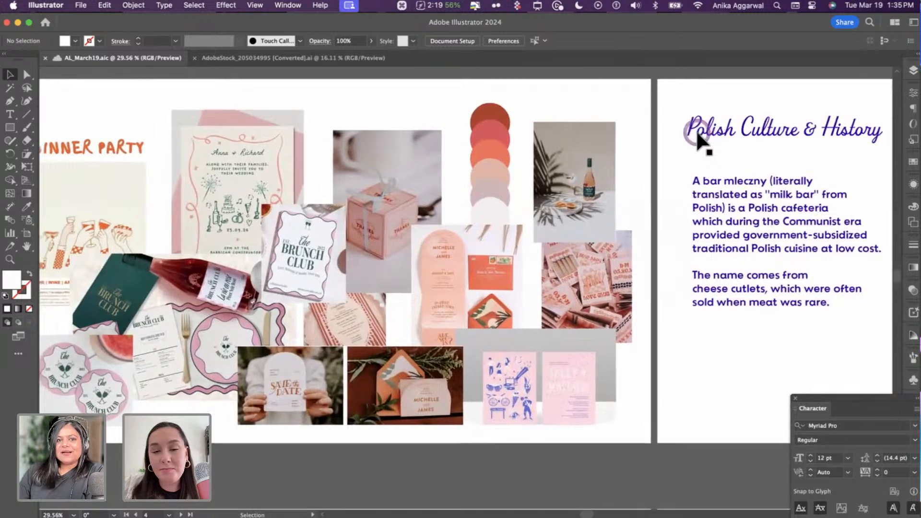
pyautogui.hscroll(-3, 195, 179)
pyautogui.scroll(5, 185, 196)
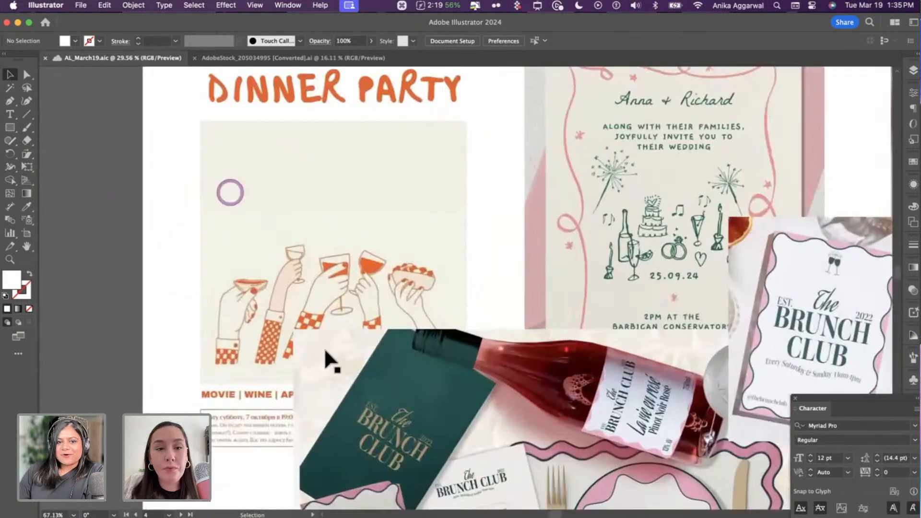
pyautogui.scroll(1, 273, 312)
pyautogui.click(261, 298)
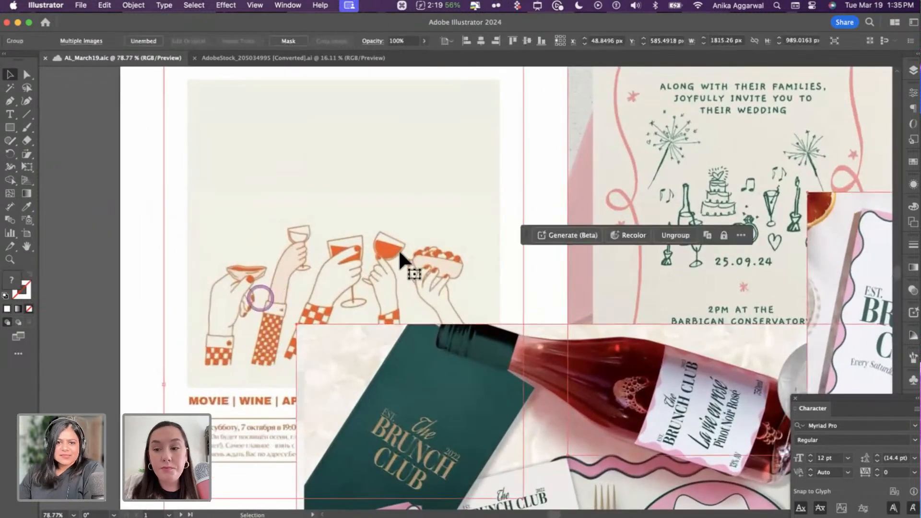
pyautogui.click(403, 260)
pyautogui.click(259, 383)
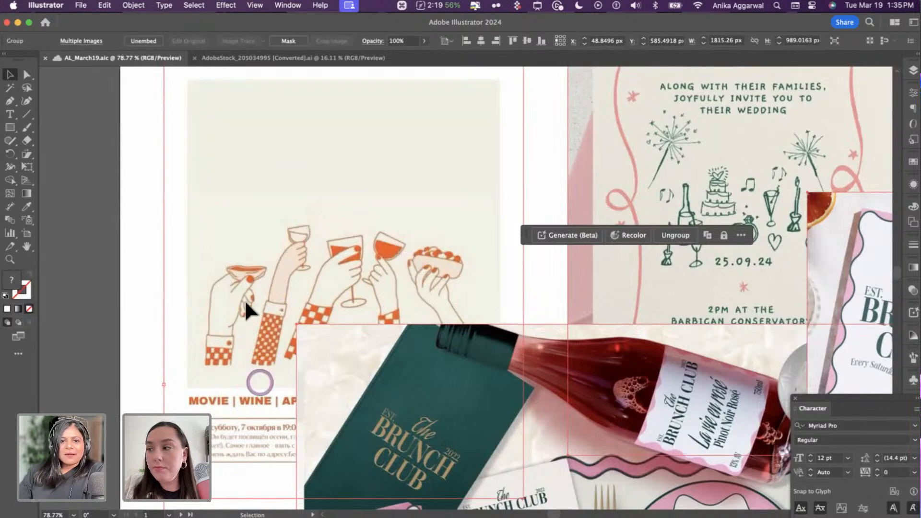
pyautogui.scroll(-2, 246, 311)
pyautogui.click(257, 315)
pyautogui.press('super+z')
pyautogui.press('super+z')
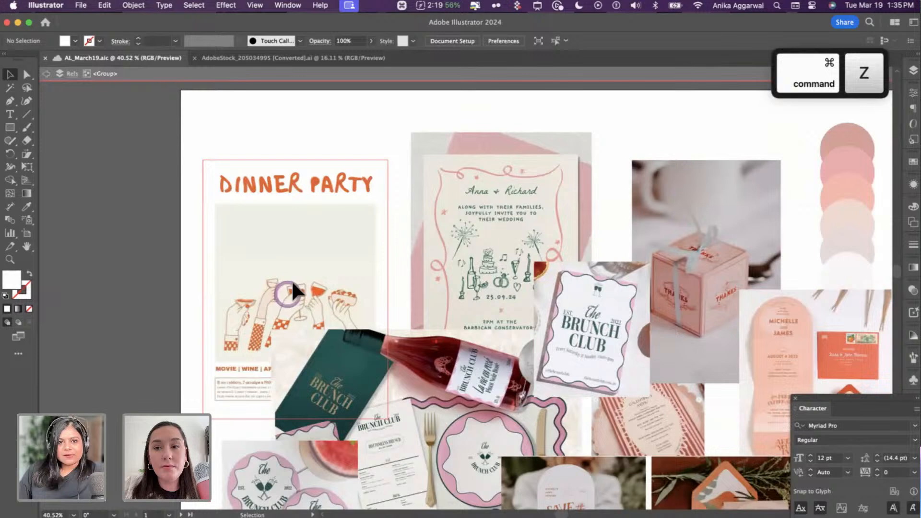
# - Move the Dinner Party poster up-left, then nudge its image right and down inside the group
pyautogui.moveTo(292, 282); pyautogui.dragTo(283, 212)
pyautogui.press('Escape')
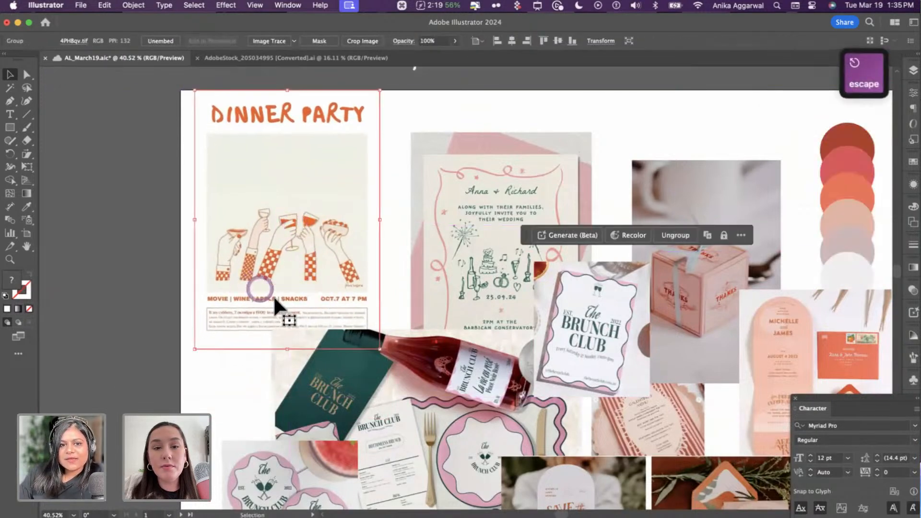
pyautogui.doubleClick(335, 243)
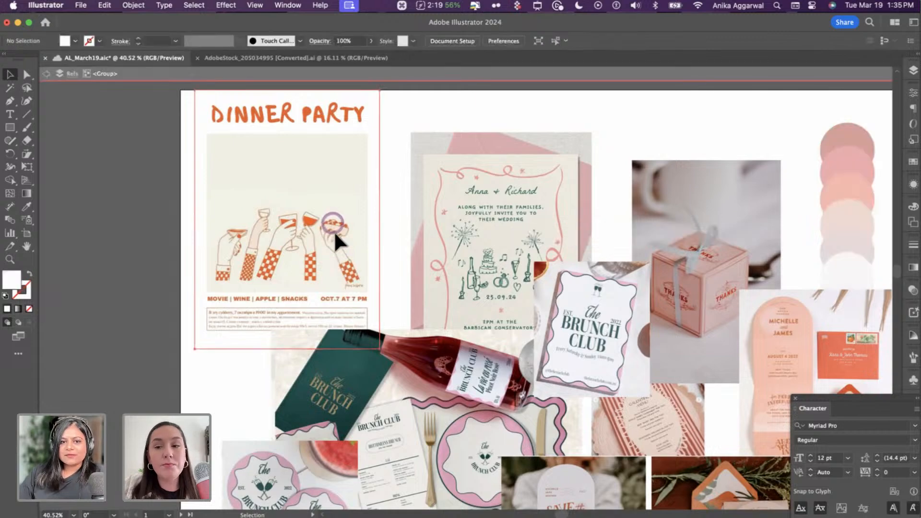
pyautogui.moveTo(334, 232); pyautogui.dragTo(349, 276)
pyautogui.press('Escape')
pyautogui.scroll(-5, 361, 165)
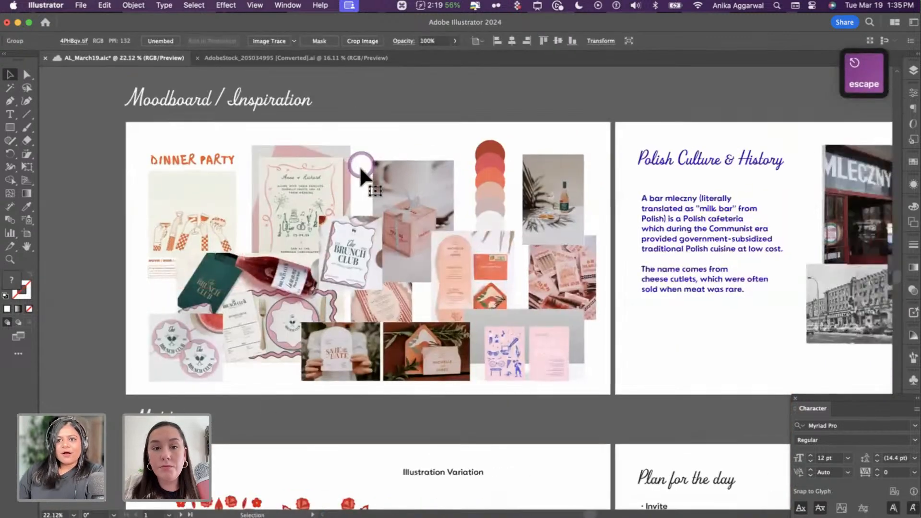
pyautogui.hscroll(5, 402, 175)
pyautogui.scroll(1, 402, 177)
pyautogui.hscroll(3, 403, 178)
pyautogui.scroll(2, 403, 178)
pyautogui.scroll(2, 402, 174)
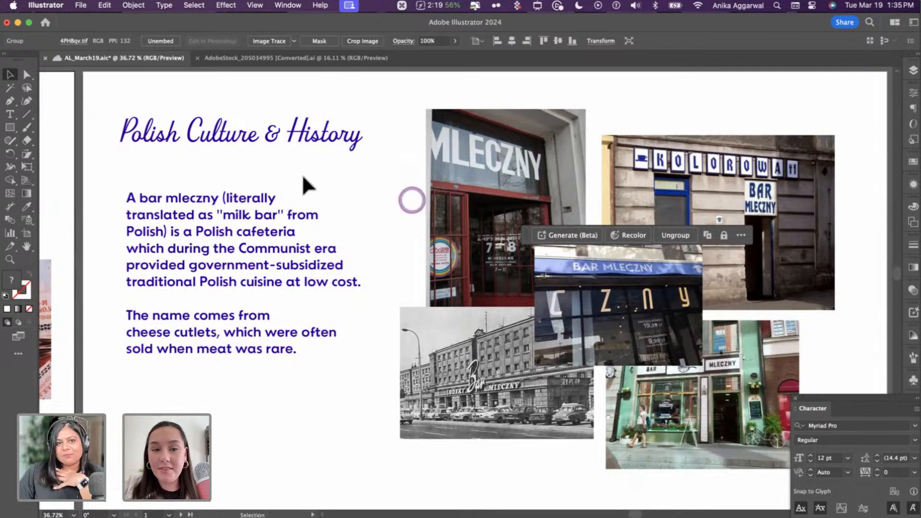
pyautogui.click(271, 208)
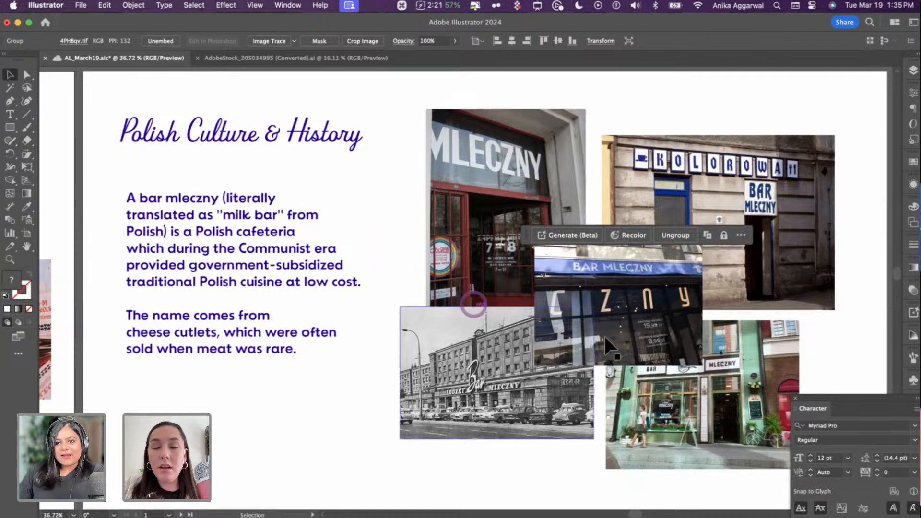
pyautogui.scroll(1, 649, 333)
pyautogui.scroll(5, 649, 333)
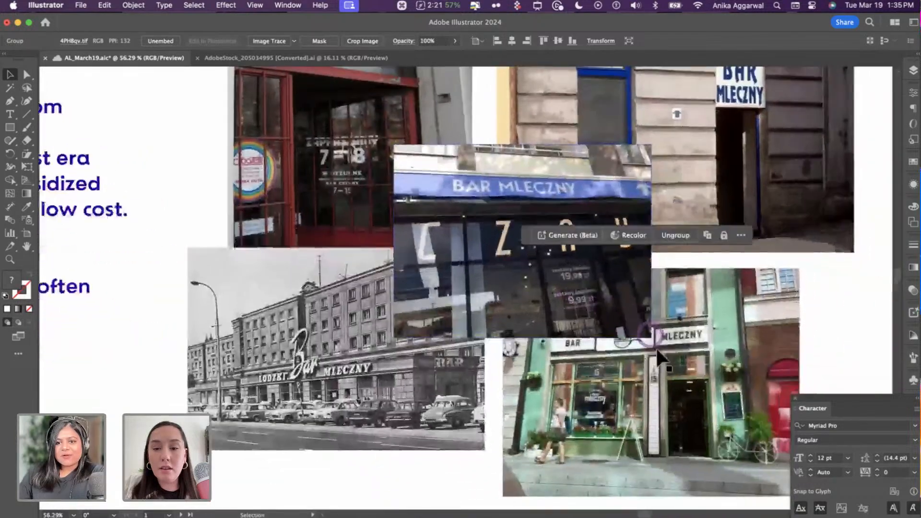
pyautogui.scroll(2, 638, 272)
pyautogui.scroll(-3, 641, 273)
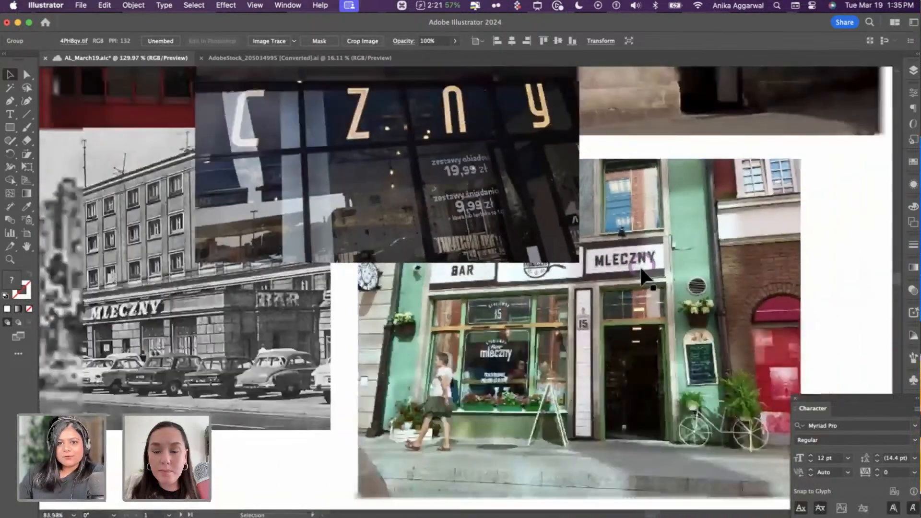
pyautogui.scroll(5, 640, 274)
pyautogui.scroll(3, 711, 255)
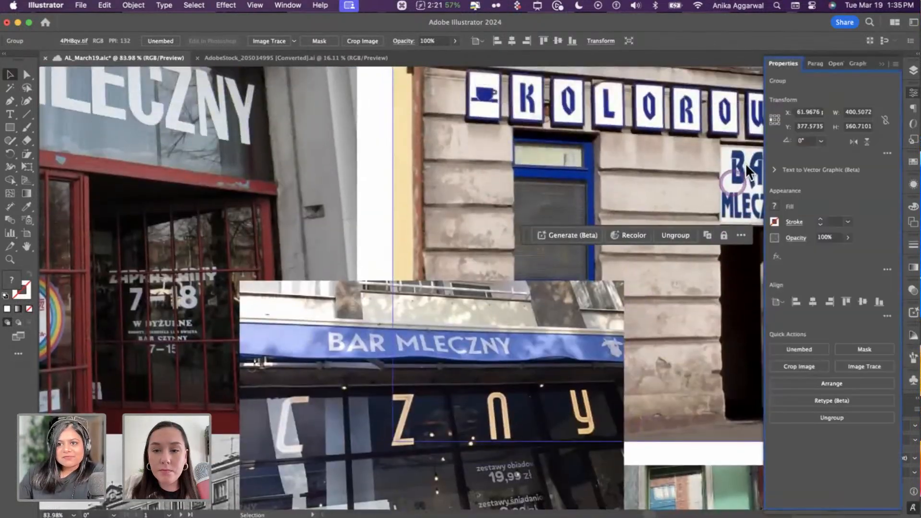
pyautogui.click(881, 63)
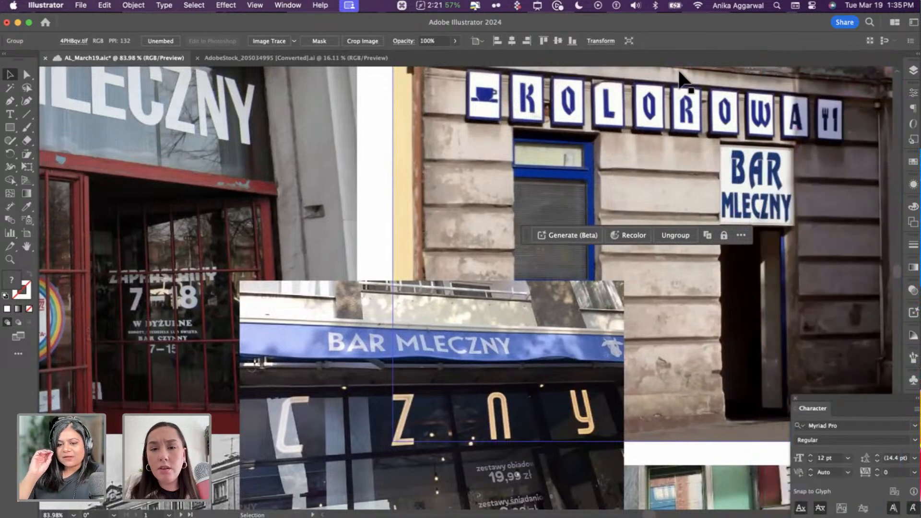
pyautogui.hscroll(-10, 679, 76)
pyautogui.scroll(3, 679, 77)
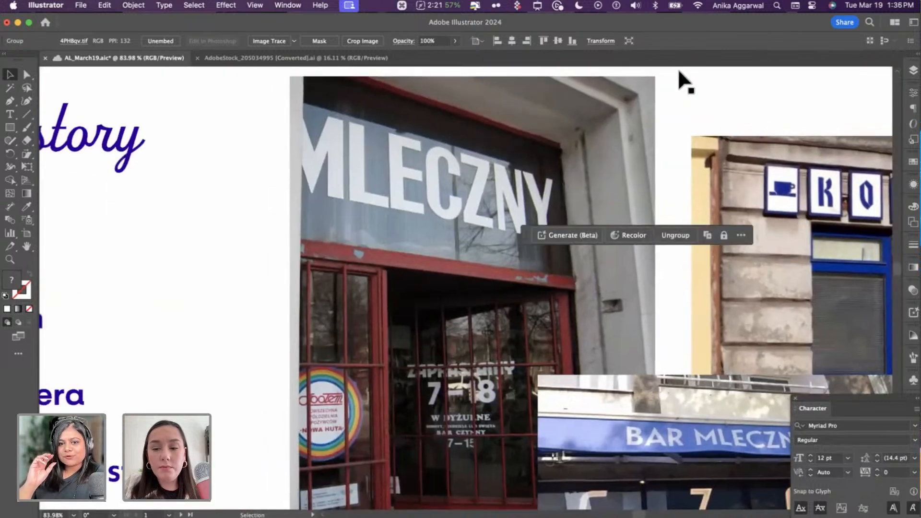
pyautogui.scroll(-5, 679, 71)
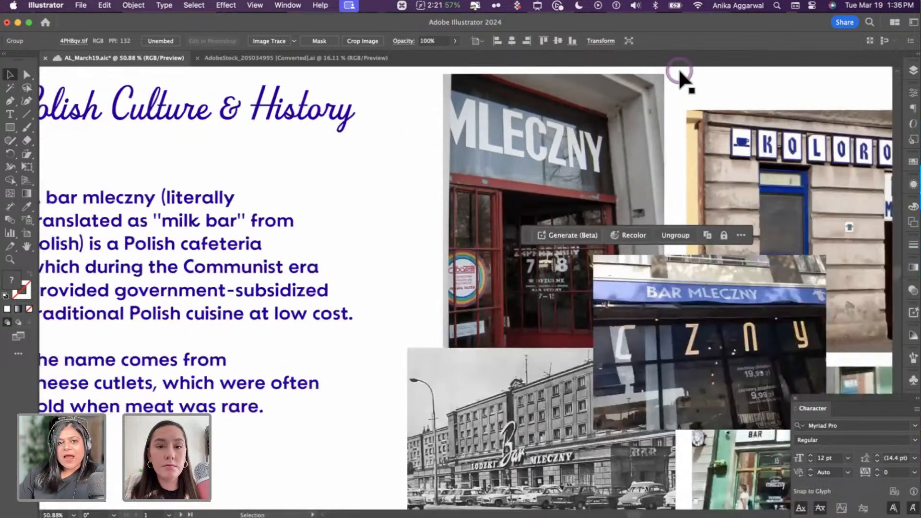
pyautogui.hscroll(5, 136, 339)
pyautogui.scroll(2, 135, 339)
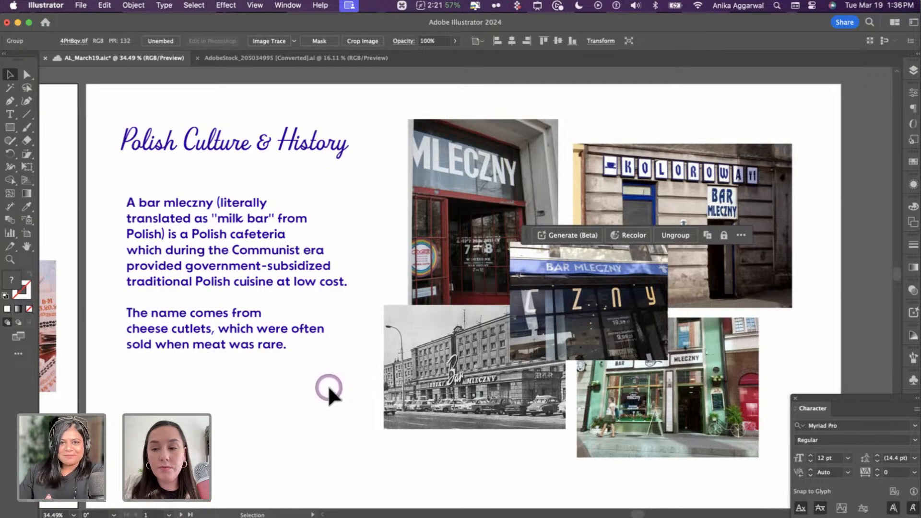
pyautogui.scroll(-5, 430, 397)
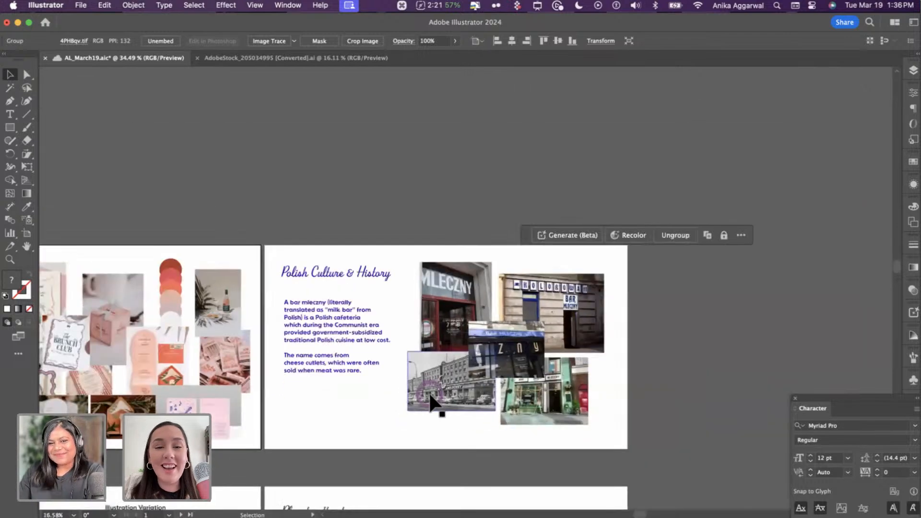
# - Scroll to the Motifs artboard and clear the current selection
pyautogui.scroll(-5, 430, 396)
pyautogui.hscroll(-5, 430, 397)
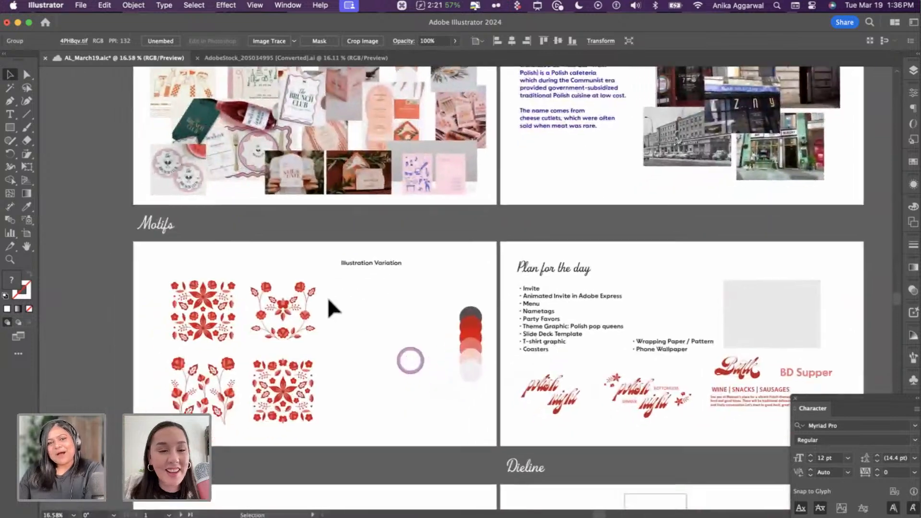
pyautogui.scroll(3, 328, 297)
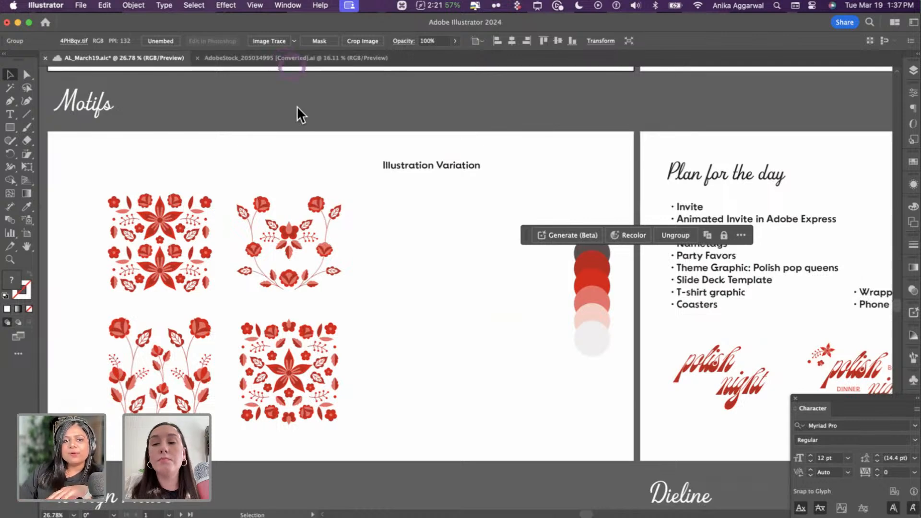
pyautogui.click(467, 293)
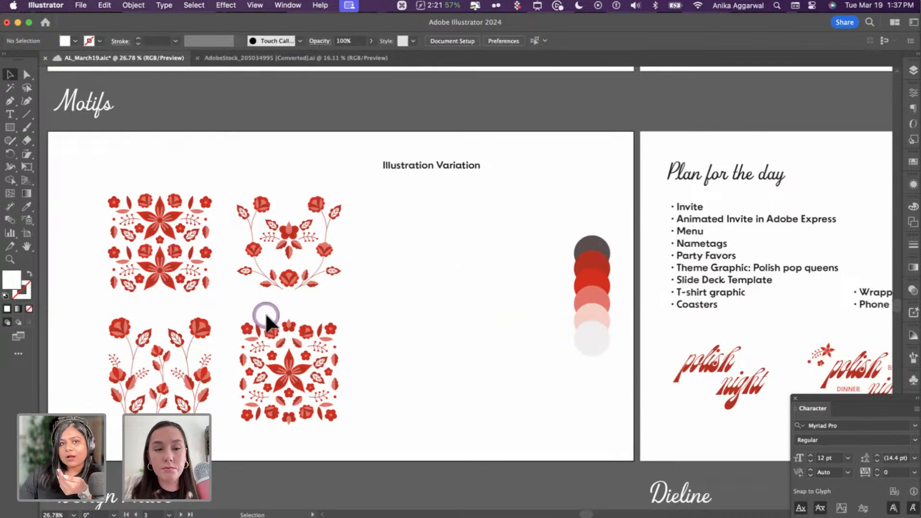
# - Inspect the floral motif tiles in the AdobeStock file, then return to AL_March19
pyautogui.click(336, 58)
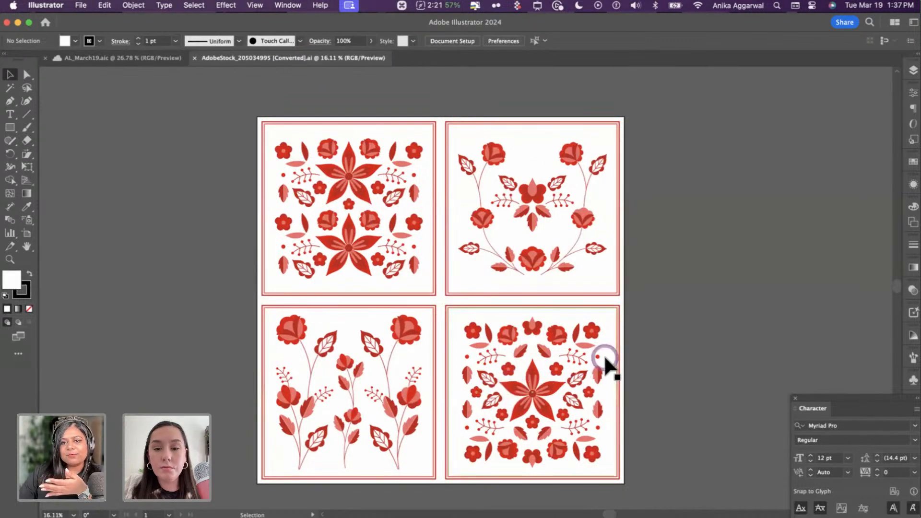
pyautogui.click(530, 194)
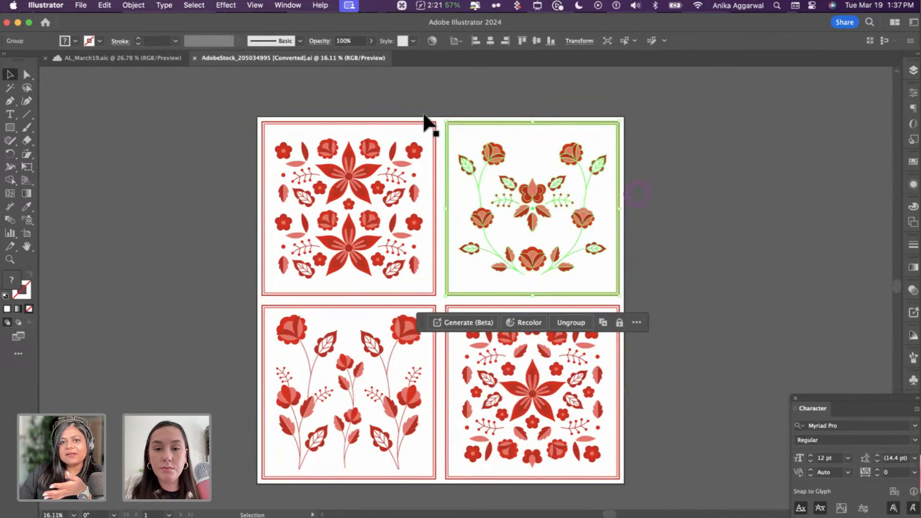
pyautogui.click(382, 117)
pyautogui.click(136, 57)
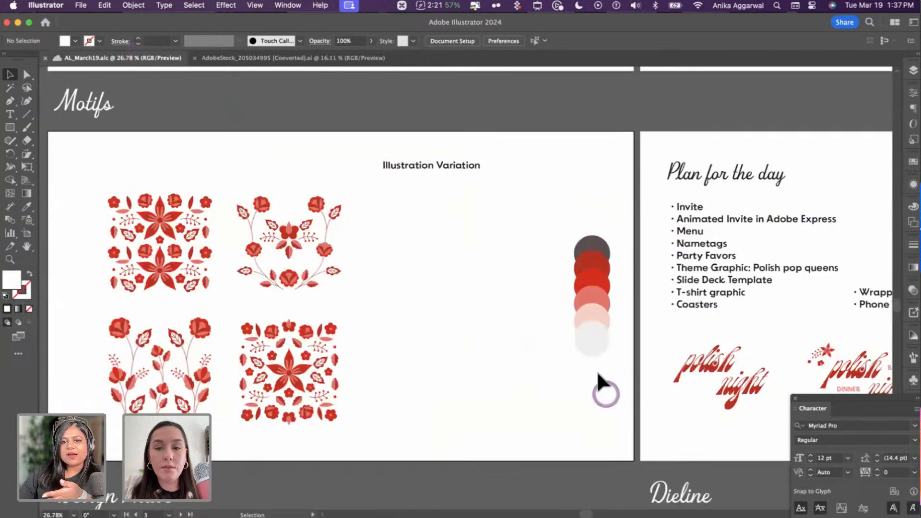
# - Pan around the Motifs board, checking the Plan for the day list beside the four floral tiles
pyautogui.scroll(8, 557, 307)
pyautogui.scroll(-5, 502, 269)
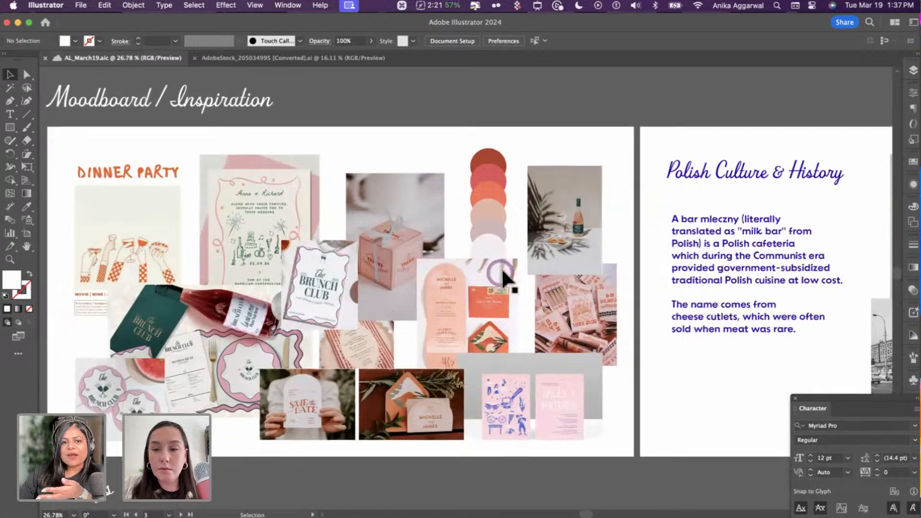
pyautogui.scroll(-3, 494, 316)
pyautogui.scroll(-1, 486, 355)
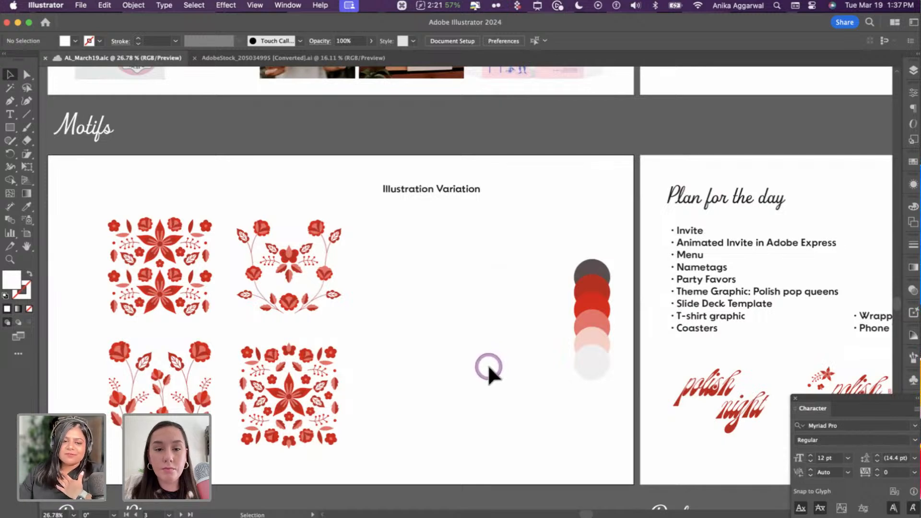
pyautogui.hscroll(10, 489, 397)
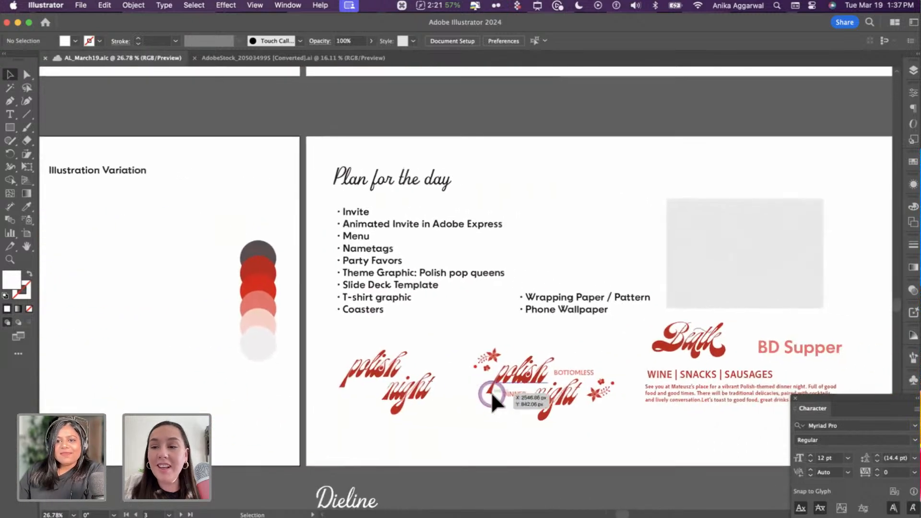
pyautogui.scroll(3, 493, 392)
pyautogui.hscroll(1, 308, 168)
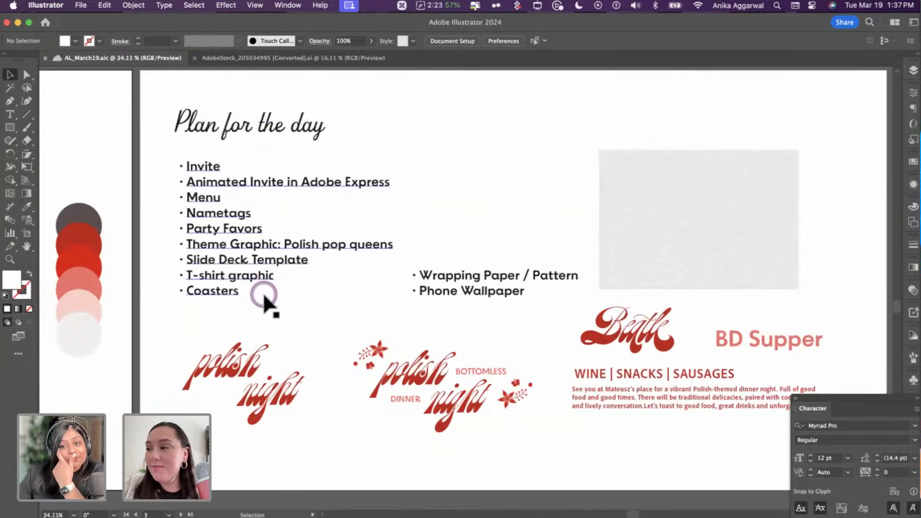
pyautogui.click(264, 294)
pyautogui.click(267, 308)
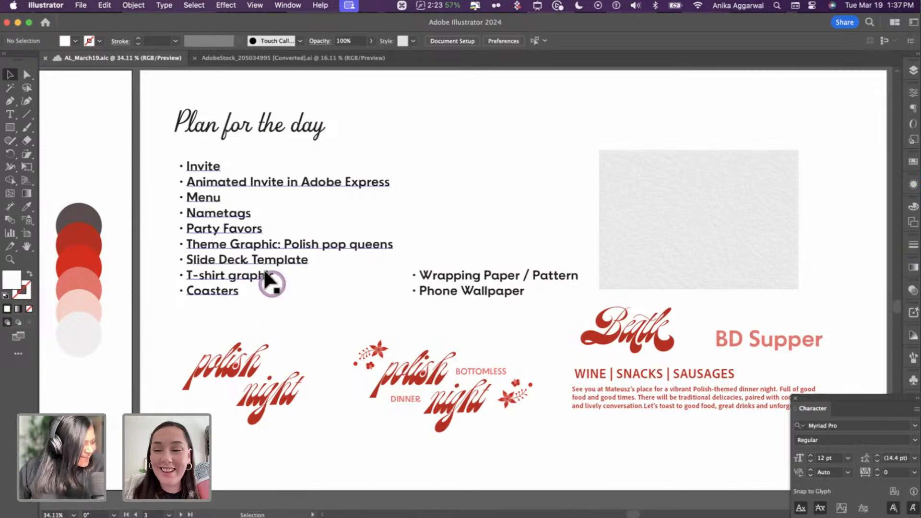
pyautogui.scroll(-3, 315, 263)
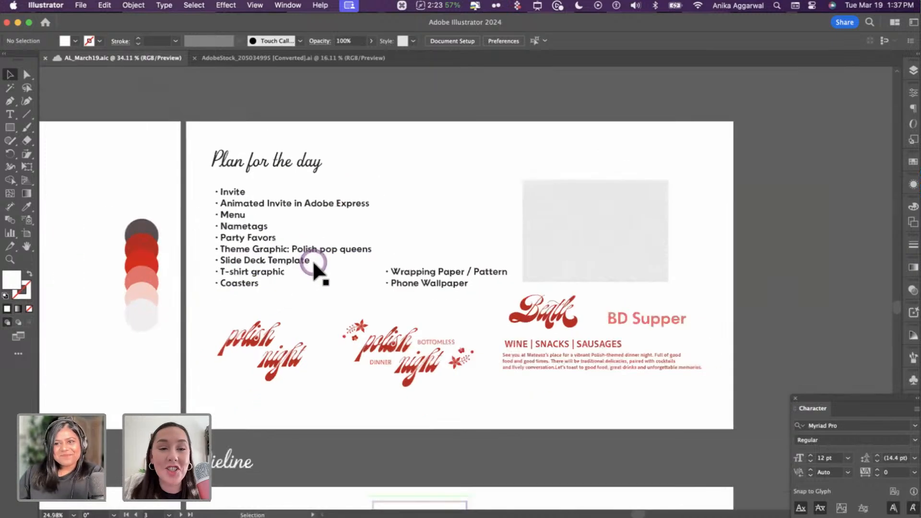
pyautogui.hscroll(-6, 314, 262)
pyautogui.hscroll(-5, 313, 259)
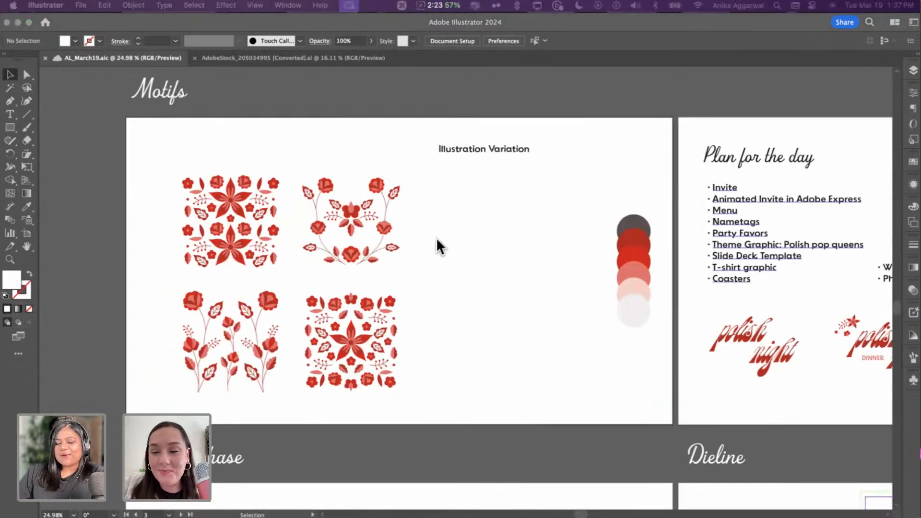
pyautogui.scroll(3, 487, 268)
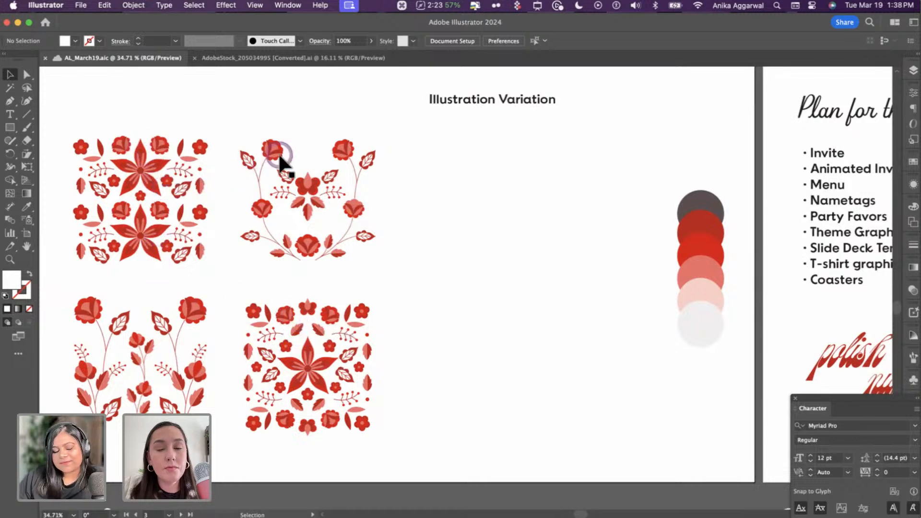
# - Copy the wreath's central flower, leaves and sprigs and paste them into empty artboard space
pyautogui.doubleClick(294, 172)
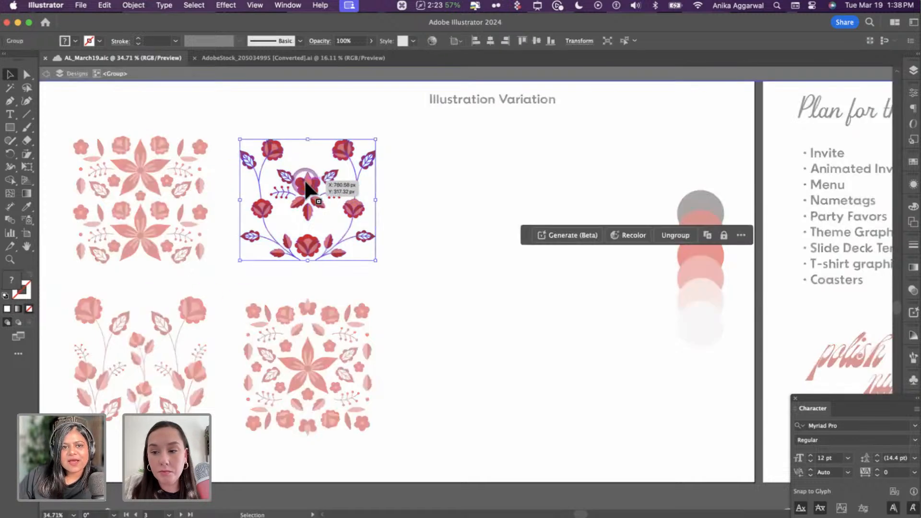
pyautogui.click(290, 173)
pyautogui.moveTo(283, 167); pyautogui.dragTo(355, 221)
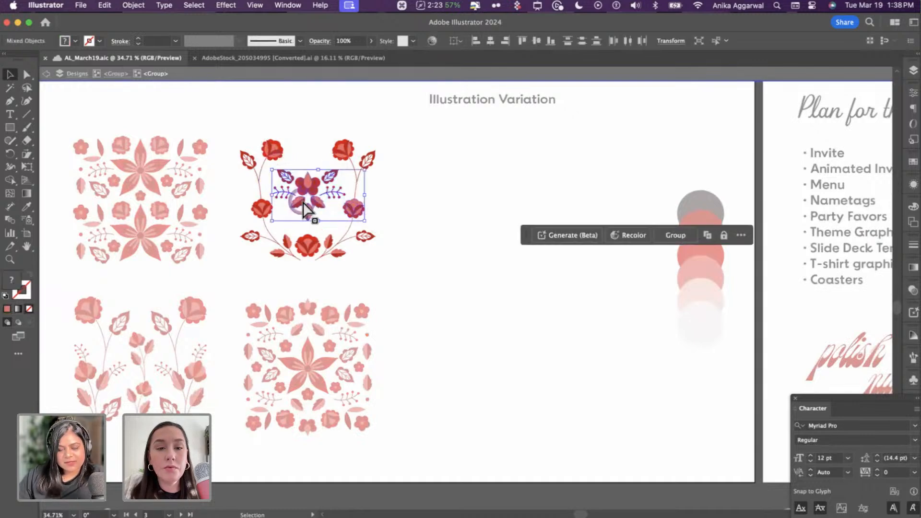
pyautogui.press('super+c')
pyautogui.doubleClick(566, 185)
pyautogui.press('super+v')
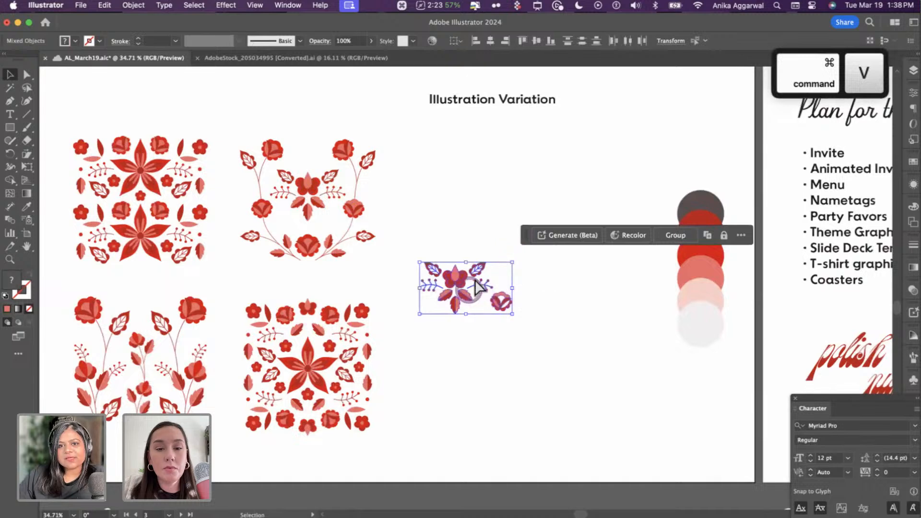
pyautogui.moveTo(491, 296); pyautogui.dragTo(525, 203)
pyautogui.click(525, 277)
# - Delete the leftover rose pieces (petal, dark-red V, pink top, red arc) from the pasted motif
pyautogui.scroll(8, 533, 224)
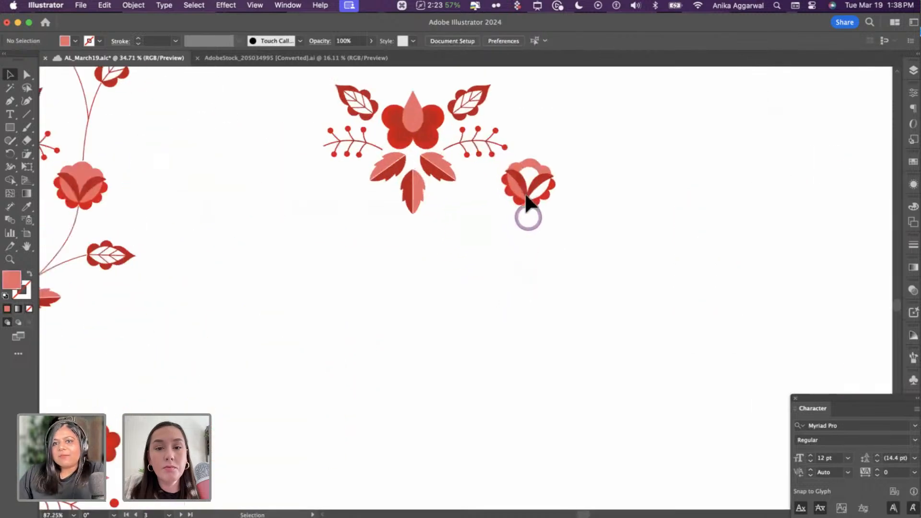
pyautogui.doubleClick(523, 192)
pyautogui.moveTo(586, 171); pyautogui.dragTo(508, 218)
pyautogui.press('BackSpace')
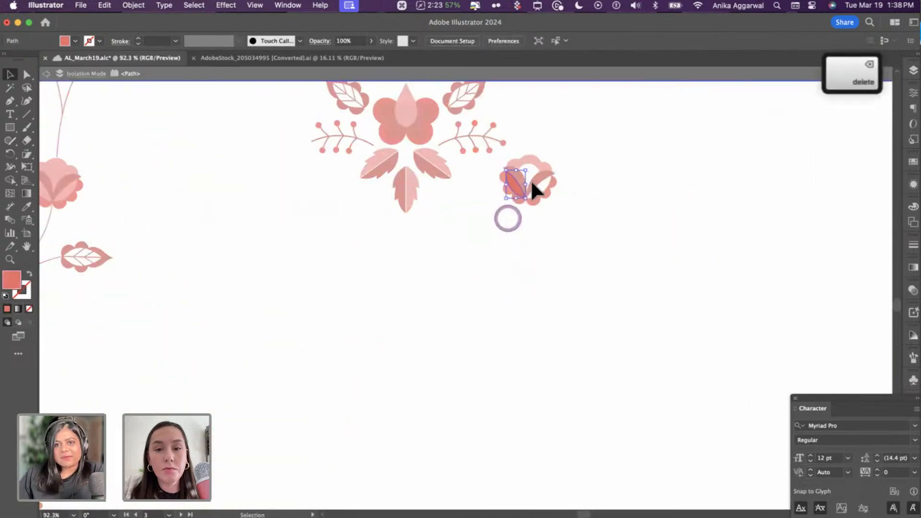
pyautogui.press('Escape')
pyautogui.doubleClick(534, 184)
pyautogui.press('BackSpace')
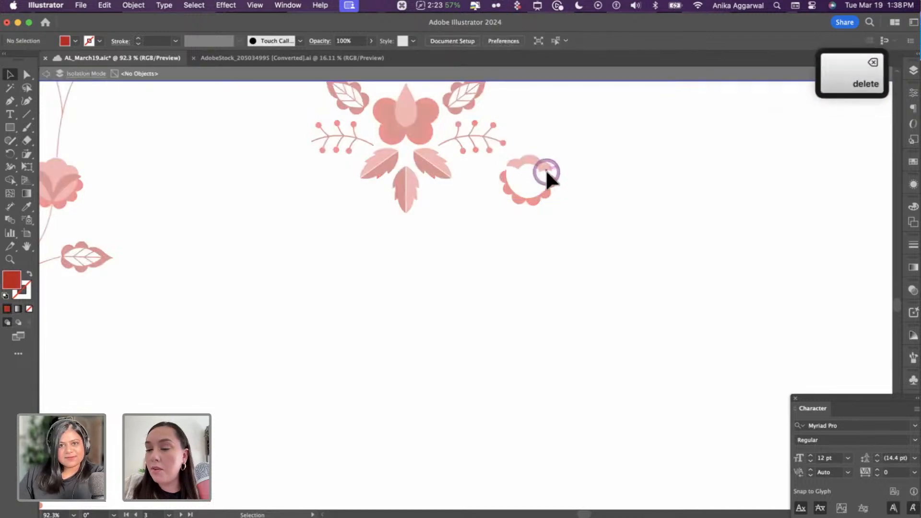
pyautogui.doubleClick(536, 163)
pyautogui.click(533, 159)
pyautogui.press('BackSpace')
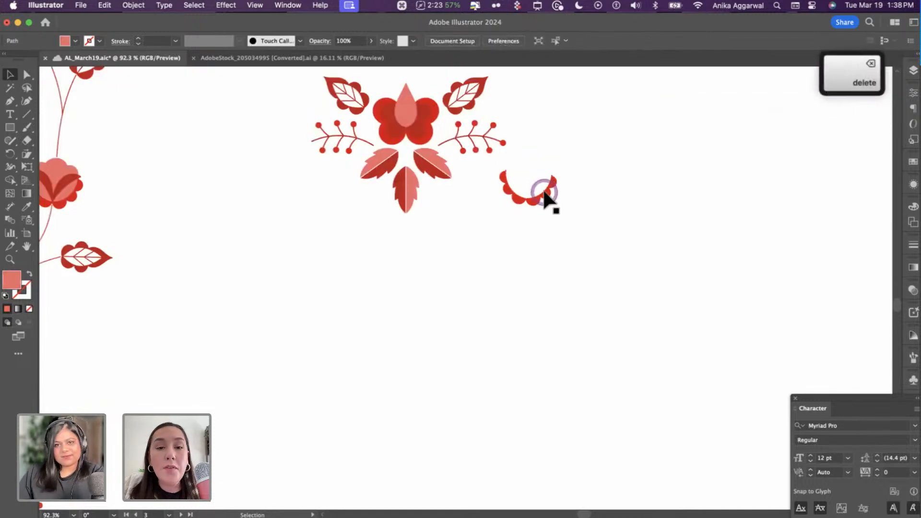
pyautogui.click(543, 198)
pyautogui.press('BackSpace')
# - Shift the small flower motif slightly up and right, then view the AdobeStock four-tile artwork
pyautogui.scroll(-5, 554, 204)
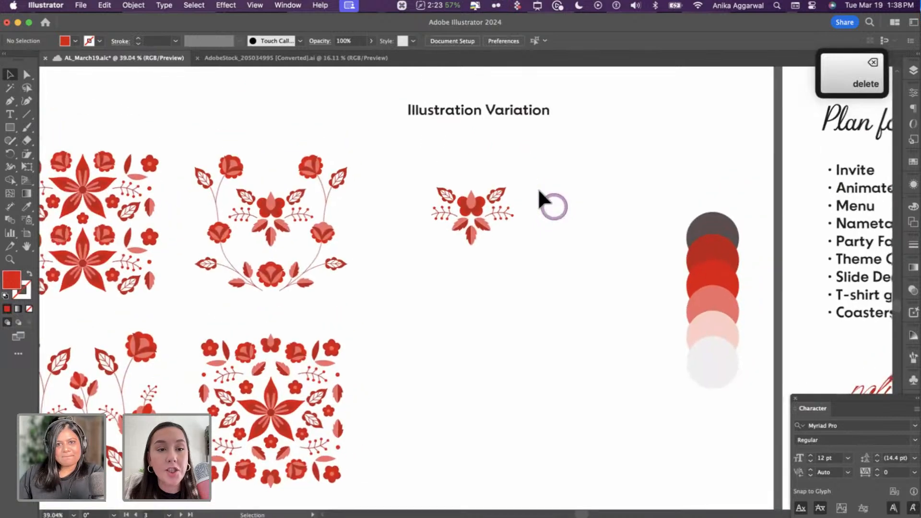
pyautogui.moveTo(454, 259); pyautogui.dragTo(426, 259)
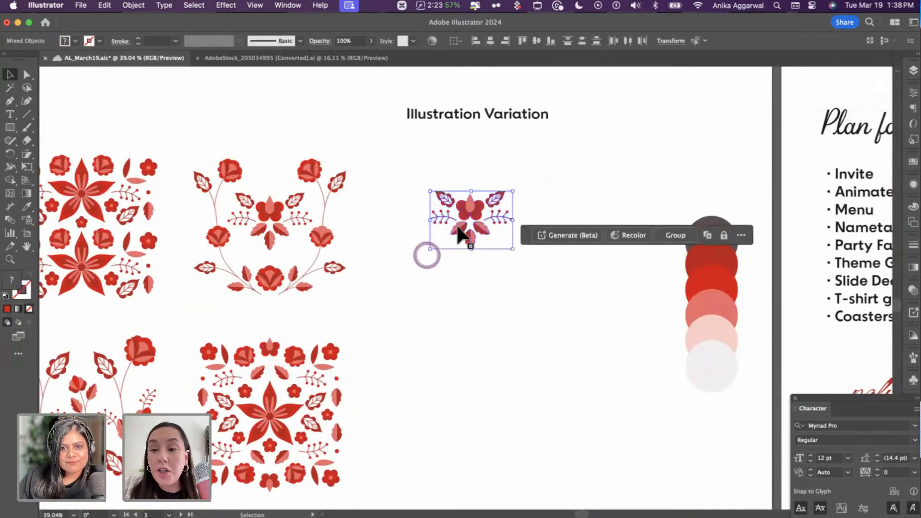
pyautogui.moveTo(456, 229); pyautogui.dragTo(474, 188)
pyautogui.click(481, 255)
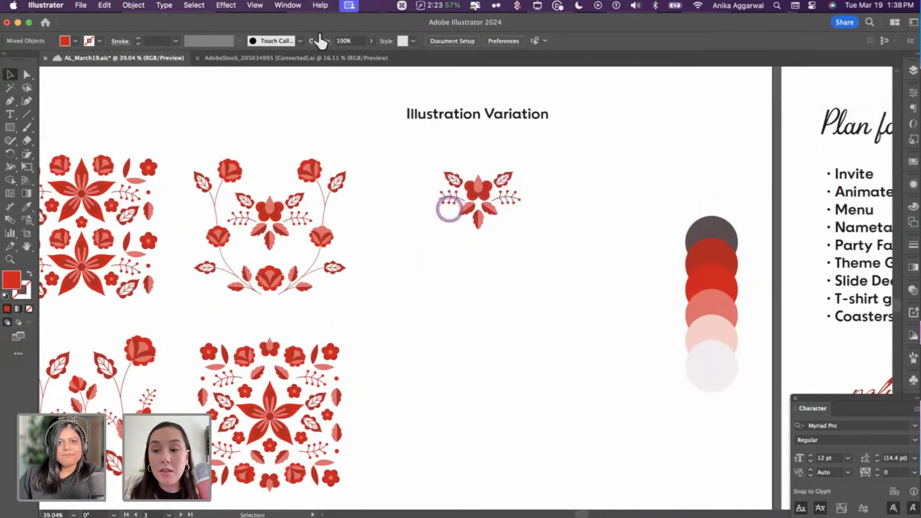
pyautogui.click(277, 56)
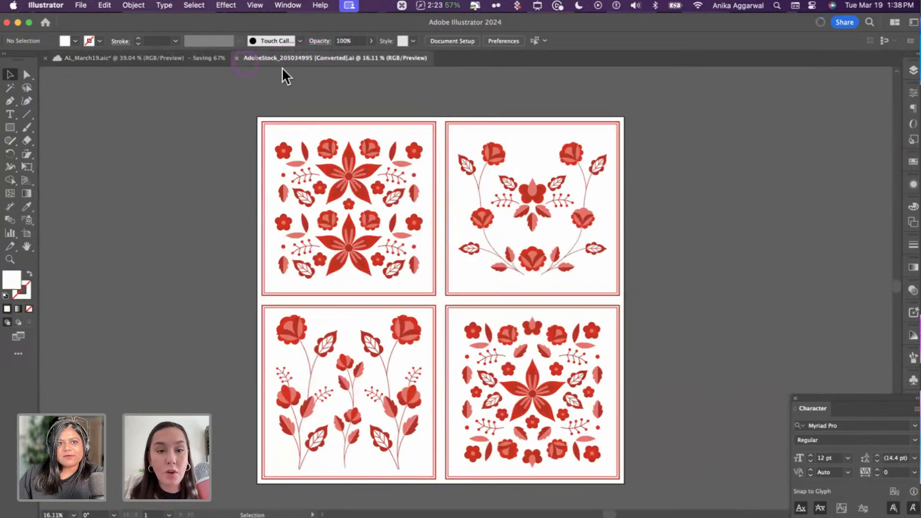
# - Duplicate the right sprig's end berry onto the left sprig's tip and nudge it into place
pyautogui.click(146, 61)
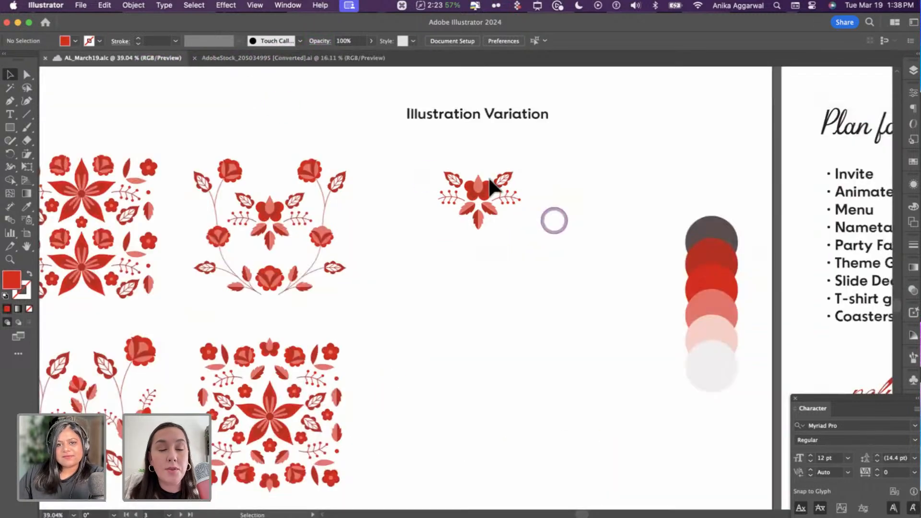
pyautogui.scroll(3, 486, 175)
pyautogui.scroll(3, 486, 175)
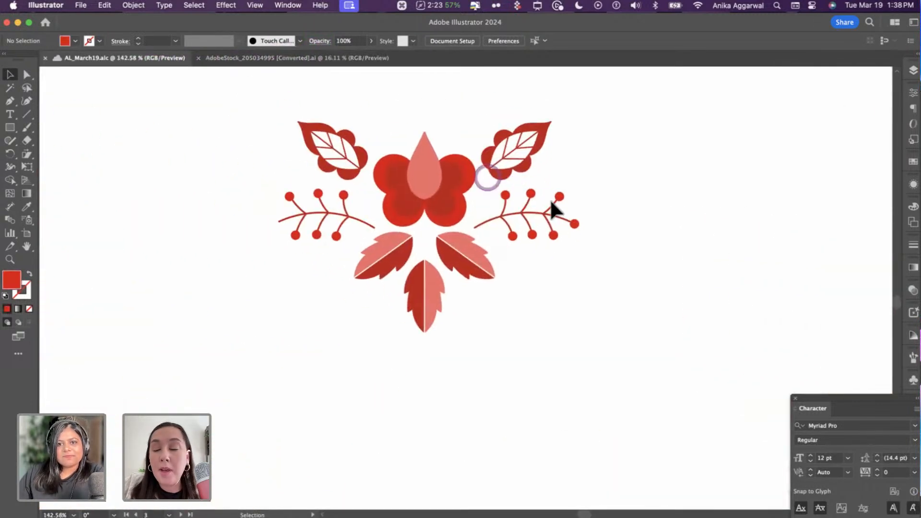
pyautogui.click(574, 222)
pyautogui.moveTo(575, 223); pyautogui.dragTo(277, 221)
pyautogui.click(305, 271)
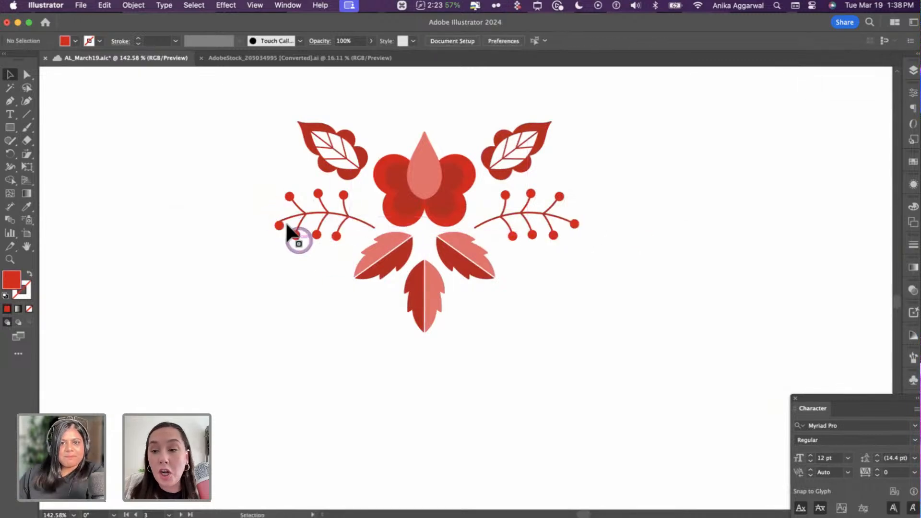
pyautogui.scroll(5, 287, 225)
pyautogui.moveTo(222, 213); pyautogui.dragTo(219, 208)
pyautogui.scroll(-10, 248, 309)
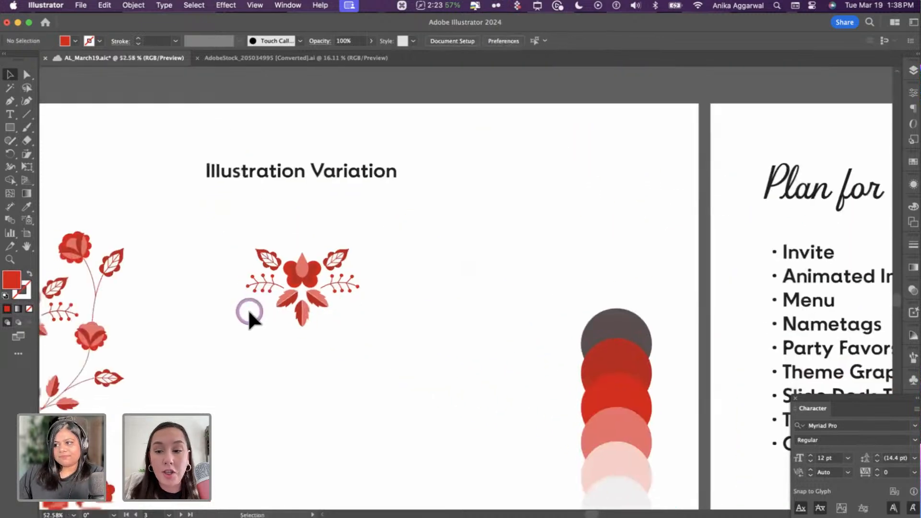
pyautogui.scroll(-1, 264, 316)
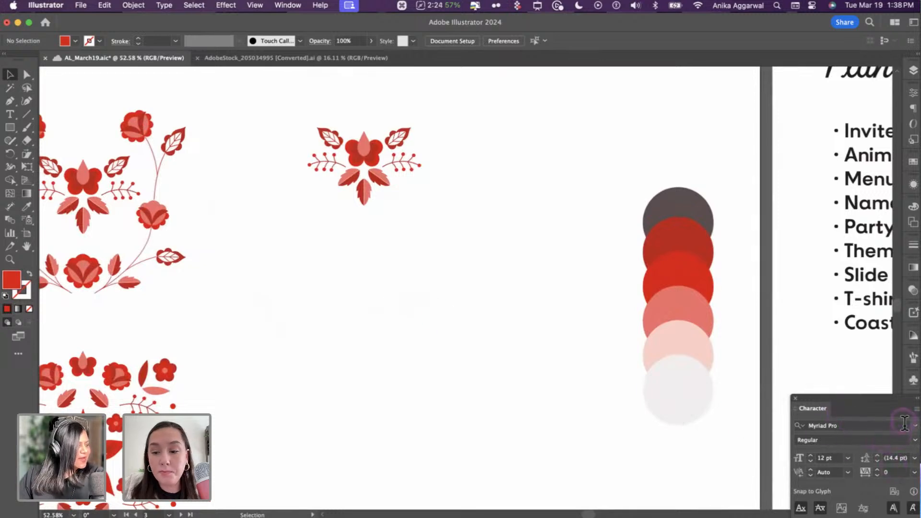
pyautogui.click(372, 303)
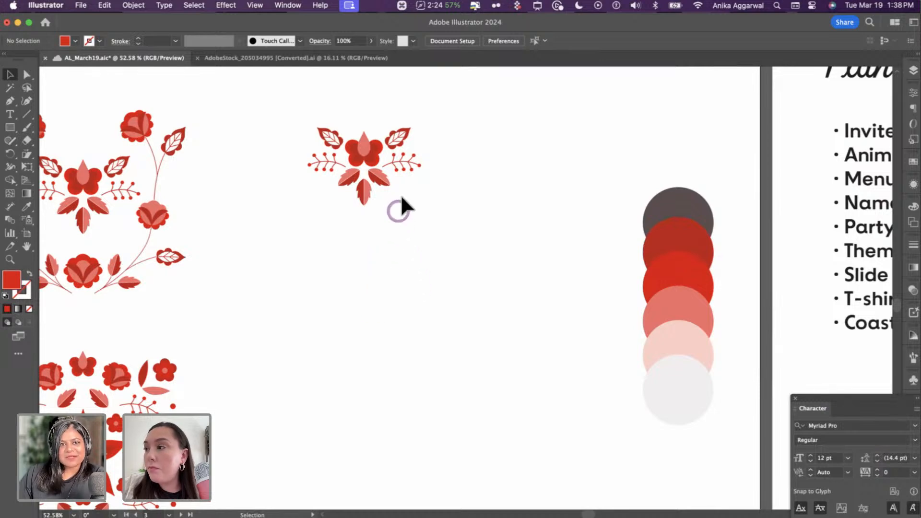
pyautogui.scroll(-2, 402, 198)
pyautogui.hscroll(-2, 402, 197)
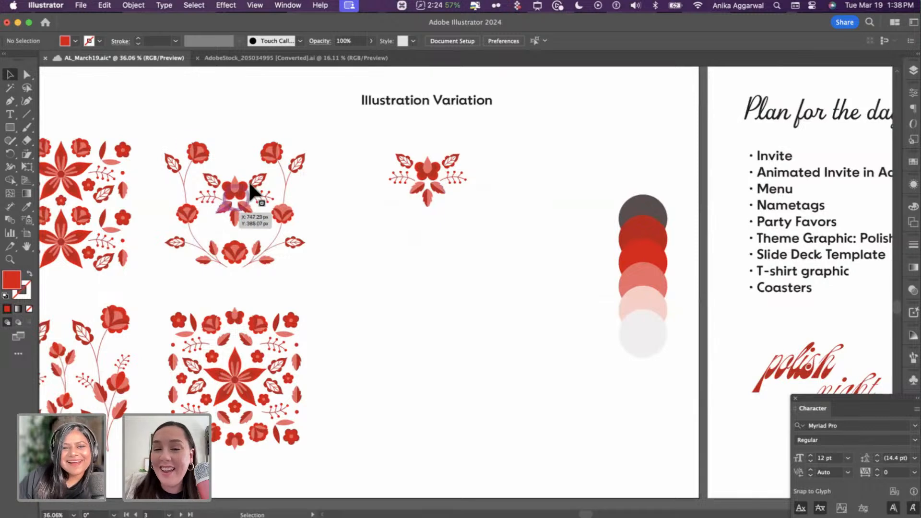
# - Paste a copy of a motif leaf, turn it sideways and move it below the flower
pyautogui.click(405, 160)
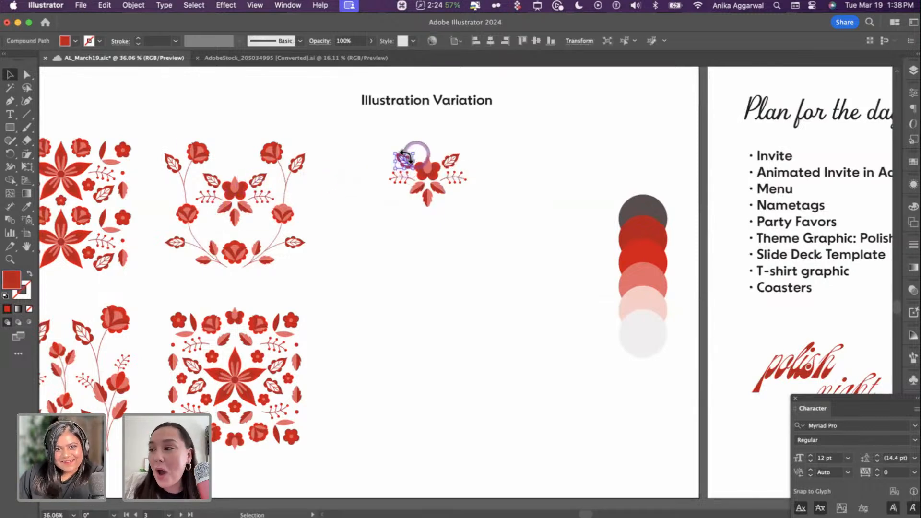
pyautogui.scroll(5, 412, 156)
pyautogui.scroll(2, 401, 156)
pyautogui.press('super+c')
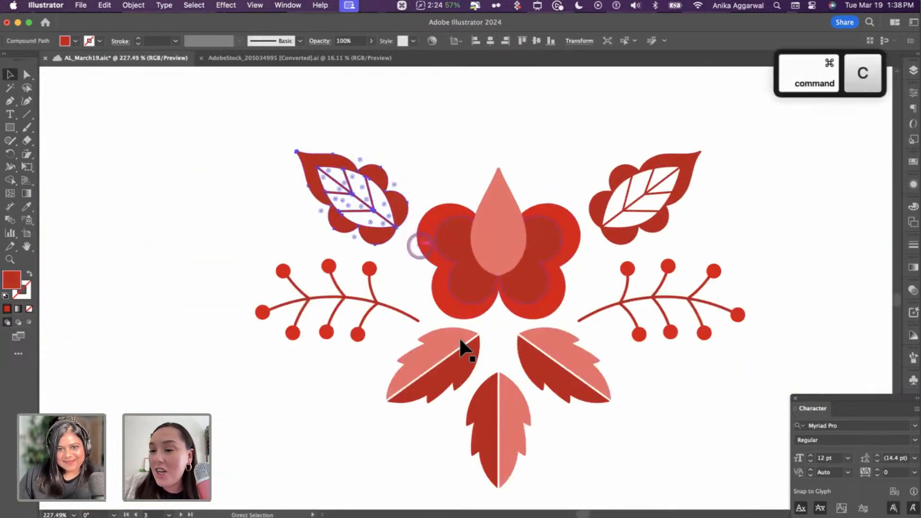
pyautogui.scroll(-3, 464, 352)
pyautogui.scroll(-10, 461, 352)
pyautogui.press('super+v')
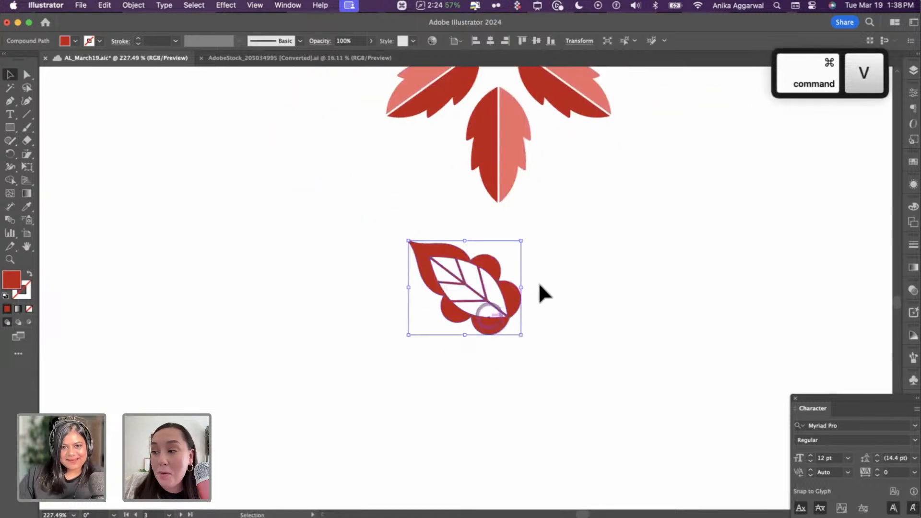
pyautogui.moveTo(524, 238); pyautogui.dragTo(493, 221)
pyautogui.moveTo(489, 288); pyautogui.dragTo(434, 361)
pyautogui.press('super+c')
pyautogui.press('super+f')
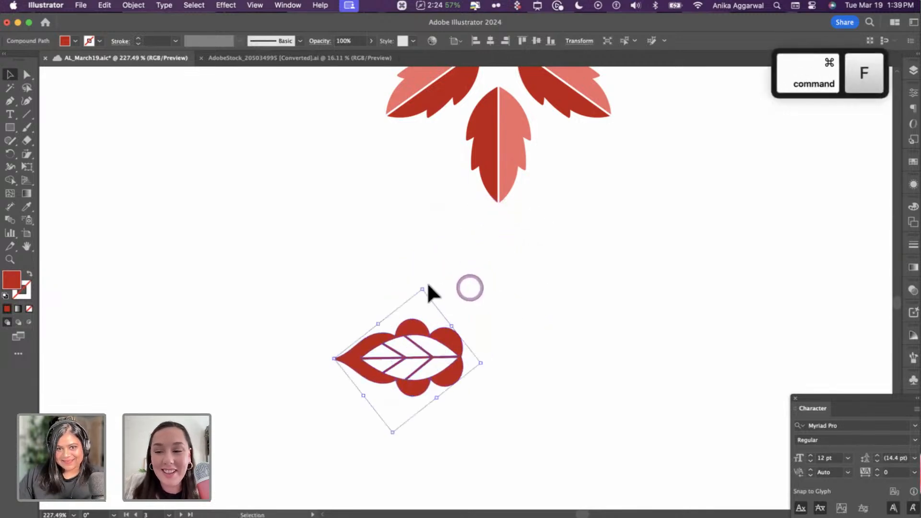
pyautogui.moveTo(427, 283); pyautogui.dragTo(357, 407)
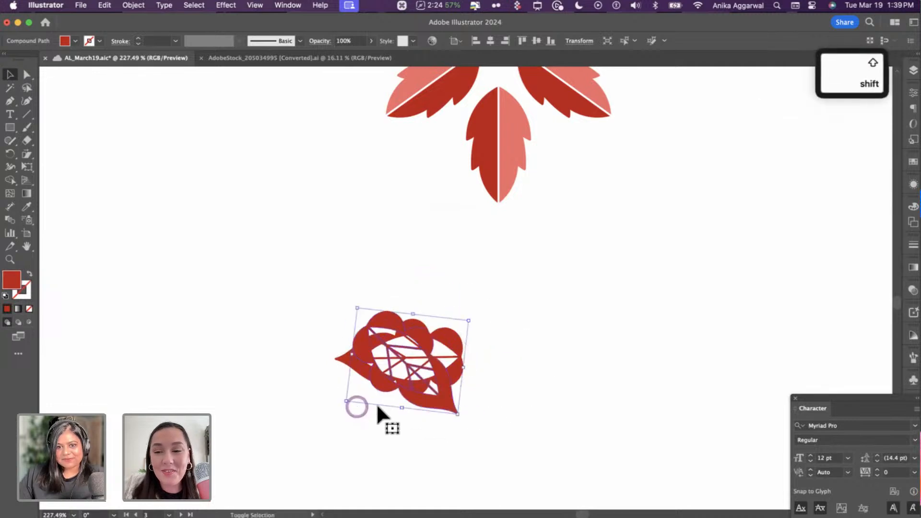
pyautogui.moveTo(460, 416); pyautogui.dragTo(496, 372)
pyautogui.press('Delete')
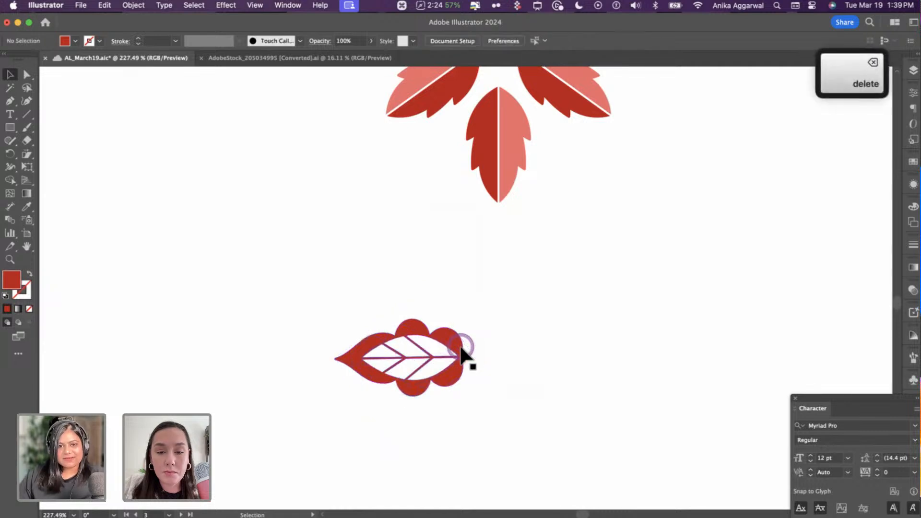
# - Add a mirrored copy of the sideways leaf beside it to form a leaf pair
pyautogui.click(358, 298)
pyautogui.moveTo(488, 405); pyautogui.dragTo(494, 413)
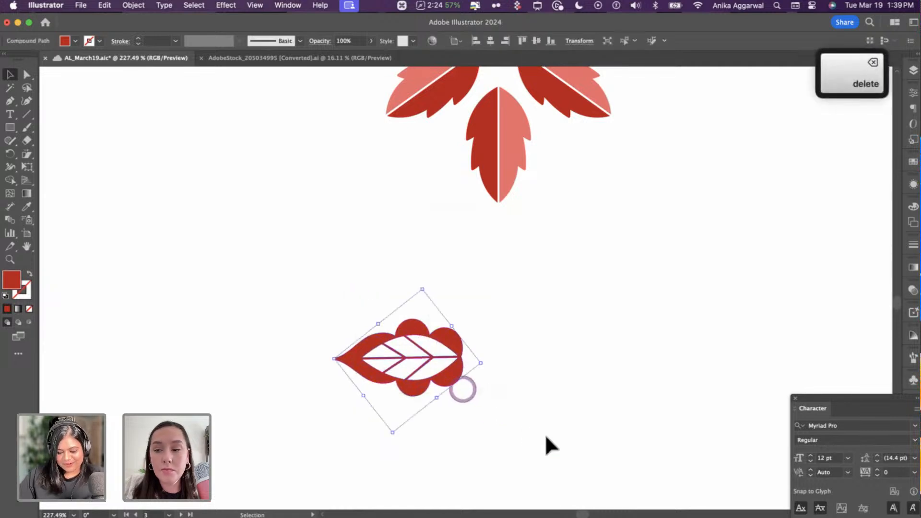
pyautogui.press('cmd+c')
pyautogui.press('cmd+f')
pyautogui.moveTo(427, 285); pyautogui.dragTo(387, 403)
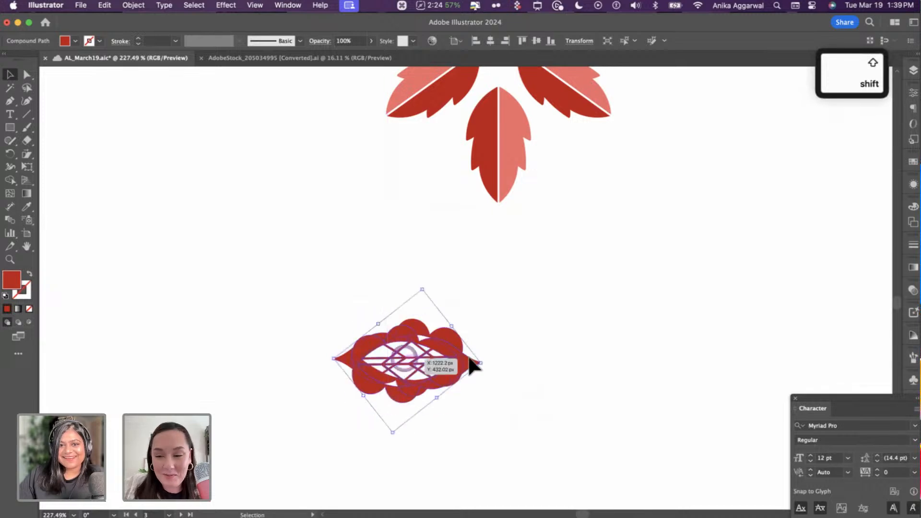
pyautogui.moveTo(467, 362); pyautogui.dragTo(639, 327)
pyautogui.click(588, 272)
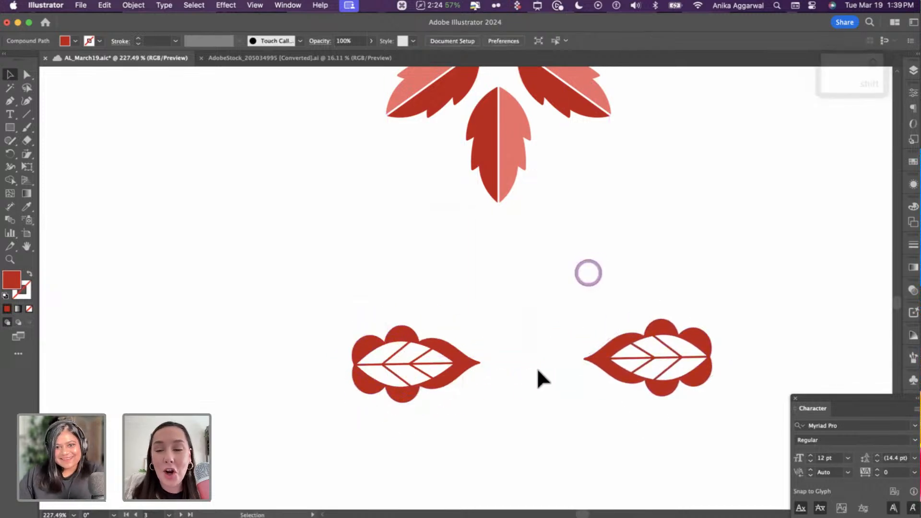
# - Duplicate the leaf pair straight below and line it up under the upper pair
pyautogui.scroll(-5, 531, 362)
pyautogui.moveTo(402, 252); pyautogui.dragTo(612, 332)
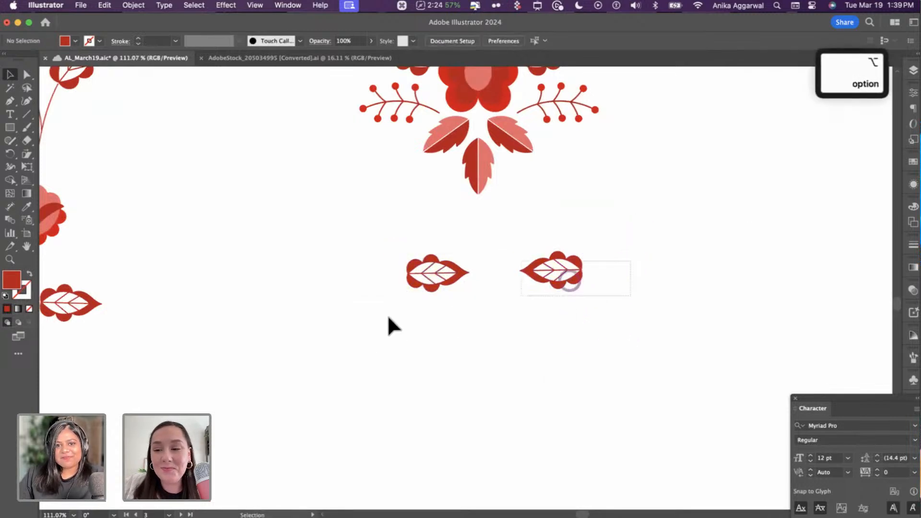
pyautogui.moveTo(426, 272); pyautogui.dragTo(665, 357)
pyautogui.click(448, 401)
pyautogui.moveTo(500, 321); pyautogui.dragTo(553, 357)
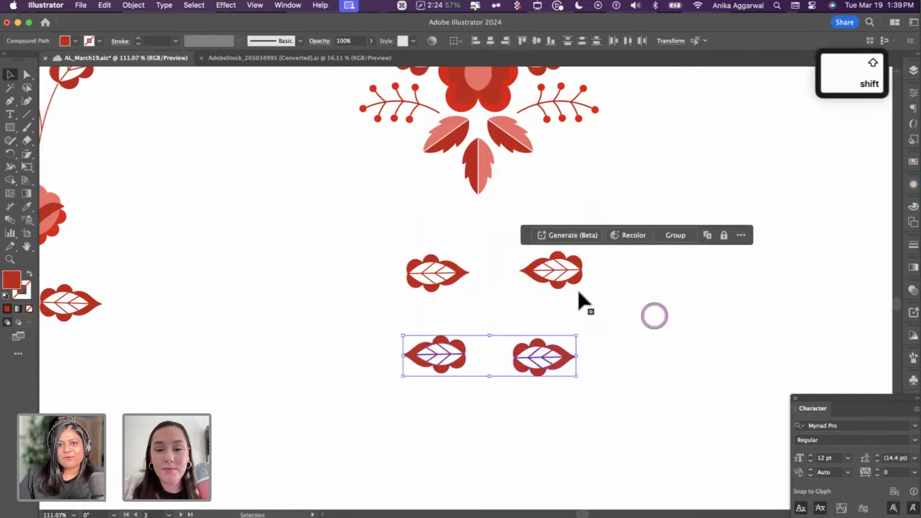
pyautogui.click(654, 314)
pyautogui.scroll(3, 576, 288)
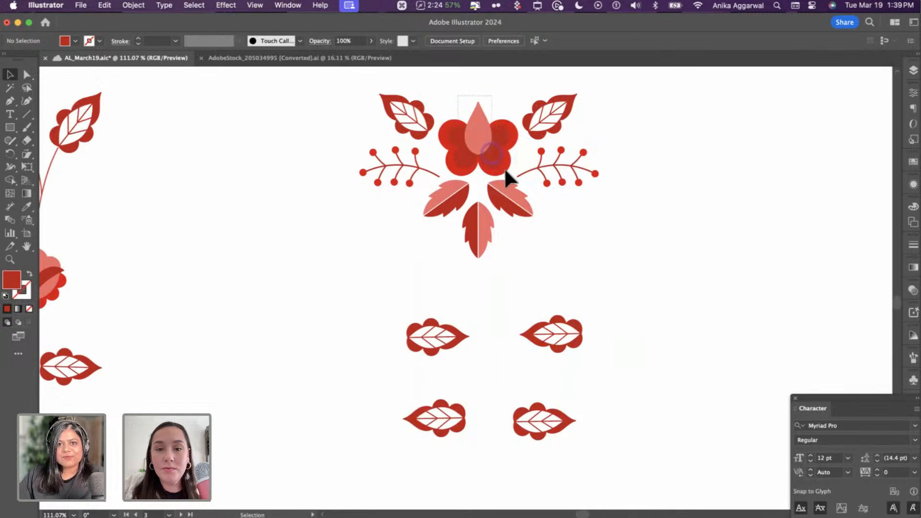
# - Paste a proportionally shrunk copy of the flower between the upper leaves and group it
pyautogui.click(508, 167)
pyautogui.press('cmd+c')
pyautogui.scroll(-2, 520, 267)
pyautogui.press('cmd+v')
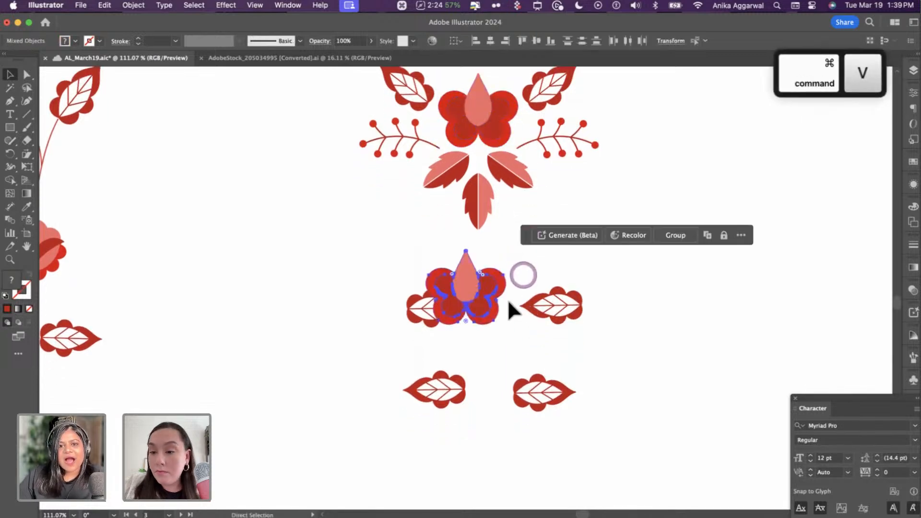
pyautogui.moveTo(504, 250); pyautogui.dragTo(498, 396)
pyautogui.press('super+g')
# - Copy the flower into the bottom row, enlarge it and nudge the bottom leaves around it
pyautogui.moveTo(554, 394)
pyautogui.mouseDown()
pyautogui.moveTo(561, 399)
pyautogui.moveTo(547, 398)
pyautogui.mouseUp()
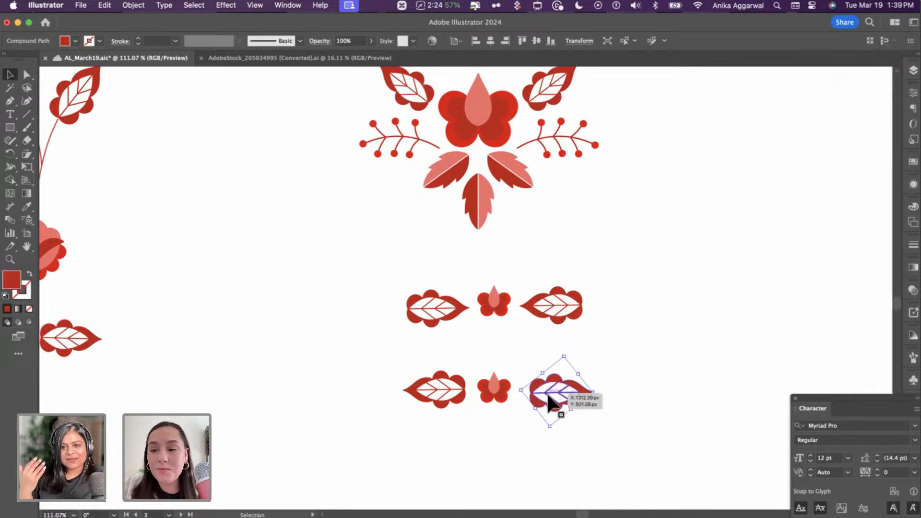
pyautogui.moveTo(548, 396); pyautogui.dragTo(548, 397)
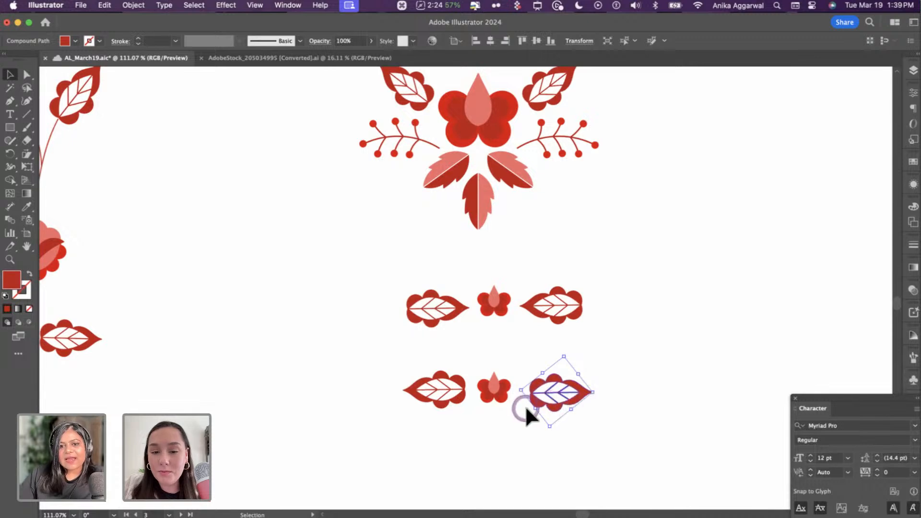
pyautogui.click(509, 392)
pyautogui.moveTo(512, 369); pyautogui.dragTo(536, 347)
pyautogui.moveTo(513, 387); pyautogui.dragTo(582, 397)
pyautogui.click(454, 386)
pyautogui.moveTo(424, 398); pyautogui.dragTo(427, 398)
pyautogui.moveTo(558, 397); pyautogui.dragTo(555, 397)
# - Distribute the bottom row evenly, then shift the bottom and middle rows left
pyautogui.keyDown('shift'); pyautogui.click(524, 391); pyautogui.keyUp('shift')
pyautogui.keyDown('shift'); pyautogui.click(415, 398); pyautogui.keyUp('shift')
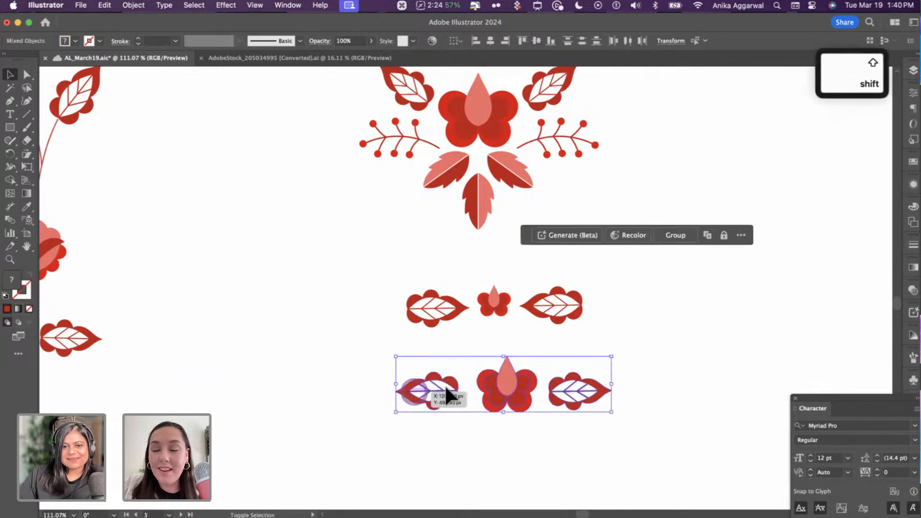
pyautogui.click(467, 370)
pyautogui.moveTo(453, 358); pyautogui.dragTo(619, 413)
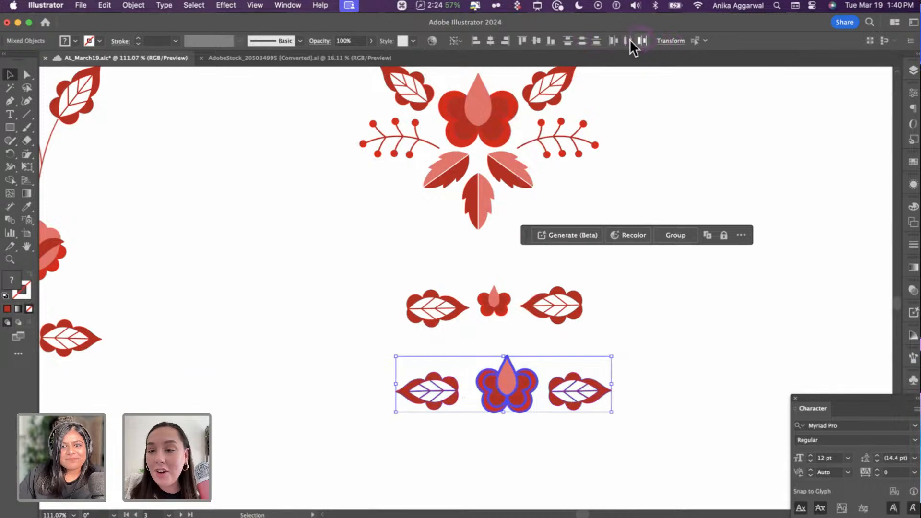
pyautogui.click(629, 40)
pyautogui.press('super+z')
pyautogui.click(642, 41)
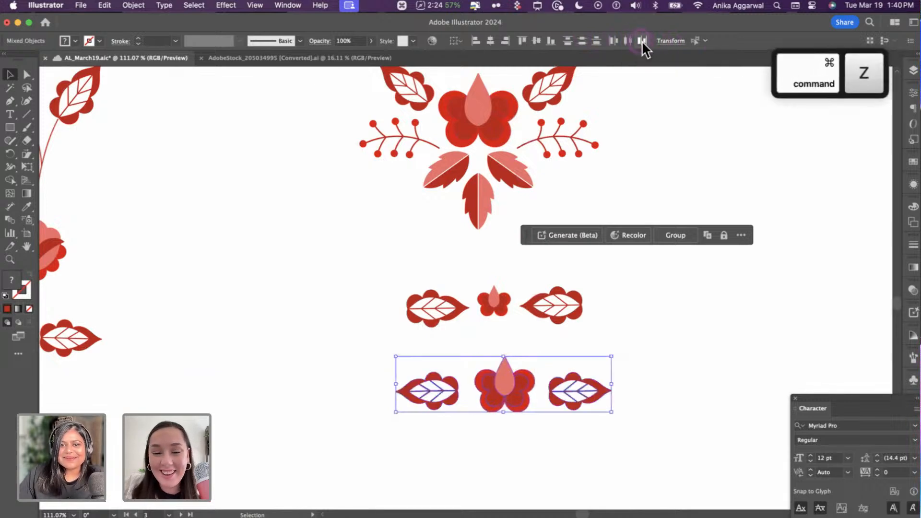
pyautogui.moveTo(671, 364); pyautogui.dragTo(397, 431)
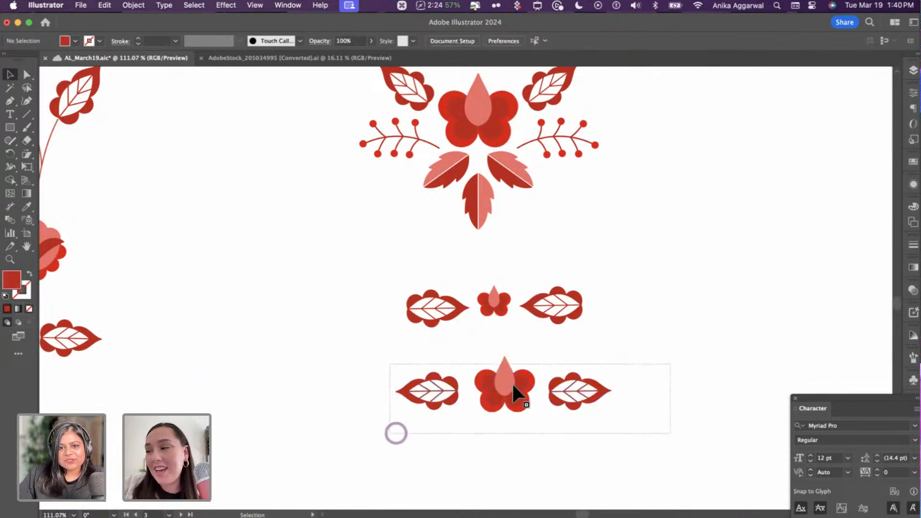
pyautogui.moveTo(524, 389); pyautogui.dragTo(500, 413)
pyautogui.moveTo(629, 274); pyautogui.dragTo(463, 307)
pyautogui.click(859, 314)
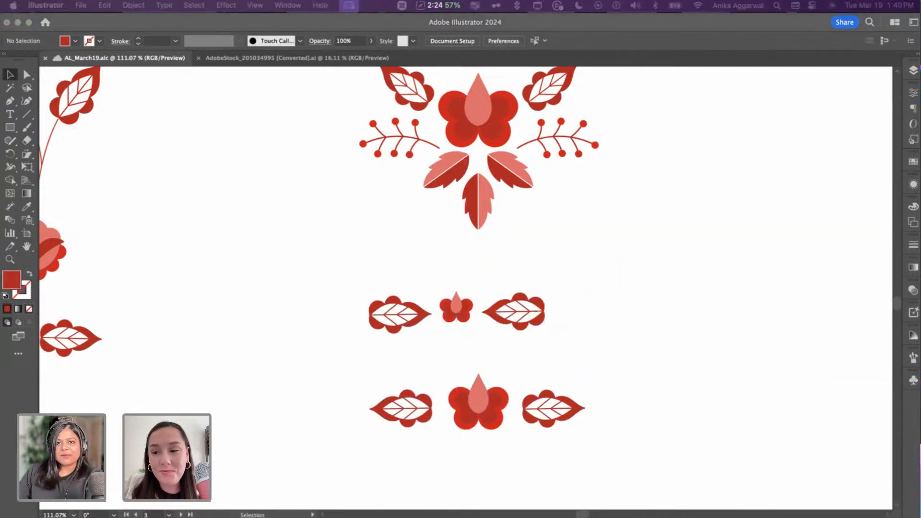
# - Zoom out to the invite artboard and select the Beatle logo, then the BD Supper heading
pyautogui.press('super+t')
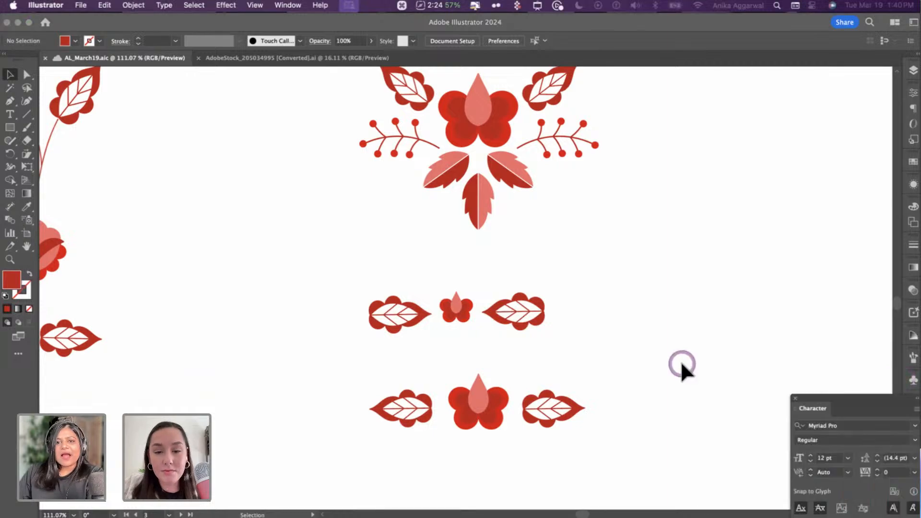
pyautogui.scroll(-6, 681, 366)
pyautogui.scroll(3, 680, 366)
pyautogui.scroll(4, 718, 350)
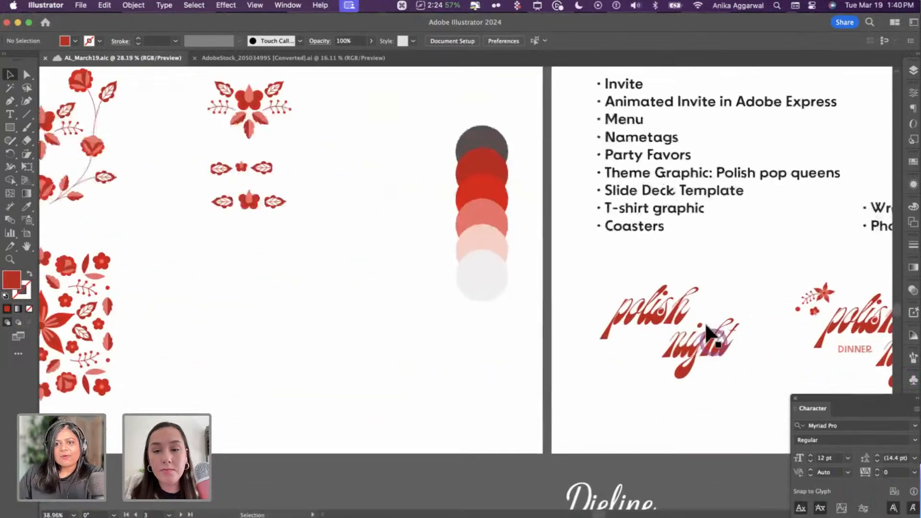
pyautogui.hscroll(10, 668, 309)
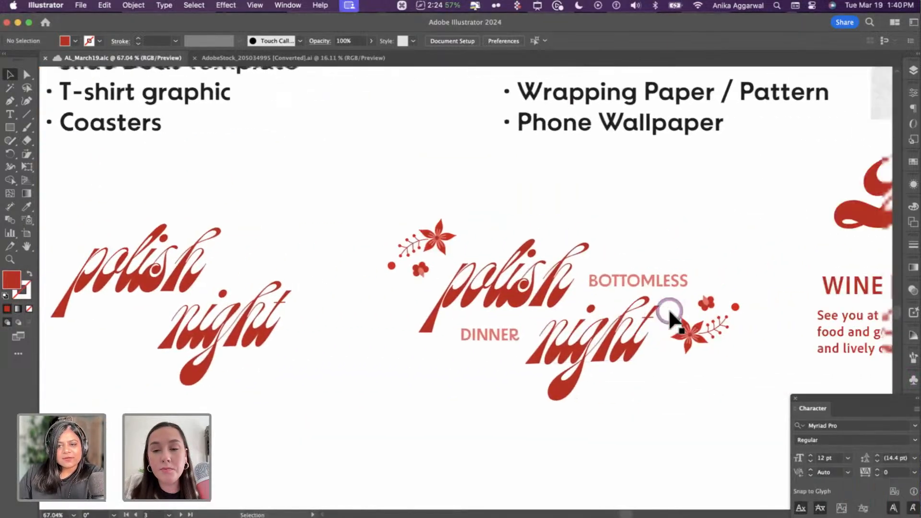
pyautogui.click(625, 224)
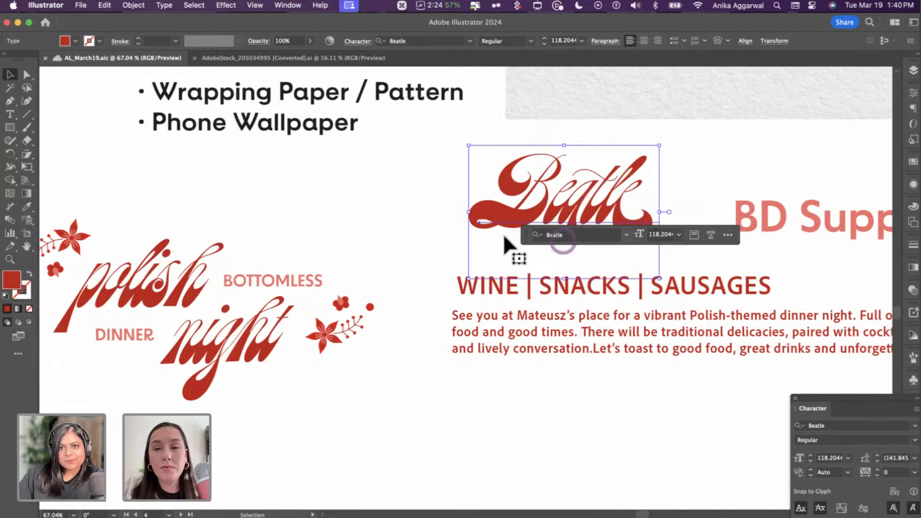
pyautogui.moveTo(522, 235); pyautogui.dragTo(492, 427)
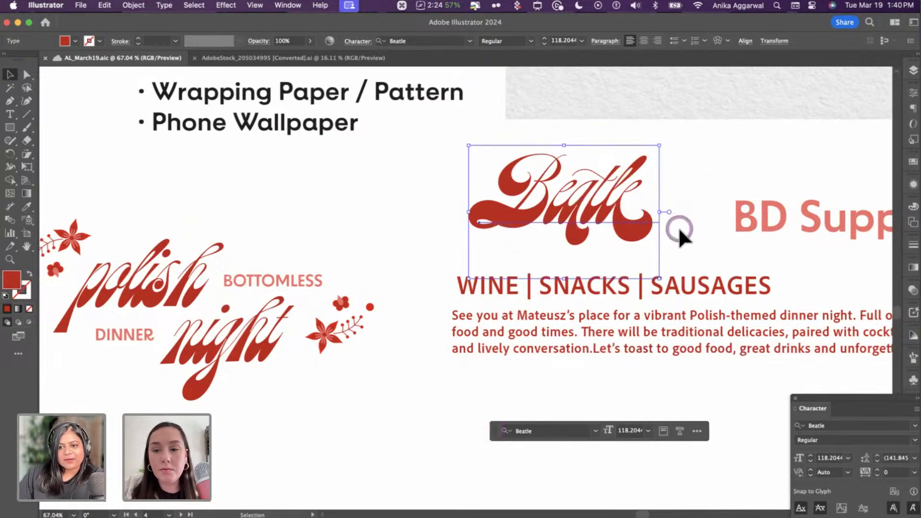
pyautogui.hscroll(5, 678, 227)
pyautogui.hscroll(10, 677, 226)
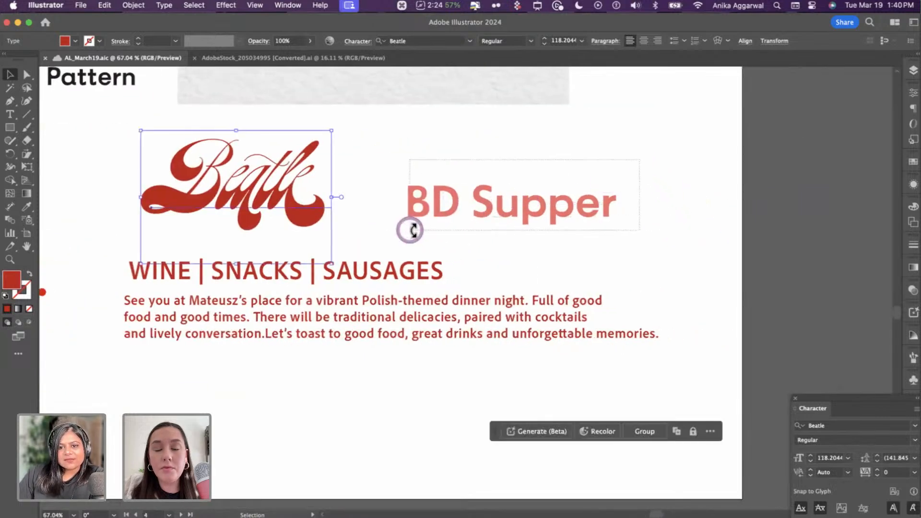
pyautogui.click(409, 227)
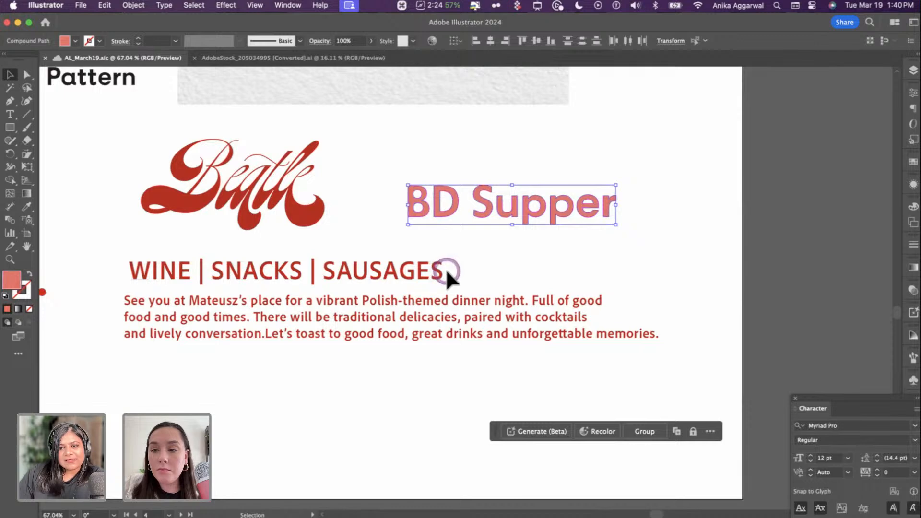
# - Retype the outlined Supper heading, choosing the BD Supper match and converting it to live text
pyautogui.click(913, 72)
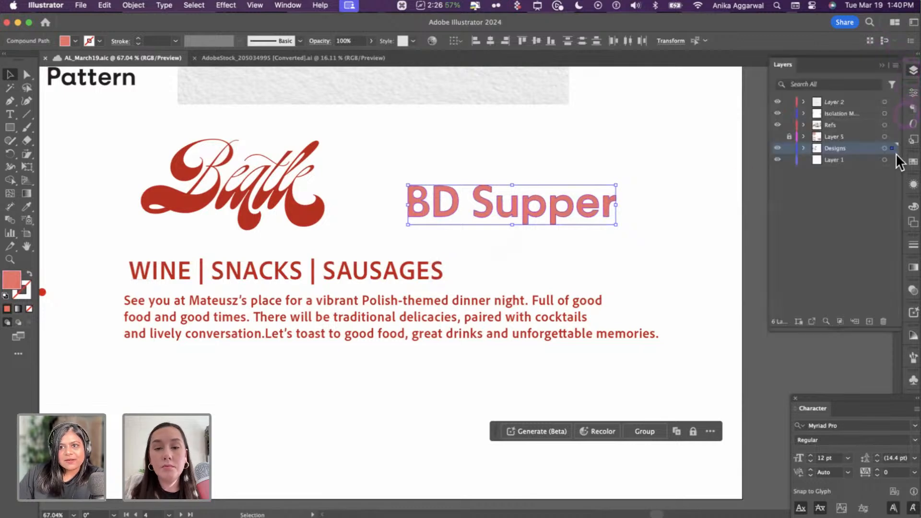
pyautogui.click(913, 93)
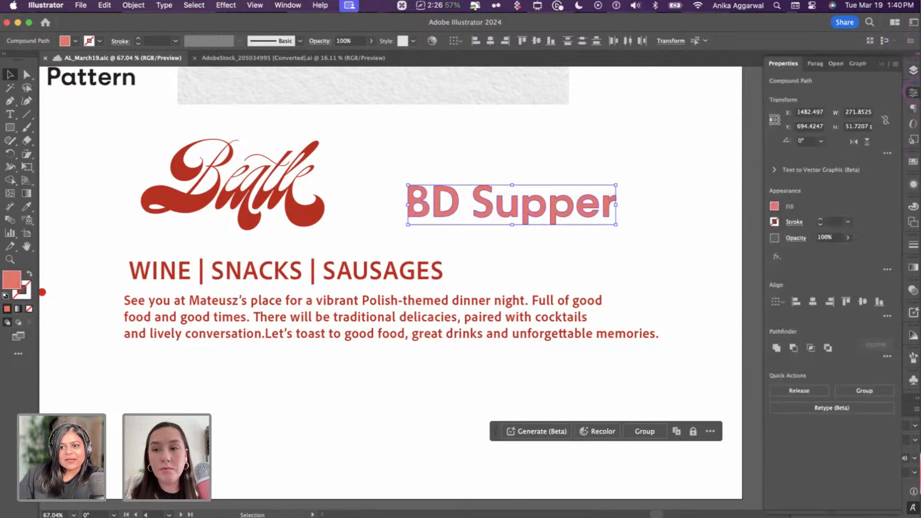
pyautogui.click(801, 410)
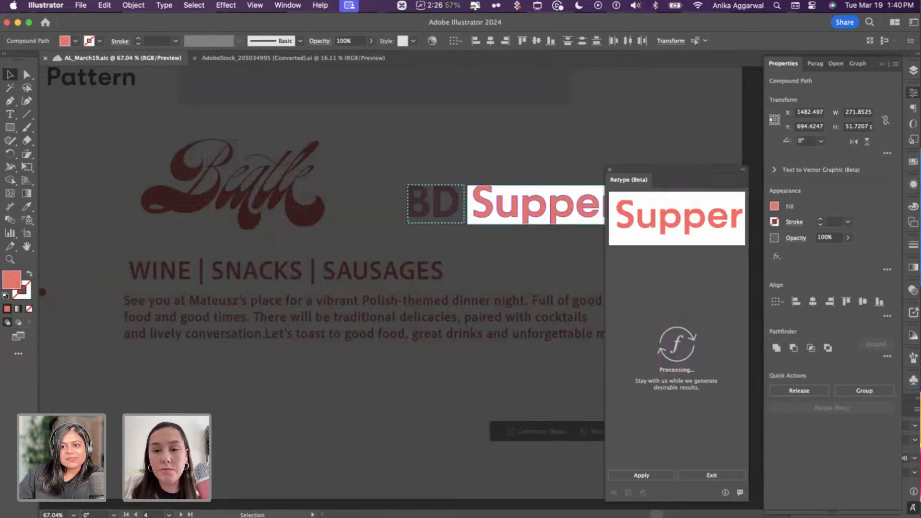
pyautogui.click(654, 472)
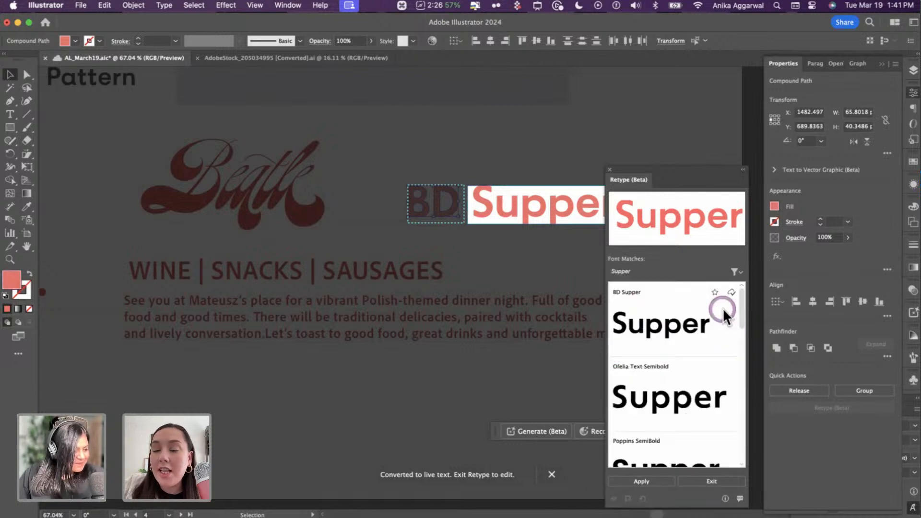
pyautogui.moveTo(724, 368)
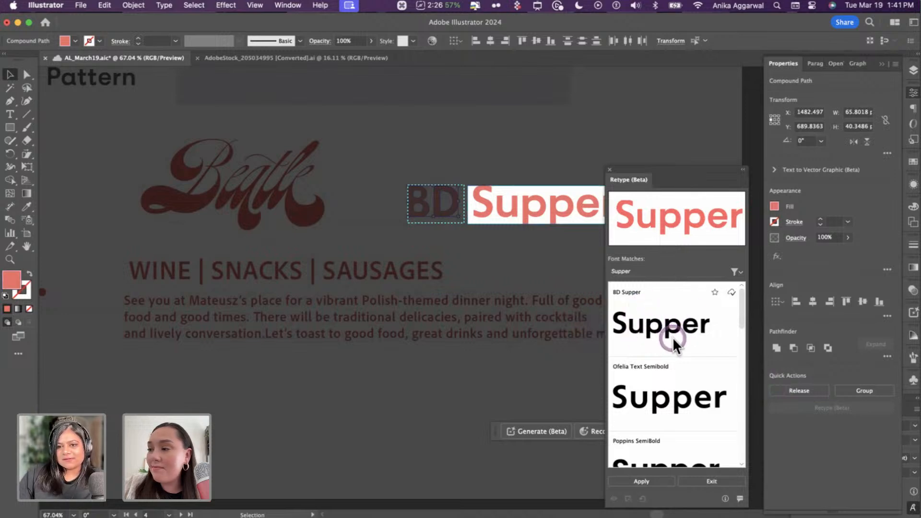
pyautogui.moveTo(680, 163); pyautogui.dragTo(687, 77)
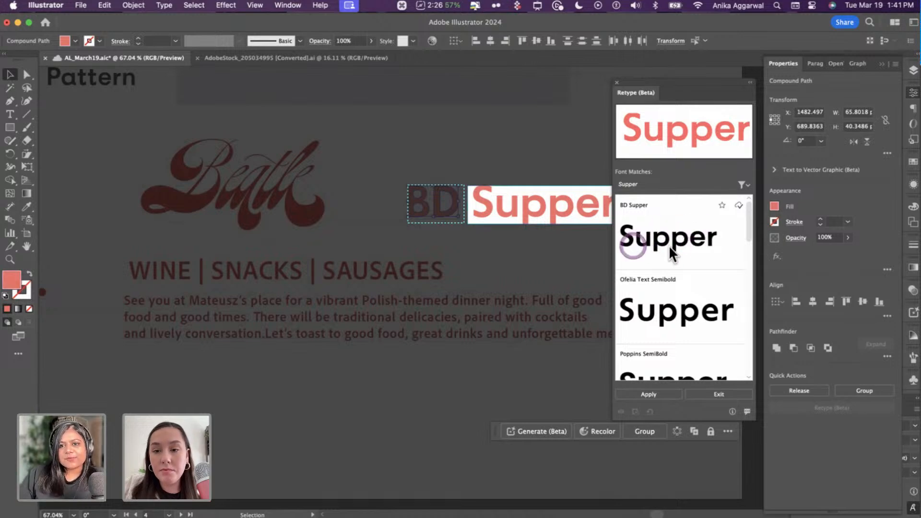
pyautogui.click(675, 213)
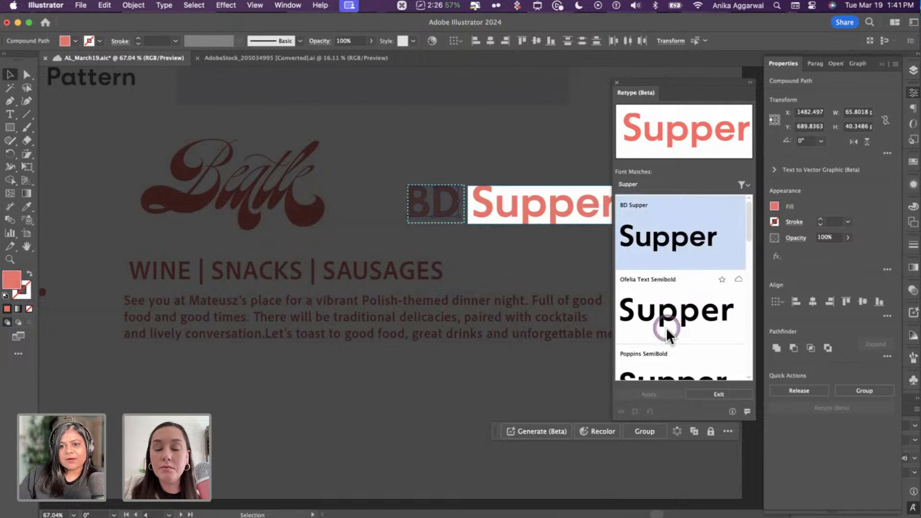
pyautogui.click(544, 225)
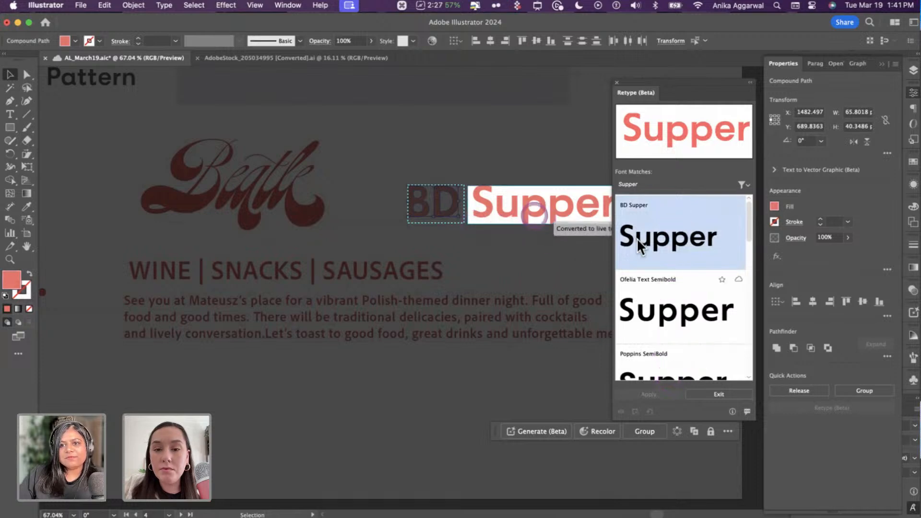
pyautogui.click(718, 393)
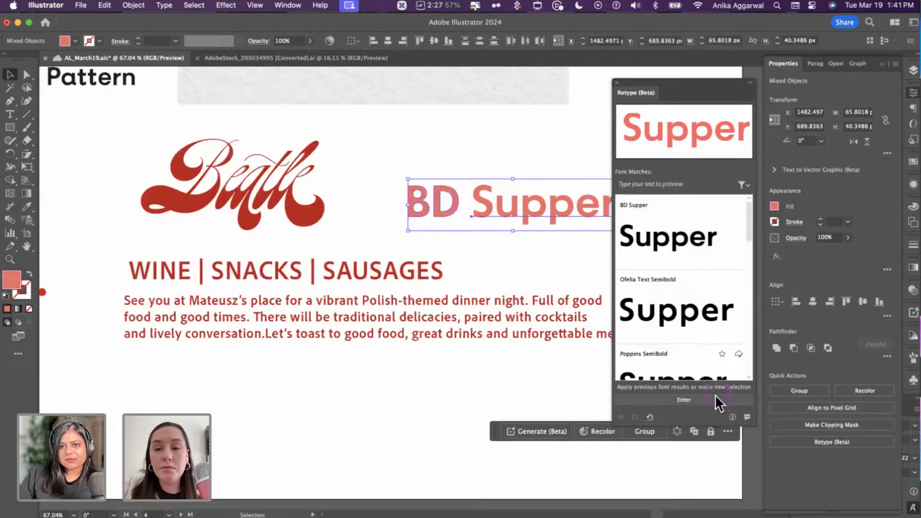
pyautogui.click(485, 212)
# - Duplicate the live Supper text above and add 'BD' to make it read BD Supper
pyautogui.click(479, 207)
pyautogui.click(436, 207)
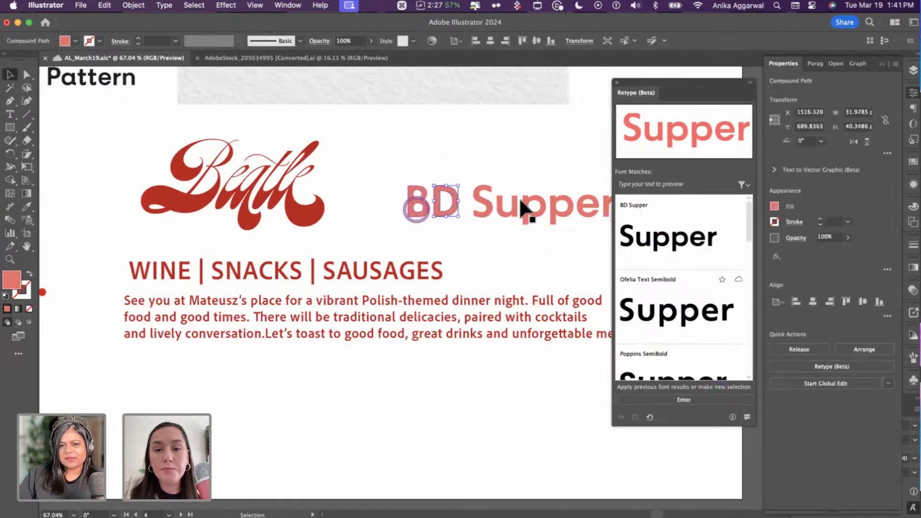
pyautogui.moveTo(515, 207); pyautogui.dragTo(508, 159)
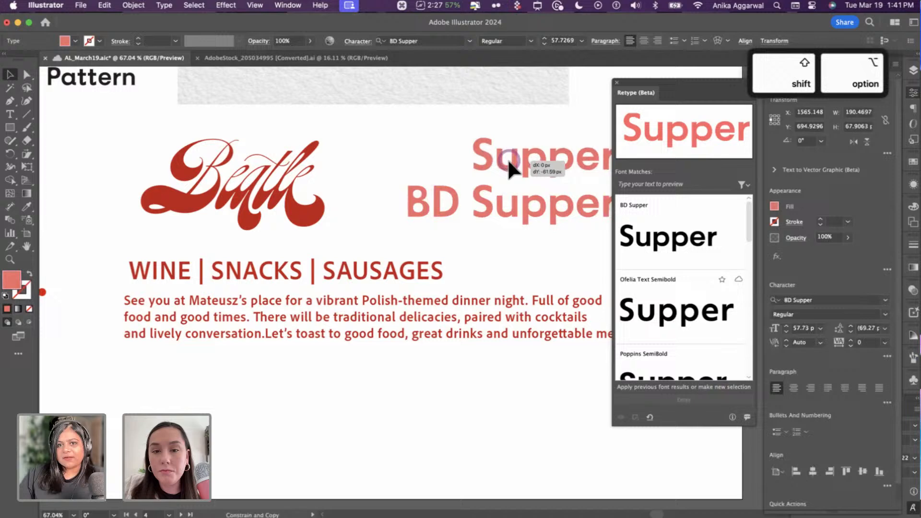
pyautogui.doubleClick(480, 161)
pyautogui.write('BD')
pyautogui.press('Escape')
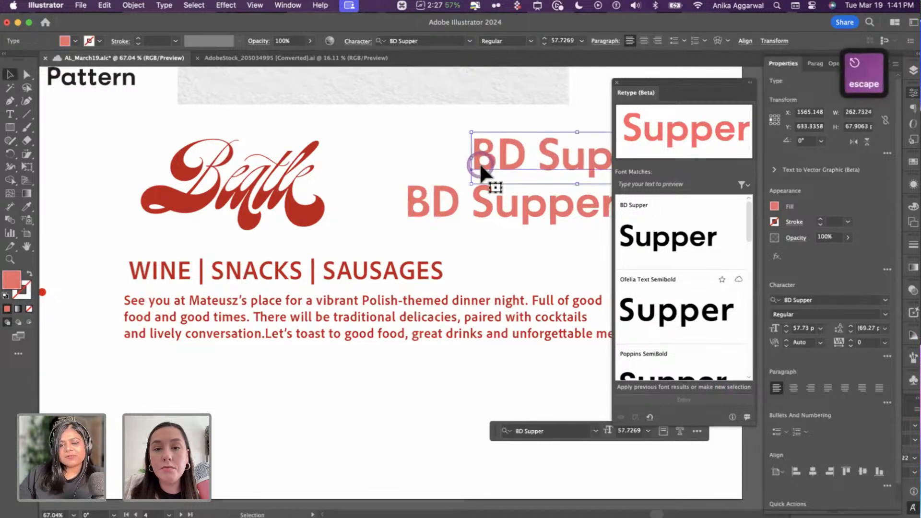
pyautogui.moveTo(493, 160); pyautogui.dragTo(447, 178)
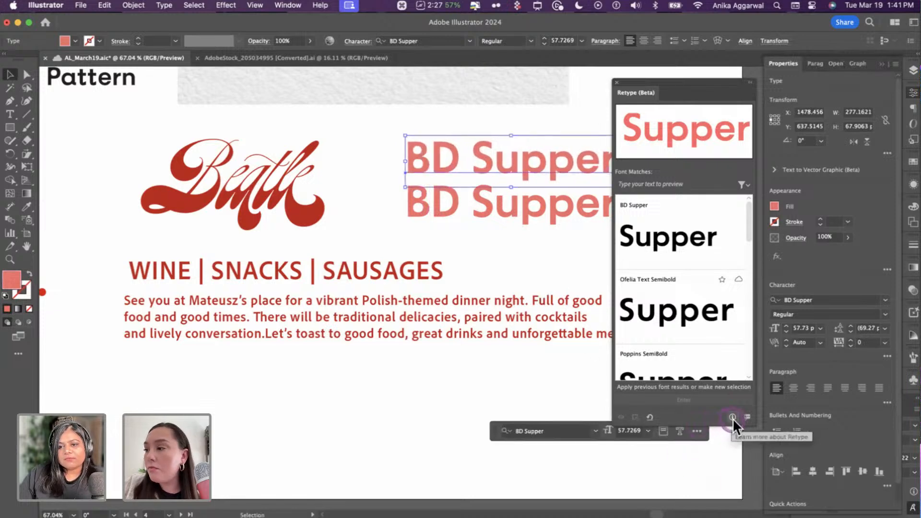
# - Delete the old outlined BD Supper heading and move the live text into its spot
pyautogui.click(747, 417)
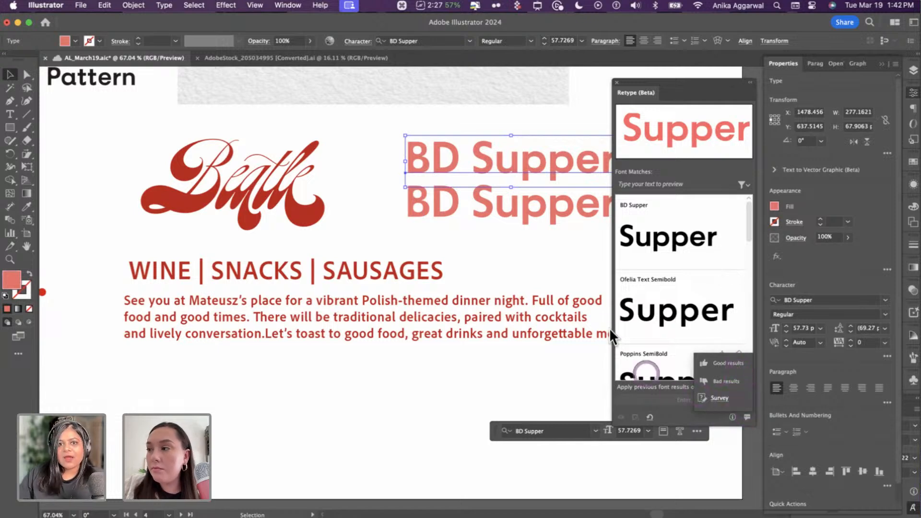
pyautogui.click(415, 229)
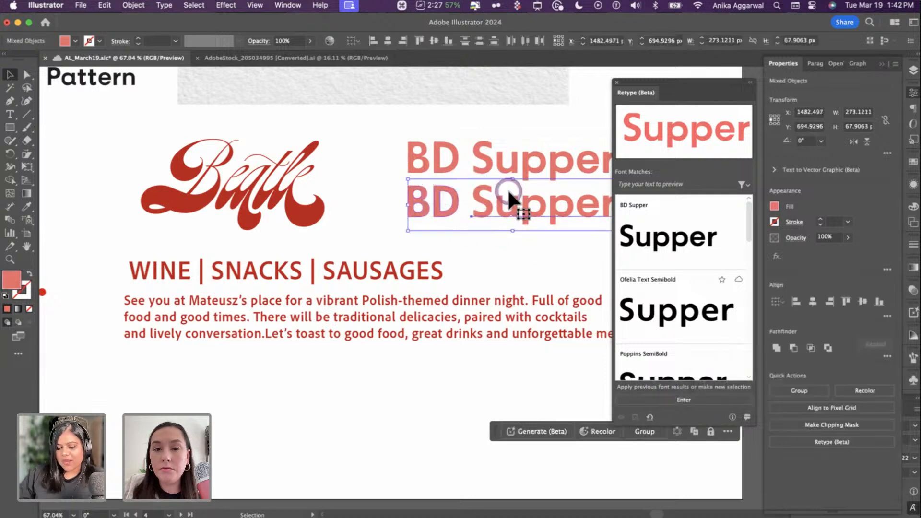
pyautogui.press('Delete')
pyautogui.moveTo(513, 189); pyautogui.dragTo(502, 205)
pyautogui.click(514, 151)
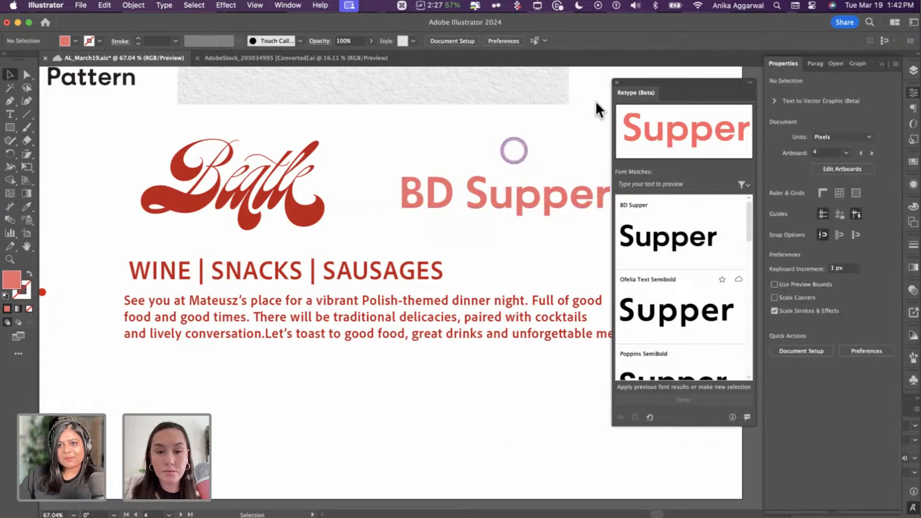
pyautogui.moveTo(731, 77); pyautogui.dragTo(789, 87)
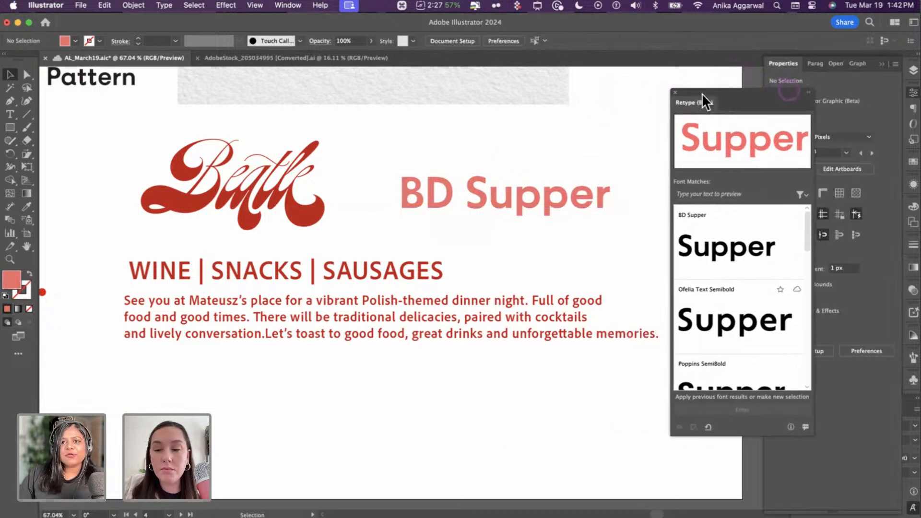
pyautogui.click(661, 189)
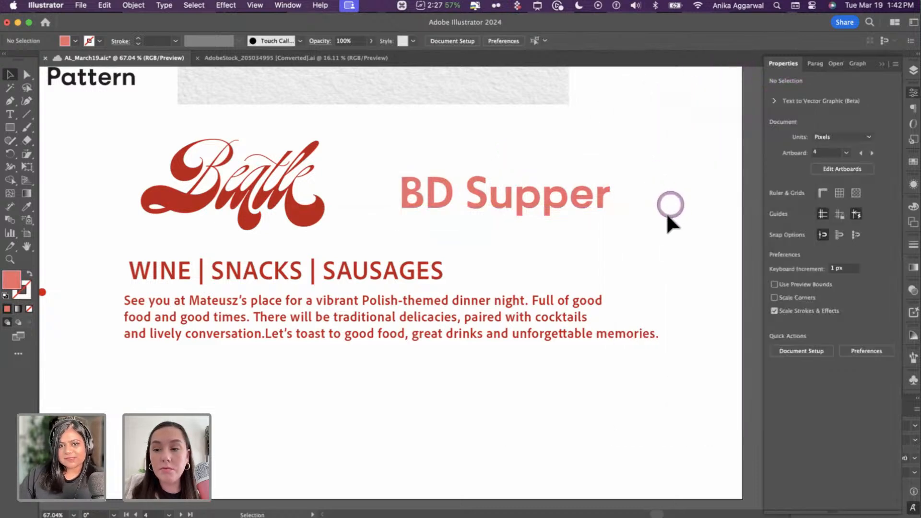
# - Lower the invitation paragraph and the WINE | SNACKS | SAUSAGES line beneath the heading
pyautogui.moveTo(245, 267); pyautogui.dragTo(246, 267)
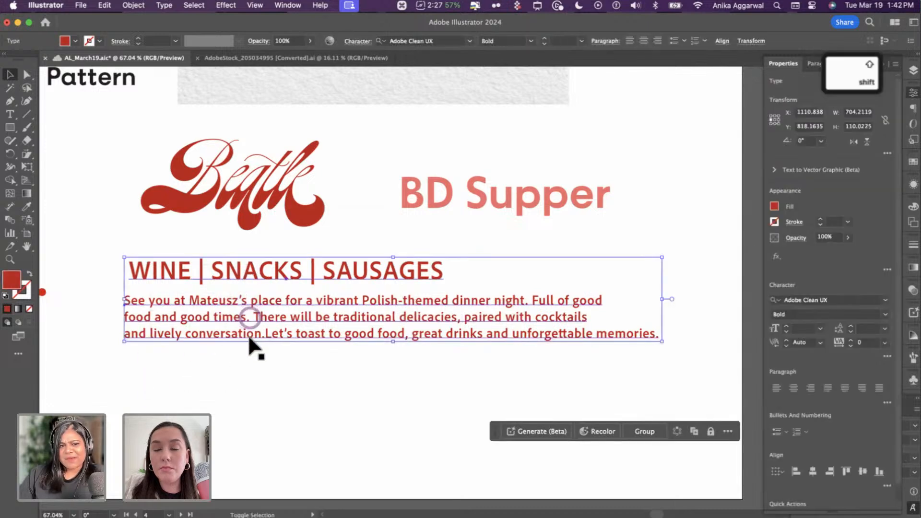
pyautogui.moveTo(249, 317); pyautogui.dragTo(233, 329)
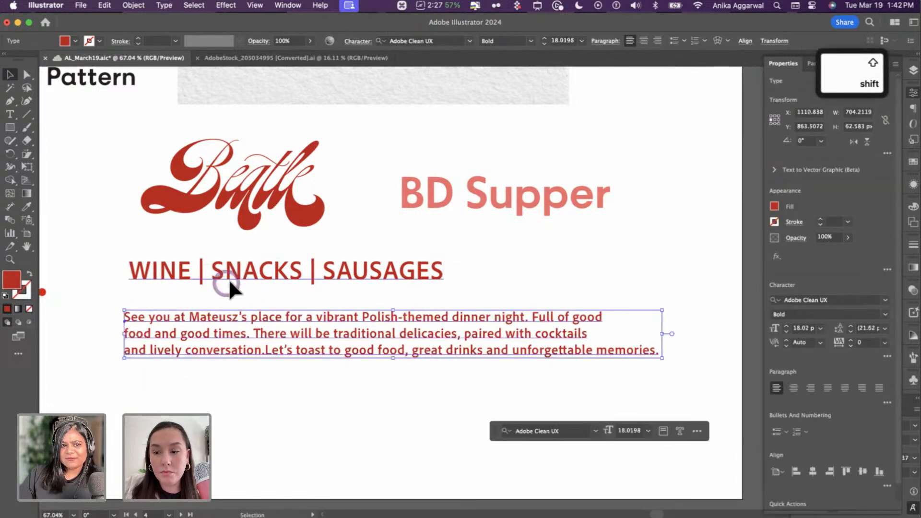
pyautogui.moveTo(228, 278); pyautogui.dragTo(228, 291)
pyautogui.click(552, 276)
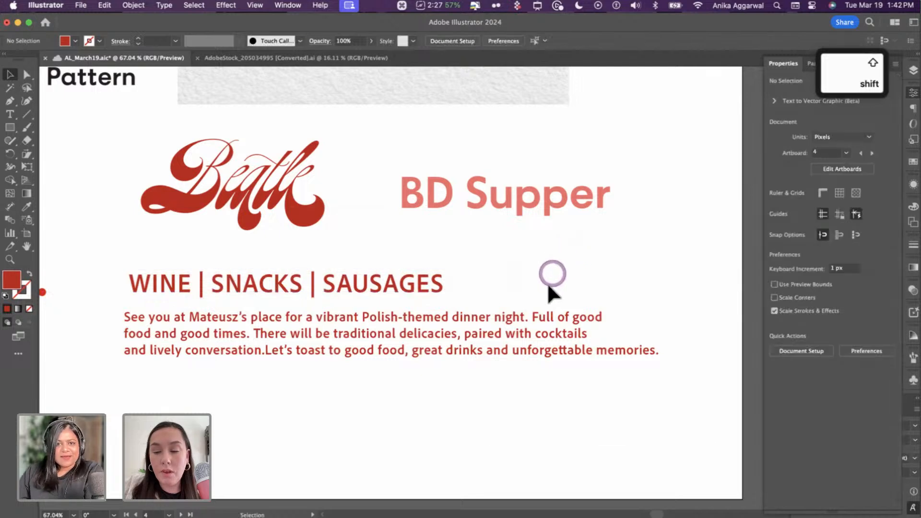
pyautogui.scroll(-3, 552, 274)
pyautogui.hscroll(-5, 539, 302)
# - Copy the polish night lettering group
pyautogui.hscroll(-5, 519, 295)
pyautogui.scroll(-1, 519, 295)
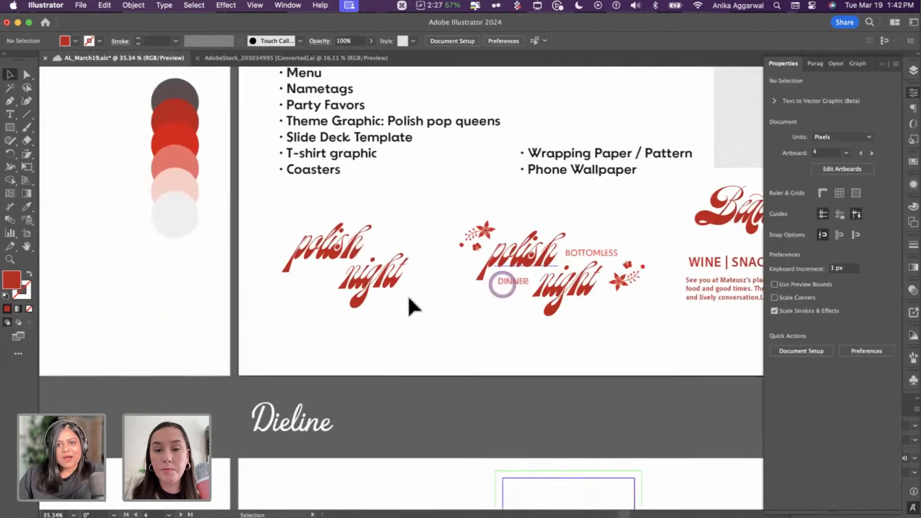
pyautogui.moveTo(641, 224); pyautogui.dragTo(551, 302)
pyautogui.press('super+c')
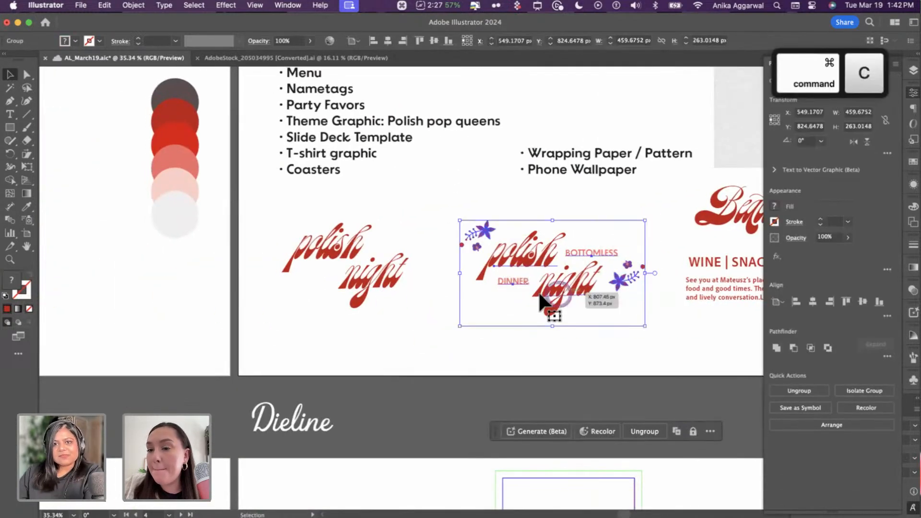
pyautogui.scroll(-5, 438, 340)
pyautogui.scroll(5, 366, 241)
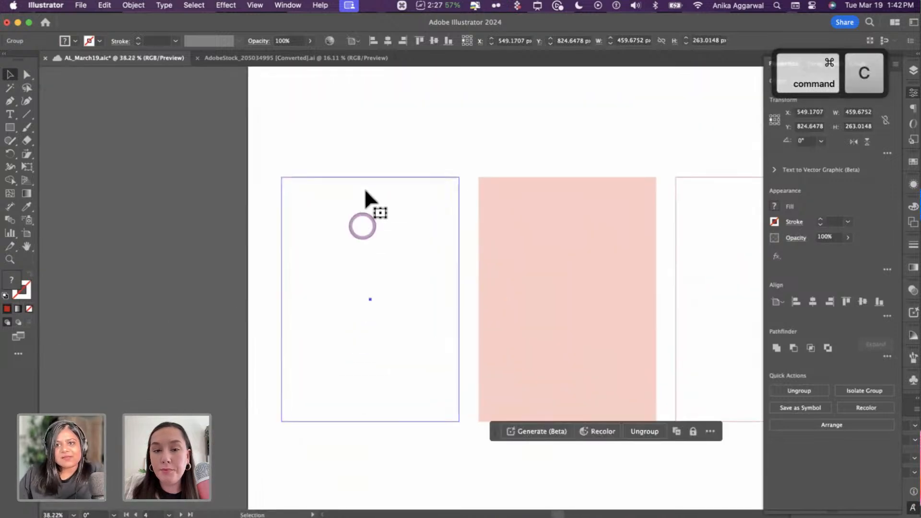
pyautogui.click(364, 190)
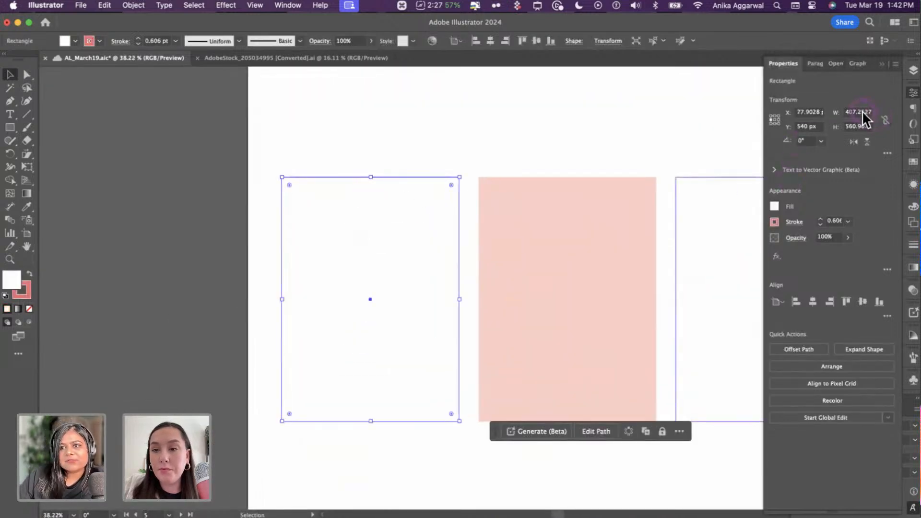
pyautogui.click(468, 158)
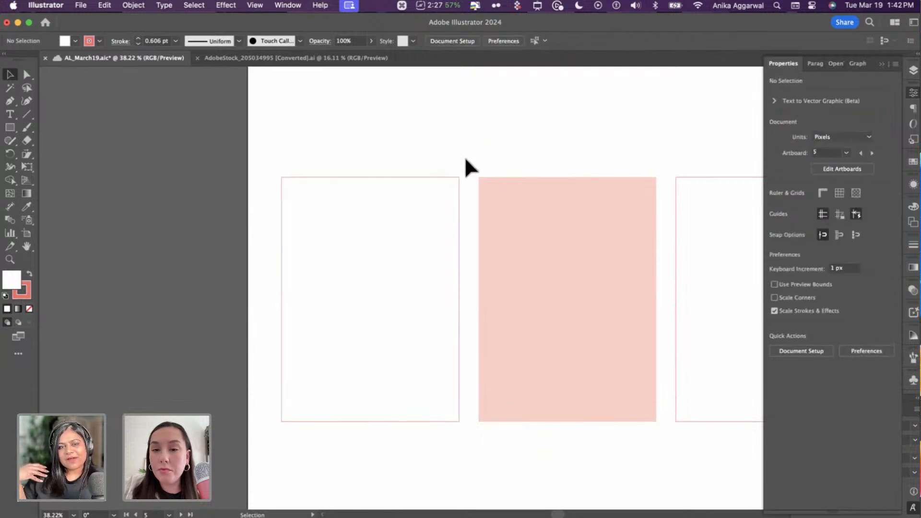
pyautogui.click(465, 157)
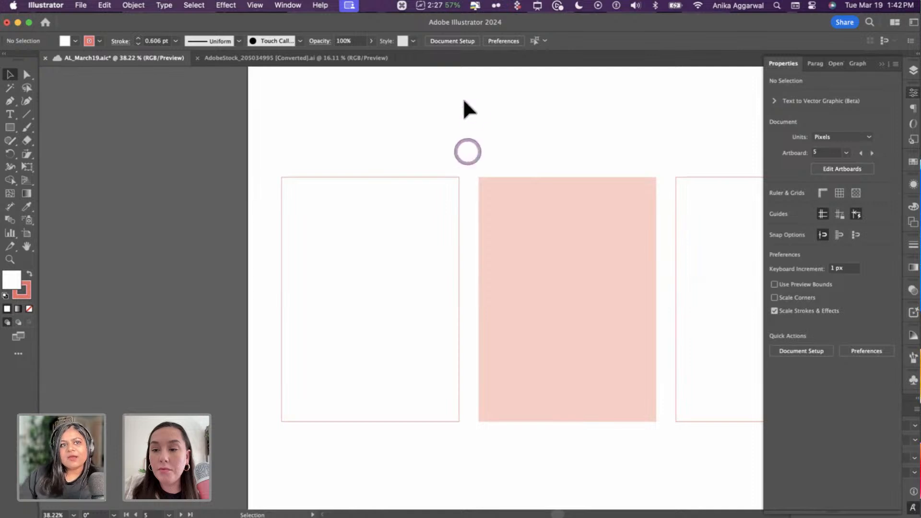
pyautogui.click(153, 61)
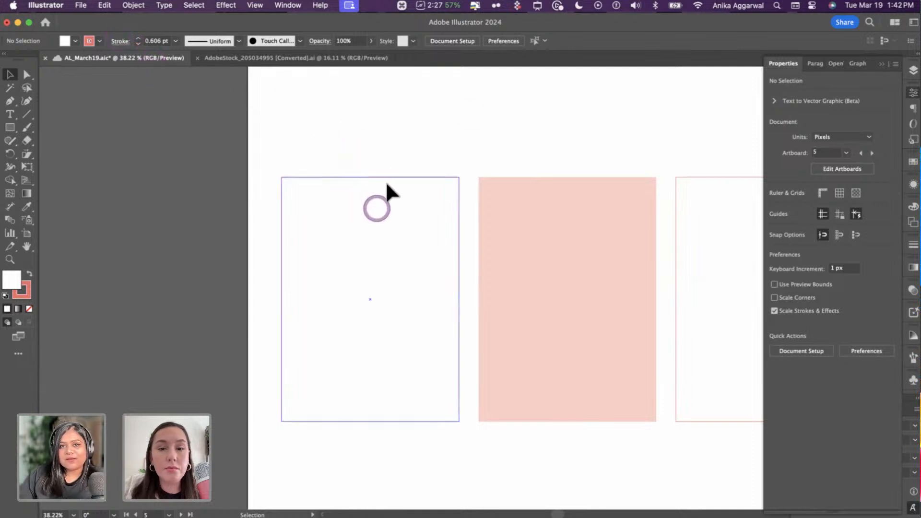
pyautogui.click(381, 166)
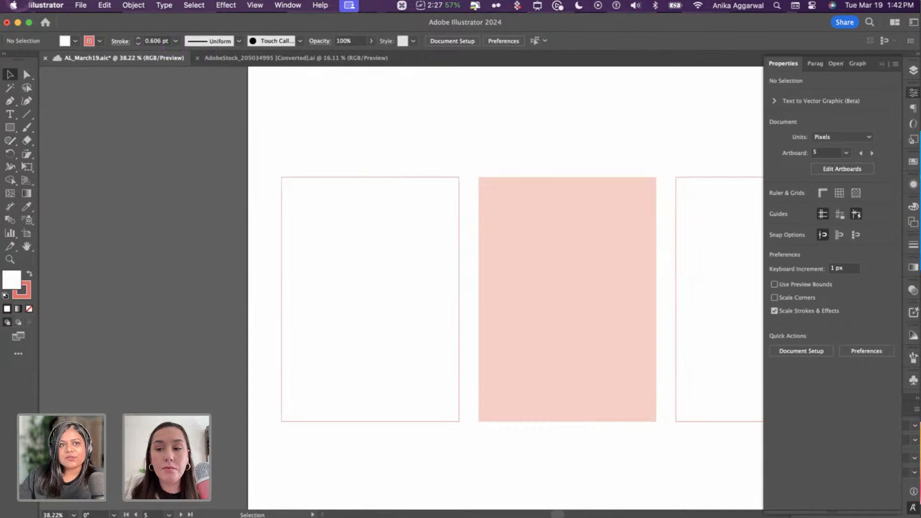
# - Switch the Document Color Mode to CMYK and then back to RGB
pyautogui.click(81, 6)
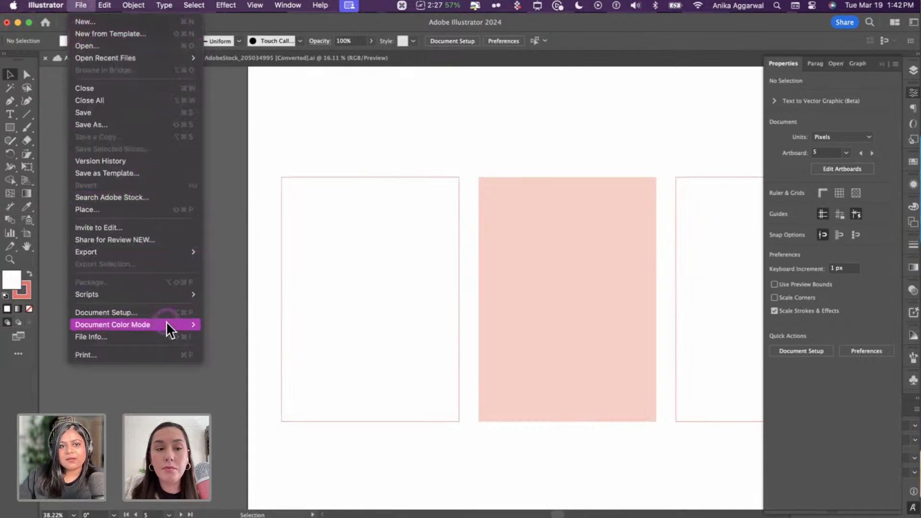
pyautogui.moveTo(166, 324)
pyautogui.click(210, 323)
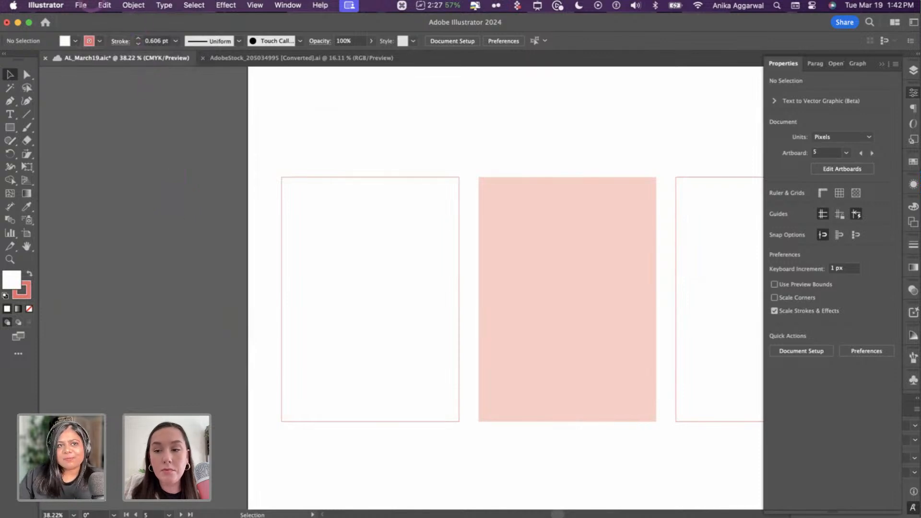
pyautogui.click(80, 6)
pyautogui.moveTo(173, 323)
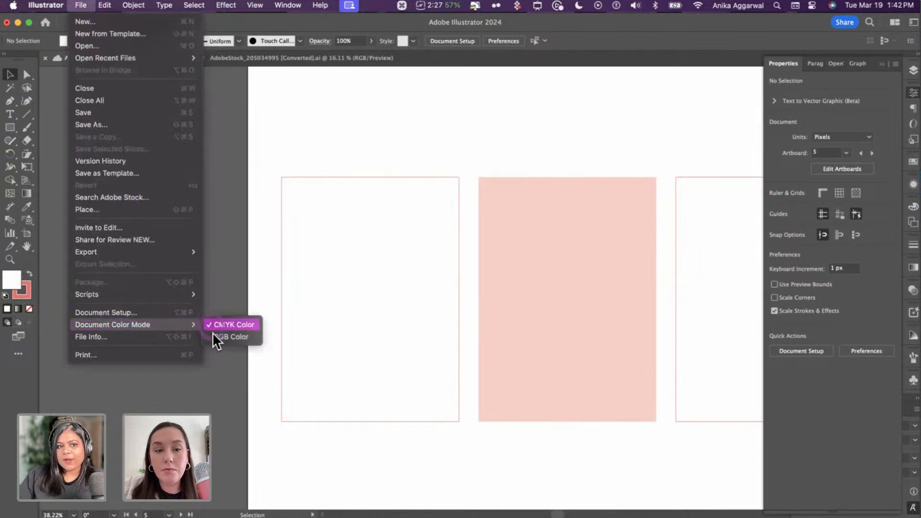
pyautogui.click(210, 319)
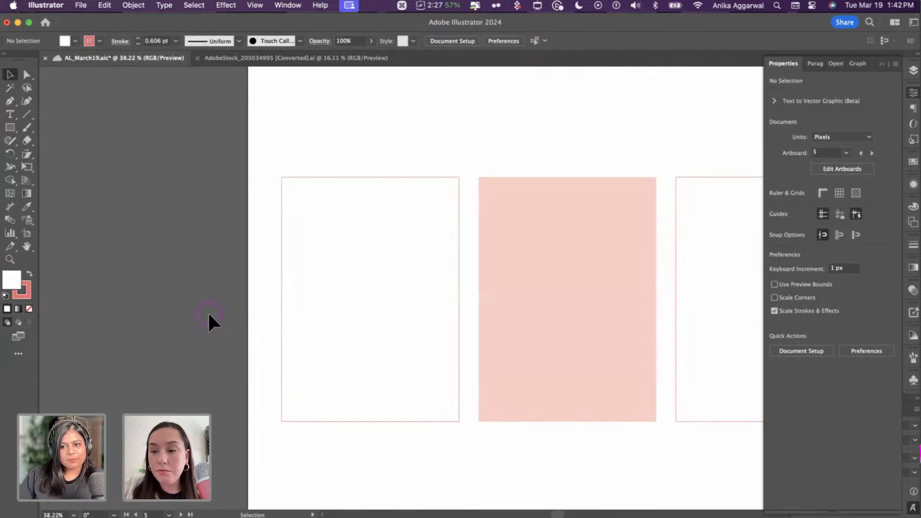
# - Paste the lettering onto the blank invite, scale it down, place it near the top and group it
pyautogui.hscroll(4, 265, 314)
pyautogui.scroll(4, 265, 314)
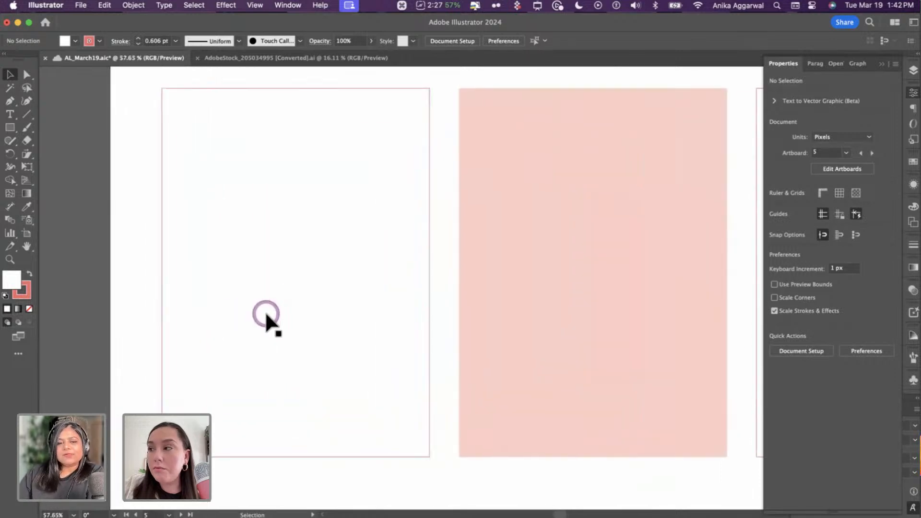
pyautogui.hscroll(-1, 265, 314)
pyautogui.scroll(2, 266, 312)
pyautogui.hotkey('ctrl', 'v')
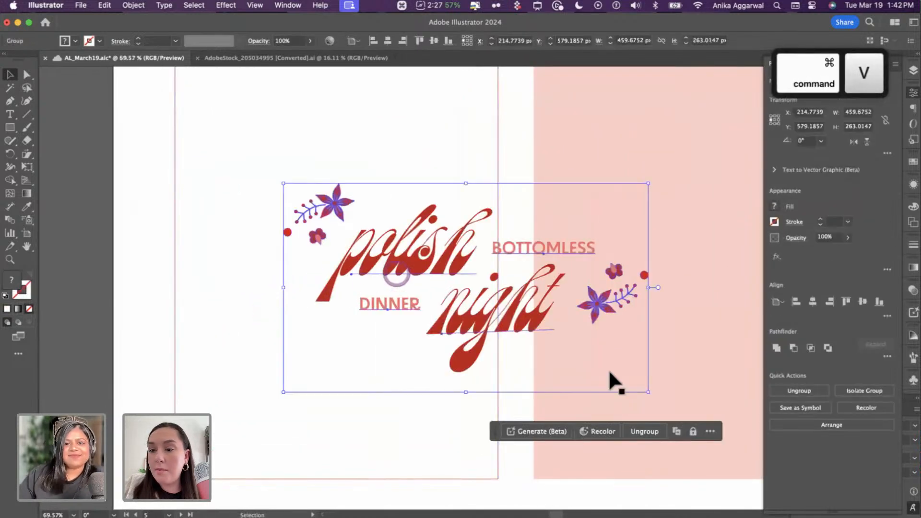
pyautogui.moveTo(648, 392); pyautogui.dragTo(472, 292)
pyautogui.scroll(1, 370, 269)
pyautogui.moveTo(388, 284); pyautogui.dragTo(338, 177)
pyautogui.scroll(3, 340, 179)
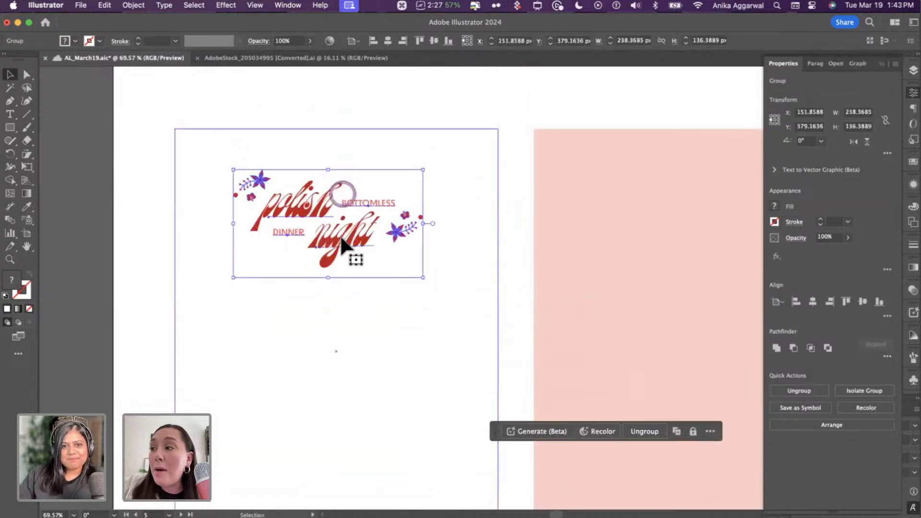
pyautogui.moveTo(342, 232); pyautogui.dragTo(347, 229)
pyautogui.press('super+g')
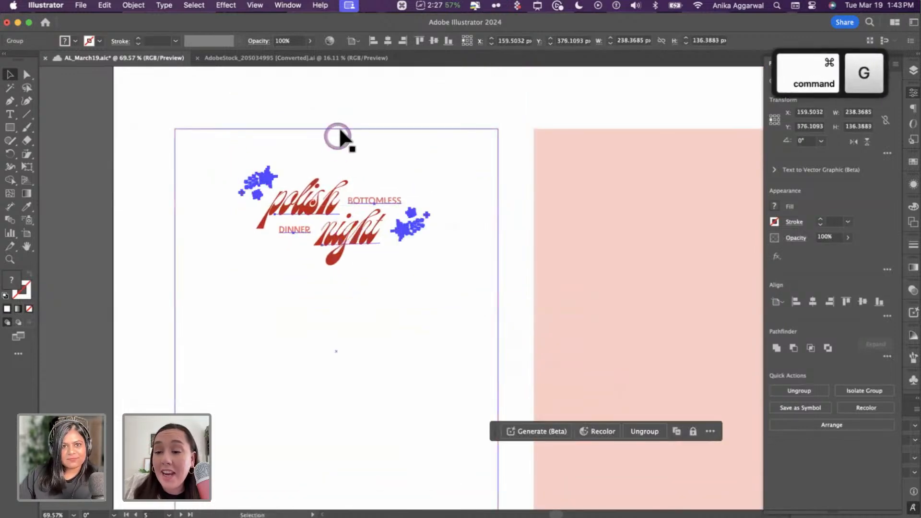
pyautogui.keyDown('shift'); pyautogui.click(340, 129); pyautogui.keyUp('shift')
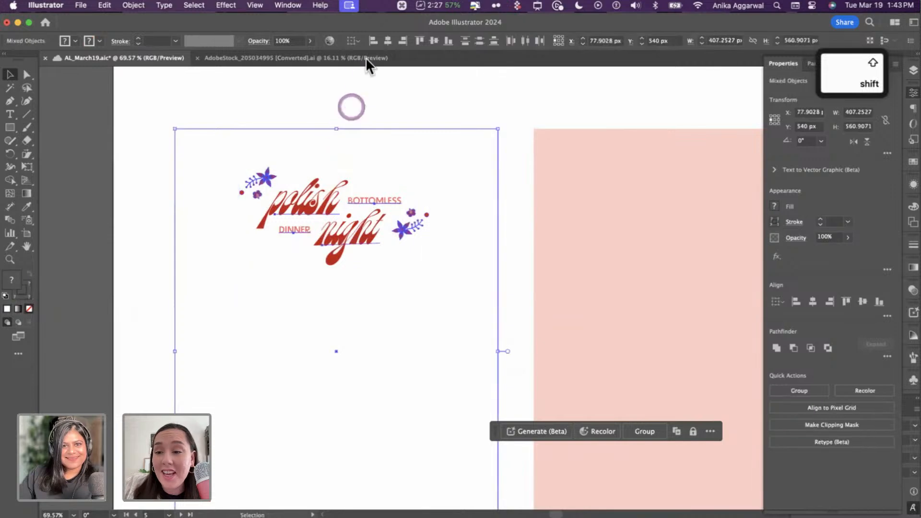
pyautogui.click(387, 103)
pyautogui.scroll(3, 391, 175)
# - Copy the small floral divider row and paste it onto the invite page
pyautogui.scroll(10, 577, 211)
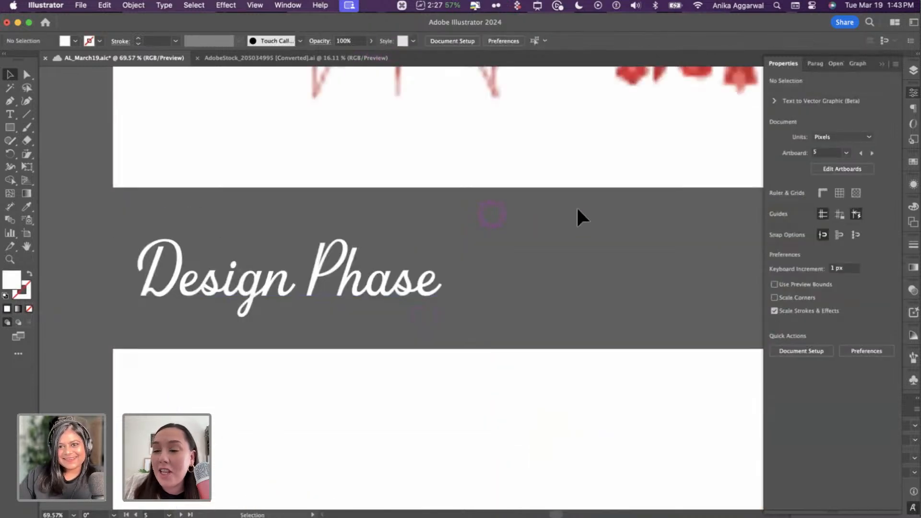
pyautogui.scroll(-3, 623, 283)
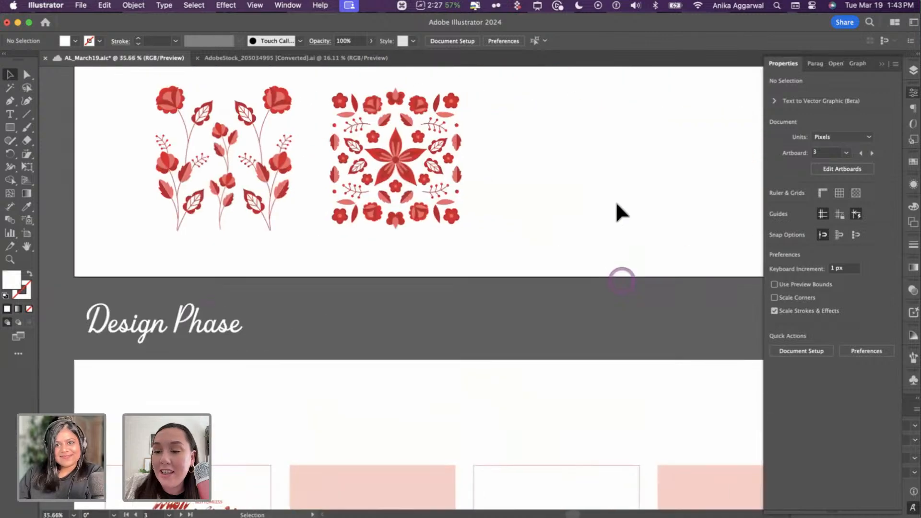
pyautogui.scroll(-2, 610, 214)
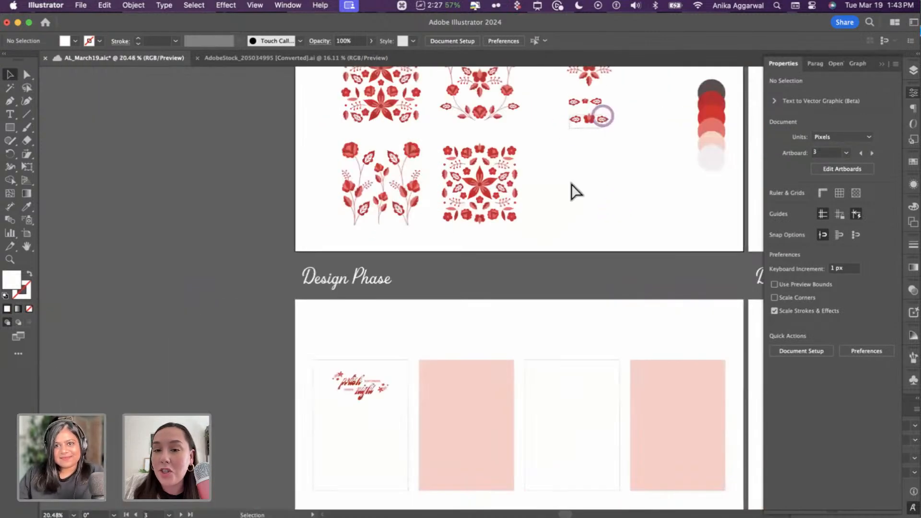
pyautogui.moveTo(570, 129); pyautogui.dragTo(602, 116)
pyautogui.press('super+c')
pyautogui.click(565, 195)
pyautogui.scroll(8, 430, 295)
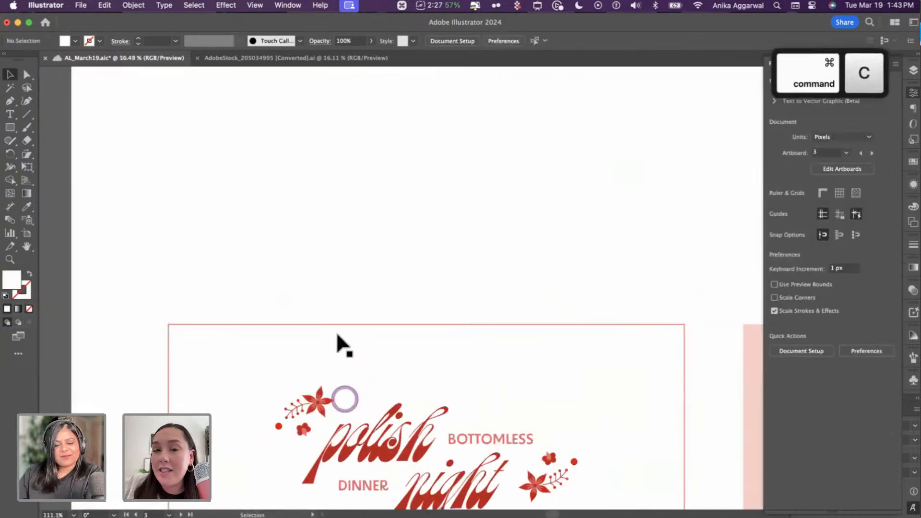
pyautogui.click(318, 212)
pyautogui.press('super+v')
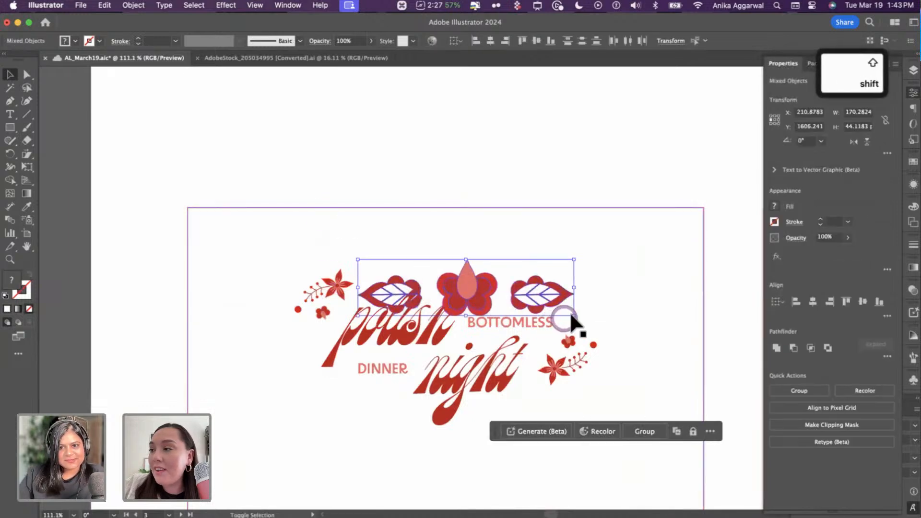
# - Group the leaf, centre flower and leaf pieces into one ornament
pyautogui.keyDown('shift'); pyautogui.click(571, 313); pyautogui.keyUp('shift')
pyautogui.click(536, 299)
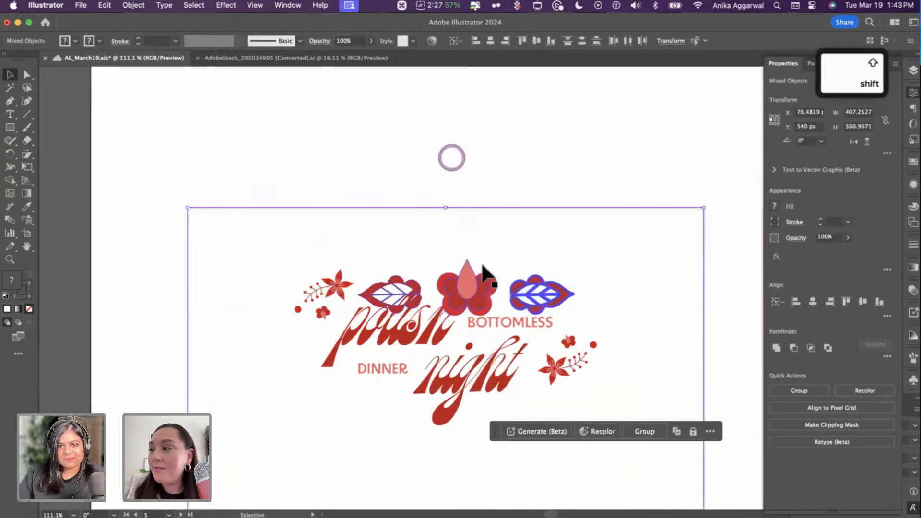
pyautogui.click(451, 157)
pyautogui.click(497, 286)
pyautogui.click(489, 149)
pyautogui.click(489, 293)
pyautogui.keyDown('shift'); pyautogui.click(542, 283); pyautogui.keyUp('shift')
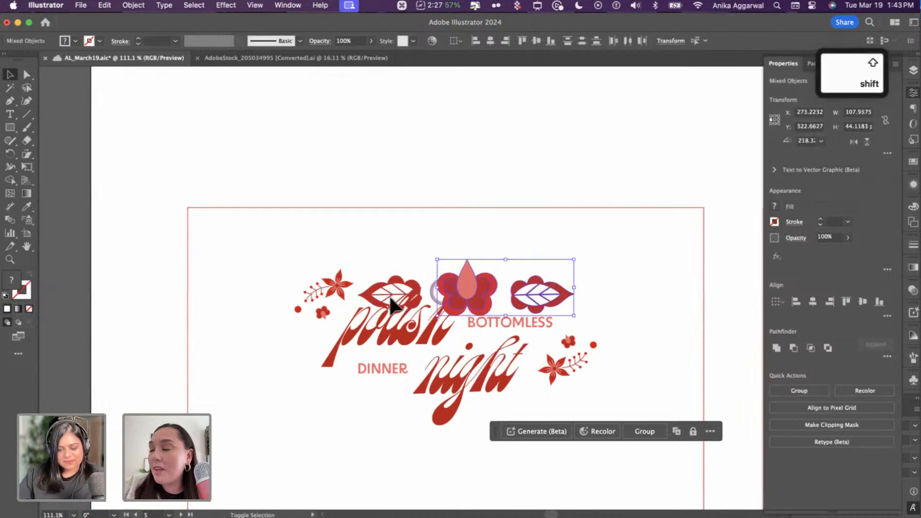
pyautogui.press('super+g')
# - Shrink the ornament into the top-left corner and duplicate it to the top-right
pyautogui.moveTo(574, 315); pyautogui.dragTo(272, 242)
pyautogui.moveTo(272, 243); pyautogui.dragTo(659, 245)
pyautogui.click(551, 223)
# - Move the polish night title lower on the invite
pyautogui.scroll(-5, 517, 214)
pyautogui.scroll(-5, 499, 202)
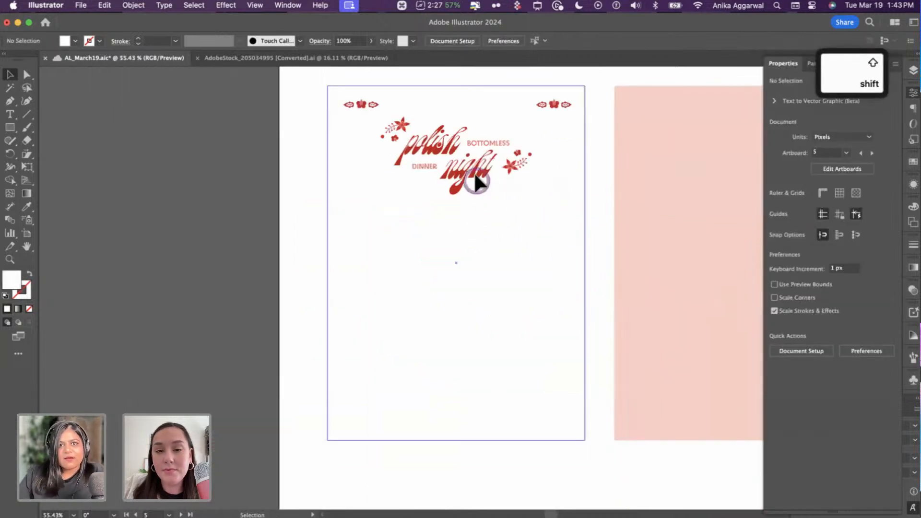
pyautogui.moveTo(475, 192); pyautogui.dragTo(373, 191)
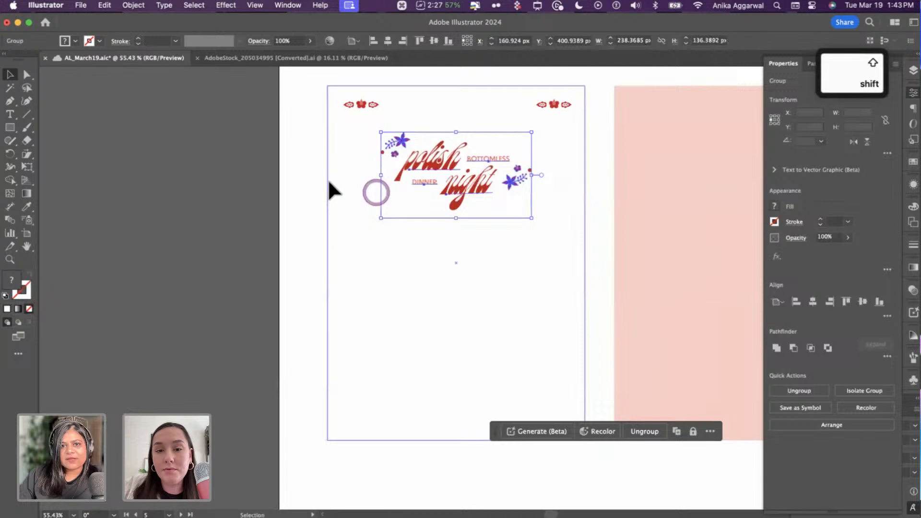
pyautogui.click(288, 185)
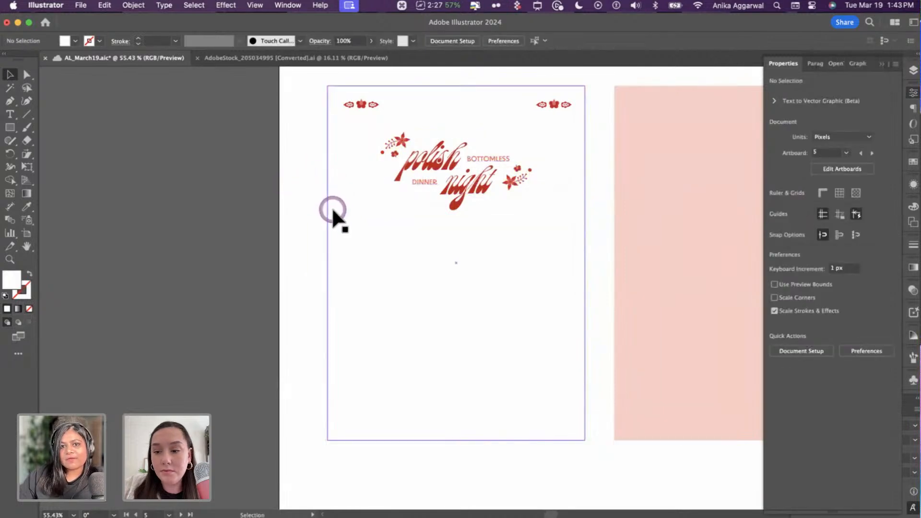
# - Draw a circle mid-invite, fill it with the side rectangle's pale pink, and send it back a level
pyautogui.press('l')
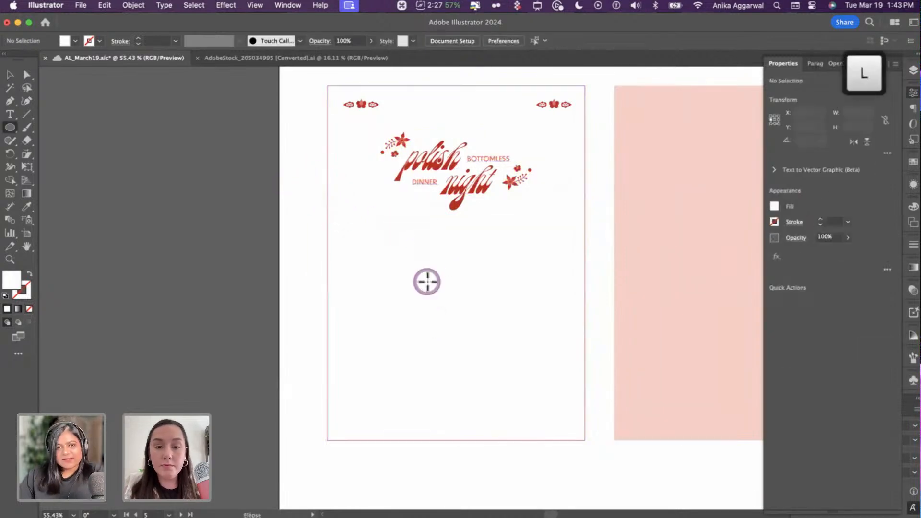
pyautogui.moveTo(463, 276); pyautogui.dragTo(493, 181)
pyautogui.press('i')
pyautogui.click(634, 216)
pyautogui.press('v')
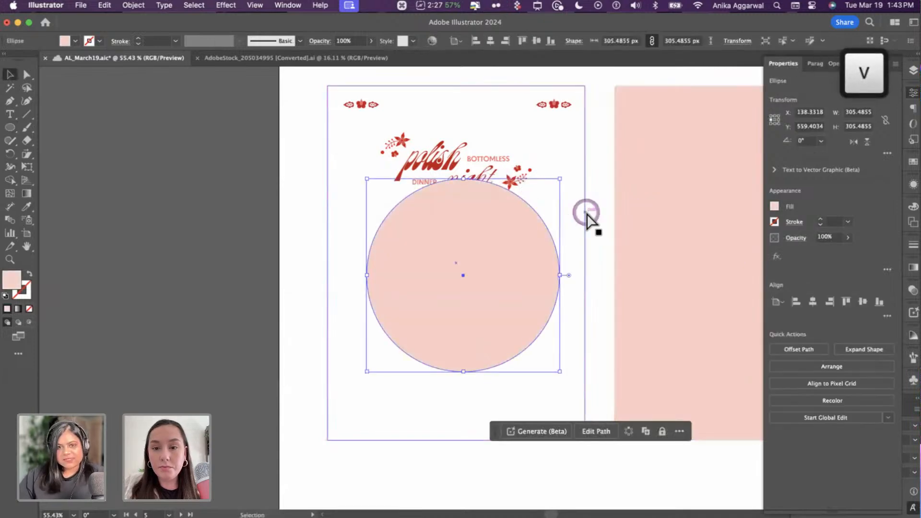
pyautogui.press('super+bracketleft')
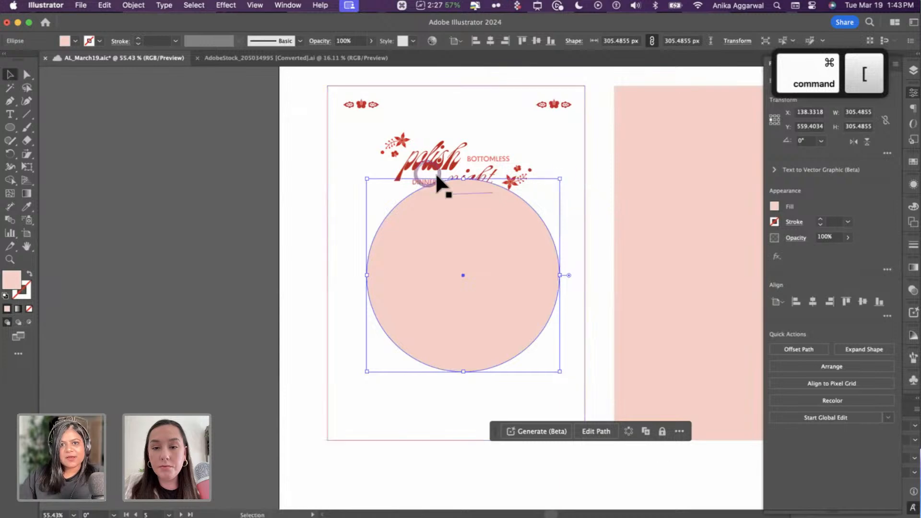
# - Bring the title group to the front and send the pink circle to the back
pyautogui.click(434, 169)
pyautogui.press('shift+super+bracketright')
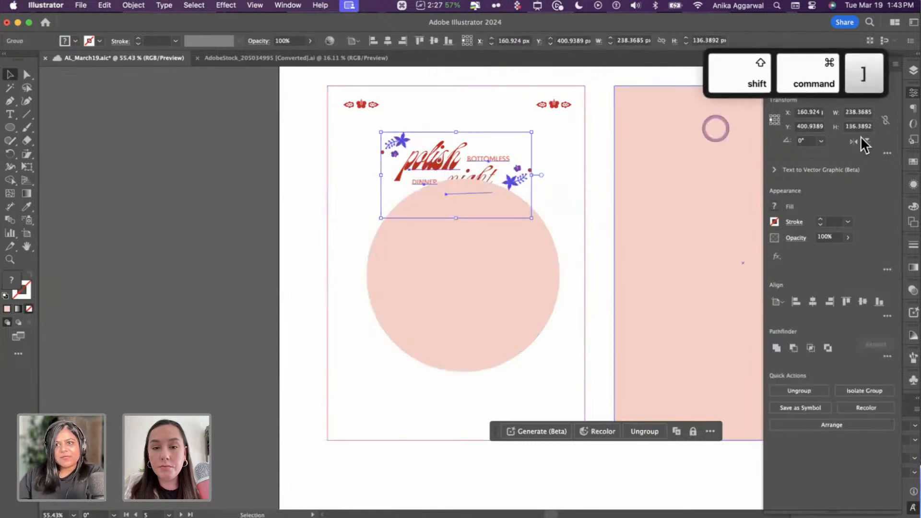
pyautogui.click(914, 72)
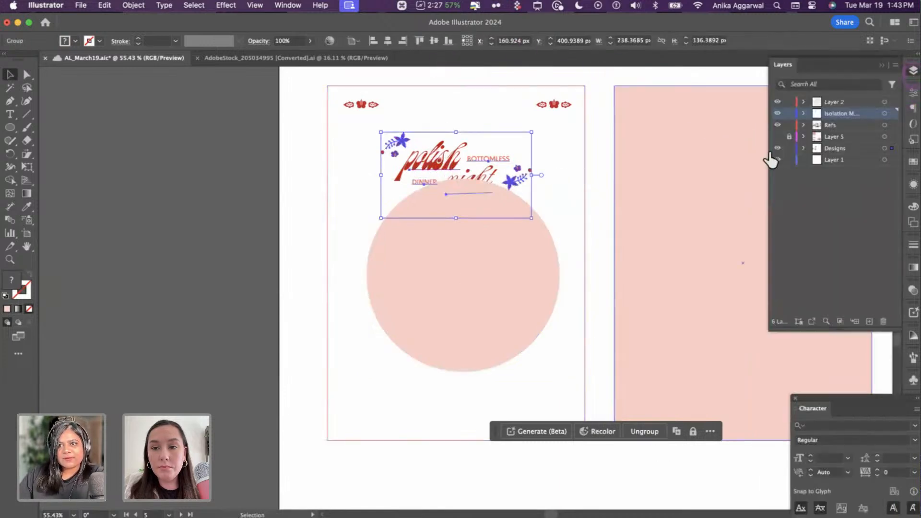
pyautogui.click(892, 113)
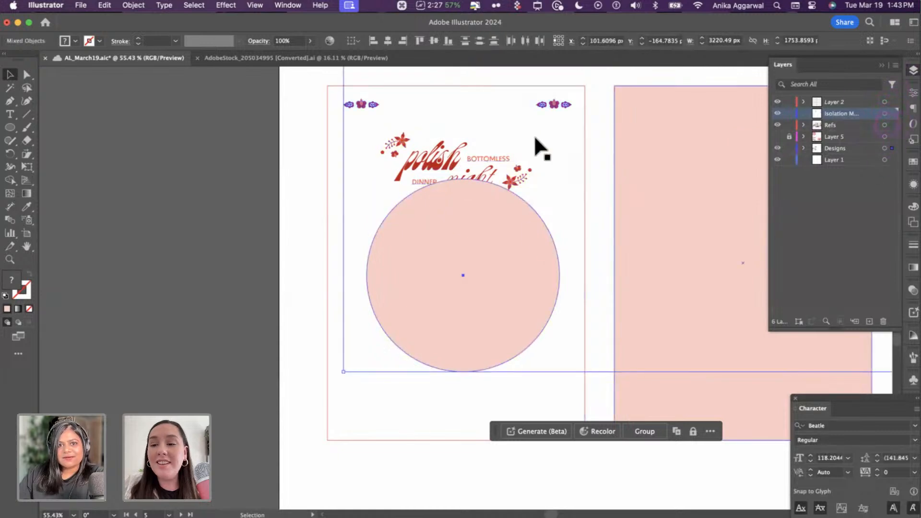
pyautogui.click(355, 164)
pyautogui.click(434, 197)
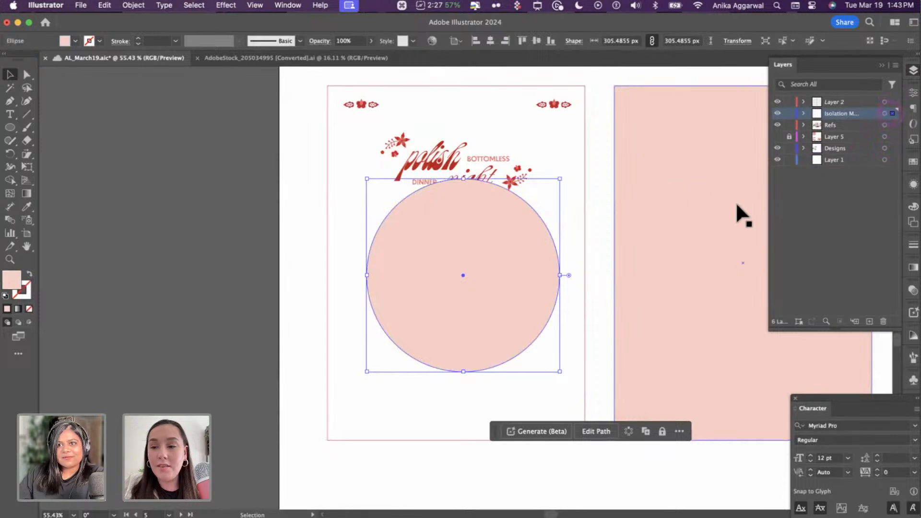
pyautogui.press('super+bracketleft')
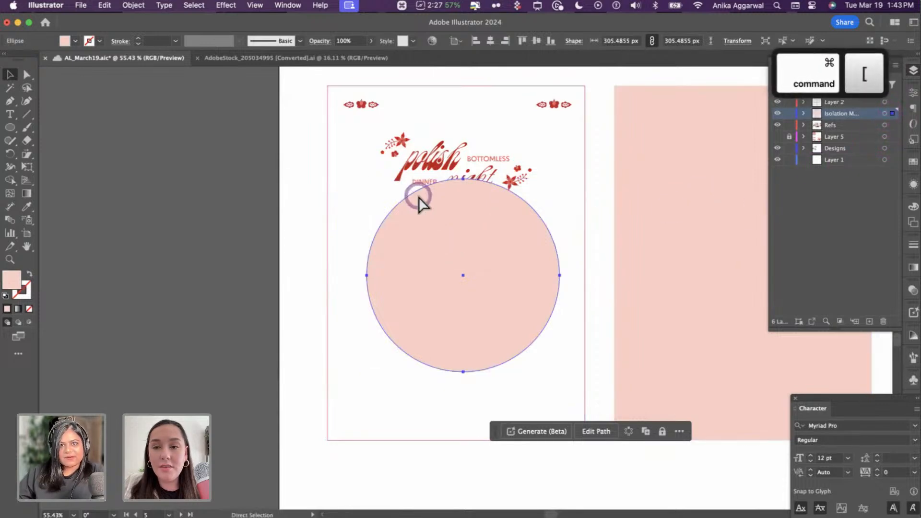
pyautogui.press('shift+super+bracketleft')
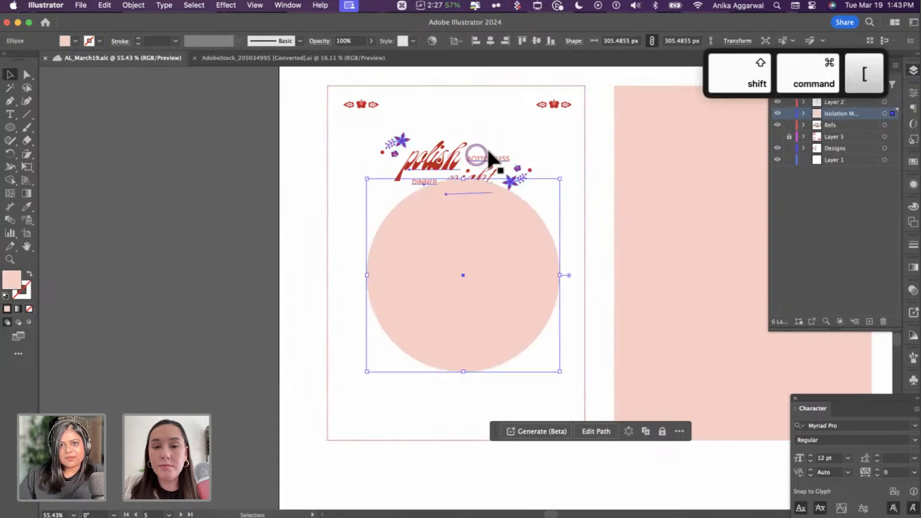
# - Send the white background rectangle behind everything so the pink circle shows
pyautogui.click(488, 148)
pyautogui.keyDown('shift'); pyautogui.click(556, 104); pyautogui.keyUp('shift')
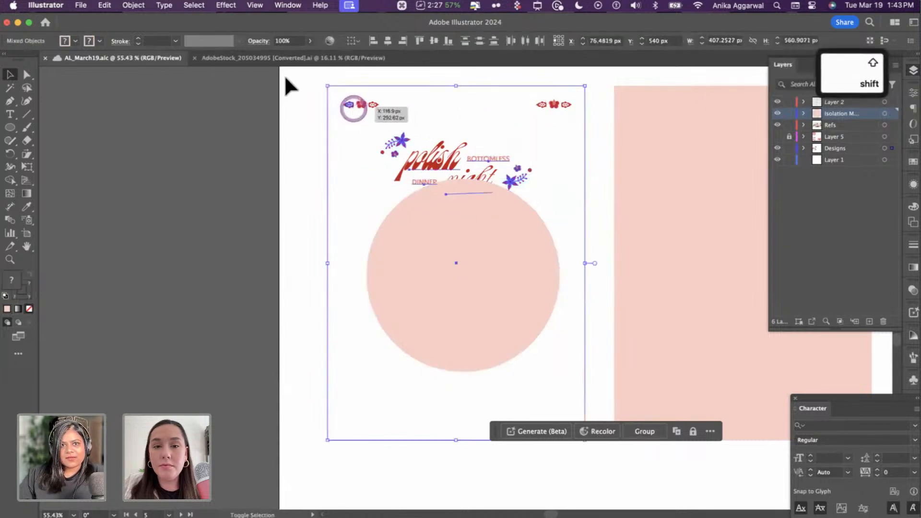
pyautogui.moveTo(285, 77); pyautogui.dragTo(583, 331)
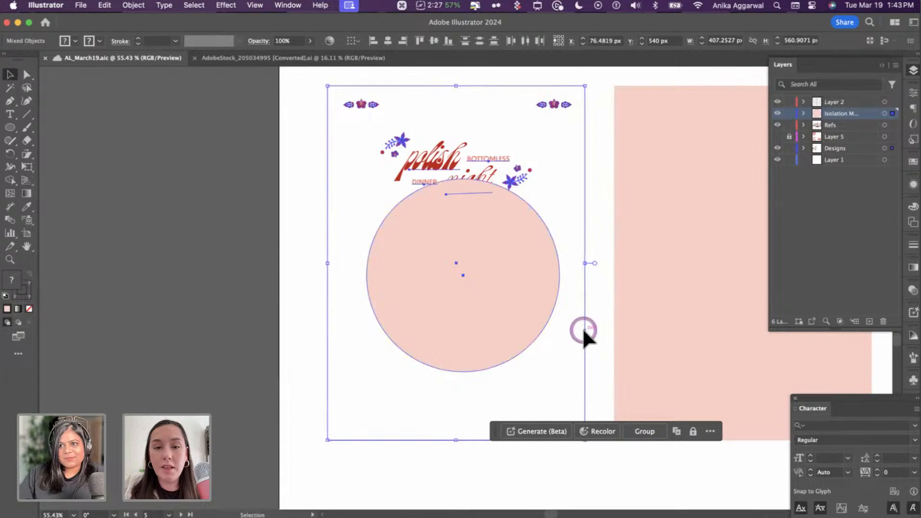
pyautogui.click(348, 183)
pyautogui.press('shift+super+bracketleft')
pyautogui.click(350, 293)
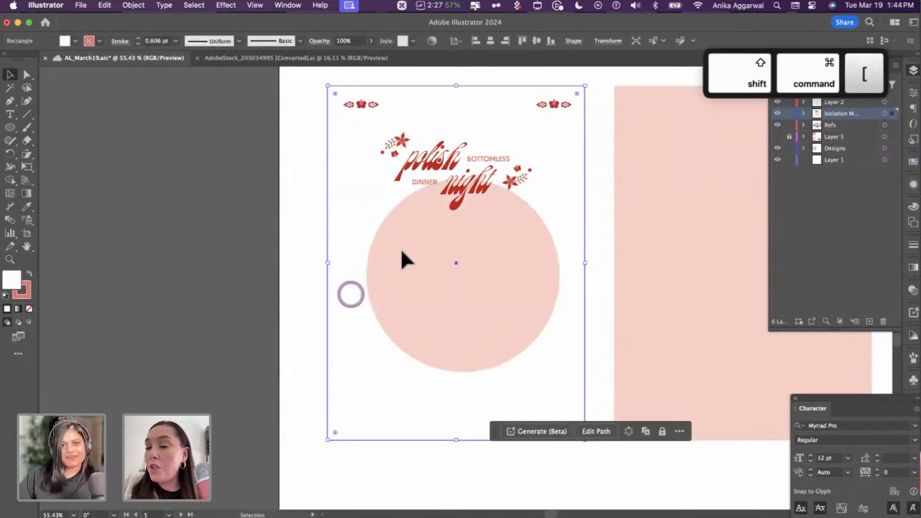
pyautogui.click(447, 261)
pyautogui.click(476, 276)
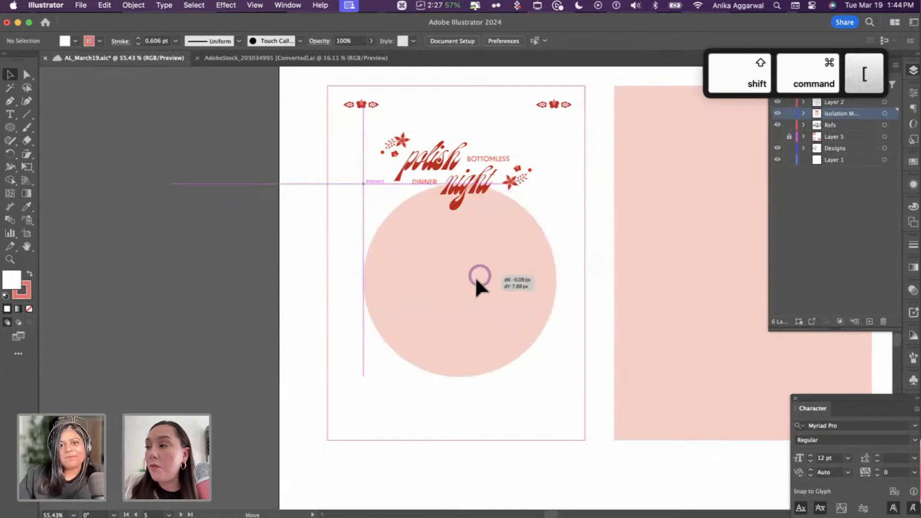
pyautogui.click(262, 222)
pyautogui.scroll(5, 263, 224)
# - Copy the red floral stems design and nudge the pink circle slightly lower
pyautogui.scroll(-3, 268, 222)
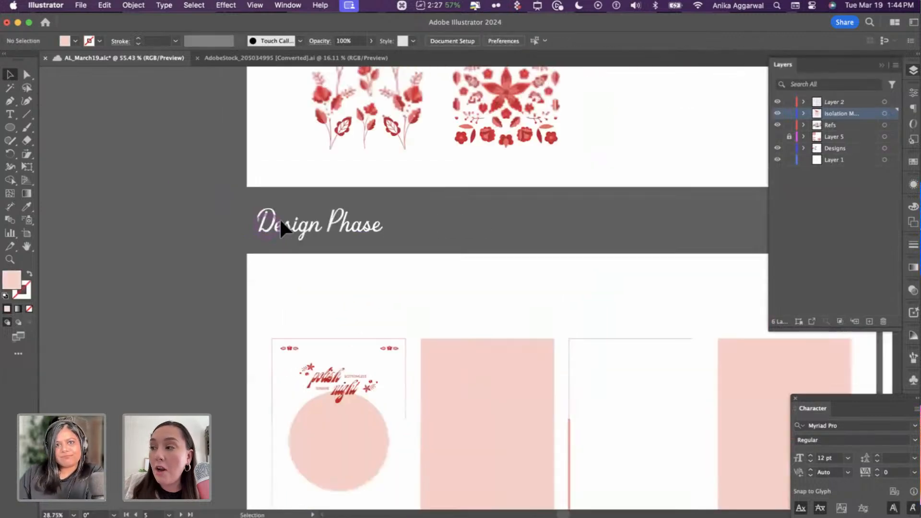
pyautogui.scroll(3, 329, 181)
pyautogui.scroll(2, 323, 163)
pyautogui.click(329, 207)
pyautogui.press('super+c')
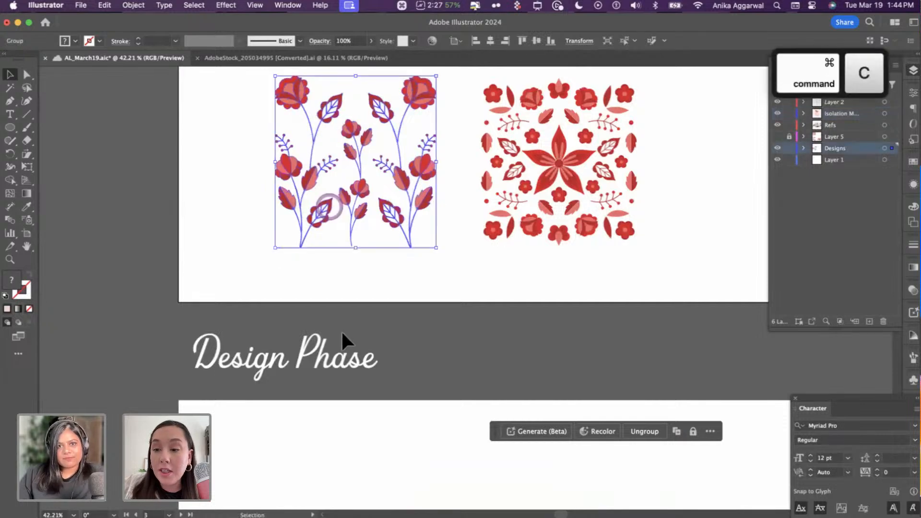
pyautogui.scroll(-5, 341, 330)
pyautogui.scroll(3, 343, 325)
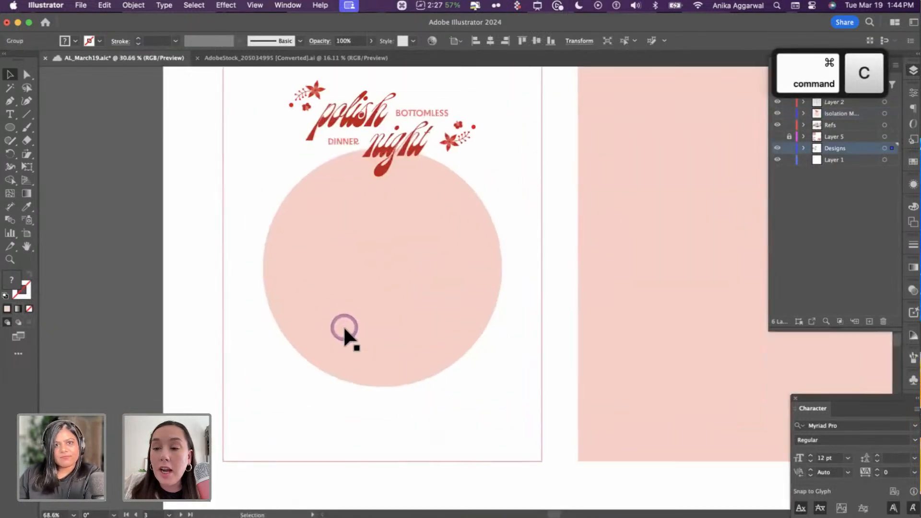
pyautogui.scroll(3, 344, 325)
pyautogui.click(407, 321)
pyautogui.moveTo(407, 321); pyautogui.dragTo(410, 314)
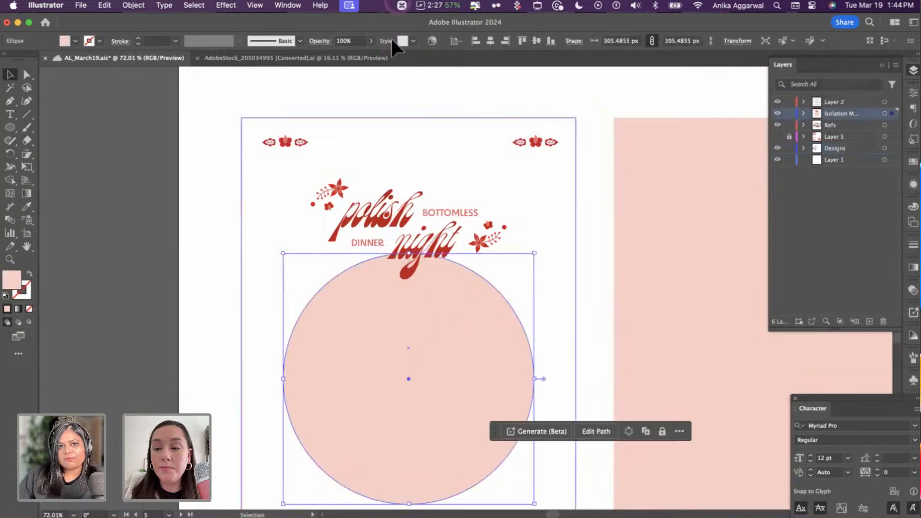
pyautogui.click(390, 91)
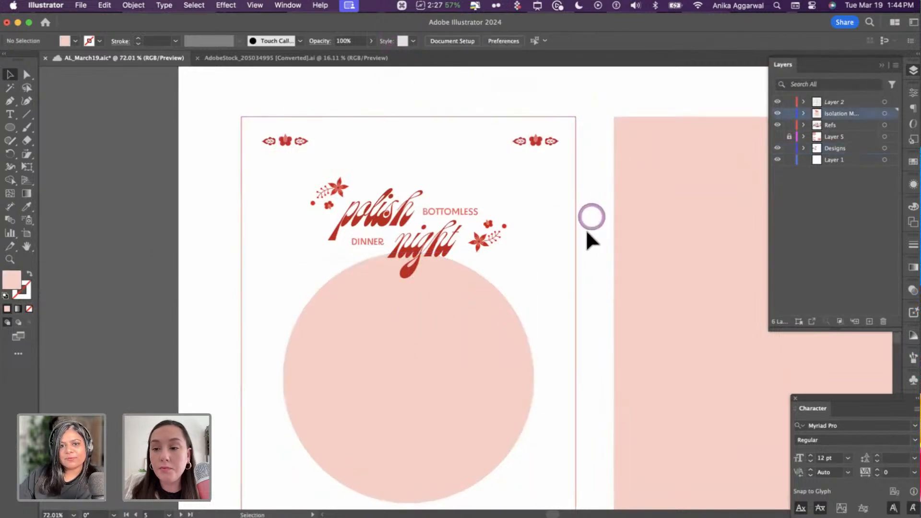
# - Paste the floral design onto the invite, move it to Layer 2, and shrink it proportionally
pyautogui.scroll(-1, 586, 229)
pyautogui.press('super+v')
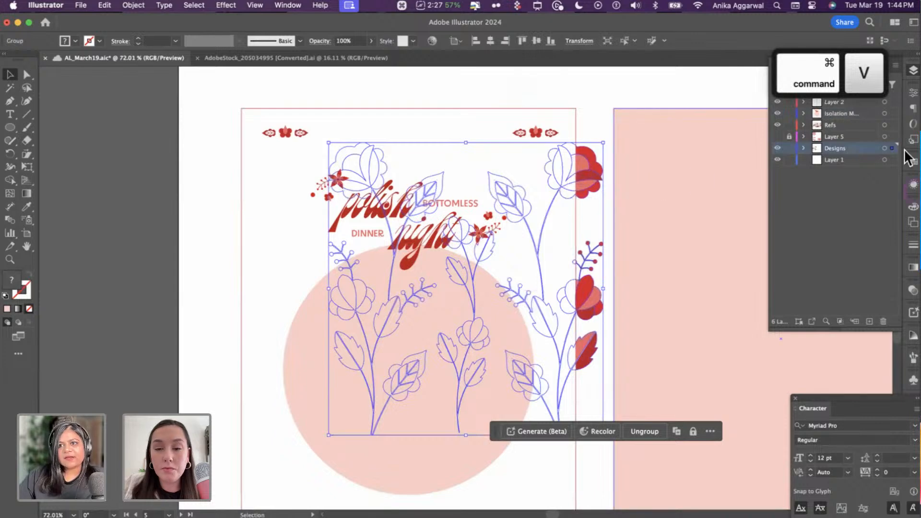
pyautogui.moveTo(888, 113); pyautogui.dragTo(891, 102)
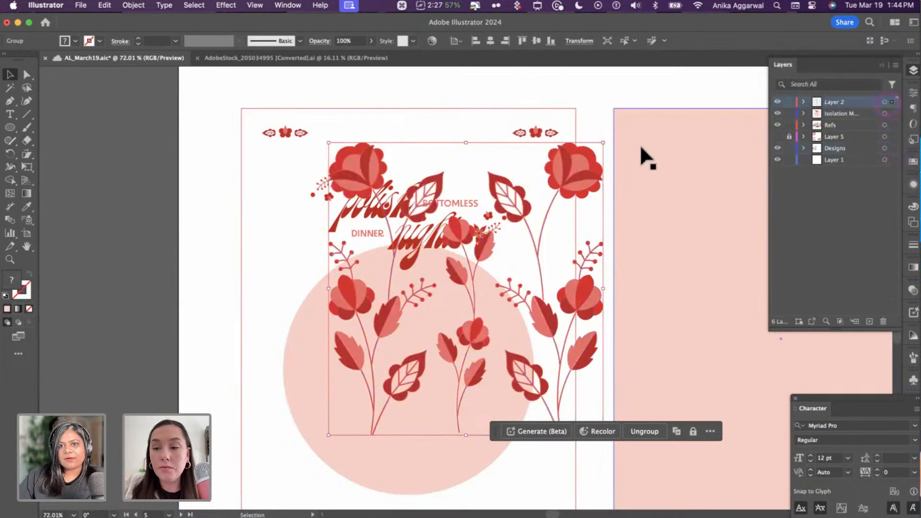
pyautogui.moveTo(604, 143); pyautogui.dragTo(495, 290)
# - Align the flowers horizontally centred and bottom-aligned to the pink circle as key object
pyautogui.click(465, 264)
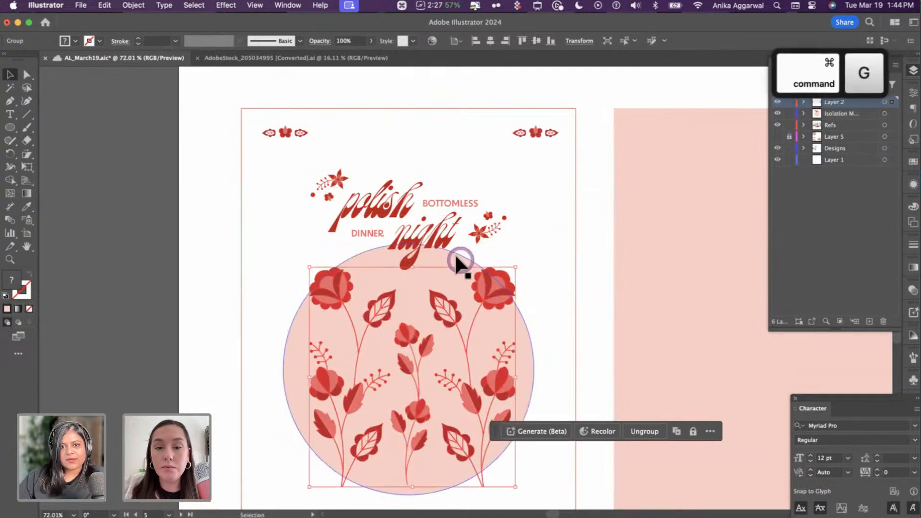
pyautogui.keyDown('shift'); pyautogui.click(445, 254); pyautogui.keyUp('shift')
pyautogui.keyDown('shift'); pyautogui.click(522, 234); pyautogui.keyUp('shift')
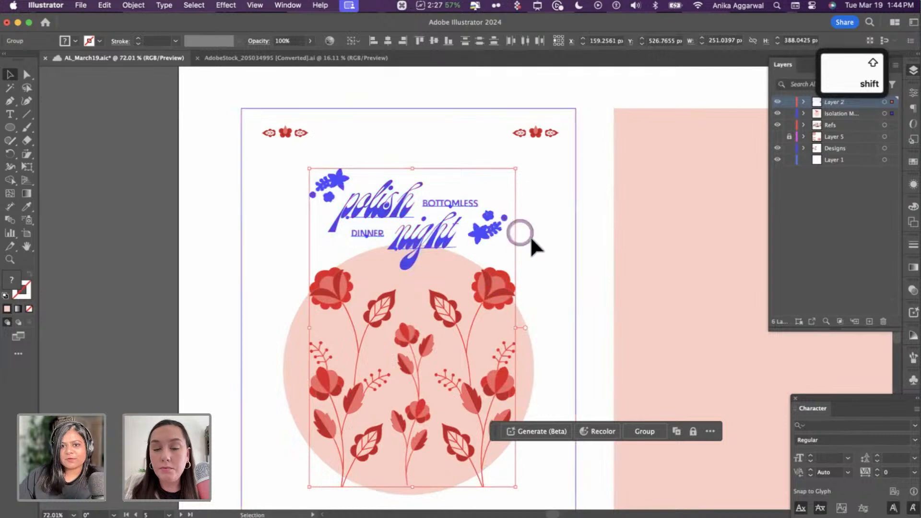
pyautogui.click(524, 309)
pyautogui.click(360, 292)
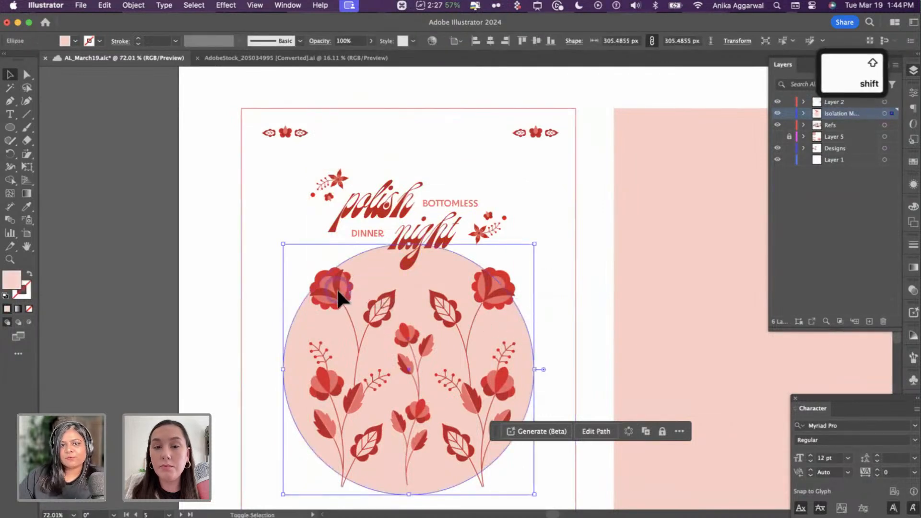
pyautogui.keyDown('shift'); pyautogui.click(314, 322); pyautogui.keyUp('shift')
pyautogui.click(327, 304)
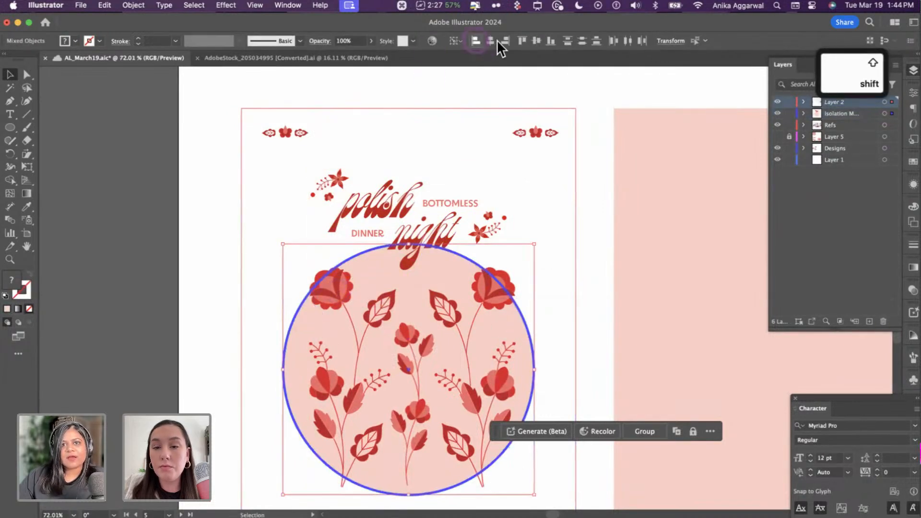
pyautogui.click(492, 41)
pyautogui.click(550, 41)
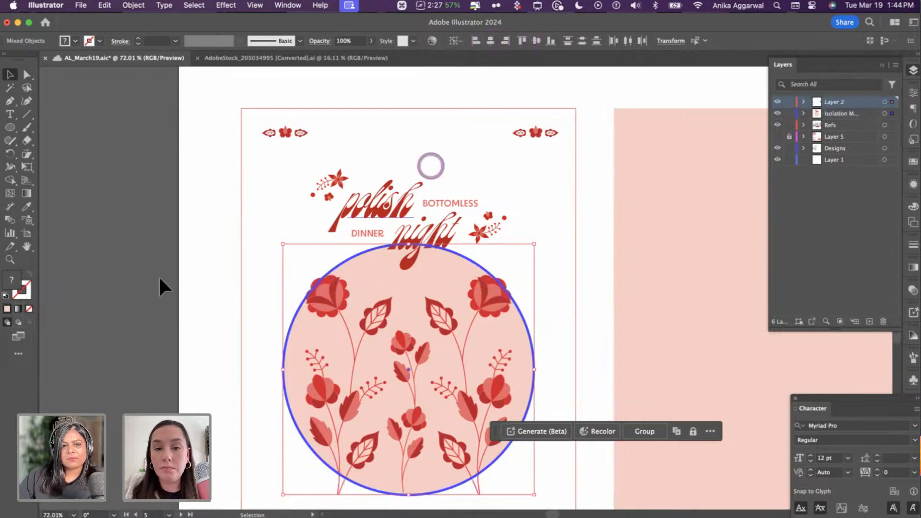
pyautogui.click(326, 301)
pyautogui.scroll(-4, 322, 298)
pyautogui.scroll(-1, 322, 302)
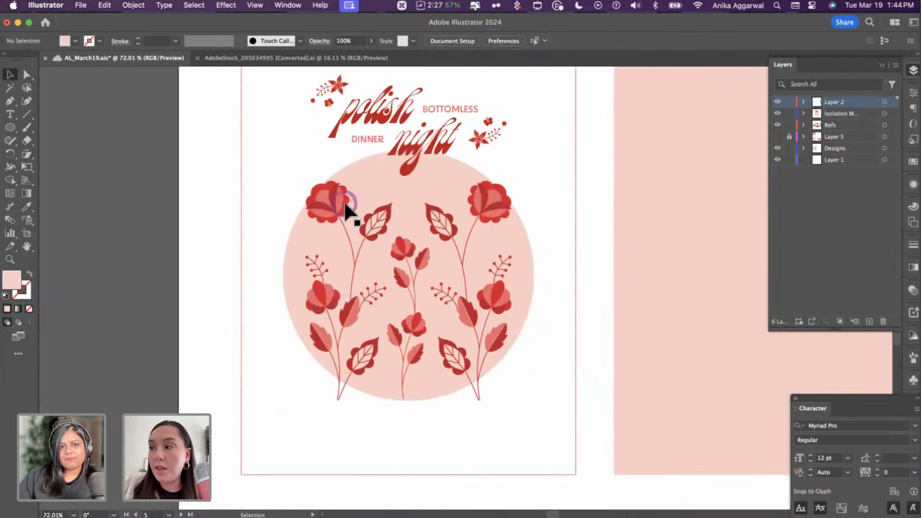
# - Paste a front copy of the pink circle, then delete it and the stray flower artwork
pyautogui.click(355, 211)
pyautogui.click(366, 179)
pyautogui.press('cmd+c')
pyautogui.press('cmd+f')
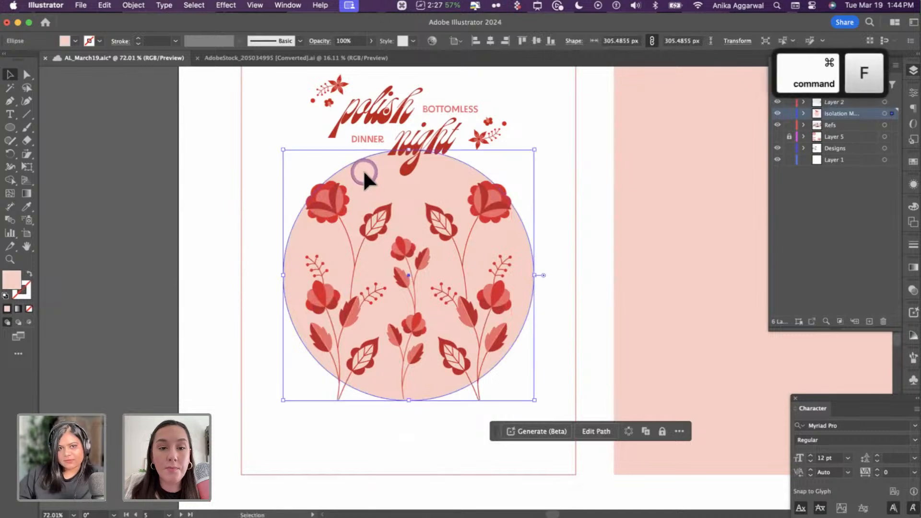
pyautogui.press('shift+cmd+bracketright')
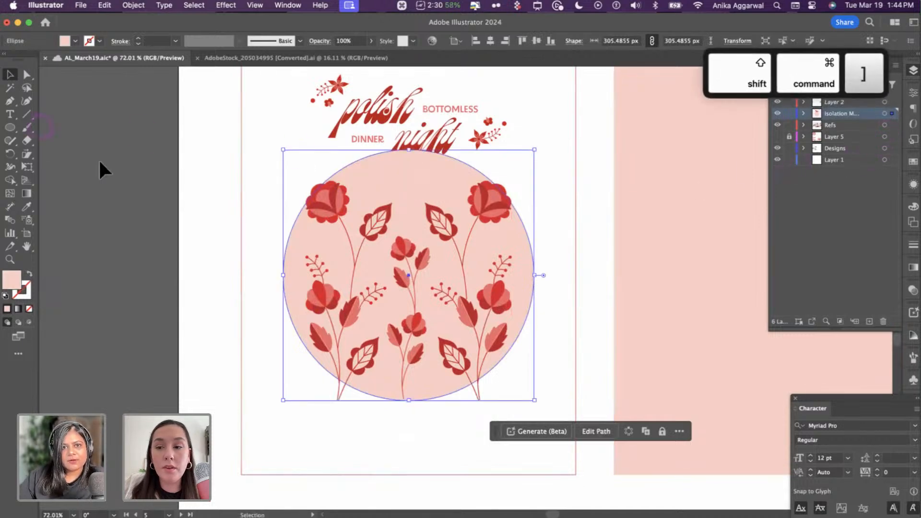
pyautogui.click(339, 165)
pyautogui.click(382, 171)
pyautogui.press('shift+super+bracketright')
pyautogui.click(677, 189)
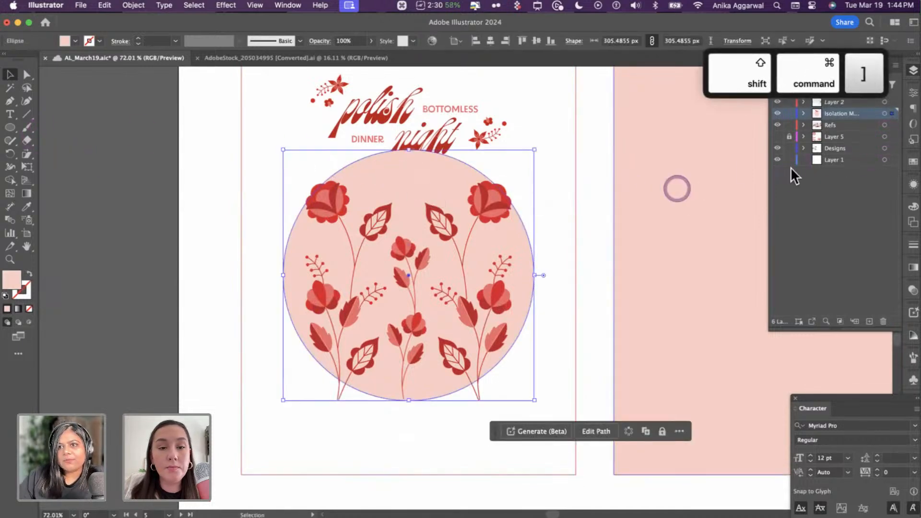
pyautogui.click(885, 113)
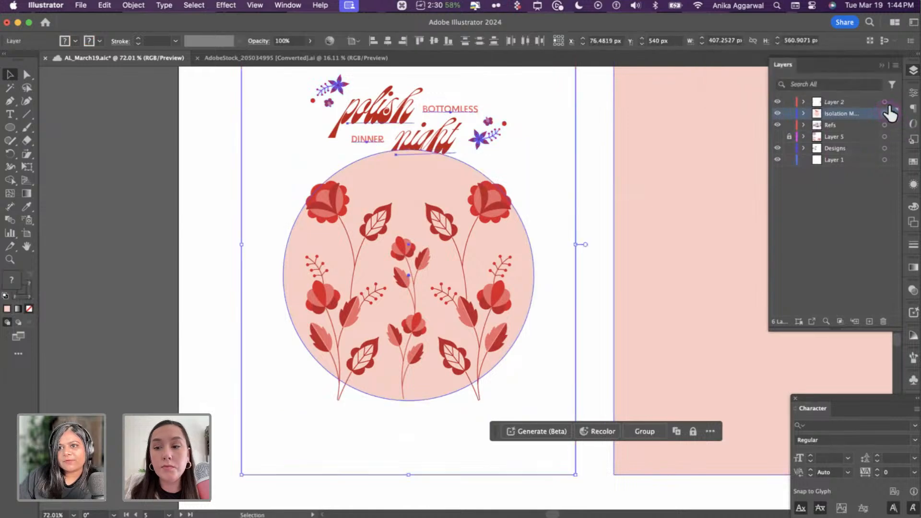
pyautogui.press('Delete')
pyautogui.click(195, 203)
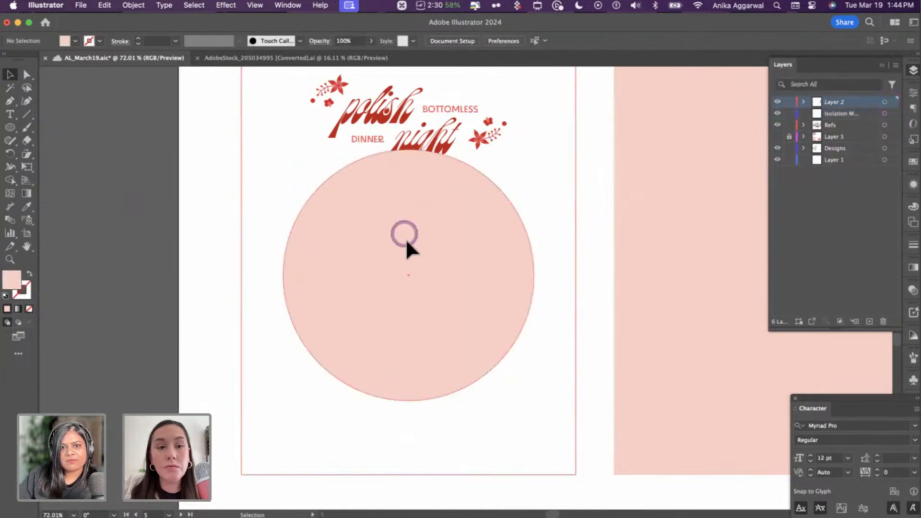
pyautogui.moveTo(405, 235); pyautogui.dragTo(408, 351)
pyautogui.press('Delete')
# - Send the pink circle back, then the white page background behind everything
pyautogui.click(390, 317)
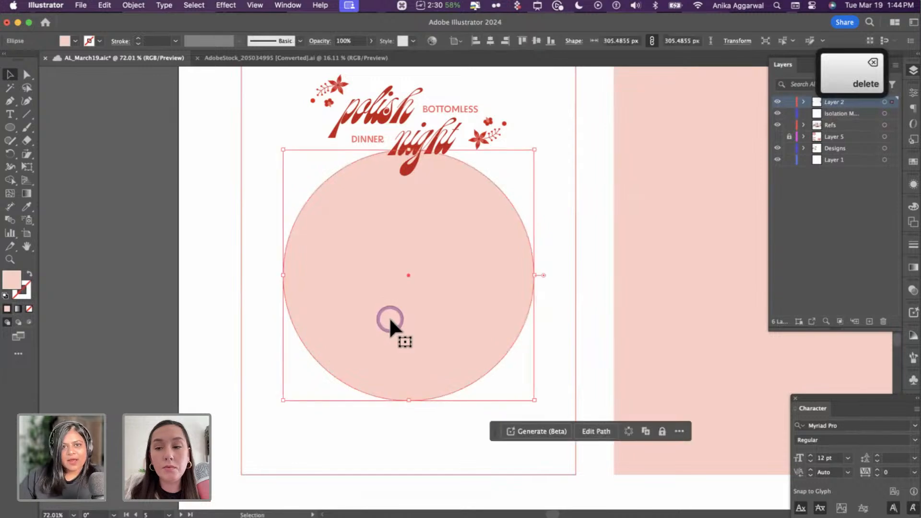
pyautogui.press('super+[')
pyautogui.press('shift+super+[')
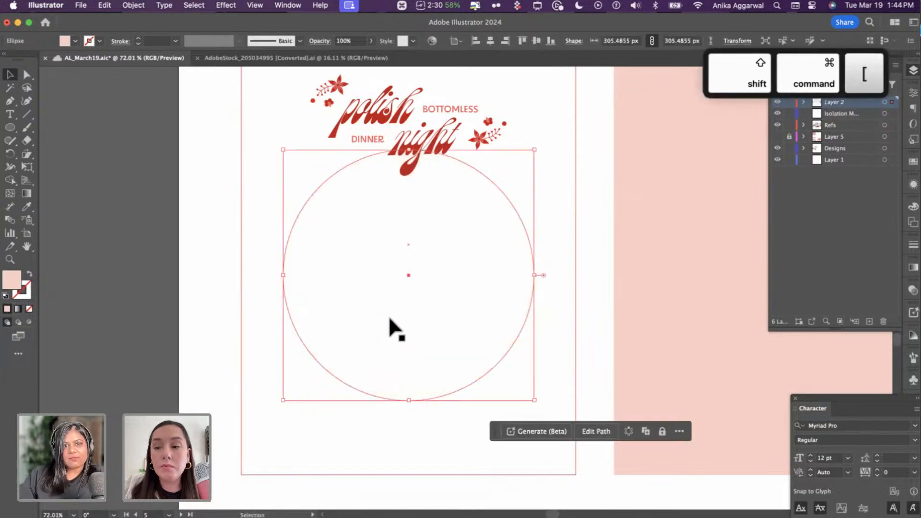
pyautogui.click(266, 242)
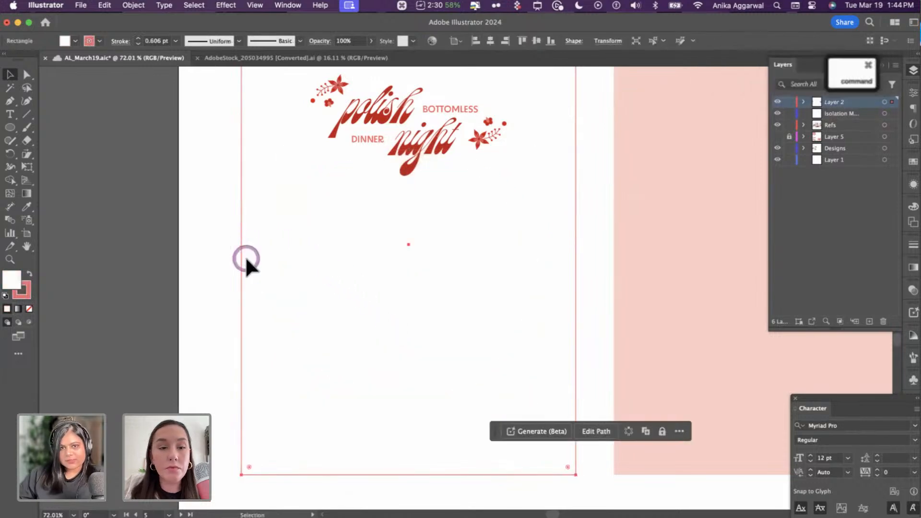
pyautogui.press('shift+super+[')
pyautogui.click(343, 205)
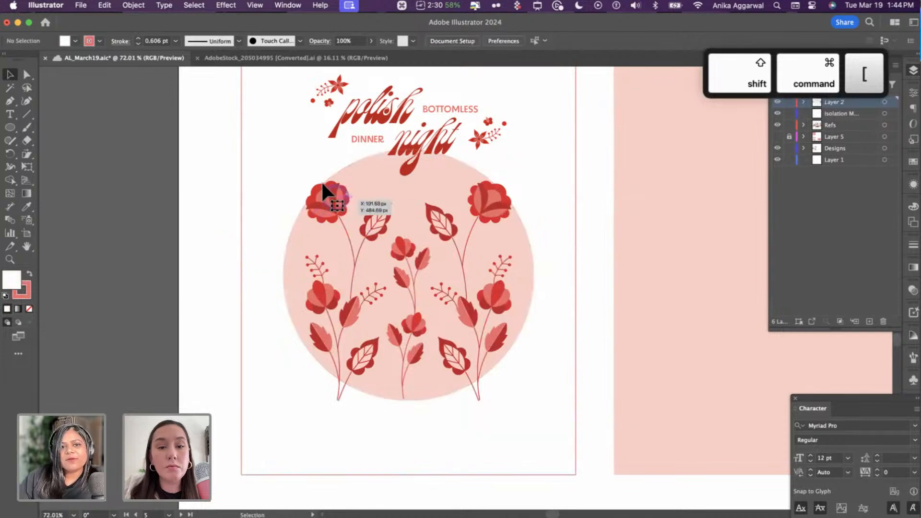
# - Move the floral group slightly up and centre it horizontally on the pink circle
pyautogui.click(322, 184)
pyautogui.click(589, 192)
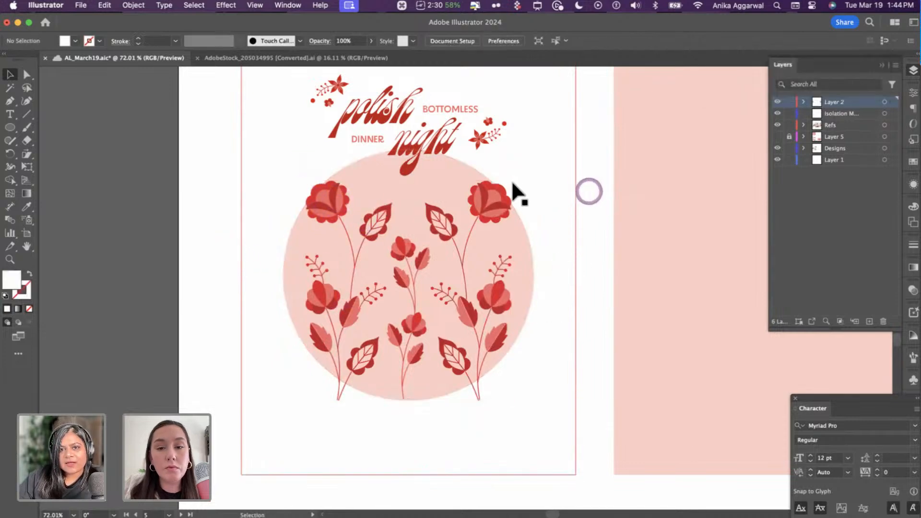
pyautogui.moveTo(495, 190); pyautogui.dragTo(499, 185)
pyautogui.click(600, 197)
pyautogui.click(436, 163)
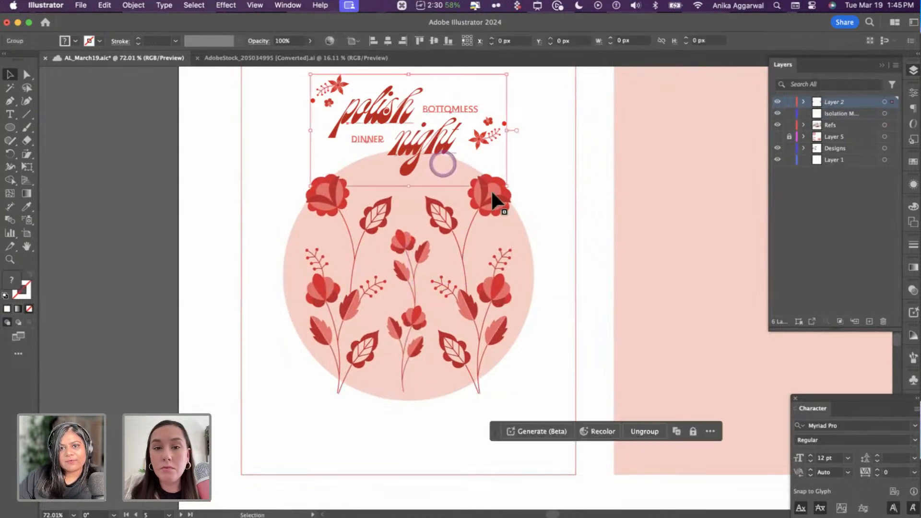
pyautogui.click(526, 252)
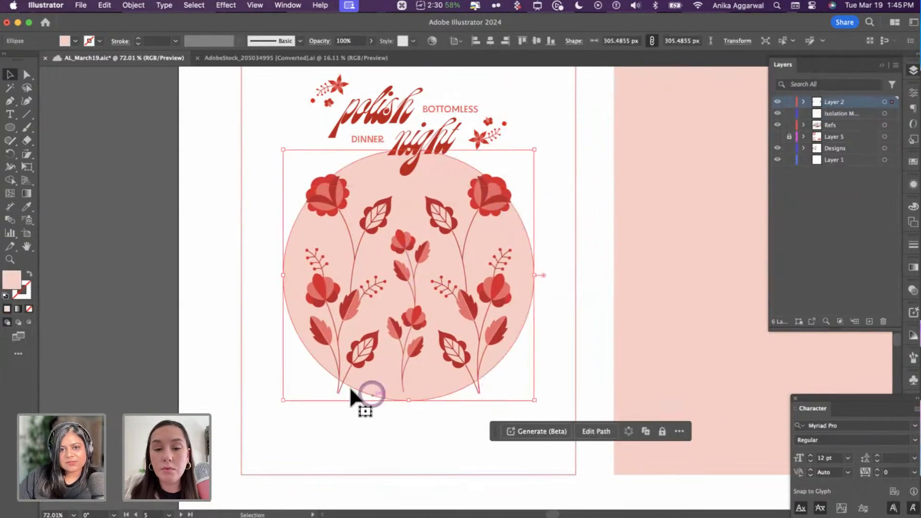
pyautogui.scroll(5, 390, 412)
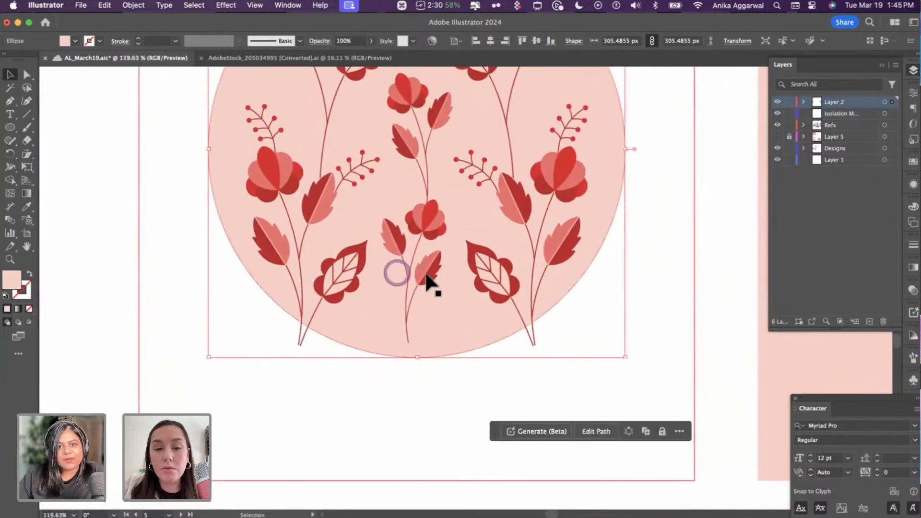
pyautogui.moveTo(429, 281); pyautogui.dragTo(432, 282)
pyautogui.keyDown('shift'); pyautogui.click(231, 146); pyautogui.keyUp('shift')
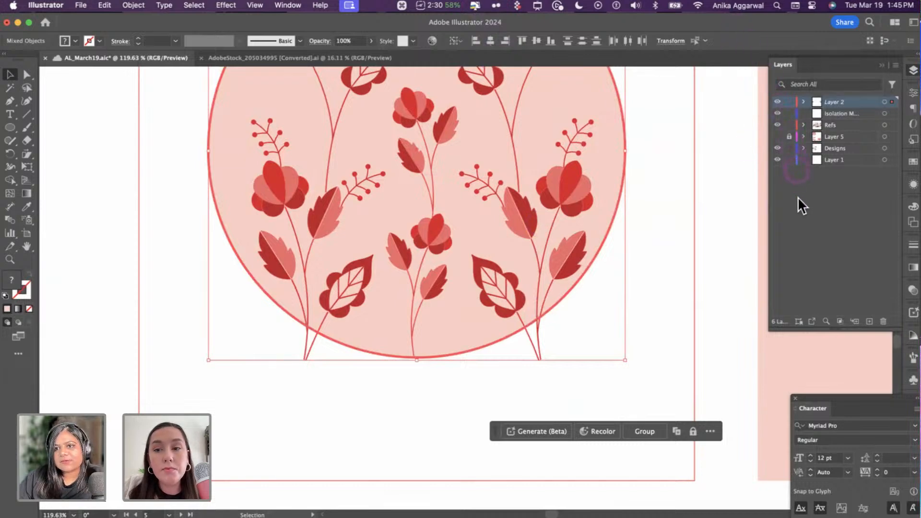
pyautogui.click(492, 41)
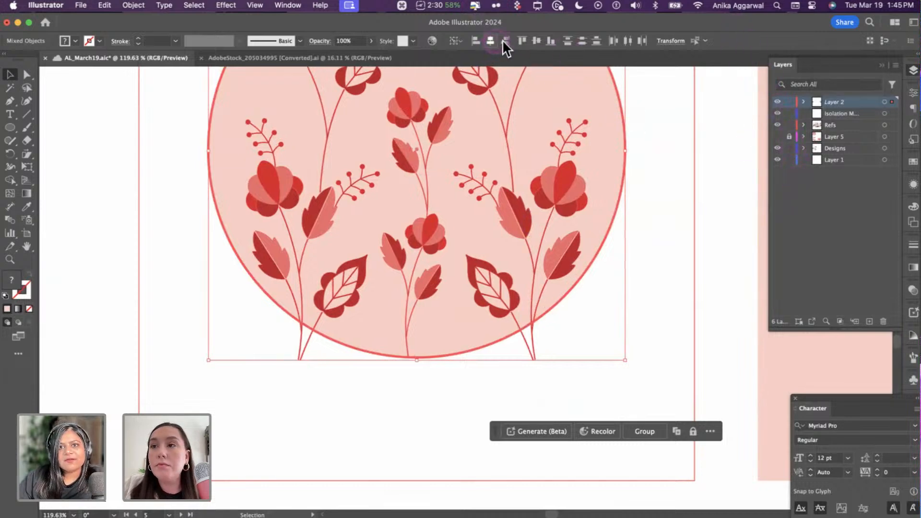
# - Copy the pink circle and bring it in front of the flower artwork
pyautogui.click(650, 270)
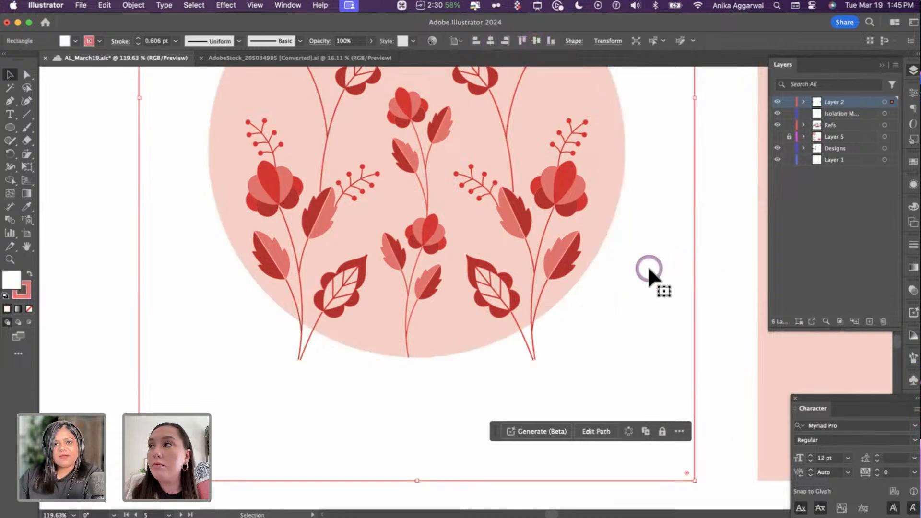
pyautogui.scroll(-5, 650, 270)
pyautogui.scroll(5, 649, 272)
pyautogui.scroll(-2, 631, 304)
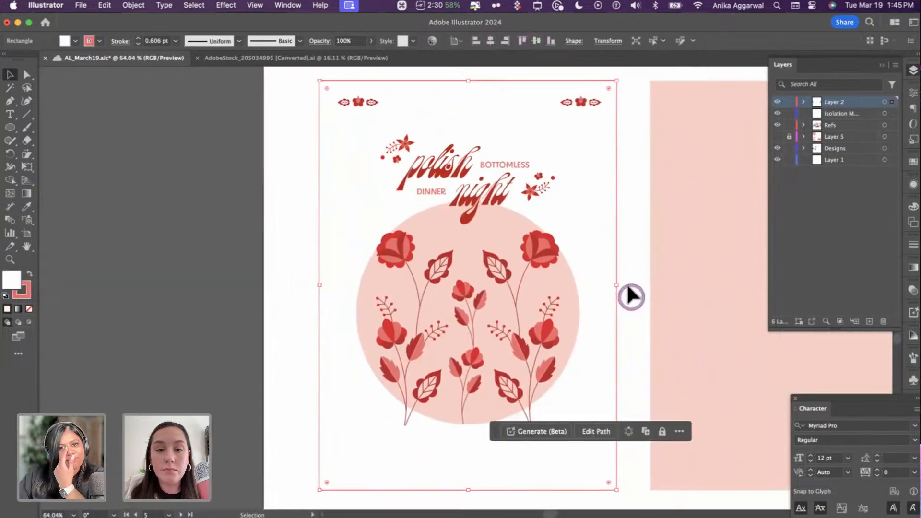
pyautogui.click(528, 224)
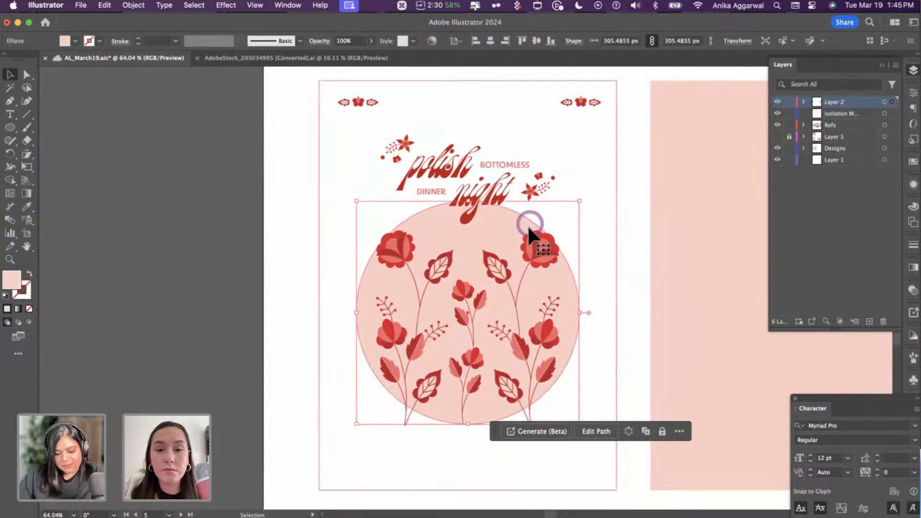
pyautogui.press('super+c')
pyautogui.press('super+bracketright')
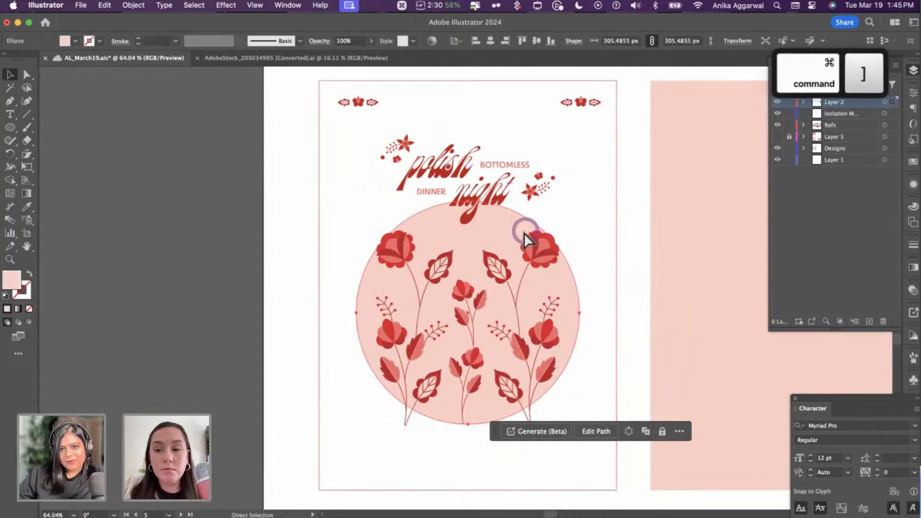
pyautogui.press('shift+super+bracketright')
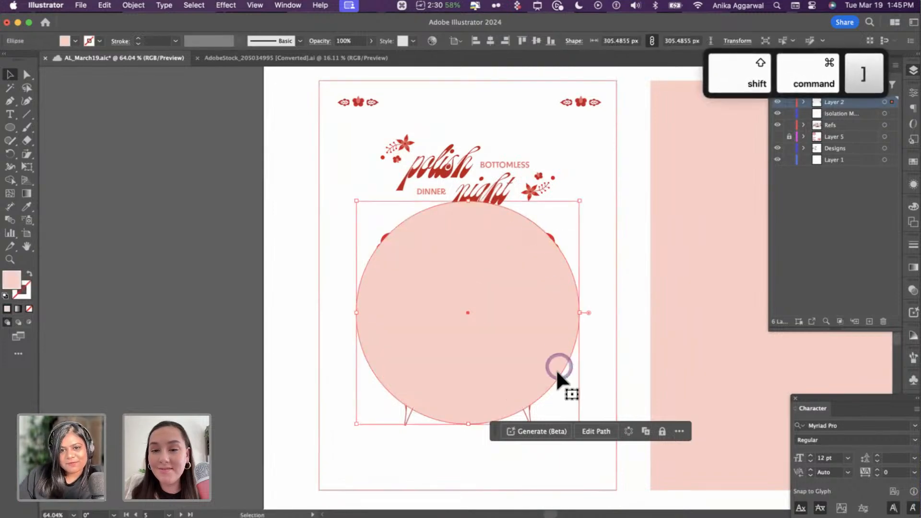
pyautogui.keyDown('shift'); pyautogui.click(529, 413); pyautogui.keyUp('shift')
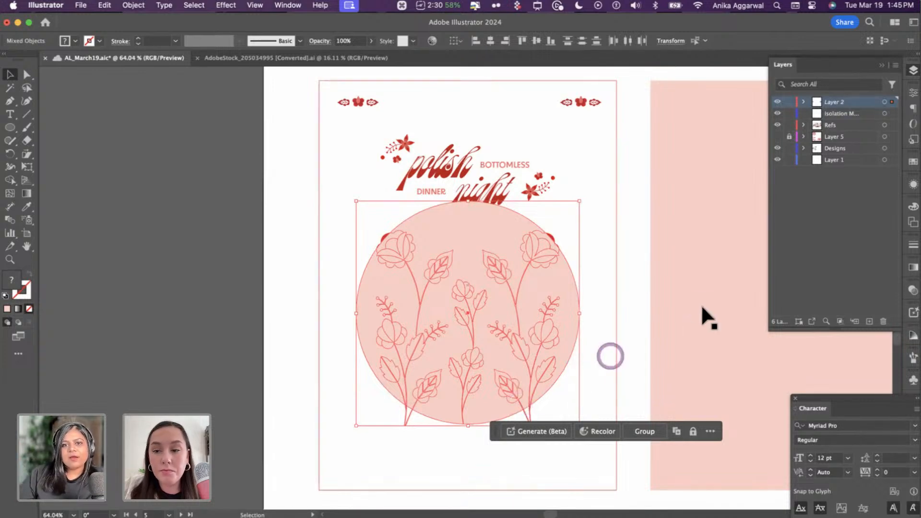
# - Send the original circle behind the flowers and paste a copy in front on top
pyautogui.click(631, 308)
pyautogui.click(501, 302)
pyautogui.press('super+shift+bracketleft')
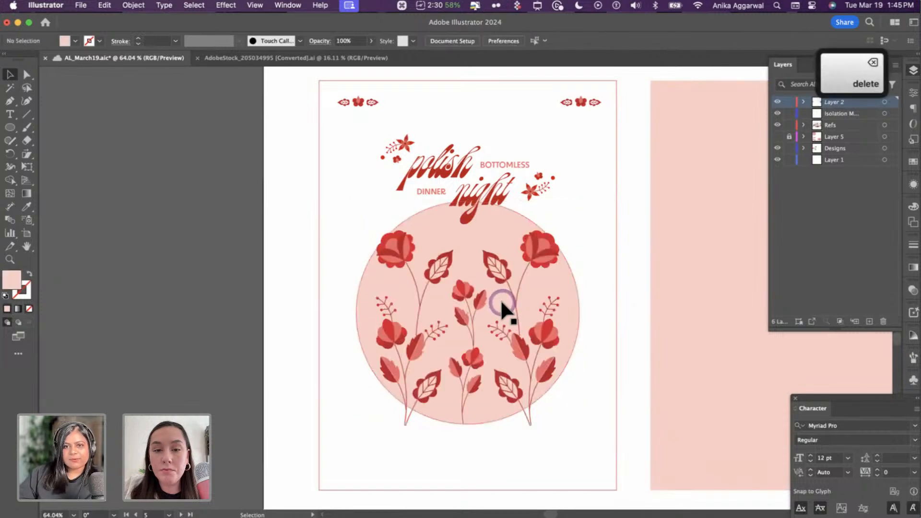
pyautogui.press('super+f')
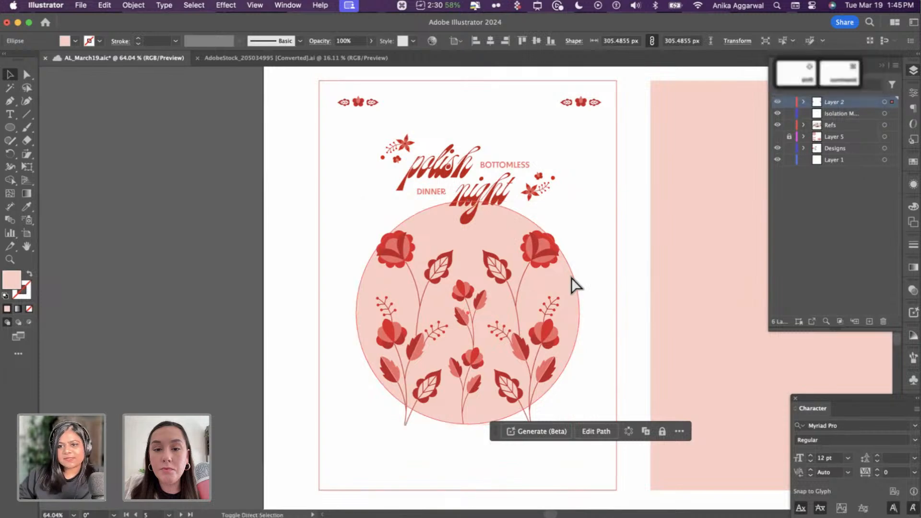
pyautogui.press('super+shift+bracketright')
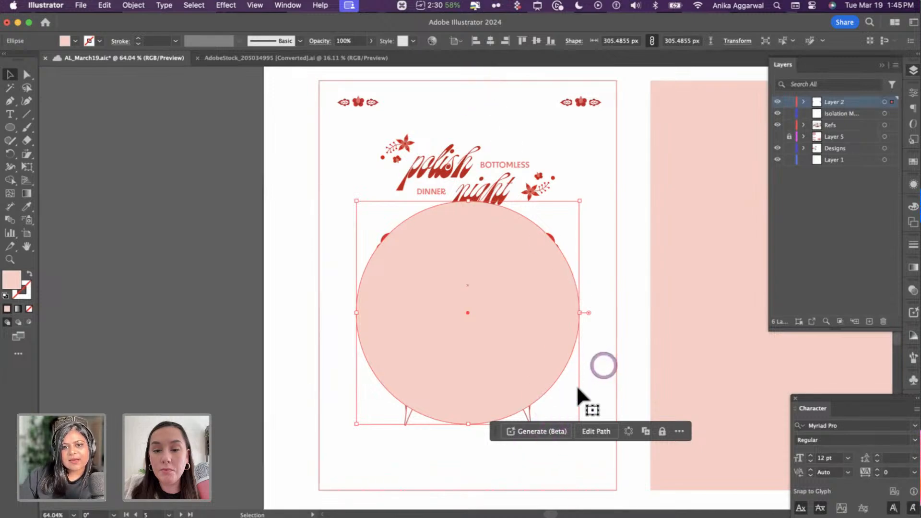
# - Select the flower artwork together with the covering pink circle, checking in outline view
pyautogui.click(535, 411)
pyautogui.click(529, 413)
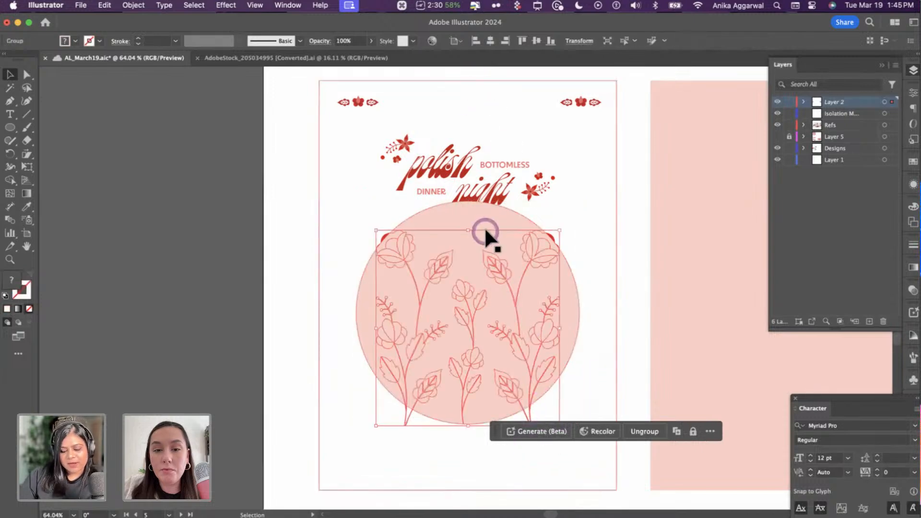
pyautogui.press('super+y')
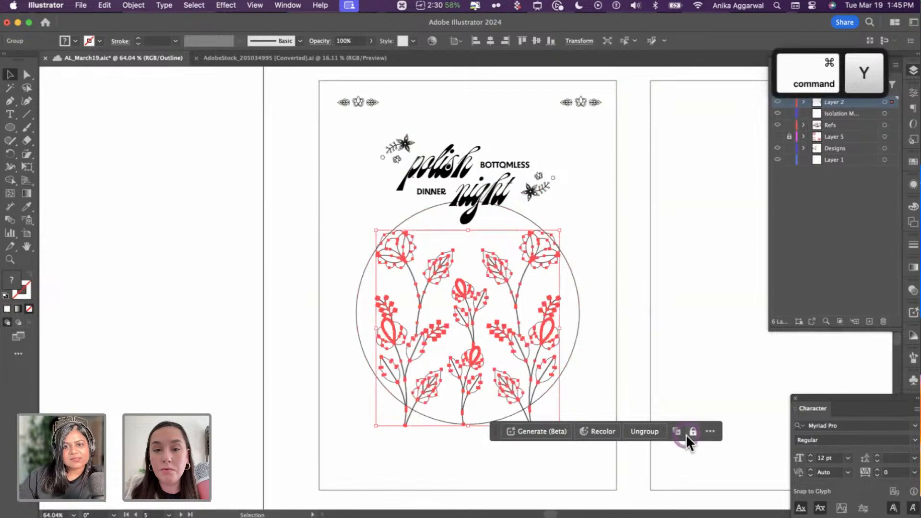
pyautogui.press('super+y')
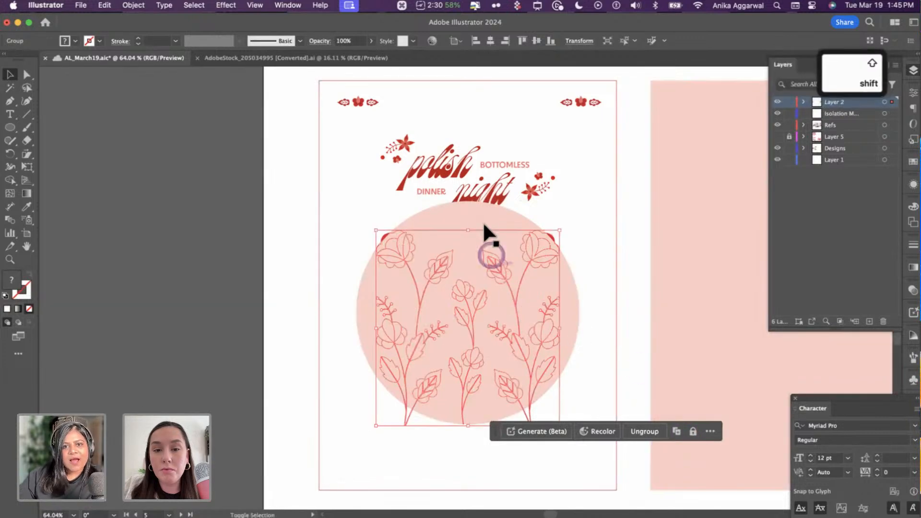
pyautogui.keyDown('shift'); pyautogui.click(483, 213); pyautogui.keyUp('shift')
pyautogui.scroll(5, 493, 290)
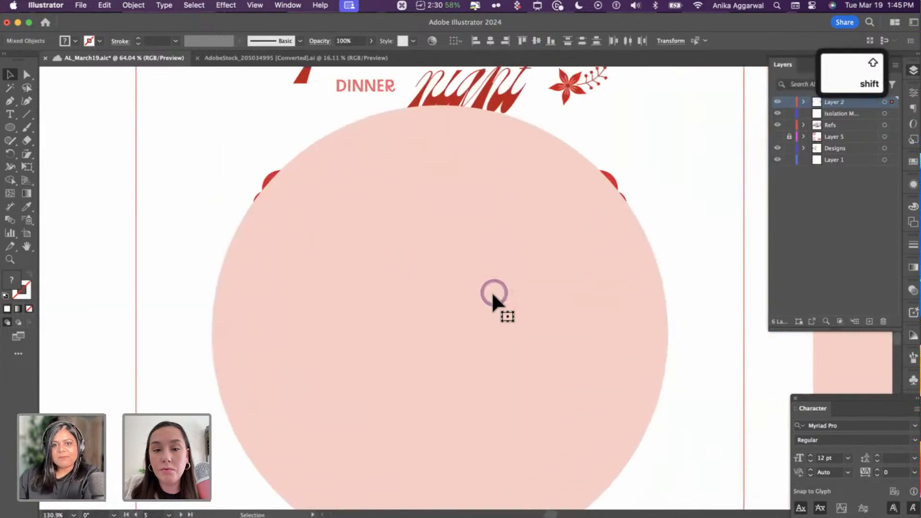
# - Trim the stem tips outside the circle with Shape Builder, then delete the covering circle copy
pyautogui.hotkey('shift', 'm')
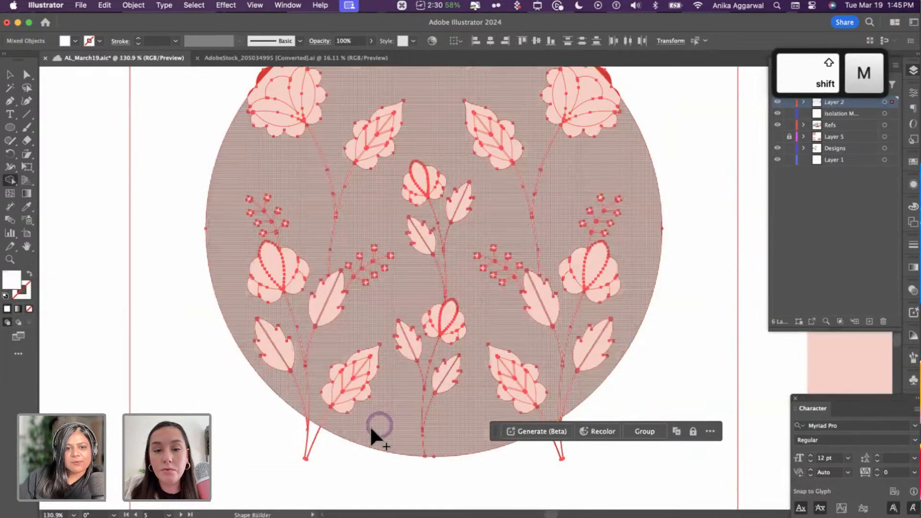
pyautogui.keyDown('alt'); pyautogui.click(311, 437); pyautogui.keyUp('alt')
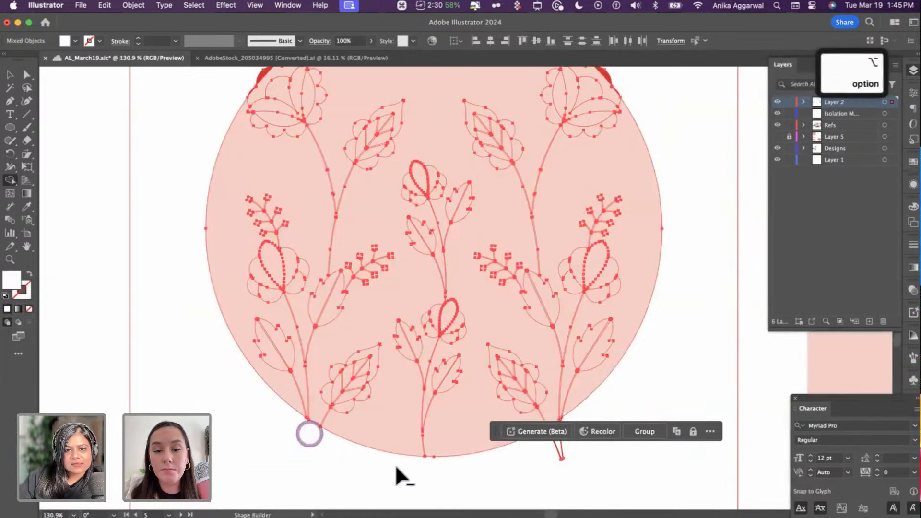
pyautogui.keyDown('alt'); pyautogui.click(547, 453); pyautogui.keyUp('alt')
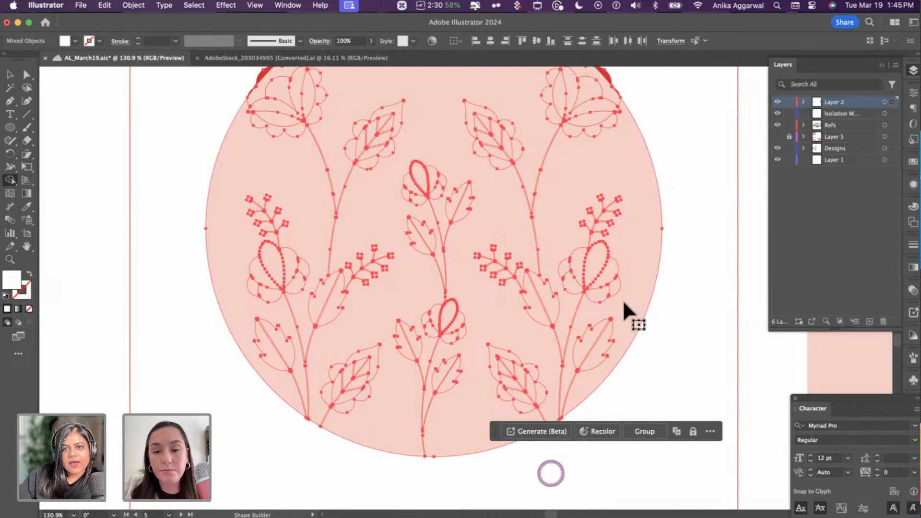
pyautogui.press('v')
pyautogui.click(674, 285)
pyautogui.click(650, 222)
pyautogui.press('Delete')
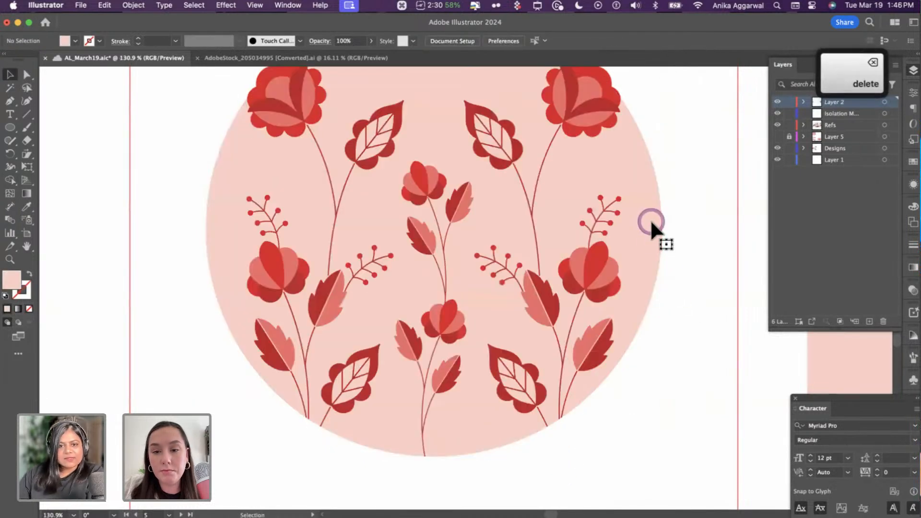
pyautogui.scroll(-5, 650, 220)
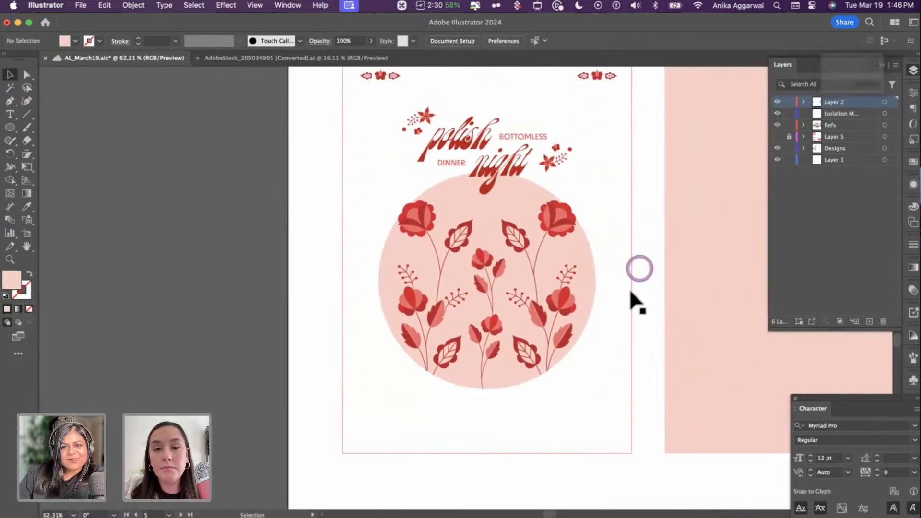
# - Find the menu artwork on the branding artboard and copy its WINE | SNACKS | SAUSAGES line
pyautogui.scroll(-3, 641, 284)
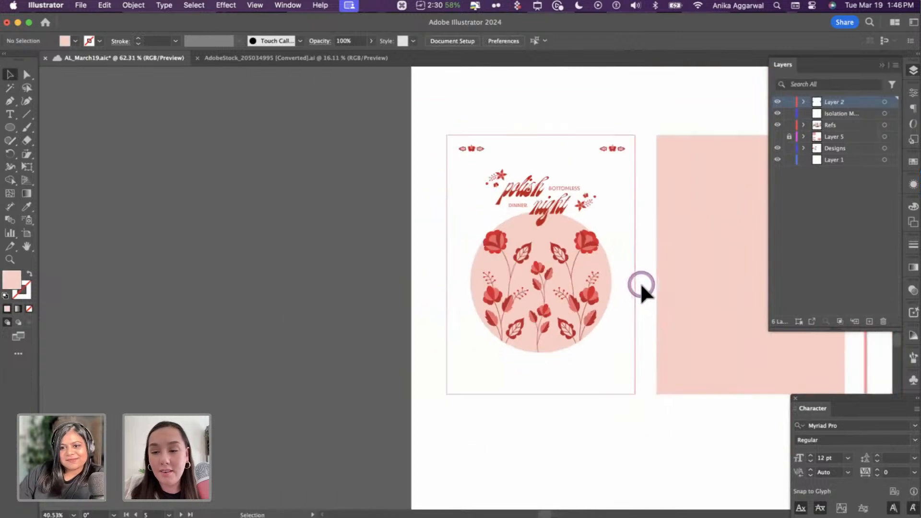
pyautogui.hscroll(2, 640, 284)
pyautogui.scroll(1, 640, 284)
pyautogui.scroll(3, 510, 289)
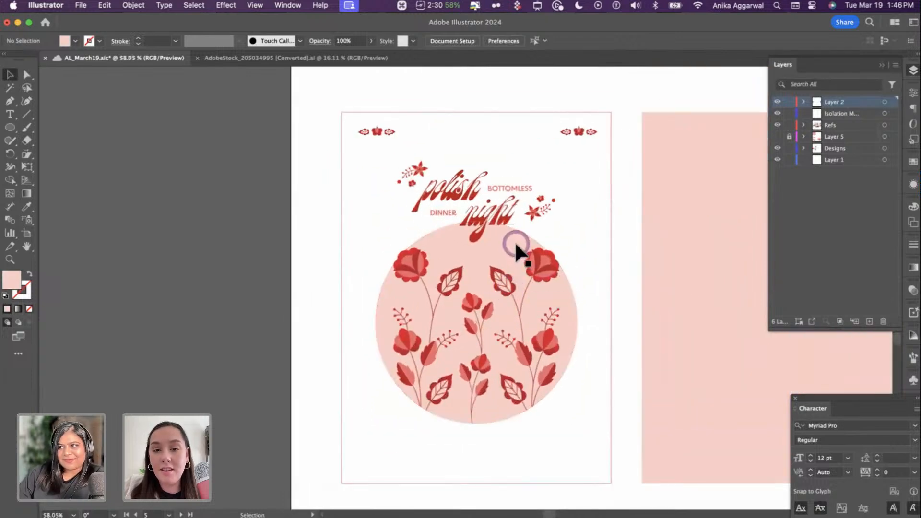
pyautogui.scroll(-2, 499, 324)
pyautogui.scroll(-5, 499, 322)
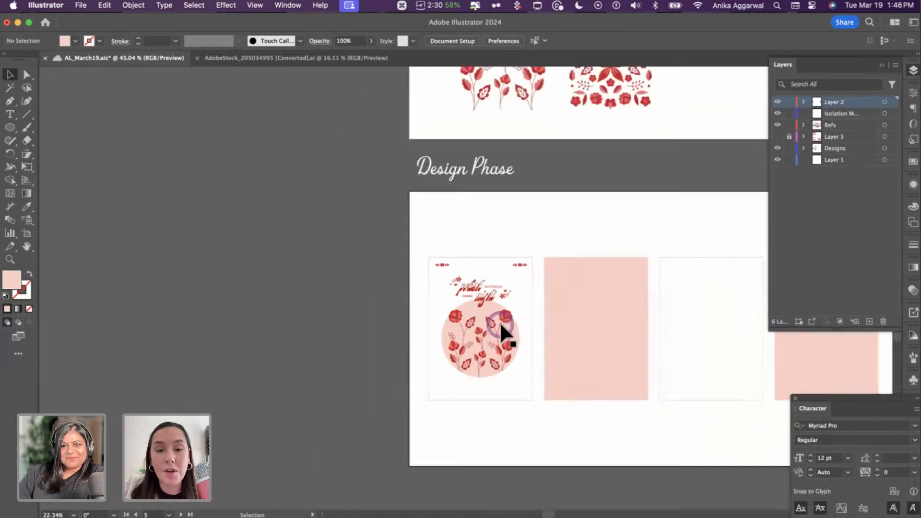
pyautogui.hscroll(2, 499, 321)
pyautogui.hscroll(3, 628, 190)
pyautogui.scroll(-4, 632, 186)
pyautogui.hscroll(3, 633, 186)
pyautogui.hscroll(1, 715, 159)
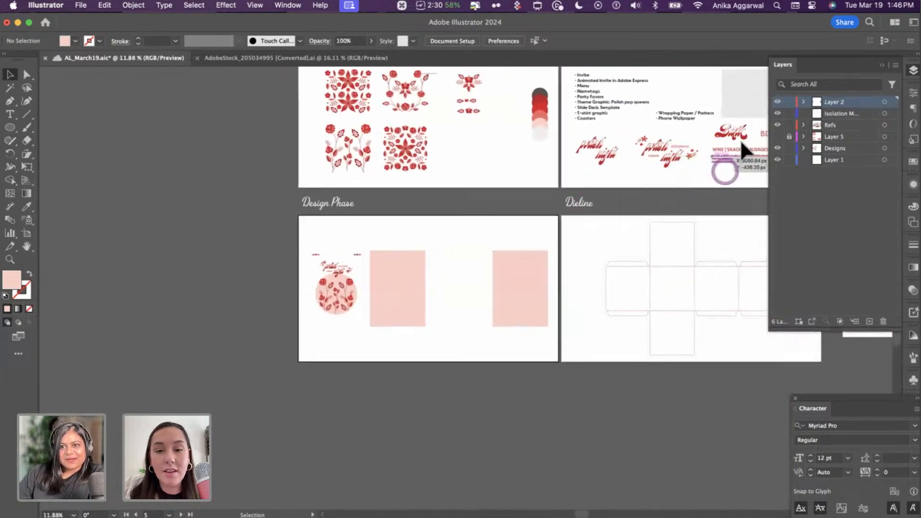
pyautogui.click(741, 143)
pyautogui.click(719, 179)
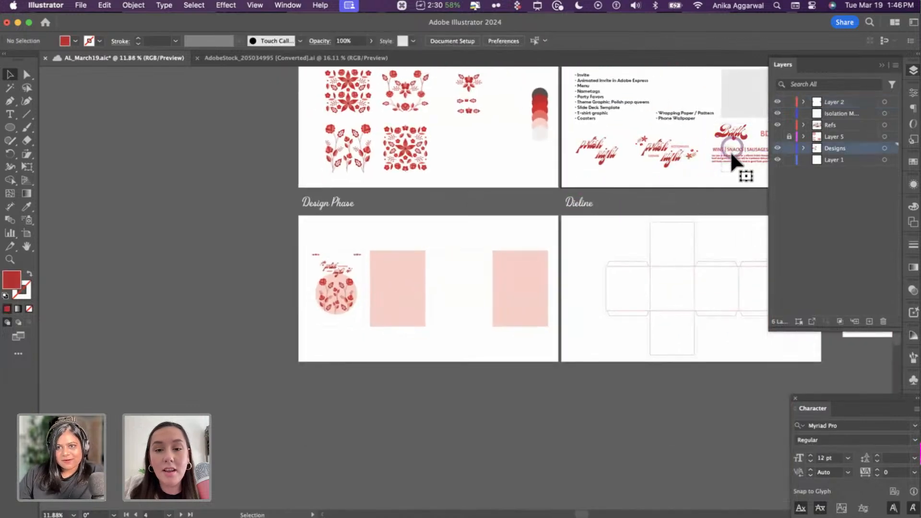
pyautogui.click(730, 150)
pyautogui.press('cmd+c')
# - Scroll back to the invite artboard
pyautogui.hscroll(-3, 527, 278)
pyautogui.scroll(-2, 528, 279)
pyautogui.scroll(5, 444, 261)
# - Paste the menu text, bring it to front on Layer 2, and drag it below the circle
pyautogui.scroll(5, 457, 275)
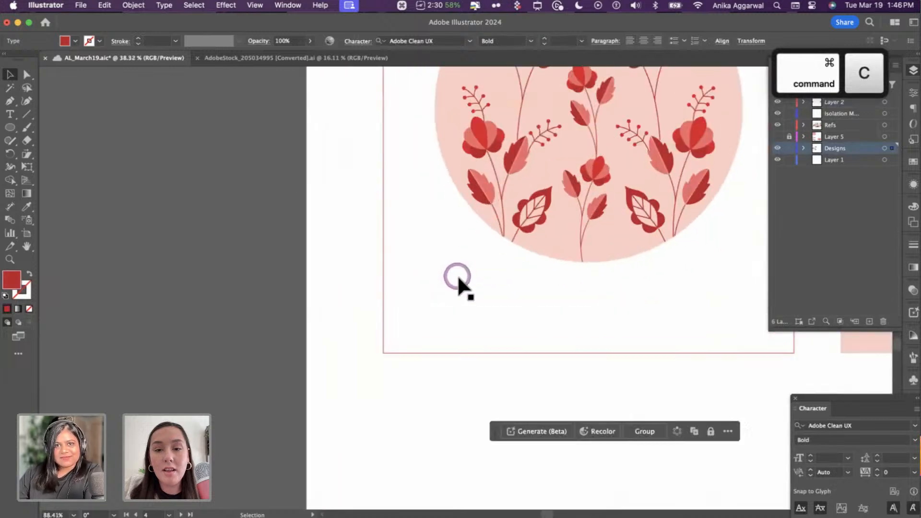
pyautogui.scroll(4, 456, 275)
pyautogui.hscroll(3, 456, 275)
pyautogui.scroll(-3, 456, 275)
pyautogui.scroll(-2, 449, 289)
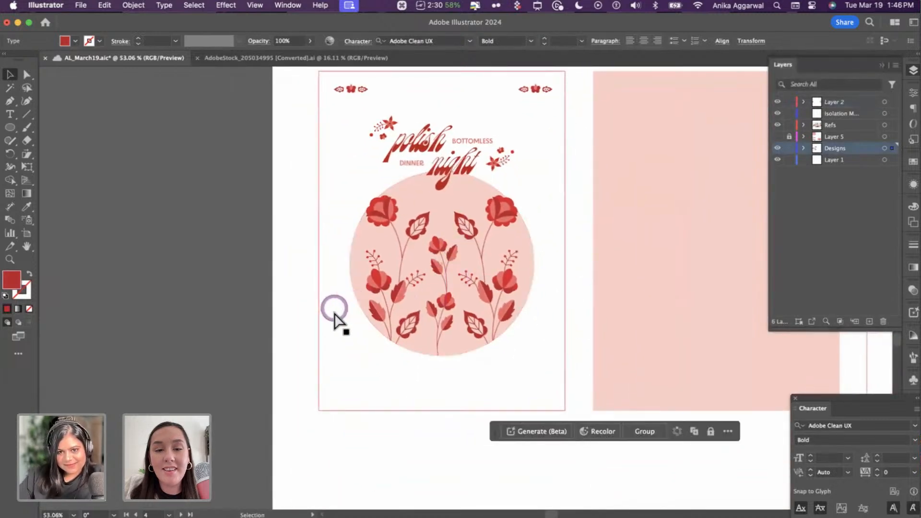
pyautogui.press('cmd+v')
pyautogui.press('cmd+shift+bracketright')
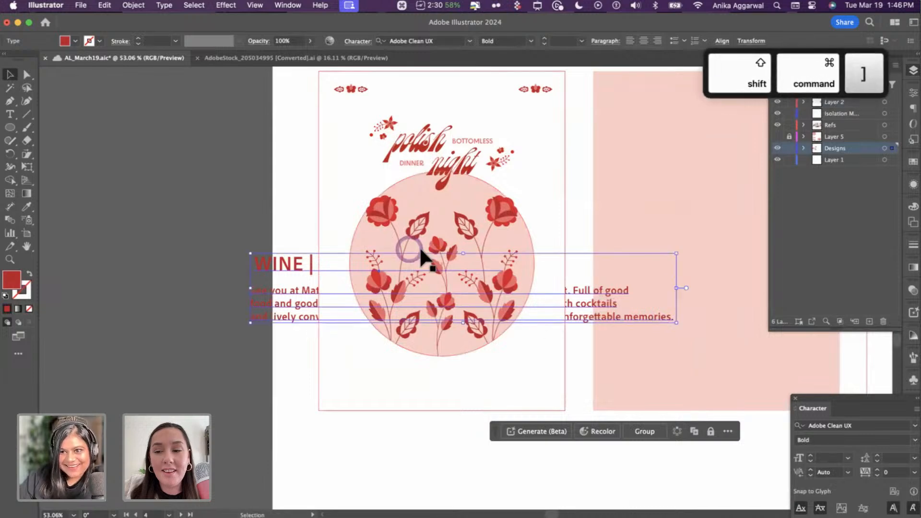
pyautogui.moveTo(891, 149); pyautogui.dragTo(892, 102)
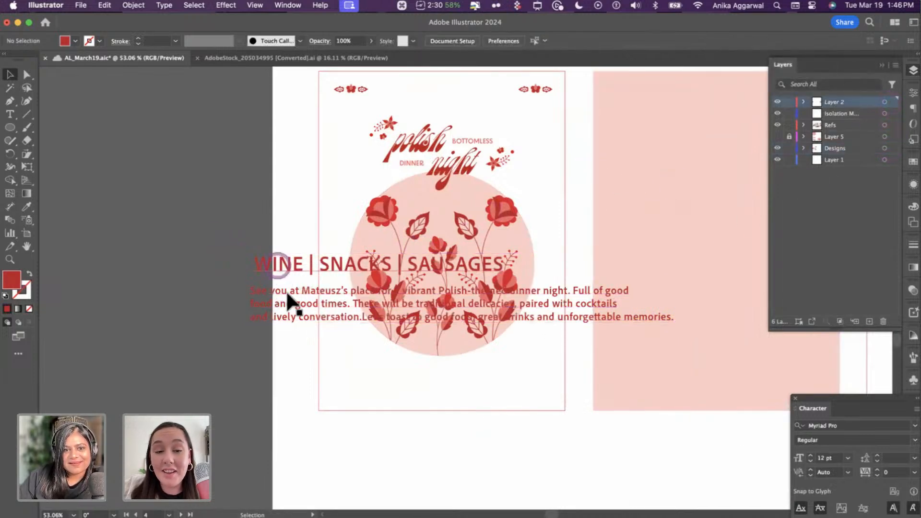
pyautogui.moveTo(288, 295); pyautogui.dragTo(359, 411)
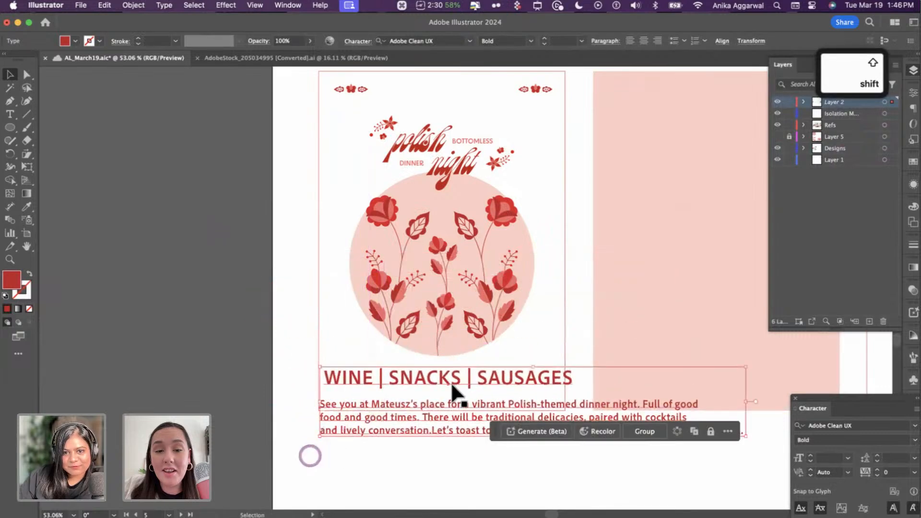
# - Scale down the WINE | SNACKS | SAUSAGES heading and the invitation paragraph proportionally
pyautogui.click(309, 455)
pyautogui.click(451, 382)
pyautogui.moveTo(574, 387); pyautogui.dragTo(542, 388)
pyautogui.moveTo(485, 383); pyautogui.dragTo(396, 375)
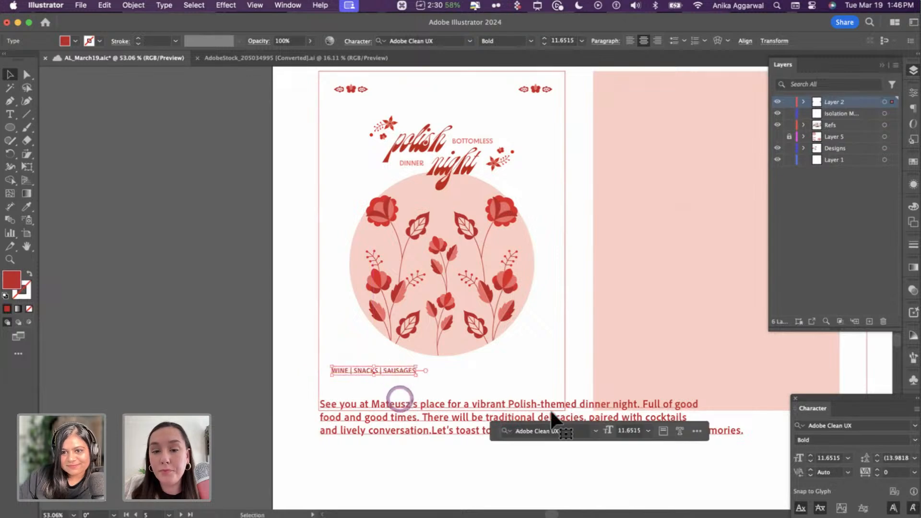
pyautogui.click(401, 403)
pyautogui.moveTo(713, 433); pyautogui.dragTo(458, 386)
# - Select the flower group and shrink it proportionally
pyautogui.click(456, 428)
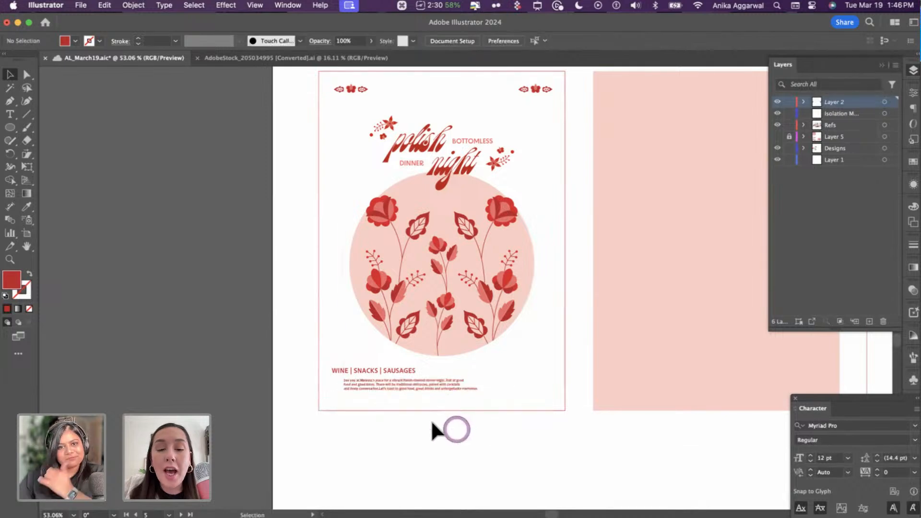
pyautogui.click(471, 196)
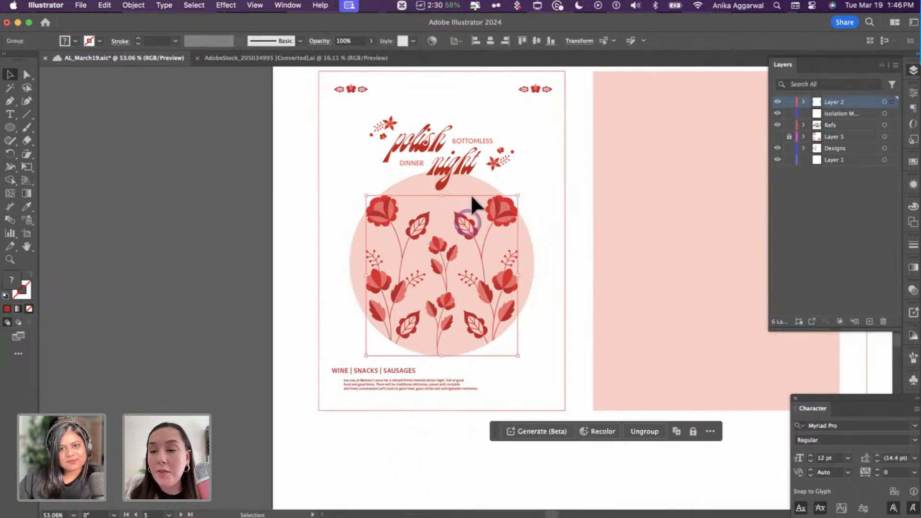
pyautogui.keyDown('shift'); pyautogui.click(473, 191); pyautogui.keyUp('shift')
pyautogui.click(303, 221)
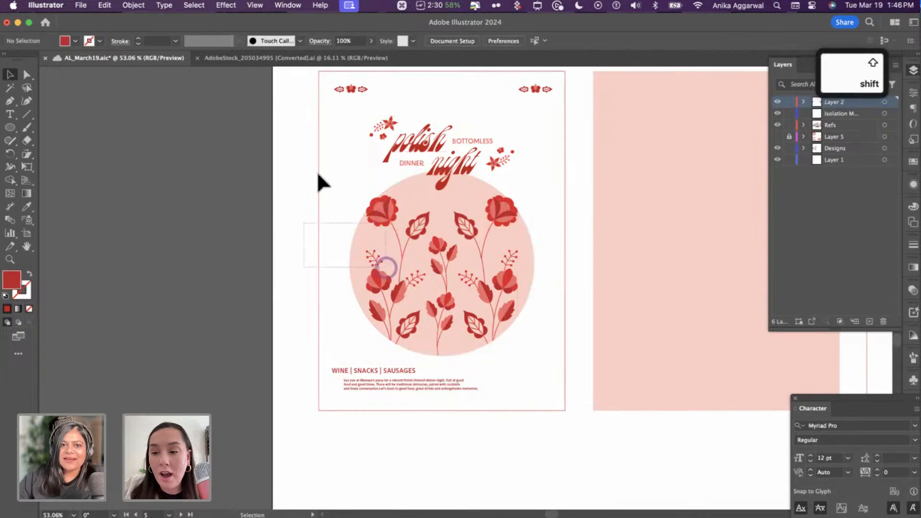
pyautogui.keyDown('shift'); pyautogui.click(317, 172); pyautogui.keyUp('shift')
pyautogui.click(452, 265)
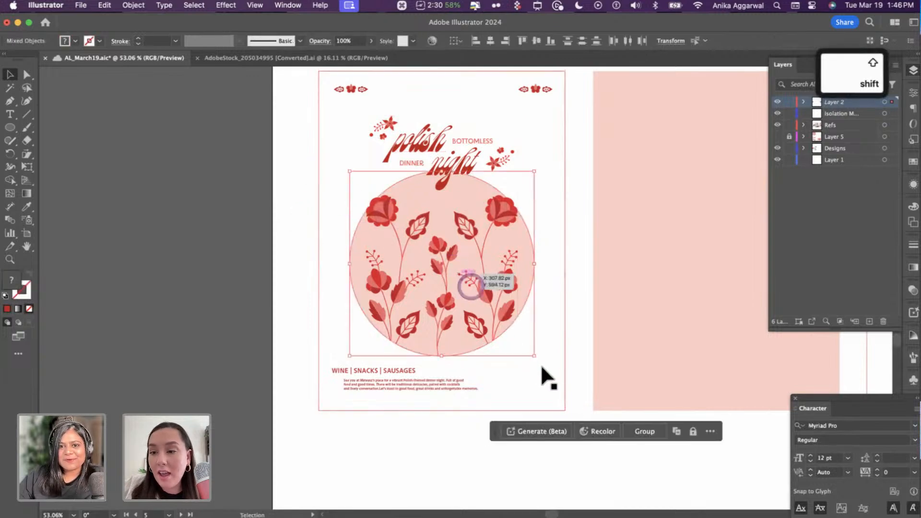
pyautogui.moveTo(535, 357); pyautogui.dragTo(518, 338)
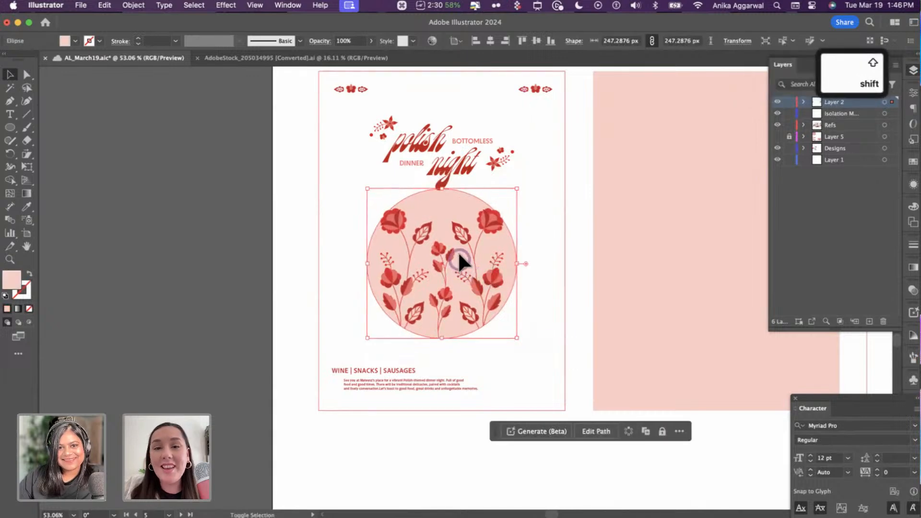
# - Group the pink circle with its flowers, move the group up under the title, and raise the heading
pyautogui.keyDown('shift'); pyautogui.click(451, 199); pyautogui.keyUp('shift')
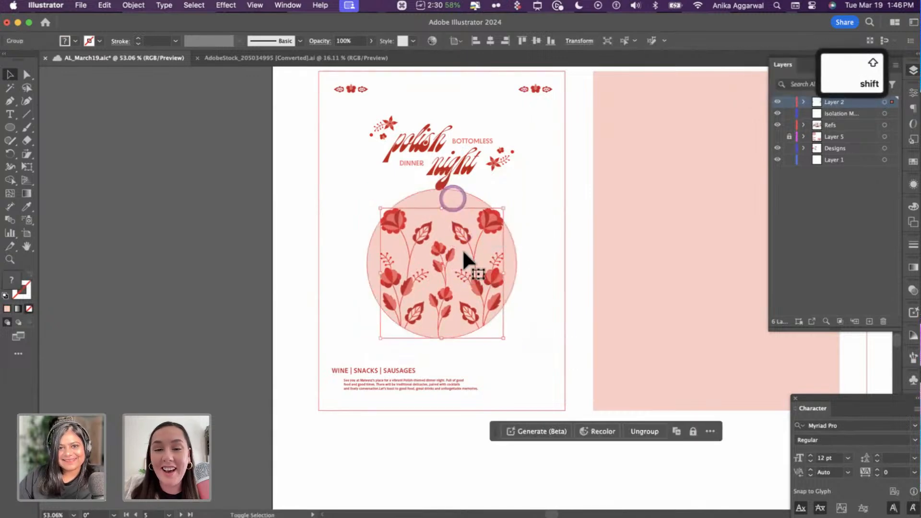
pyautogui.keyDown('shift'); pyautogui.click(462, 246); pyautogui.keyUp('shift')
pyautogui.keyDown('shift'); pyautogui.click(457, 218); pyautogui.keyUp('shift')
pyautogui.keyDown('shift'); pyautogui.click(457, 201); pyautogui.keyUp('shift')
pyautogui.press('super+g')
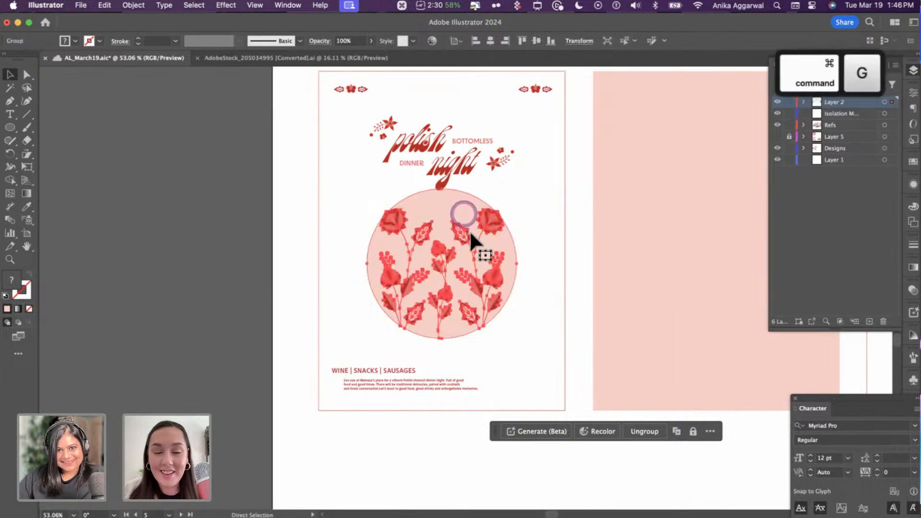
pyautogui.moveTo(470, 231); pyautogui.dragTo(463, 213)
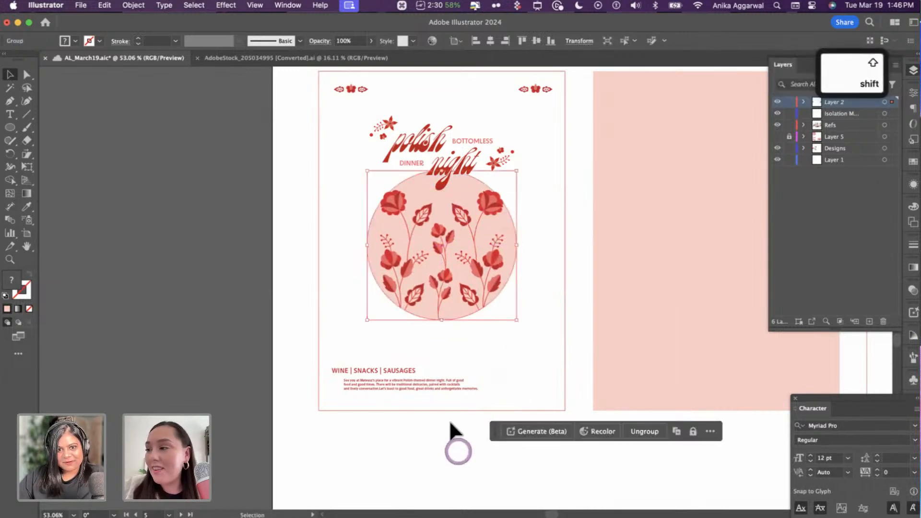
pyautogui.moveTo(392, 369); pyautogui.dragTo(503, 352)
# - Retype the duplicated heading to read MAR 15 AT 7PM
pyautogui.doubleClick(504, 353)
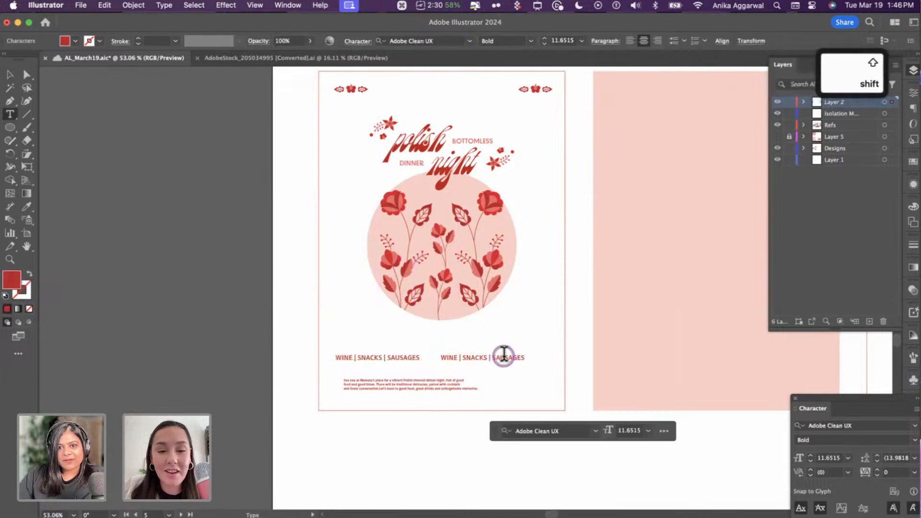
pyautogui.press('super+a')
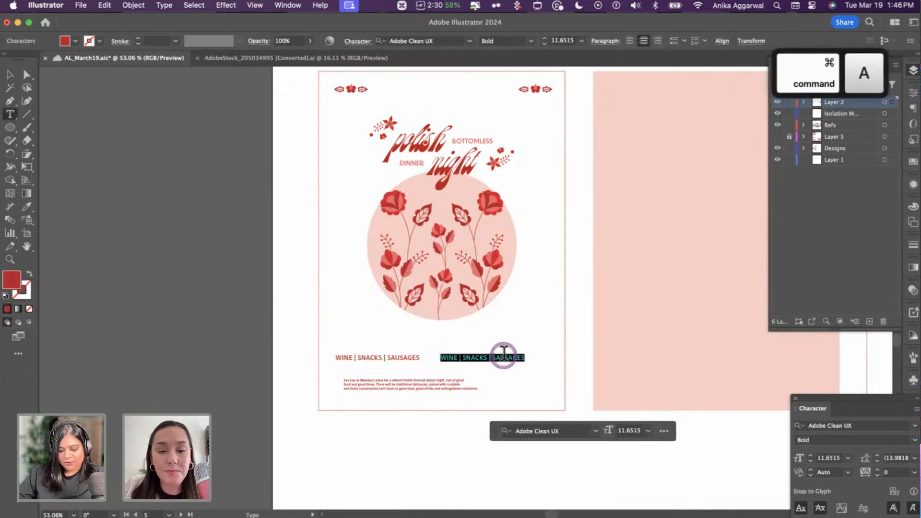
pyautogui.write('MAR 15 at')
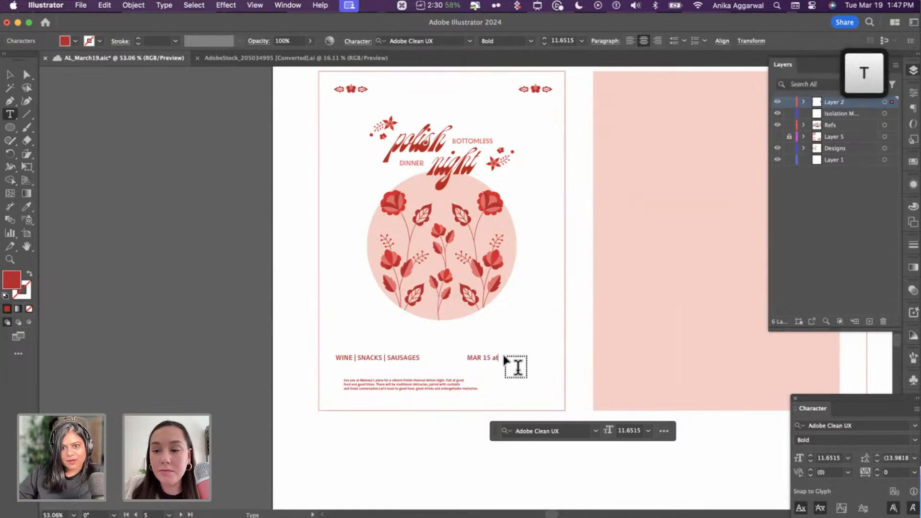
pyautogui.press('BackSpace')
pyautogui.press('BackSpace')
pyautogui.write('AT 7P')
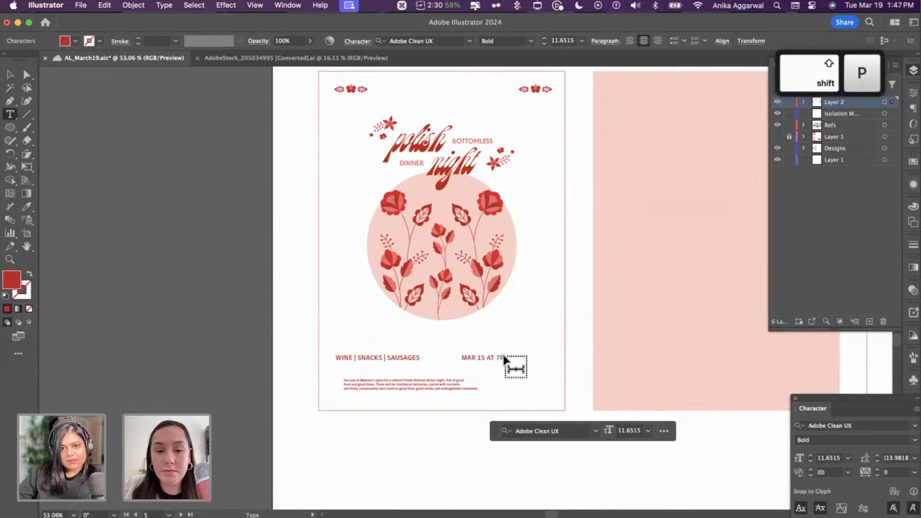
pyautogui.write('M')
pyautogui.press('Escape')
pyautogui.click(502, 355)
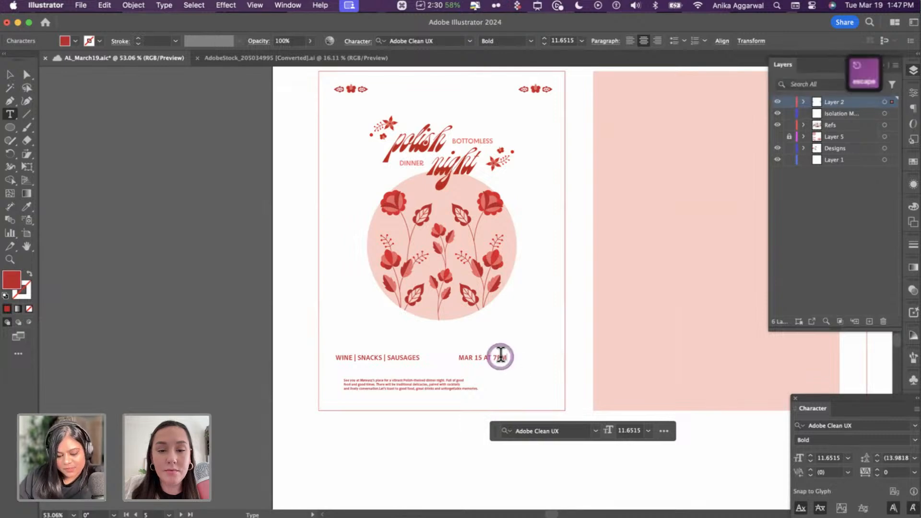
# - Shift-drag the MAR 15 AT 7PM line to the right of the heading
pyautogui.press('v')
pyautogui.click(438, 456)
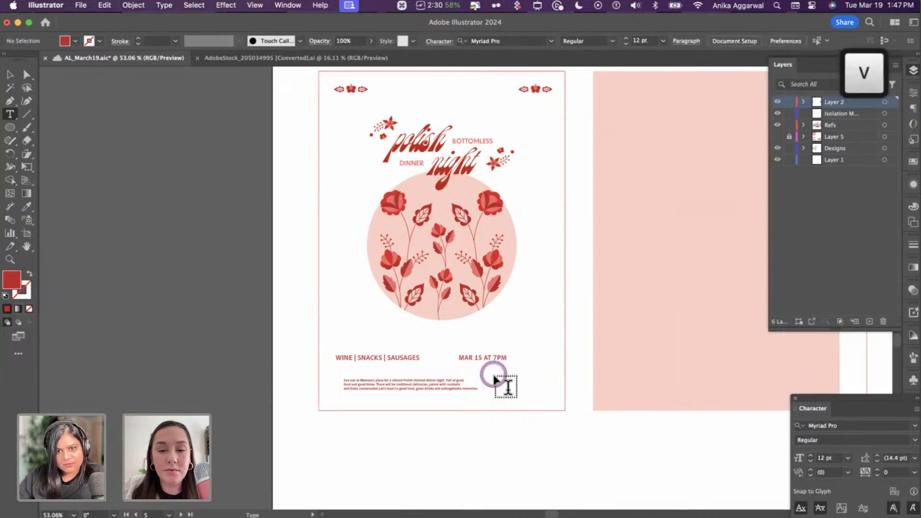
pyautogui.press('v')
pyautogui.moveTo(497, 358); pyautogui.dragTo(524, 360)
pyautogui.press('shift')
pyautogui.click(914, 94)
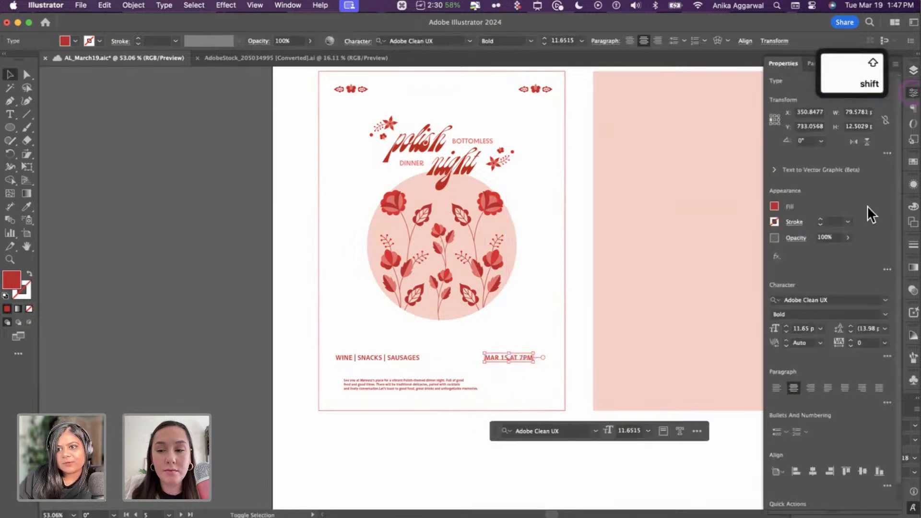
pyautogui.keyDown('shift'); pyautogui.click(362, 356); pyautogui.keyUp('shift')
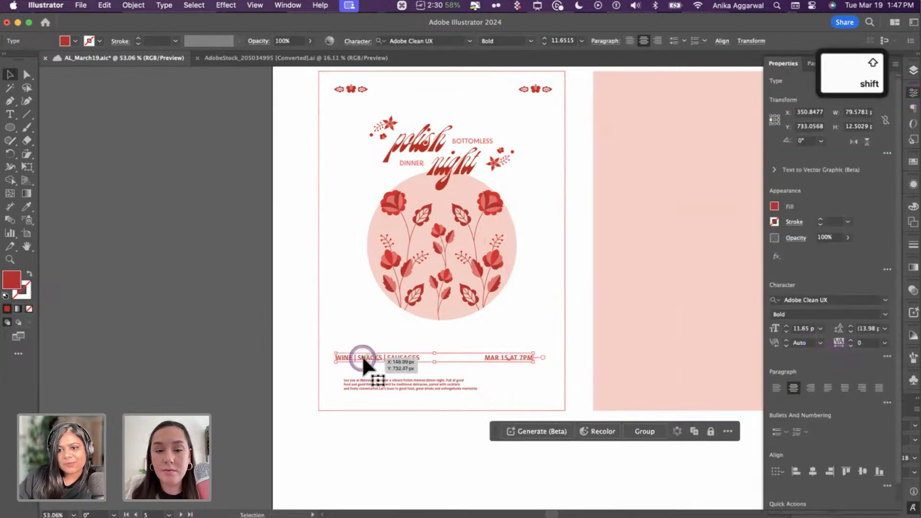
# - Set the invitation paragraph to a larger font size in Properties > Character
pyautogui.click(395, 423)
pyautogui.click(395, 383)
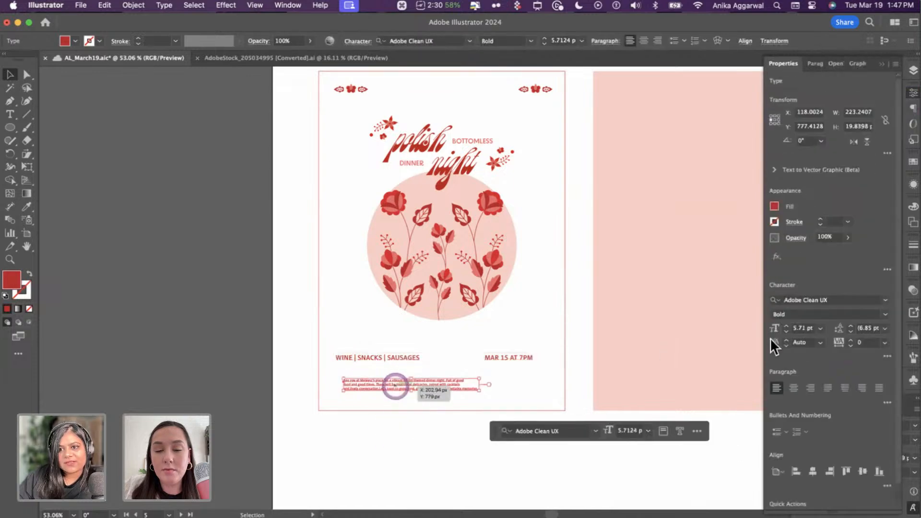
pyautogui.click(821, 328)
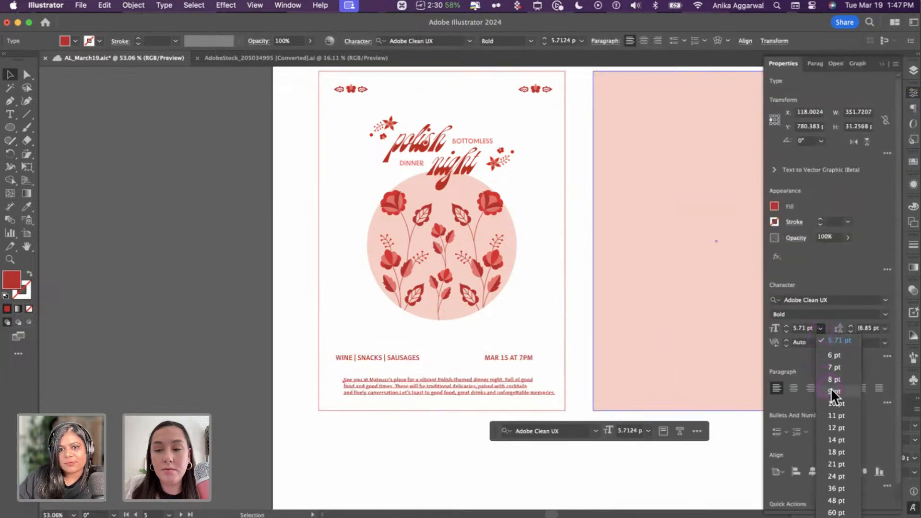
pyautogui.click(831, 385)
pyautogui.click(410, 461)
pyautogui.click(436, 359)
pyautogui.scroll(5, 436, 362)
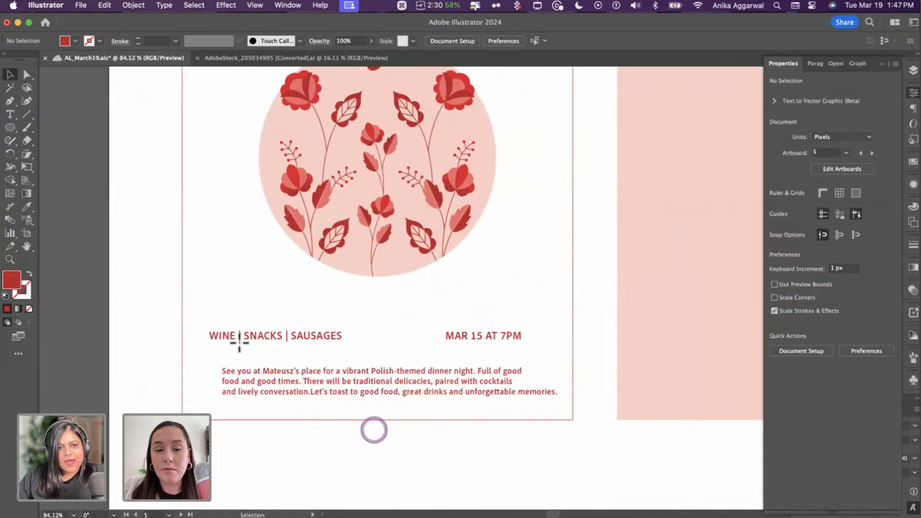
# - Draw an outlined rectangle over the invitation paragraph and round its corners
pyautogui.press('m')
pyautogui.moveTo(207, 347); pyautogui.dragTo(566, 411)
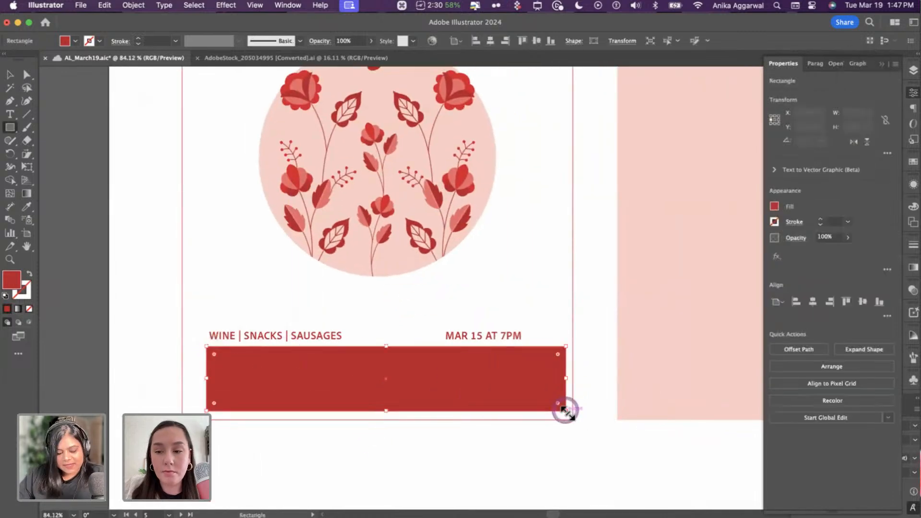
pyautogui.hotkey('shift', 'x')
pyautogui.press('v')
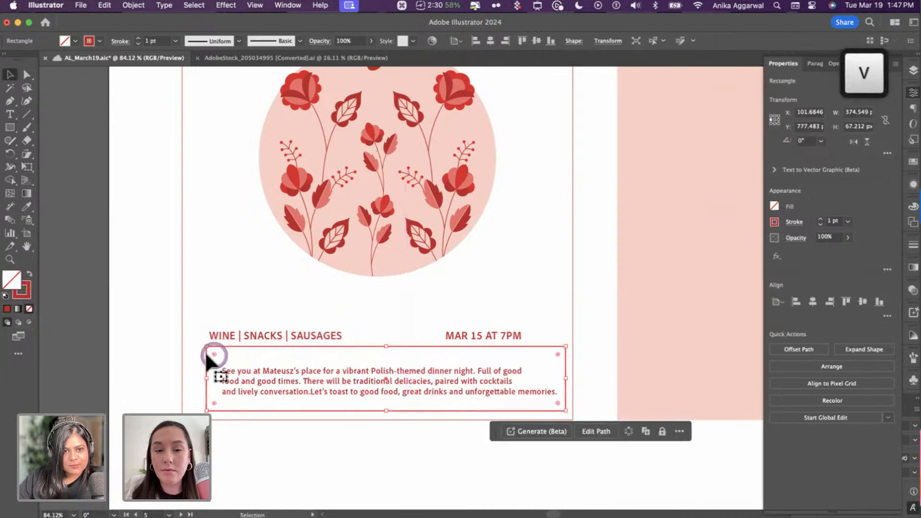
pyautogui.moveTo(215, 354); pyautogui.dragTo(223, 358)
pyautogui.click(260, 437)
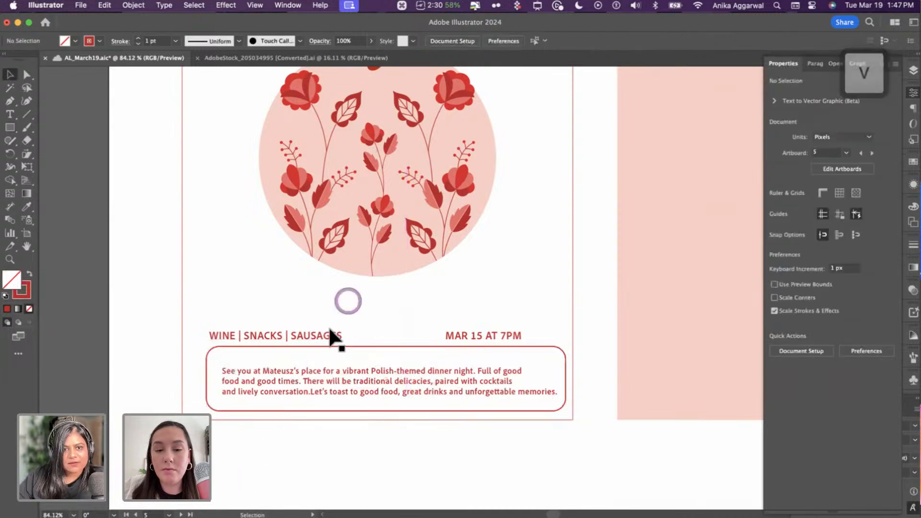
# - Move the WINE | SNACKS | SAUSAGES heading and MAR 15 AT 7PM line up
pyautogui.moveTo(327, 319); pyautogui.dragTo(361, 307)
pyautogui.moveTo(502, 329); pyautogui.dragTo(514, 314)
pyautogui.click(482, 334)
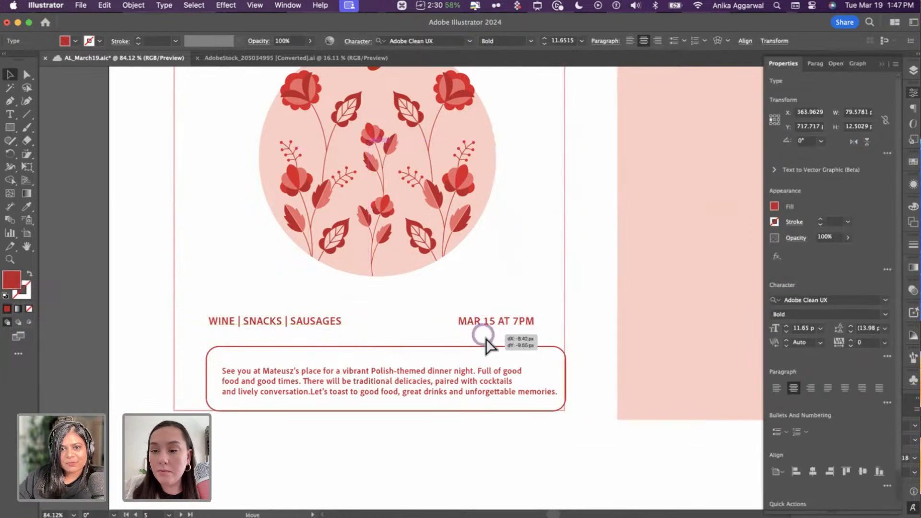
pyautogui.press('super+z')
pyautogui.press('super+z')
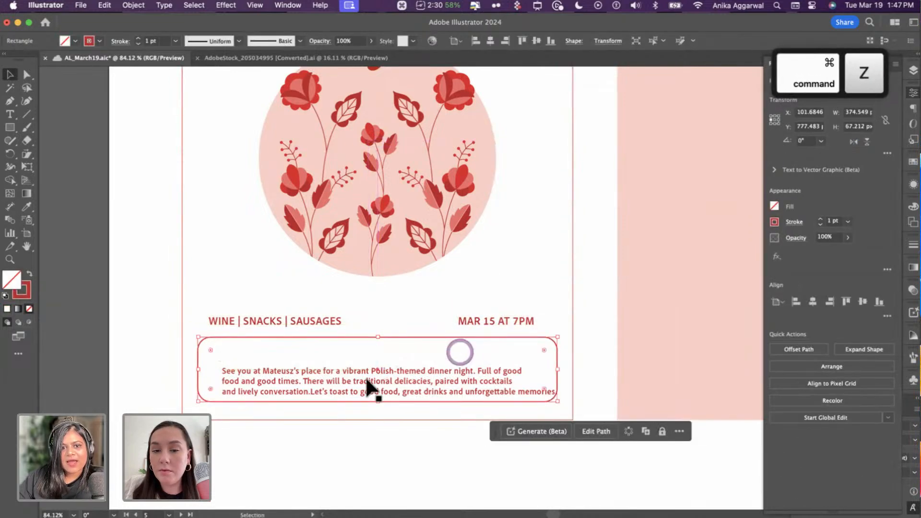
# - Centre-align the paragraph text and centre it horizontally inside the rounded box
pyautogui.click(374, 370)
pyautogui.moveTo(374, 371); pyautogui.dragTo(366, 365)
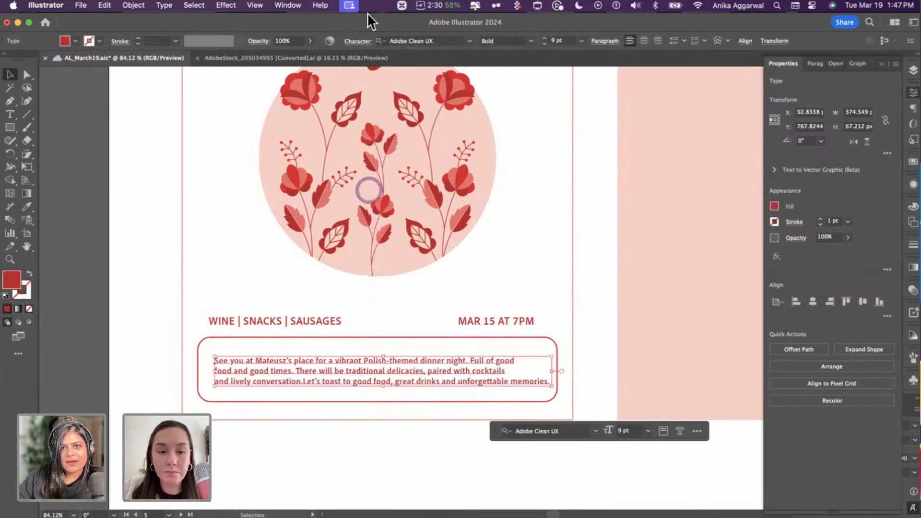
pyautogui.click(644, 41)
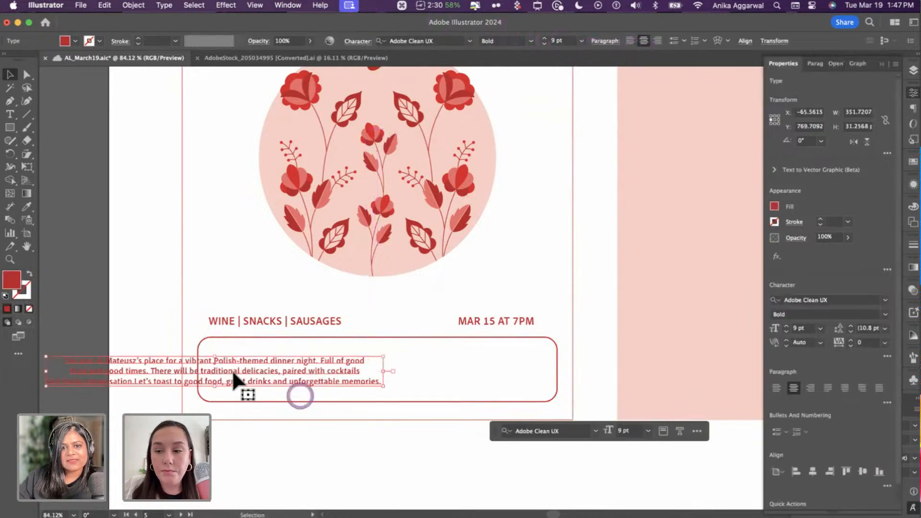
pyautogui.keyDown('shift'); pyautogui.click(390, 335); pyautogui.keyUp('shift')
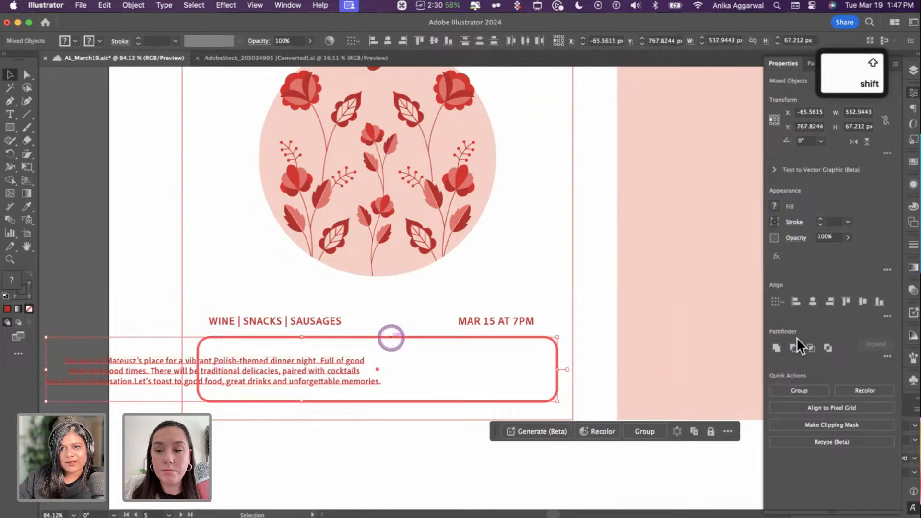
pyautogui.click(810, 302)
pyautogui.click(310, 468)
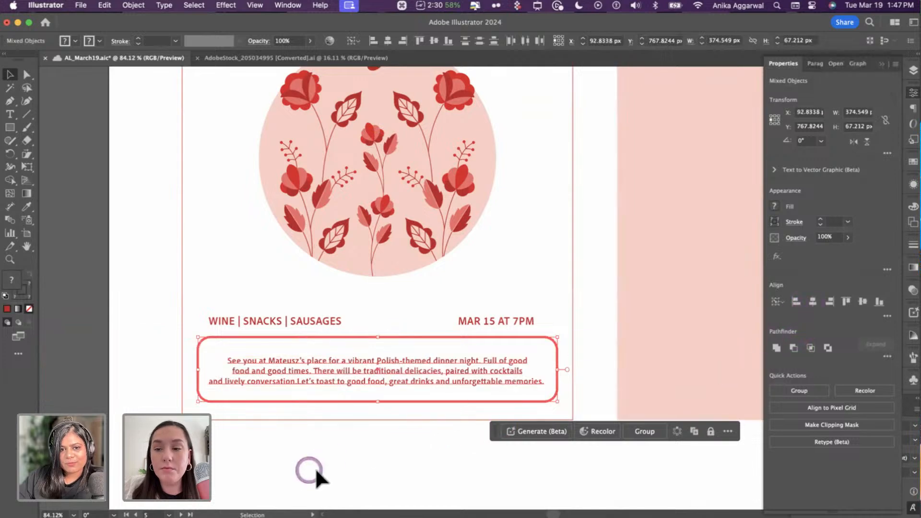
pyautogui.click(339, 433)
# - Raise the box's bottom edge toward the text and nudge the paragraph vertically
pyautogui.click(369, 401)
pyautogui.moveTo(377, 401); pyautogui.dragTo(376, 368)
pyautogui.click(375, 368)
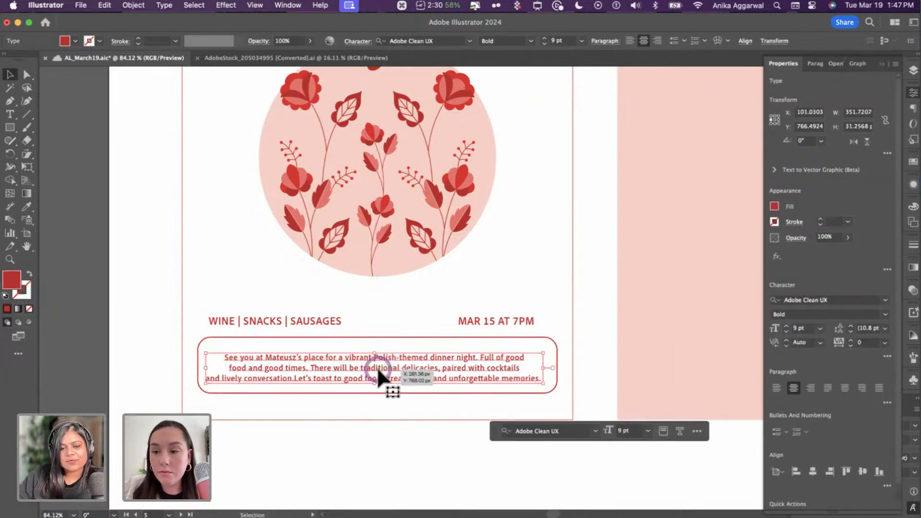
pyautogui.click(360, 455)
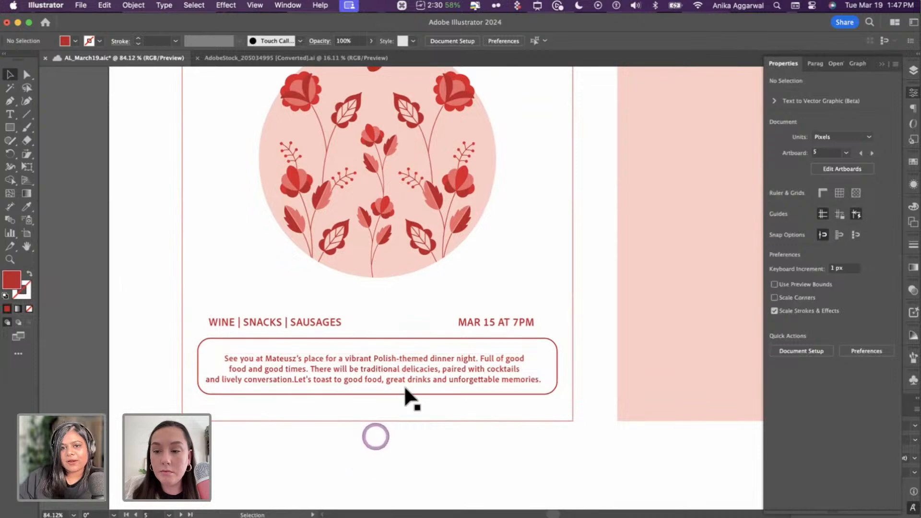
pyautogui.moveTo(399, 389); pyautogui.dragTo(409, 368)
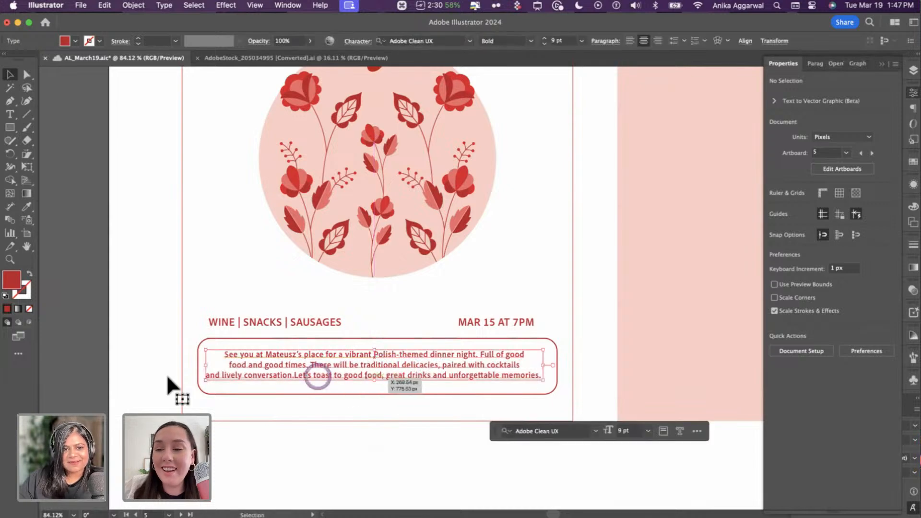
# - Pull the rounded box's left and right edges inward toward the text
pyautogui.click(196, 355)
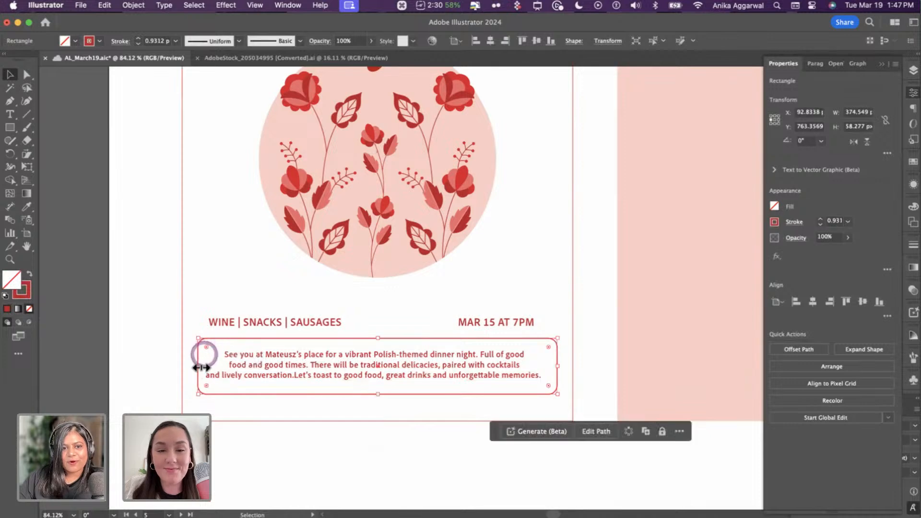
pyautogui.moveTo(201, 367); pyautogui.dragTo(208, 366)
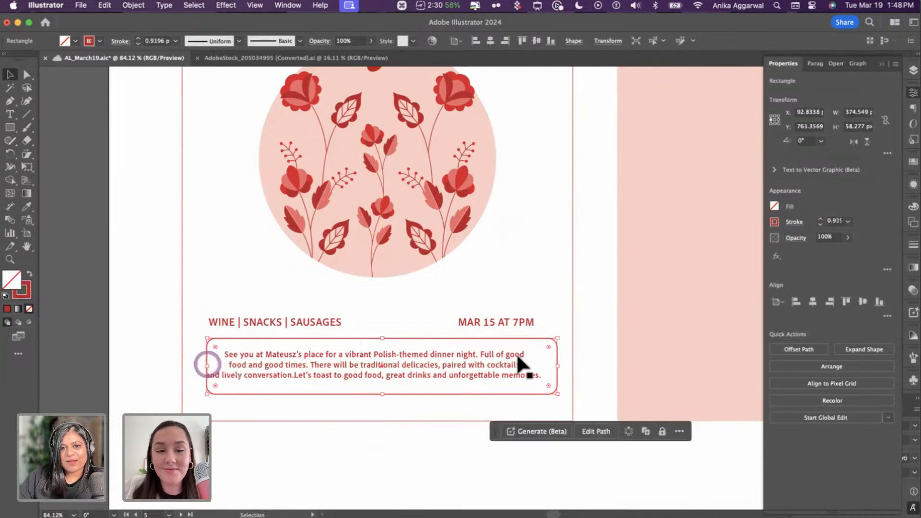
pyautogui.moveTo(557, 365); pyautogui.dragTo(547, 364)
# - Align the paragraph and box on both horizontal and vertical centres
pyautogui.keyDown('shift'); pyautogui.click(421, 342); pyautogui.keyUp('shift')
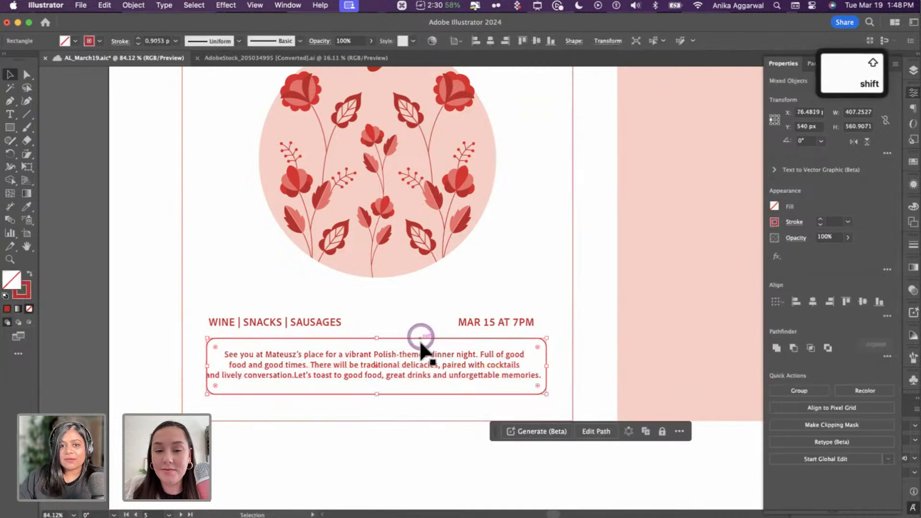
pyautogui.keyDown('shift'); pyautogui.click(418, 354); pyautogui.keyUp('shift')
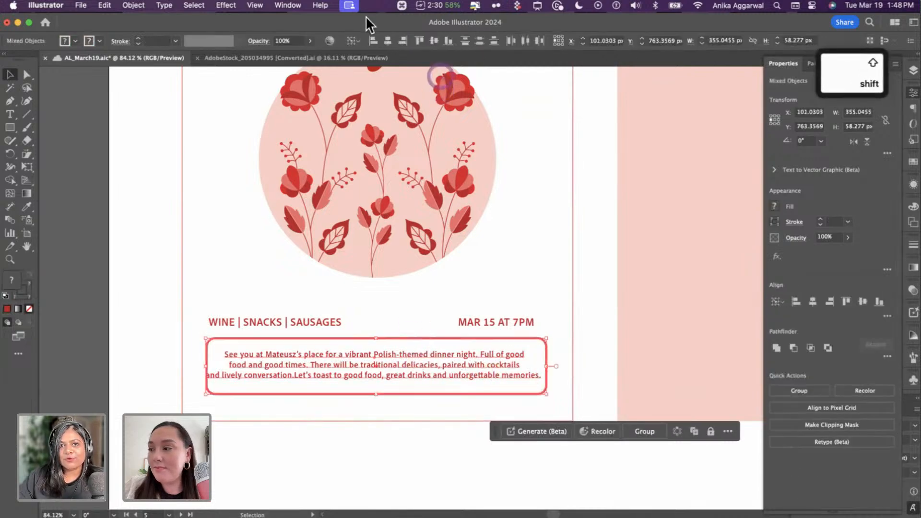
pyautogui.click(388, 41)
pyautogui.click(434, 41)
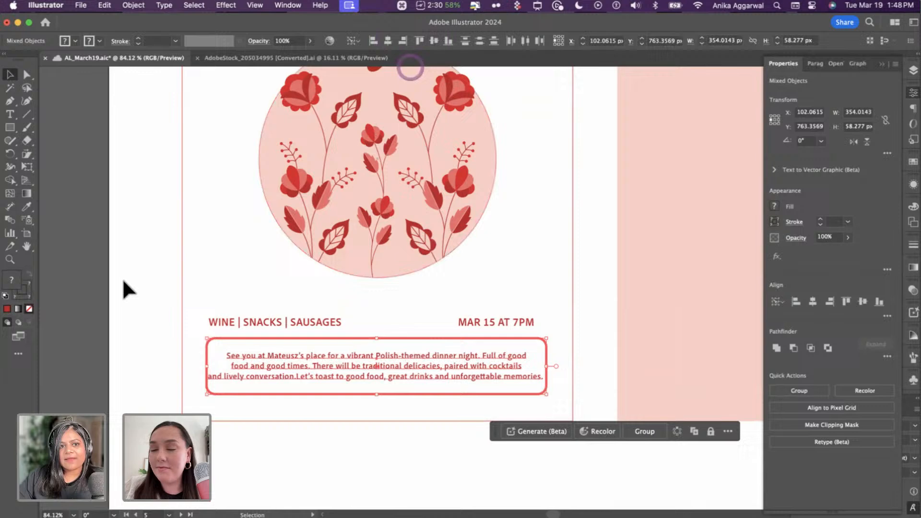
pyautogui.click(63, 207)
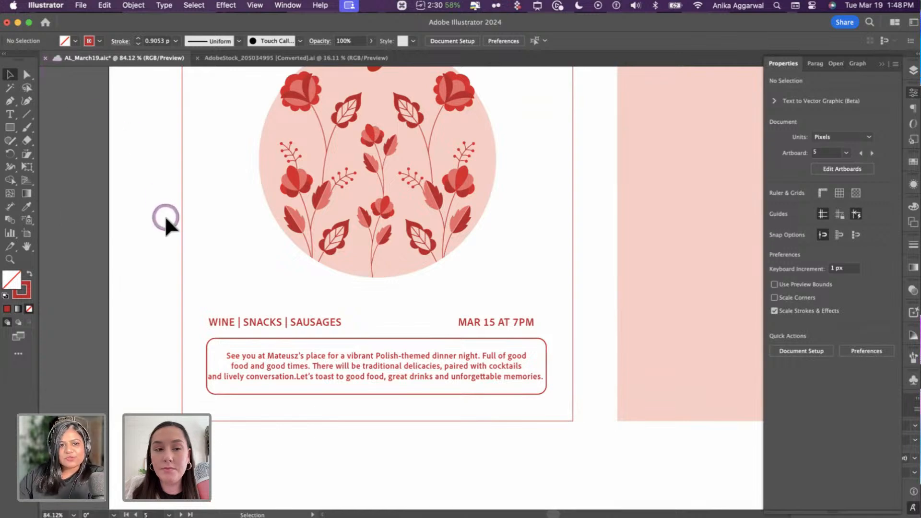
# - Change the font weight of the WINE | SNACKS | SAUSAGES line
pyautogui.scroll(-5, 165, 215)
pyautogui.scroll(5, 277, 314)
pyautogui.scroll(-2, 284, 345)
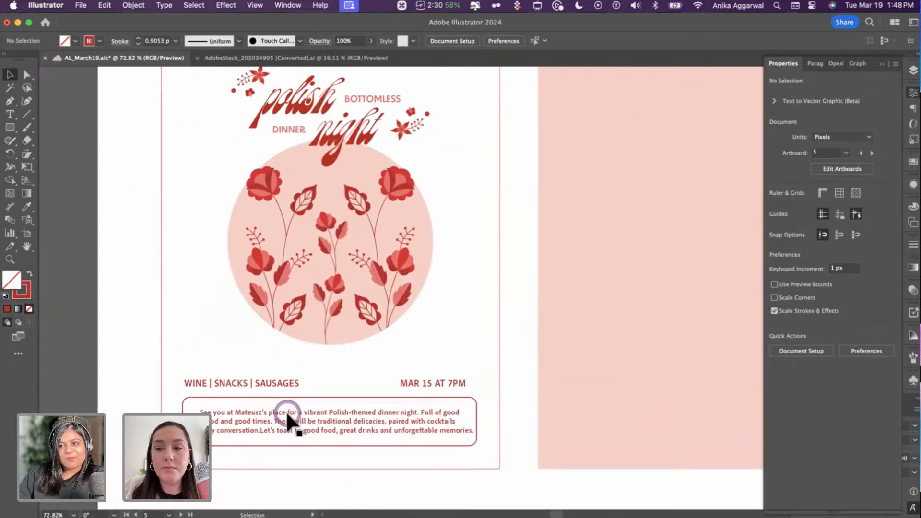
pyautogui.click(282, 373)
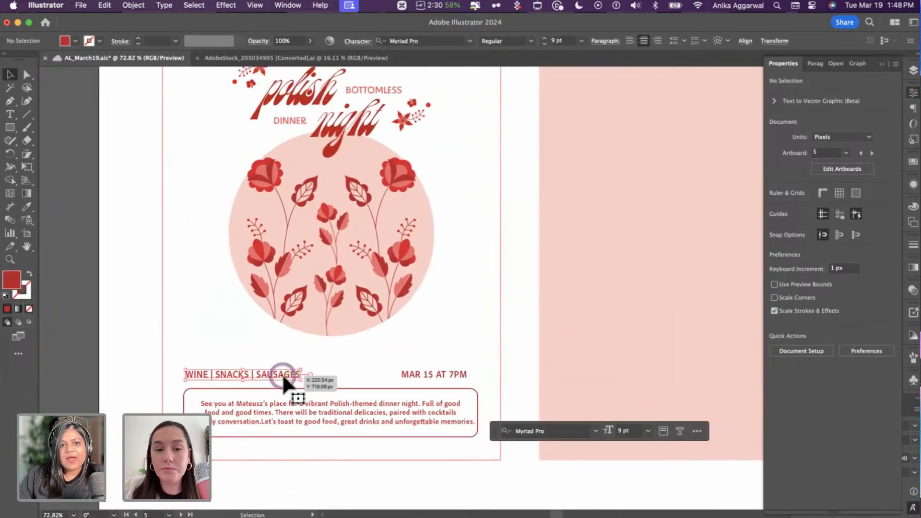
pyautogui.click(517, 41)
pyautogui.click(511, 78)
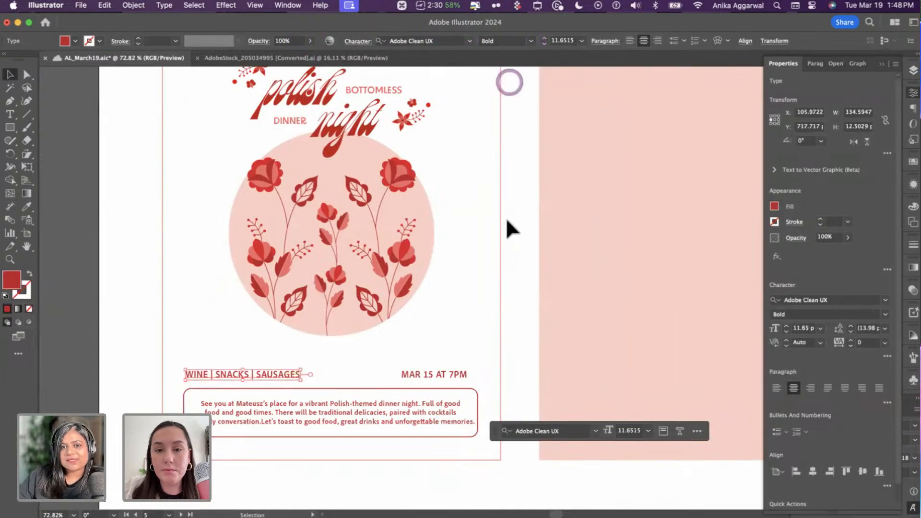
pyautogui.click(517, 229)
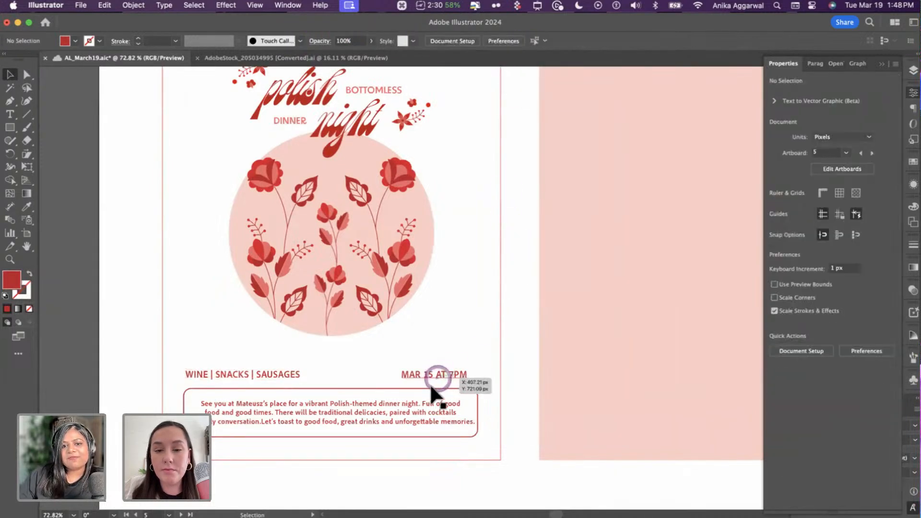
# - Move the box and paragraph up together and lift the MAR 15 AT 7PM line
pyautogui.click(429, 388)
pyautogui.keyDown('shift'); pyautogui.click(416, 402); pyautogui.keyUp('shift')
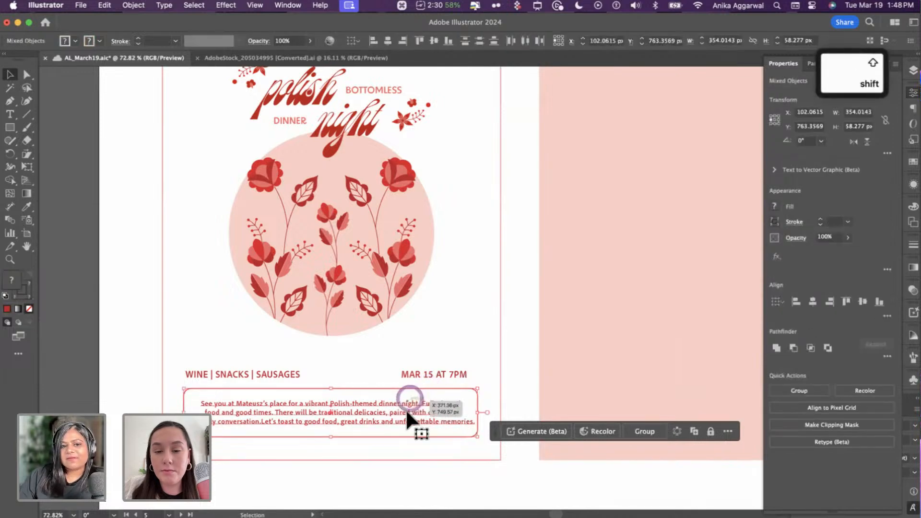
pyautogui.moveTo(405, 408); pyautogui.dragTo(404, 405)
pyautogui.moveTo(439, 375); pyautogui.dragTo(447, 368)
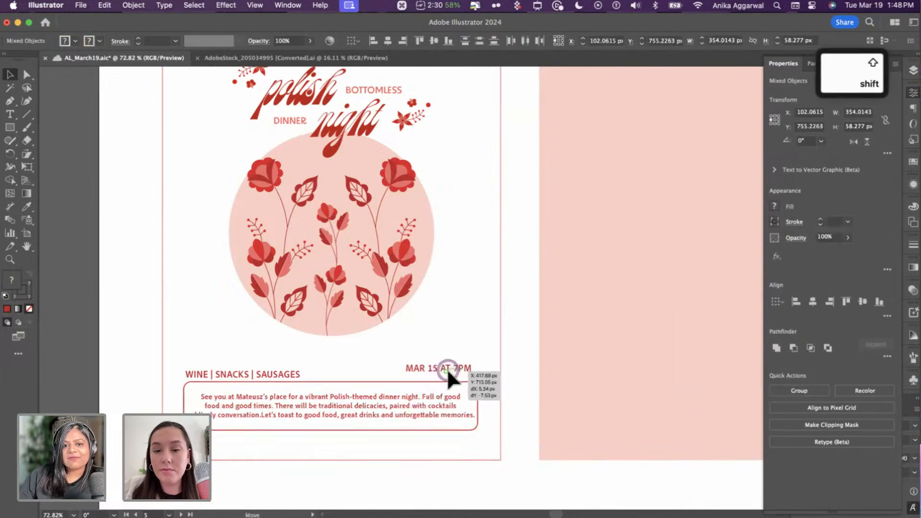
pyautogui.moveTo(266, 368); pyautogui.dragTo(266, 367)
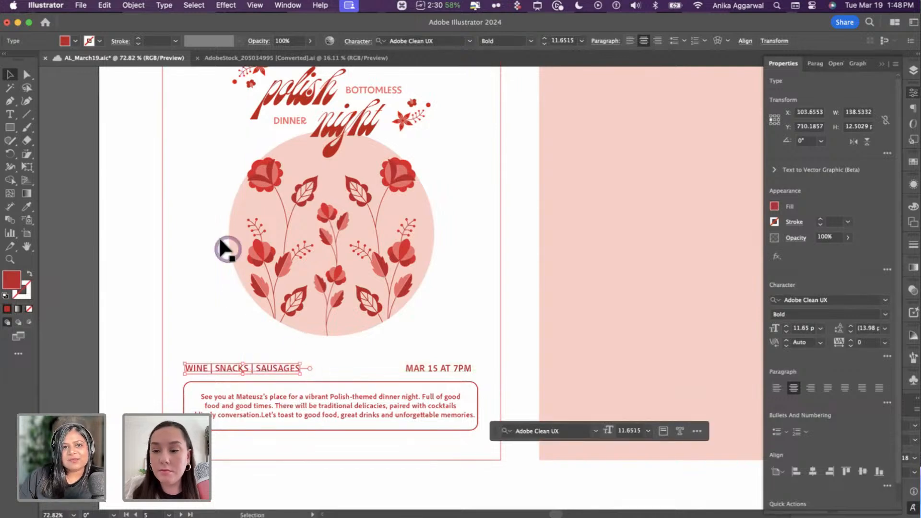
pyautogui.scroll(3, 220, 247)
# - Option-drag a copy of the top-left flower ornament to below the text box
pyautogui.moveTo(215, 97); pyautogui.dragTo(337, 438)
pyautogui.scroll(-2, 330, 417)
pyautogui.scroll(-1, 325, 402)
pyautogui.moveTo(324, 388); pyautogui.dragTo(221, 466)
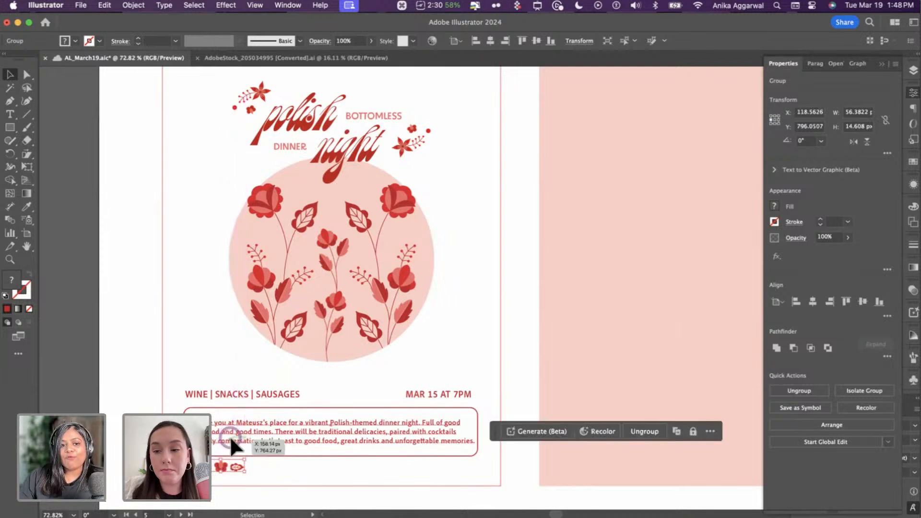
# - Widen the rounded box slightly and centre it horizontally on the artboard
pyautogui.click(286, 414)
pyautogui.click(634, 370)
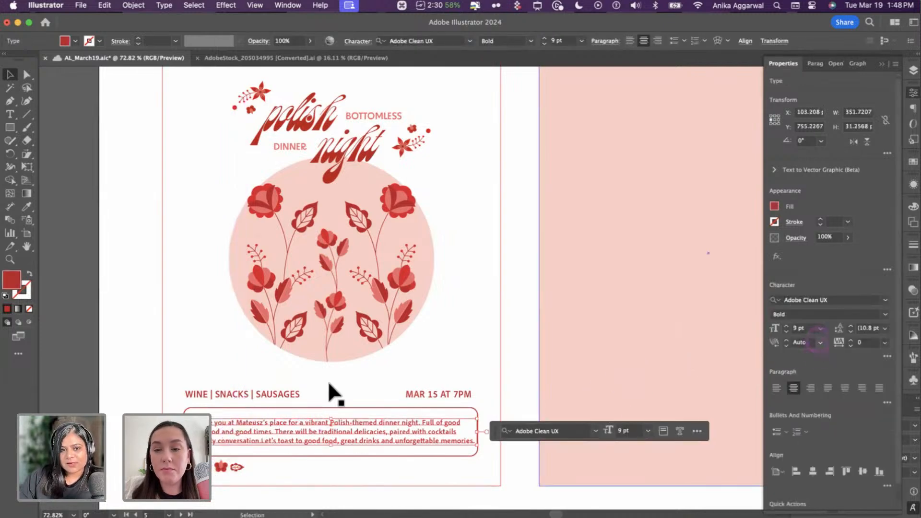
pyautogui.click(289, 408)
pyautogui.moveTo(183, 431); pyautogui.dragTo(181, 432)
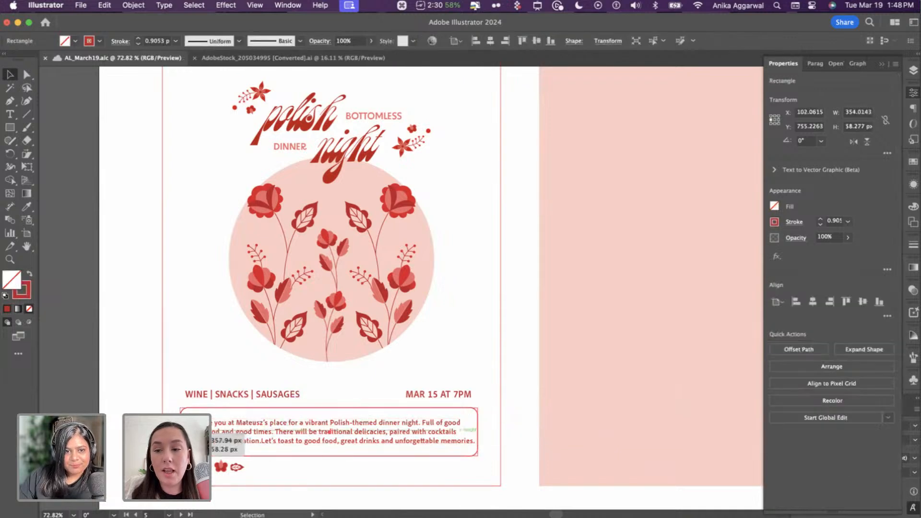
pyautogui.keyDown('shift'); pyautogui.click(164, 247); pyautogui.keyUp('shift')
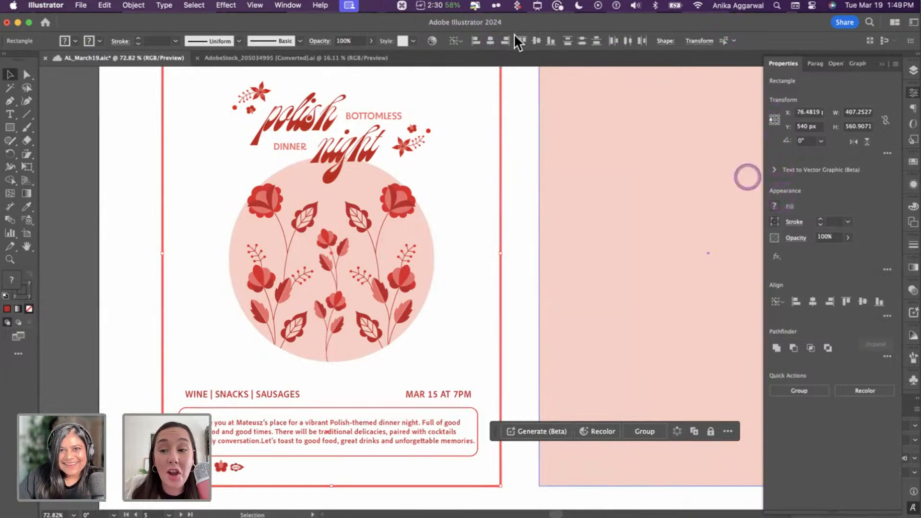
pyautogui.click(495, 39)
pyautogui.click(532, 315)
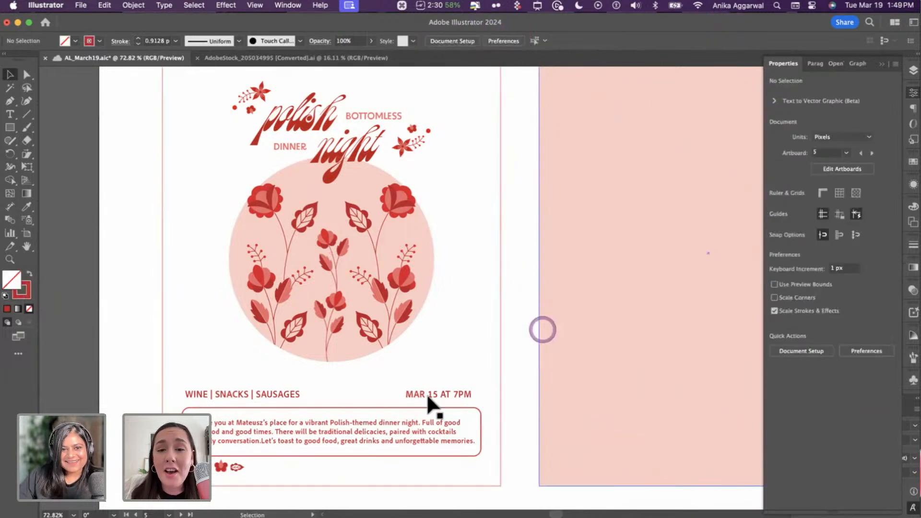
# - Raise both details lines, then the box and paragraph, a little higher
pyautogui.scroll(-1, 427, 394)
pyautogui.click(237, 389)
pyautogui.keyDown('shift'); pyautogui.click(462, 386); pyautogui.keyUp('shift')
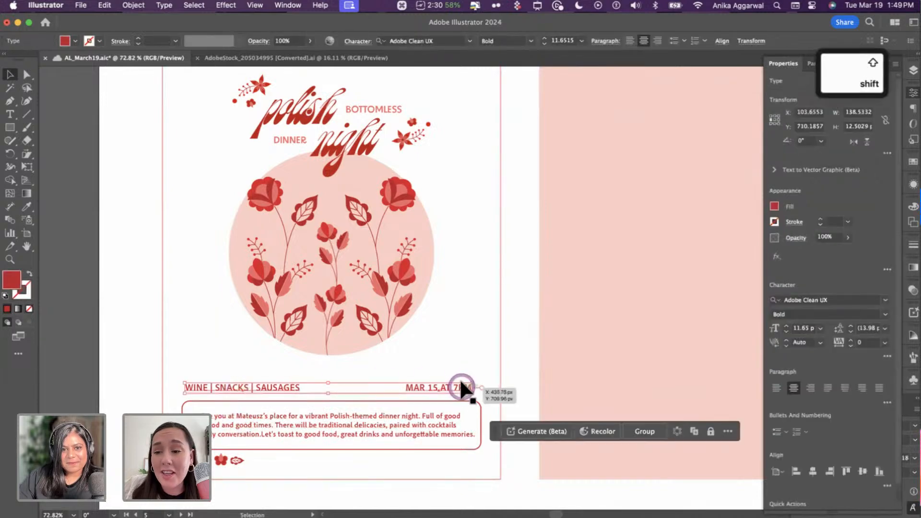
pyautogui.keyDown('shift'); pyautogui.click(459, 385); pyautogui.keyUp('shift')
pyautogui.keyDown('shift'); pyautogui.click(455, 386); pyautogui.keyUp('shift')
pyautogui.moveTo(450, 385); pyautogui.dragTo(450, 380)
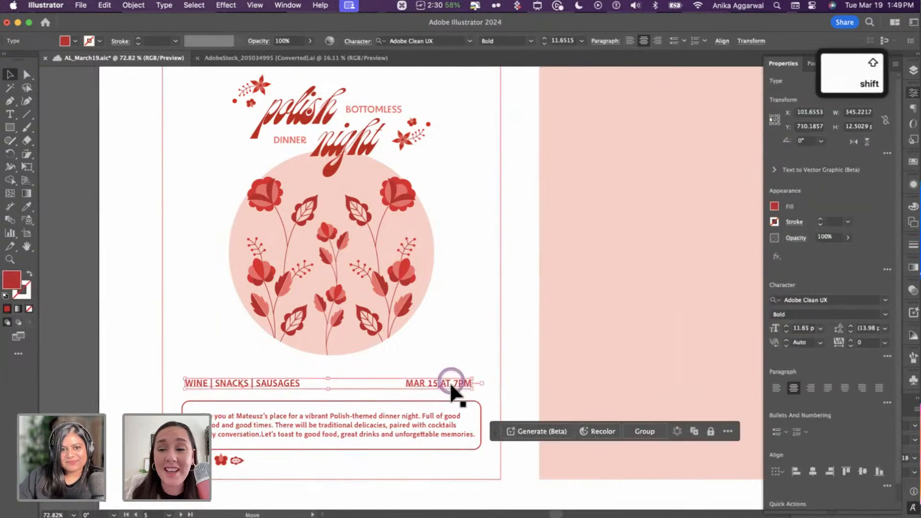
pyautogui.click(328, 401)
pyautogui.keyDown('shift'); pyautogui.click(334, 420); pyautogui.keyUp('shift')
pyautogui.moveTo(334, 421); pyautogui.dragTo(333, 413)
# - Apply Object > Repeat > Grid to the flower motif, adding a column and trimming to one row
pyautogui.click(234, 460)
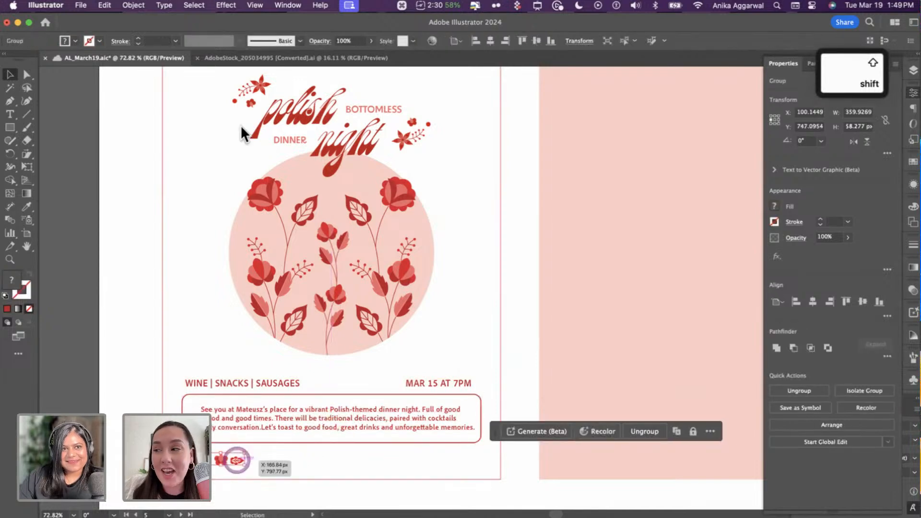
pyautogui.click(133, 5)
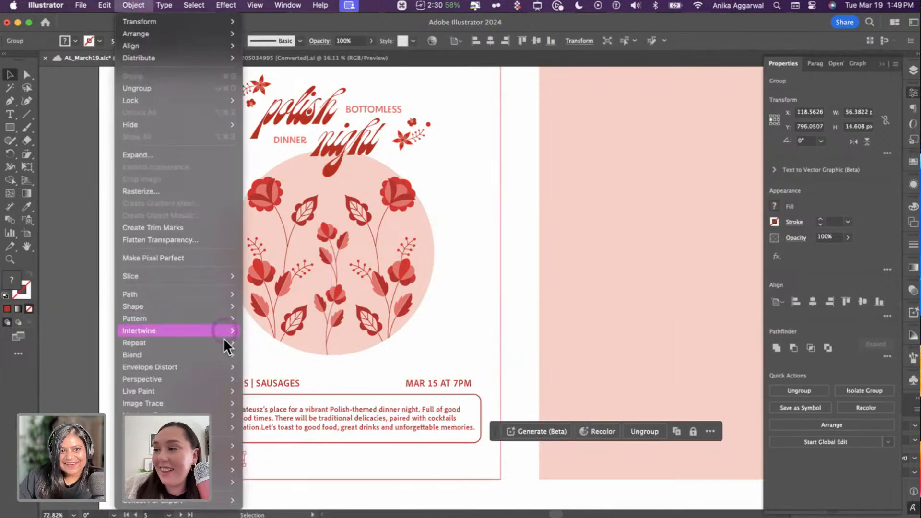
pyautogui.moveTo(224, 338)
pyautogui.click(257, 350)
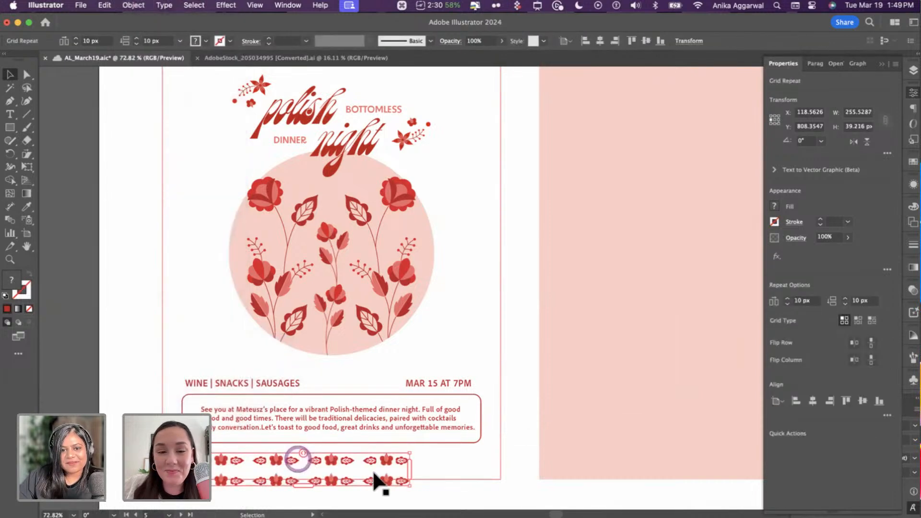
pyautogui.moveTo(407, 470); pyautogui.dragTo(417, 470)
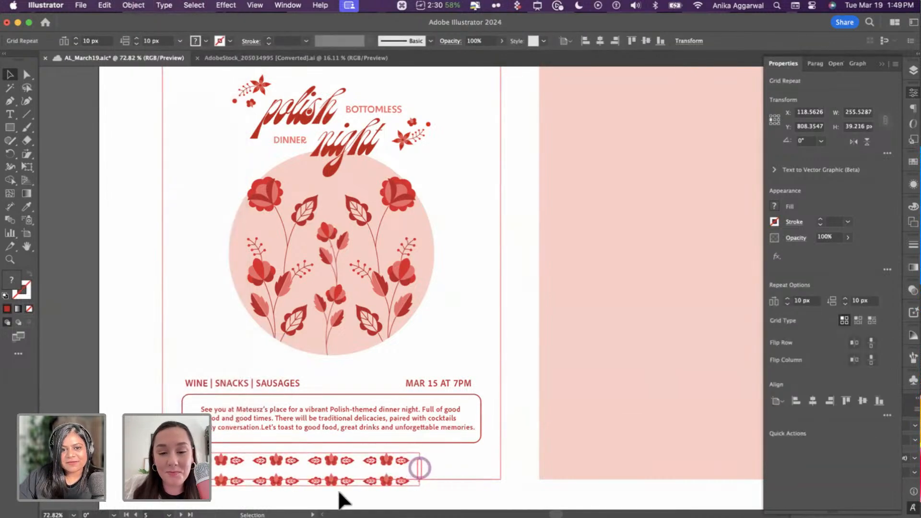
pyautogui.moveTo(305, 485); pyautogui.dragTo(306, 472)
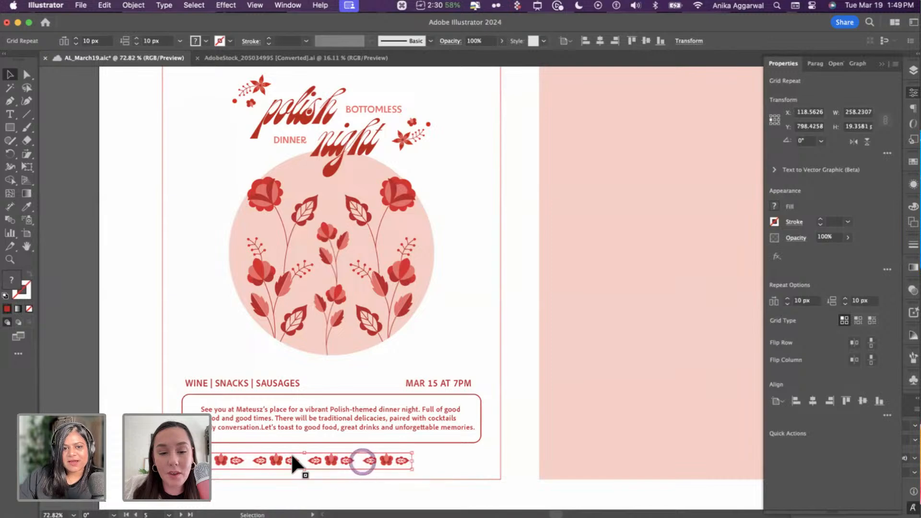
pyautogui.scroll(5, 321, 474)
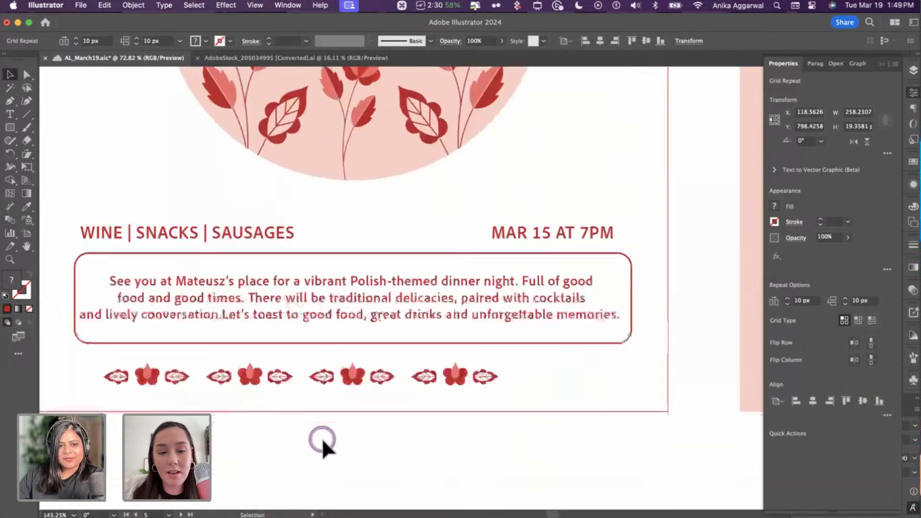
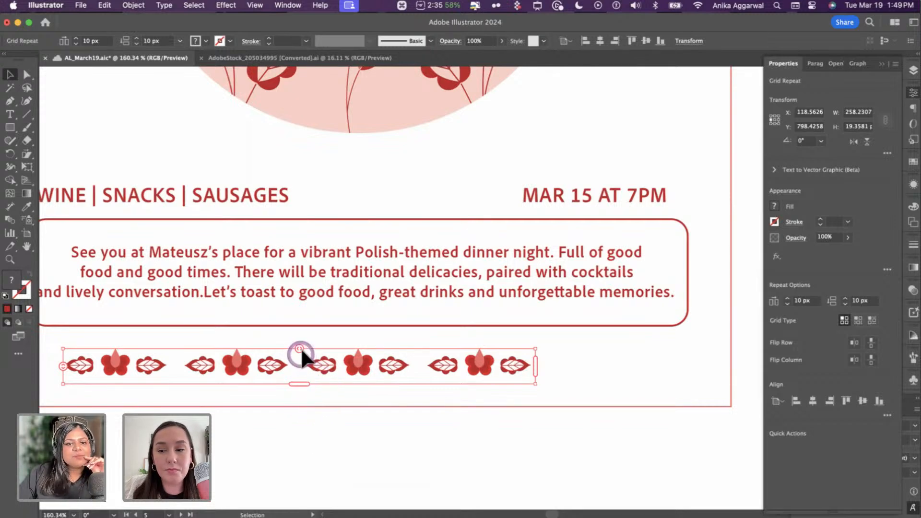
# - Widen the border motif spacing to 44.9455 px and centre the row horizontally on the poster
pyautogui.moveTo(300, 347); pyautogui.dragTo(359, 344)
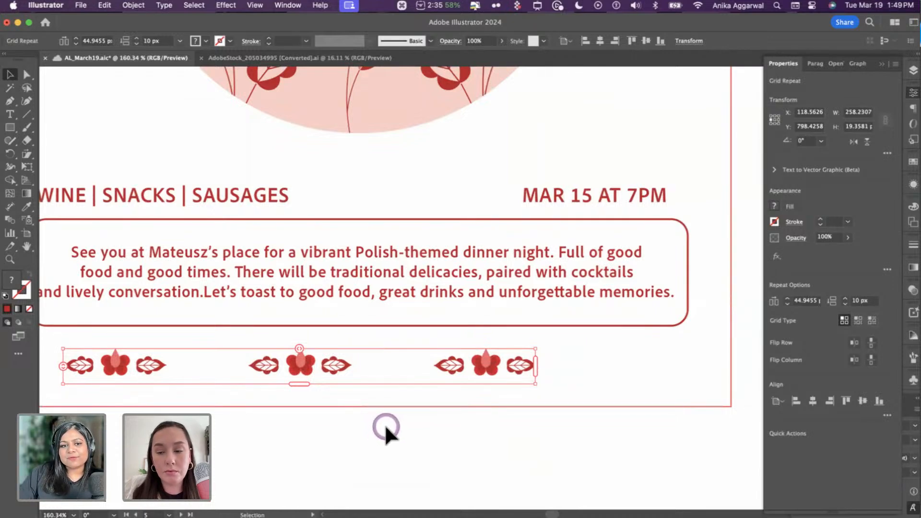
pyautogui.keyDown('shift'); pyautogui.click(390, 406); pyautogui.keyUp('shift')
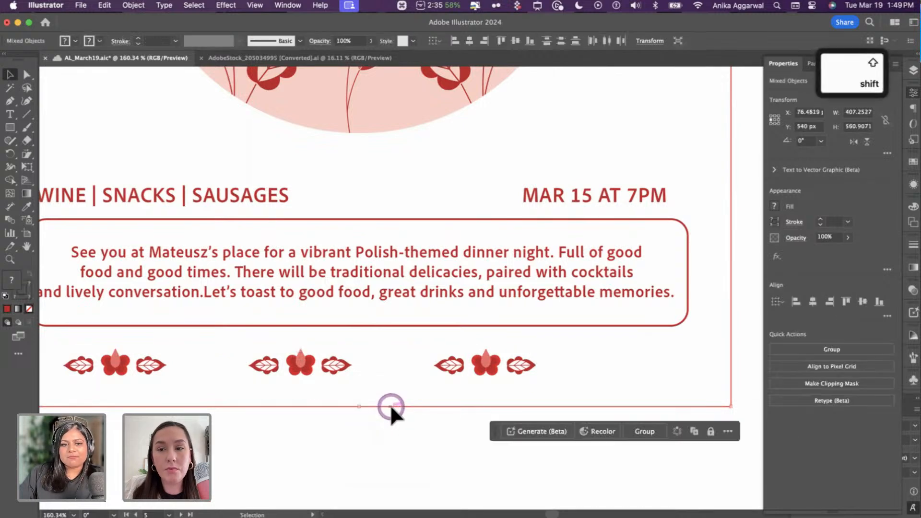
pyautogui.click(812, 302)
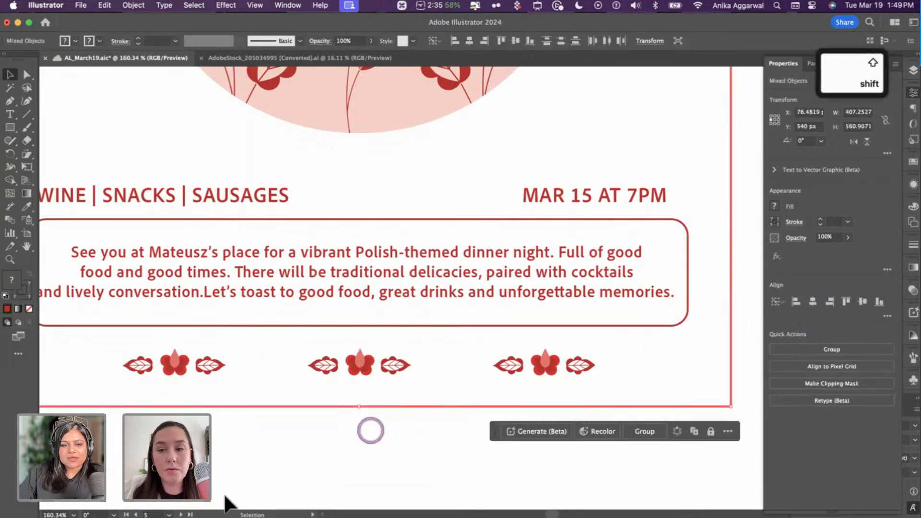
pyautogui.click(254, 464)
# - Fit the whole poster in view and copy the floral circle group
pyautogui.press('super+0')
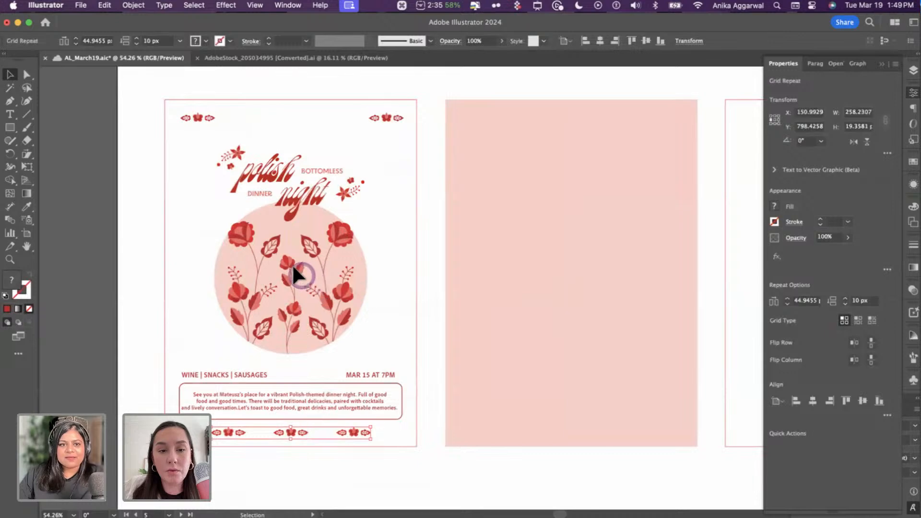
pyautogui.click(308, 294)
pyautogui.press('super+c')
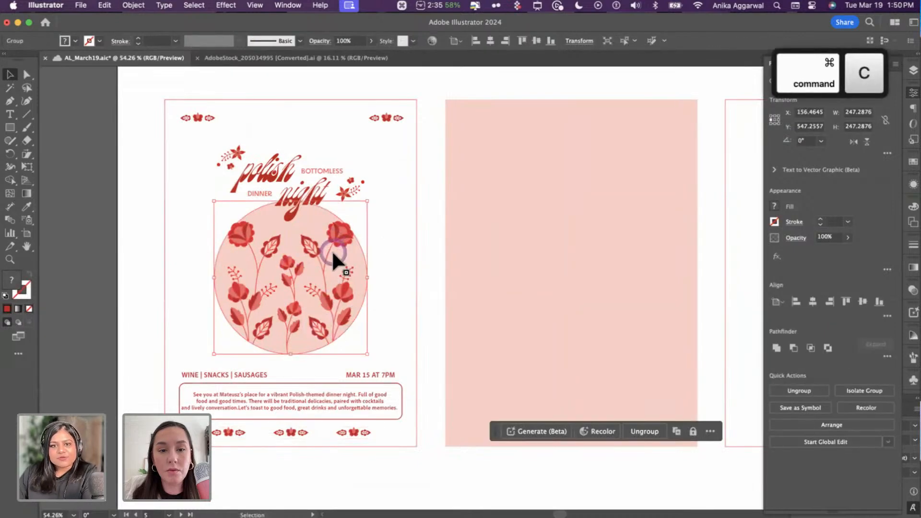
# - Paste a copy of the floral circle onto empty canvas left of the artboards
pyautogui.scroll(-5, 331, 250)
pyautogui.scroll(-5, 331, 255)
pyautogui.scroll(3, 330, 254)
pyautogui.click(331, 255)
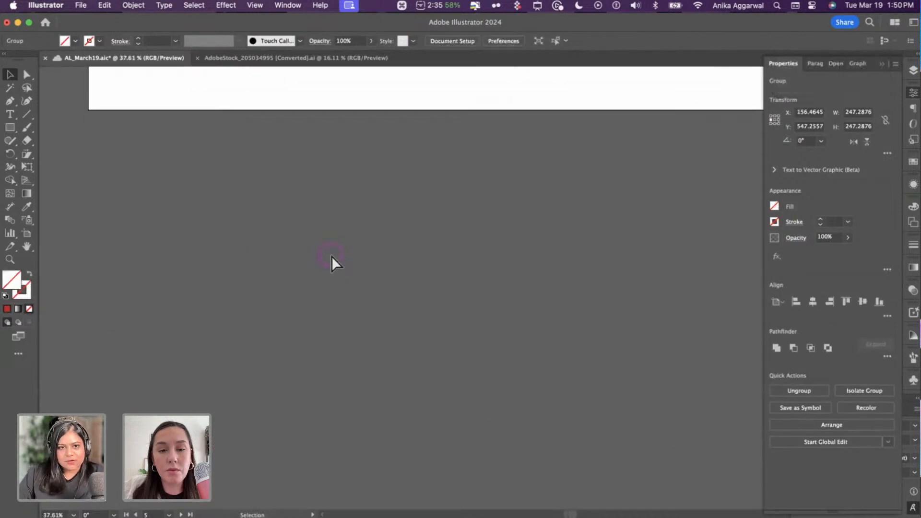
pyautogui.press('super+v')
pyautogui.moveTo(454, 288); pyautogui.dragTo(214, 191)
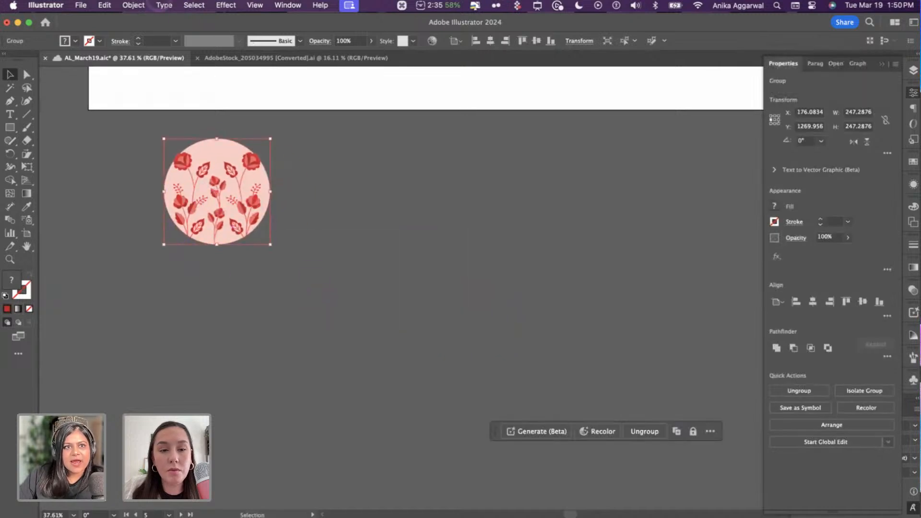
# - Make the circle a 4-instance radial repeat with a 288.4021 radius
pyautogui.click(133, 5)
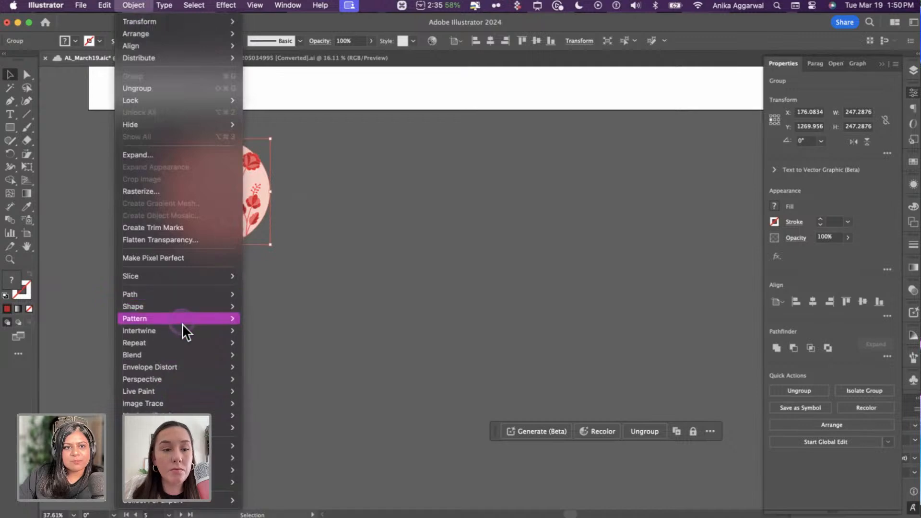
pyautogui.moveTo(185, 343)
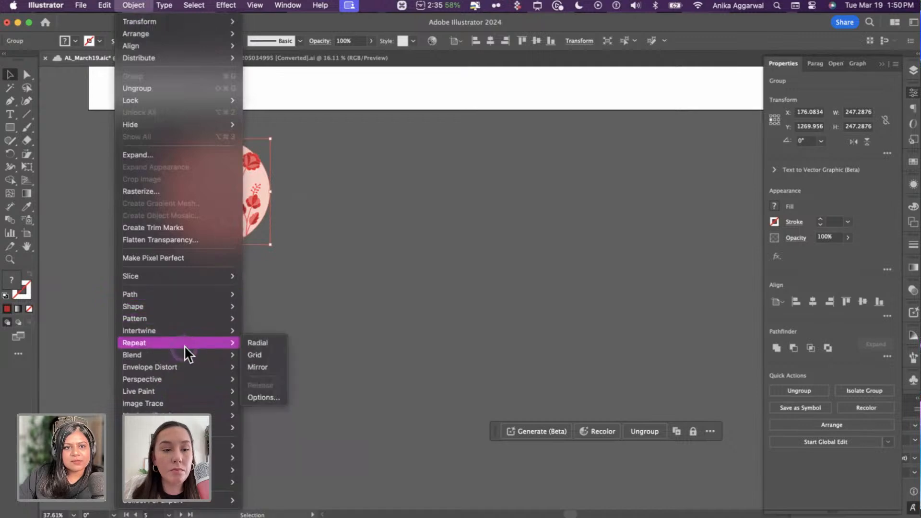
pyautogui.click(275, 346)
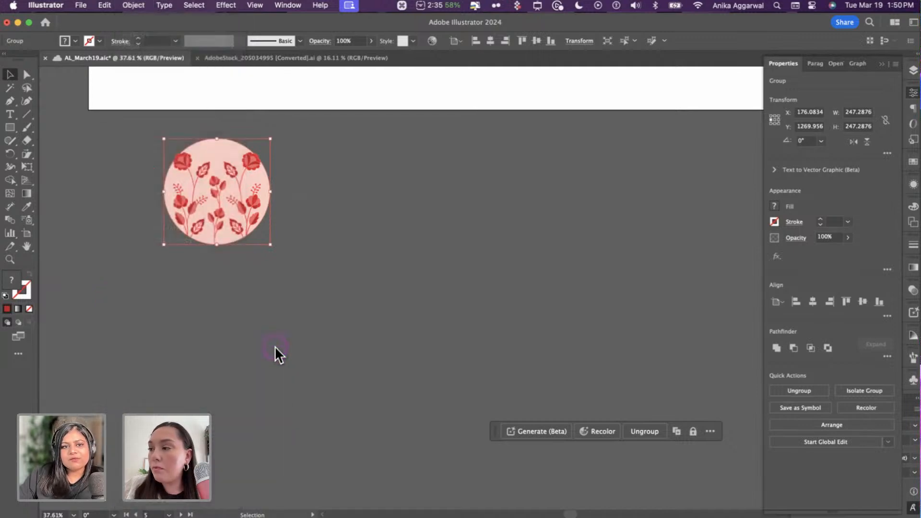
pyautogui.moveTo(349, 237); pyautogui.dragTo(349, 261)
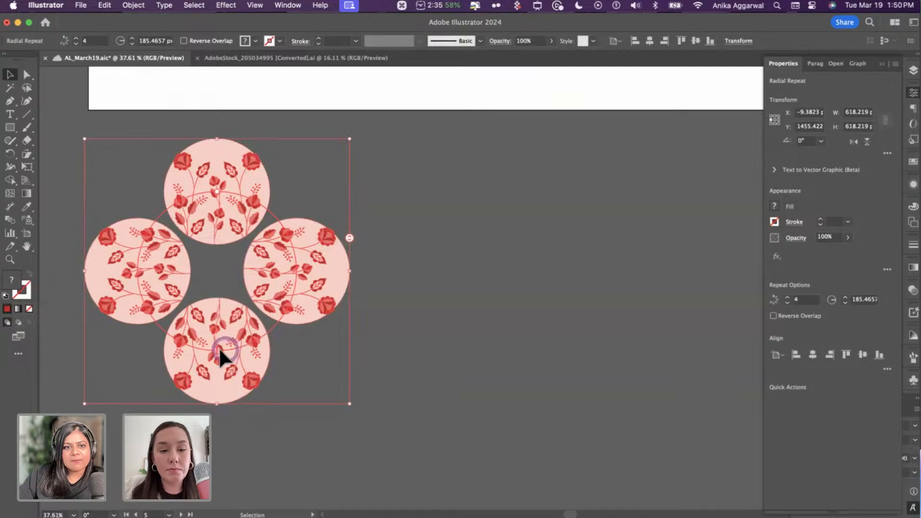
pyautogui.moveTo(222, 354); pyautogui.dragTo(261, 329)
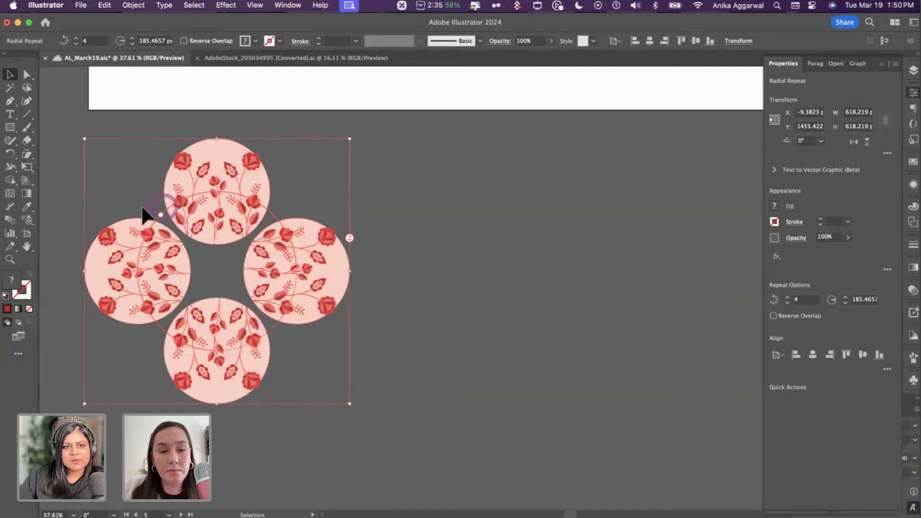
pyautogui.moveTo(142, 208); pyautogui.dragTo(164, 198)
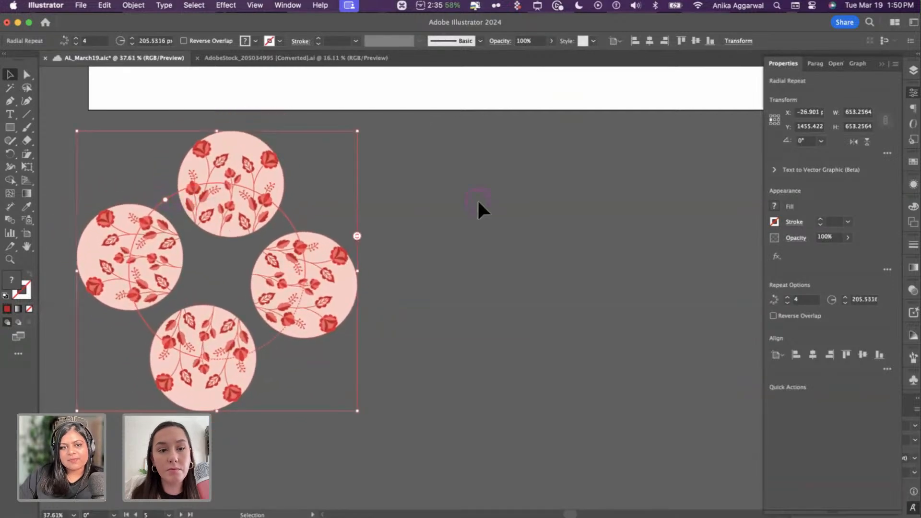
pyautogui.click(463, 219)
# - Paste a second floral circle inside the radial repeat, offset up and right
pyautogui.click(234, 173)
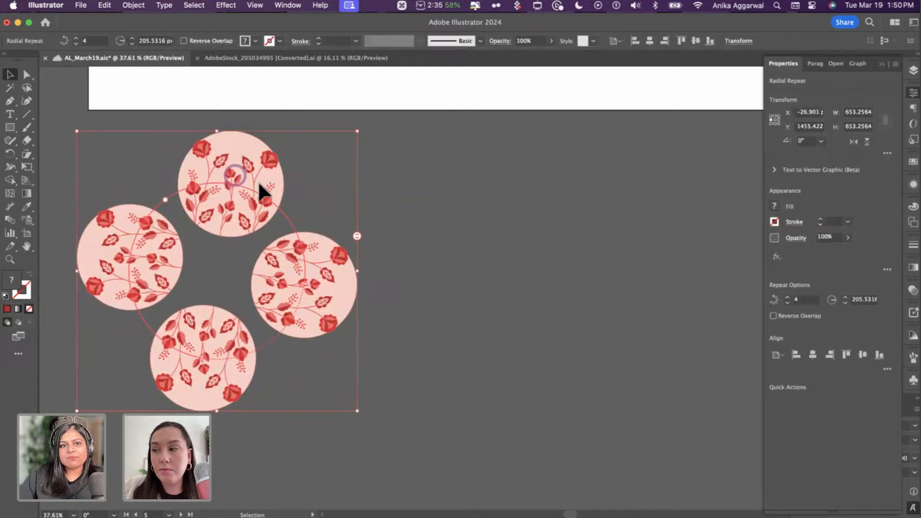
pyautogui.doubleClick(258, 180)
pyautogui.click(562, 221)
pyautogui.press('cmd+v')
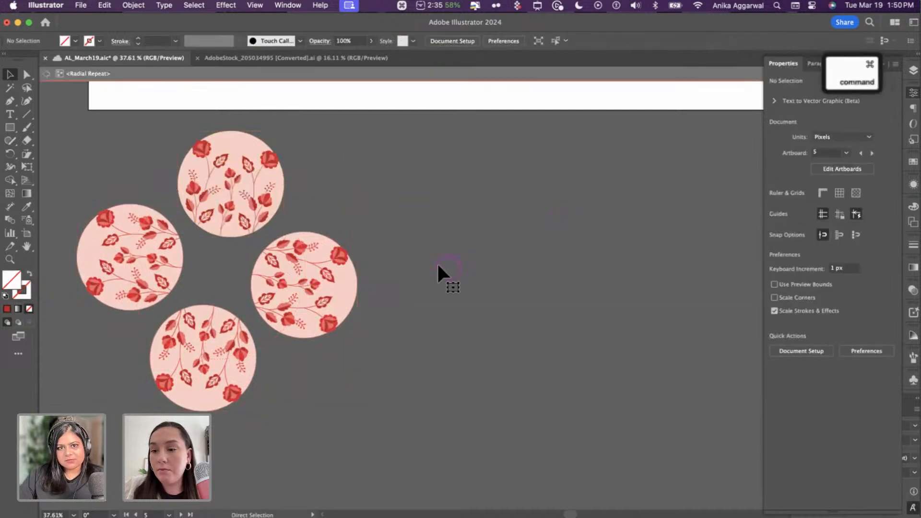
pyautogui.moveTo(448, 299); pyautogui.dragTo(374, 166)
pyautogui.click(398, 290)
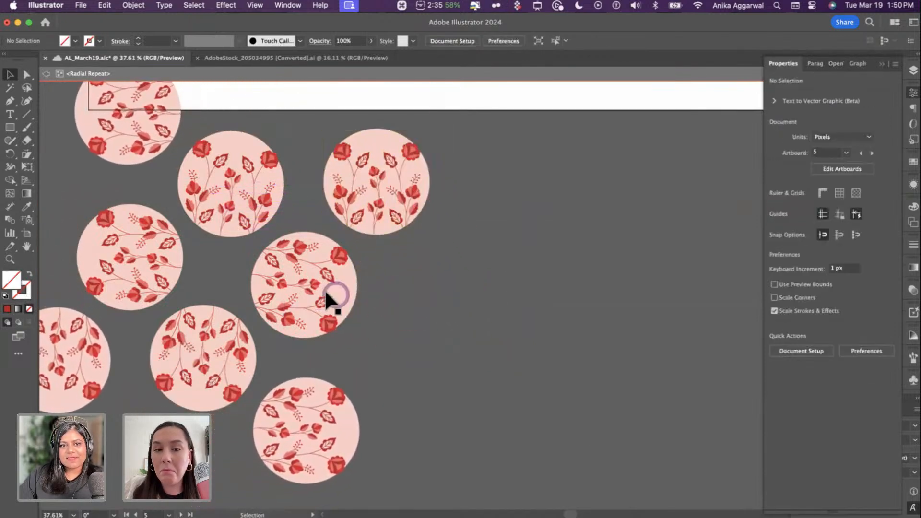
pyautogui.press('Escape')
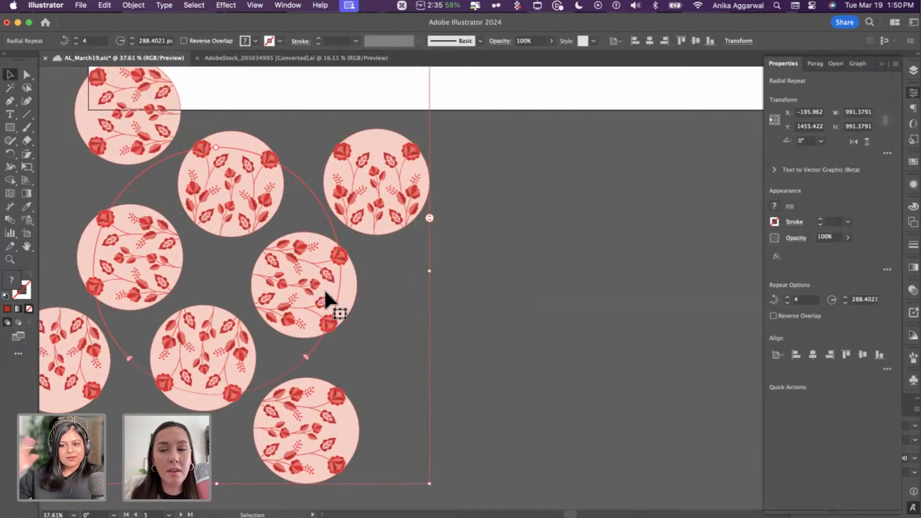
pyautogui.scroll(-3, 324, 289)
# - Move the circle cluster down and tile it with Object > Repeat > Grid
pyautogui.moveTo(318, 291); pyautogui.dragTo(328, 331)
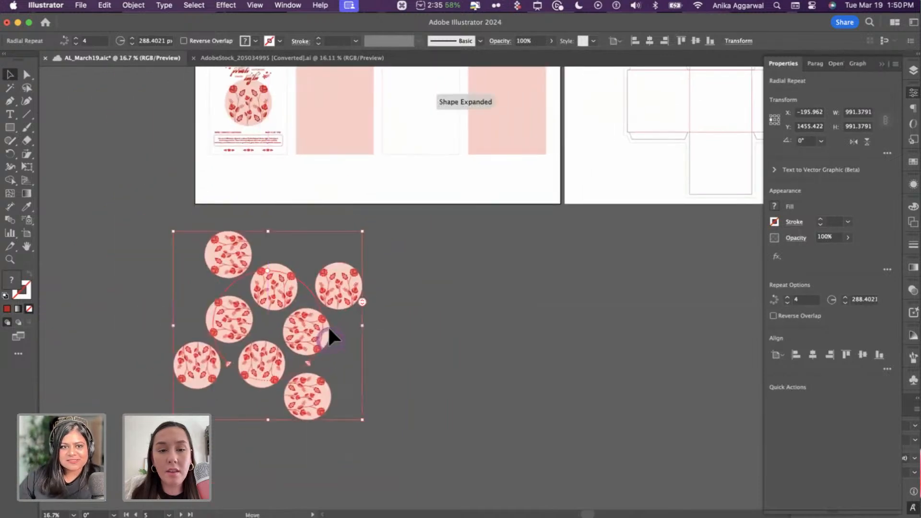
pyautogui.click(134, 5)
pyautogui.moveTo(198, 315)
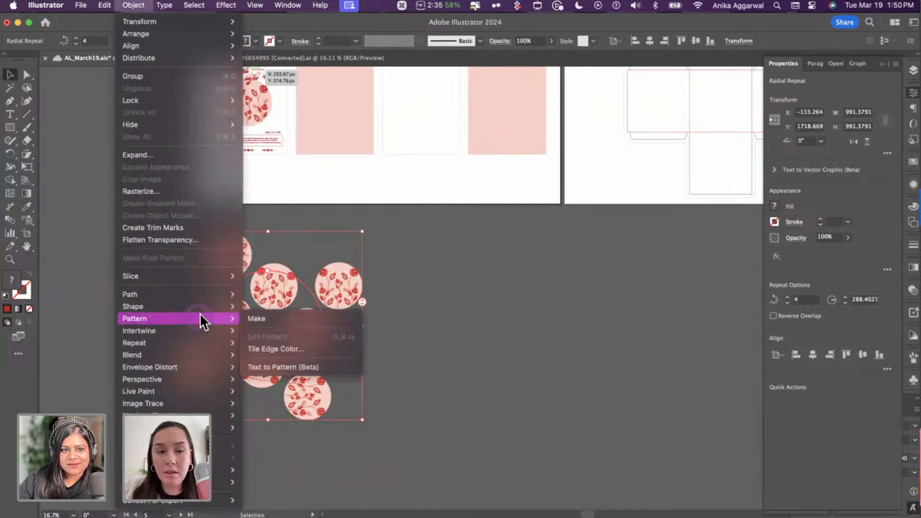
pyautogui.moveTo(226, 343)
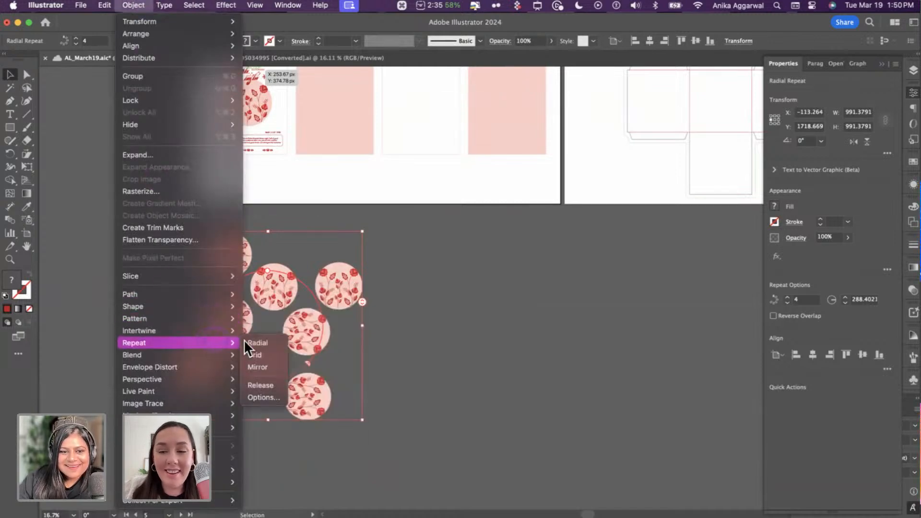
pyautogui.click(268, 355)
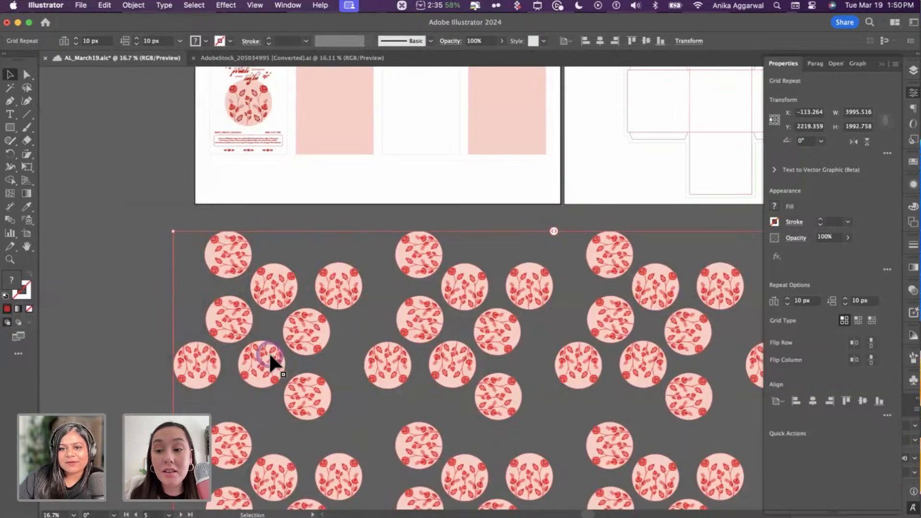
# - Delete the grid repeat pattern from the canvas
pyautogui.click(147, 300)
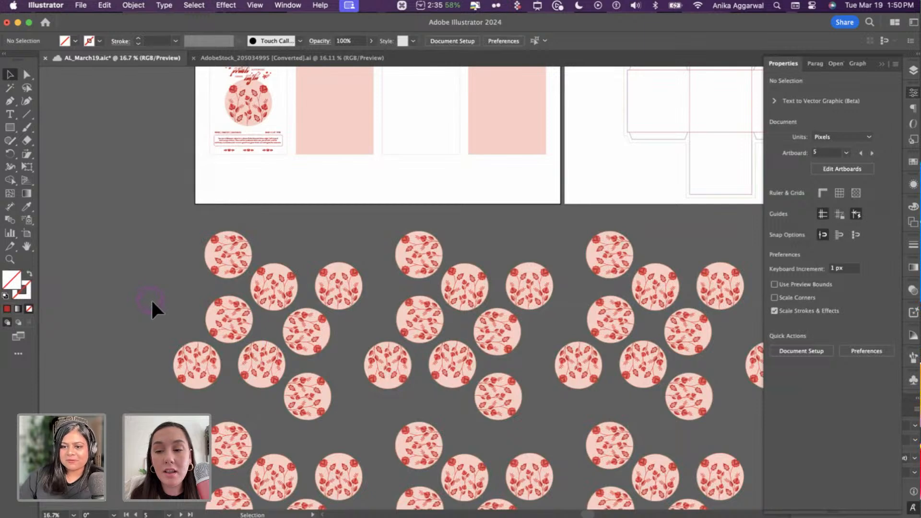
pyautogui.click(261, 288)
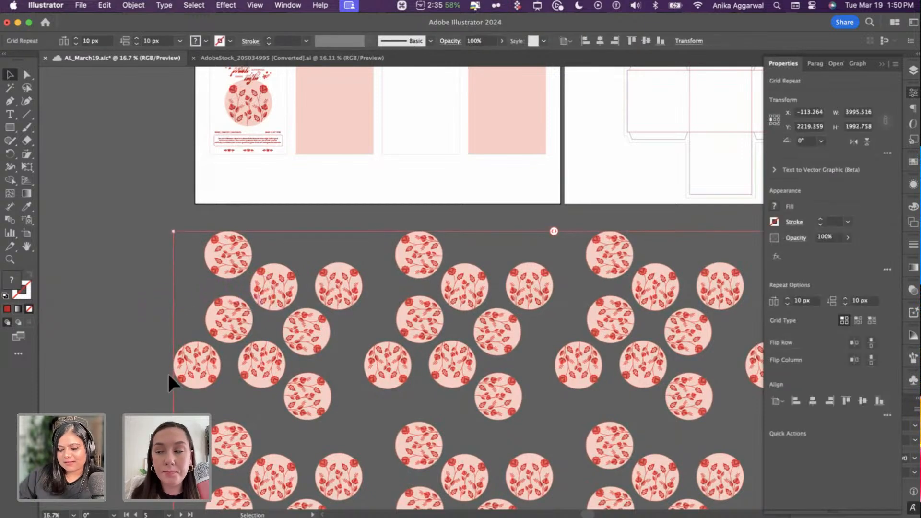
pyautogui.press('BackSpace')
pyautogui.scroll(6, 263, 264)
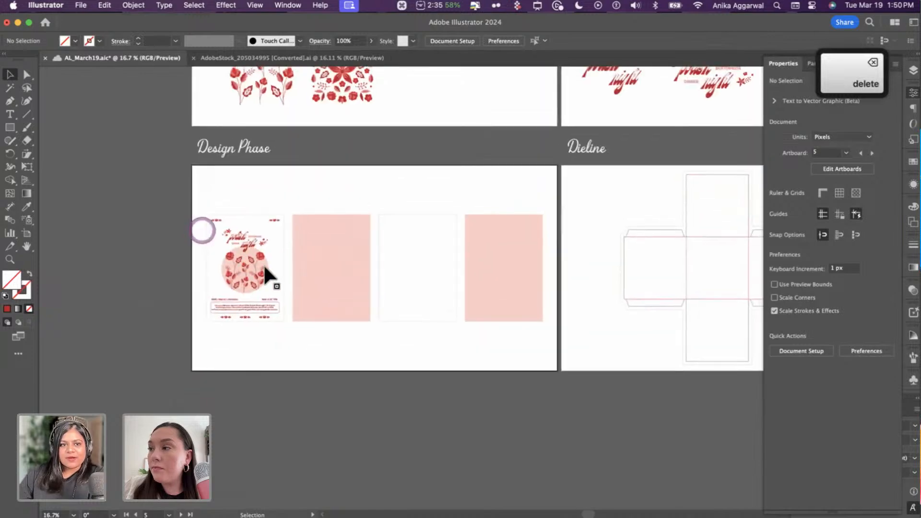
pyautogui.scroll(1, 261, 268)
pyautogui.hscroll(-1, 261, 268)
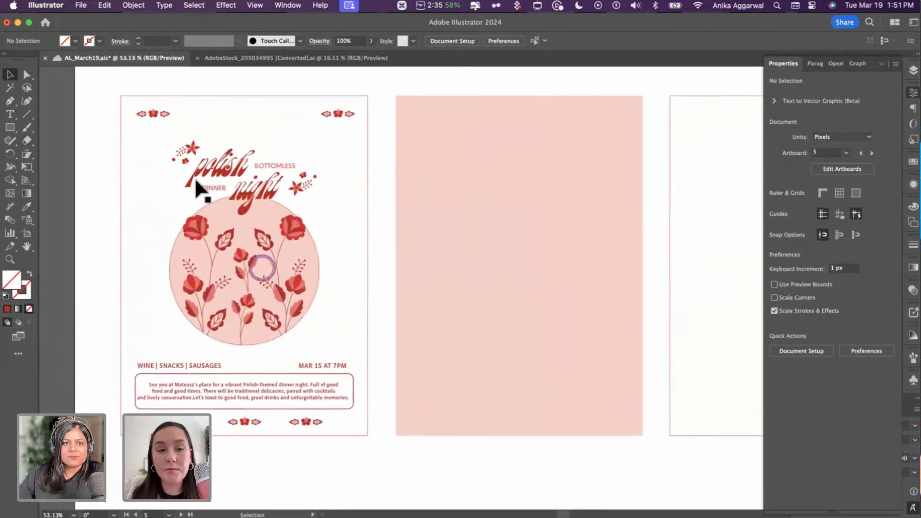
pyautogui.moveTo(106, 94); pyautogui.dragTo(349, 435)
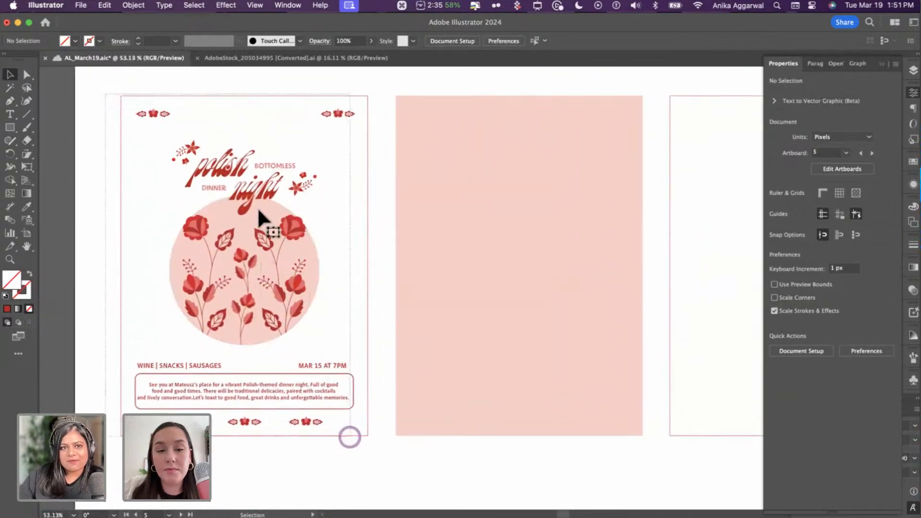
pyautogui.keyDown('shift'); pyautogui.click(256, 96); pyautogui.keyUp('shift')
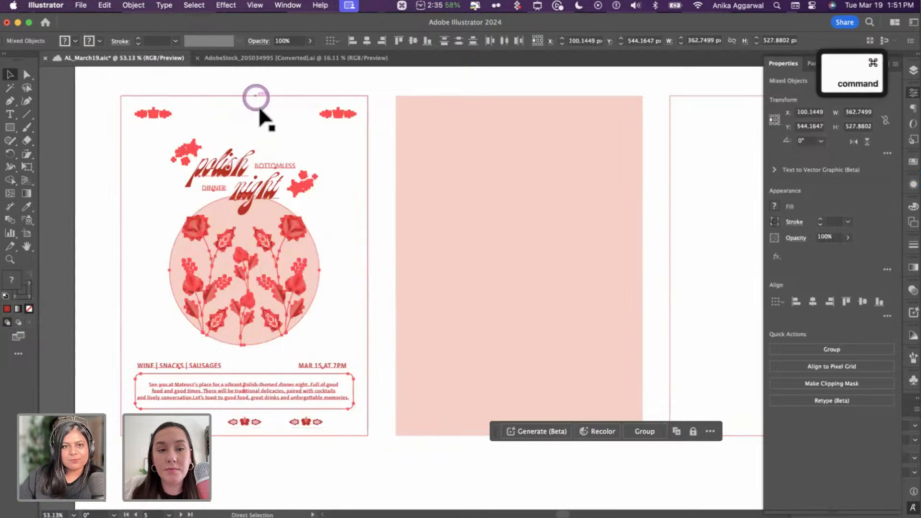
pyautogui.press('super+g')
pyautogui.keyDown('shift'); pyautogui.click(265, 95); pyautogui.keyUp('shift')
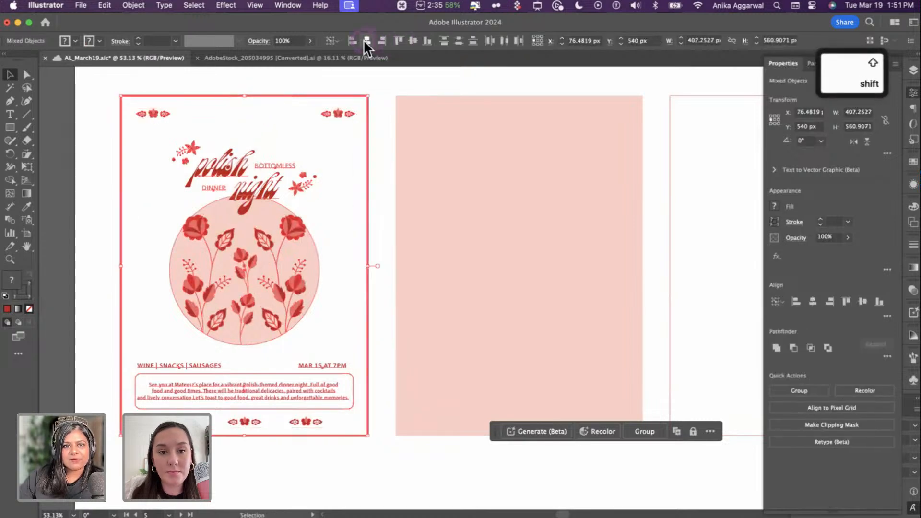
pyautogui.click(367, 41)
pyautogui.click(413, 40)
pyautogui.click(379, 79)
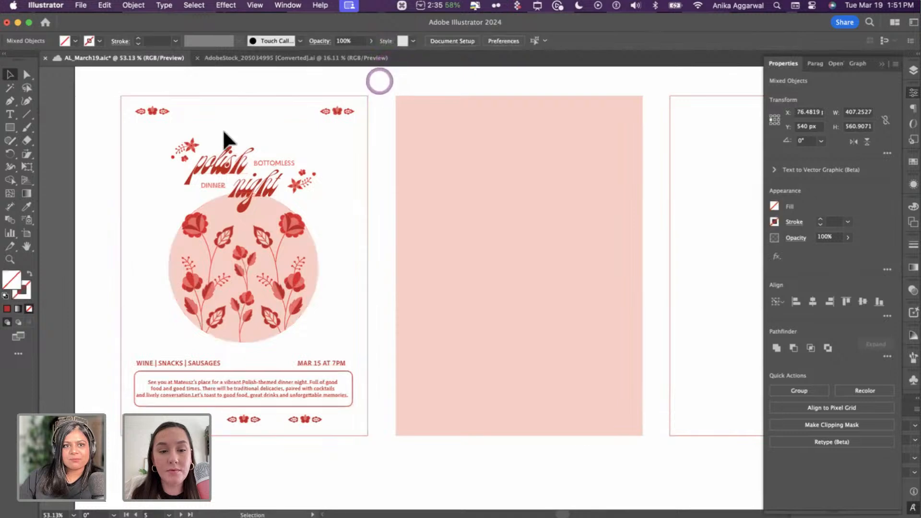
pyautogui.click(220, 144)
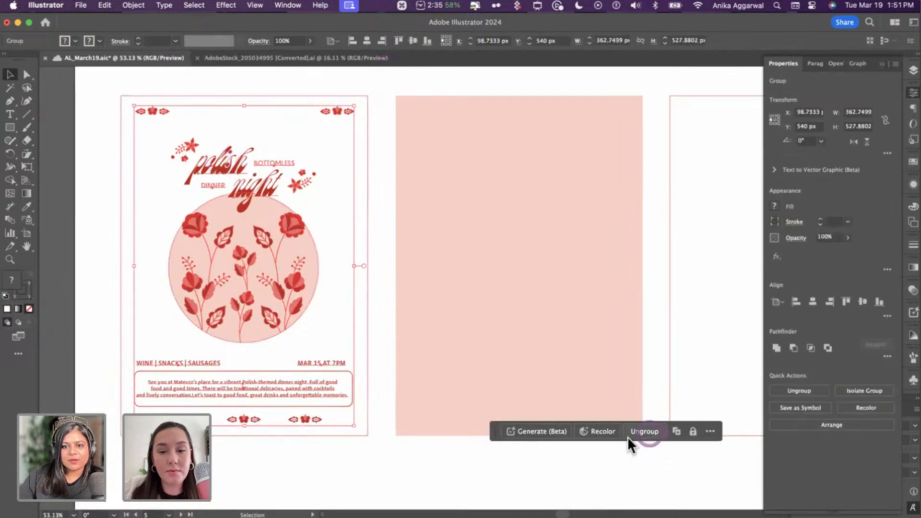
pyautogui.click(628, 434)
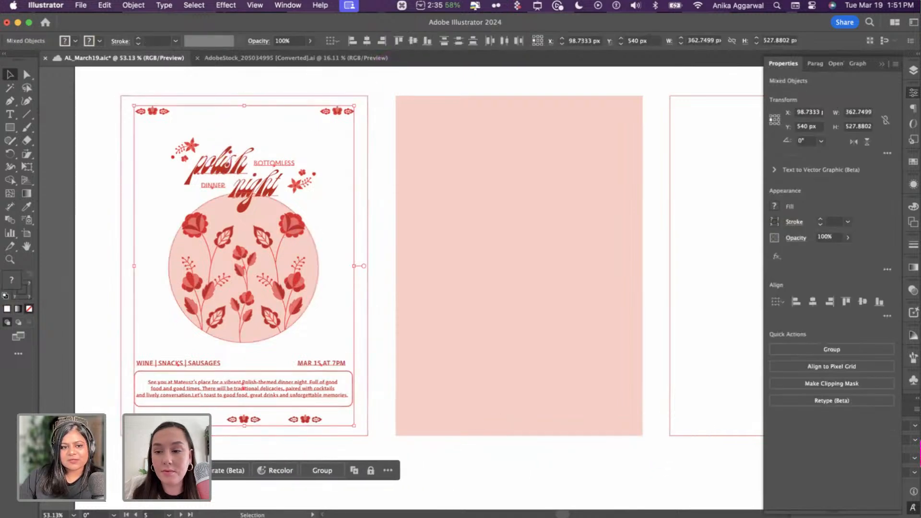
pyautogui.moveTo(153, 465); pyautogui.dragTo(120, 460)
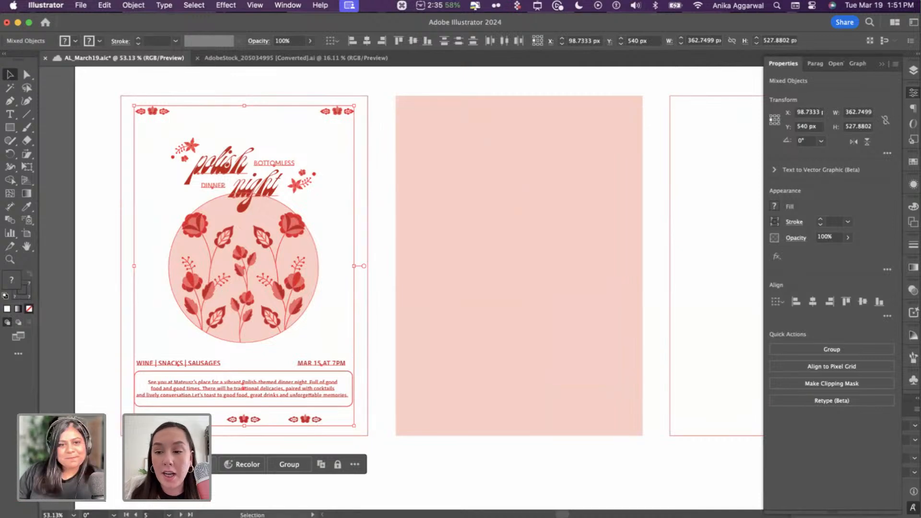
pyautogui.click(417, 466)
pyautogui.click(261, 384)
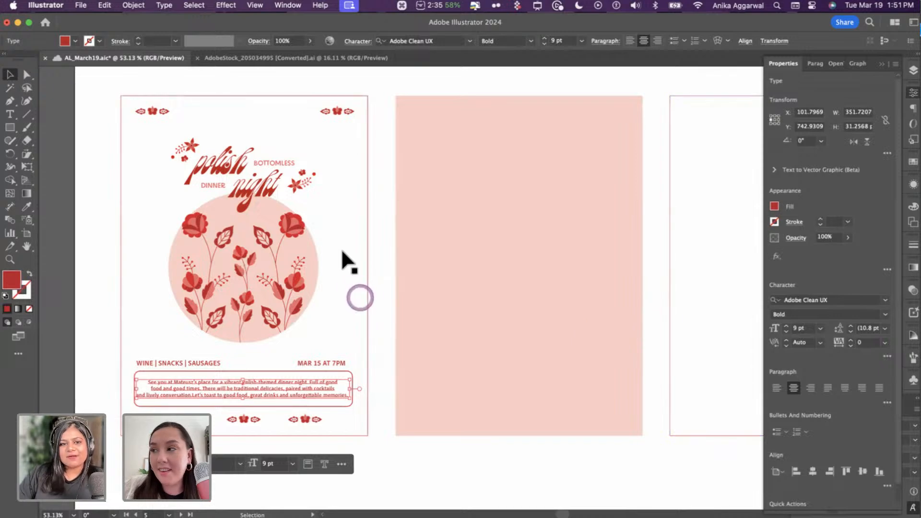
# - Copy 'night' from the title onto the pink artboard, retype it as 'are', level at 0°
pyautogui.doubleClick(262, 190)
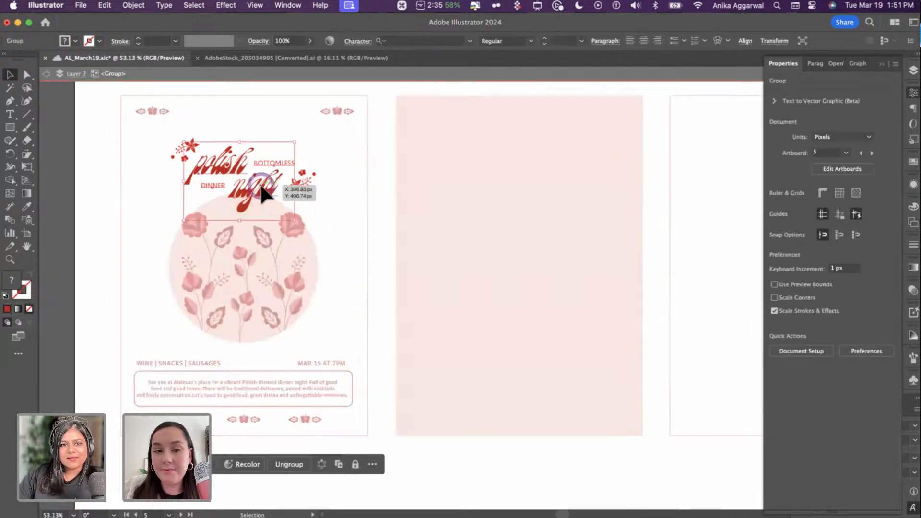
pyautogui.click(261, 186)
pyautogui.press('super+c')
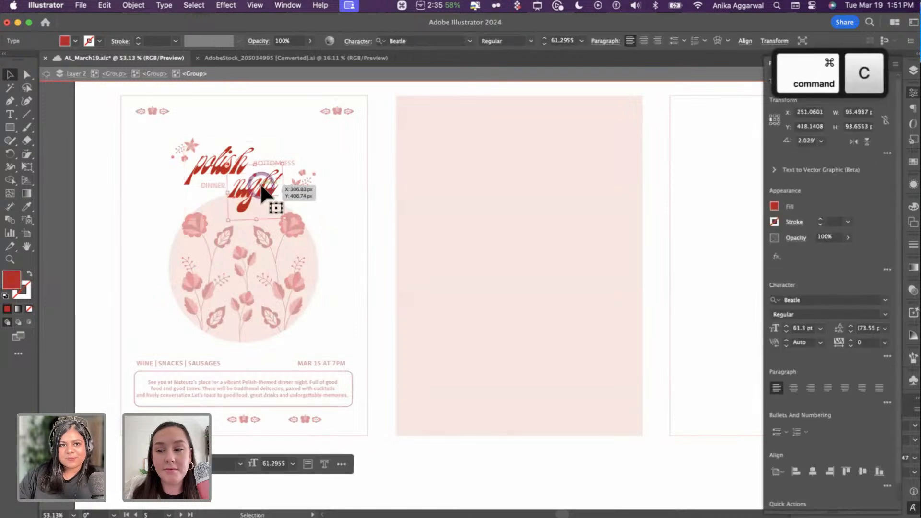
pyautogui.press('Escape')
pyautogui.press('super+v')
pyautogui.moveTo(457, 283); pyautogui.dragTo(502, 199)
pyautogui.doubleClick(502, 198)
pyautogui.write('ale')
pyautogui.press('Escape')
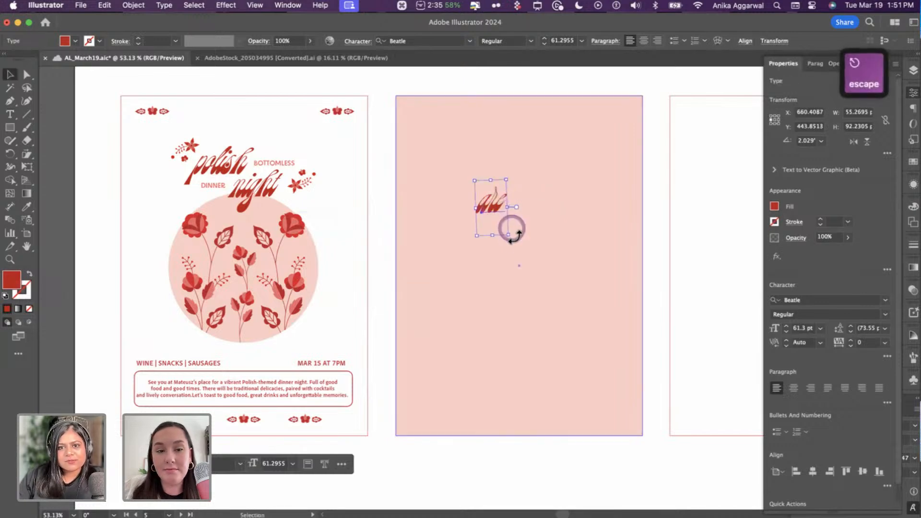
pyautogui.moveTo(513, 237); pyautogui.dragTo(496, 225)
# - Duplicate the word to create 'you' and 'in' in the same script
pyautogui.press('alt')
pyautogui.doubleClick(531, 223)
pyautogui.write('you')
pyautogui.press('Escape')
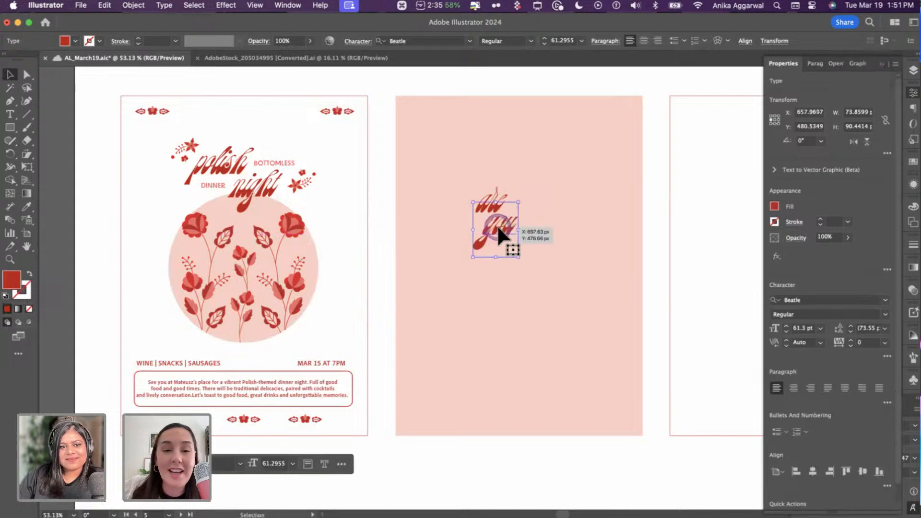
pyautogui.scroll(3, 501, 226)
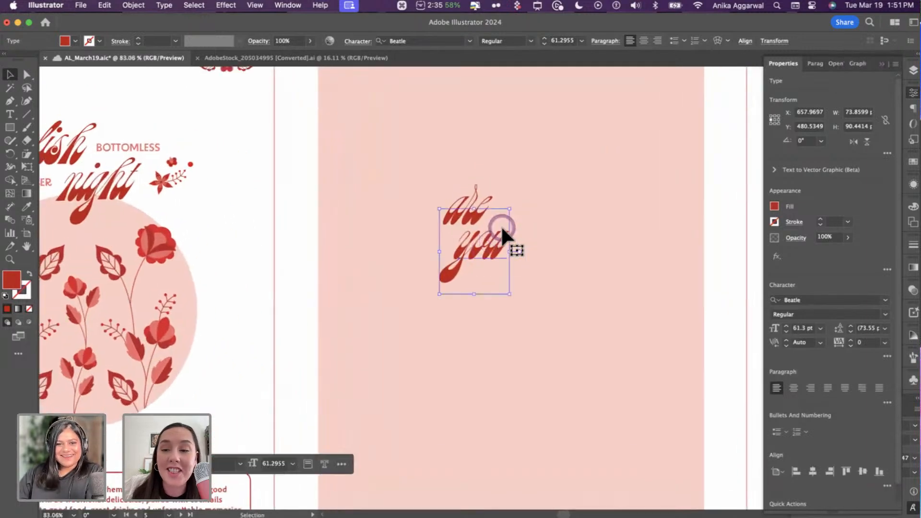
pyautogui.moveTo(488, 248); pyautogui.dragTo(527, 278)
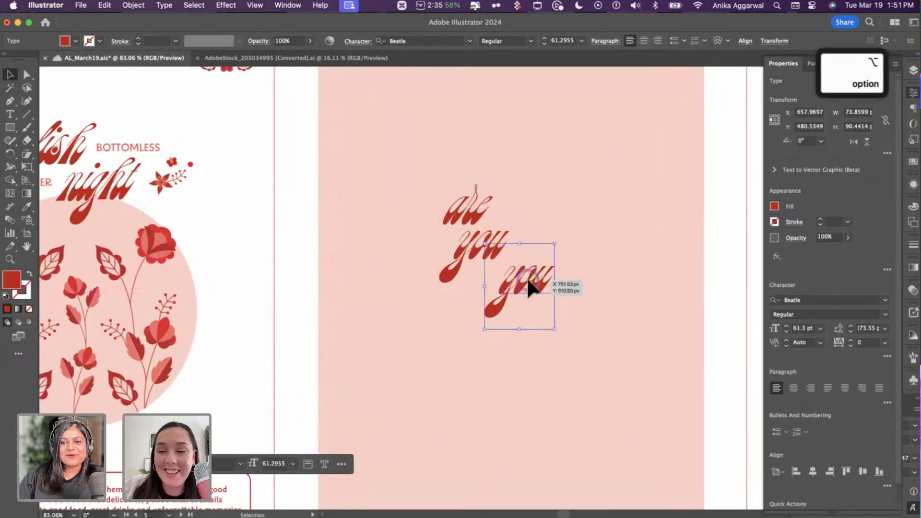
pyautogui.doubleClick(528, 277)
pyautogui.press('super+a')
pyautogui.write('i')
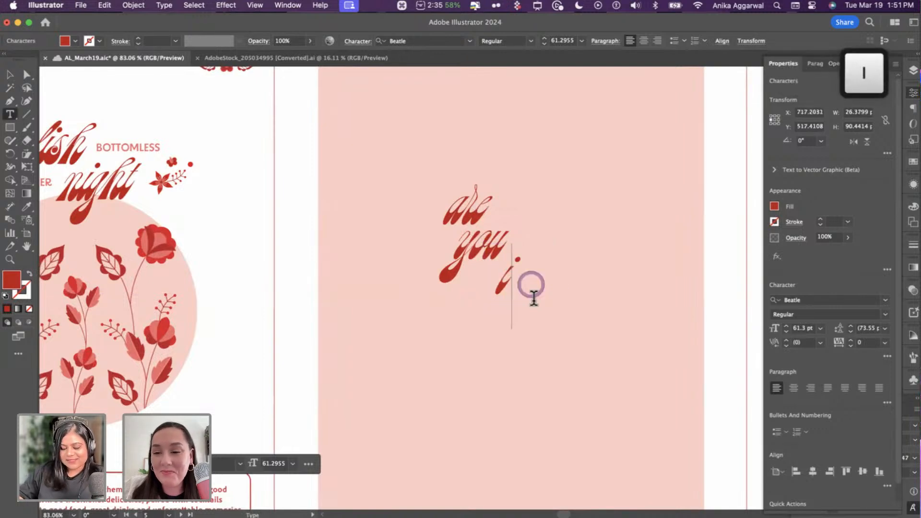
pyautogui.write('n')
pyautogui.press('Escape')
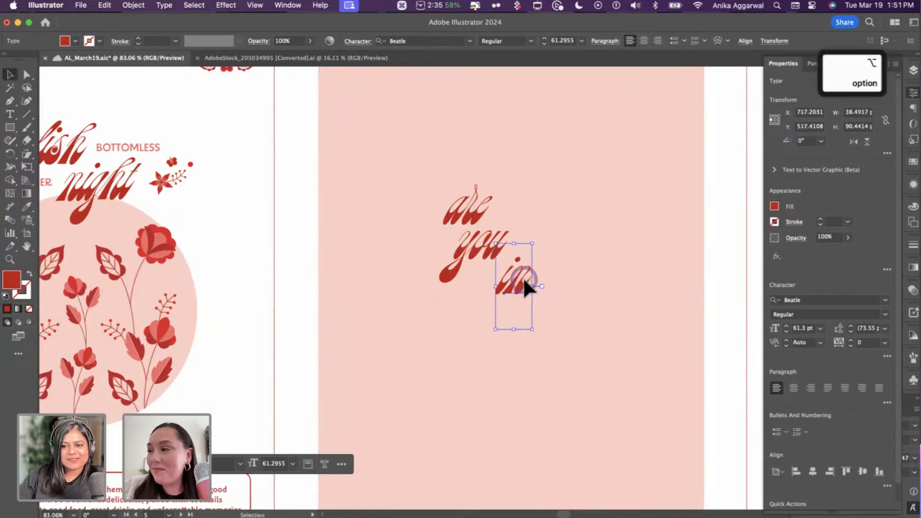
# - Add an enlarged '?' and stagger the four words into a heading
pyautogui.moveTo(523, 278); pyautogui.dragTo(565, 232)
pyautogui.doubleClick(565, 232)
pyautogui.write('?')
pyautogui.press('Escape')
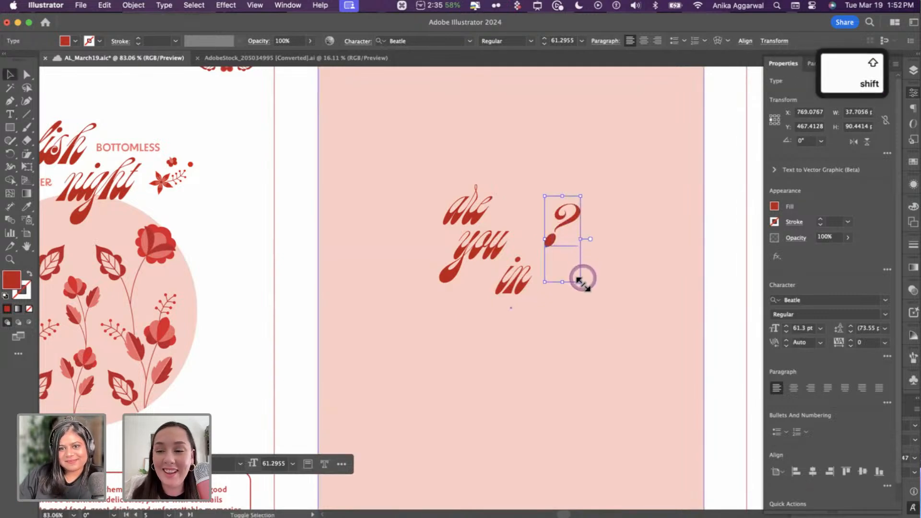
pyautogui.moveTo(581, 282); pyautogui.dragTo(611, 341)
pyautogui.moveTo(576, 247); pyautogui.dragTo(586, 232)
pyautogui.moveTo(502, 240); pyautogui.dragTo(526, 223)
pyautogui.moveTo(515, 288); pyautogui.dragTo(529, 276)
pyautogui.moveTo(580, 226); pyautogui.dragTo(575, 206)
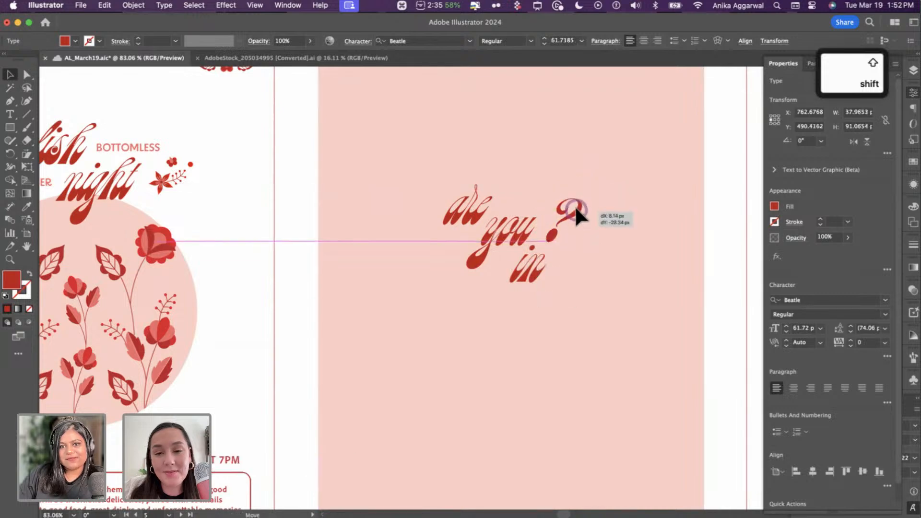
# - Group 'are', 'you', 'in' and '?' into one unit
pyautogui.keyDown('shift'); pyautogui.click(511, 226); pyautogui.keyUp('shift')
pyautogui.keyDown('shift'); pyautogui.click(531, 269); pyautogui.keyUp('shift')
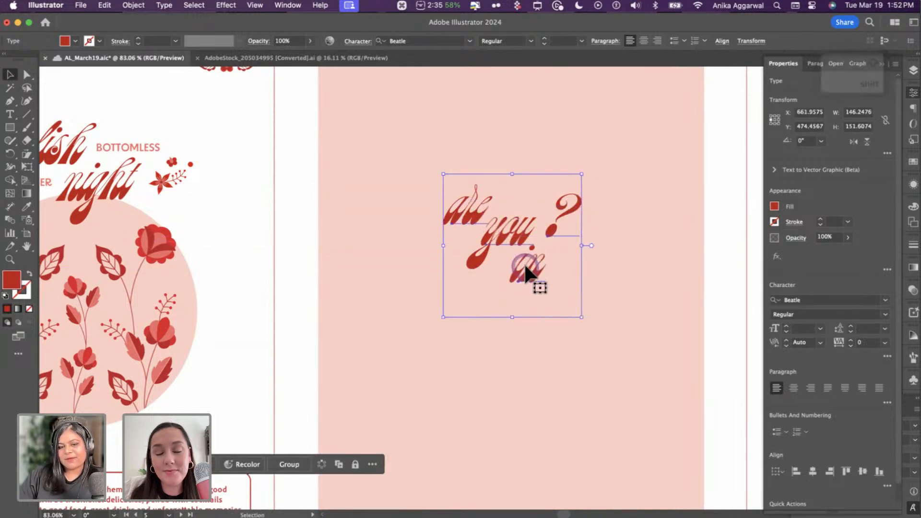
pyautogui.press('cmd+g')
pyautogui.scroll(-3, 511, 287)
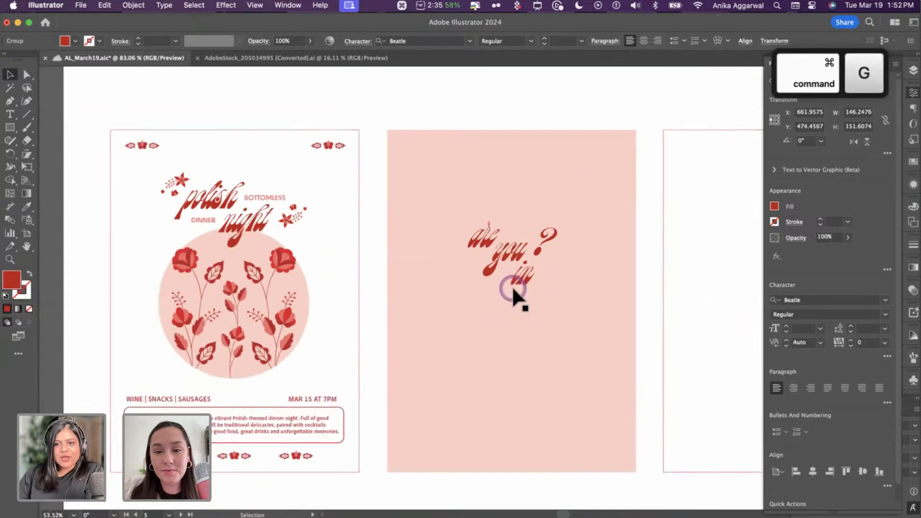
# - Draw an oval over the heading and fill it with a sampled coral colour
pyautogui.press('l')
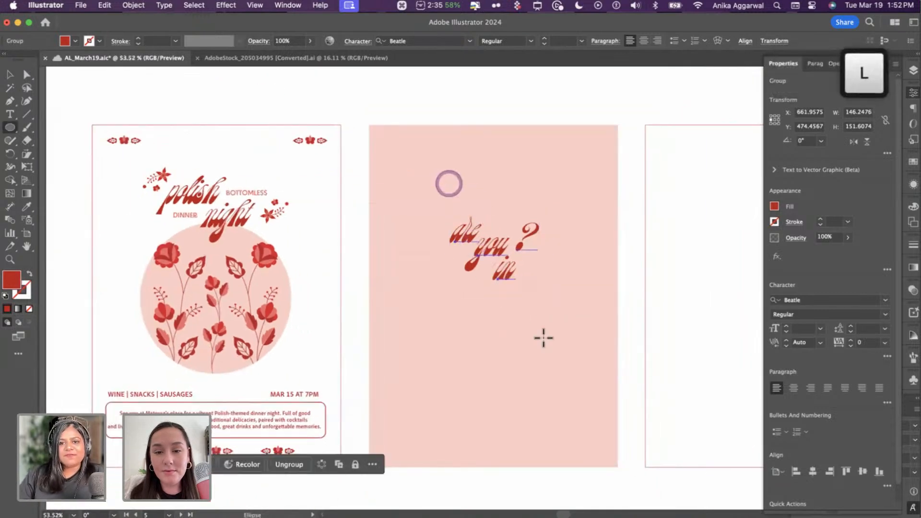
pyautogui.moveTo(448, 181)
pyautogui.mouseDown()
pyautogui.moveTo(549, 343)
pyautogui.moveTo(572, 361)
pyautogui.mouseUp()
pyautogui.scroll(5, 563, 354)
pyautogui.press('i')
pyautogui.scroll(-5, 531, 297)
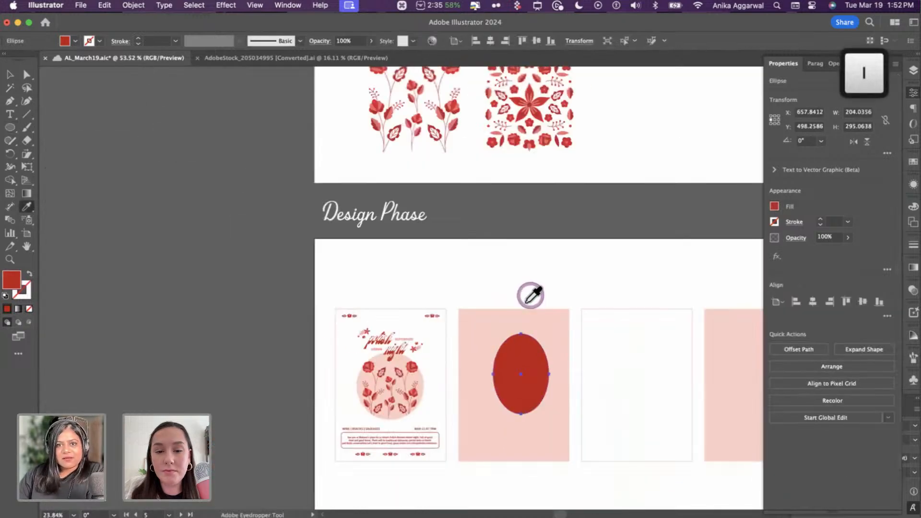
pyautogui.hscroll(3, 527, 298)
pyautogui.scroll(2, 528, 299)
pyautogui.scroll(-3, 629, 171)
pyautogui.scroll(1, 614, 196)
pyautogui.scroll(1, 621, 186)
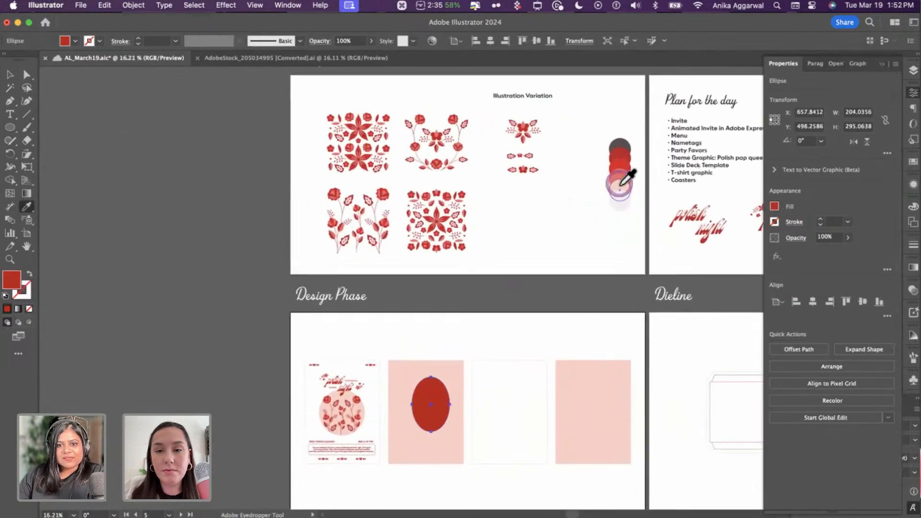
pyautogui.click(621, 188)
pyautogui.click(620, 176)
pyautogui.scroll(-2, 530, 359)
pyautogui.hscroll(-2, 529, 359)
pyautogui.scroll(6, 484, 413)
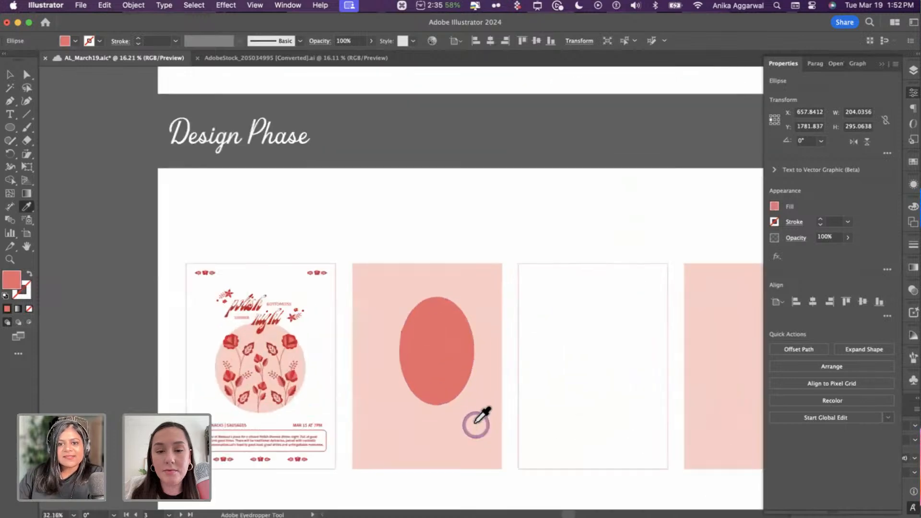
# - Send the oval behind the words and make the words white with no stroke
pyautogui.press('v')
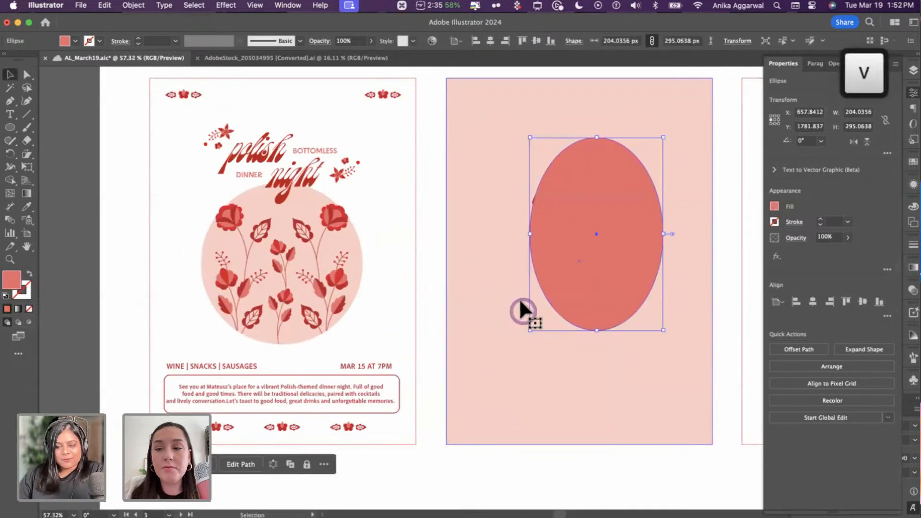
pyautogui.hscroll(3, 520, 302)
pyautogui.press('super+bracketleft')
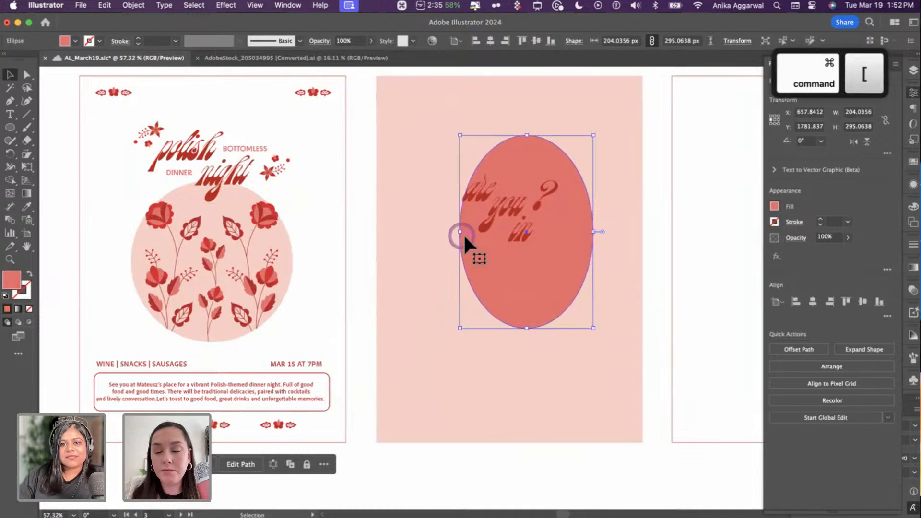
pyautogui.click(496, 212)
pyautogui.press('i')
pyautogui.click(697, 180)
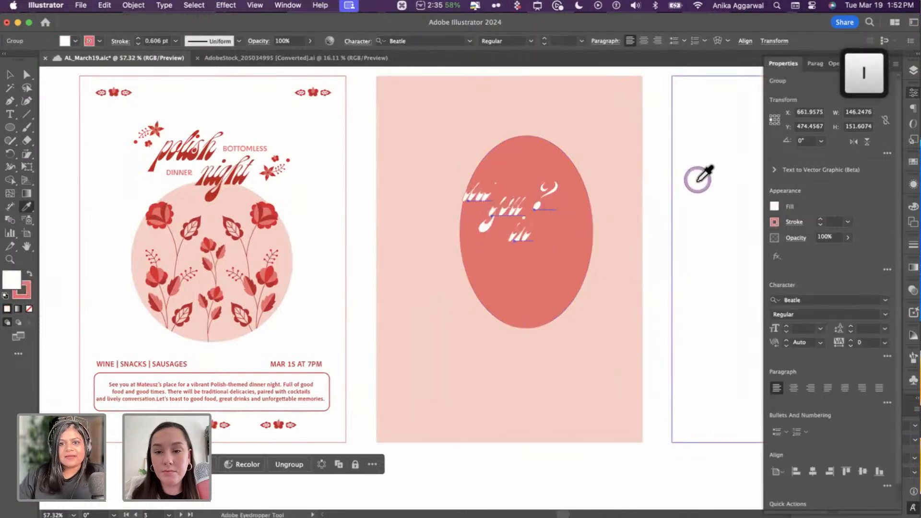
pyautogui.press('v')
pyautogui.press('x')
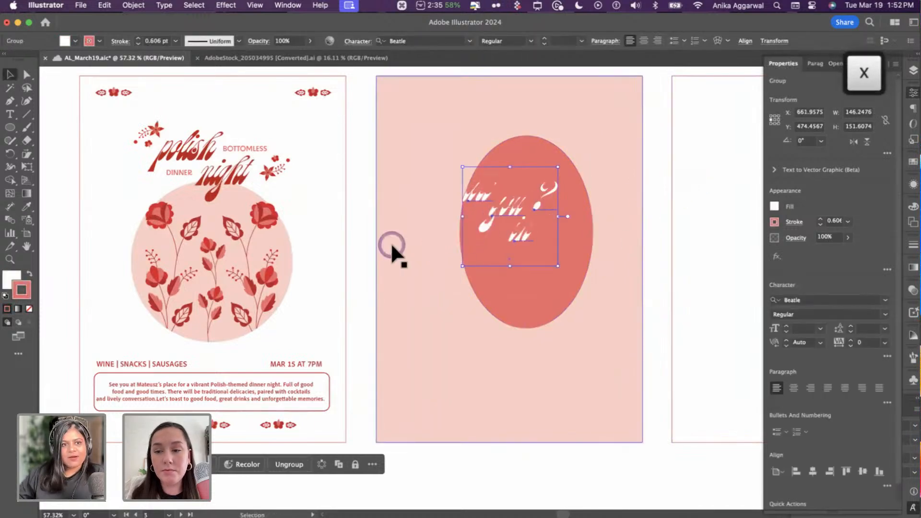
pyautogui.press('/')
pyautogui.press('x')
# - Centre the words on the oval
pyautogui.moveTo(529, 235); pyautogui.dragTo(526, 236)
pyautogui.keyDown('shift'); pyautogui.click(512, 176); pyautogui.keyUp('shift')
pyautogui.click(433, 40)
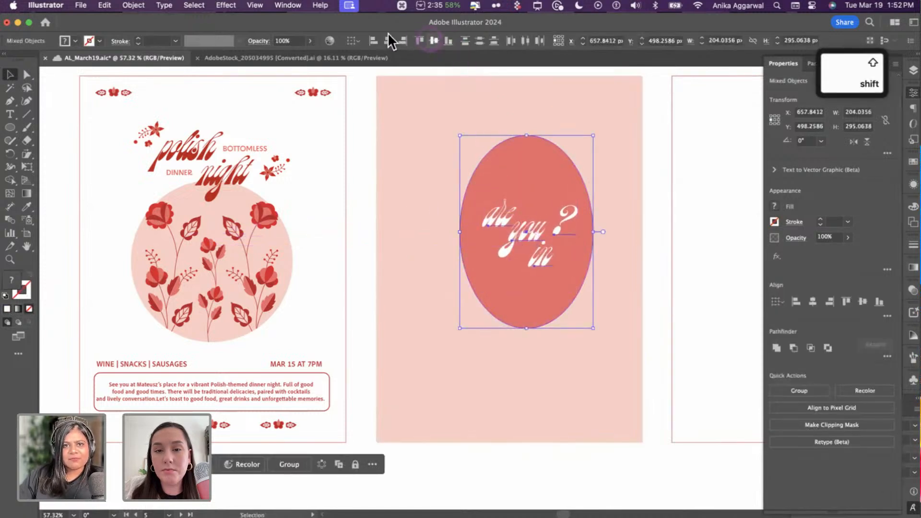
pyautogui.click(434, 42)
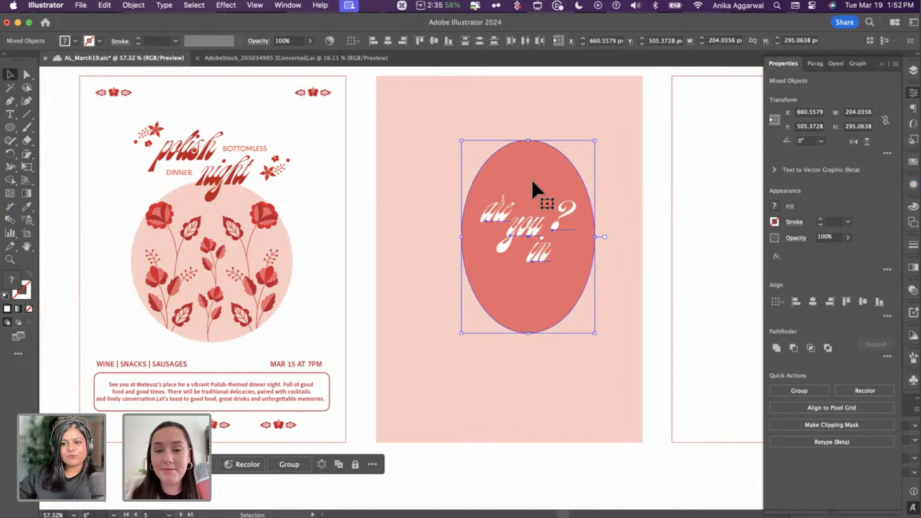
pyautogui.click(686, 199)
# - Fill the oval with the pink of the artboard background
pyautogui.click(663, 218)
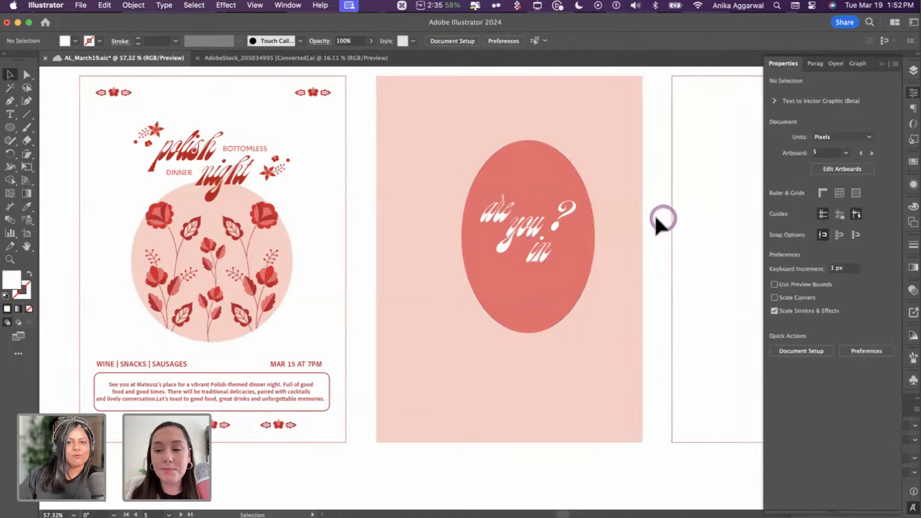
pyautogui.click(590, 121)
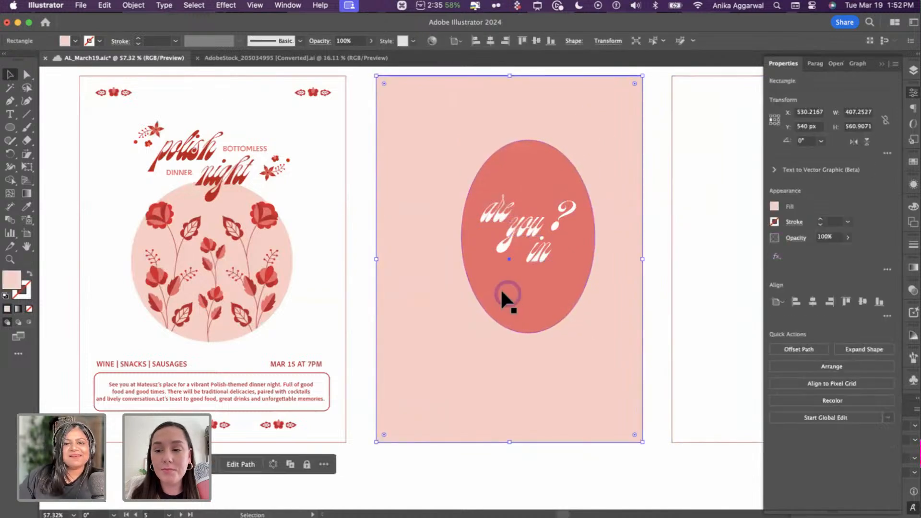
pyautogui.click(539, 189)
pyautogui.click(675, 185)
pyautogui.click(619, 151)
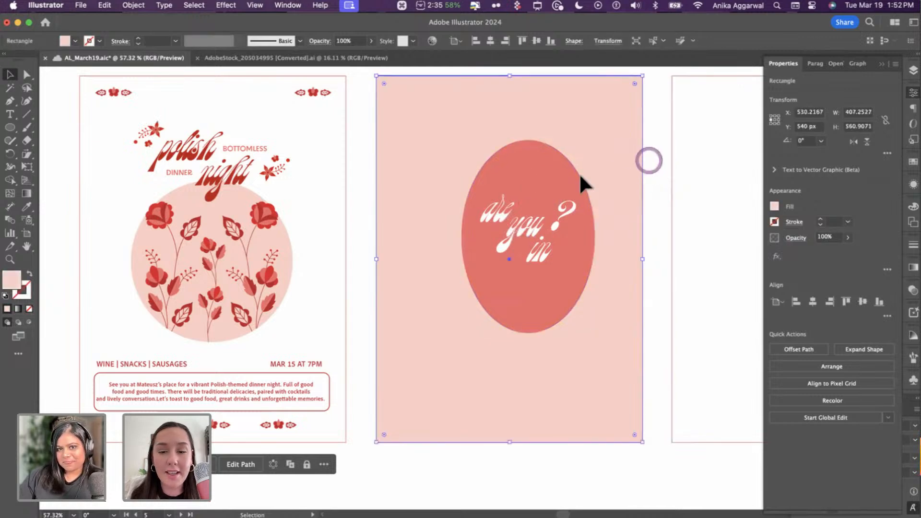
pyautogui.click(542, 178)
pyautogui.press('i')
pyautogui.click(593, 115)
pyautogui.press('v')
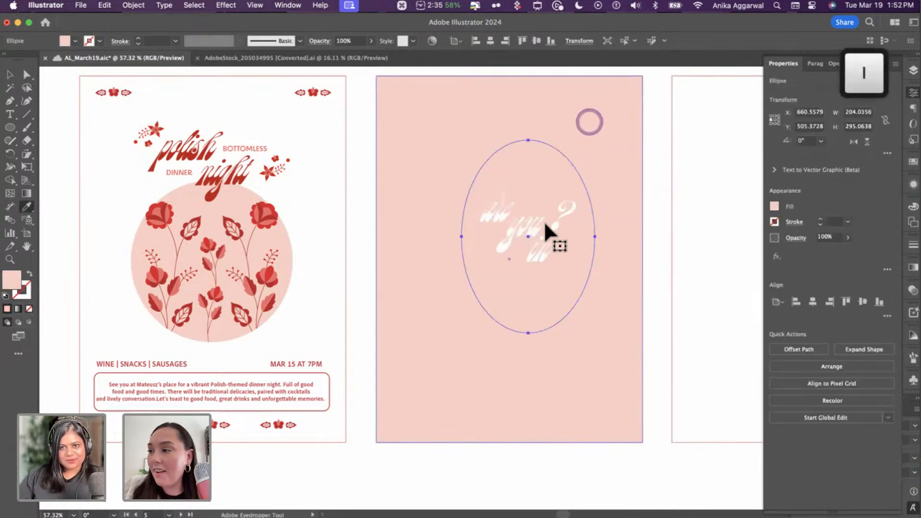
# - Recolour the words with the title's red and match the background to the poster's border
pyautogui.click(539, 231)
pyautogui.press('i')
pyautogui.click(265, 185)
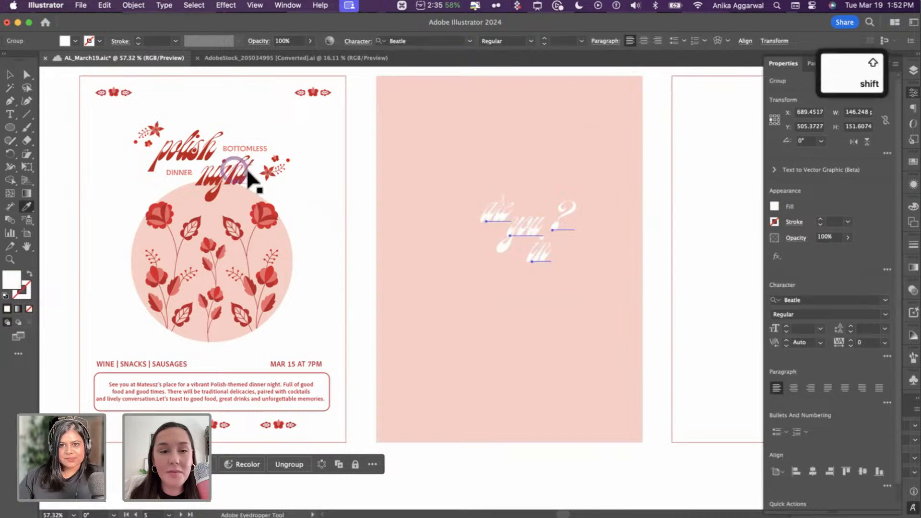
pyautogui.press('v')
pyautogui.click(617, 123)
pyautogui.press('i')
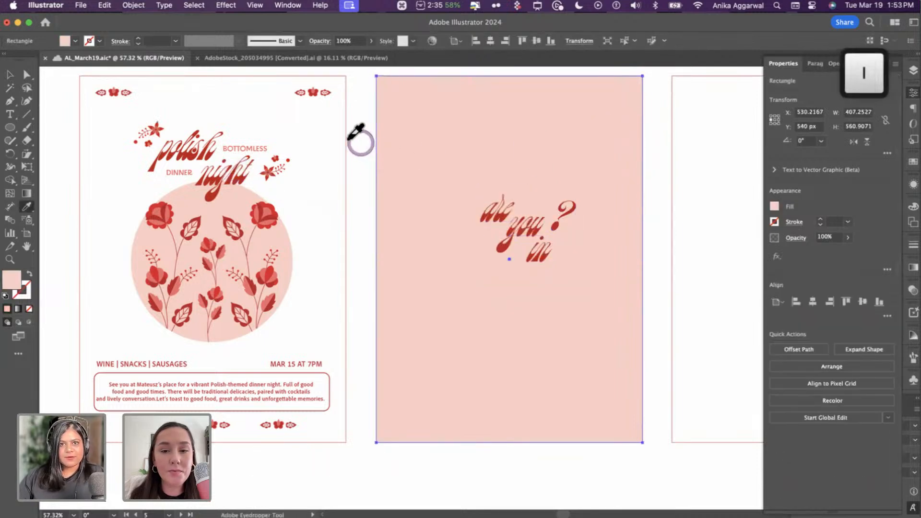
pyautogui.click(347, 138)
pyautogui.press('v')
# - Group the words with the oval and centre them horizontally and vertically on the artboard
pyautogui.click(537, 225)
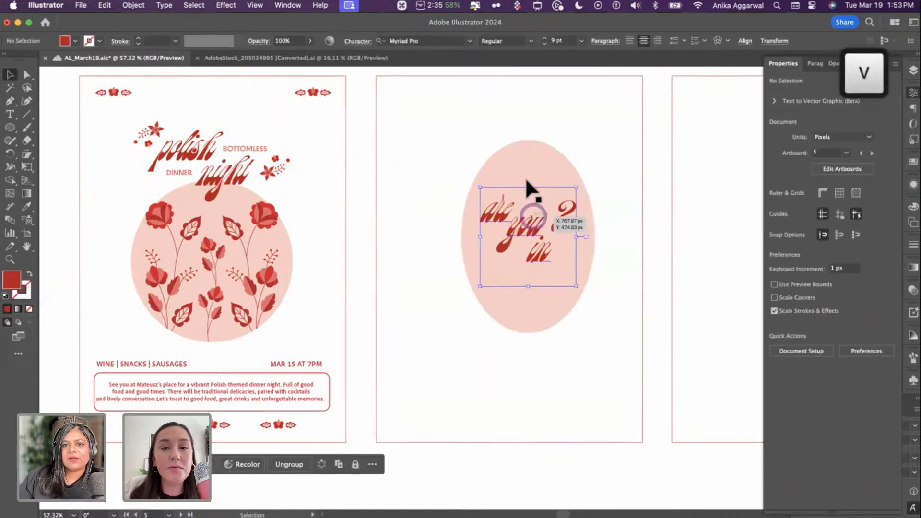
pyautogui.keyDown('shift'); pyautogui.click(527, 177); pyautogui.keyUp('shift')
pyautogui.press('super+g')
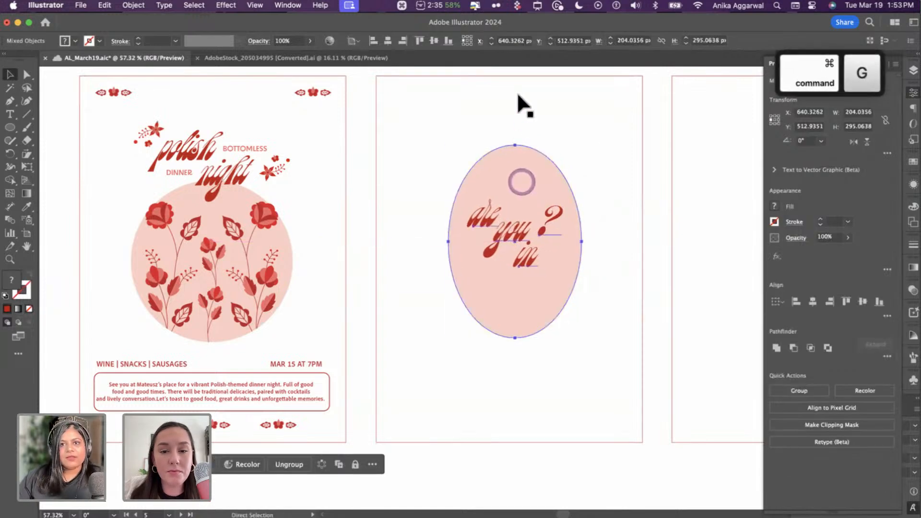
pyautogui.keyDown('shift'); pyautogui.click(520, 82); pyautogui.keyUp('shift')
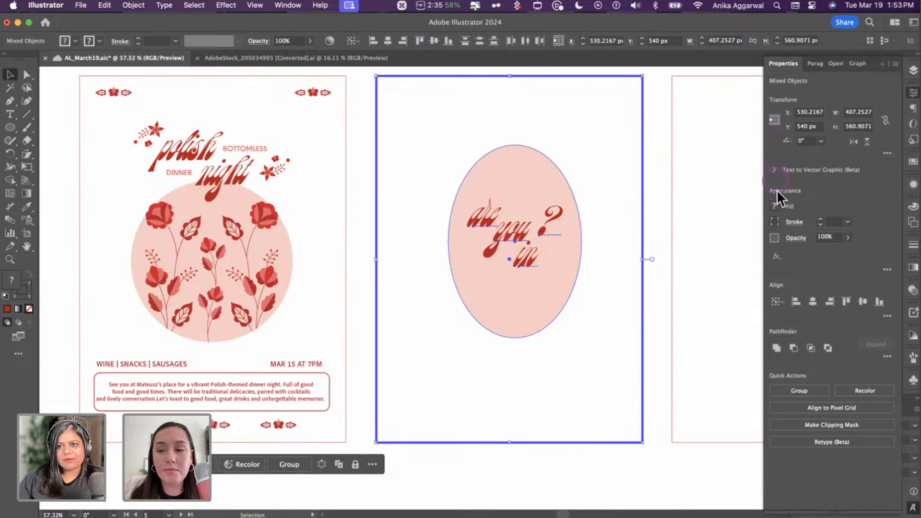
pyautogui.click(403, 42)
pyautogui.click(434, 41)
pyautogui.click(656, 235)
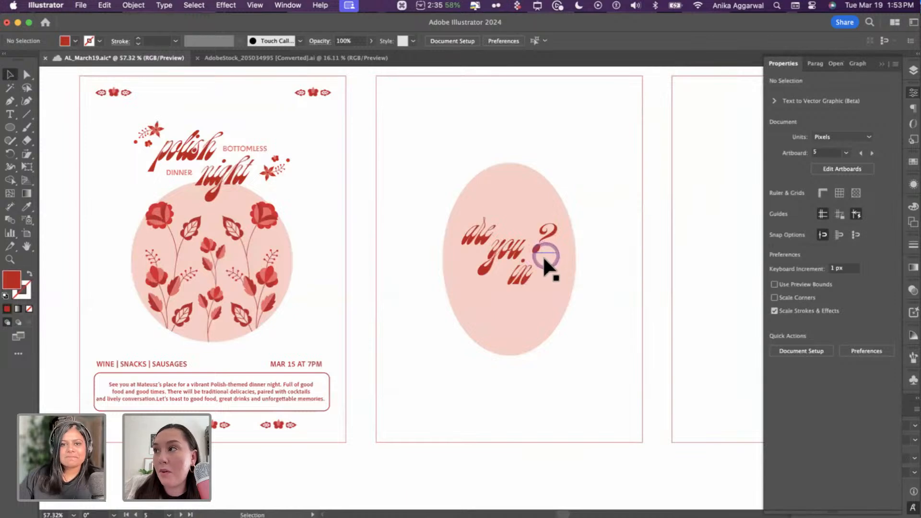
# - From inside its group, copy the pink ellipse and paste the copy in front
pyautogui.scroll(2, 497, 180)
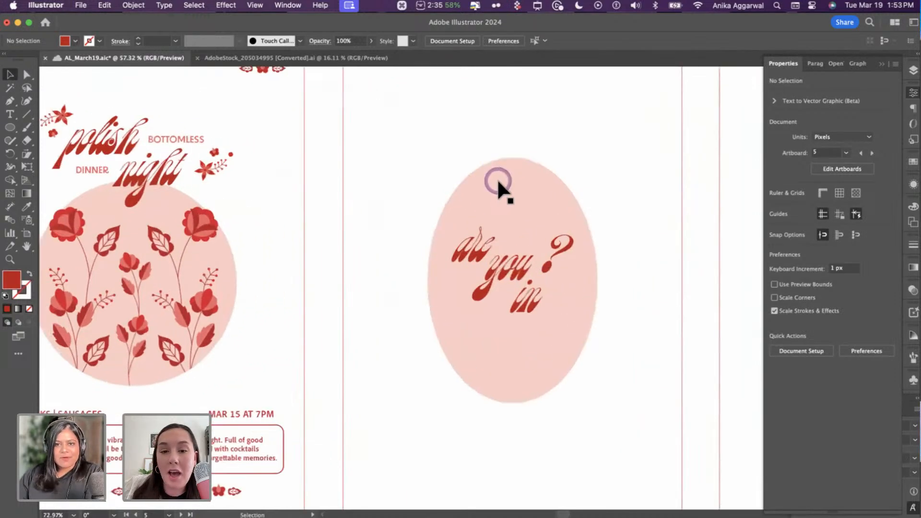
pyautogui.scroll(2, 497, 178)
pyautogui.click(497, 171)
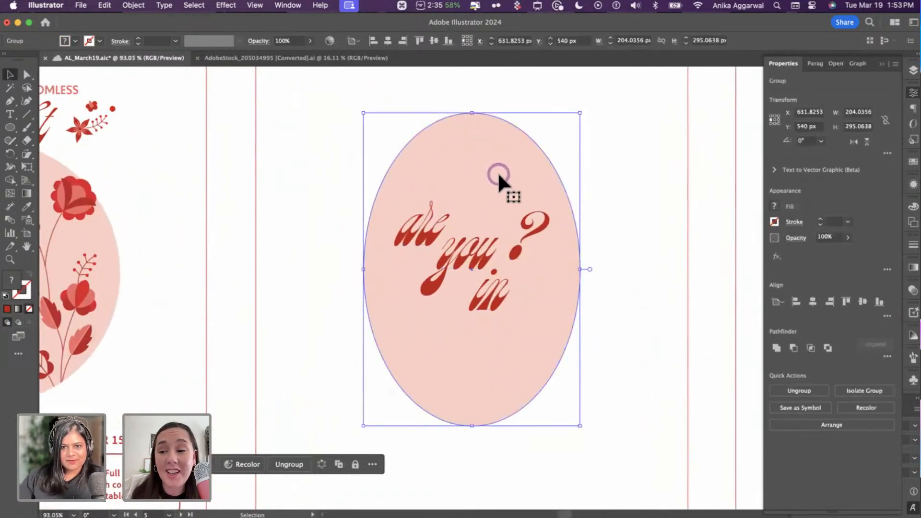
pyautogui.doubleClick(498, 175)
pyautogui.press('super+f')
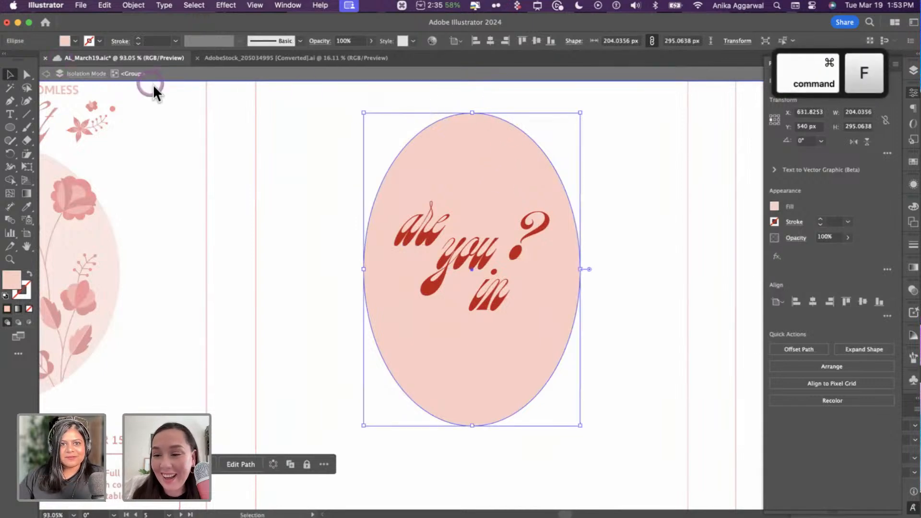
pyautogui.click(612, 189)
pyautogui.moveTo(523, 170); pyautogui.dragTo(600, 197)
pyautogui.press('super+z')
pyautogui.press('super+c')
pyautogui.press('super+f')
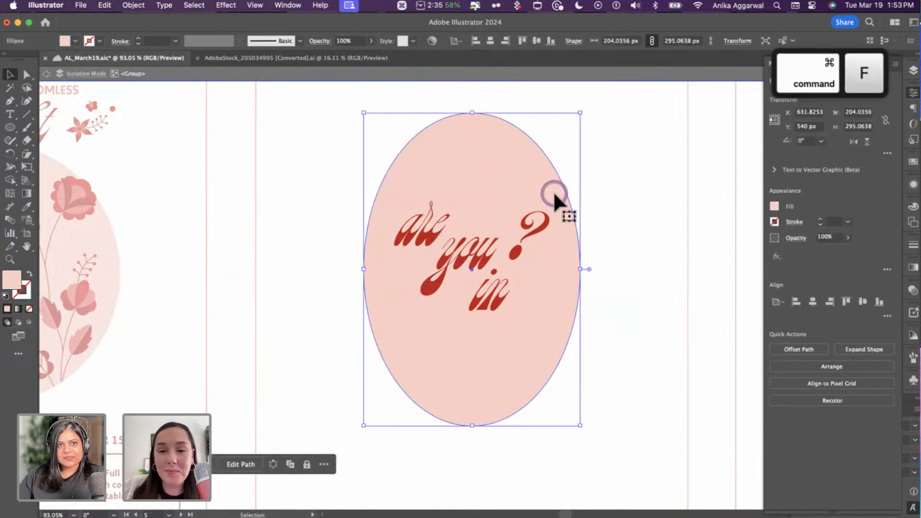
pyautogui.press('Escape')
# - Bring the copied ellipse to the front and eyedropper the flowers' dark red onto it
pyautogui.press('super')
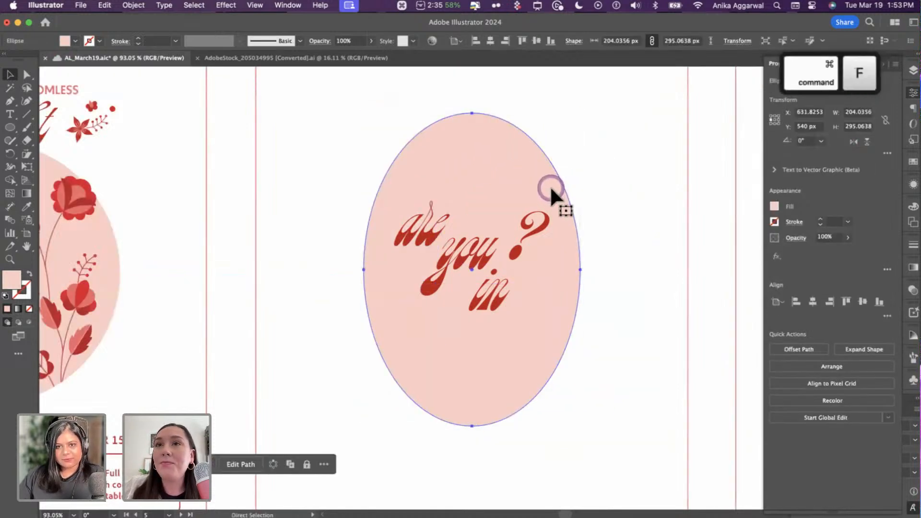
pyautogui.moveTo(545, 190); pyautogui.dragTo(643, 192)
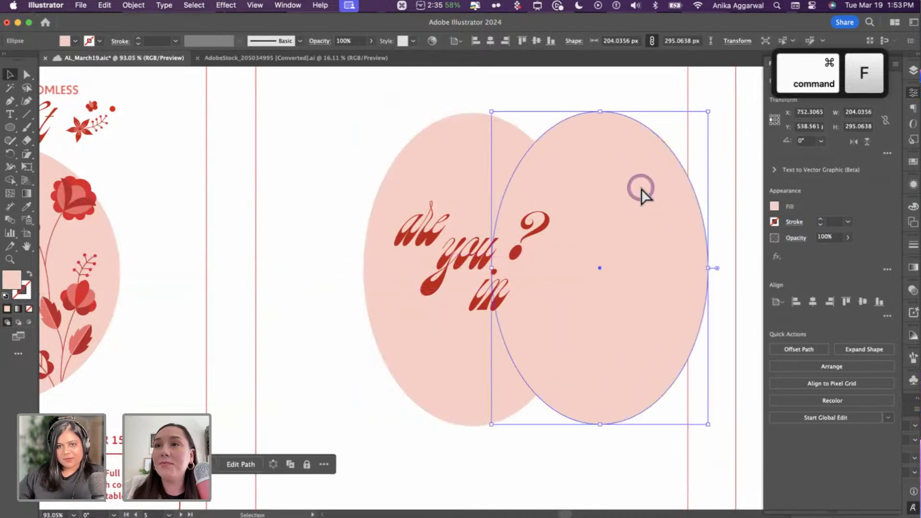
pyautogui.press('shift+super+bracketright')
pyautogui.press('i')
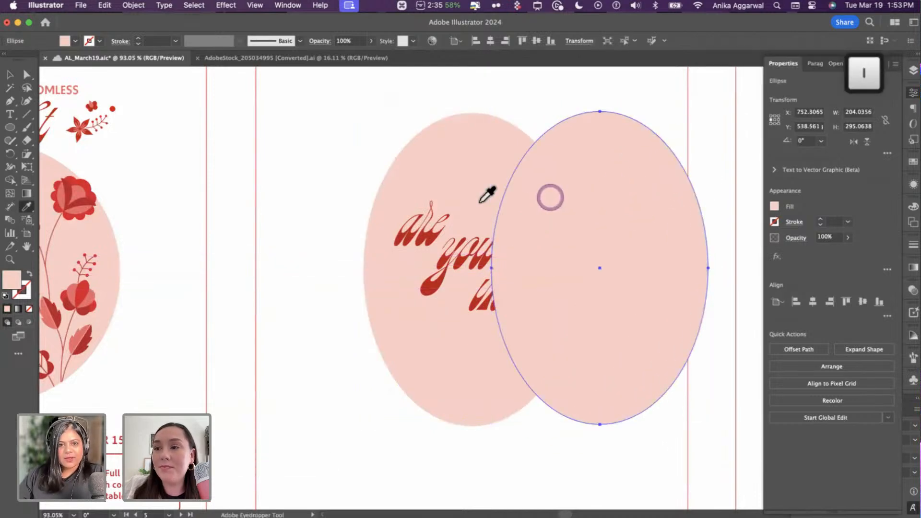
pyautogui.click(76, 183)
pyautogui.press('v')
pyautogui.scroll(3, 457, 282)
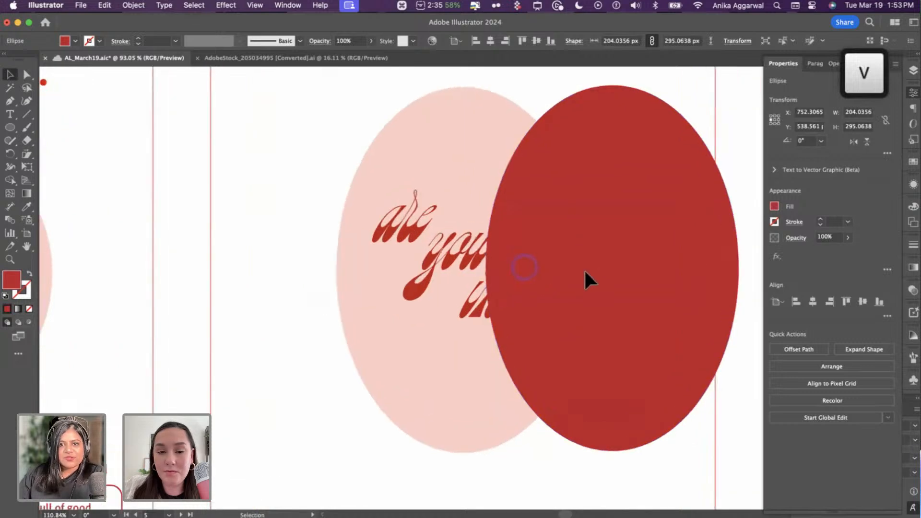
pyautogui.moveTo(524, 264); pyautogui.dragTo(675, 252)
pyautogui.scroll(3, 494, 304)
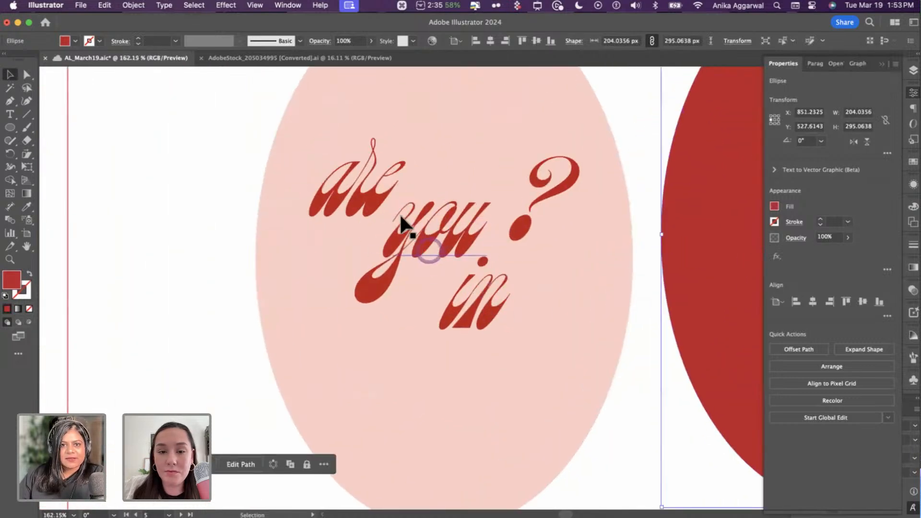
pyautogui.click(458, 132)
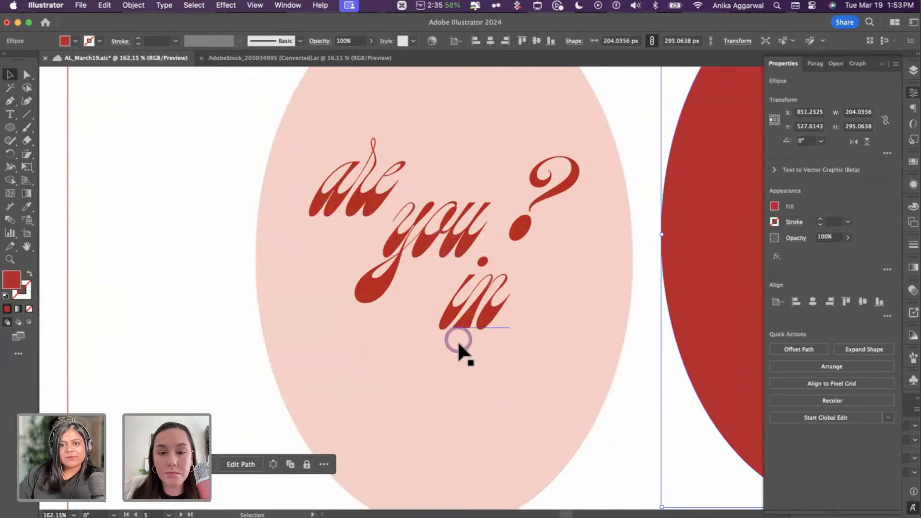
pyautogui.scroll(-5, 458, 338)
pyautogui.scroll(2, 458, 339)
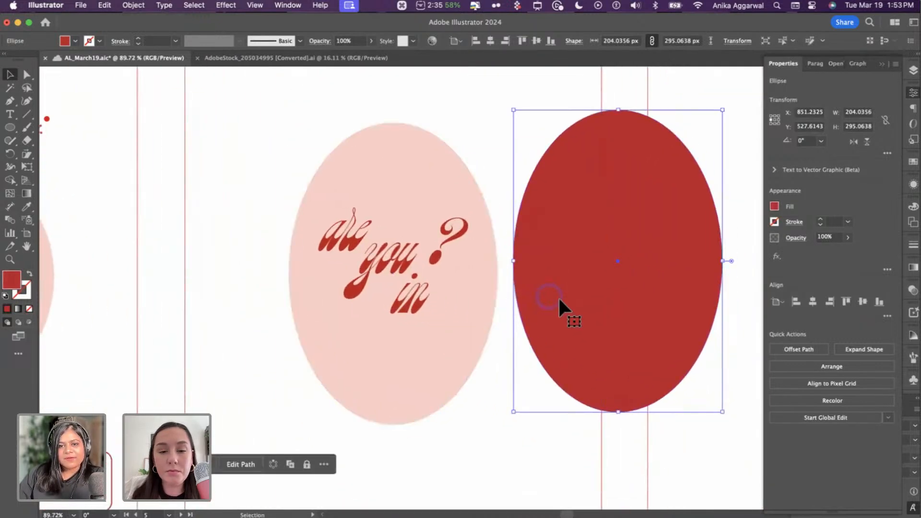
pyautogui.moveTo(567, 307)
pyautogui.mouseDown()
pyautogui.moveTo(584, 321)
pyautogui.moveTo(582, 311)
pyautogui.mouseUp()
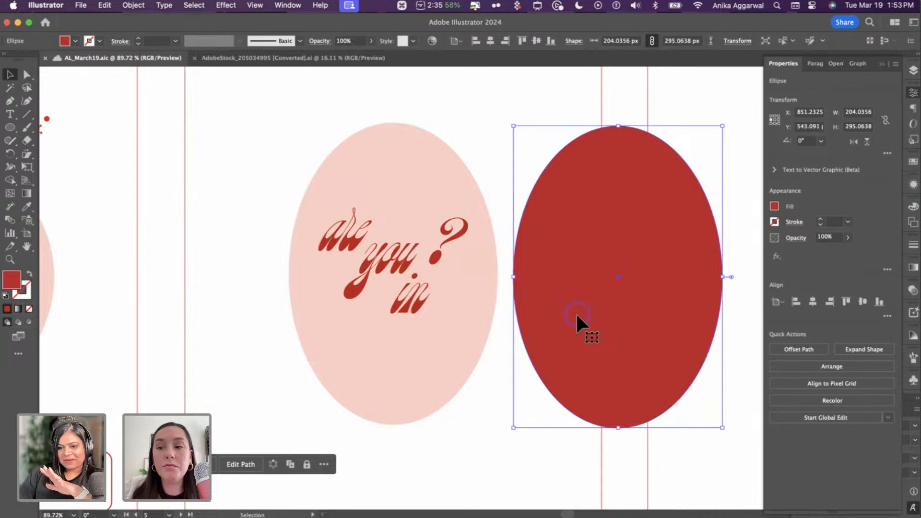
# - Swap the red ellipse's fill to stroke with Shift+X, making it an unfilled outline
pyautogui.hotkey('shift', 'x')
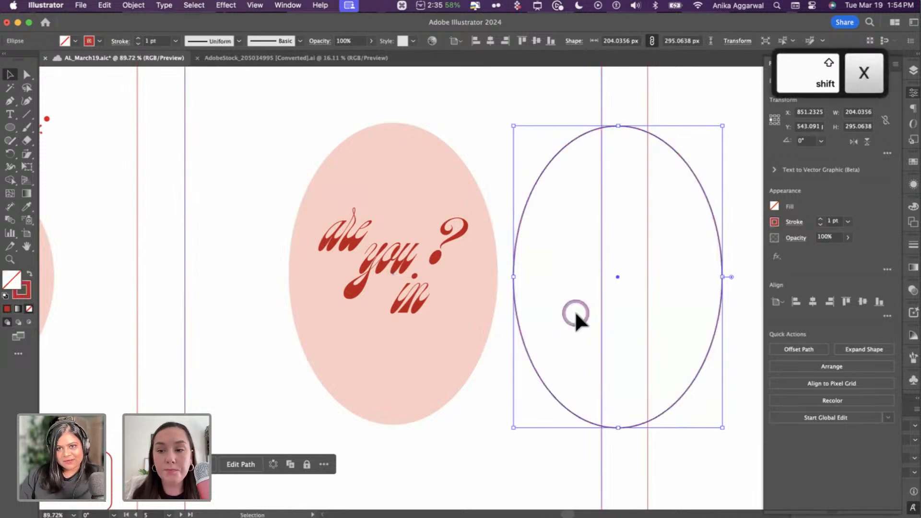
pyautogui.keyDown('shift'); pyautogui.click(417, 130); pyautogui.keyUp('shift')
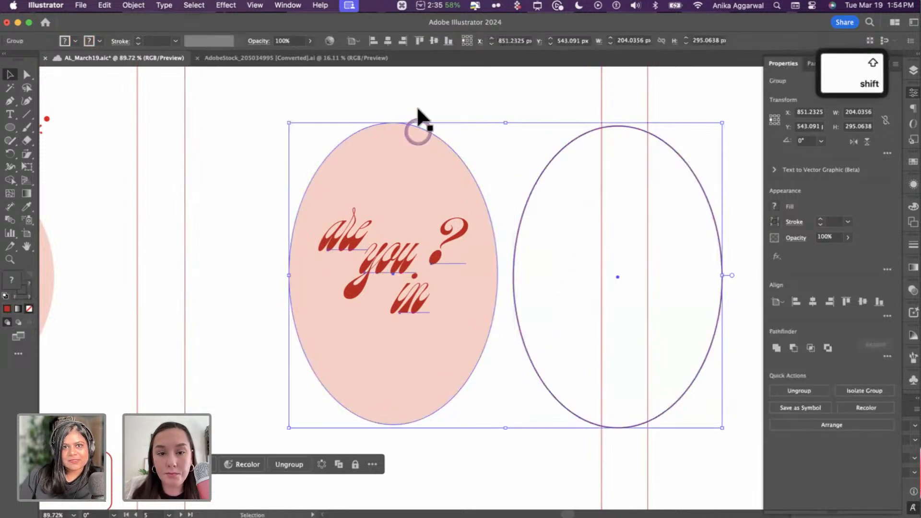
pyautogui.click(388, 42)
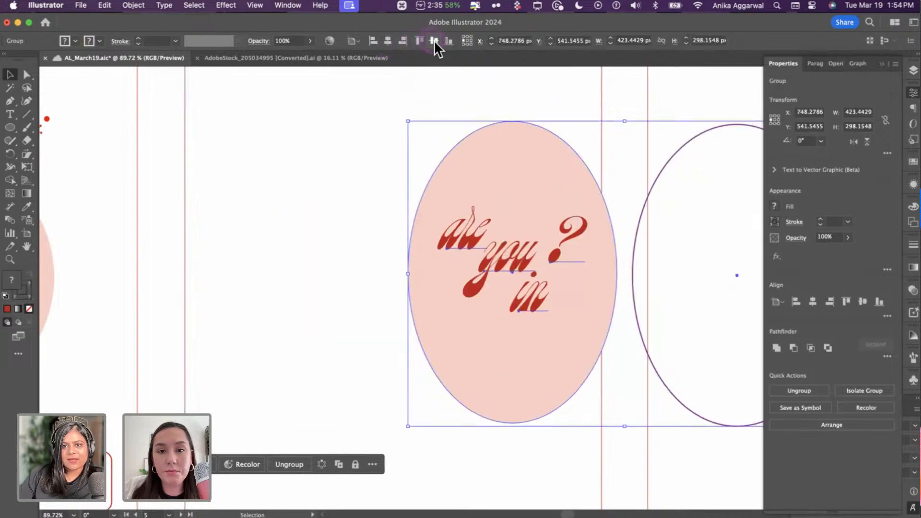
pyautogui.press('super+z')
# - Ungroup, then centre the red outline horizontally and vertically on the pink ellipse
pyautogui.click(444, 161)
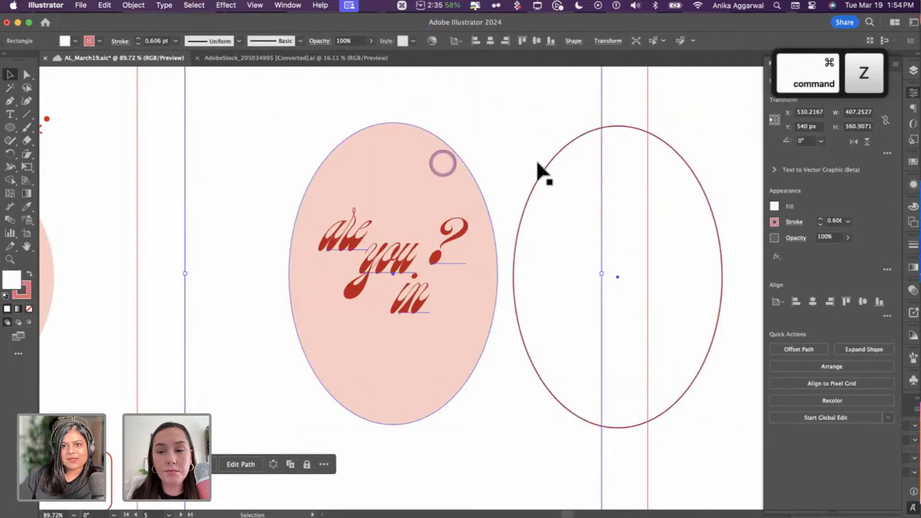
pyautogui.keyDown('shift'); pyautogui.click(540, 160); pyautogui.keyUp('shift')
pyautogui.keyDown('shift'); pyautogui.click(379, 160); pyautogui.keyUp('shift')
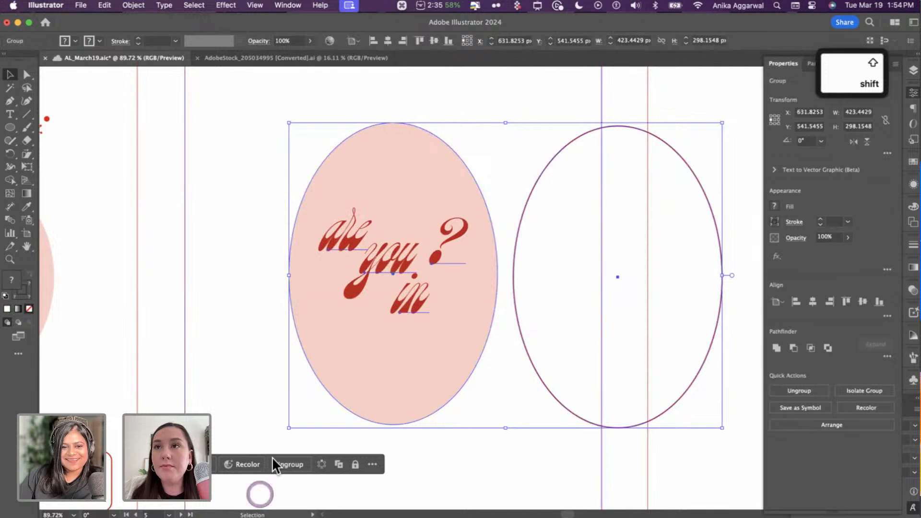
pyautogui.click(289, 465)
pyautogui.click(601, 422)
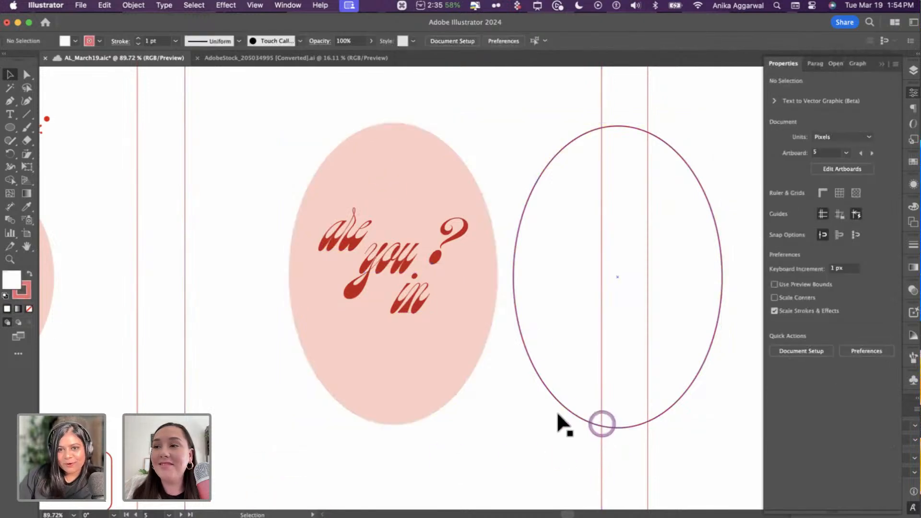
pyautogui.click(528, 355)
pyautogui.keyDown('shift'); pyautogui.click(415, 169); pyautogui.keyUp('shift')
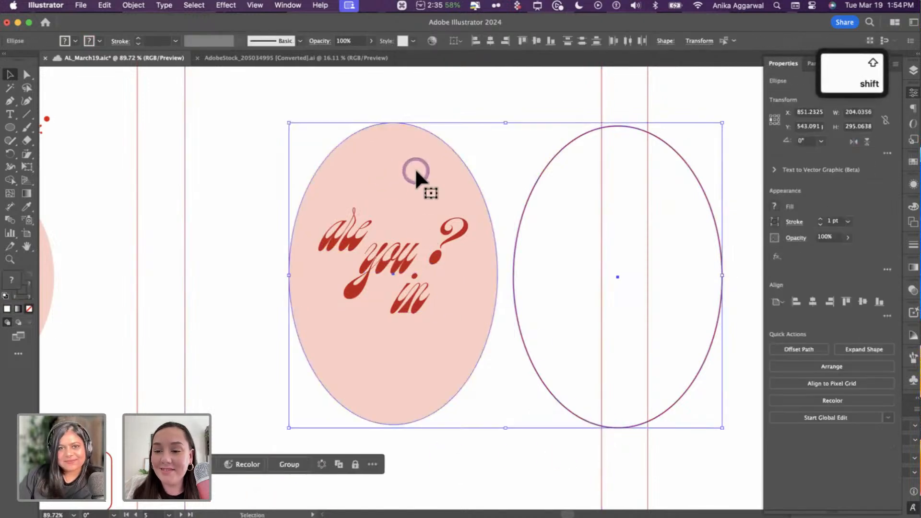
pyautogui.click(490, 41)
pyautogui.click(536, 40)
pyautogui.click(412, 116)
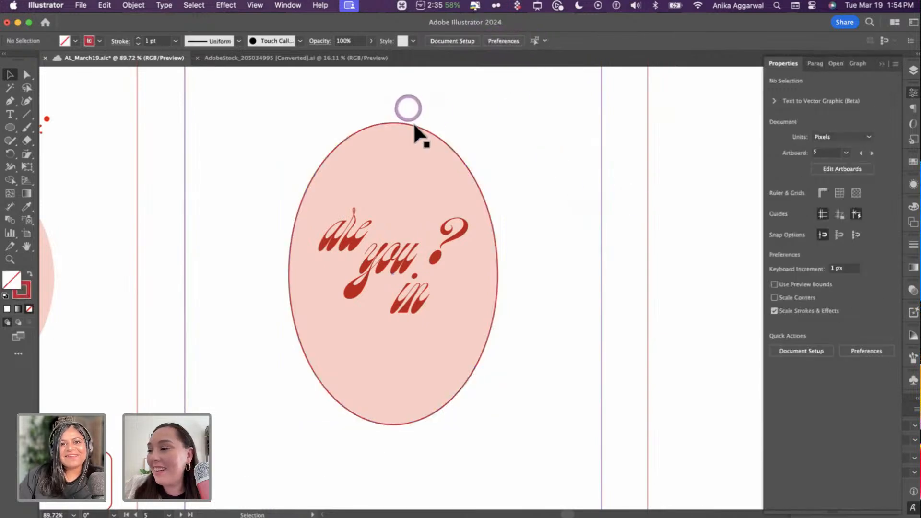
pyautogui.click(414, 124)
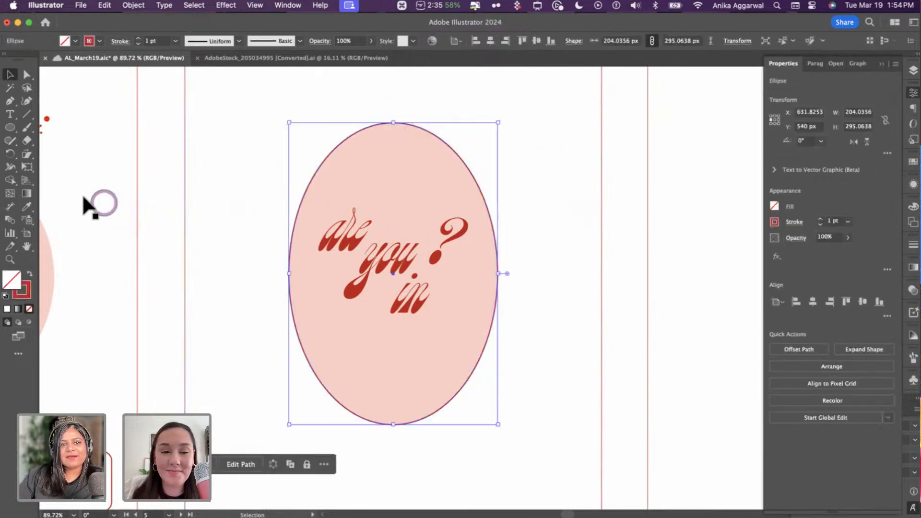
# - Reshape the red outline with the Width tool: thick at top and bottom, tapering at the sides
pyautogui.click(12, 168)
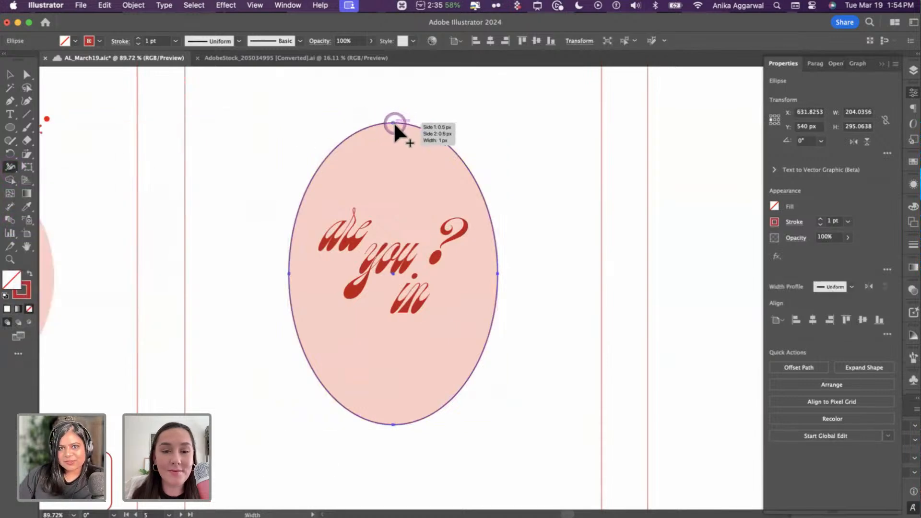
pyautogui.moveTo(393, 122); pyautogui.dragTo(392, 126)
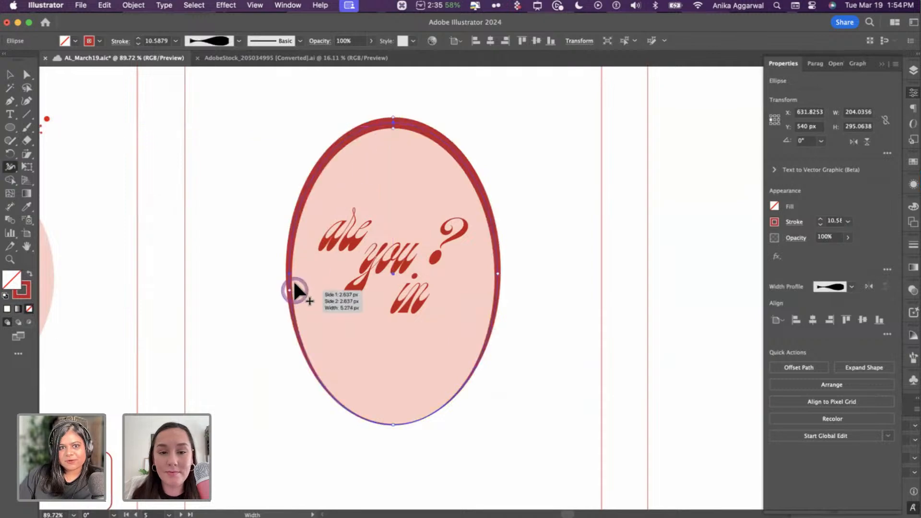
pyautogui.moveTo(291, 270); pyautogui.dragTo(290, 271)
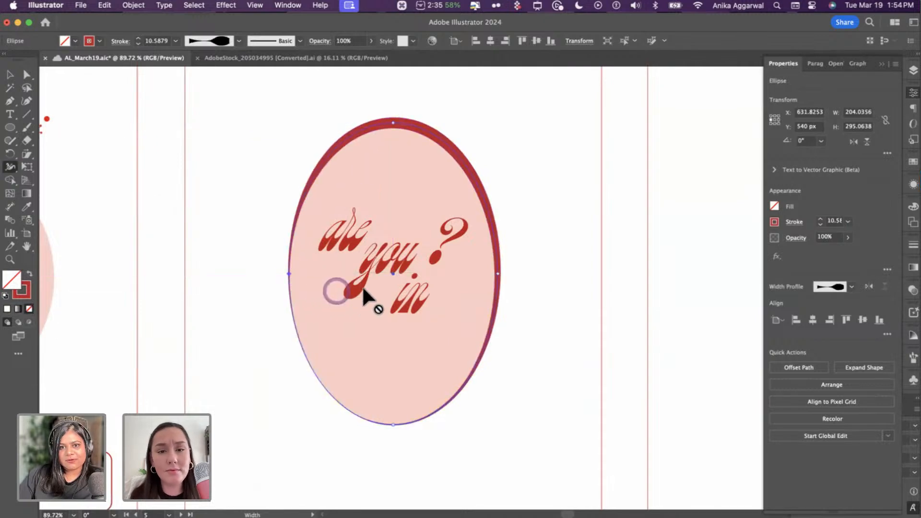
pyautogui.moveTo(498, 273)
pyautogui.mouseDown()
pyautogui.moveTo(511, 287)
pyautogui.moveTo(499, 276)
pyautogui.mouseUp()
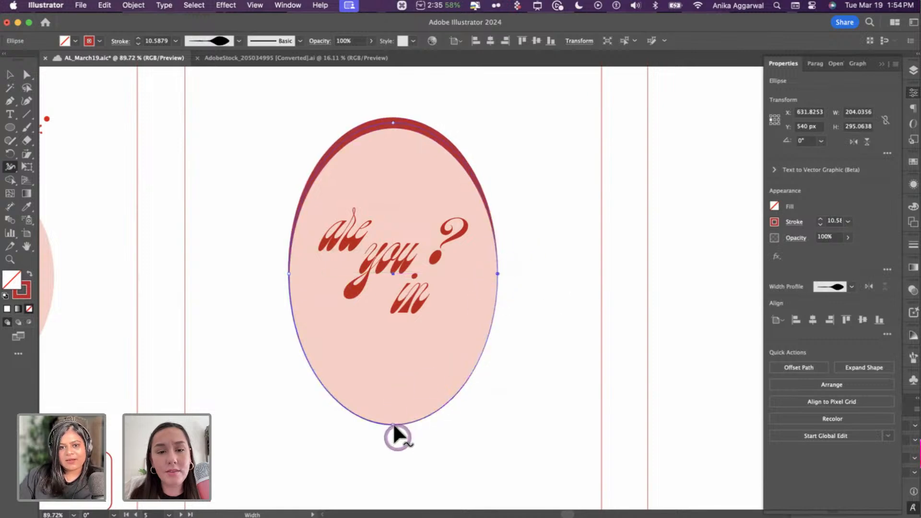
pyautogui.moveTo(393, 422); pyautogui.dragTo(416, 394)
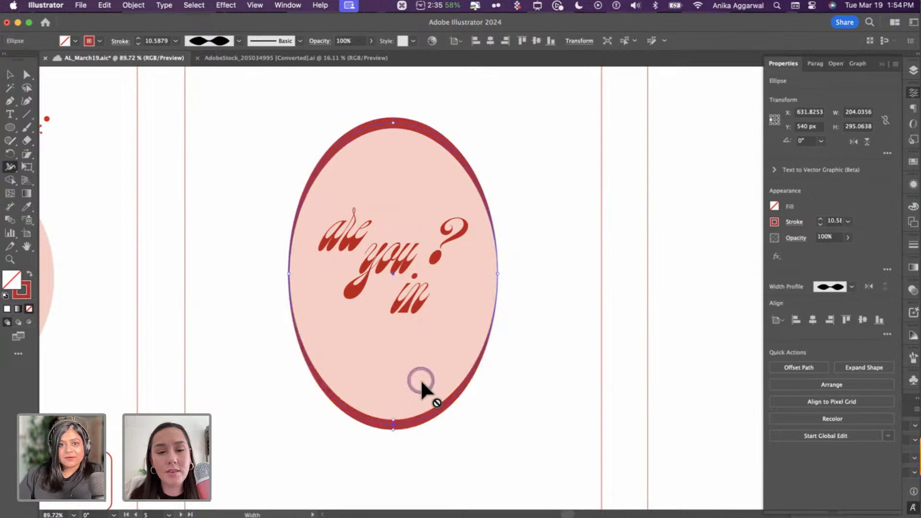
pyautogui.scroll(3, 405, 271)
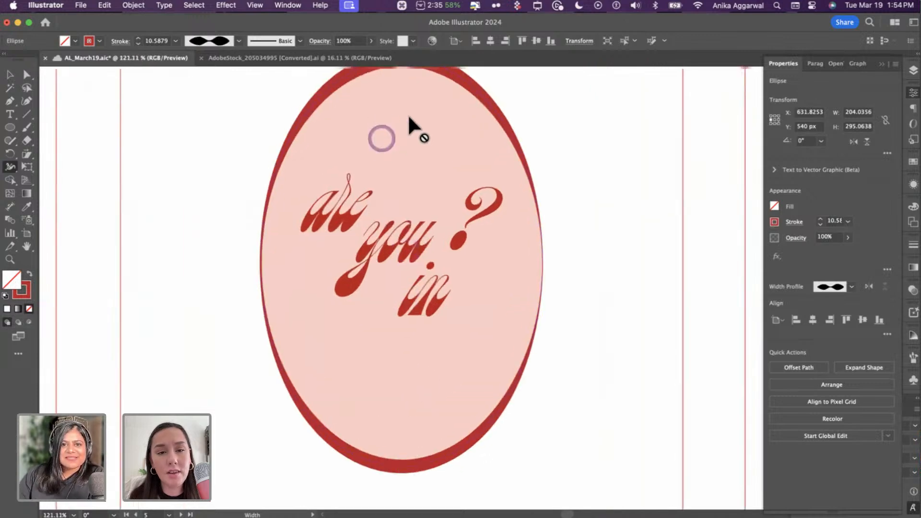
pyautogui.moveTo(431, 85); pyautogui.dragTo(430, 80)
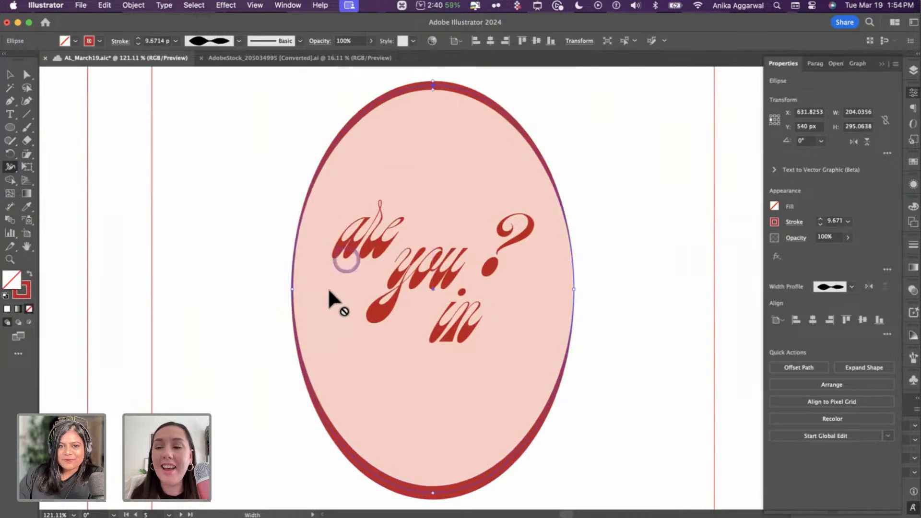
pyautogui.moveTo(434, 496); pyautogui.dragTo(434, 491)
pyautogui.scroll(-3, 464, 364)
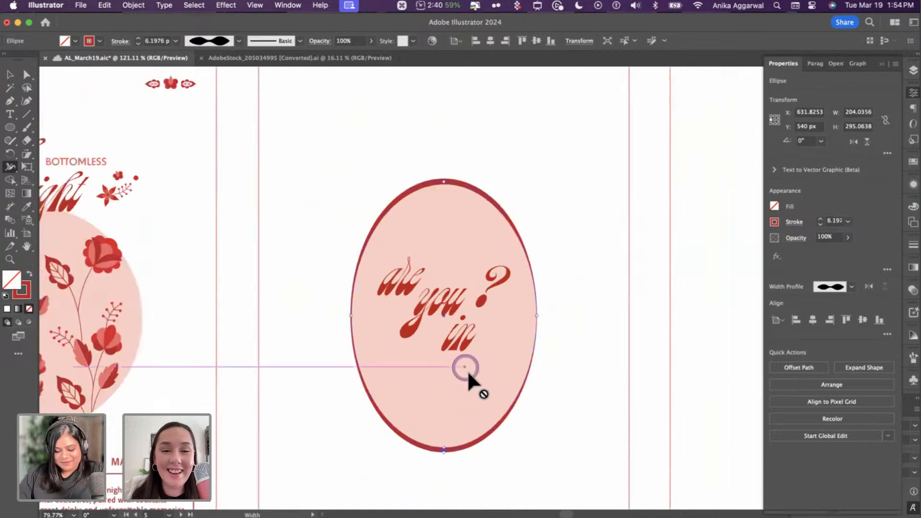
# - Copy the WINE | SNACKS | SAUSAGES line onto the second page
pyautogui.press('v')
pyautogui.click(642, 287)
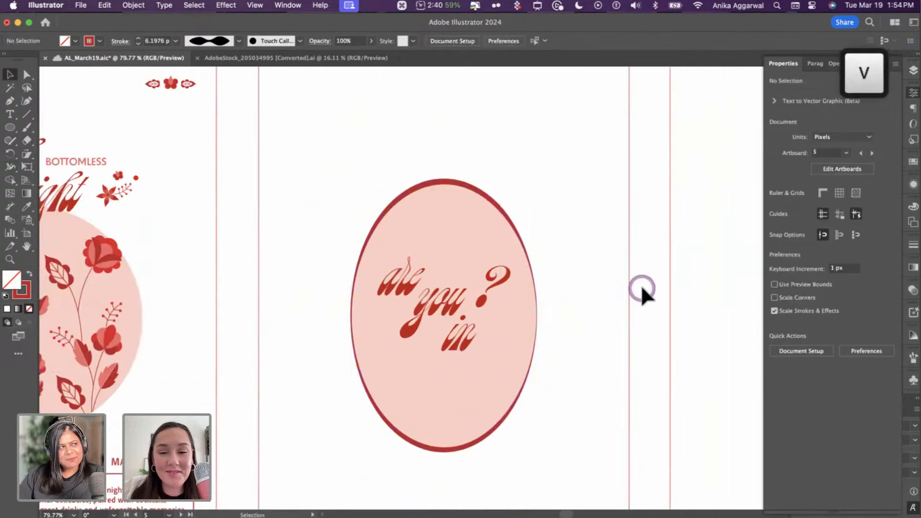
pyautogui.click(629, 281)
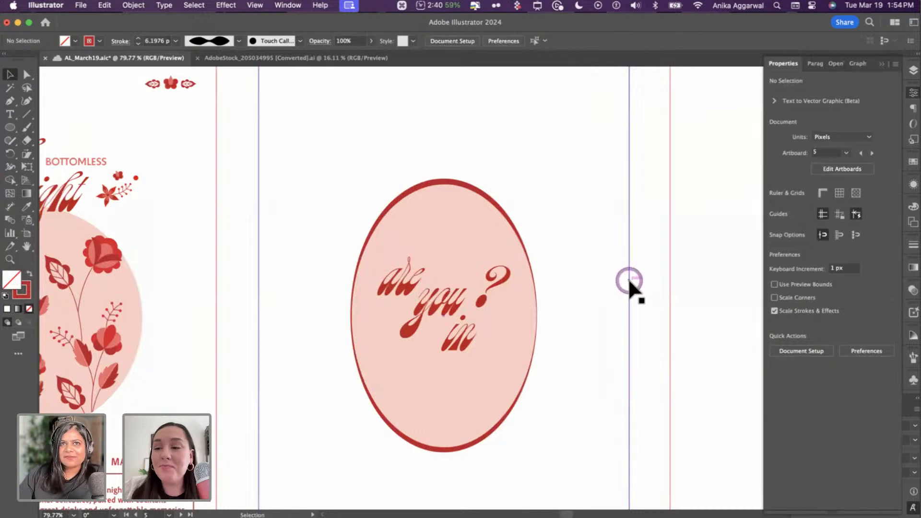
pyautogui.click(446, 300)
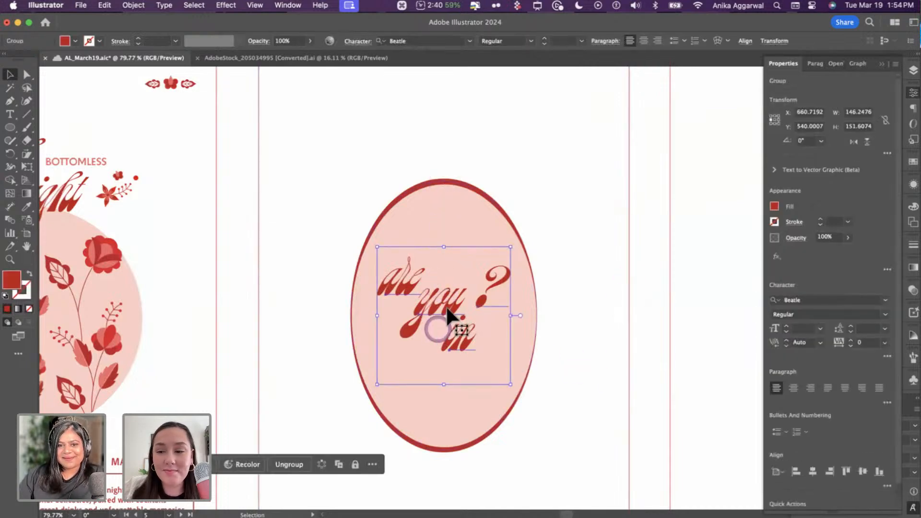
pyautogui.moveTo(446, 314); pyautogui.dragTo(464, 313)
pyautogui.press('super+z')
pyautogui.click(619, 288)
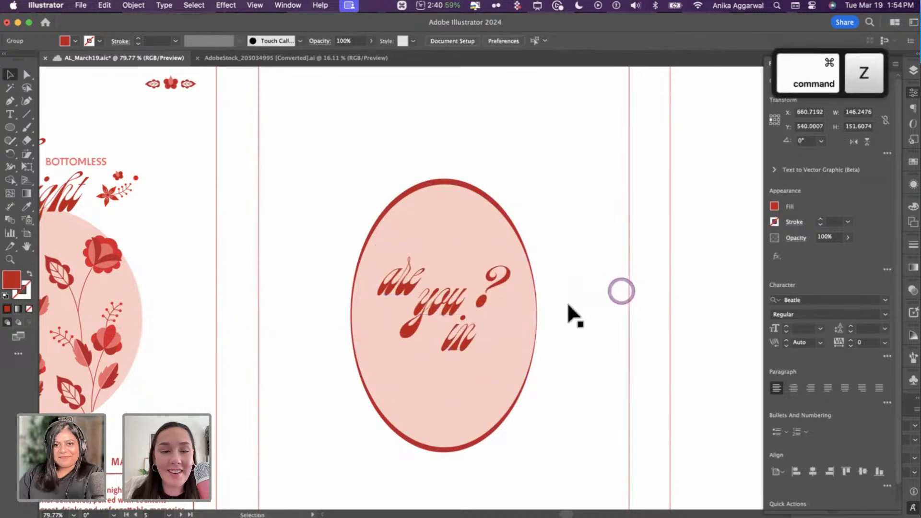
pyautogui.scroll(-3, 568, 304)
pyautogui.scroll(-2, 528, 216)
pyautogui.click(484, 316)
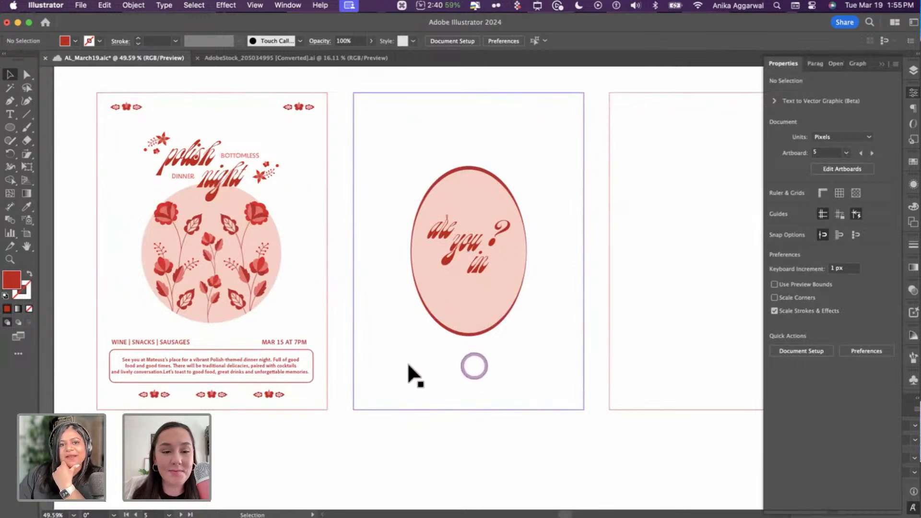
pyautogui.moveTo(155, 341); pyautogui.dragTo(475, 369)
# - Copy a single floral ornament onto the second page, centre it, and set the text beneath
pyautogui.click(211, 394)
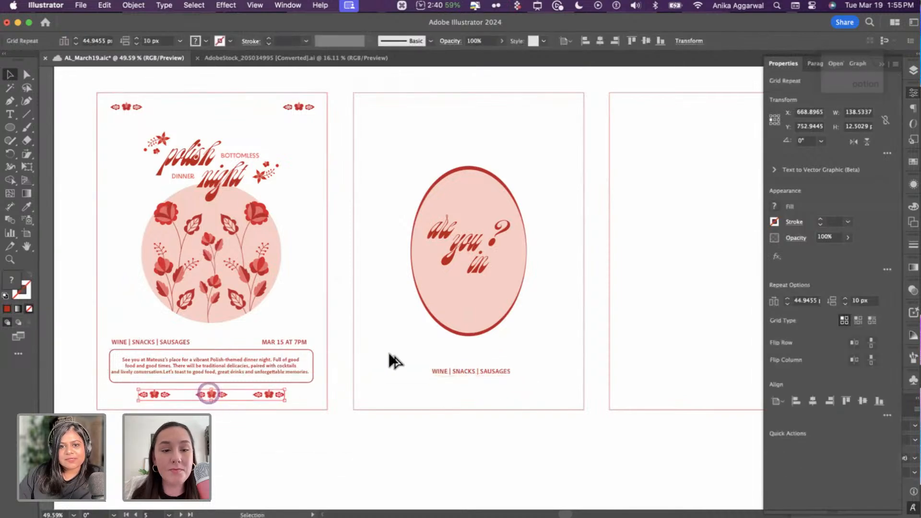
pyautogui.moveTo(390, 356); pyautogui.dragTo(473, 355)
pyautogui.press('BackSpace')
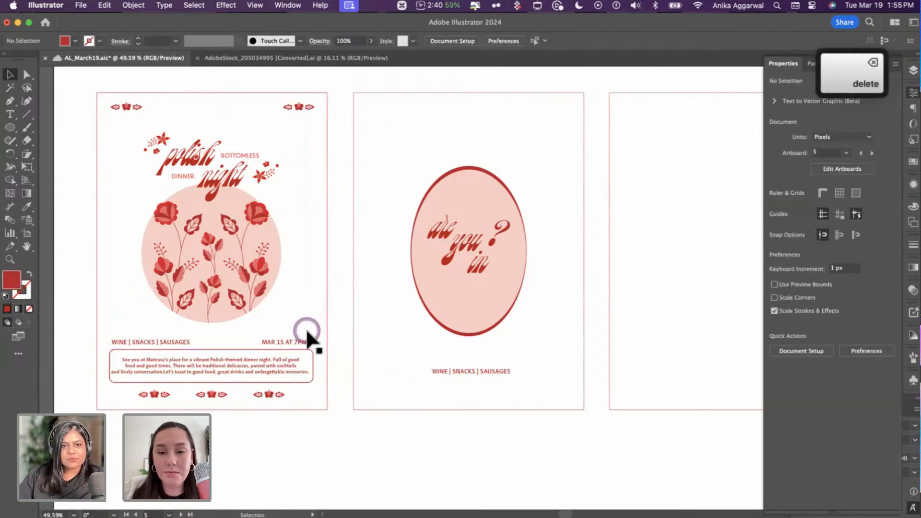
pyautogui.moveTo(304, 112); pyautogui.dragTo(470, 348)
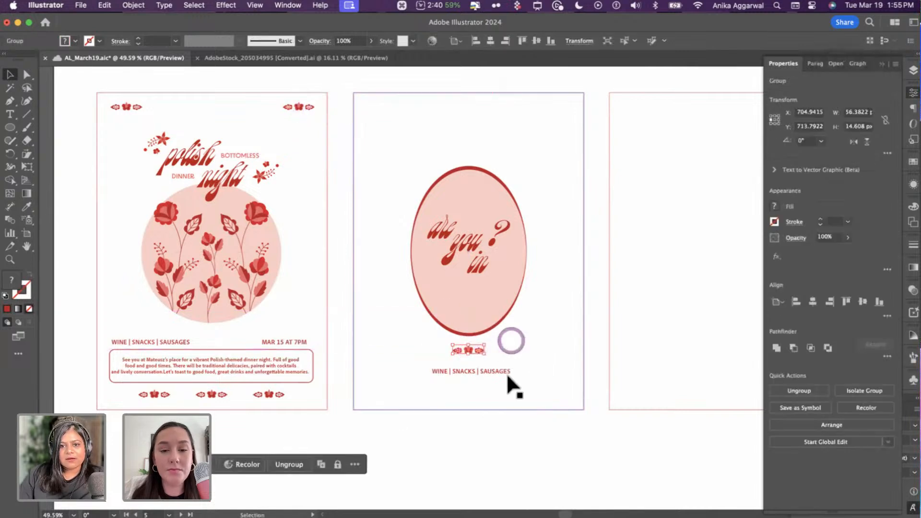
pyautogui.keyDown('shift'); pyautogui.click(487, 407); pyautogui.keyUp('shift')
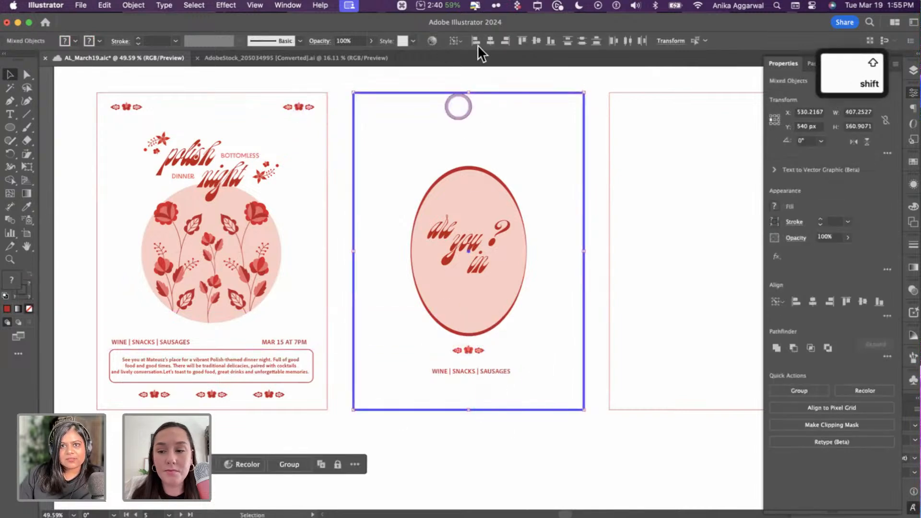
pyautogui.click(480, 377)
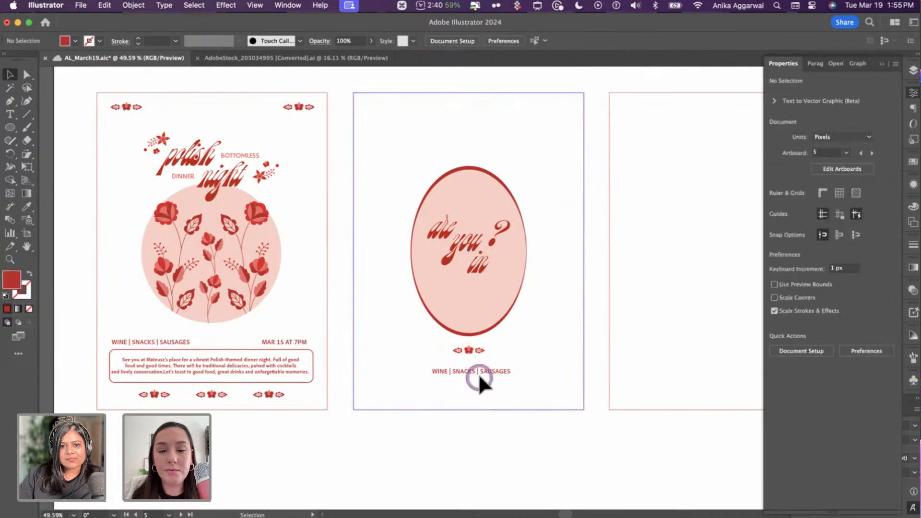
pyautogui.moveTo(474, 375)
pyautogui.mouseDown()
pyautogui.moveTo(454, 381)
pyautogui.moveTo(469, 382)
pyautogui.mouseUp()
pyautogui.moveTo(468, 381); pyautogui.dragTo(472, 378)
# - Replace the copied line's text with 'RSVP TO' followed by the host's name
pyautogui.scroll(5, 472, 379)
pyautogui.tripleClick(473, 376)
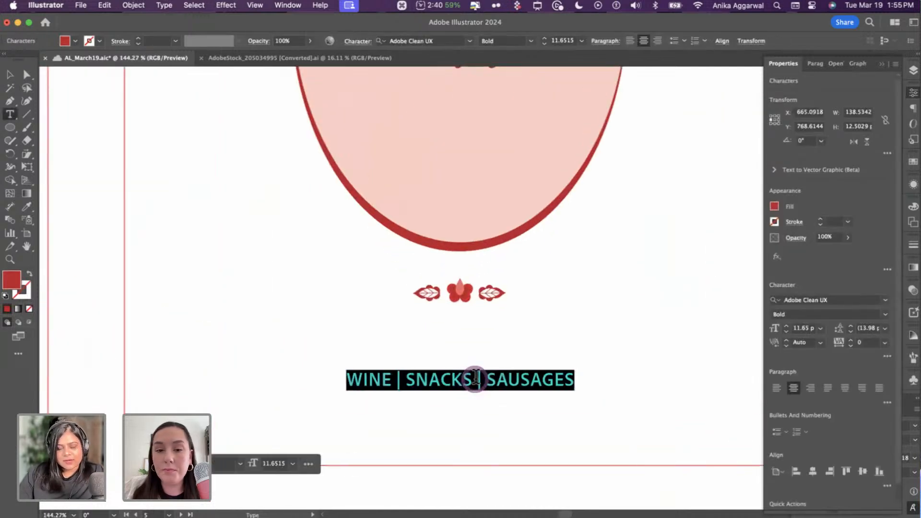
pyautogui.write('RSVP TO ')
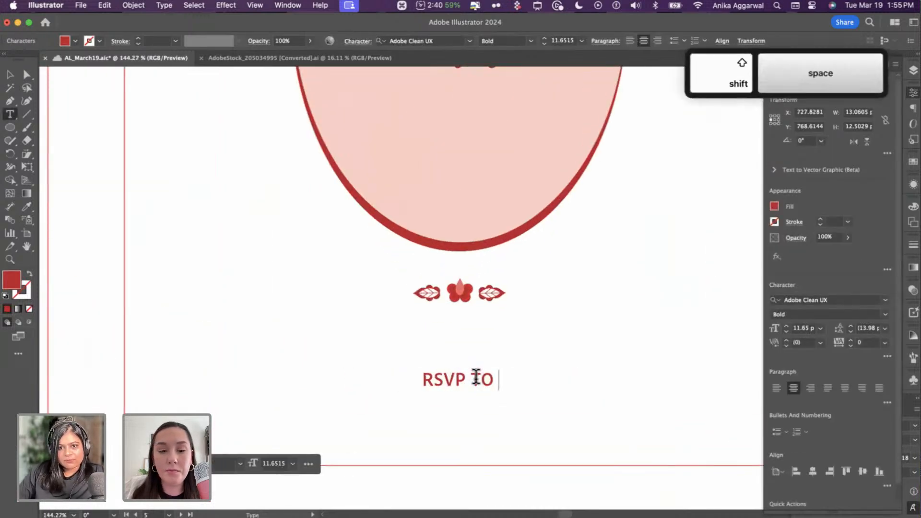
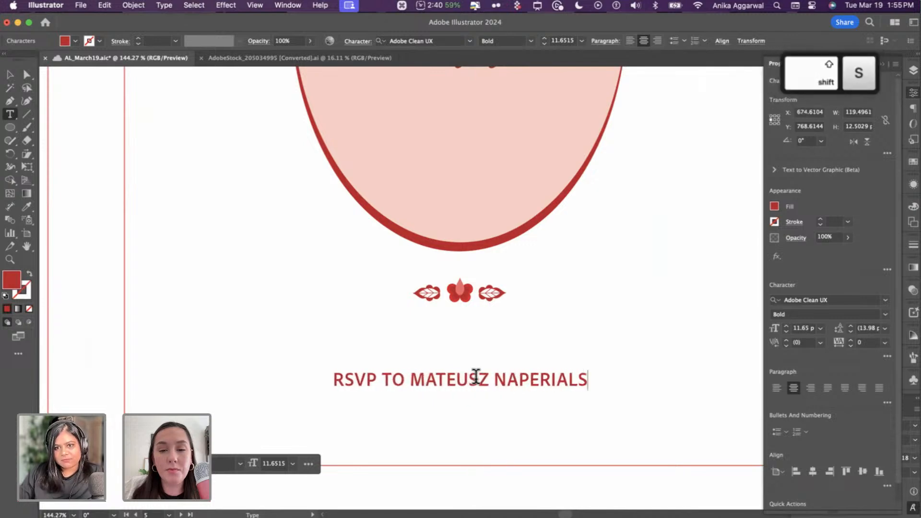
pyautogui.press('Escape')
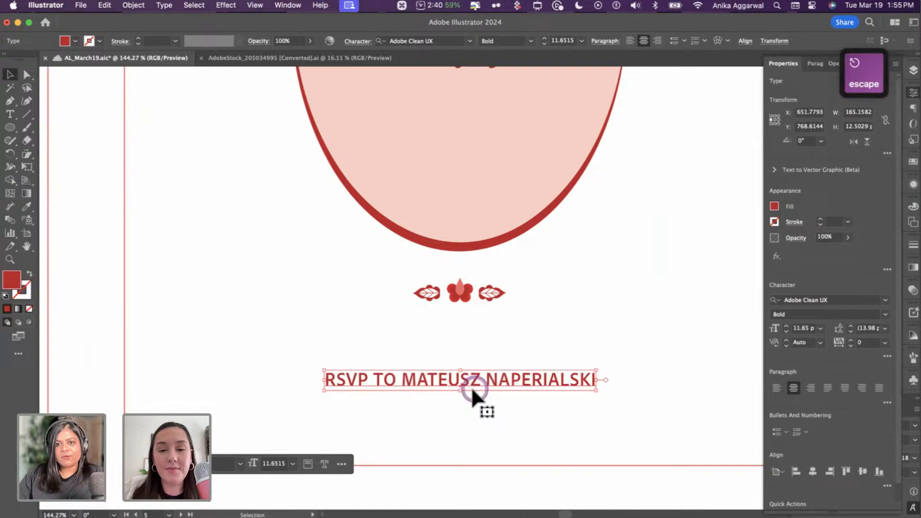
pyautogui.keyDown('shift'); pyautogui.click(460, 290); pyautogui.keyUp('shift')
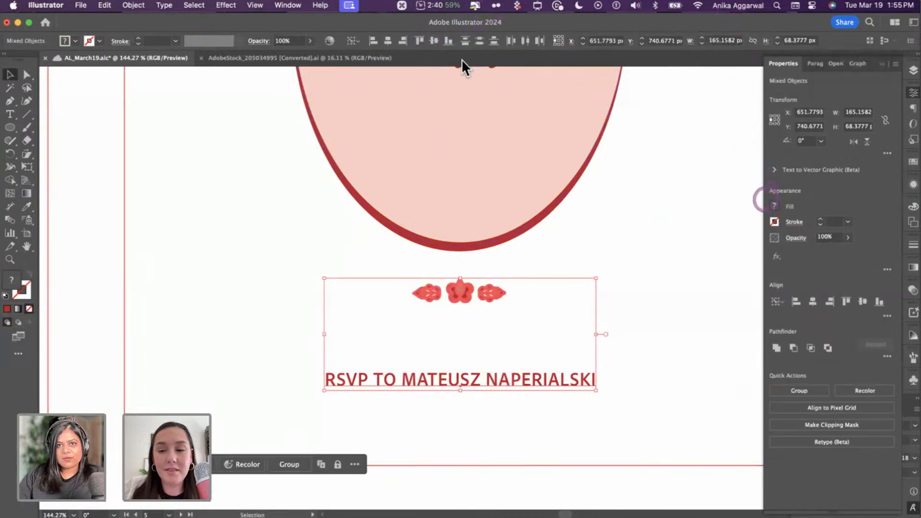
pyautogui.click(96, 311)
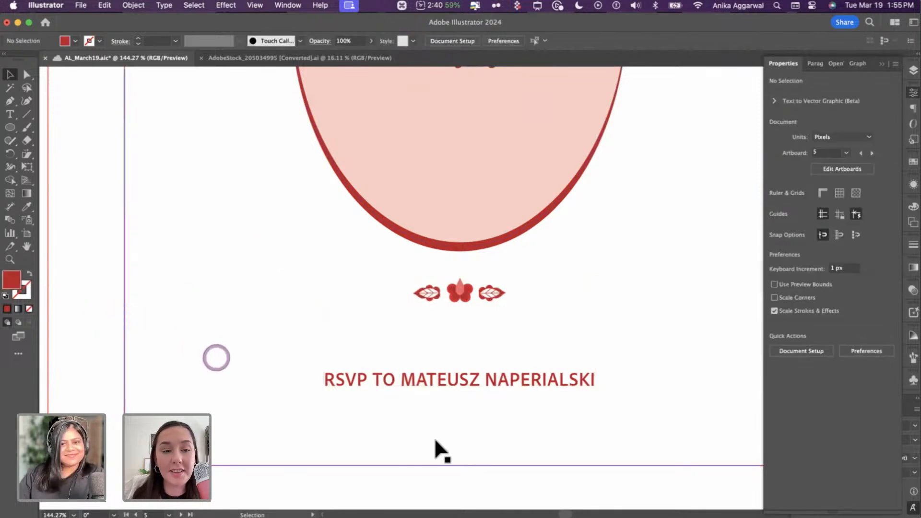
# - Add 'KINDLY' before RSVP and break the host's name onto a second line
pyautogui.scroll(-8, 462, 399)
pyautogui.hscroll(1, 462, 405)
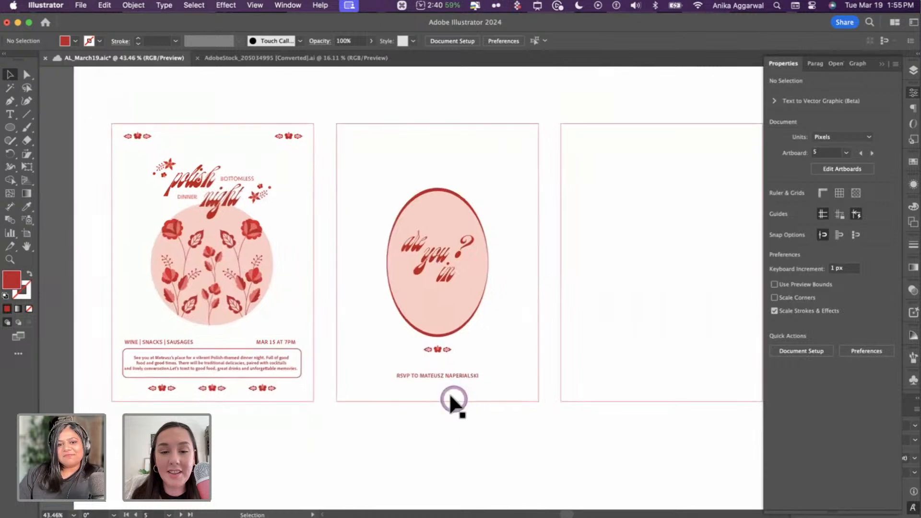
pyautogui.scroll(7, 450, 401)
pyautogui.click(297, 318)
pyautogui.doubleClick(290, 317)
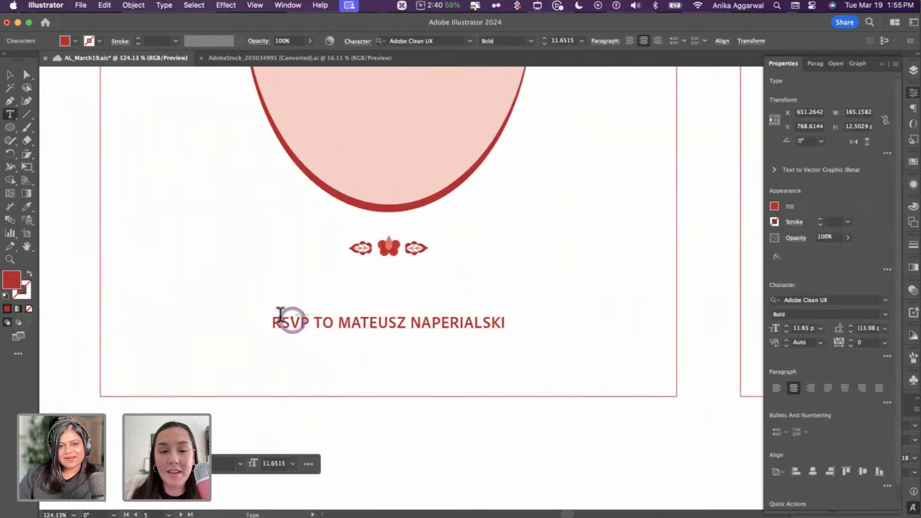
pyautogui.click(273, 320)
pyautogui.write('KINDLY')
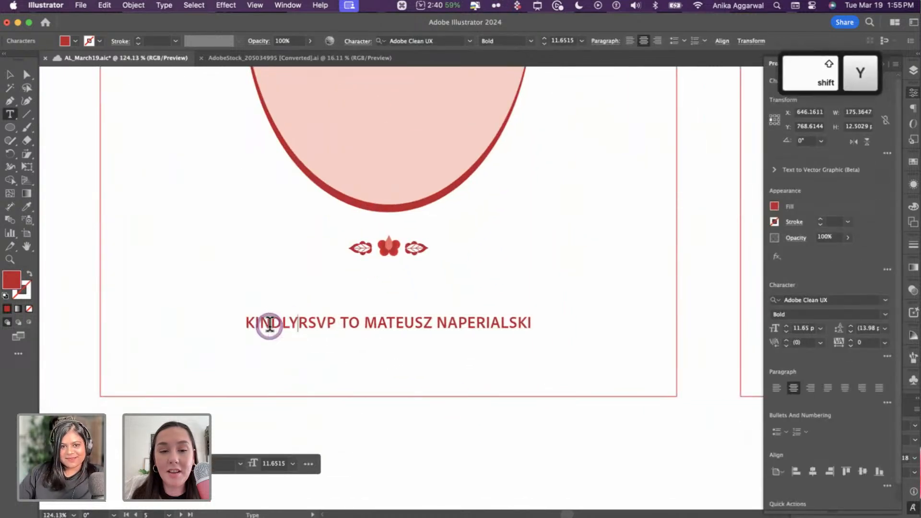
pyautogui.press('Right')
pyautogui.press('Right')
pyautogui.press('Right')
pyautogui.press('Right')
pyautogui.press('Right')
pyautogui.press('Right')
pyautogui.press('Right')
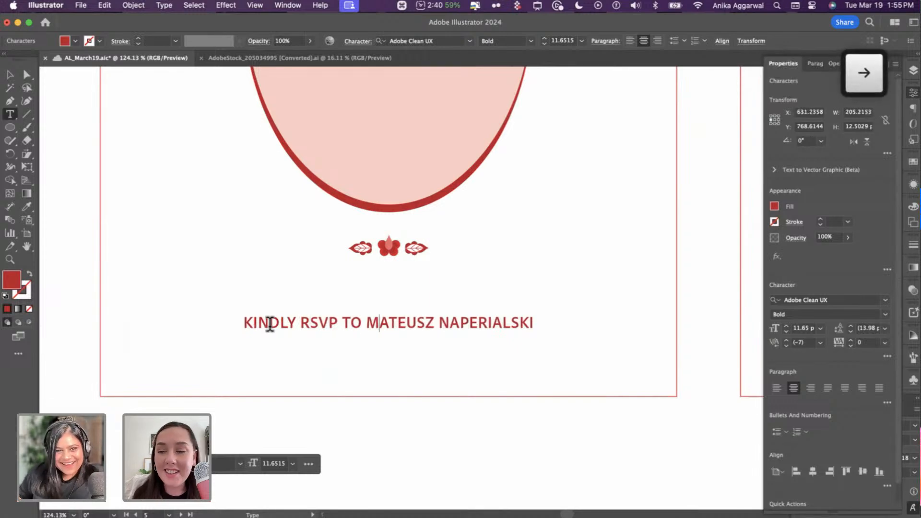
pyautogui.press('Left')
pyautogui.press('Left')
pyautogui.press('Left')
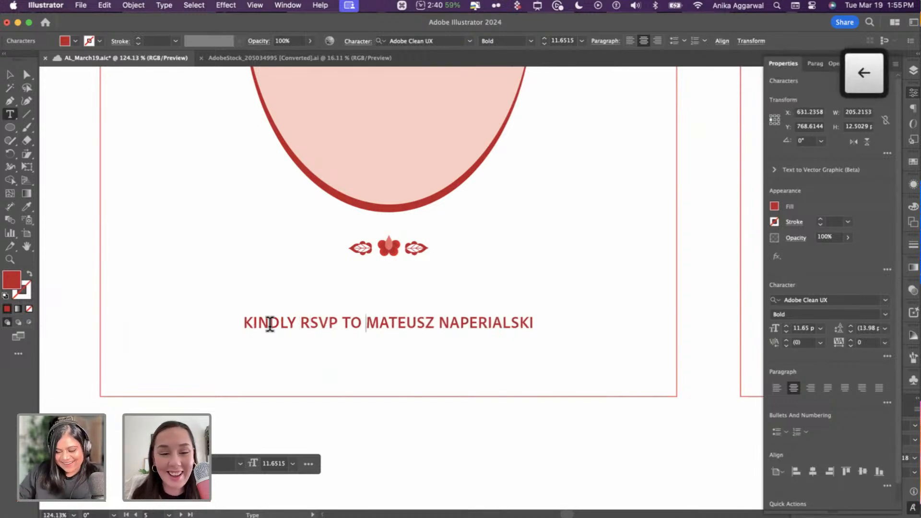
pyautogui.press('BackSpace')
pyautogui.press('Return')
pyautogui.press('Escape')
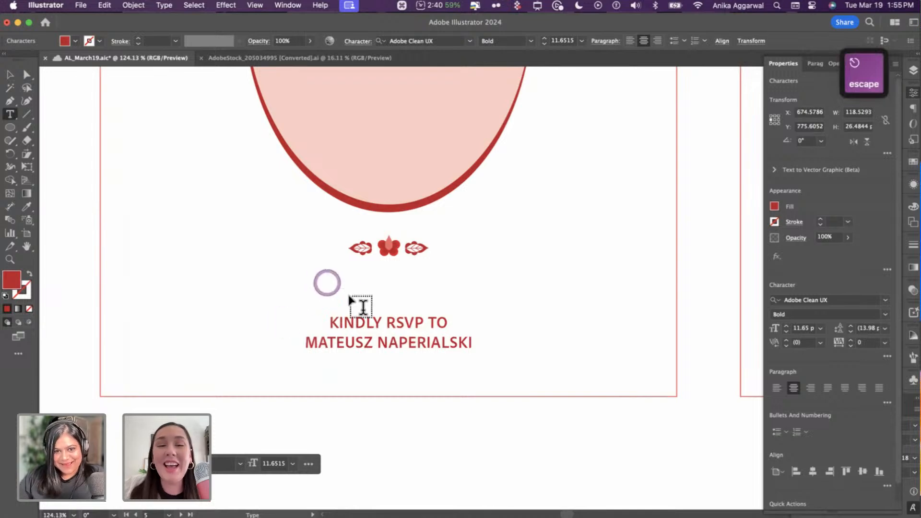
pyautogui.press('v')
pyautogui.click(414, 440)
pyautogui.press('Escape')
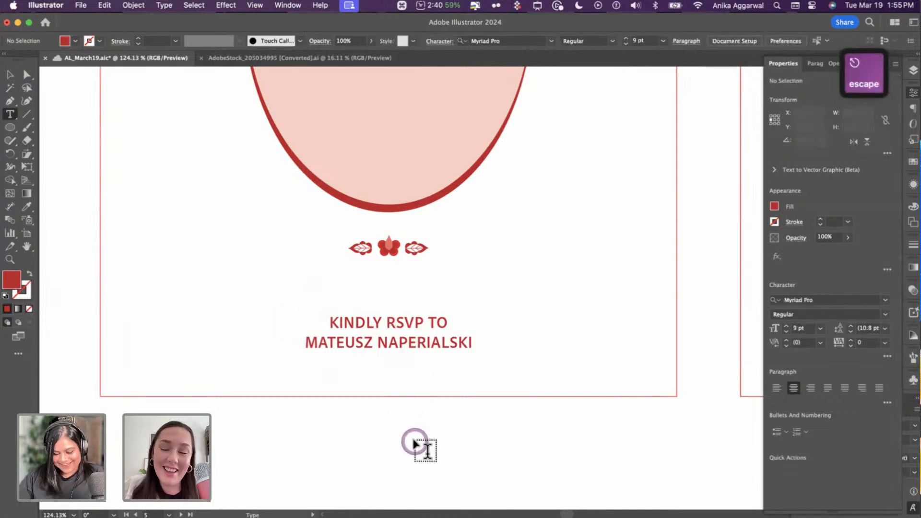
pyautogui.press('v')
# - Move the RSVP text straight up closer to the floral ornament
pyautogui.click(398, 322)
pyautogui.keyDown('shift'); pyautogui.click(391, 250); pyautogui.keyUp('shift')
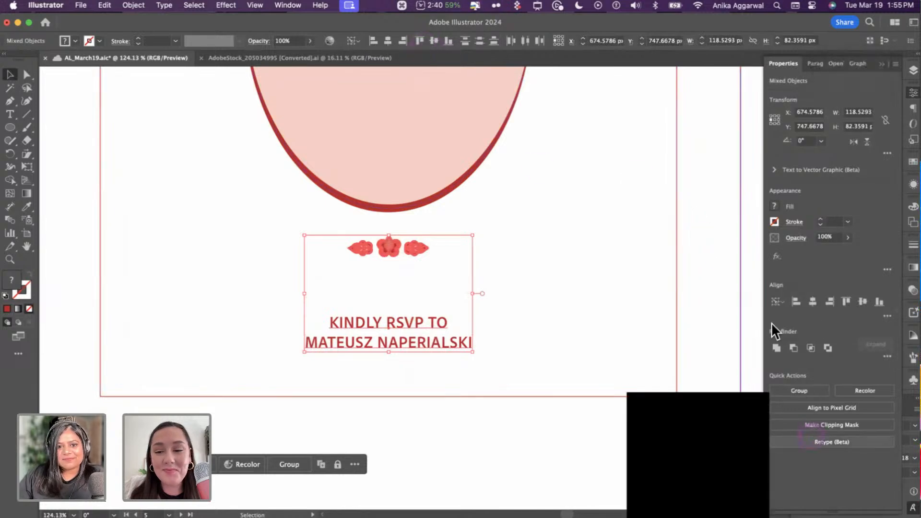
pyautogui.click(388, 440)
pyautogui.moveTo(422, 347); pyautogui.dragTo(419, 319)
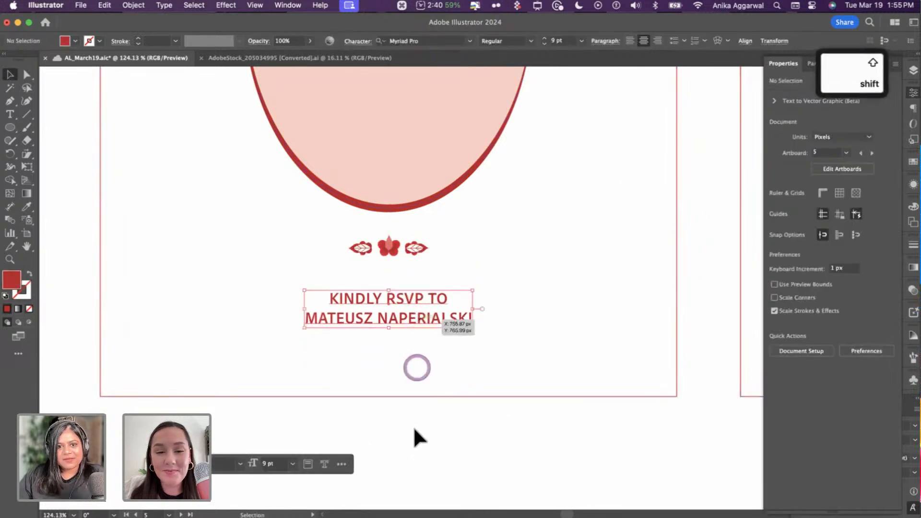
pyautogui.click(413, 426)
pyautogui.scroll(-3, 413, 422)
pyautogui.scroll(-4, 411, 419)
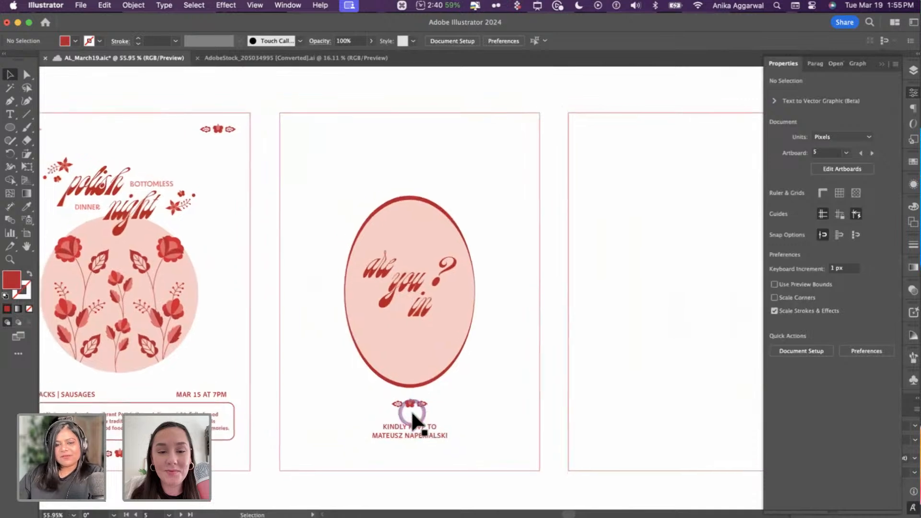
pyautogui.scroll(-3, 411, 410)
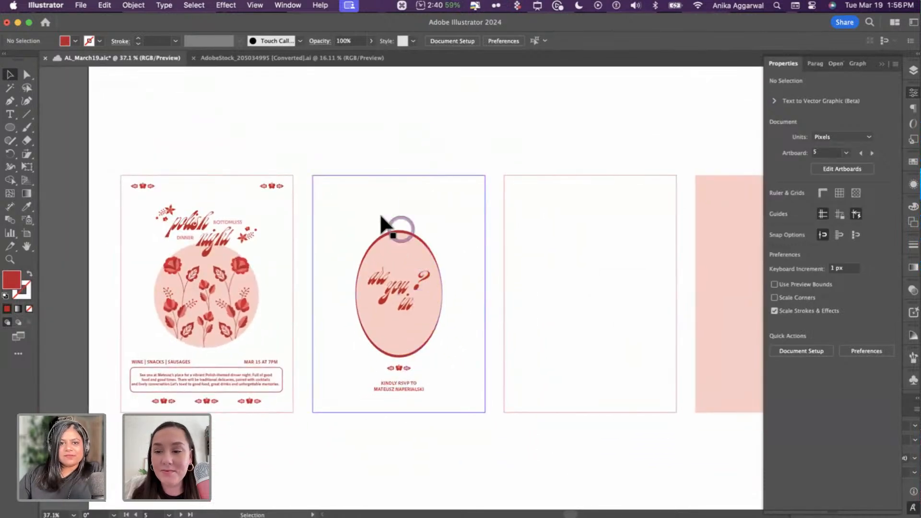
# - Group the oval, ornament and RSVP text, then vertically centre the group on the card frame
pyautogui.moveTo(368, 163); pyautogui.dragTo(427, 421)
pyautogui.keyDown('shift'); pyautogui.click(425, 170); pyautogui.keyUp('shift')
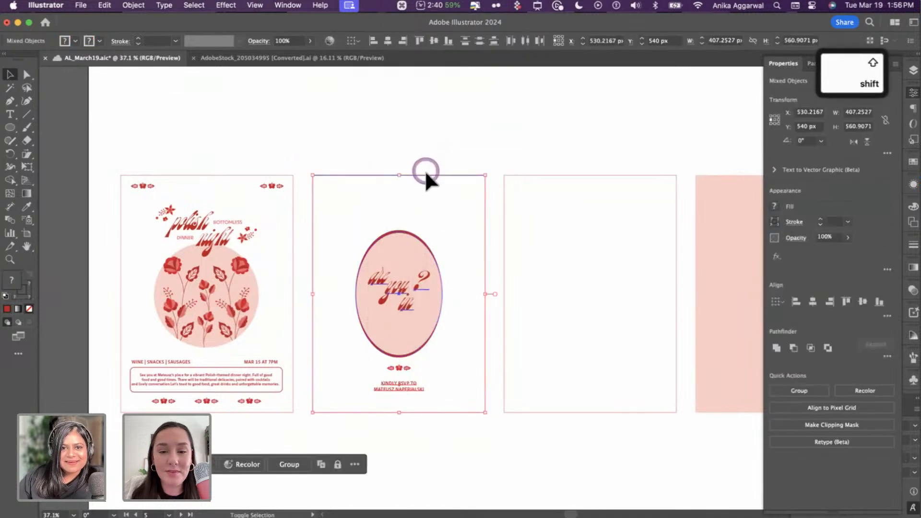
pyautogui.press('super+g')
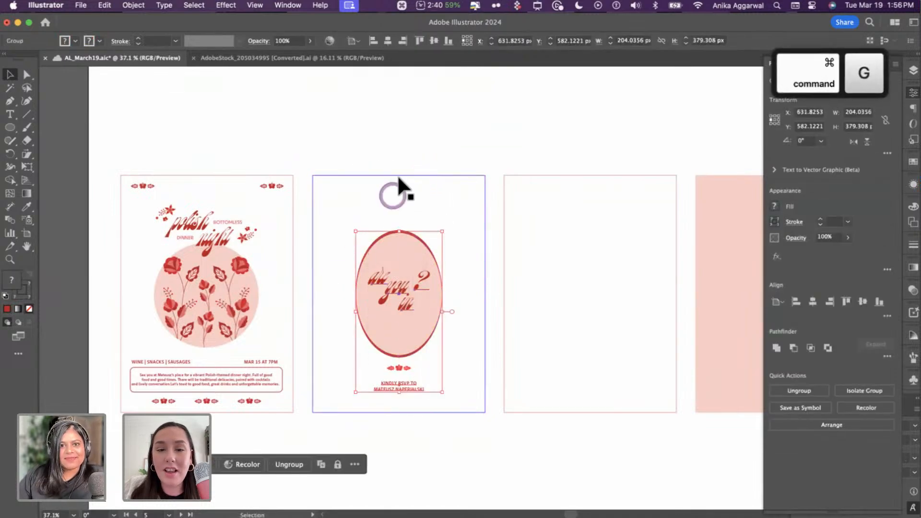
pyautogui.keyDown('shift'); pyautogui.click(399, 175); pyautogui.keyUp('shift')
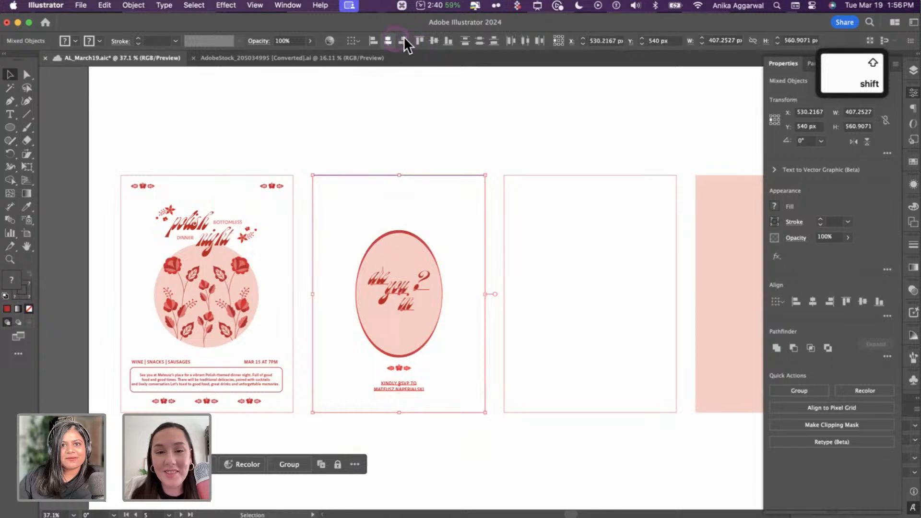
pyautogui.click(433, 40)
pyautogui.press('super+z')
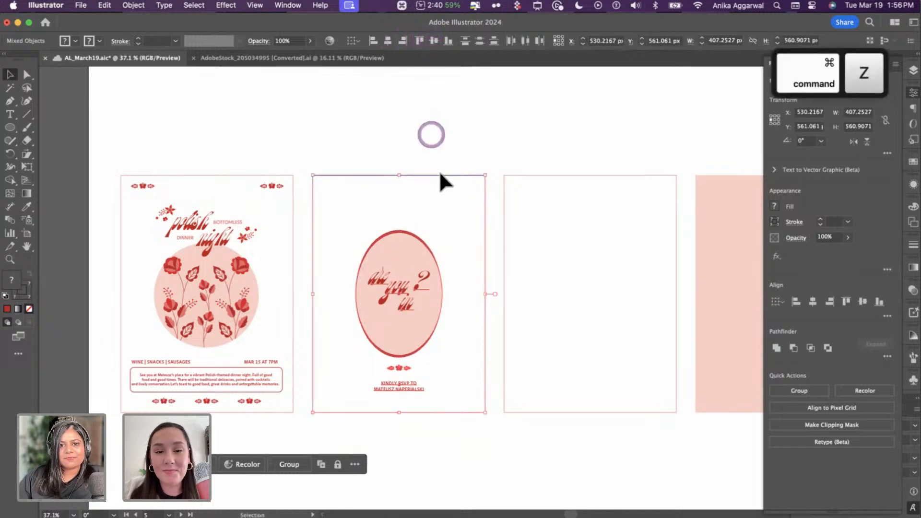
pyautogui.click(439, 173)
pyautogui.click(434, 40)
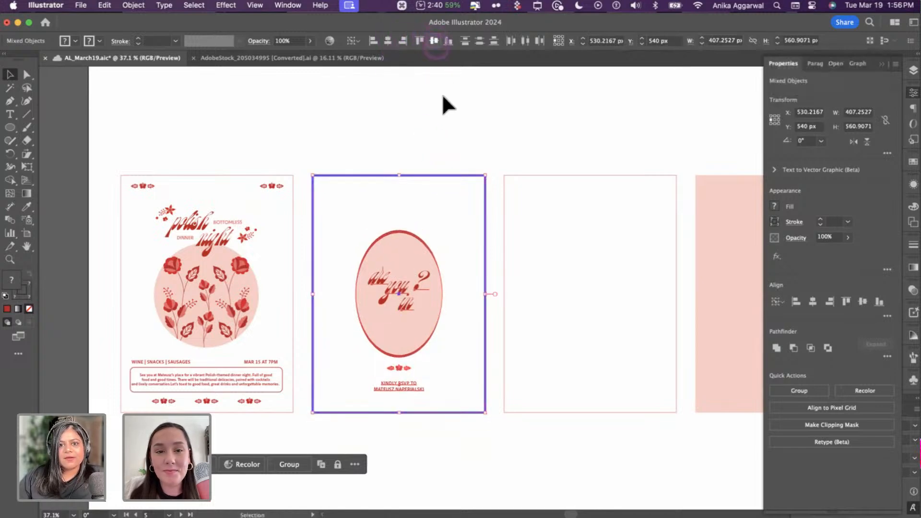
pyautogui.click(436, 149)
pyautogui.scroll(3, 416, 373)
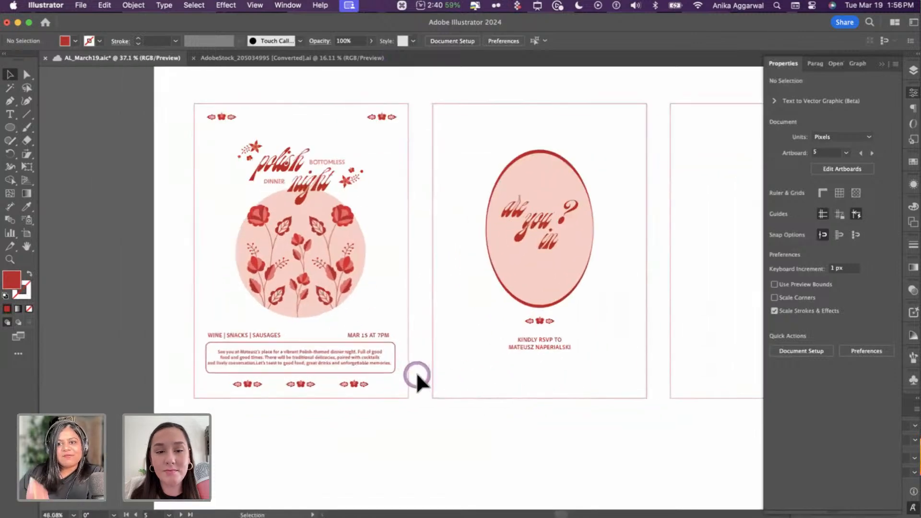
pyautogui.scroll(1, 416, 374)
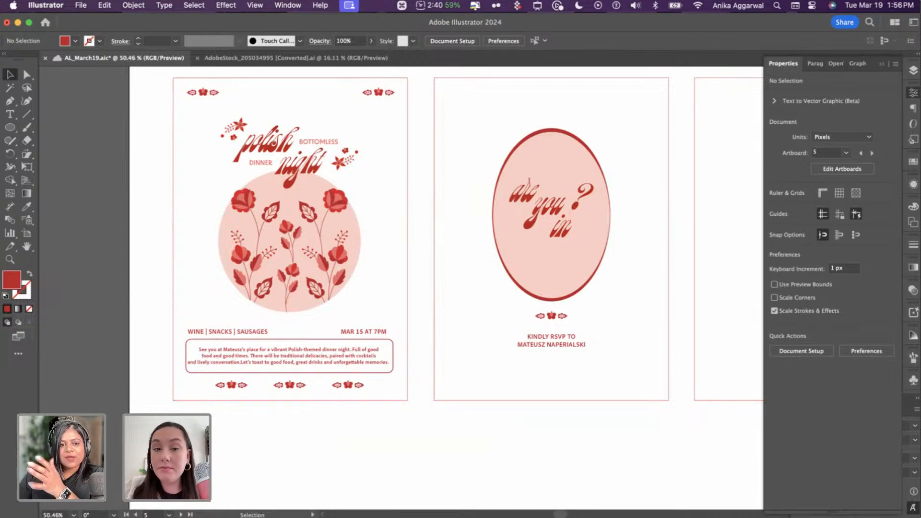
# - Switch to Chrome and bring up the Adobe Express home page tab
pyautogui.click(96, 517)
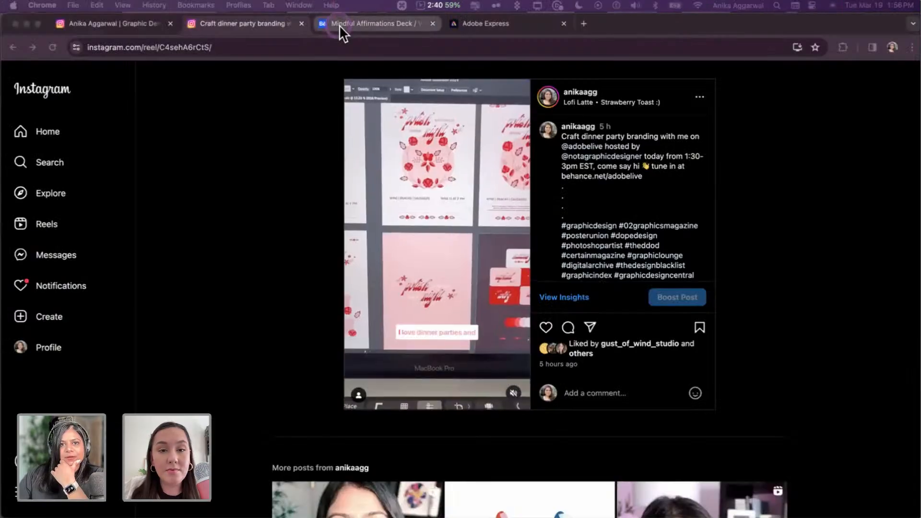
pyautogui.click(336, 25)
pyautogui.click(524, 24)
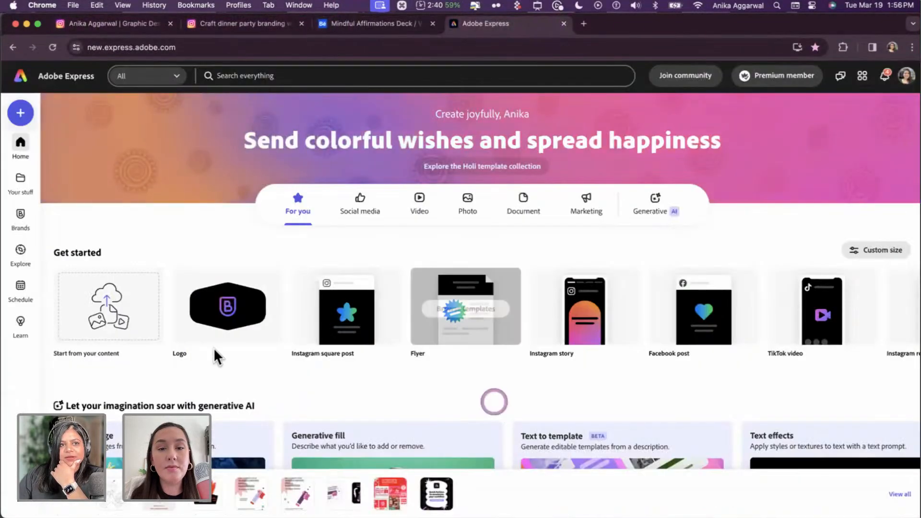
pyautogui.click(35, 119)
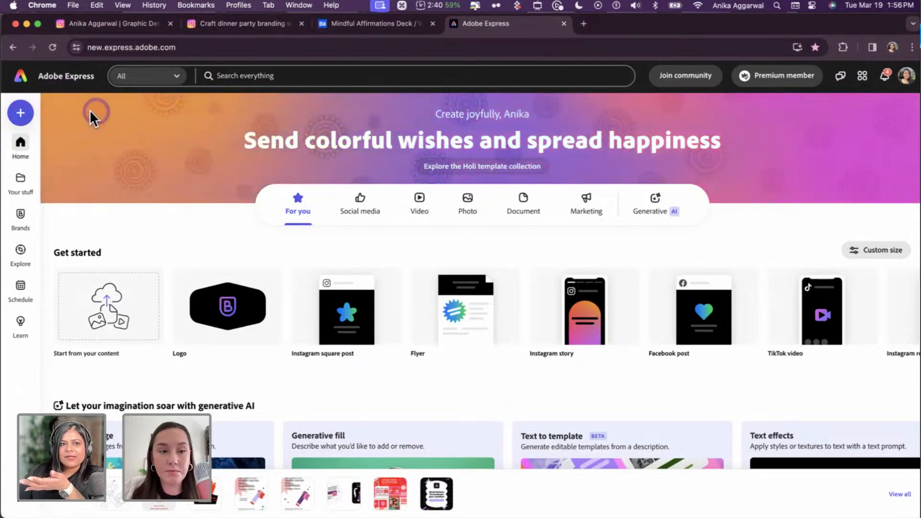
# - Create a blank Portrait (9:16) Express design titled 'Animated Invite'
pyautogui.click(25, 114)
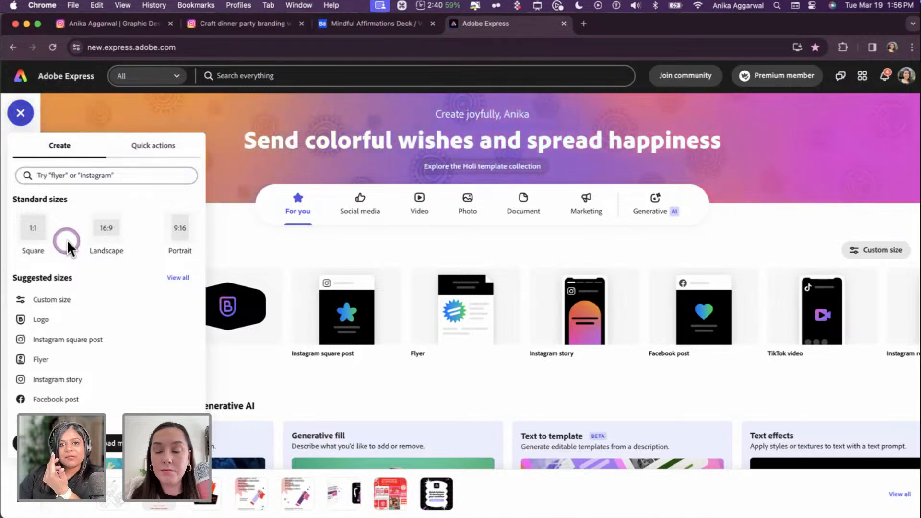
pyautogui.click(182, 234)
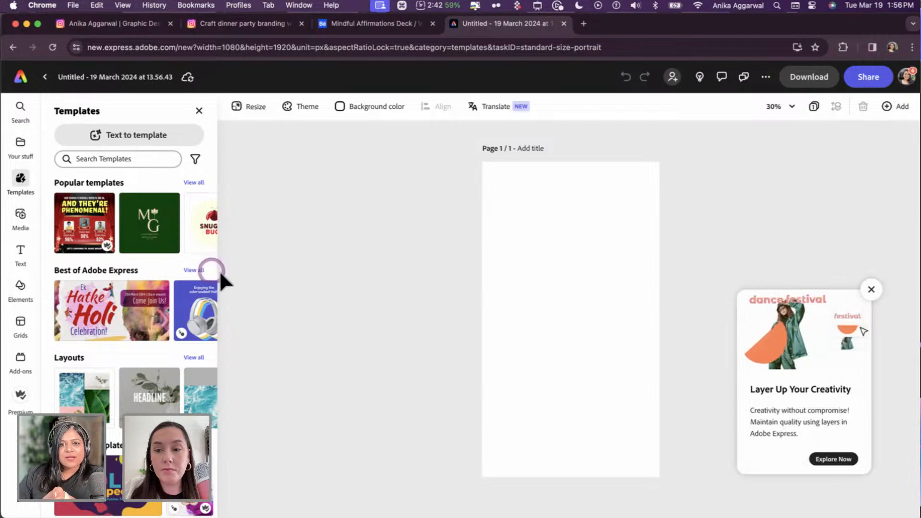
pyautogui.click(521, 148)
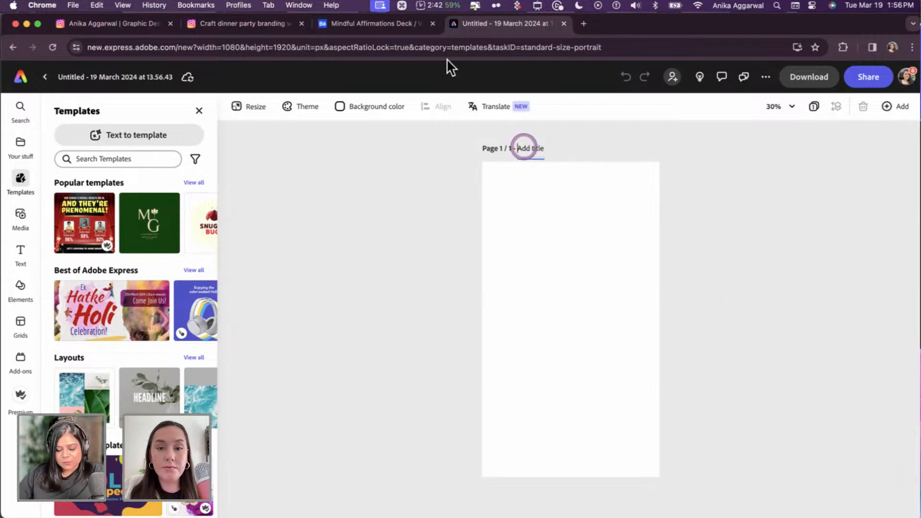
pyautogui.write('Animated In')
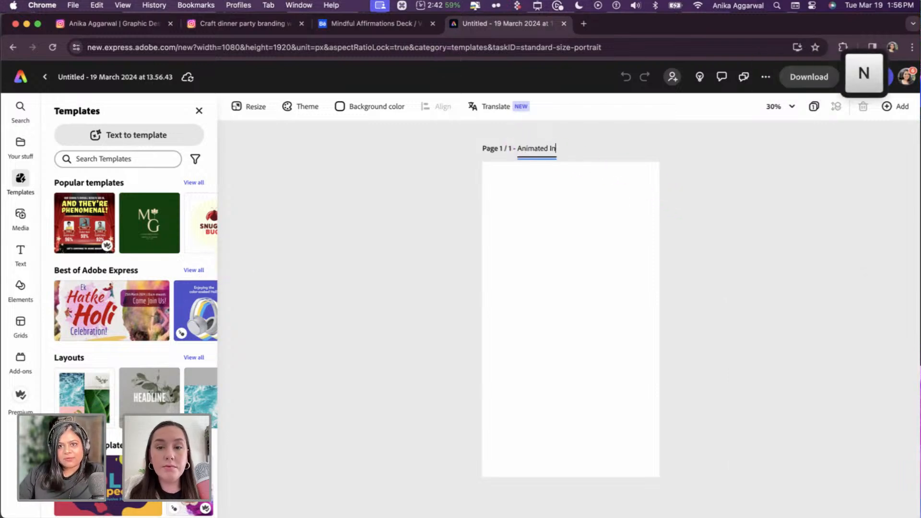
pyautogui.write('vite')
pyautogui.press('Return')
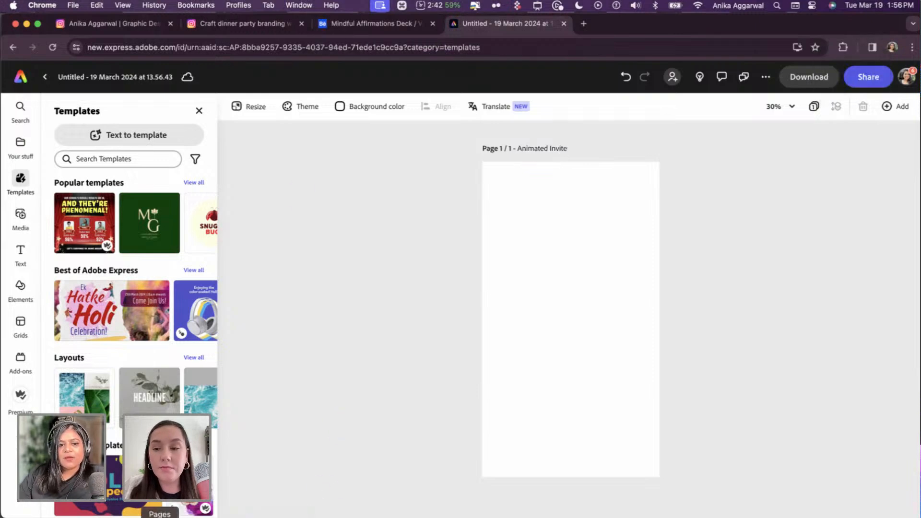
pyautogui.click(192, 511)
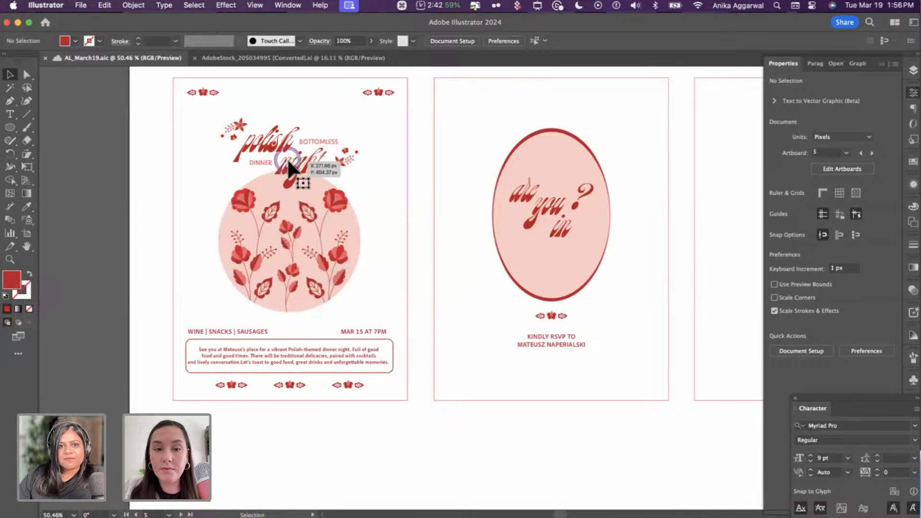
# - Copy the polish night title group, paste it below the cards and scale it up
pyautogui.click(287, 157)
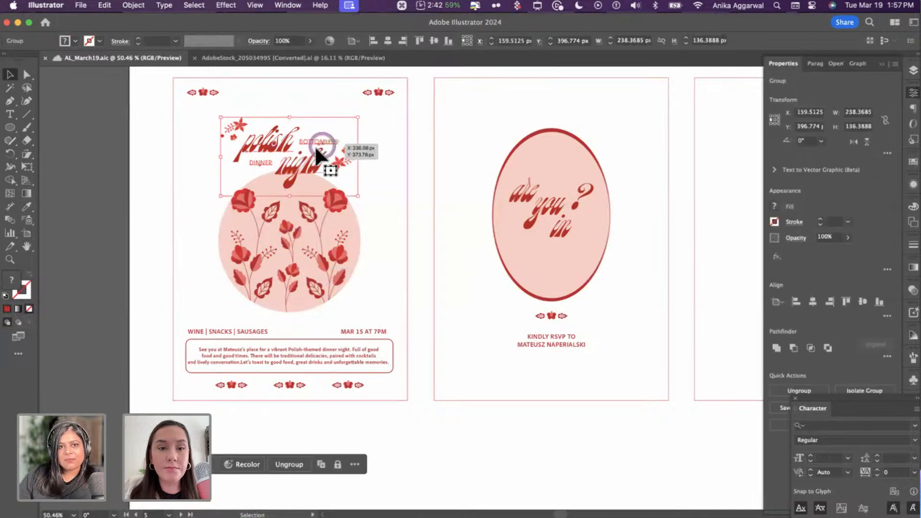
pyautogui.scroll(-5, 294, 160)
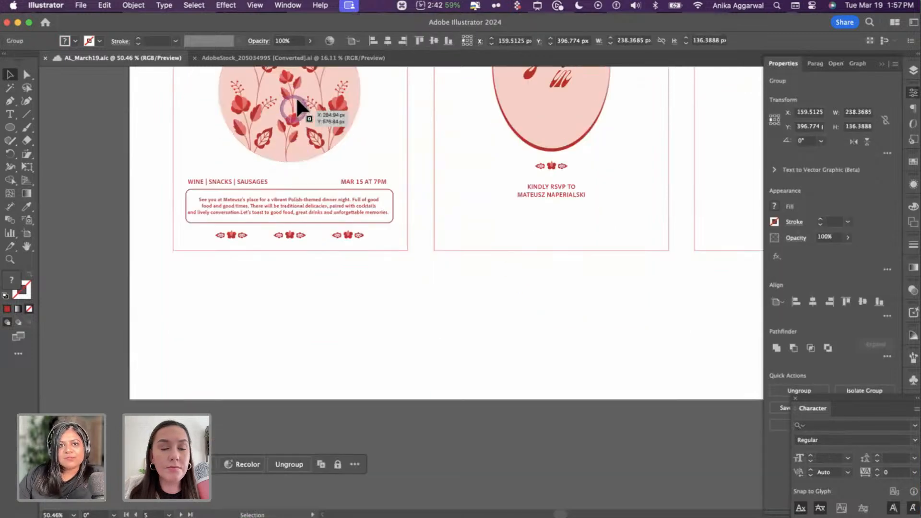
pyautogui.scroll(1, 295, 97)
pyautogui.press('super+c')
pyautogui.scroll(-4, 453, 428)
pyautogui.press('super+v')
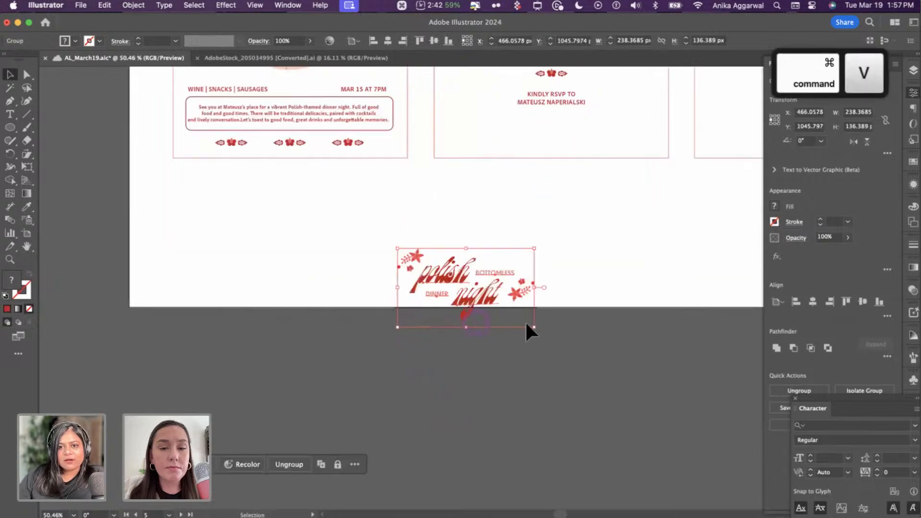
pyautogui.moveTo(536, 331); pyautogui.dragTo(734, 440)
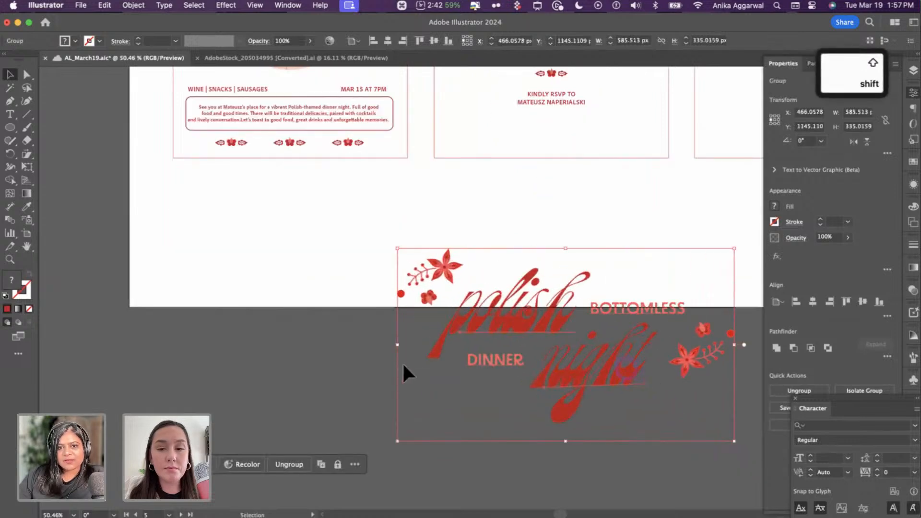
pyautogui.moveTo(402, 366); pyautogui.dragTo(176, 360)
pyautogui.moveTo(513, 436); pyautogui.dragTo(581, 468)
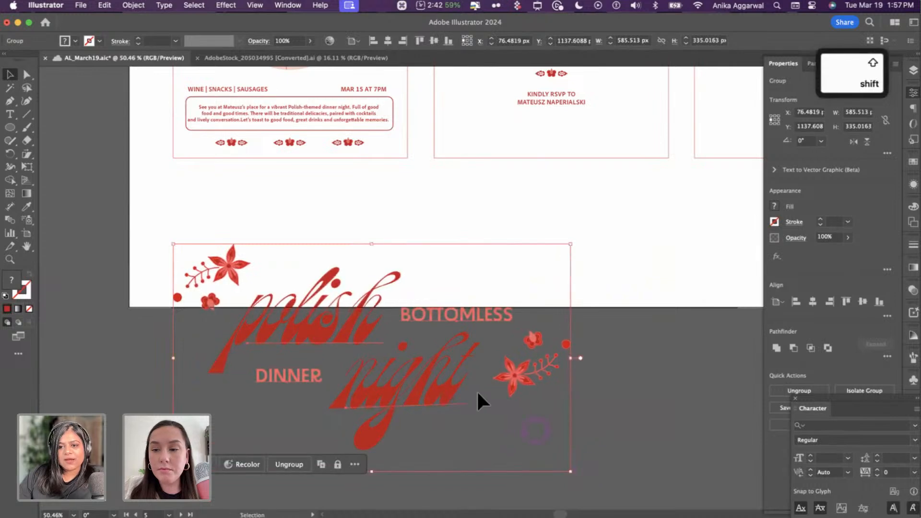
pyautogui.scroll(-4, 477, 390)
pyautogui.moveTo(408, 278); pyautogui.dragTo(429, 372)
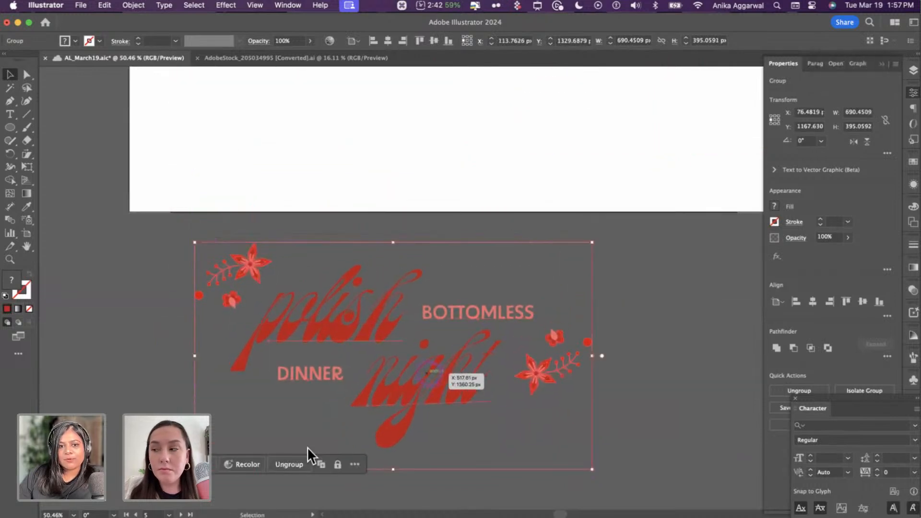
# - Ungroup the enlarged title copy and select the polish night lettering alone
pyautogui.click(344, 182)
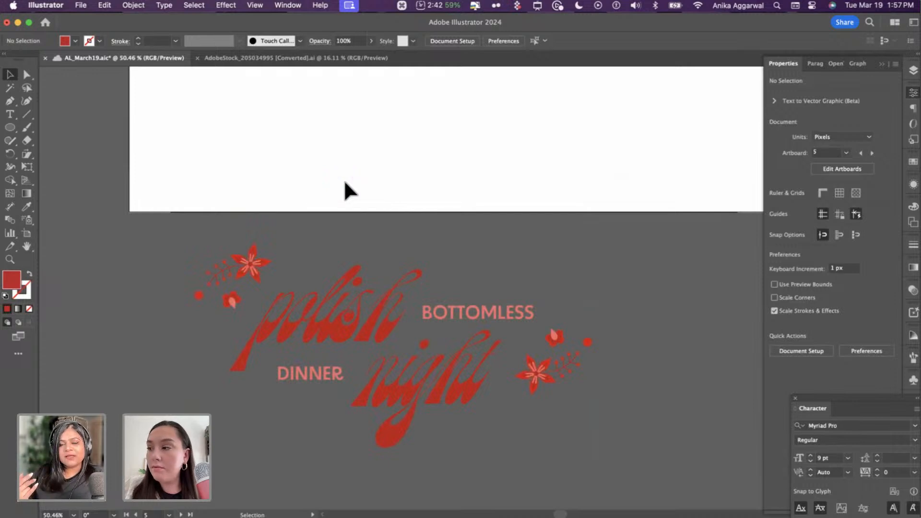
pyautogui.click(360, 281)
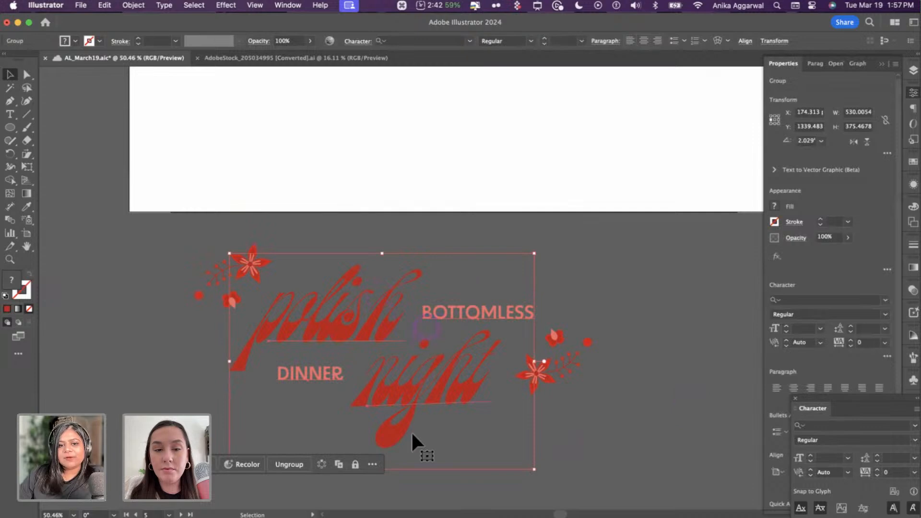
pyautogui.click(368, 441)
pyautogui.click(299, 462)
pyautogui.click(387, 214)
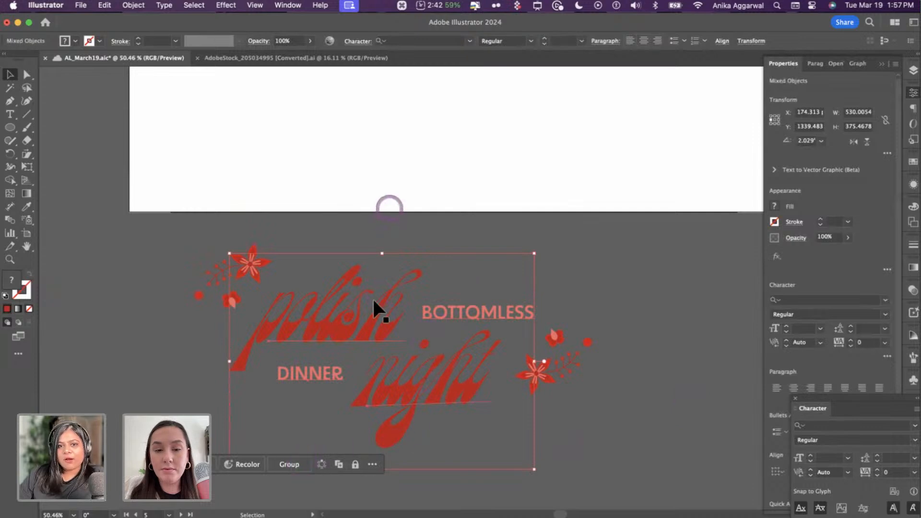
pyautogui.click(369, 333)
# - Copy the polish night lettering from Illustrator and paste it onto the Adobe Express page
pyautogui.press('super+c')
pyautogui.press('super+Tab')
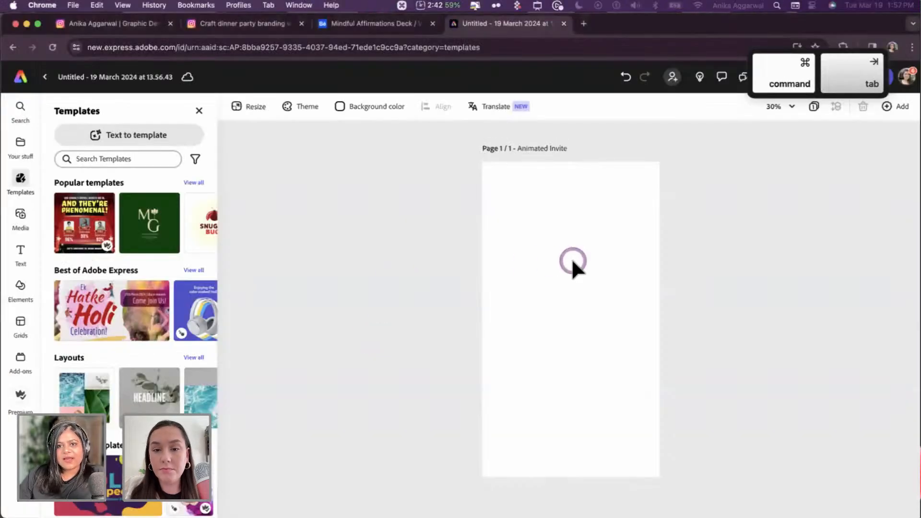
pyautogui.press('super+v')
pyautogui.click(621, 292)
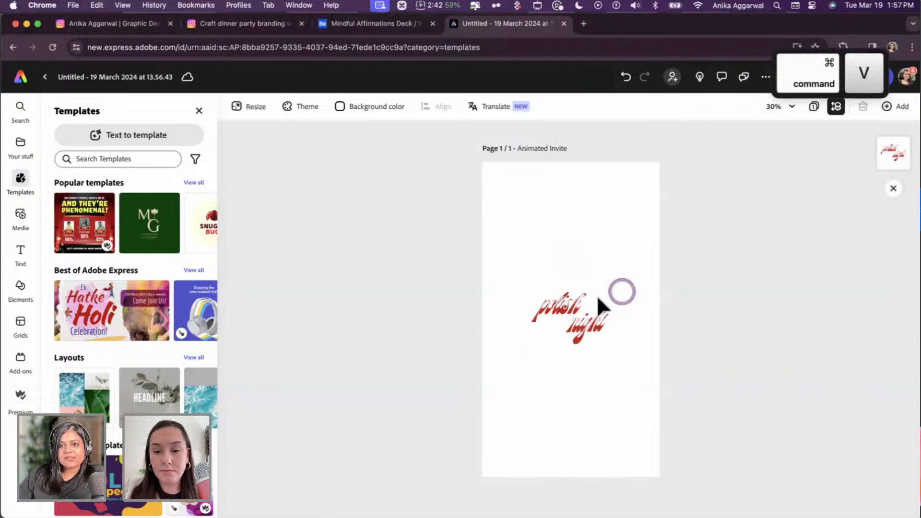
pyautogui.keyDown('shift'); pyautogui.click(592, 298); pyautogui.keyUp('shift')
pyautogui.moveTo(611, 290); pyautogui.dragTo(648, 289)
pyautogui.press('super+z')
# - Move the lettering straight up along the page centre to sit near the top
pyautogui.scroll(10, 606, 335)
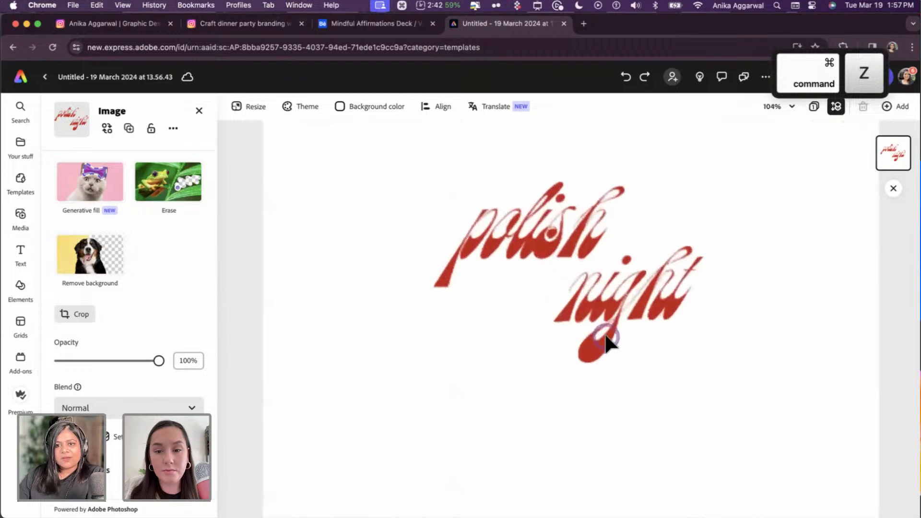
pyautogui.scroll(2, 624, 312)
pyautogui.scroll(-10, 623, 300)
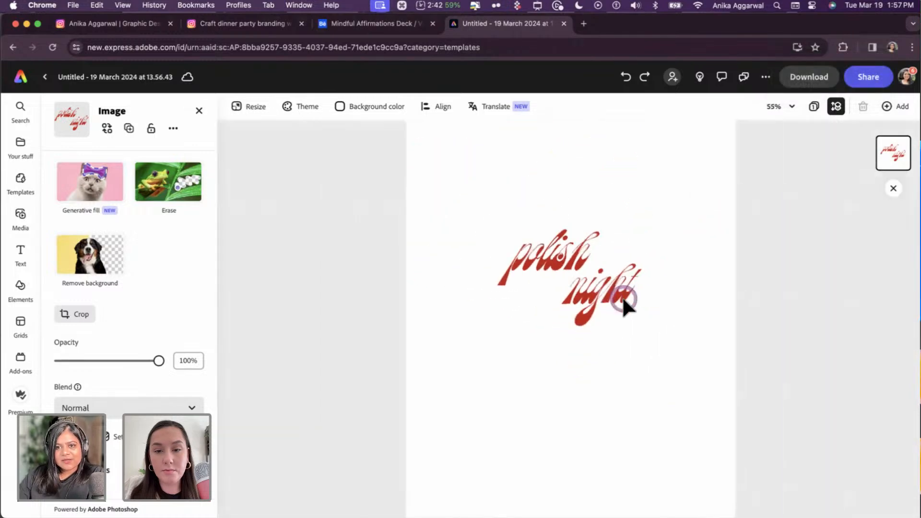
pyautogui.click(617, 321)
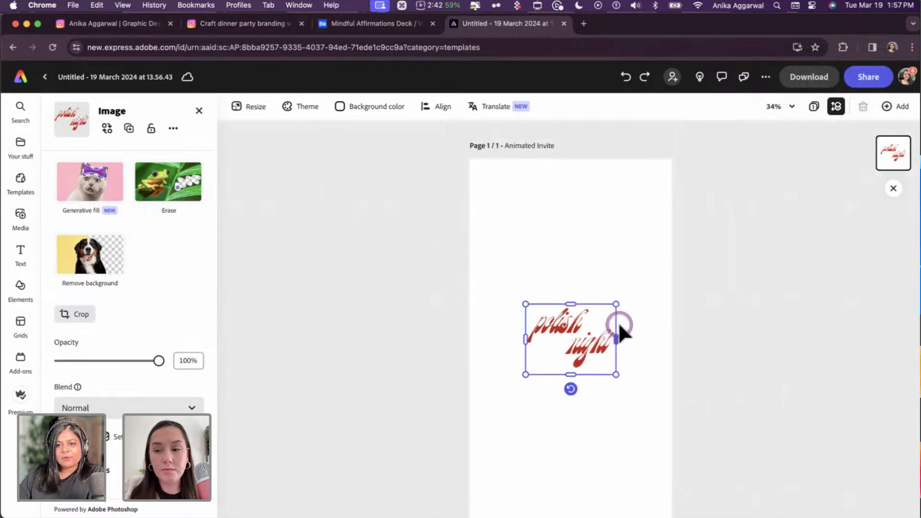
pyautogui.moveTo(590, 348); pyautogui.dragTo(594, 254)
pyautogui.click(722, 315)
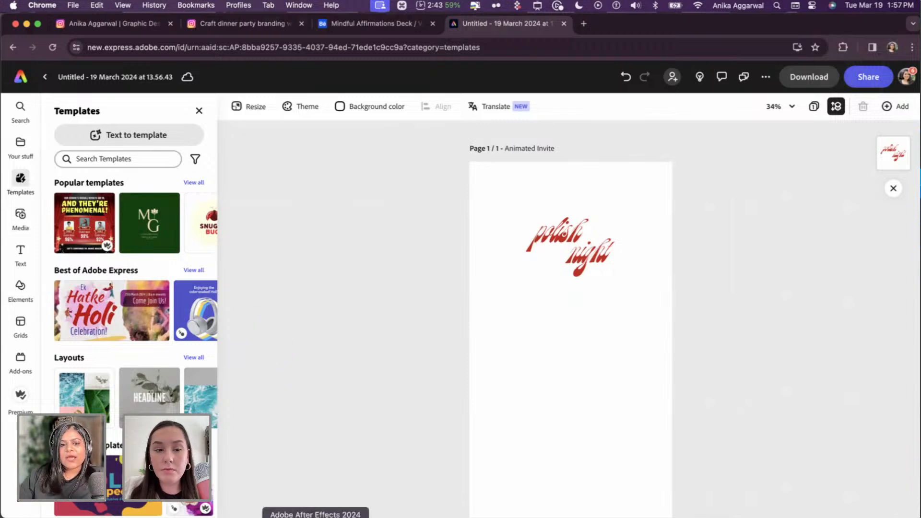
# - Open Your stuff and view the brand and library assets
pyautogui.click(28, 150)
pyautogui.click(116, 135)
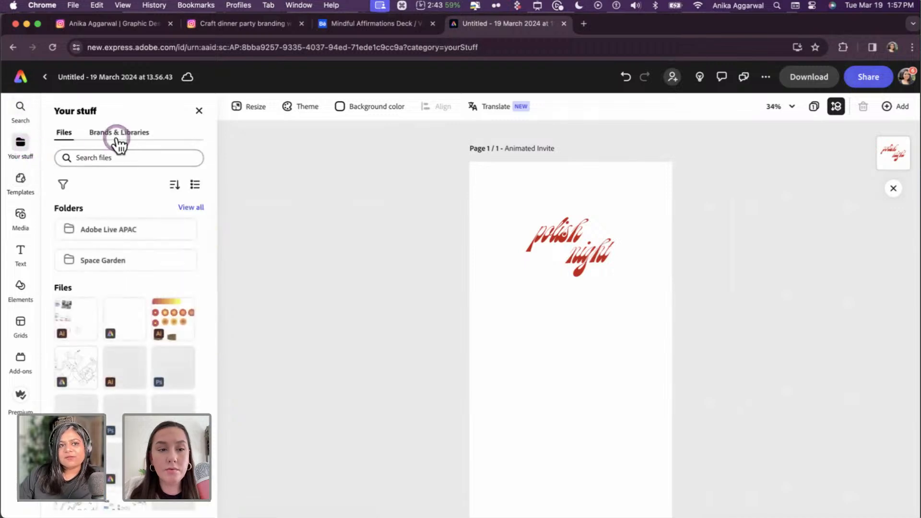
pyautogui.click(195, 250)
pyautogui.press('super+Tab')
# - Create a new library named AL_POLISH in the Libraries panel
pyautogui.click(394, 234)
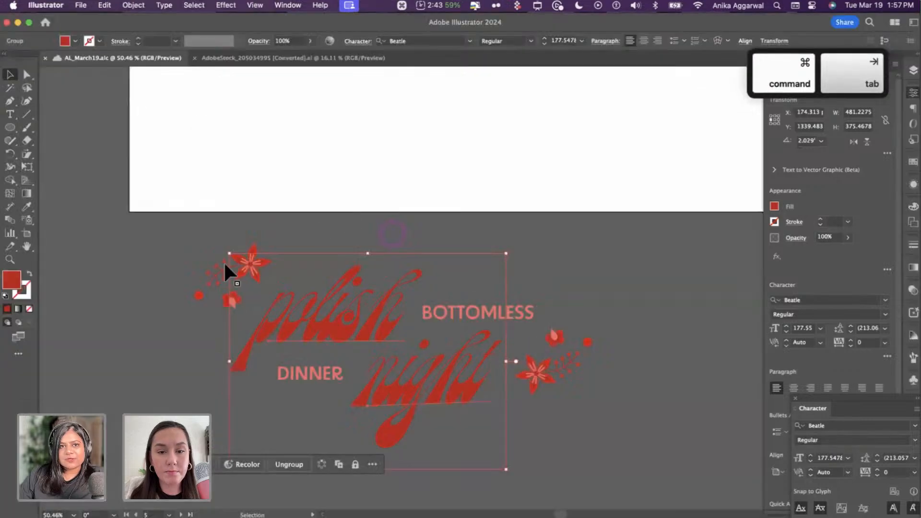
pyautogui.click(168, 276)
pyautogui.click(288, 5)
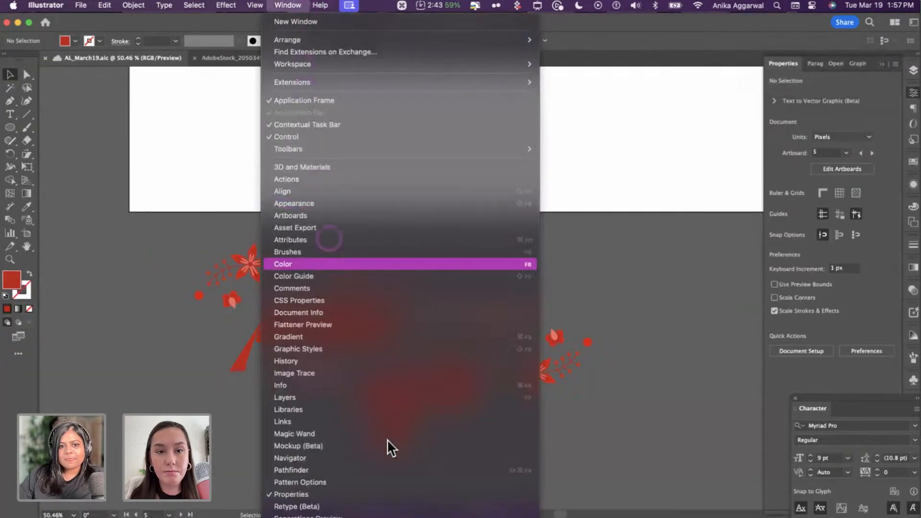
pyautogui.click(367, 433)
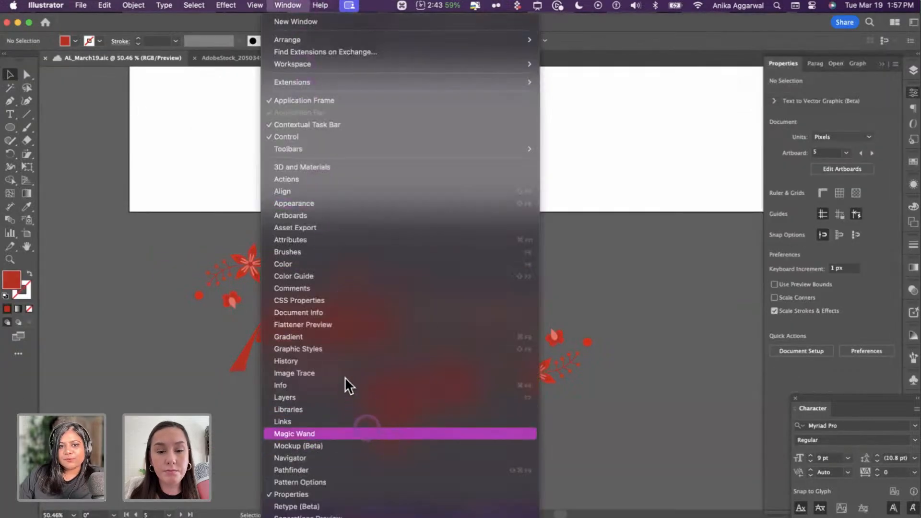
pyautogui.click(339, 409)
pyautogui.click(814, 164)
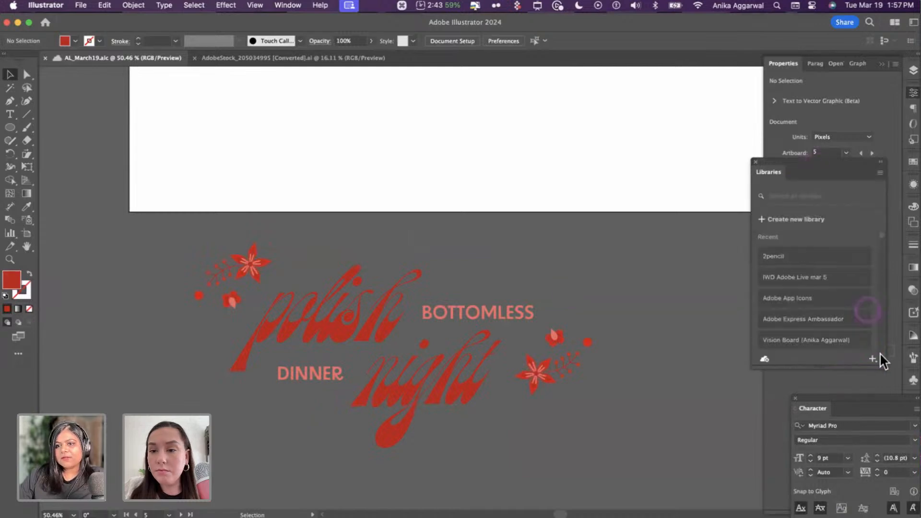
pyautogui.click(873, 359)
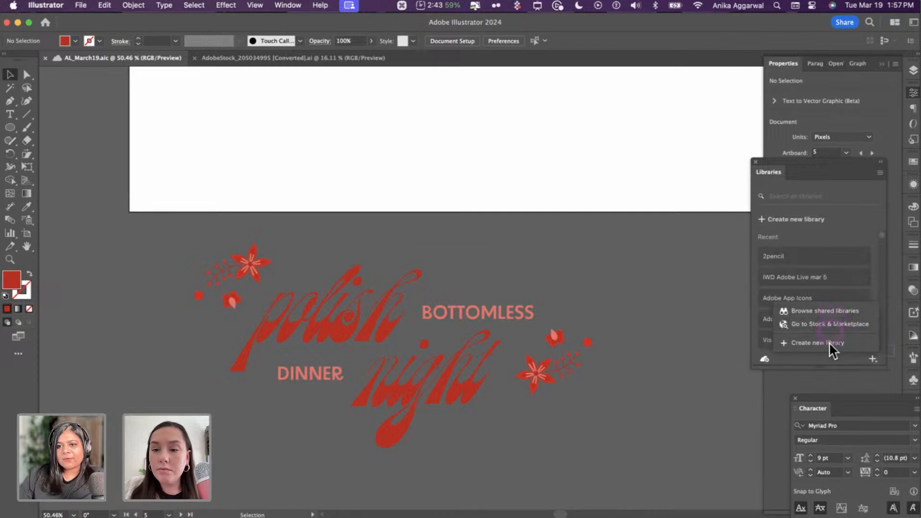
pyautogui.click(829, 342)
pyautogui.write('AL')
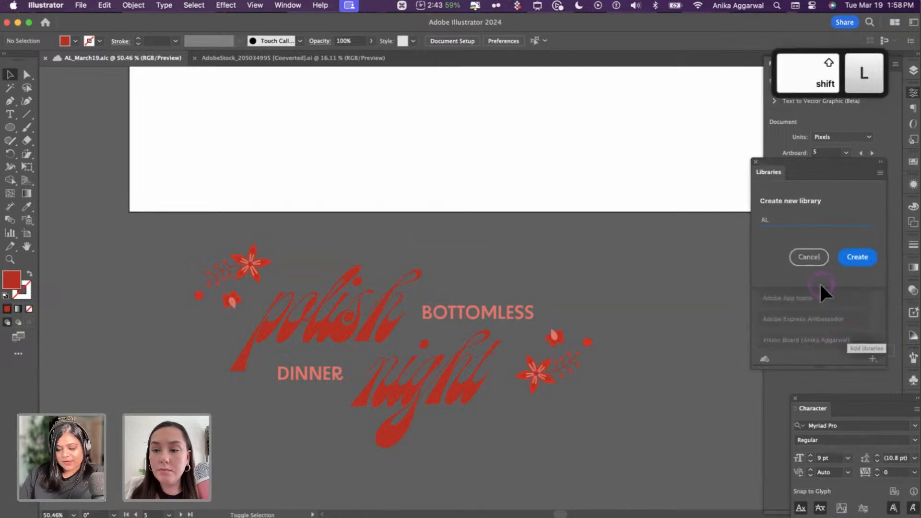
pyautogui.write('_POLISH')
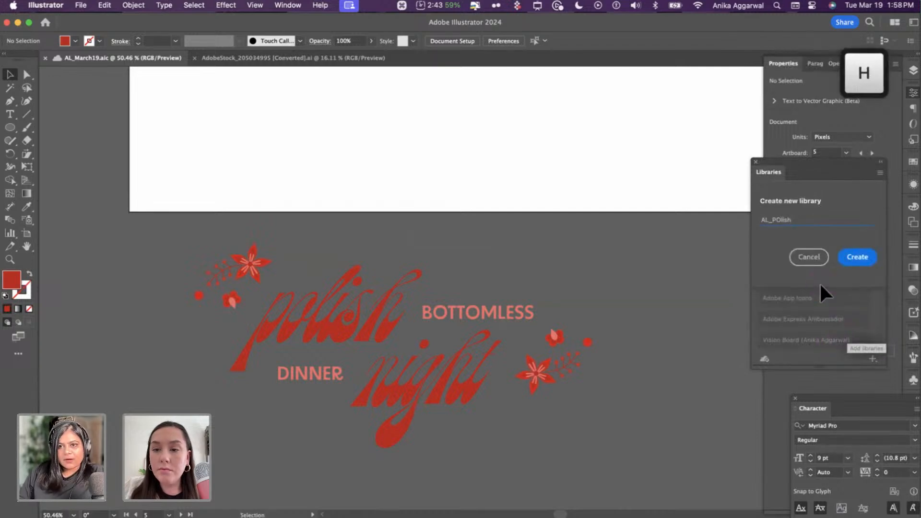
pyautogui.press('Return')
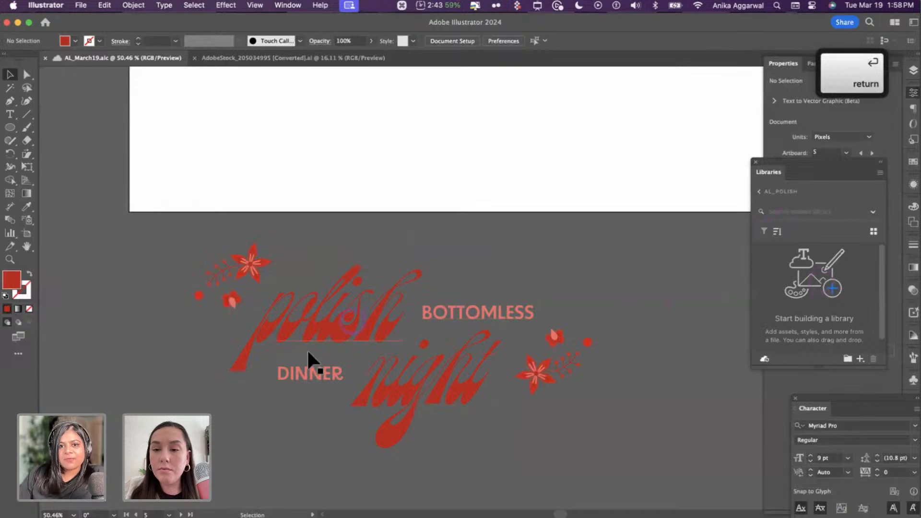
# - Add the polish night lettering, BOTTOMLESS, DINNER and both flower groups to AL_POLISH
pyautogui.moveTo(327, 326); pyautogui.dragTo(808, 310)
pyautogui.moveTo(507, 314); pyautogui.dragTo(818, 292)
pyautogui.moveTo(288, 376); pyautogui.dragTo(777, 330)
pyautogui.click(562, 370)
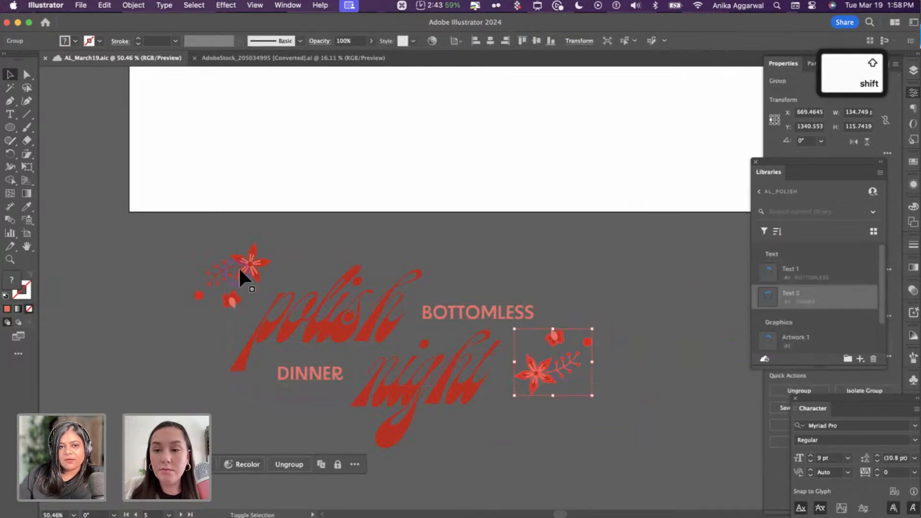
pyautogui.moveTo(246, 261); pyautogui.dragTo(755, 336)
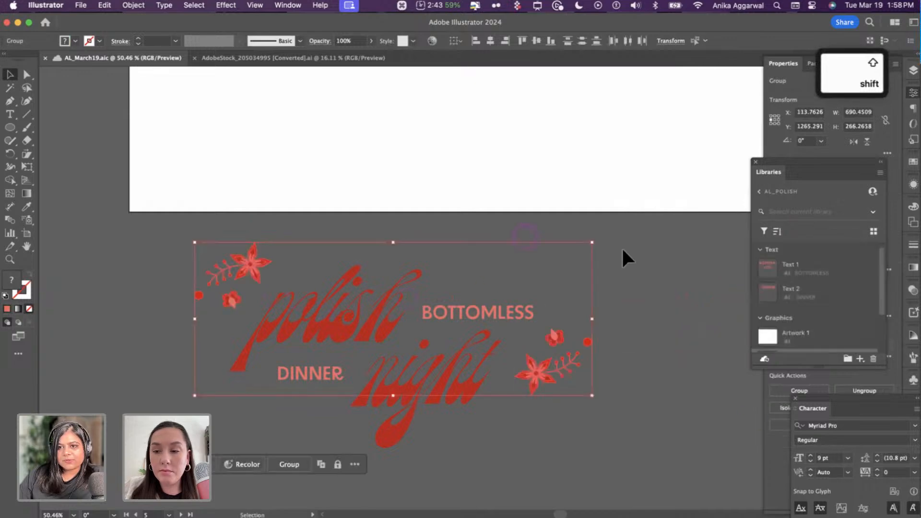
pyautogui.click(623, 249)
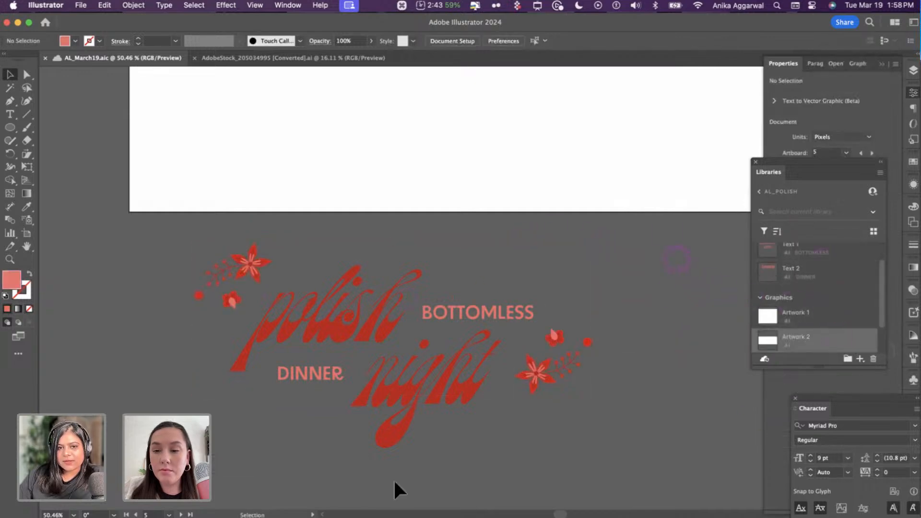
pyautogui.scroll(-1, 156, 411)
pyautogui.scroll(-2, 156, 412)
pyautogui.press('super+a')
pyautogui.click(125, 386)
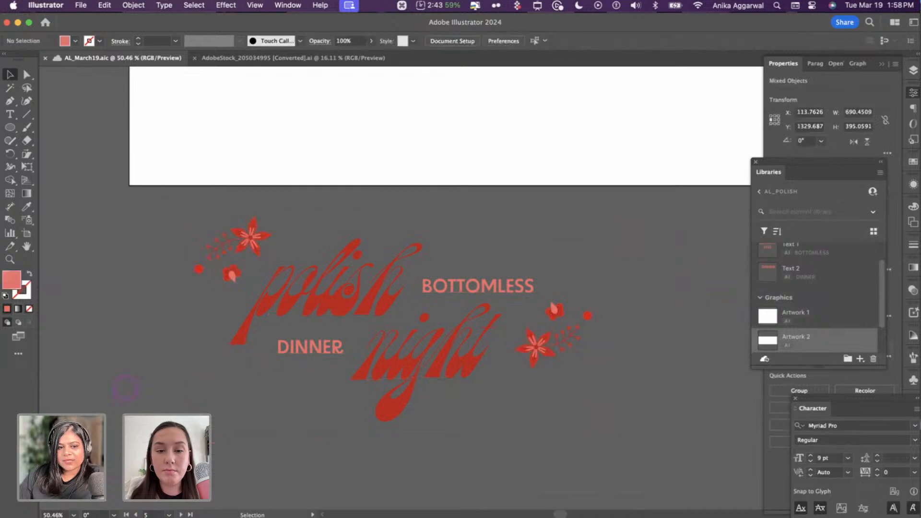
# - In Adobe Express, search libraries for AL_ and open the AL_POlish library
pyautogui.press('super+Tab')
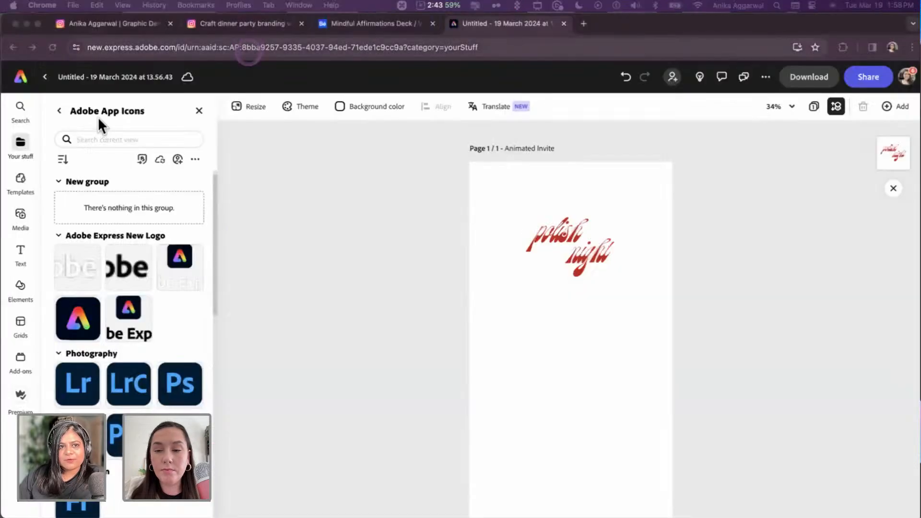
pyautogui.click(60, 112)
pyautogui.click(102, 131)
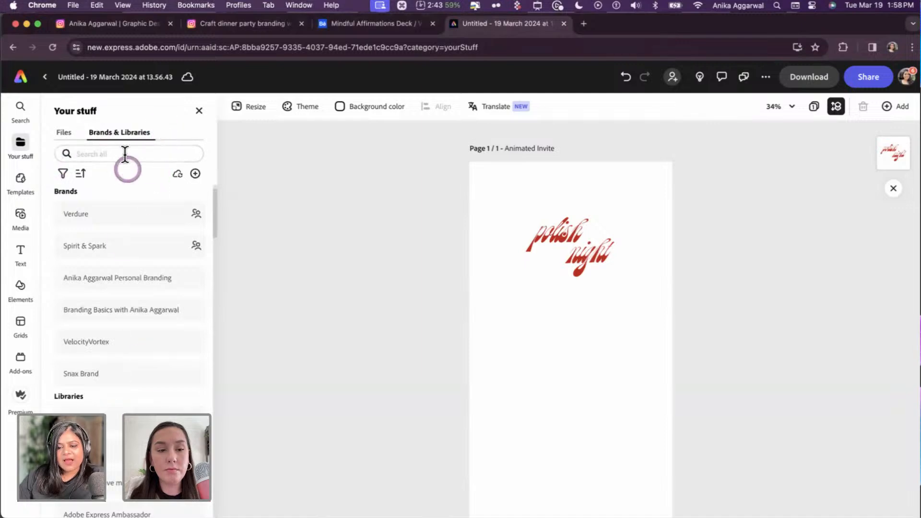
pyautogui.write('AL_')
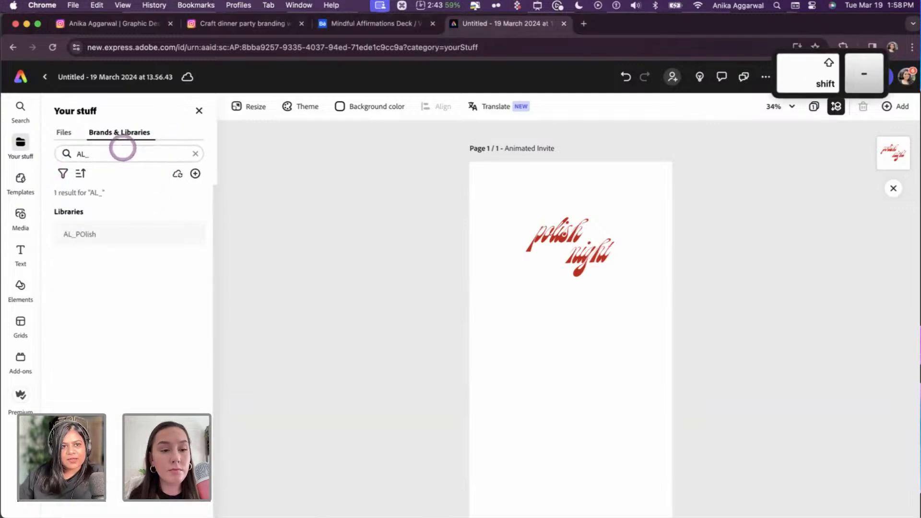
pyautogui.click(127, 235)
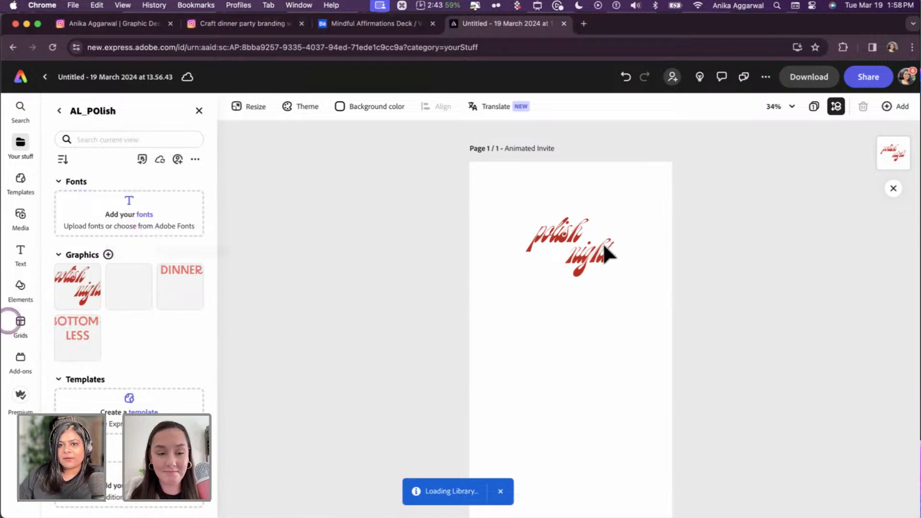
# - Replace the old polish night graphic with the linked library graphic and enlarge it
pyautogui.click(586, 237)
pyautogui.press('BackSpace')
pyautogui.click(73, 293)
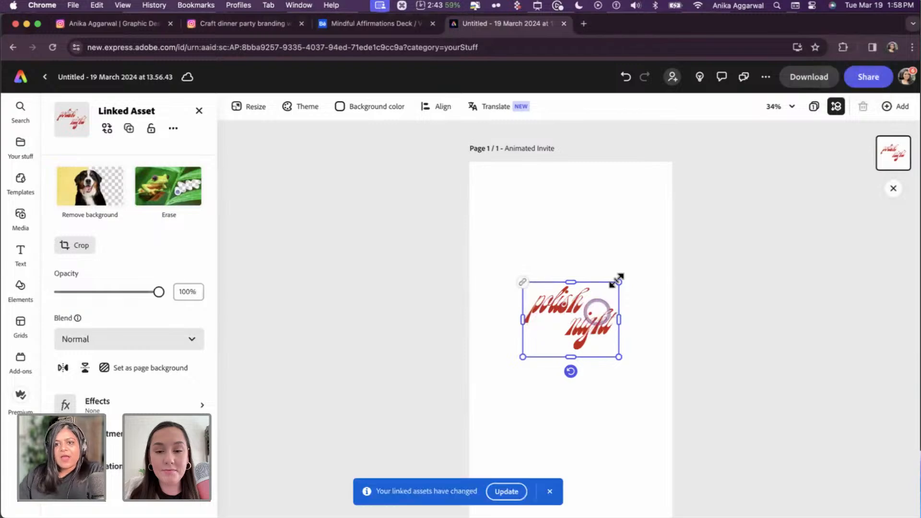
pyautogui.moveTo(619, 282); pyautogui.dragTo(737, 190)
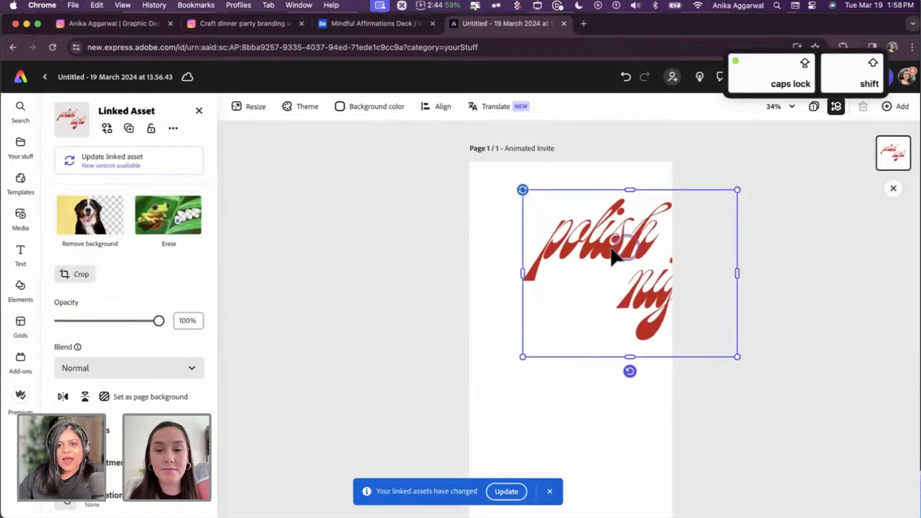
pyautogui.moveTo(609, 250); pyautogui.dragTo(576, 269)
pyautogui.moveTo(691, 361); pyautogui.dragTo(770, 453)
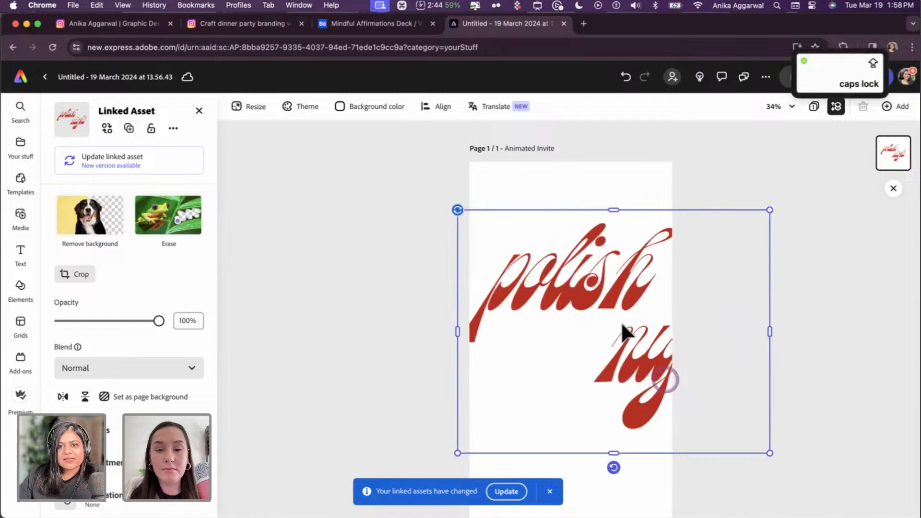
# - Update the linked polish night graphic to its latest version
pyautogui.click(537, 283)
pyautogui.click(505, 486)
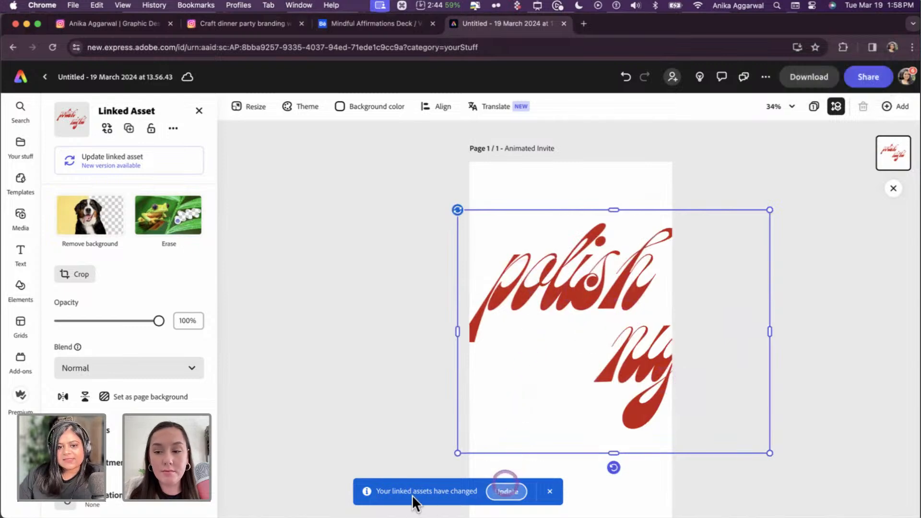
pyautogui.click(498, 490)
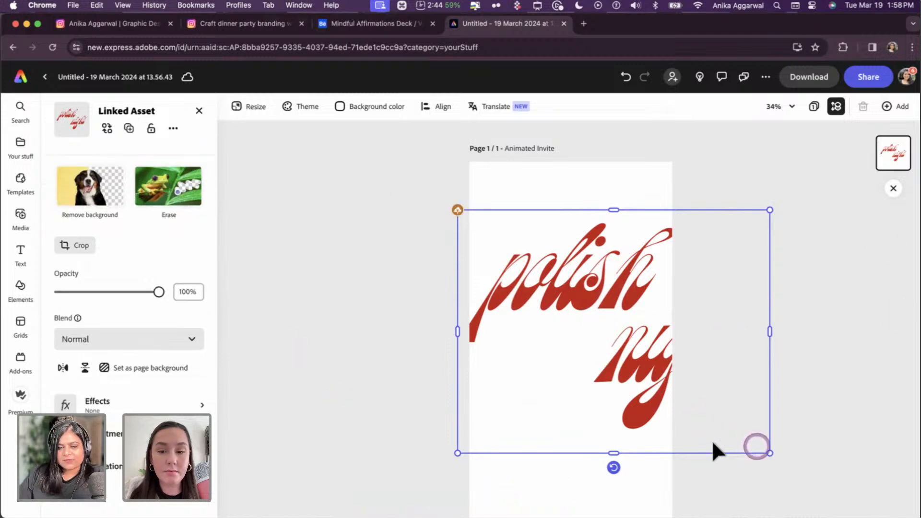
pyautogui.press('super+Tab')
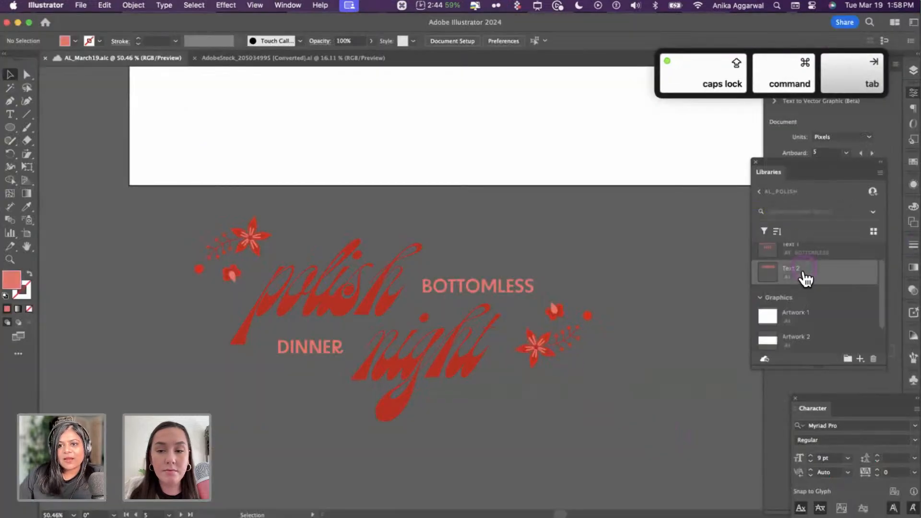
# - Open the BOTTOMLESS library text asset for editing in Illustrator
pyautogui.doubleClick(799, 269)
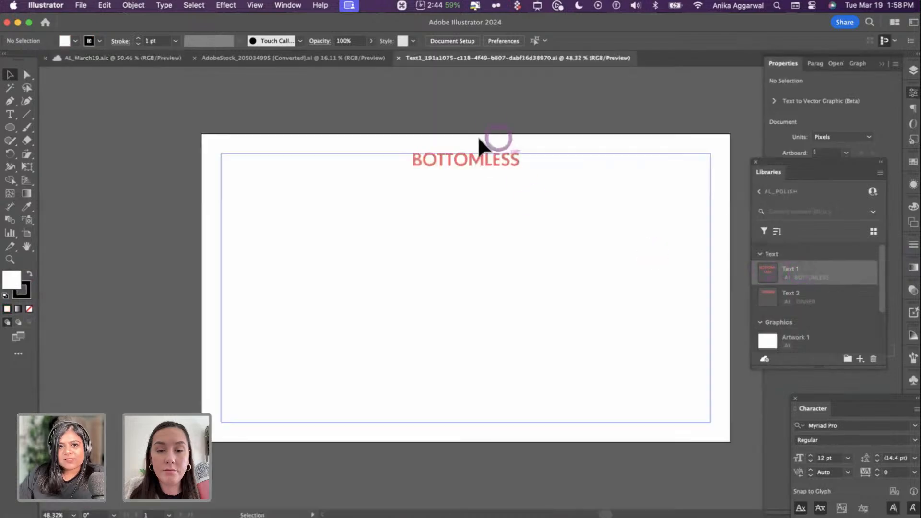
pyautogui.click(476, 160)
pyautogui.moveTo(491, 184); pyautogui.dragTo(490, 165)
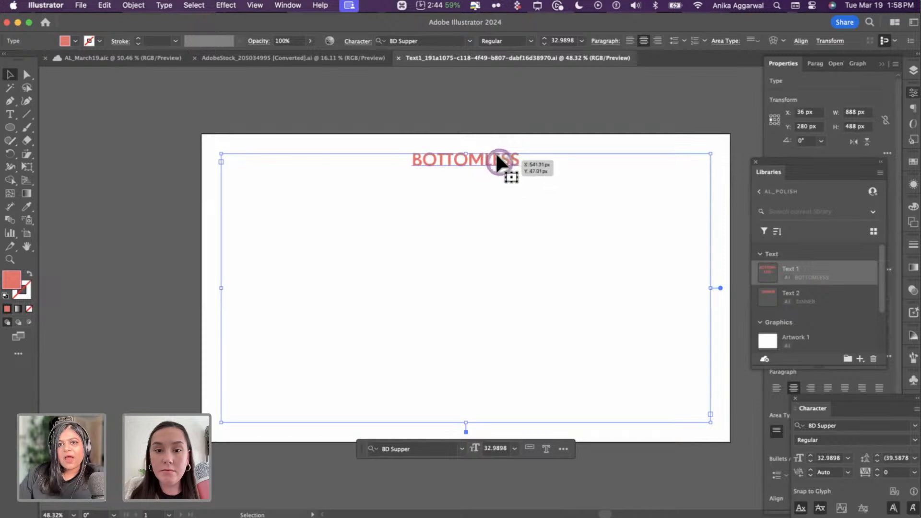
pyautogui.doubleClick(495, 160)
pyautogui.press('Escape')
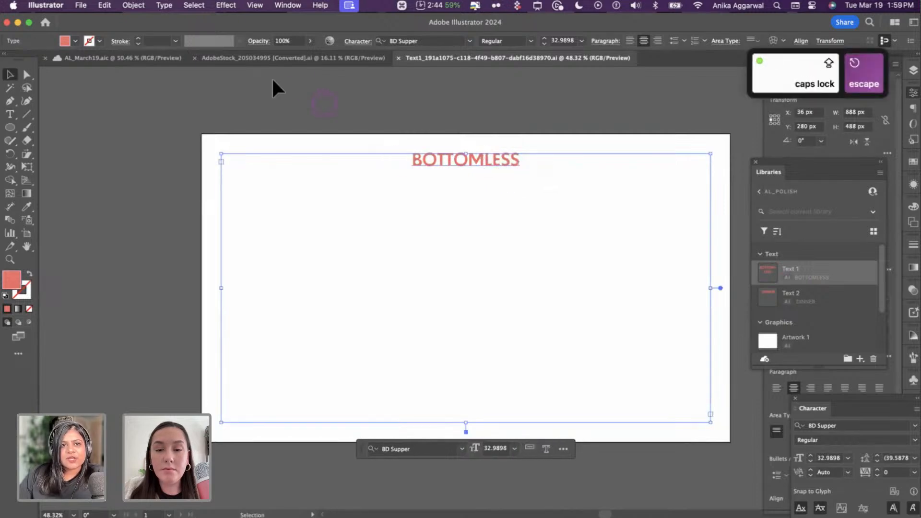
# - Copy the colour sample circles from AL_March19 into the BOTTOMLESS document, left of the artboard
pyautogui.click(150, 59)
pyautogui.scroll(20, 453, 320)
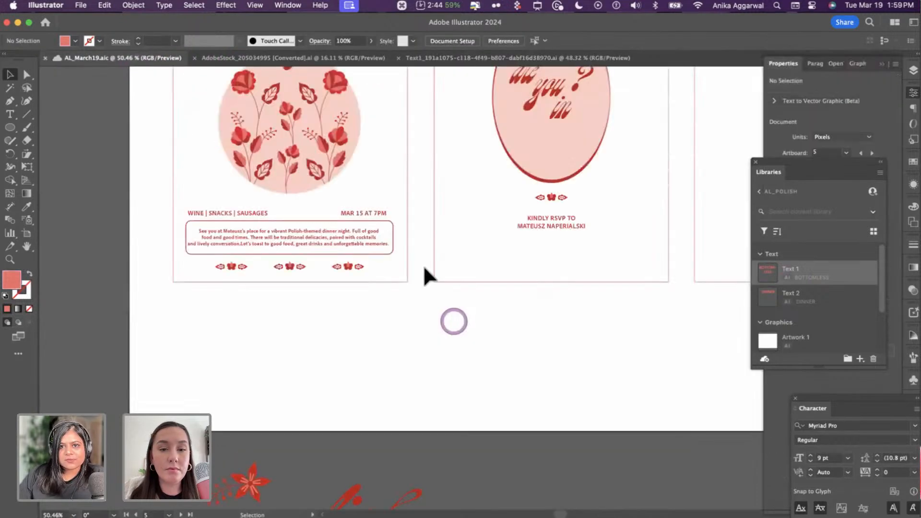
pyautogui.hscroll(15, 497, 270)
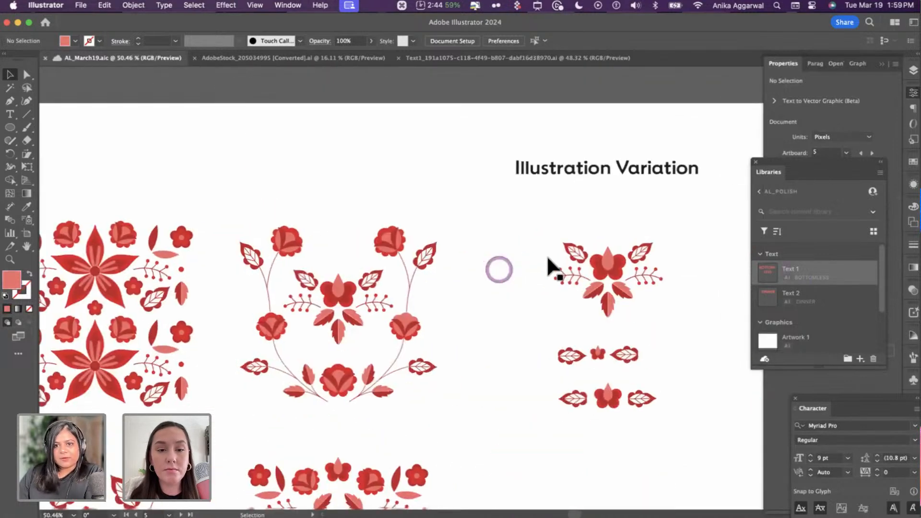
pyautogui.scroll(-3, 549, 263)
pyautogui.click(576, 211)
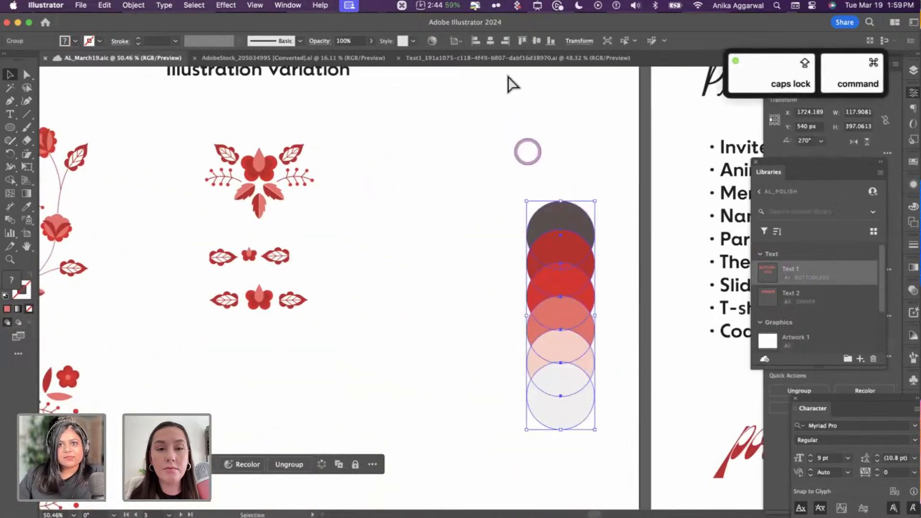
pyautogui.press('cmd+c')
pyautogui.click(512, 57)
pyautogui.press('cmd+v')
pyautogui.moveTo(502, 252); pyautogui.dragTo(134, 245)
pyautogui.click(377, 56)
pyautogui.click(445, 58)
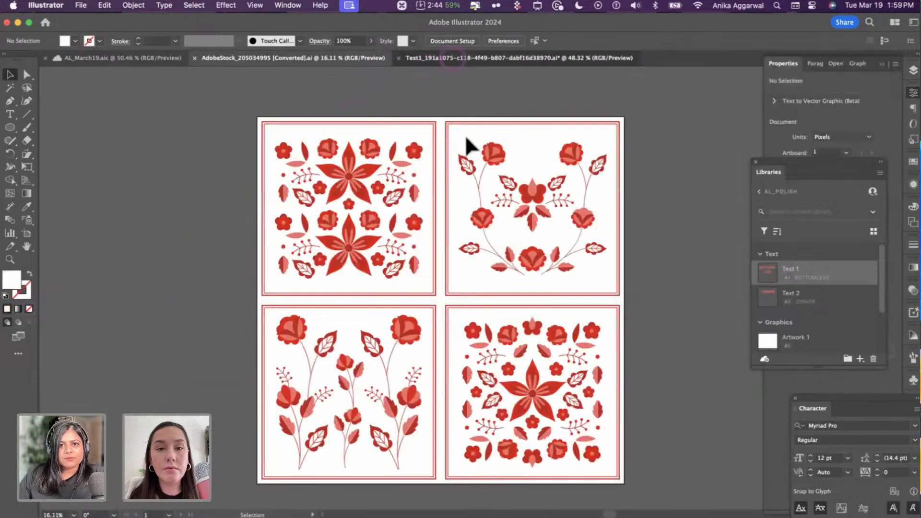
# - Recolour BOTTOMLESS with the dark grey top circle colour and save it
pyautogui.click(467, 158)
pyautogui.press('i')
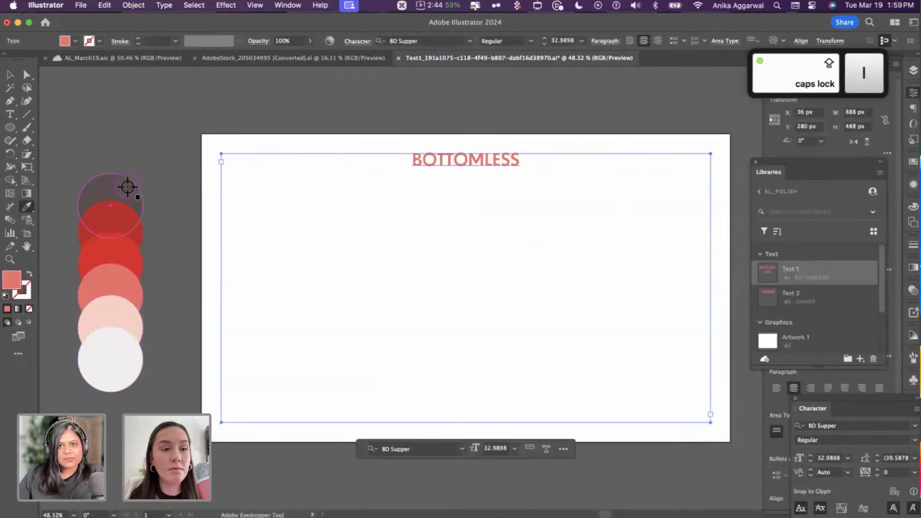
pyautogui.click(127, 189)
pyautogui.press('v')
pyautogui.click(293, 100)
pyautogui.press('super+s')
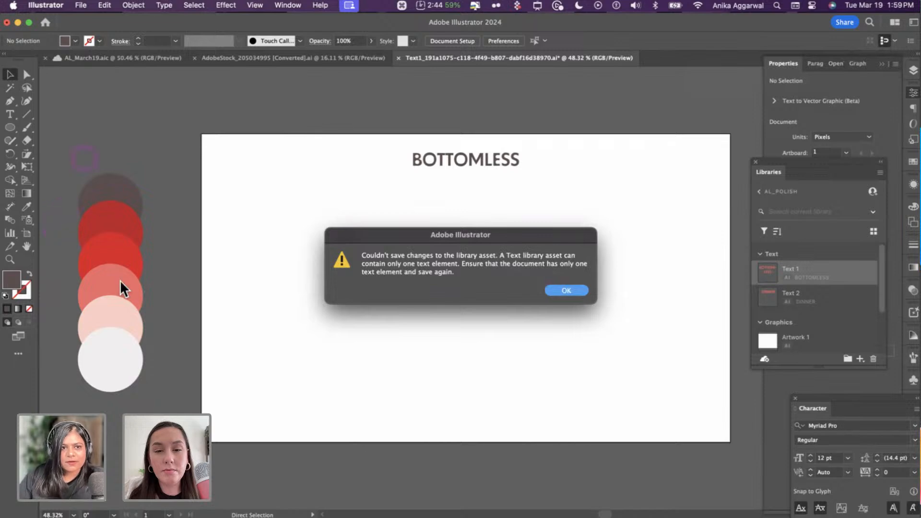
pyautogui.click(565, 291)
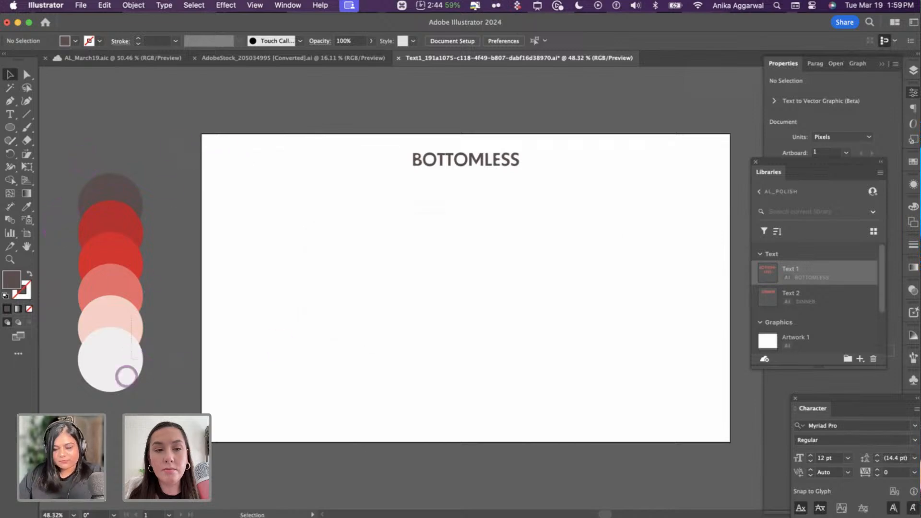
# - Delete the colour-circle group, save again, and return to Adobe Express
pyautogui.click(125, 375)
pyautogui.press('BackSpace')
pyautogui.press('super+s')
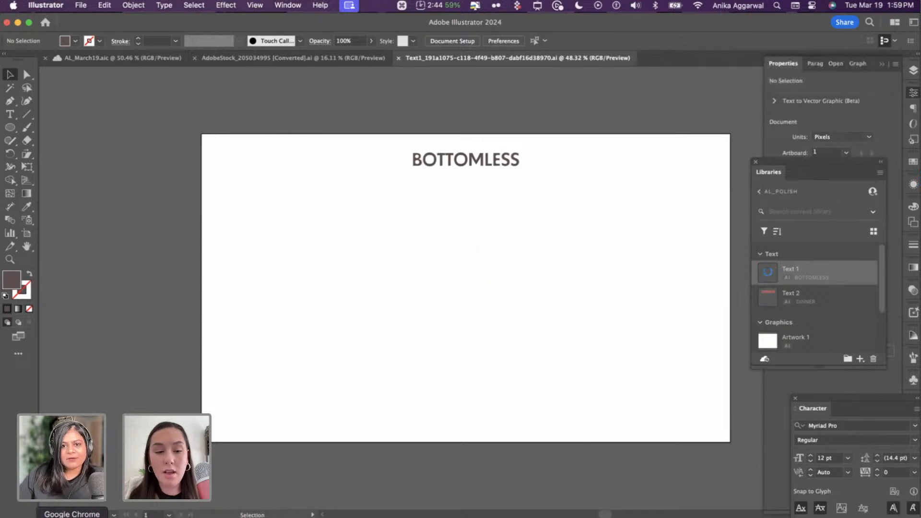
pyautogui.click(72, 516)
pyautogui.click(109, 258)
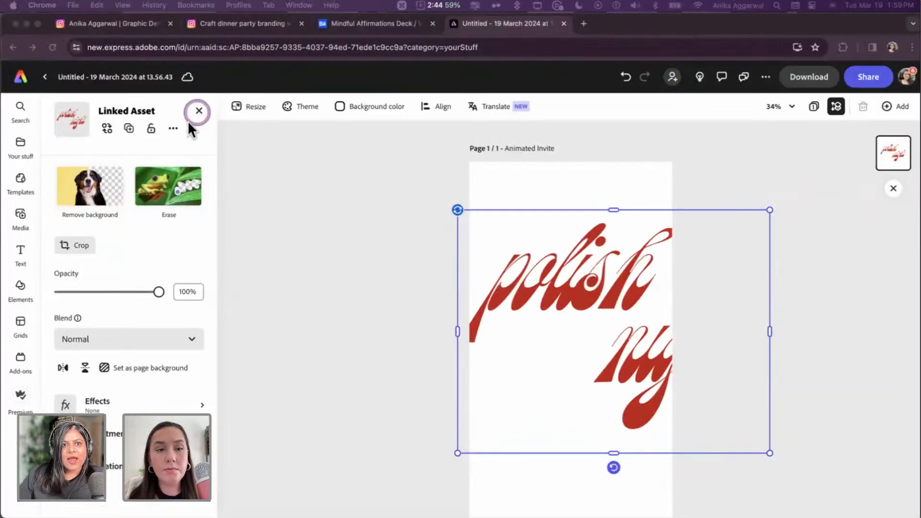
# - Close the linked asset properties and reopen AL_POlish via the earlier AL_ search
pyautogui.click(197, 111)
pyautogui.click(89, 319)
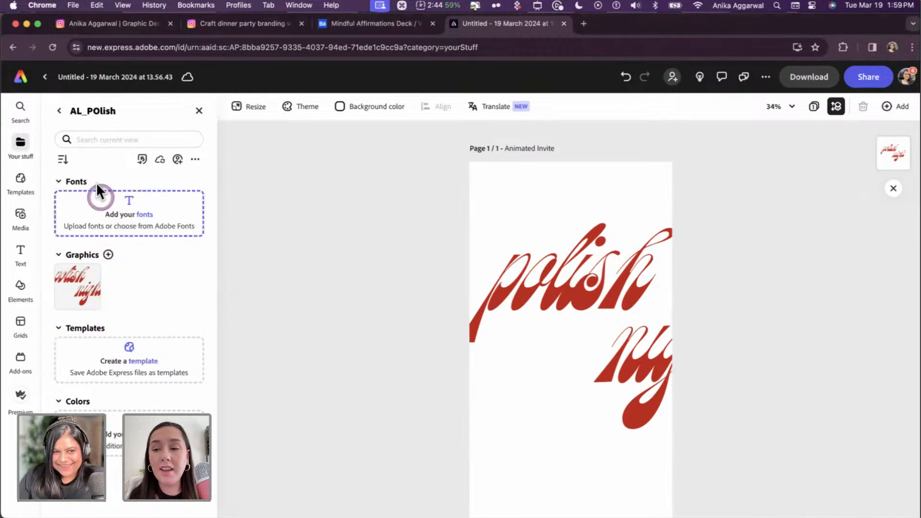
pyautogui.click(59, 112)
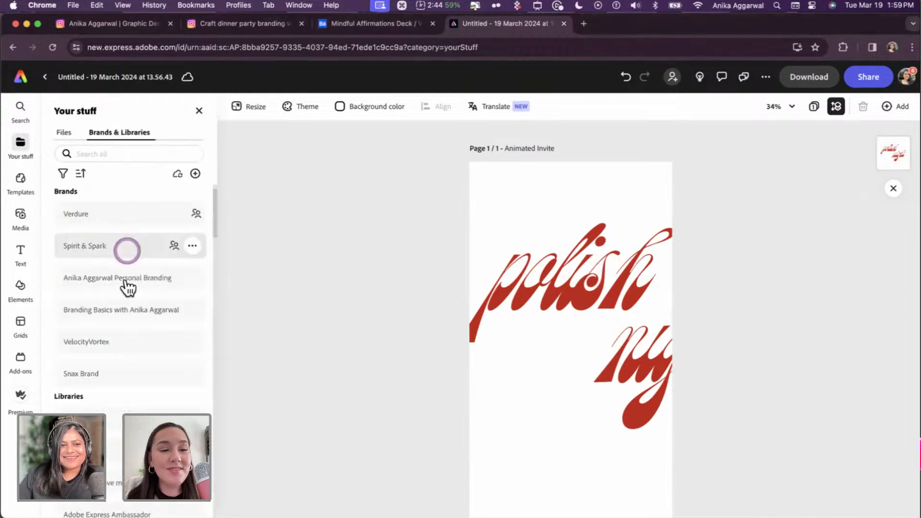
pyautogui.click(120, 154)
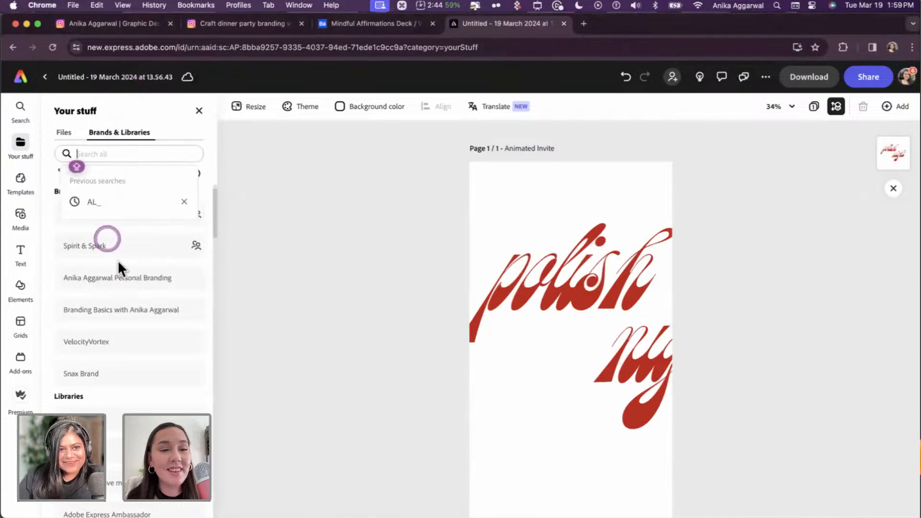
pyautogui.click(97, 201)
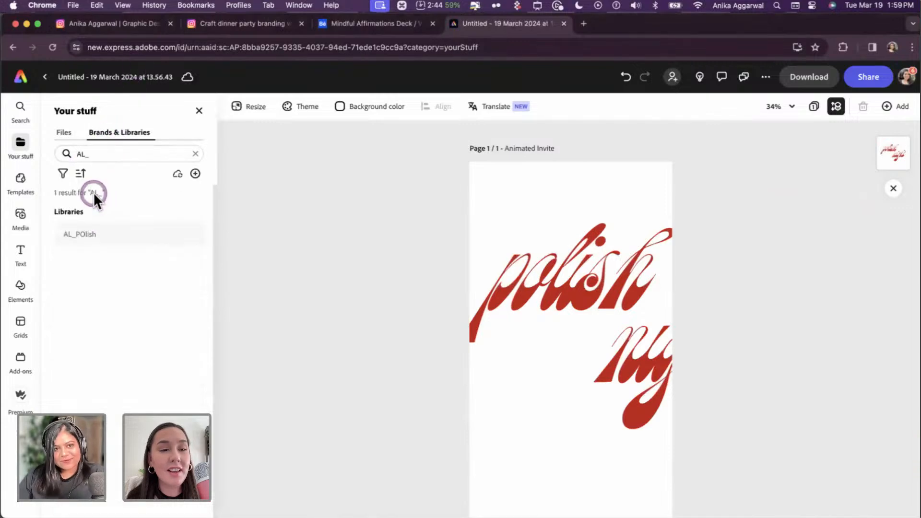
pyautogui.click(99, 226)
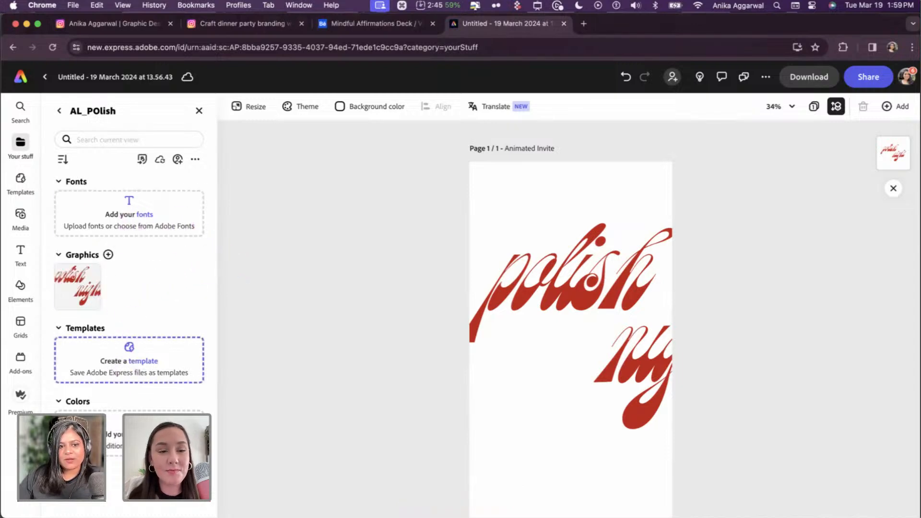
pyautogui.click(192, 515)
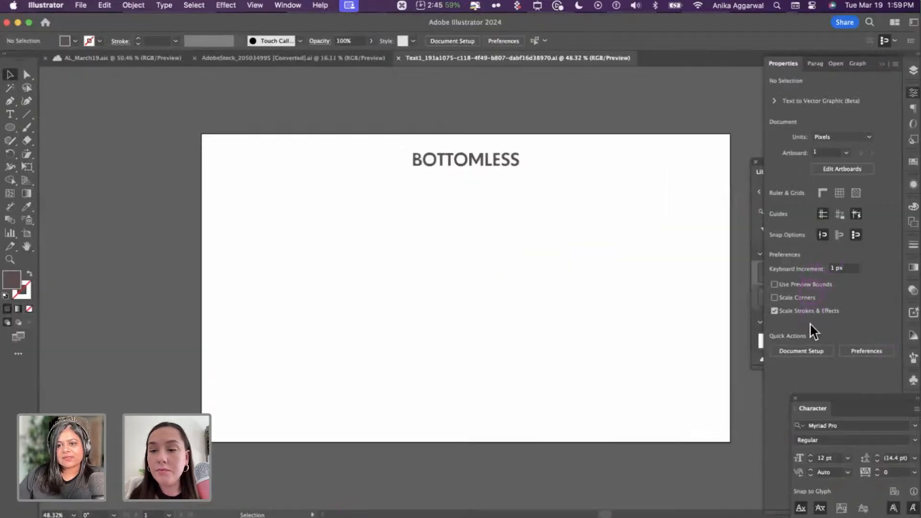
# - Place the BOTTOMLESS library text into AL_March19 beside the colour circles
pyautogui.moveTo(802, 261); pyautogui.dragTo(194, 226)
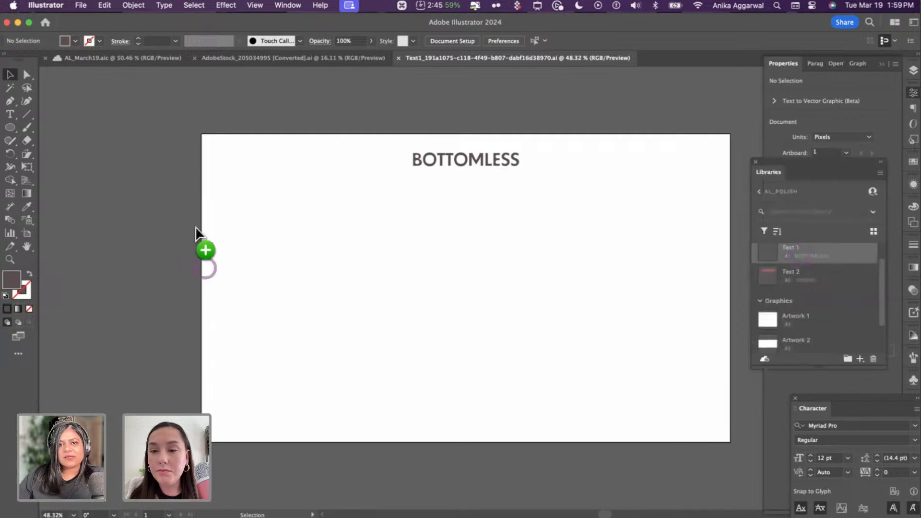
pyautogui.click(136, 59)
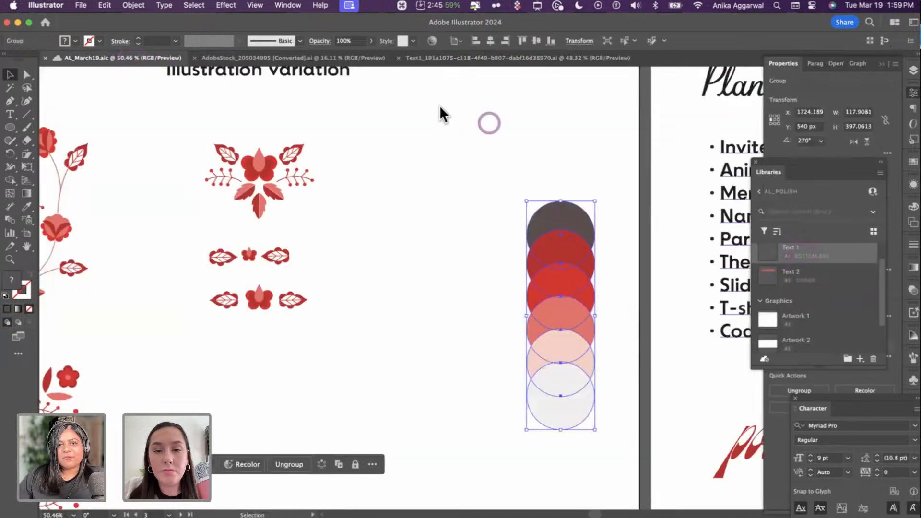
pyautogui.moveTo(440, 105); pyautogui.dragTo(528, 163)
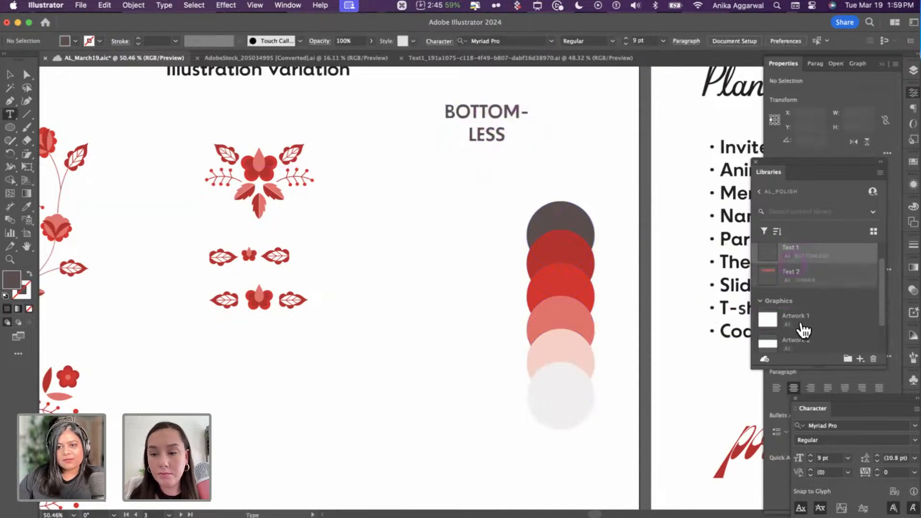
pyautogui.moveTo(814, 276); pyautogui.dragTo(646, 225)
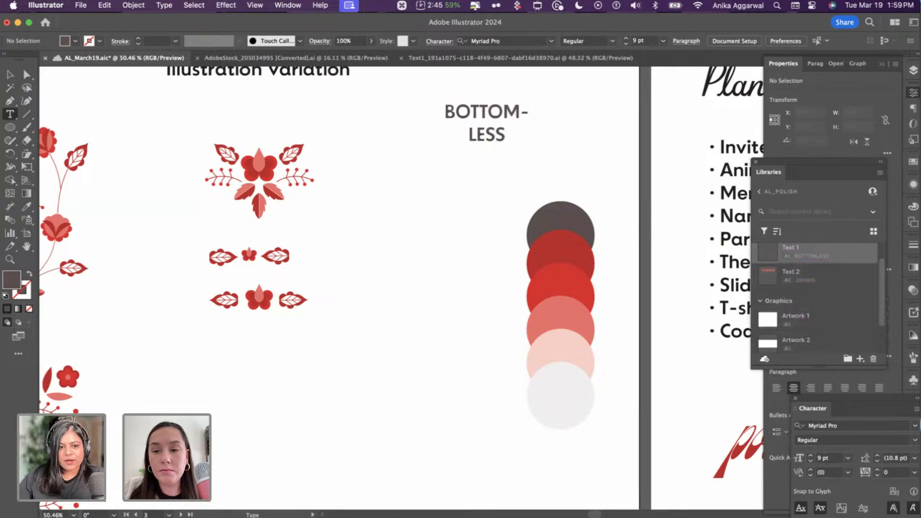
pyautogui.press('super+Tab')
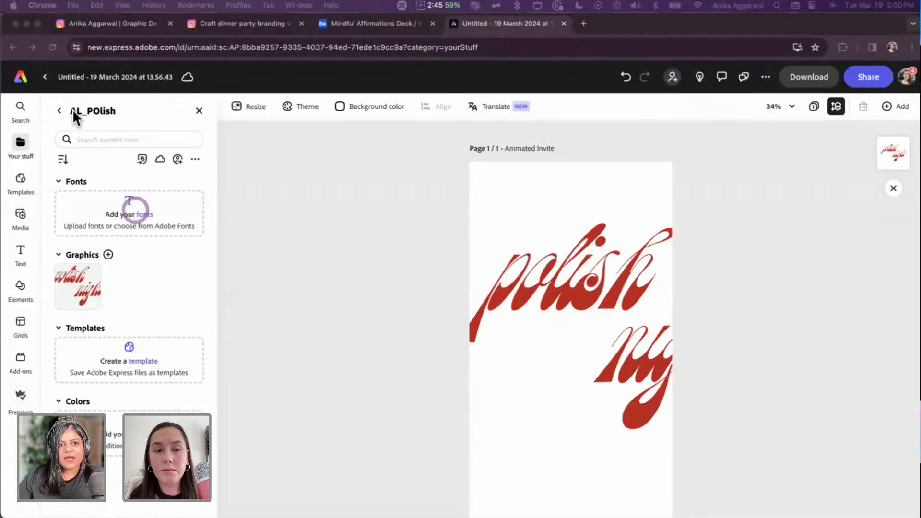
# - Reopen the AL_POlish library through the brands and libraries AL_ search
pyautogui.click(59, 113)
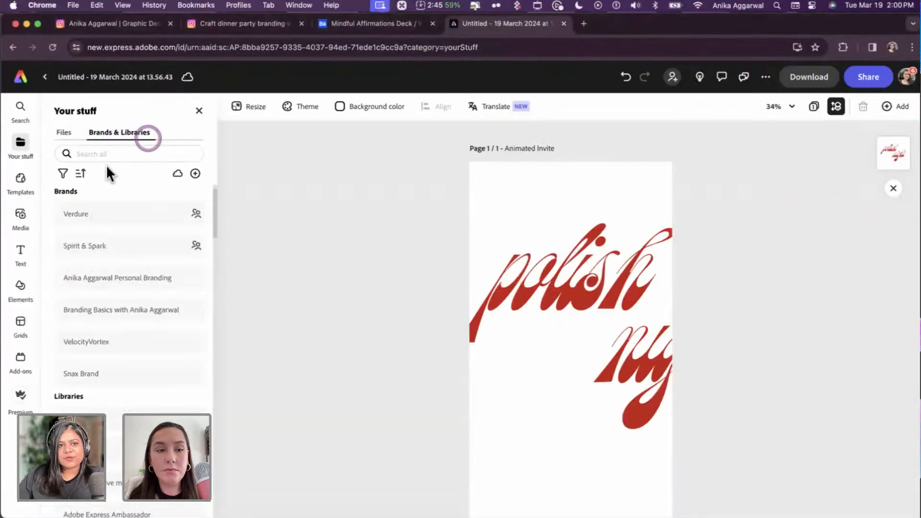
pyautogui.click(111, 154)
pyautogui.click(123, 202)
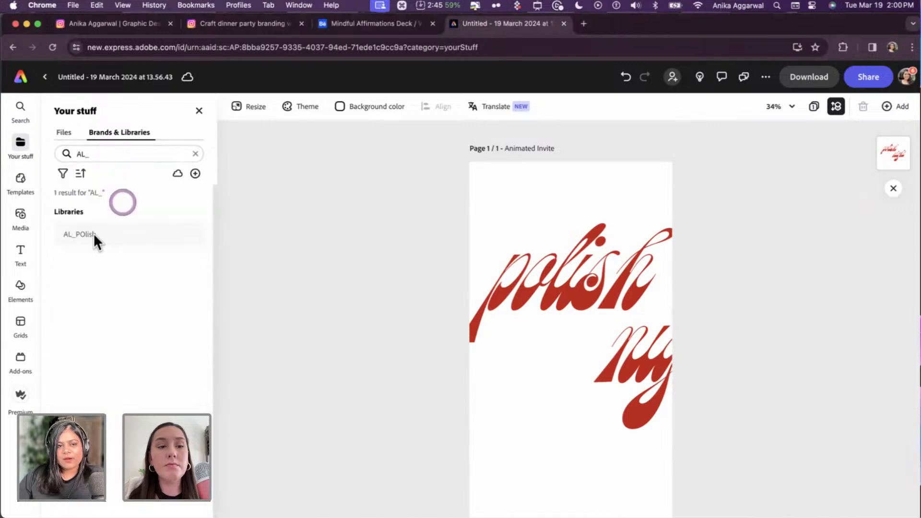
pyautogui.click(92, 234)
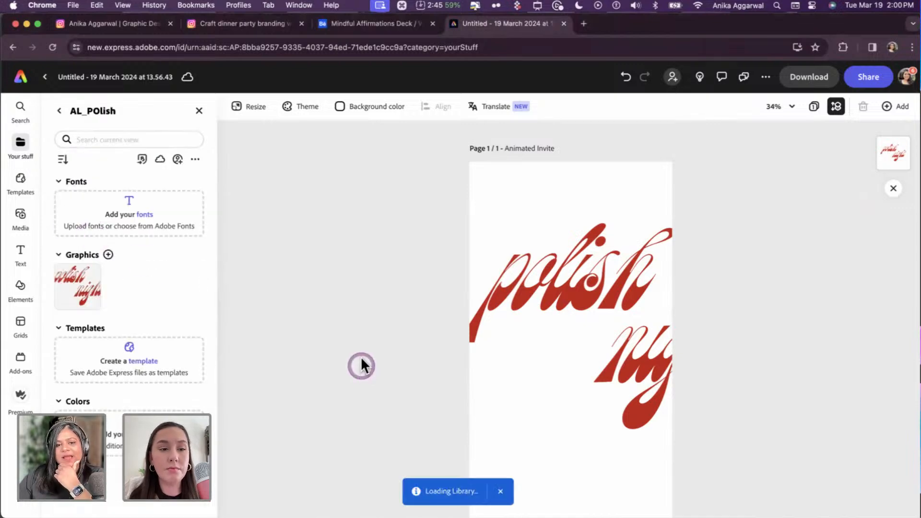
pyautogui.click(374, 336)
# - Scale the polish night graphic down proportionally so it fits the upper page
pyautogui.click(586, 468)
pyautogui.click(600, 383)
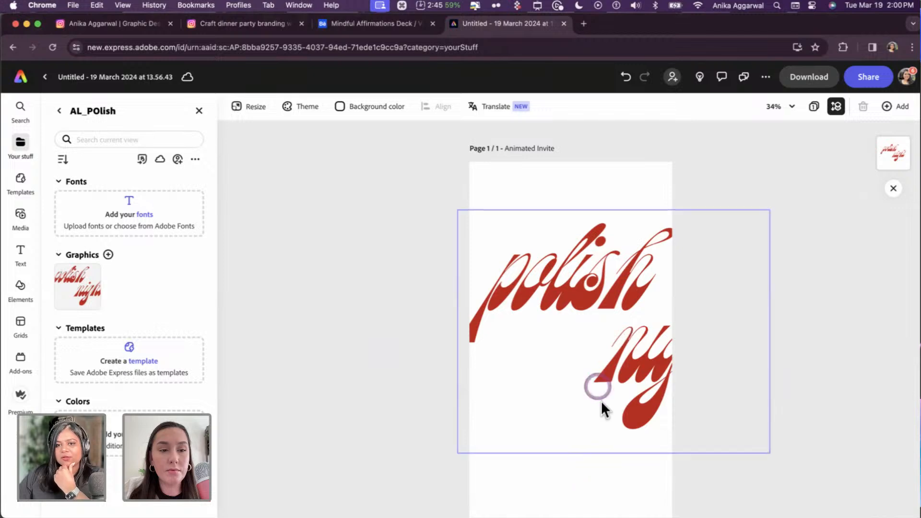
pyautogui.moveTo(769, 452); pyautogui.dragTo(657, 365)
pyautogui.moveTo(457, 365); pyautogui.dragTo(487, 342)
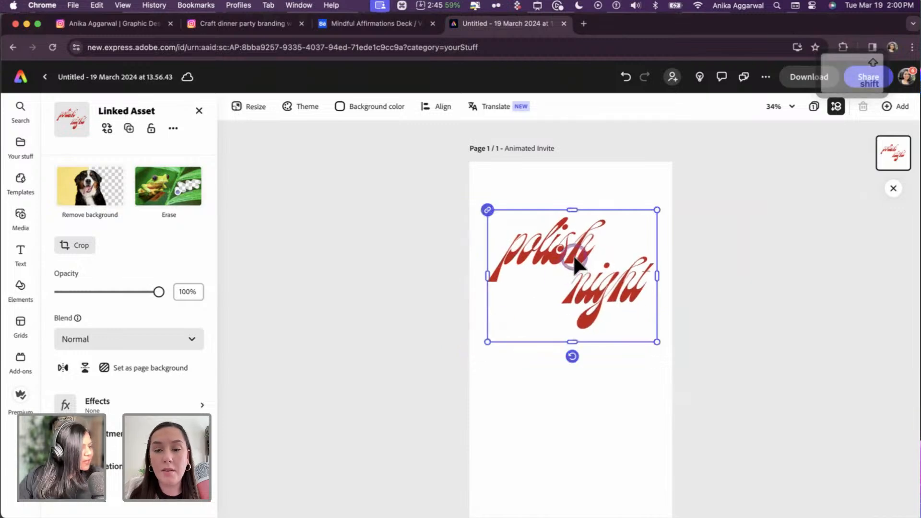
pyautogui.click(660, 272)
pyautogui.press('super+Tab')
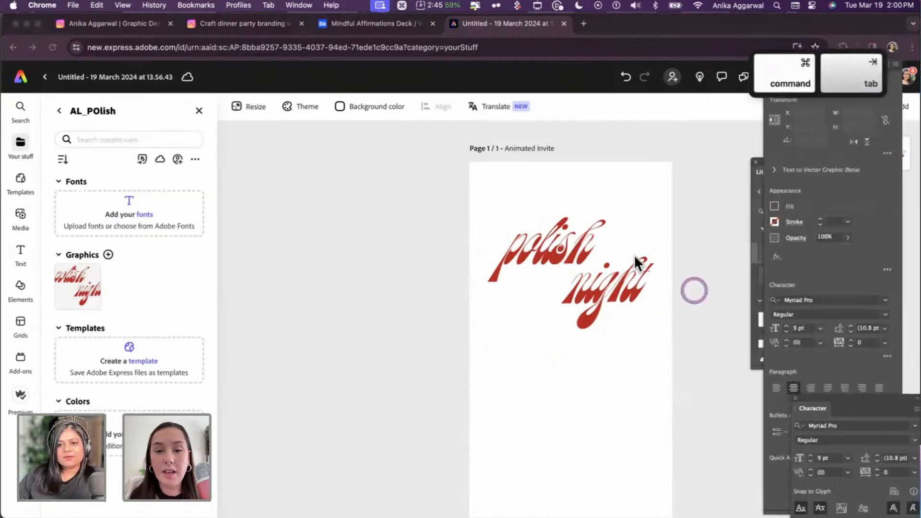
# - Copy the BOTTOMLESS and DINNER text from the poster and paste it onto the invite page
pyautogui.click(494, 326)
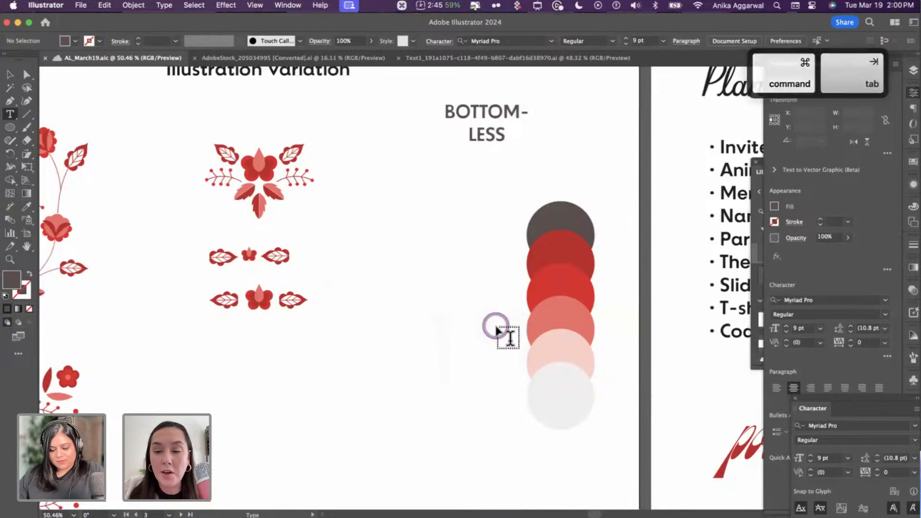
pyautogui.press('v')
pyautogui.scroll(-5, 528, 312)
pyautogui.scroll(-5, 543, 300)
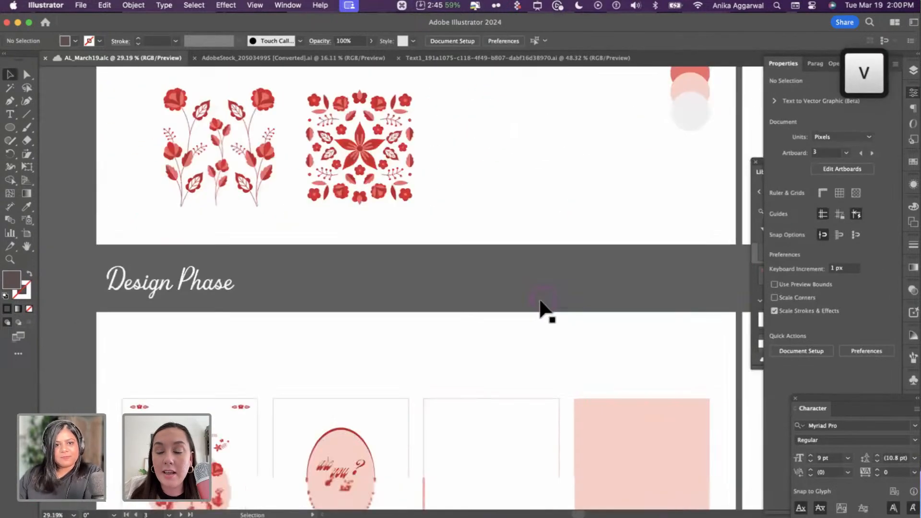
pyautogui.scroll(5, 335, 201)
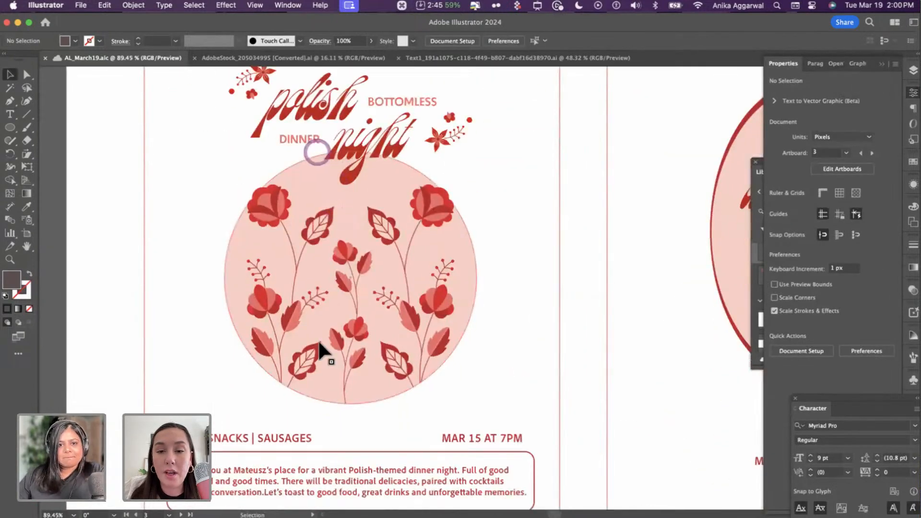
pyautogui.scroll(-3, 344, 316)
pyautogui.scroll(-5, 346, 314)
pyautogui.scroll(-8, 346, 314)
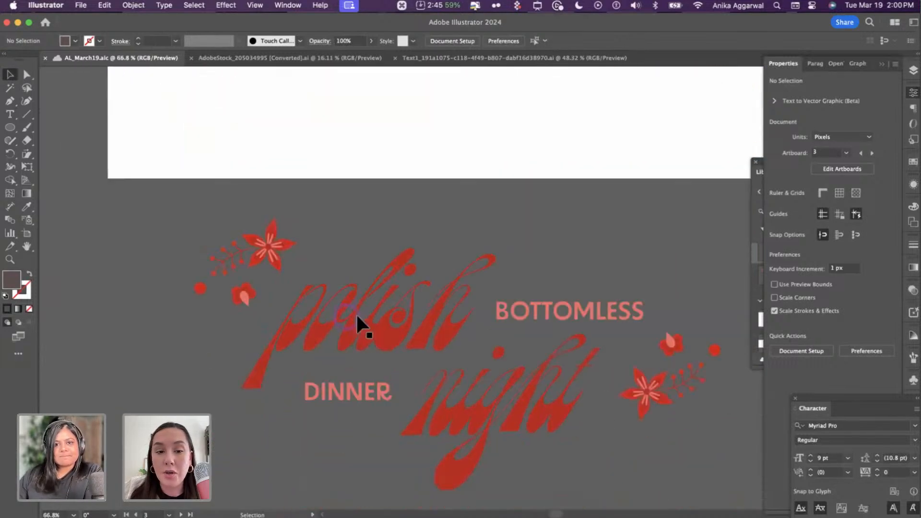
pyautogui.click(494, 271)
pyautogui.click(295, 347)
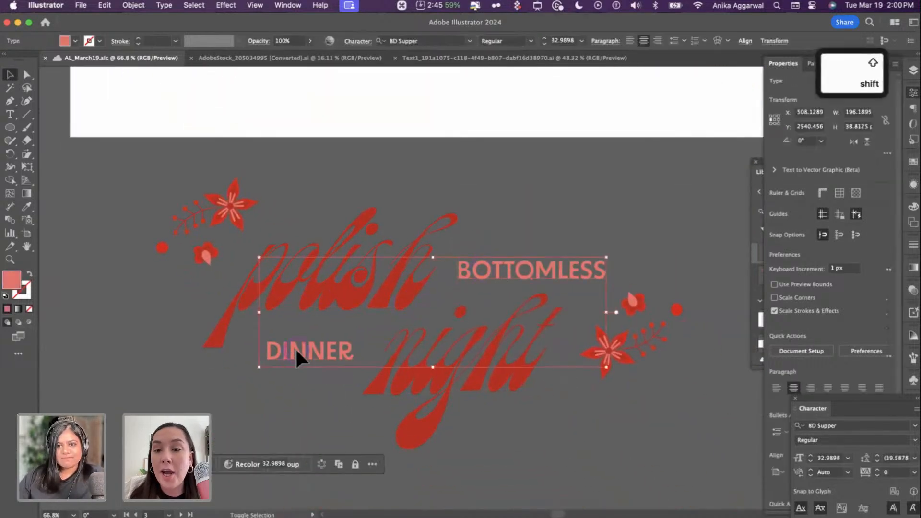
pyautogui.press('super+c')
pyautogui.press('super+Tab')
pyautogui.press('super+v')
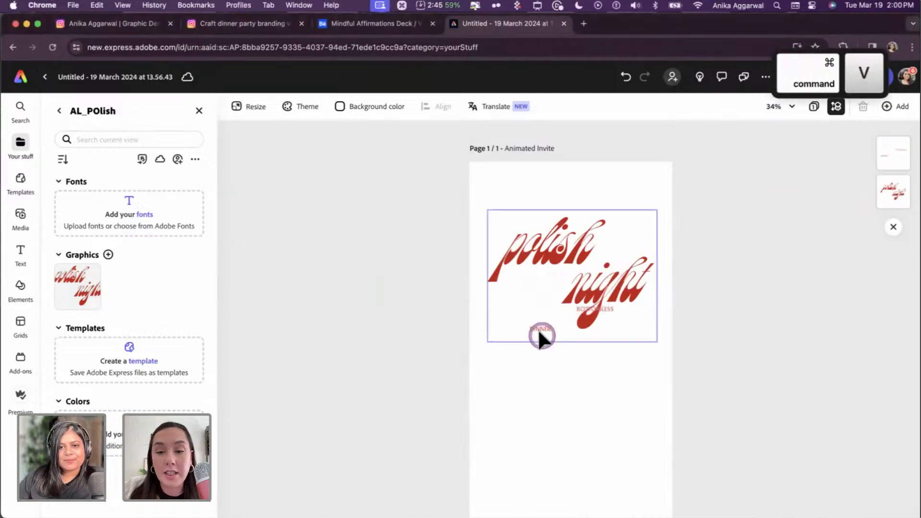
# - Reposition and resize the pasted BOTTOMLESS and DINNER text on the page
pyautogui.moveTo(538, 331); pyautogui.dragTo(530, 307)
pyautogui.moveTo(607, 282); pyautogui.dragTo(475, 288)
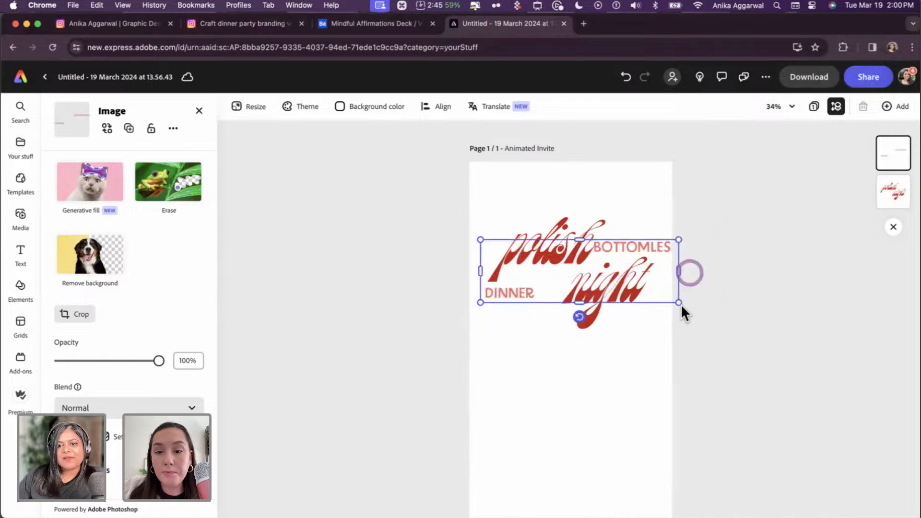
pyautogui.moveTo(681, 302); pyautogui.dragTo(643, 287)
# - Shrink the polish night image, nudge it slightly right, and open the Express home tab
pyautogui.click(646, 313)
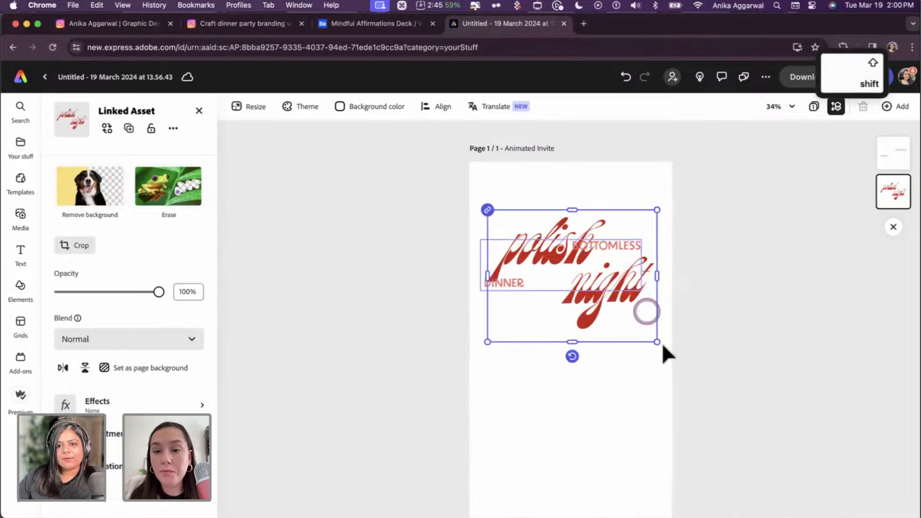
pyautogui.moveTo(658, 342); pyautogui.dragTo(624, 319)
pyautogui.moveTo(594, 276); pyautogui.dragTo(600, 278)
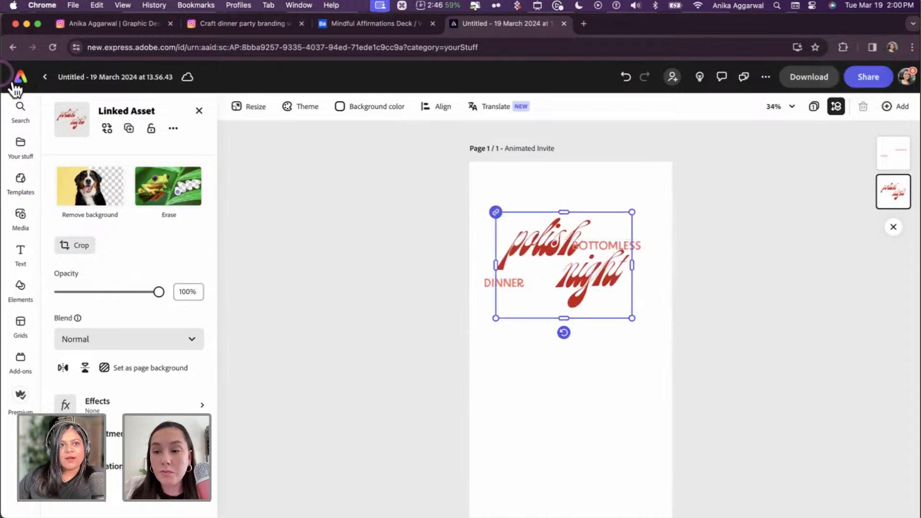
pyautogui.click(637, 22)
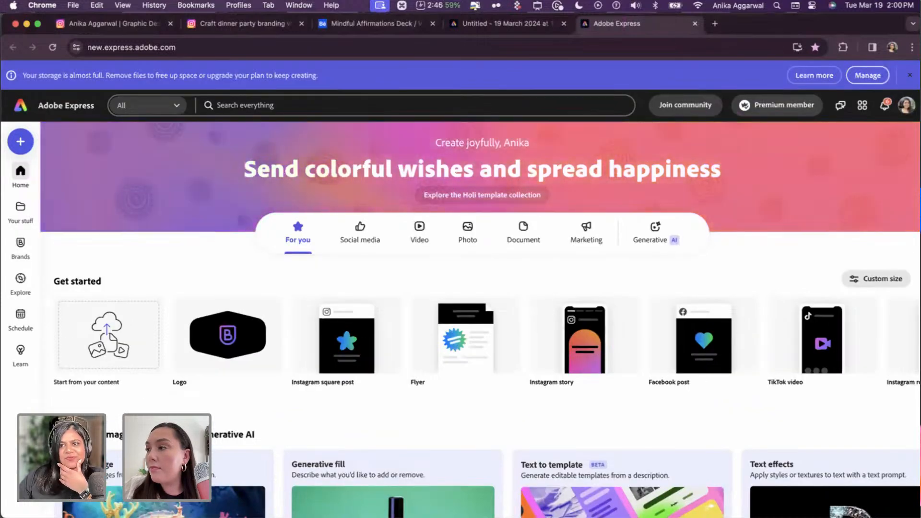
# - Dismiss the storage warning and return to the Animated Invite page via the page grid
pyautogui.click(910, 74)
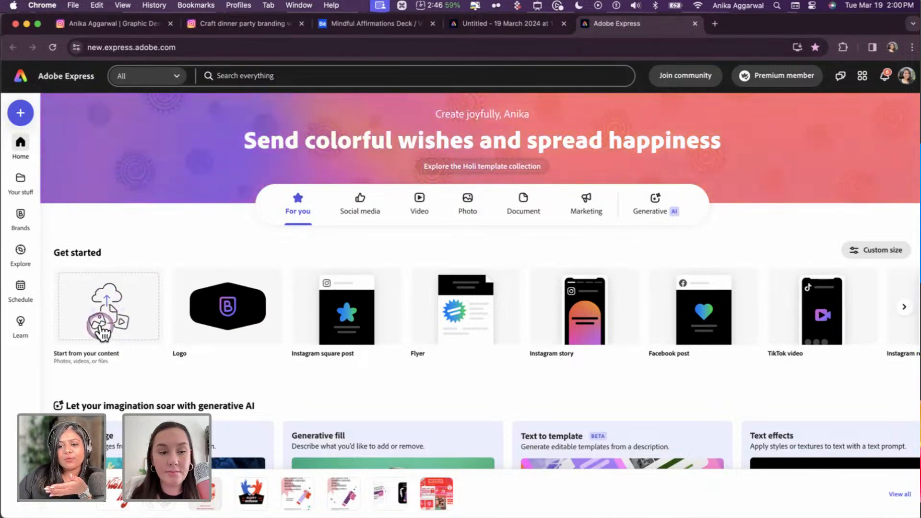
pyautogui.click(506, 30)
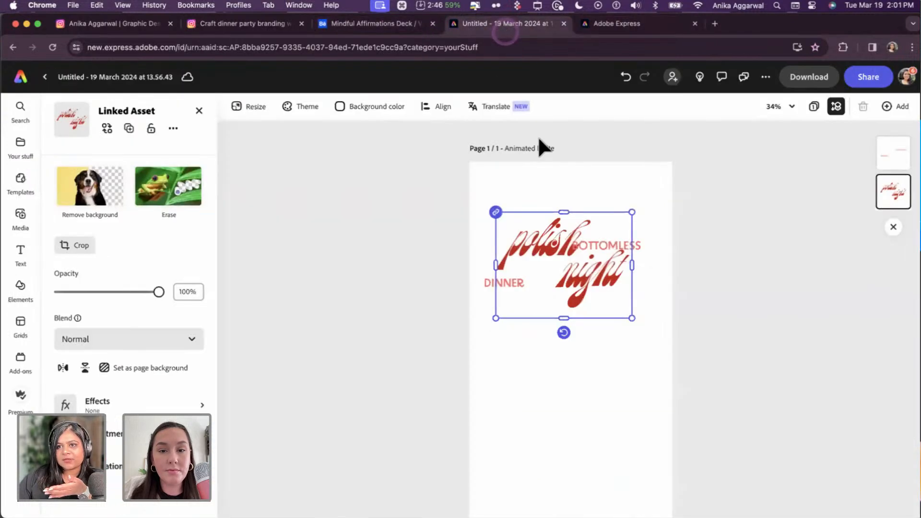
pyautogui.click(815, 107)
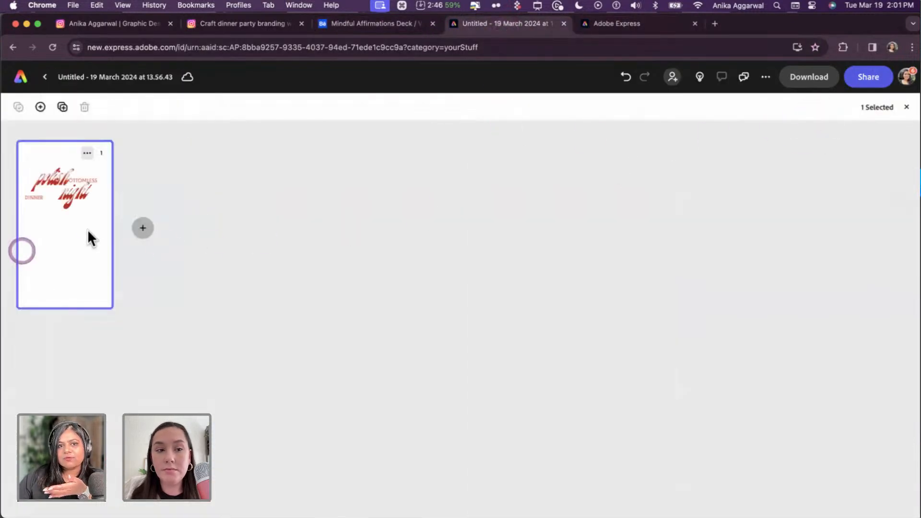
pyautogui.click(430, 209)
pyautogui.click(139, 209)
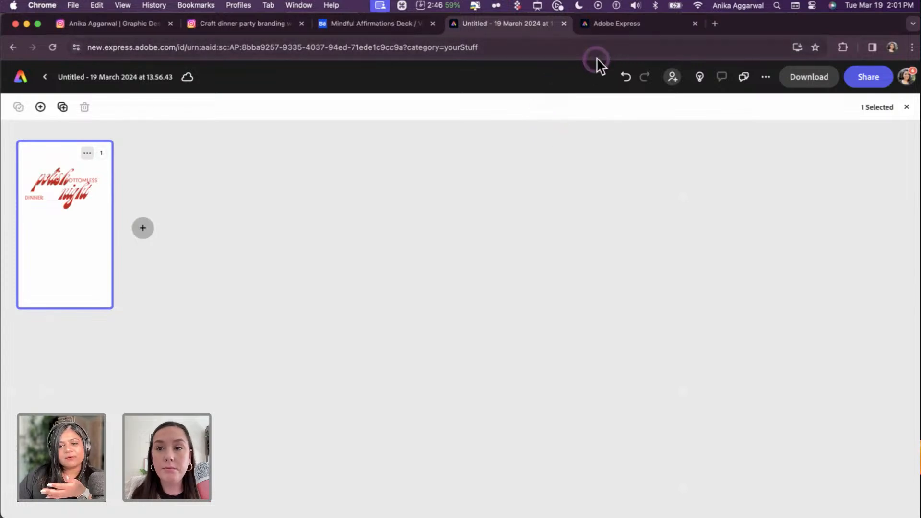
pyautogui.click(613, 31)
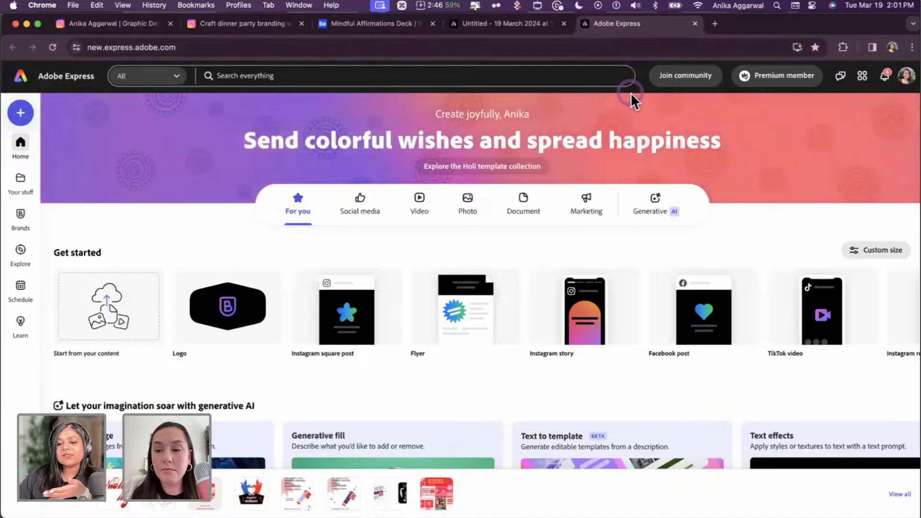
pyautogui.click(543, 31)
# - Nudge polish night into place, then move and shrink BOTTOMLESS/DINNER to sit beside polish and night
pyautogui.doubleClick(86, 222)
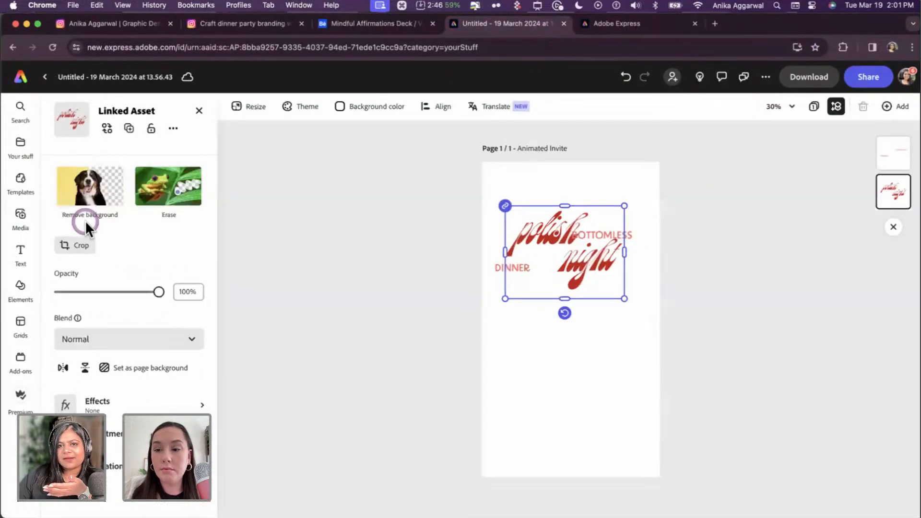
pyautogui.moveTo(603, 234)
pyautogui.mouseDown()
pyautogui.moveTo(590, 230)
pyautogui.moveTo(598, 222)
pyautogui.mouseUp()
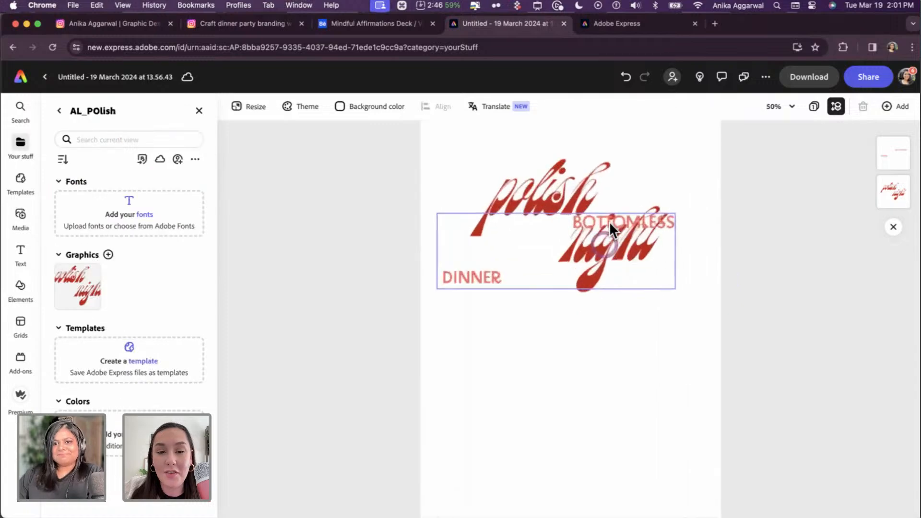
pyautogui.moveTo(657, 188); pyautogui.dragTo(656, 188)
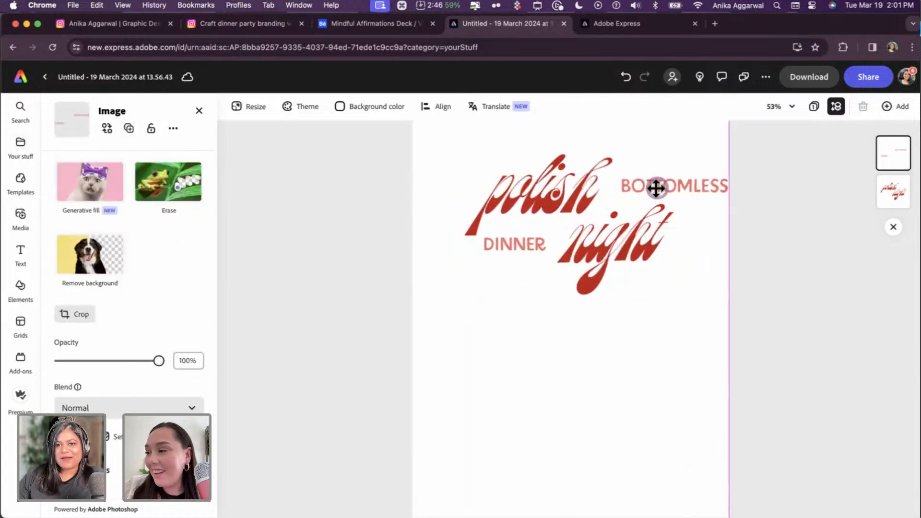
pyautogui.moveTo(729, 174); pyautogui.dragTo(681, 191)
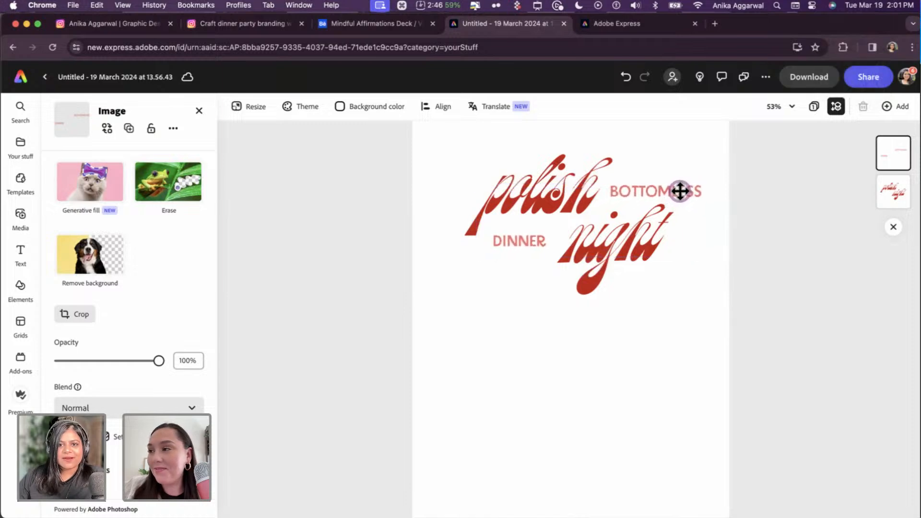
pyautogui.keyDown('shift'); pyautogui.click(531, 171); pyautogui.keyUp('shift')
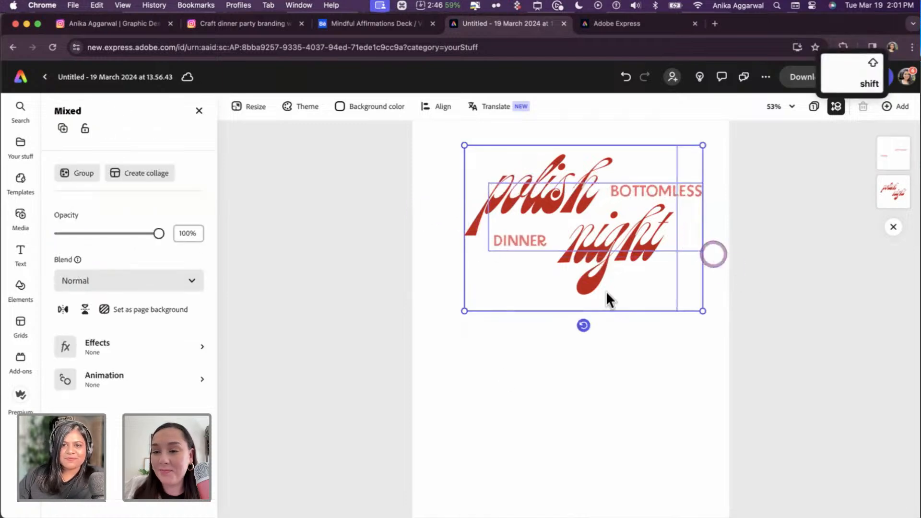
pyautogui.press('Escape')
# - Paste the small red flower sprig from Illustrator onto the invite and add a duplicate beside night
pyautogui.press('super+Tab')
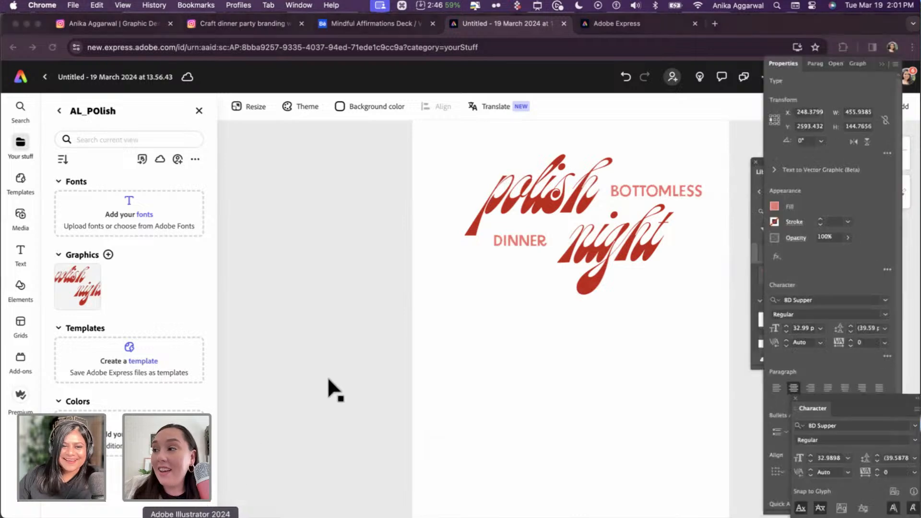
pyautogui.click(197, 205)
pyautogui.press('super+c')
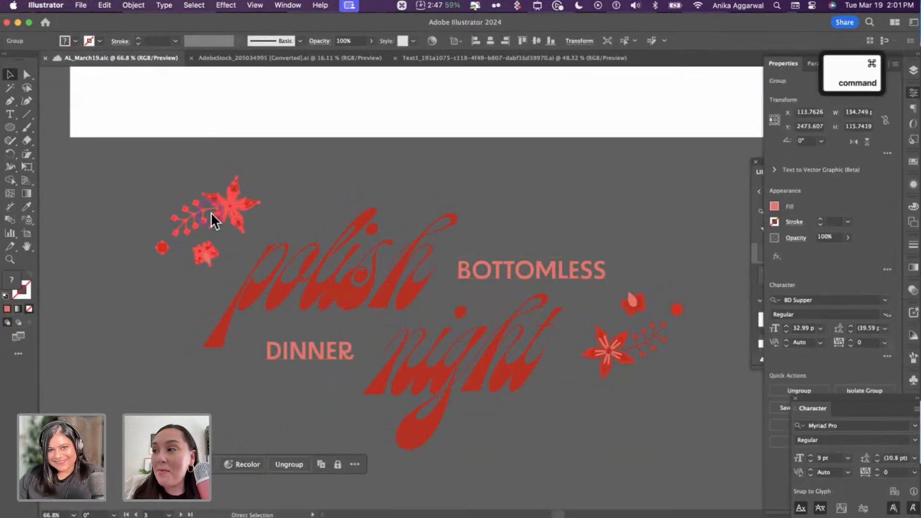
pyautogui.press('super+Tab')
pyautogui.press('super+v')
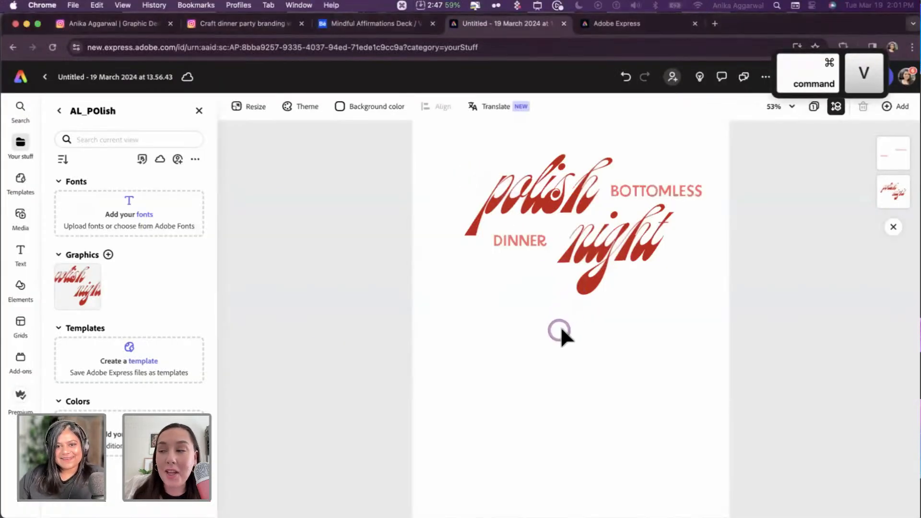
pyautogui.moveTo(488, 146); pyautogui.dragTo(684, 263)
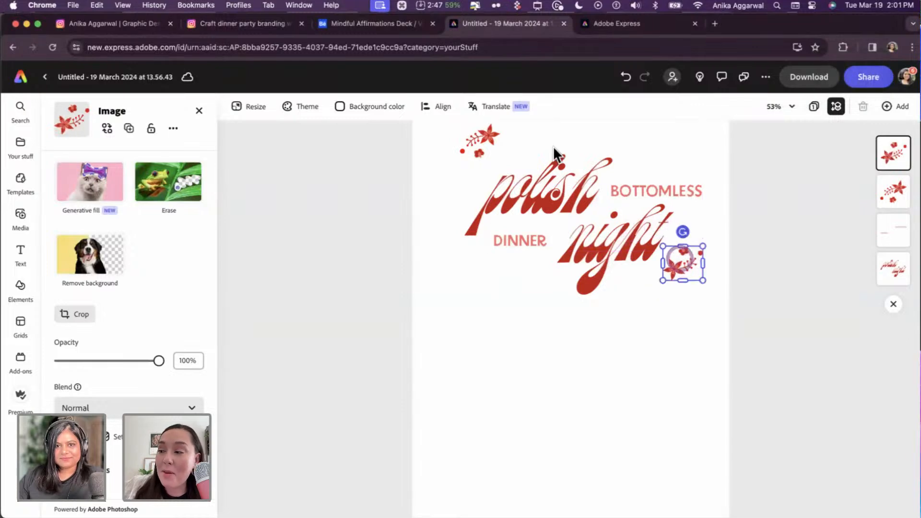
pyautogui.moveTo(492, 151); pyautogui.dragTo(493, 164)
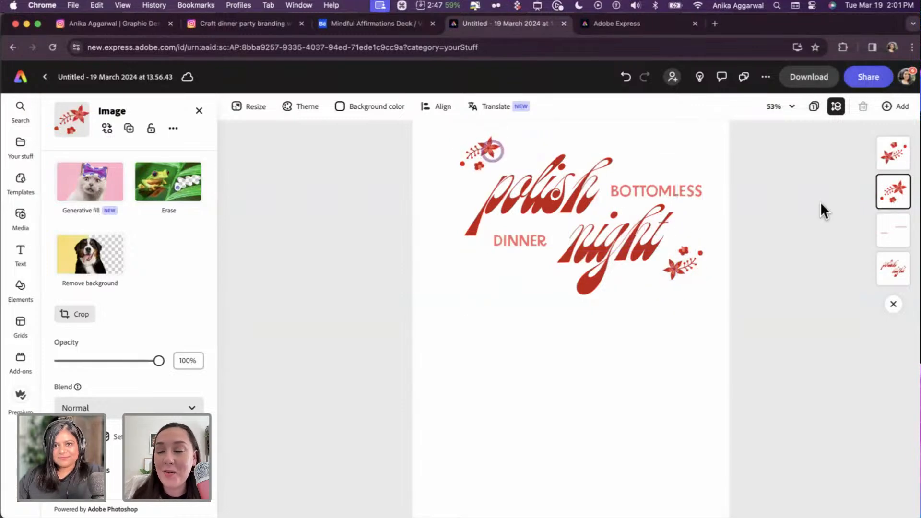
pyautogui.click(754, 248)
# - Paste the pink floral circle onto the invite and enlarge it from its centre
pyautogui.scroll(-5, 733, 255)
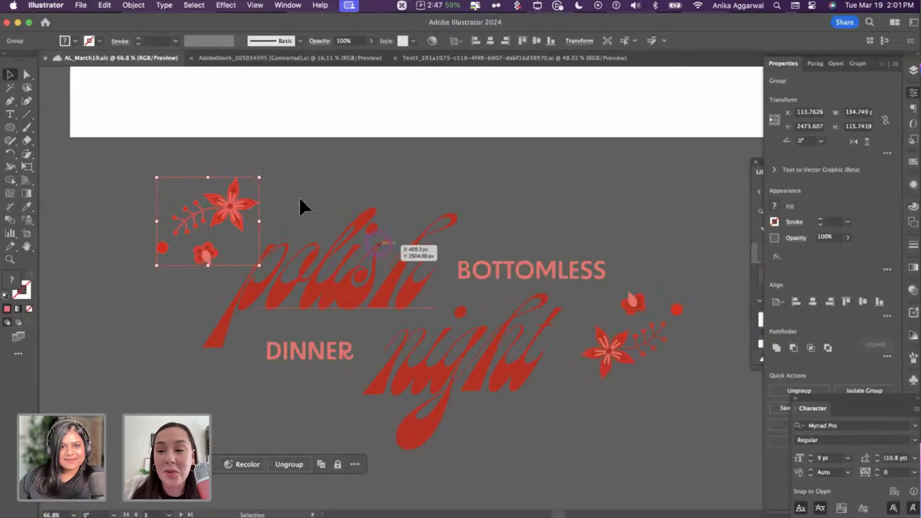
pyautogui.click(301, 194)
pyautogui.scroll(10, 302, 195)
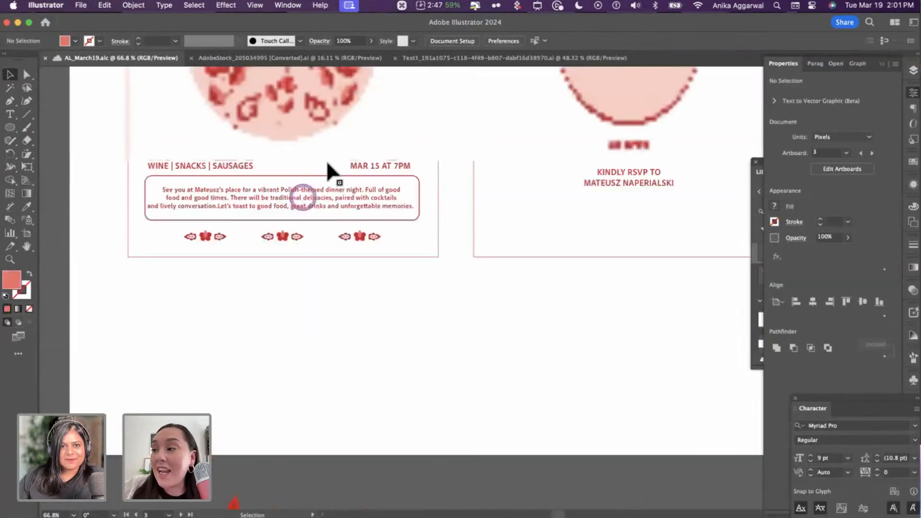
pyautogui.press('cmd+Tab')
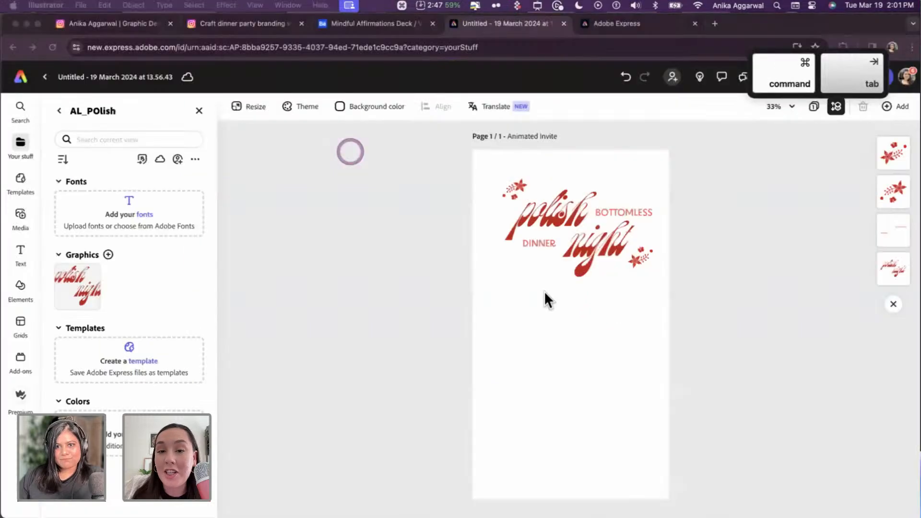
pyautogui.press('cmd+v')
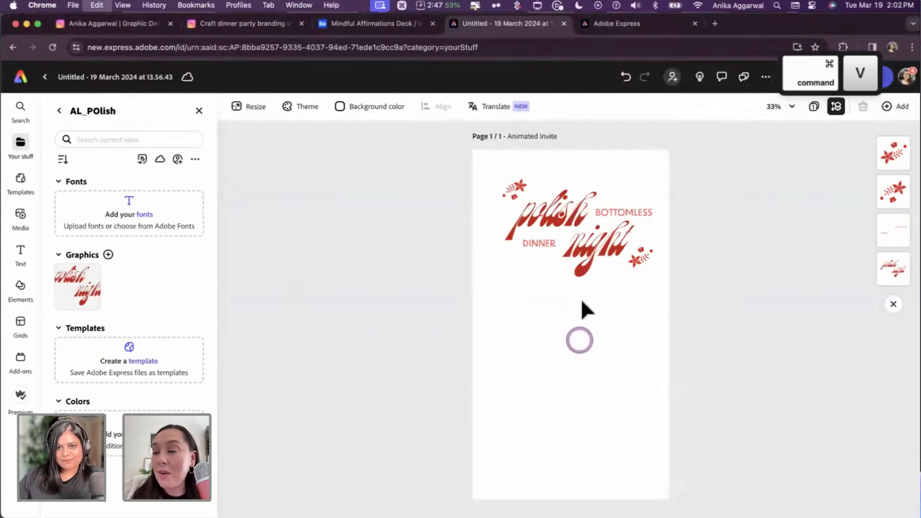
pyautogui.moveTo(594, 296); pyautogui.dragTo(646, 237)
# - Scale up the floral circle copy in Illustrator and paste it into the Express invite
pyautogui.click(269, 353)
pyautogui.press('super+Tab')
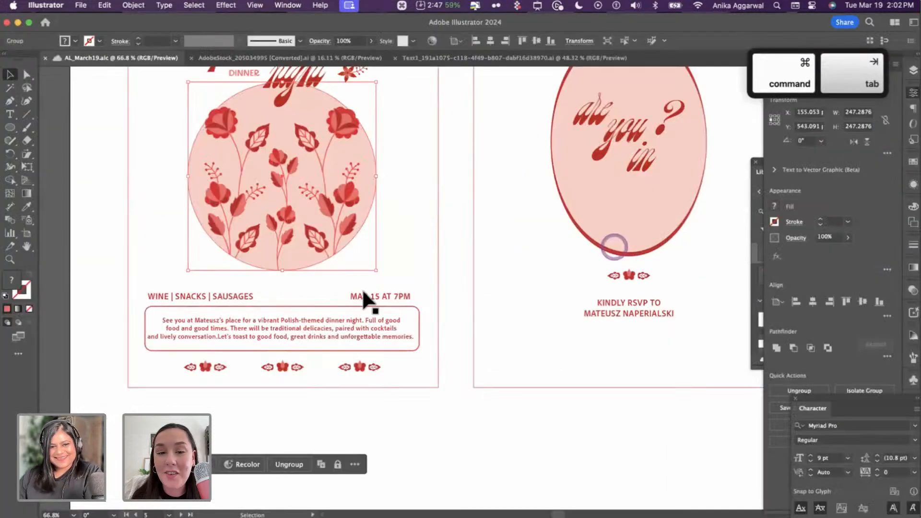
pyautogui.scroll(-8, 229, 290)
pyautogui.moveTo(233, 291); pyautogui.dragTo(259, 397)
pyautogui.moveTo(341, 473); pyautogui.dragTo(387, 381)
pyautogui.press('super+c')
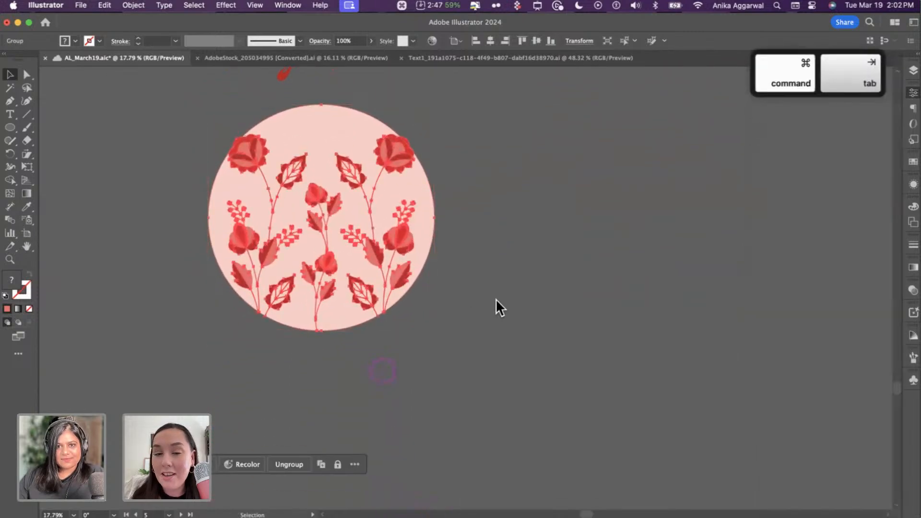
pyautogui.press('super+Tab')
pyautogui.press('super+v')
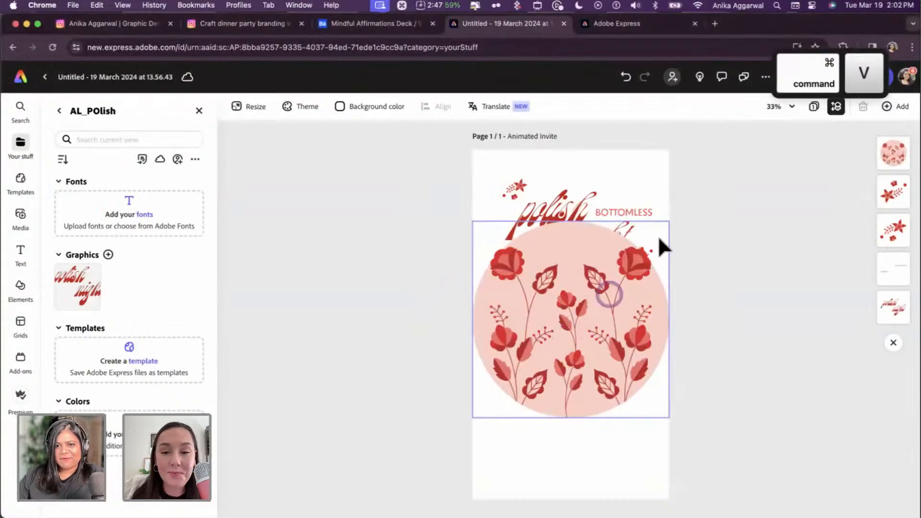
# - Shrink the pasted circle below the title, send it behind the lettering and nudge it down
pyautogui.moveTo(669, 221); pyautogui.dragTo(617, 285)
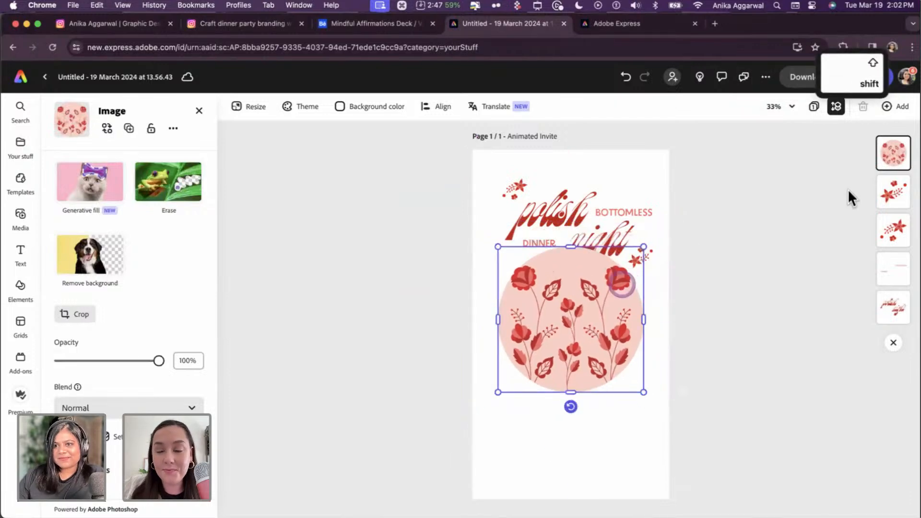
pyautogui.click(837, 108)
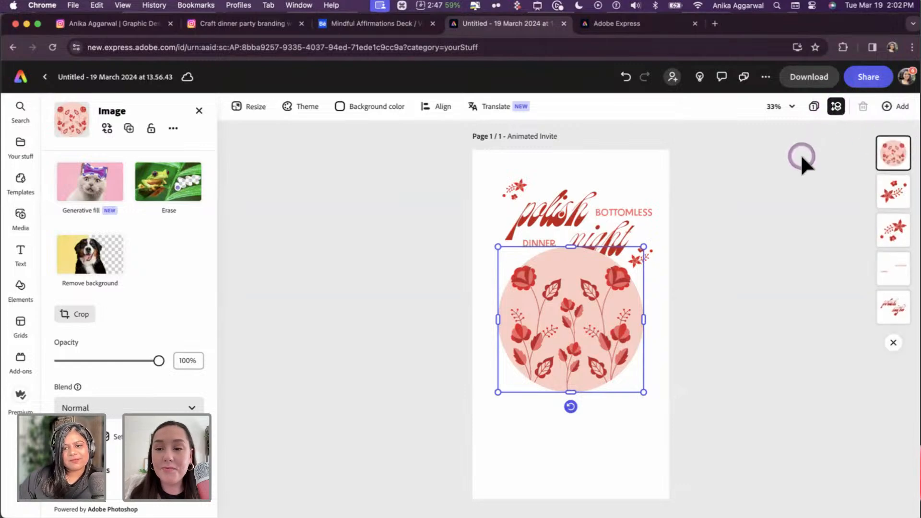
pyautogui.moveTo(893, 153); pyautogui.dragTo(891, 310)
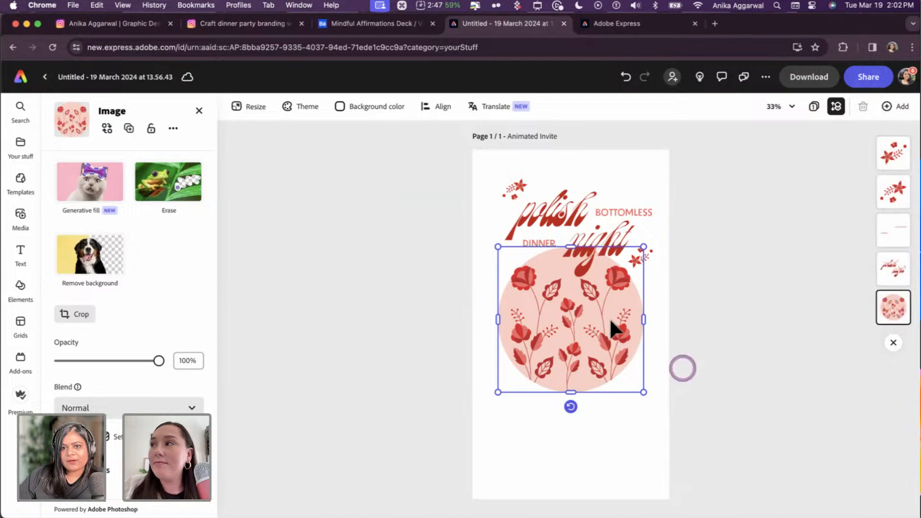
pyautogui.moveTo(609, 324); pyautogui.dragTo(610, 329)
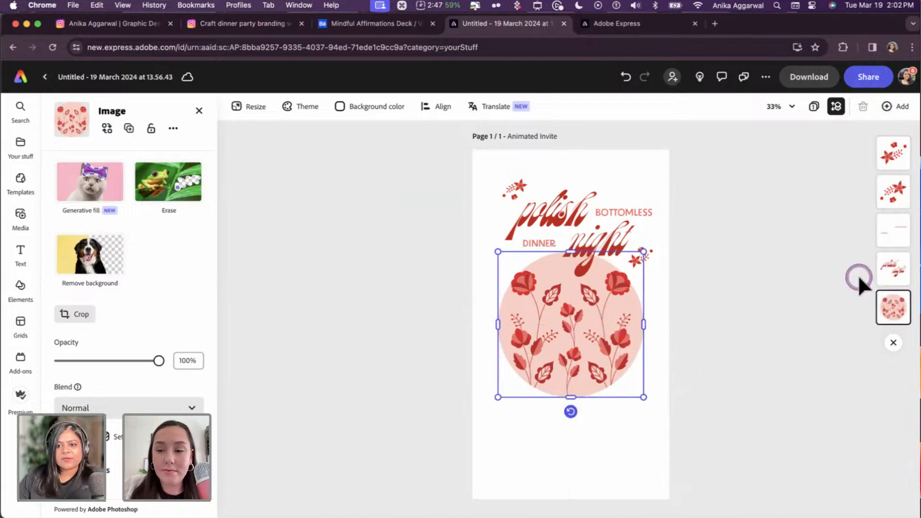
pyautogui.click(755, 300)
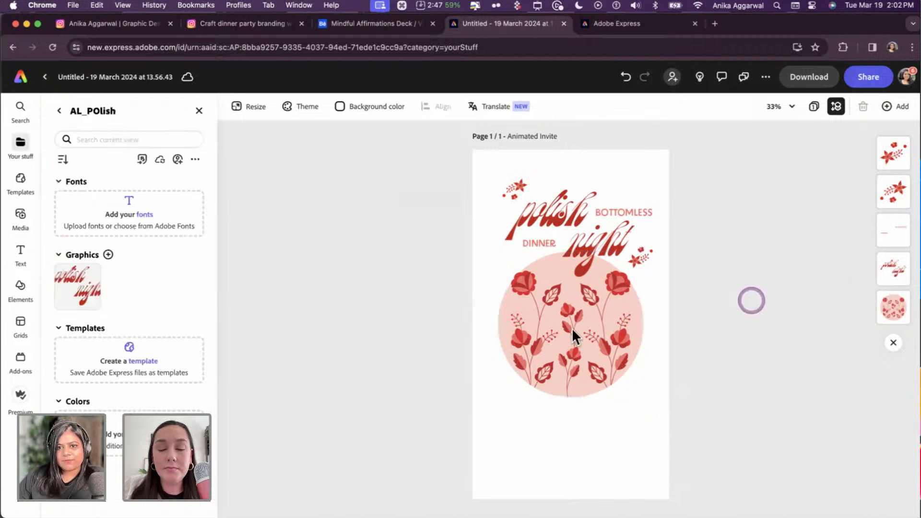
pyautogui.press('super+Tab')
# - Copy the WINE | SNACKS | SAUSAGES text block into Express, enlarge it and place it below the circle
pyautogui.click(163, 352)
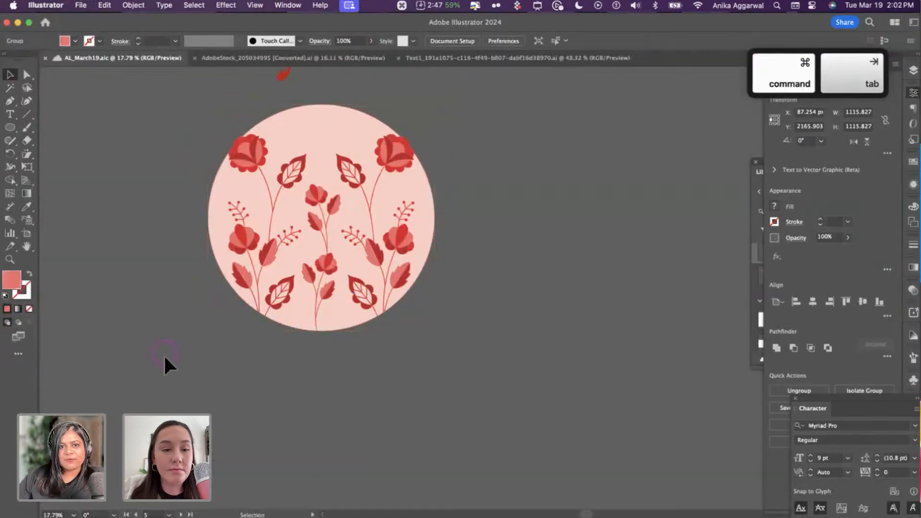
pyautogui.scroll(15, 255, 404)
pyautogui.scroll(-2, 256, 404)
pyautogui.scroll(-6, 259, 408)
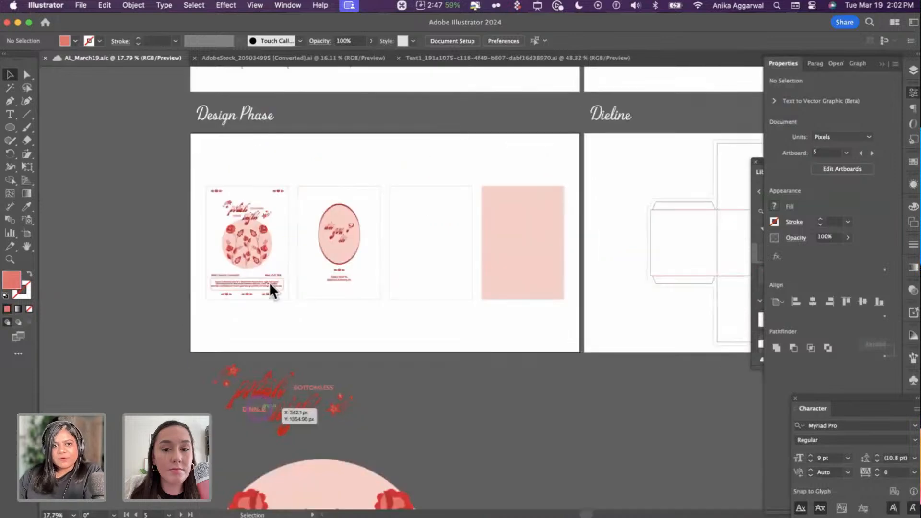
pyautogui.scroll(5, 273, 271)
pyautogui.scroll(1, 276, 267)
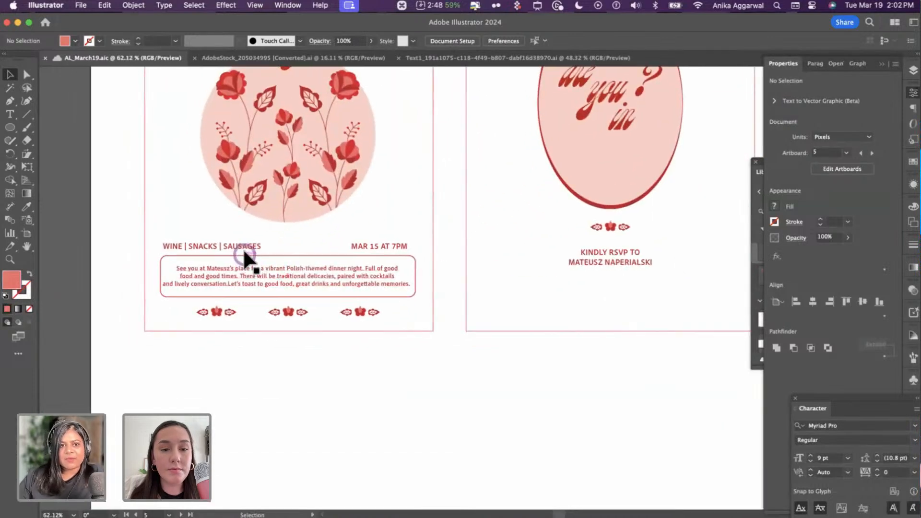
pyautogui.click(243, 249)
pyautogui.click(309, 254)
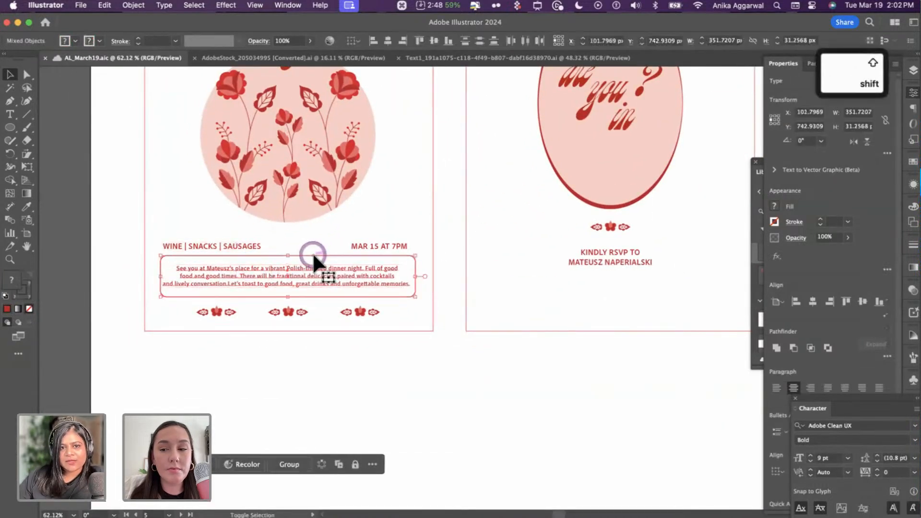
pyautogui.press('cmd+c')
pyautogui.press('super+Tab')
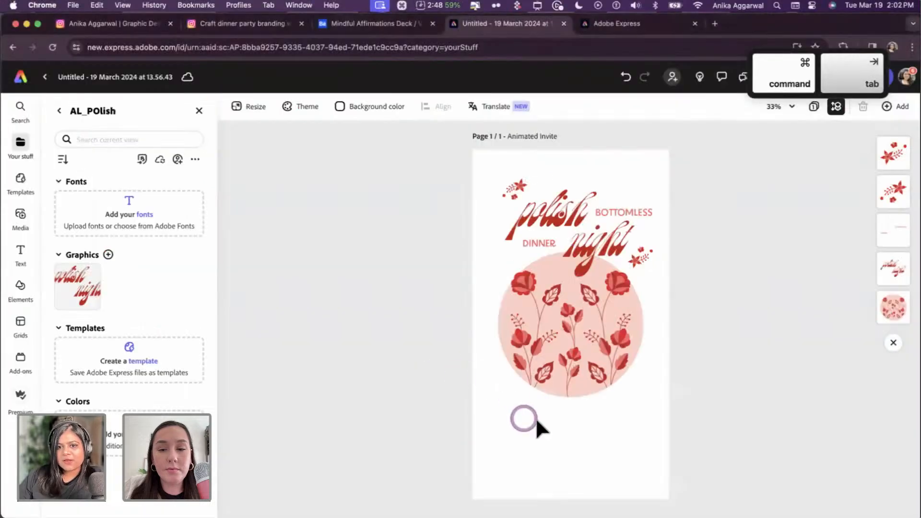
pyautogui.press('super+v')
pyautogui.click(561, 315)
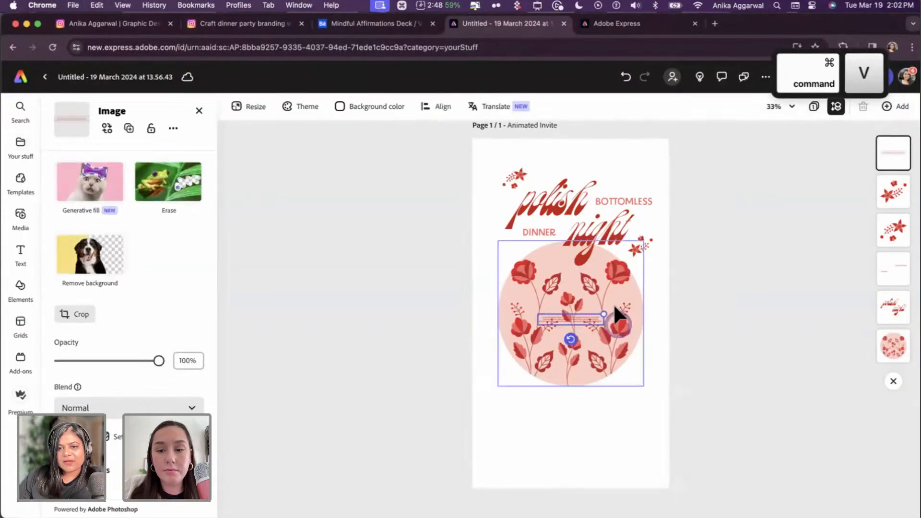
pyautogui.moveTo(613, 311); pyautogui.dragTo(728, 294)
pyautogui.moveTo(649, 323); pyautogui.dragTo(576, 422)
pyautogui.click(584, 446)
# - Paste the Illustrator menu line again and position WINE | SNACKS | SAUSAGES beneath the floral circle
pyautogui.press('super+Tab')
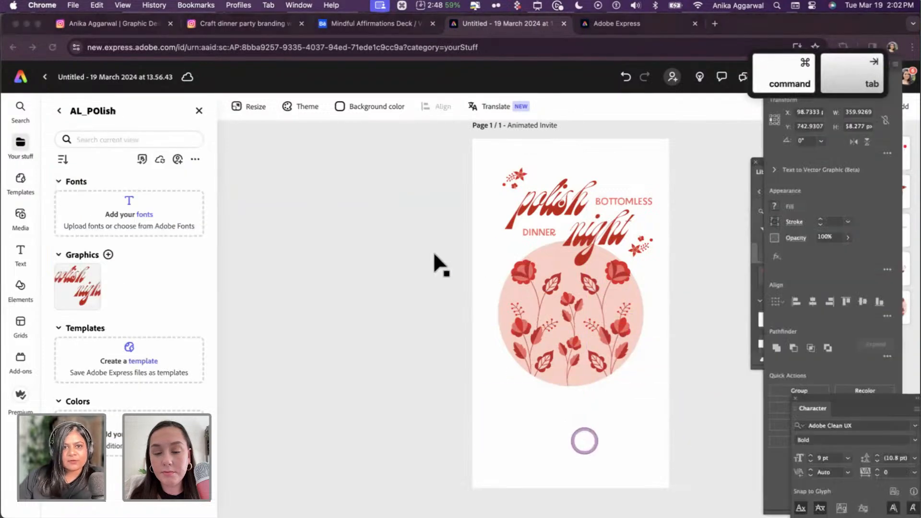
pyautogui.click(579, 342)
pyautogui.press('super+Tab')
pyautogui.press('super+v')
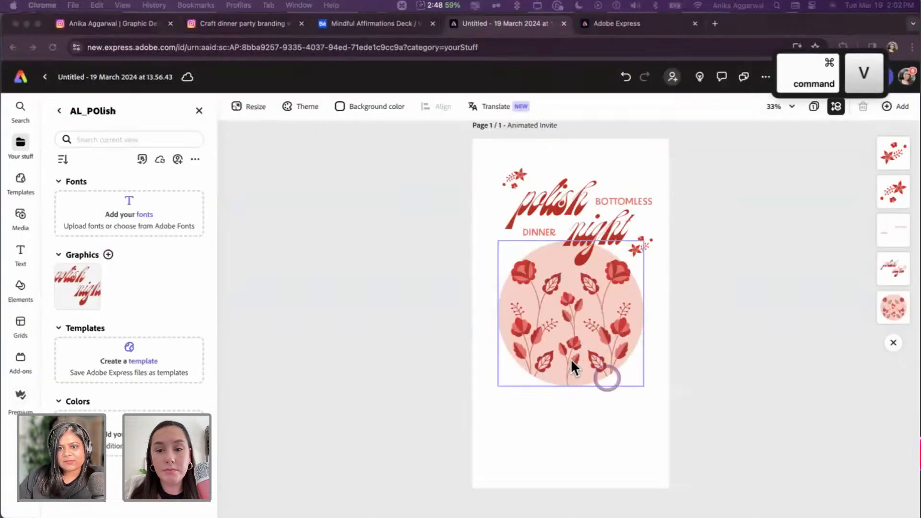
pyautogui.click(571, 427)
pyautogui.click(571, 318)
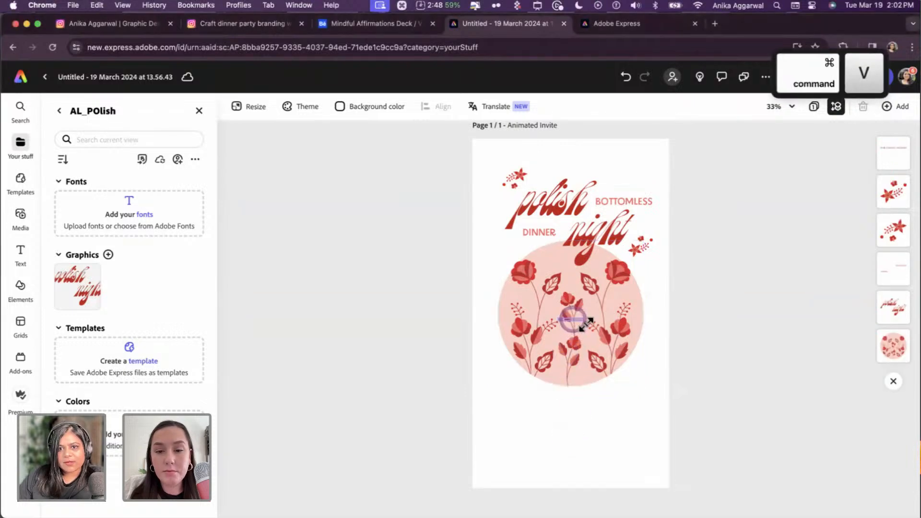
pyautogui.click(636, 280)
pyautogui.moveTo(614, 318); pyautogui.dragTo(589, 410)
# - In Illustrator, copy the menu and date text with ornaments and paste a scaled-up copy
pyautogui.press('super+Tab')
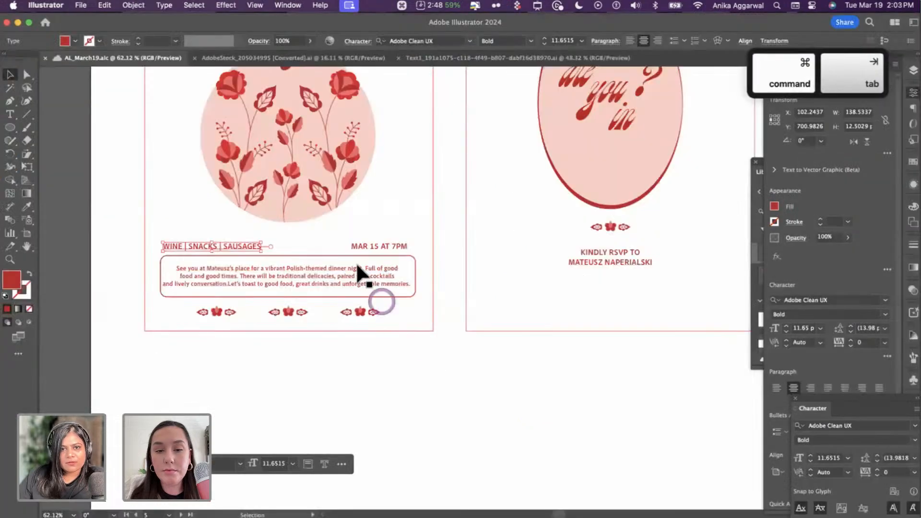
pyautogui.moveTo(373, 243); pyautogui.dragTo(361, 256)
pyautogui.keyDown('shift'); pyautogui.click(288, 313); pyautogui.keyUp('shift')
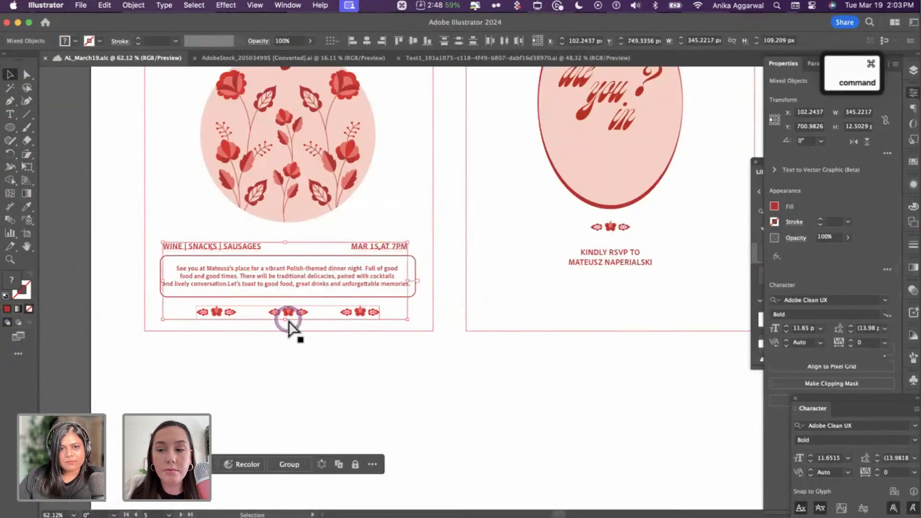
pyautogui.press('cmd+c')
pyautogui.click(291, 353)
pyautogui.scroll(5, 293, 348)
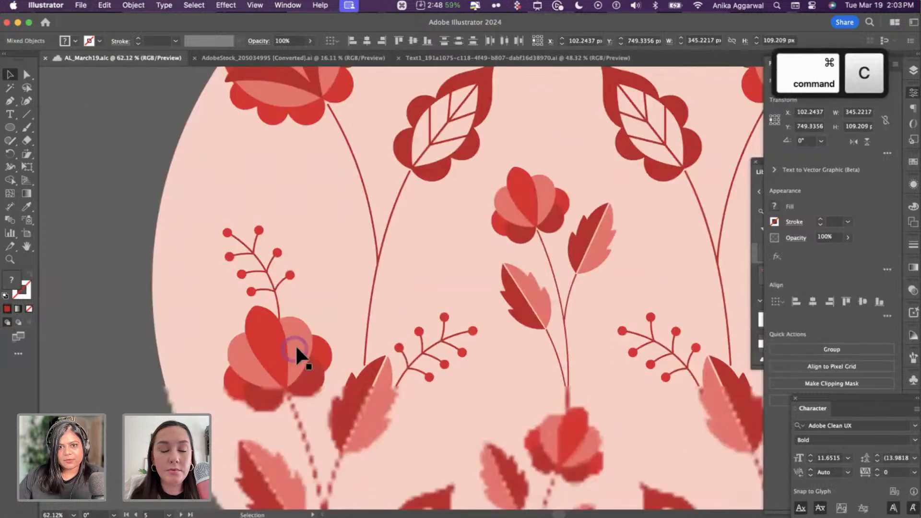
pyautogui.scroll(-3, 295, 344)
pyautogui.scroll(-8, 432, 348)
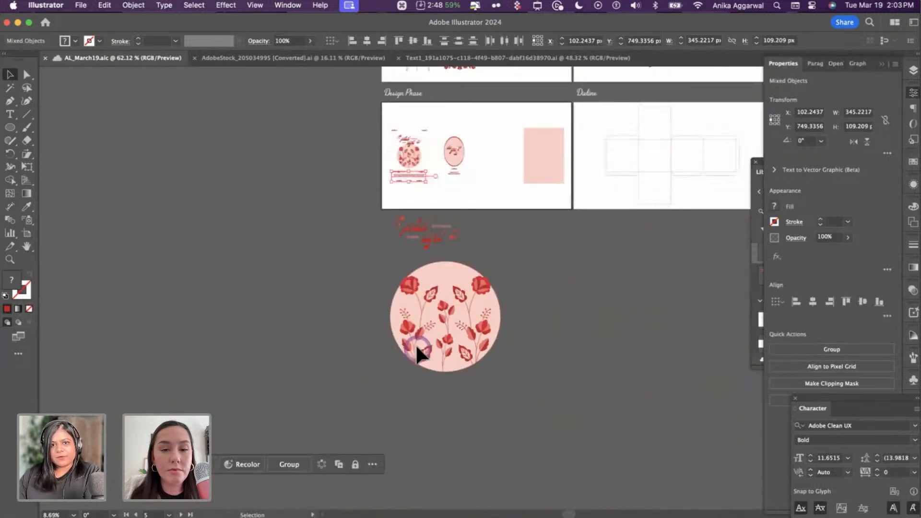
pyautogui.click(421, 331)
pyautogui.press('cmd+v')
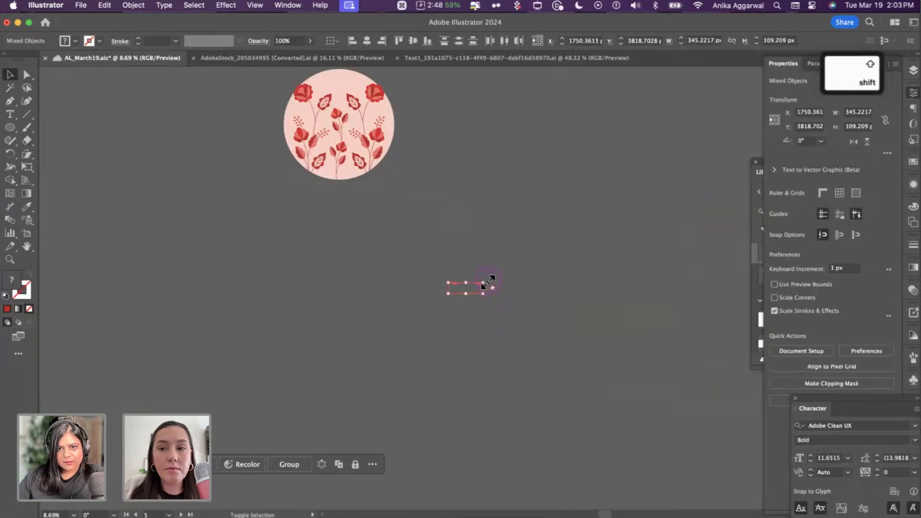
pyautogui.moveTo(494, 281); pyautogui.dragTo(734, 125)
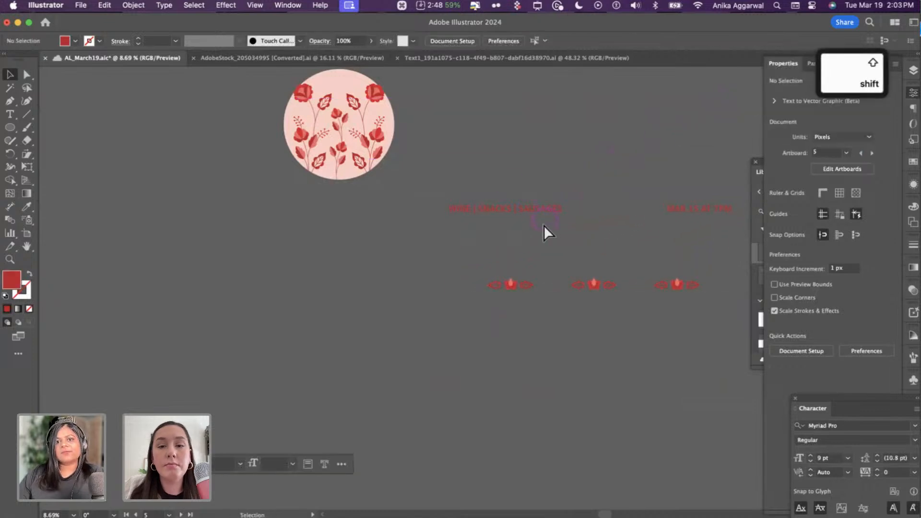
# - Paste WINE | SNACKS | SAUSAGES into the invite and move it below the floral circle
pyautogui.press('cmd+Tab')
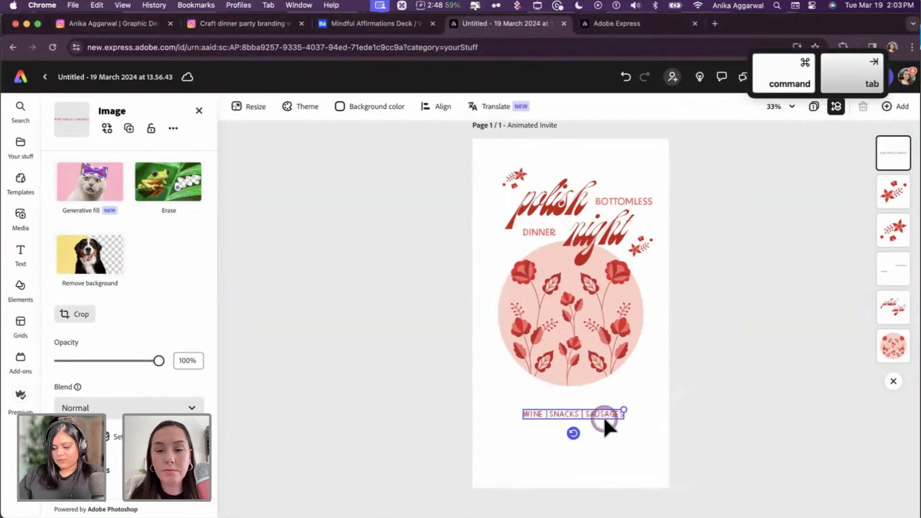
pyautogui.press('cmd+v')
pyautogui.click(593, 340)
pyautogui.moveTo(591, 316); pyautogui.dragTo(593, 412)
# - Bring MAR 15 AT 7PM into the invite, sized to match the menu line and stacked above it
pyautogui.press('super+Tab')
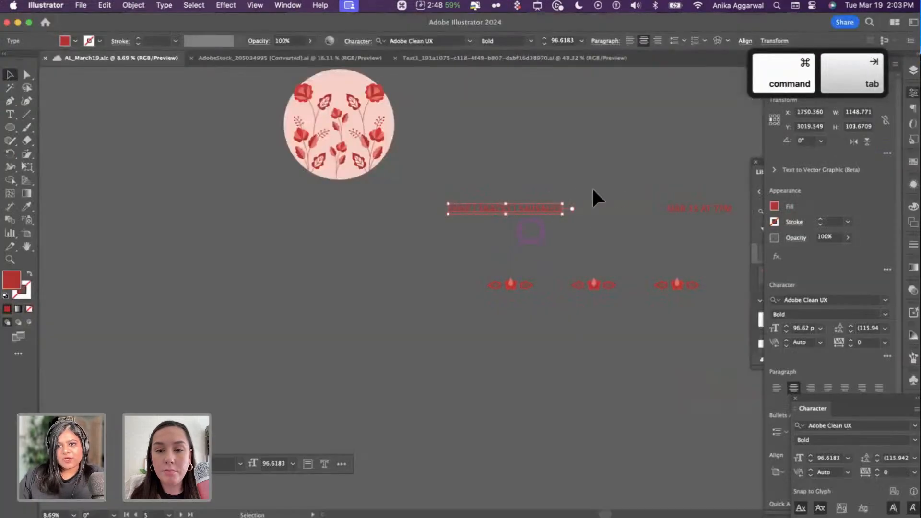
pyautogui.click(714, 218)
pyautogui.press('super+c')
pyautogui.press('super+Tab')
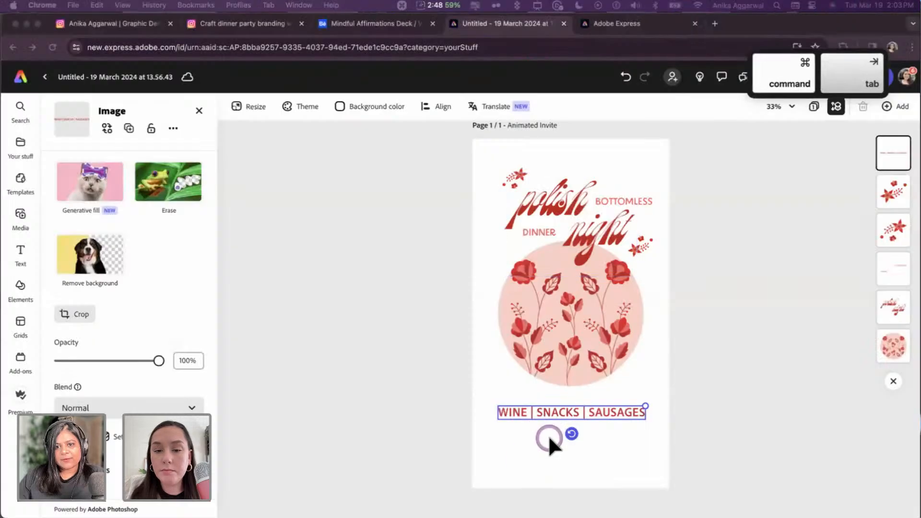
pyautogui.press('super+v')
pyautogui.moveTo(566, 389); pyautogui.dragTo(566, 446)
pyautogui.moveTo(634, 447); pyautogui.dragTo(595, 431)
pyautogui.keyDown('shift'); pyautogui.click(594, 413); pyautogui.keyUp('shift')
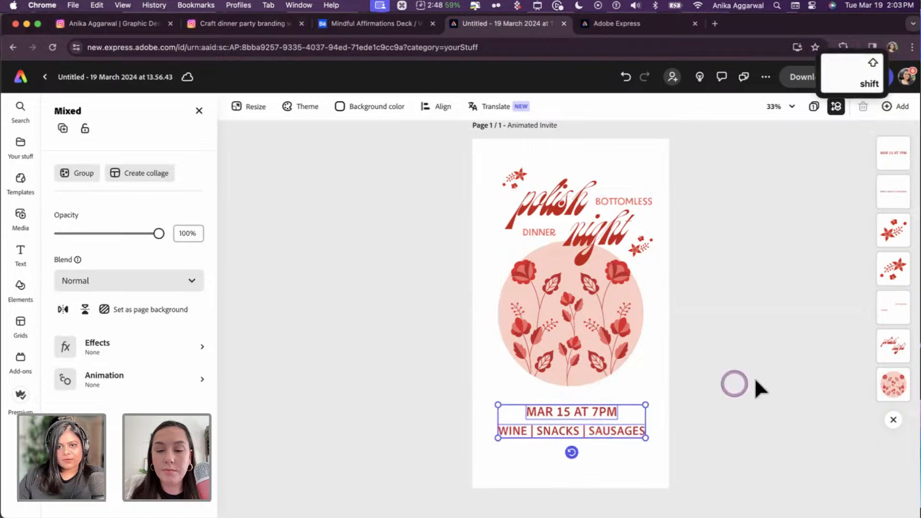
pyautogui.press('super+Tab')
# - Paste the red flower ornament row into the invite and shrink it beneath WINE | SNACKS | SAUSAGES
pyautogui.click(517, 283)
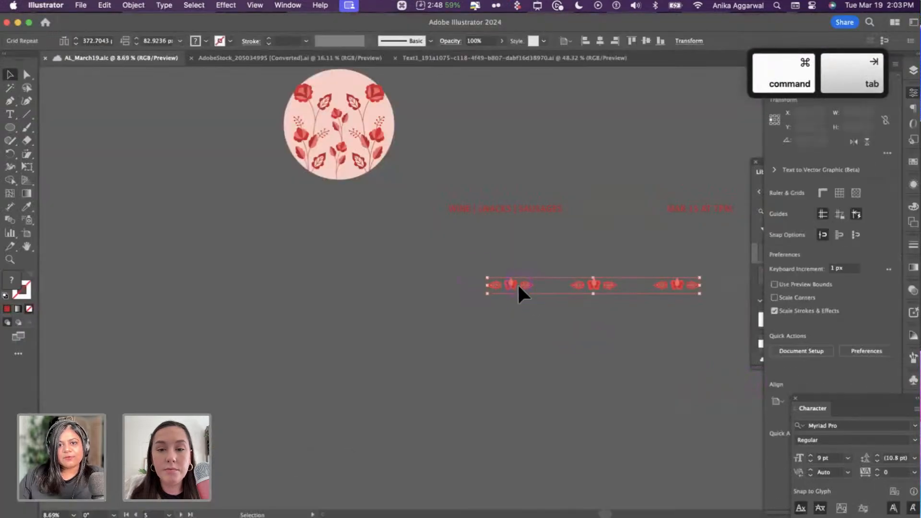
pyautogui.doubleClick(517, 283)
pyautogui.doubleClick(530, 275)
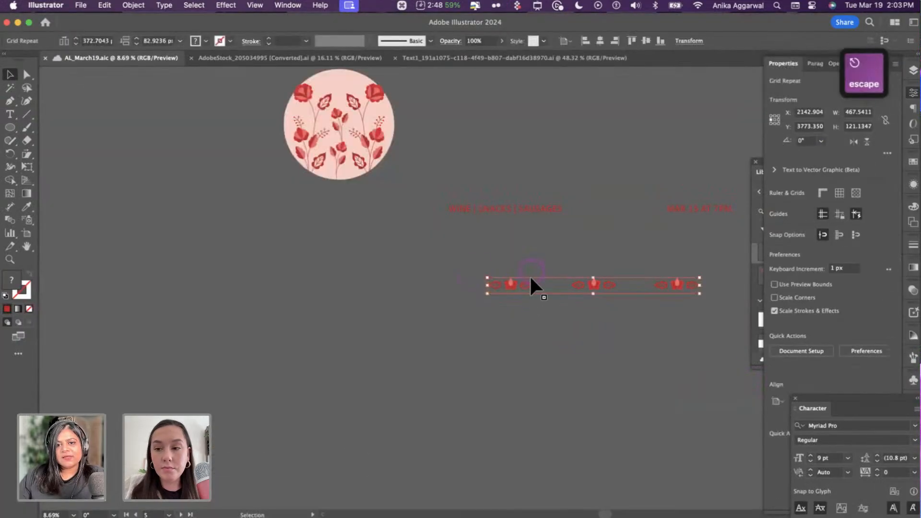
pyautogui.click(529, 250)
pyautogui.press('super+Tab')
pyautogui.press('super+v')
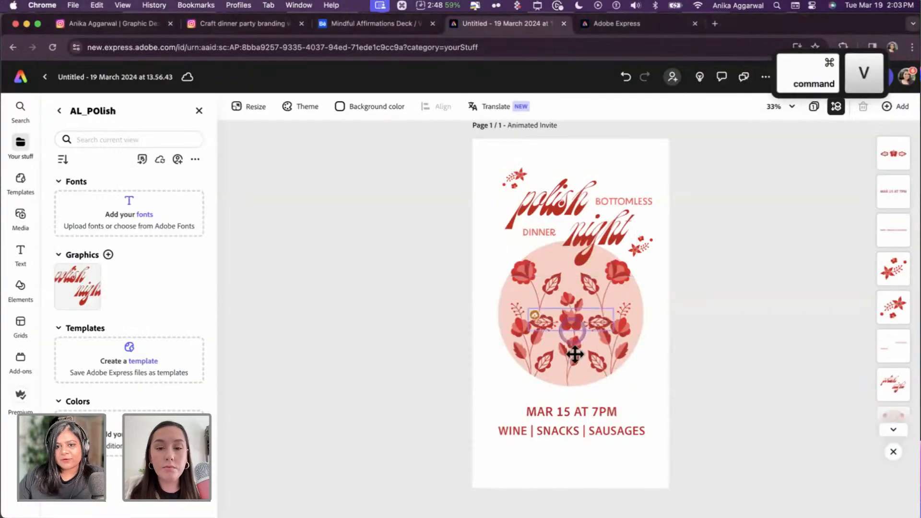
pyautogui.moveTo(569, 459)
pyautogui.mouseDown()
pyautogui.moveTo(594, 457)
pyautogui.moveTo(567, 451)
pyautogui.moveTo(587, 455)
pyautogui.mouseUp()
pyautogui.click(705, 414)
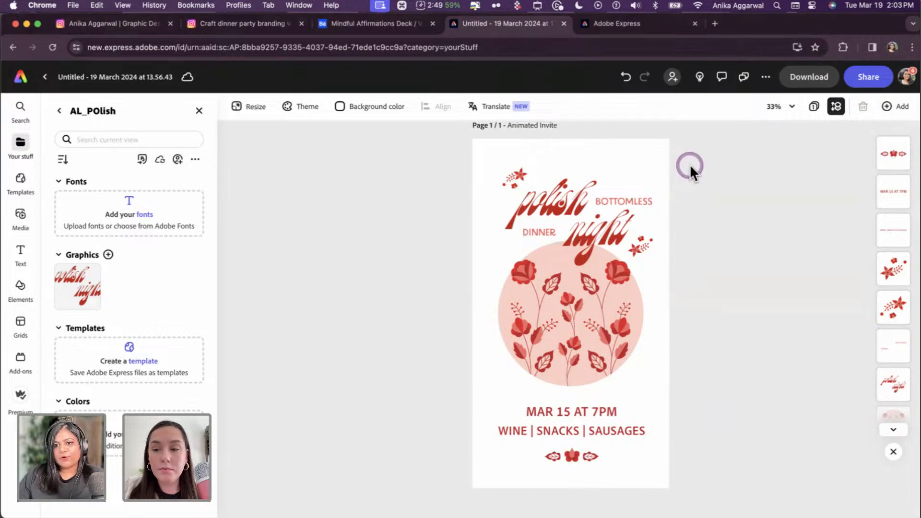
# - Select every invite element, from title to ornament row, shift them together, then close the brand kit panel
pyautogui.moveTo(689, 165); pyautogui.dragTo(490, 471)
pyautogui.click(399, 400)
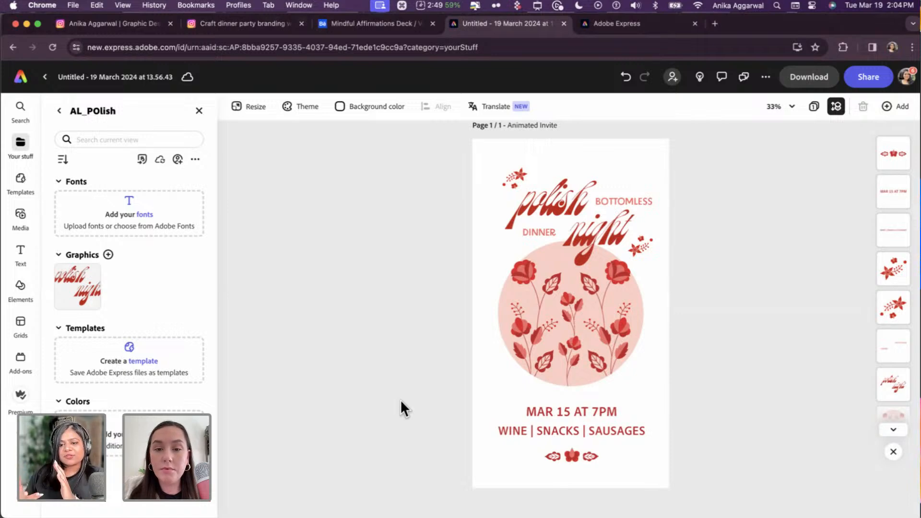
pyautogui.click(449, 277)
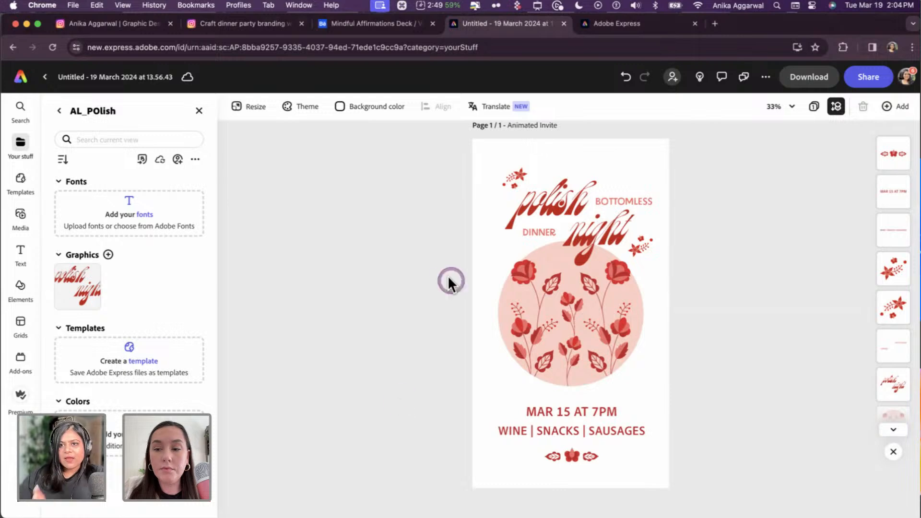
pyautogui.press('super+minus')
pyautogui.moveTo(674, 213); pyautogui.dragTo(502, 453)
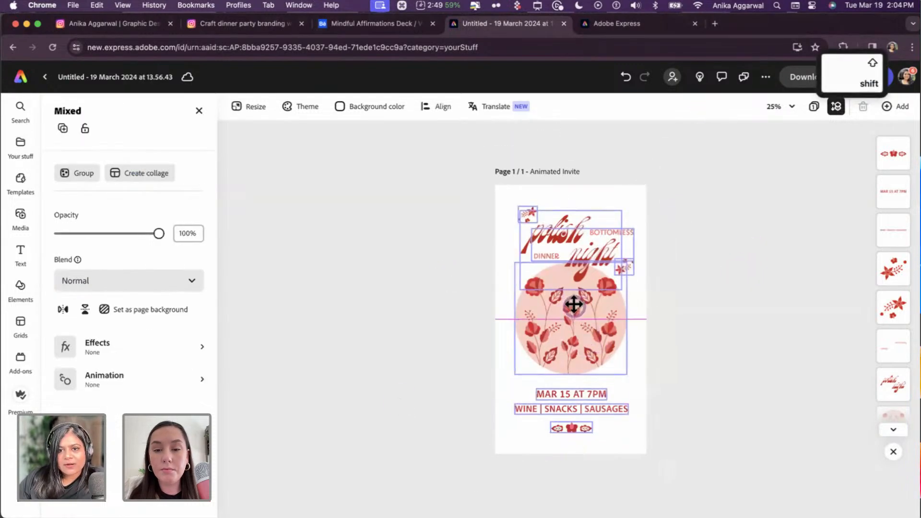
pyautogui.moveTo(573, 303); pyautogui.dragTo(572, 307)
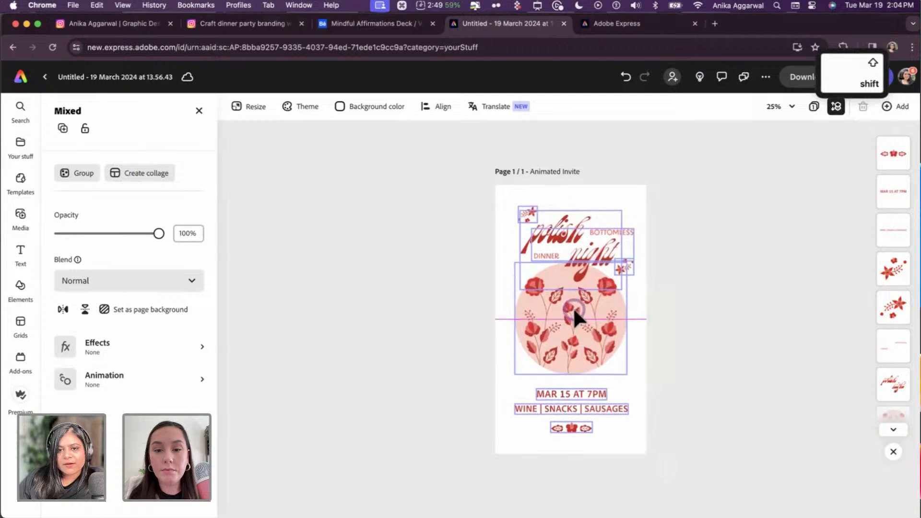
pyautogui.click(704, 315)
pyautogui.press('super+0')
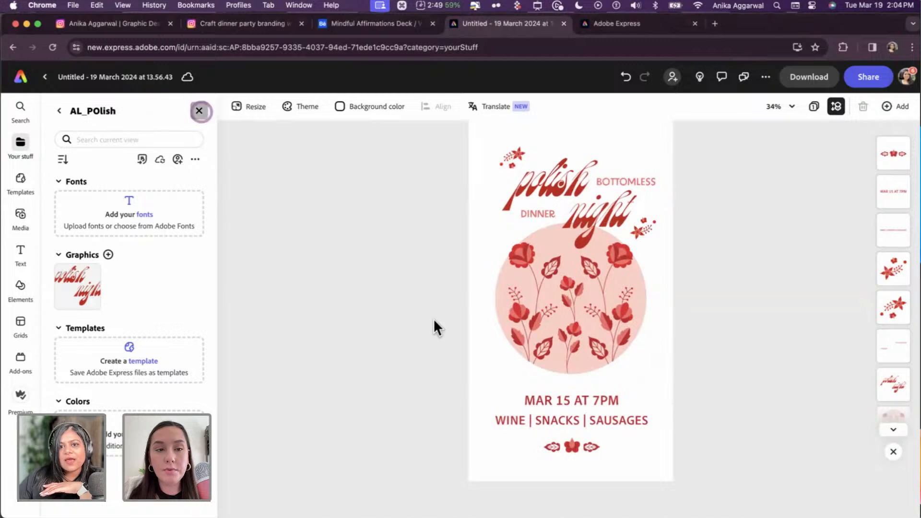
pyautogui.click(416, 295)
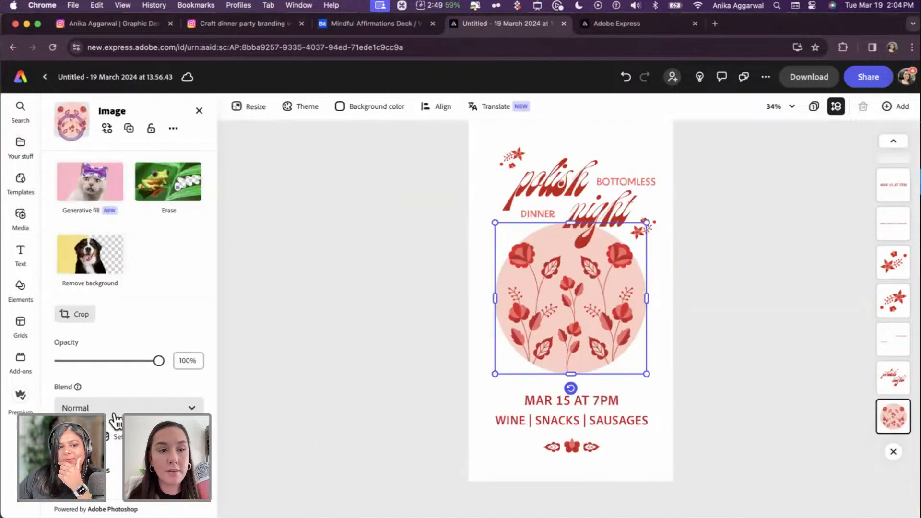
# - Apply the Fade In animation to the polish night title graphic
pyautogui.scroll(-3, 115, 421)
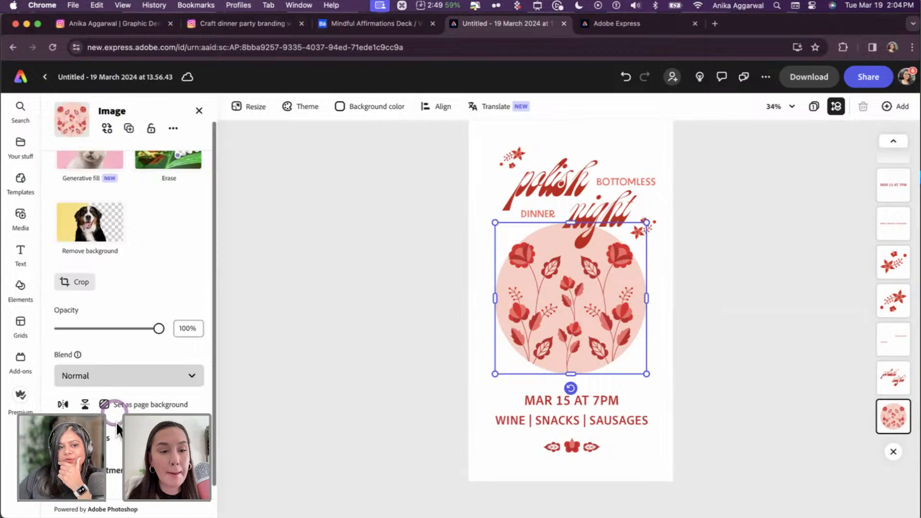
pyautogui.click(556, 172)
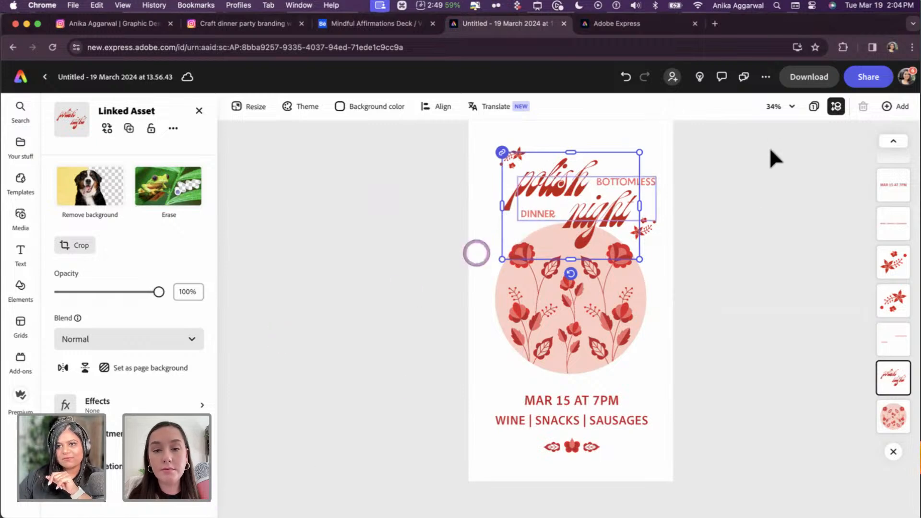
pyautogui.click(115, 467)
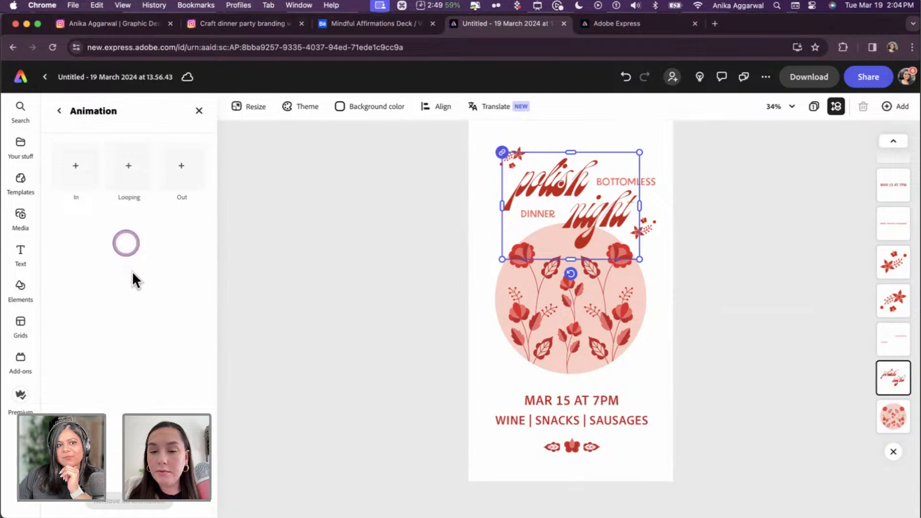
pyautogui.click(88, 181)
pyautogui.click(82, 228)
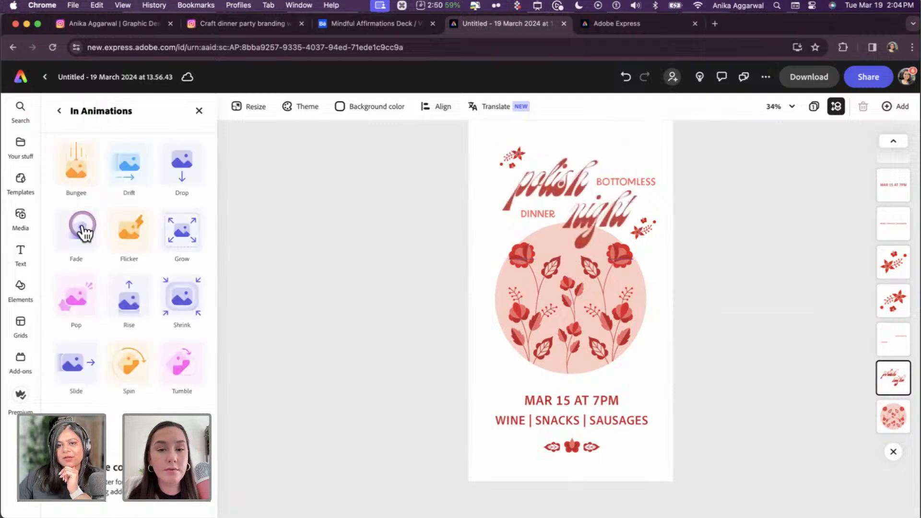
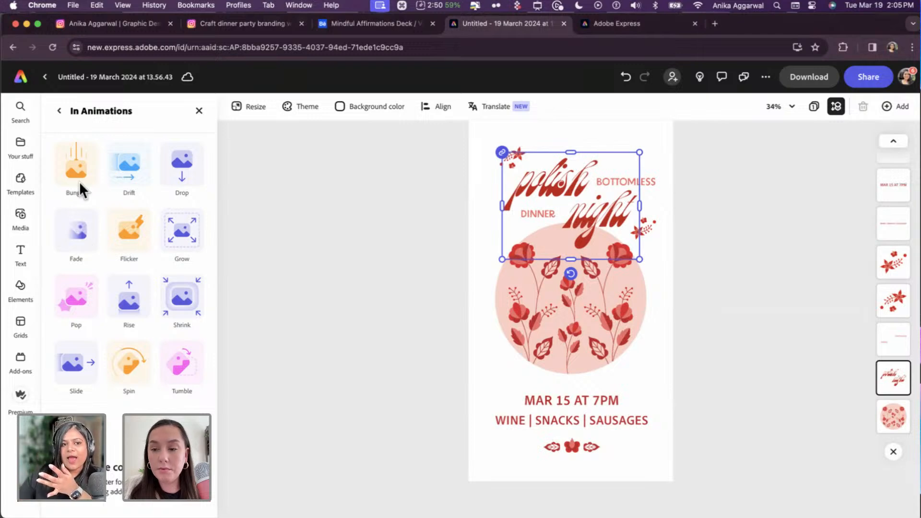
# - Apply a Fade entrance to the polish night title group and show layer timing
pyautogui.click(202, 296)
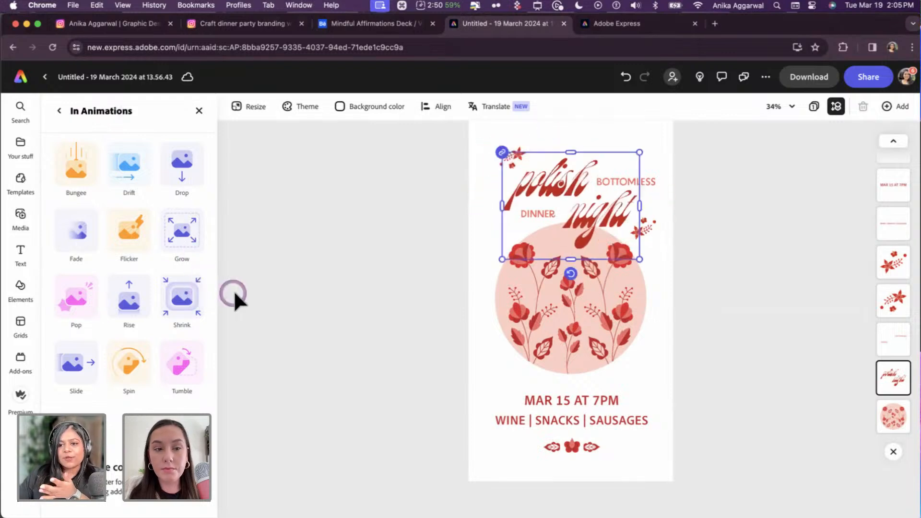
pyautogui.click(61, 243)
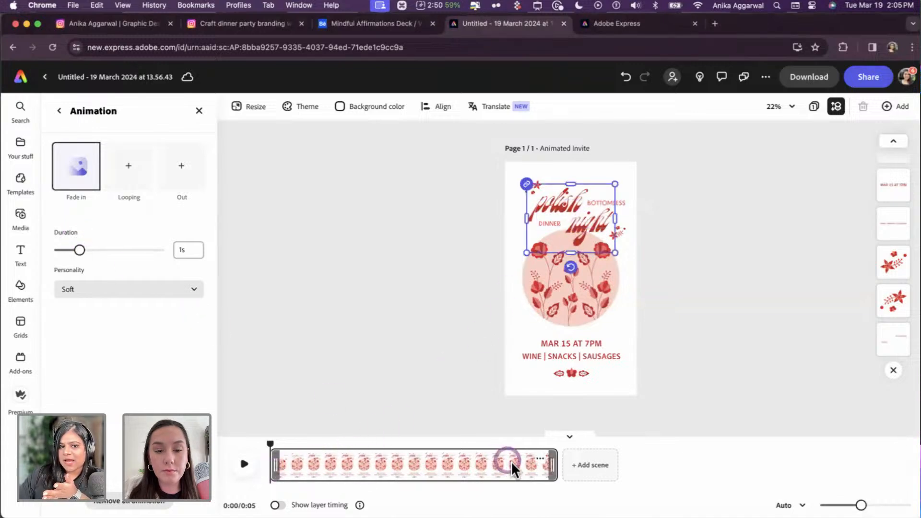
pyautogui.click(276, 506)
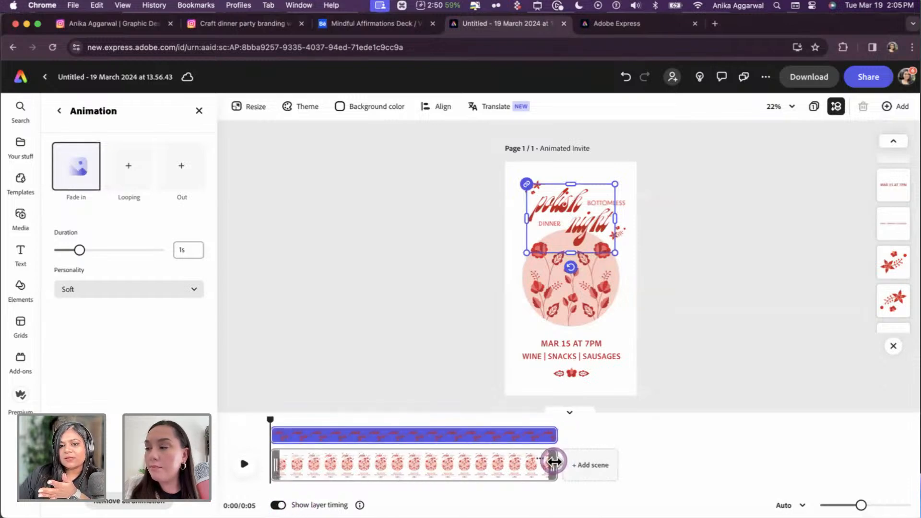
# - Adjust the scene so it lasts 5 seconds, then deselect the title
pyautogui.moveTo(554, 462); pyautogui.dragTo(737, 465)
pyautogui.moveTo(634, 473); pyautogui.dragTo(549, 472)
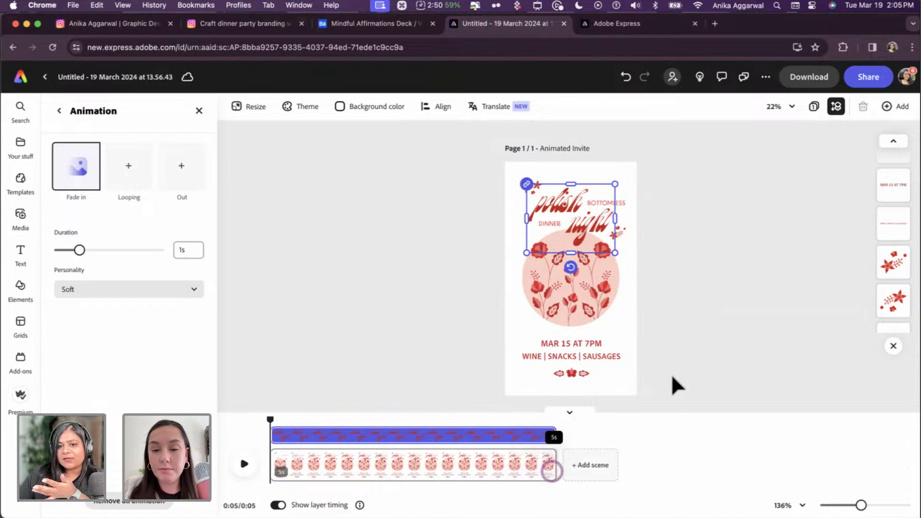
pyautogui.click(750, 330)
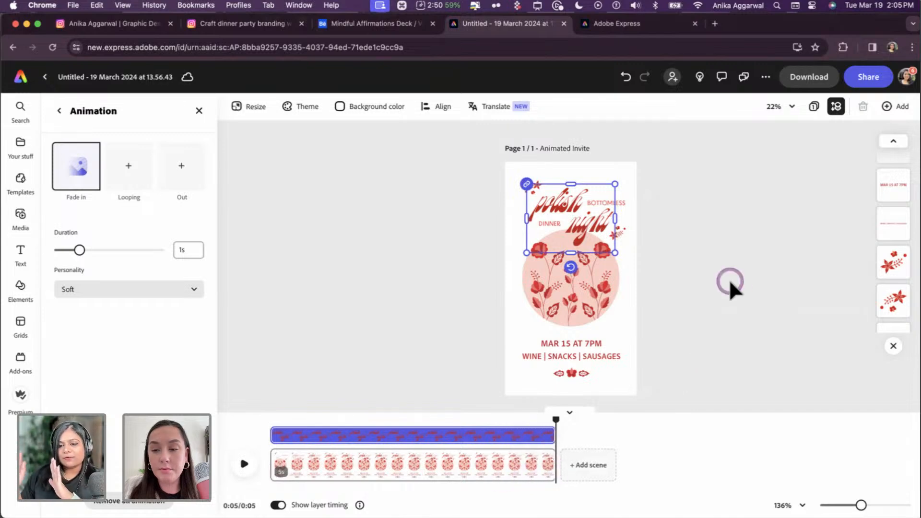
pyautogui.click(724, 230)
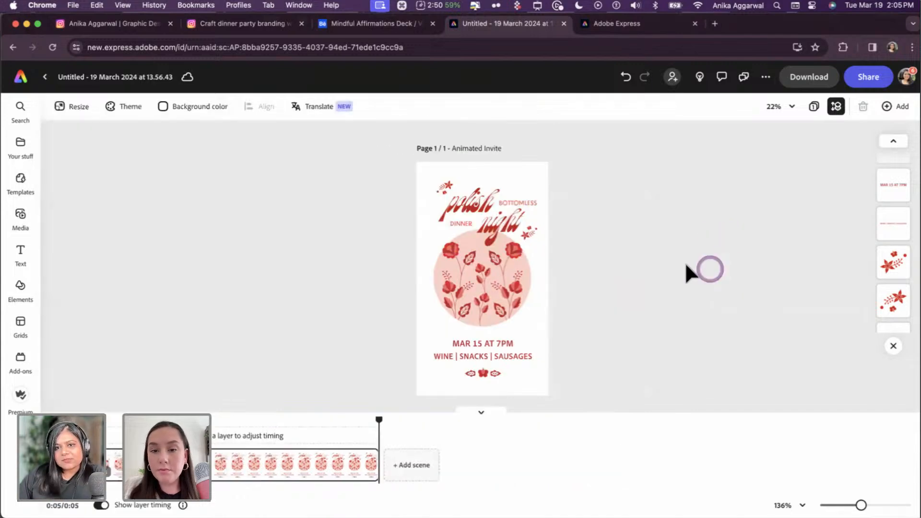
# - Browse entrance animations for the title text, then close them without applying
pyautogui.click(485, 204)
pyautogui.scroll(-3, 111, 432)
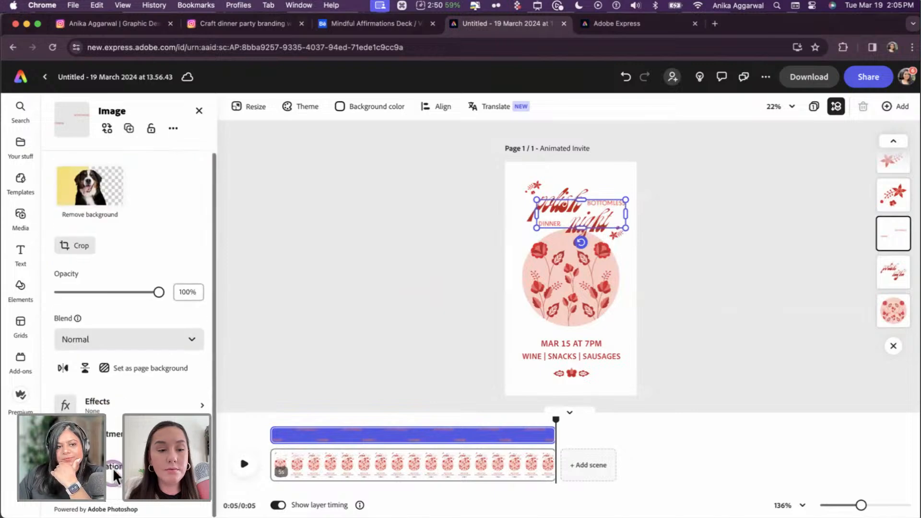
pyautogui.click(118, 419)
pyautogui.click(84, 185)
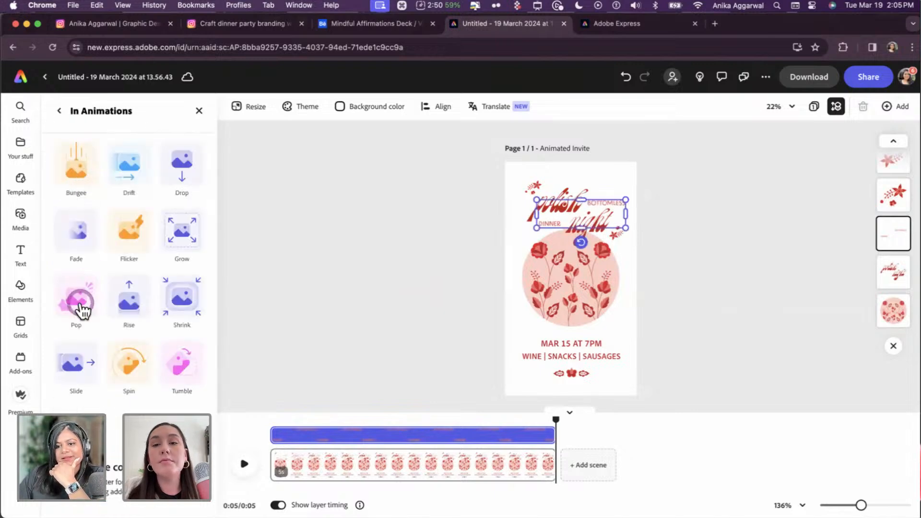
pyautogui.click(647, 206)
pyautogui.scroll(5, 431, 230)
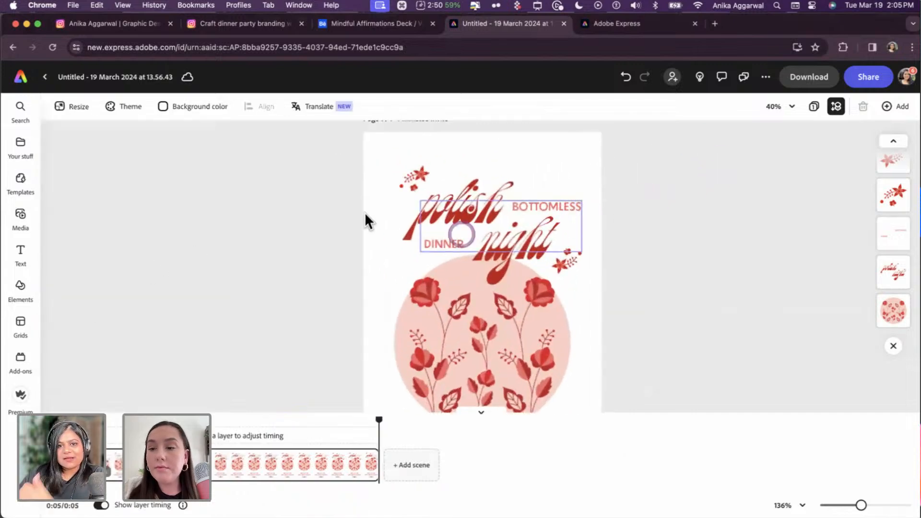
# - Apply a Pop entrance to the BOTTOMLESS DINNER text
pyautogui.click(442, 256)
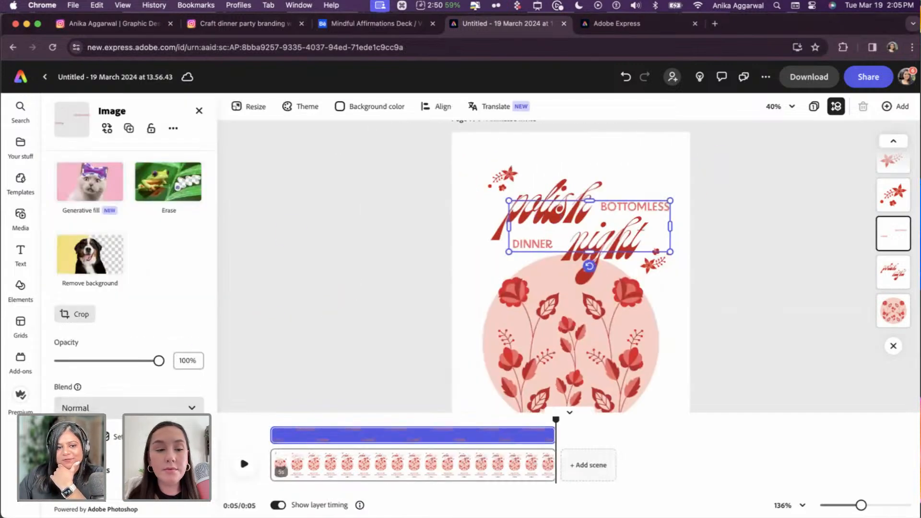
pyautogui.scroll(-3, 81, 269)
pyautogui.click(90, 308)
pyautogui.click(76, 194)
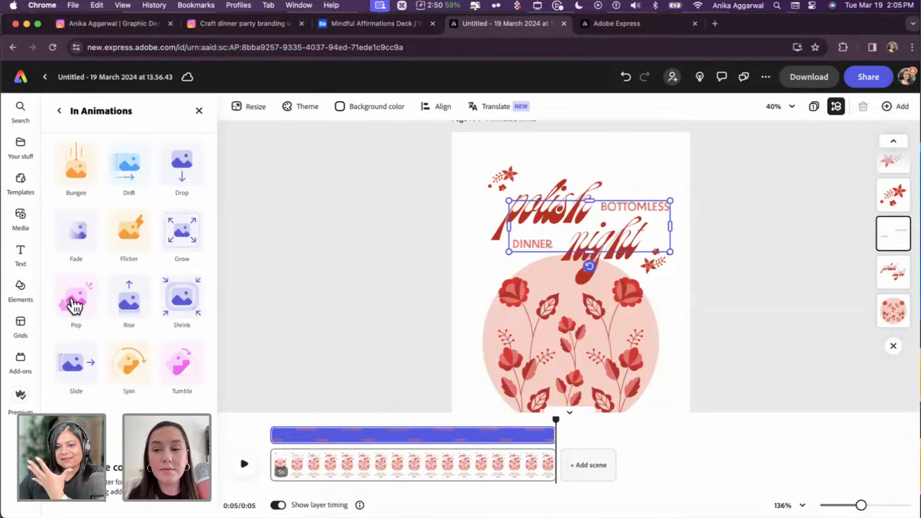
pyautogui.click(75, 306)
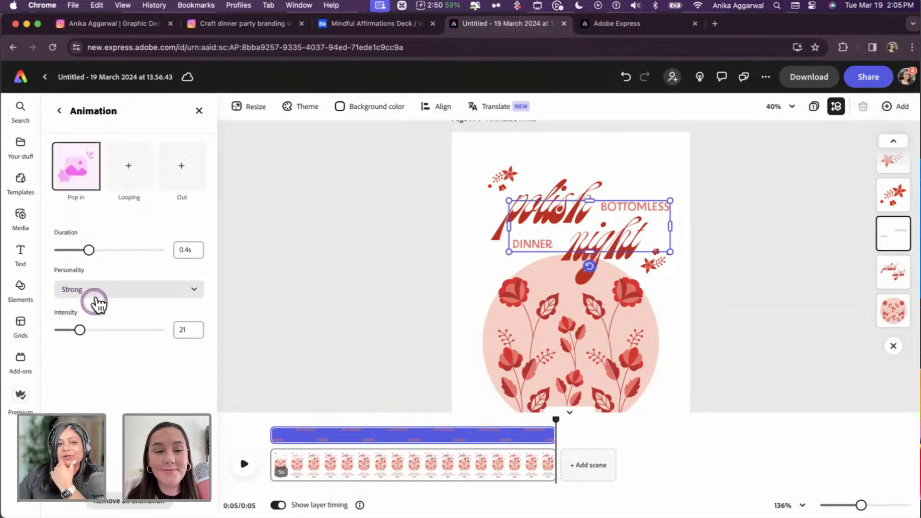
# - Try Strong and Loud, settle on Soft personality, and set the pop duration to 0.37s
pyautogui.click(96, 295)
pyautogui.click(98, 307)
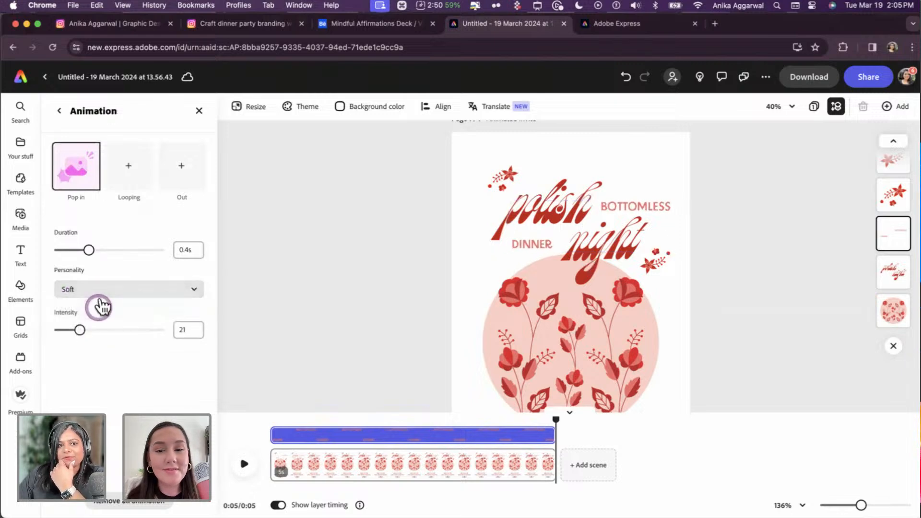
pyautogui.click(99, 288)
pyautogui.click(98, 328)
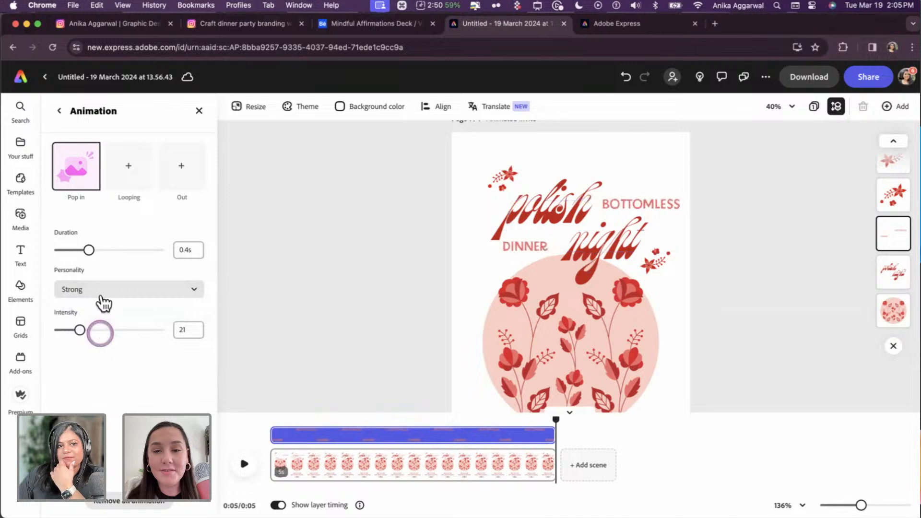
pyautogui.click(103, 291)
pyautogui.click(103, 342)
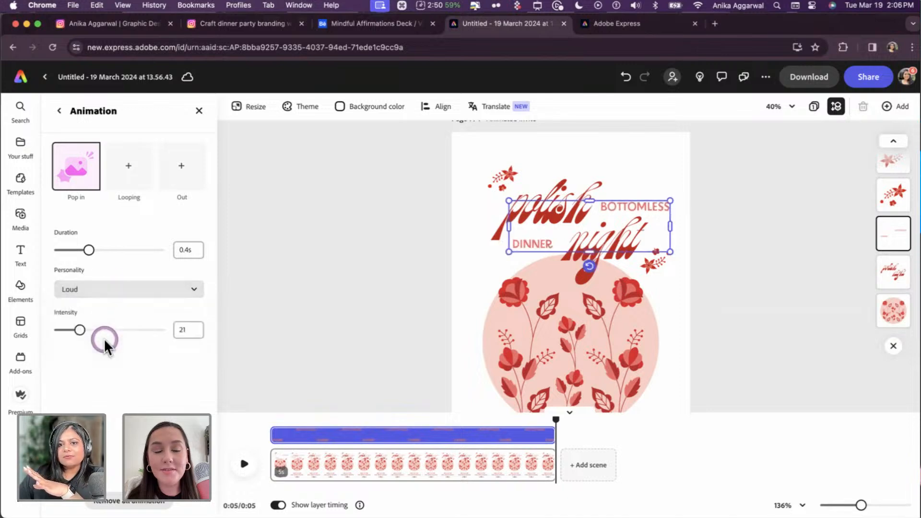
pyautogui.click(104, 287)
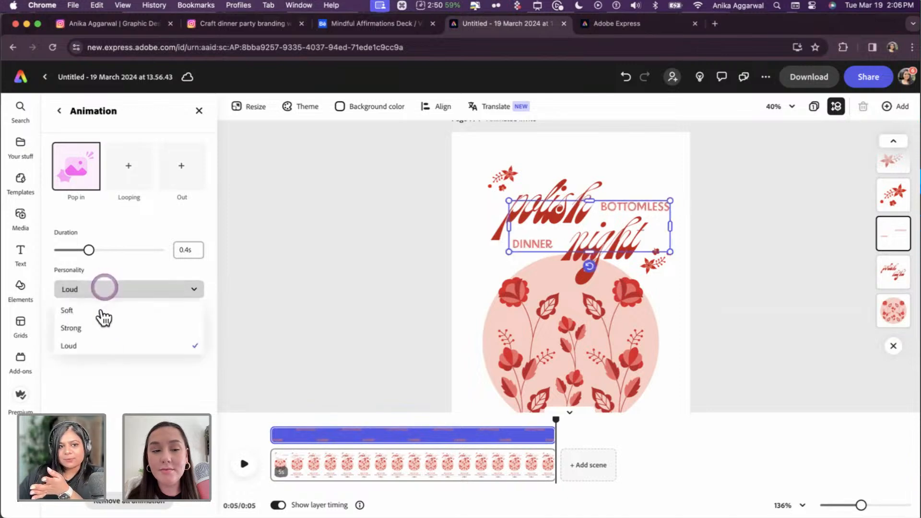
pyautogui.click(101, 311)
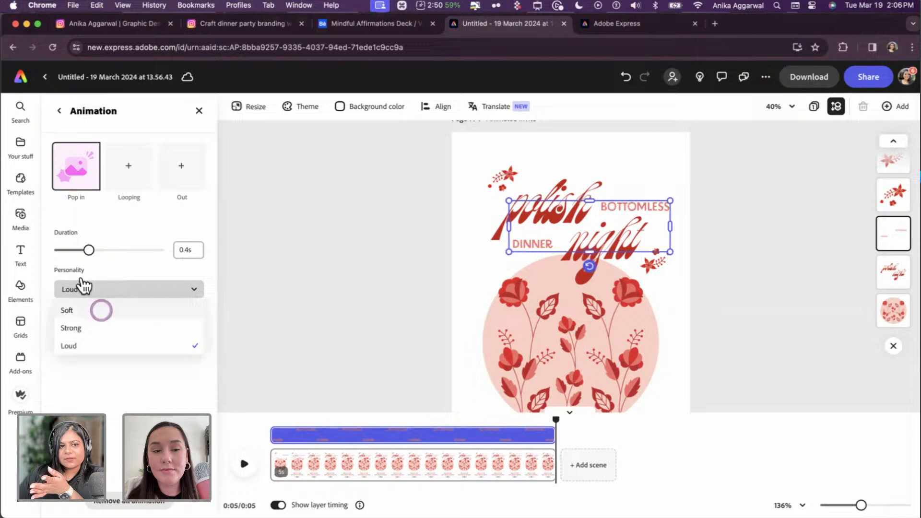
pyautogui.click(101, 249)
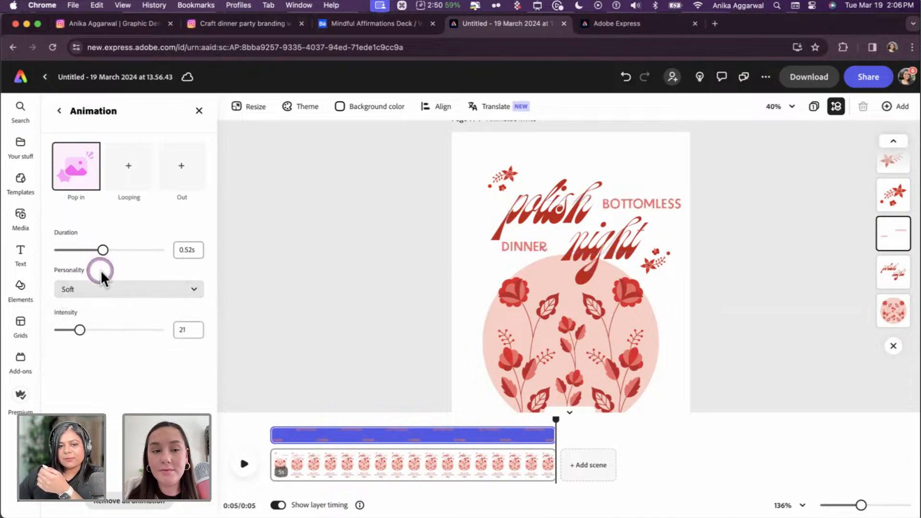
pyautogui.click(83, 250)
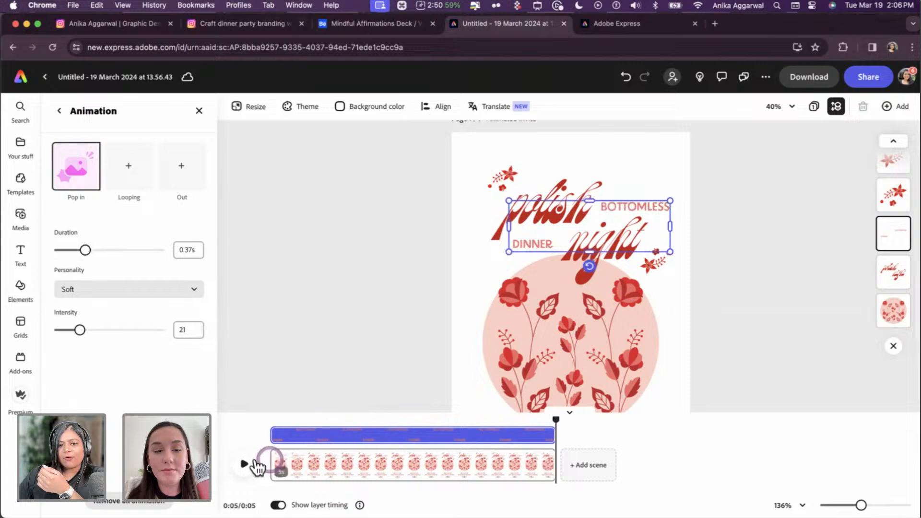
# - Preview the pop-in animation from the start of the timeline
pyautogui.click(251, 465)
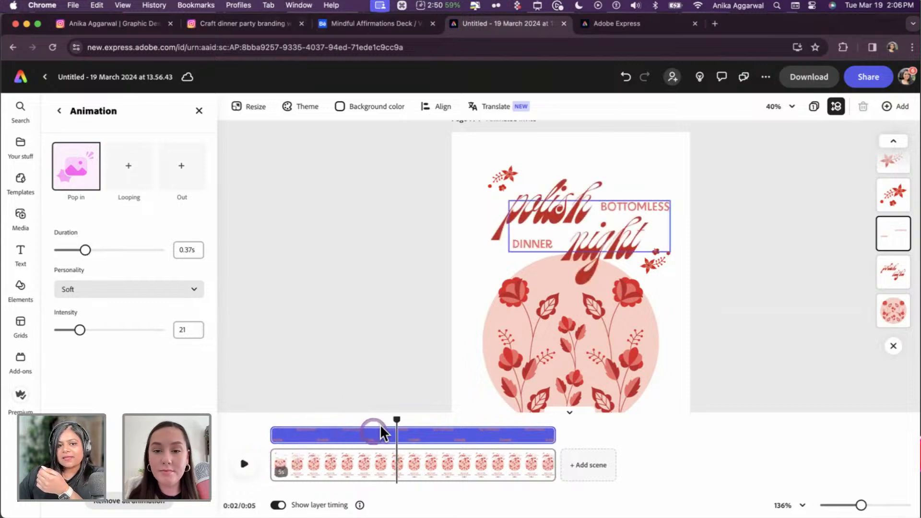
pyautogui.moveTo(398, 418); pyautogui.dragTo(257, 423)
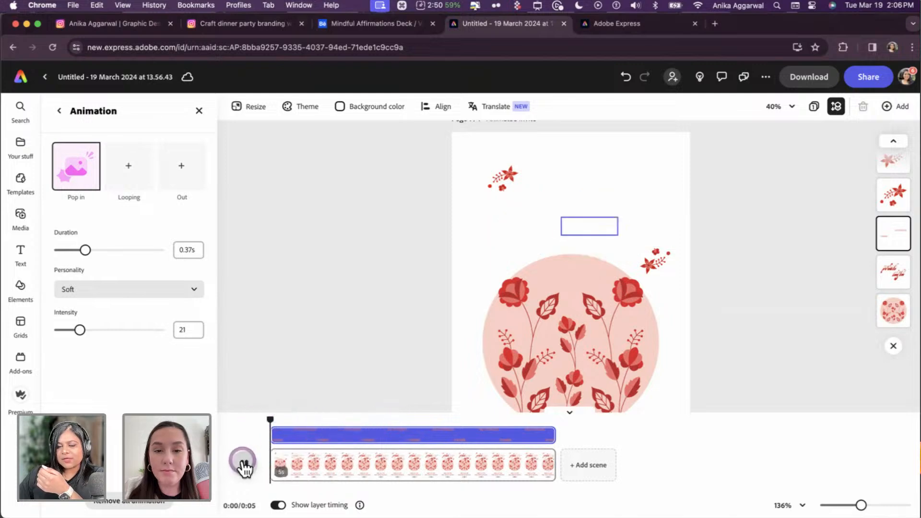
pyautogui.click(245, 467)
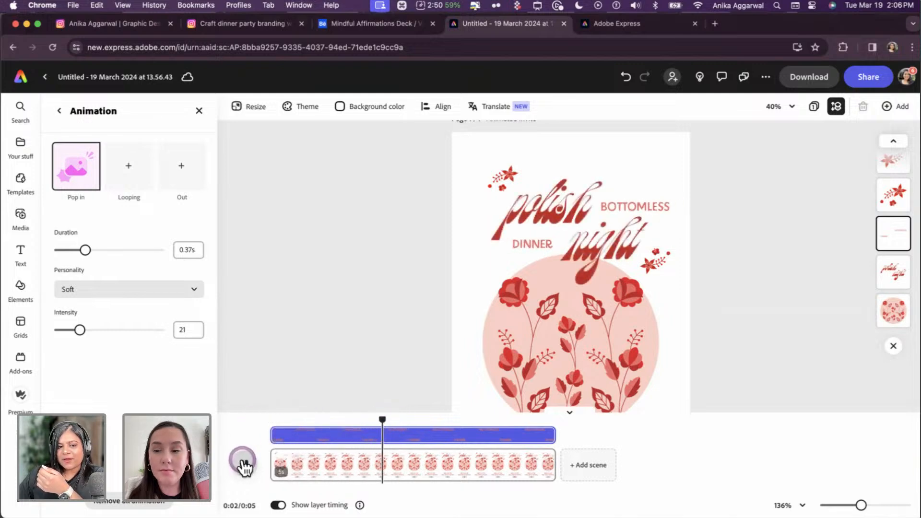
pyautogui.click(373, 432)
pyautogui.moveTo(408, 419); pyautogui.dragTo(253, 429)
pyautogui.click(245, 464)
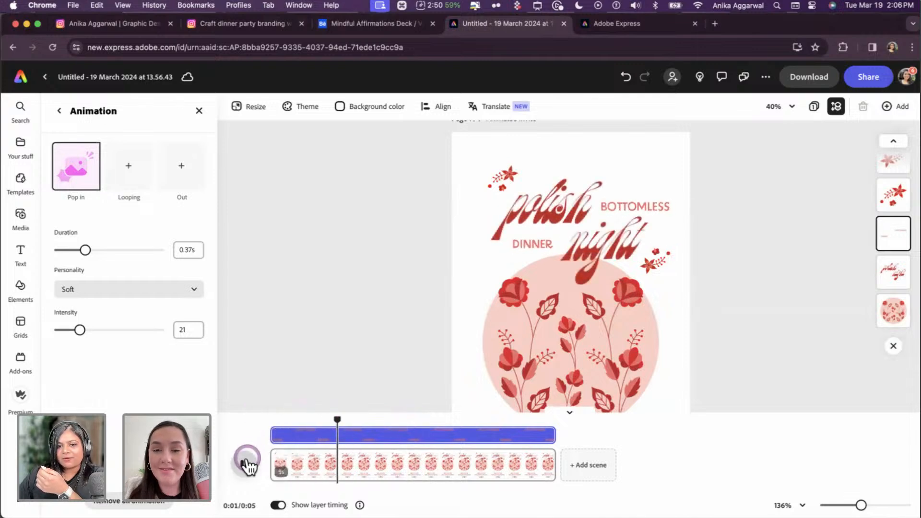
pyautogui.click(245, 462)
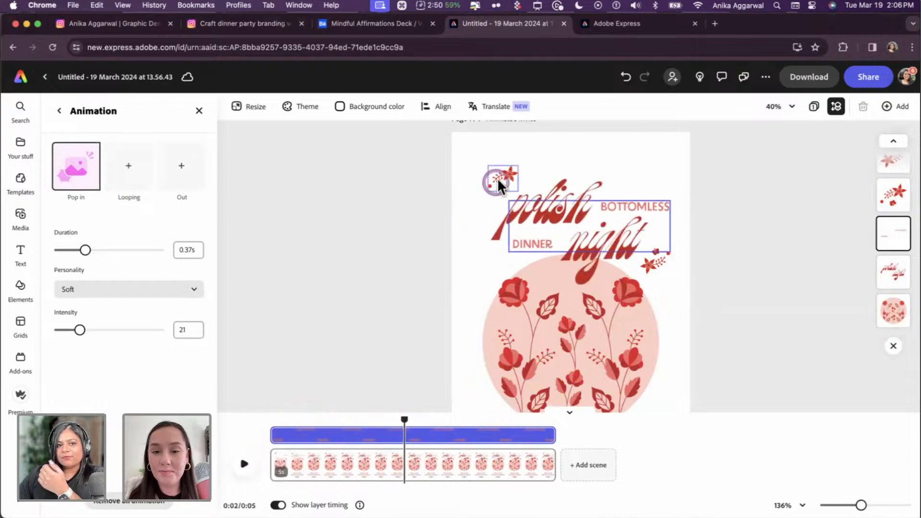
# - After trying Jitter and Bungee, give the top-left flower sprig a Pop entrance
pyautogui.click(498, 177)
pyautogui.scroll(-2, 153, 451)
pyautogui.click(154, 473)
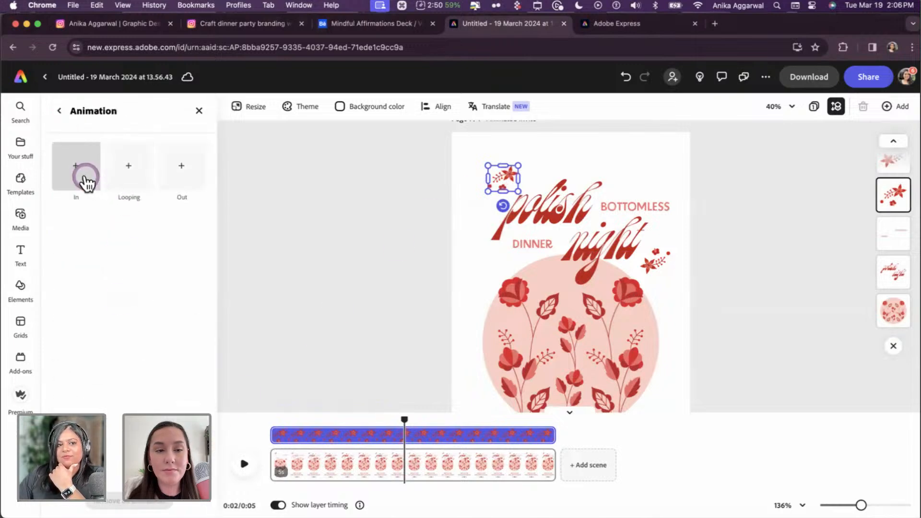
pyautogui.click(135, 168)
pyautogui.click(88, 229)
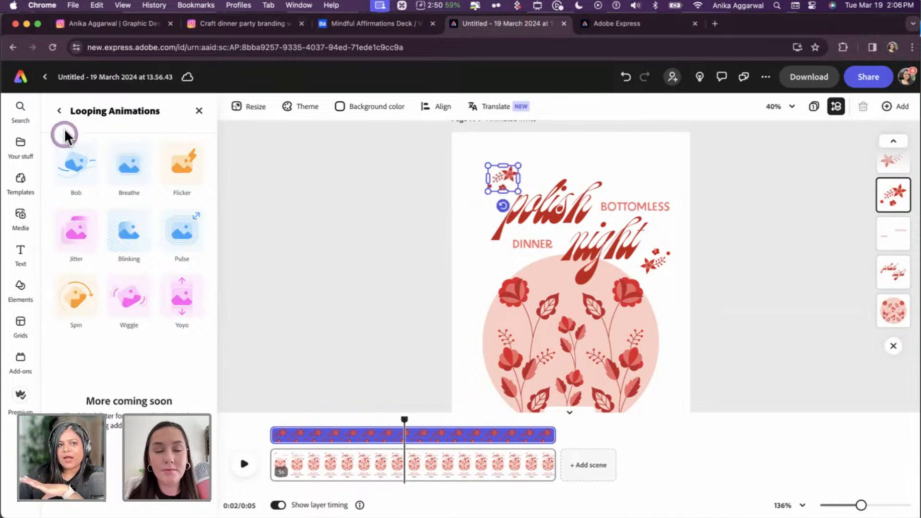
pyautogui.click(60, 111)
pyautogui.click(86, 163)
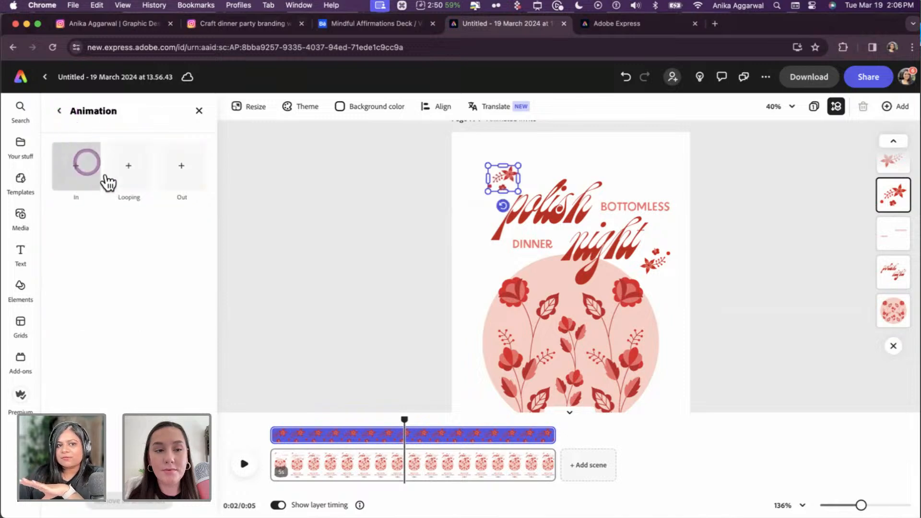
pyautogui.click(62, 171)
pyautogui.click(74, 188)
pyautogui.click(76, 288)
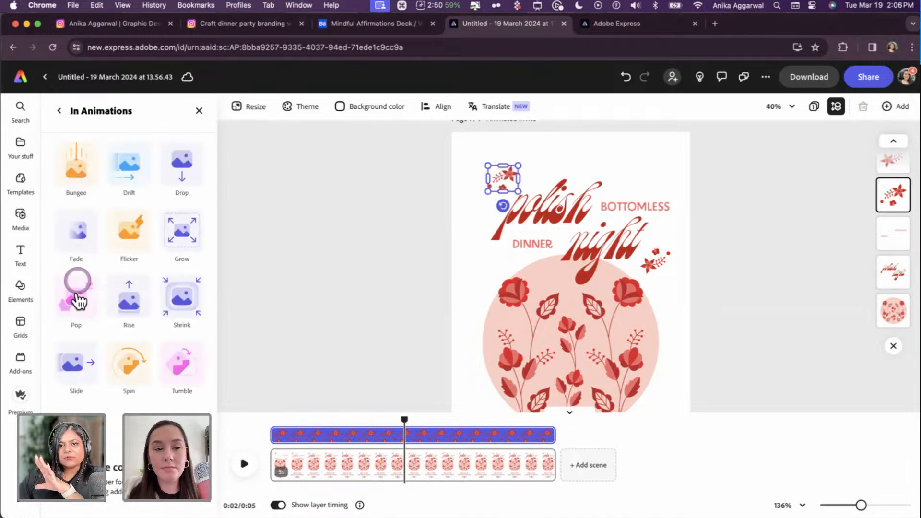
# - Give the right-hand flower sprig a Pop entrance animation
pyautogui.click(664, 259)
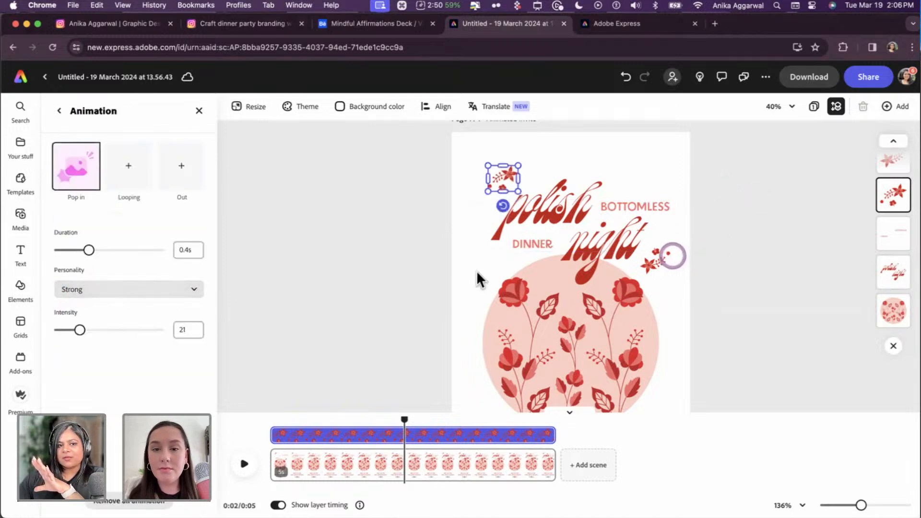
pyautogui.scroll(-2, 113, 437)
pyautogui.click(112, 437)
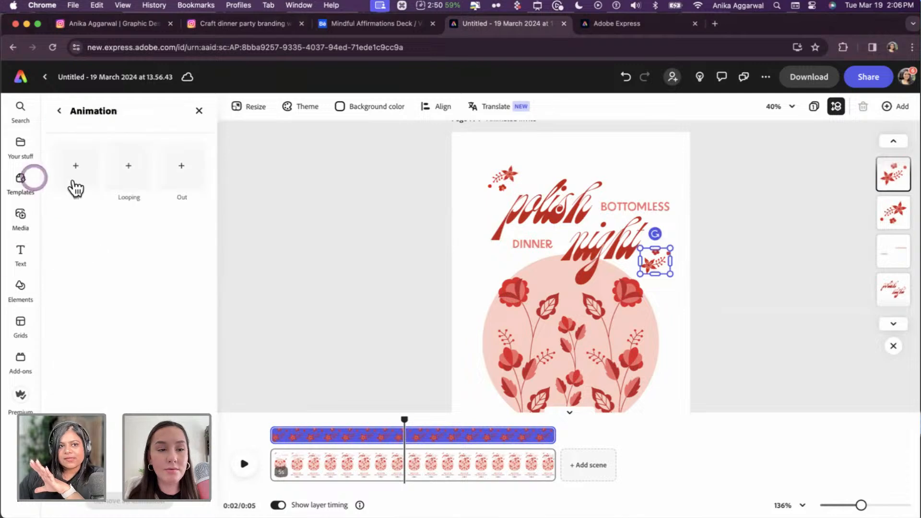
pyautogui.click(75, 178)
pyautogui.click(74, 298)
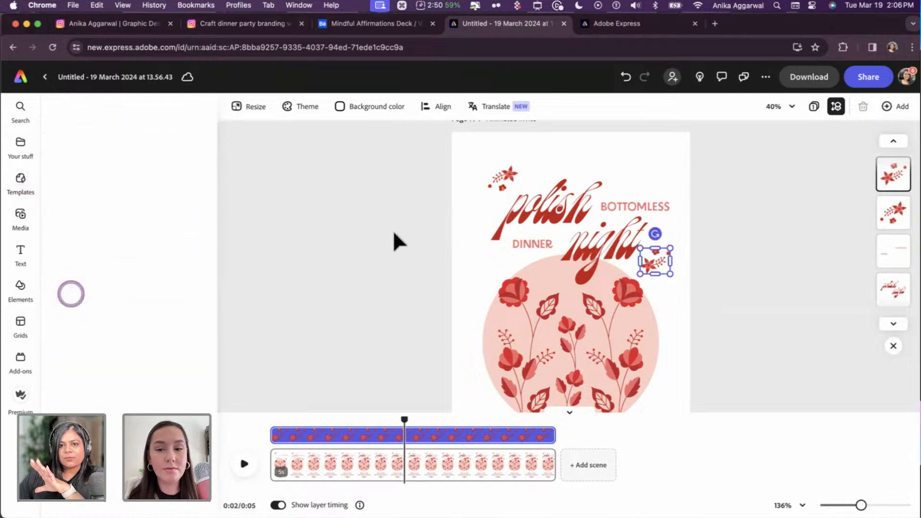
pyautogui.click(393, 228)
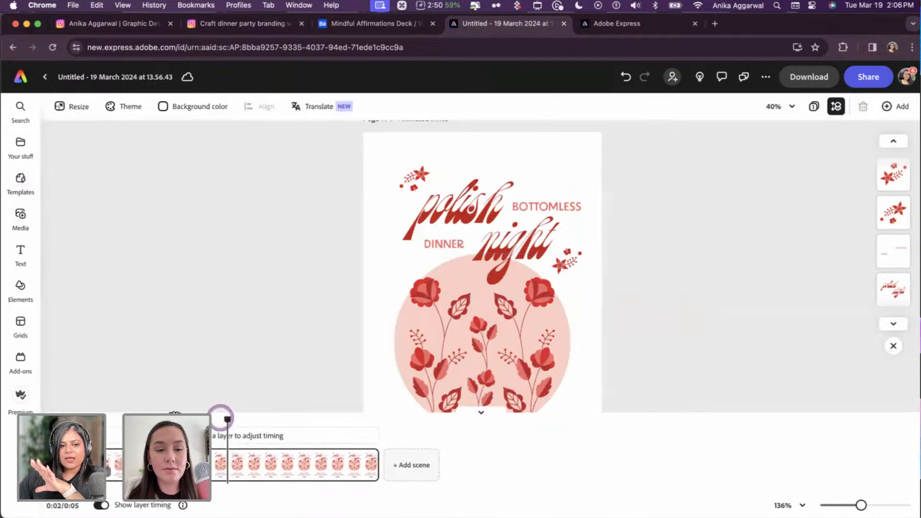
# - Replay the card's animation from the start and zoom out to fit the card
pyautogui.moveTo(223, 421); pyautogui.dragTo(75, 405)
pyautogui.press('space')
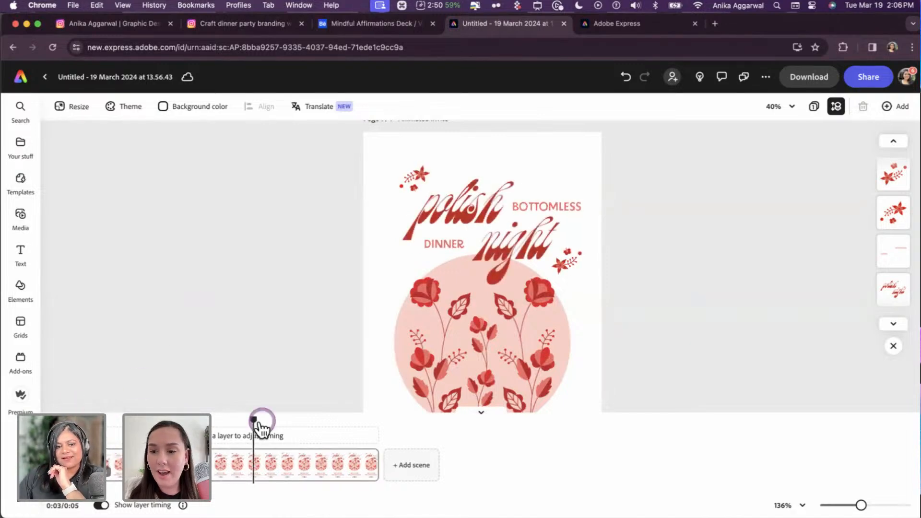
pyautogui.moveTo(281, 411); pyautogui.dragTo(94, 401)
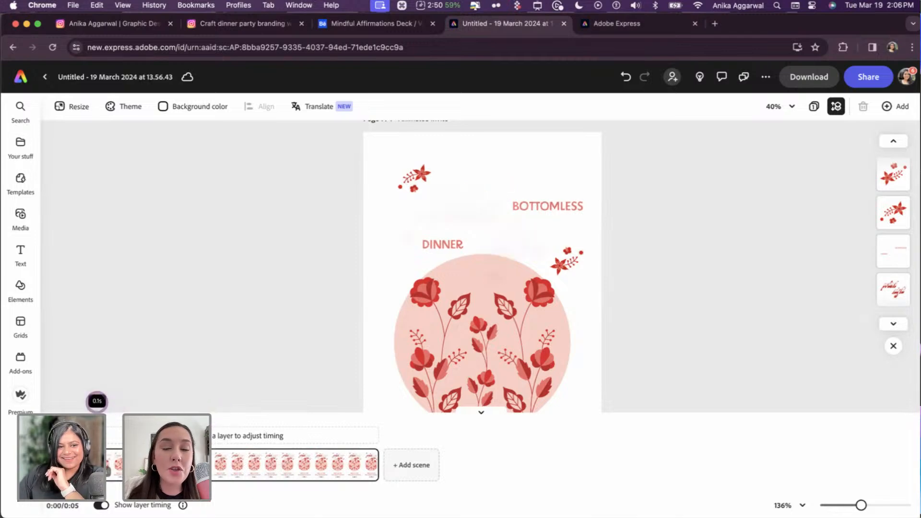
pyautogui.click(240, 292)
pyautogui.click(700, 247)
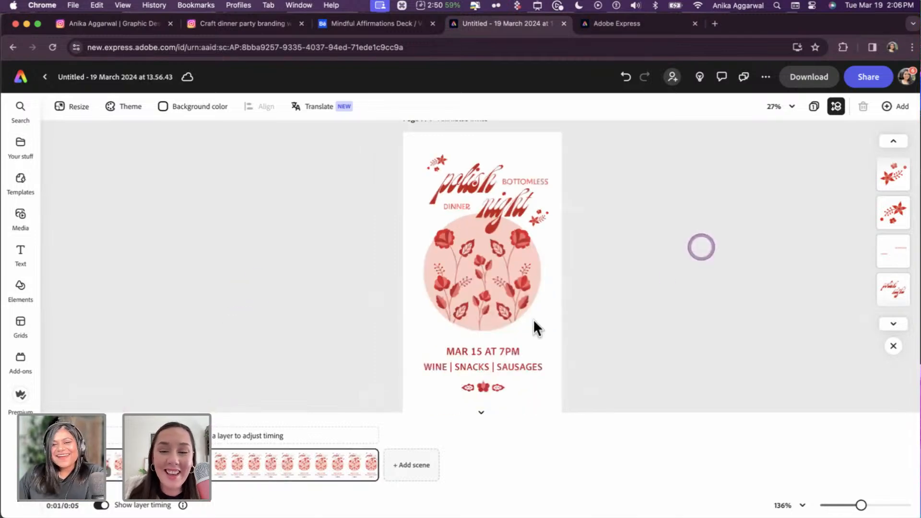
# - Preview Fade, Flicker, Grow, Shrink, Rise, Spin and Slide entrances on the flower circle
pyautogui.click(484, 271)
pyautogui.scroll(-3, 118, 456)
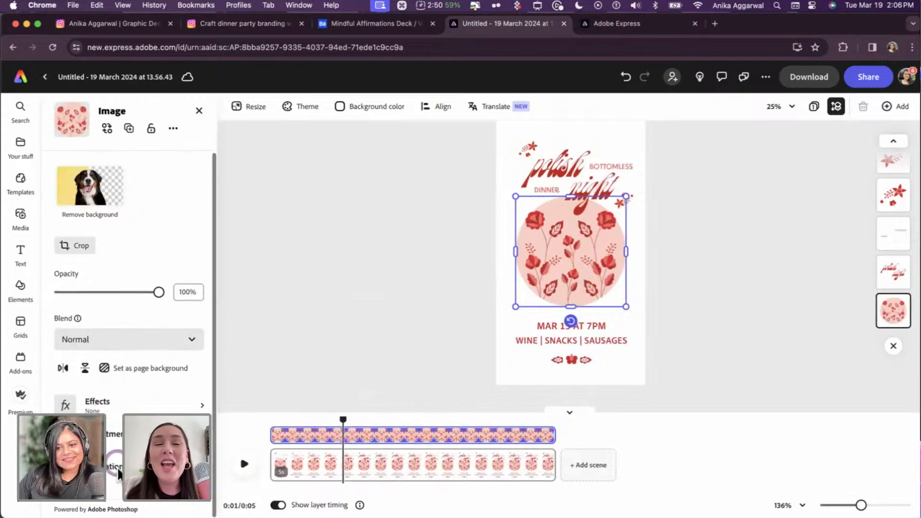
pyautogui.click(163, 325)
pyautogui.click(90, 161)
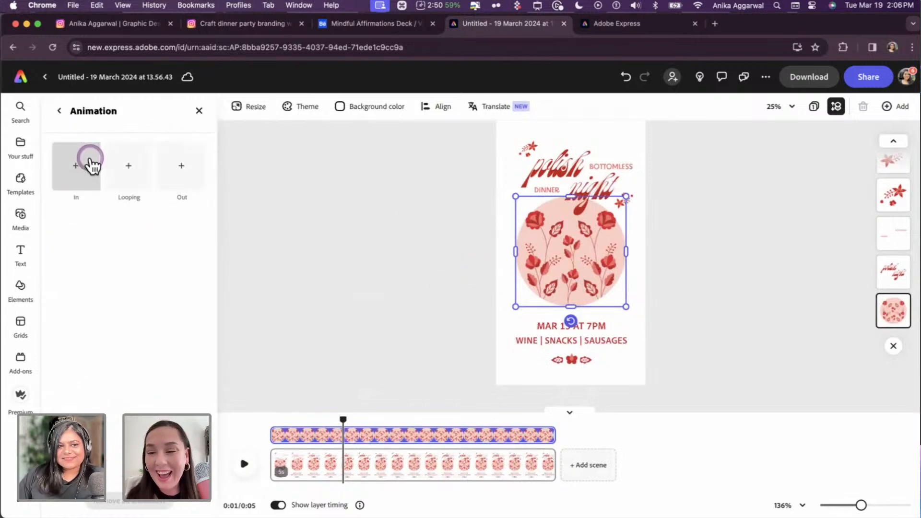
pyautogui.click(79, 247)
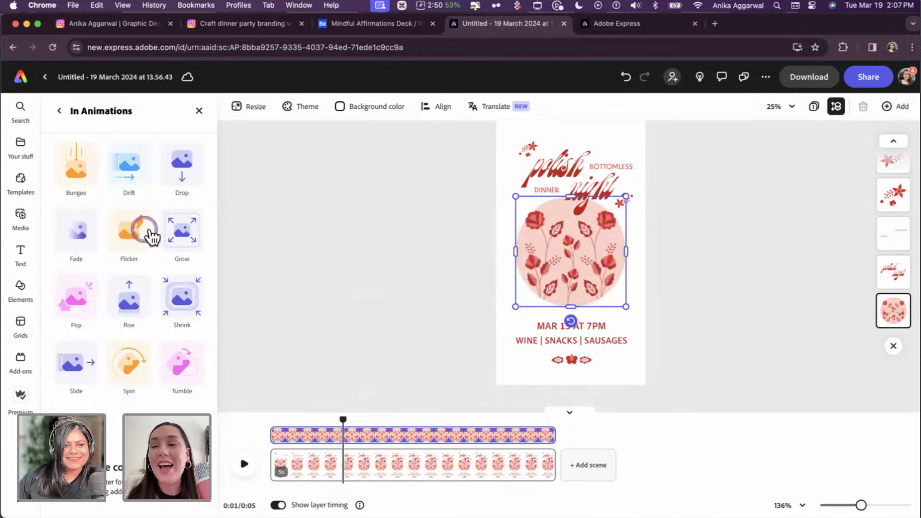
pyautogui.click(139, 238)
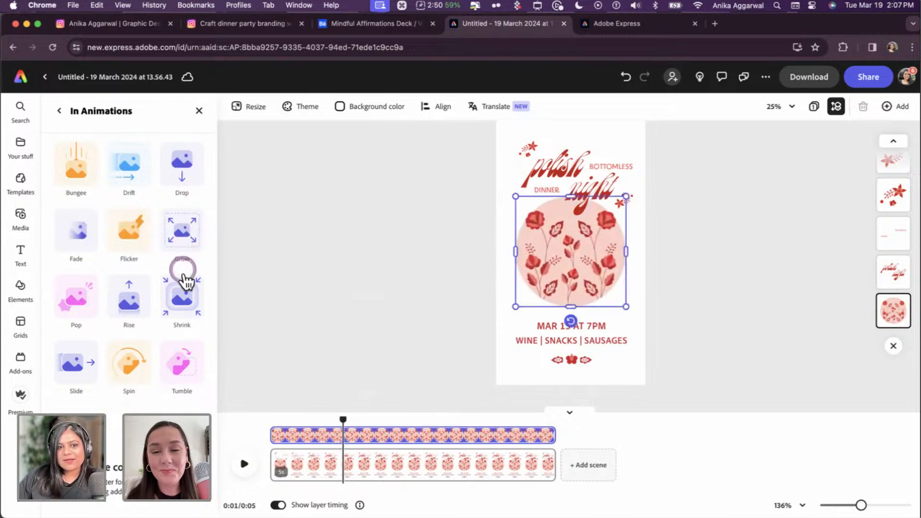
pyautogui.click(191, 303)
pyautogui.click(122, 305)
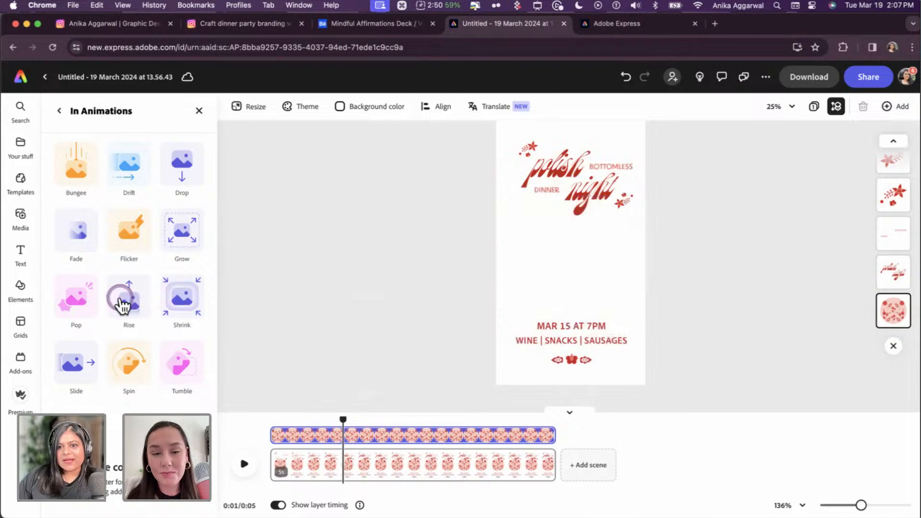
pyautogui.click(134, 361)
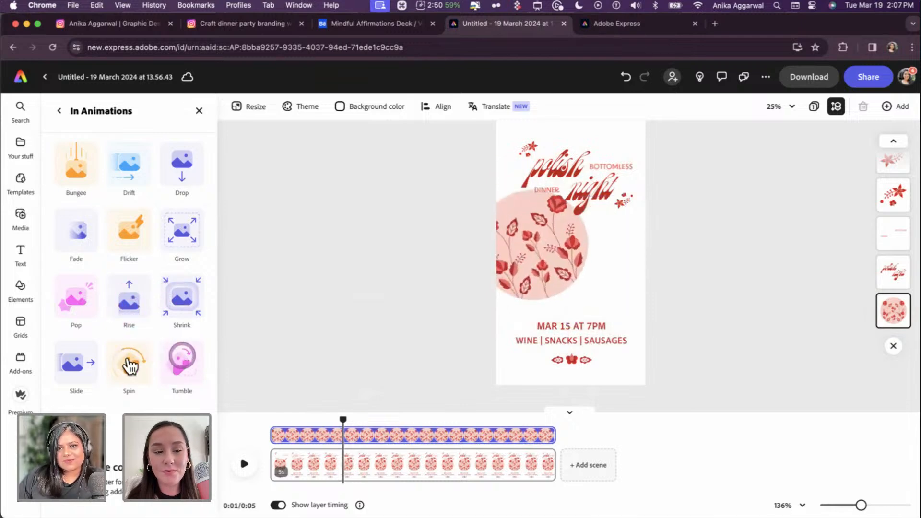
pyautogui.click(87, 361)
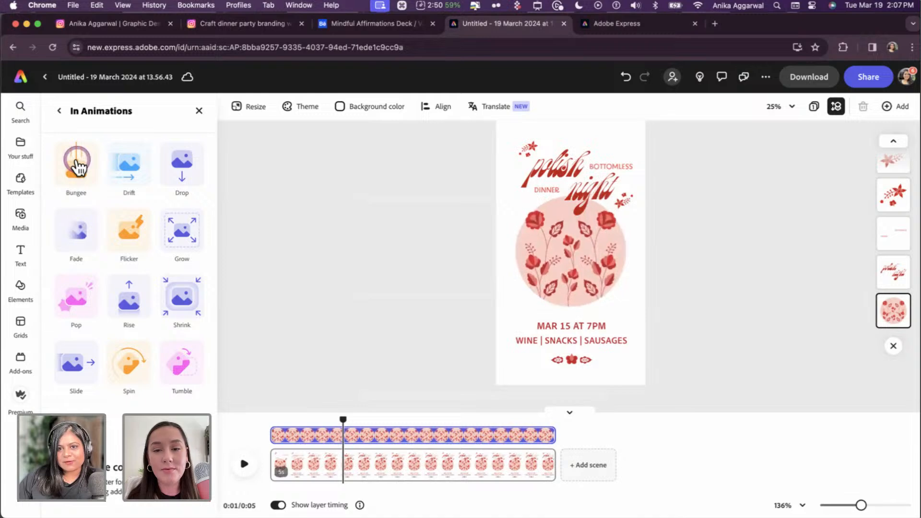
# - Try Bungee, then set the circle's entrance to Fade at about 1.49 seconds
pyautogui.click(77, 163)
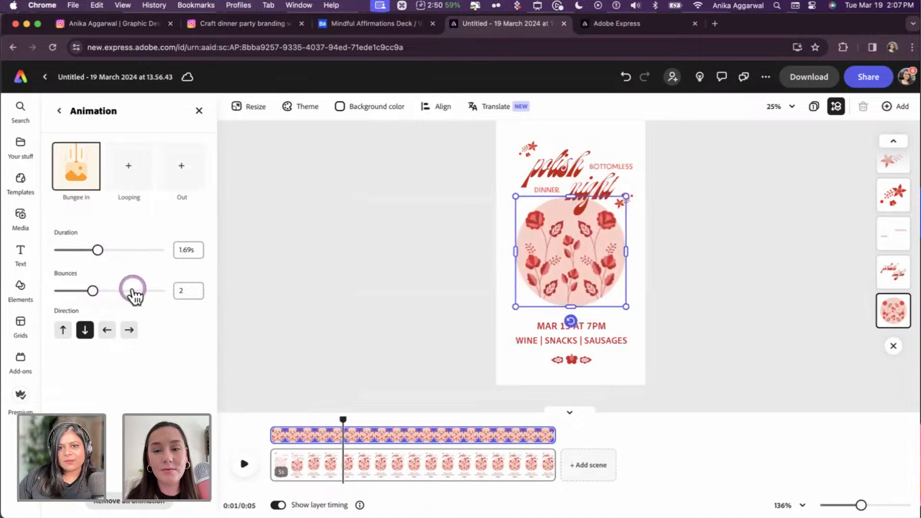
pyautogui.click(75, 166)
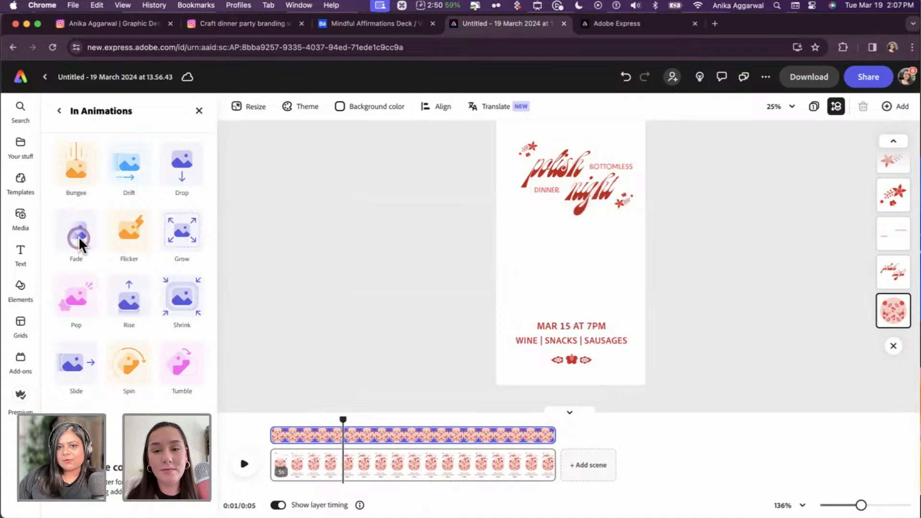
pyautogui.click(79, 236)
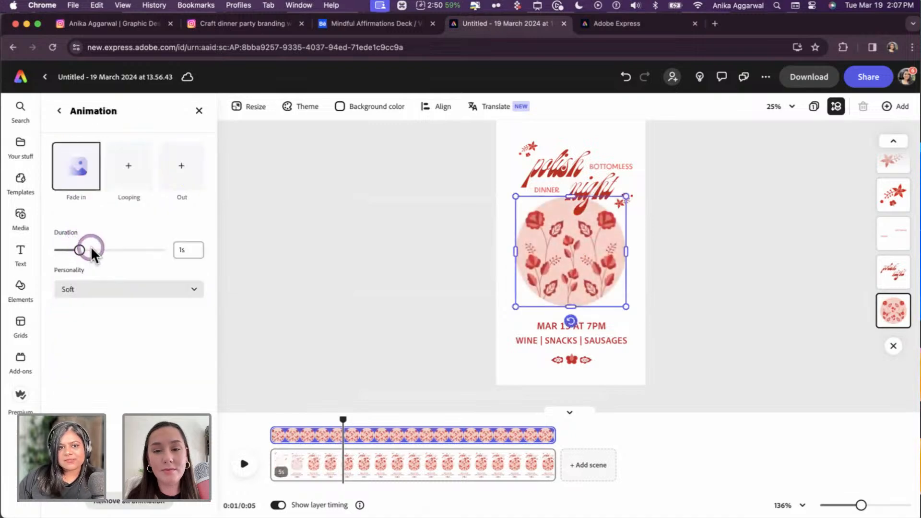
pyautogui.click(92, 249)
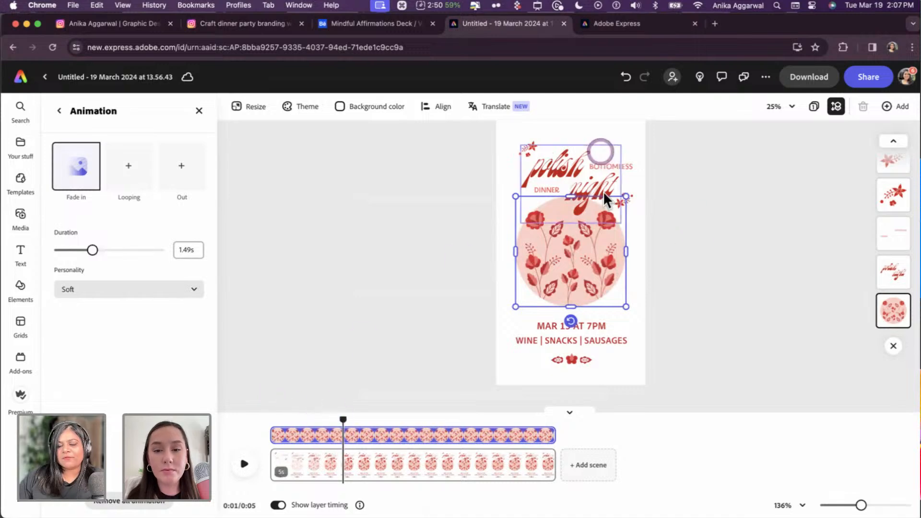
# - Preview the fade, shorten it to 1.36 seconds, and replay it
pyautogui.moveTo(343, 420); pyautogui.dragTo(258, 409)
pyautogui.click(243, 464)
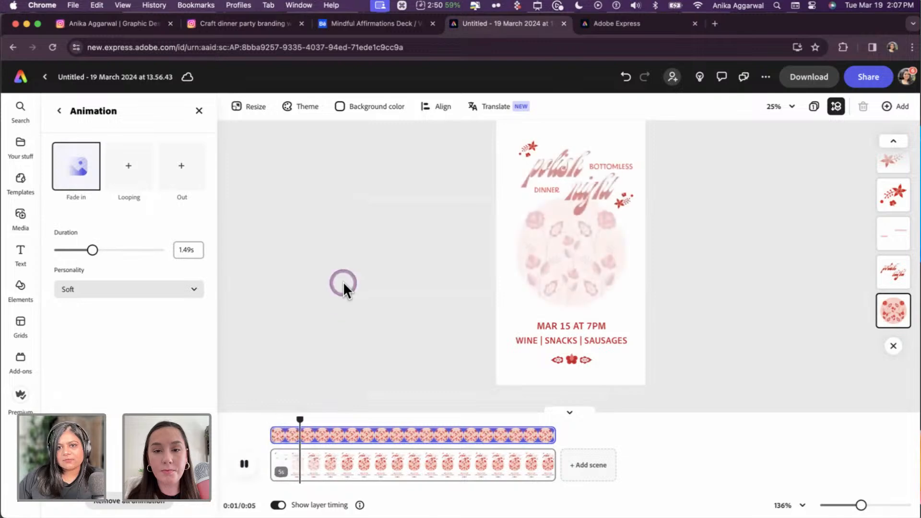
pyautogui.click(244, 464)
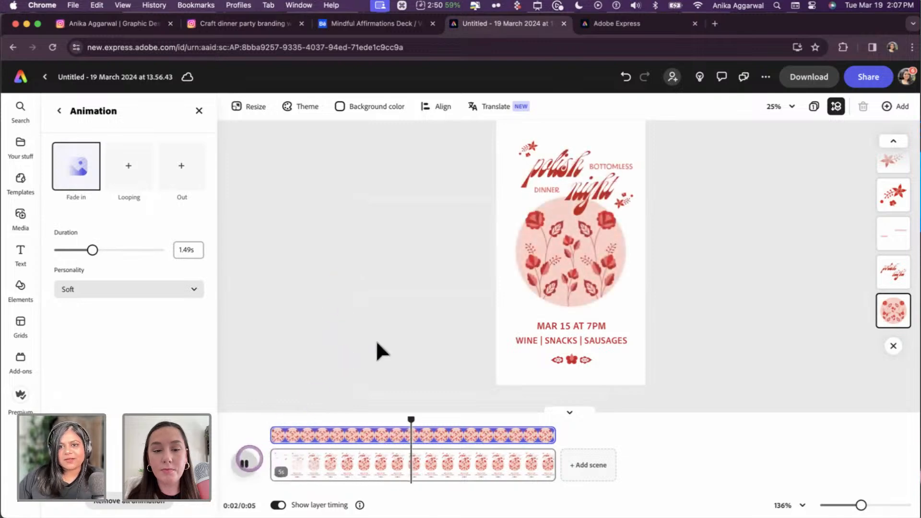
pyautogui.moveTo(92, 250)
pyautogui.mouseDown()
pyautogui.moveTo(78, 250)
pyautogui.moveTo(89, 251)
pyautogui.mouseUp()
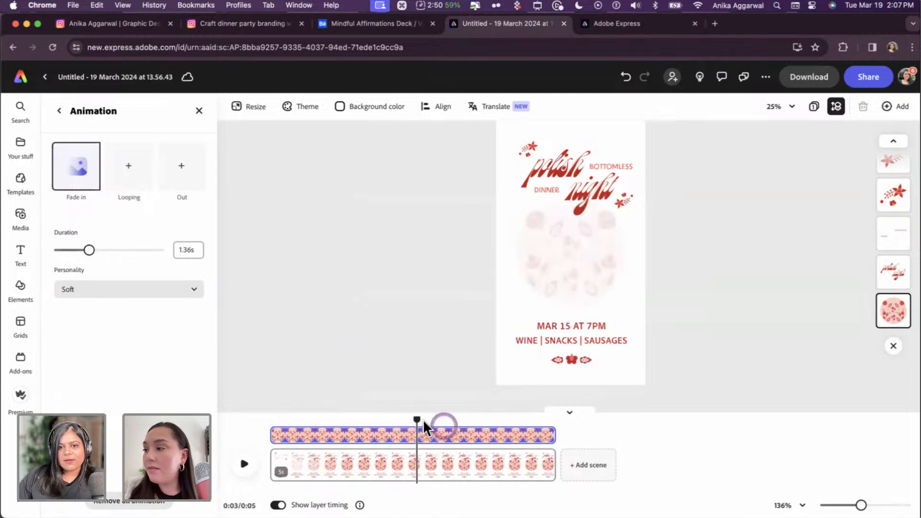
pyautogui.click(291, 424)
pyautogui.click(244, 463)
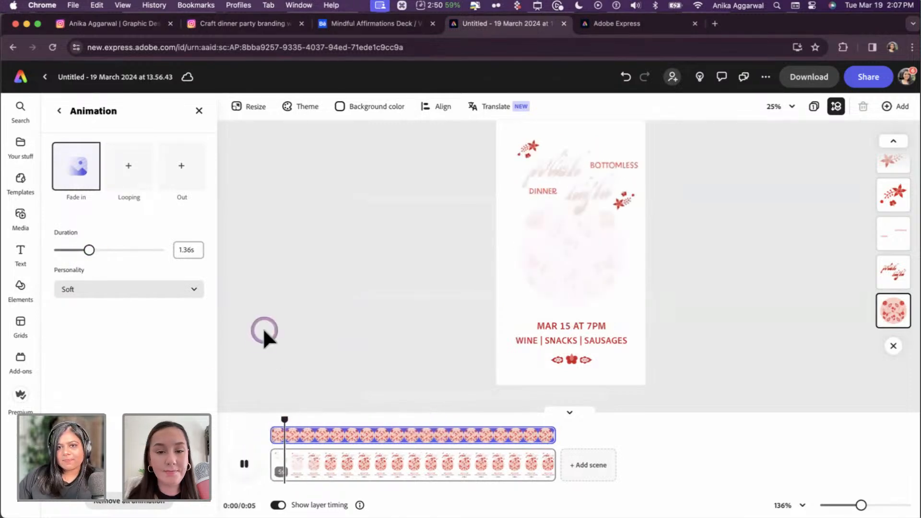
pyautogui.click(244, 464)
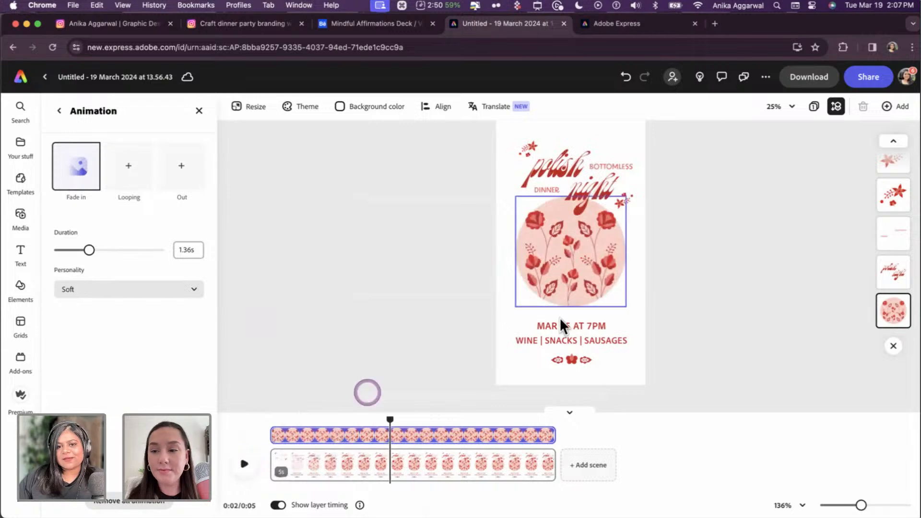
# - Scale the MAR 15 AT 7PM and WINE | SNACKS | SAUSAGES lines down around their centre
pyautogui.click(566, 325)
pyautogui.keyDown('shift'); pyautogui.click(619, 339); pyautogui.keyUp('shift')
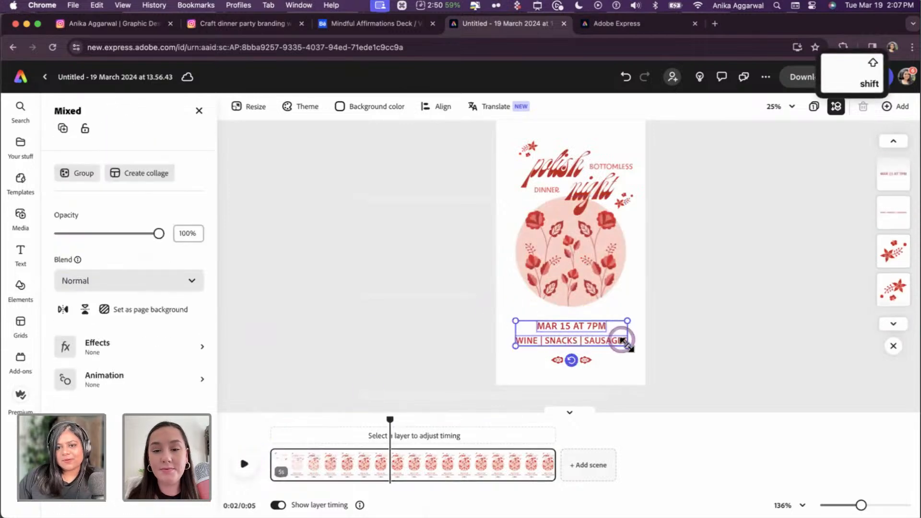
pyautogui.moveTo(627, 344); pyautogui.dragTo(621, 342)
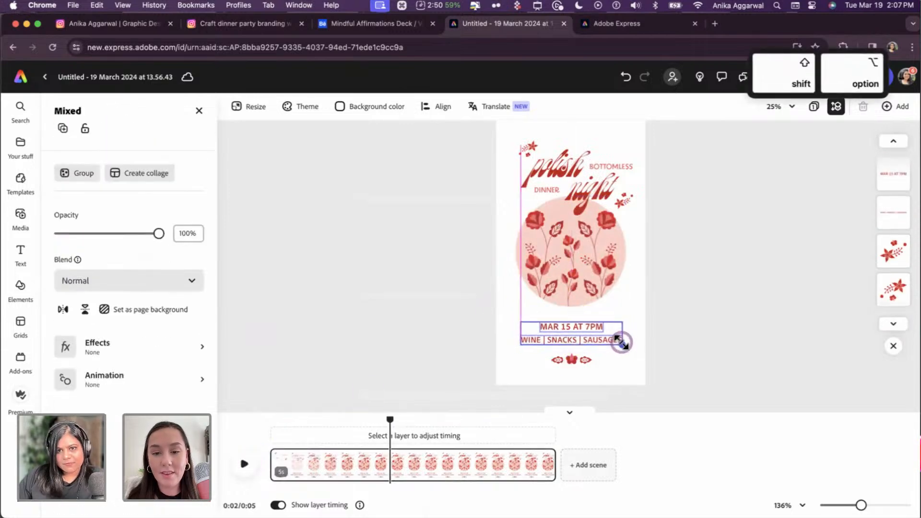
pyautogui.click(701, 333)
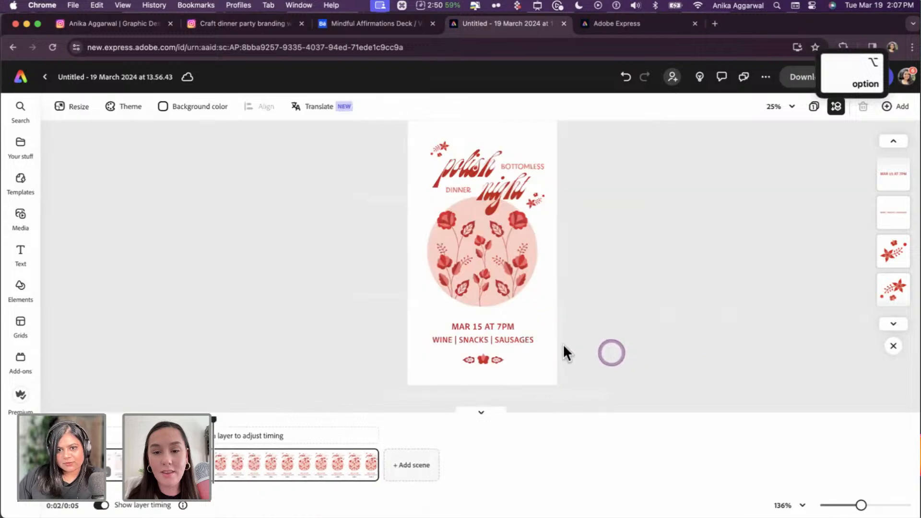
# - Move the small flower ornament down, then undo the move
pyautogui.click(497, 343)
pyautogui.click(606, 356)
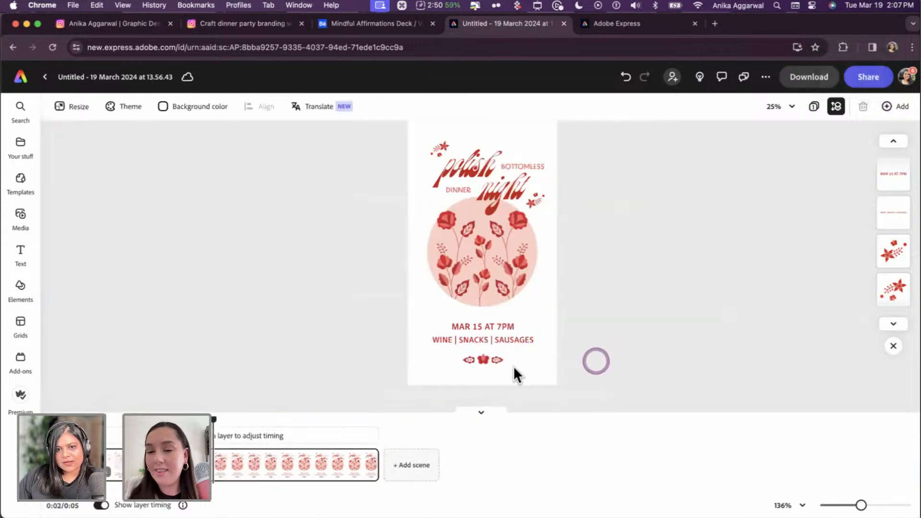
pyautogui.moveTo(497, 362); pyautogui.dragTo(583, 357)
pyautogui.click(655, 359)
pyautogui.press('super+z')
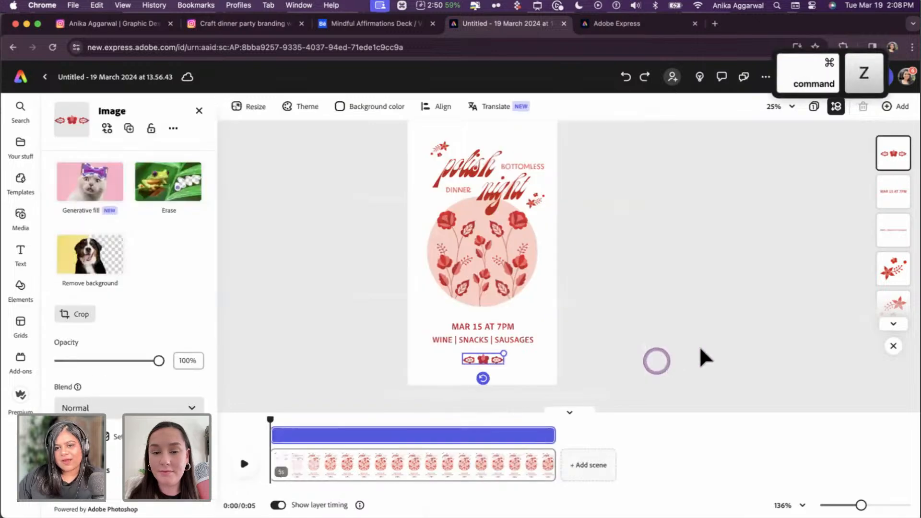
pyautogui.click(700, 346)
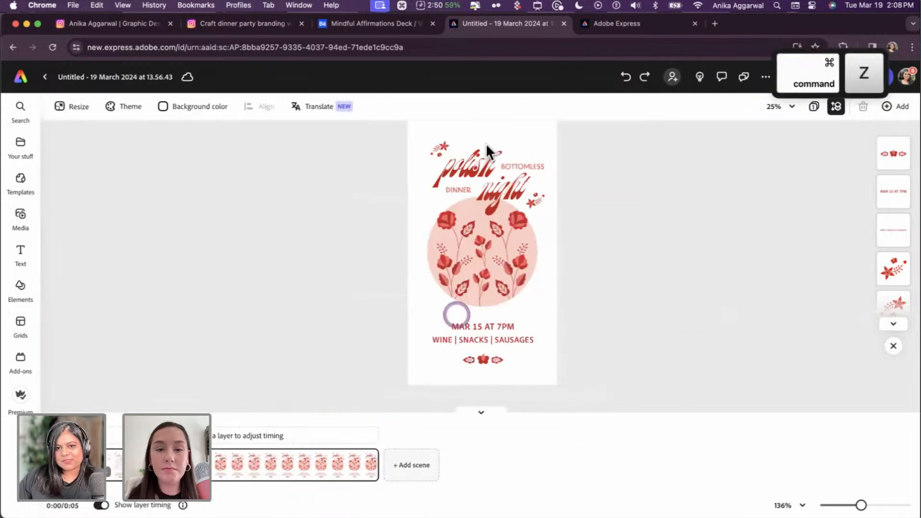
# - Select the BOTTOMLESS DINNER group, floral circle, ornament, and finally the MAR 15 AT 7PM line
pyautogui.click(502, 168)
pyautogui.click(456, 263)
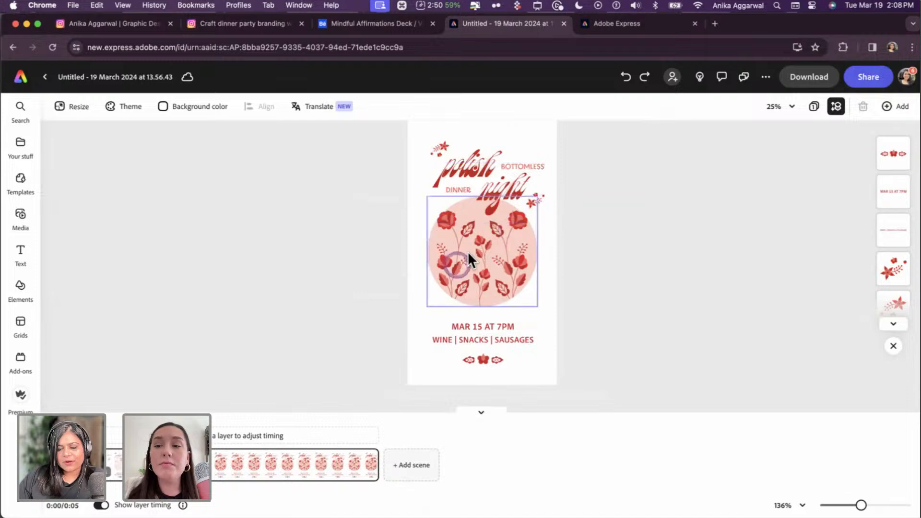
pyautogui.click(499, 359)
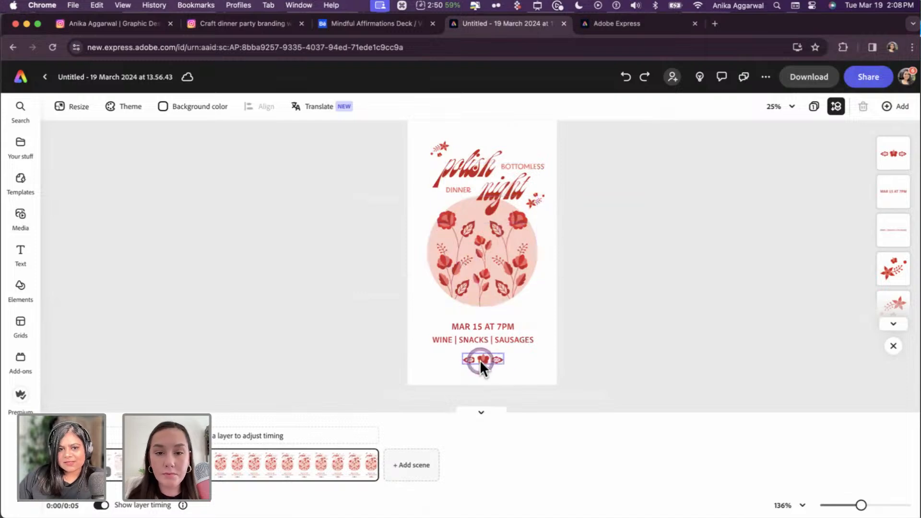
pyautogui.click(493, 338)
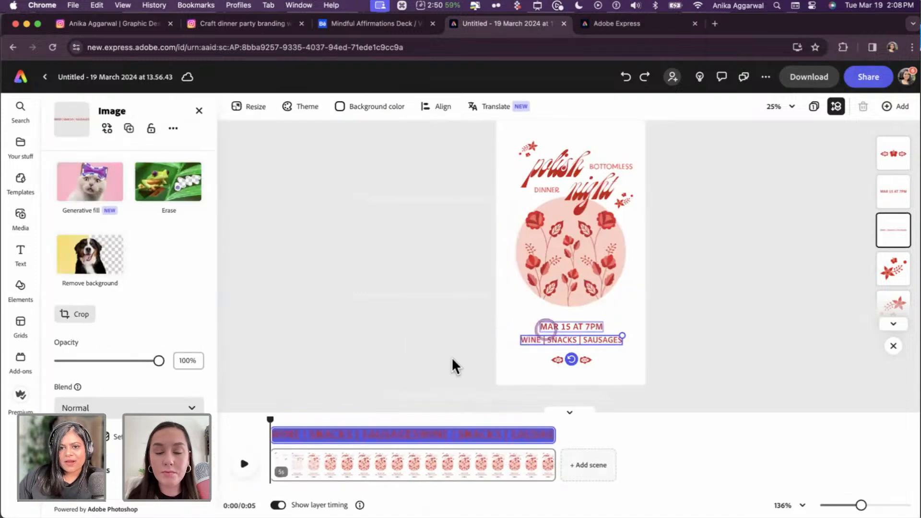
# - Give the date line a Pop entrance and pick an entrance for the WINE | SNACKS | SAUSAGES line
pyautogui.scroll(-2, 114, 470)
pyautogui.click(113, 473)
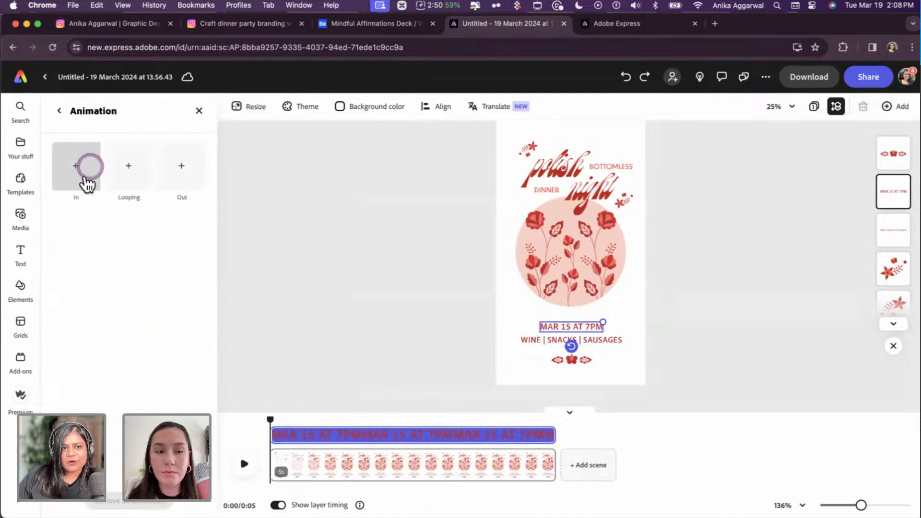
pyautogui.click(88, 167)
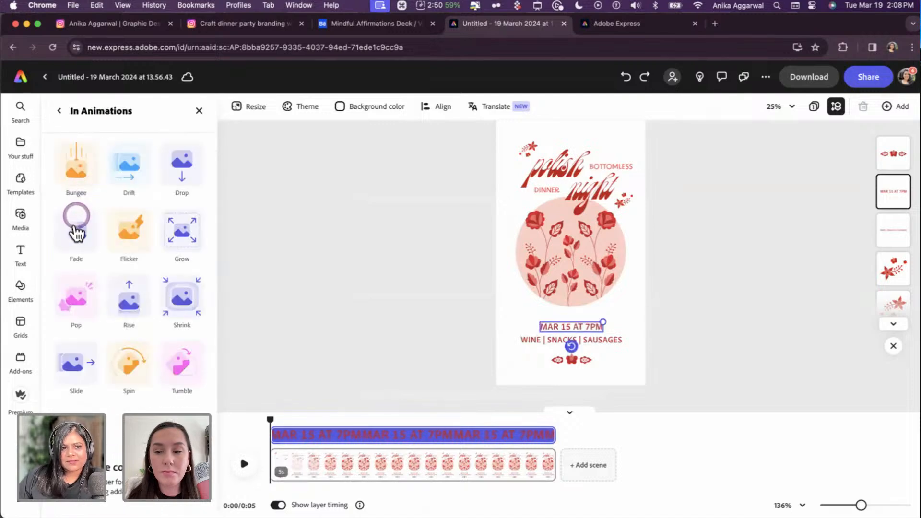
pyautogui.click(73, 297)
pyautogui.click(564, 341)
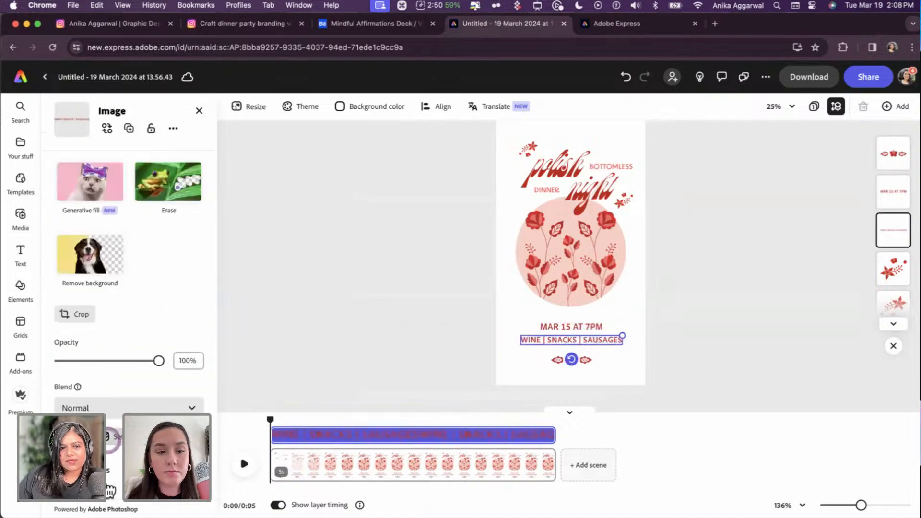
pyautogui.scroll(-2, 110, 480)
pyautogui.click(113, 473)
pyautogui.click(82, 164)
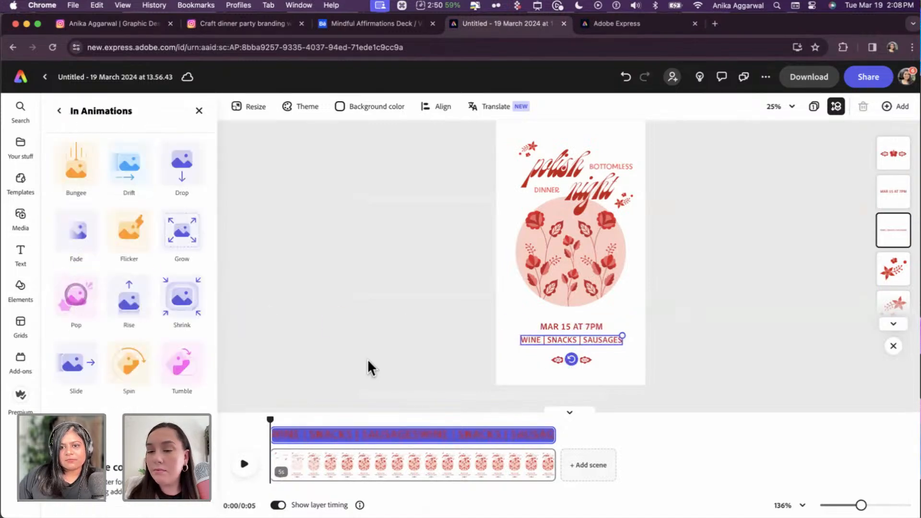
# - Make the small ornament below the text fade in
pyautogui.click(570, 360)
pyautogui.scroll(-2, 129, 287)
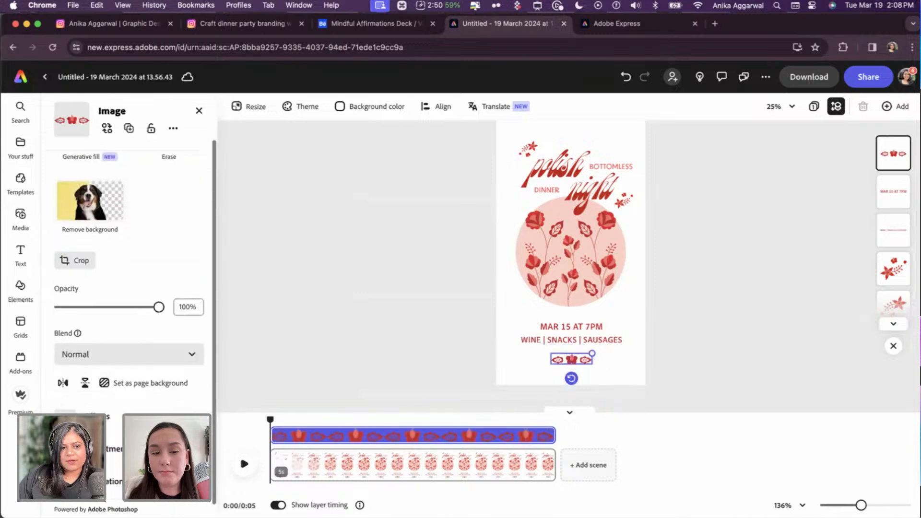
pyautogui.click(113, 479)
pyautogui.click(77, 166)
pyautogui.click(82, 232)
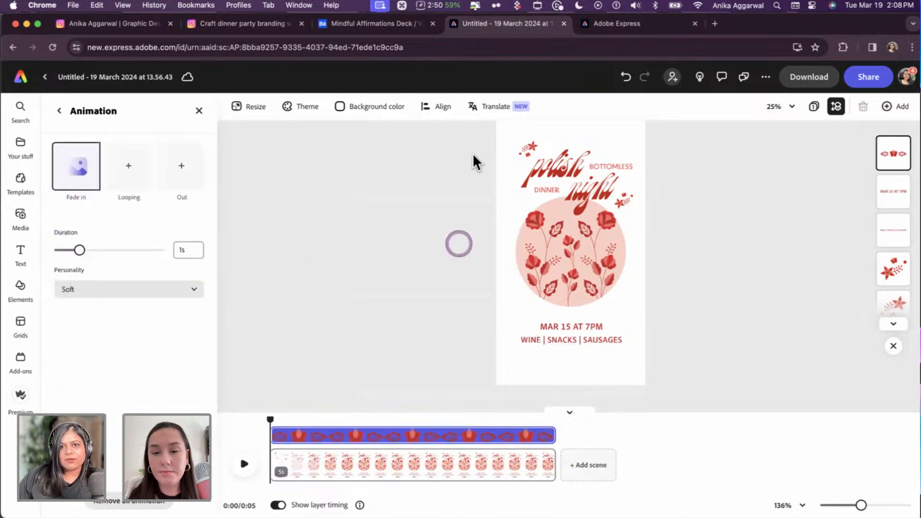
# - Centre the WINE | SNACKS | SAUSAGES line, date line and flower circle horizontally on the page
pyautogui.click(434, 106)
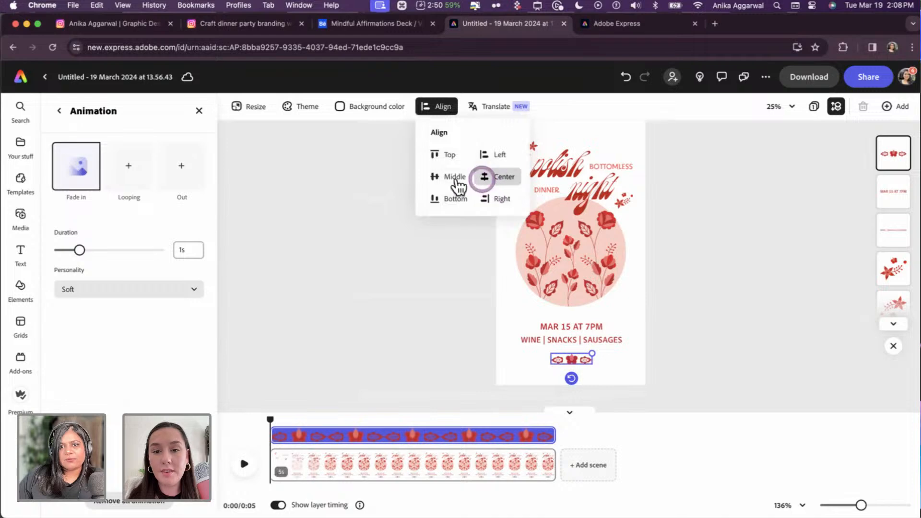
pyautogui.click(565, 338)
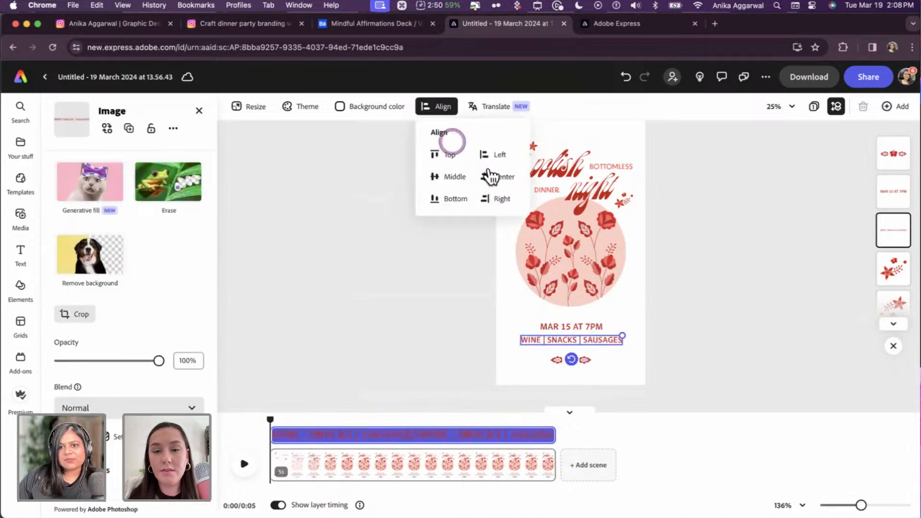
pyautogui.click(497, 177)
pyautogui.click(575, 322)
pyautogui.click(466, 137)
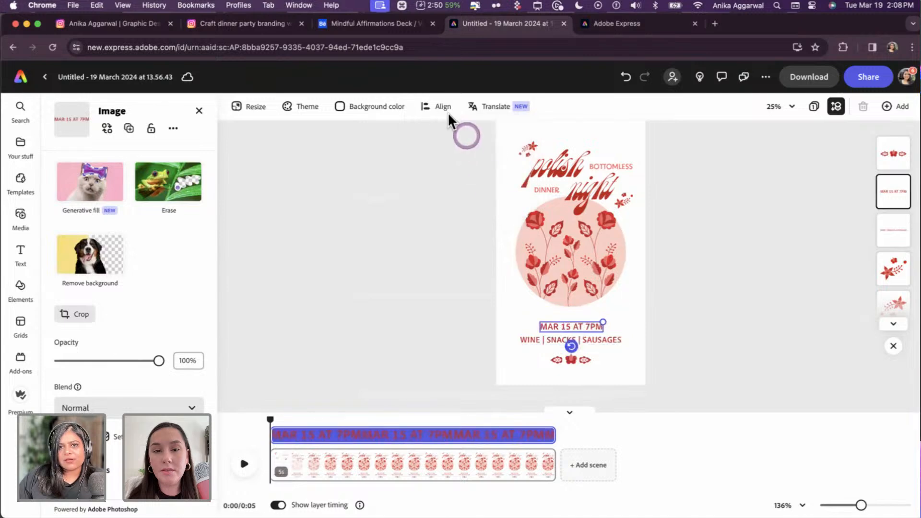
pyautogui.click(594, 232)
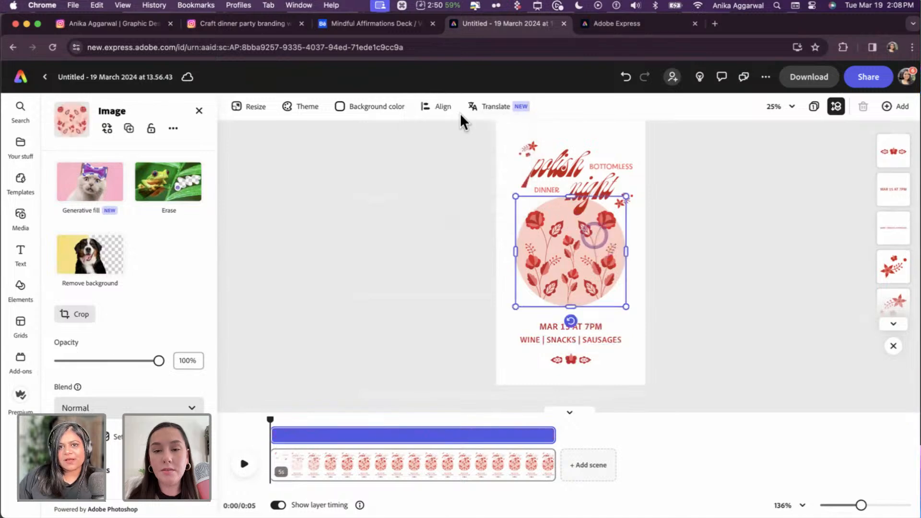
pyautogui.click(464, 143)
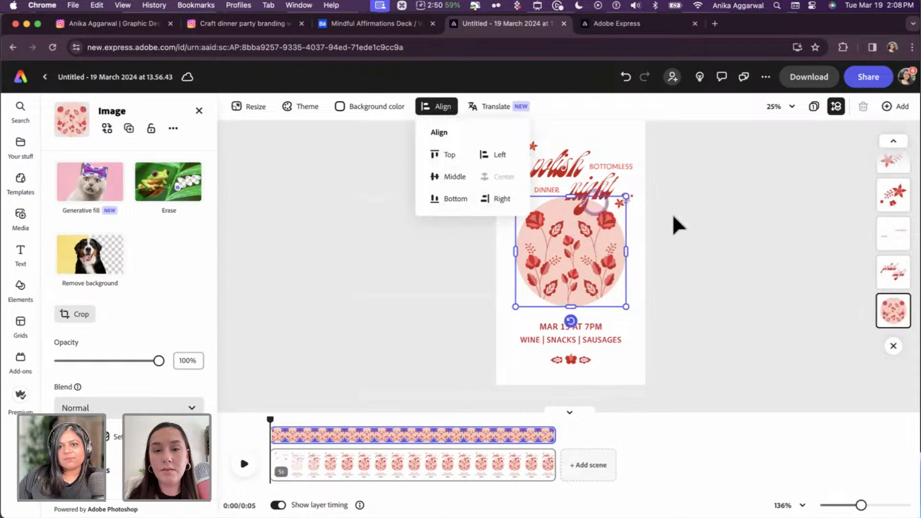
# - Select the polish night title, stars and flower circle together
pyautogui.click(572, 190)
pyautogui.click(571, 183)
pyautogui.moveTo(501, 144); pyautogui.dragTo(593, 259)
# - Group the polish night title text and stars, excluding the flower circle
pyautogui.keyDown('shift'); pyautogui.click(593, 259); pyautogui.keyUp('shift')
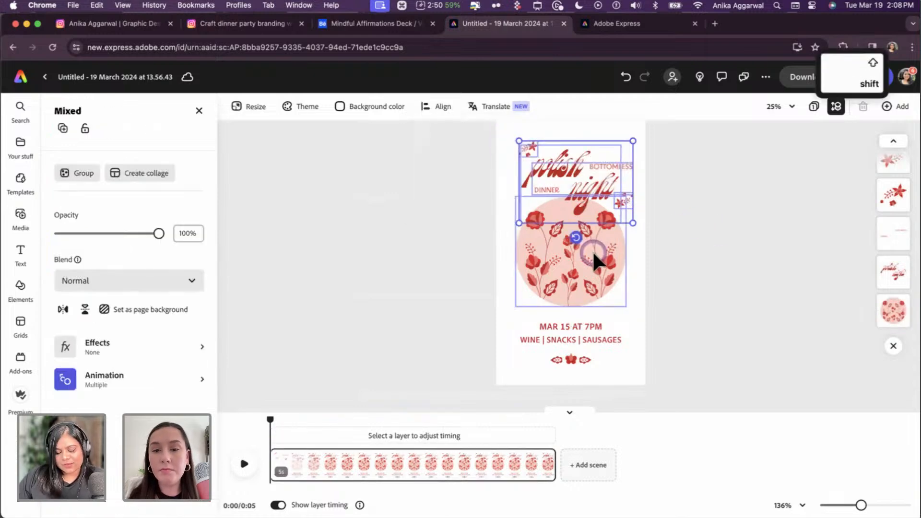
pyautogui.press('super+g')
pyautogui.click(683, 237)
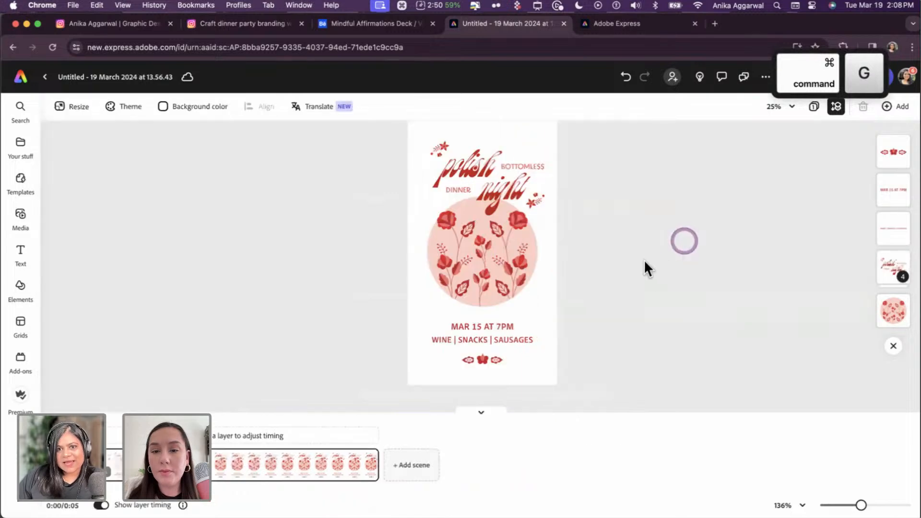
pyautogui.click(637, 259)
pyautogui.click(535, 222)
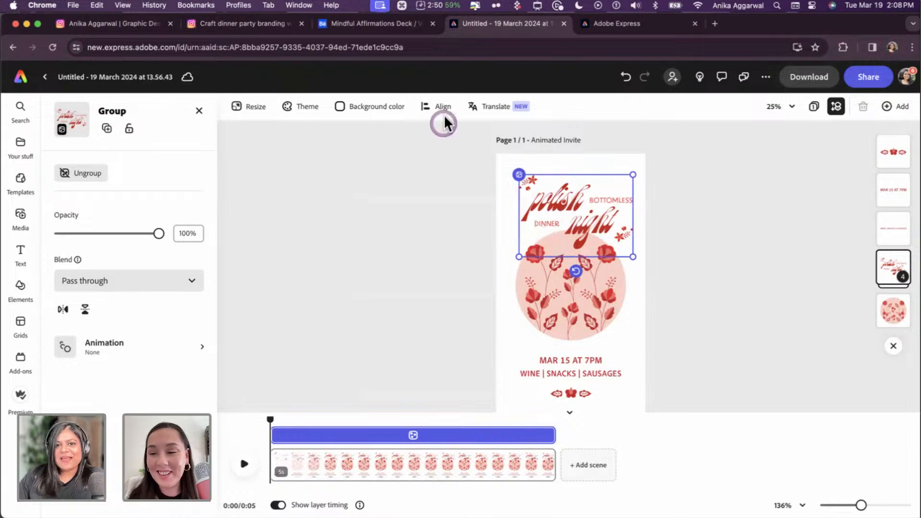
# - Centre the title group horizontally on the page and reselect it
pyautogui.click(499, 178)
pyautogui.click(678, 214)
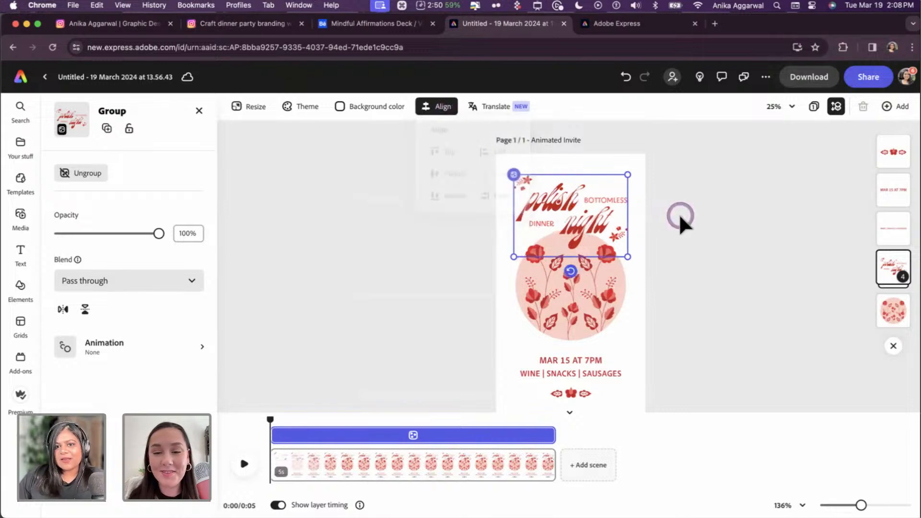
pyautogui.click(465, 219)
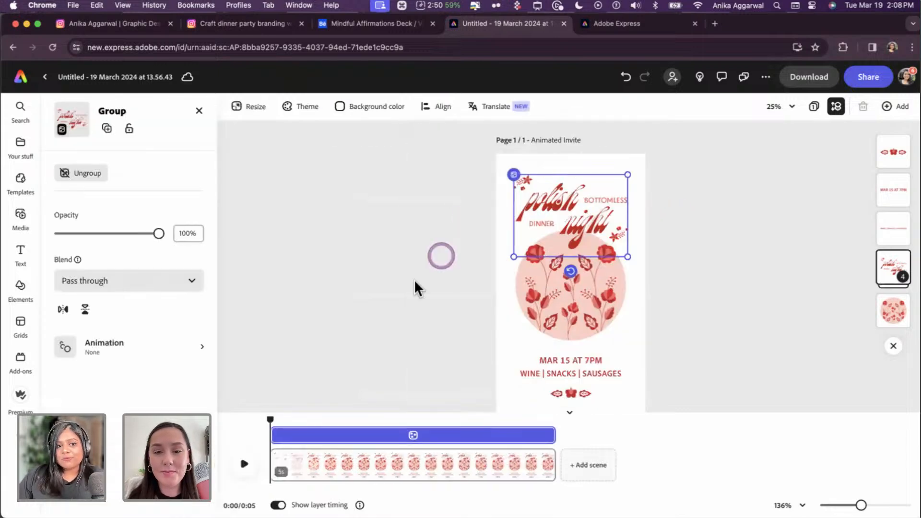
pyautogui.doubleClick(570, 203)
pyautogui.scroll(-2, 120, 379)
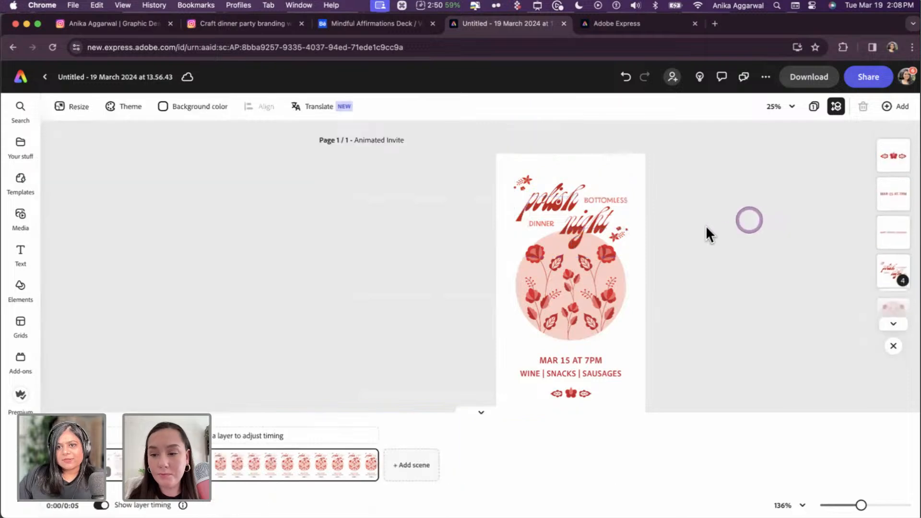
pyautogui.press('Escape')
pyautogui.click(519, 205)
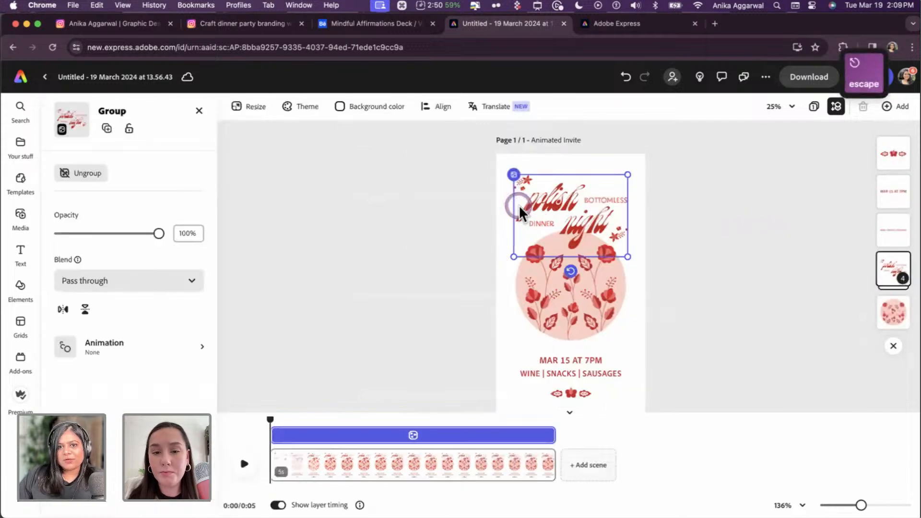
# - Give the title group a Fade entrance and preview the invite's animation from the start
pyautogui.click(123, 355)
pyautogui.click(86, 176)
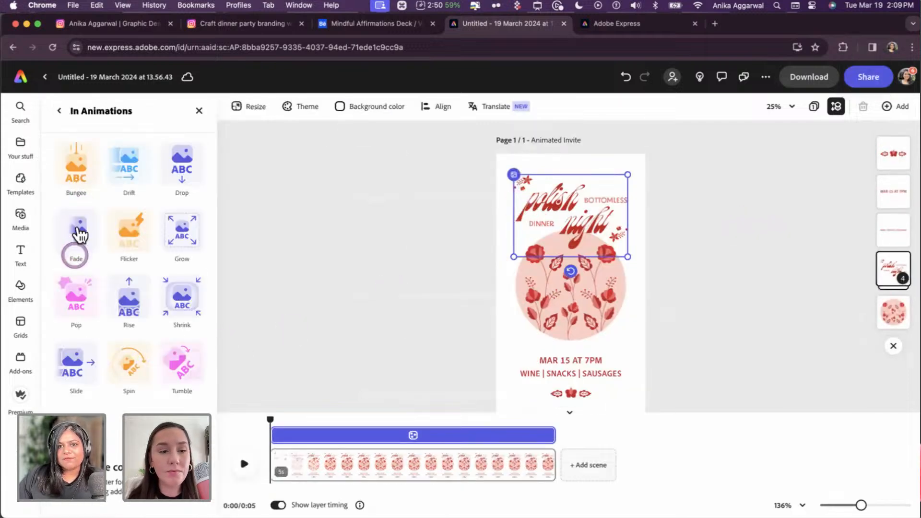
pyautogui.click(78, 231)
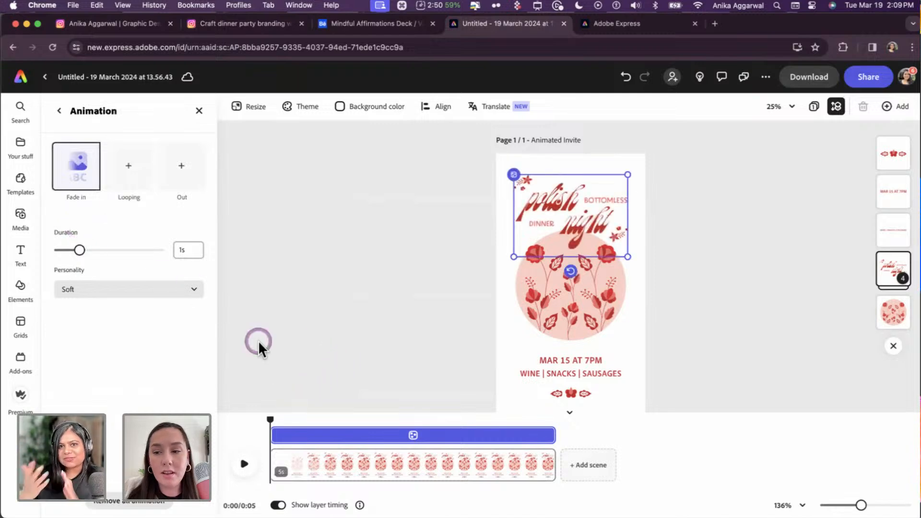
pyautogui.click(244, 464)
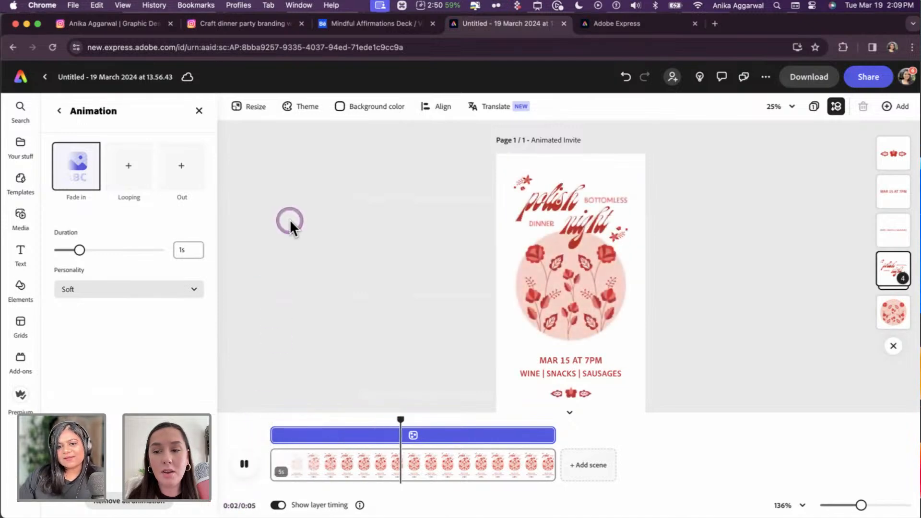
pyautogui.moveTo(471, 421); pyautogui.dragTo(233, 411)
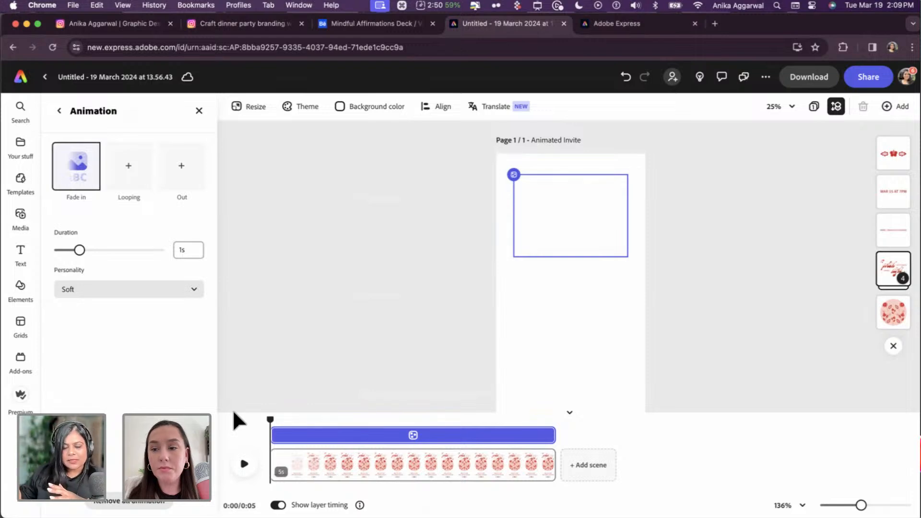
pyautogui.click(250, 464)
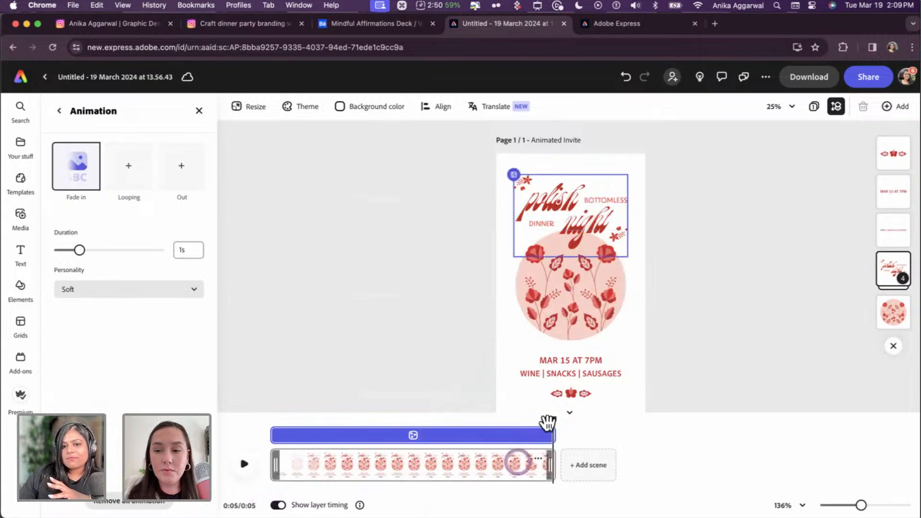
pyautogui.moveTo(547, 421); pyautogui.dragTo(232, 399)
pyautogui.click(246, 465)
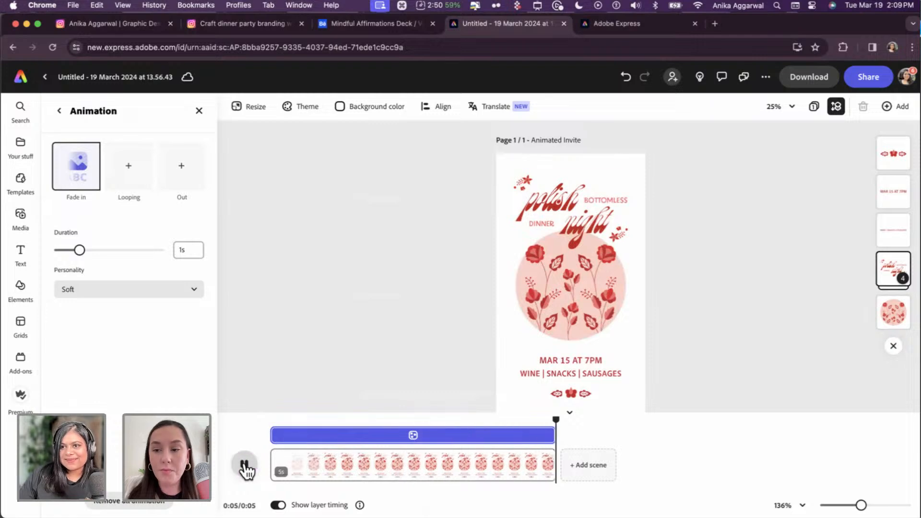
pyautogui.click(255, 451)
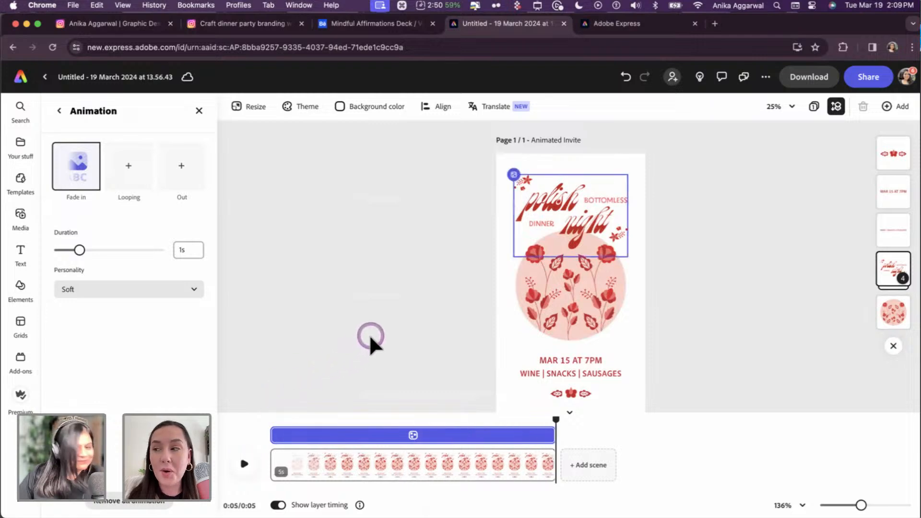
# - Add a blank second scene, then switch to Illustrator
pyautogui.click(382, 340)
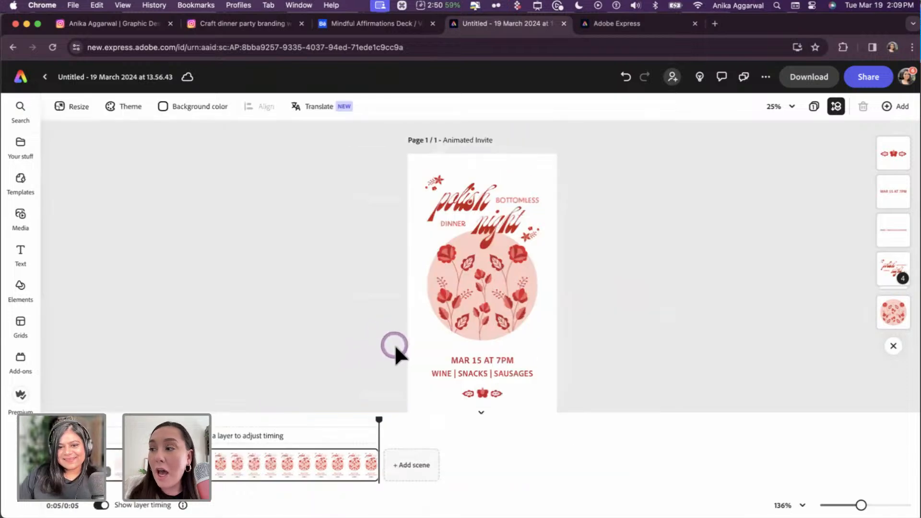
pyautogui.click(418, 456)
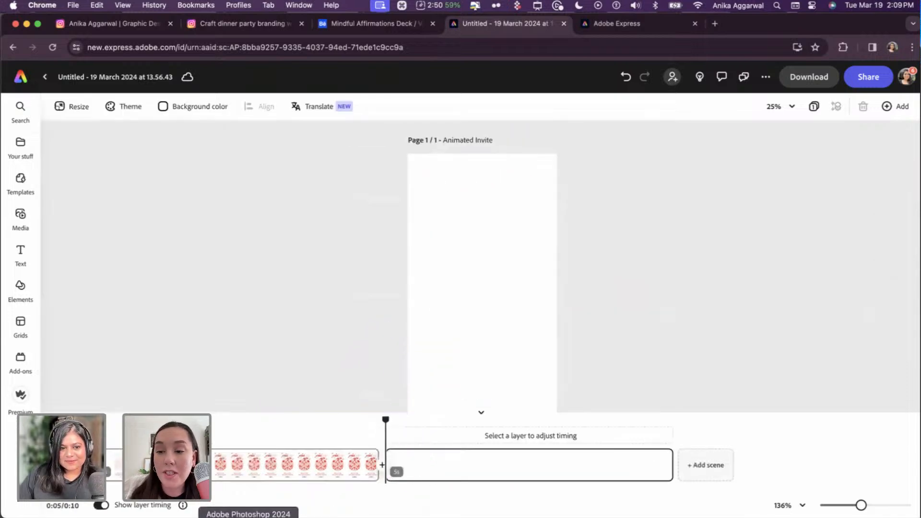
pyautogui.click(250, 517)
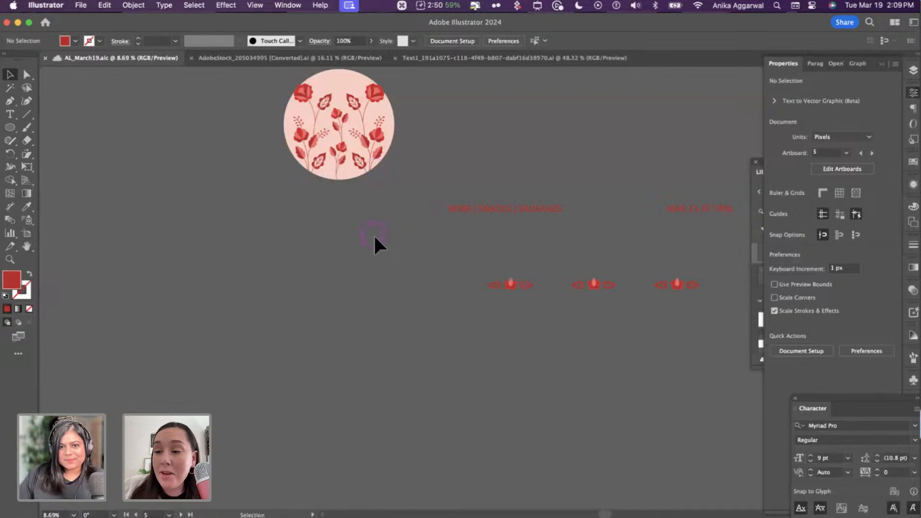
# - Zoom to about 64% on artboard 2's 'are you in?' oval card in the Design Phase area
pyautogui.scroll(2, 374, 234)
pyautogui.scroll(5, 431, 229)
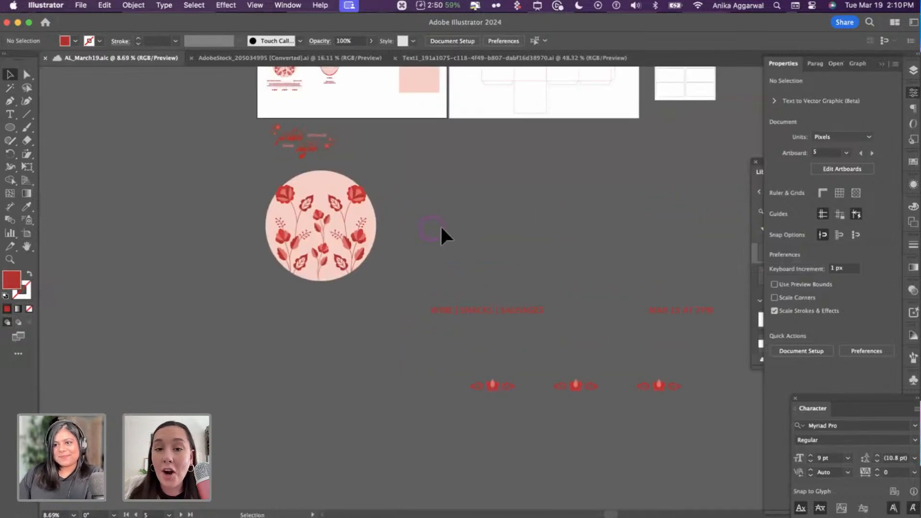
pyautogui.scroll(5, 366, 316)
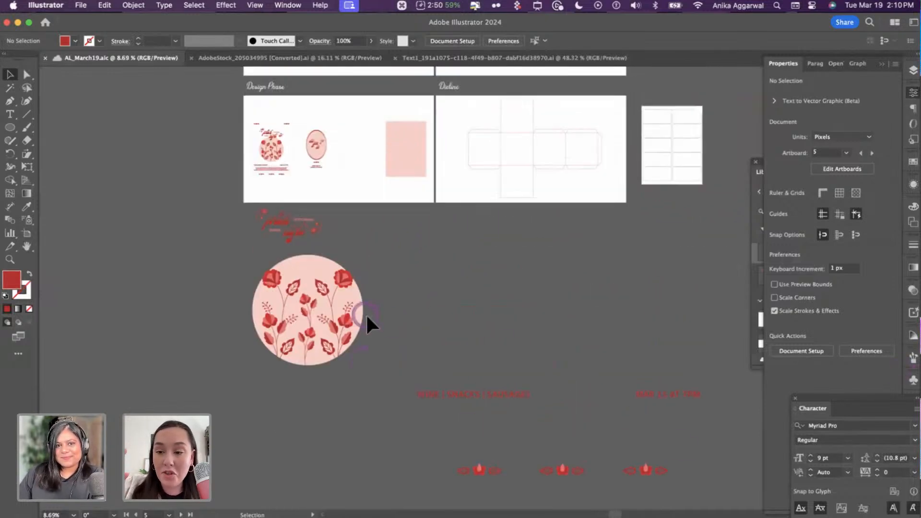
pyautogui.scroll(3, 379, 309)
pyautogui.click(715, 205)
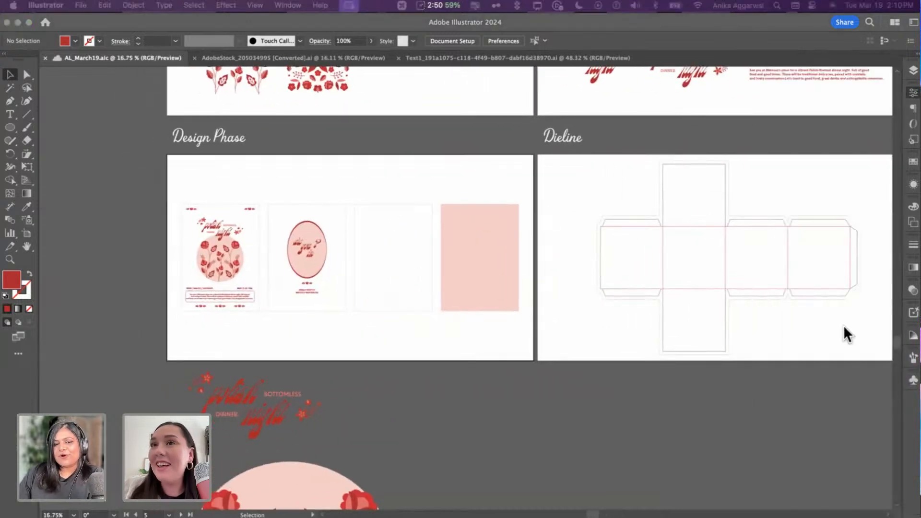
pyautogui.click(186, 315)
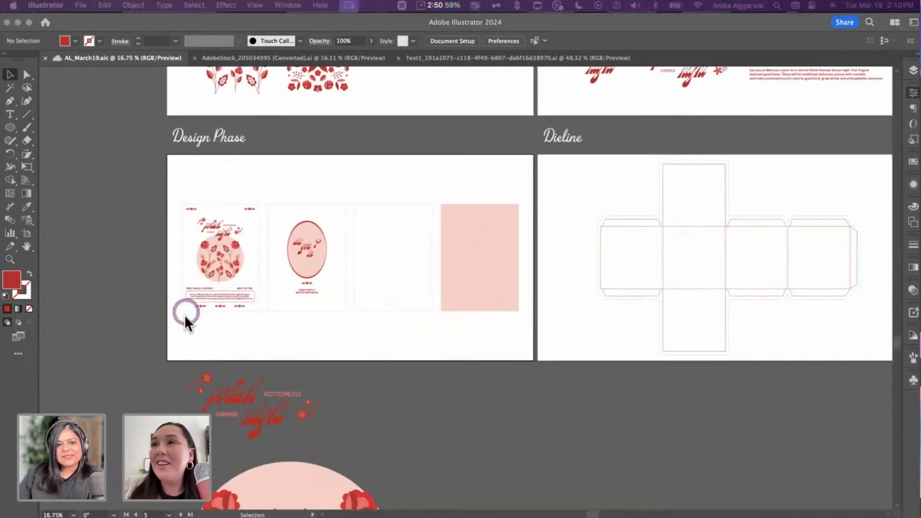
pyautogui.click(313, 172)
pyautogui.scroll(4, 312, 173)
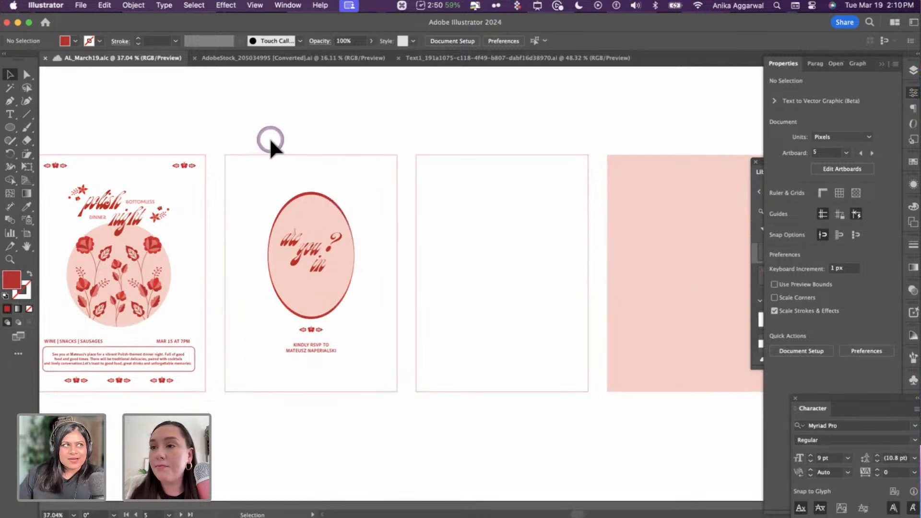
pyautogui.moveTo(266, 133); pyautogui.dragTo(342, 287)
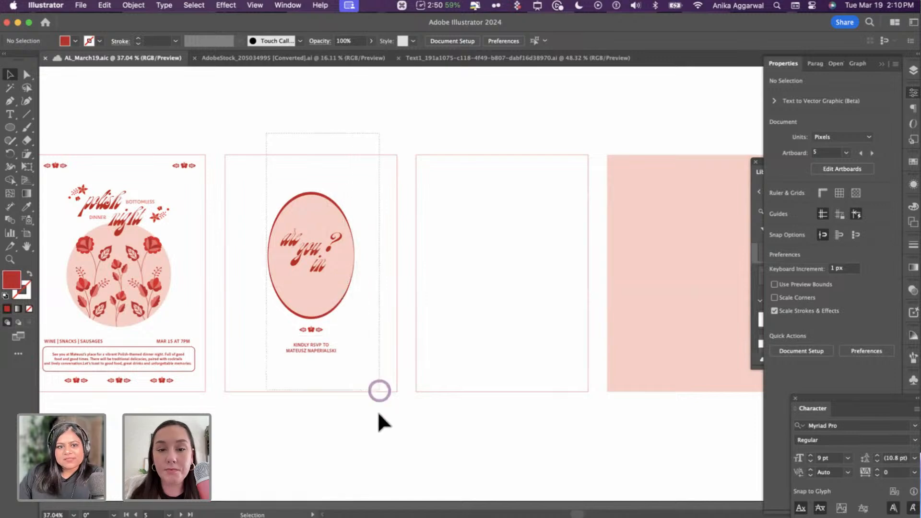
pyautogui.moveTo(379, 412); pyautogui.dragTo(373, 430)
pyautogui.click(368, 421)
pyautogui.scroll(5, 366, 403)
pyautogui.scroll(3, 288, 240)
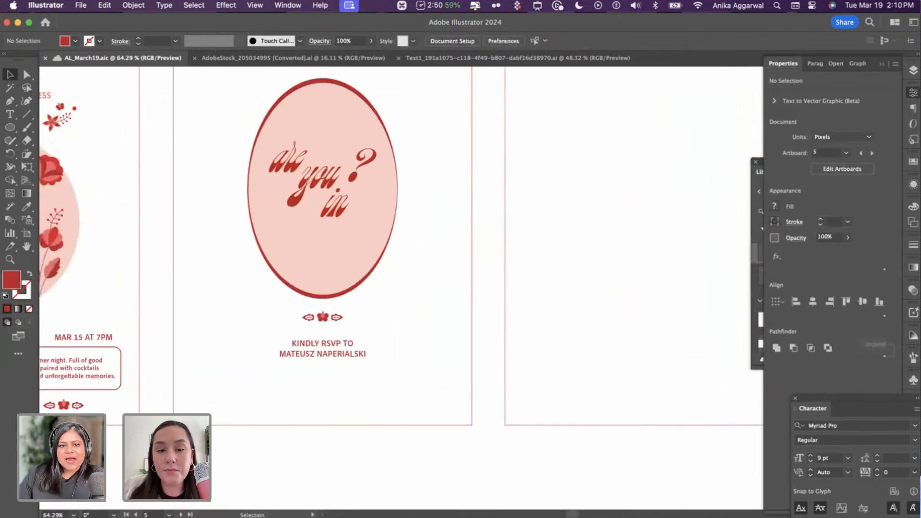
# - In Adobe Express, delete the empty second scene and add a fresh blank scene
pyautogui.click(262, 164)
pyautogui.press('super+Tab')
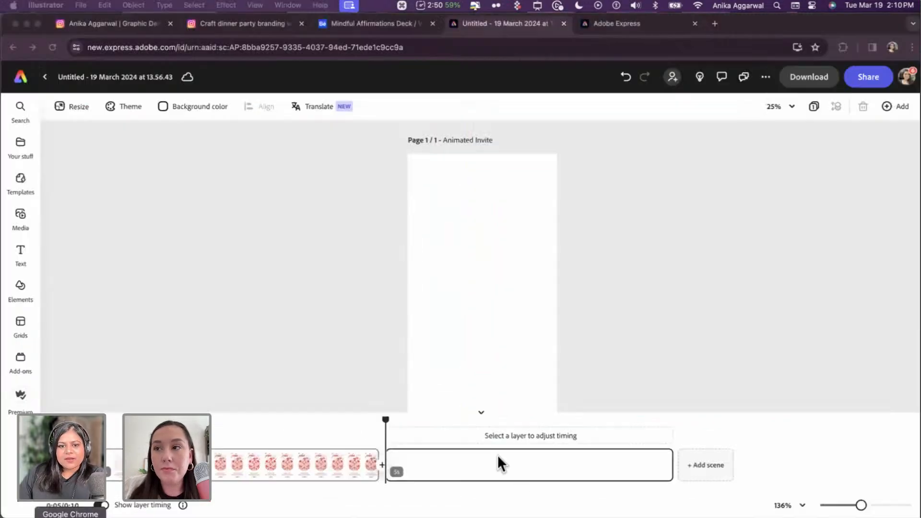
pyautogui.click(514, 467)
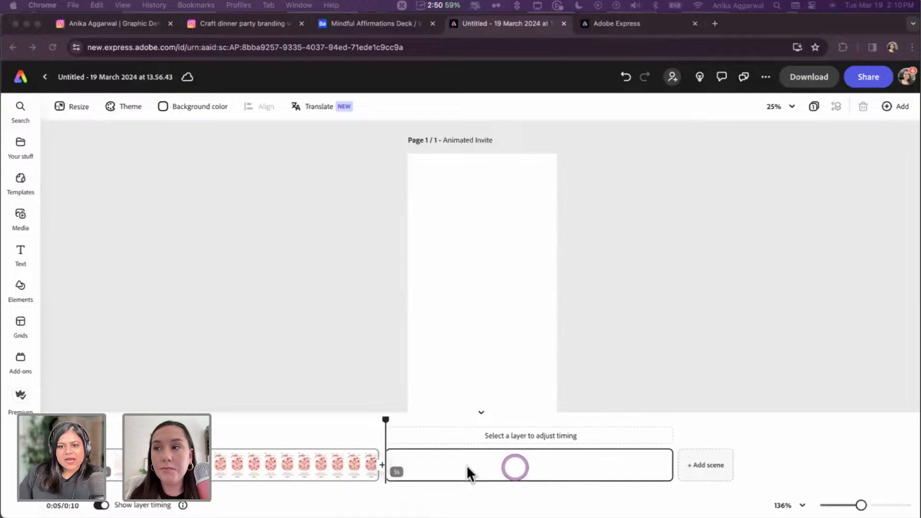
pyautogui.rightClick(613, 478)
pyautogui.click(639, 403)
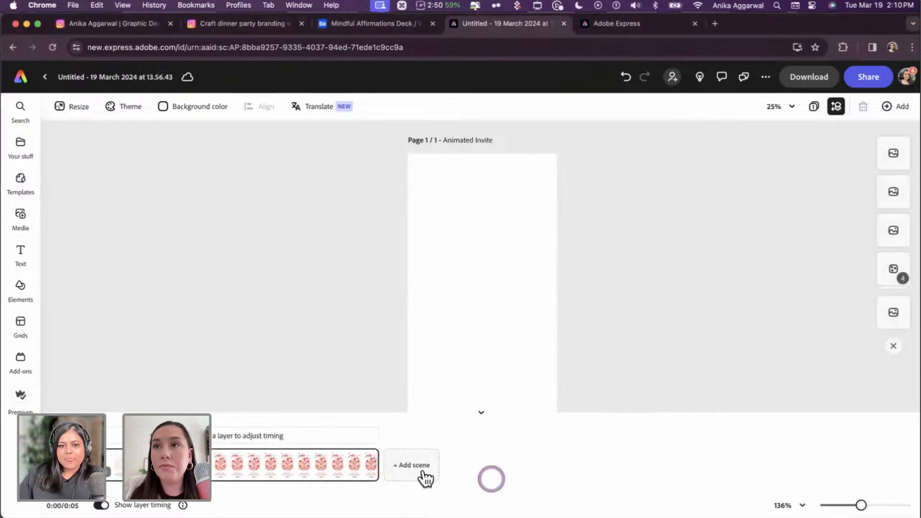
pyautogui.click(422, 466)
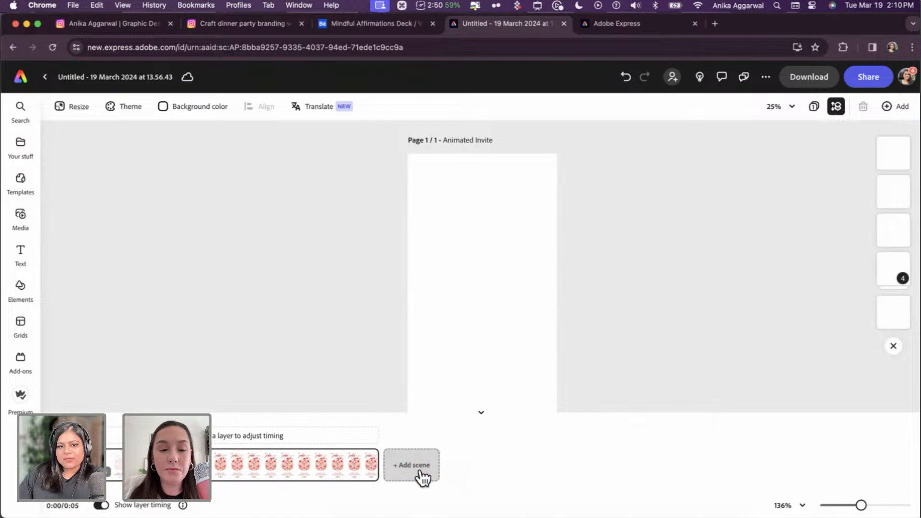
pyautogui.moveTo(386, 420); pyautogui.dragTo(470, 437)
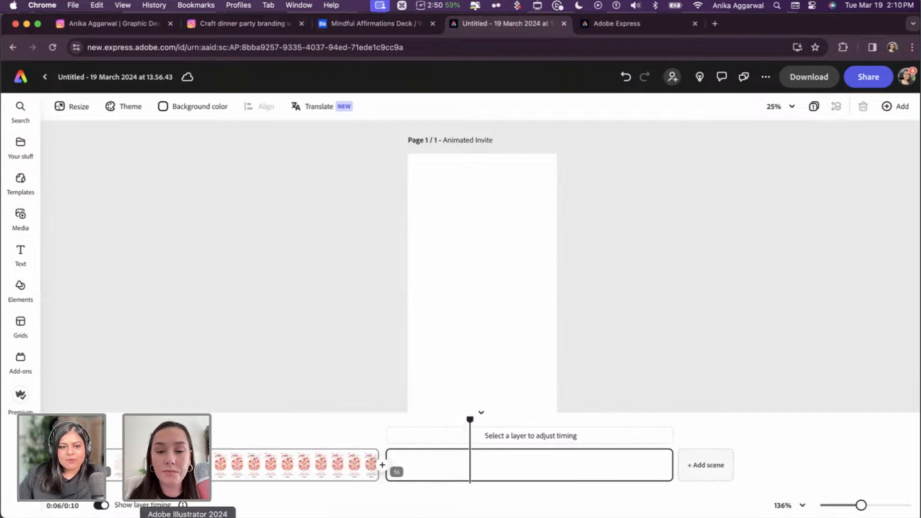
# - Paste the 'are you in?' invite group from Illustrator into the new scene, enlarged and centred
pyautogui.click(186, 515)
pyautogui.click(336, 146)
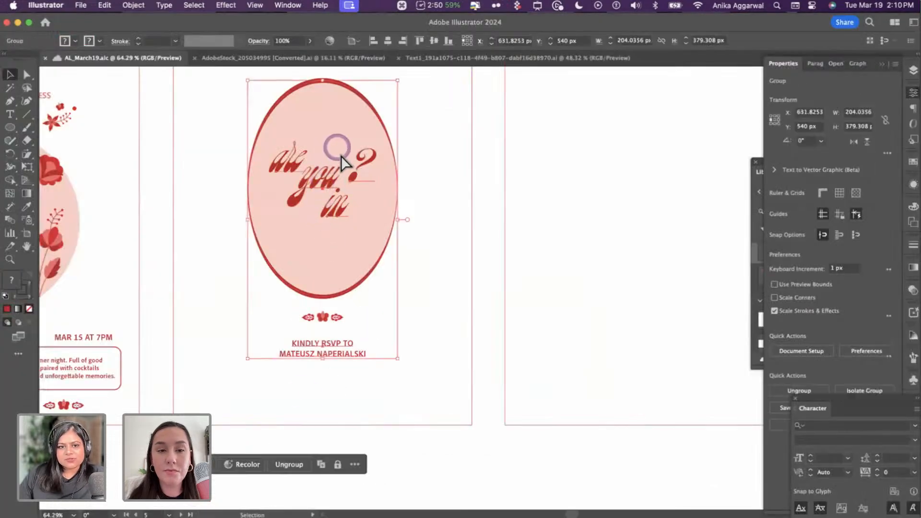
pyautogui.hotkey('ctrl', 'c')
pyautogui.hotkey('alt', 'Tab')
pyautogui.hotkey('ctrl', 'v')
pyautogui.click(493, 250)
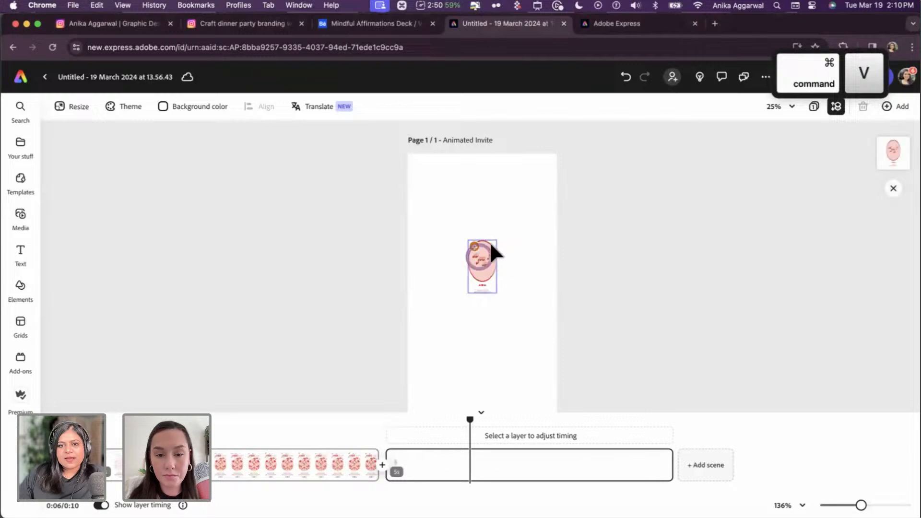
pyautogui.moveTo(584, 240); pyautogui.dragTo(613, 181)
pyautogui.moveTo(578, 263); pyautogui.dragTo(578, 289)
pyautogui.click(361, 277)
pyautogui.click(478, 273)
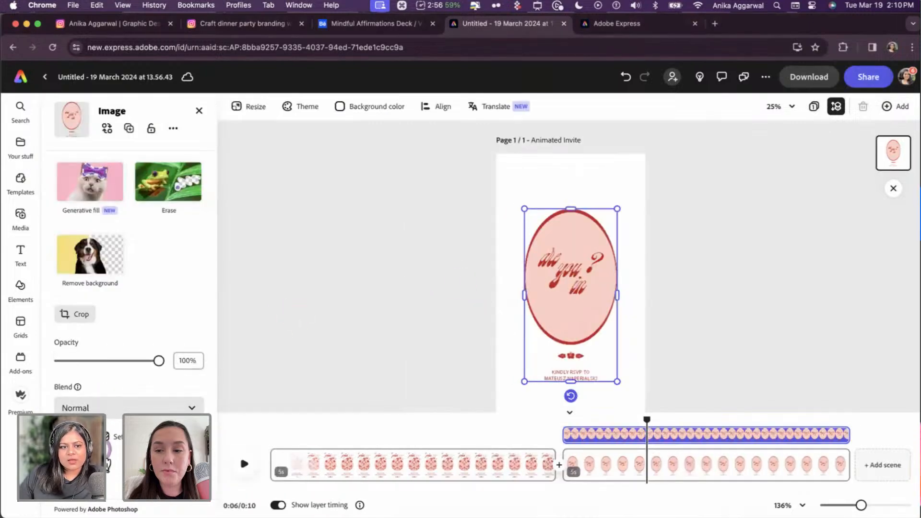
# - Give the 'are you in?' image a Fade in animation, trim its scene to 1.9 s, and play it
pyautogui.scroll(-3, 110, 470)
pyautogui.click(117, 226)
pyautogui.click(76, 168)
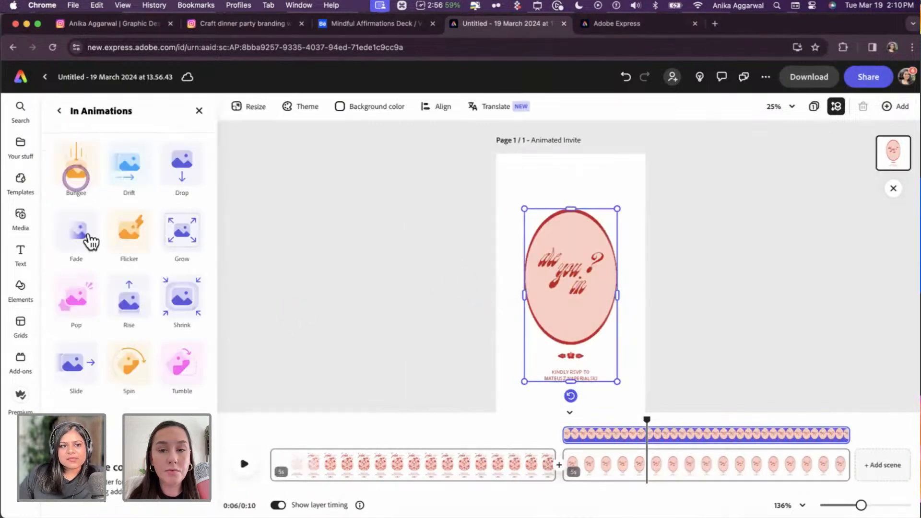
pyautogui.click(89, 235)
pyautogui.click(99, 246)
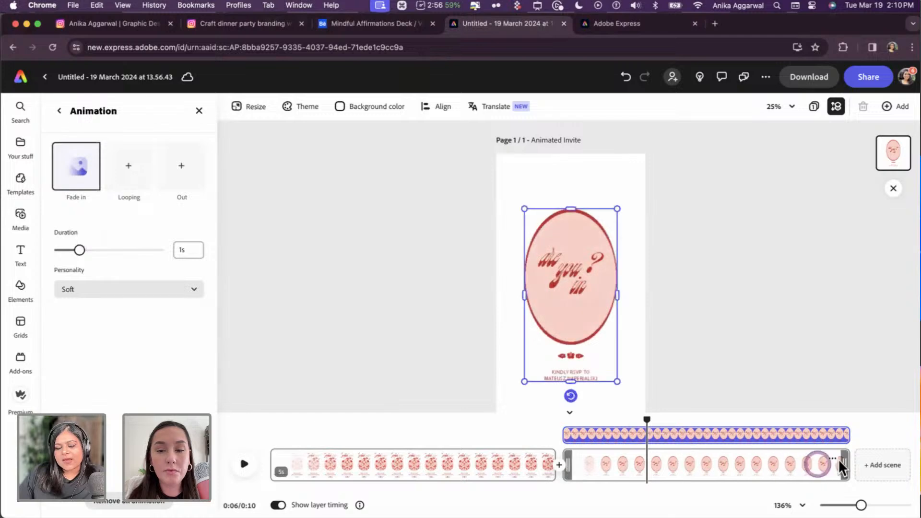
pyautogui.moveTo(839, 465); pyautogui.dragTo(668, 463)
pyautogui.click(244, 464)
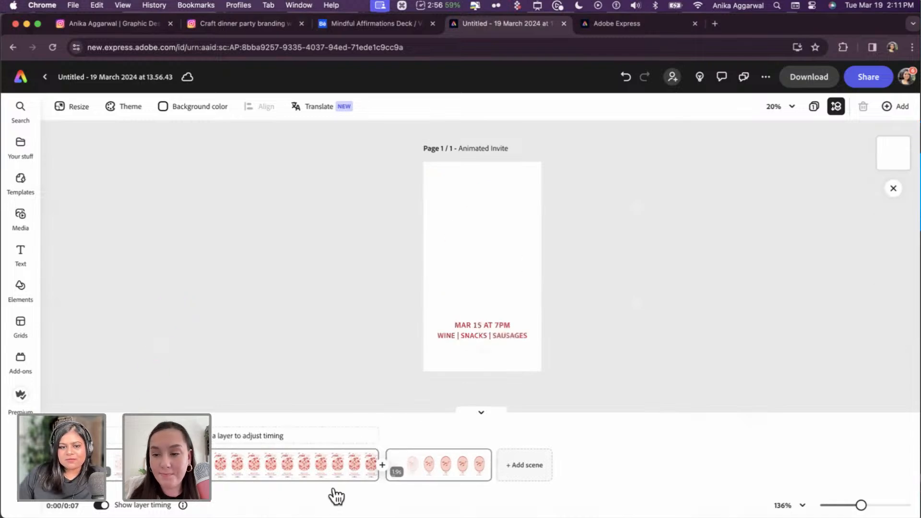
# - Add a Push transition between the two scenes
pyautogui.click(383, 465)
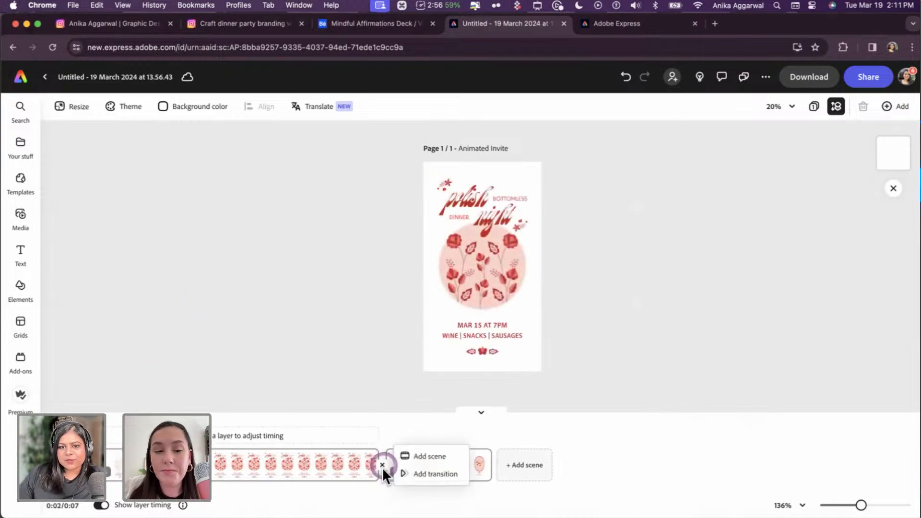
pyautogui.click(432, 474)
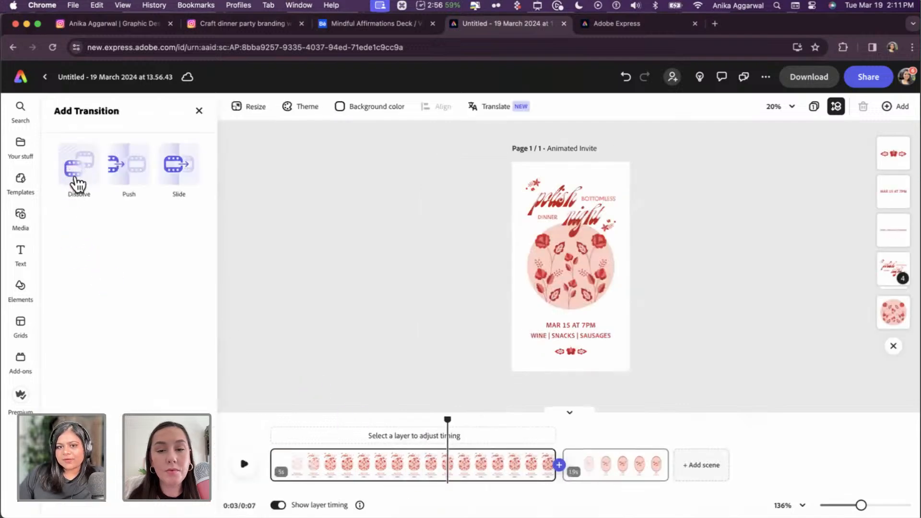
pyautogui.click(123, 172)
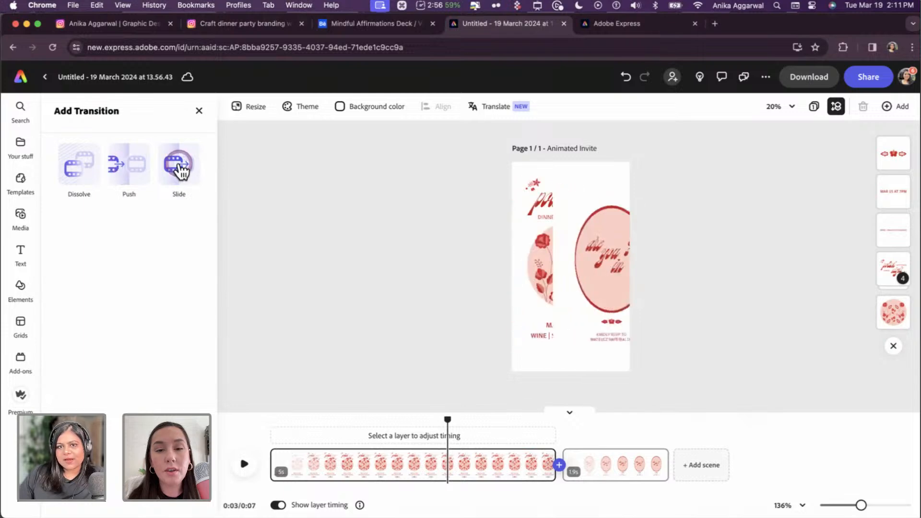
pyautogui.click(129, 169)
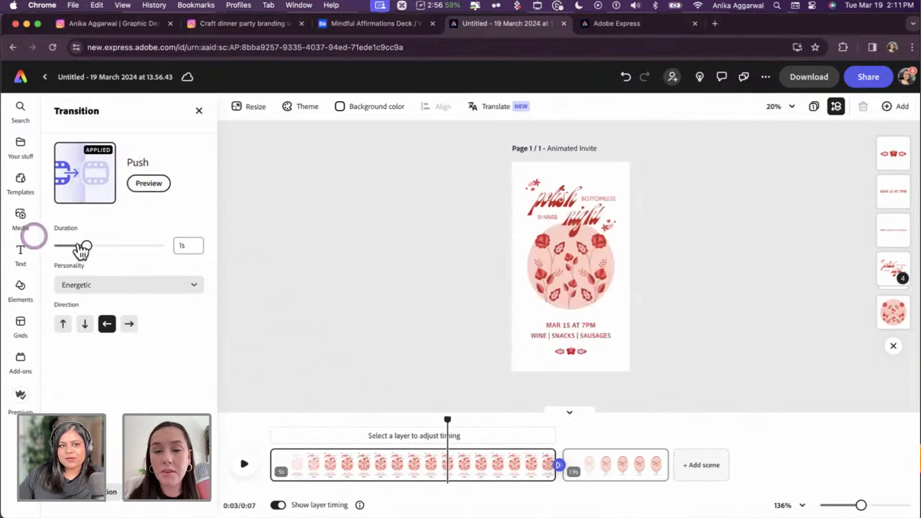
# - Set the transition to 1.52 s duration, Soft personality, pushing upward
pyautogui.moveTo(87, 246); pyautogui.dragTo(105, 246)
pyautogui.click(99, 285)
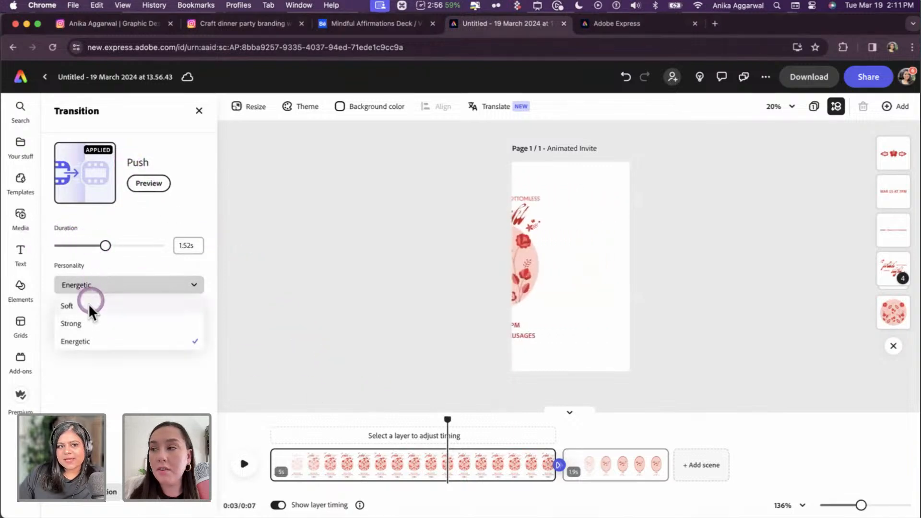
pyautogui.click(91, 303)
pyautogui.click(94, 288)
pyautogui.click(93, 323)
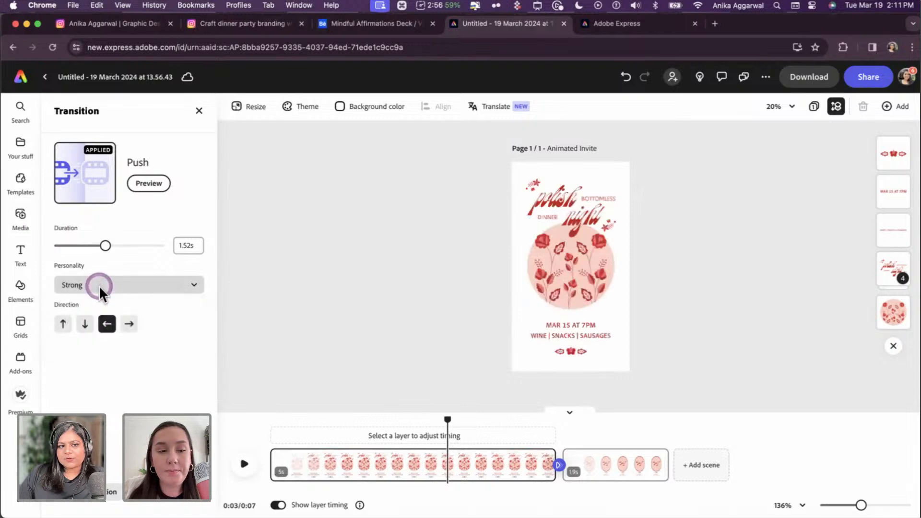
pyautogui.click(98, 287)
pyautogui.click(95, 309)
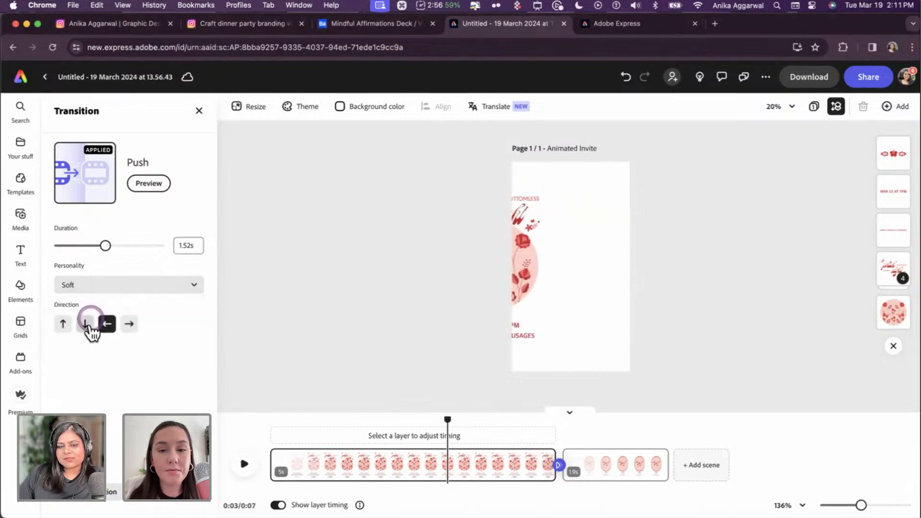
pyautogui.click(65, 324)
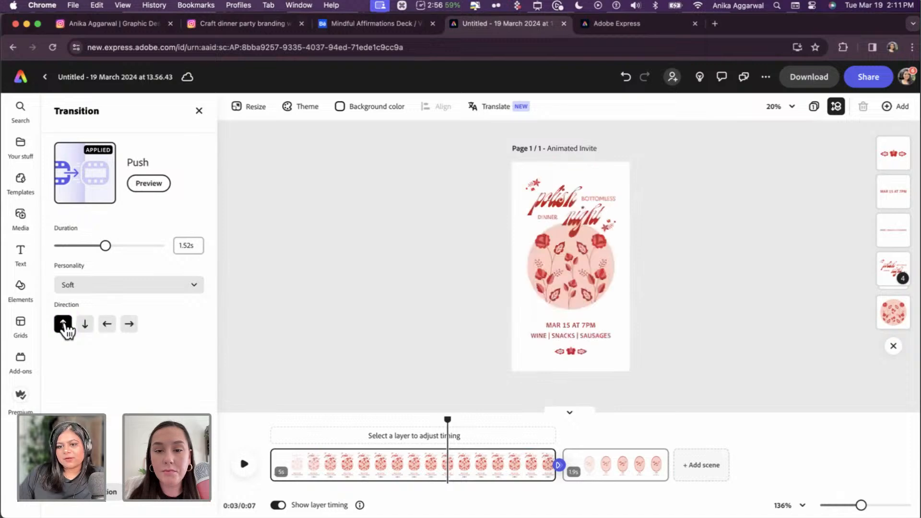
# - Preview the animation, close the transition settings, and leave the playhead at 0:06
pyautogui.moveTo(447, 421); pyautogui.dragTo(263, 422)
pyautogui.click(244, 464)
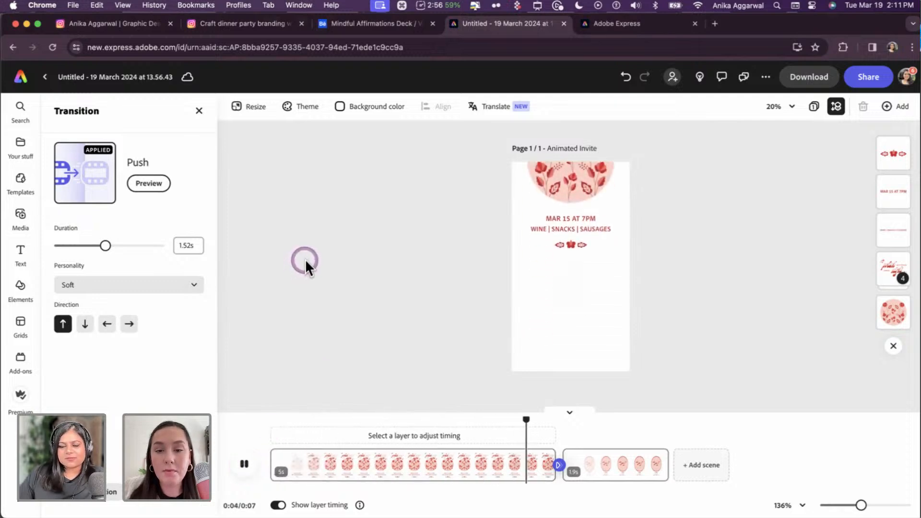
pyautogui.click(460, 442)
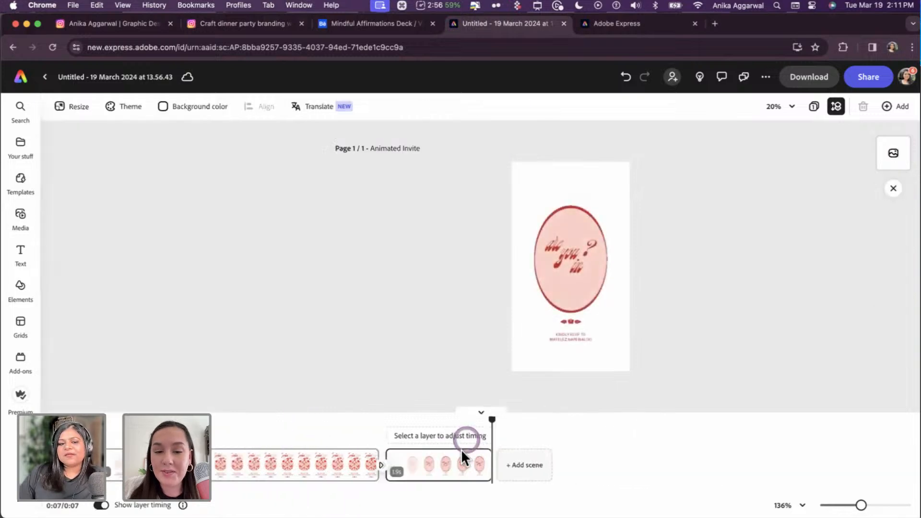
pyautogui.click(501, 420)
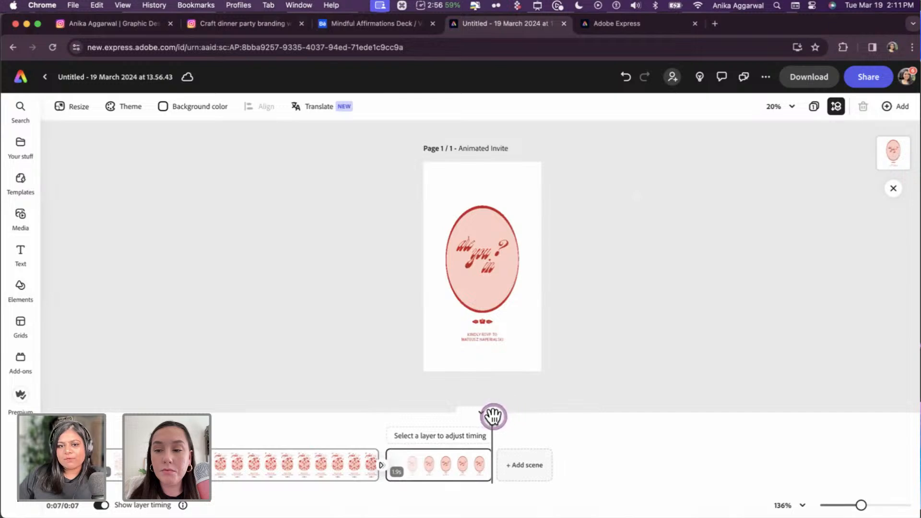
pyautogui.moveTo(490, 420); pyautogui.dragTo(466, 420)
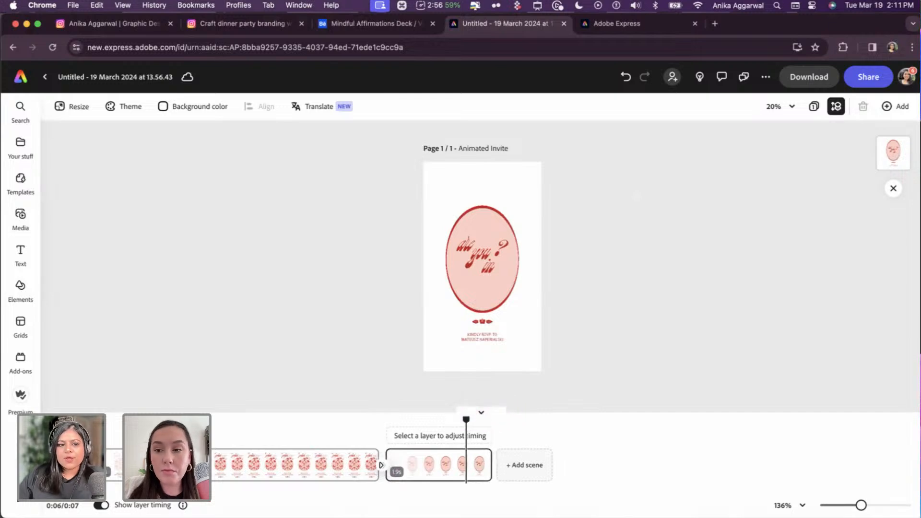
pyautogui.click(187, 517)
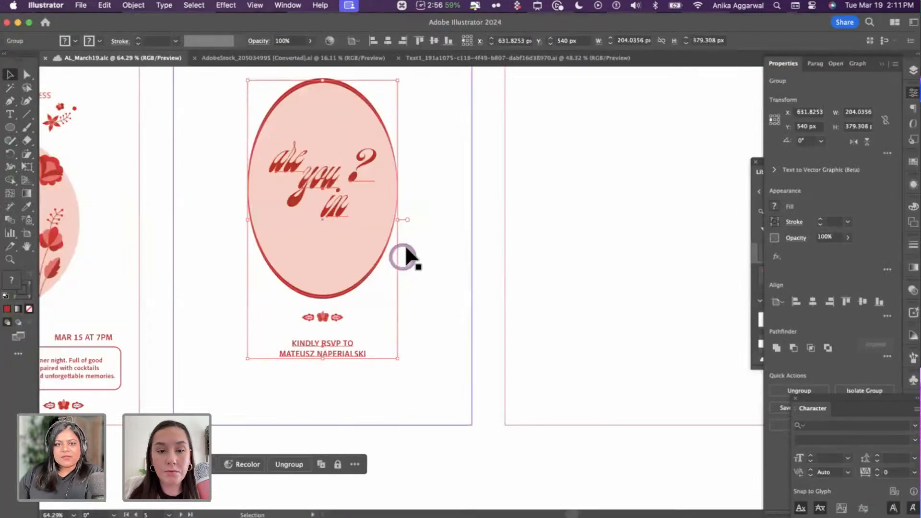
# - Scroll through the Moodboard, Motifs and Design Phase artboards, then bring up the Adobe Express invite
pyautogui.scroll(-5, 405, 247)
pyautogui.click(391, 137)
pyautogui.scroll(-3, 390, 143)
pyautogui.scroll(10, 390, 144)
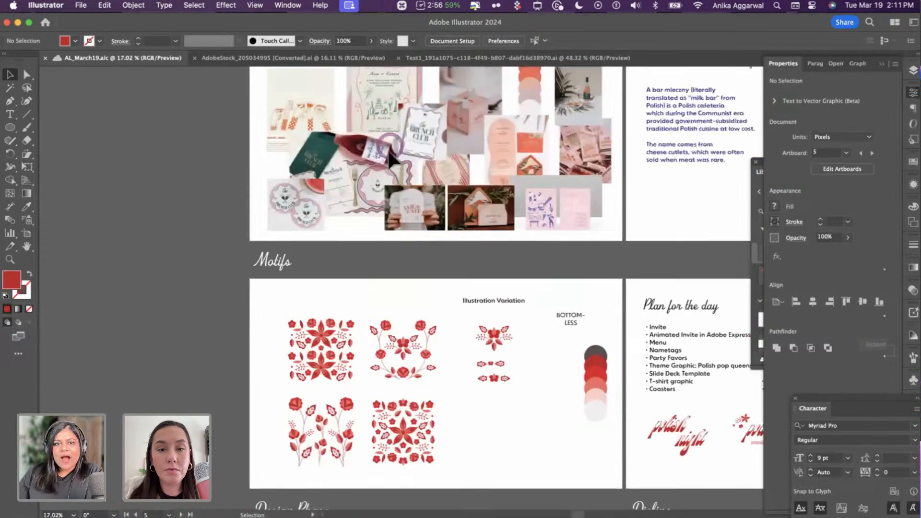
pyautogui.scroll(5, 387, 152)
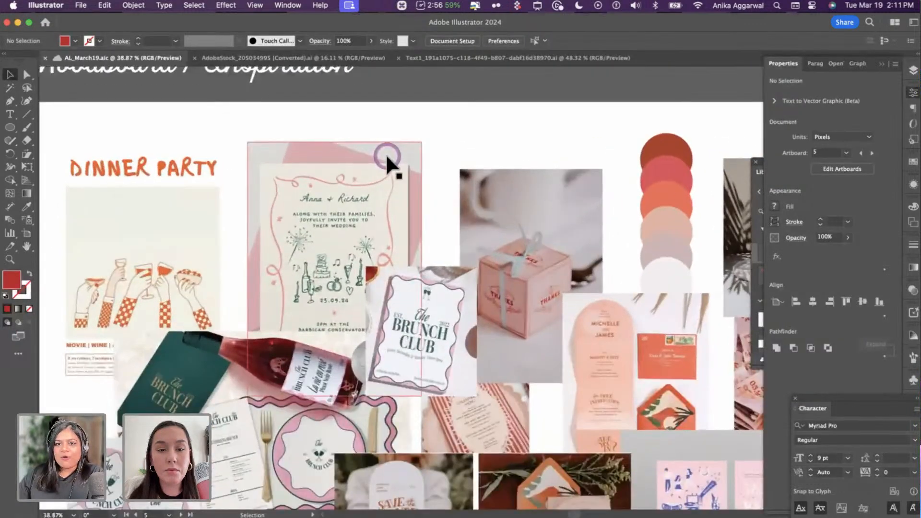
pyautogui.scroll(-2, 386, 156)
pyautogui.hscroll(2, 386, 156)
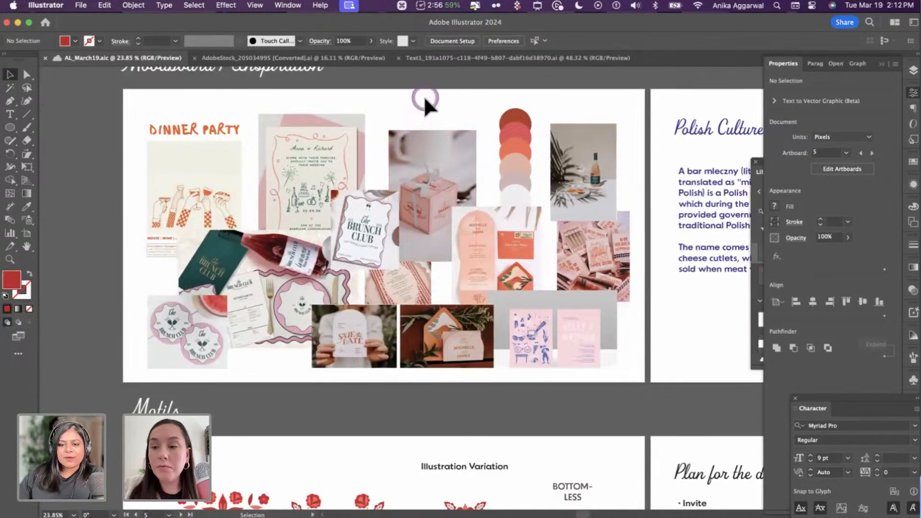
pyautogui.scroll(-5, 401, 270)
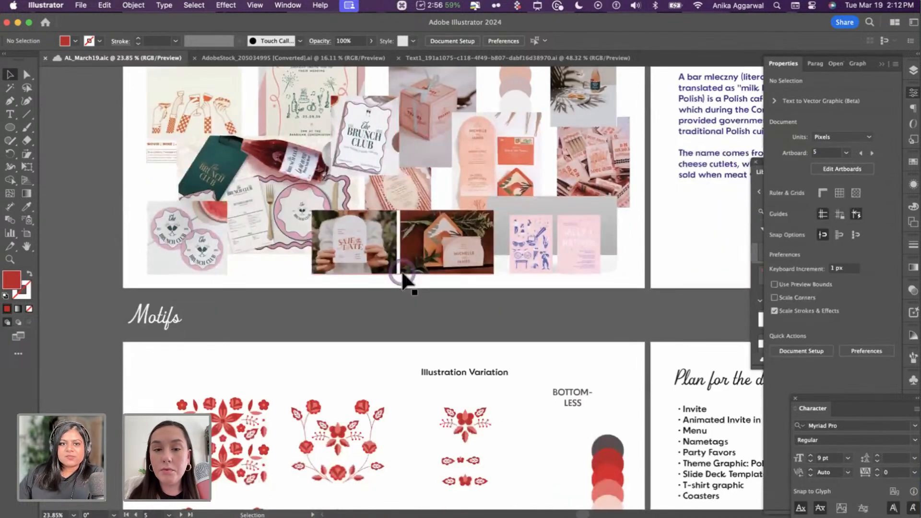
pyautogui.scroll(-20, 401, 274)
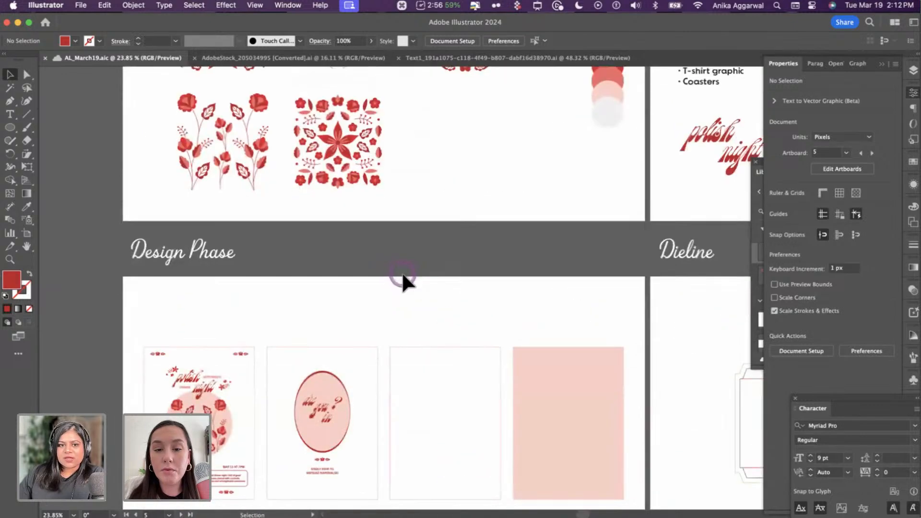
pyautogui.scroll(-2, 374, 292)
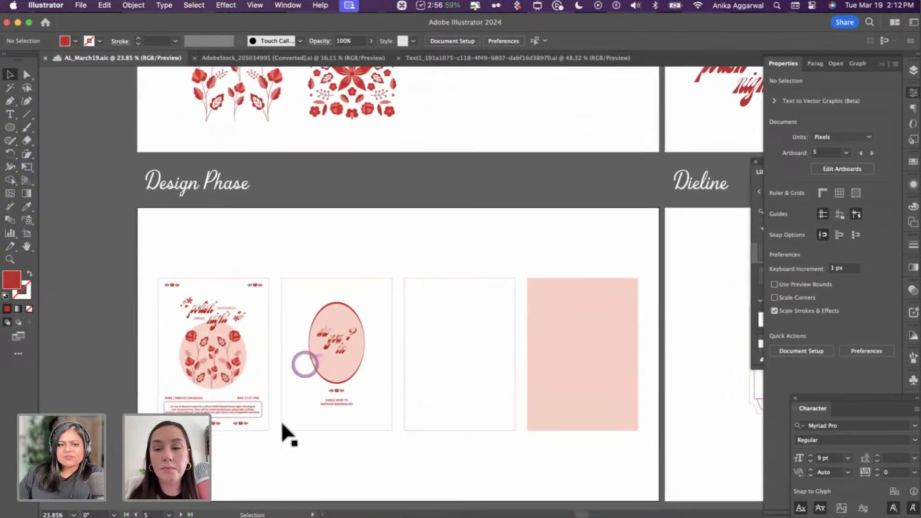
pyautogui.scroll(5, 280, 420)
pyautogui.scroll(-2, 280, 419)
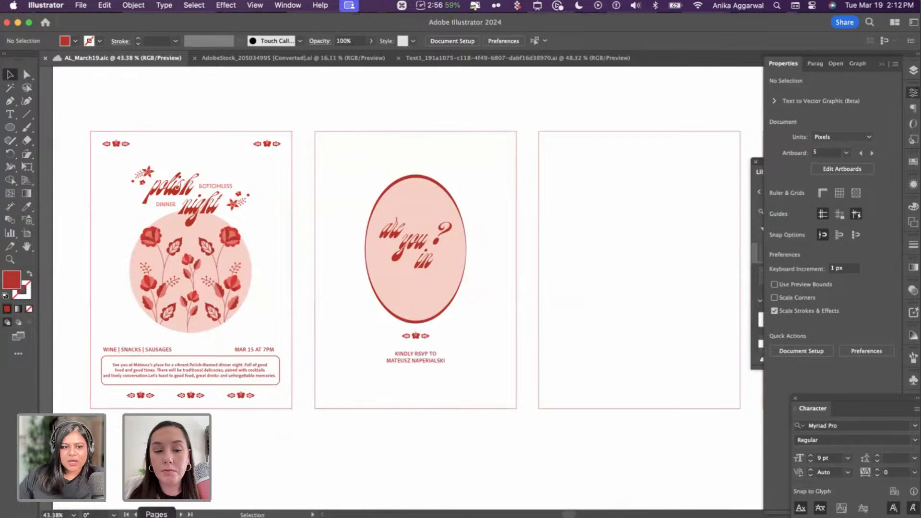
pyautogui.click(70, 516)
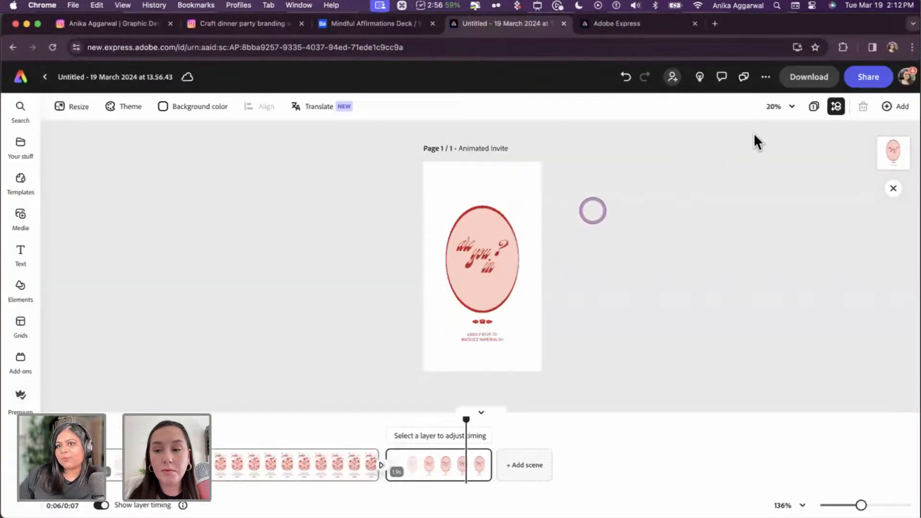
# - Download the animated invite as an MP4 video at 4K resolution
pyautogui.click(816, 77)
pyautogui.click(780, 149)
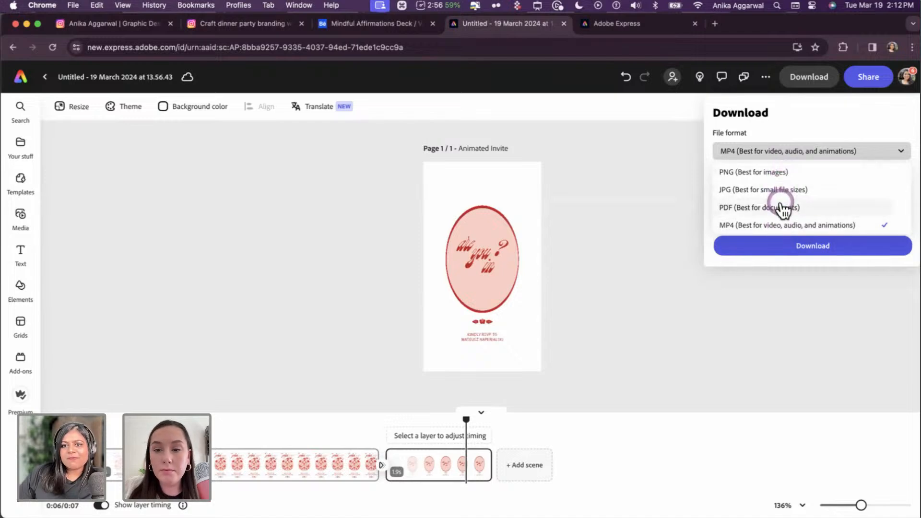
pyautogui.click(798, 156)
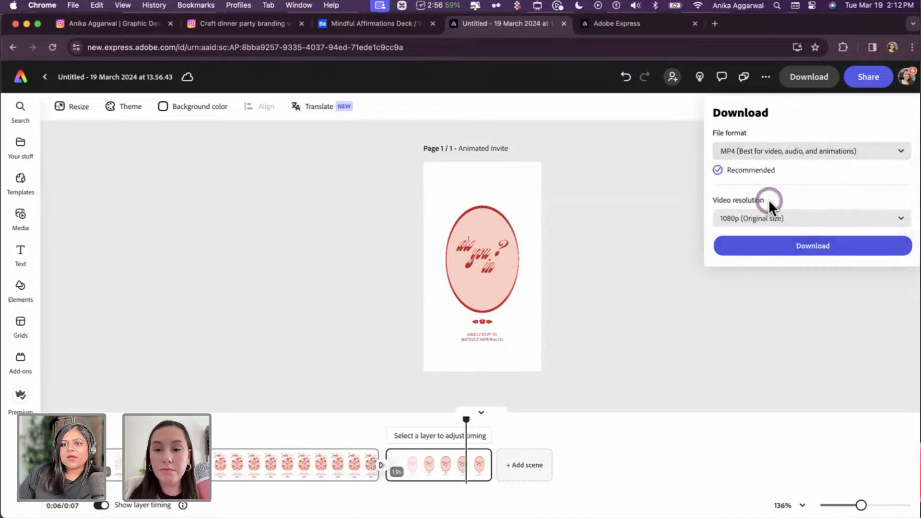
pyautogui.click(768, 218)
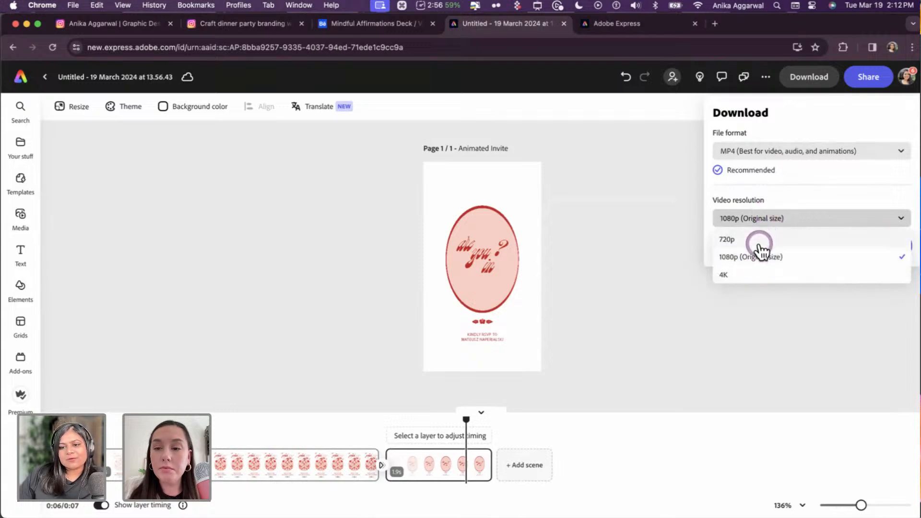
pyautogui.click(754, 272)
pyautogui.click(777, 248)
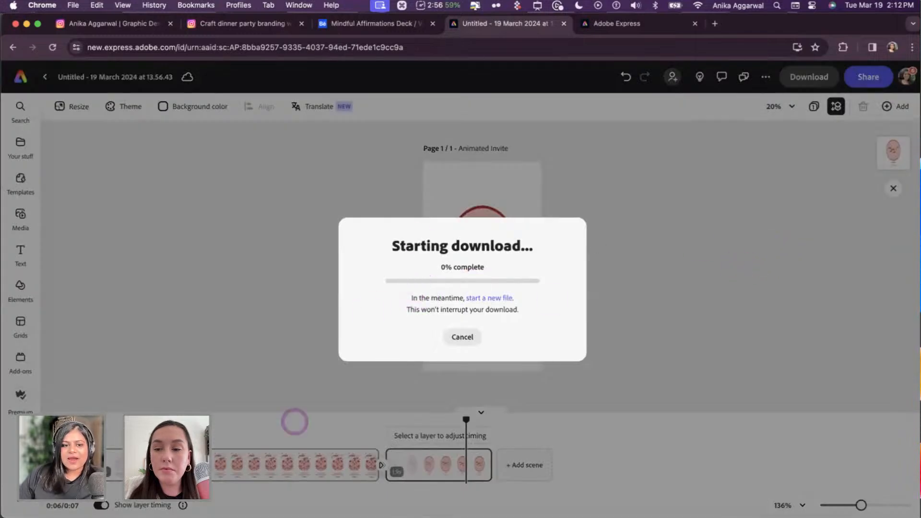
pyautogui.click(190, 516)
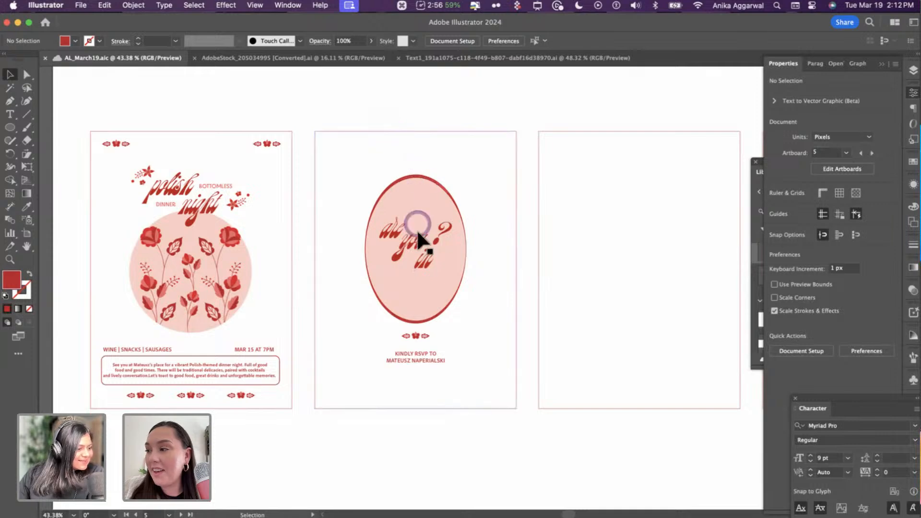
# - Copy the 'polish night' title onto the third card, centred horizontally and nudged slightly up
pyautogui.scroll(-5, 417, 257)
pyautogui.hscroll(3, 416, 257)
pyautogui.scroll(-1, 418, 259)
pyautogui.hscroll(2, 418, 259)
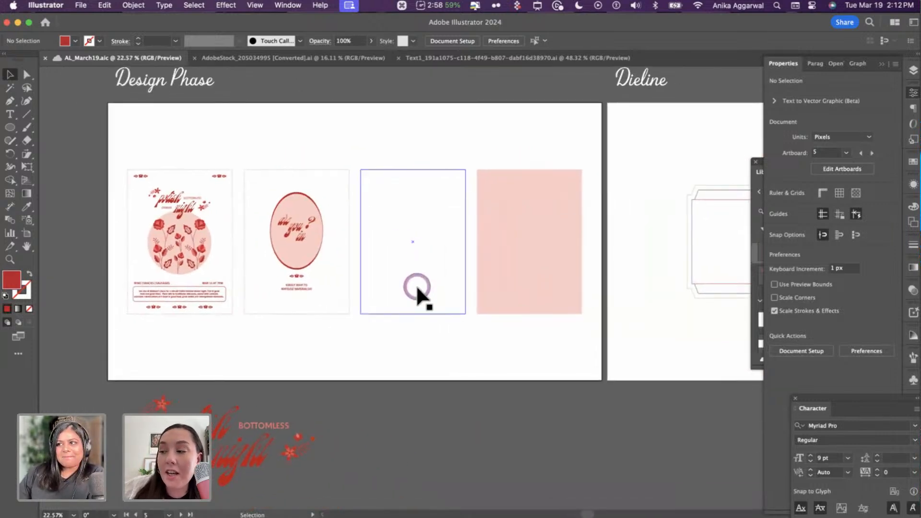
pyautogui.click(154, 198)
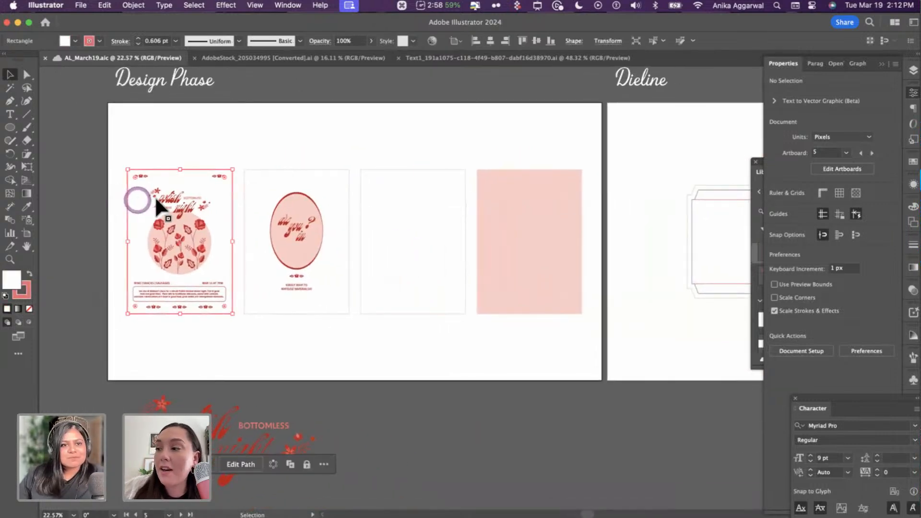
pyautogui.moveTo(161, 200); pyautogui.dragTo(392, 195)
pyautogui.keyDown('shift'); pyautogui.click(416, 168); pyautogui.keyUp('shift')
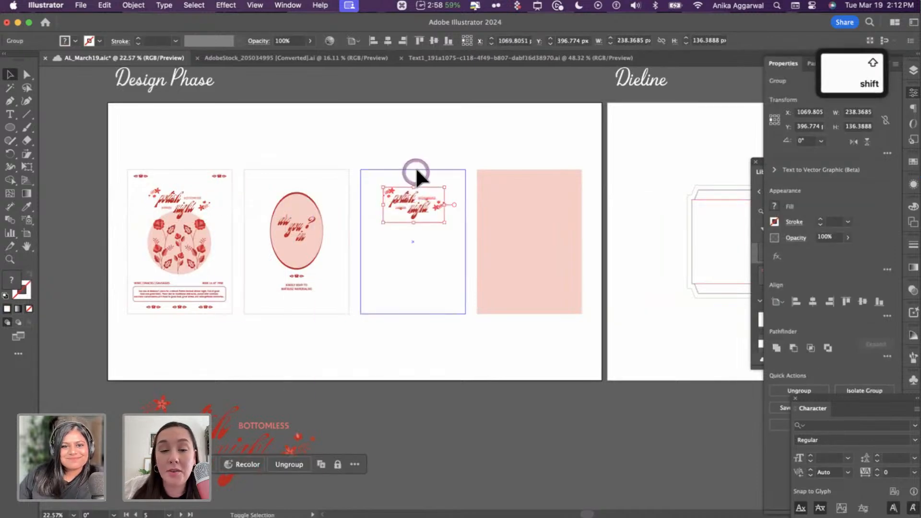
pyautogui.click(427, 166)
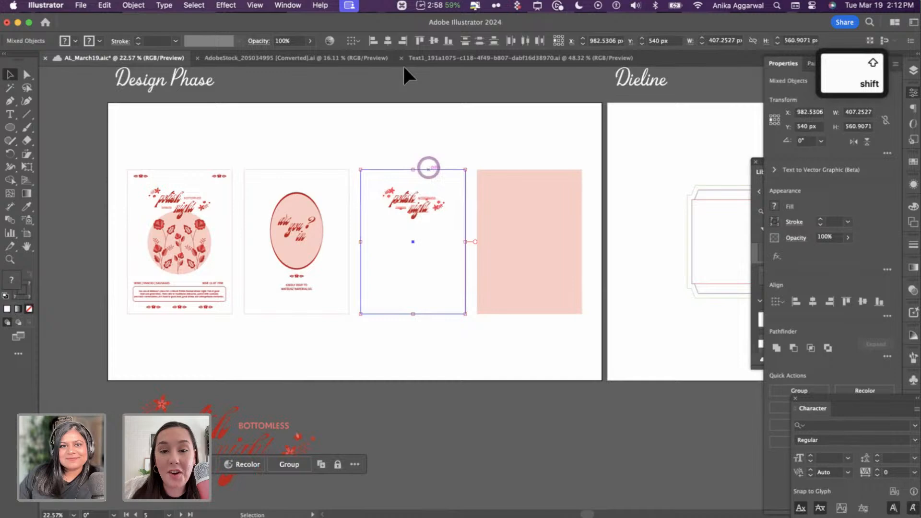
pyautogui.click(387, 41)
pyautogui.press('super+shift+a')
pyautogui.scroll(5, 415, 241)
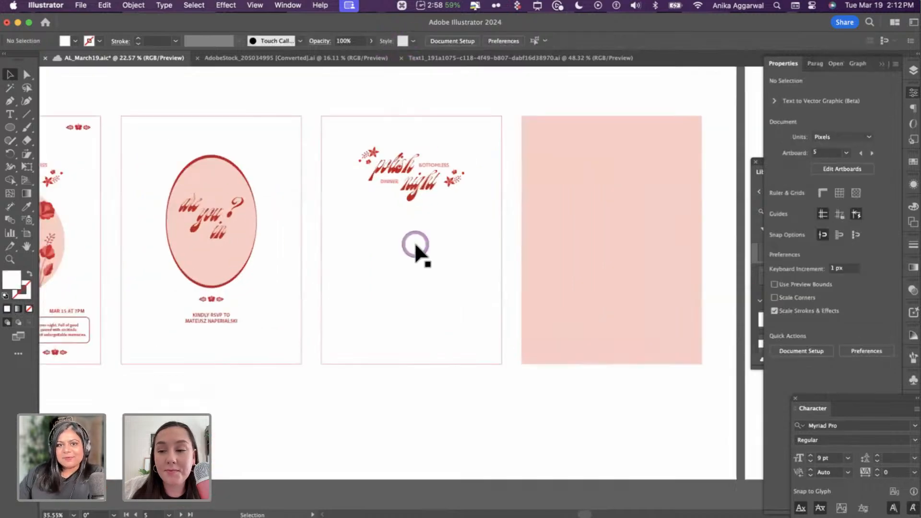
pyautogui.scroll(1, 413, 242)
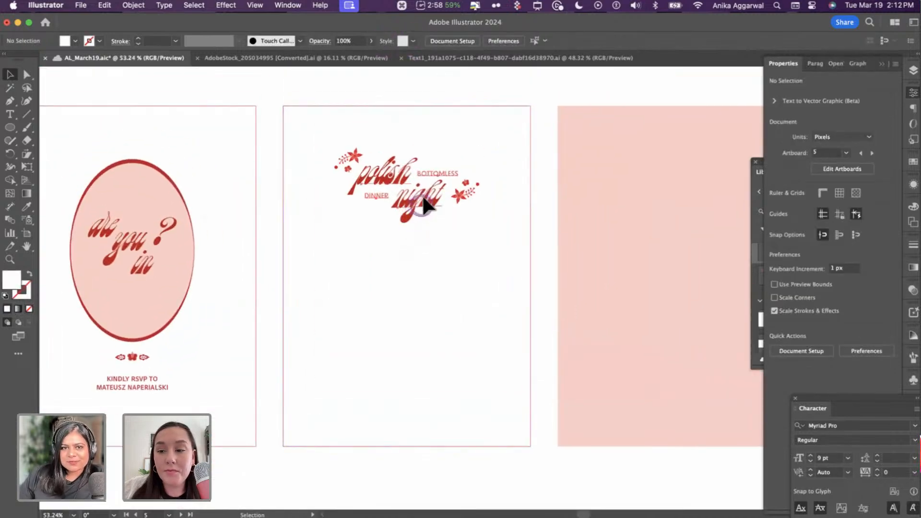
pyautogui.moveTo(425, 206); pyautogui.dragTo(422, 194)
pyautogui.click(413, 89)
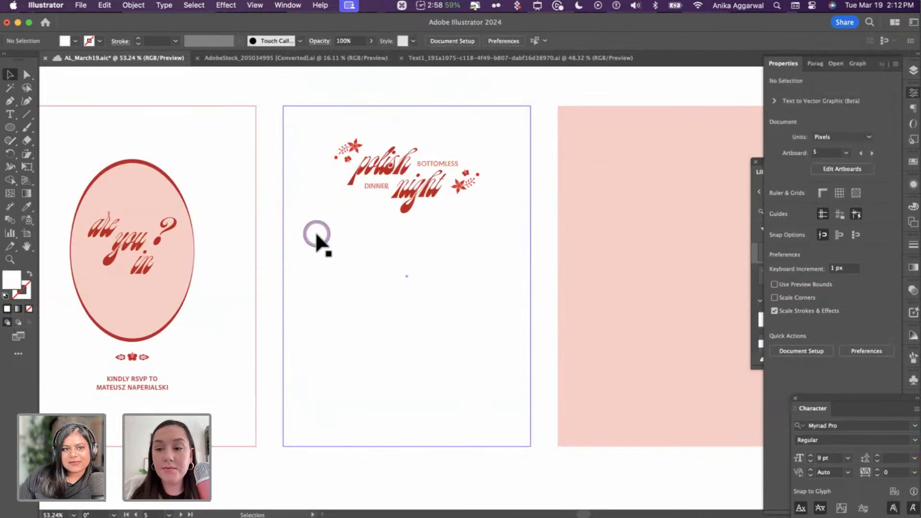
# - Draw a wide rounded rectangle, about 199 × 42 px, below the title
pyautogui.press('l')
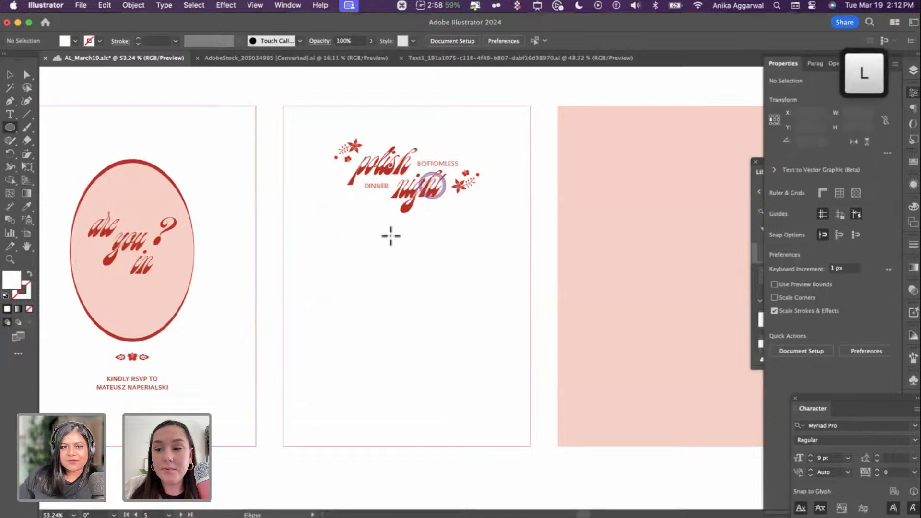
pyautogui.moveTo(425, 254); pyautogui.dragTo(426, 255)
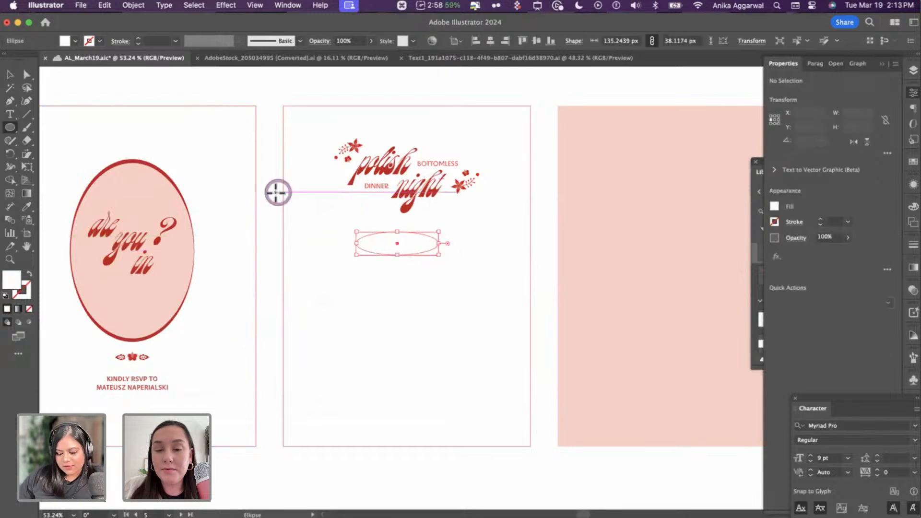
pyautogui.press('Delete')
pyautogui.press('m')
pyautogui.moveTo(350, 241); pyautogui.dragTo(460, 248)
pyautogui.press('v')
pyautogui.click(543, 203)
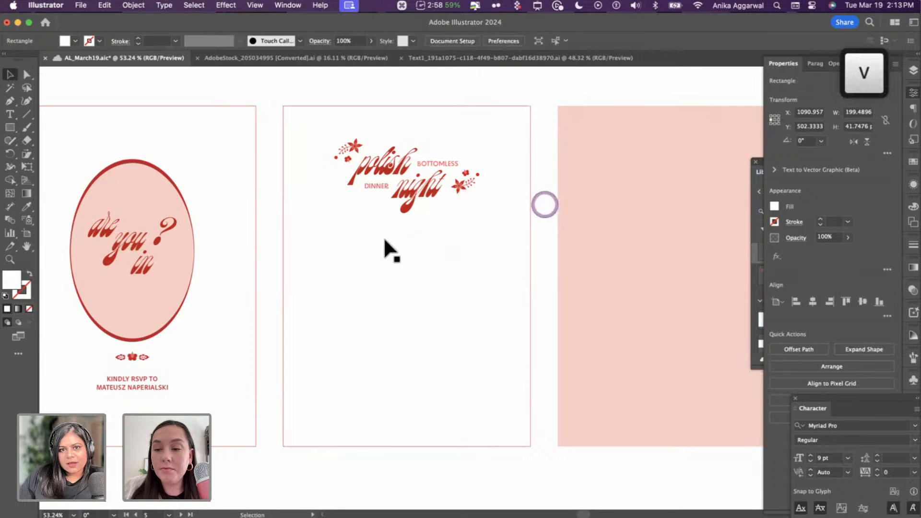
pyautogui.click(384, 241)
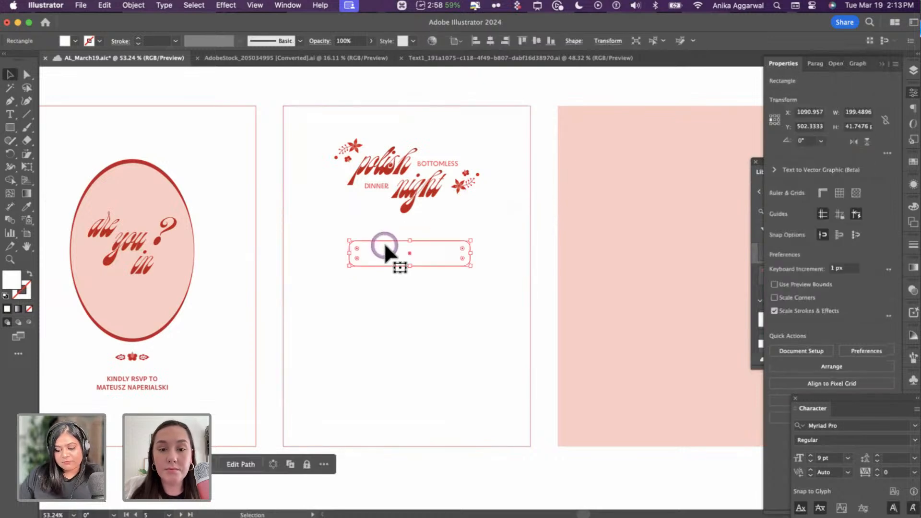
# - Give the rectangle a red outline sampled from the 'night' text, with no fill
pyautogui.press('i')
pyautogui.click(412, 187)
pyautogui.hotkey('shift', 'x')
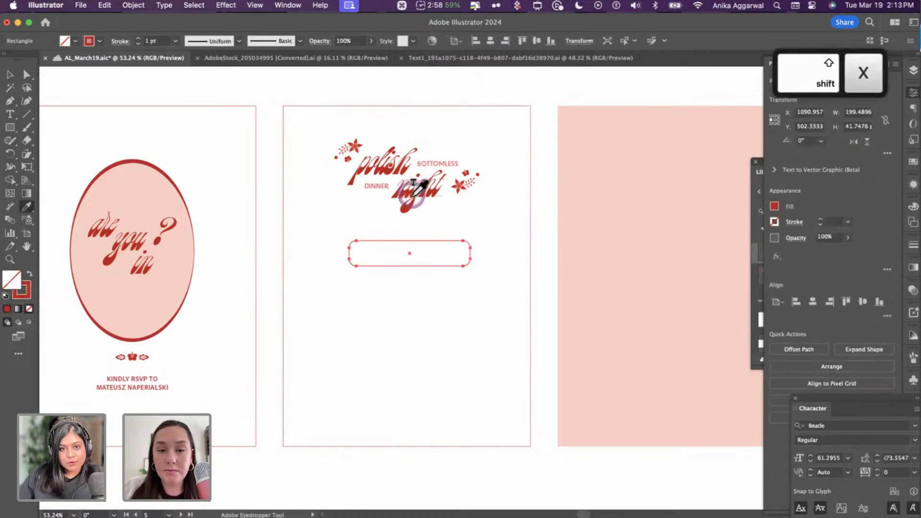
pyautogui.press('v')
# - Adjust the rectangle's corner radius until its ends are fully rounded into a pill
pyautogui.click(519, 224)
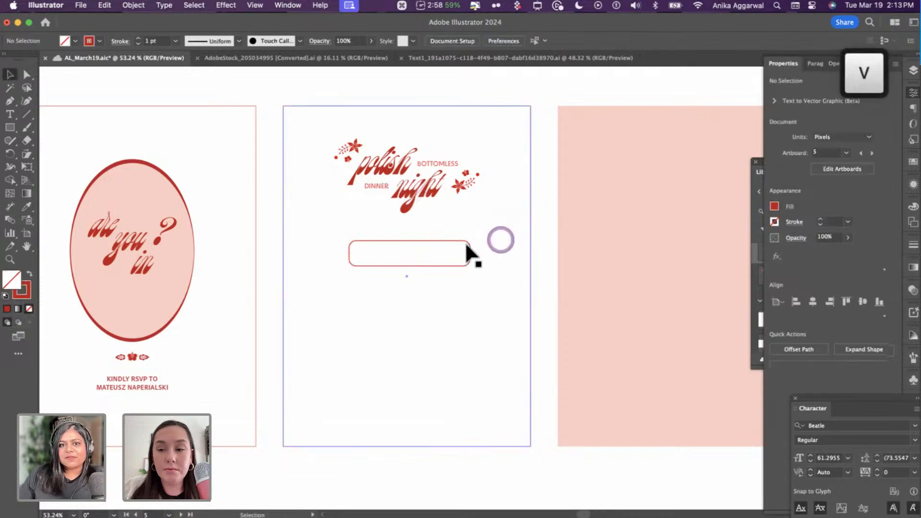
pyautogui.click(464, 243)
pyautogui.moveTo(463, 243); pyautogui.dragTo(464, 242)
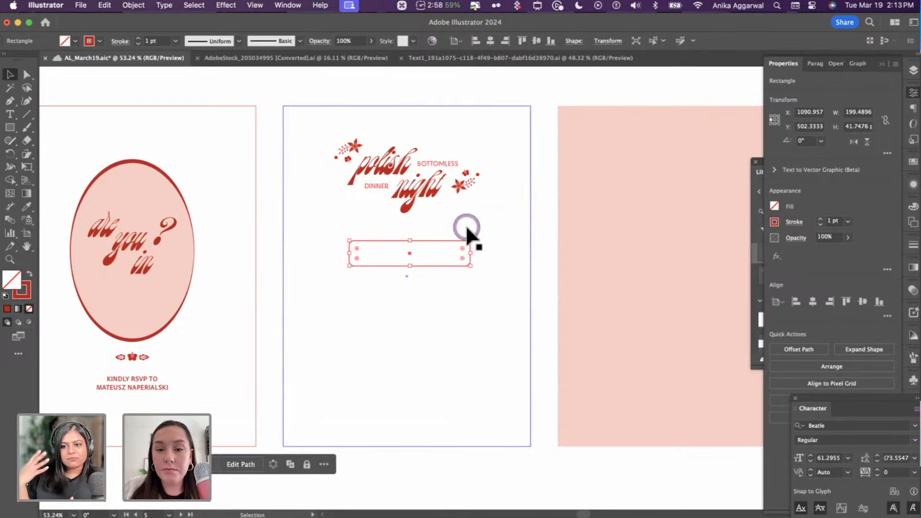
pyautogui.click(538, 235)
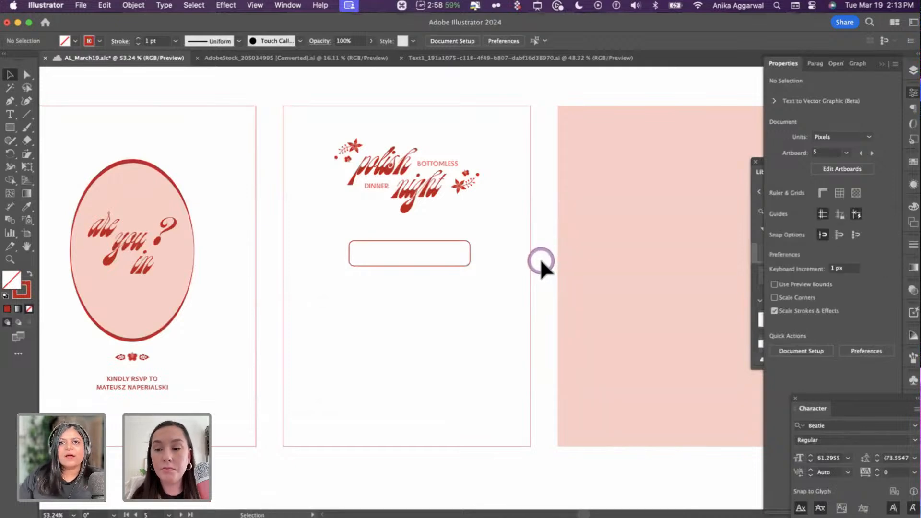
pyautogui.click(456, 241)
pyautogui.click(457, 245)
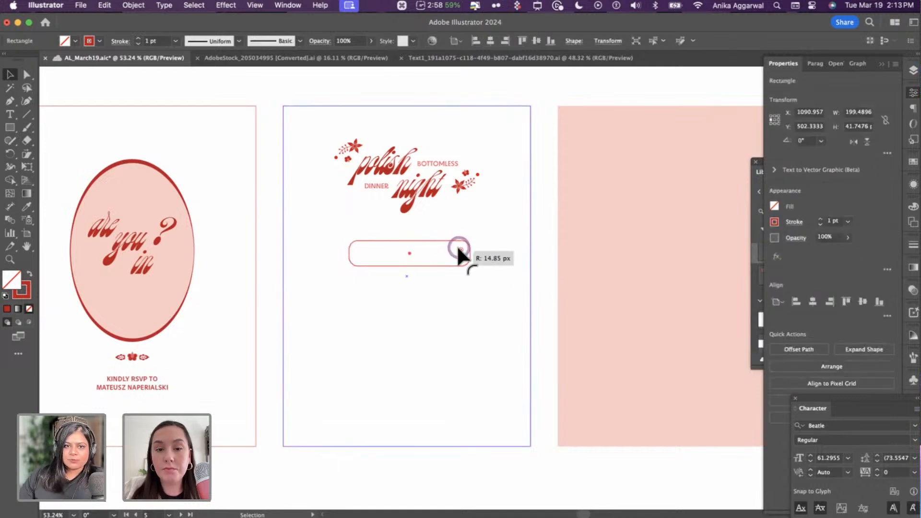
pyautogui.click(533, 251)
pyautogui.click(481, 247)
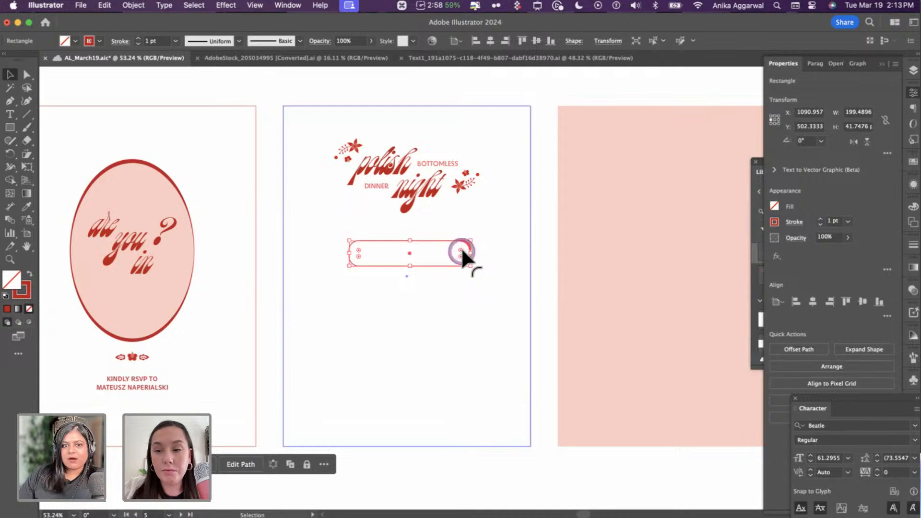
pyautogui.moveTo(462, 251); pyautogui.dragTo(463, 246)
pyautogui.click(570, 243)
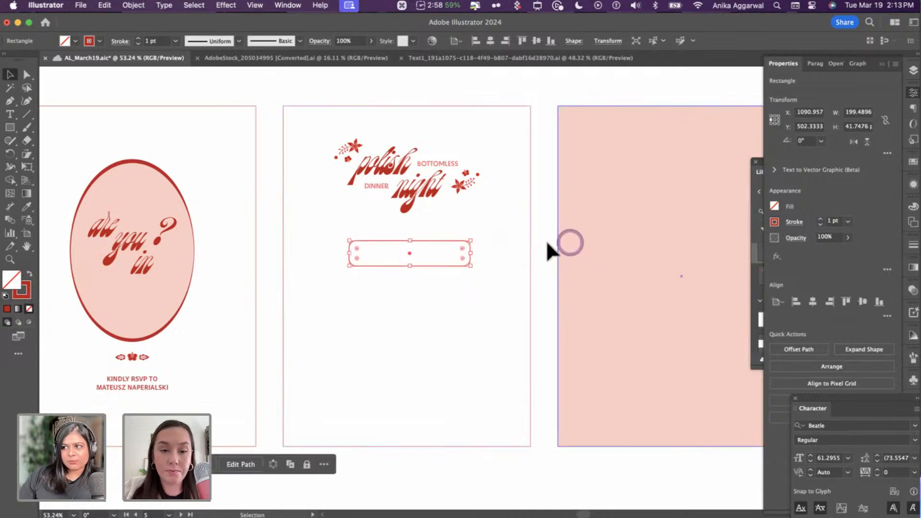
pyautogui.click(539, 240)
pyautogui.click(460, 247)
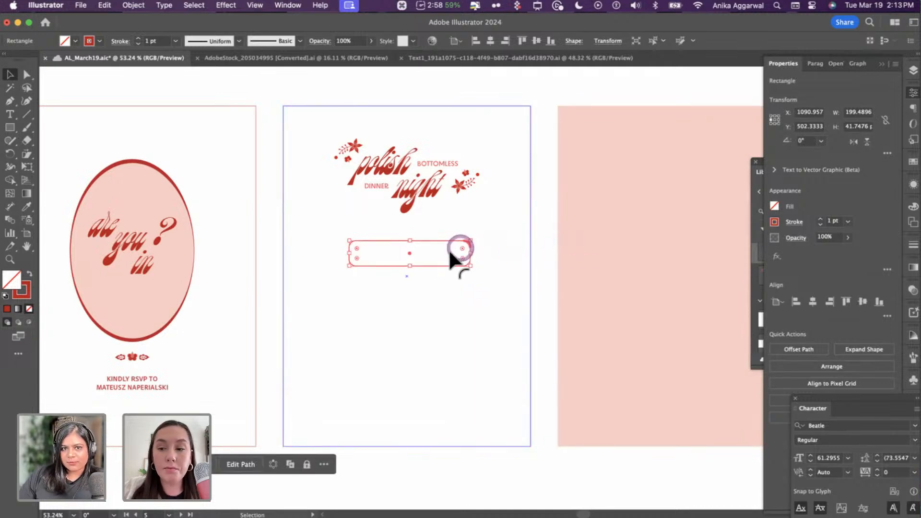
pyautogui.click(257, 315)
pyautogui.click(119, 380)
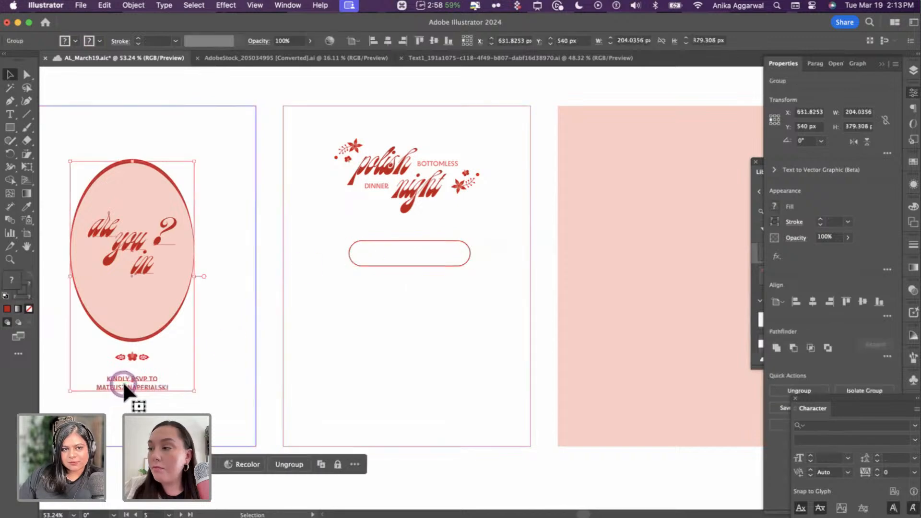
# - Copy the RSVP text from the left card and paste it inside the pill
pyautogui.doubleClick(122, 381)
pyautogui.press('Escape')
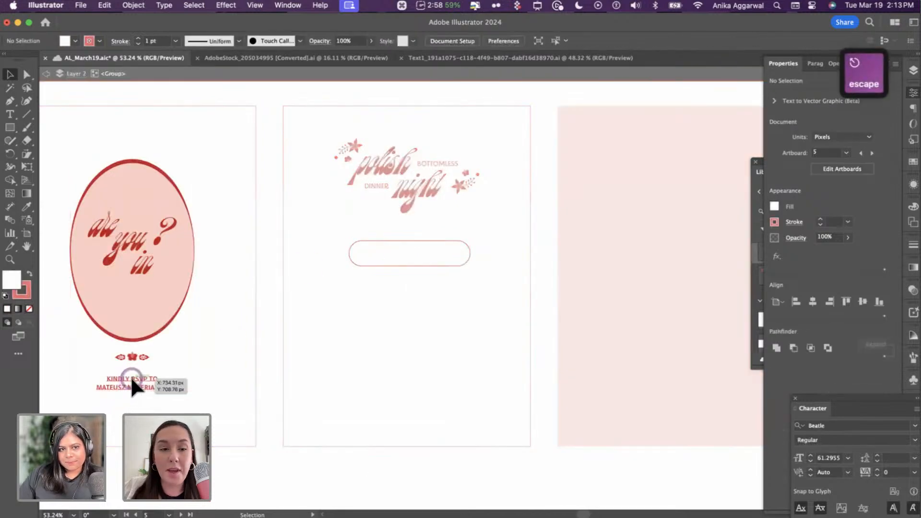
pyautogui.click(131, 379)
pyautogui.press('super+c')
pyautogui.scroll(3, 406, 243)
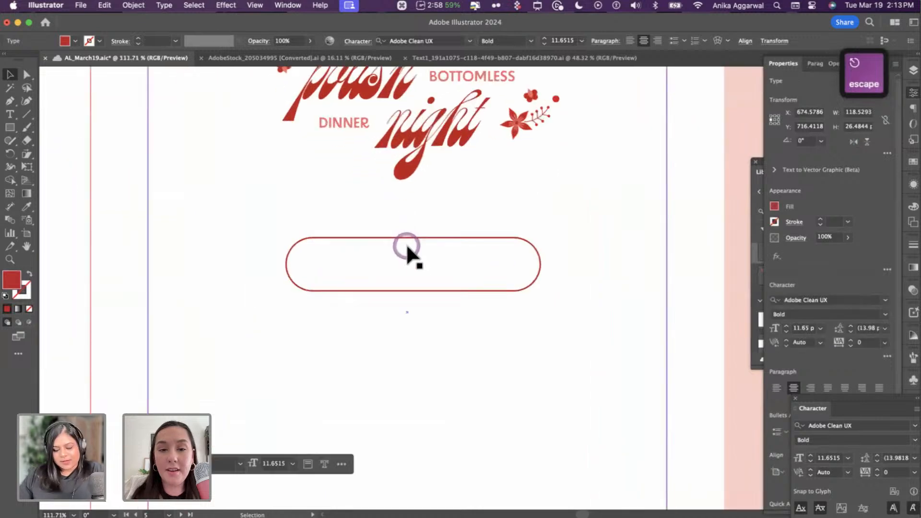
pyautogui.press('super+v')
pyautogui.moveTo(457, 268); pyautogui.dragTo(431, 252)
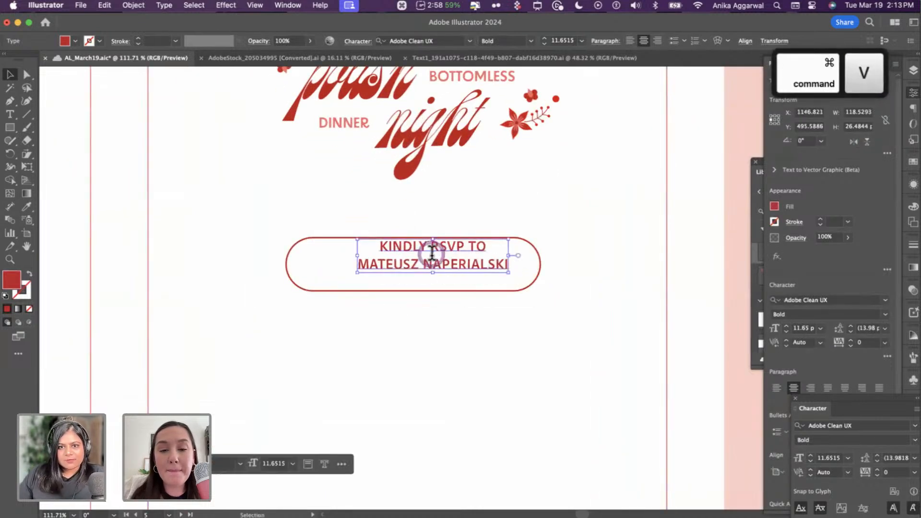
# - Change the pasted text to 'FOOD & DRINKS' and enlarge it within the pill
pyautogui.tripleClick(431, 252)
pyautogui.press('super+a')
pyautogui.write('FOOD & D')
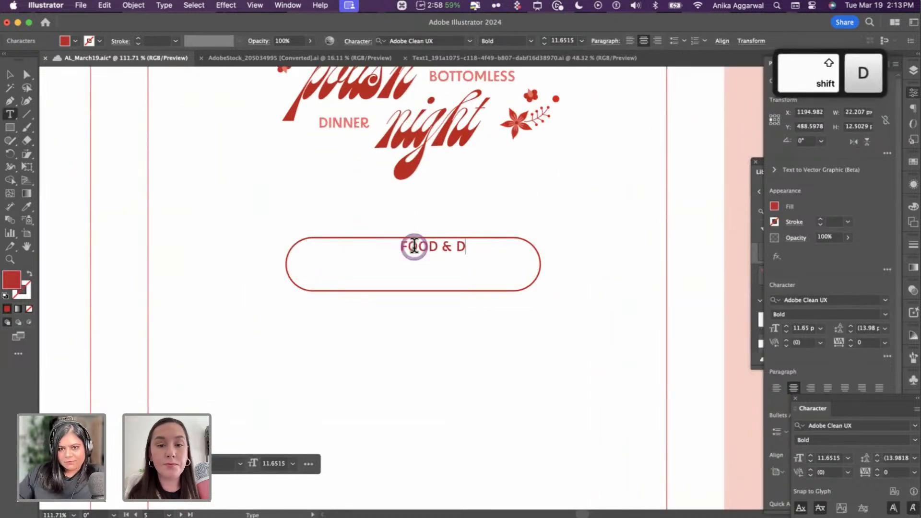
pyautogui.write('RINKS')
pyautogui.press('Escape')
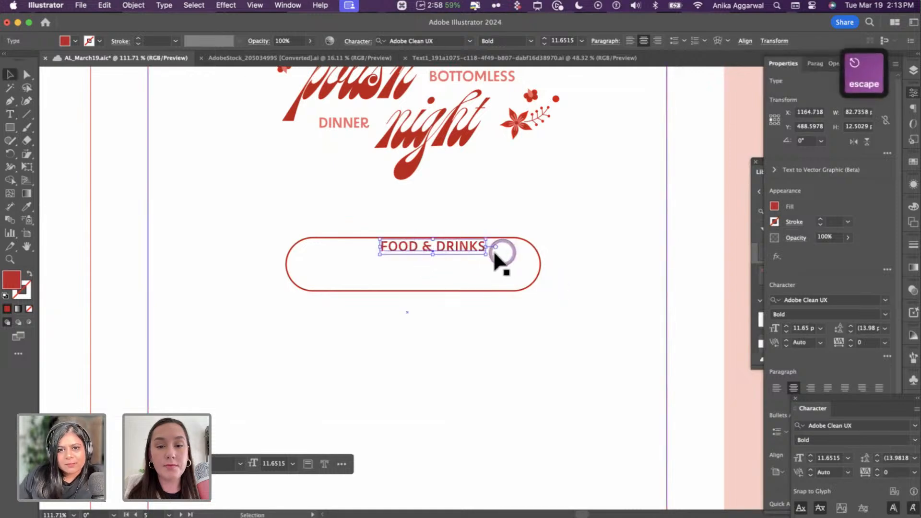
pyautogui.moveTo(487, 255)
pyautogui.mouseDown()
pyautogui.moveTo(518, 269)
pyautogui.moveTo(478, 264)
pyautogui.mouseUp()
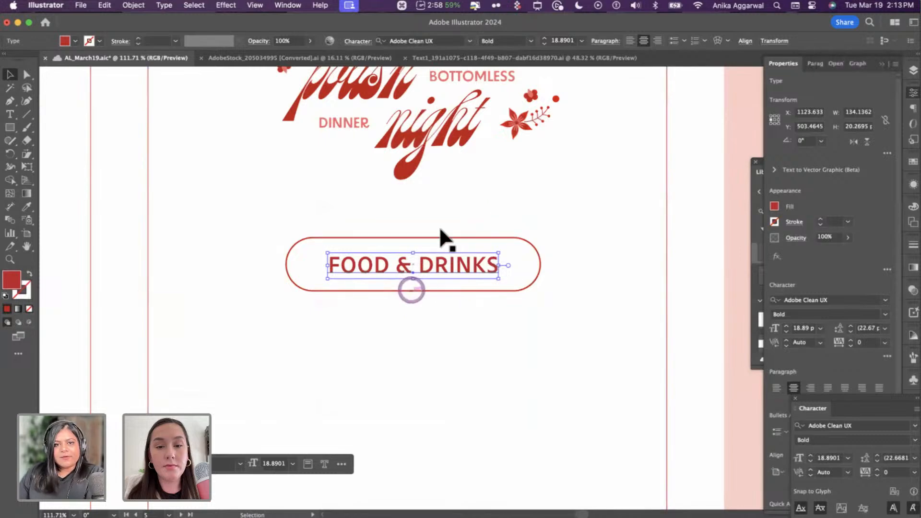
pyautogui.scroll(-8, 441, 221)
pyautogui.click(464, 117)
pyautogui.scroll(-1, 452, 235)
# - Move the FOOD & DRINKS label and its pill outline slightly lower
pyautogui.scroll(-1, 452, 235)
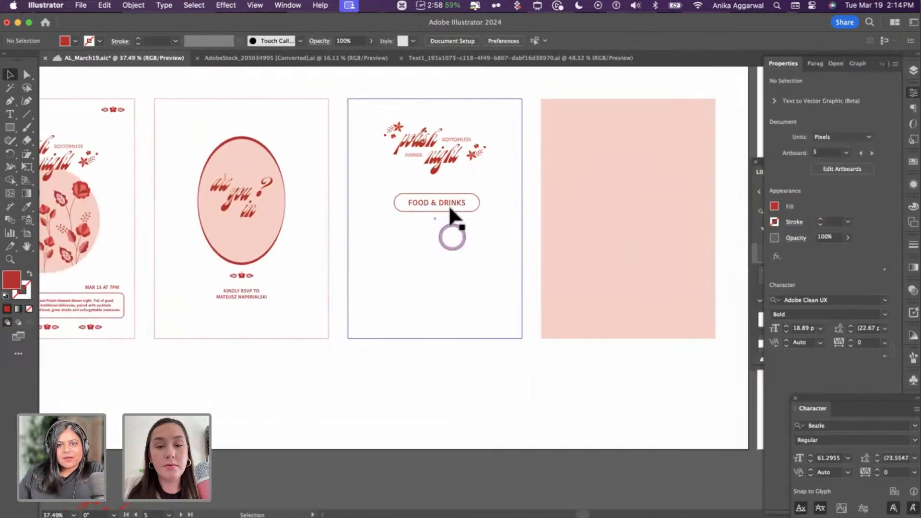
pyautogui.click(448, 205)
pyautogui.moveTo(489, 191); pyautogui.dragTo(452, 185)
pyautogui.keyDown('shift'); pyautogui.click(479, 197); pyautogui.keyUp('shift')
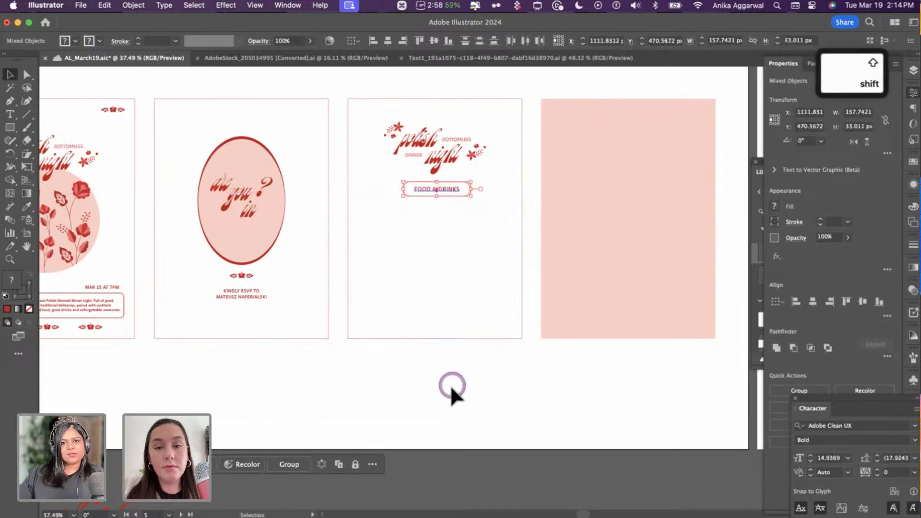
pyautogui.click(450, 386)
pyautogui.click(447, 191)
pyautogui.keyDown('shift'); pyautogui.click(467, 183); pyautogui.keyUp('shift')
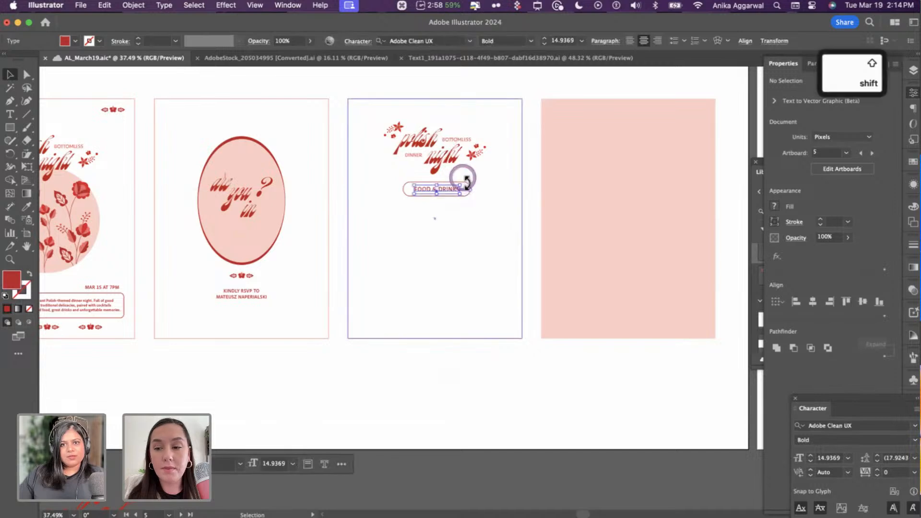
pyautogui.moveTo(453, 189); pyautogui.dragTo(453, 195)
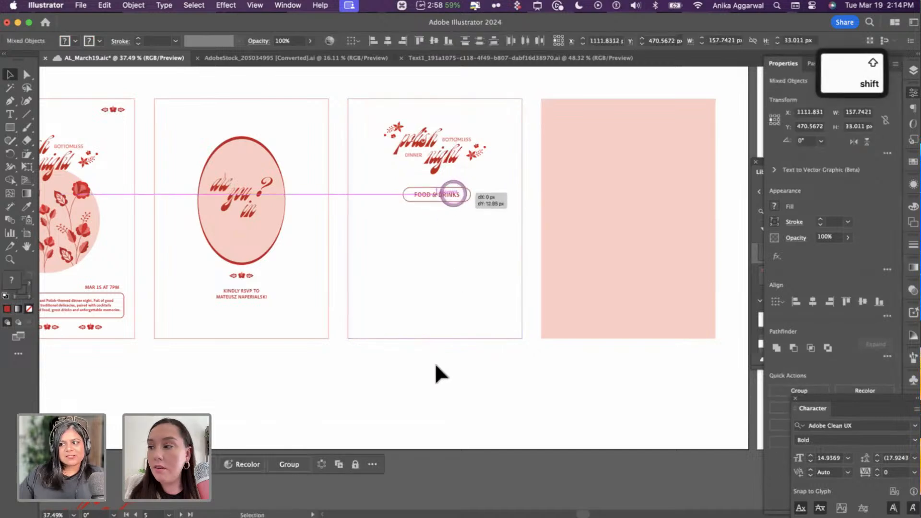
pyautogui.click(468, 398)
# - Draw a rectangle below the pill, fill it with the artboard's pink, and round its corners
pyautogui.press('m')
pyautogui.moveTo(378, 216)
pyautogui.mouseDown()
pyautogui.moveTo(468, 263)
pyautogui.moveTo(501, 265)
pyautogui.mouseUp()
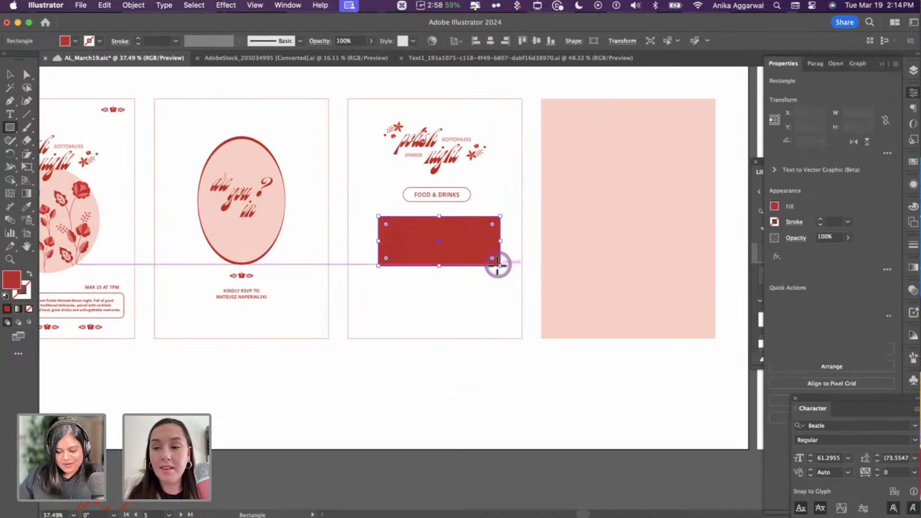
pyautogui.press('i')
pyautogui.click(583, 215)
pyautogui.press('v')
pyautogui.moveTo(488, 224); pyautogui.dragTo(482, 293)
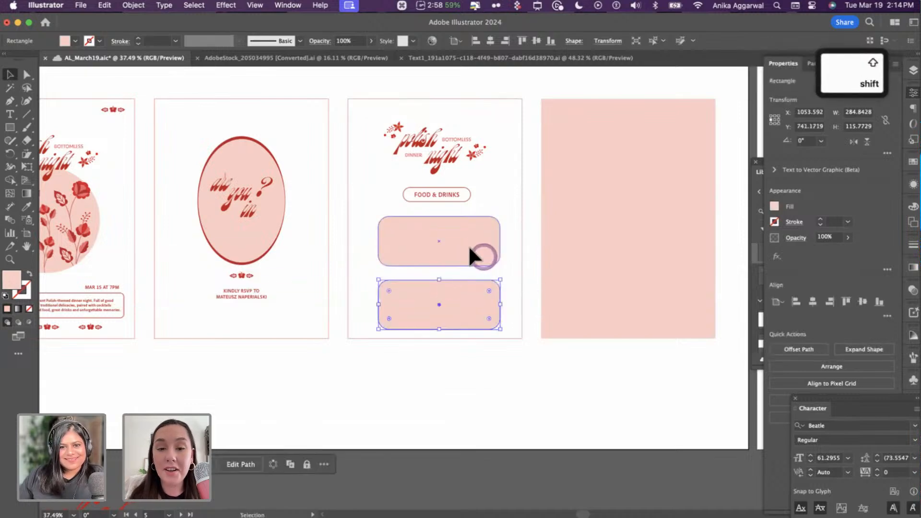
# - Shrink both pink boxes proportionally and centre them under the polish night title
pyautogui.keyDown('shift'); pyautogui.click(469, 251); pyautogui.keyUp('shift')
pyautogui.moveTo(442, 330); pyautogui.dragTo(439, 317)
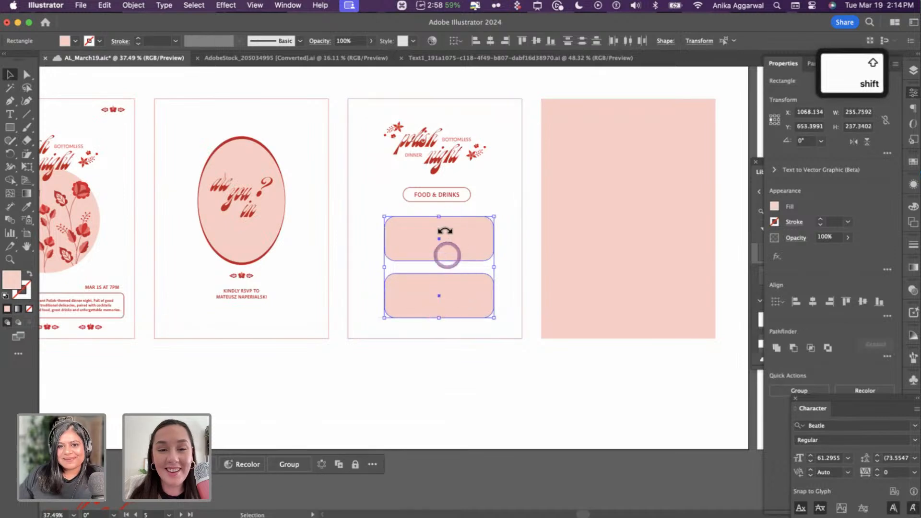
pyautogui.keyDown('shift'); pyautogui.click(441, 156); pyautogui.keyUp('shift')
pyautogui.click(389, 39)
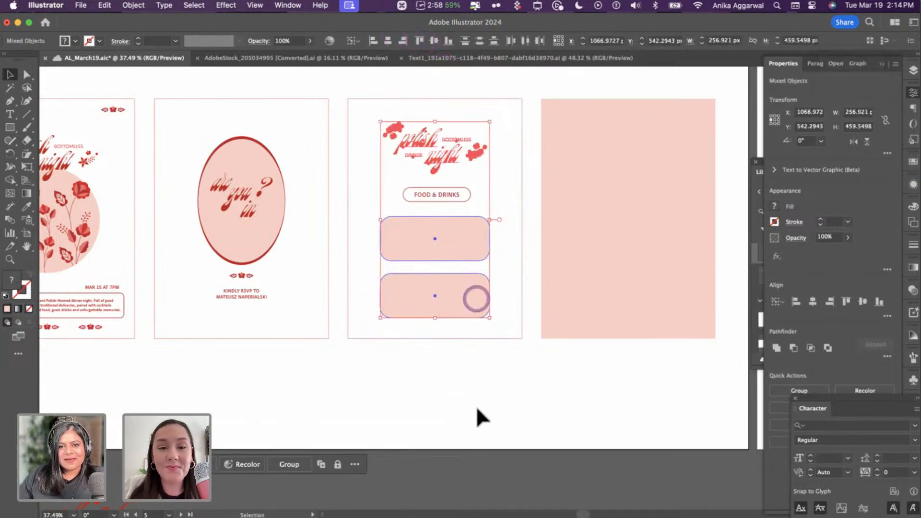
pyautogui.click(476, 406)
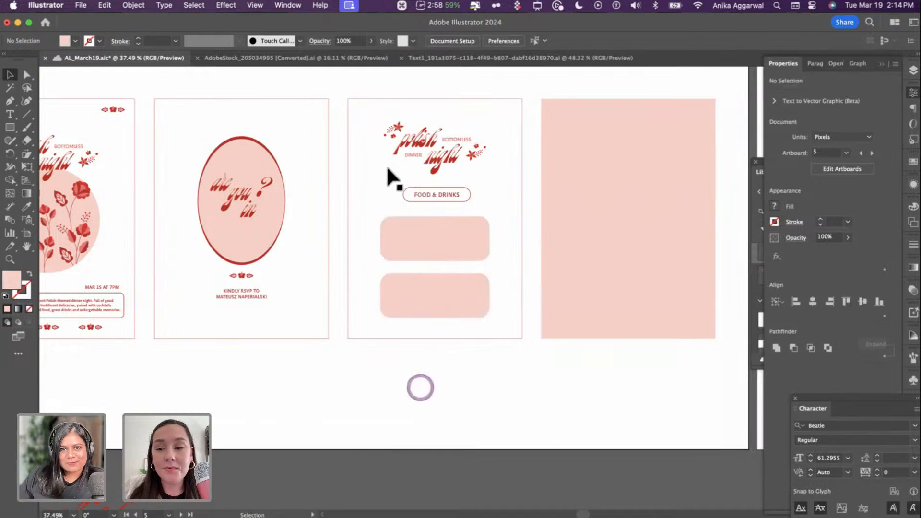
pyautogui.click(242, 191)
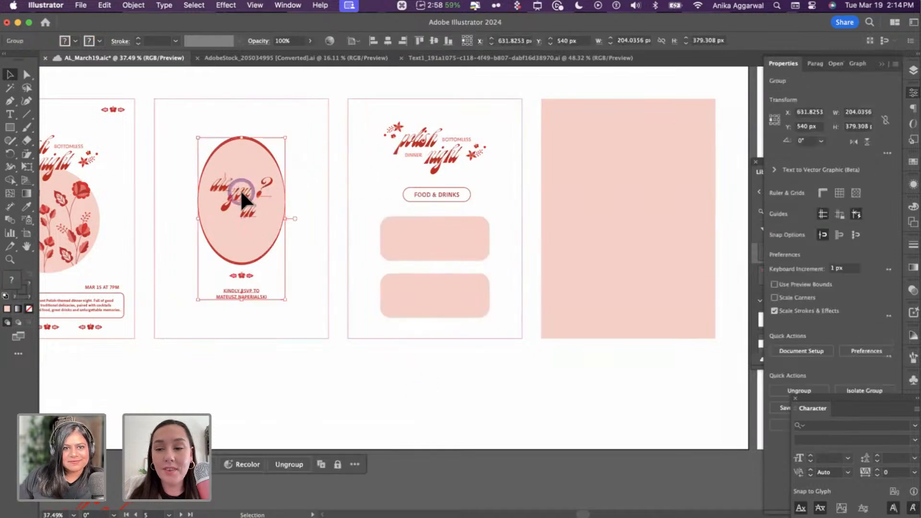
# - Copy the script word from the 'are you in' group and retype it as 'eat' above the upper box
pyautogui.doubleClick(241, 189)
pyautogui.press('super+c')
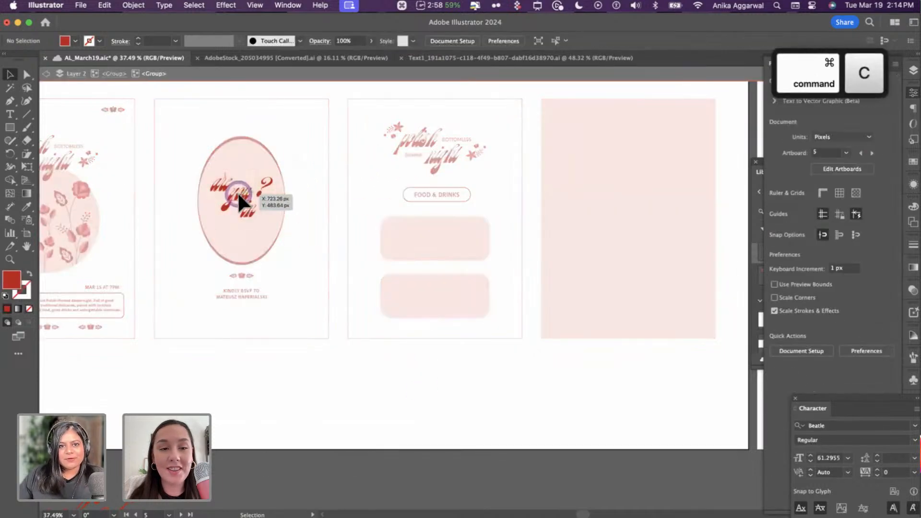
pyautogui.press('Escape')
pyautogui.scroll(3, 431, 311)
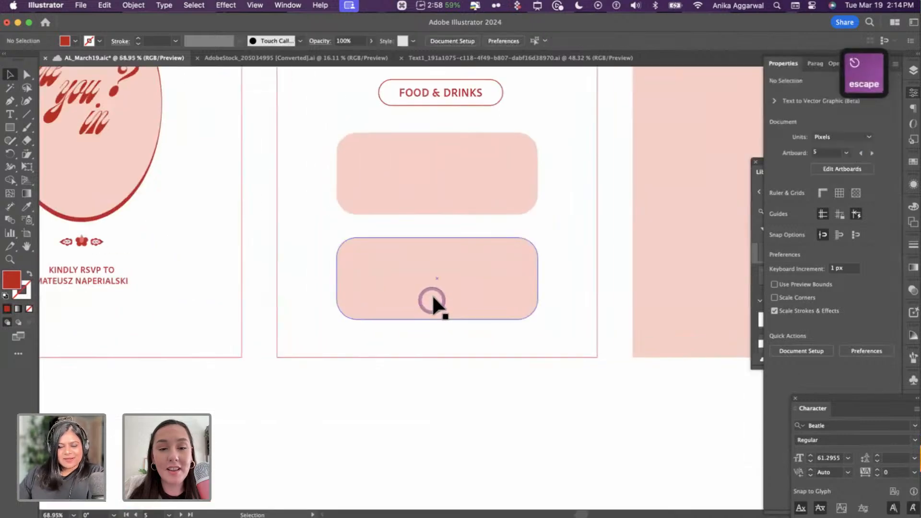
pyautogui.scroll(1, 438, 240)
pyautogui.press('super+v')
pyautogui.moveTo(475, 283); pyautogui.dragTo(378, 183)
pyautogui.doubleClick(378, 183)
pyautogui.press('super+a')
pyautogui.write('eat')
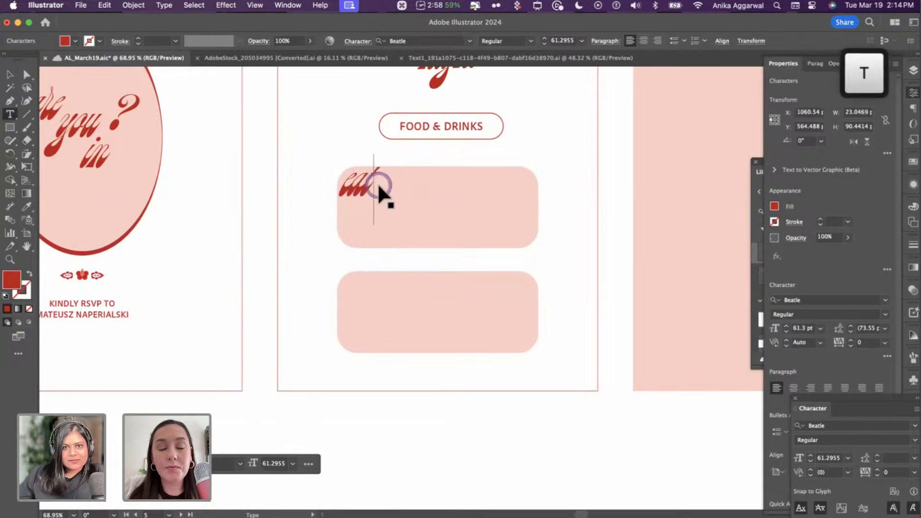
pyautogui.press('Escape')
pyautogui.moveTo(361, 194); pyautogui.dragTo(518, 269)
# - Duplicate 'eat' and change the copy to 'drink' near the lower box
pyautogui.press('alt')
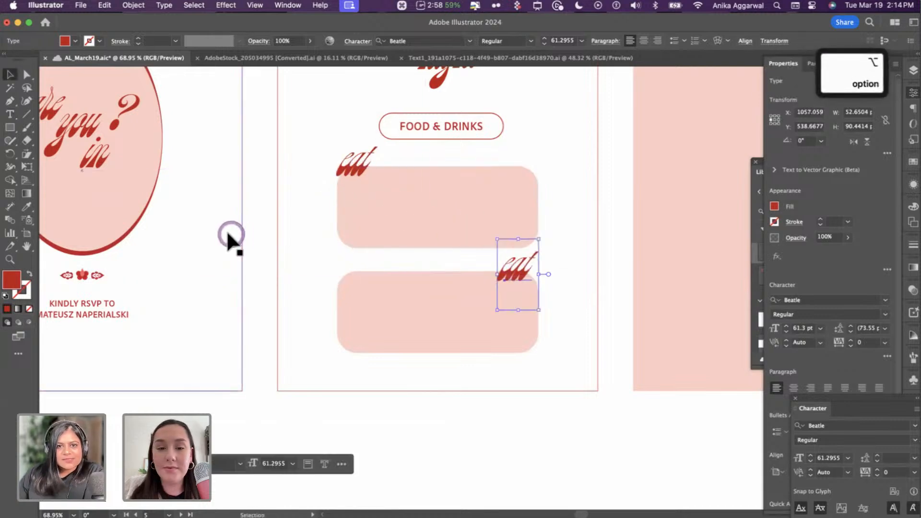
pyautogui.hscroll(-10, 226, 228)
pyautogui.scroll(4, 226, 228)
pyautogui.keyDown('alt'); pyautogui.scroll(5, 322, 290); pyautogui.keyUp('alt')
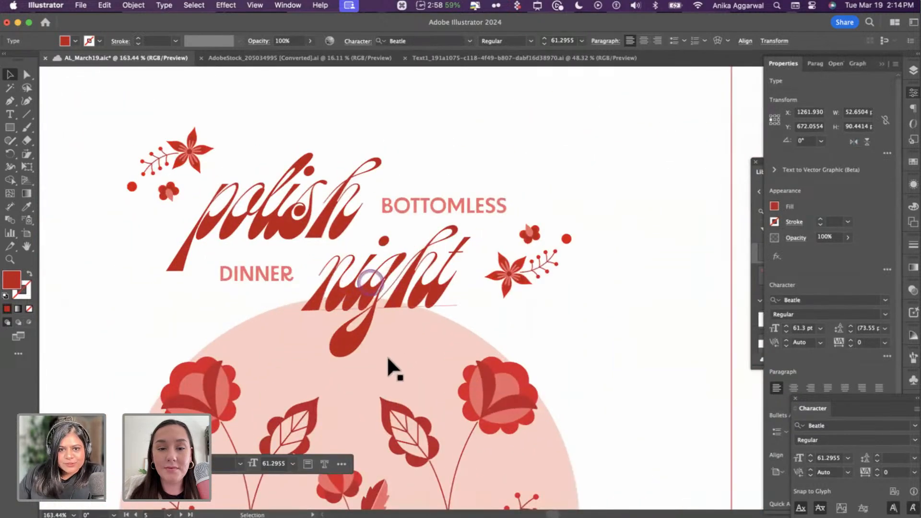
pyautogui.keyDown('alt'); pyautogui.scroll(-5, 390, 356); pyautogui.keyUp('alt')
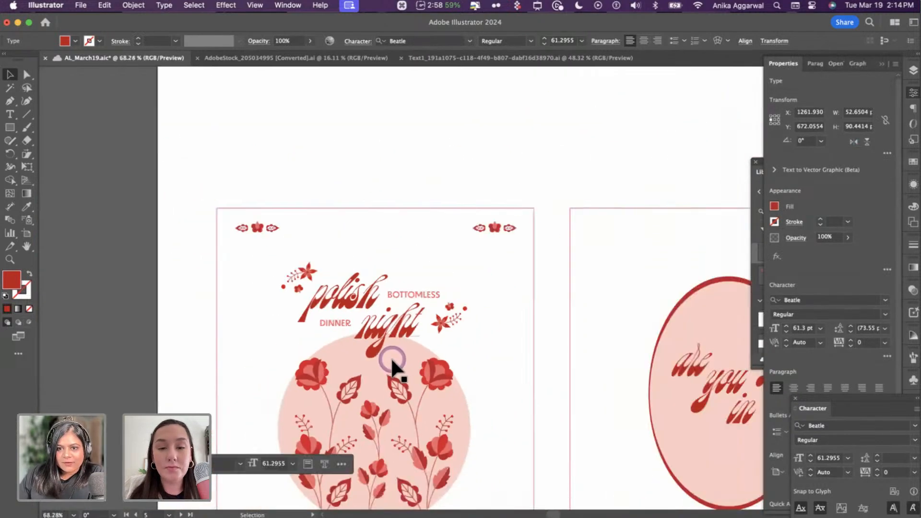
pyautogui.hscroll(15, 390, 359)
pyautogui.scroll(-5, 390, 358)
pyautogui.keyDown('alt'); pyautogui.scroll(4, 499, 311); pyautogui.keyUp('alt')
pyautogui.doubleClick(524, 309)
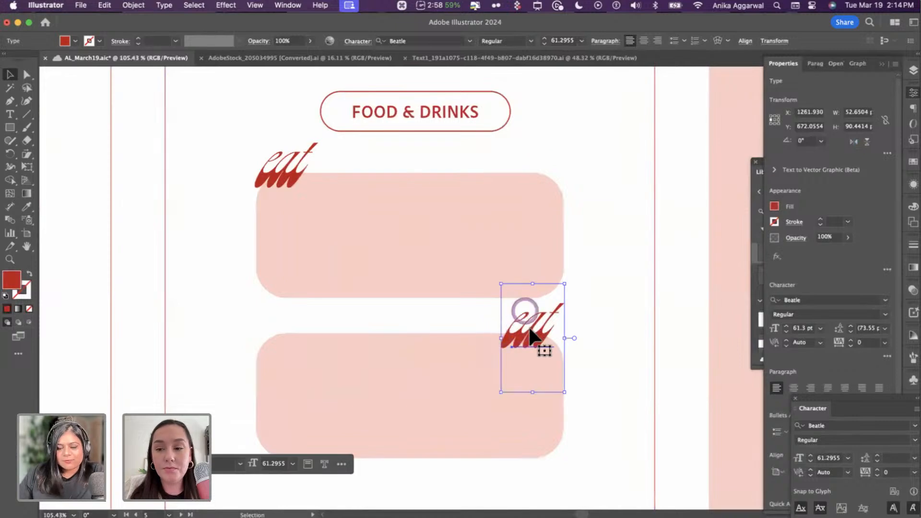
pyautogui.write('drink')
pyautogui.press('Escape')
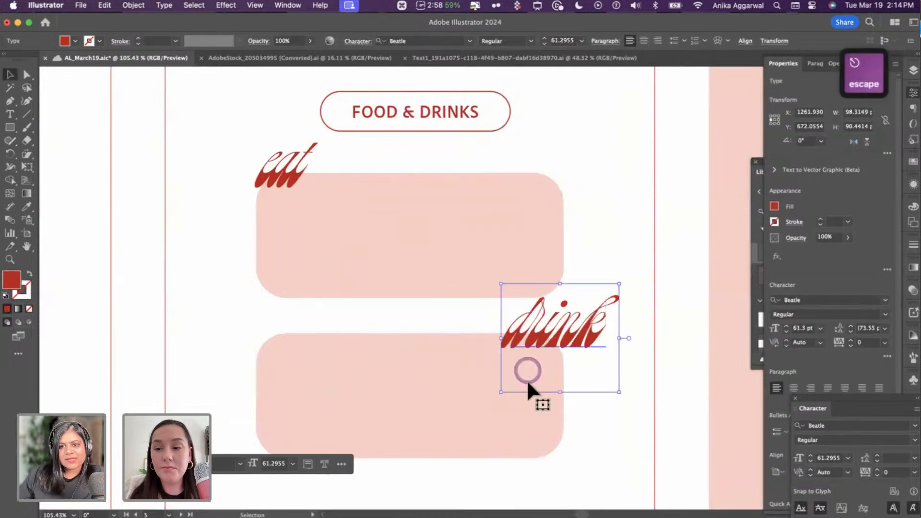
pyautogui.moveTo(548, 346); pyautogui.dragTo(528, 350)
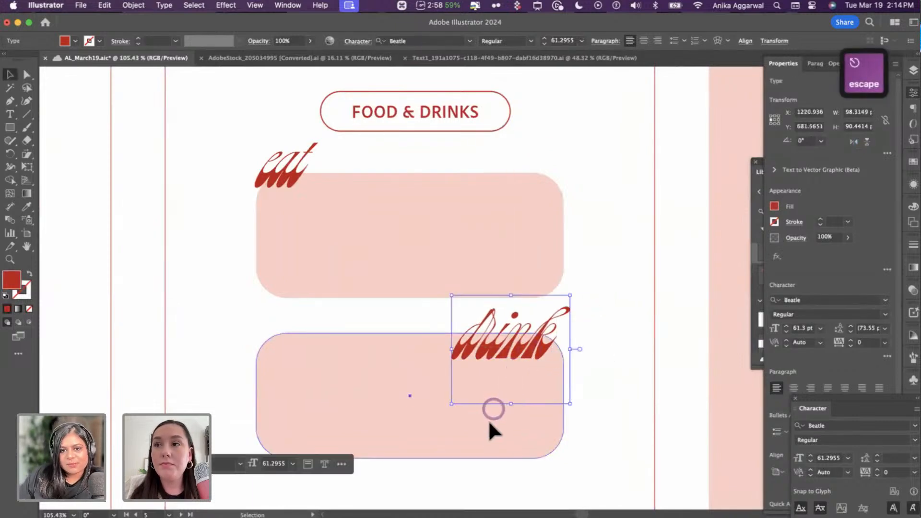
# - Set 'drink' over the lower box's top edge and nudge the label and box down
pyautogui.moveTo(489, 417); pyautogui.dragTo(489, 433)
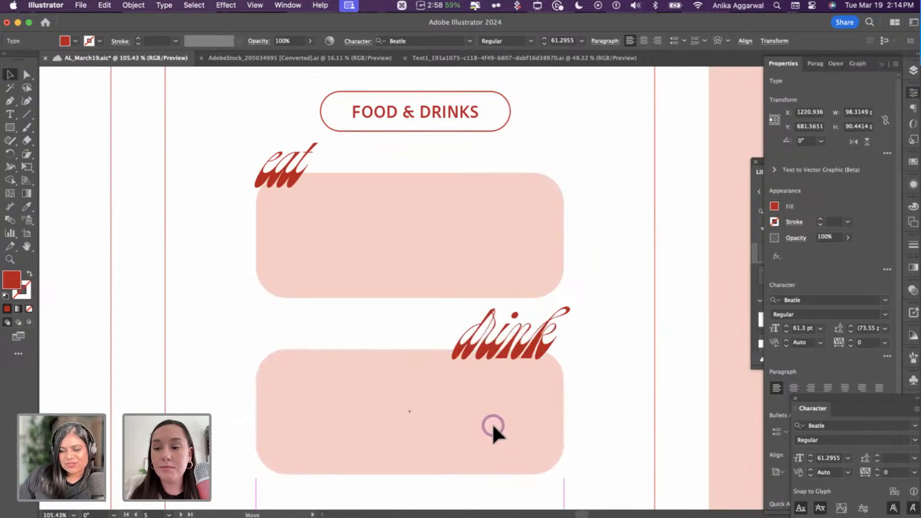
pyautogui.press('super+z')
pyautogui.press('super+z')
pyautogui.click(522, 355)
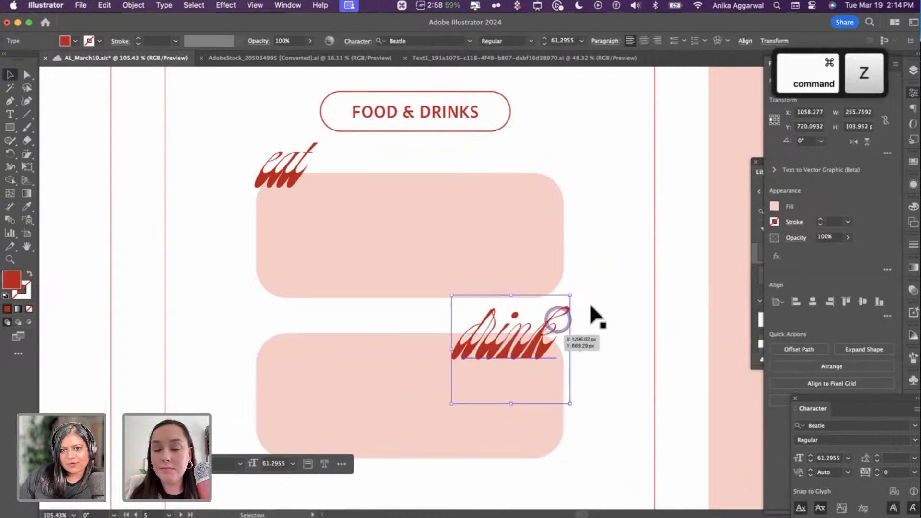
pyautogui.moveTo(518, 352); pyautogui.dragTo(309, 347)
pyautogui.keyDown('shift'); pyautogui.click(455, 376); pyautogui.keyUp('shift')
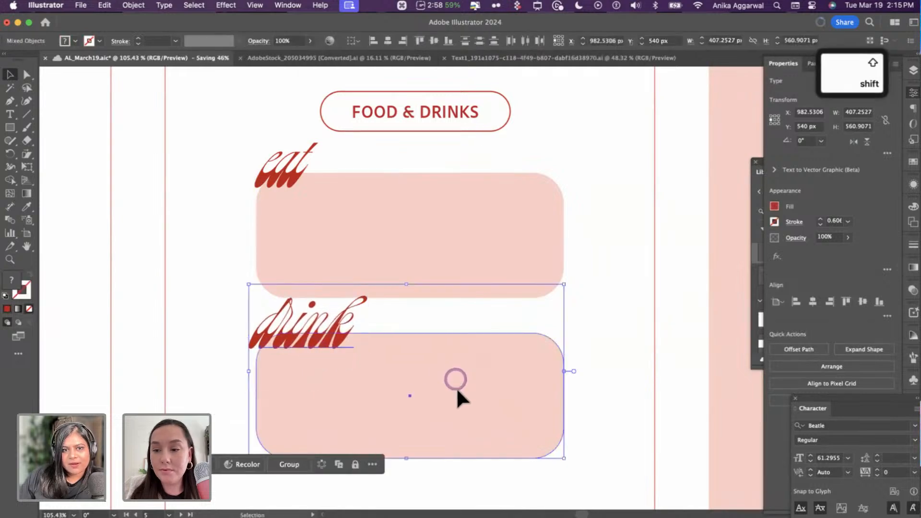
pyautogui.hotkey('shift', 'Down')
pyautogui.hotkey('shift', 'Down')
pyautogui.hotkey('shift', 'Down')
pyautogui.click(645, 309)
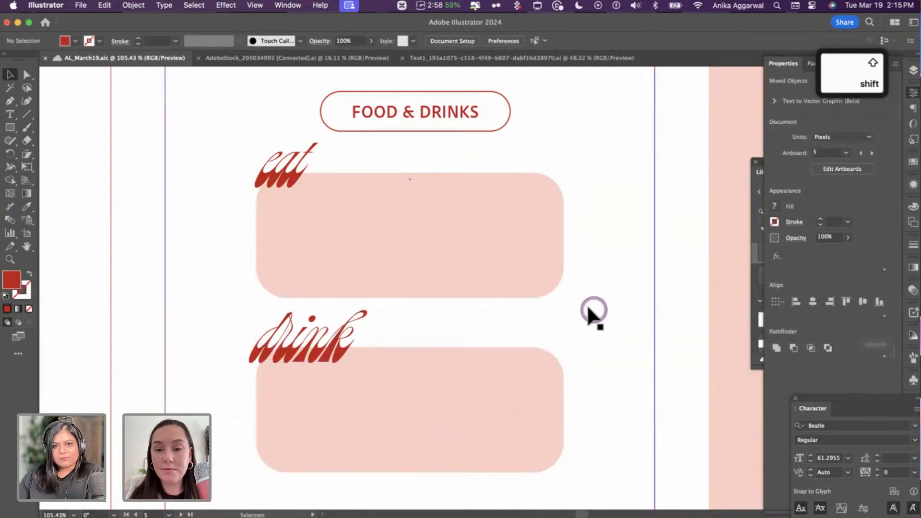
pyautogui.scroll(-3, 582, 304)
pyautogui.scroll(-2, 578, 304)
pyautogui.scroll(5, 537, 302)
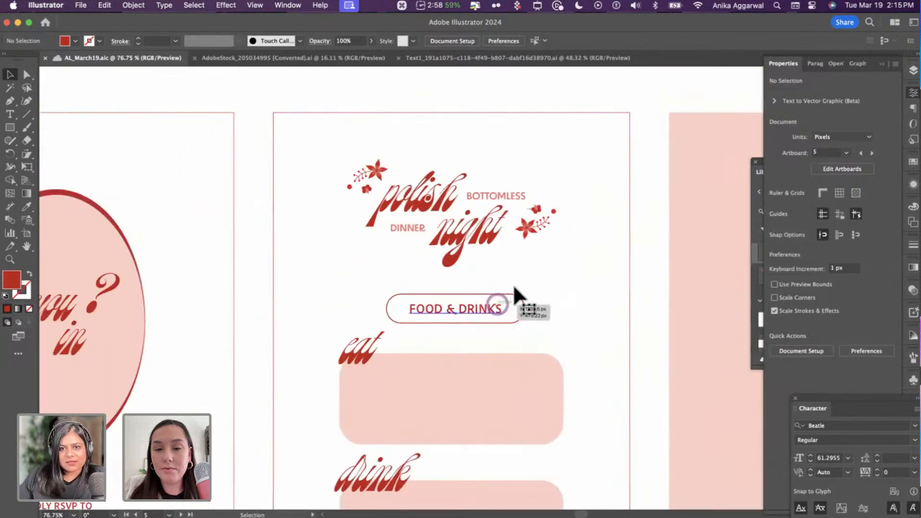
# - Move up and shrink the FOOD & DRINKS pill, and make the eat box shorter
pyautogui.click(513, 291)
pyautogui.keyDown('shift'); pyautogui.click(490, 308); pyautogui.keyUp('shift')
pyautogui.moveTo(490, 307); pyautogui.dragTo(442, 329)
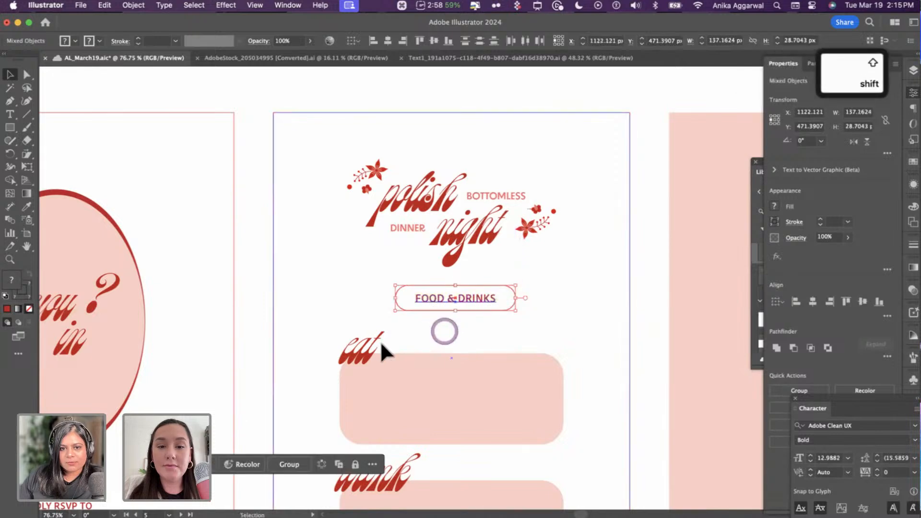
pyautogui.click(383, 355)
pyautogui.click(397, 368)
pyautogui.scroll(-5, 468, 377)
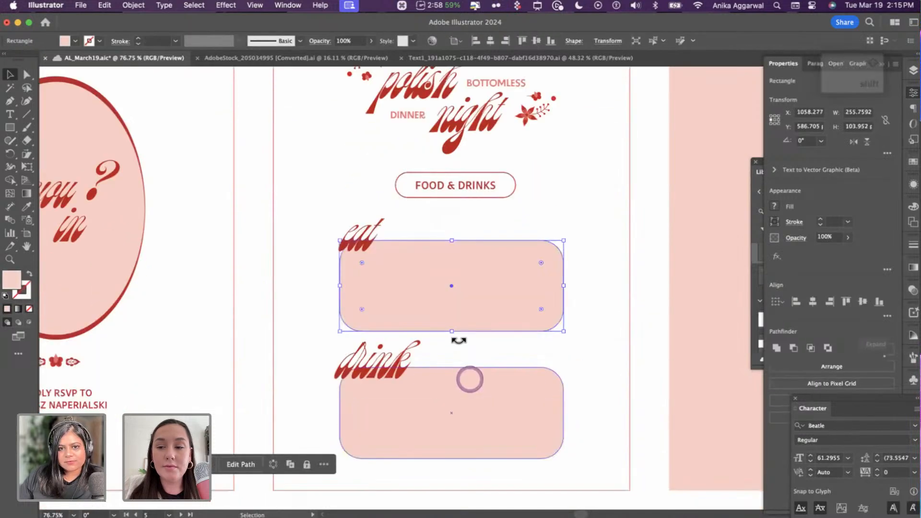
pyautogui.moveTo(452, 331); pyautogui.dragTo(452, 316)
# - Replace the old drink box with a copy of the eat box and move it up with 'drink'
pyautogui.click(459, 383)
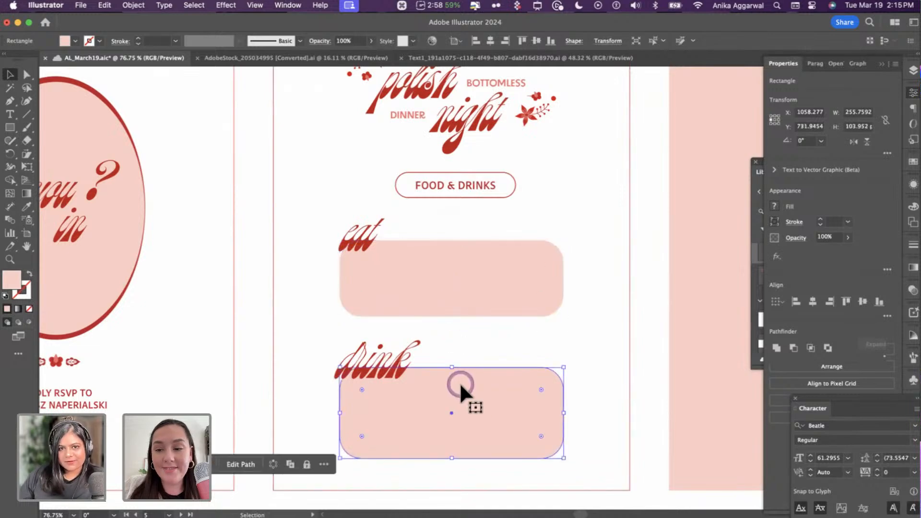
pyautogui.press('BackSpace')
pyautogui.moveTo(434, 286); pyautogui.dragTo(422, 408)
pyautogui.keyDown('shift'); pyautogui.click(385, 364); pyautogui.keyUp('shift')
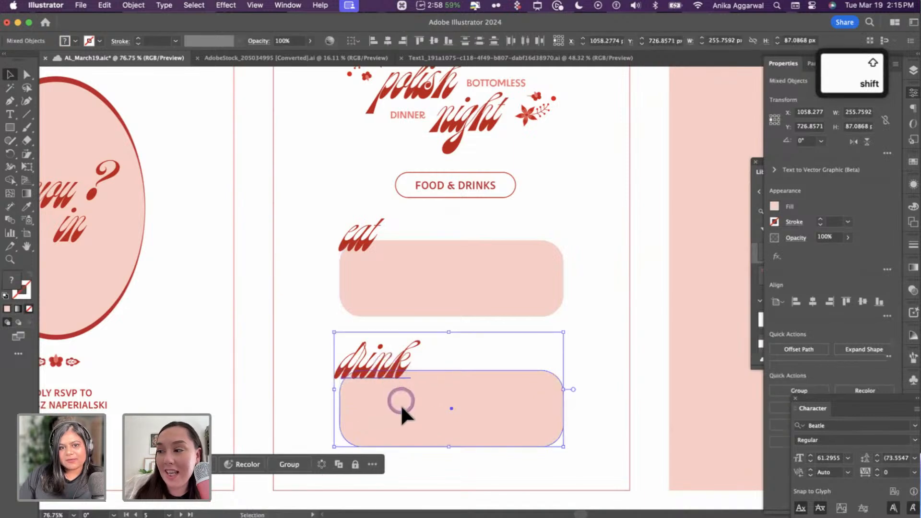
pyautogui.click(400, 402)
pyautogui.keyDown('shift'); pyautogui.click(383, 367); pyautogui.keyUp('shift')
pyautogui.moveTo(411, 406); pyautogui.dragTo(413, 396)
pyautogui.click(619, 380)
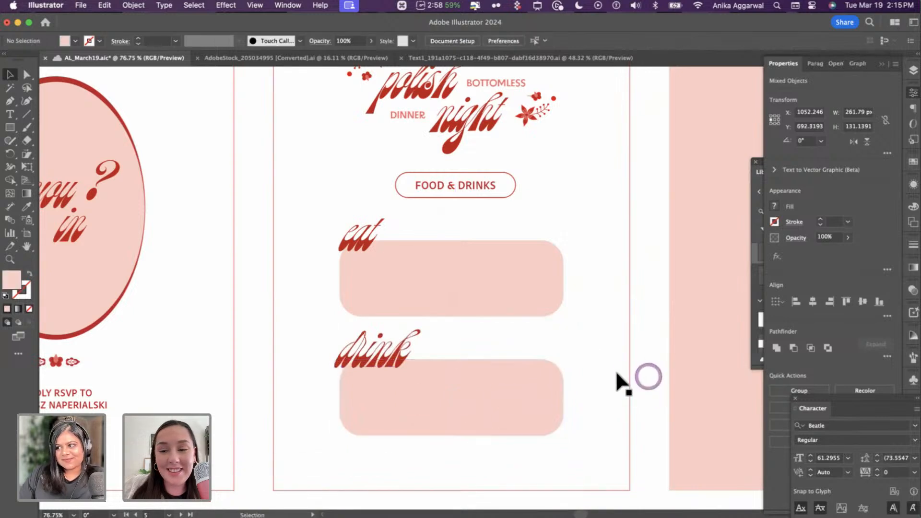
pyautogui.scroll(1, 596, 364)
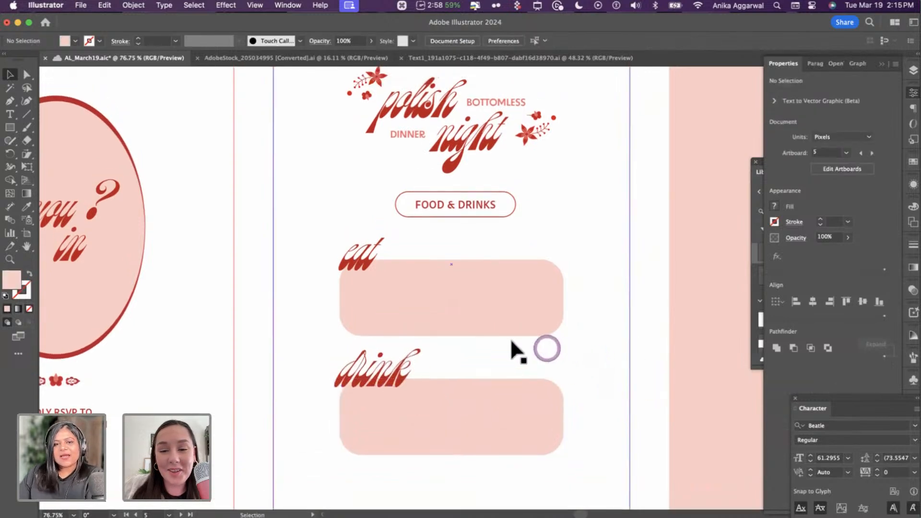
pyautogui.scroll(-5, 514, 350)
# - Paste the first card's rose illustration into empty space below the menu card
pyautogui.scroll(5, 349, 295)
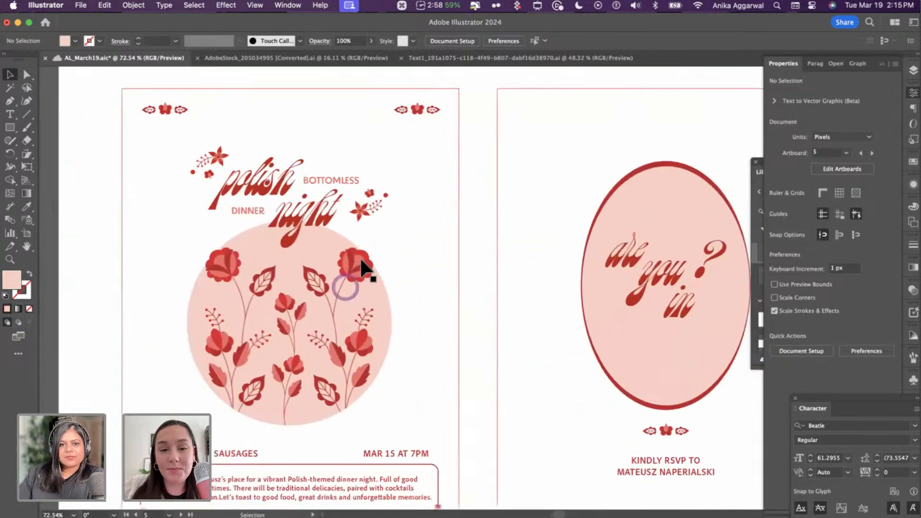
pyautogui.click(366, 259)
pyautogui.doubleClick(364, 254)
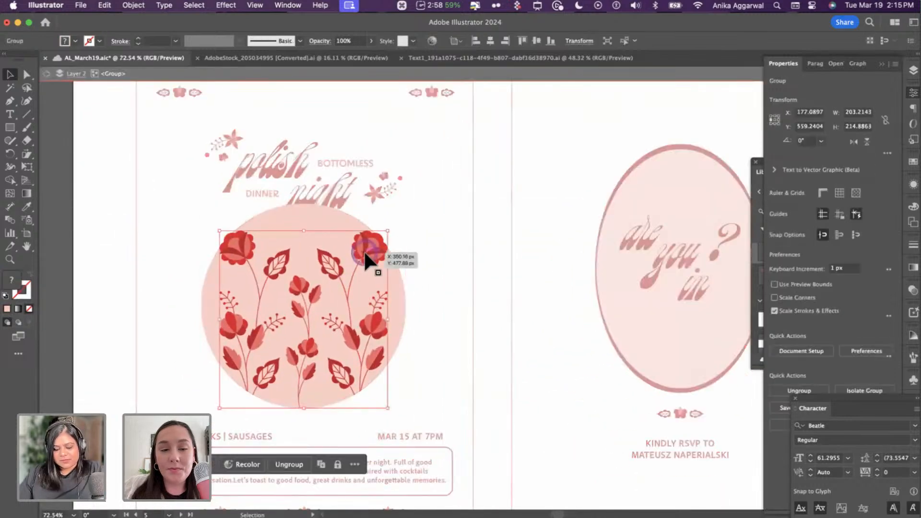
pyautogui.press('Escape')
pyautogui.scroll(-4, 363, 253)
pyautogui.hscroll(6, 369, 255)
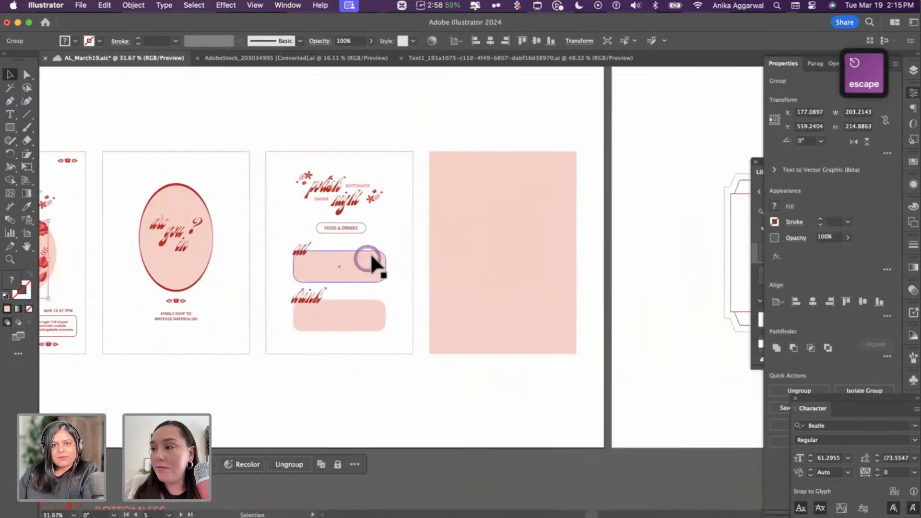
pyautogui.scroll(4, 370, 255)
pyautogui.scroll(-1, 370, 255)
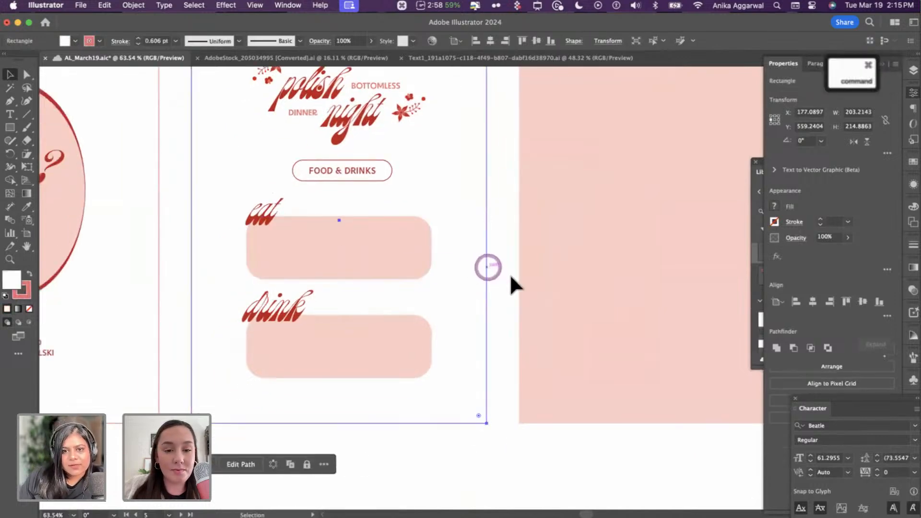
pyautogui.press('super+v')
pyautogui.moveTo(512, 274); pyautogui.dragTo(544, 363)
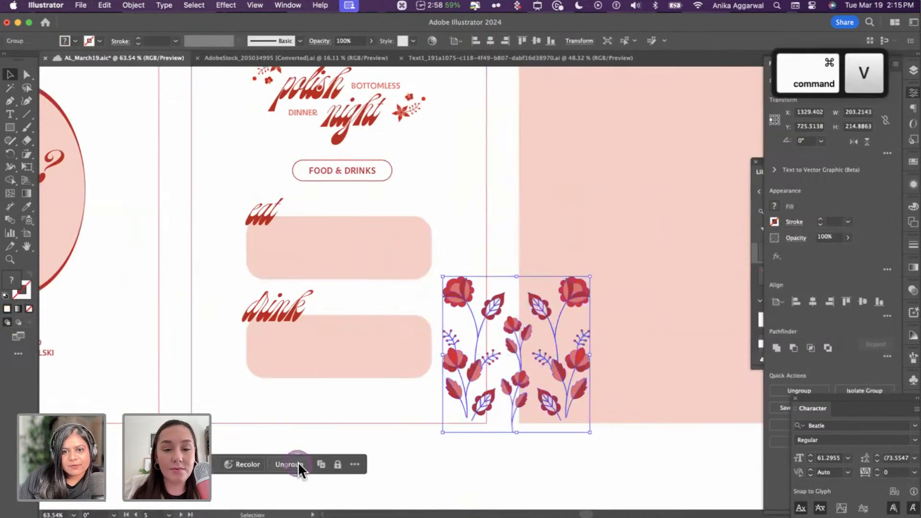
pyautogui.scroll(-3, 455, 384)
pyautogui.moveTo(491, 328); pyautogui.dragTo(336, 492)
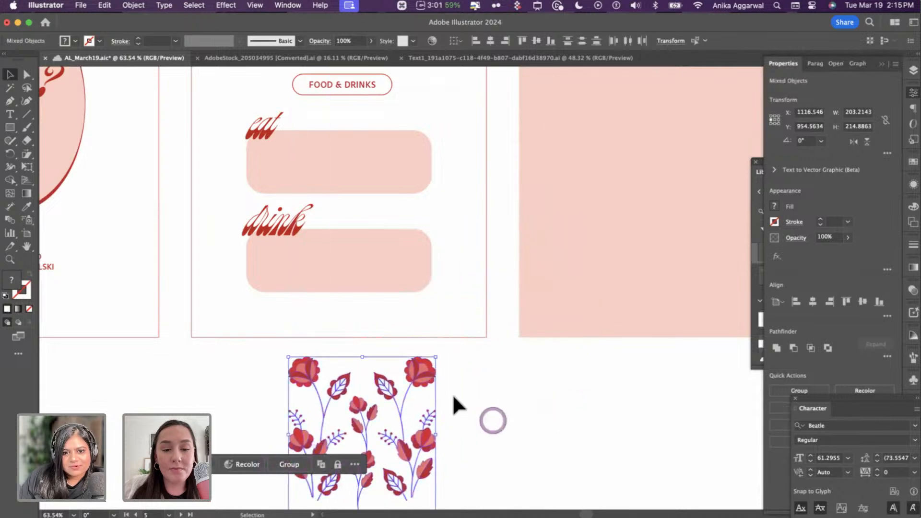
# - Select the right-hand rose with its stem and group them
pyautogui.click(504, 414)
pyautogui.moveTo(428, 373); pyautogui.dragTo(455, 369)
pyautogui.press('super+z')
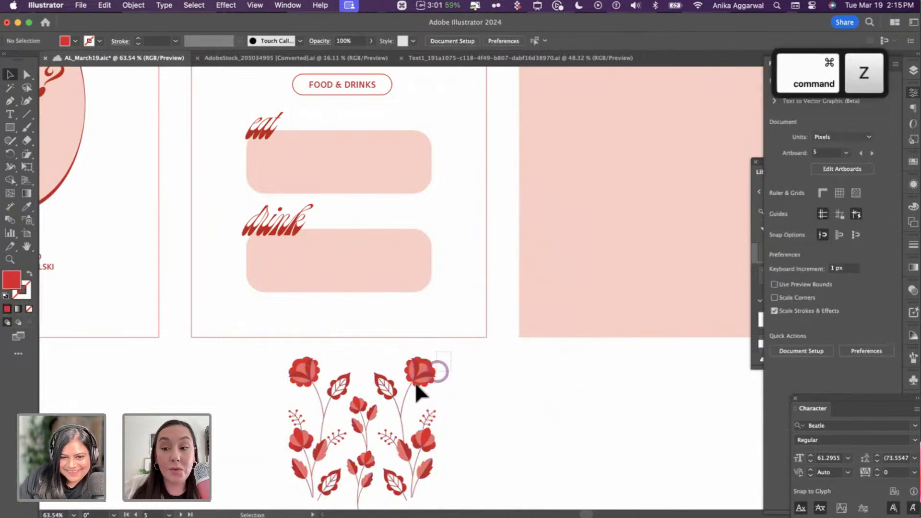
pyautogui.moveTo(402, 388); pyautogui.dragTo(435, 248)
pyautogui.press('super+g')
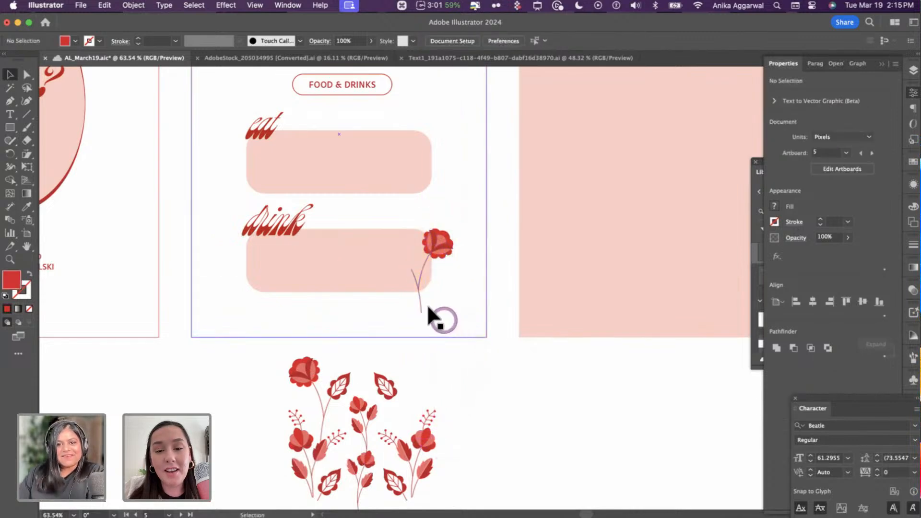
# - Keep the stem in the rose group after trial deletions, then select the whole grouped rose
pyautogui.scroll(5, 416, 289)
pyautogui.doubleClick(416, 289)
pyautogui.press('Delete')
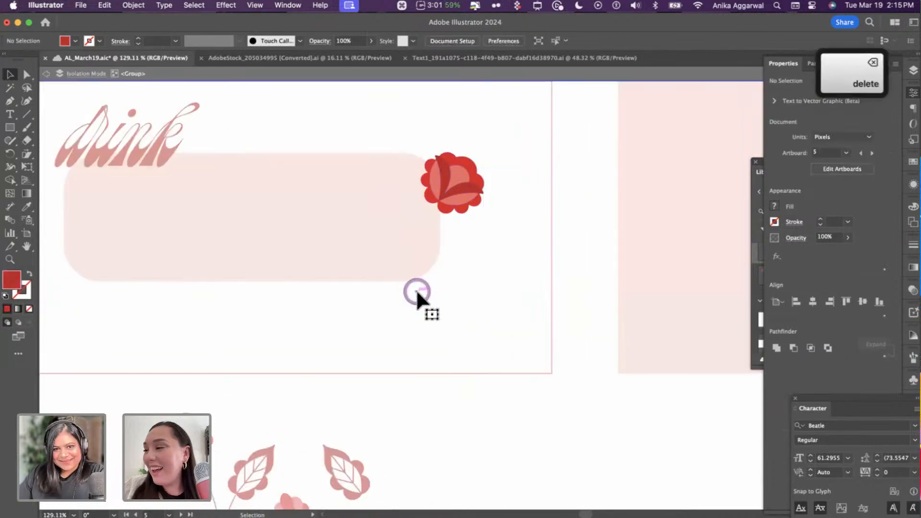
pyautogui.press('super+z')
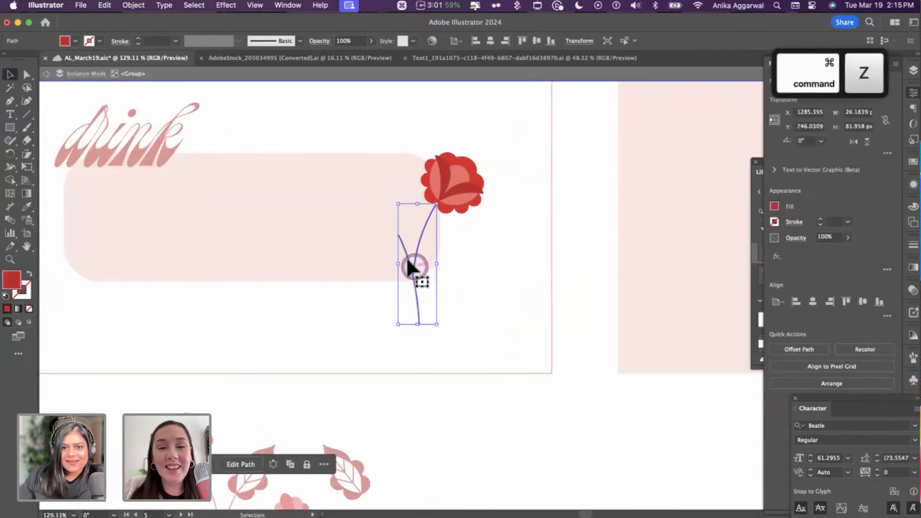
pyautogui.press('Delete')
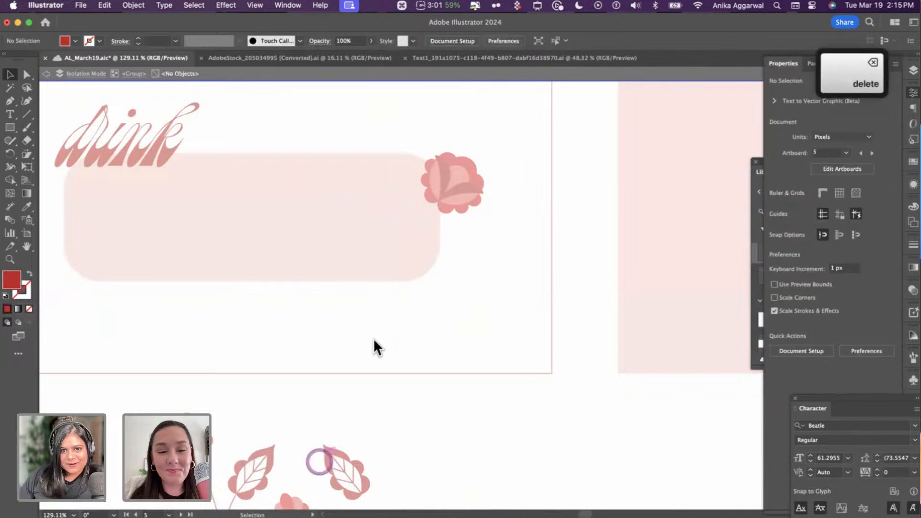
pyautogui.press('super+z')
pyautogui.press('Escape')
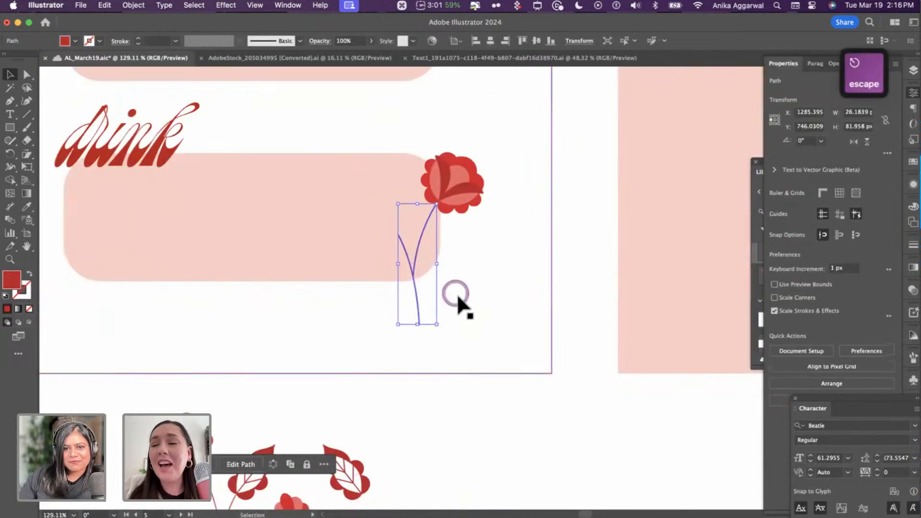
pyautogui.click(424, 228)
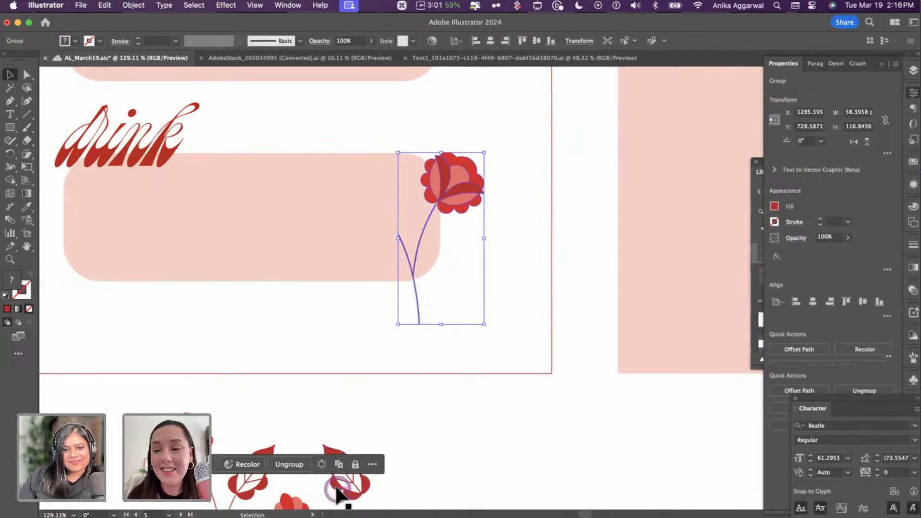
# - Copy a small leafy sprig and paste it beside the rose stem
pyautogui.scroll(-3, 338, 495)
pyautogui.scroll(-3, 291, 401)
pyautogui.click(307, 397)
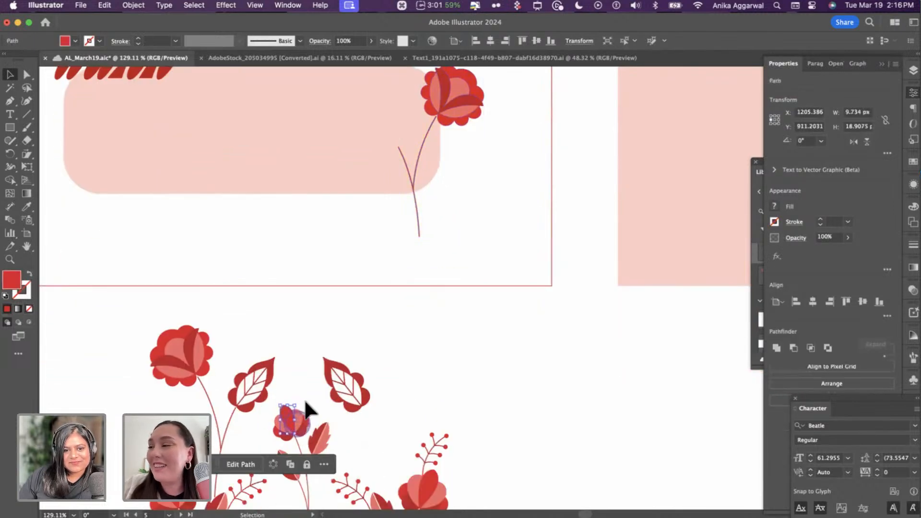
pyautogui.click(284, 478)
pyautogui.press('super+c')
pyautogui.scroll(6, 392, 350)
pyautogui.press('super+v')
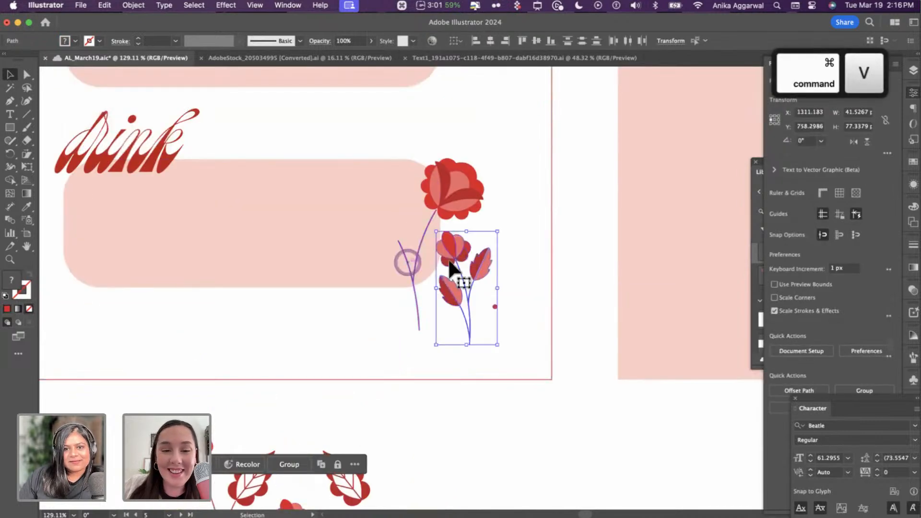
pyautogui.moveTo(453, 253); pyautogui.dragTo(279, 168)
# - Undo stray moves of the sprig petal and card background, then group the sprig's parts
pyautogui.moveTo(420, 183); pyautogui.dragTo(559, 388)
pyautogui.moveTo(273, 169); pyautogui.dragTo(421, 213)
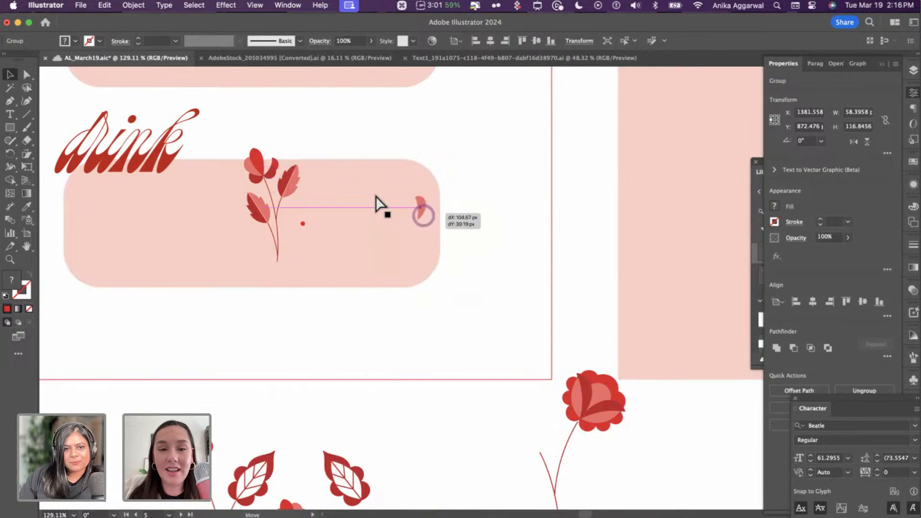
pyautogui.press('super+z')
pyautogui.moveTo(329, 144); pyautogui.dragTo(300, 246)
pyautogui.press('super+z')
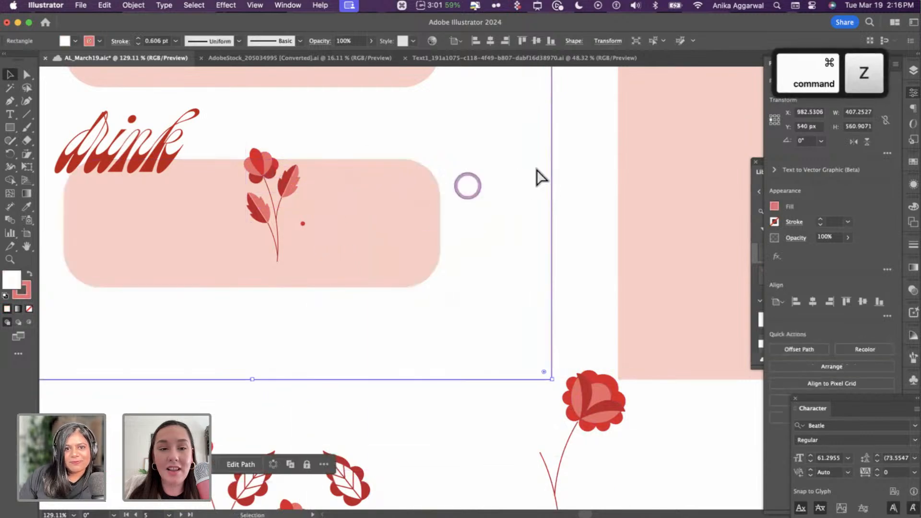
pyautogui.press('super+z')
pyautogui.press('super+z')
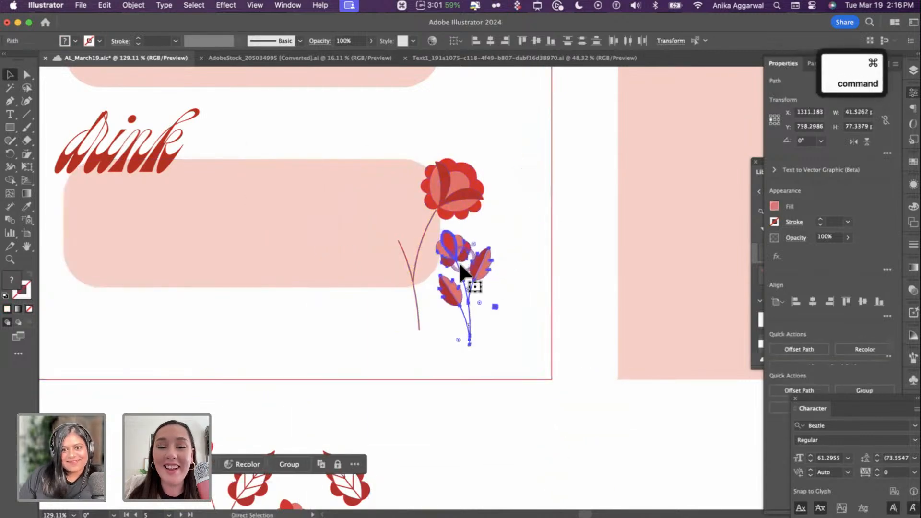
pyautogui.press('super+g')
# - Move the big rose onto the pink panel and place the sprig at the drink box's right end
pyautogui.moveTo(470, 187); pyautogui.dragTo(672, 299)
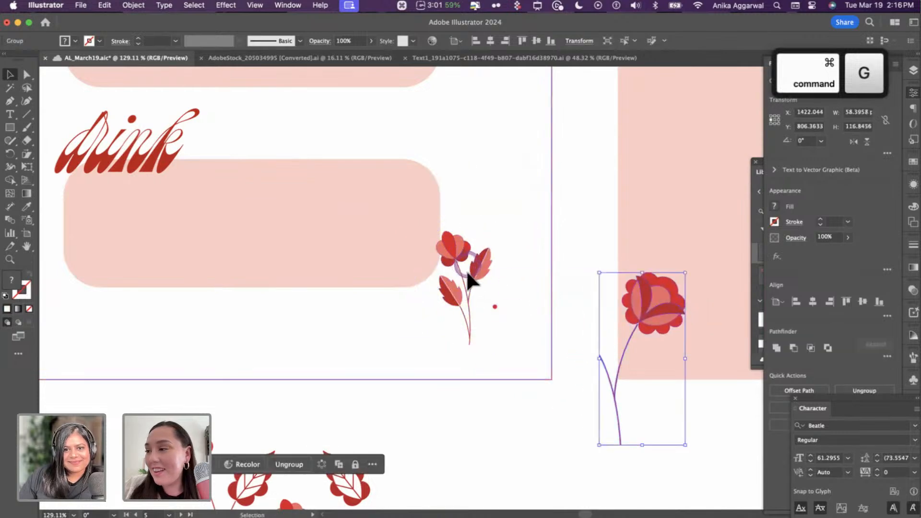
pyautogui.moveTo(482, 262); pyautogui.dragTo(443, 179)
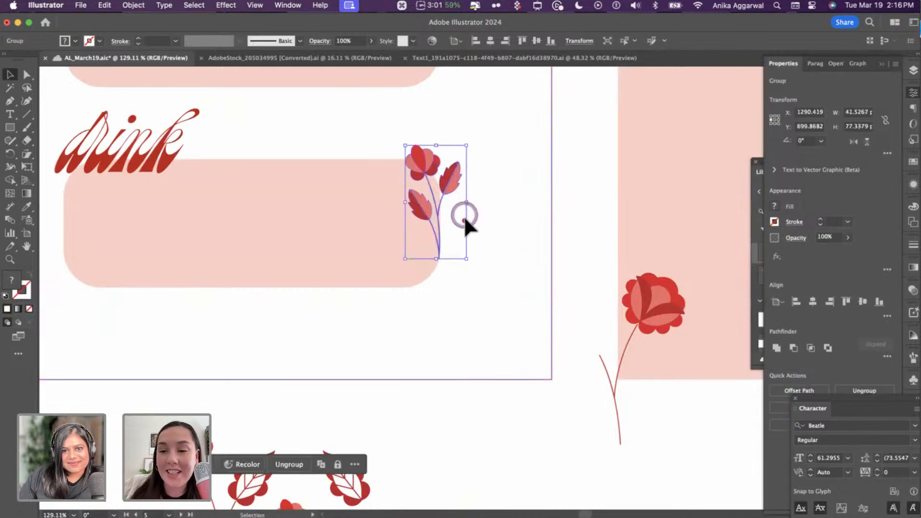
pyautogui.click(464, 216)
pyautogui.press('Escape')
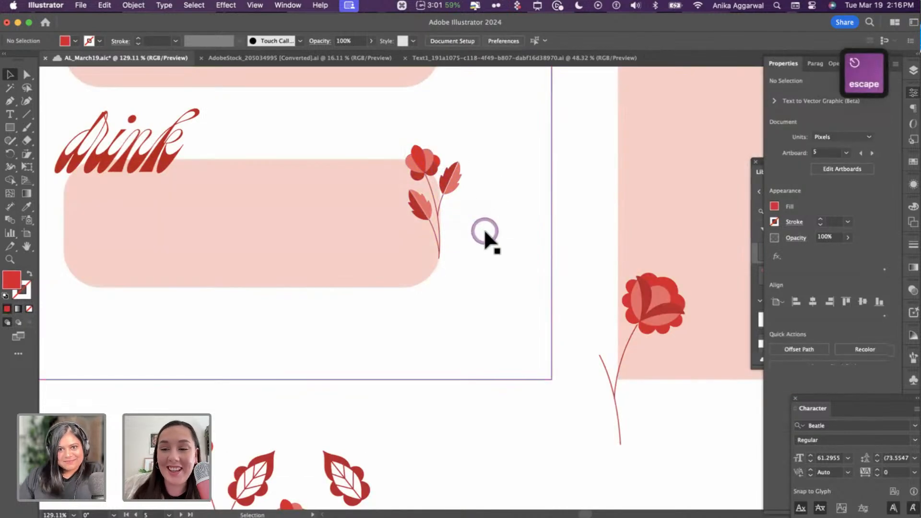
# - Move the long-stemmed rose sprig to the left of the word 'drink'
pyautogui.scroll(6, 335, 226)
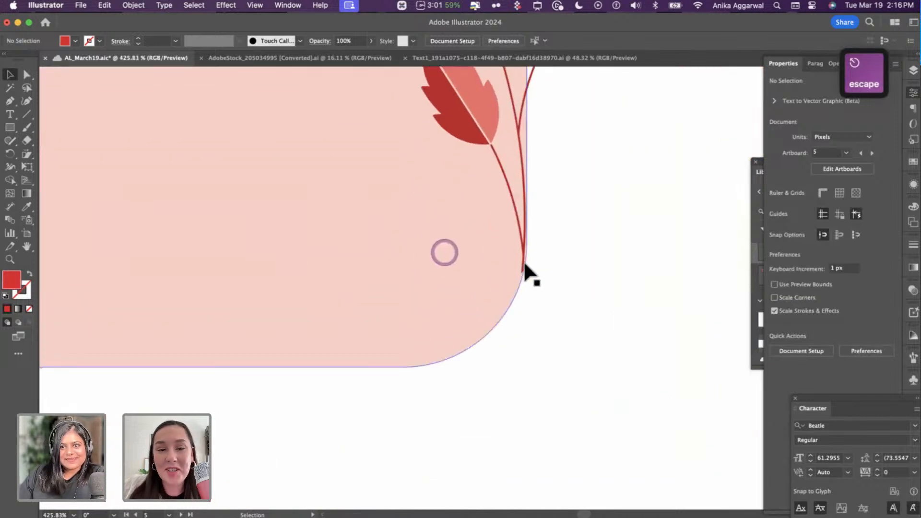
pyautogui.scroll(4, 517, 254)
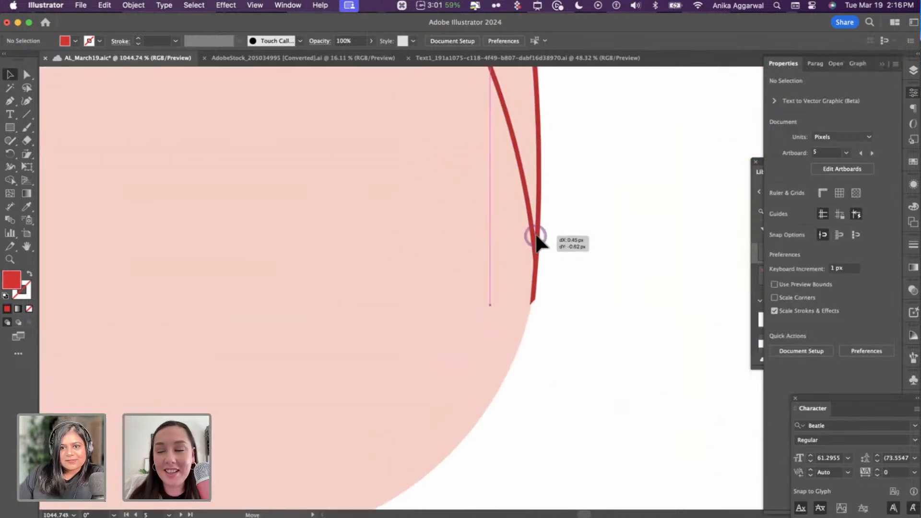
pyautogui.click(530, 258)
pyautogui.scroll(-15, 528, 255)
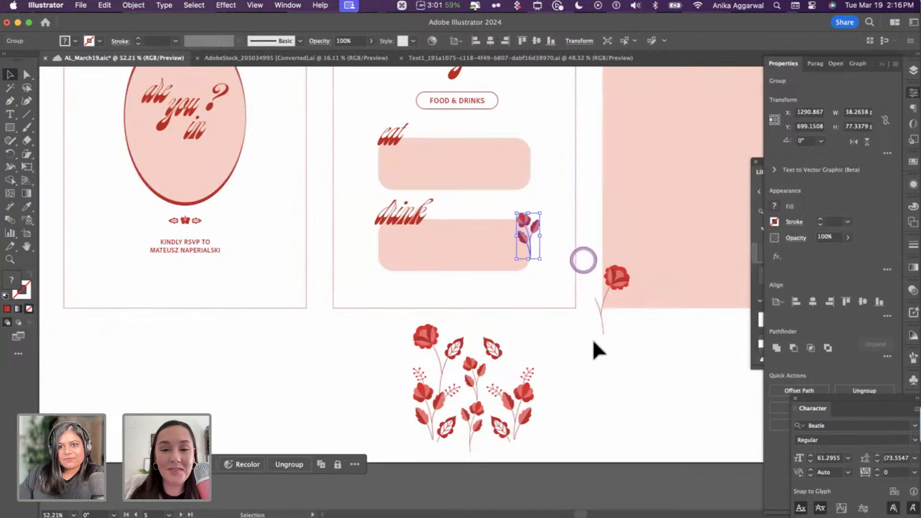
pyautogui.click(599, 341)
pyautogui.moveTo(602, 329); pyautogui.dragTo(379, 234)
pyautogui.scroll(3, 600, 353)
pyautogui.scroll(-3, 353, 254)
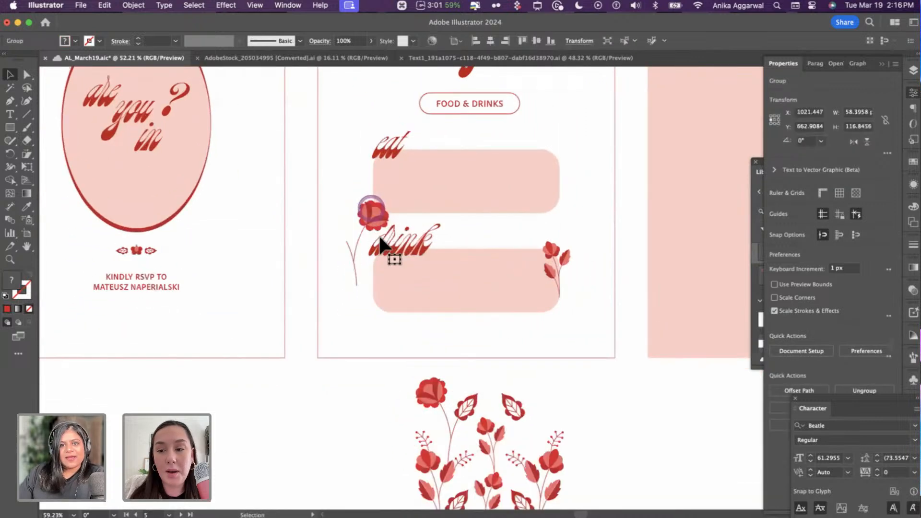
# - Copy the right flower head from the motif cluster
pyautogui.scroll(5, 405, 353)
pyautogui.scroll(-3, 408, 353)
pyautogui.scroll(-3, 507, 390)
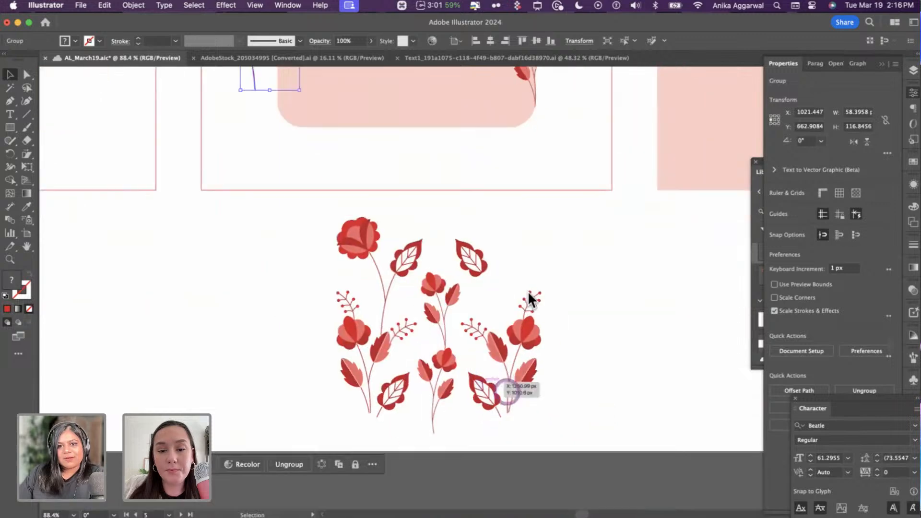
pyautogui.scroll(5, 528, 292)
pyautogui.click(538, 252)
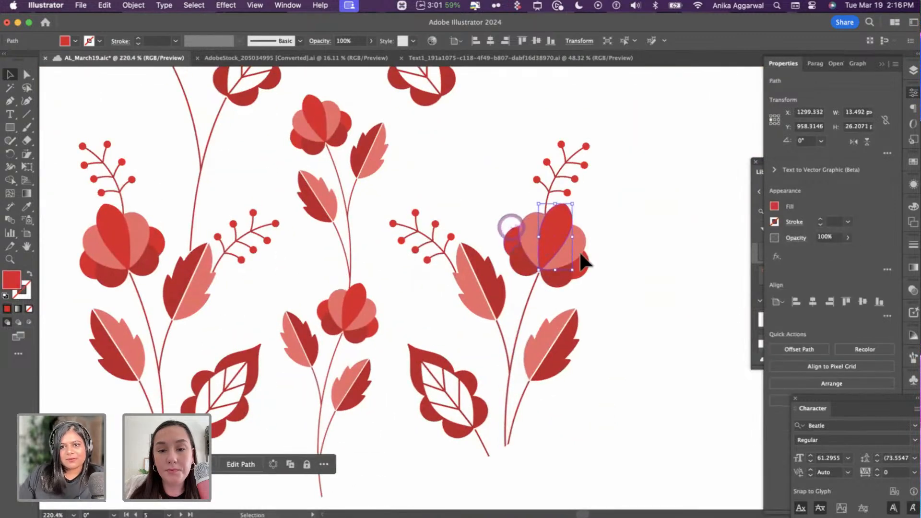
pyautogui.keyDown('shift'); pyautogui.click(537, 267); pyautogui.keyUp('shift')
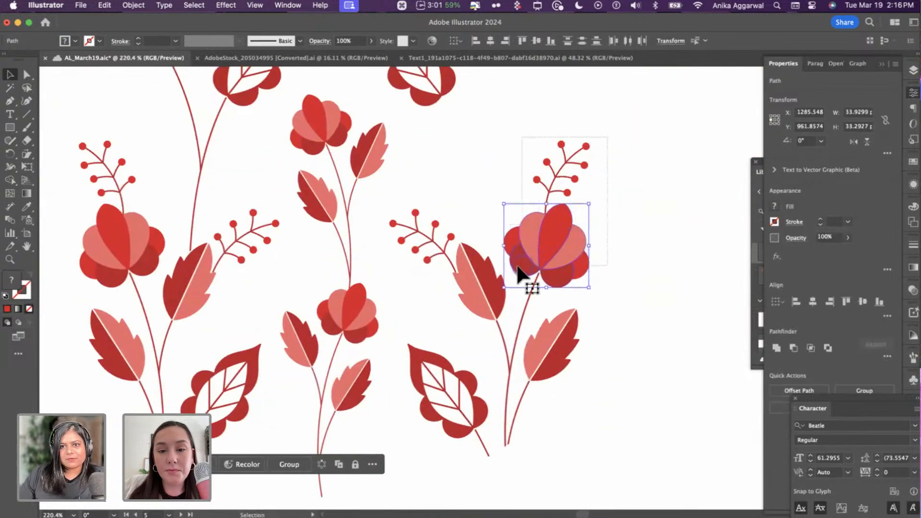
pyautogui.press('super+c')
pyautogui.click(616, 251)
# - Delete the stem from the rose group, leaving just its head
pyautogui.scroll(-5, 617, 250)
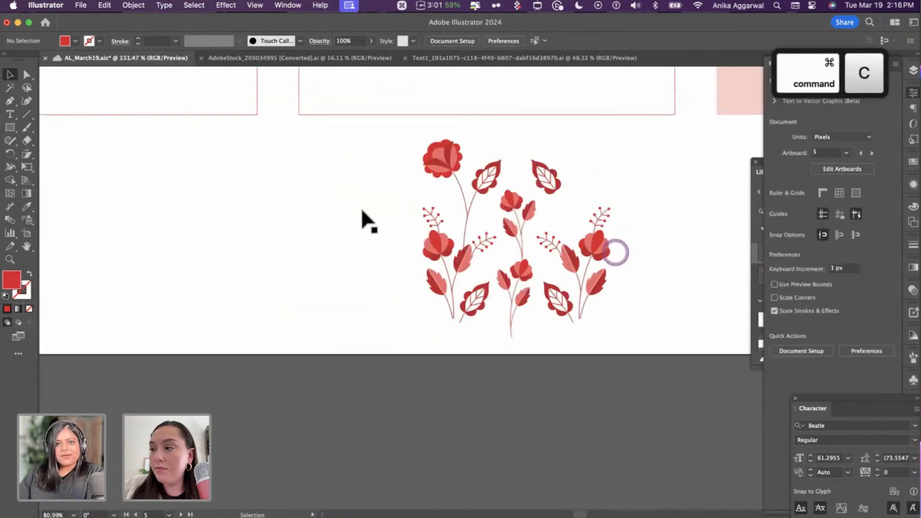
pyautogui.scroll(5, 364, 211)
pyautogui.scroll(5, 384, 230)
pyautogui.doubleClick(383, 223)
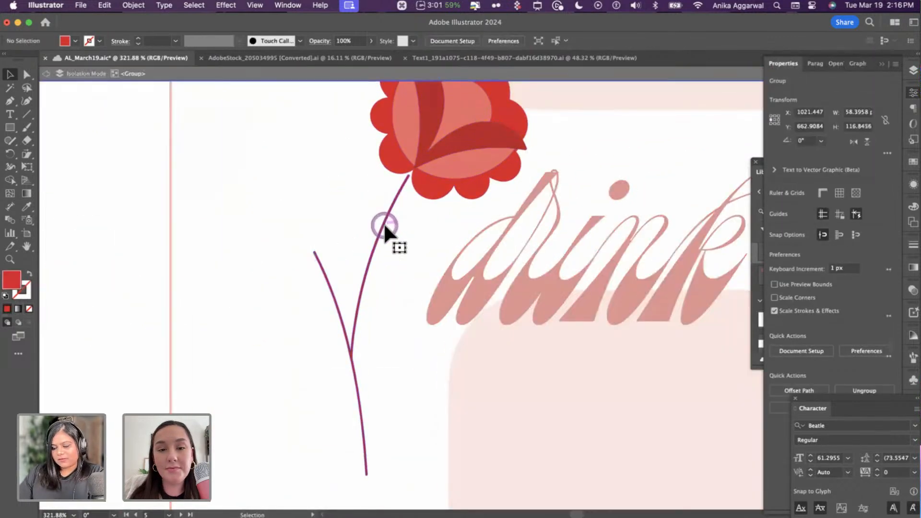
pyautogui.click(384, 223)
pyautogui.press('Delete')
pyautogui.press('Escape')
# - Move the rose head beside the eat box, mirror it and rotate it 180 degrees
pyautogui.scroll(-2, 384, 225)
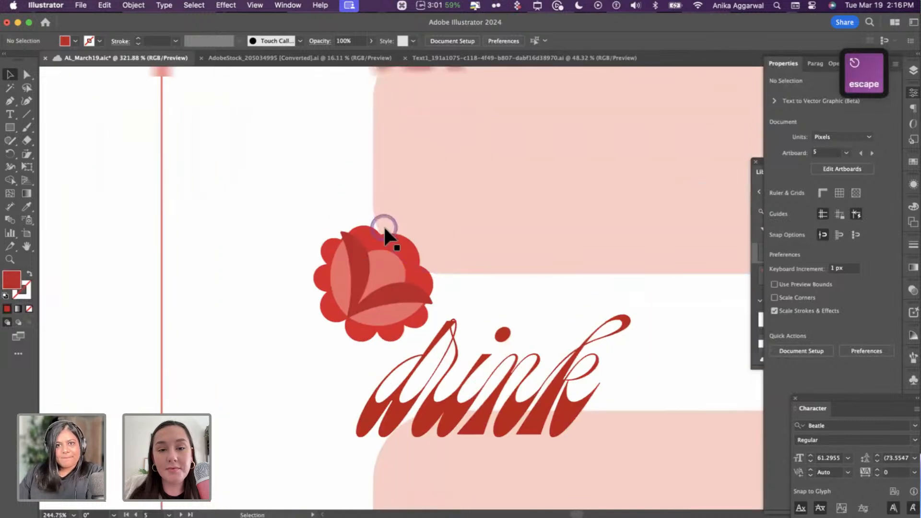
pyautogui.scroll(-3, 384, 229)
pyautogui.moveTo(386, 255); pyautogui.dragTo(389, 231)
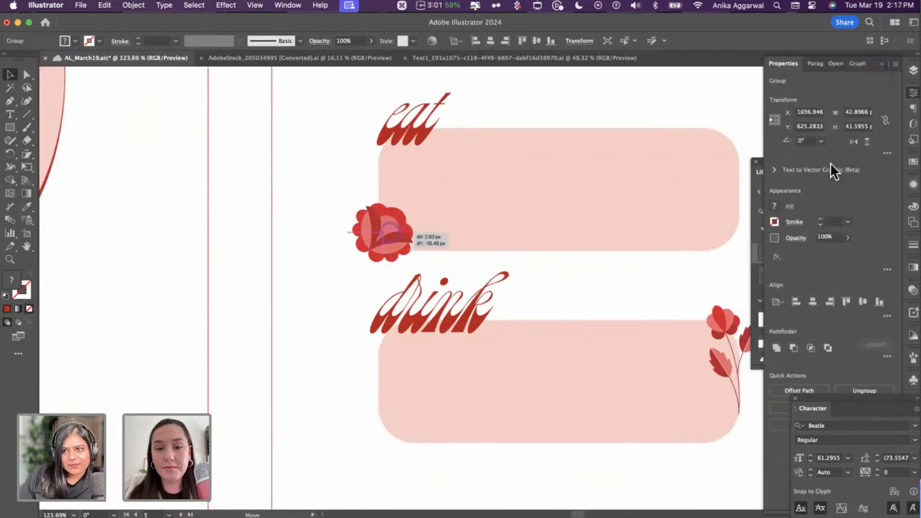
pyautogui.click(853, 142)
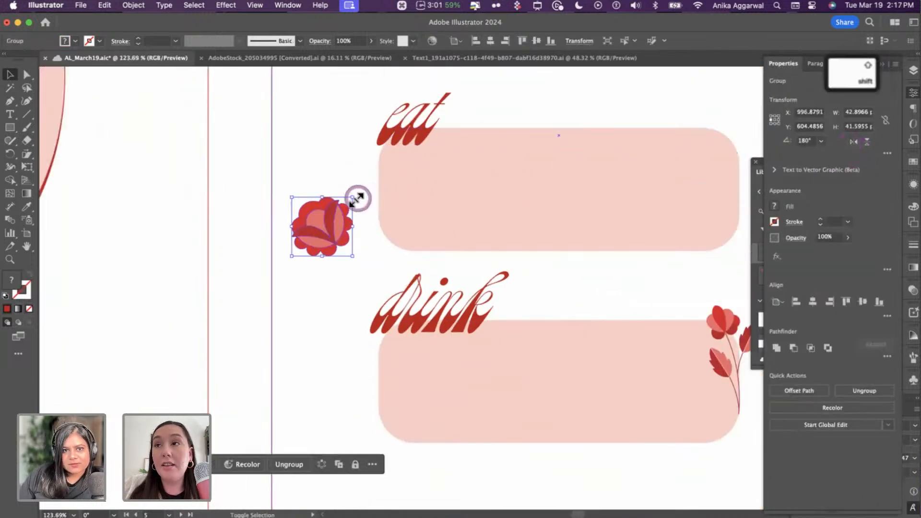
pyautogui.moveTo(358, 199); pyautogui.dragTo(388, 231)
pyautogui.click(350, 242)
# - Paste the copied berry-sprig flower above the rose by the eat box
pyautogui.press('super+v')
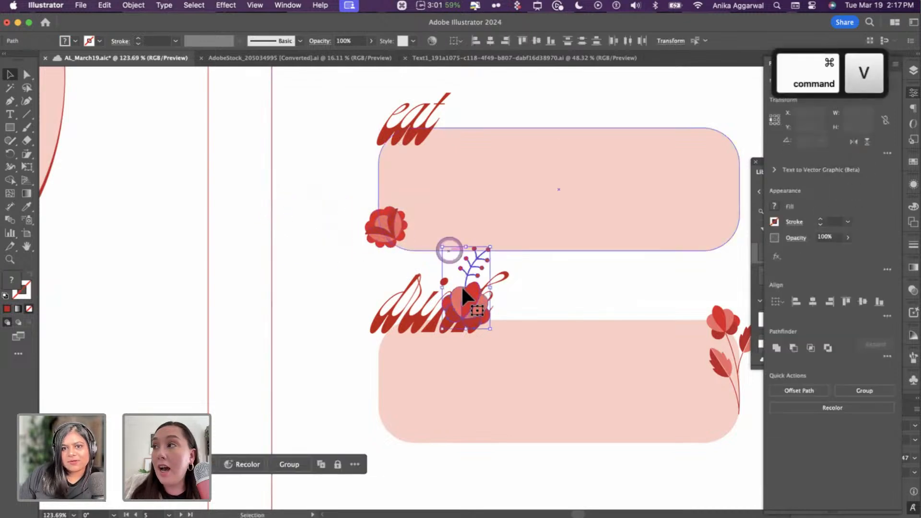
pyautogui.moveTo(488, 248); pyautogui.dragTo(376, 190)
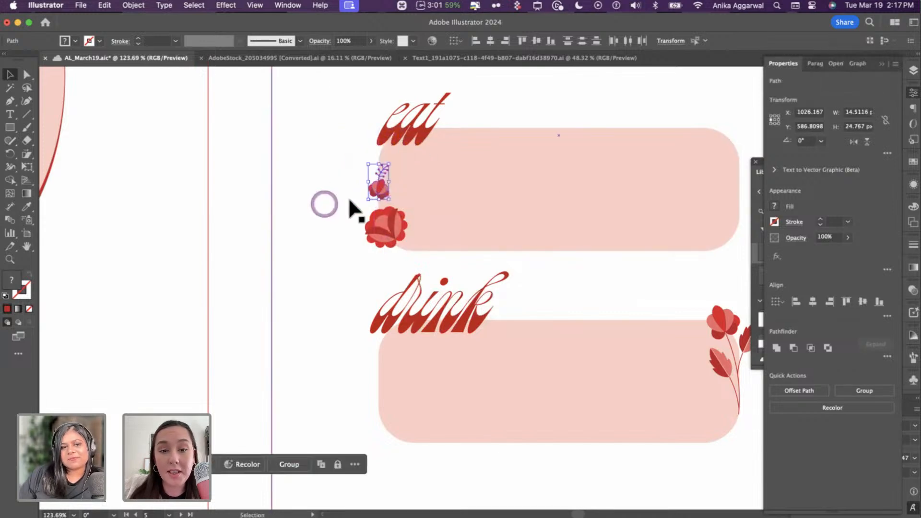
pyautogui.click(255, 214)
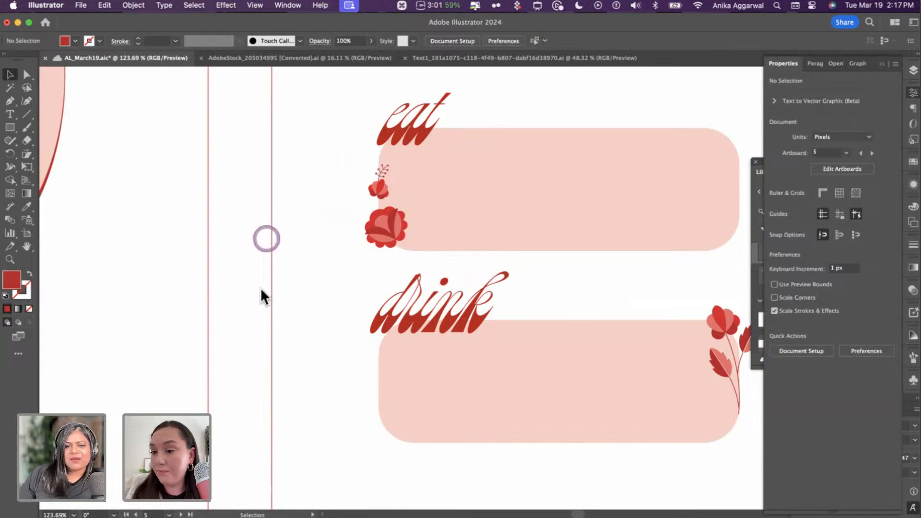
pyautogui.click(400, 239)
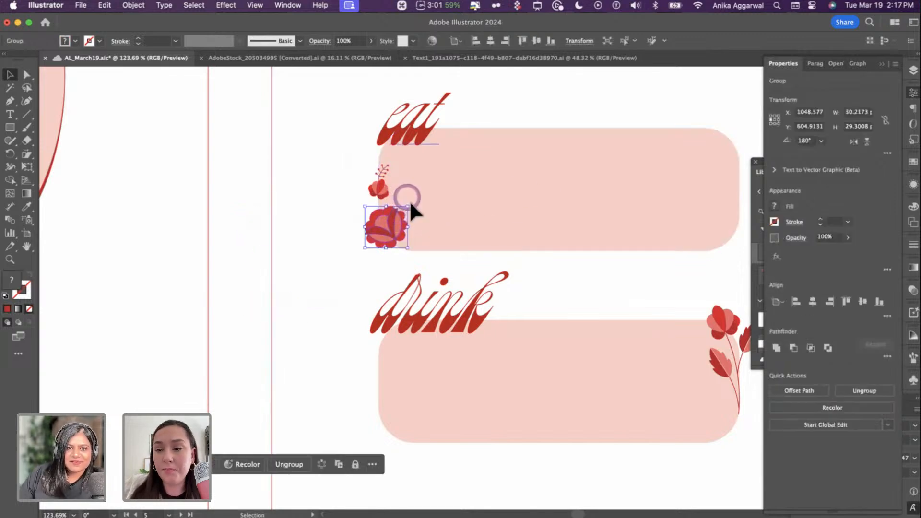
pyautogui.moveTo(416, 203); pyautogui.dragTo(401, 223)
pyautogui.press('cmd+z')
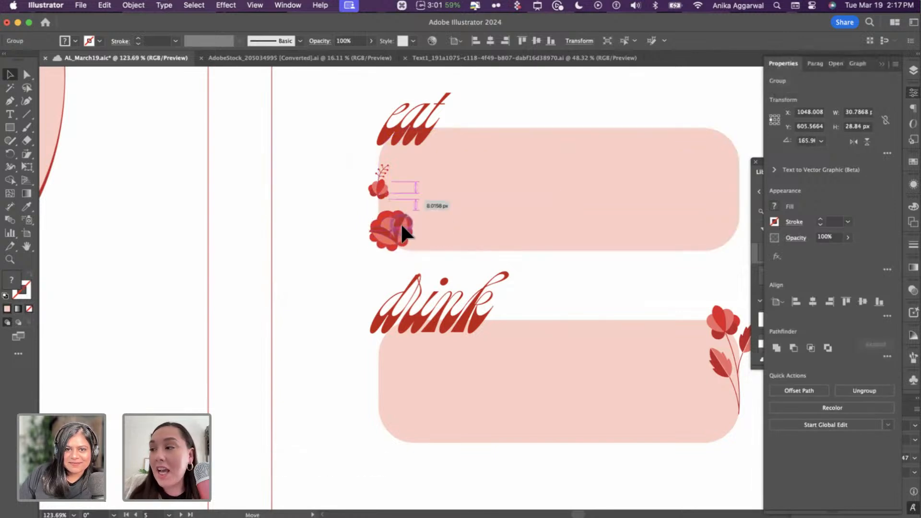
# - Enlarge the sprig flower's pieces proportionally and group them
pyautogui.click(382, 182)
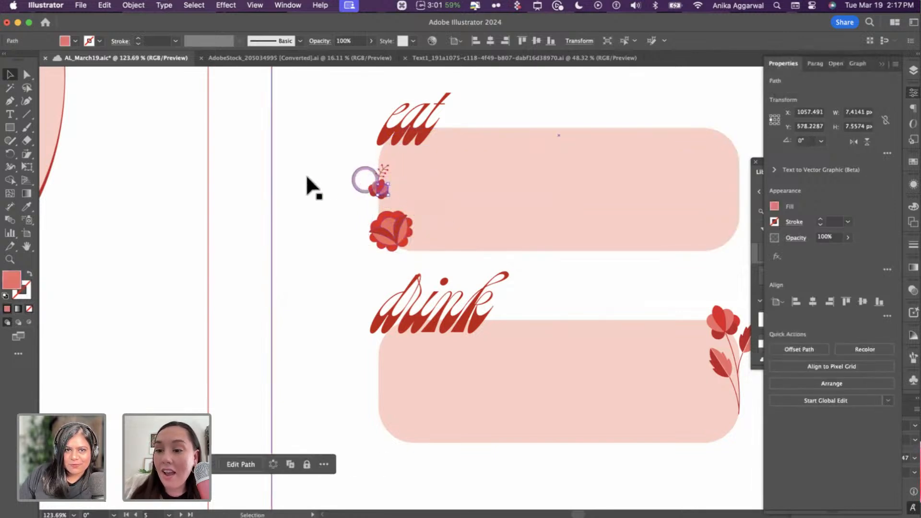
pyautogui.keyDown('shift'); pyautogui.click(442, 182); pyautogui.keyUp('shift')
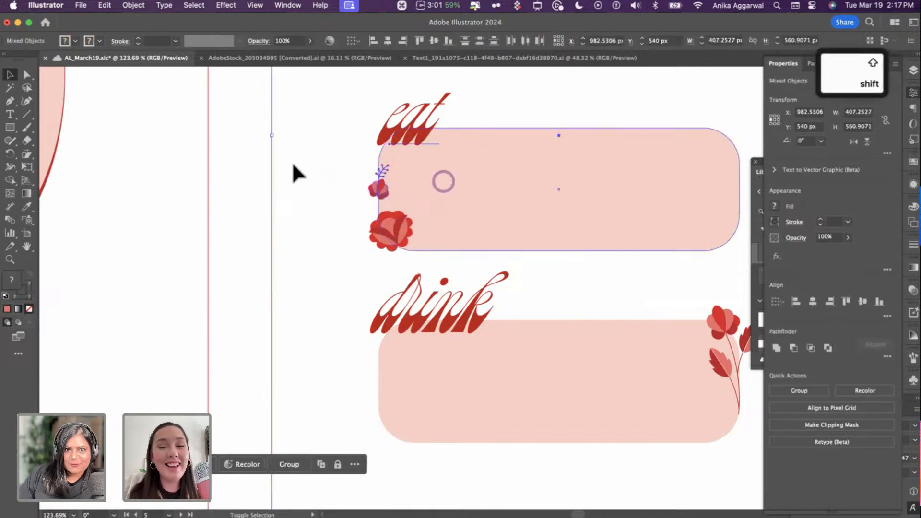
pyautogui.keyDown('shift'); pyautogui.click(415, 128); pyautogui.keyUp('shift')
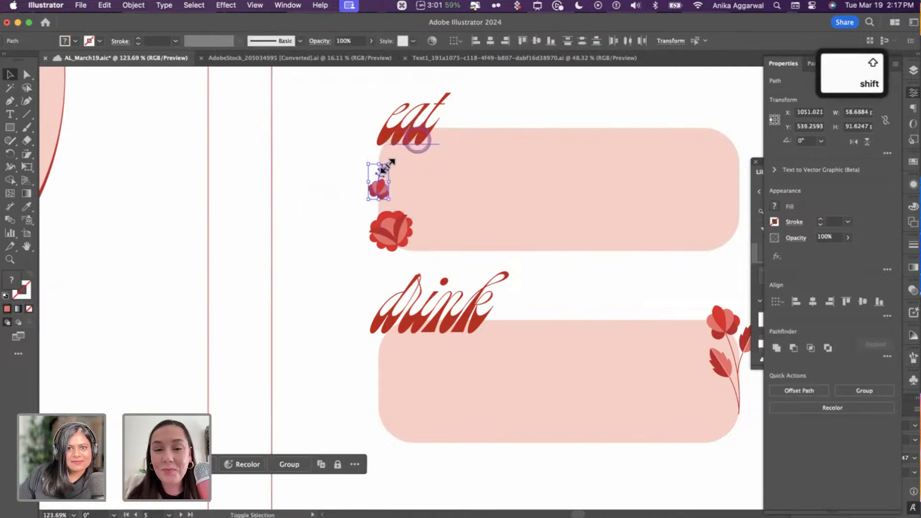
pyautogui.moveTo(388, 167)
pyautogui.mouseDown()
pyautogui.moveTo(418, 147)
pyautogui.moveTo(401, 145)
pyautogui.moveTo(390, 185)
pyautogui.mouseUp()
pyautogui.press('super+g')
# - Position the grouped sprig flower slightly lower and right, closer to the rose
pyautogui.click(354, 182)
pyautogui.scroll(5, 434, 163)
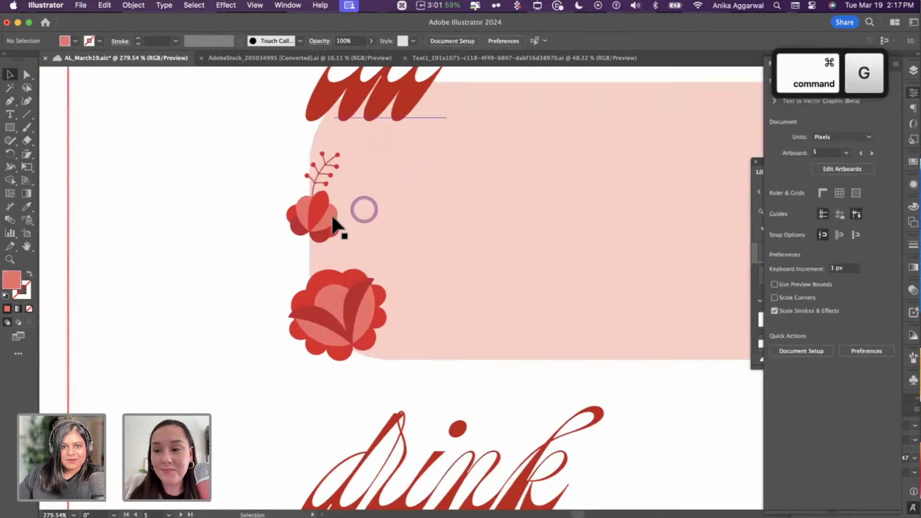
pyautogui.moveTo(319, 220)
pyautogui.mouseDown()
pyautogui.moveTo(309, 231)
pyautogui.moveTo(318, 229)
pyautogui.mouseUp()
pyautogui.scroll(6, 318, 226)
pyautogui.moveTo(319, 191); pyautogui.dragTo(323, 191)
pyautogui.scroll(-6, 355, 201)
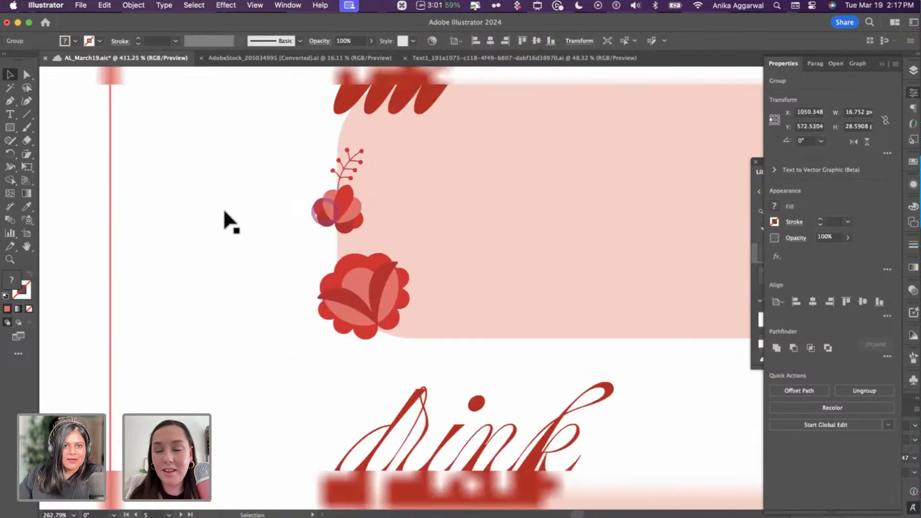
pyautogui.scroll(-5, 223, 208)
pyautogui.click(195, 195)
pyautogui.scroll(-5, 217, 203)
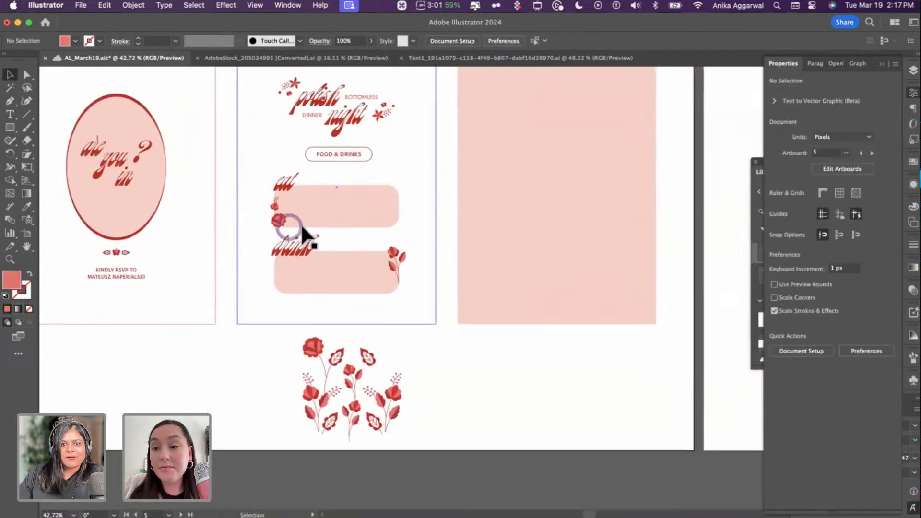
# - Move the small sprig flower to the eat box's top-right corner
pyautogui.scroll(5, 301, 223)
pyautogui.moveTo(238, 182); pyautogui.dragTo(562, 147)
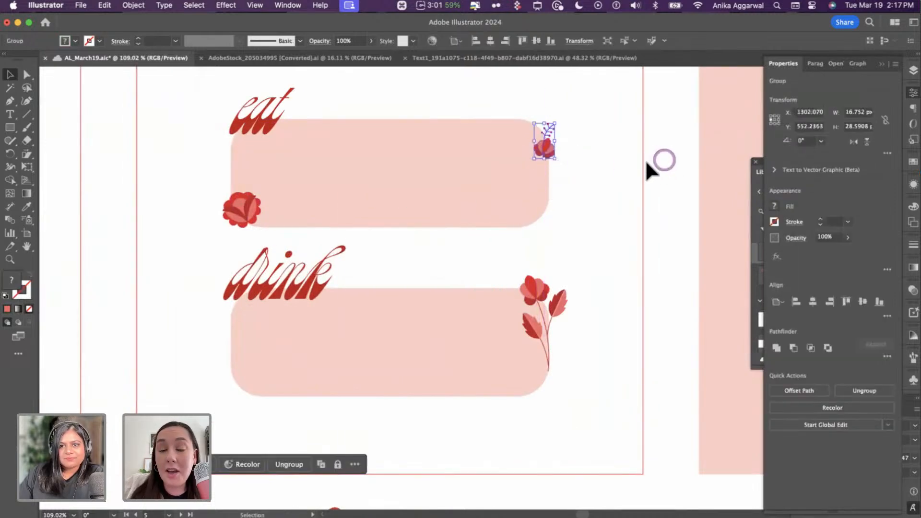
pyautogui.click(647, 163)
# - Zoom out and pan over to the Moodboard artboard
pyautogui.scroll(5, 528, 150)
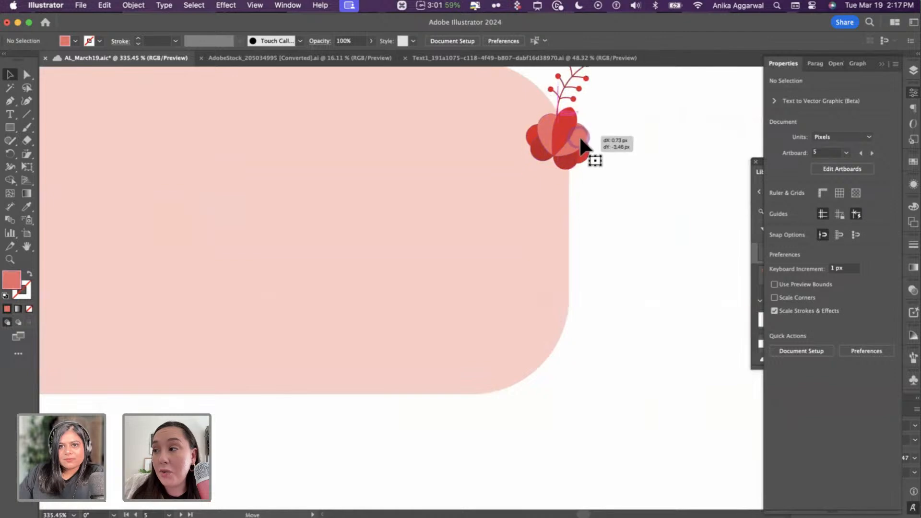
pyautogui.scroll(-10, 617, 140)
pyautogui.scroll(-5, 633, 137)
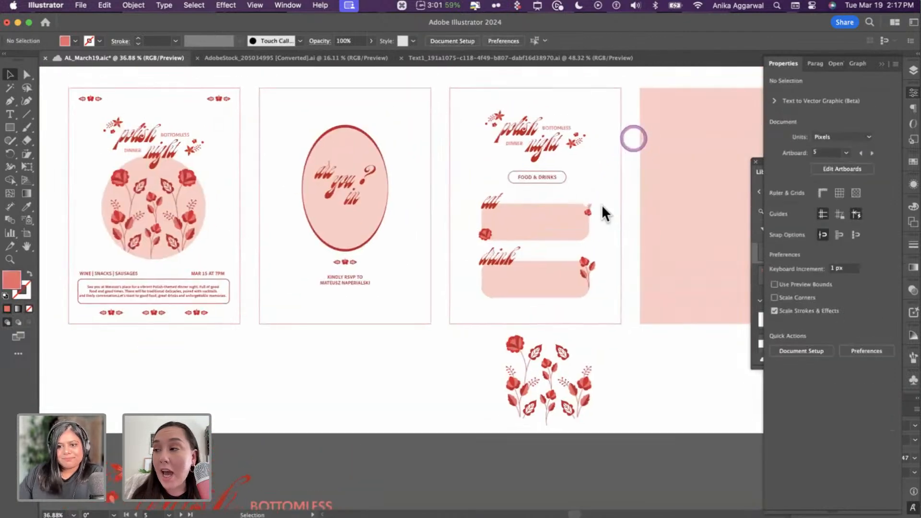
pyautogui.scroll(8, 531, 276)
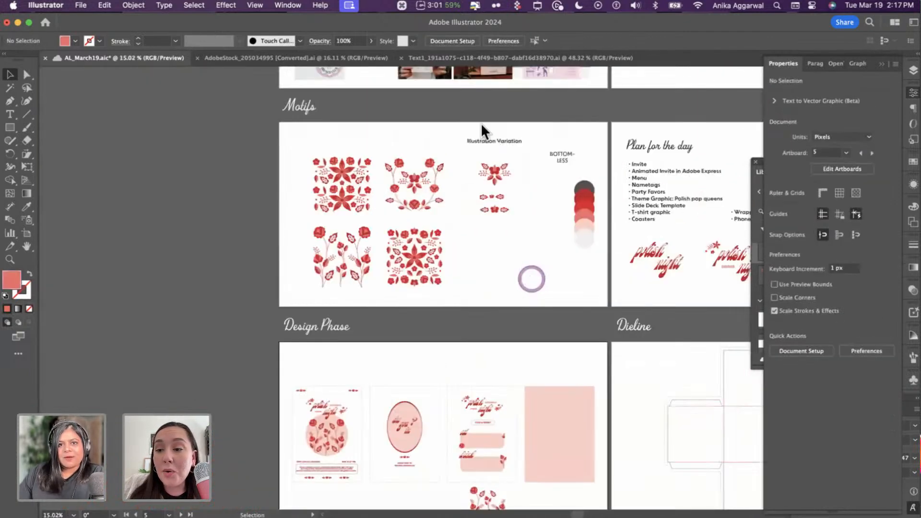
pyautogui.scroll(3, 460, 187)
pyautogui.scroll(2, 460, 188)
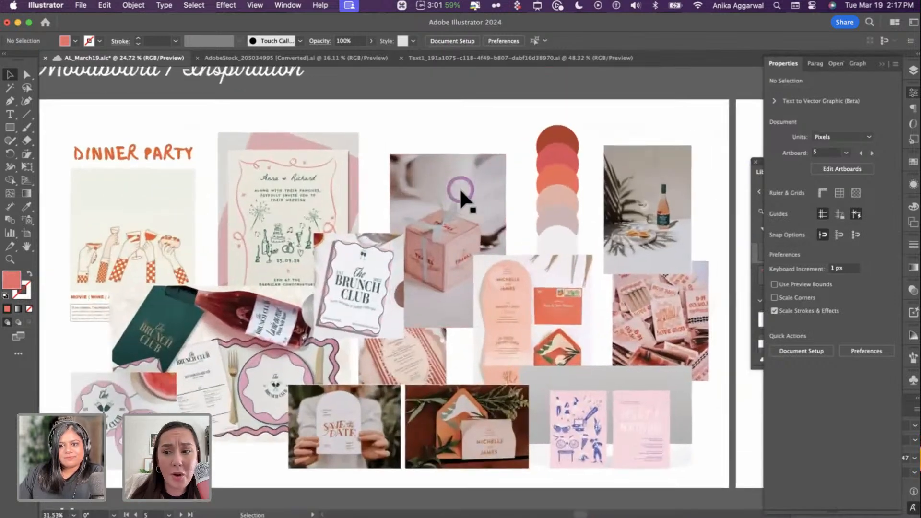
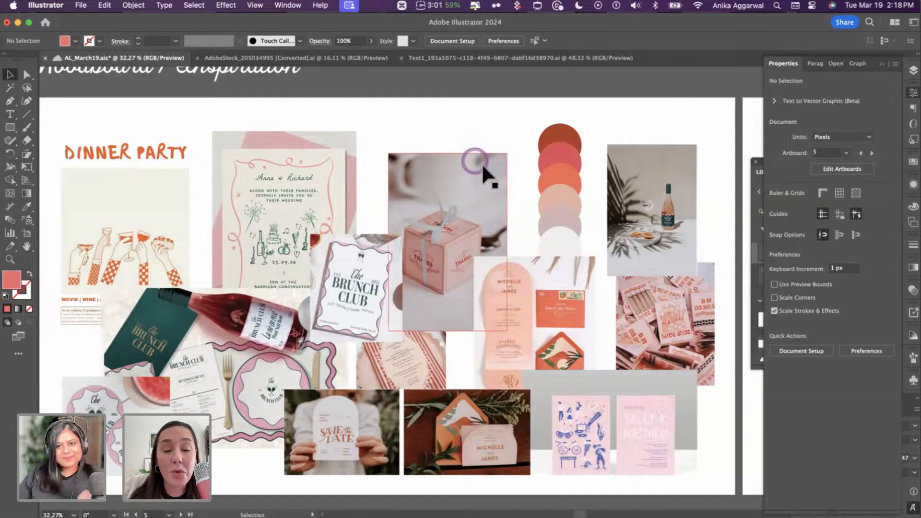
# - Scroll through the planning and invite artboards, then switch to the animated invite in Adobe Express
pyautogui.keyDown('alt'); pyautogui.scroll(-3, 496, 174); pyautogui.keyUp('alt')
pyautogui.hscroll(5, 494, 183)
pyautogui.scroll(-3, 496, 182)
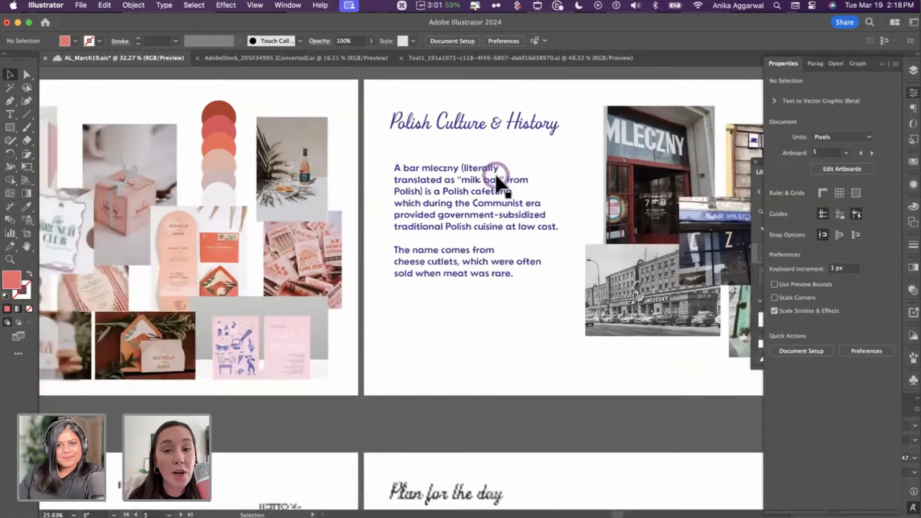
pyautogui.scroll(-5, 495, 180)
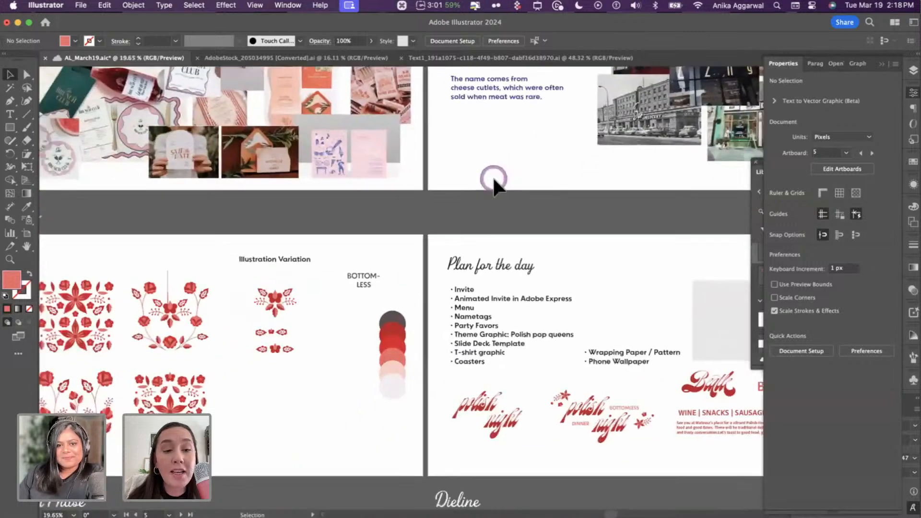
pyautogui.keyDown('alt'); pyautogui.scroll(4, 494, 180); pyautogui.keyUp('alt')
pyautogui.hscroll(-5, 493, 179)
pyautogui.keyDown('alt'); pyautogui.scroll(-3, 493, 178); pyautogui.keyUp('alt')
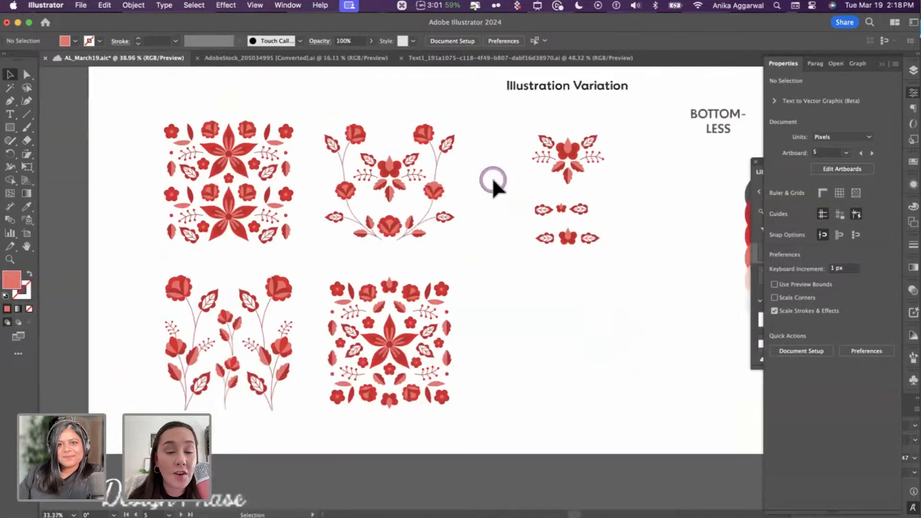
pyautogui.hscroll(7, 492, 180)
pyautogui.hscroll(5, 492, 183)
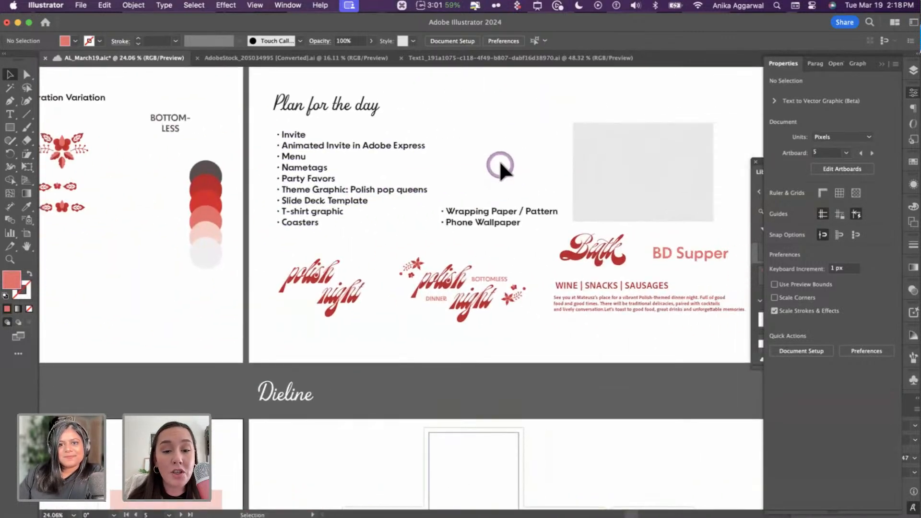
pyautogui.scroll(-4, 503, 169)
pyautogui.hscroll(-5, 512, 174)
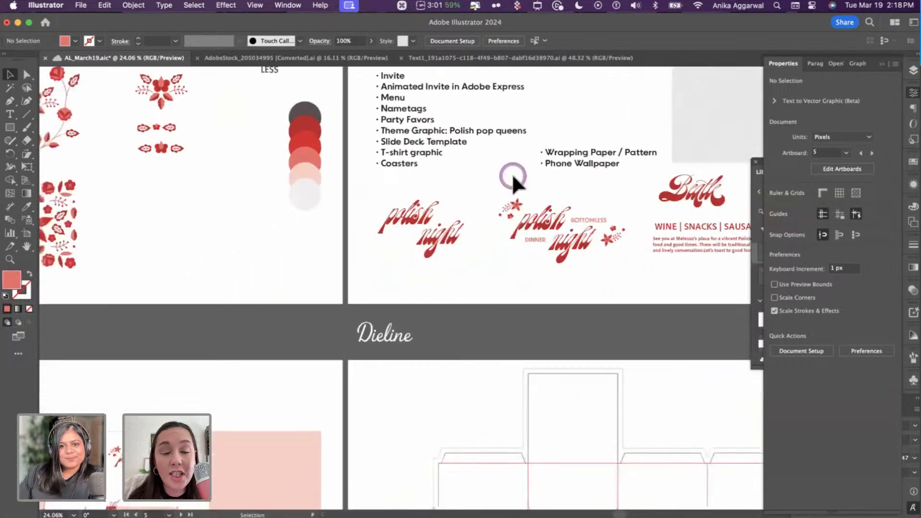
pyautogui.scroll(-3, 512, 178)
pyautogui.keyDown('alt'); pyautogui.scroll(5, 370, 257); pyautogui.keyUp('alt')
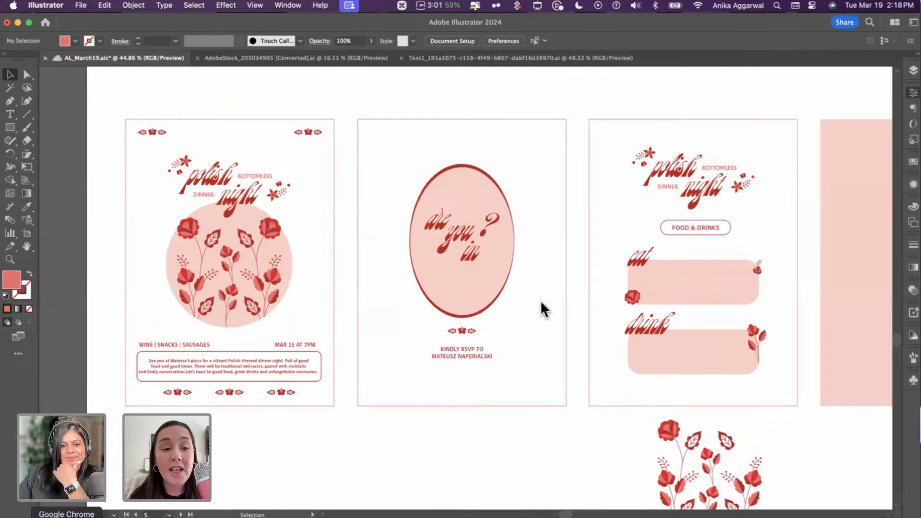
pyautogui.press('super+Tab')
# - Close the feedback prompt, rewind the invite animation to its start, and go back to Illustrator
pyautogui.click(590, 210)
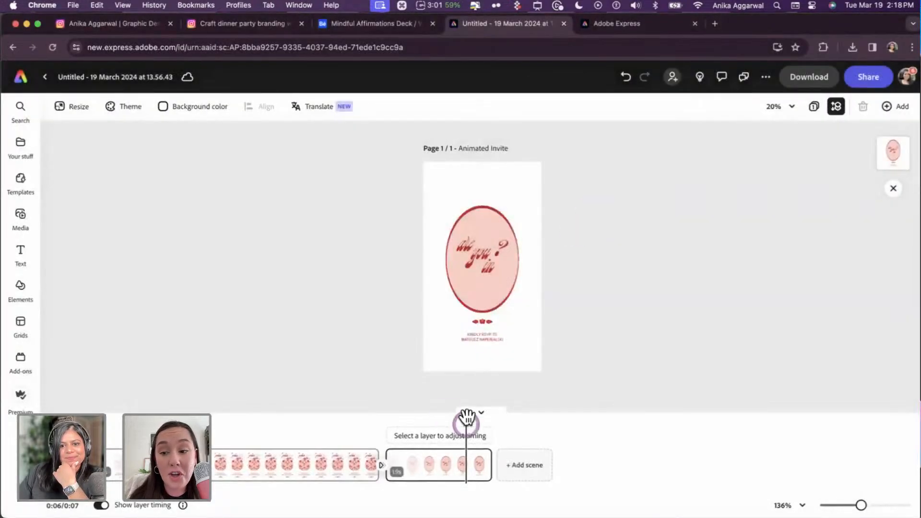
pyautogui.moveTo(427, 420); pyautogui.dragTo(161, 420)
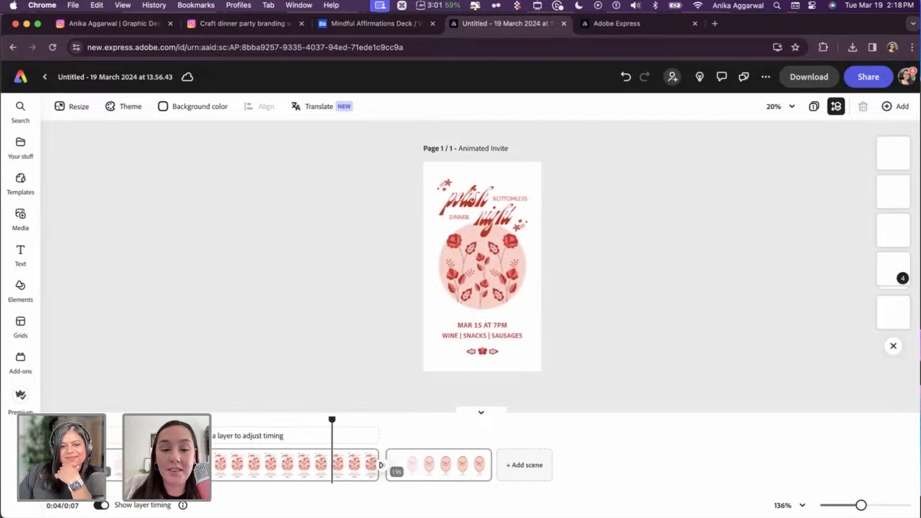
pyautogui.click(185, 516)
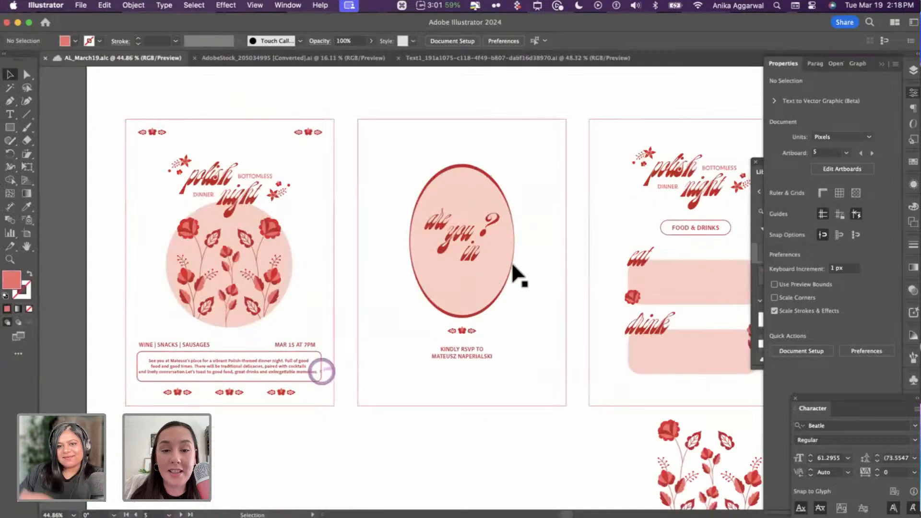
# - Option-drag a copy of the FOOD & DRINKS label down into the pink eat box
pyautogui.scroll(10, 511, 261)
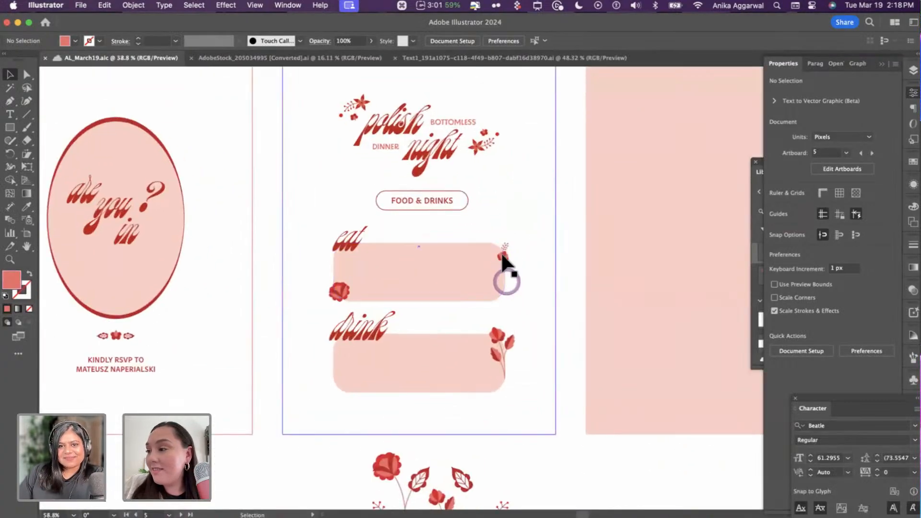
pyautogui.scroll(-6, 500, 247)
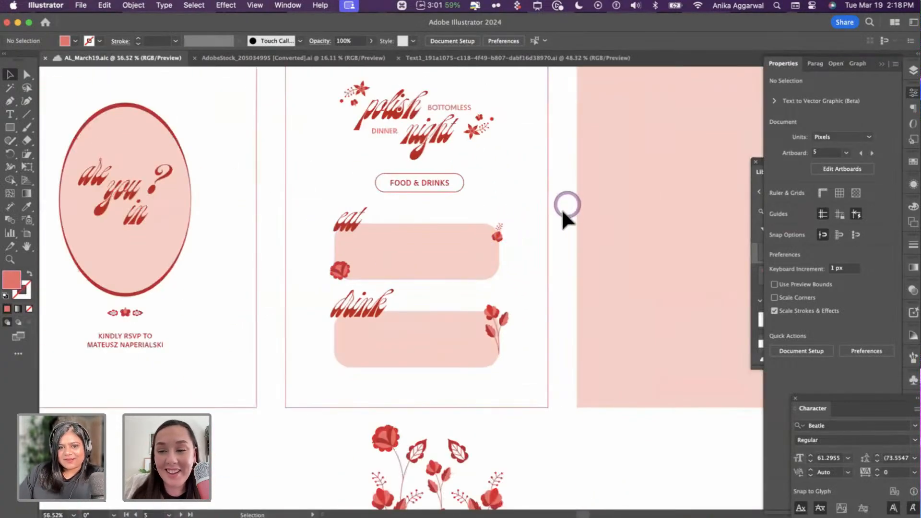
pyautogui.scroll(-3, 519, 398)
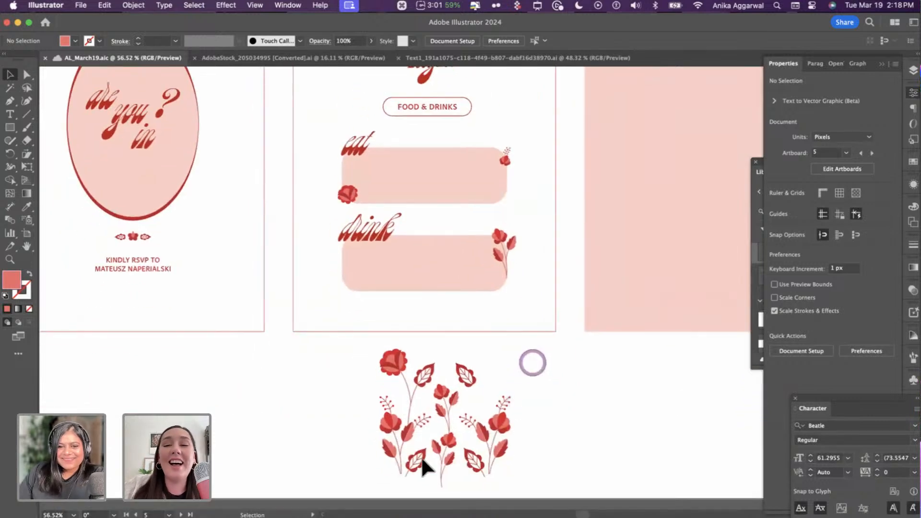
pyautogui.moveTo(406, 421); pyautogui.dragTo(405, 382)
pyautogui.press('cmd+z')
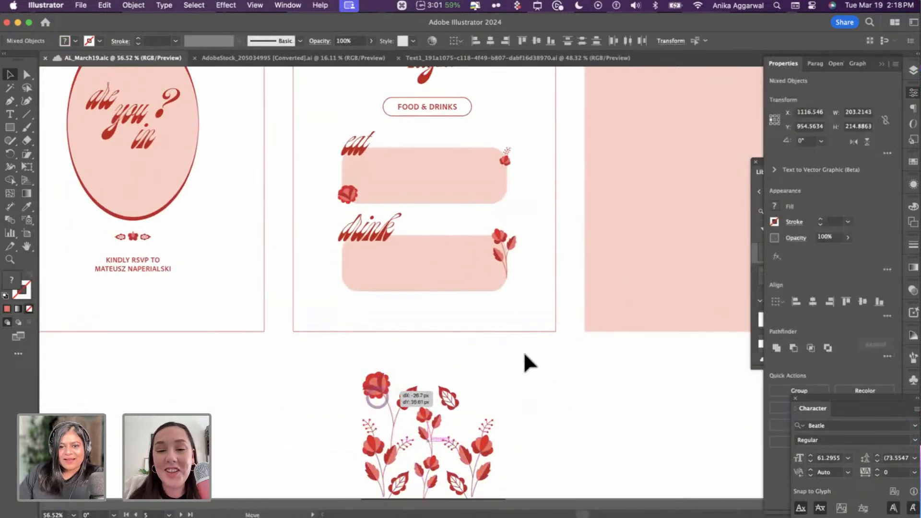
pyautogui.click(578, 375)
pyautogui.scroll(4, 578, 376)
pyautogui.scroll(5, 477, 212)
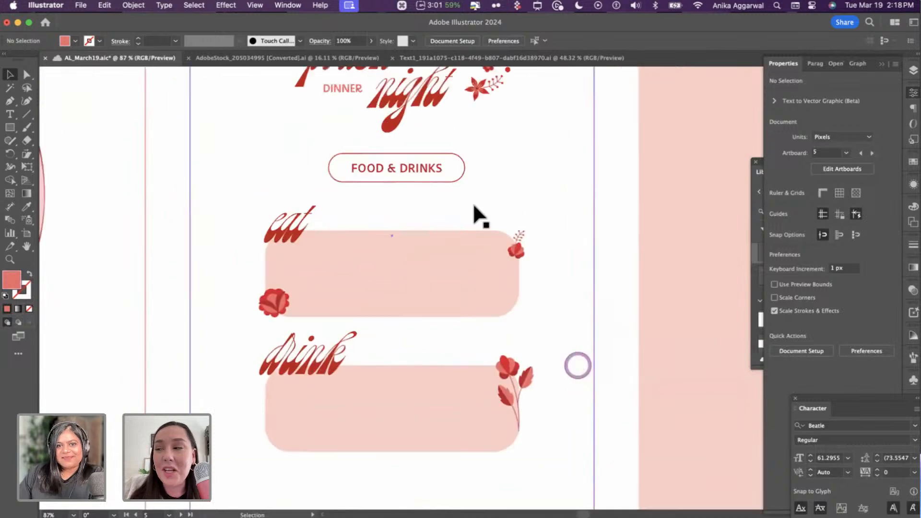
pyautogui.click(434, 185)
pyautogui.moveTo(435, 186); pyautogui.dragTo(412, 289)
# - Bring the copied label to the front and retype it as 'pierogi'
pyautogui.press('shift+super+bracketright')
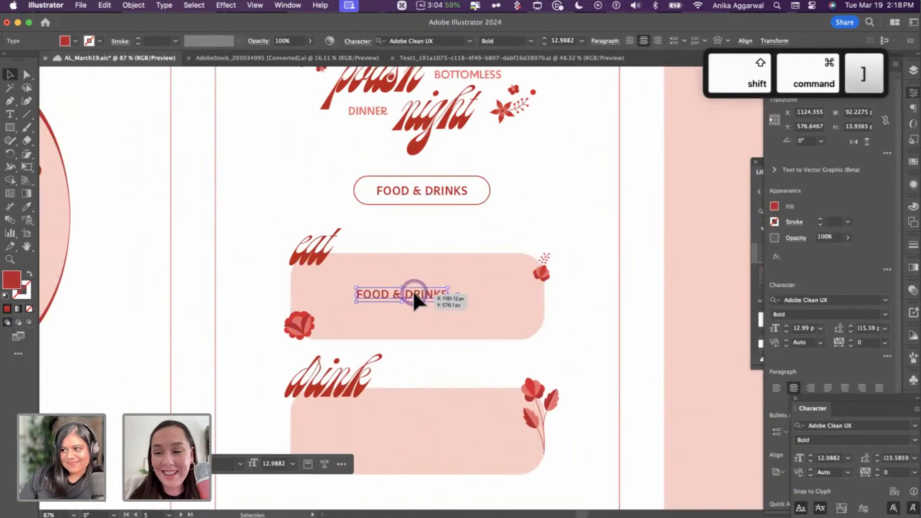
pyautogui.press('t')
pyautogui.click(413, 292)
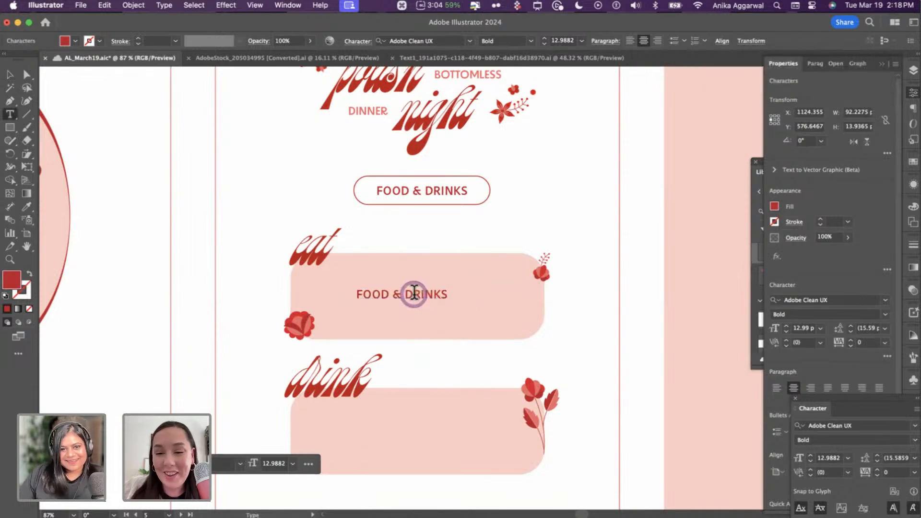
pyautogui.press('super+a')
pyautogui.write('Pieor')
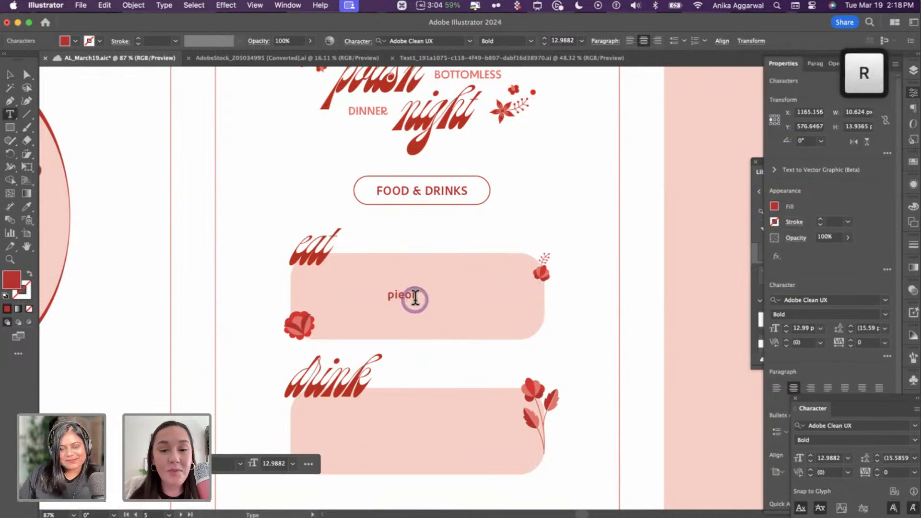
pyautogui.press('BackSpace')
pyautogui.write('gi')
pyautogui.press('Escape')
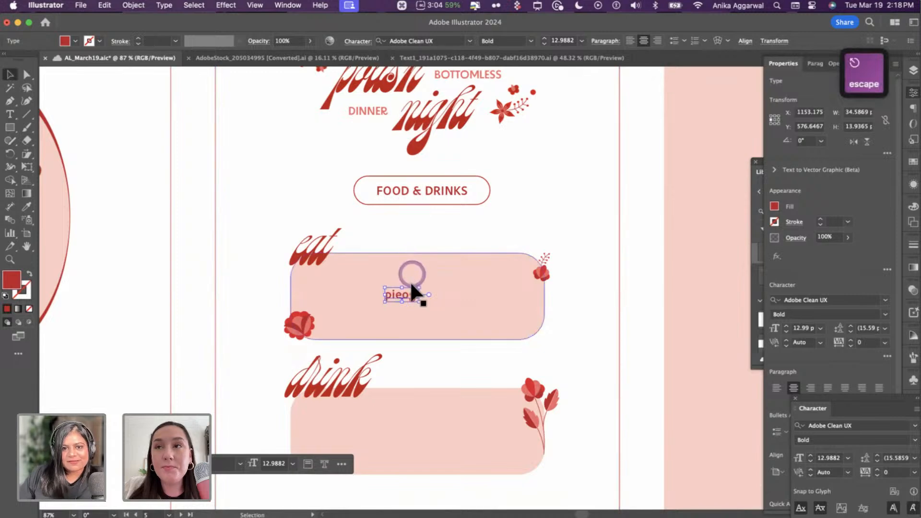
pyautogui.doubleClick(407, 295)
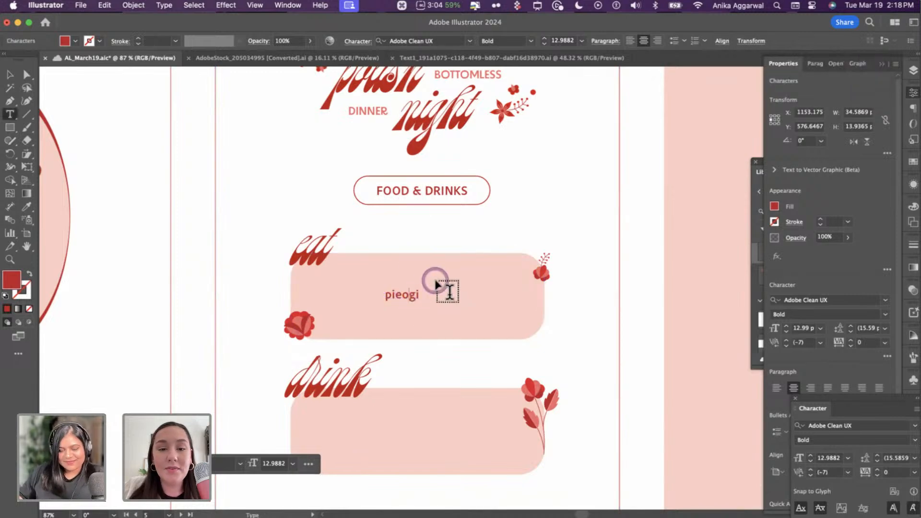
pyautogui.write('r')
pyautogui.press('Escape')
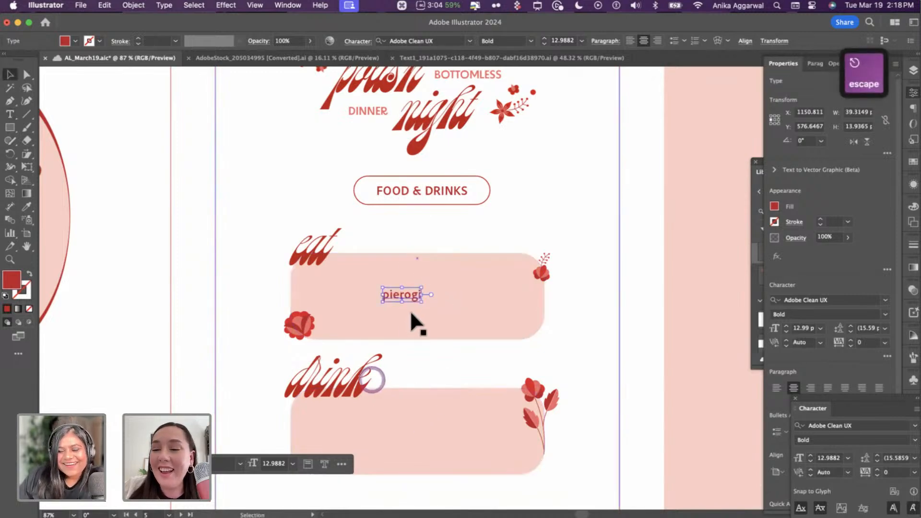
# - Move pierogi to the top-left of the eat box and add 'zupa ogorkowa' beside it
pyautogui.moveTo(407, 289); pyautogui.dragTo(352, 281)
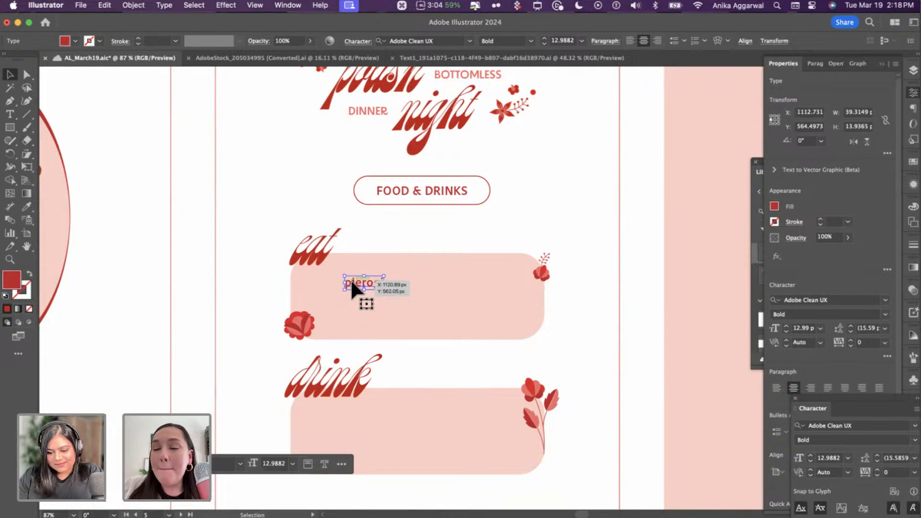
pyautogui.moveTo(351, 283); pyautogui.dragTo(448, 281)
pyautogui.doubleClick(448, 281)
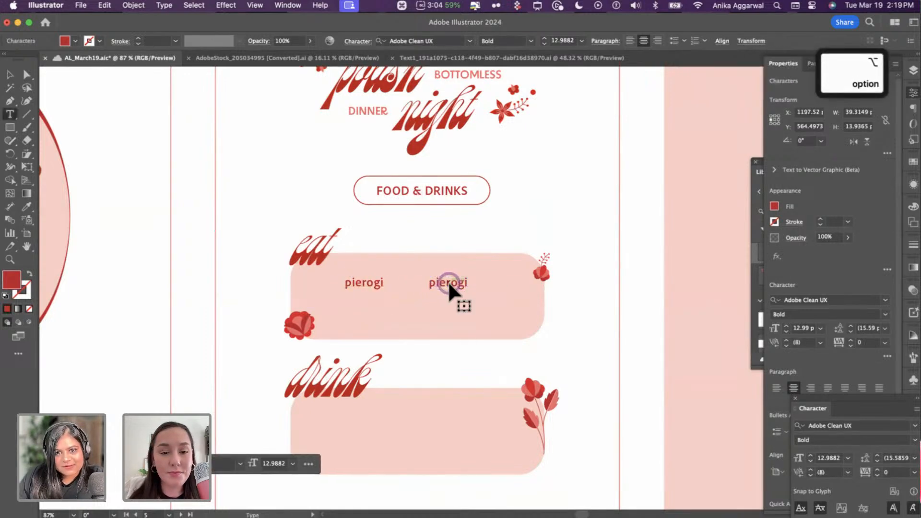
pyautogui.write('zup')
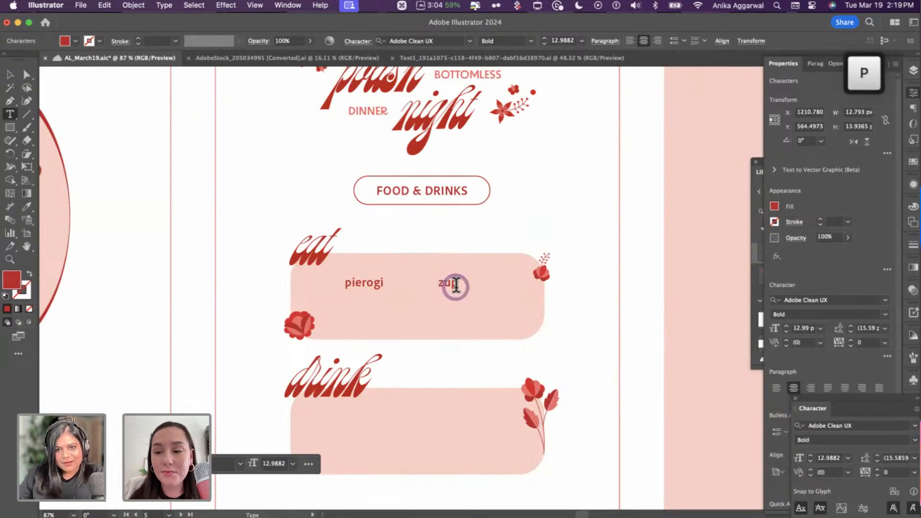
pyautogui.write('a o')
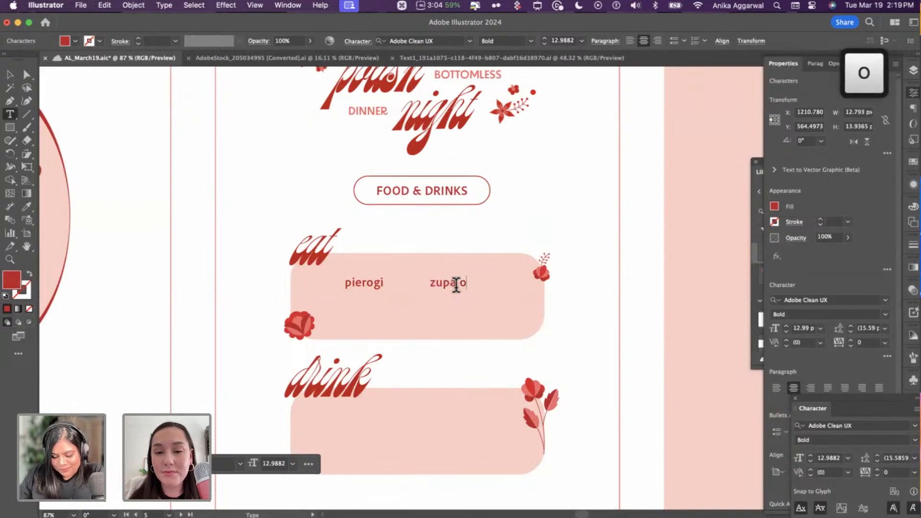
pyautogui.write('gorko')
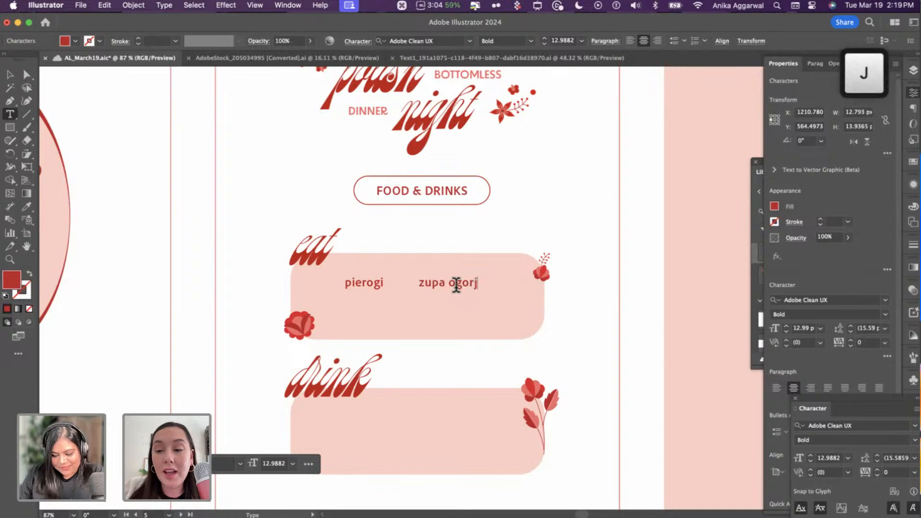
pyautogui.write('wa')
pyautogui.press('Escape')
# - Add a second row below reading 'krokiety' and 'kaszanka'
pyautogui.moveTo(453, 284); pyautogui.dragTo(442, 308)
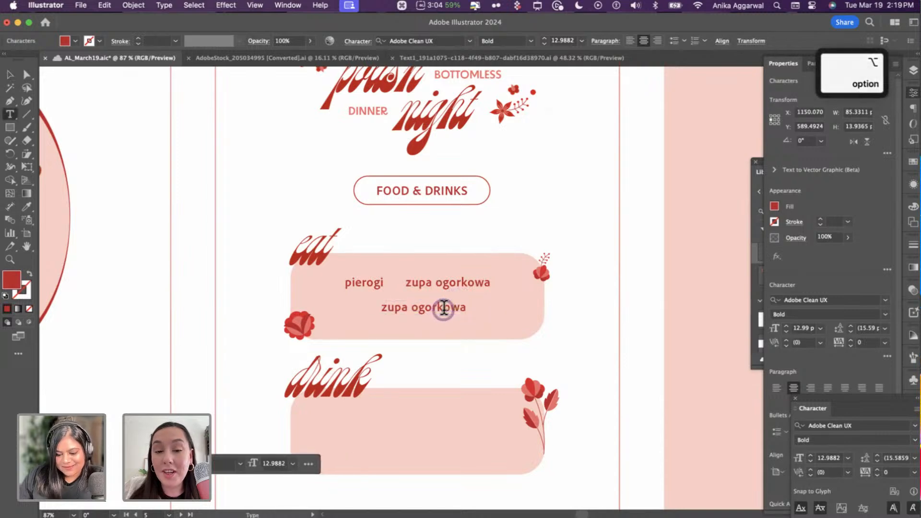
pyautogui.tripleClick(441, 308)
pyautogui.write('kroki')
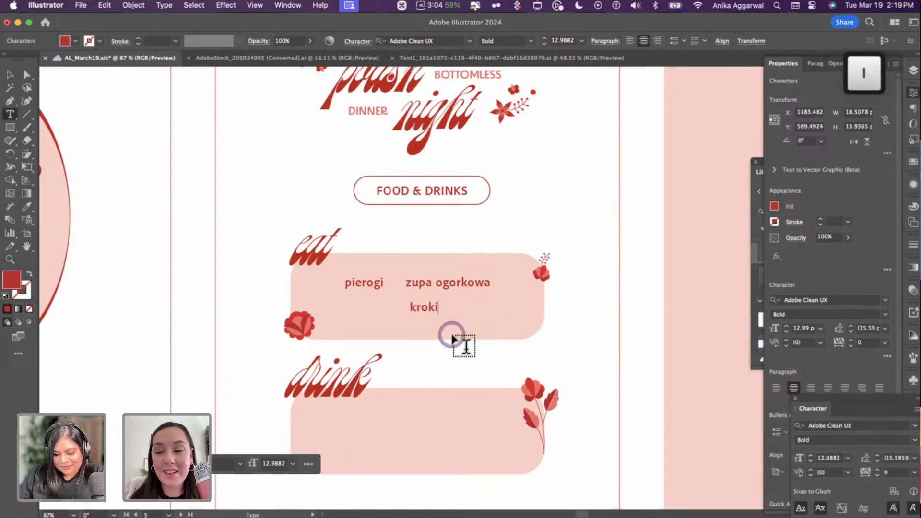
pyautogui.write('ety')
pyautogui.press('Escape')
pyautogui.moveTo(453, 320); pyautogui.dragTo(458, 301)
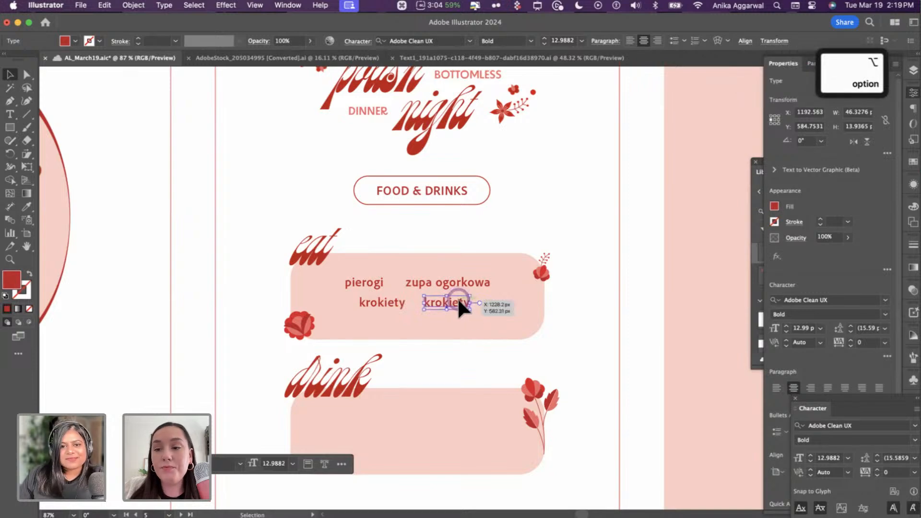
pyautogui.doubleClick(459, 299)
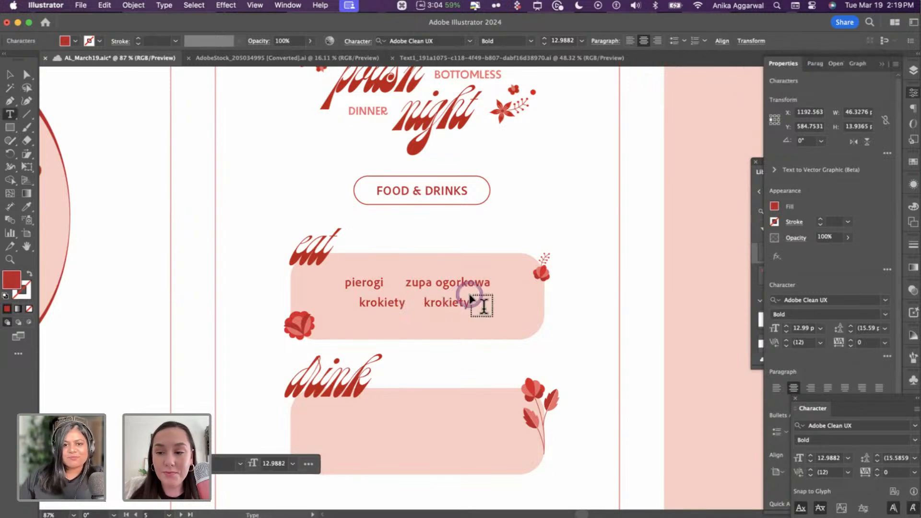
pyautogui.doubleClick(463, 304)
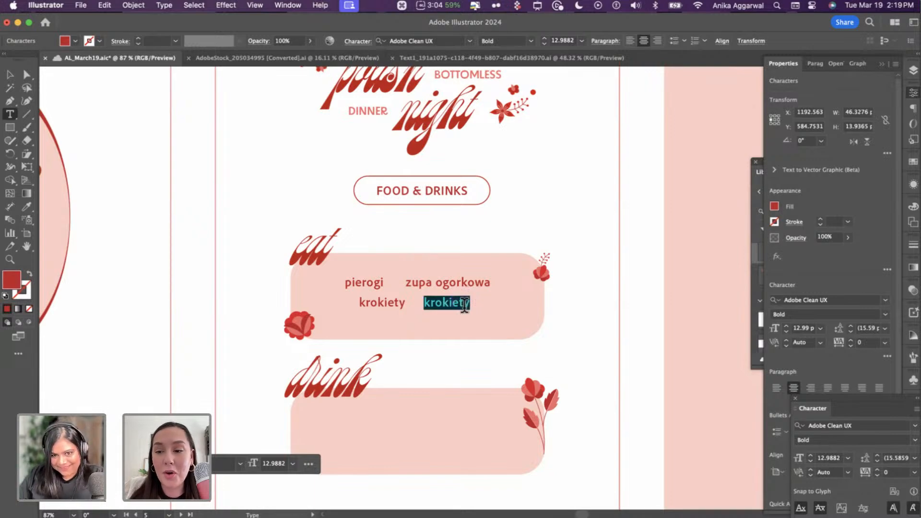
pyautogui.write('kas')
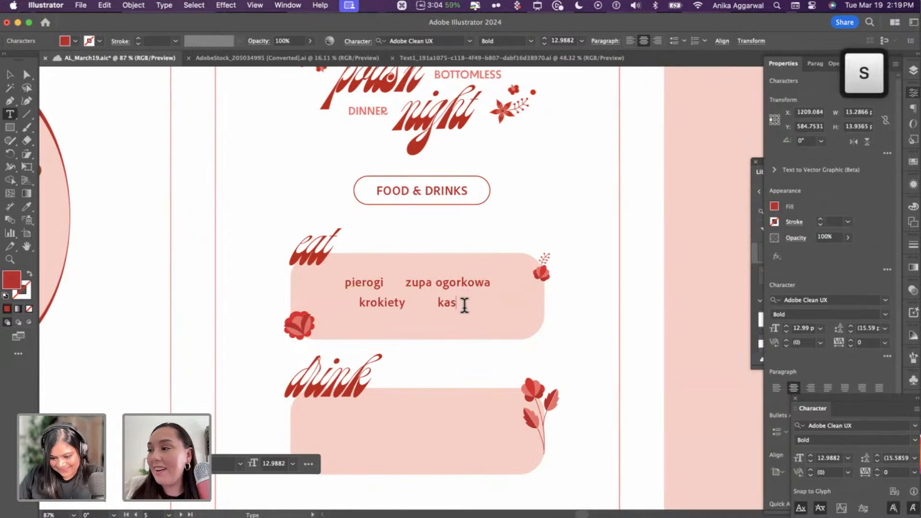
pyautogui.write('zanka')
pyautogui.press('Escape')
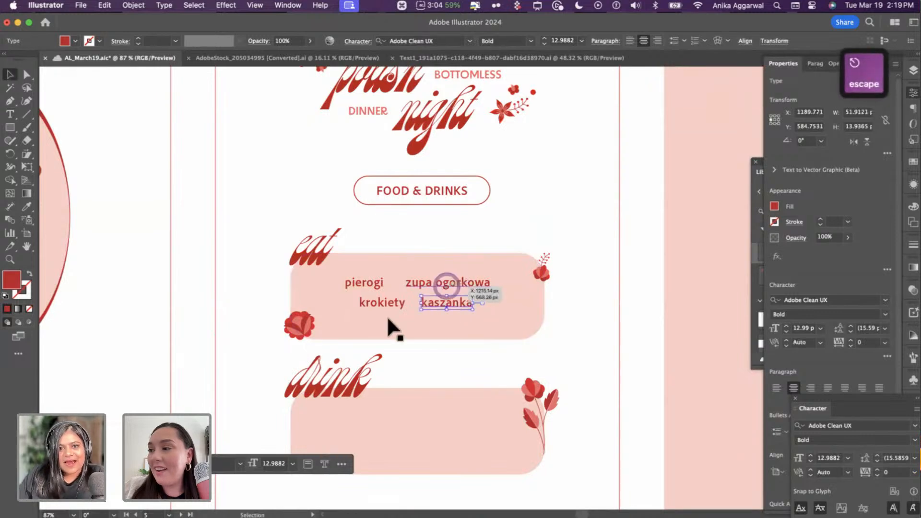
# - Select all four menu words and try tighter letter spacing on them
pyautogui.keyDown('shift'); pyautogui.click(378, 300); pyautogui.keyUp('shift')
pyautogui.keyDown('shift'); pyautogui.click(456, 282); pyautogui.keyUp('shift')
pyautogui.keyDown('shift'); pyautogui.click(366, 282); pyautogui.keyUp('shift')
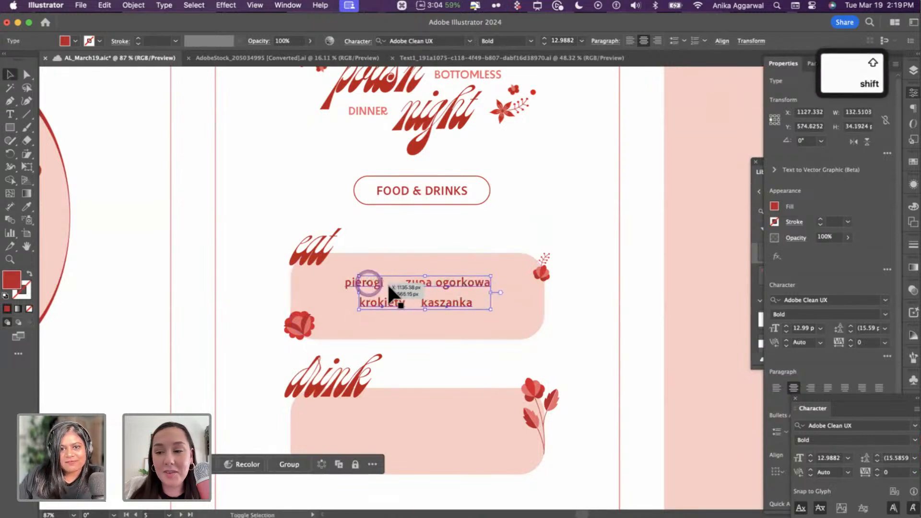
pyautogui.click(566, 293)
pyautogui.click(463, 285)
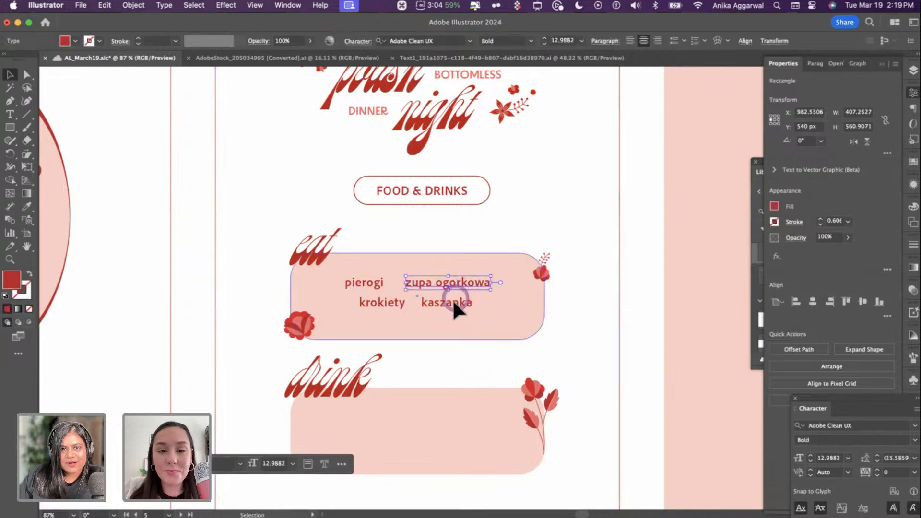
pyautogui.keyDown('shift'); pyautogui.click(450, 300); pyautogui.keyUp('shift')
pyautogui.keyDown('shift'); pyautogui.click(396, 303); pyautogui.keyUp('shift')
pyautogui.keyDown('shift'); pyautogui.click(364, 282); pyautogui.keyUp('shift')
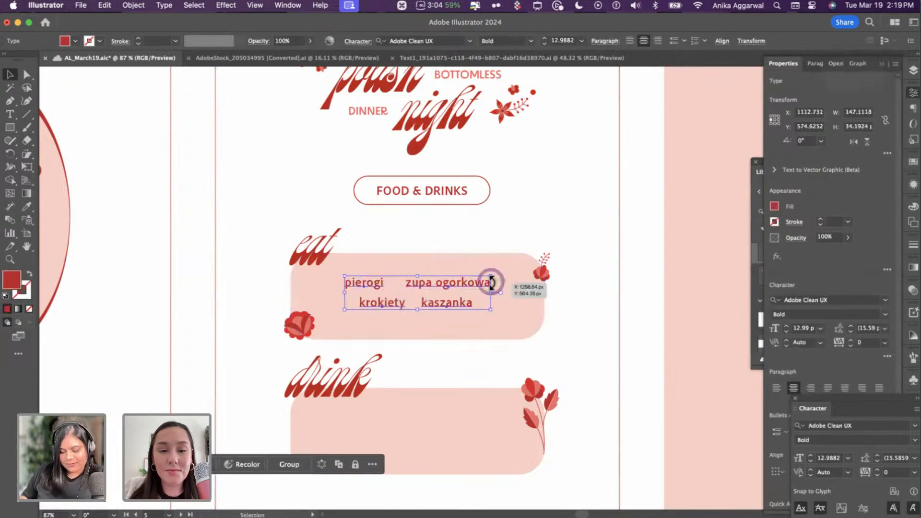
pyautogui.hotkey('alt', 'Left')
pyautogui.hotkey('alt', 'Left')
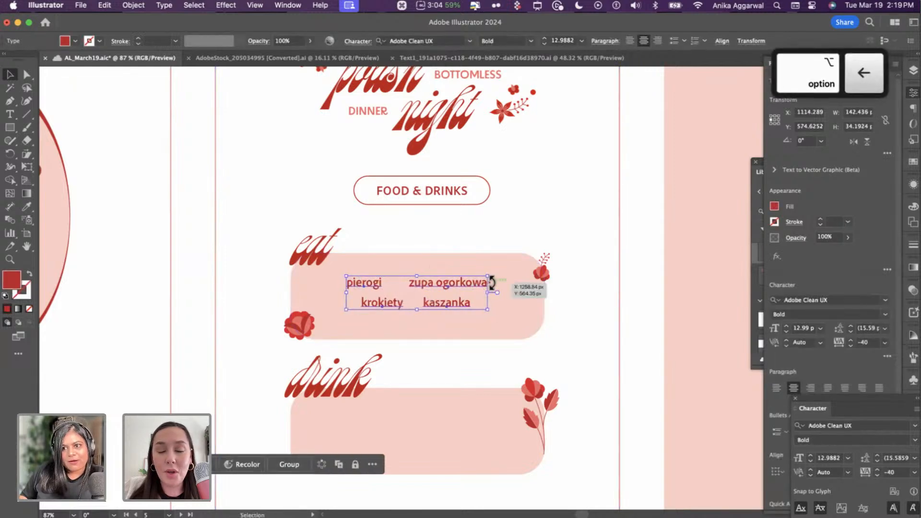
pyautogui.hotkey('alt', 'Left')
pyautogui.hotkey('alt', 'Left')
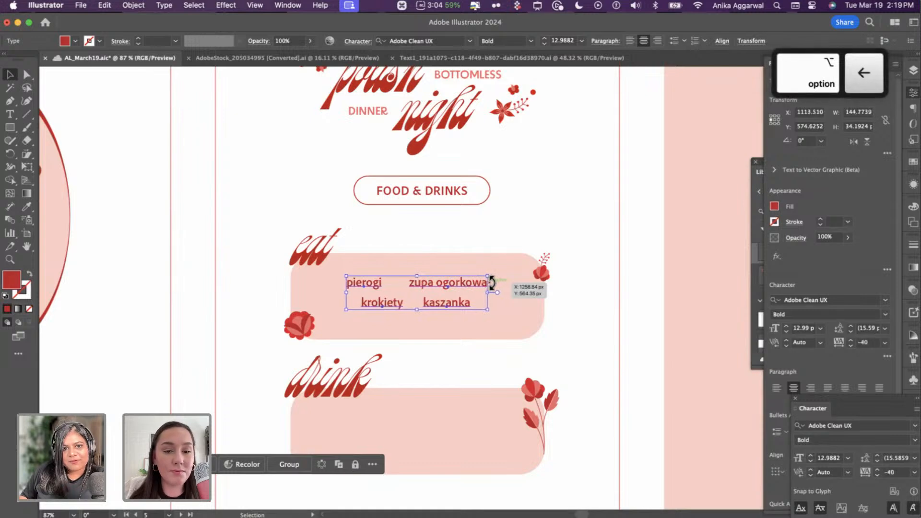
pyautogui.hotkey('alt', 'Left')
pyautogui.hotkey('alt', 'Left')
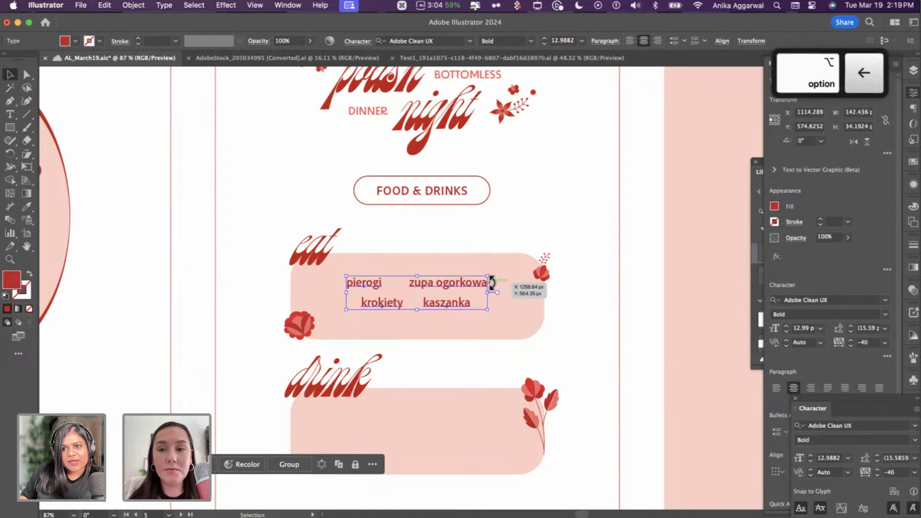
pyautogui.hotkey('alt', 'Right')
pyautogui.hotkey('alt', 'Right')
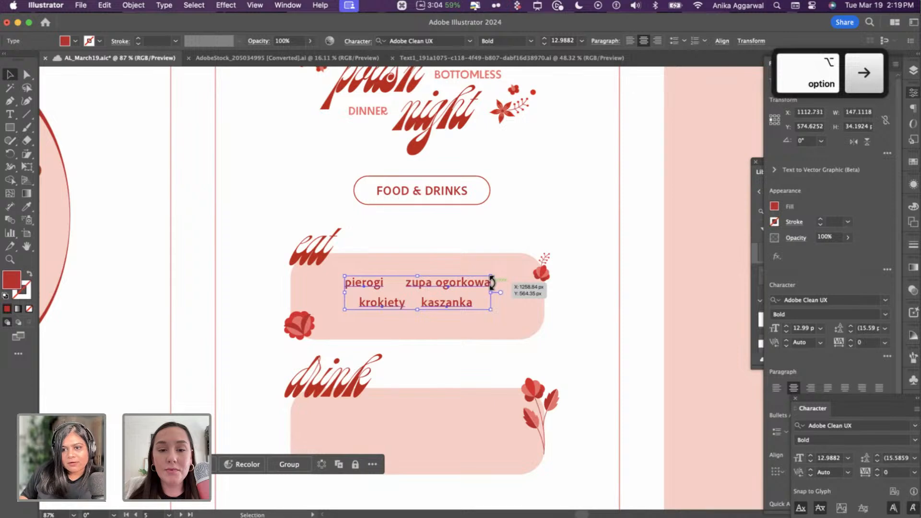
# - Cycle the tracking between -20 and -40, return it to 0, and save the document
pyautogui.hotkey('alt', 'Left')
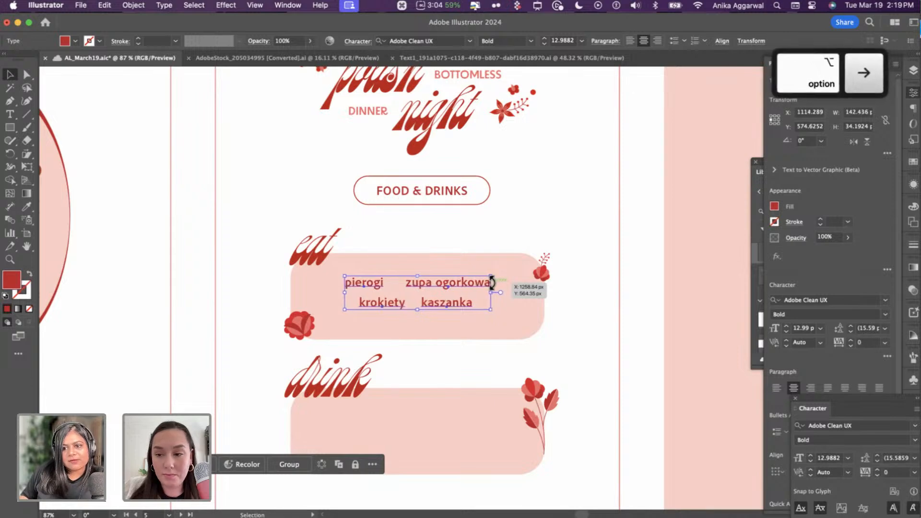
pyautogui.hotkey('alt', 'Left')
pyautogui.hotkey('alt', 'Left')
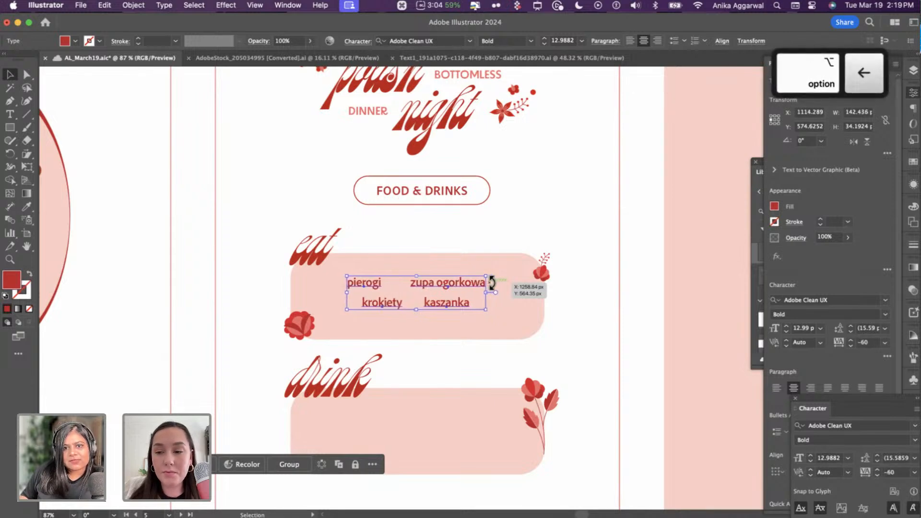
pyautogui.hotkey('alt', 'Right')
pyautogui.hotkey('alt', 'Right')
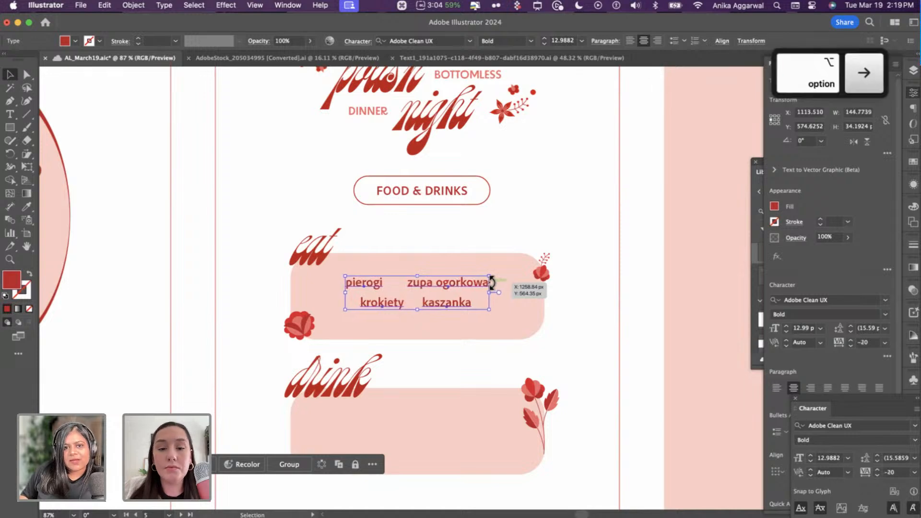
pyautogui.hotkey('alt', 'Right')
pyautogui.hotkey('alt', 'Right')
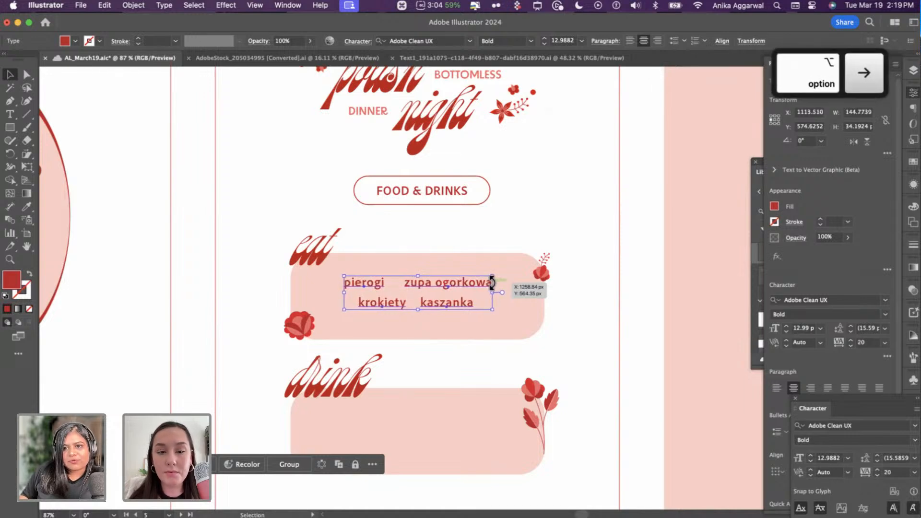
pyautogui.hotkey('alt', 'Left')
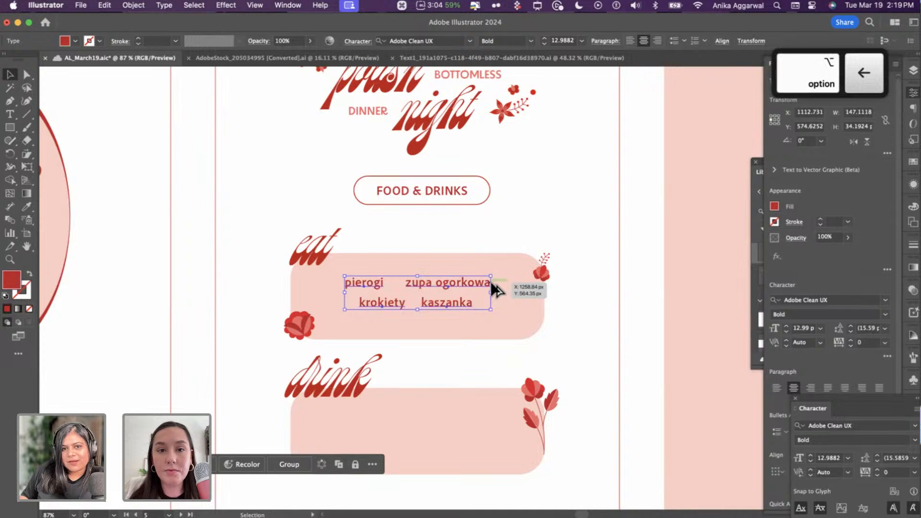
pyautogui.press('super+s')
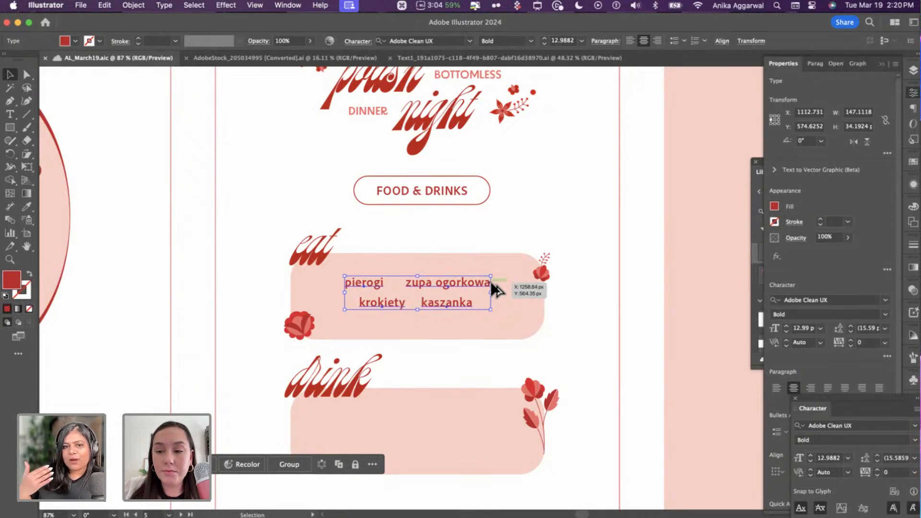
# - Set the eat-box menu words' tracking to -20
pyautogui.scroll(-5, 329, 401)
pyautogui.scroll(4, 327, 387)
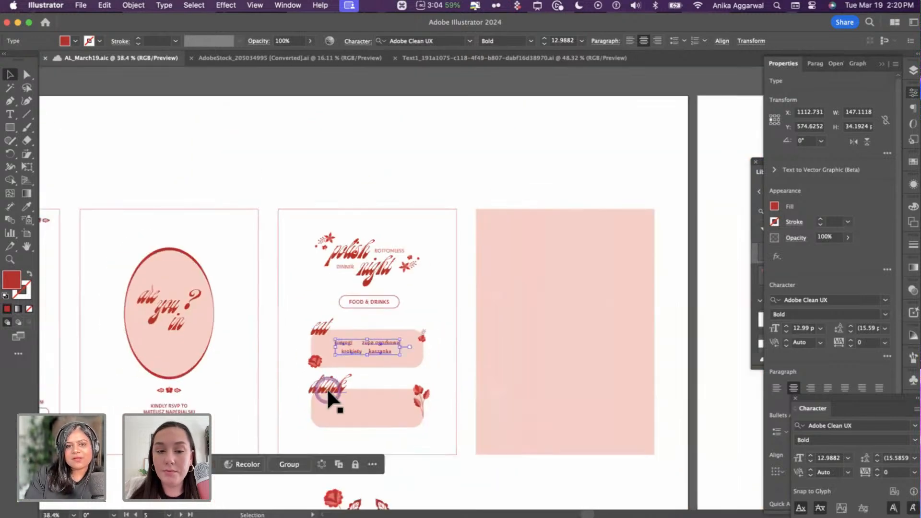
pyautogui.click(327, 392)
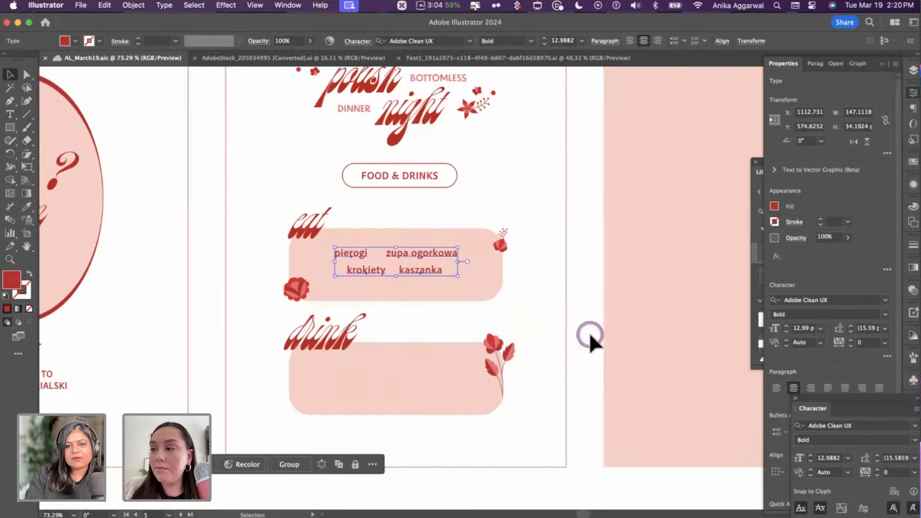
pyautogui.hotkey('alt', 'Left')
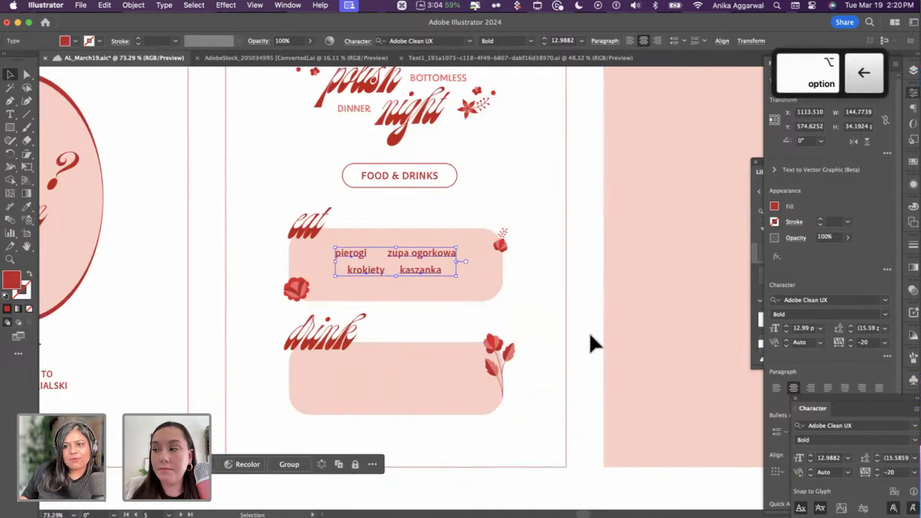
pyautogui.click(589, 332)
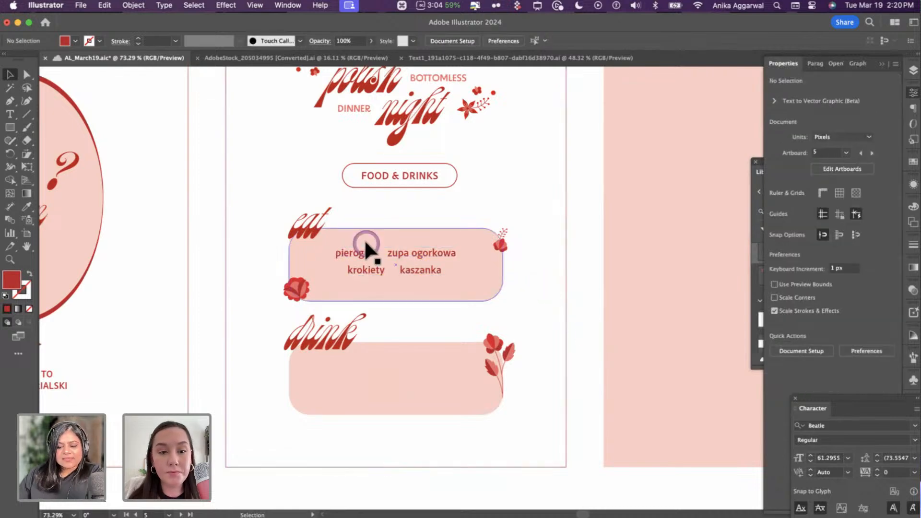
# - Group pierogi and zupa ogorkowa together
pyautogui.scroll(5, 409, 260)
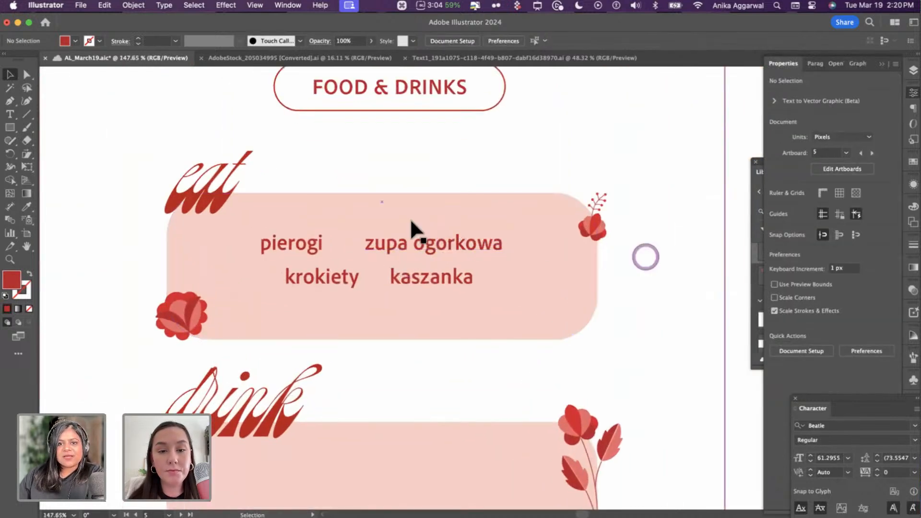
pyautogui.scroll(3, 413, 231)
pyautogui.click(414, 227)
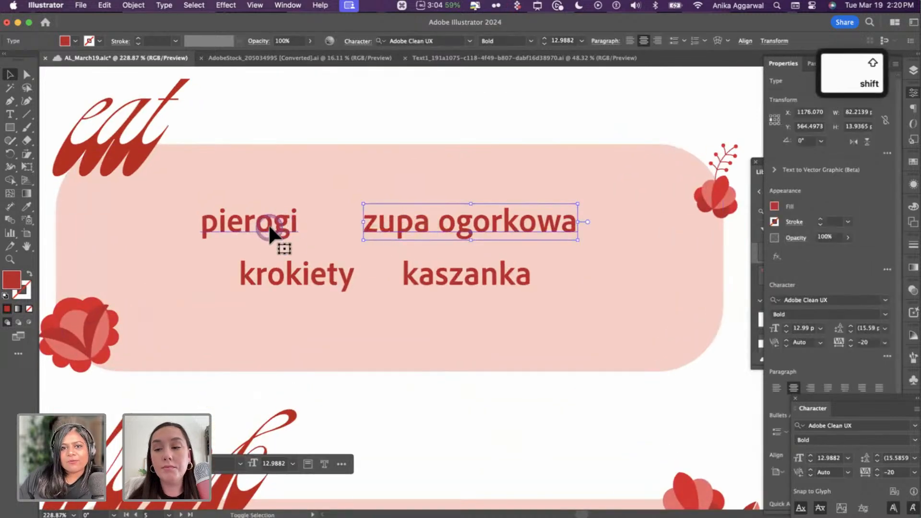
pyautogui.keyDown('shift'); pyautogui.click(271, 227); pyautogui.keyUp('shift')
pyautogui.press('super+g')
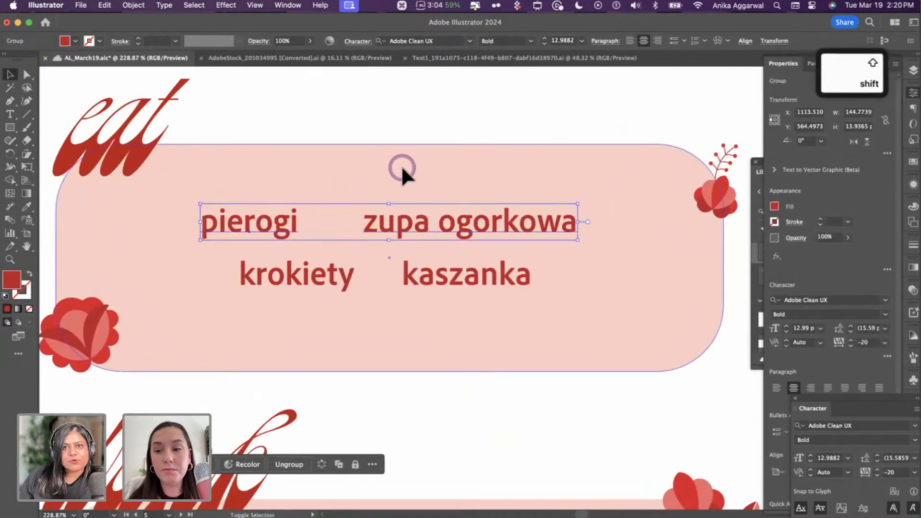
# - Shift krokiety and kaszanka right to centre the bottom row in the eat box
pyautogui.keyDown('shift'); pyautogui.click(401, 166); pyautogui.keyUp('shift')
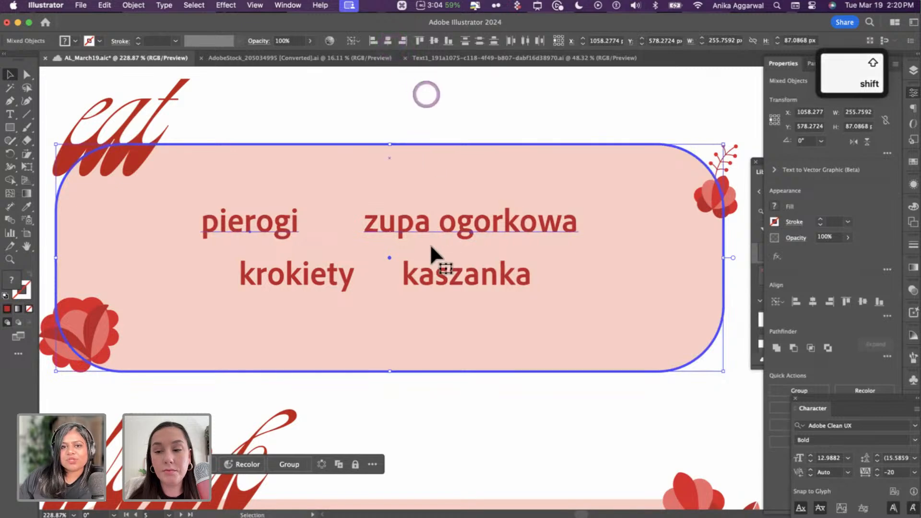
pyautogui.click(406, 274)
pyautogui.keyDown('shift'); pyautogui.click(339, 278); pyautogui.keyUp('shift')
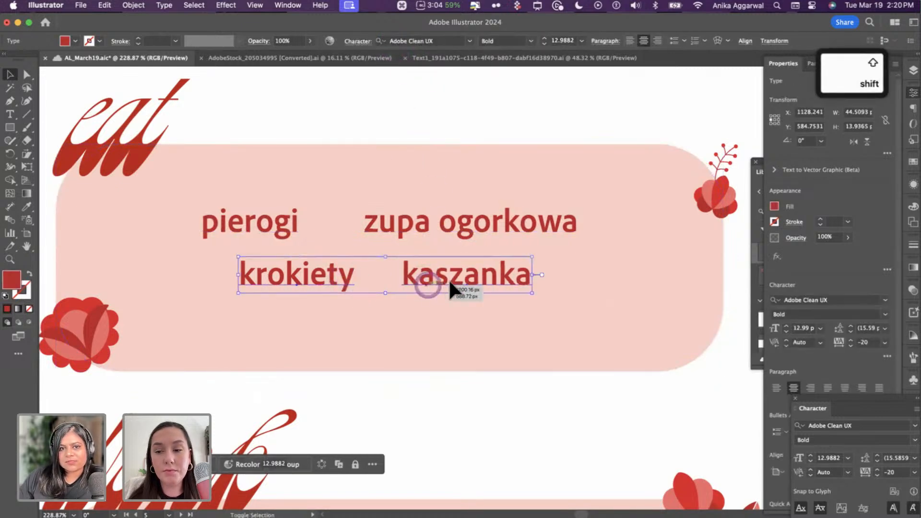
pyautogui.moveTo(450, 287); pyautogui.dragTo(473, 283)
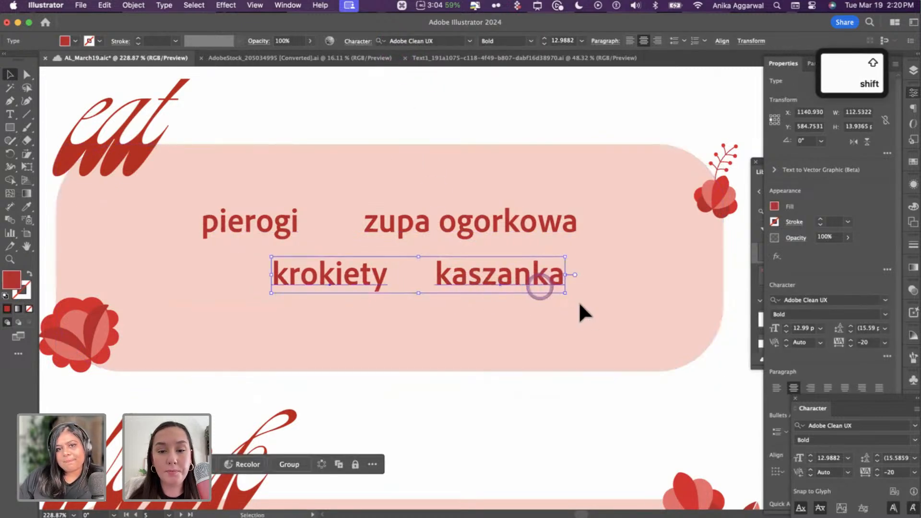
pyautogui.click(572, 296)
pyautogui.click(538, 278)
pyautogui.click(613, 407)
pyautogui.click(527, 311)
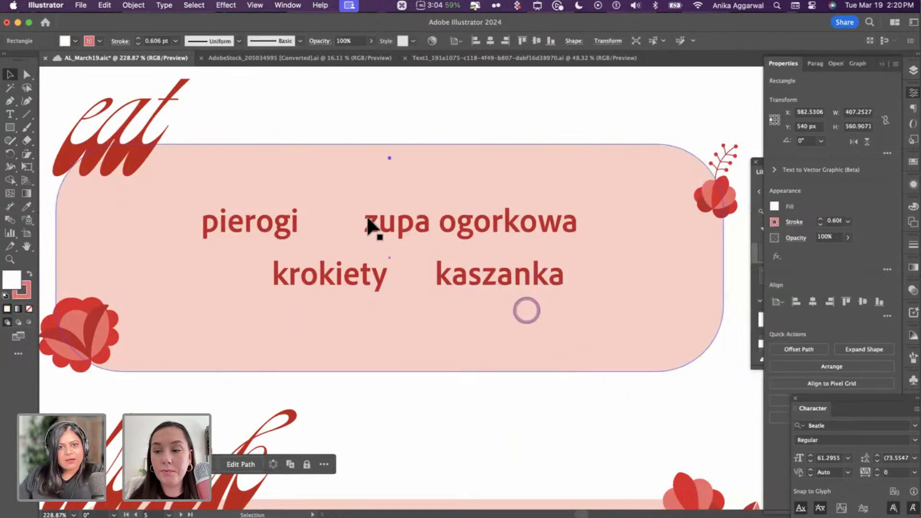
# - Draw a small circle between pierogi and zupa ogorkowa and paste it in front of the card
pyautogui.press('l')
pyautogui.moveTo(329, 225); pyautogui.dragTo(335, 225)
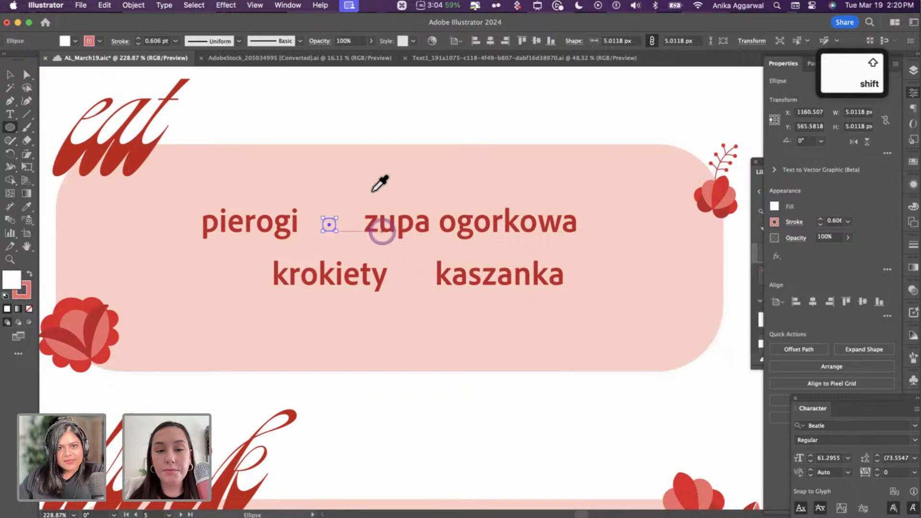
pyautogui.press('v')
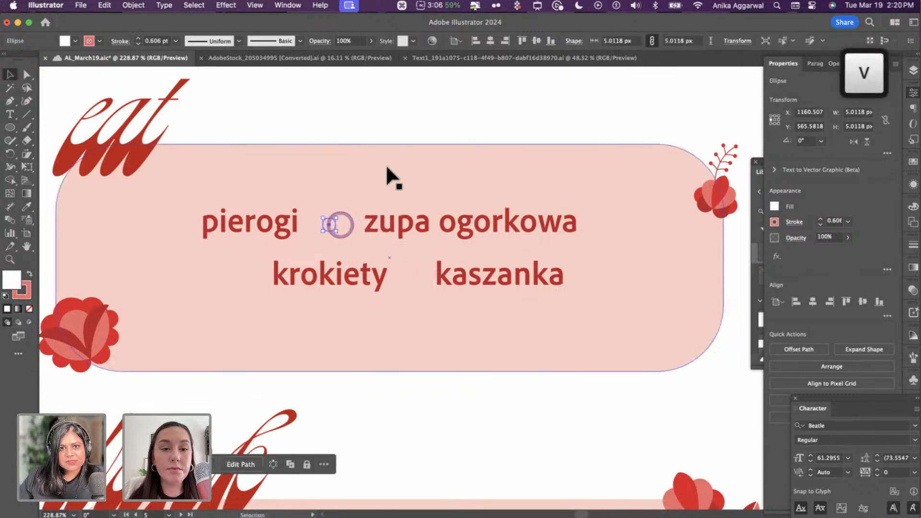
pyautogui.press('super+shift+bracketright')
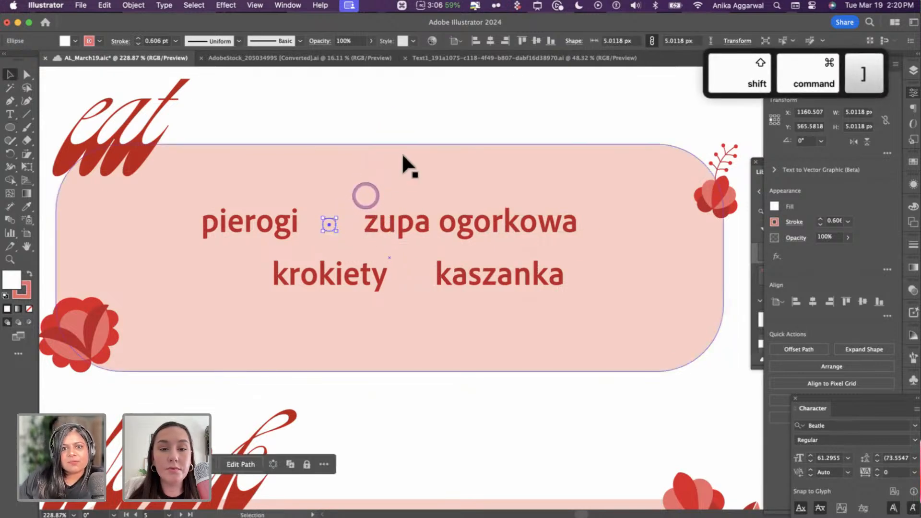
pyautogui.click(357, 217)
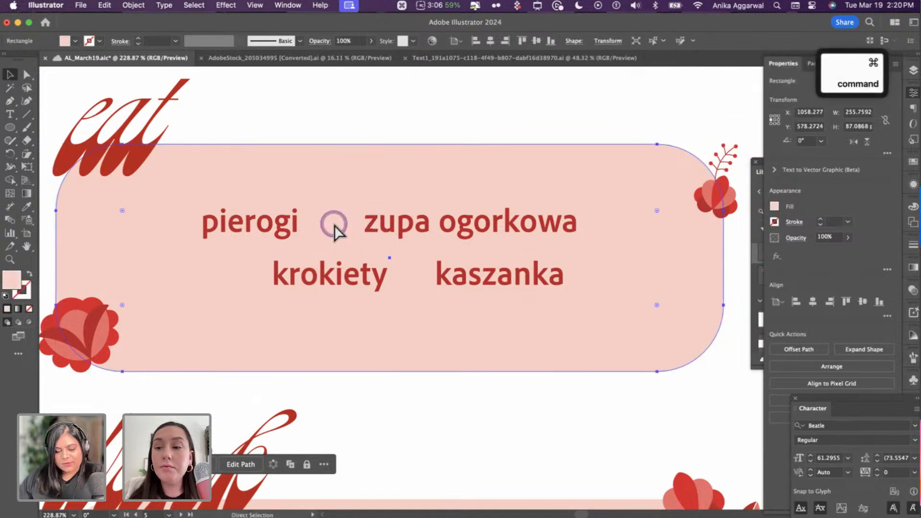
pyautogui.press('super+y')
pyautogui.click(336, 224)
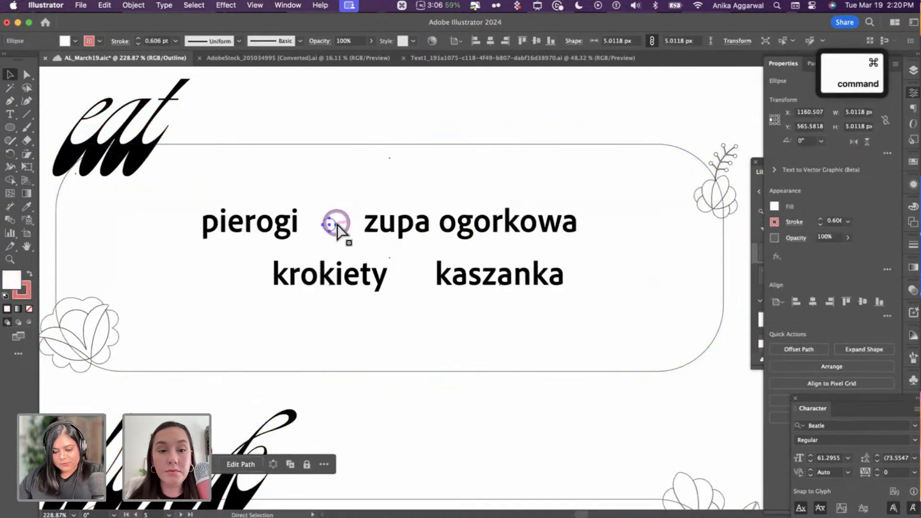
pyautogui.press('super+x')
pyautogui.press('super+y')
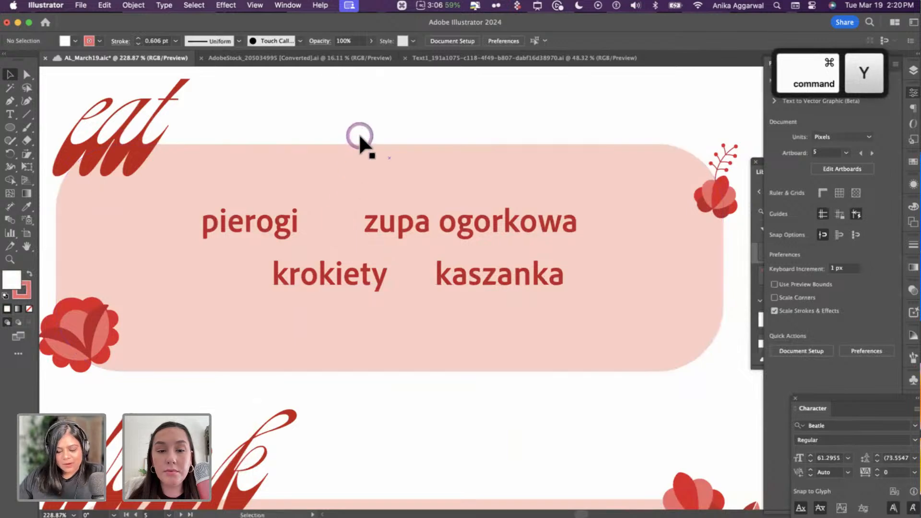
pyautogui.press('super+f')
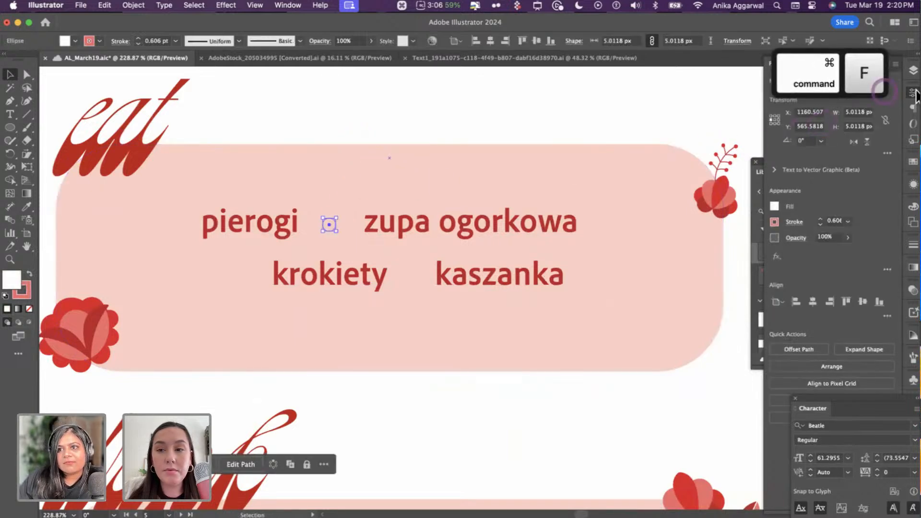
# - Remove the circle's outline and shrink it around its centre into a tiny white dot
pyautogui.click(913, 71)
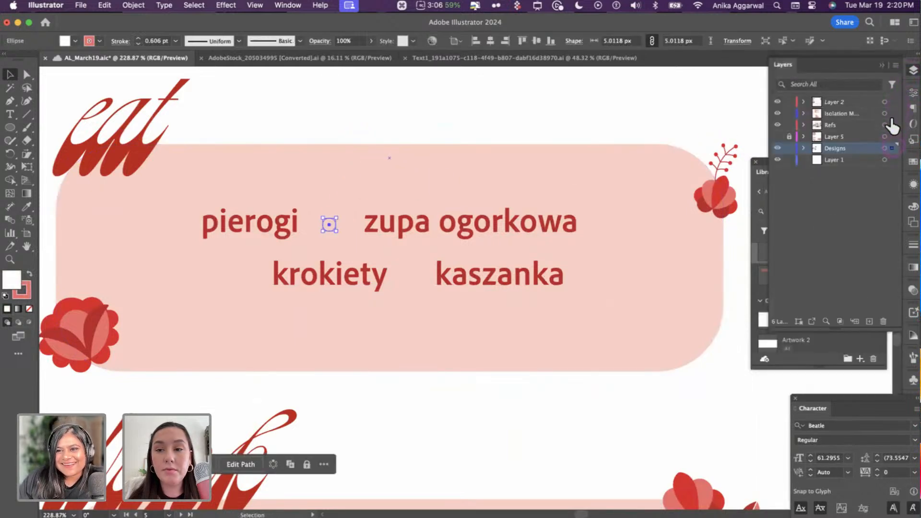
pyautogui.click(482, 127)
pyautogui.click(375, 210)
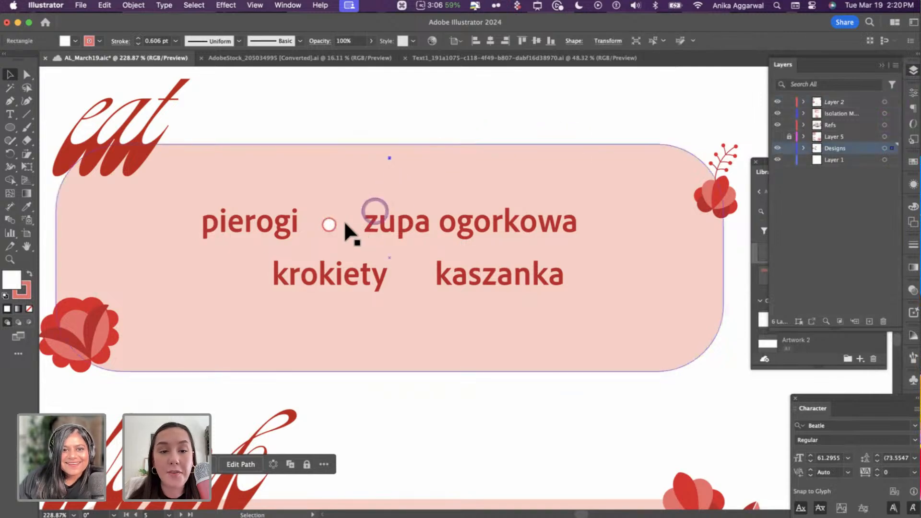
pyautogui.click(336, 222)
pyautogui.press('/')
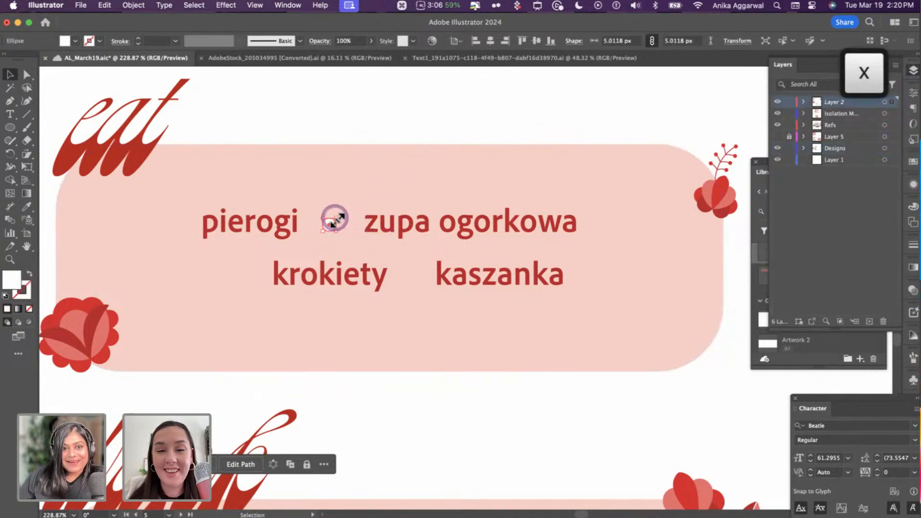
pyautogui.moveTo(334, 220); pyautogui.dragTo(335, 220)
pyautogui.scroll(10, 331, 213)
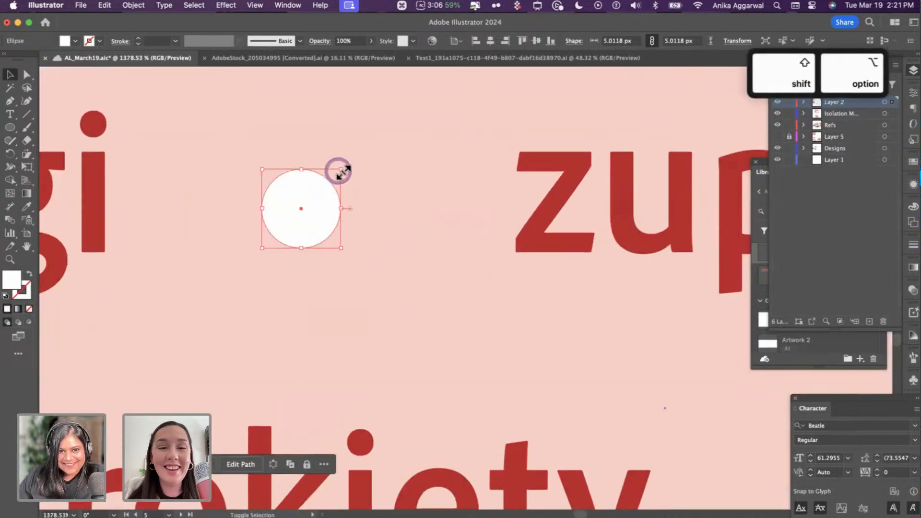
pyautogui.moveTo(339, 169)
pyautogui.mouseDown()
pyautogui.moveTo(319, 190)
pyautogui.moveTo(414, 280)
pyautogui.mouseUp()
pyautogui.scroll(-7, 322, 213)
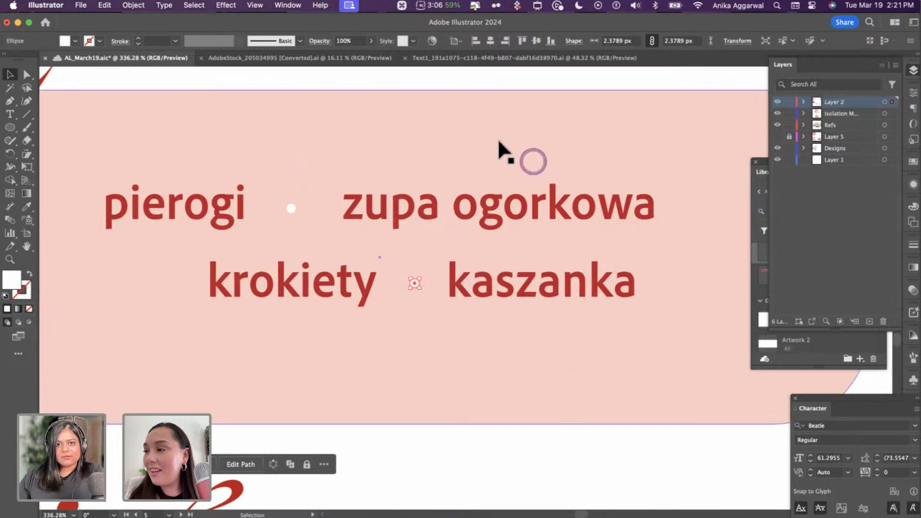
pyautogui.click(422, 76)
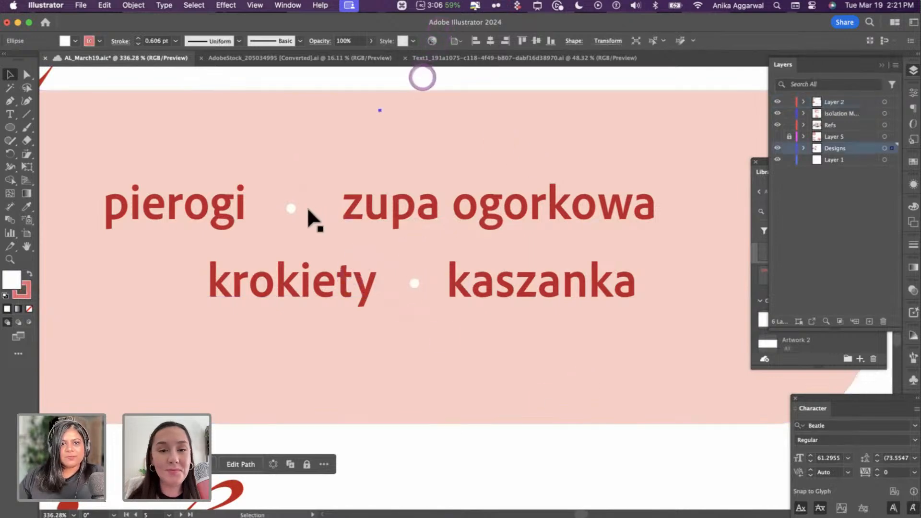
pyautogui.click(376, 205)
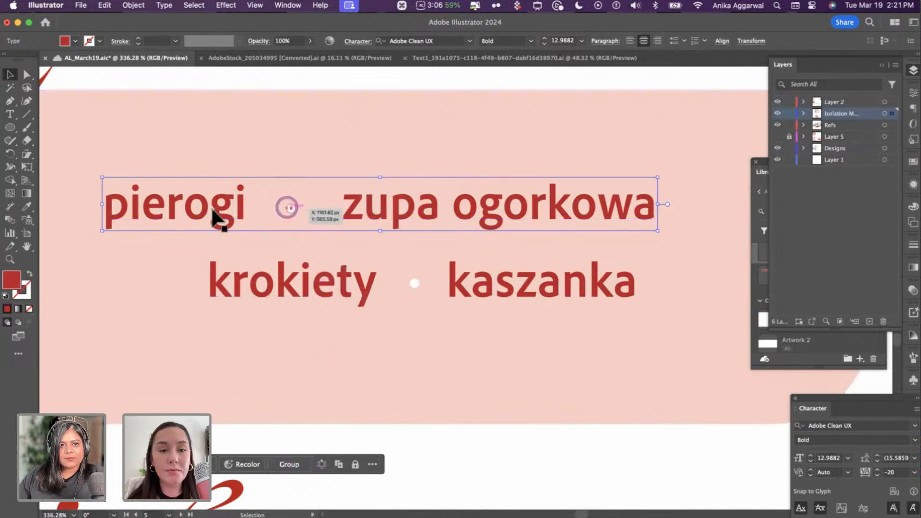
# - Evenly space pierogi, the dot and zupa ogorkowa using pierogi as the key object
pyautogui.click(288, 207)
pyautogui.keyDown('shift'); pyautogui.click(203, 208); pyautogui.keyUp('shift')
pyautogui.keyDown('shift'); pyautogui.click(384, 213); pyautogui.keyUp('shift')
pyautogui.click(204, 211)
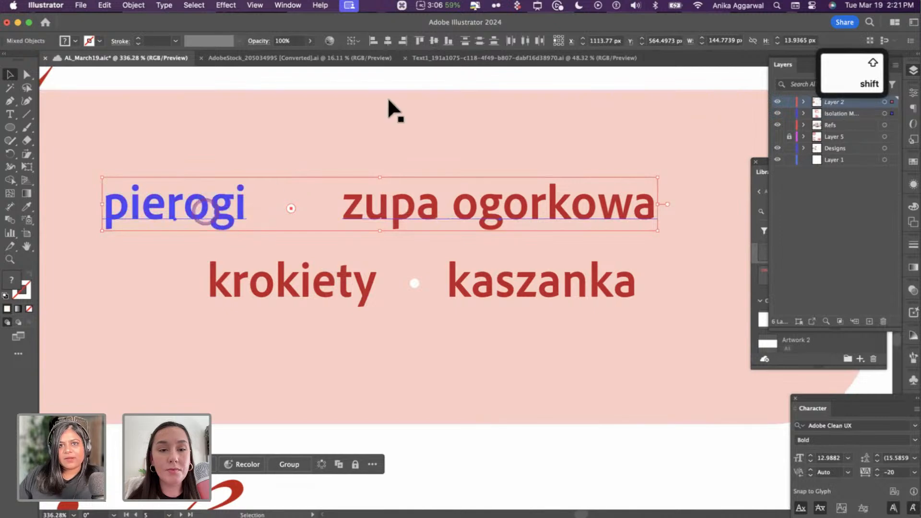
pyautogui.click(522, 42)
pyautogui.press('cmd+z')
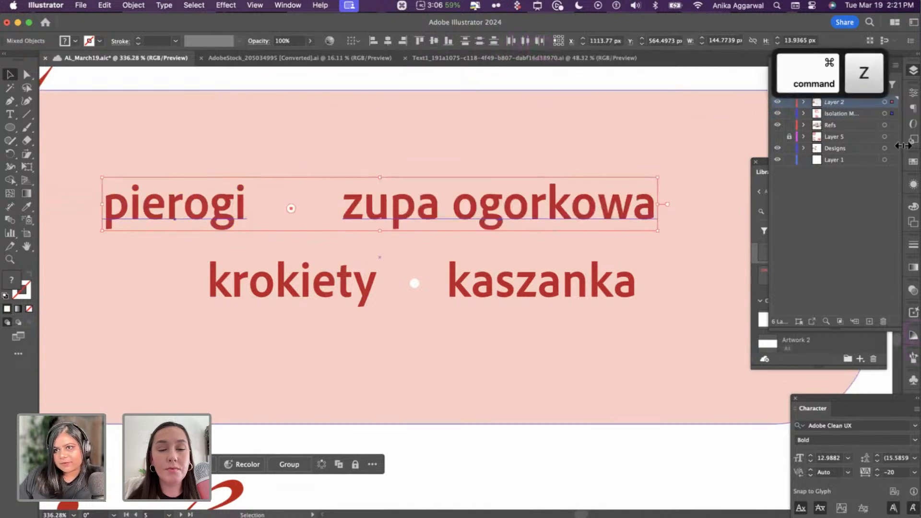
pyautogui.click(912, 94)
pyautogui.click(888, 316)
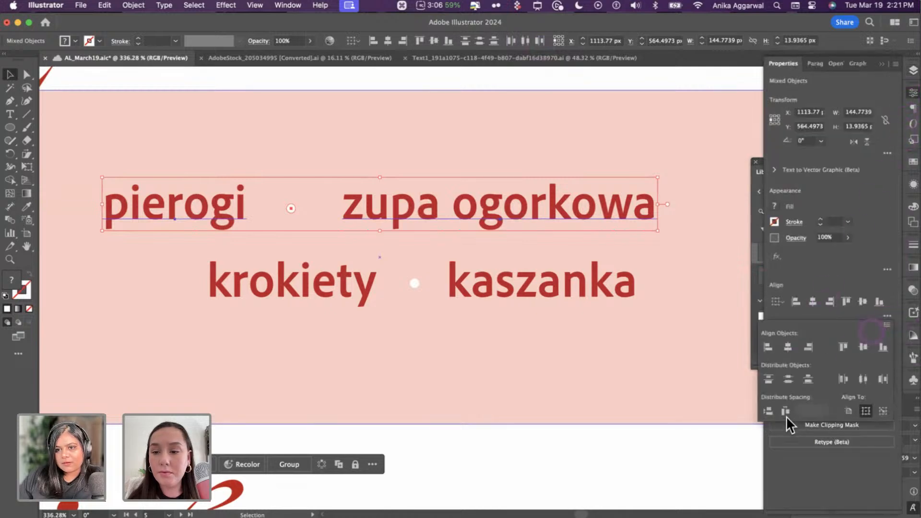
pyautogui.click(785, 411)
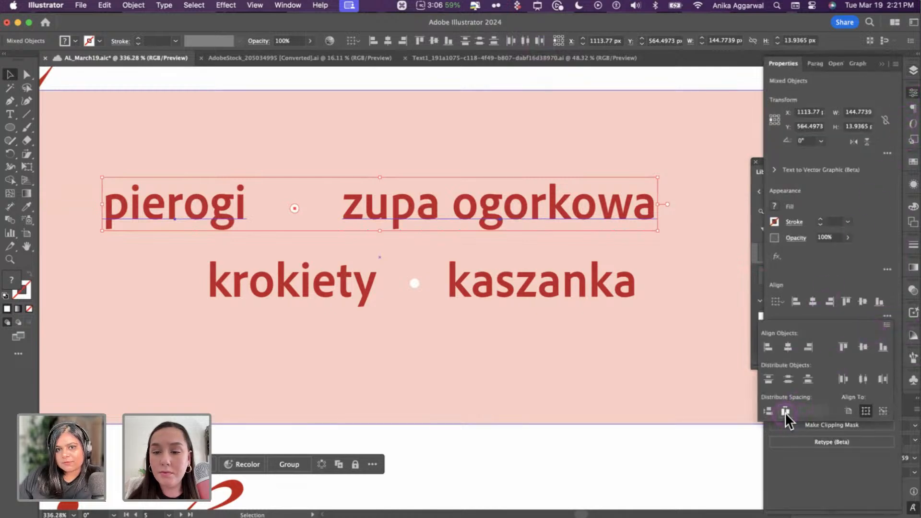
# - Distribute krokiety, the dot and kaszanka with 10 px gaps, then zoom out to the whole card
pyautogui.click(336, 281)
pyautogui.keyDown('shift'); pyautogui.click(415, 282); pyautogui.keyUp('shift')
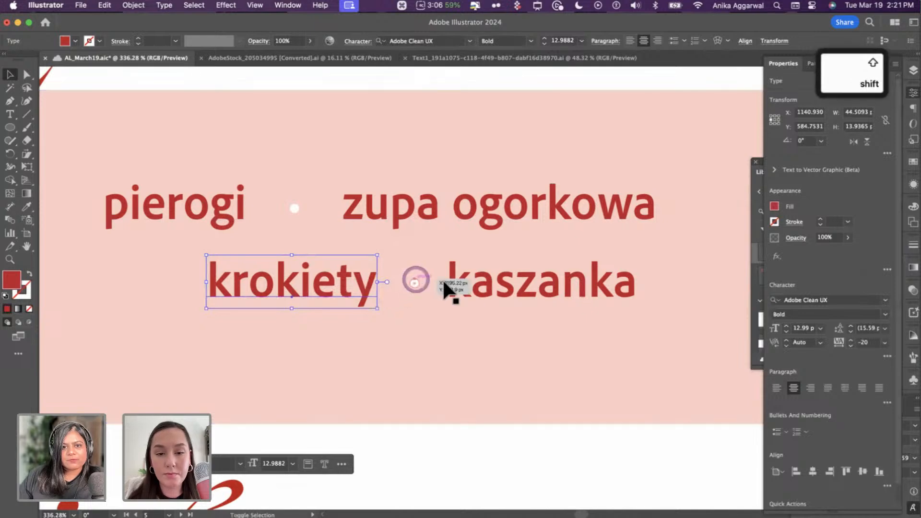
pyautogui.keyDown('shift'); pyautogui.click(450, 284); pyautogui.keyUp('shift')
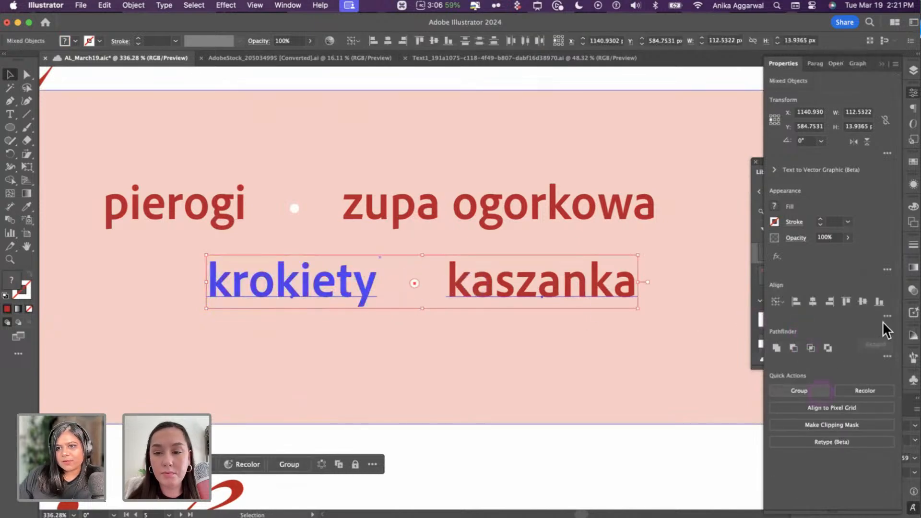
pyautogui.click(790, 407)
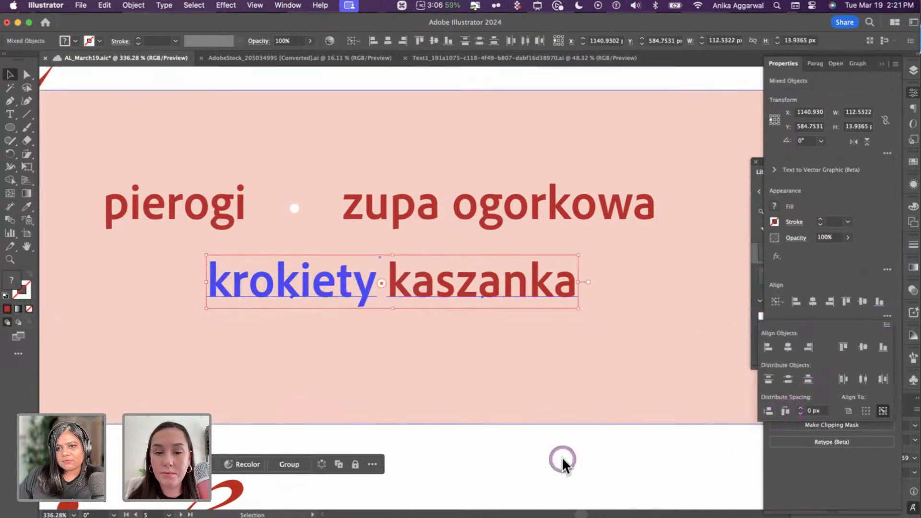
pyautogui.click(799, 408)
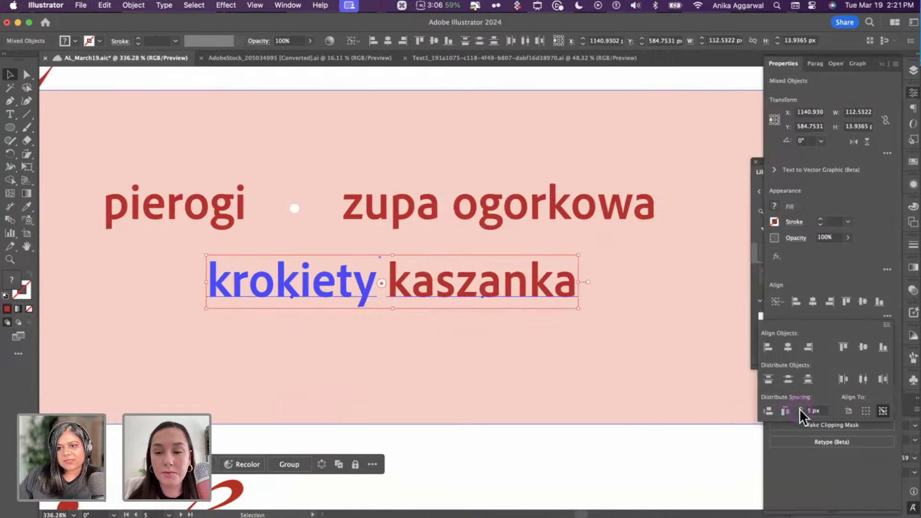
pyautogui.click(786, 411)
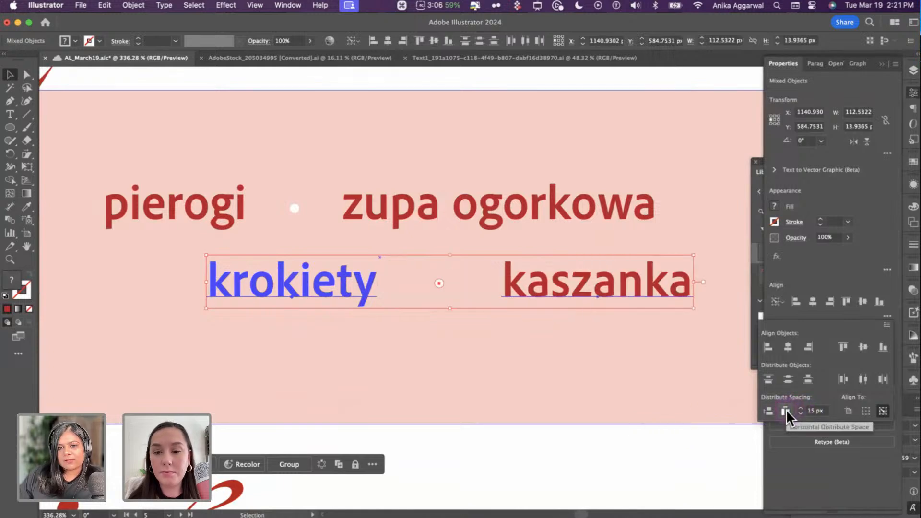
pyautogui.click(813, 411)
pyautogui.write('10')
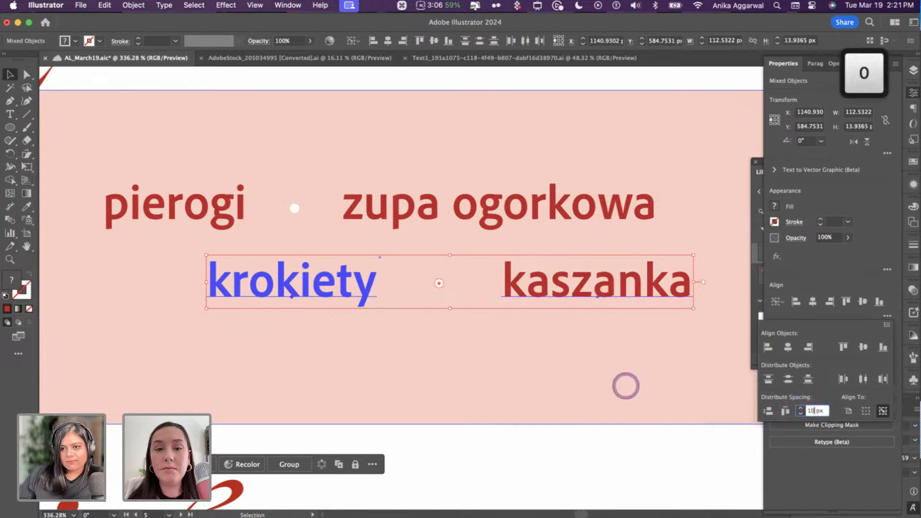
pyautogui.click(785, 411)
pyautogui.click(405, 450)
pyautogui.click(486, 442)
pyautogui.press('super+0')
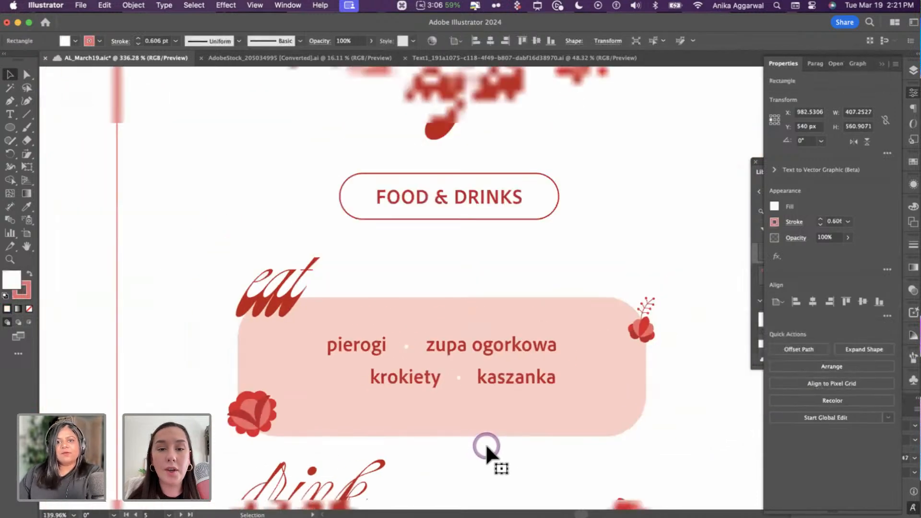
# - Copy the krokiety label down into the drink box and retype it as 'vodka'
pyautogui.scroll(3, 485, 444)
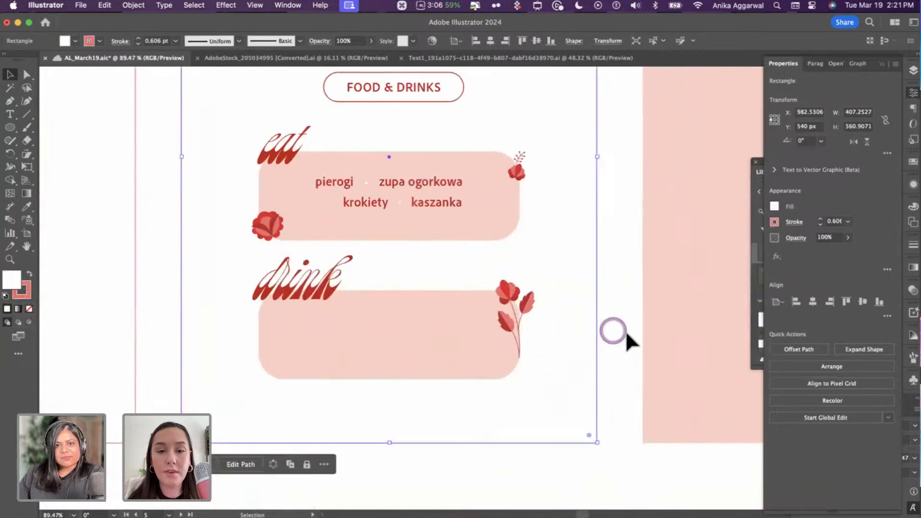
pyautogui.click(626, 330)
pyautogui.scroll(3, 370, 336)
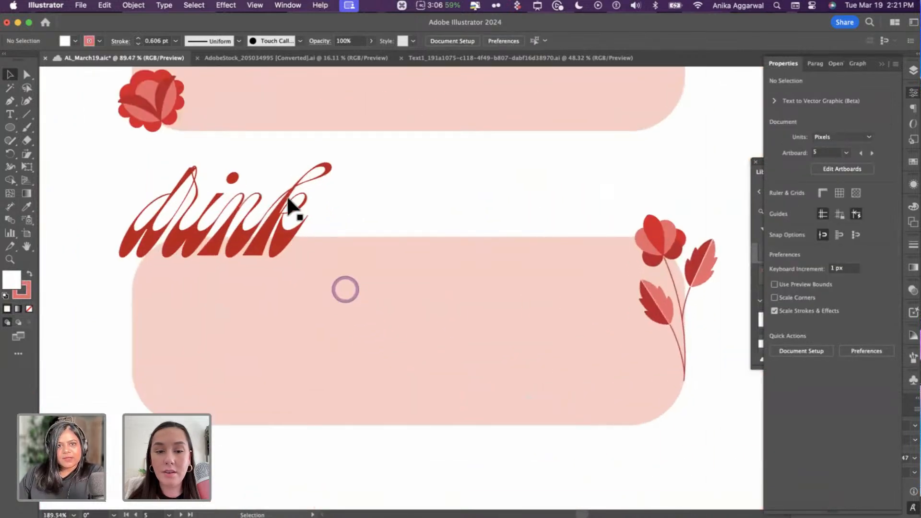
pyautogui.scroll(-4, 298, 189)
pyautogui.scroll(2, 329, 148)
pyautogui.click(329, 144)
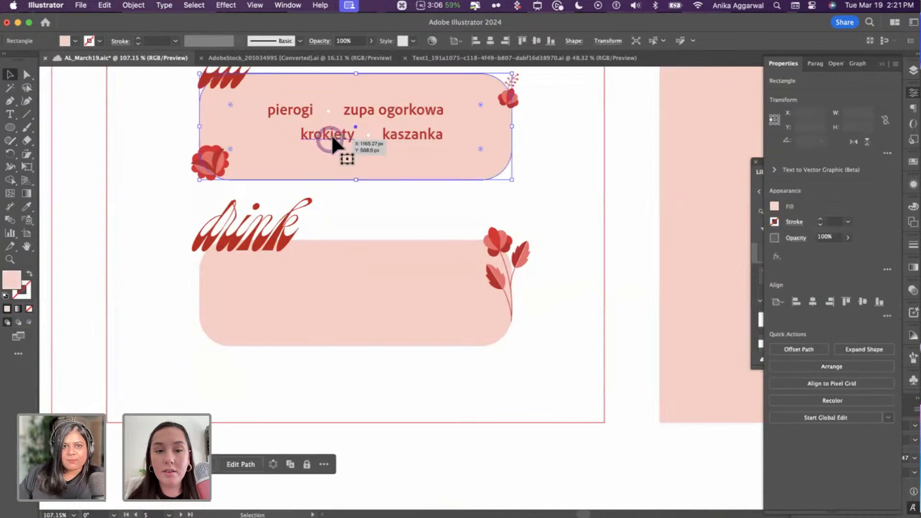
pyautogui.moveTo(331, 134); pyautogui.dragTo(371, 291)
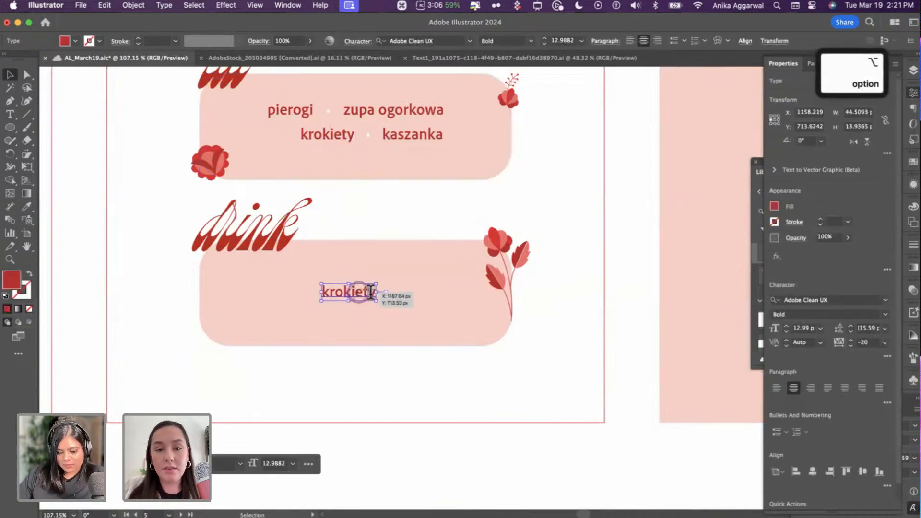
pyautogui.doubleClick(371, 292)
pyautogui.press('super+a')
pyautogui.write('vodka')
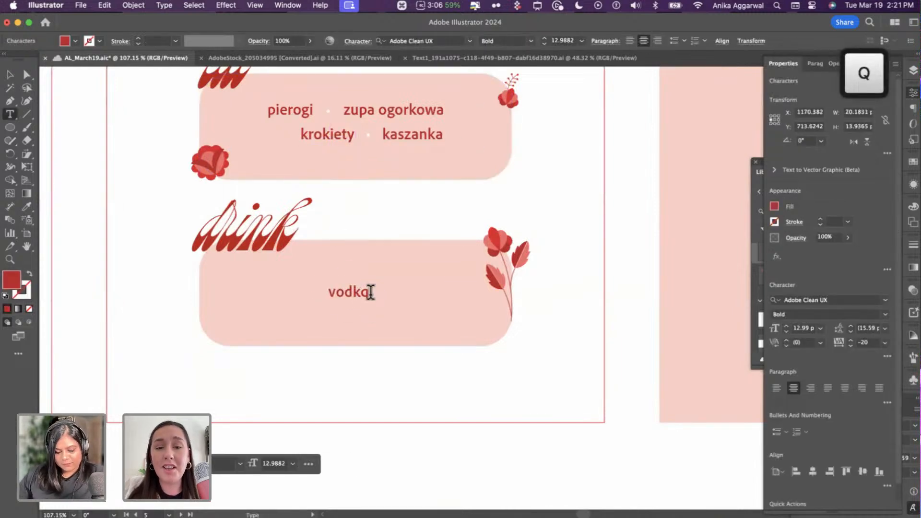
pyautogui.press('BackSpace')
pyautogui.write('a')
pyautogui.press('Escape')
# - Centre 'vodka' horizontally and vertically within the pink drink box, then deselect
pyautogui.keyDown('shift'); pyautogui.click(381, 260); pyautogui.keyUp('shift')
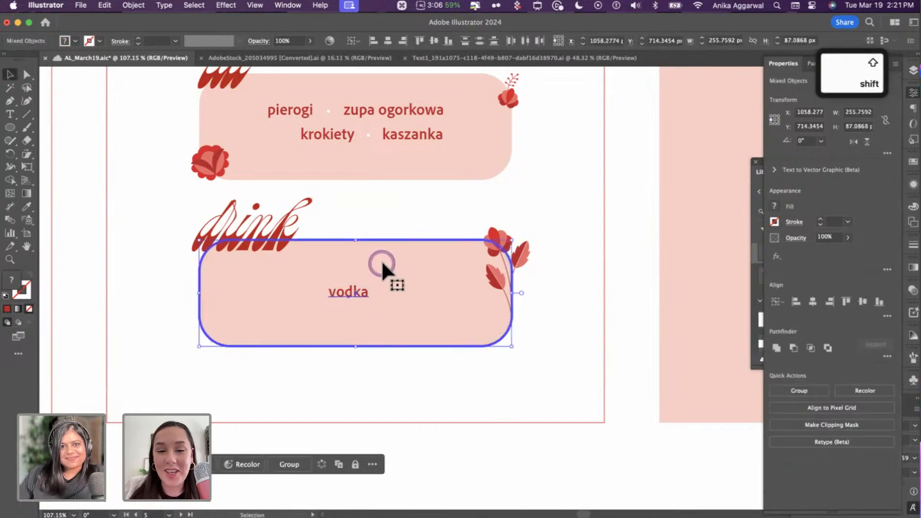
pyautogui.click(392, 41)
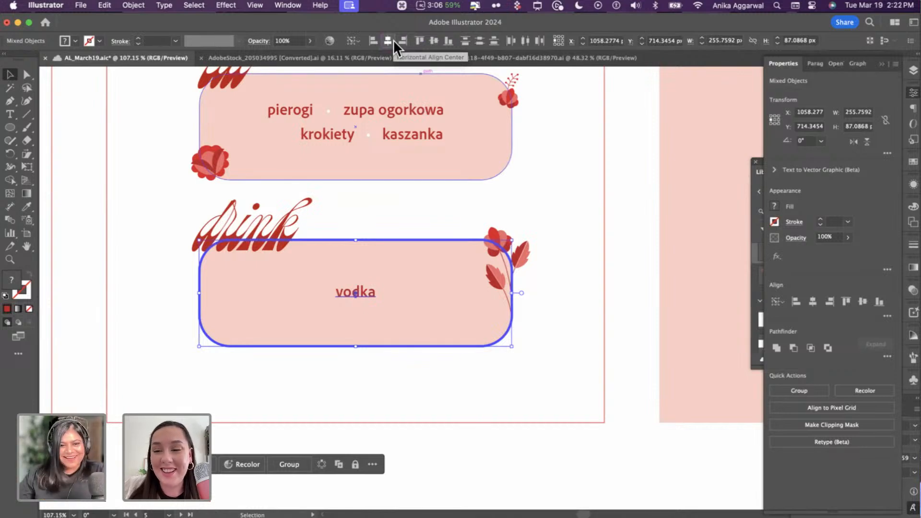
pyautogui.click(416, 459)
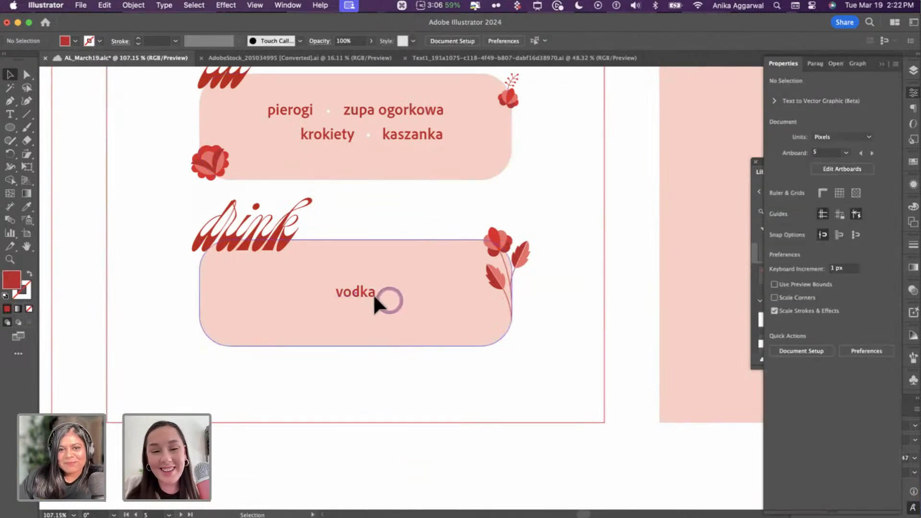
pyautogui.click(374, 296)
pyautogui.keyDown('shift'); pyautogui.click(396, 254); pyautogui.keyUp('shift')
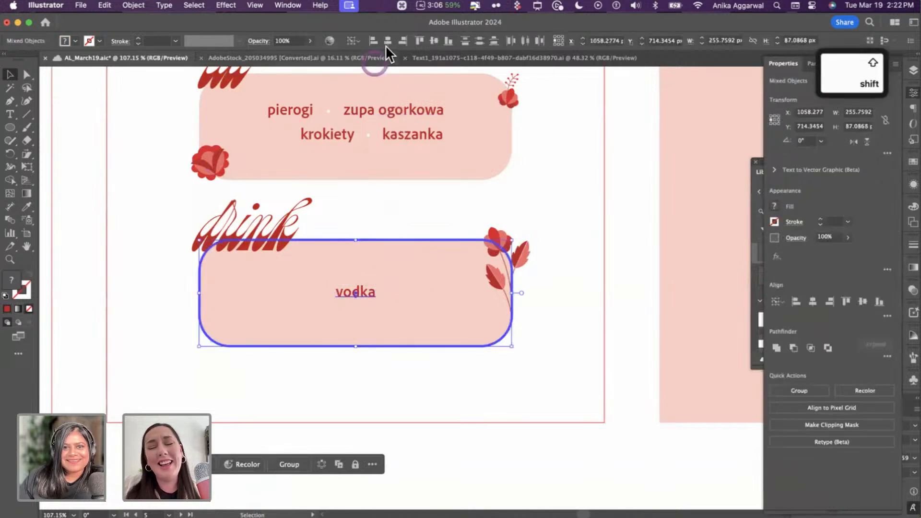
pyautogui.click(420, 41)
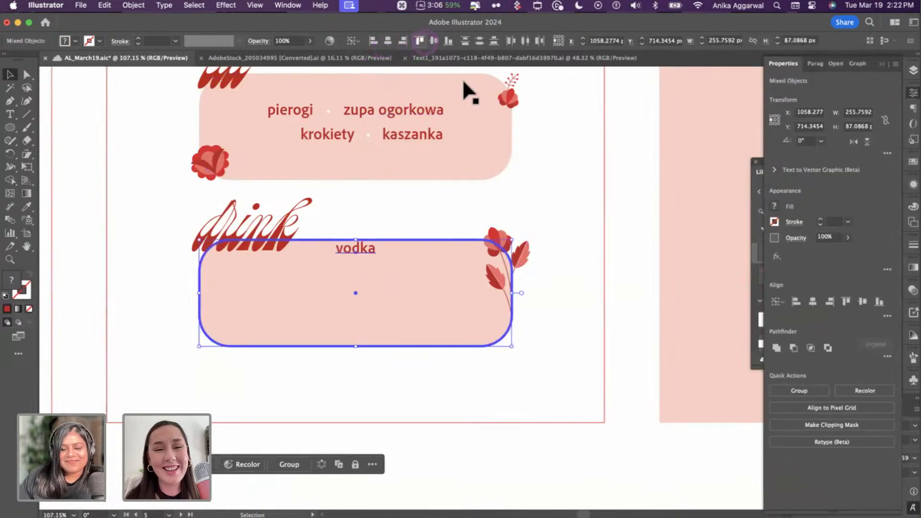
pyautogui.click(436, 41)
pyautogui.click(623, 248)
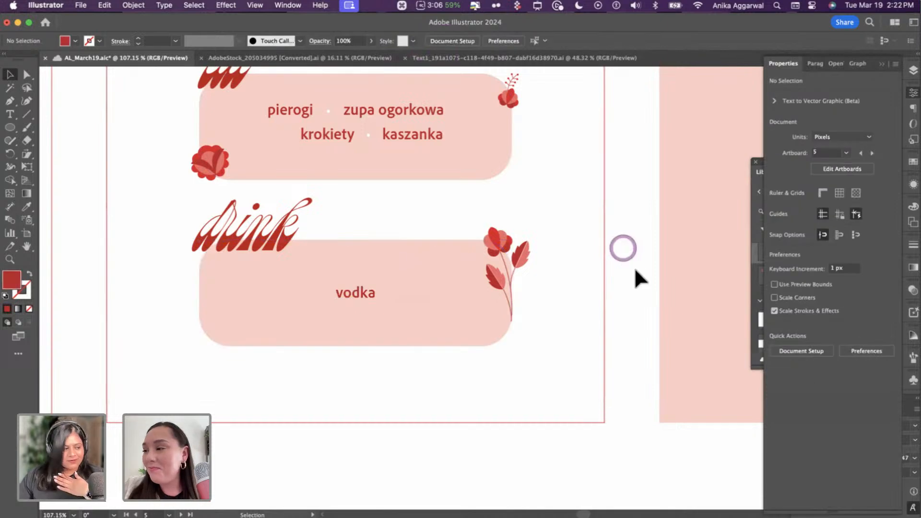
pyautogui.click(622, 291)
pyautogui.scroll(-8, 623, 340)
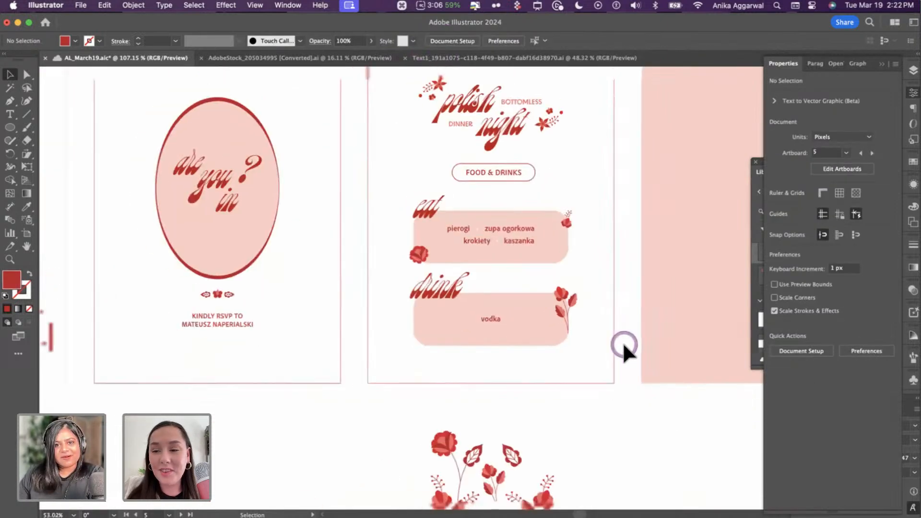
pyautogui.scroll(4, 621, 339)
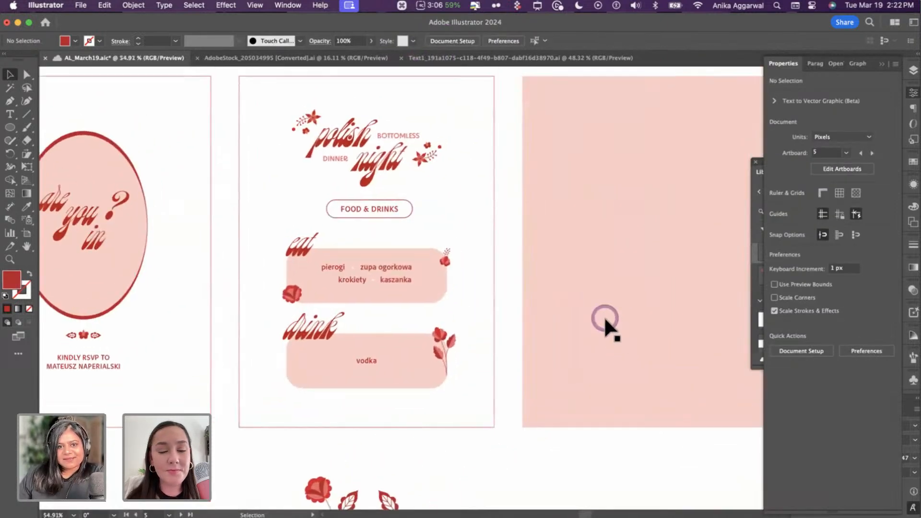
pyautogui.hscroll(3, 640, 320)
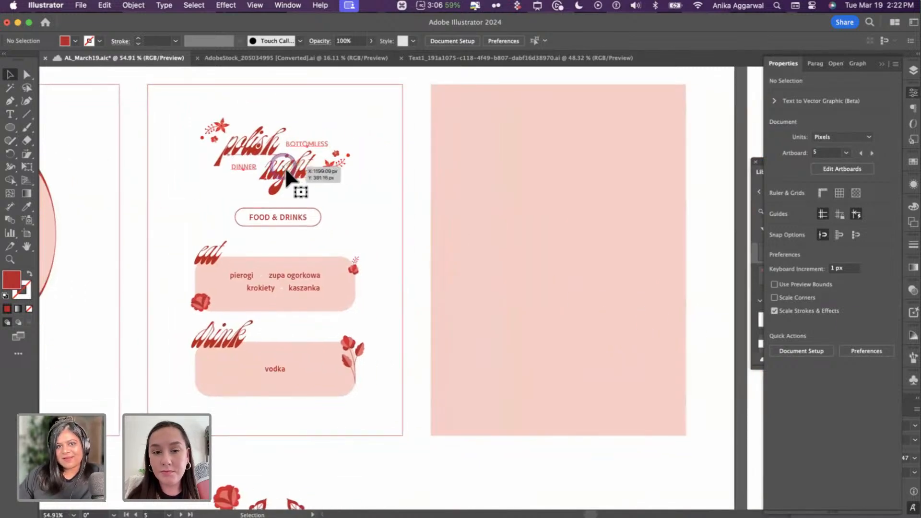
# - Place a copy of the polish night title on the pink card, centred on it
pyautogui.moveTo(287, 167); pyautogui.dragTo(573, 264)
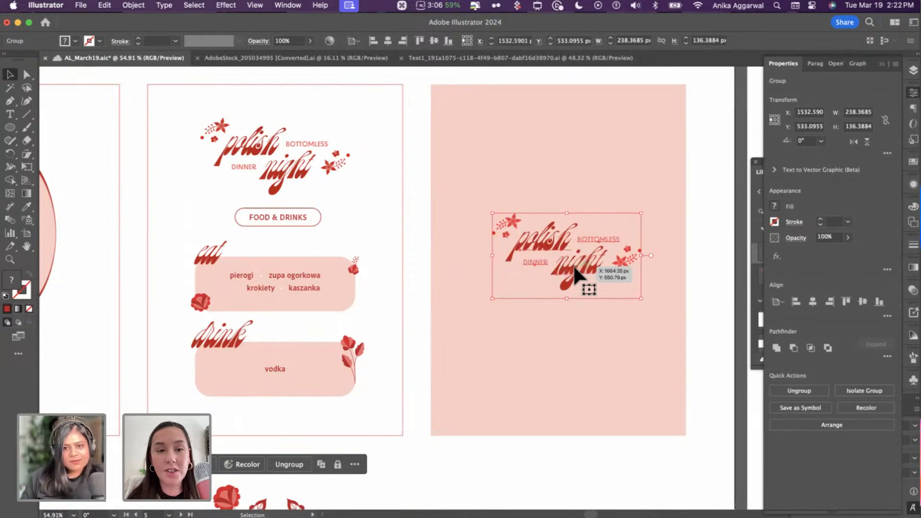
pyautogui.keyDown('shift'); pyautogui.click(573, 153); pyautogui.keyUp('shift')
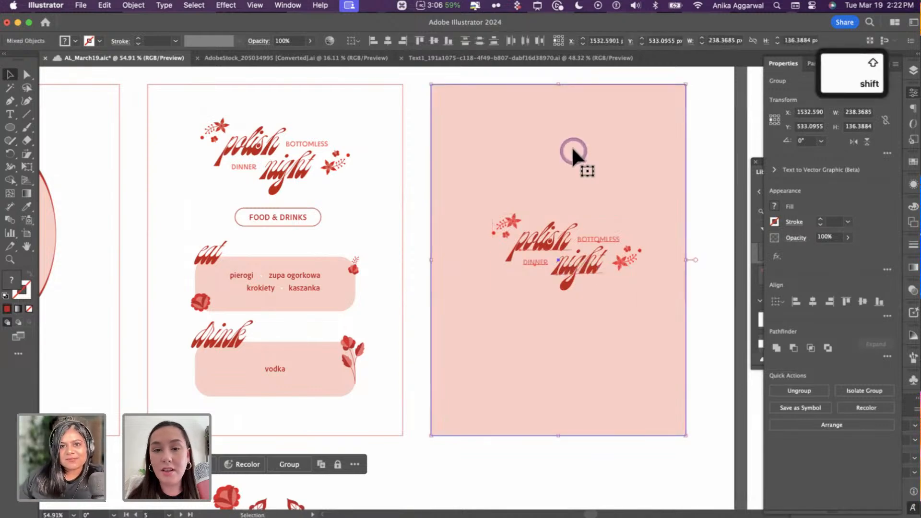
pyautogui.click(388, 40)
pyautogui.click(434, 40)
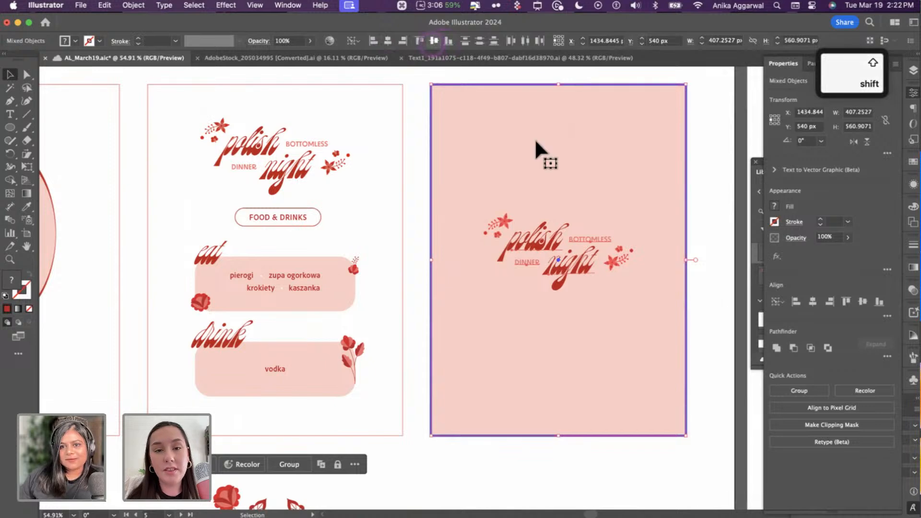
pyautogui.click(718, 275)
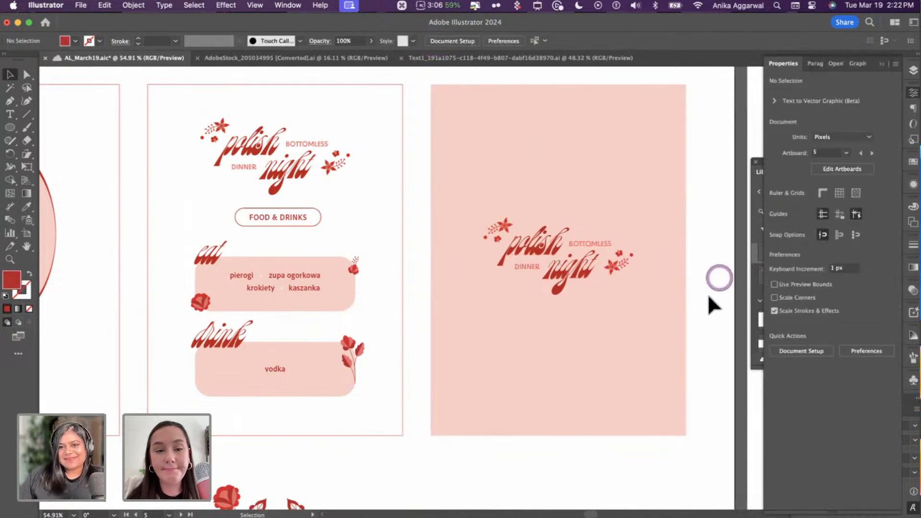
# - Recolour the title's BOTTOMLESS and DINNER words white using the Eyedropper
pyautogui.doubleClick(591, 238)
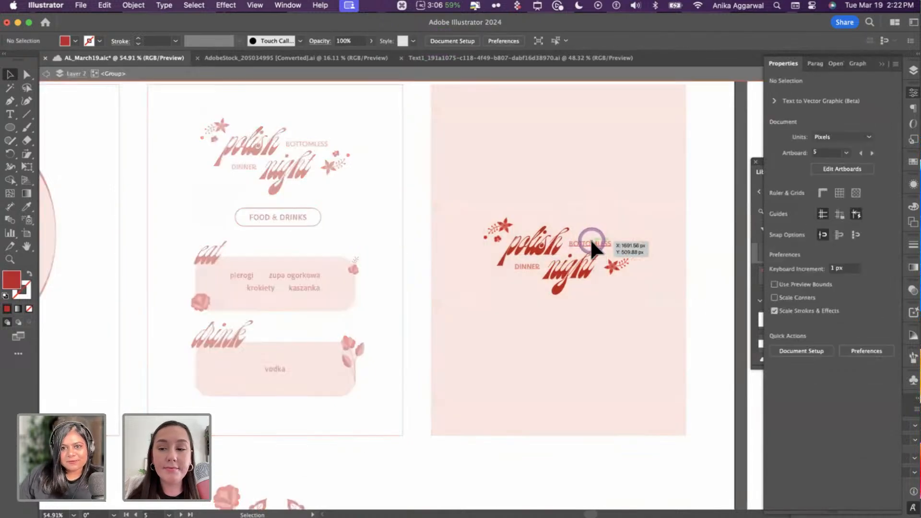
pyautogui.click(590, 238)
pyautogui.doubleClick(572, 243)
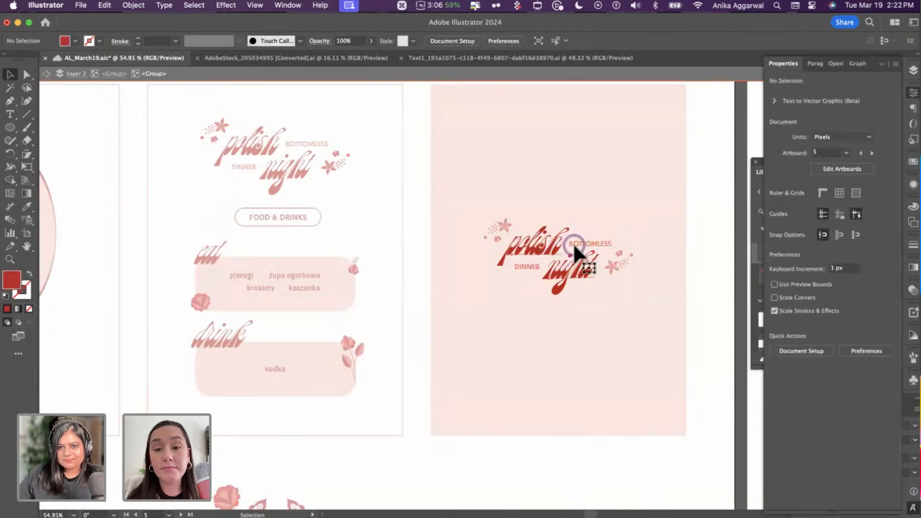
pyautogui.click(575, 240)
pyautogui.keyDown('shift'); pyautogui.click(531, 265); pyautogui.keyUp('shift')
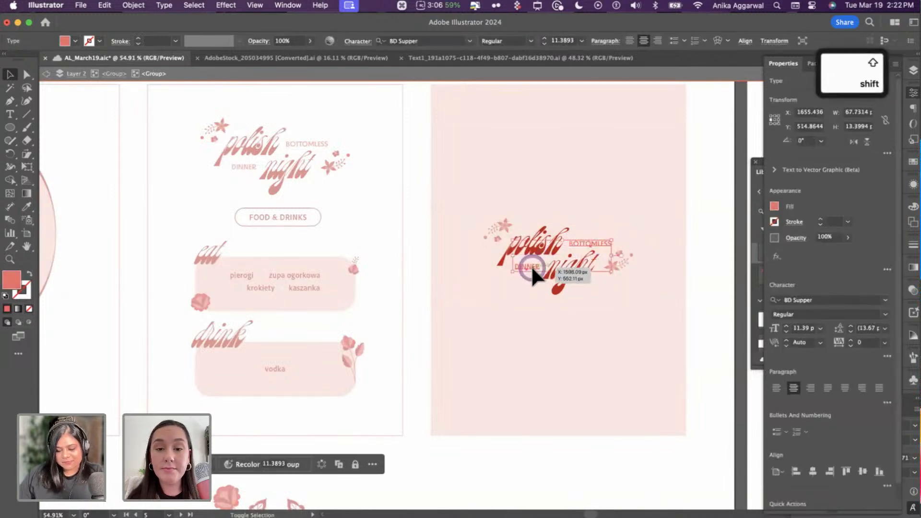
pyautogui.press('Escape')
pyautogui.press('i')
pyautogui.click(427, 160)
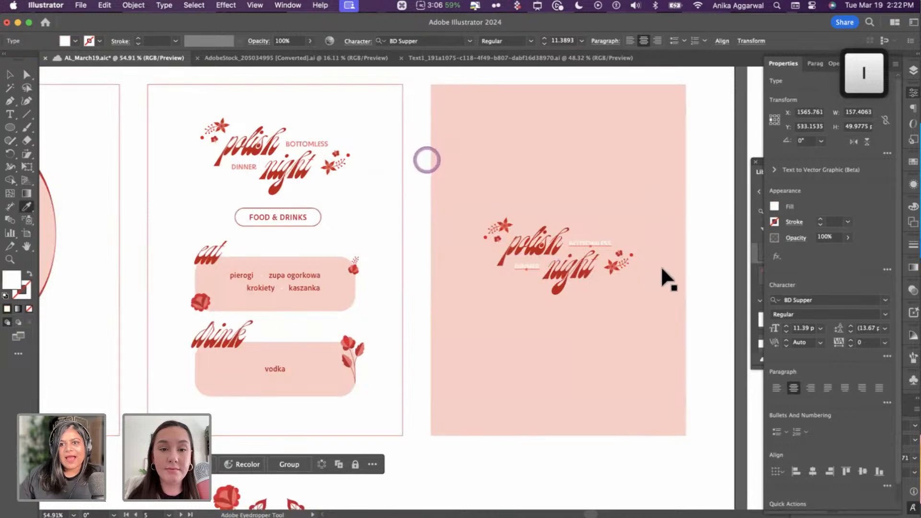
pyautogui.press('v')
pyautogui.click(695, 261)
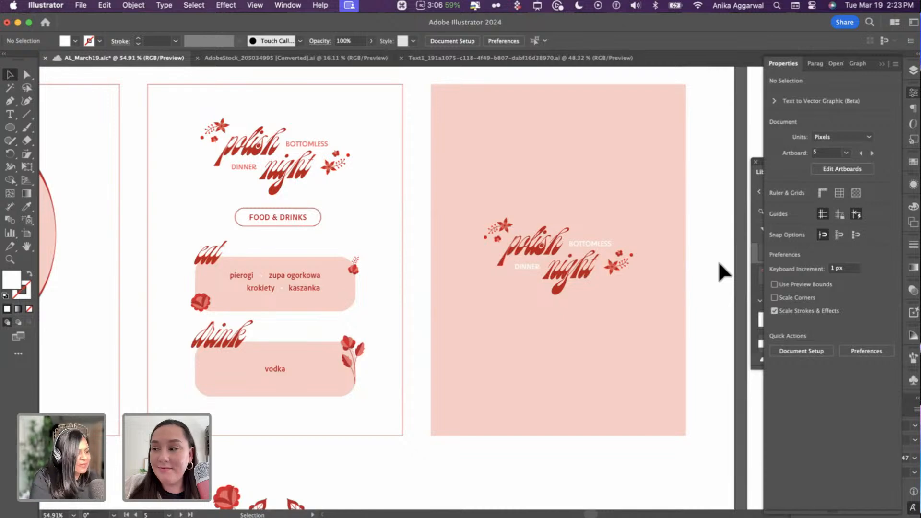
pyautogui.scroll(-5, 719, 148)
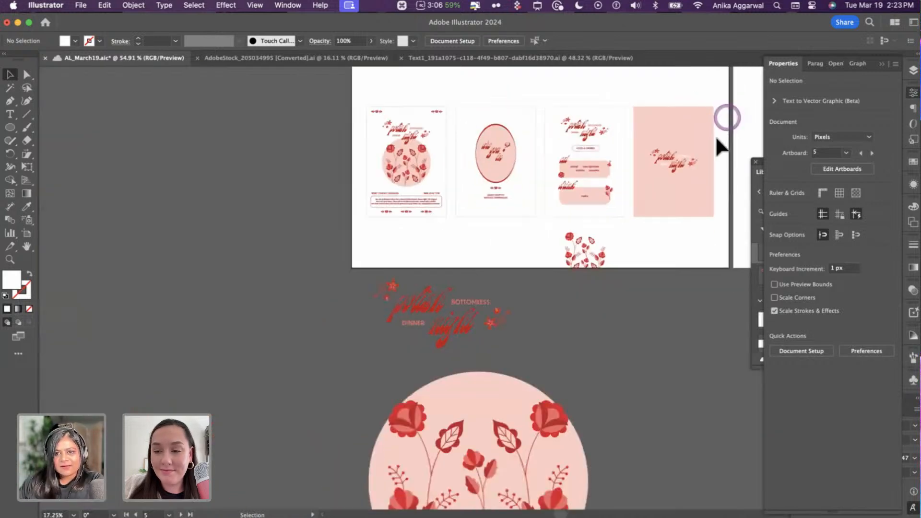
pyautogui.hscroll(3, 693, 181)
pyautogui.scroll(4, 536, 167)
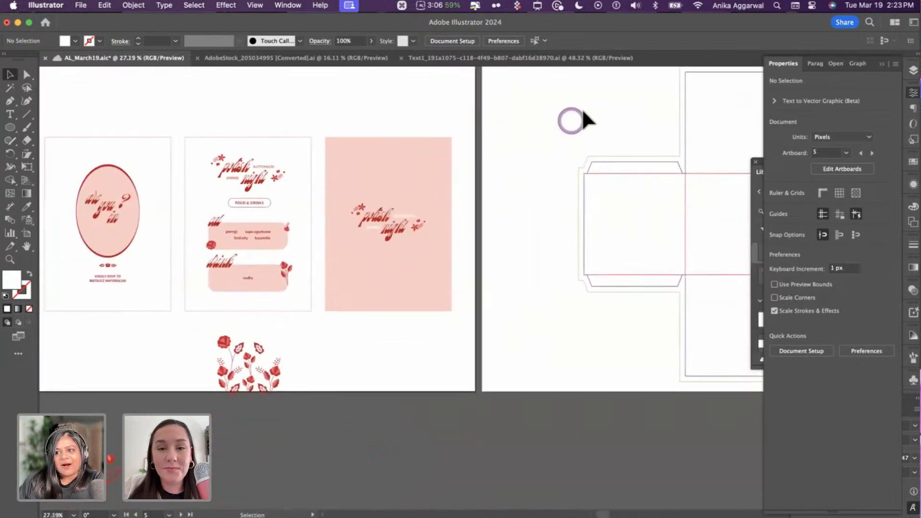
pyautogui.scroll(-3, 577, 168)
pyautogui.hscroll(-2, 561, 187)
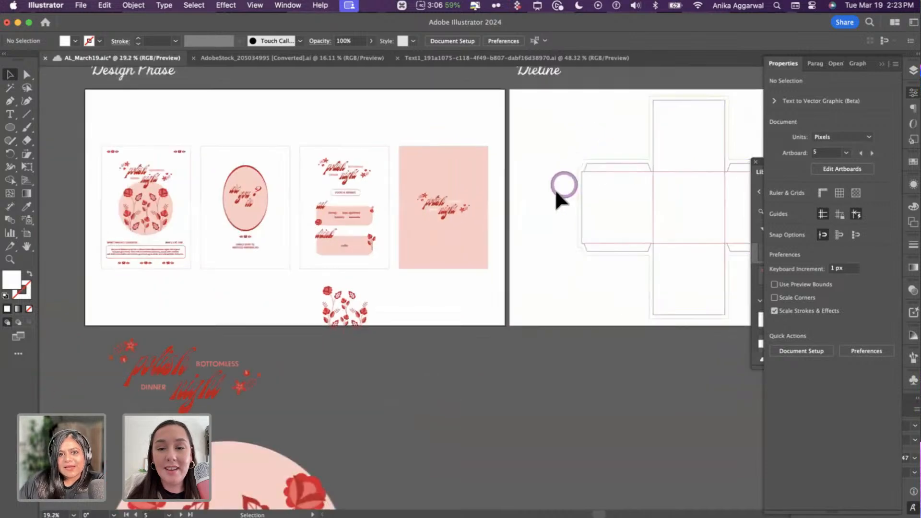
pyautogui.scroll(5, 536, 197)
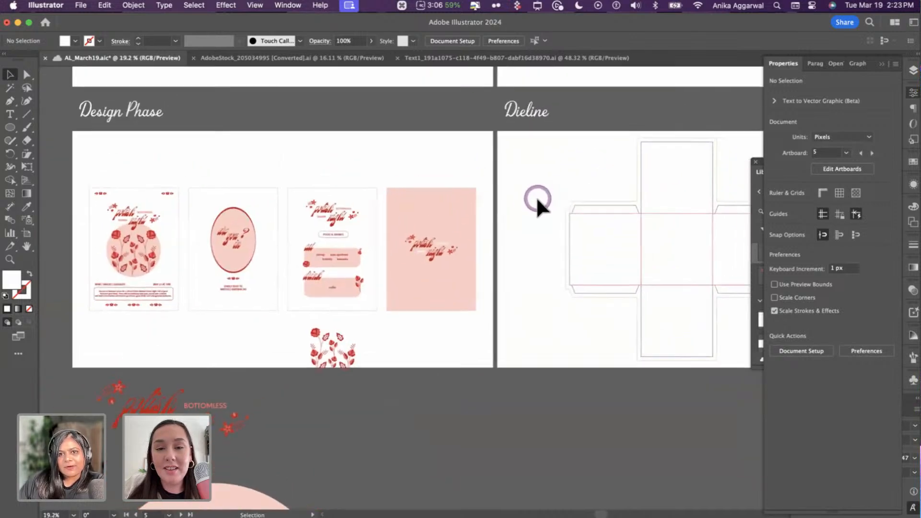
pyautogui.hscroll(2, 534, 195)
pyautogui.scroll(5, 530, 194)
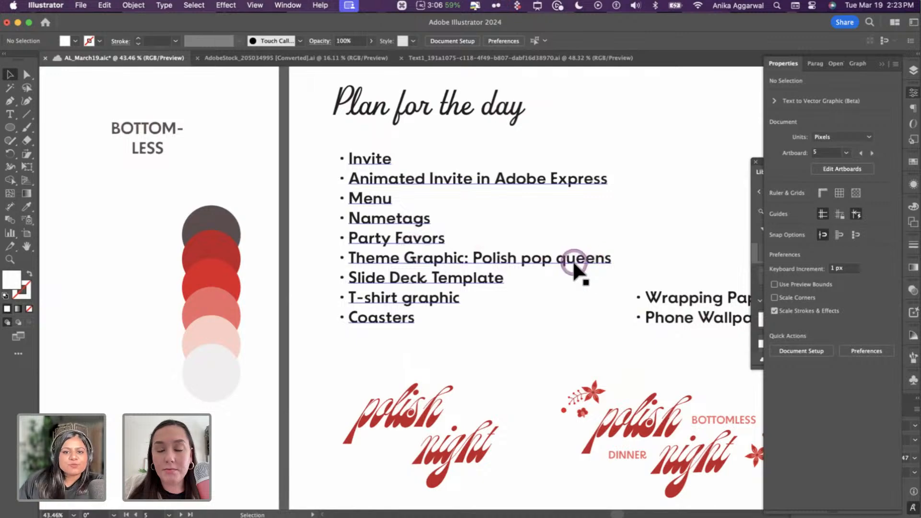
pyautogui.scroll(-1, 558, 262)
pyautogui.scroll(-1, 559, 262)
pyautogui.scroll(3, 499, 240)
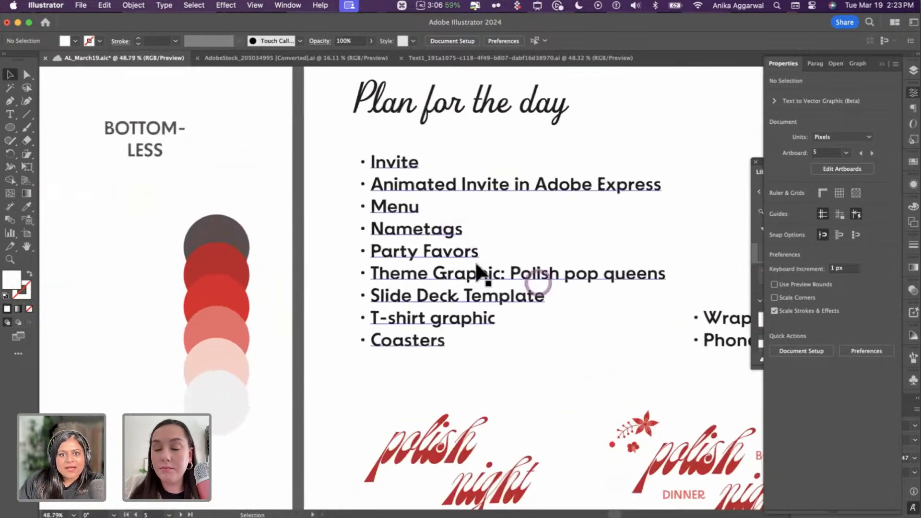
pyautogui.scroll(-10, 473, 263)
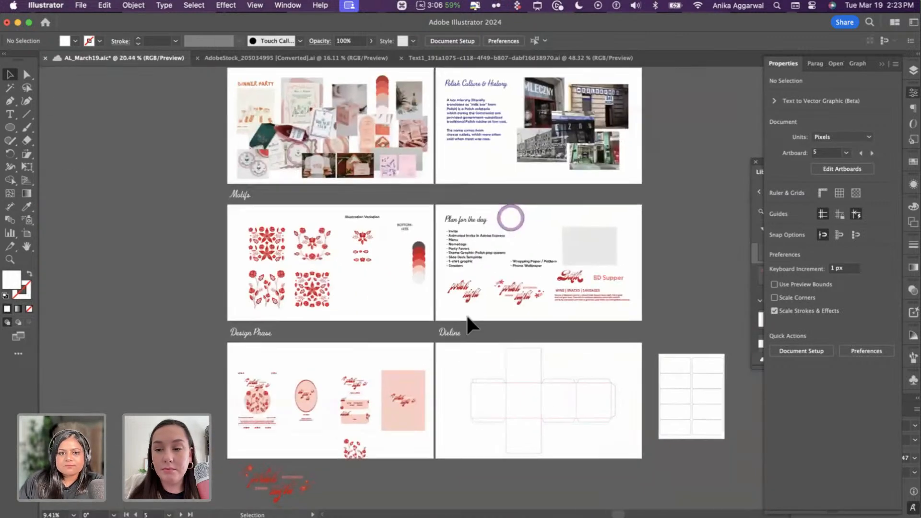
pyautogui.scroll(8, 268, 316)
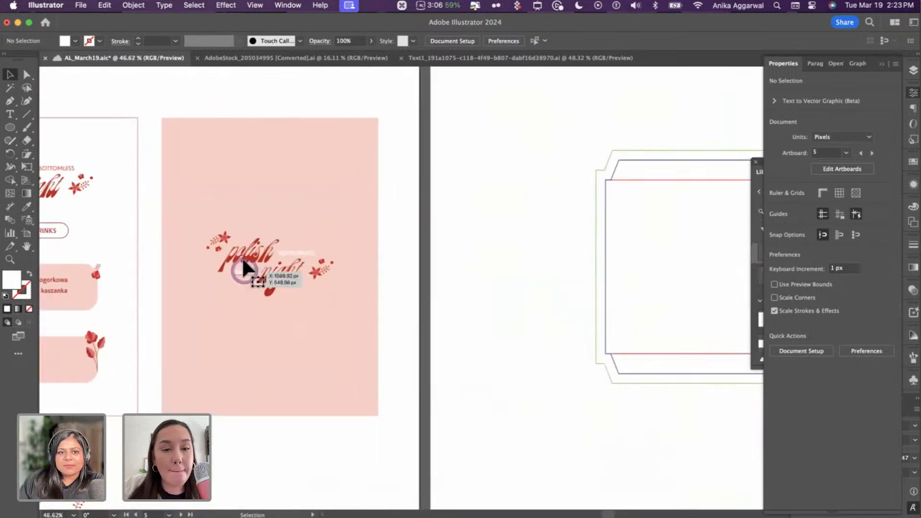
# - Copy the script text from the polish night title on the pink card
pyautogui.click(246, 259)
pyautogui.scroll(2, 246, 256)
pyautogui.doubleClick(246, 256)
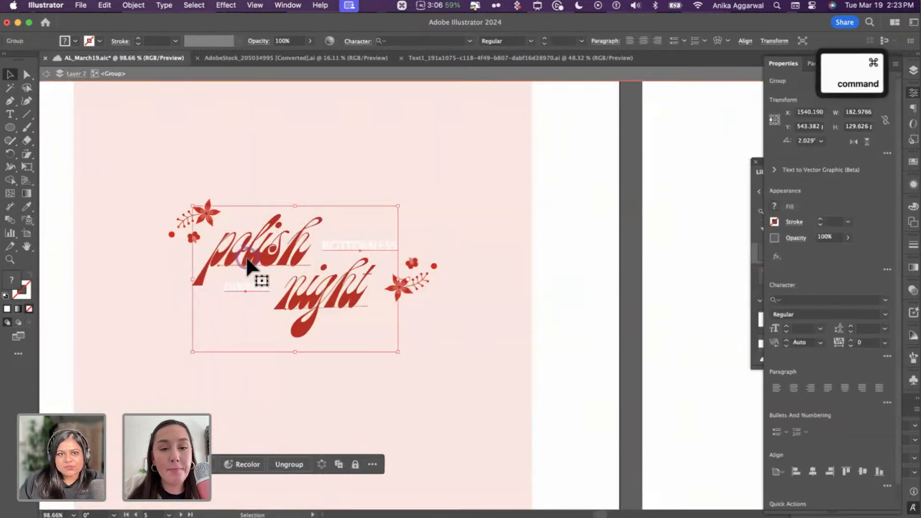
pyautogui.press('super+c')
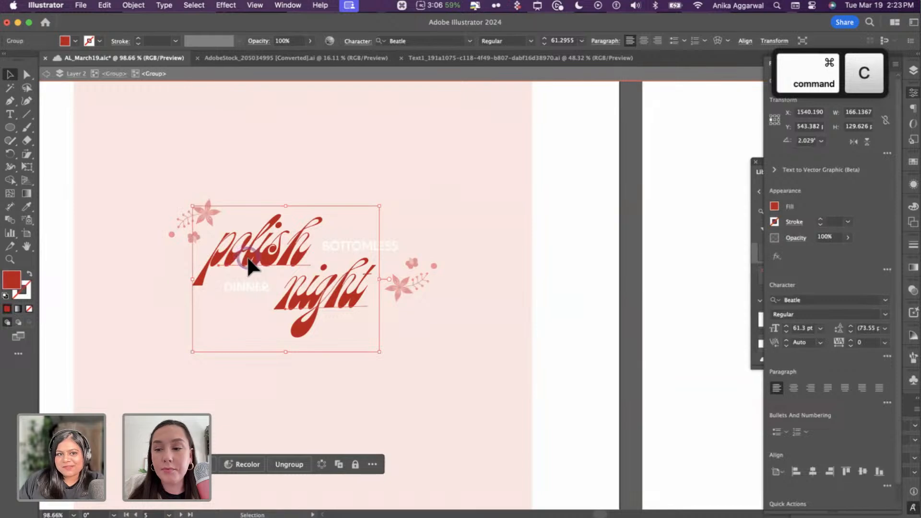
pyautogui.click(247, 256)
pyautogui.press('Escape')
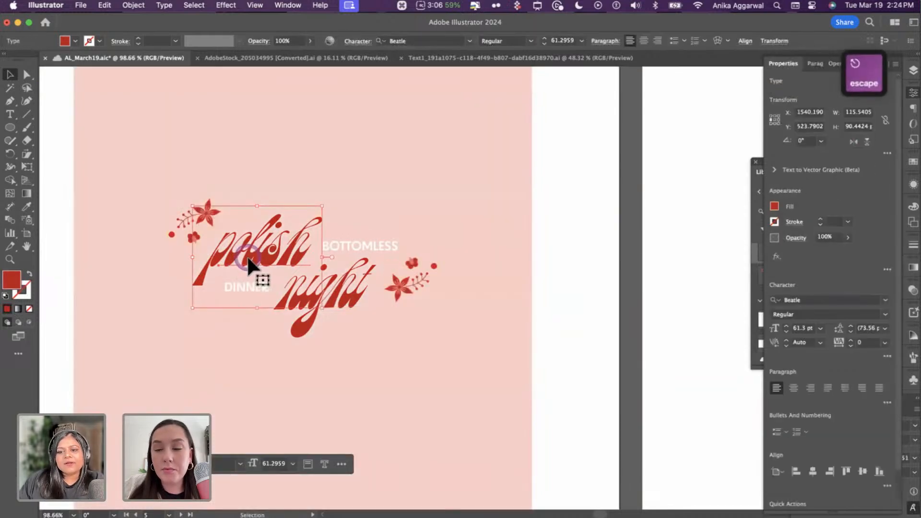
pyautogui.click(547, 285)
# - Paste the copied script text onto the ten-card label sheet artboard
pyautogui.scroll(-3, 539, 282)
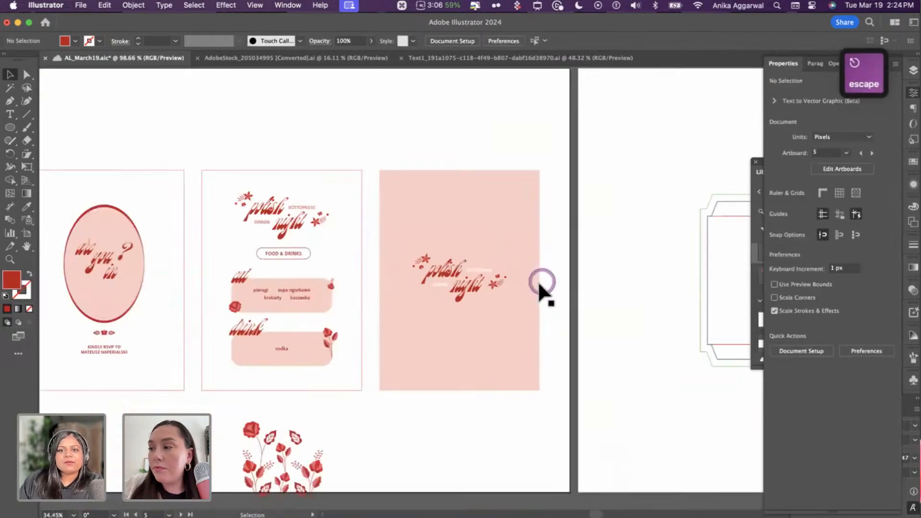
pyautogui.hscroll(20, 537, 281)
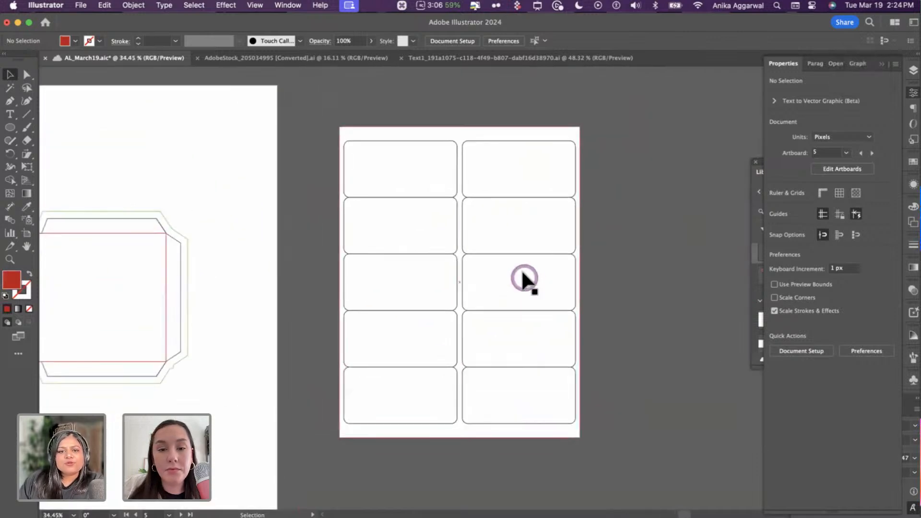
pyautogui.scroll(3, 521, 271)
pyautogui.scroll(-4, 523, 272)
pyautogui.scroll(2, 523, 272)
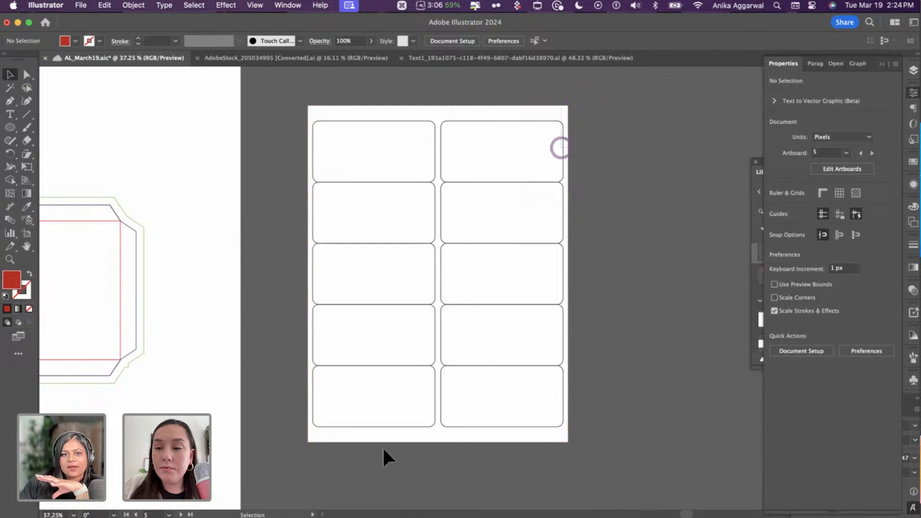
pyautogui.press('super+alt+a')
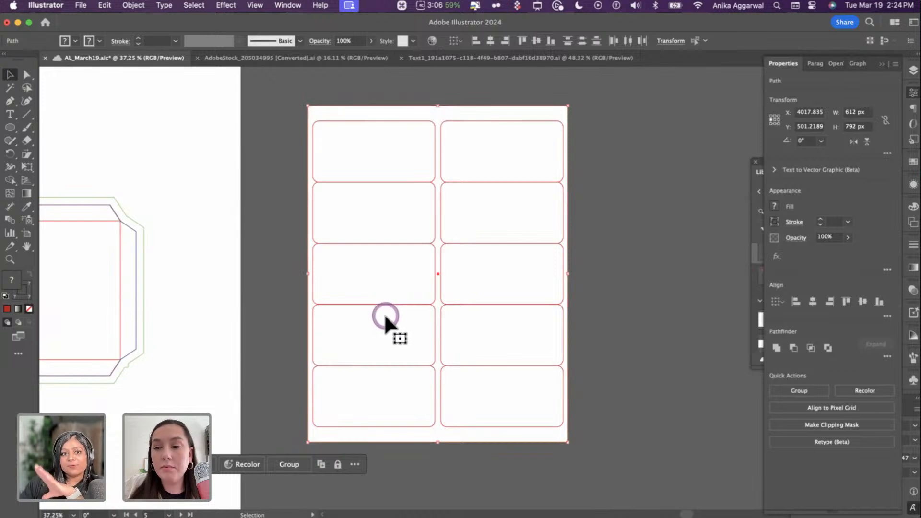
pyautogui.click(585, 227)
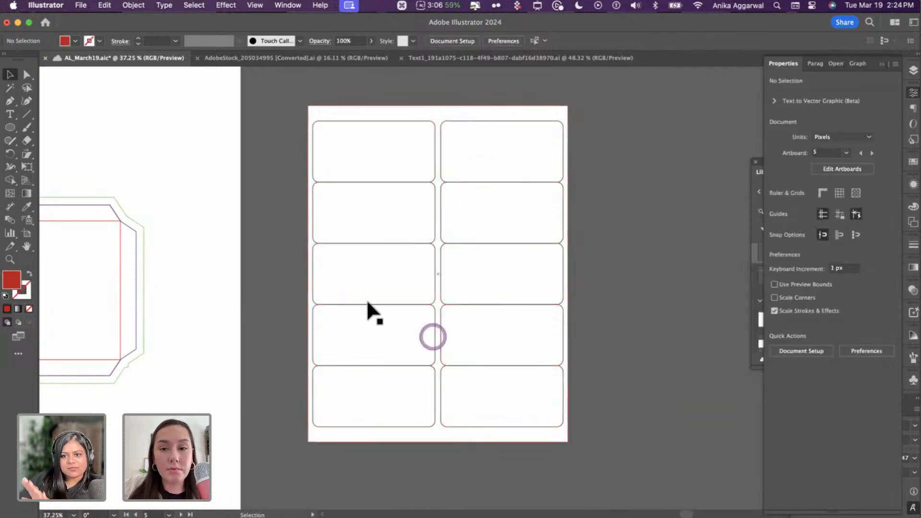
pyautogui.scroll(5, 471, 299)
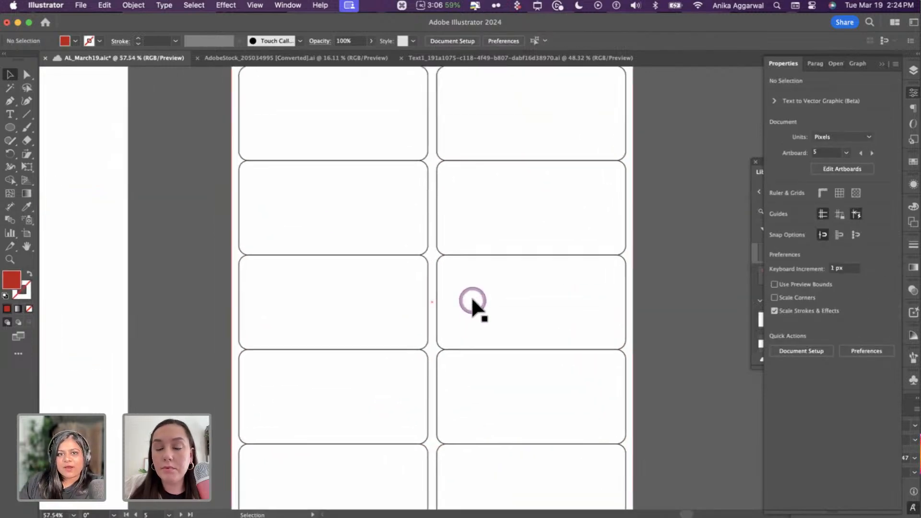
pyautogui.press('super+v')
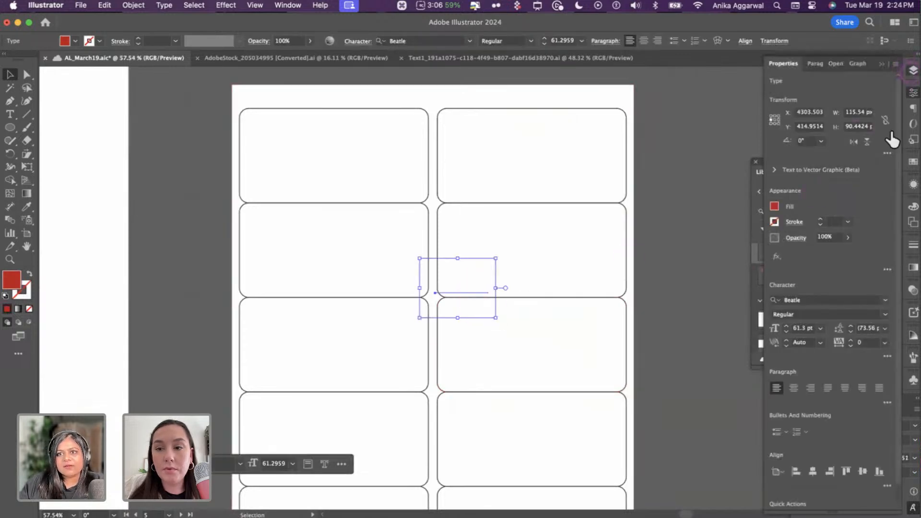
# - Move the pasted text to Layer 2, place it in the top-left card and retype it 'mateusz'
pyautogui.click(913, 72)
pyautogui.moveTo(888, 103); pyautogui.dragTo(887, 96)
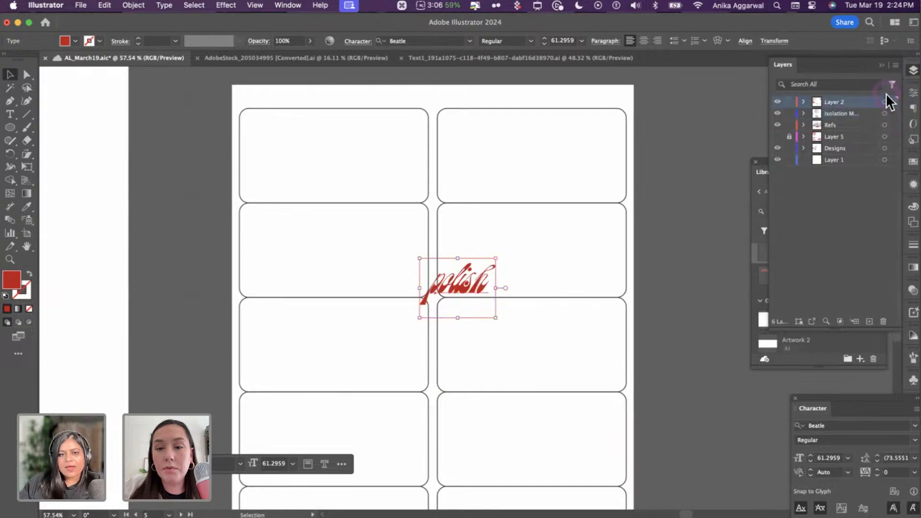
pyautogui.moveTo(473, 272); pyautogui.dragTo(348, 121)
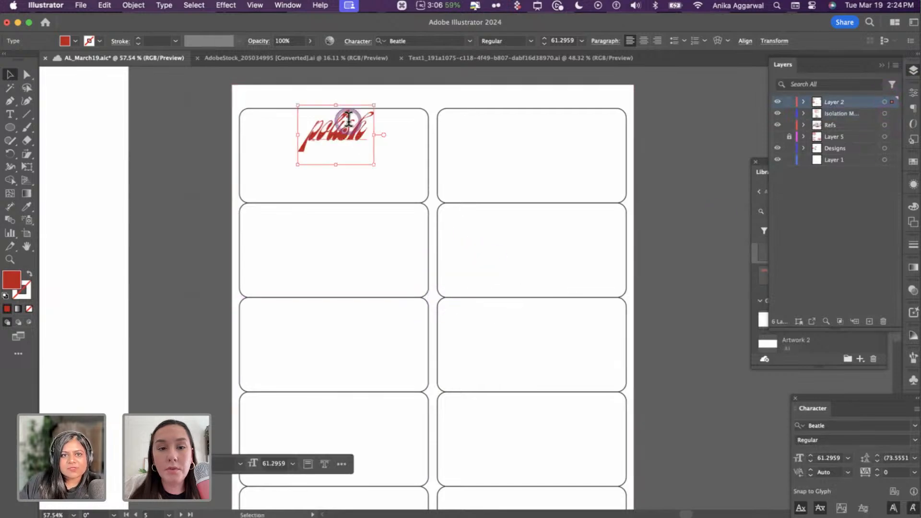
pyautogui.doubleClick(334, 140)
pyautogui.write('mateusz')
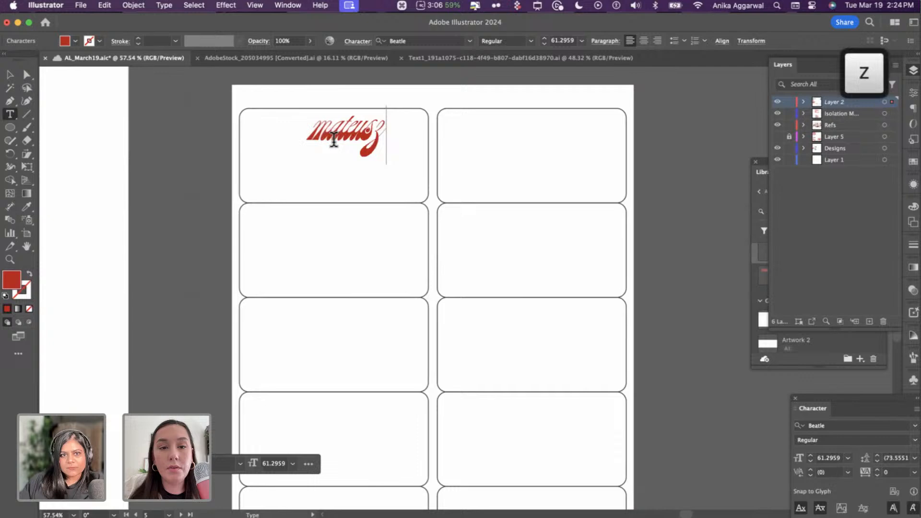
pyautogui.press('Escape')
# - Copy the name into the top-right card and retype it as 'raph'
pyautogui.moveTo(335, 138); pyautogui.dragTo(516, 137)
pyautogui.doubleClick(508, 153)
pyautogui.press('super+a')
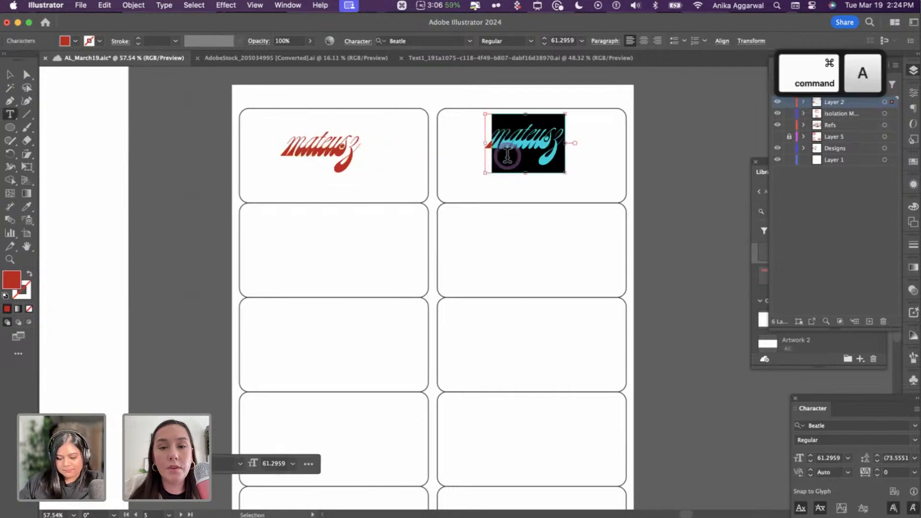
pyautogui.write('laph')
pyautogui.press('Escape')
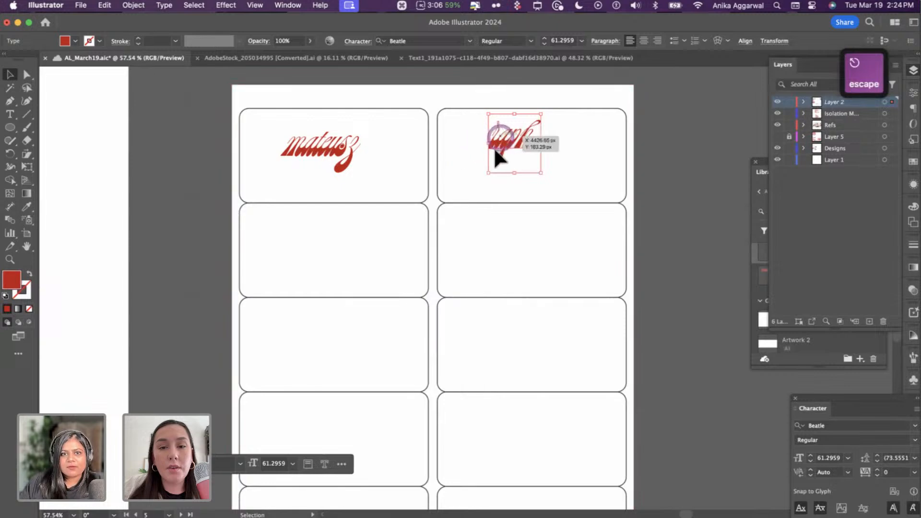
# - Make another copy of the name and retype it as 'anika'
pyautogui.moveTo(498, 142); pyautogui.dragTo(689, 233)
pyautogui.doubleClick(292, 254)
pyautogui.press('super+a')
pyautogui.write('anika')
pyautogui.press('Escape')
# - Delete an accidental duplicate of both names and move anika into the third-row left card
pyautogui.click(499, 136)
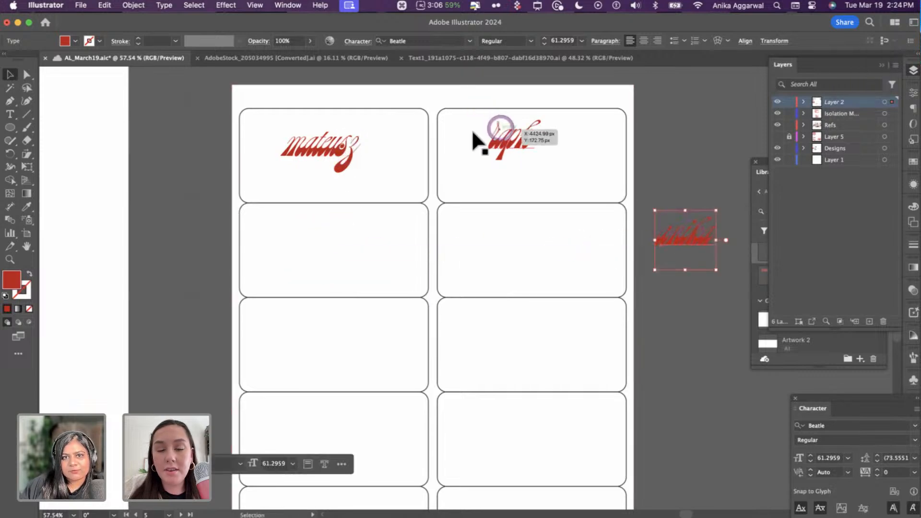
pyautogui.keyDown('shift'); pyautogui.click(334, 152); pyautogui.keyUp('shift')
pyautogui.moveTo(334, 151); pyautogui.dragTo(288, 226)
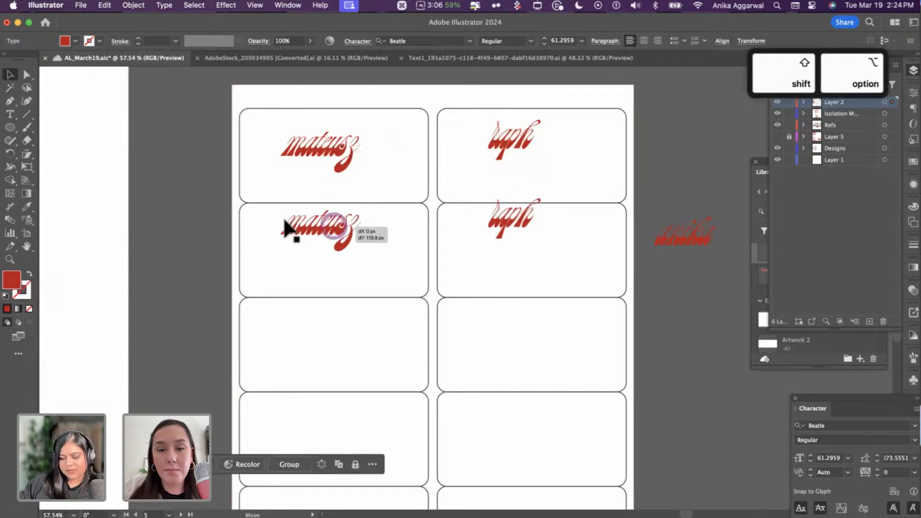
pyautogui.press('BackSpace')
pyautogui.moveTo(672, 235); pyautogui.dragTo(331, 332)
pyautogui.hotkey('shift', 'Tab')
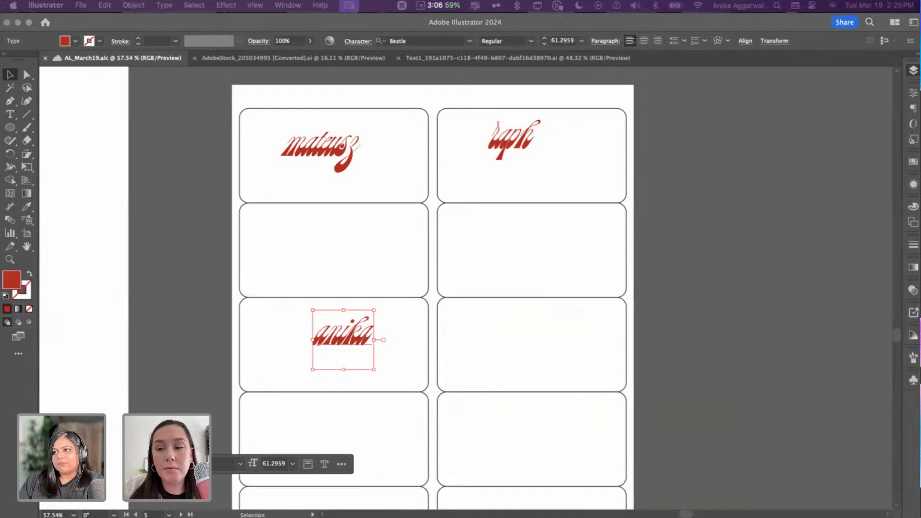
# - Copy the floral ornament from the polish night design
pyautogui.click(208, 249)
pyautogui.scroll(-5, 208, 257)
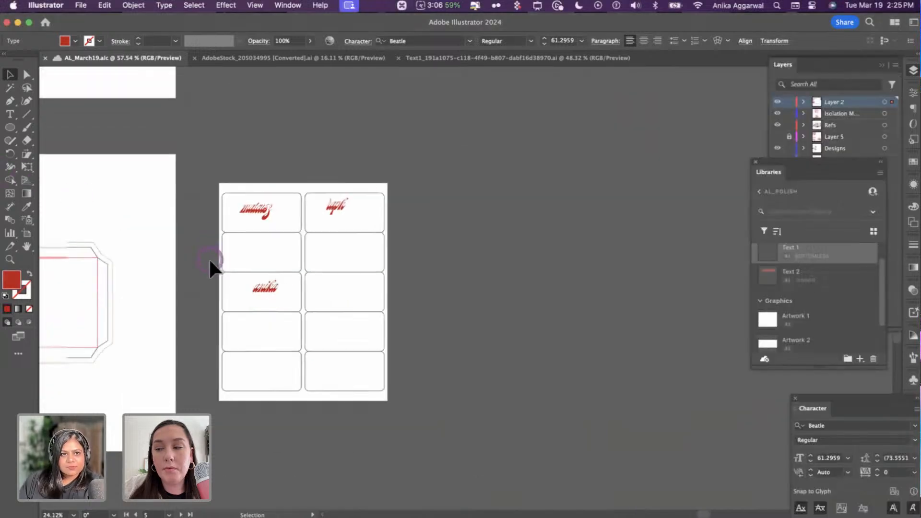
pyautogui.hscroll(-12, 208, 267)
pyautogui.hscroll(-10, 216, 270)
pyautogui.scroll(10, 205, 282)
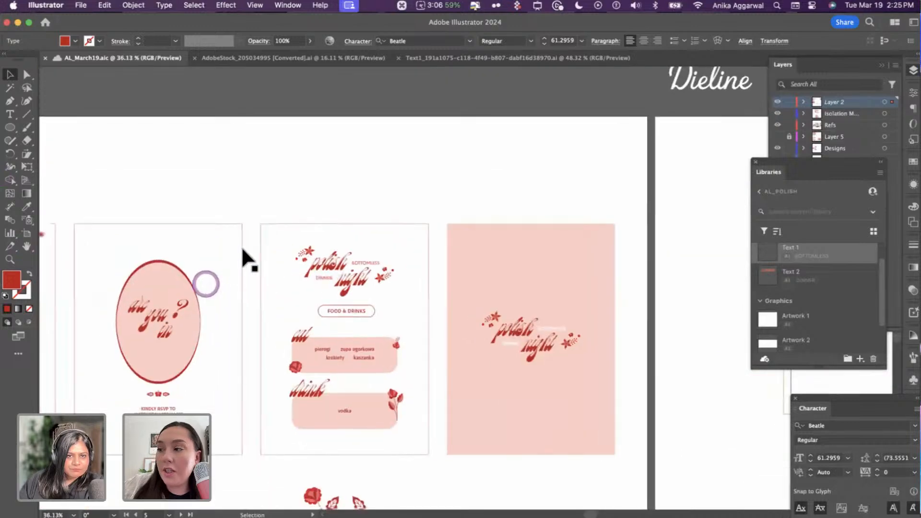
pyautogui.click(182, 189)
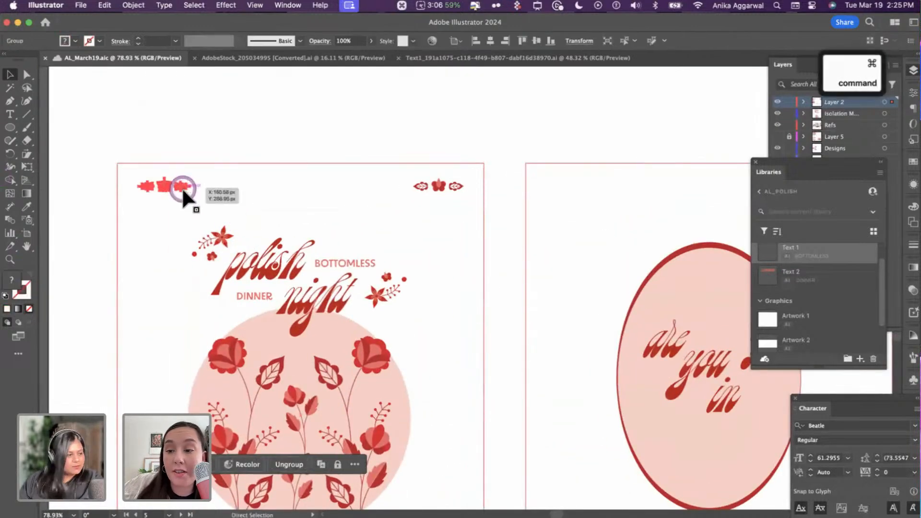
pyautogui.press('super+c')
# - Paste the ornament just under mateusz on the label sheet and group the two
pyautogui.scroll(-5, 181, 189)
pyautogui.scroll(-3, 184, 201)
pyautogui.hscroll(10, 531, 199)
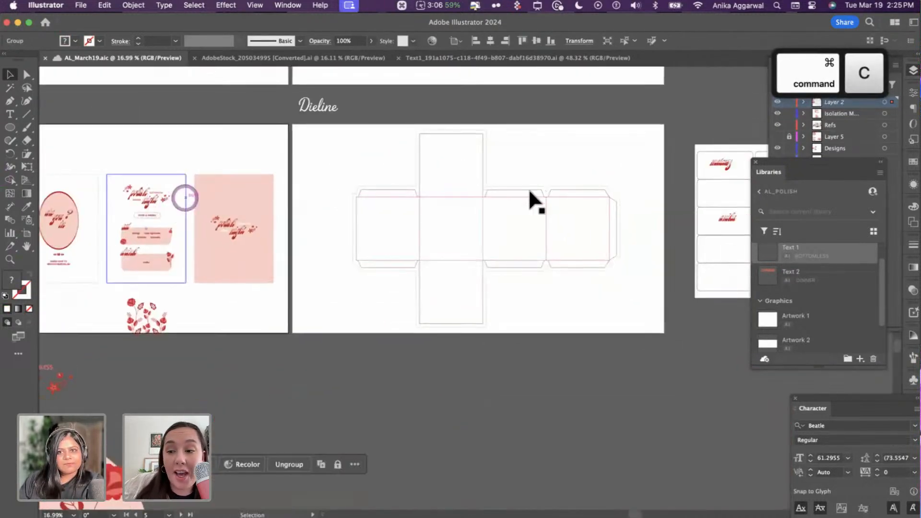
pyautogui.scroll(10, 478, 163)
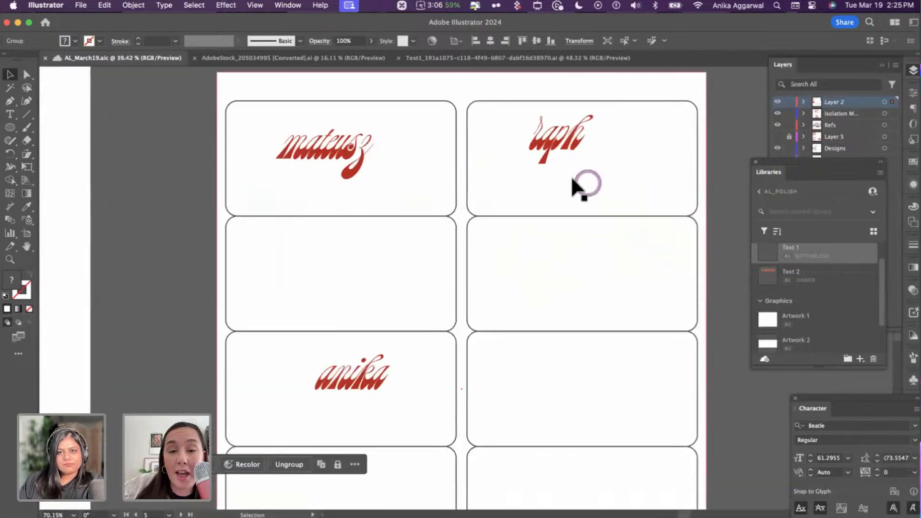
pyautogui.scroll(2, 497, 164)
pyautogui.press('super+v')
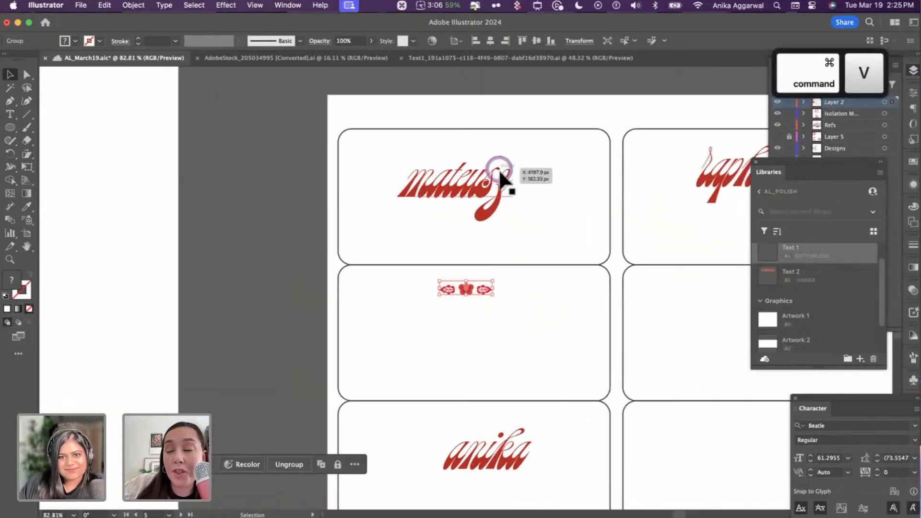
pyautogui.moveTo(465, 290); pyautogui.dragTo(461, 286)
pyautogui.moveTo(432, 220); pyautogui.dragTo(516, 196)
pyautogui.keyDown('shift'); pyautogui.click(462, 190); pyautogui.keyUp('shift')
pyautogui.press('super+g')
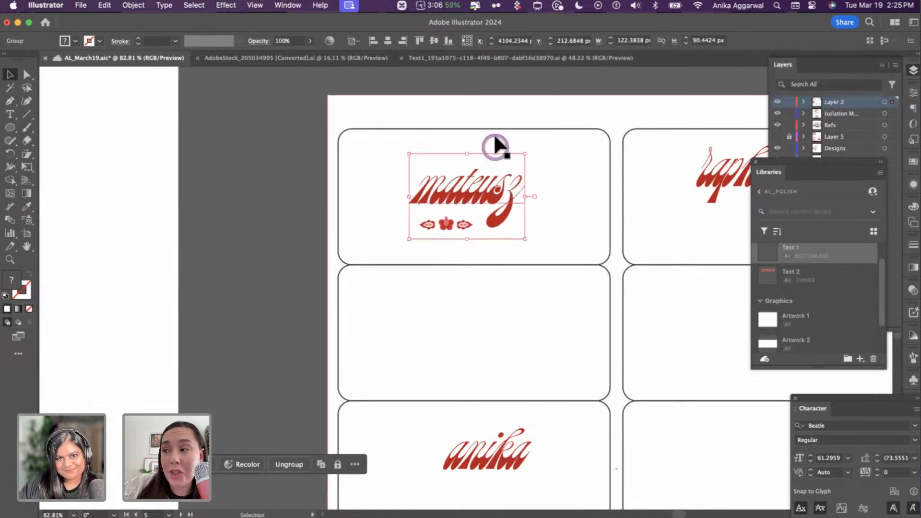
# - Centre mateusz horizontally in its card and nudge raph lower and to the right
pyautogui.keyDown('shift'); pyautogui.click(497, 126); pyautogui.keyUp('shift')
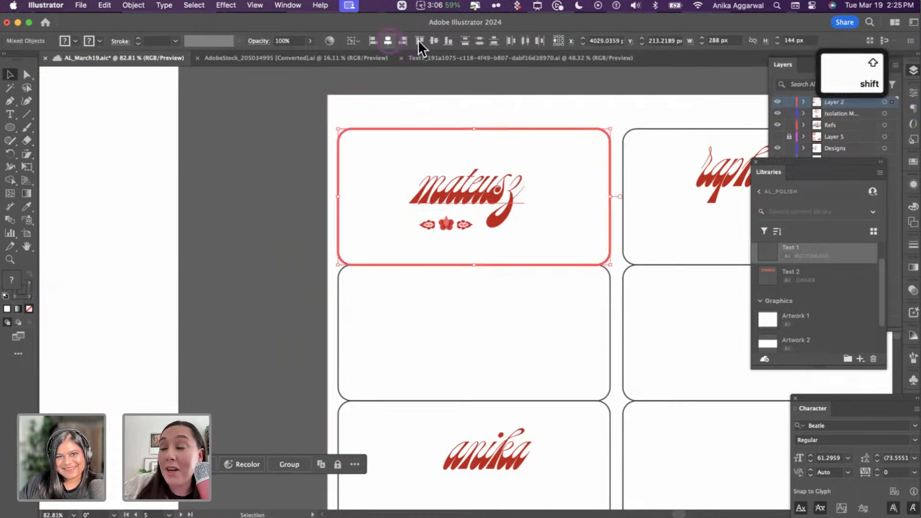
pyautogui.click(418, 41)
pyautogui.click(353, 281)
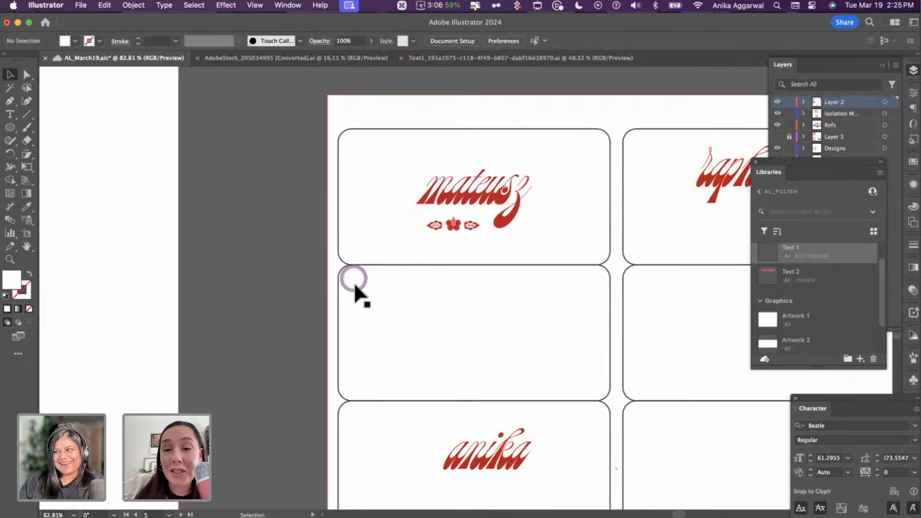
pyautogui.hscroll(5, 354, 281)
pyautogui.moveTo(542, 171); pyautogui.dragTo(551, 191)
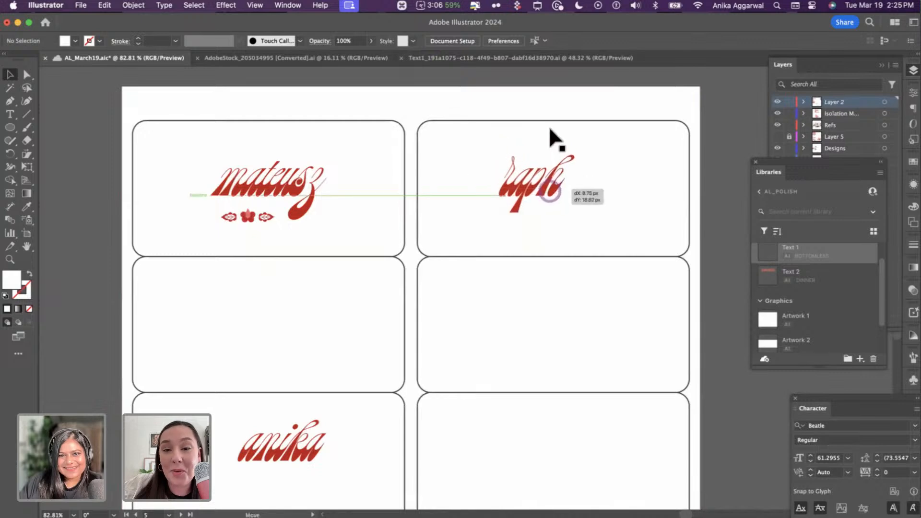
# - Duplicate the top-right card in place and fill it with the pale pink card colour
pyautogui.click(551, 123)
pyautogui.press('super+f')
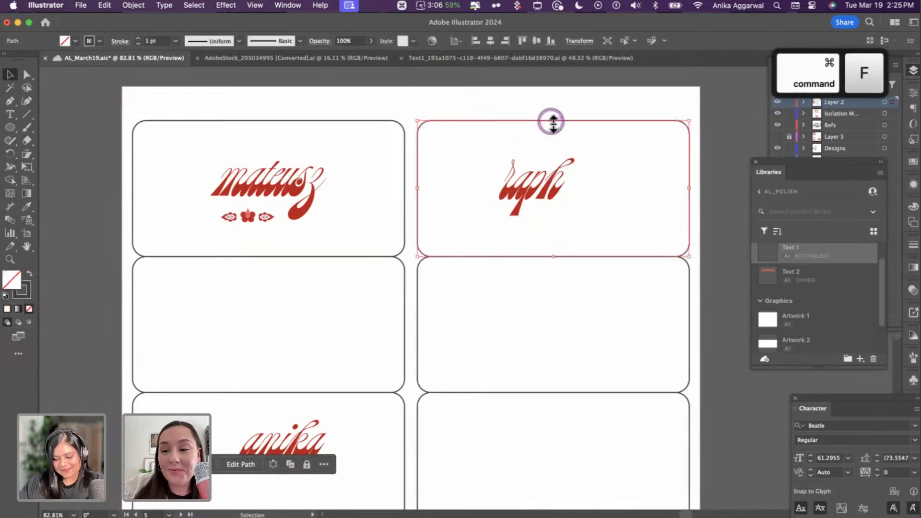
pyautogui.press('i')
pyautogui.scroll(-5, 422, 152)
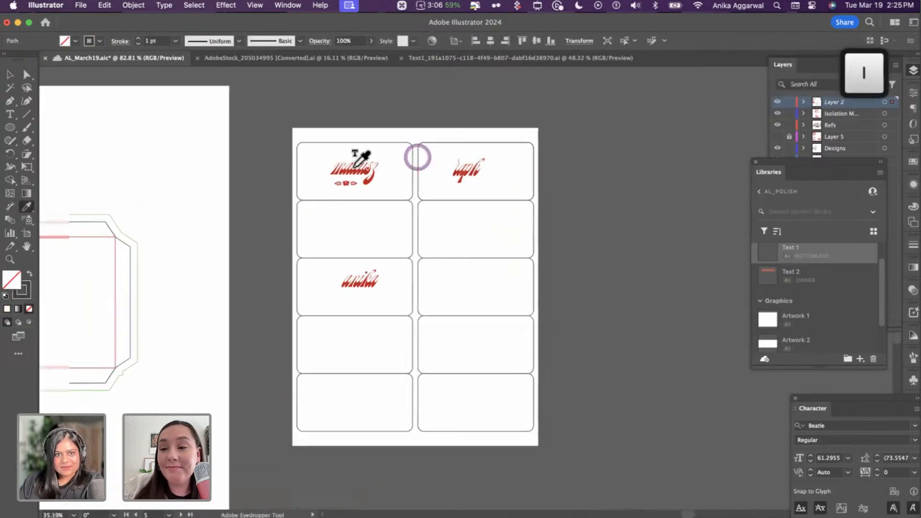
pyautogui.hscroll(-10, 418, 154)
pyautogui.click(230, 224)
pyautogui.hscroll(10, 401, 233)
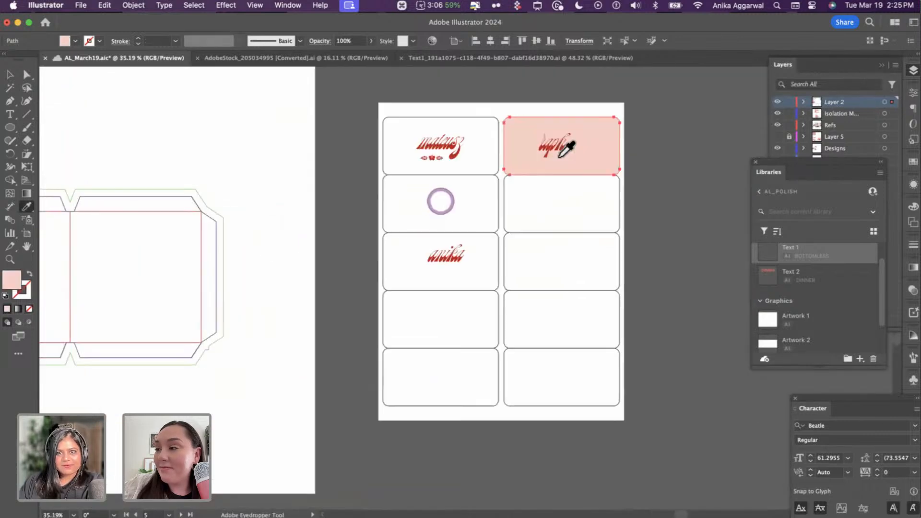
pyautogui.scroll(5, 551, 144)
pyautogui.press('v')
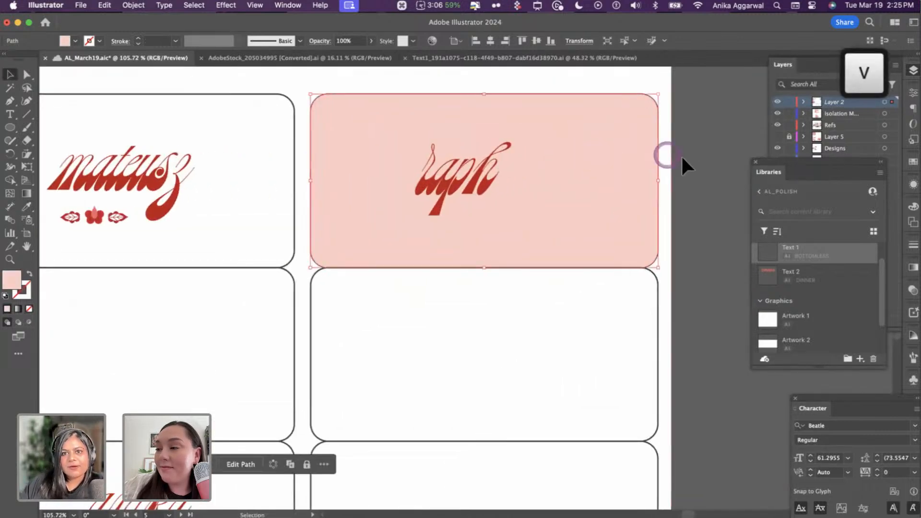
# - Extend the name to 'raphael' and centre it horizontally on the pink card
pyautogui.click(463, 173)
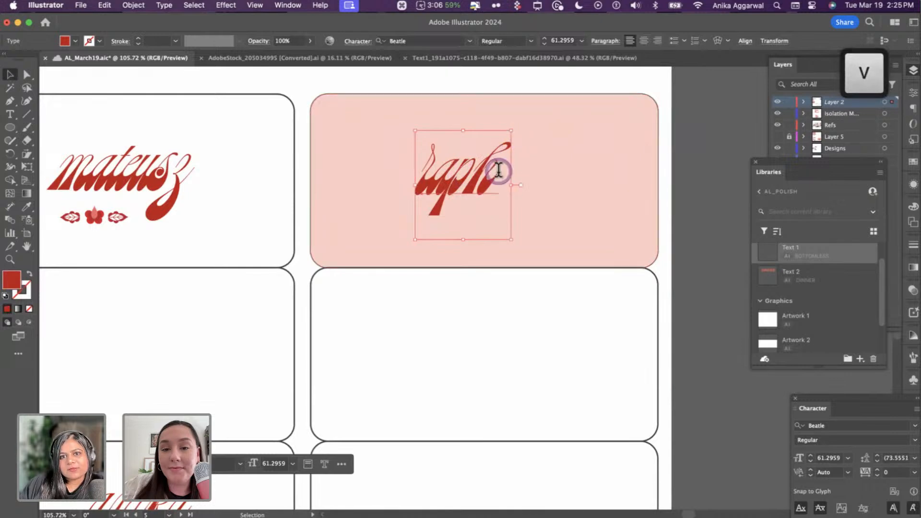
pyautogui.doubleClick(497, 171)
pyautogui.write('ael')
pyautogui.press('Escape')
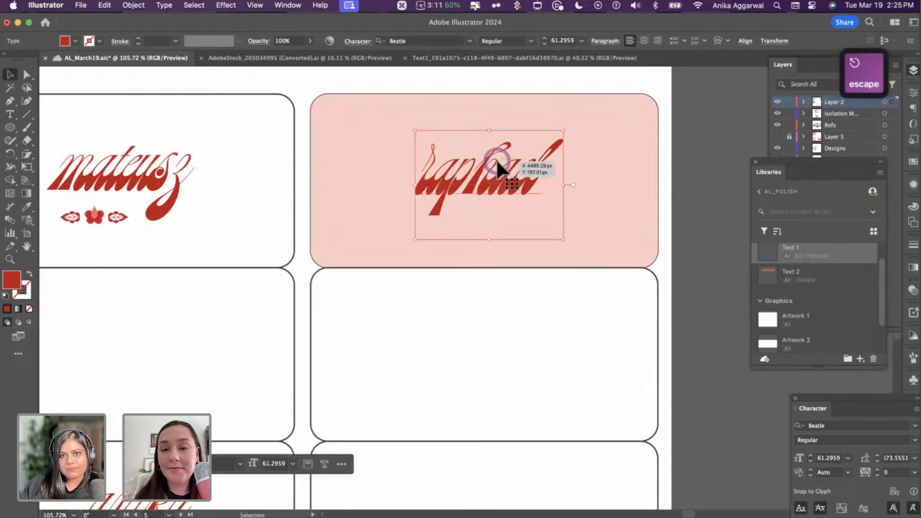
pyautogui.keyDown('shift'); pyautogui.click(501, 115); pyautogui.keyUp('shift')
pyautogui.click(387, 41)
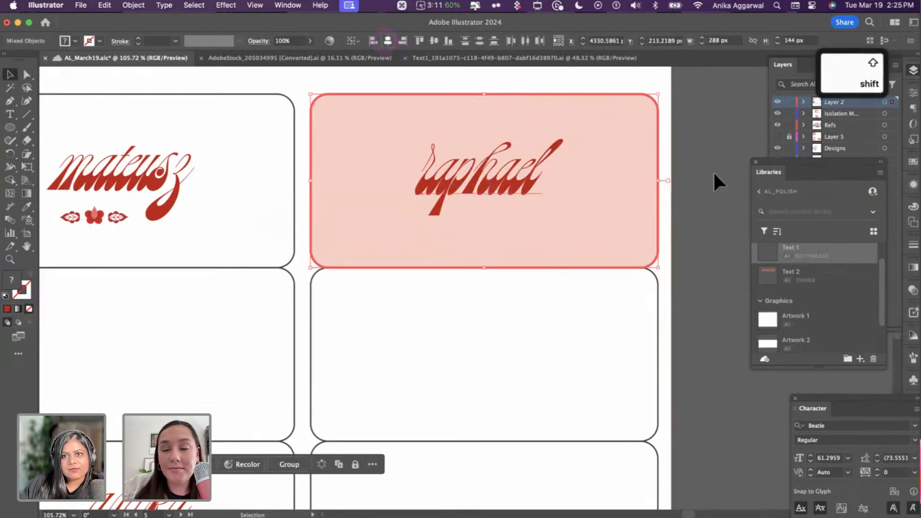
pyautogui.click(712, 157)
# - Copy the red flower sprig beside the Polish Night menu title
pyautogui.scroll(-6, 402, 221)
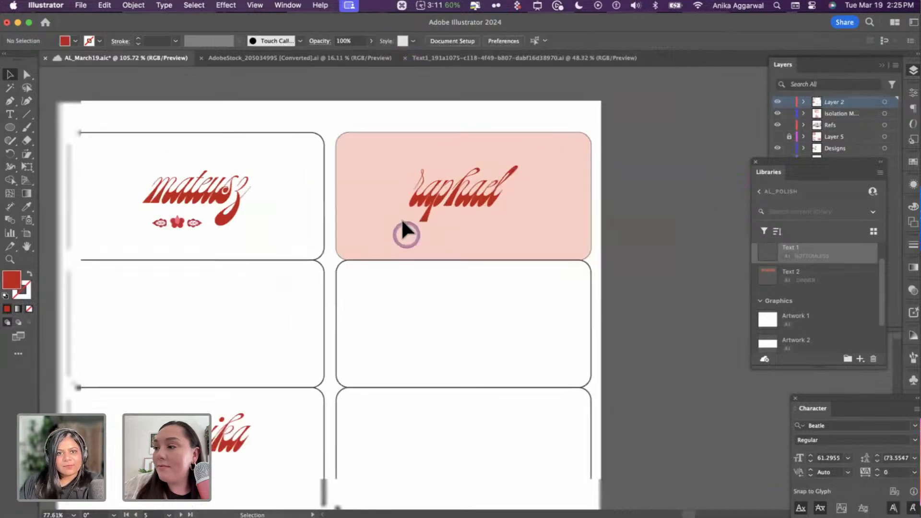
pyautogui.hscroll(-15, 401, 222)
pyautogui.hscroll(-10, 401, 223)
pyautogui.hscroll(-2, 261, 333)
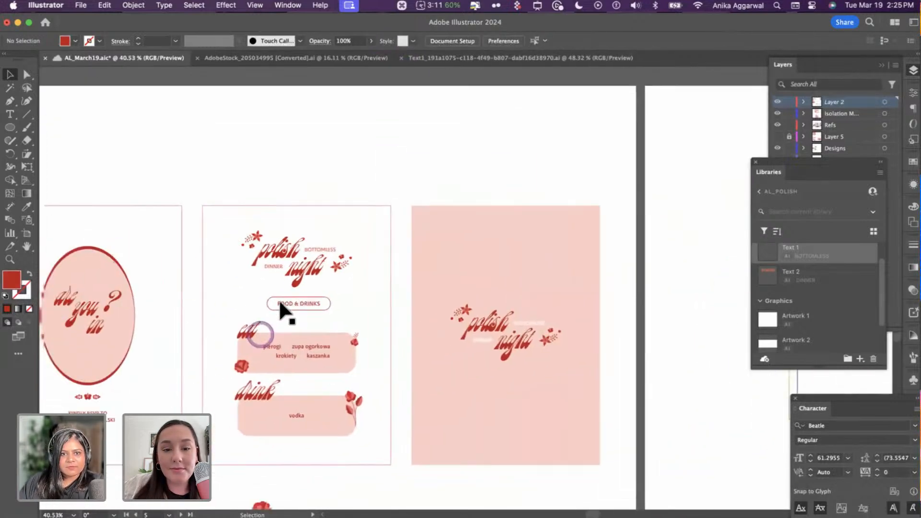
pyautogui.scroll(6, 279, 301)
pyautogui.click(486, 409)
pyautogui.scroll(3, 456, 293)
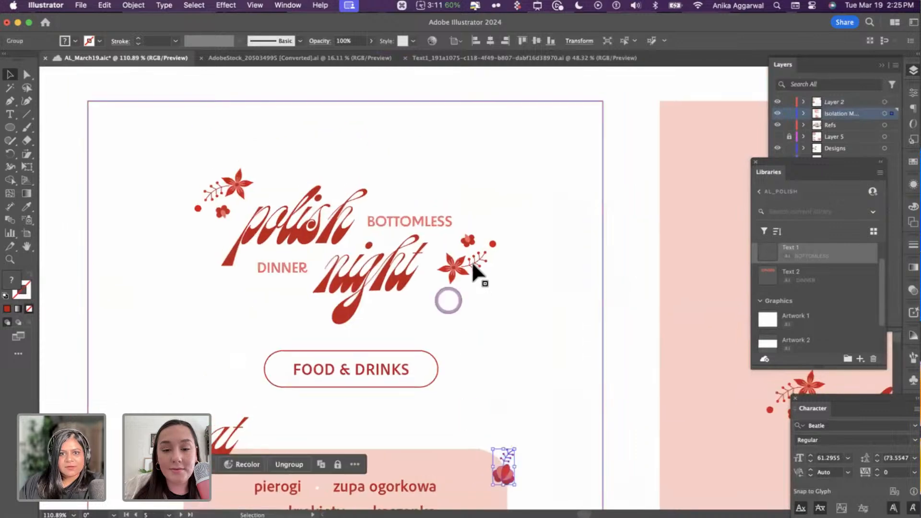
pyautogui.doubleClick(471, 261)
pyautogui.click(471, 261)
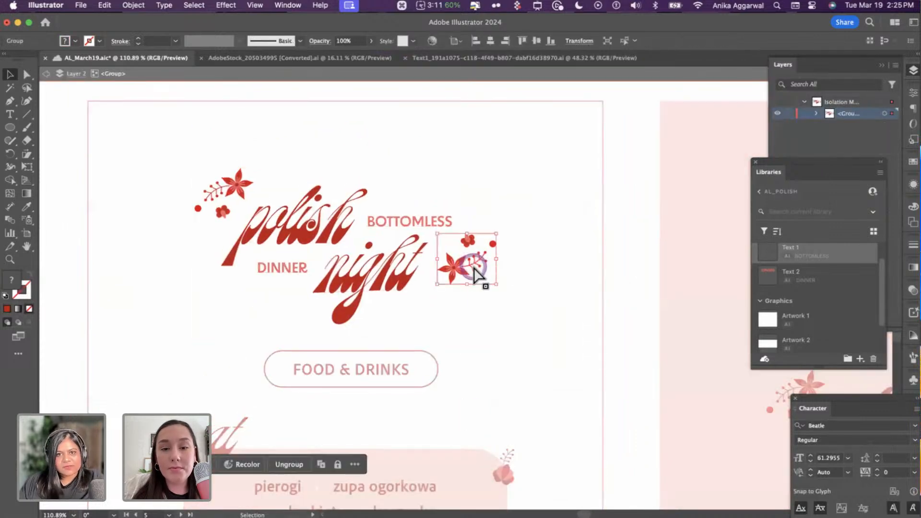
pyautogui.press('super+c')
pyautogui.press('Escape')
# - Paste the flower sprig onto the raphael card below the name
pyautogui.scroll(-10, 473, 269)
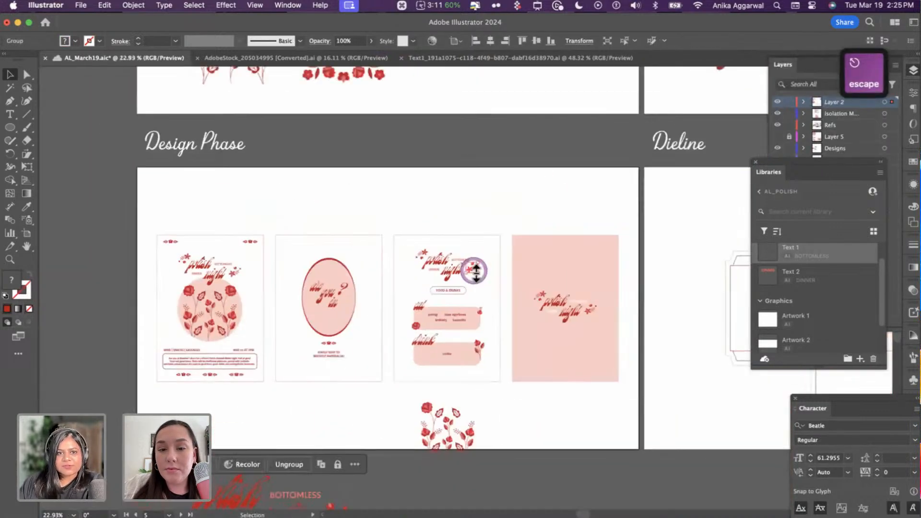
pyautogui.scroll(6, 472, 269)
pyautogui.scroll(5, 471, 270)
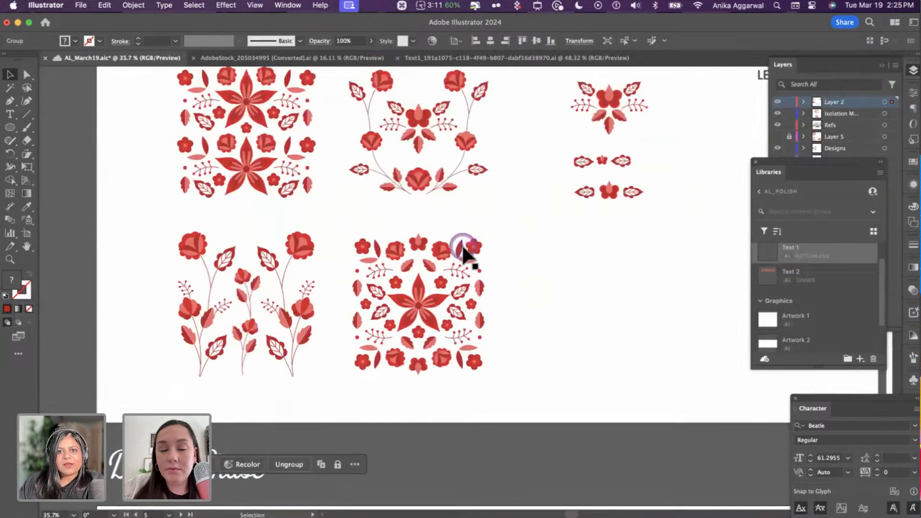
pyautogui.scroll(-5, 462, 249)
pyautogui.scroll(-5, 464, 250)
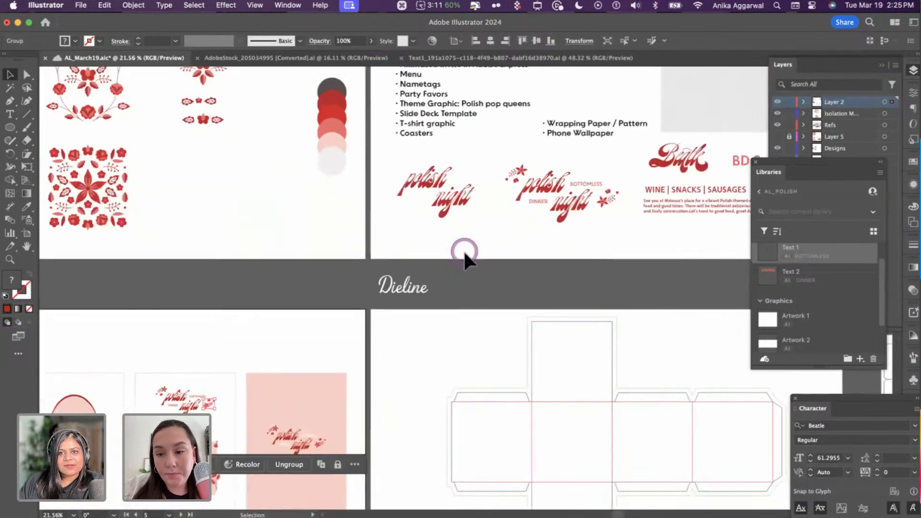
pyautogui.hscroll(5, 465, 249)
pyautogui.scroll(5, 464, 250)
pyautogui.scroll(12, 490, 263)
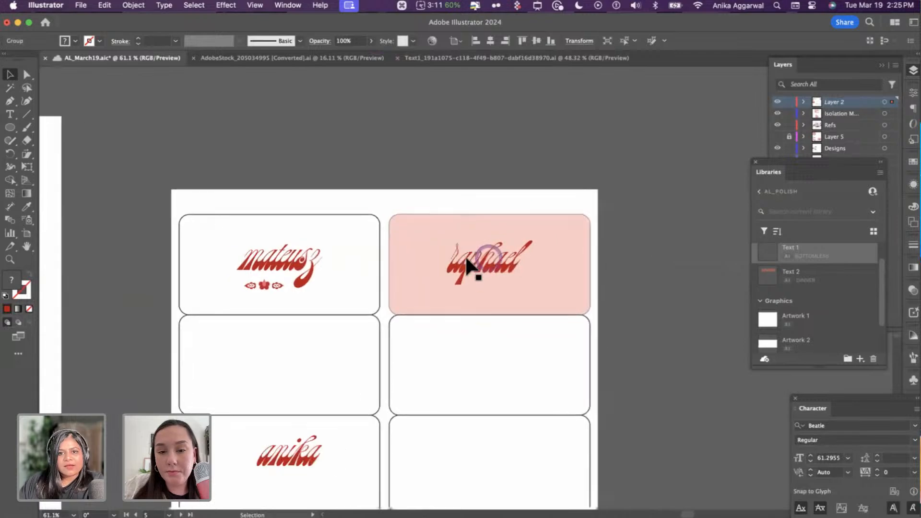
pyautogui.press('cmd+v')
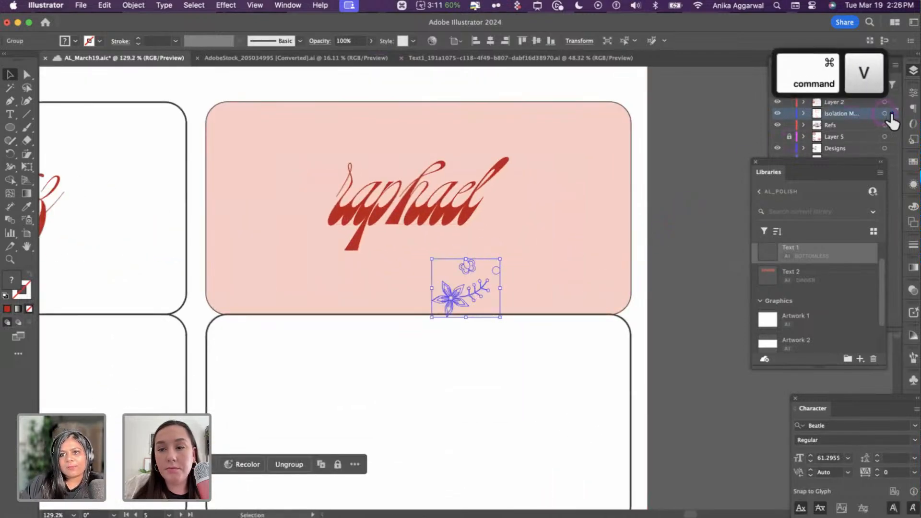
# - Move the pasted floral sprig onto Layer 2, beside the end of raphael, undoing the accidental card move
pyautogui.moveTo(892, 115); pyautogui.dragTo(891, 101)
pyautogui.click(846, 101)
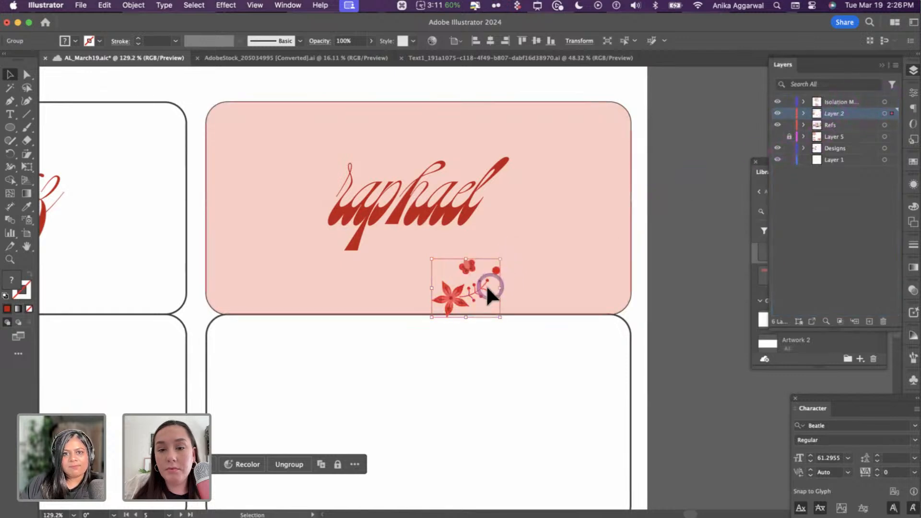
pyautogui.moveTo(486, 287); pyautogui.dragTo(519, 238)
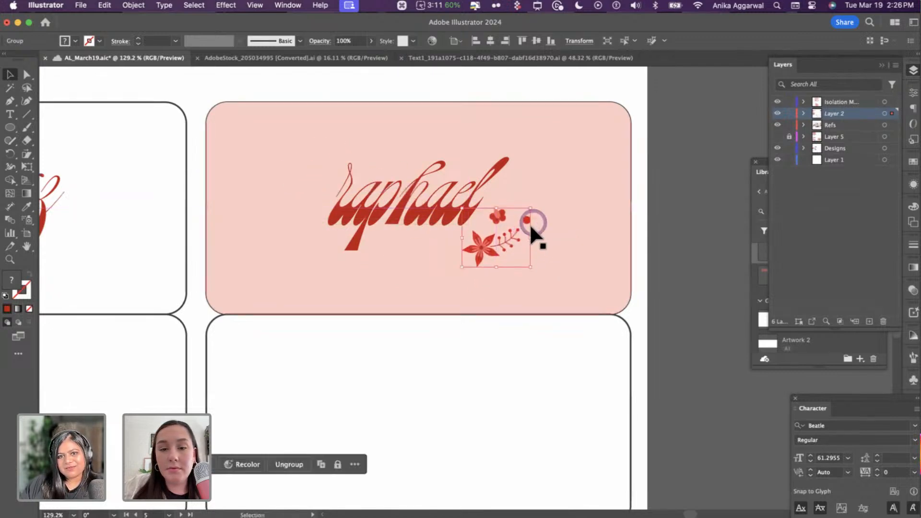
pyautogui.moveTo(534, 205); pyautogui.dragTo(533, 211)
pyautogui.press('super+z')
pyautogui.click(634, 200)
# - Turn the sprig's small berry dot and flower petal accents white with the Eyedropper
pyautogui.press('i')
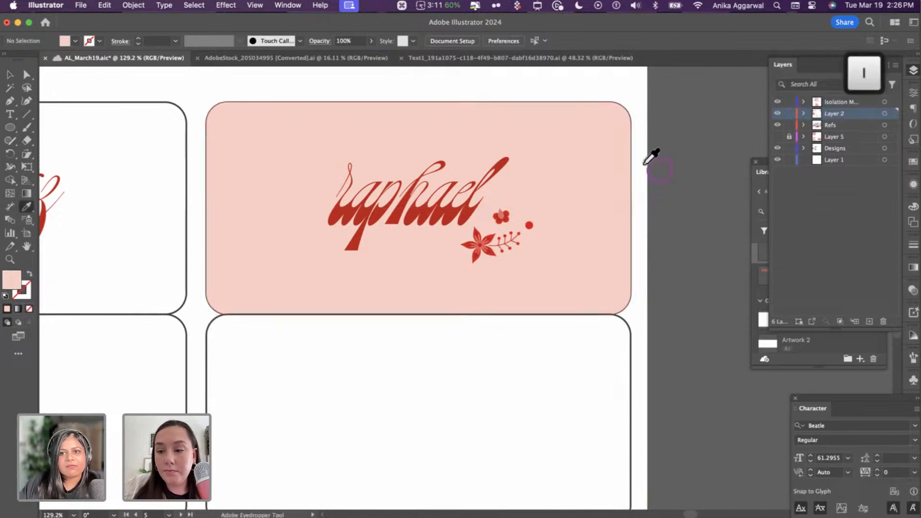
pyautogui.keyDown('alt'); pyautogui.click(529, 225); pyautogui.keyUp('alt')
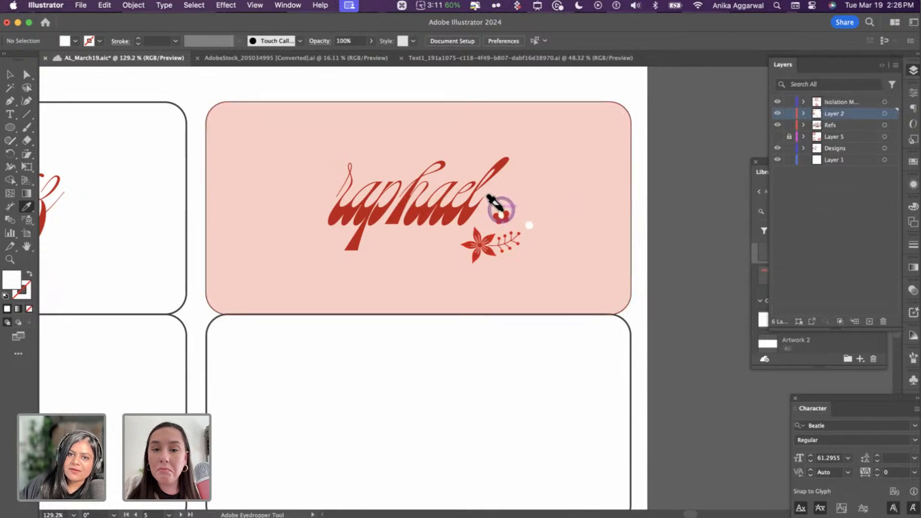
pyautogui.scroll(5, 475, 225)
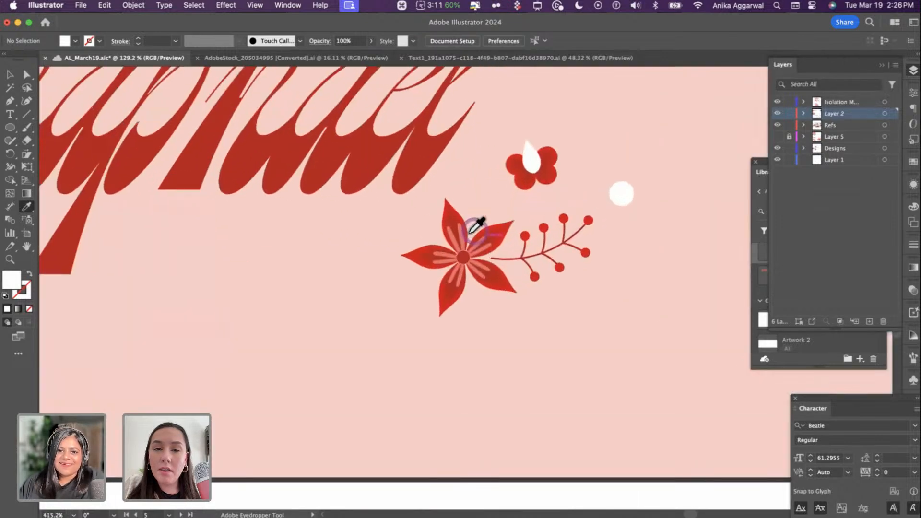
pyautogui.press('alt')
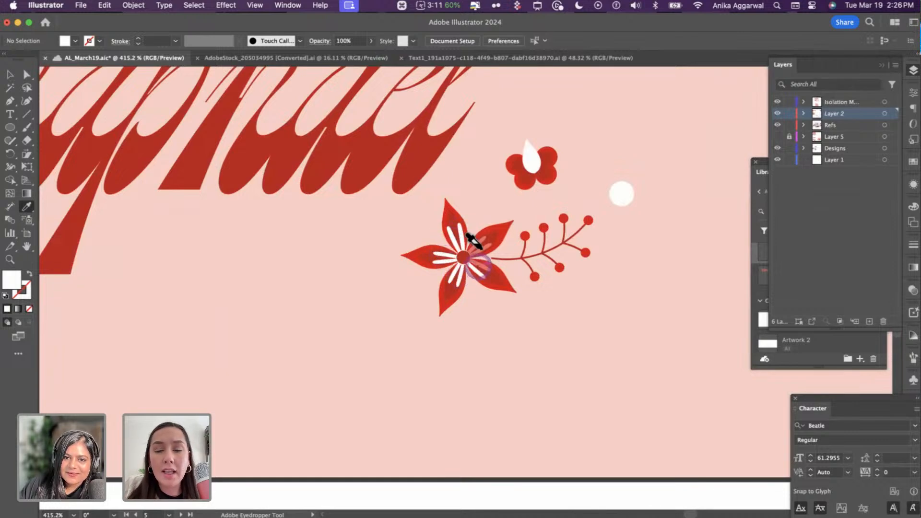
pyautogui.press('v')
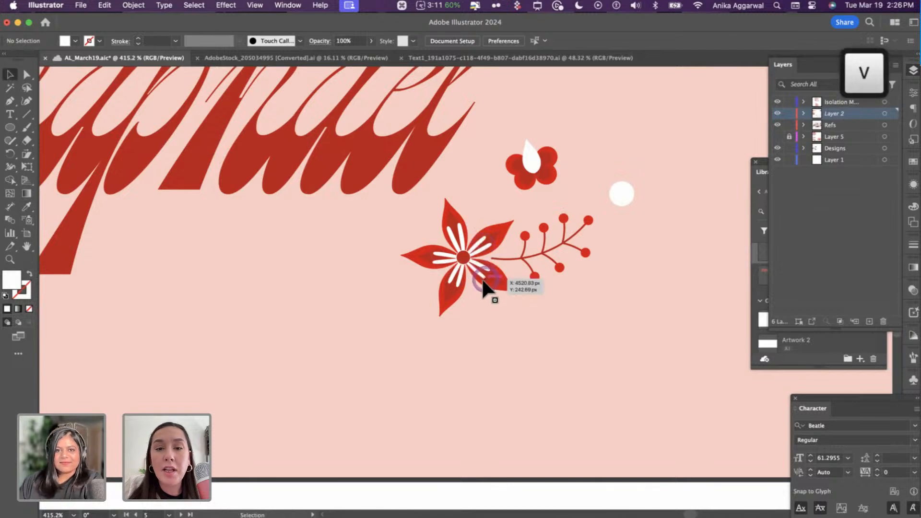
pyautogui.scroll(-7, 488, 288)
pyautogui.scroll(4, 650, 264)
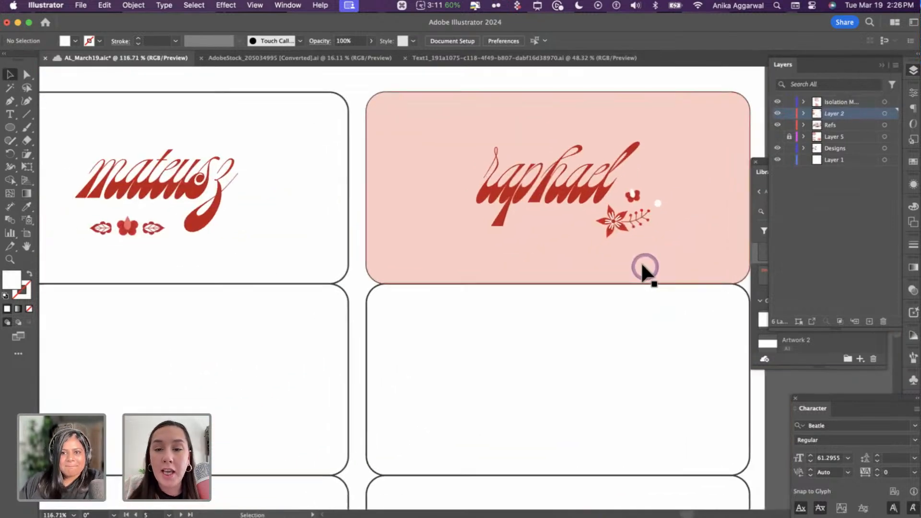
pyautogui.click(637, 221)
pyautogui.moveTo(661, 183); pyautogui.dragTo(656, 183)
pyautogui.keyDown('shift'); pyautogui.click(587, 193); pyautogui.keyUp('shift')
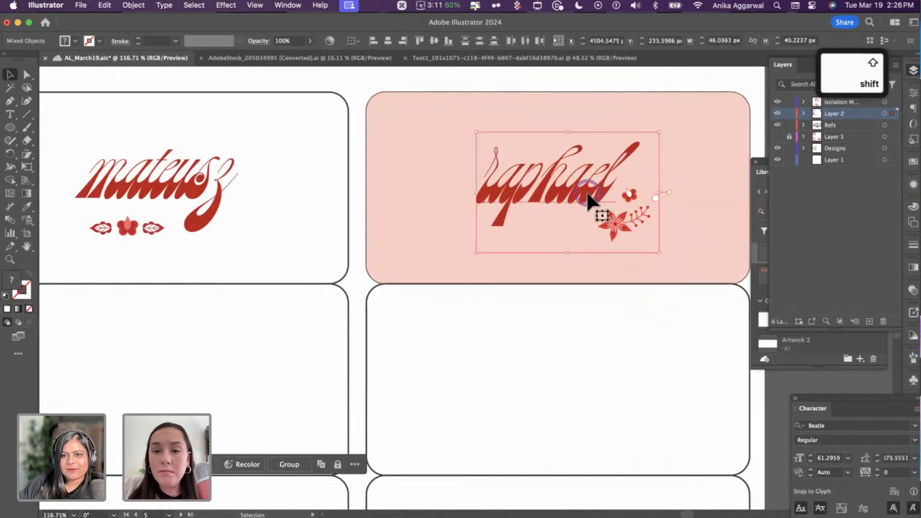
pyautogui.press('super+g')
pyautogui.keyDown('shift'); pyautogui.click(564, 118); pyautogui.keyUp('shift')
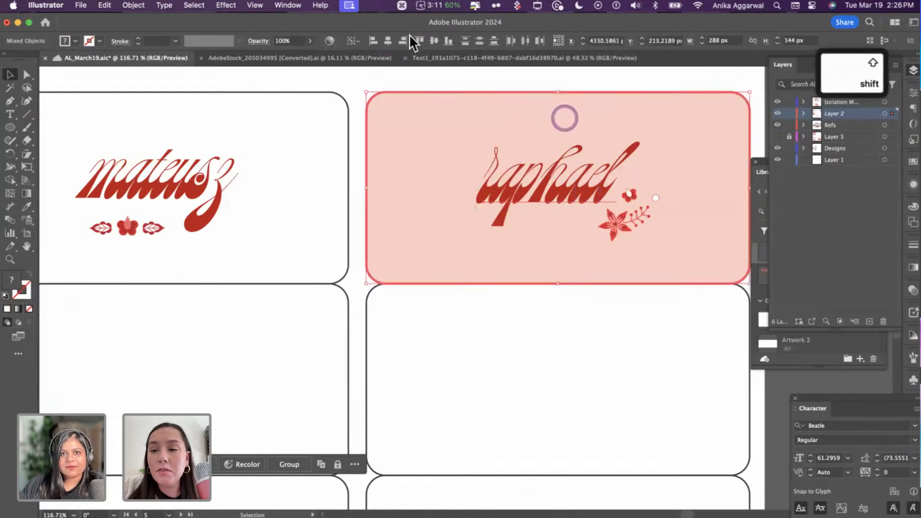
pyautogui.click(389, 41)
pyautogui.click(432, 40)
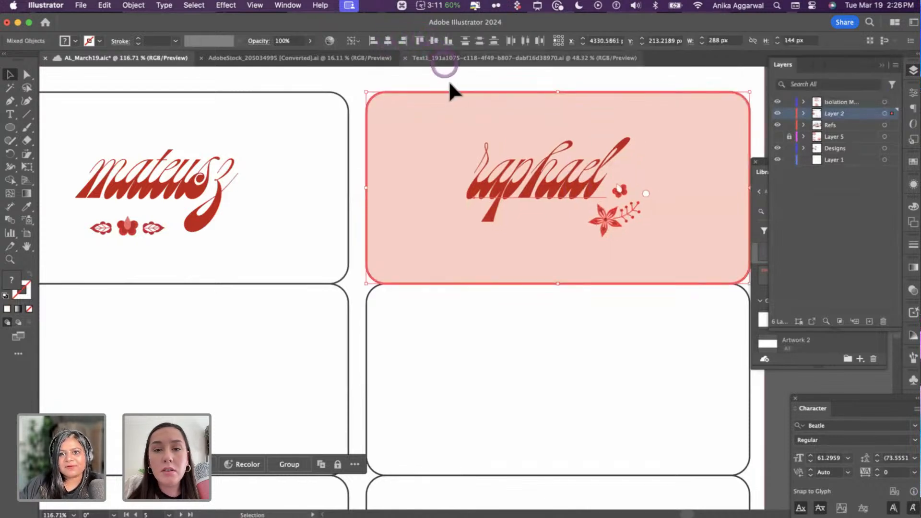
pyautogui.click(457, 140)
pyautogui.scroll(-5, 657, 240)
pyautogui.hscroll(2, 650, 240)
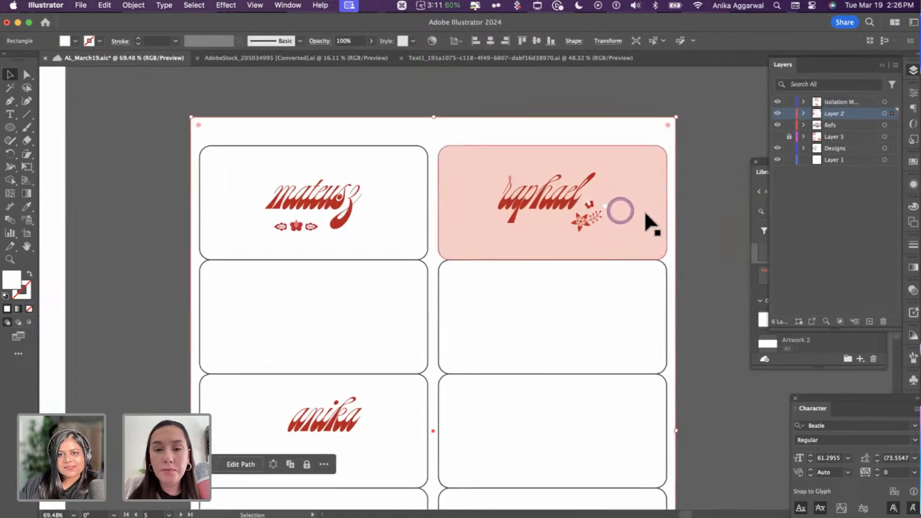
pyautogui.scroll(3, 650, 222)
pyautogui.click(568, 199)
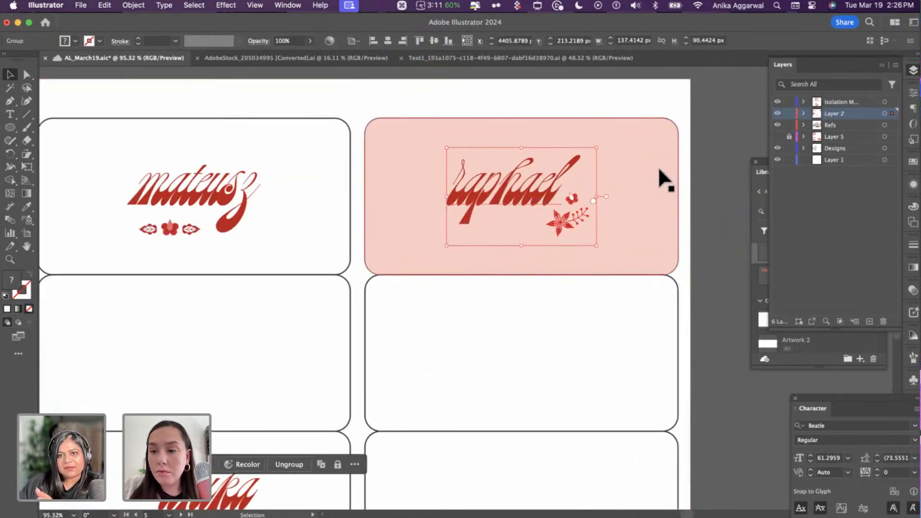
pyautogui.click(698, 169)
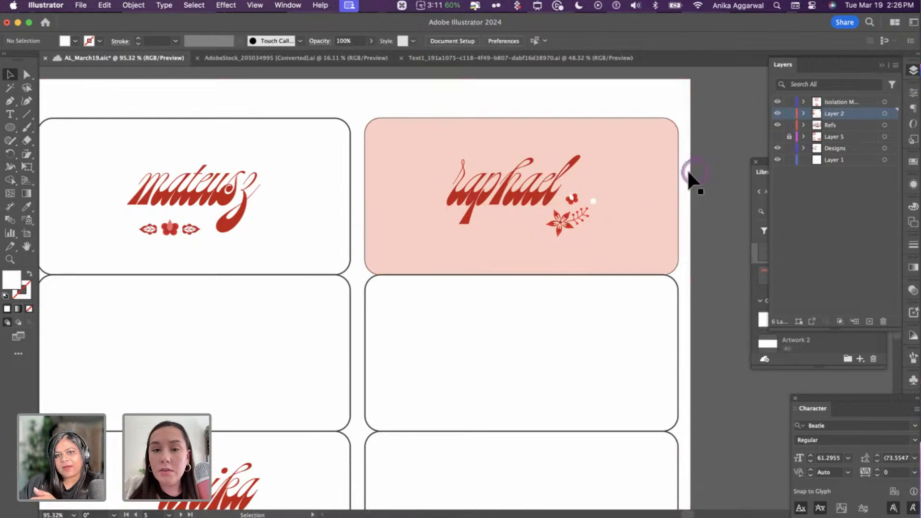
pyautogui.click(576, 209)
pyautogui.hotkey('shift', 'Right')
pyautogui.press('Left')
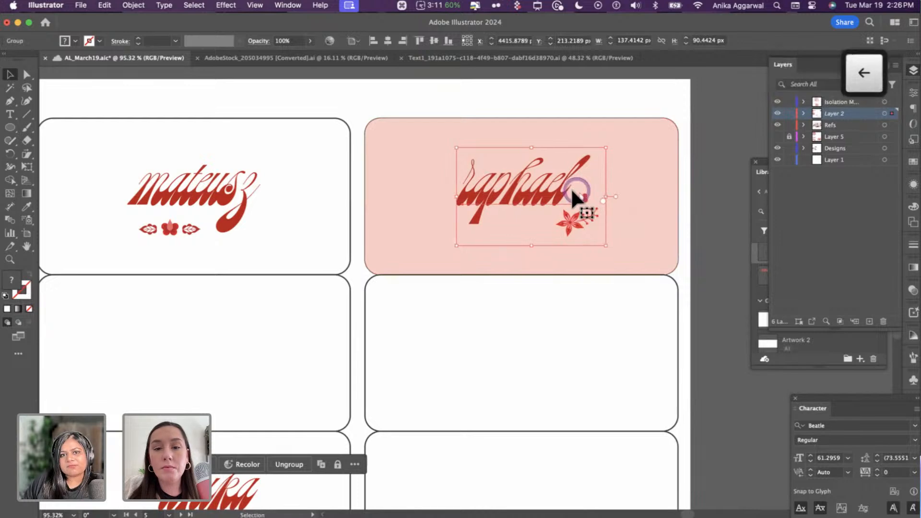
pyautogui.press('Left')
pyautogui.press('Left')
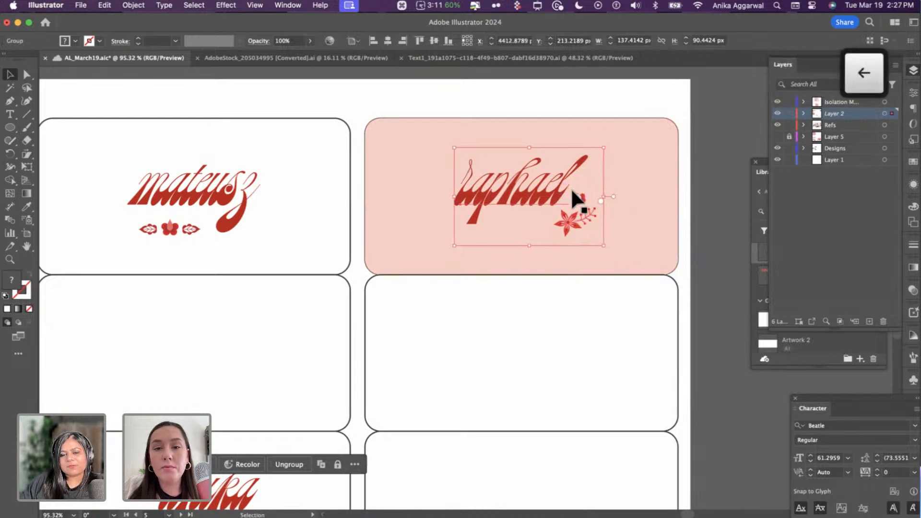
pyautogui.click(691, 197)
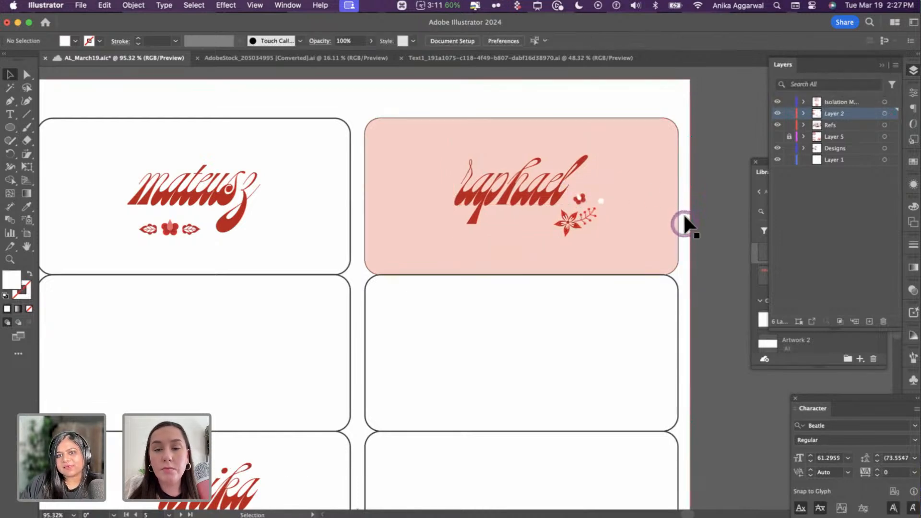
pyautogui.click(714, 199)
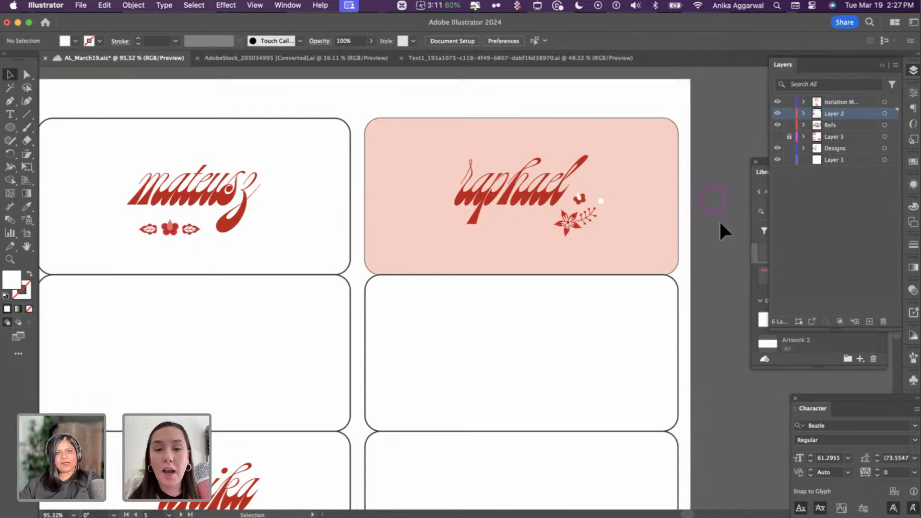
pyautogui.scroll(-5, 534, 233)
pyautogui.scroll(4, 534, 232)
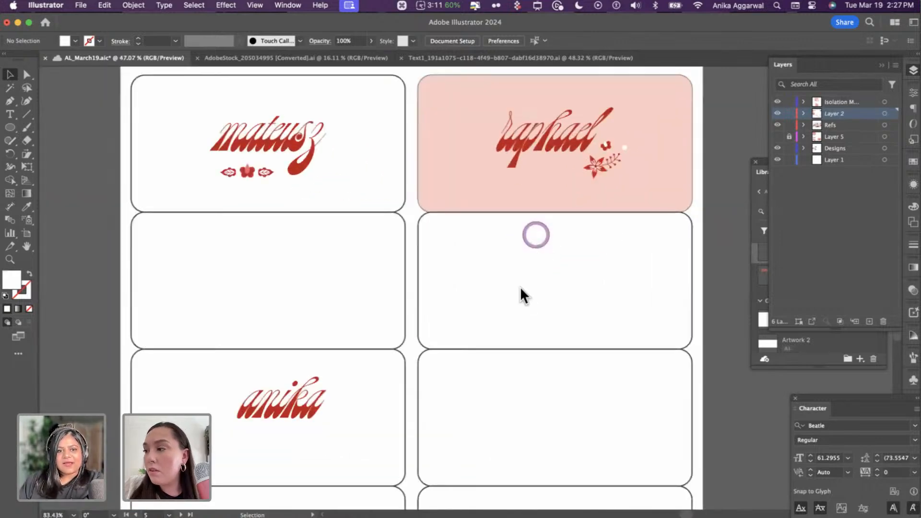
# - Paste a copy of the second-row left card in front and fill it with the first name's red
pyautogui.click(168, 253)
pyautogui.press('super+c')
pyautogui.press('super+f')
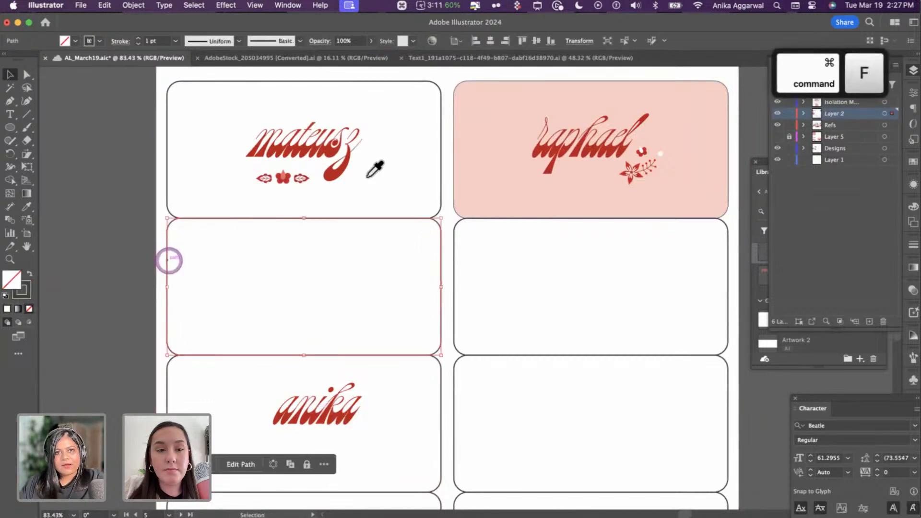
pyautogui.press('i')
pyautogui.click(328, 154)
pyautogui.press('v')
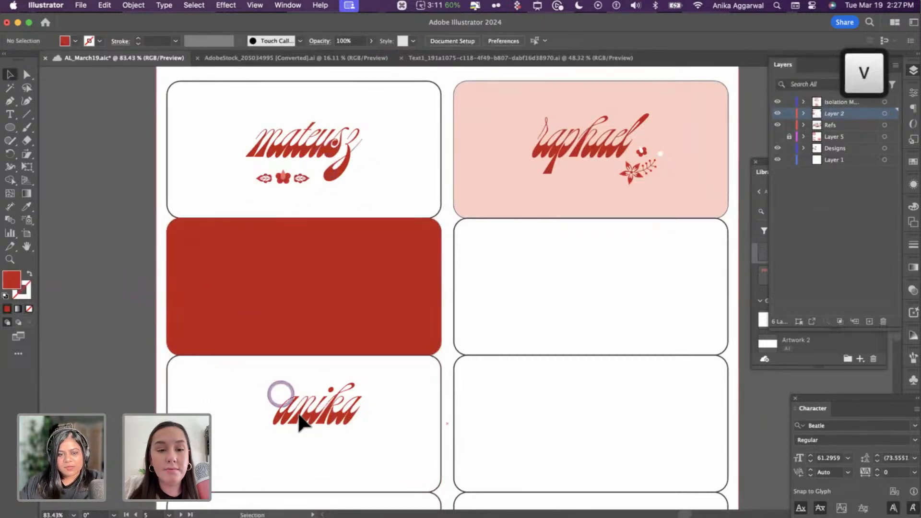
# - Give the third name the pink card's colour and move it up onto the red card
pyautogui.click(298, 413)
pyautogui.press('i')
pyautogui.click(477, 140)
pyautogui.press('v')
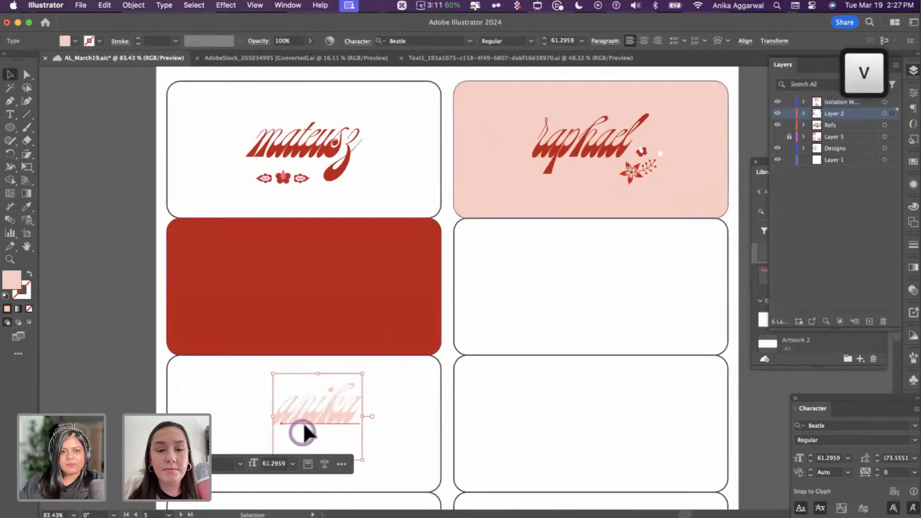
pyautogui.moveTo(302, 432); pyautogui.dragTo(292, 311)
pyautogui.keyDown('shift'); pyautogui.click(276, 238); pyautogui.keyUp('shift')
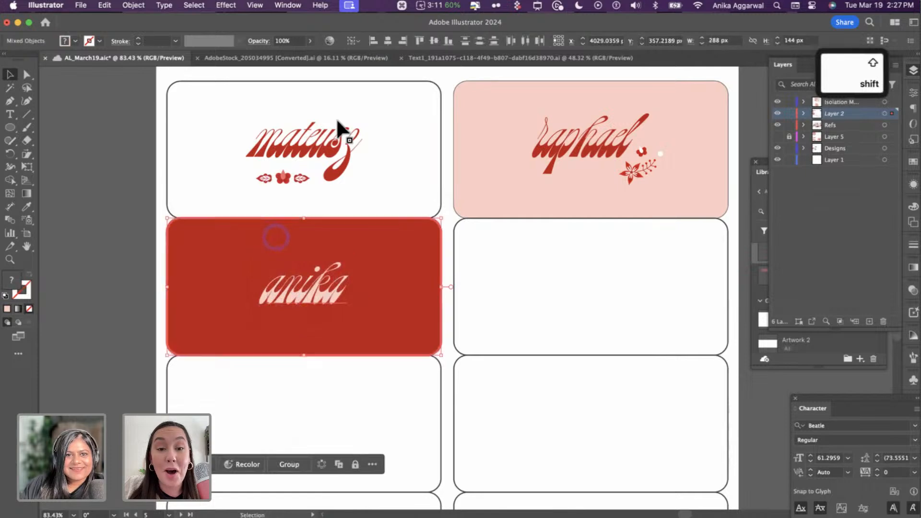
pyautogui.click(444, 150)
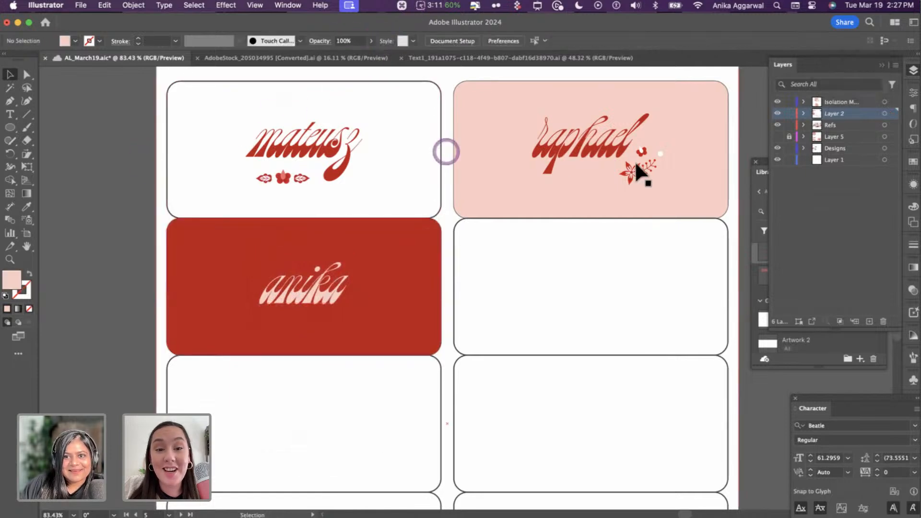
# - Copy the pink card's floral sprig and place the copy on the red card
pyautogui.click(636, 173)
pyautogui.doubleClick(636, 174)
pyautogui.press('super+c')
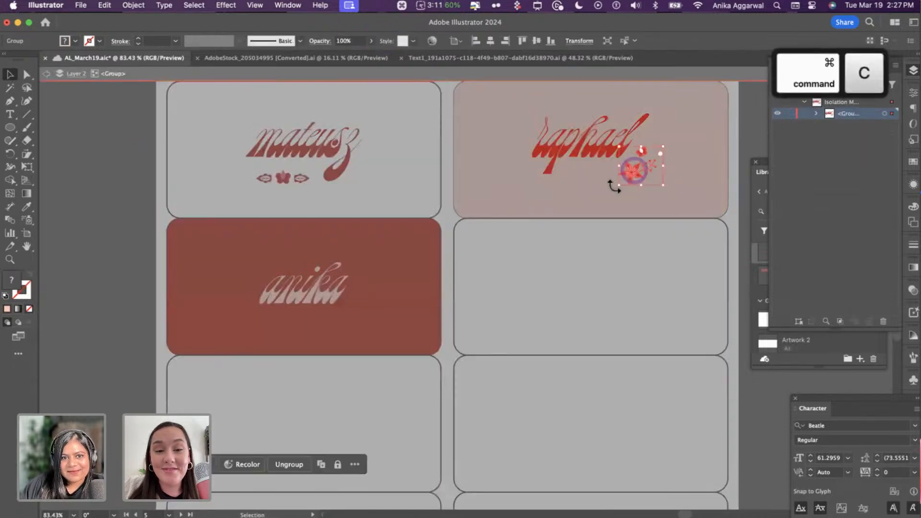
pyautogui.press('Escape')
pyautogui.press('super+v')
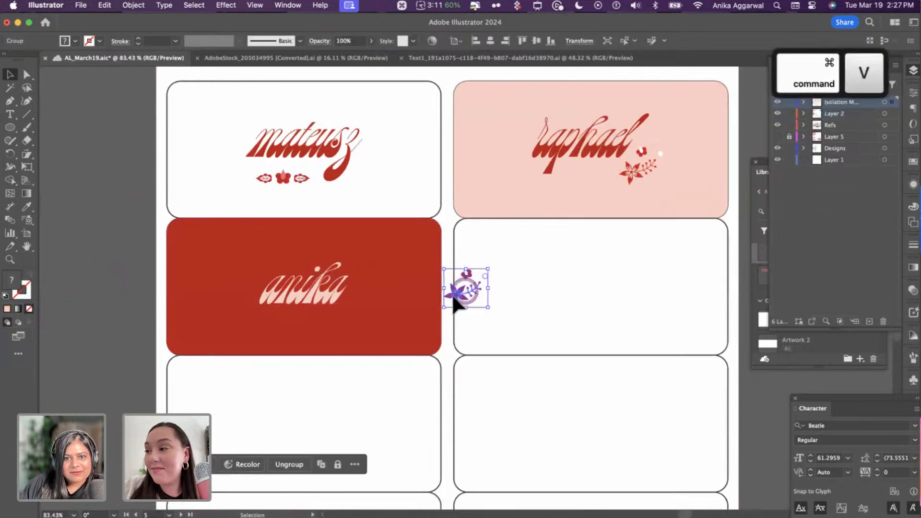
pyautogui.moveTo(457, 301); pyautogui.dragTo(354, 315)
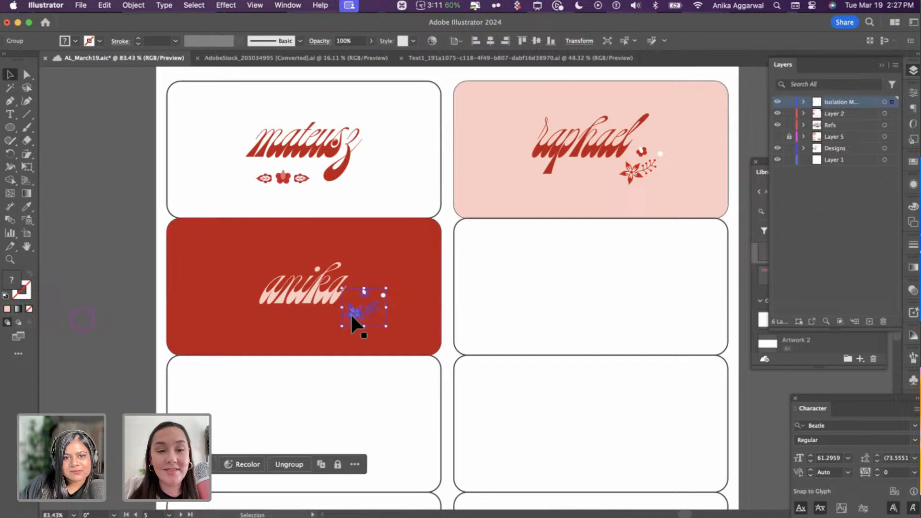
pyautogui.click(94, 271)
# - Apply pale pink to the sprig on the red card, undoing the mistaken fills
pyautogui.press('i')
pyautogui.scroll(-2, 366, 236)
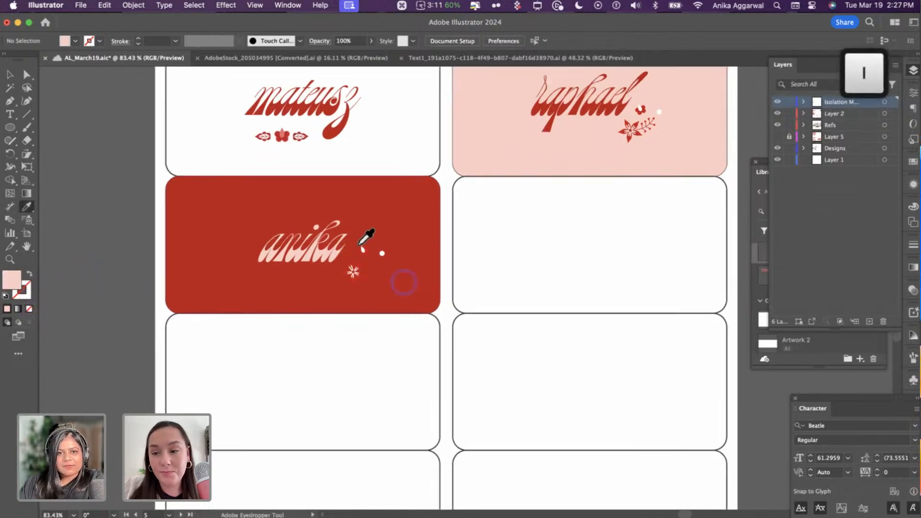
pyautogui.scroll(5, 360, 244)
pyautogui.scroll(3, 365, 277)
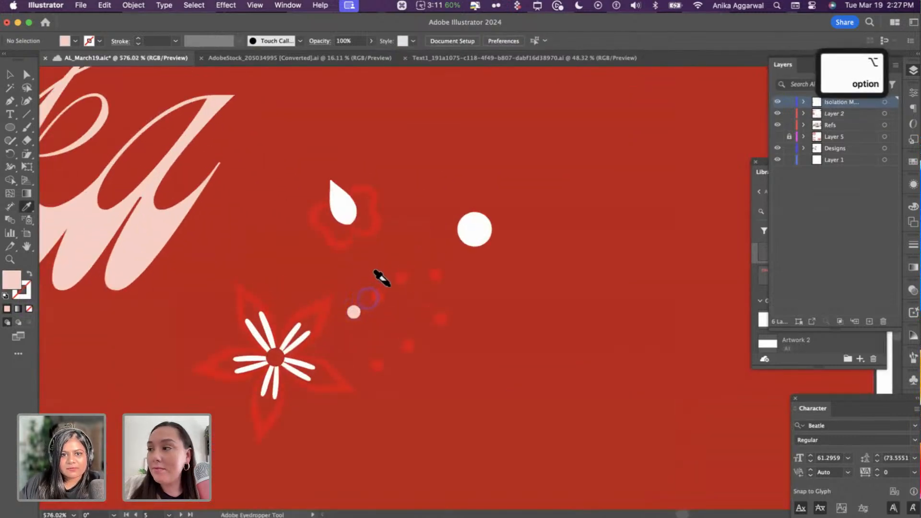
pyautogui.keyDown('alt'); pyautogui.click(389, 287); pyautogui.keyUp('alt')
pyautogui.press('super+z')
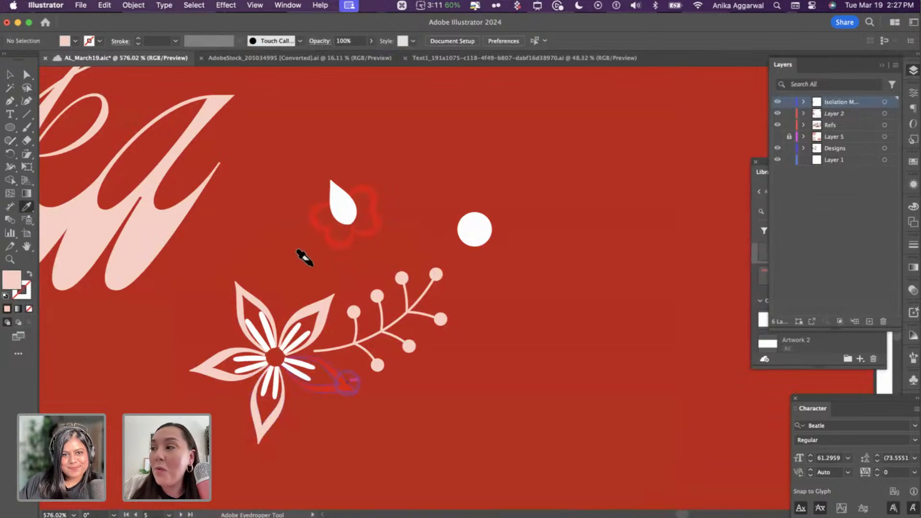
pyautogui.keyDown('alt'); pyautogui.click(330, 199); pyautogui.keyUp('alt')
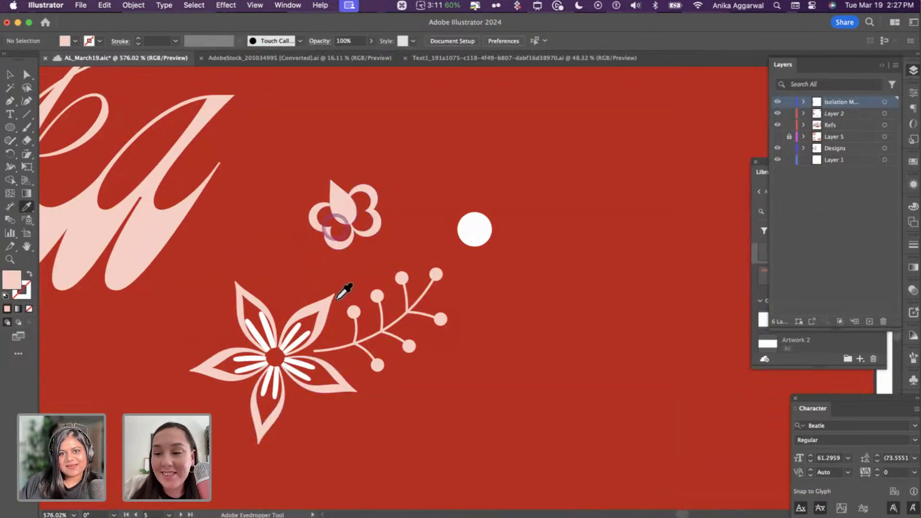
pyautogui.press('super+z')
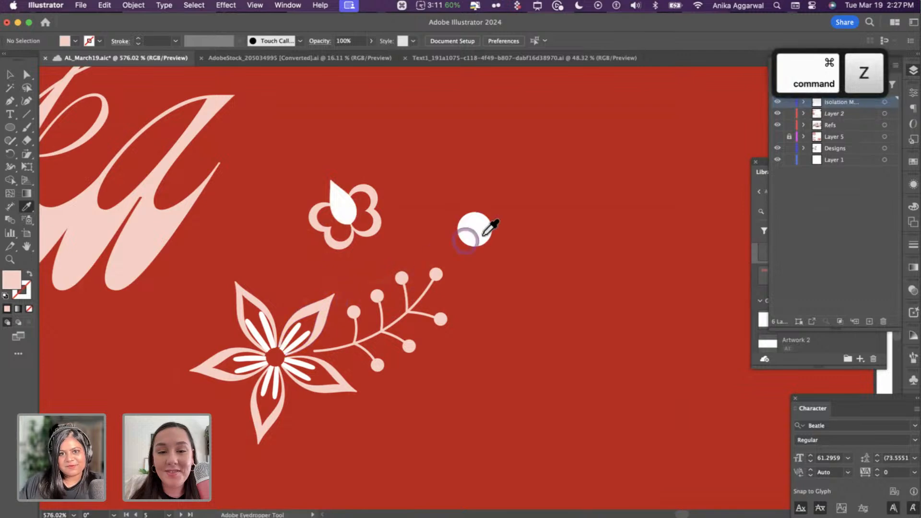
# - Turn two of the sprig's berry dots white, sampled from the round dot
pyautogui.click(475, 232)
pyautogui.keyDown('alt'); pyautogui.click(396, 277); pyautogui.keyUp('alt')
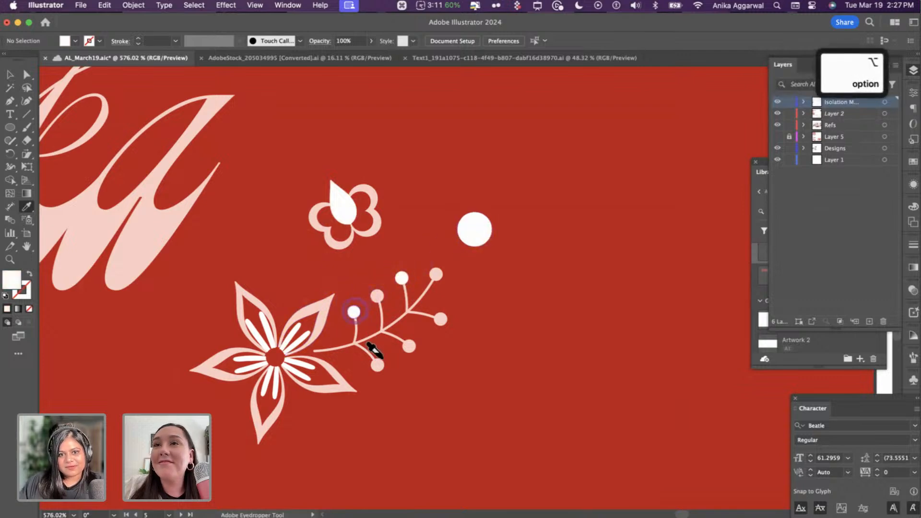
pyautogui.keyDown('alt'); pyautogui.click(411, 344); pyautogui.keyUp('alt')
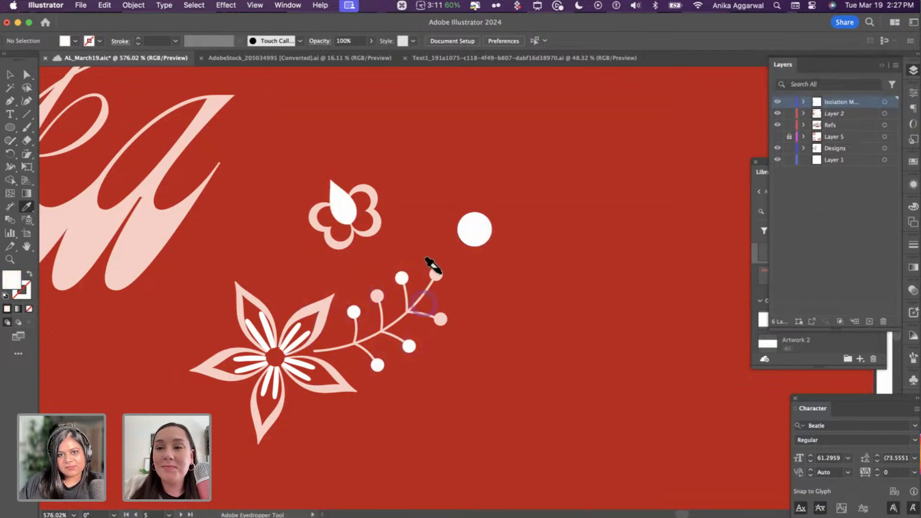
pyautogui.scroll(-10, 473, 326)
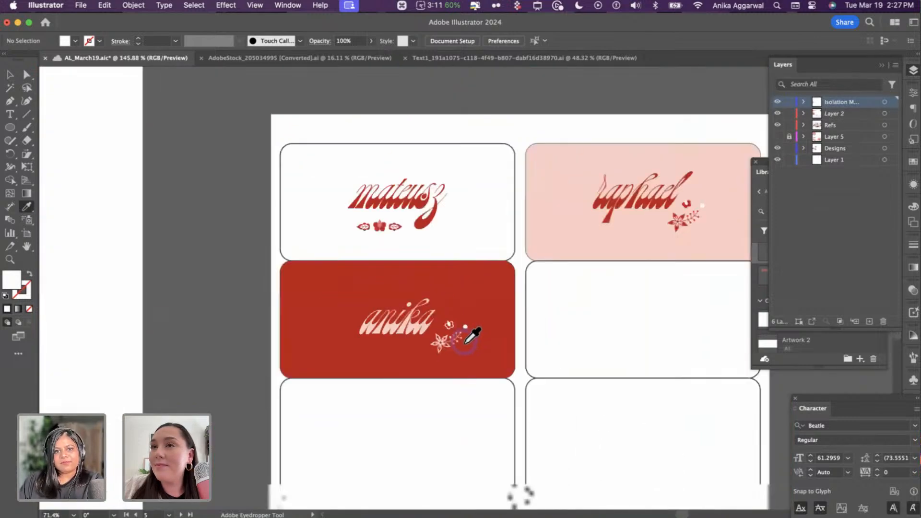
# - Make the anika name on the red card white, matching the card above
pyautogui.press('v')
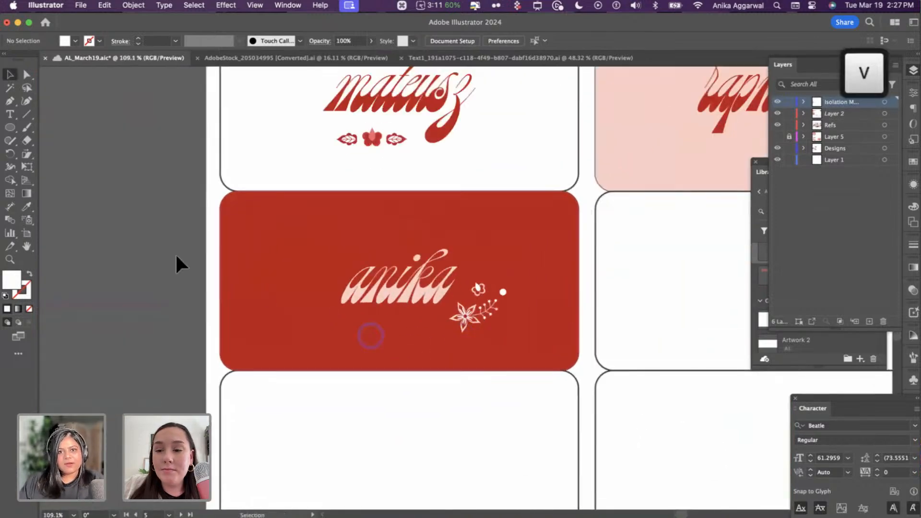
pyautogui.click(429, 303)
pyautogui.press('i')
pyautogui.click(441, 177)
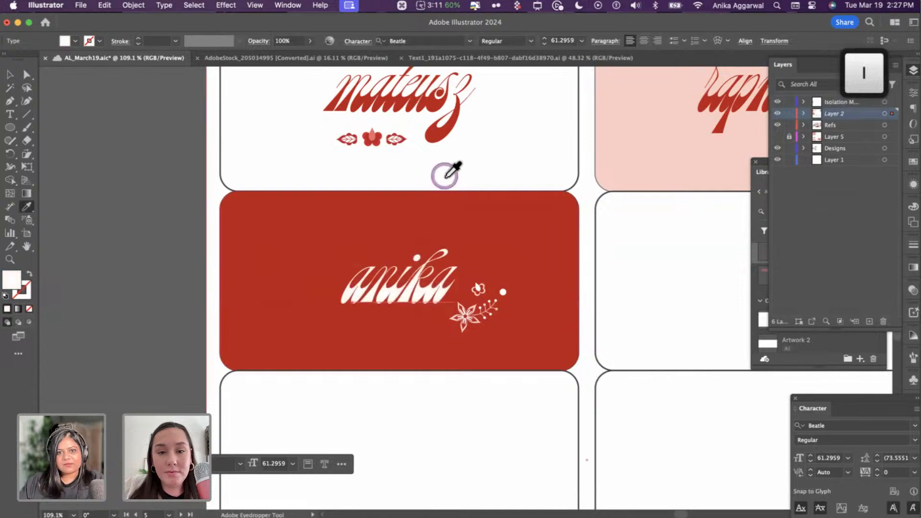
pyautogui.press('v')
pyautogui.click(185, 255)
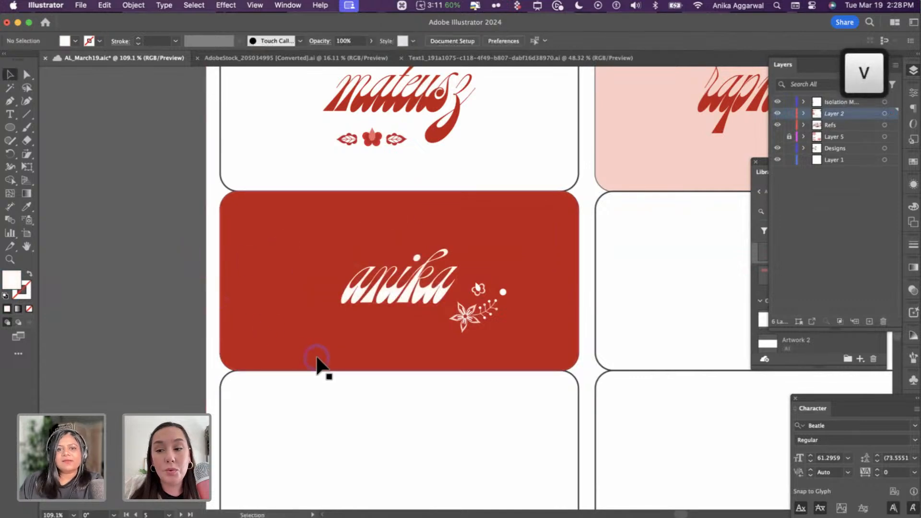
# - Rotate the sprig 135°, set it above the name's first letter, centre both on the card, nudge down
pyautogui.scroll(-5, 318, 357)
pyautogui.click(397, 332)
pyautogui.moveTo(424, 312); pyautogui.dragTo(355, 357)
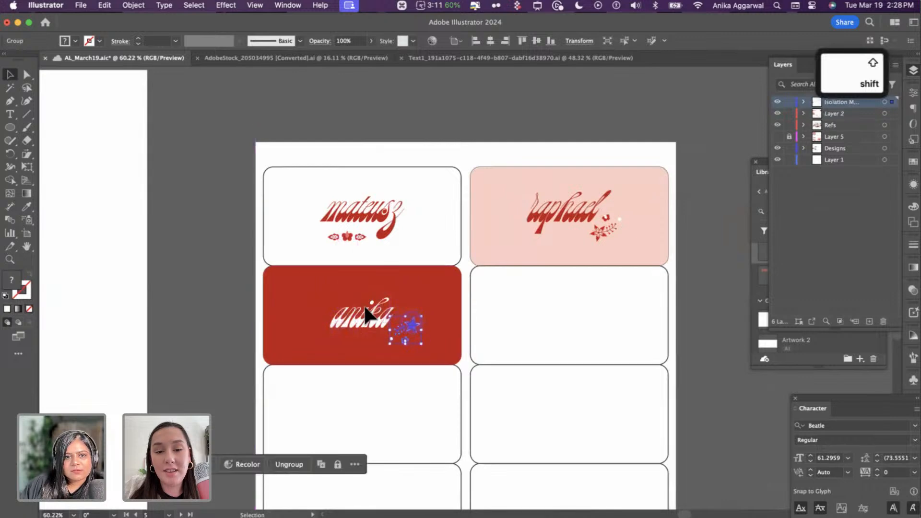
pyautogui.moveTo(410, 320); pyautogui.dragTo(332, 287)
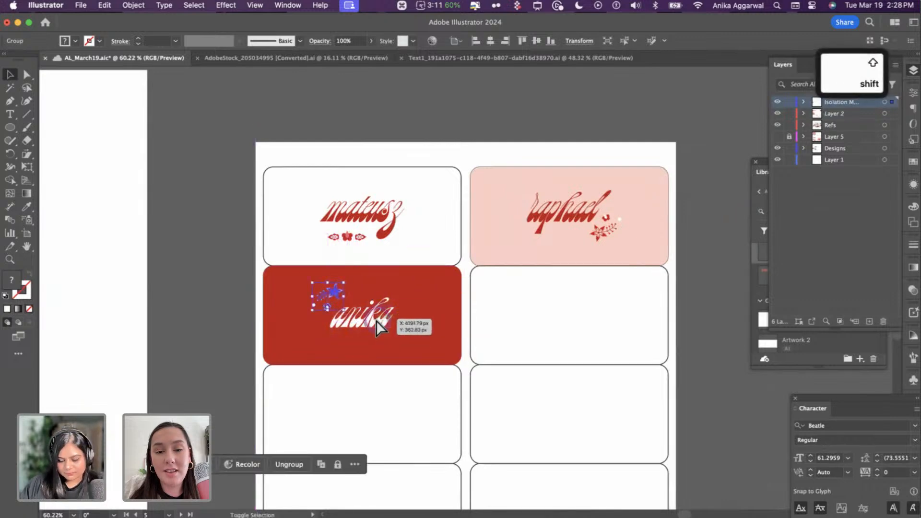
pyautogui.keyDown('shift'); pyautogui.click(445, 285); pyautogui.keyUp('shift')
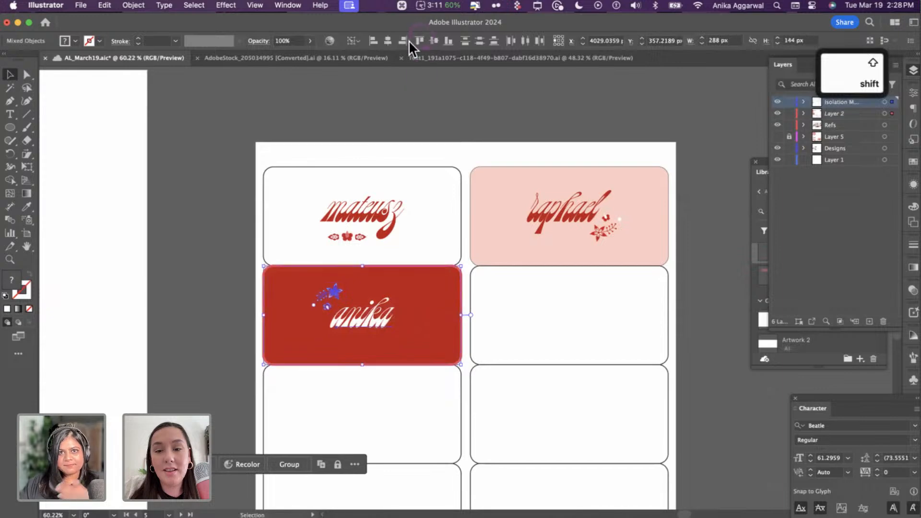
pyautogui.click(388, 41)
pyautogui.click(434, 40)
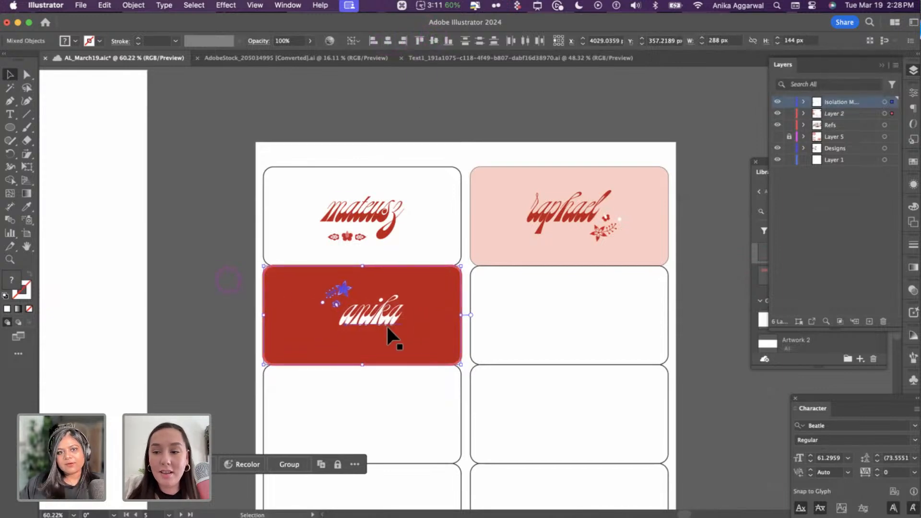
pyautogui.press('super+shift+a')
pyautogui.moveTo(378, 324); pyautogui.dragTo(379, 330)
pyautogui.click(220, 265)
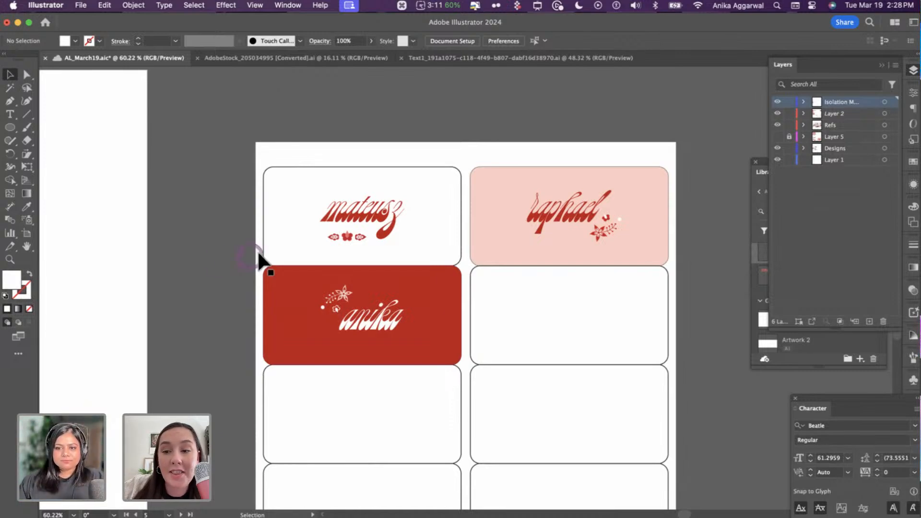
# - Centre the mateusz name horizontally and vertically within its card
pyautogui.click(419, 129)
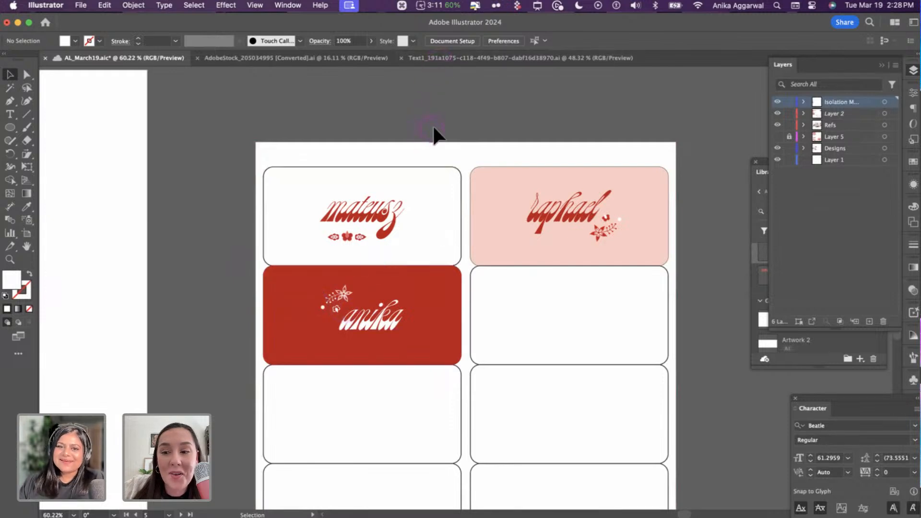
pyautogui.scroll(-1, 418, 147)
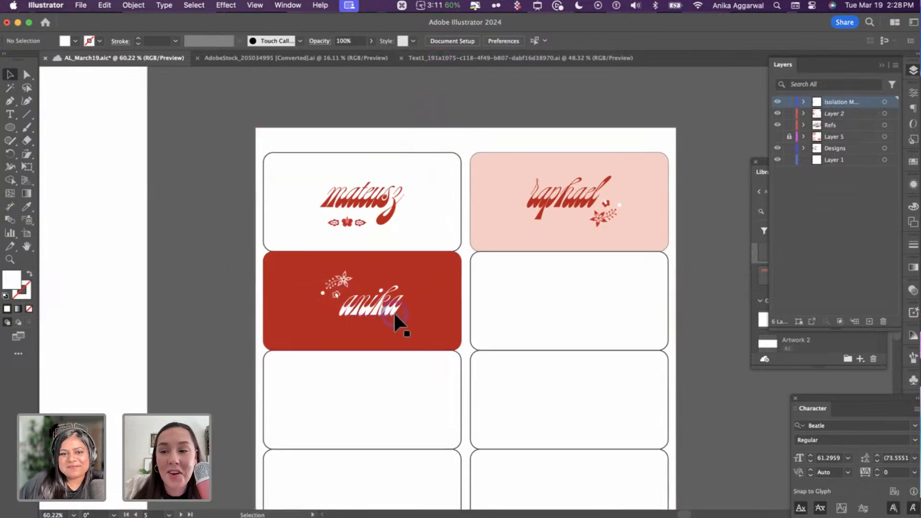
pyautogui.scroll(-1, 392, 309)
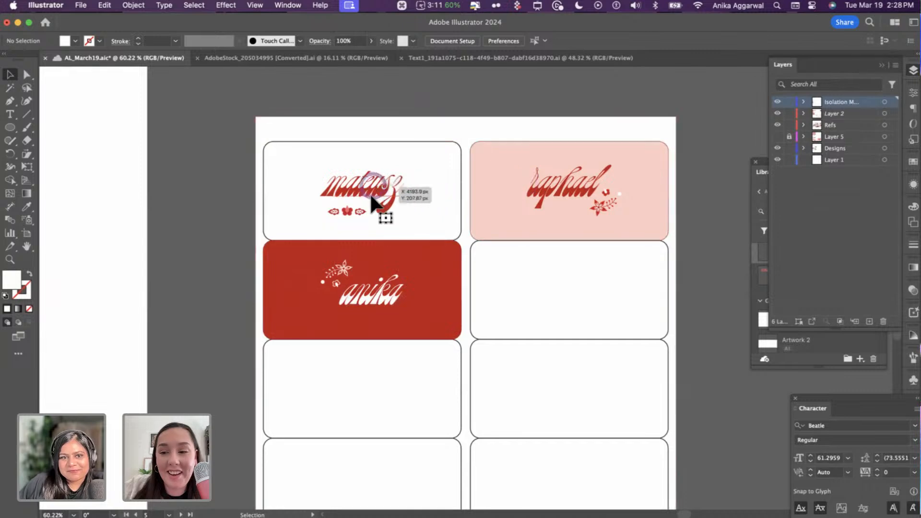
pyautogui.click(365, 203)
pyautogui.moveTo(387, 188); pyautogui.dragTo(608, 282)
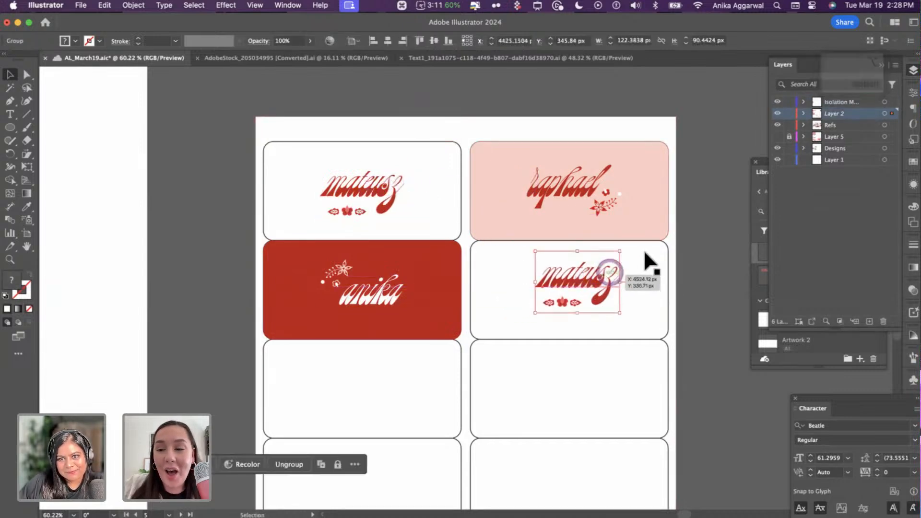
pyautogui.keyDown('shift'); pyautogui.click(667, 259); pyautogui.keyUp('shift')
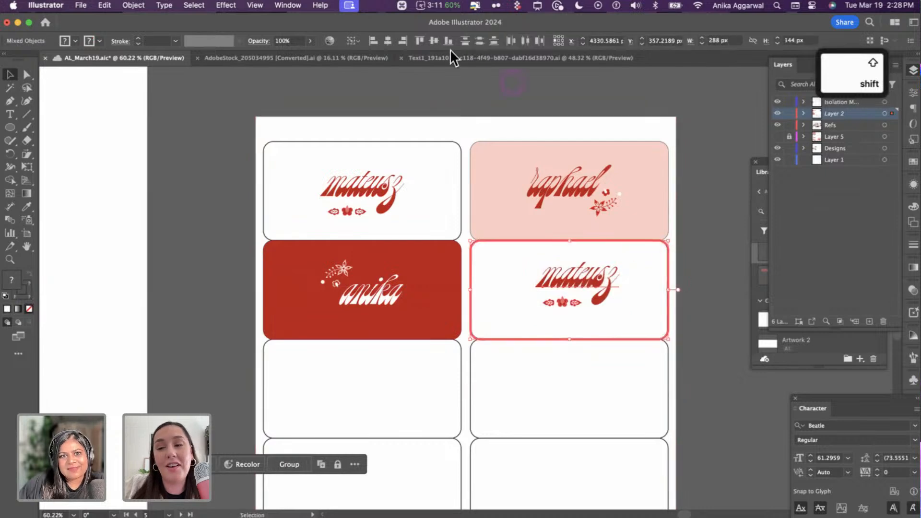
pyautogui.click(434, 41)
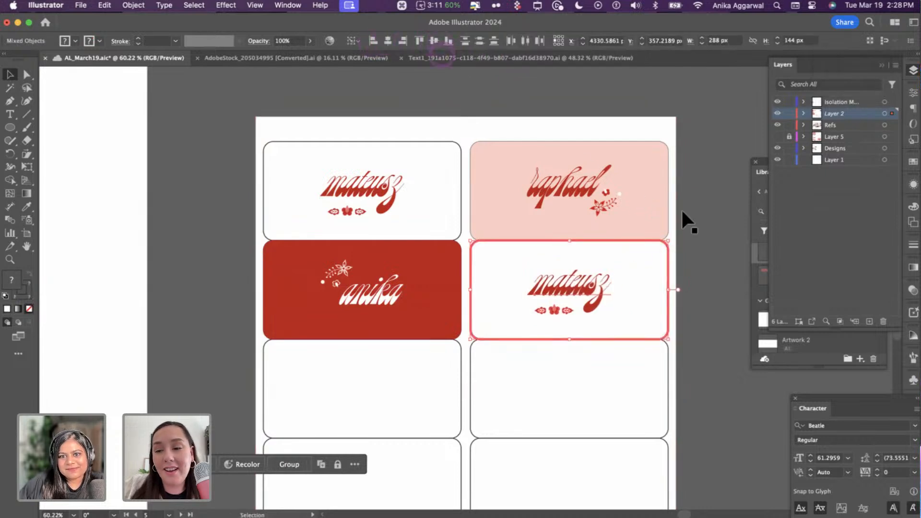
pyautogui.click(579, 189)
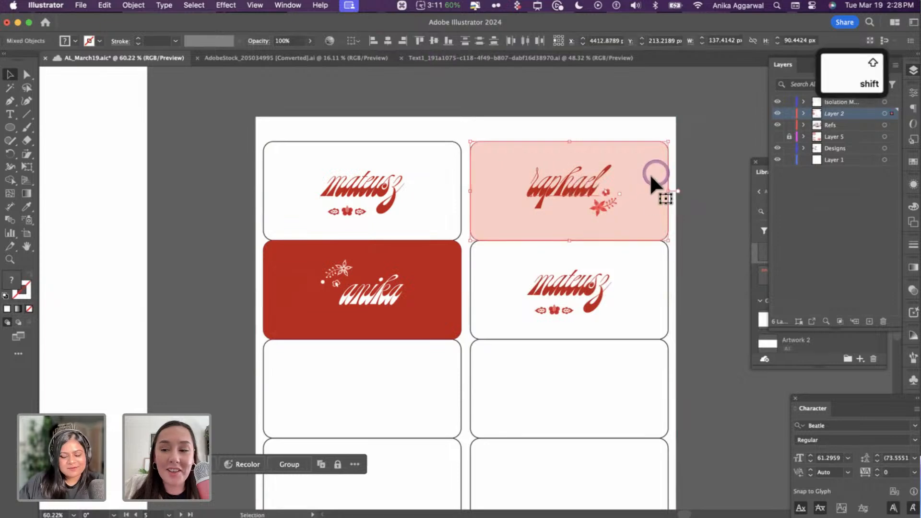
# - Copy the pink raphael card with its design and paste it into the third row
pyautogui.keyDown('shift'); pyautogui.click(641, 194); pyautogui.keyUp('shift')
pyautogui.press('cmd+c')
pyautogui.scroll(-3, 642, 196)
pyautogui.scroll(-3, 598, 245)
pyautogui.press('cmd+v')
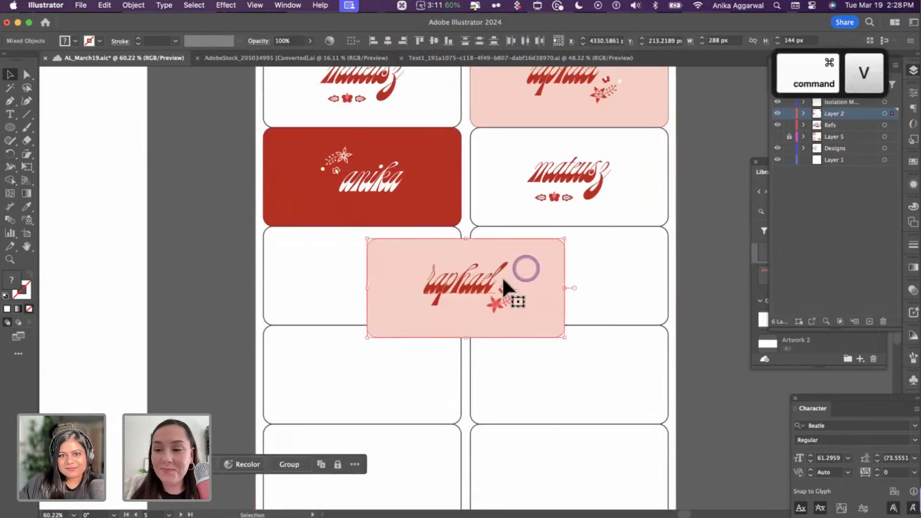
pyautogui.moveTo(506, 285); pyautogui.dragTo(378, 272)
# - Duplicate the red anika card into the third-row right slot
pyautogui.click(374, 168)
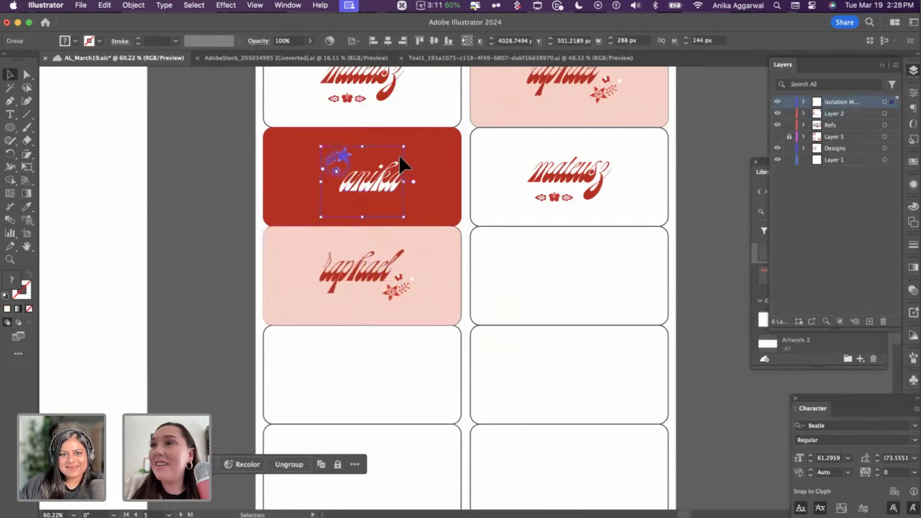
pyautogui.keyDown('shift'); pyautogui.click(423, 158); pyautogui.keyUp('shift')
pyautogui.moveTo(409, 179); pyautogui.dragTo(586, 278)
pyautogui.click(691, 261)
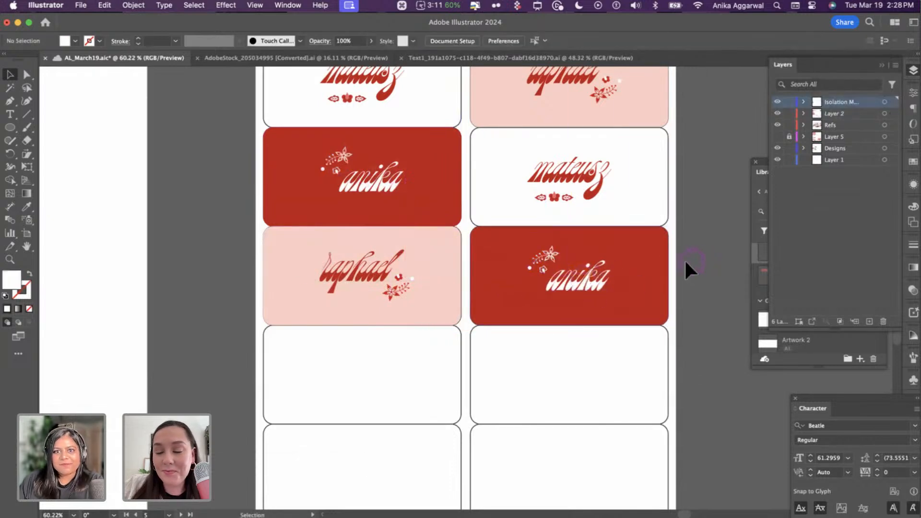
pyautogui.scroll(-5, 639, 255)
pyautogui.scroll(4, 639, 255)
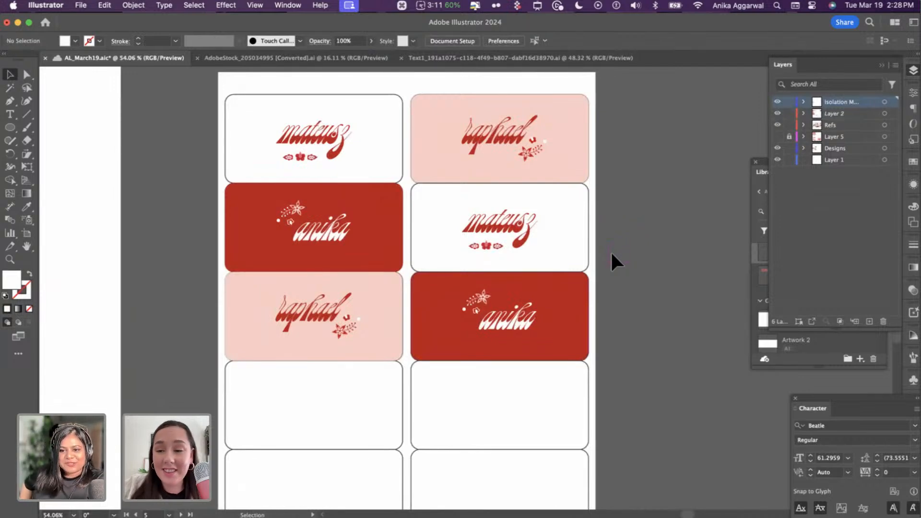
pyautogui.scroll(-5, 610, 247)
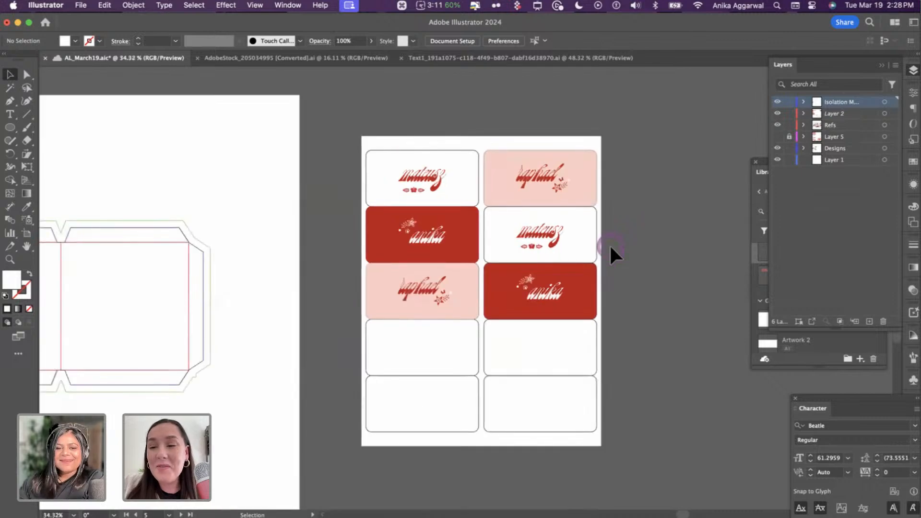
pyautogui.scroll(5, 611, 247)
pyautogui.scroll(2, 614, 238)
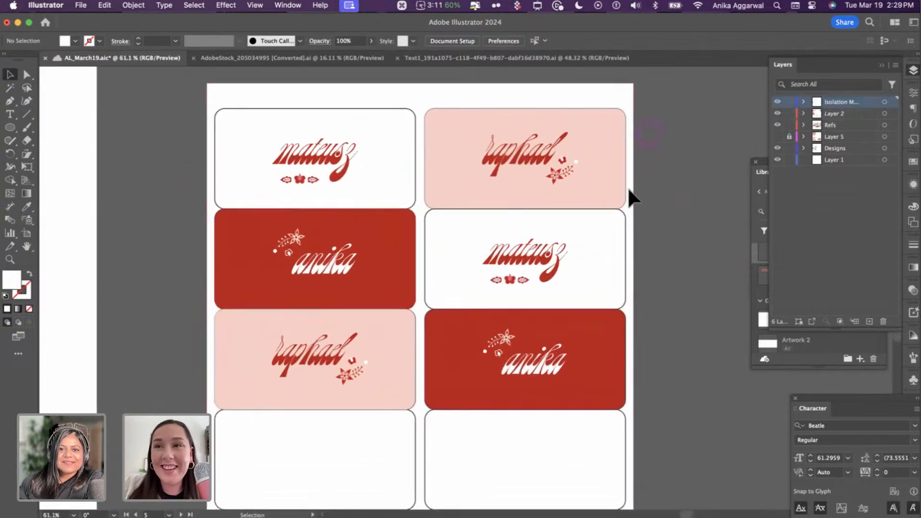
pyautogui.press('super+a')
pyautogui.click(167, 354)
pyautogui.scroll(-6, 167, 353)
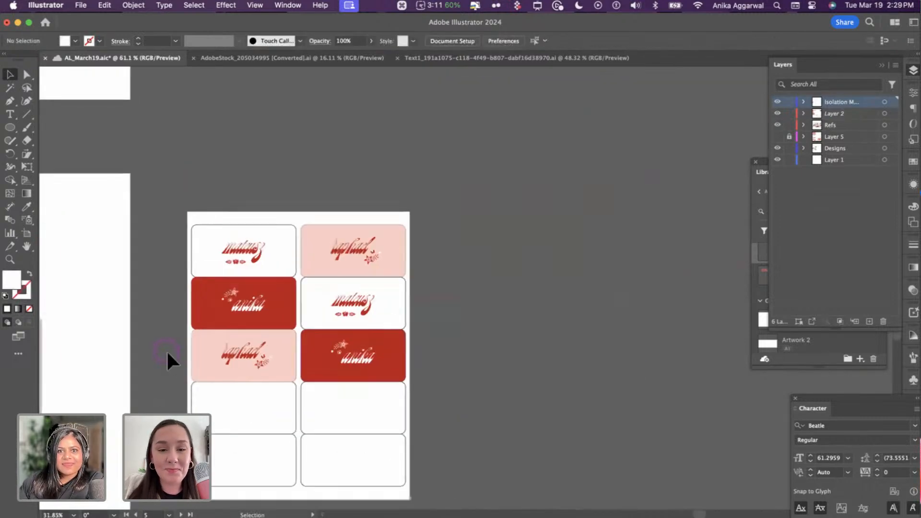
pyautogui.scroll(4, 250, 178)
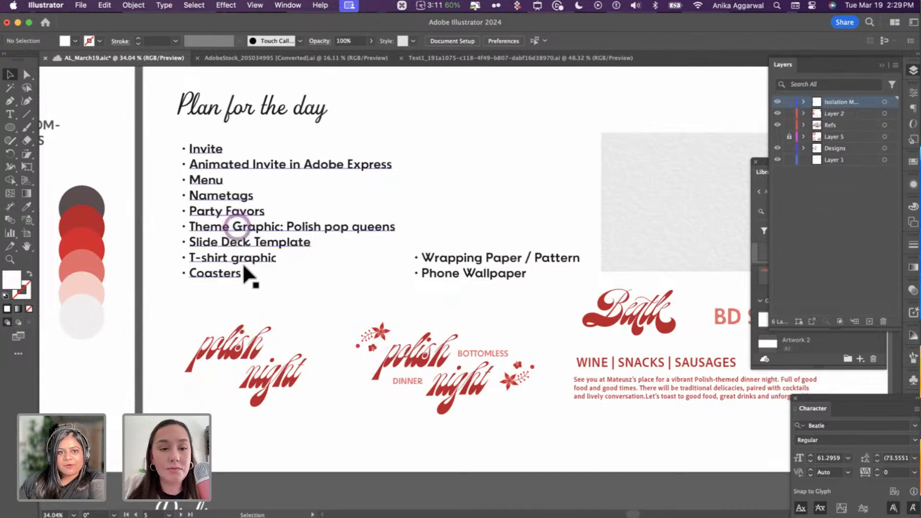
pyautogui.click(219, 274)
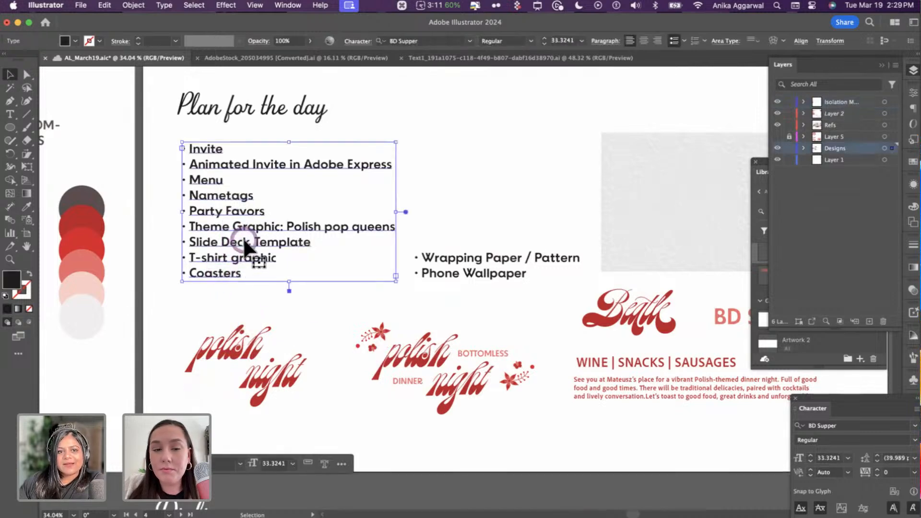
pyautogui.click(242, 242)
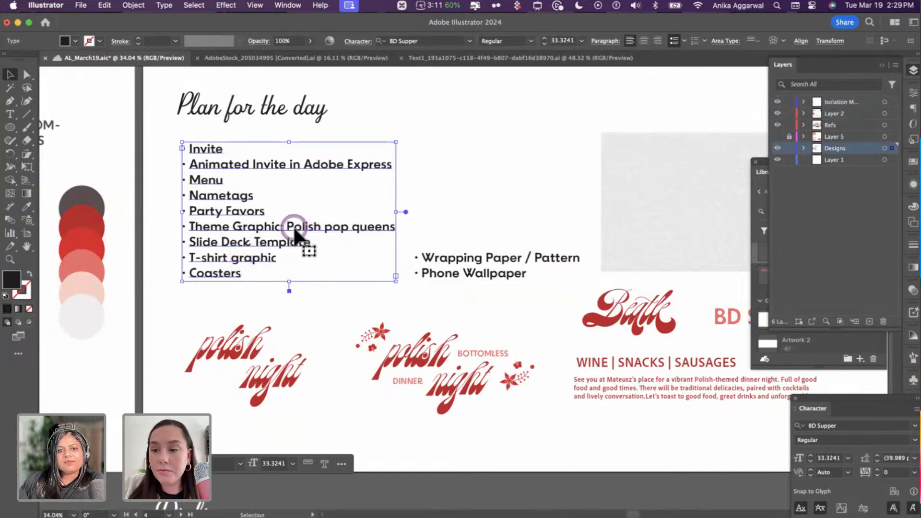
pyautogui.scroll(-3, 301, 240)
pyautogui.scroll(2, 293, 226)
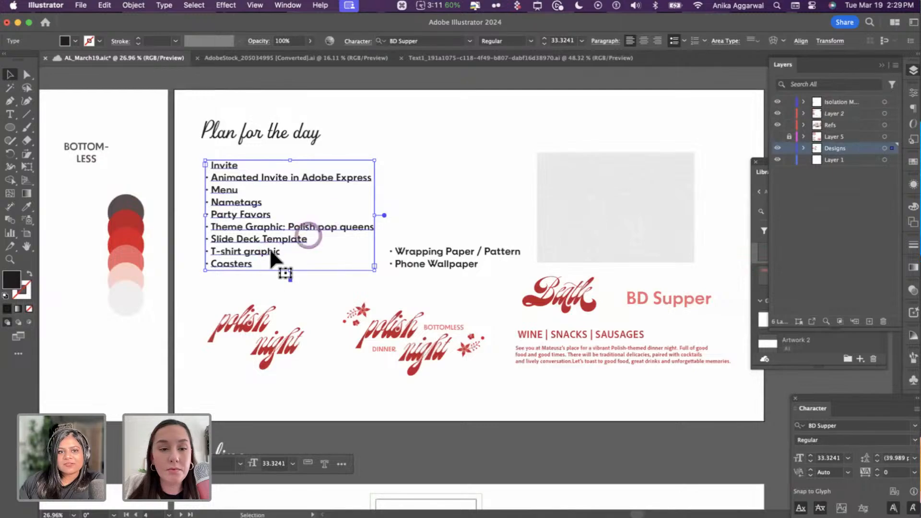
pyautogui.scroll(2, 243, 263)
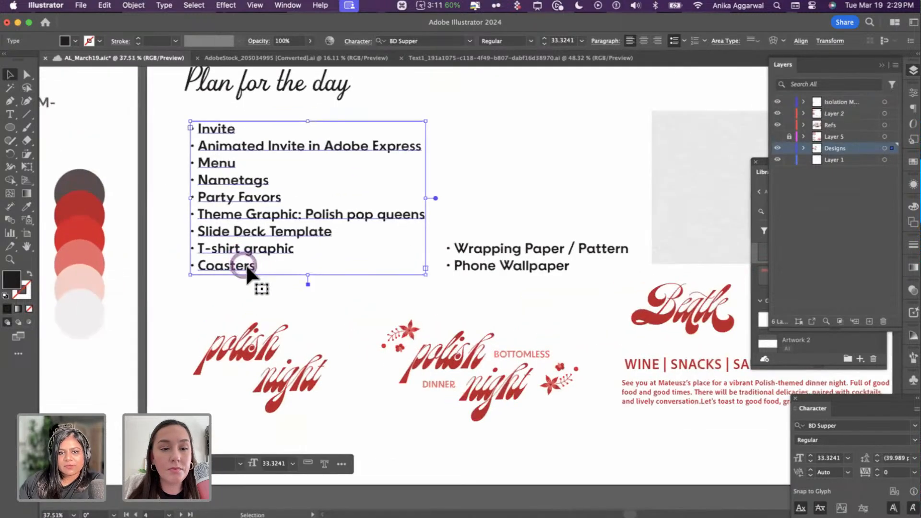
pyautogui.scroll(-3, 307, 214)
pyautogui.scroll(-2, 312, 212)
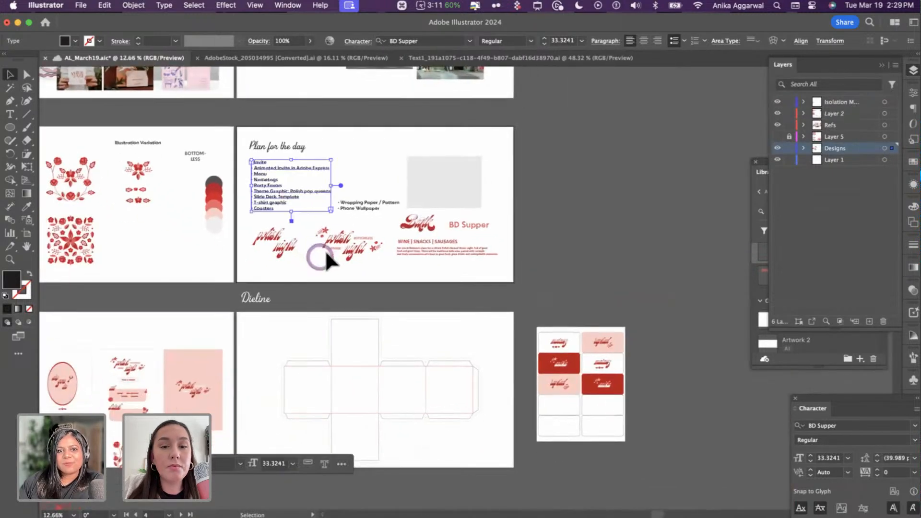
pyautogui.scroll(3, 325, 249)
pyautogui.scroll(-5, 324, 249)
pyautogui.hscroll(8, 324, 249)
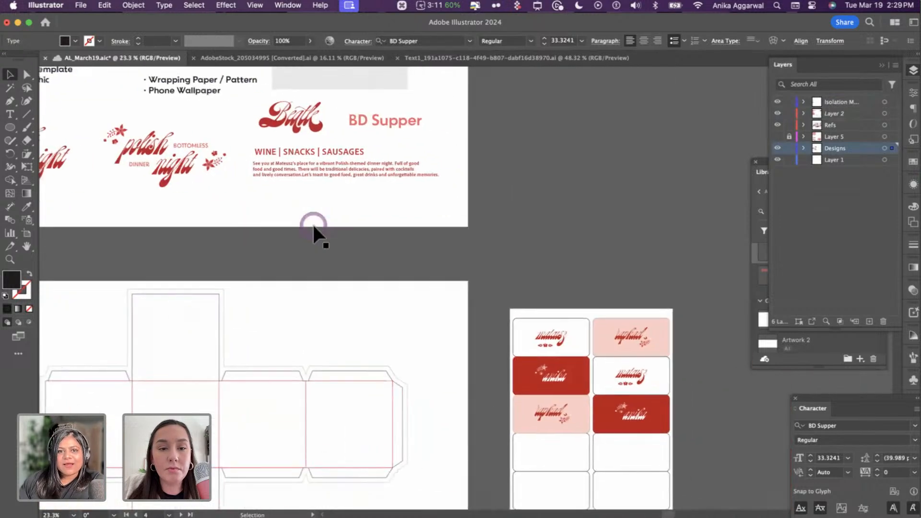
pyautogui.scroll(5, 369, 275)
pyautogui.hscroll(-10, 370, 275)
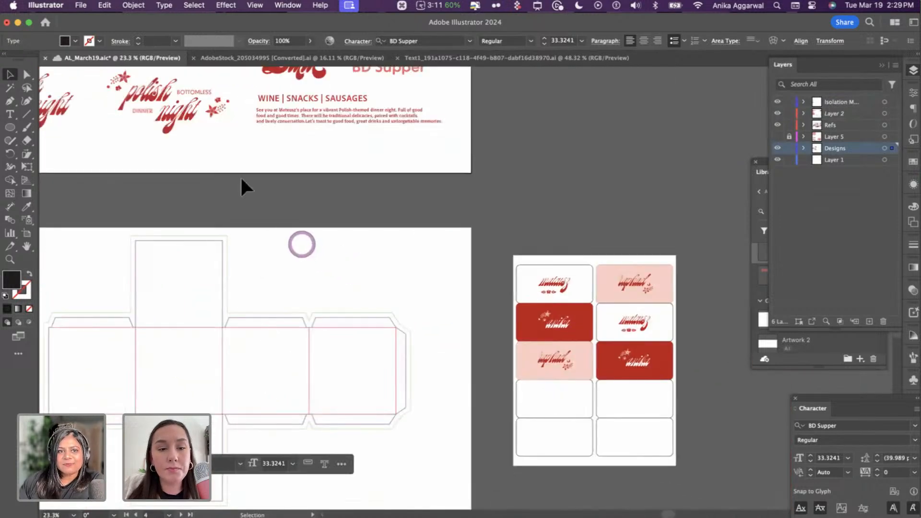
# - Copy the 'polish night' title group
pyautogui.click(116, 139)
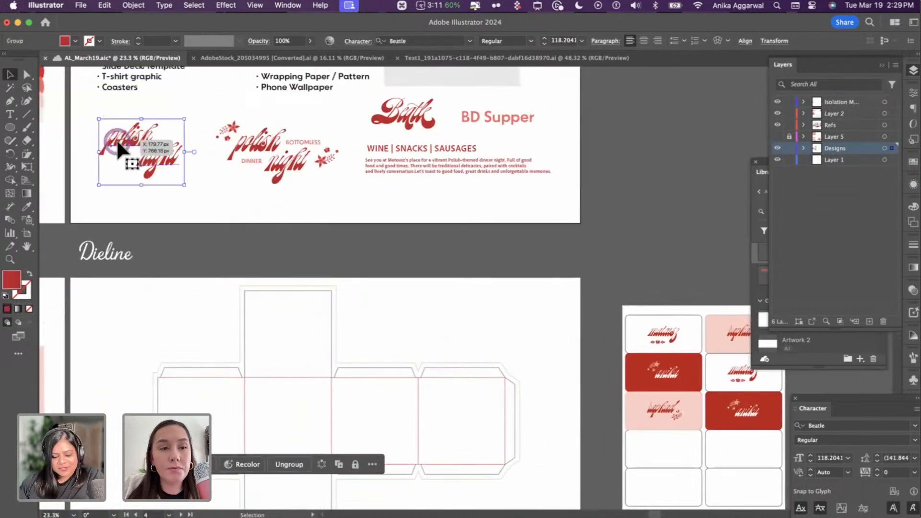
pyautogui.press('cmd+c')
pyautogui.click(367, 273)
pyautogui.scroll(-3, 367, 274)
pyautogui.hscroll(8, 366, 273)
pyautogui.hscroll(8, 369, 286)
pyautogui.scroll(-2, 369, 286)
pyautogui.scroll(6, 376, 292)
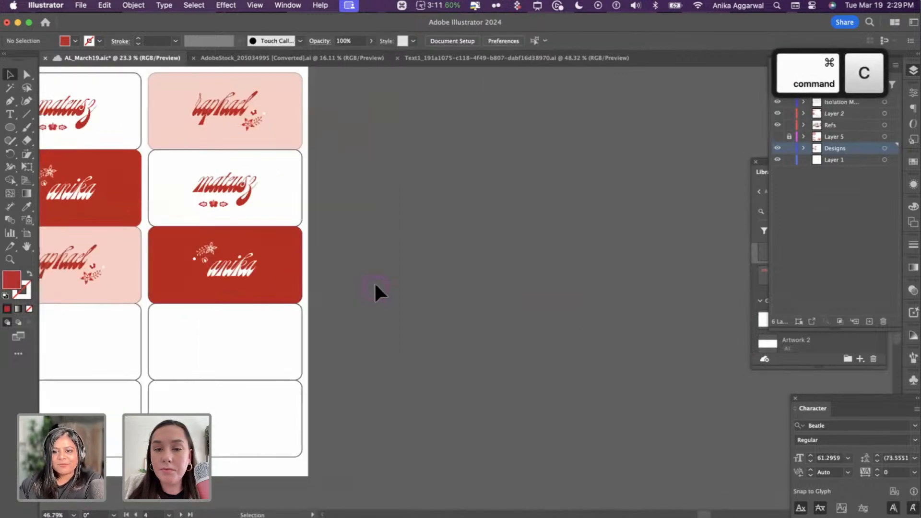
# - Paste the title beside the nametag sheet and ungroup it
pyautogui.press('super+v')
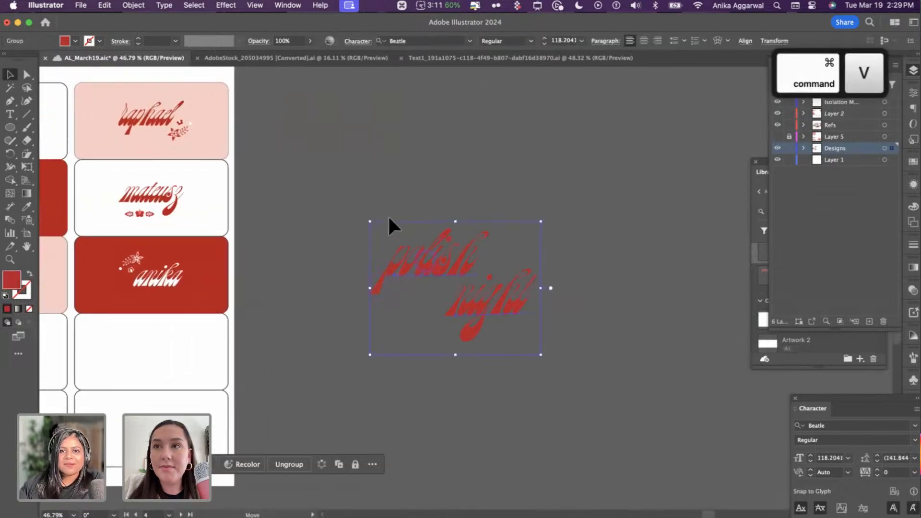
pyautogui.moveTo(449, 222); pyautogui.dragTo(416, 173)
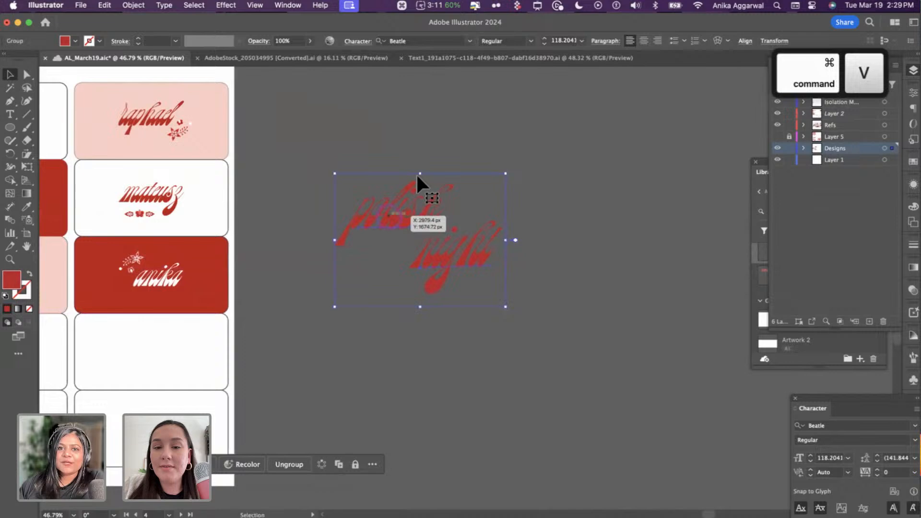
pyautogui.click(292, 464)
pyautogui.click(342, 389)
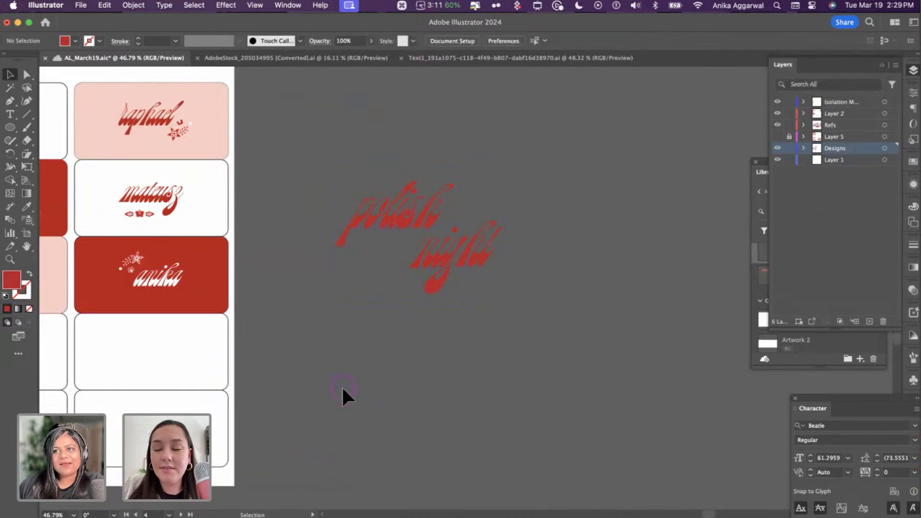
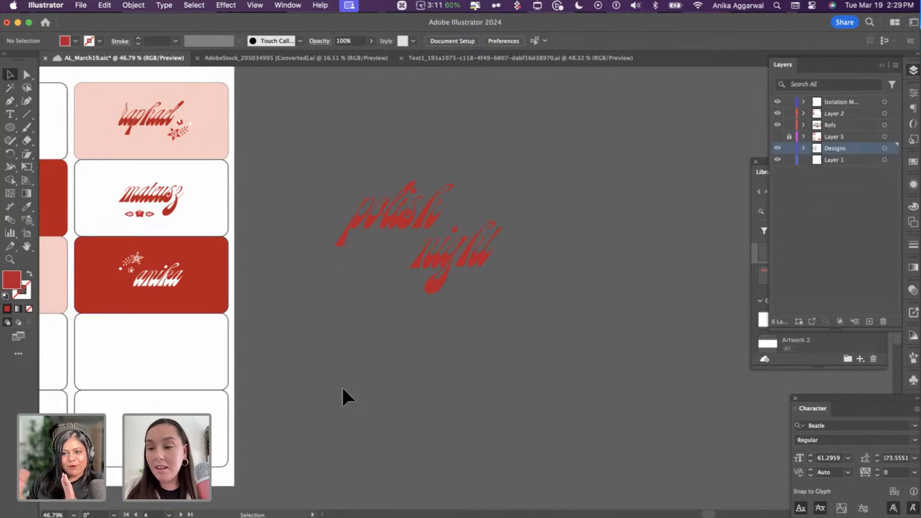
# - Replace the word 'night' with 'pop' and add a copy below reading 'queens'
pyautogui.doubleClick(449, 265)
pyautogui.press('super+a')
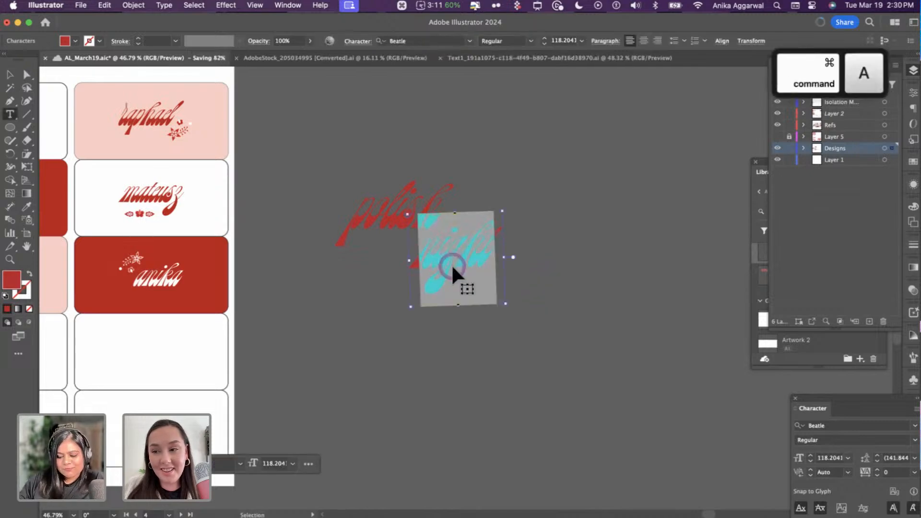
pyautogui.write('pp')
pyautogui.press('Escape')
pyautogui.moveTo(445, 258); pyautogui.dragTo(409, 284)
pyautogui.doubleClick(414, 282)
pyautogui.write('queens')
pyautogui.press('Escape')
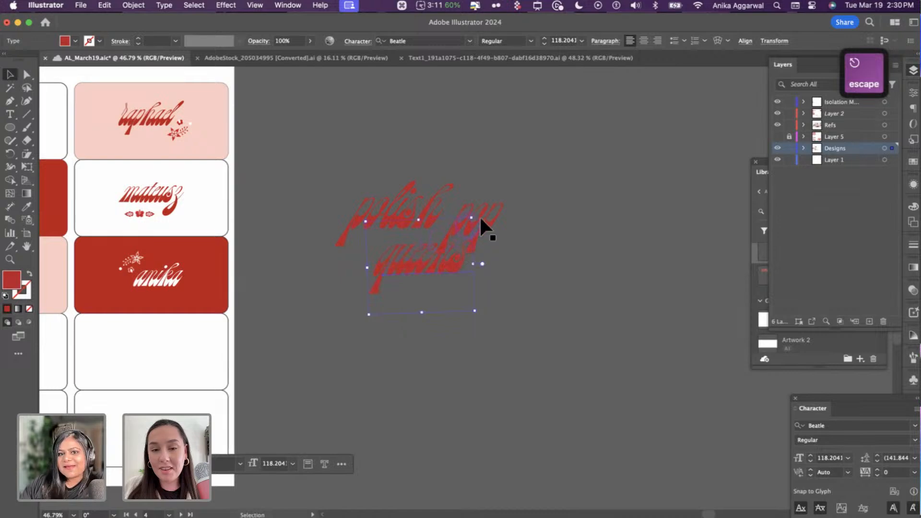
# - Arrange 'polish', 'pop' and 'queens' into a stacked lettering layout
pyautogui.moveTo(482, 217); pyautogui.dragTo(503, 196)
pyautogui.moveTo(433, 212); pyautogui.dragTo(472, 228)
pyautogui.moveTo(424, 273); pyautogui.dragTo(425, 276)
pyautogui.moveTo(508, 199); pyautogui.dragTo(506, 199)
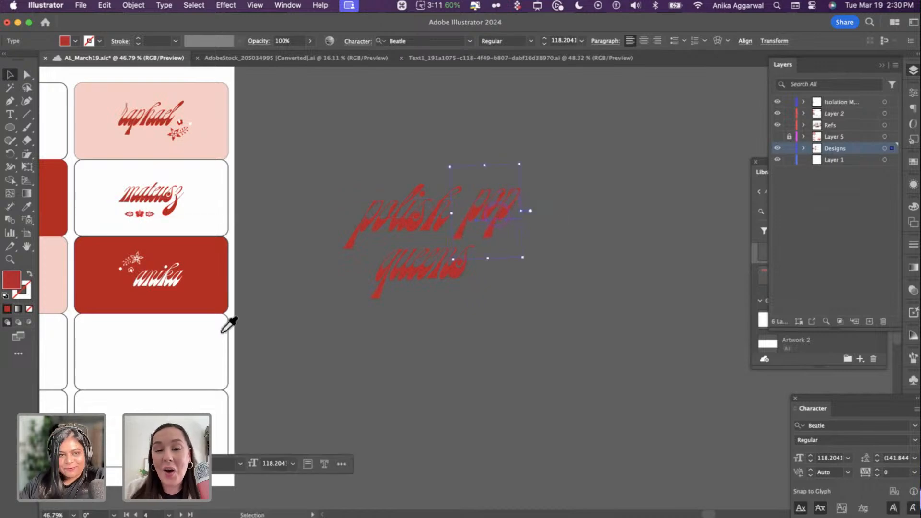
# - Colour 'pop' pale pink from the pink card and draw a large circle over the lettering
pyautogui.press('i')
pyautogui.click(181, 128)
pyautogui.click(223, 91)
pyautogui.press('v')
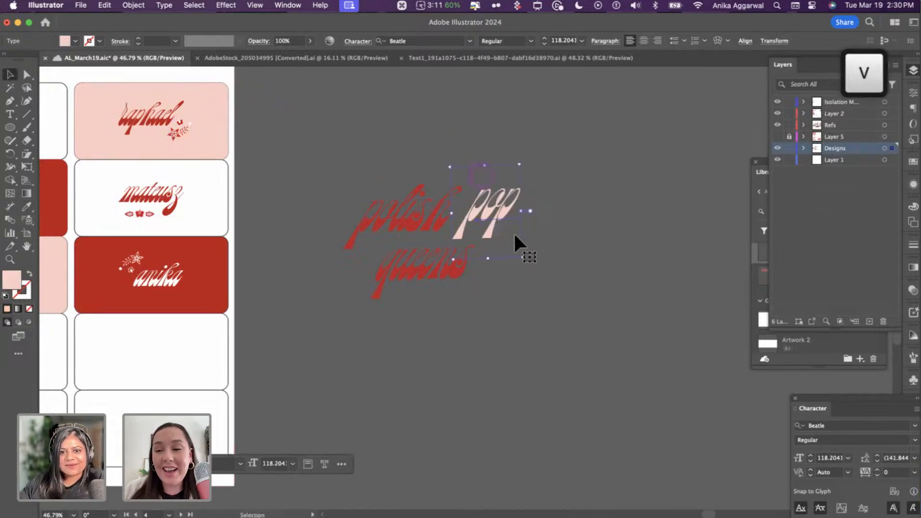
pyautogui.click(547, 249)
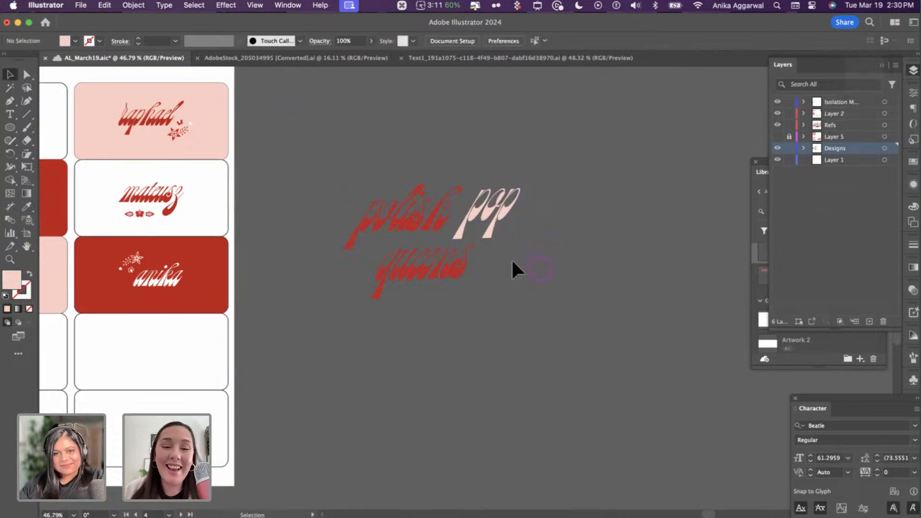
pyautogui.press('l')
pyautogui.moveTo(423, 230)
pyautogui.mouseDown()
pyautogui.moveTo(512, 139)
pyautogui.moveTo(547, 124)
pyautogui.mouseUp()
# - Make the circle white from the white card and send it behind the lettering
pyautogui.press('i')
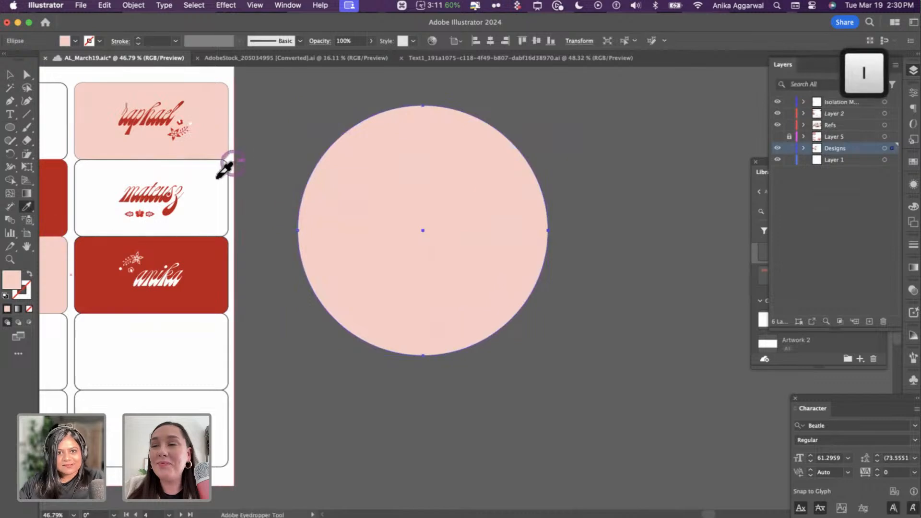
pyautogui.click(207, 172)
pyautogui.press('shift+super+bracketleft')
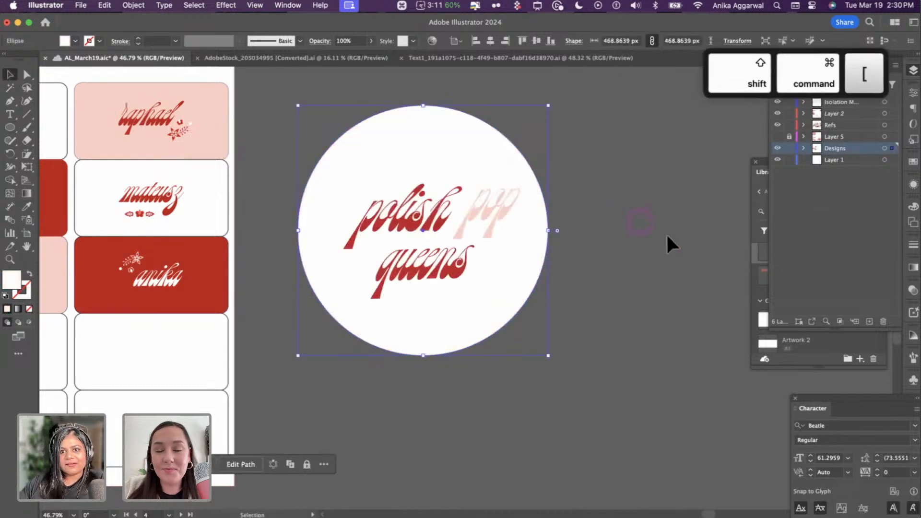
# - Recolour 'pop' red from the red card and tighten the positions of 'pop' and 'queens'
pyautogui.click(510, 209)
pyautogui.press('i')
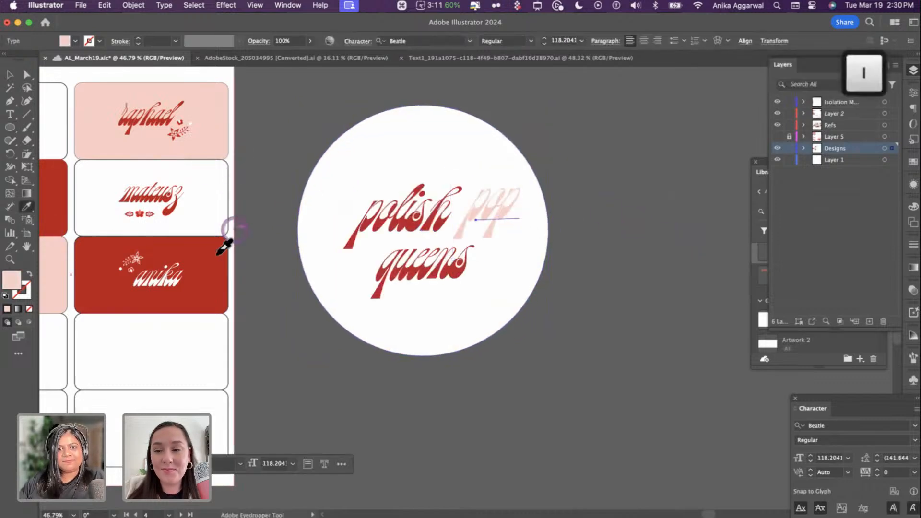
pyautogui.click(216, 253)
pyautogui.press('v')
pyautogui.moveTo(509, 200); pyautogui.dragTo(502, 219)
pyautogui.click(355, 275)
pyautogui.moveTo(411, 281)
pyautogui.mouseDown()
pyautogui.moveTo(387, 288)
pyautogui.moveTo(378, 280)
pyautogui.moveTo(398, 292)
pyautogui.moveTo(450, 291)
pyautogui.moveTo(401, 283)
pyautogui.moveTo(425, 275)
pyautogui.mouseUp()
pyautogui.click(567, 310)
# - Copy the small top floral motif, paste it near the dieline and enlarge it
pyautogui.scroll(-10, 565, 310)
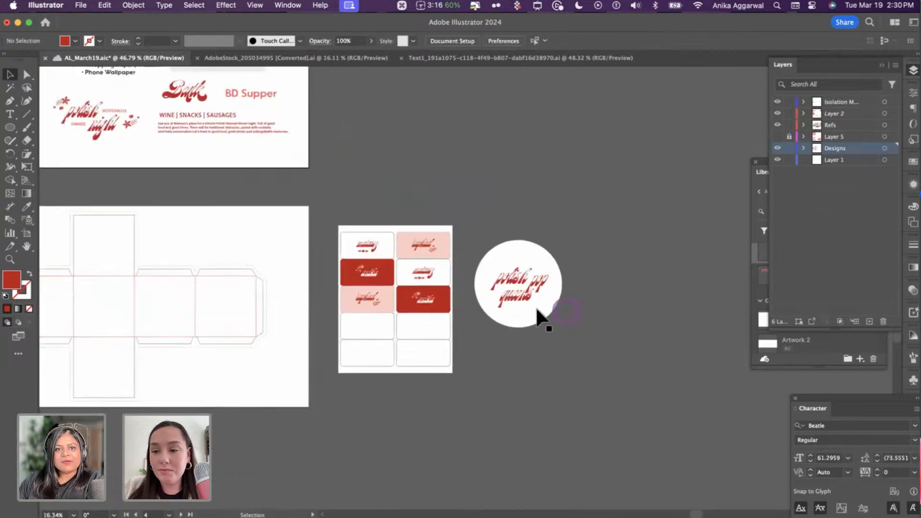
pyautogui.hscroll(-5, 508, 278)
pyautogui.scroll(10, 502, 250)
pyautogui.hscroll(5, 503, 251)
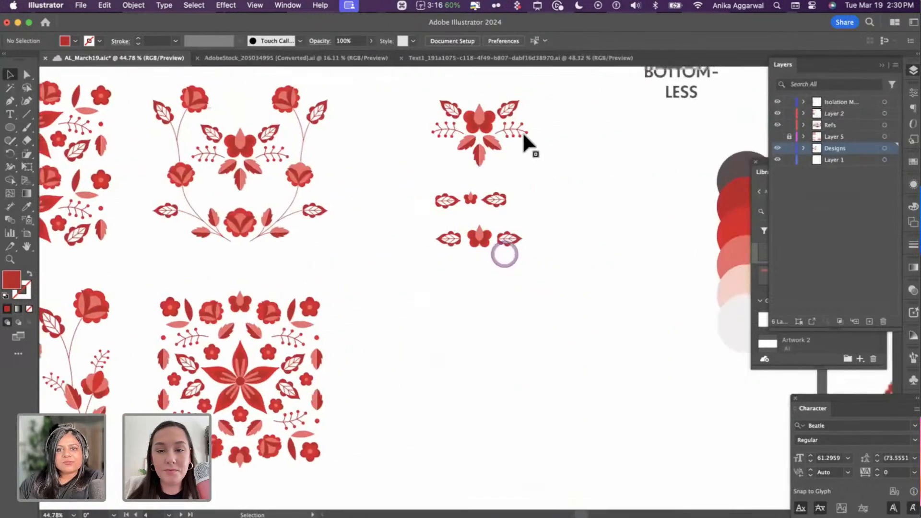
pyautogui.moveTo(540, 93); pyautogui.dragTo(420, 171)
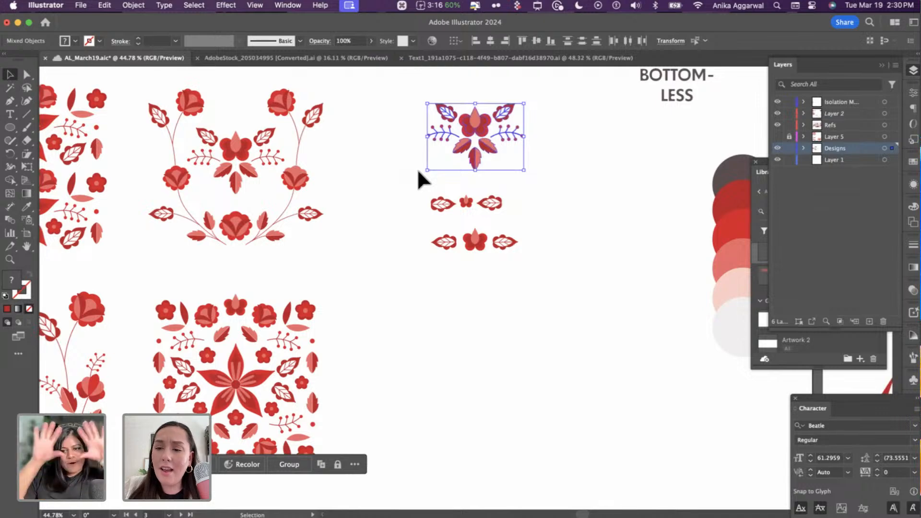
pyautogui.click(418, 170)
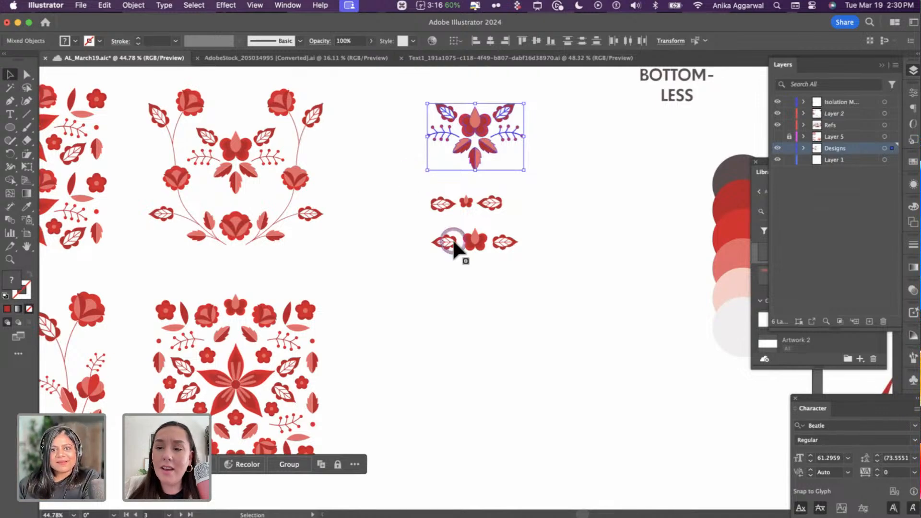
pyautogui.click(464, 283)
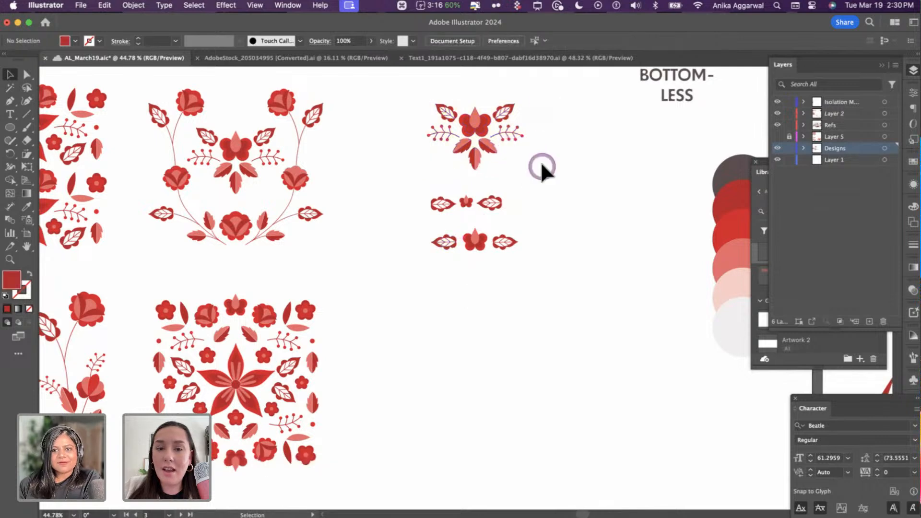
pyautogui.scroll(-5, 539, 167)
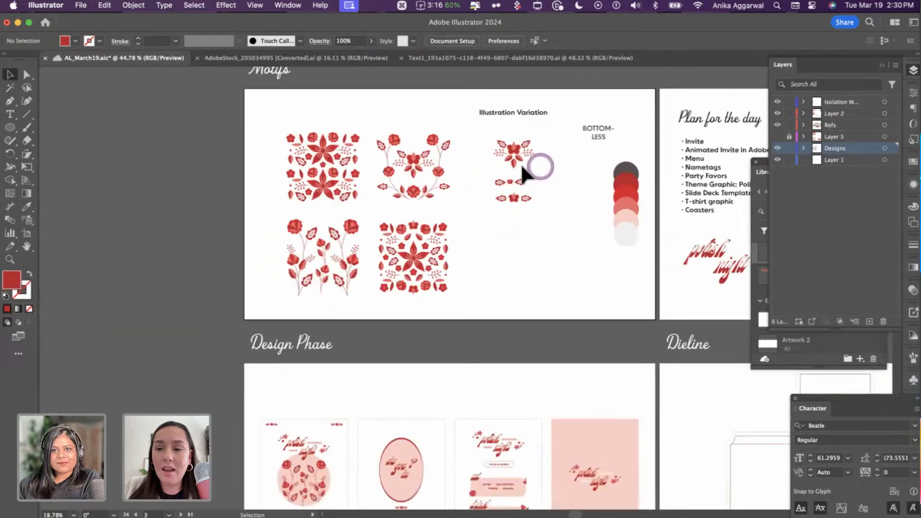
pyautogui.click(489, 164)
pyautogui.press('super+c')
pyautogui.scroll(-4, 431, 355)
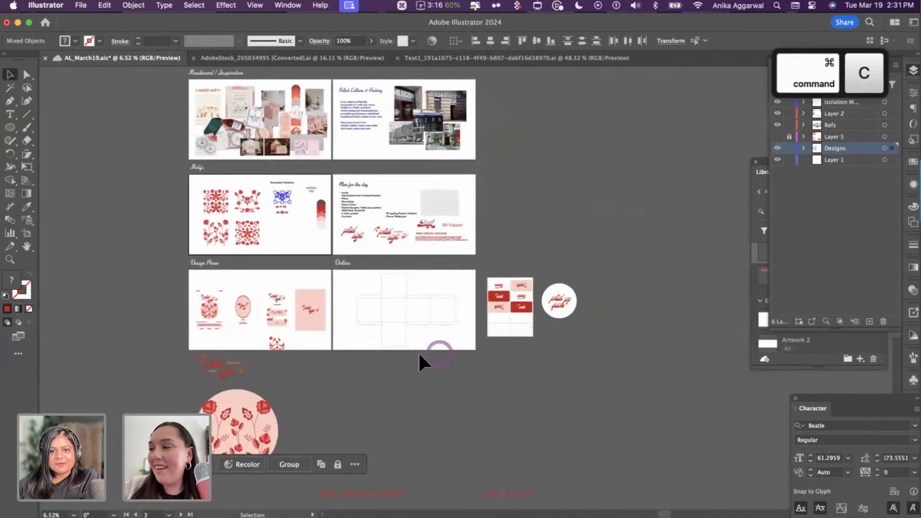
pyautogui.scroll(5, 417, 352)
pyautogui.press('super+v')
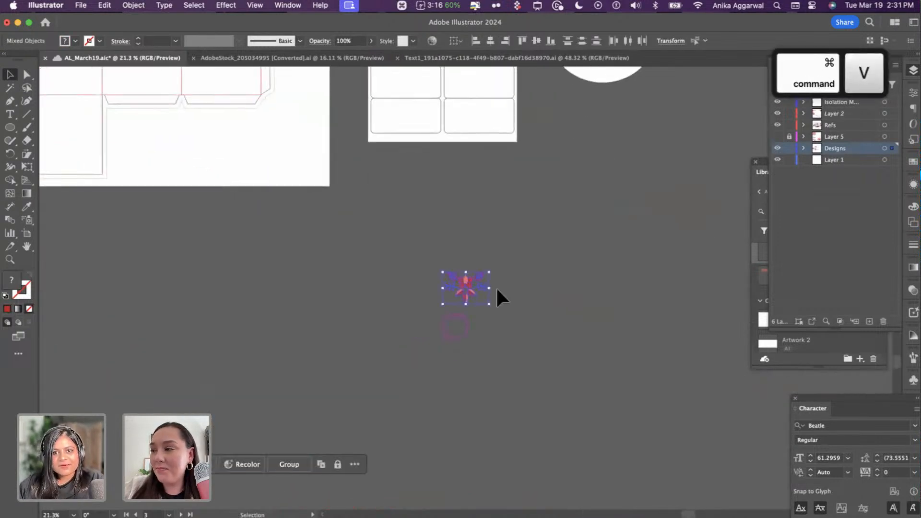
pyautogui.moveTo(489, 304); pyautogui.dragTo(451, 298)
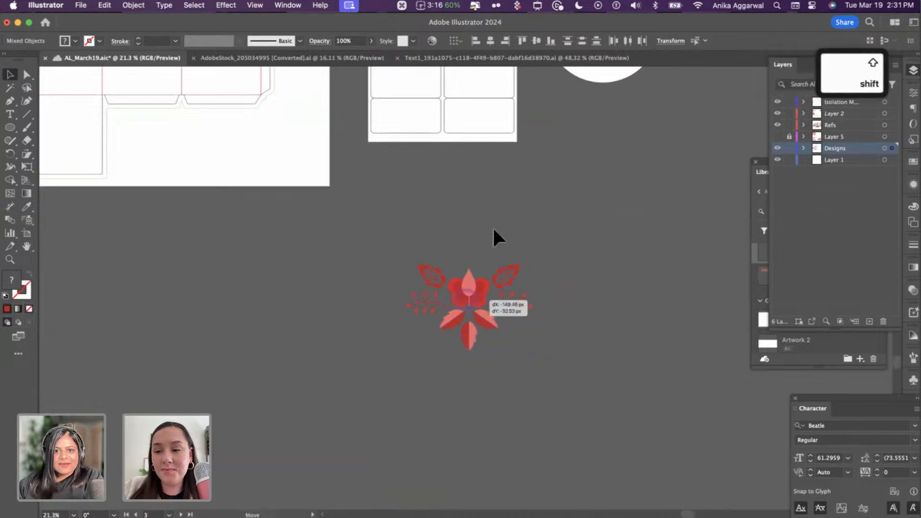
# - Duplicate the floral circle artwork to the right and delete its pink circle background
pyautogui.scroll(-8, 505, 218)
pyautogui.click(356, 250)
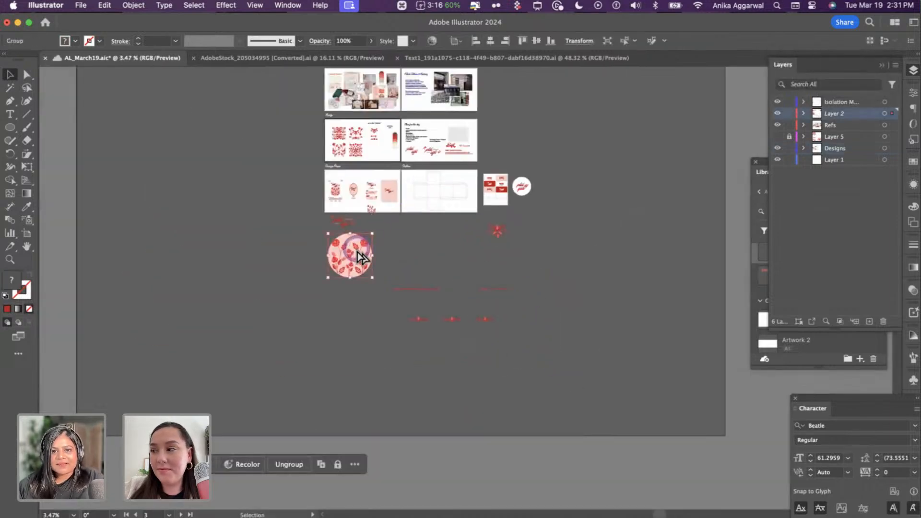
pyautogui.moveTo(358, 253); pyautogui.dragTo(547, 247)
pyautogui.scroll(4, 548, 246)
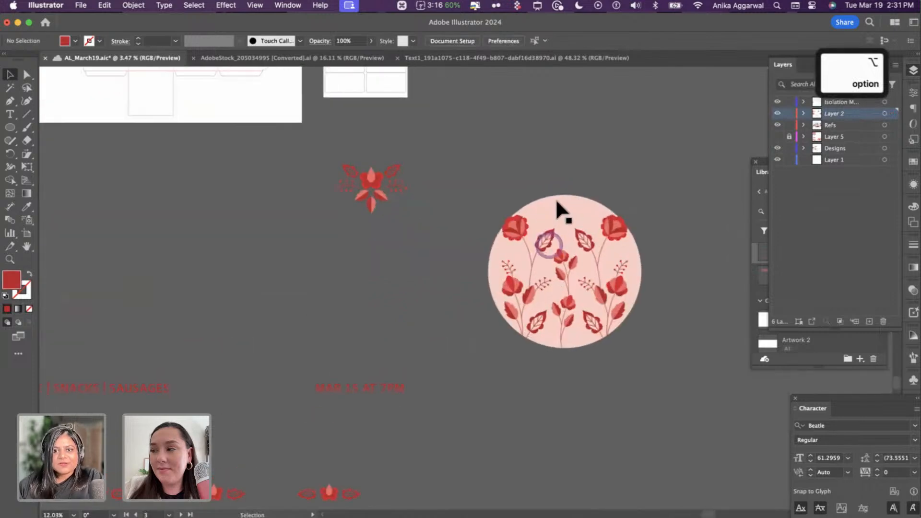
pyautogui.click(572, 293)
pyautogui.press('Delete')
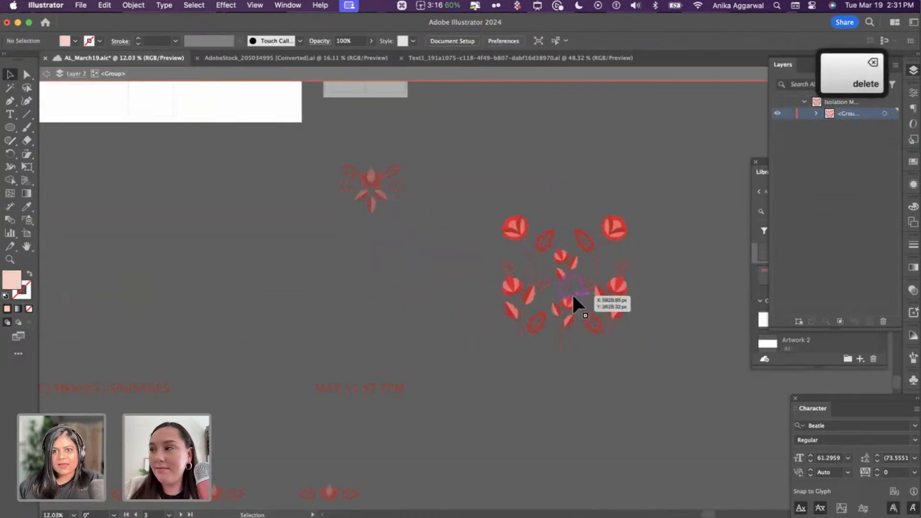
pyautogui.press('Escape')
pyautogui.click(506, 136)
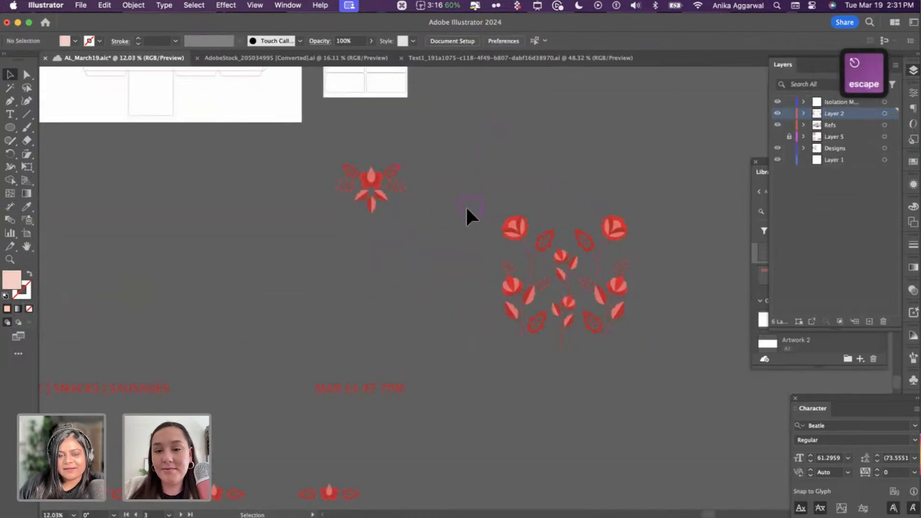
# - Draw a tall rectangle beside the flowers, fill it white and send it to the back
pyautogui.press('m')
pyautogui.moveTo(317, 142); pyautogui.dragTo(479, 334)
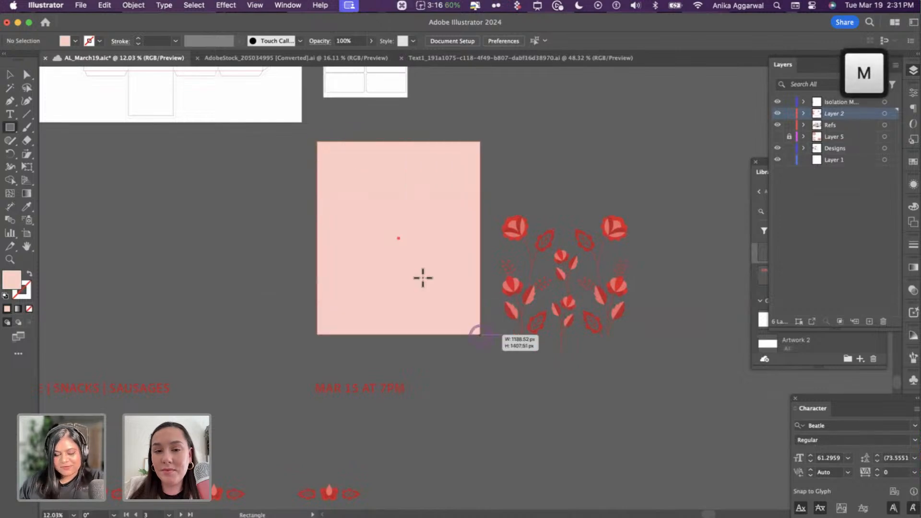
pyautogui.press('i')
pyautogui.click(281, 119)
pyautogui.press('super+shift+bracketleft')
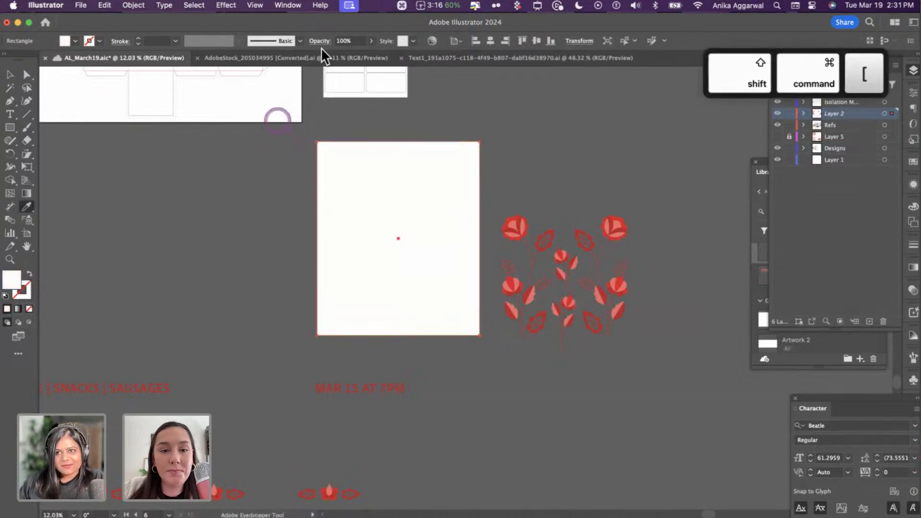
pyautogui.click(502, 105)
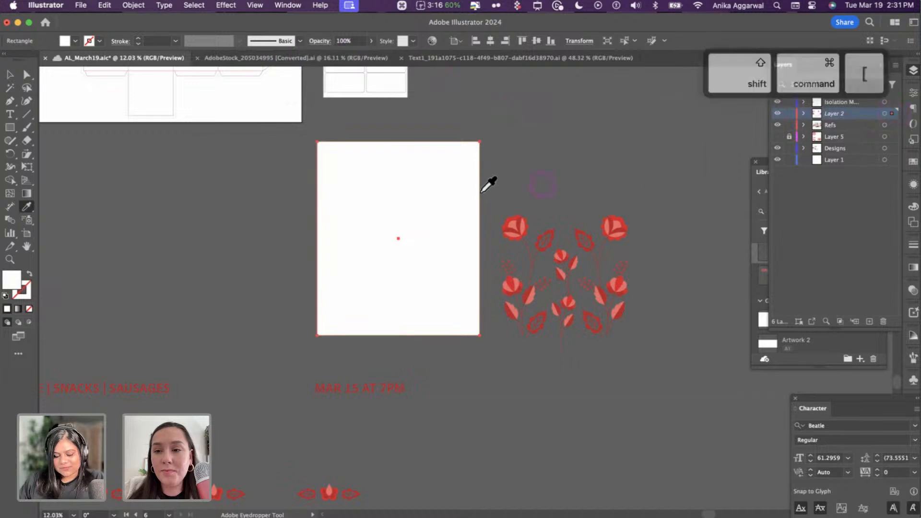
pyautogui.press('v')
pyautogui.moveTo(465, 185); pyautogui.dragTo(398, 186)
# - Reposition the white rectangle panel behind the small red flower
pyautogui.click(398, 186)
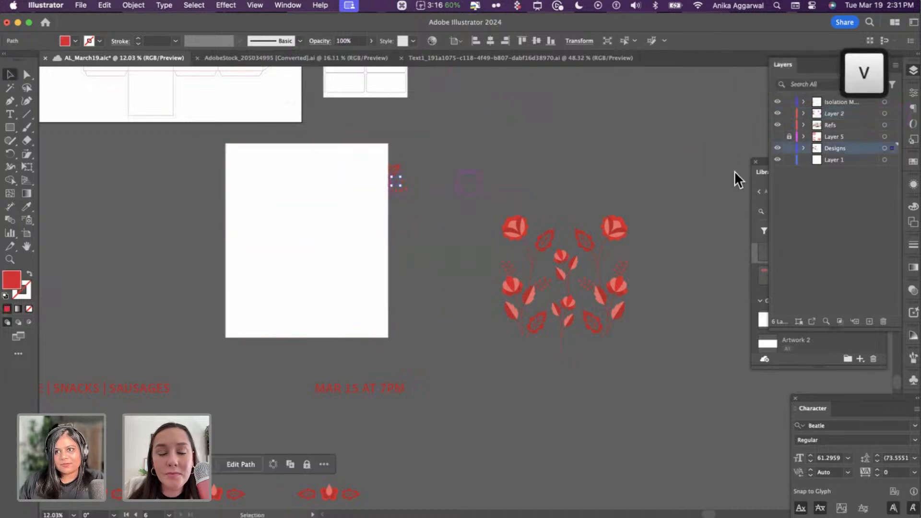
pyautogui.moveTo(896, 150); pyautogui.dragTo(889, 134)
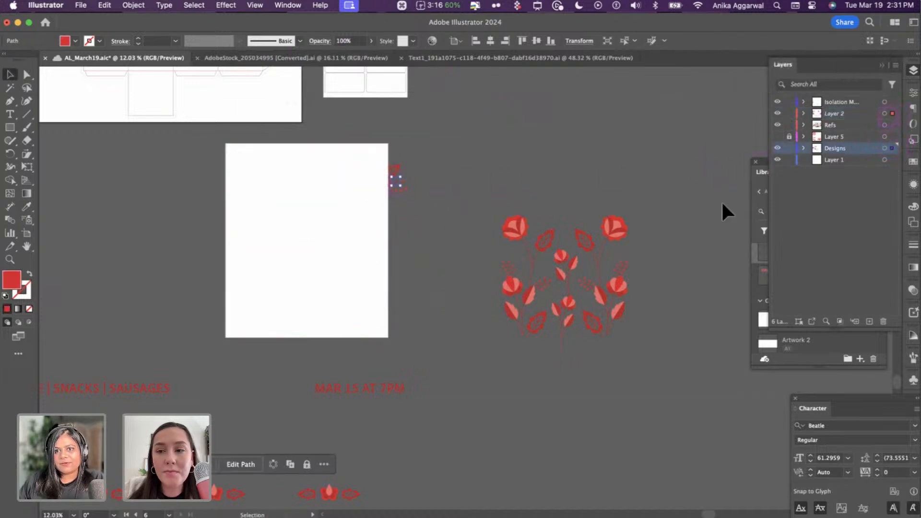
pyautogui.click(624, 225)
pyautogui.moveTo(380, 214); pyautogui.dragTo(436, 201)
pyautogui.press('super+shift+bracketleft')
pyautogui.moveTo(352, 230); pyautogui.dragTo(353, 297)
pyautogui.click(377, 179)
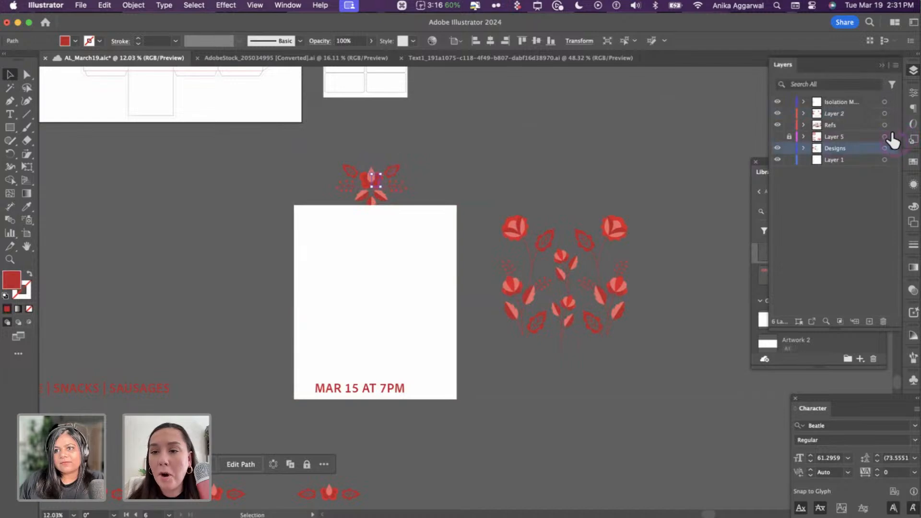
pyautogui.moveTo(387, 257); pyautogui.dragTo(395, 178)
pyautogui.press('super+shift+bracketleft')
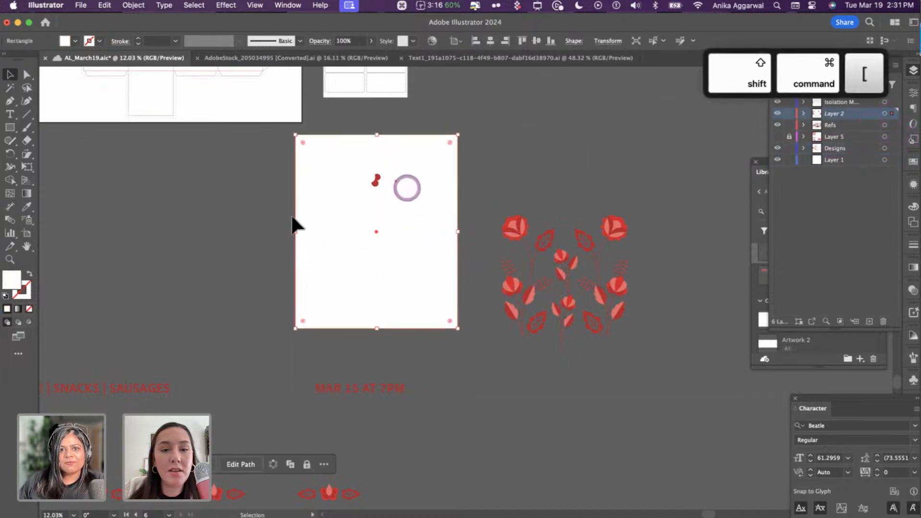
pyautogui.moveTo(294, 222); pyautogui.dragTo(327, 158)
# - Group the small flower's pieces, centre the white panel behind it and shrink the group
pyautogui.moveTo(441, 235); pyautogui.dragTo(336, 163)
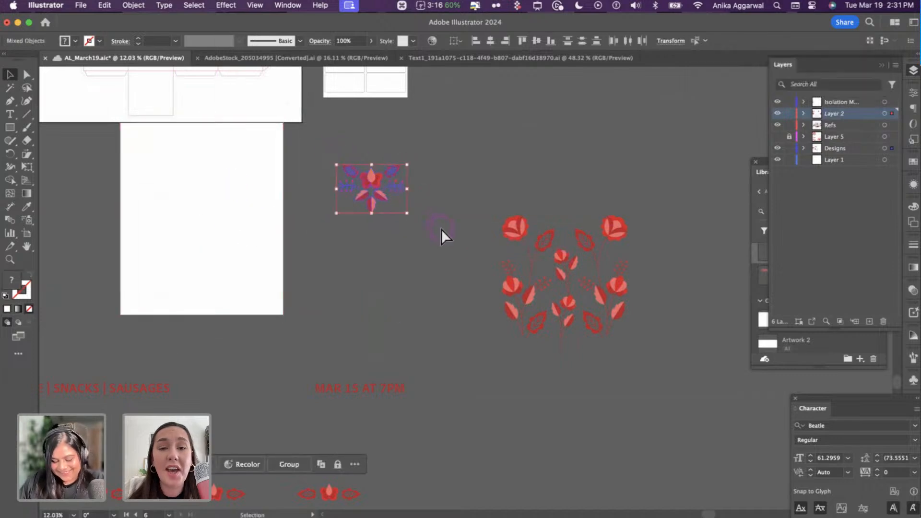
pyautogui.press('super+g')
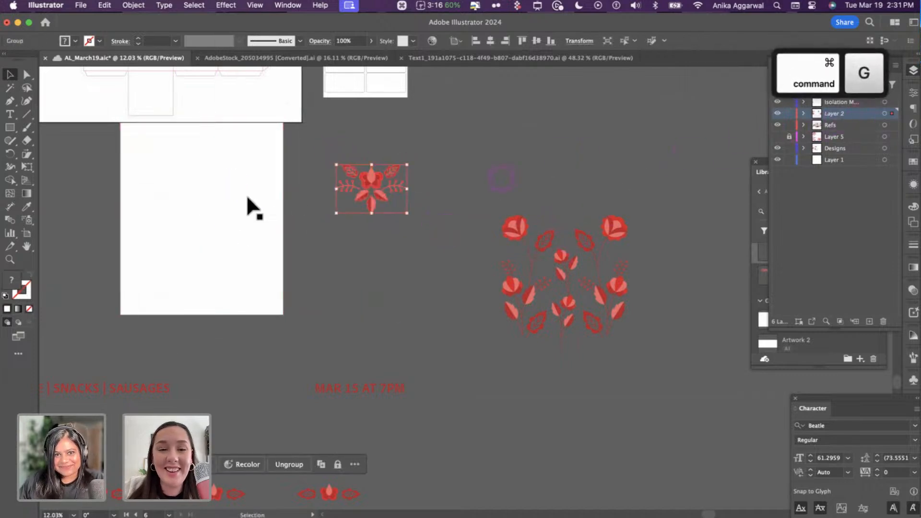
pyautogui.moveTo(249, 199); pyautogui.dragTo(418, 236)
pyautogui.click(392, 170)
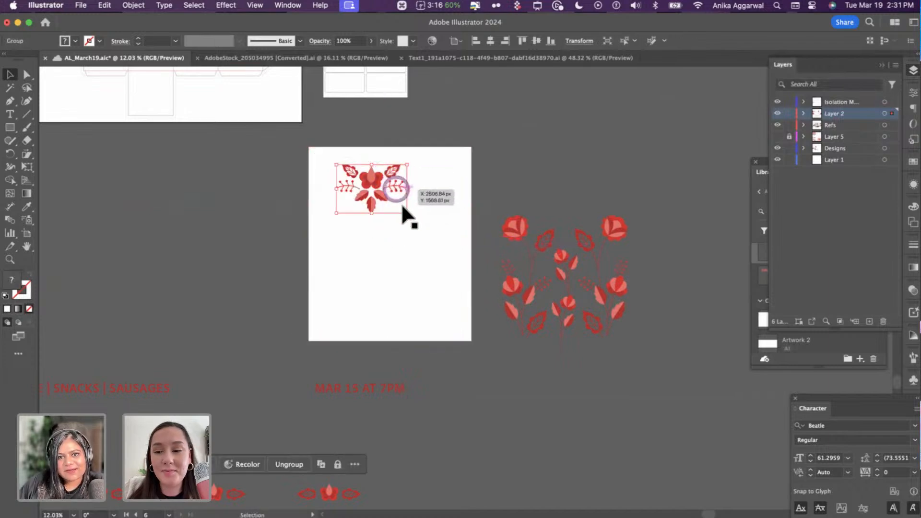
pyautogui.moveTo(402, 206); pyautogui.dragTo(349, 189)
pyautogui.click(355, 139)
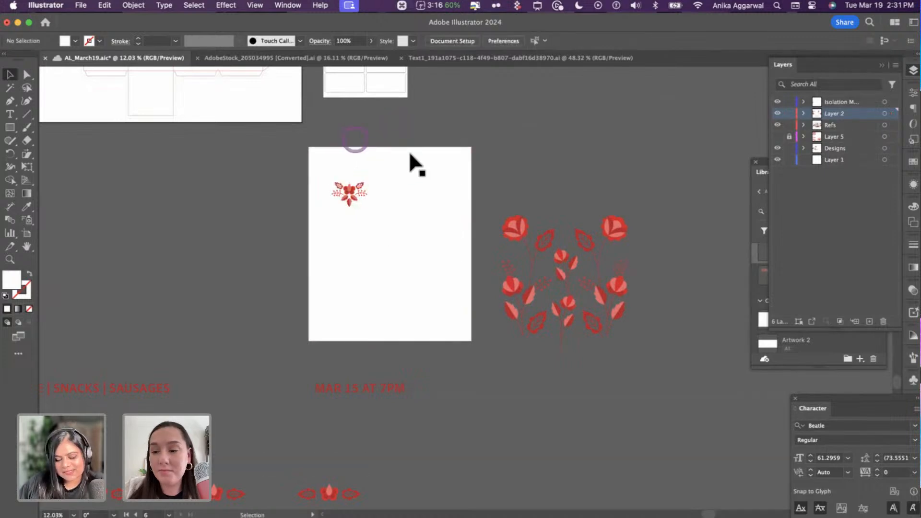
# - Place a grey circle on the white panel's top edge as a notch and lower the flower motif
pyautogui.press('l')
pyautogui.moveTo(357, 123); pyautogui.dragTo(444, 154)
pyautogui.press('v')
pyautogui.moveTo(392, 141); pyautogui.dragTo(392, 134)
pyautogui.click(497, 169)
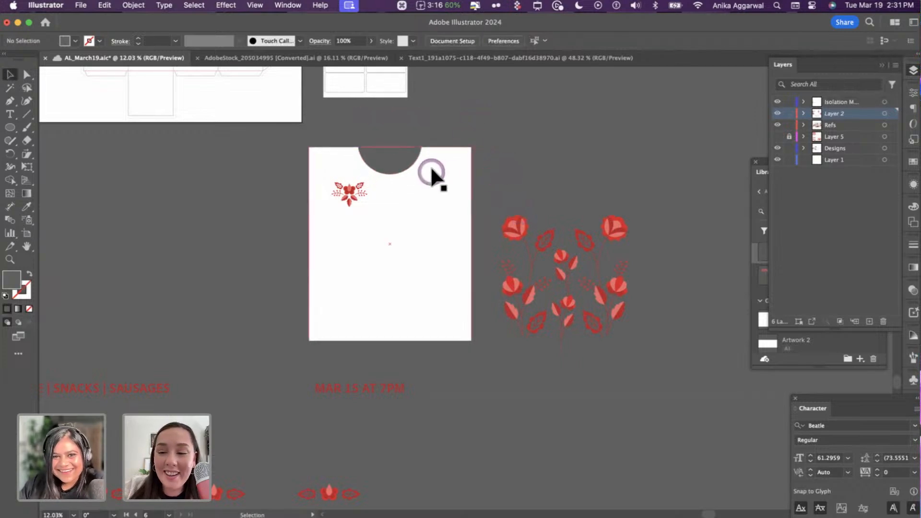
pyautogui.moveTo(353, 204); pyautogui.dragTo(353, 219)
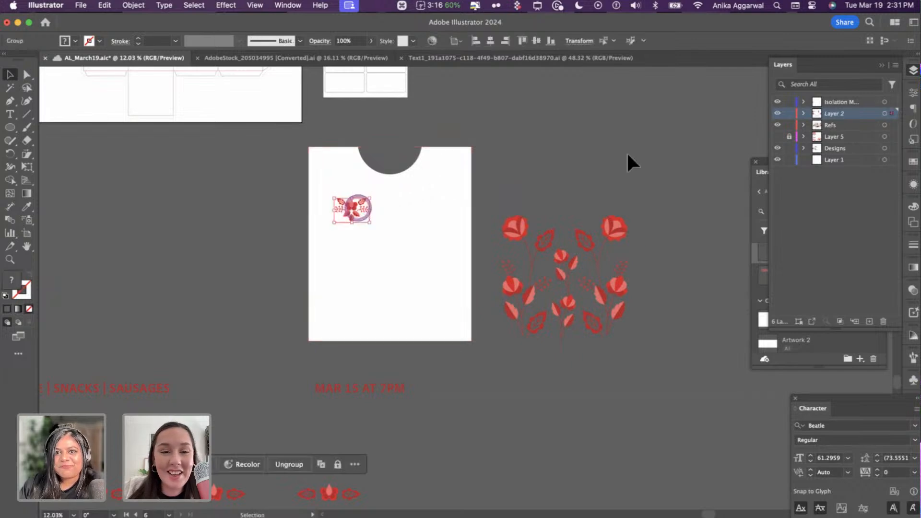
pyautogui.click(287, 6)
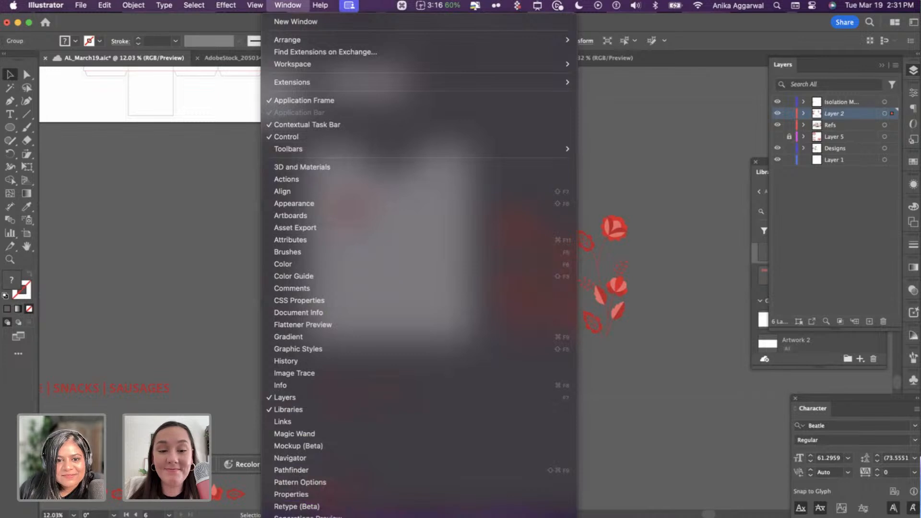
# - Open the Mockup (Beta) panel and dismiss its intro video and tutorial tip
pyautogui.click(313, 446)
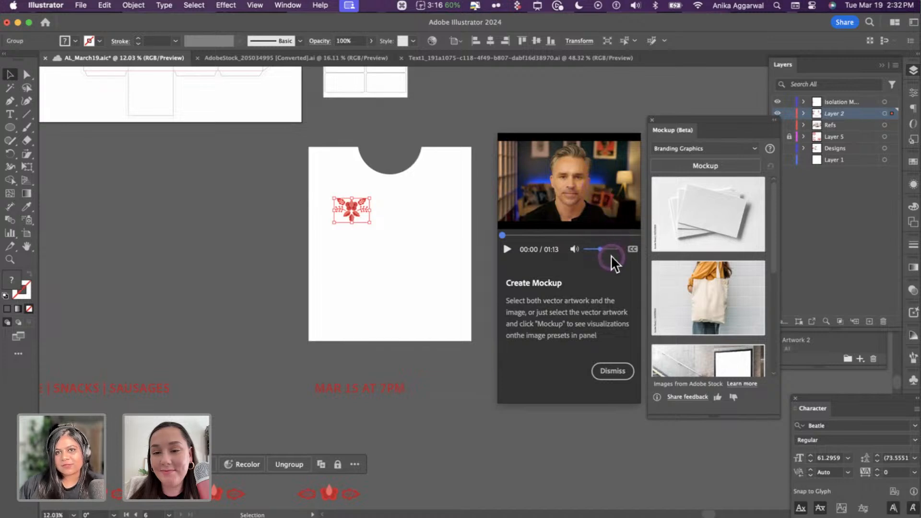
pyautogui.click(612, 370)
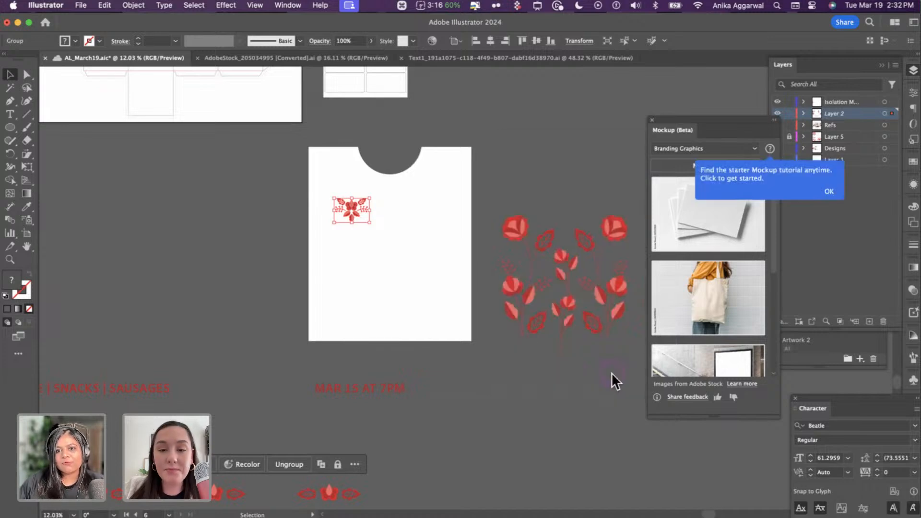
pyautogui.click(820, 189)
pyautogui.scroll(-5, 736, 307)
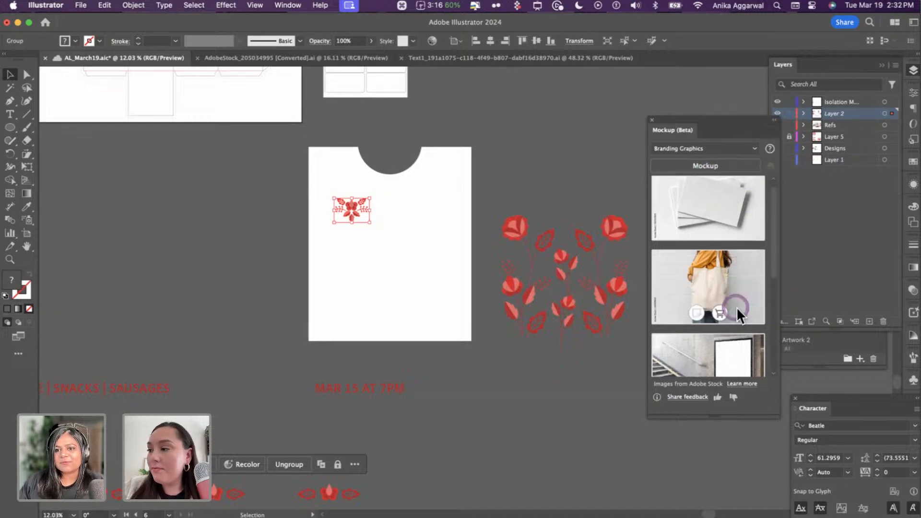
pyautogui.scroll(5, 738, 307)
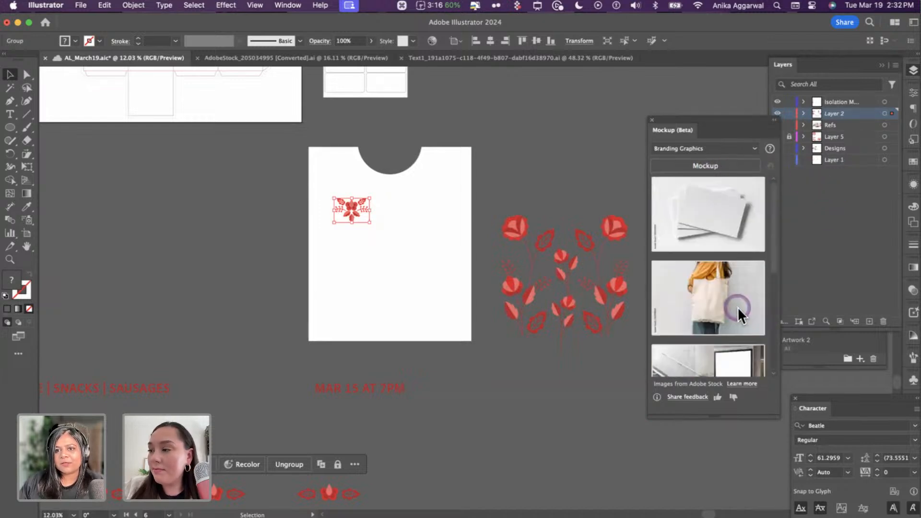
# - Browse the Branding Graphics, Digital Devices and Packaging mockup categories, settling on Apparel
pyautogui.click(721, 148)
pyautogui.click(698, 160)
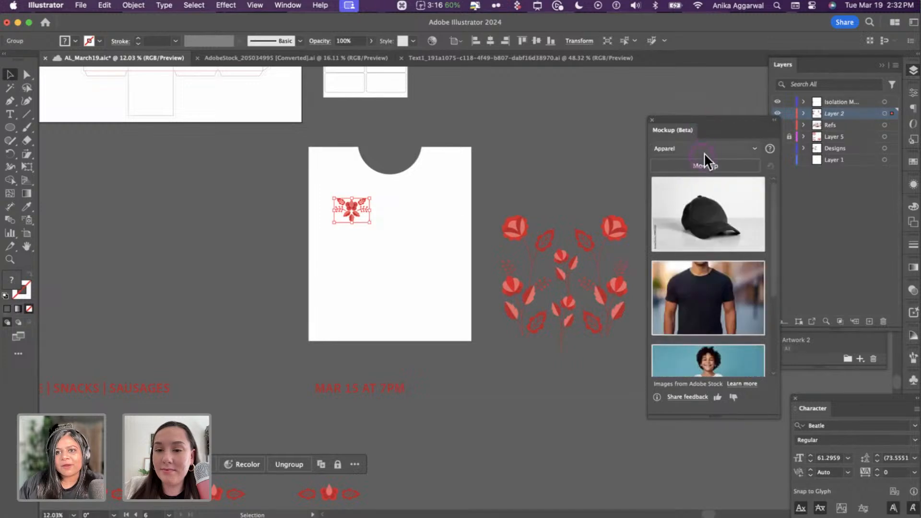
pyautogui.click(709, 150)
pyautogui.click(706, 175)
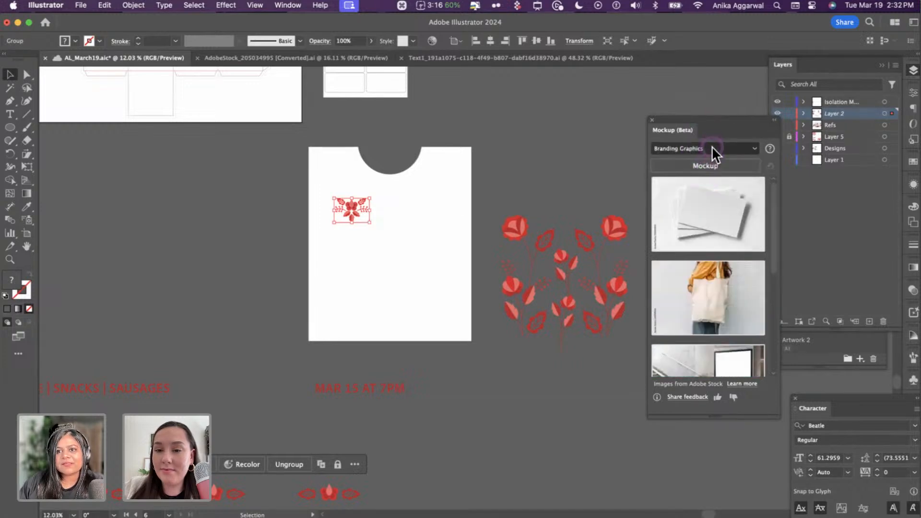
pyautogui.click(711, 148)
pyautogui.click(710, 186)
pyautogui.click(704, 148)
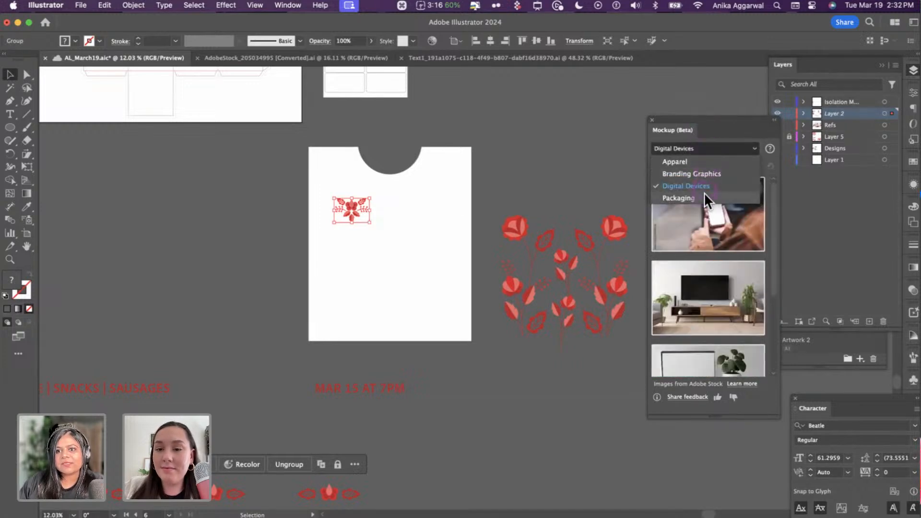
pyautogui.click(703, 197)
pyautogui.click(701, 150)
pyautogui.click(700, 161)
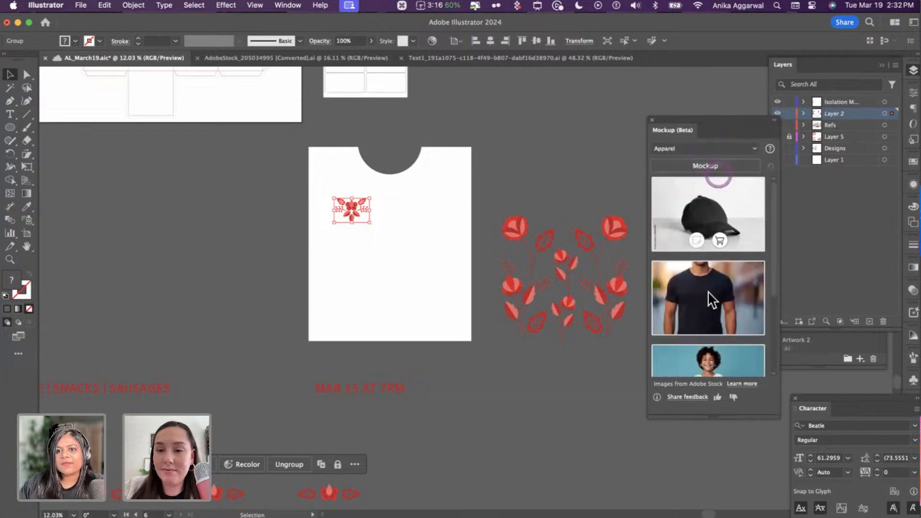
pyautogui.scroll(-3, 707, 297)
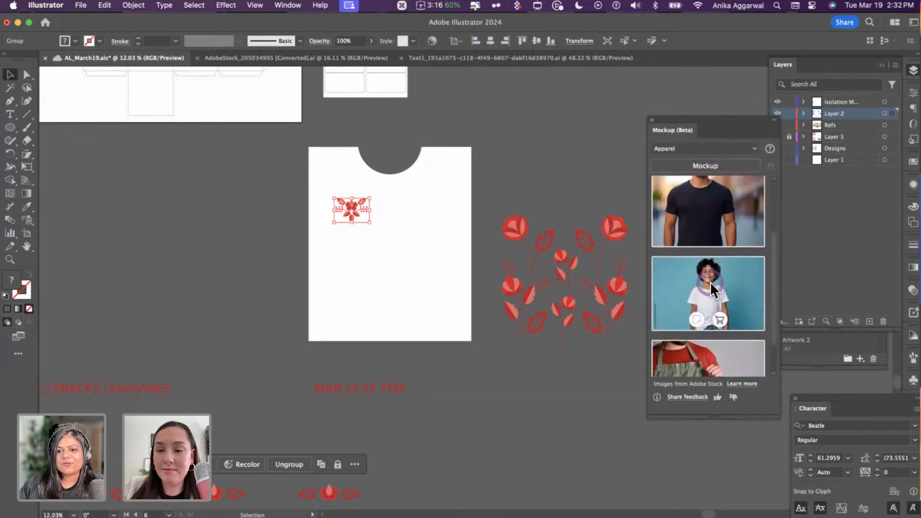
pyautogui.scroll(1, 710, 282)
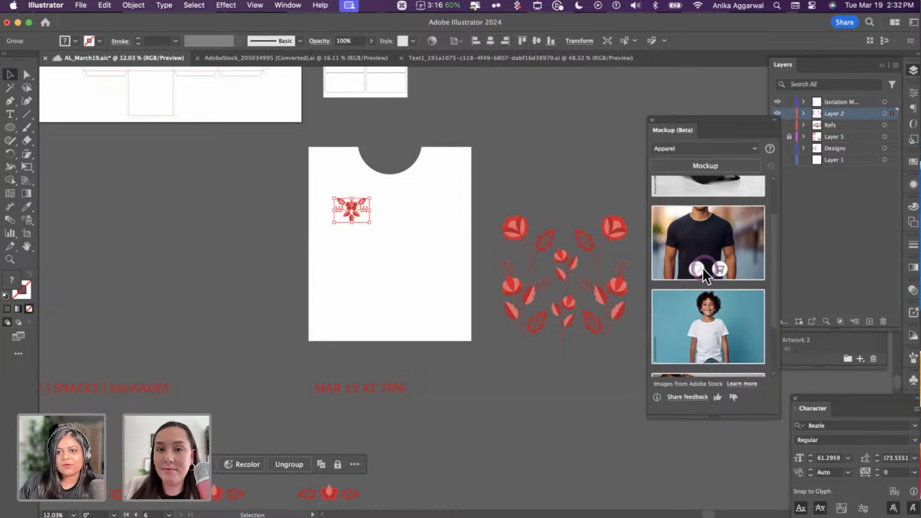
# - Apply the flower motif to the apparel previews and place the white t-shirt mockup on the canvas
pyautogui.moveTo(708, 238); pyautogui.dragTo(338, 206)
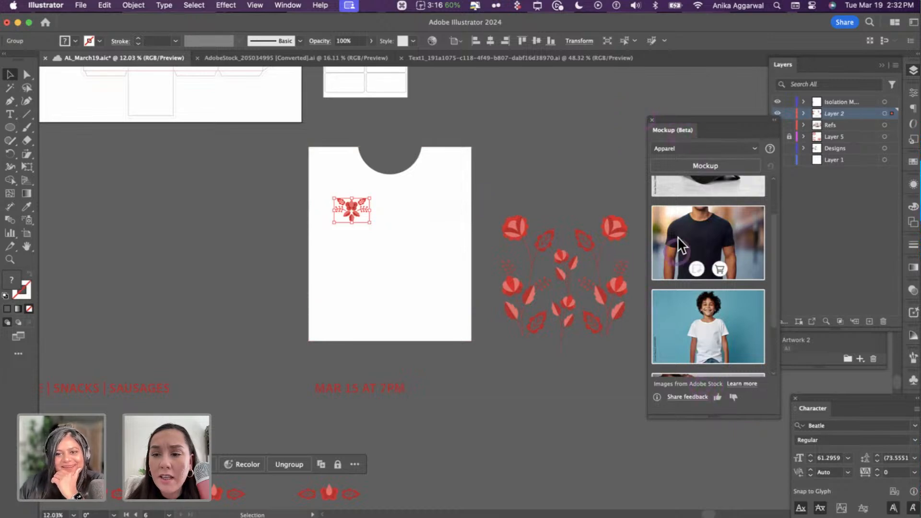
pyautogui.scroll(2, 695, 266)
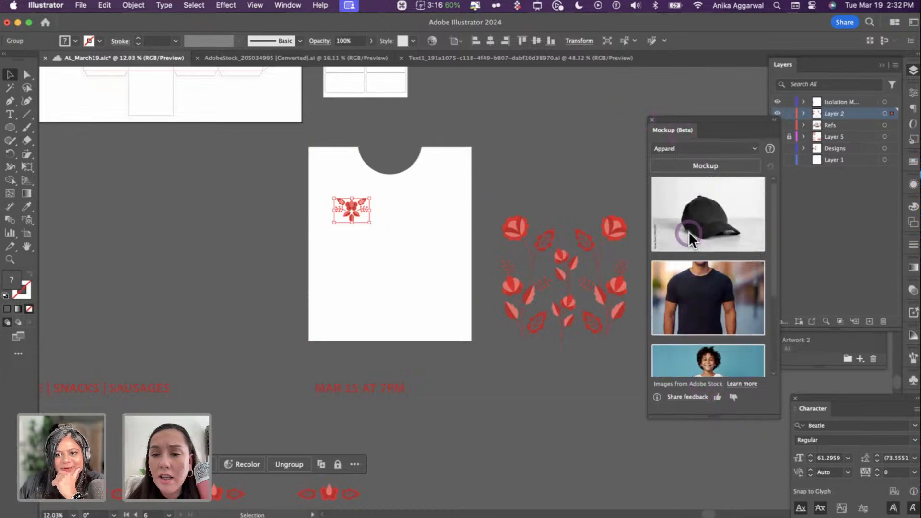
pyautogui.click(698, 167)
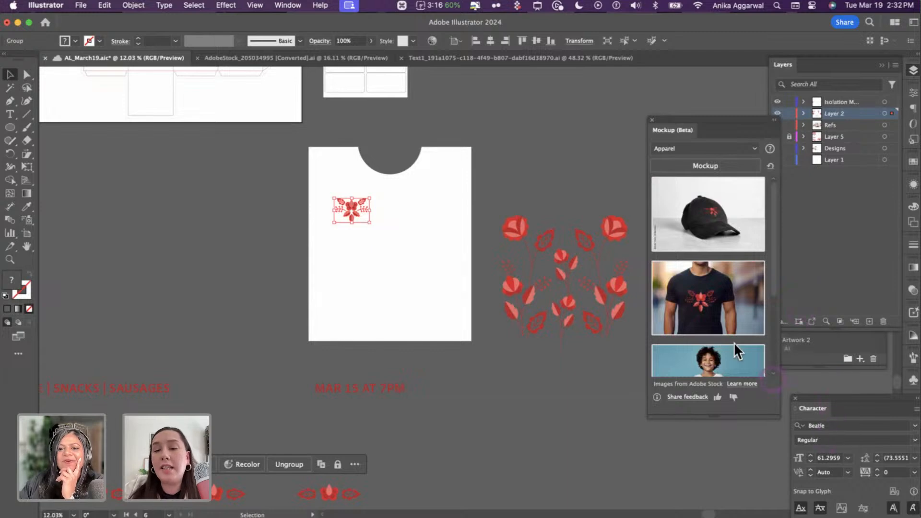
pyautogui.scroll(-1, 701, 299)
pyautogui.scroll(-2, 701, 299)
pyautogui.click(696, 331)
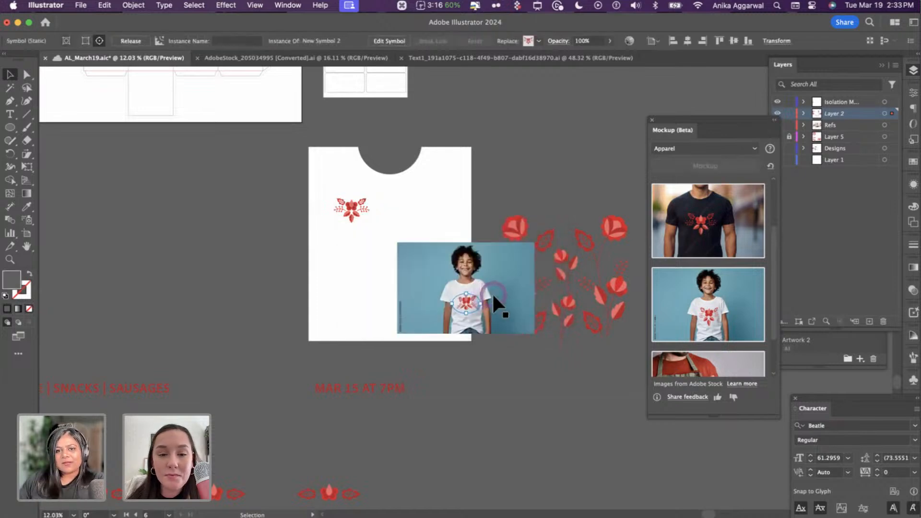
# - Shrink the flower print on the white t-shirt and move it up toward the chest
pyautogui.scroll(5, 489, 294)
pyautogui.scroll(10, 488, 295)
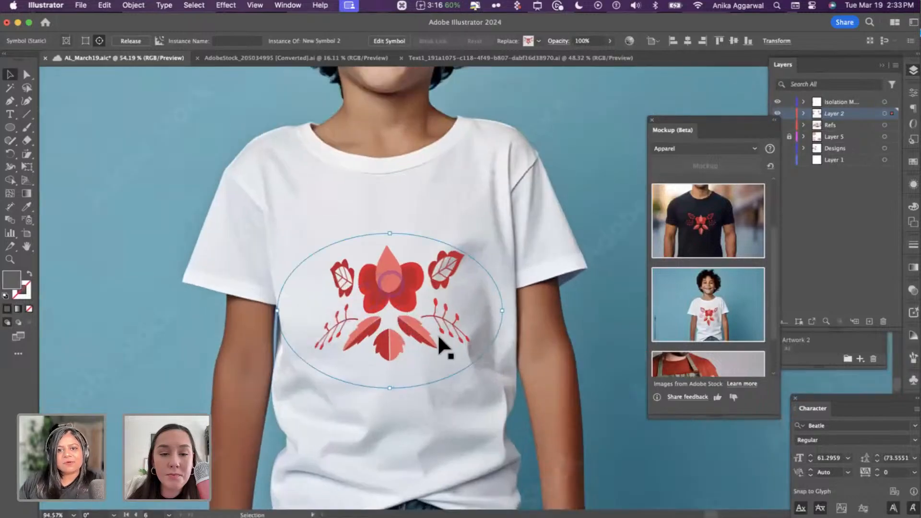
pyautogui.moveTo(499, 311); pyautogui.dragTo(393, 306)
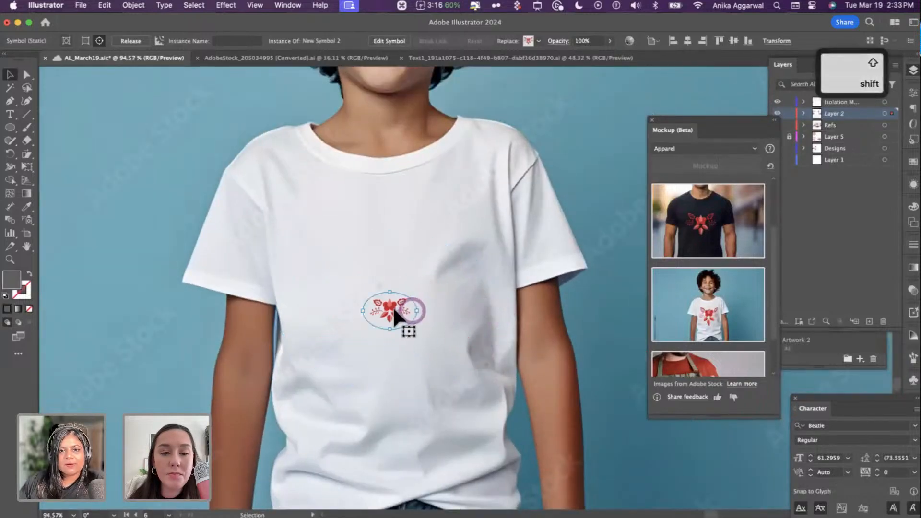
pyautogui.moveTo(330, 250); pyautogui.dragTo(319, 217)
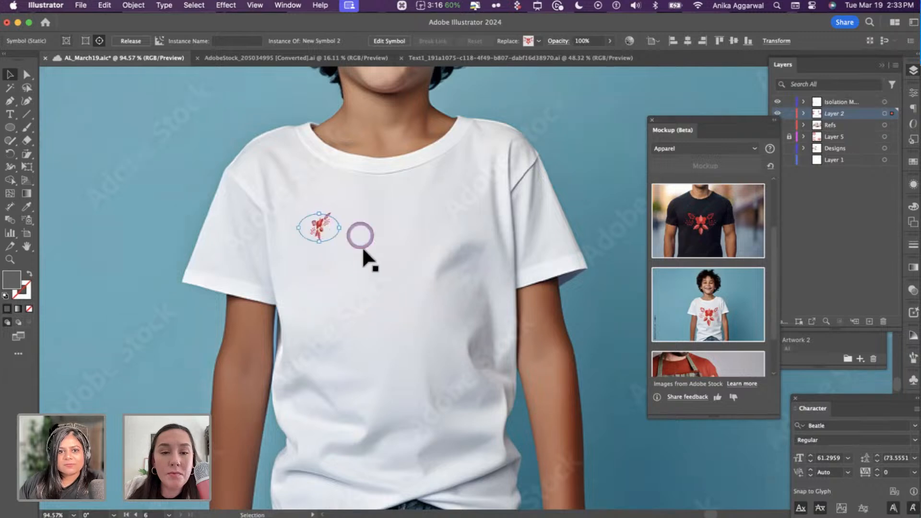
pyautogui.hotkey('ctrl', 'z')
pyautogui.moveTo(392, 309); pyautogui.dragTo(307, 414)
# - Fine-tune the print, enlarging it slightly and centring it on the upper chest
pyautogui.moveTo(328, 292); pyautogui.dragTo(477, 226)
pyautogui.keyDown('shift'); pyautogui.click(465, 215); pyautogui.keyUp('shift')
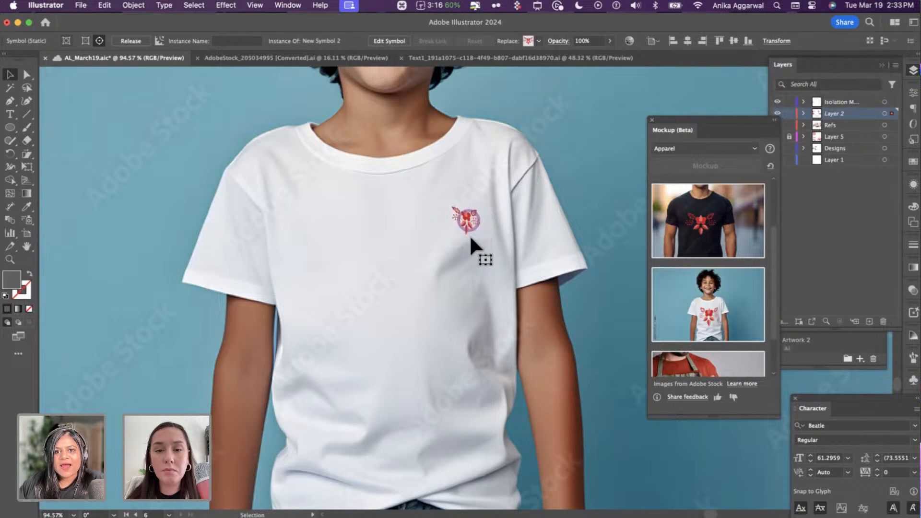
pyautogui.click(468, 271)
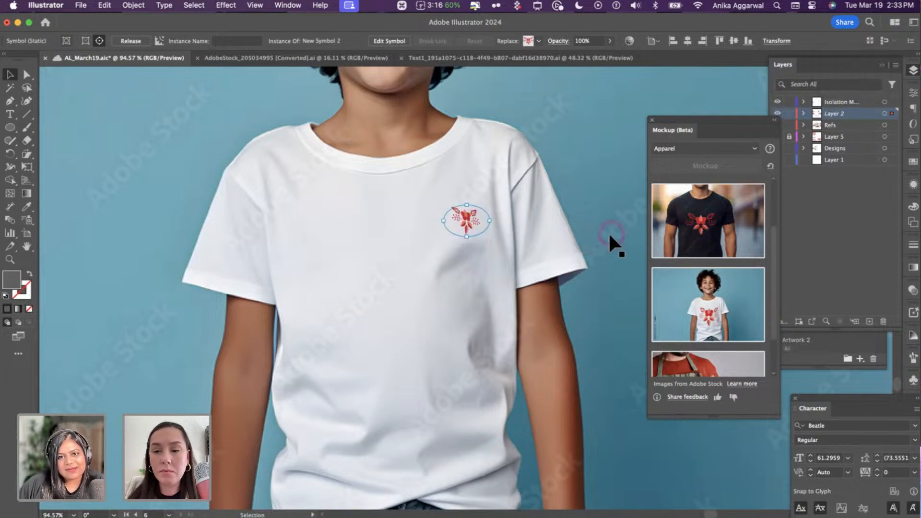
pyautogui.moveTo(463, 219); pyautogui.dragTo(388, 248)
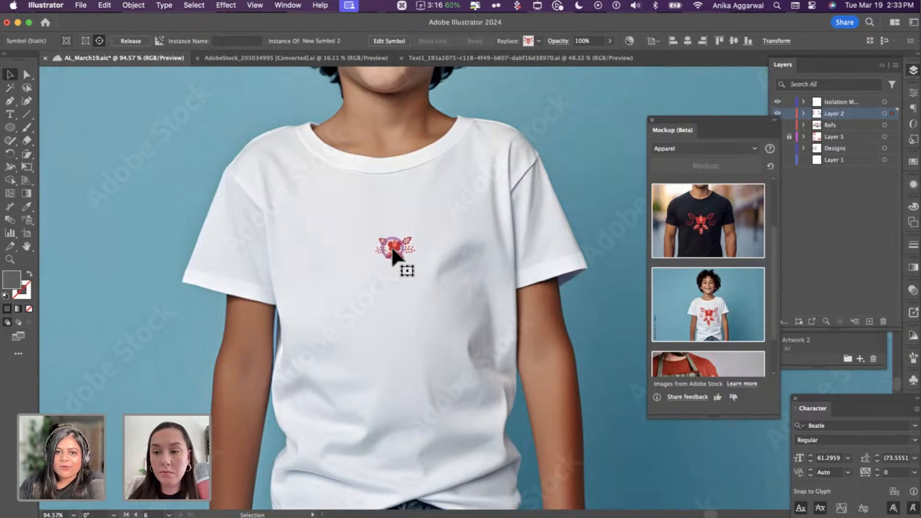
pyautogui.moveTo(412, 250); pyautogui.dragTo(418, 249)
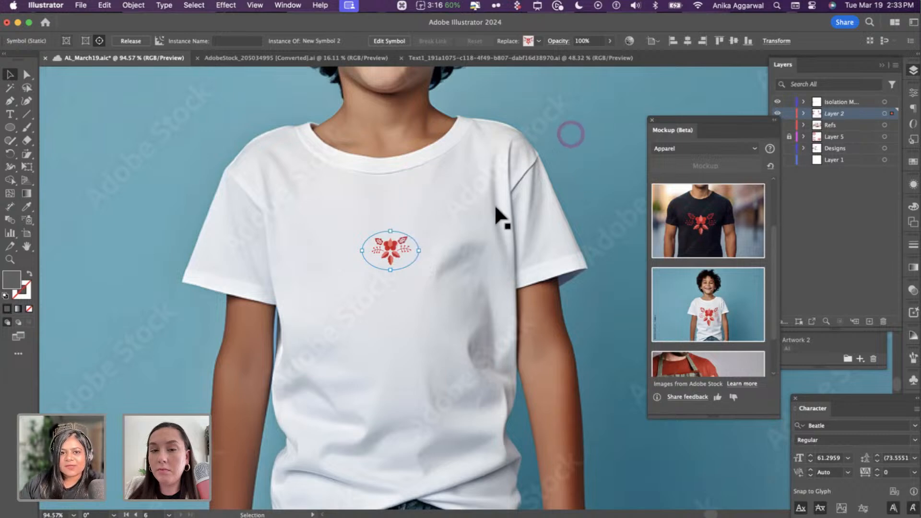
pyautogui.moveTo(396, 244); pyautogui.dragTo(412, 236)
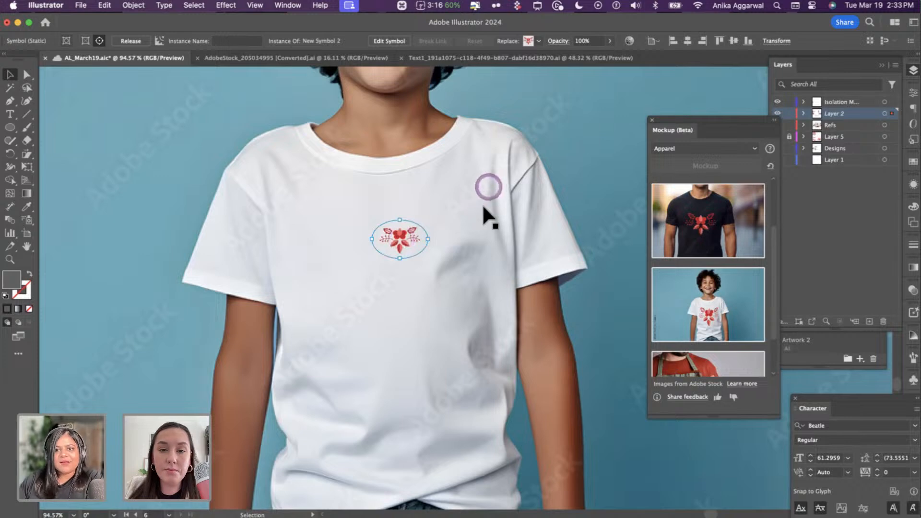
# - Generate the black t-shirt mockup on the canvas
pyautogui.scroll(-3, 485, 207)
pyautogui.scroll(-2, 609, 237)
pyautogui.click(696, 246)
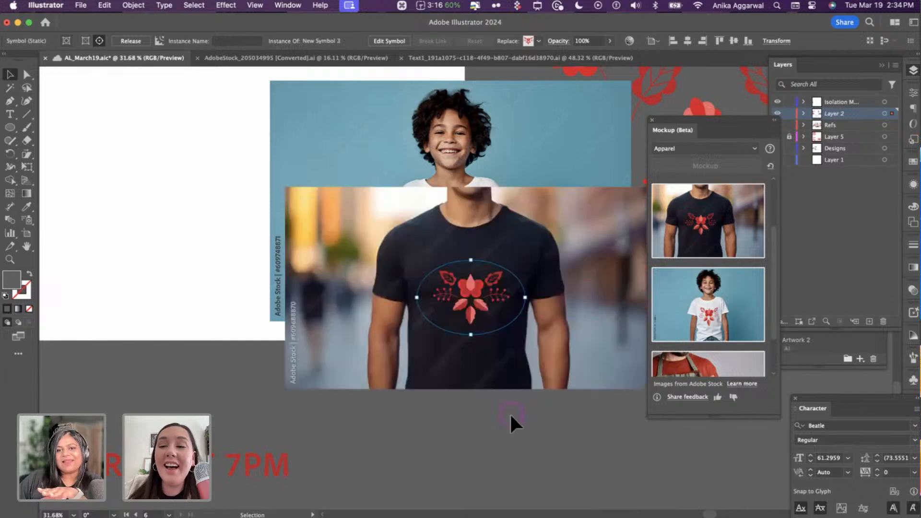
# - Shrink the black t-shirt's flower print to a small upper-left chest emblem
pyautogui.scroll(5, 480, 278)
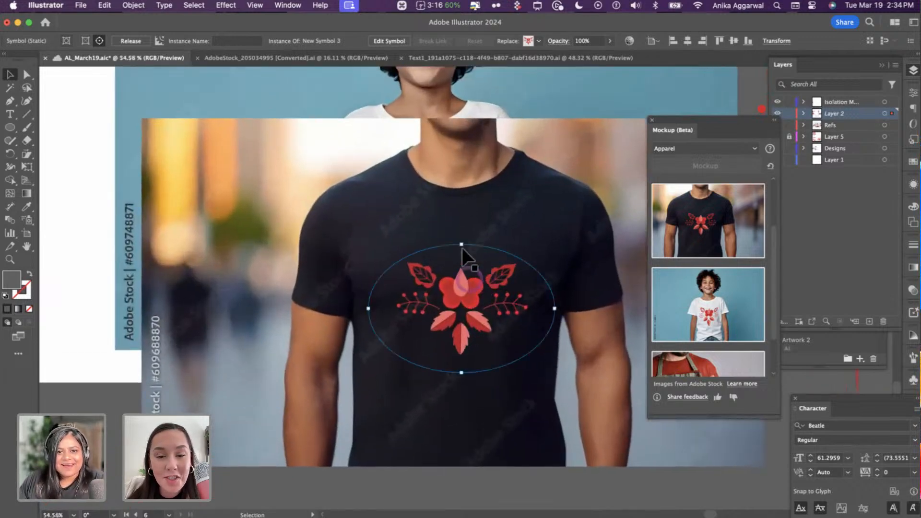
pyautogui.moveTo(462, 245); pyautogui.dragTo(417, 251)
pyautogui.click(459, 486)
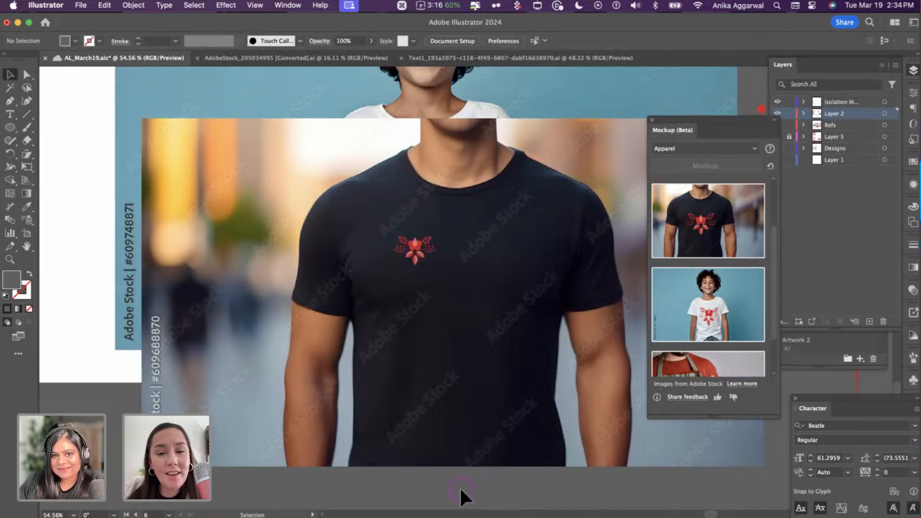
pyautogui.click(429, 393)
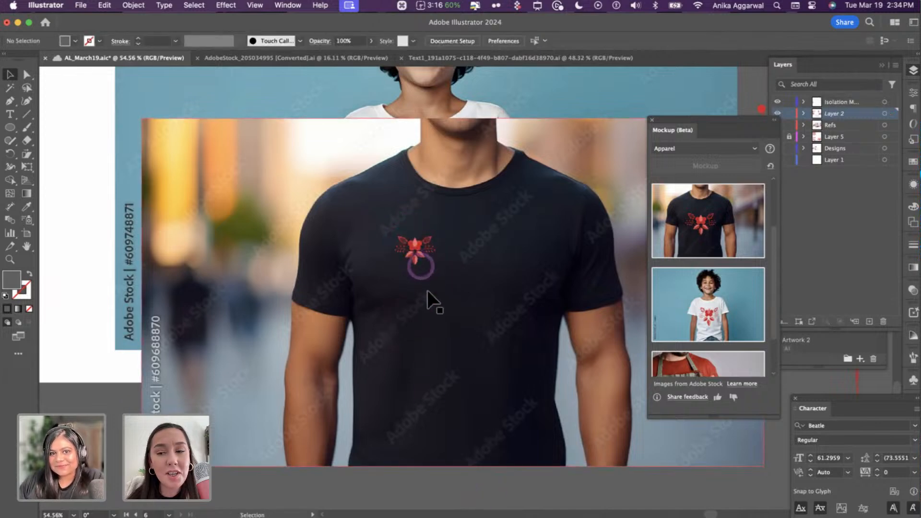
# - Zoom out and select the large floral pattern group
pyautogui.scroll(-10, 427, 293)
pyautogui.hscroll(3, 446, 281)
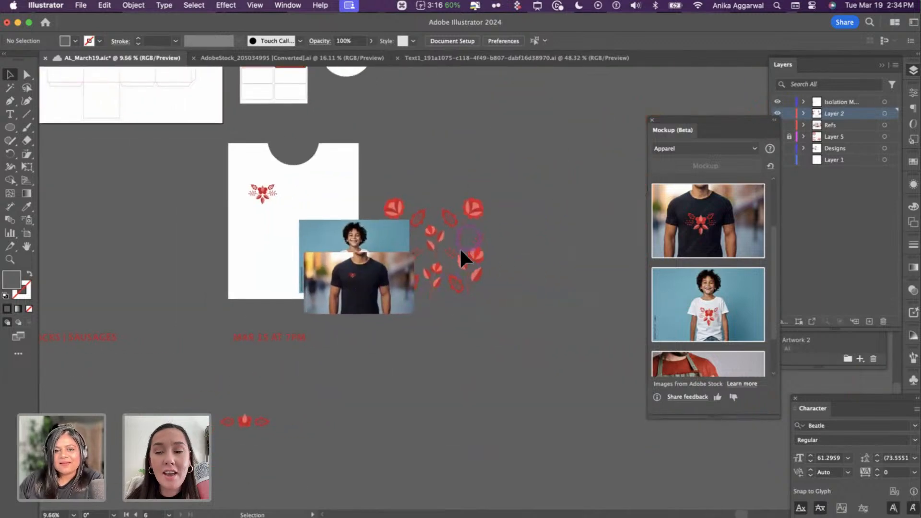
pyautogui.click(462, 260)
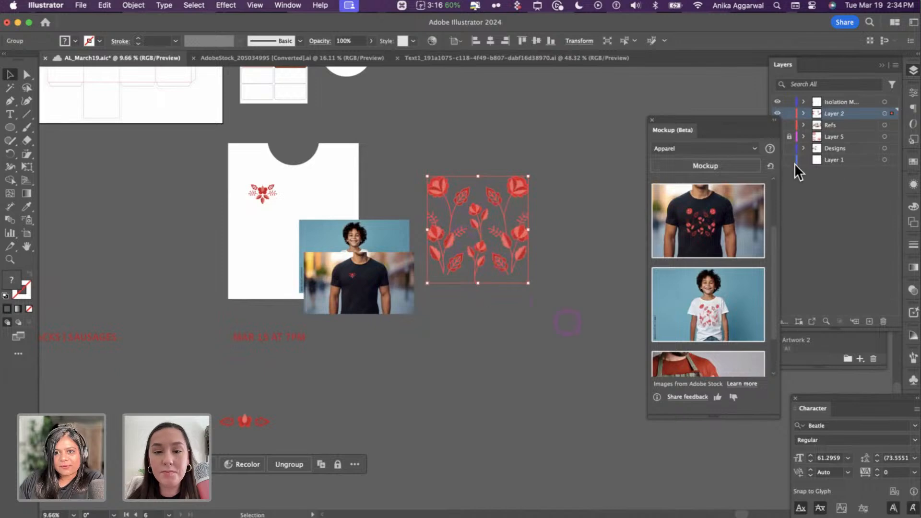
# - Generate the floral T-shirt mockup and line it up beside the left dark mockup
pyautogui.click(696, 247)
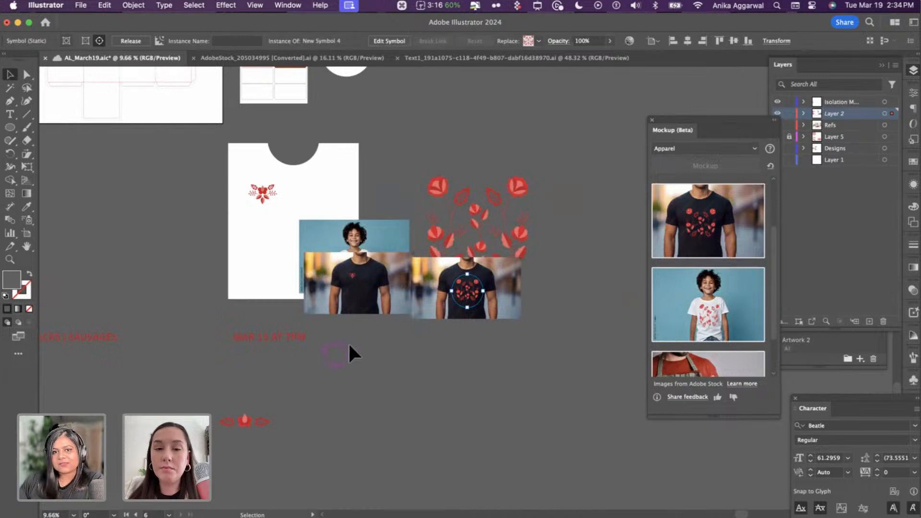
pyautogui.scroll(5, 418, 302)
pyautogui.moveTo(450, 287)
pyautogui.mouseDown()
pyautogui.moveTo(450, 263)
pyautogui.moveTo(454, 276)
pyautogui.mouseUp()
pyautogui.click(519, 370)
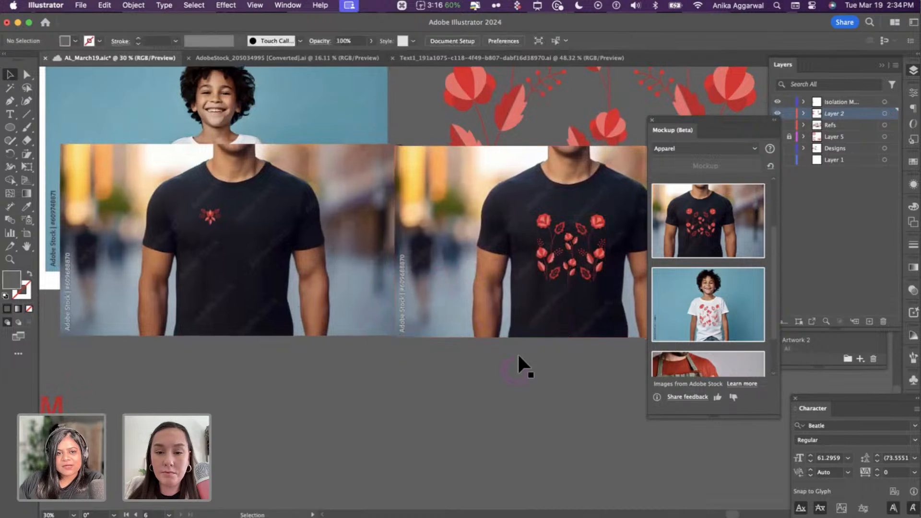
# - Delete the boy mockup and move the flower artwork onto empty canvas at lower left
pyautogui.click(295, 98)
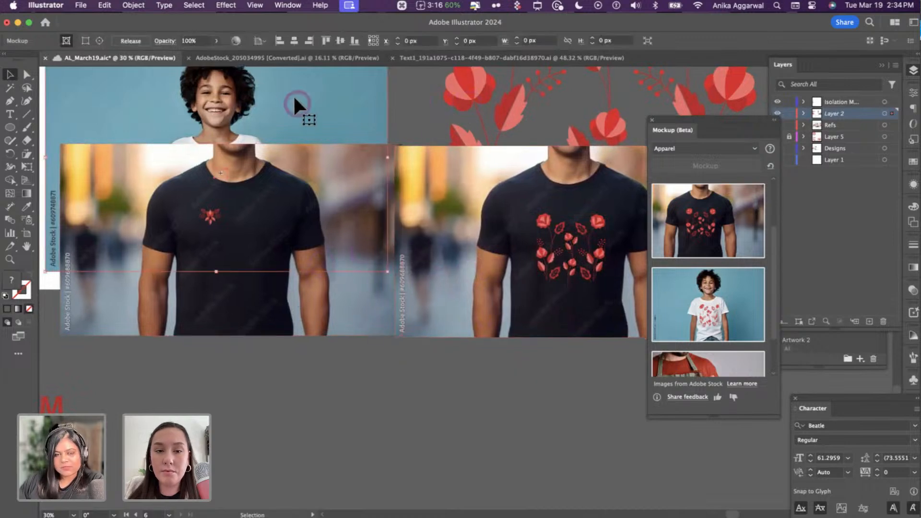
pyautogui.press('BackSpace')
pyautogui.scroll(-4, 326, 110)
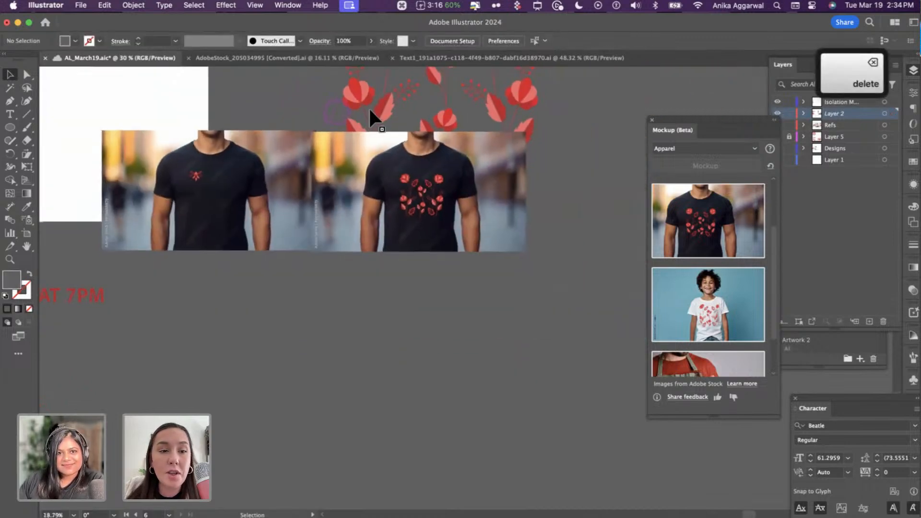
pyautogui.moveTo(383, 165); pyautogui.dragTo(231, 363)
pyautogui.click(428, 193)
# - Save the document with Cmd+S
pyautogui.scroll(5, 374, 151)
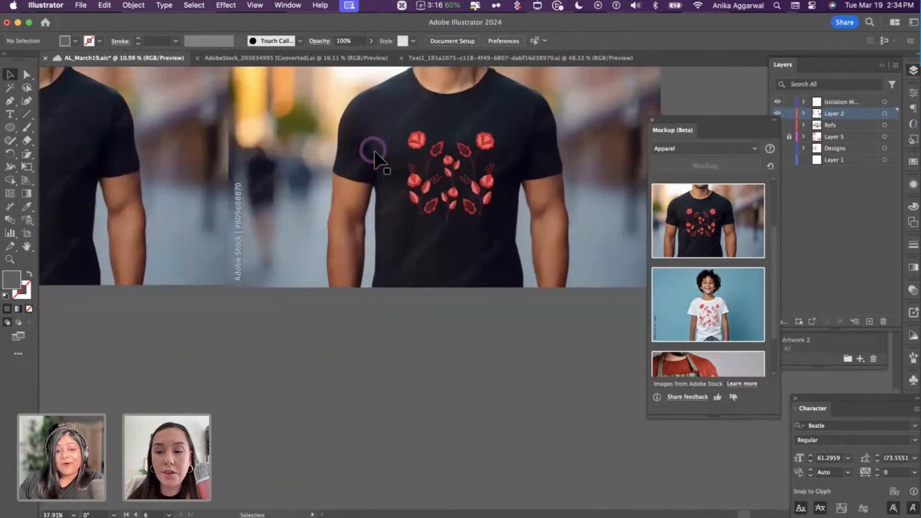
pyautogui.scroll(-2, 373, 145)
pyautogui.scroll(-3, 369, 140)
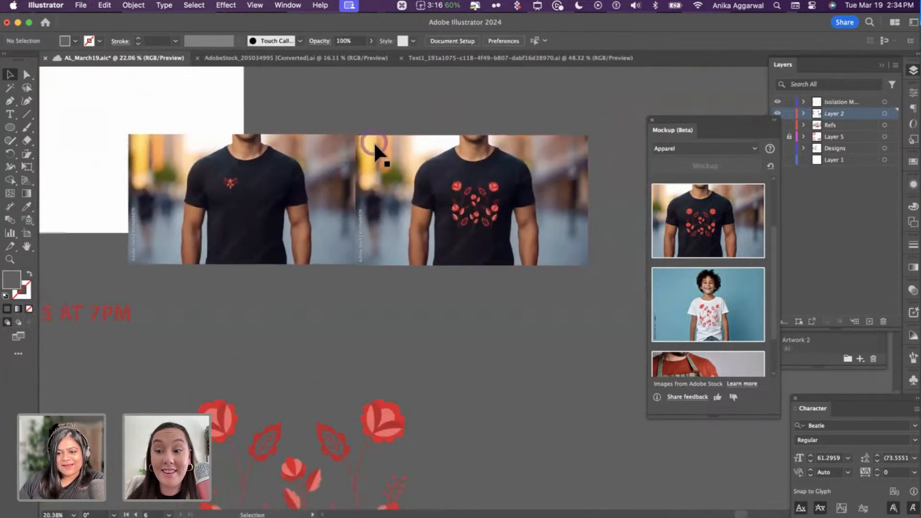
pyautogui.scroll(1, 373, 142)
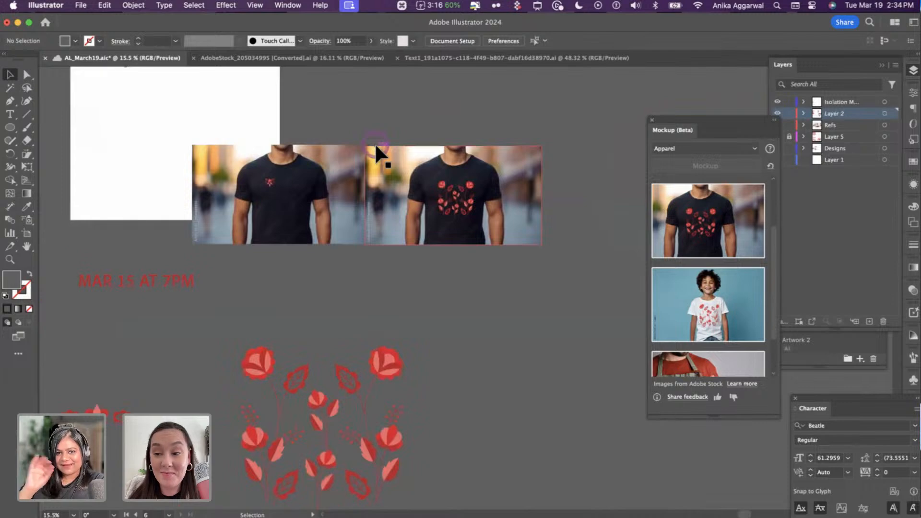
pyautogui.press('super+s')
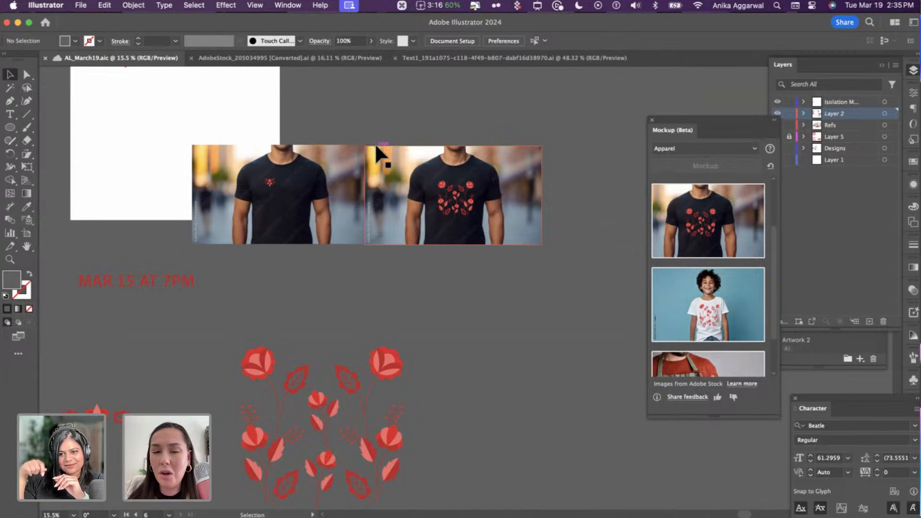
# - Delete the white T-shirt shape and the leftover piece beside the small flower
pyautogui.scroll(-5, 375, 143)
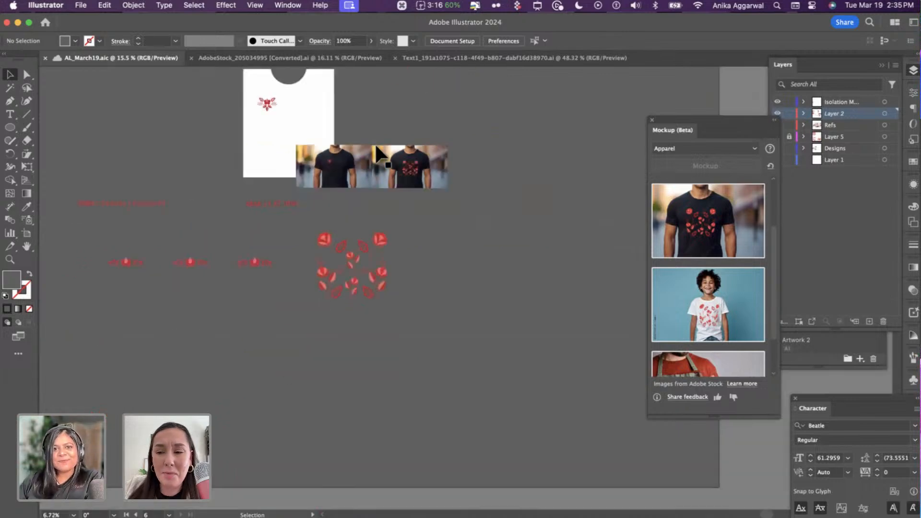
pyautogui.click(299, 197)
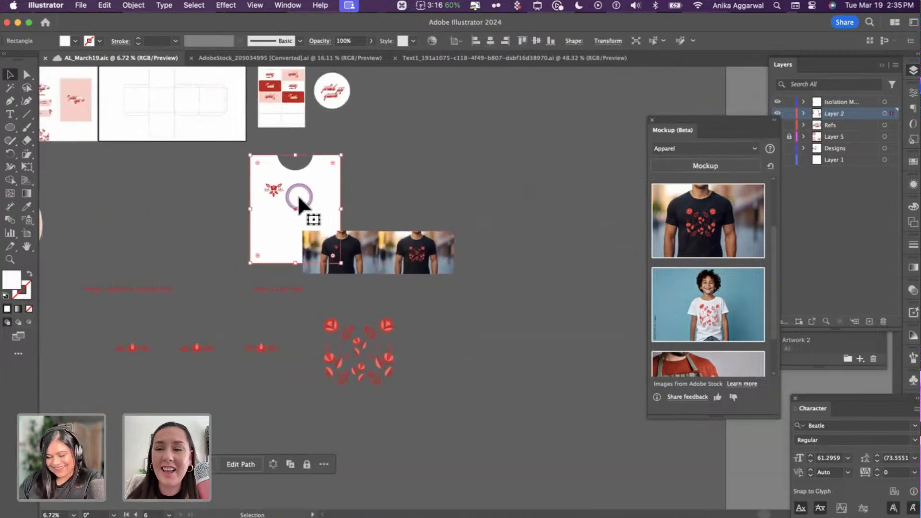
pyautogui.press('BackSpace')
pyautogui.click(270, 184)
pyautogui.press('BackSpace')
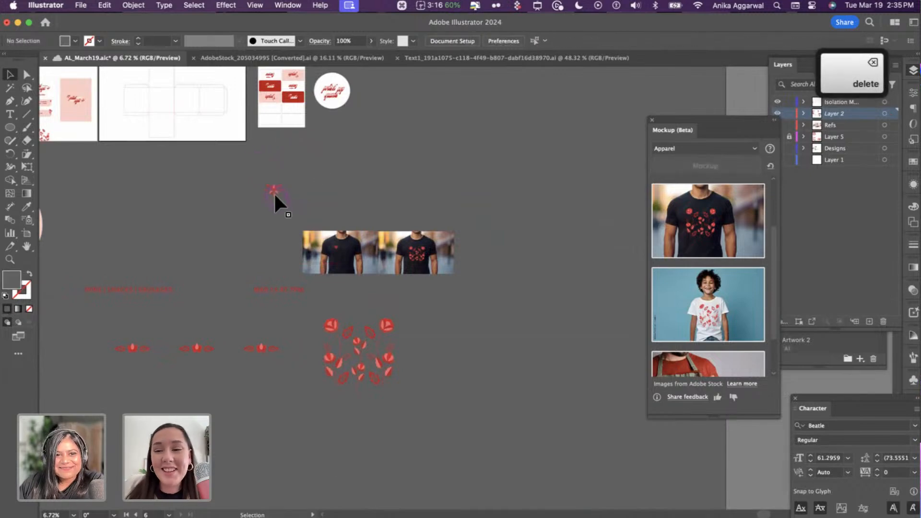
# - Pull the small flower, floral pattern group and both T-shirt mockups closer together
pyautogui.moveTo(274, 192); pyautogui.dragTo(183, 195)
pyautogui.click(389, 363)
pyautogui.moveTo(359, 366); pyautogui.dragTo(246, 229)
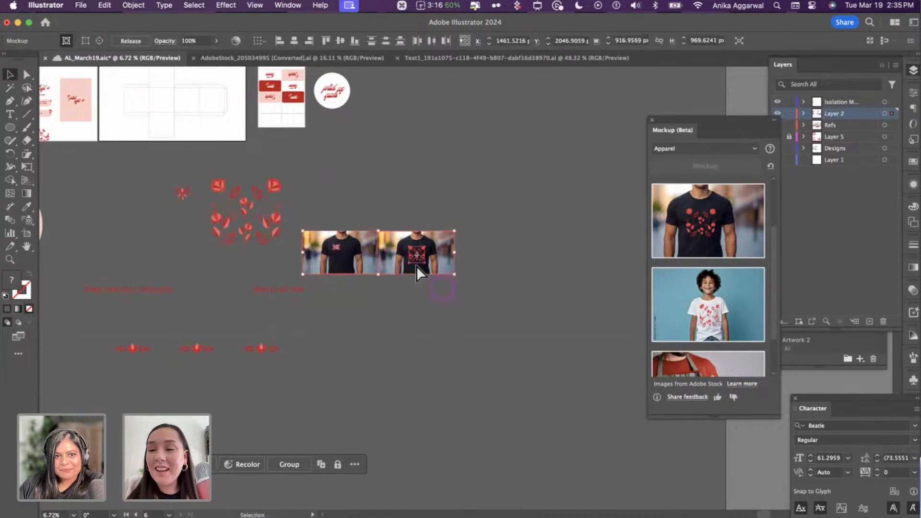
pyautogui.moveTo(416, 266); pyautogui.dragTo(419, 230)
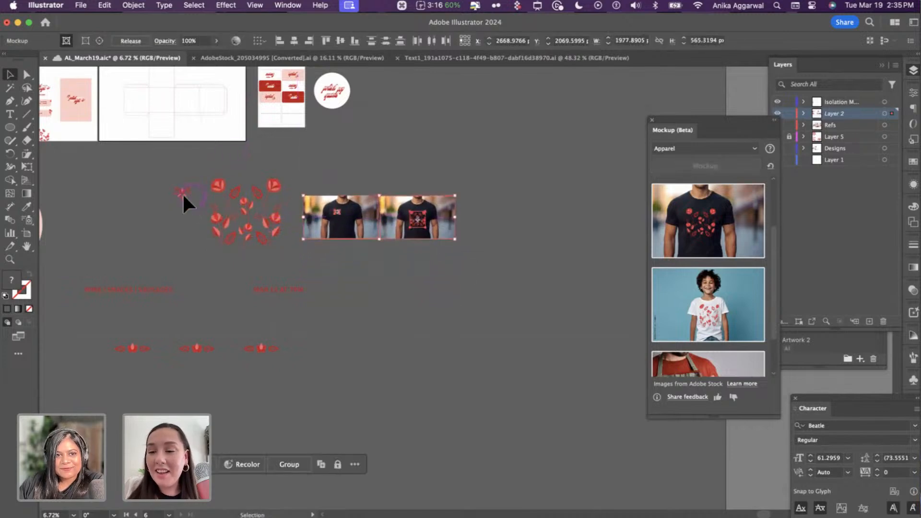
pyautogui.moveTo(182, 193)
pyautogui.mouseDown()
pyautogui.moveTo(172, 194)
pyautogui.moveTo(173, 208)
pyautogui.mouseUp()
pyautogui.click(195, 167)
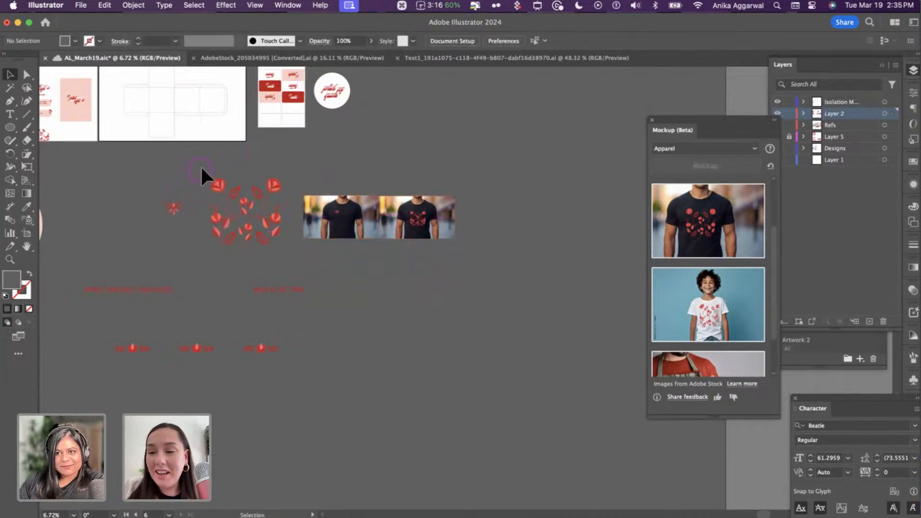
pyautogui.scroll(5, 203, 164)
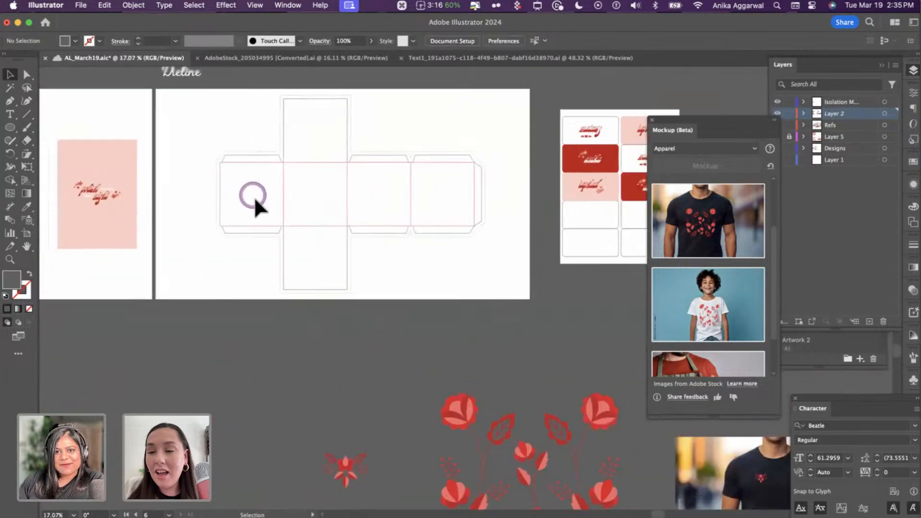
pyautogui.hscroll(6, 254, 197)
pyautogui.scroll(-2, 254, 196)
pyautogui.scroll(2, 485, 137)
pyautogui.scroll(4, 482, 134)
pyautogui.scroll(3, 475, 127)
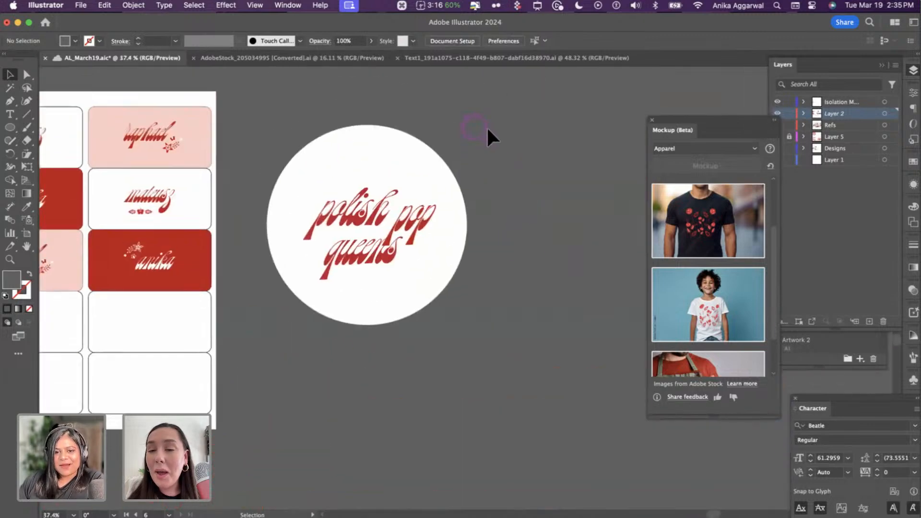
pyautogui.scroll(-4, 488, 137)
pyautogui.scroll(-5, 488, 144)
pyautogui.hscroll(2, 488, 144)
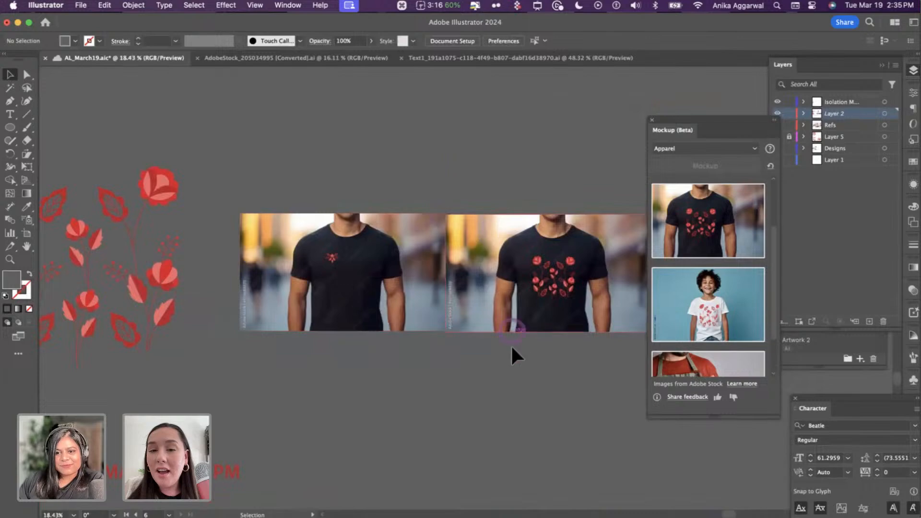
pyautogui.scroll(10, 511, 341)
pyautogui.scroll(1, 464, 194)
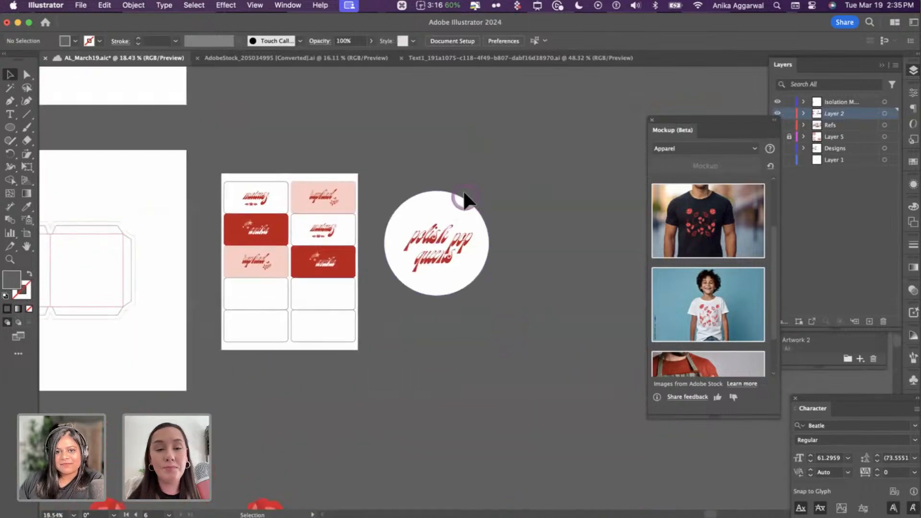
pyautogui.scroll(5, 464, 199)
# - Delete 'pop' from the round sticker and move 'polish queens' up and right
pyautogui.click(457, 283)
pyautogui.press('Delete')
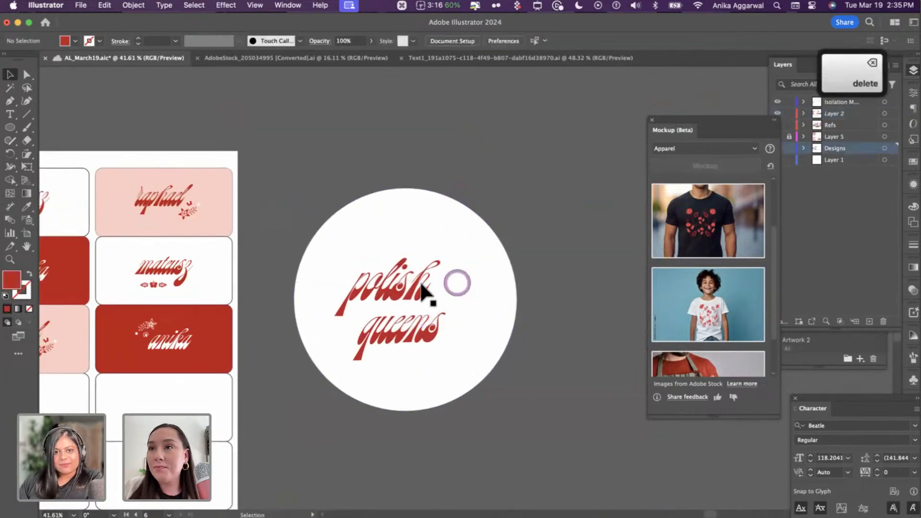
pyautogui.moveTo(427, 336)
pyautogui.mouseDown()
pyautogui.moveTo(426, 316)
pyautogui.moveTo(435, 326)
pyautogui.mouseUp()
pyautogui.keyDown('shift'); pyautogui.click(405, 273); pyautogui.keyUp('shift')
pyautogui.moveTo(405, 273); pyautogui.dragTo(415, 259)
# - Centre the lettering vertically on the circle and drag a copy of the sticker rightward
pyautogui.keyDown('shift'); pyautogui.click(405, 189); pyautogui.keyUp('shift')
pyautogui.click(433, 40)
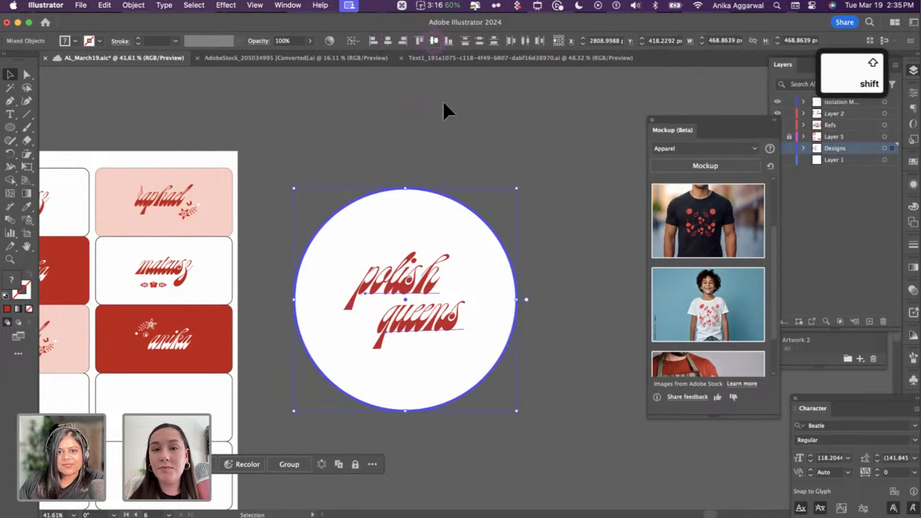
pyautogui.click(443, 102)
pyautogui.moveTo(494, 231); pyautogui.dragTo(597, 368)
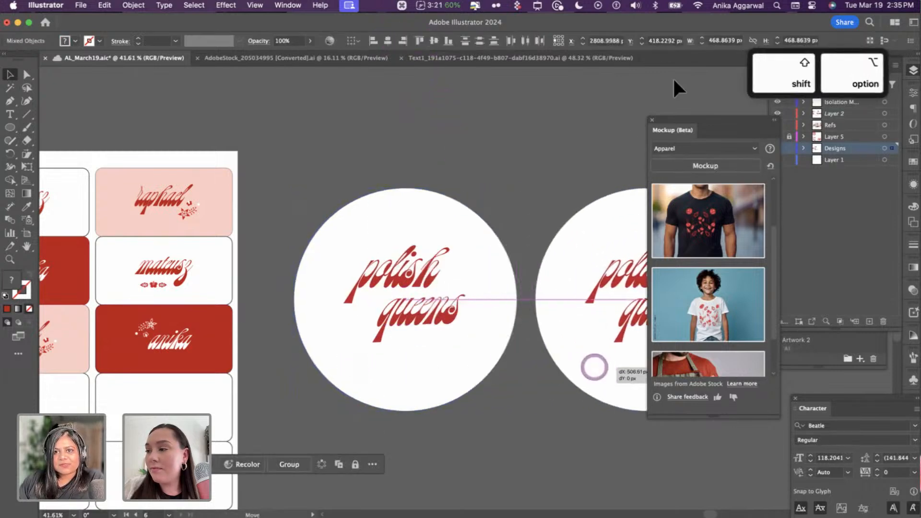
# - Close the Mockup panel and give the copied circle a 10 px, 4-ridge Corner Zig Zag
pyautogui.click(652, 119)
pyautogui.click(650, 190)
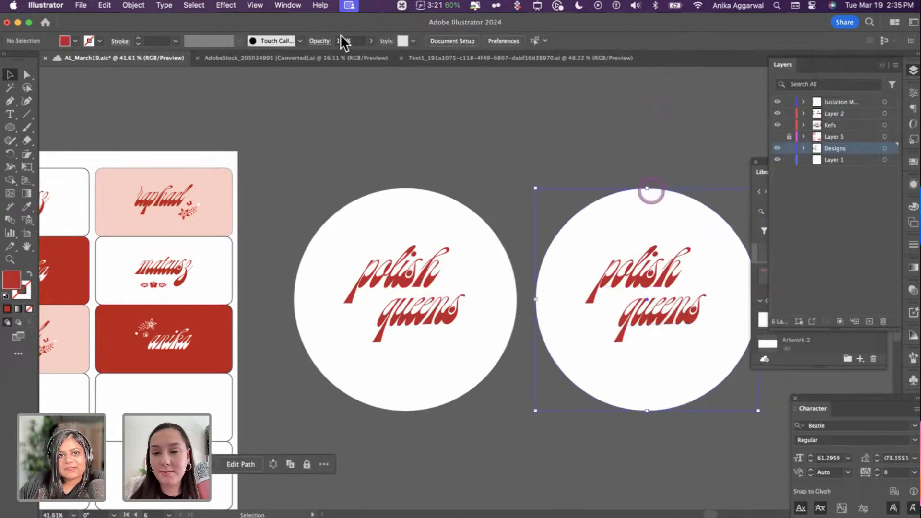
pyautogui.click(288, 5)
pyautogui.moveTo(226, 4)
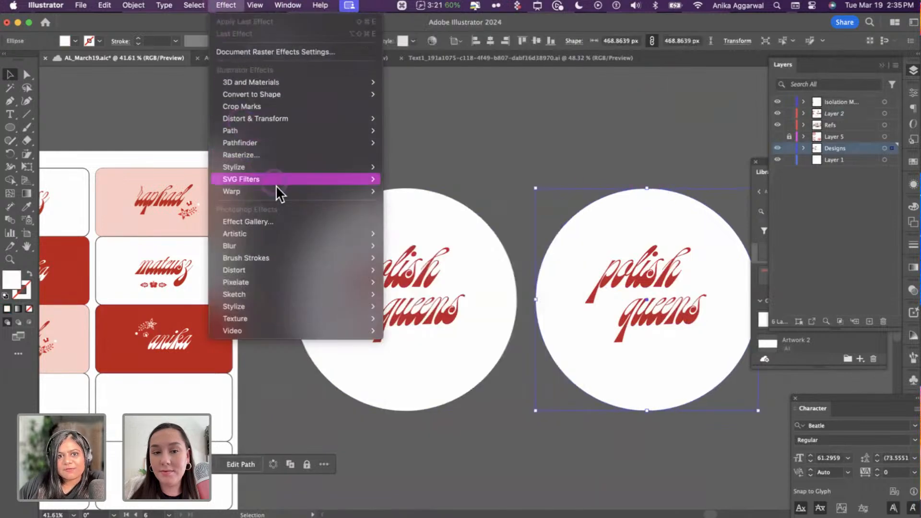
pyautogui.click(307, 120)
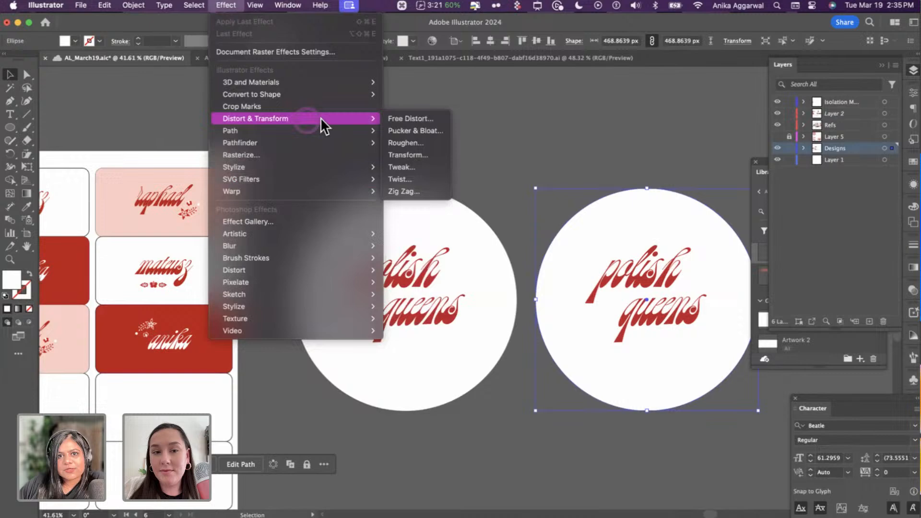
pyautogui.click(400, 191)
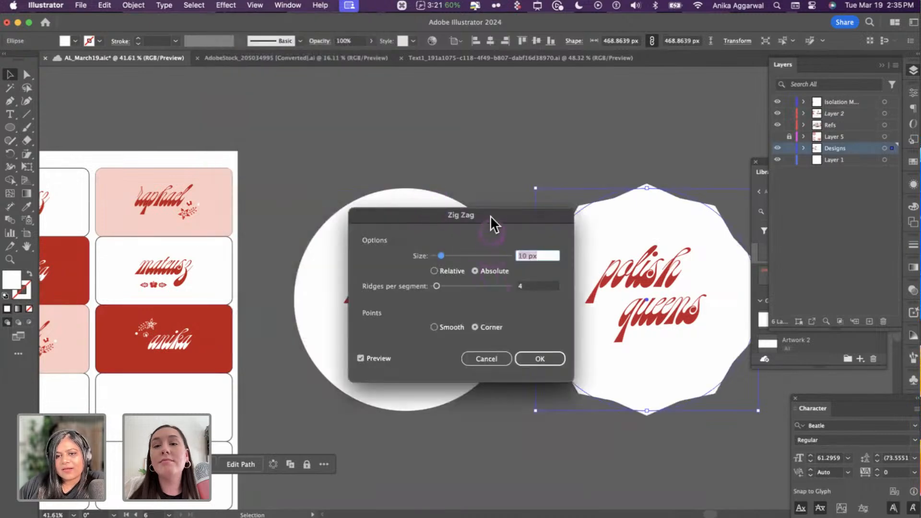
pyautogui.moveTo(490, 216); pyautogui.dragTo(395, 141)
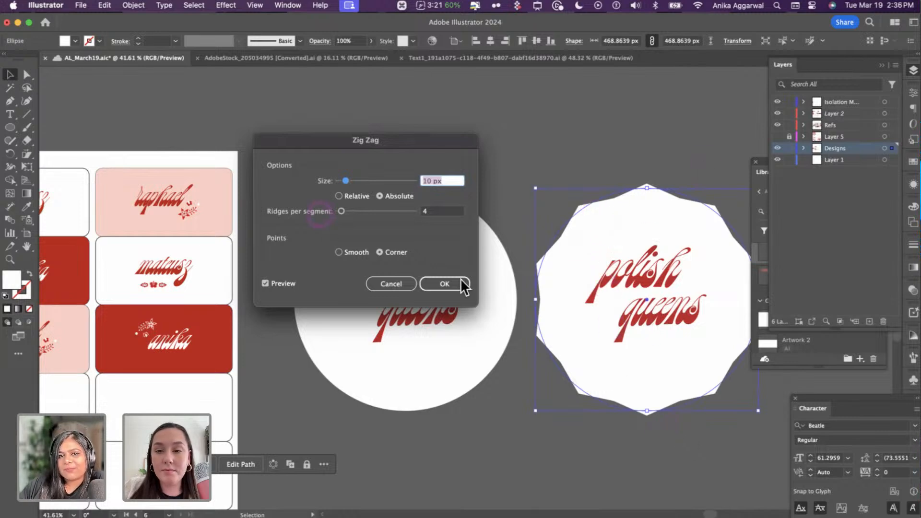
pyautogui.click(357, 252)
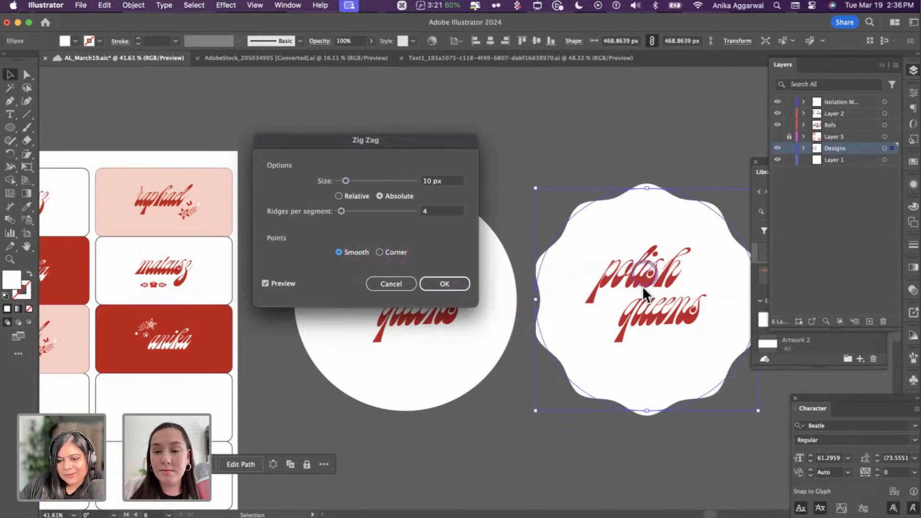
pyautogui.click(400, 254)
pyautogui.click(444, 284)
# - Move the zigzag badge and its text slightly to the right
pyautogui.click(559, 151)
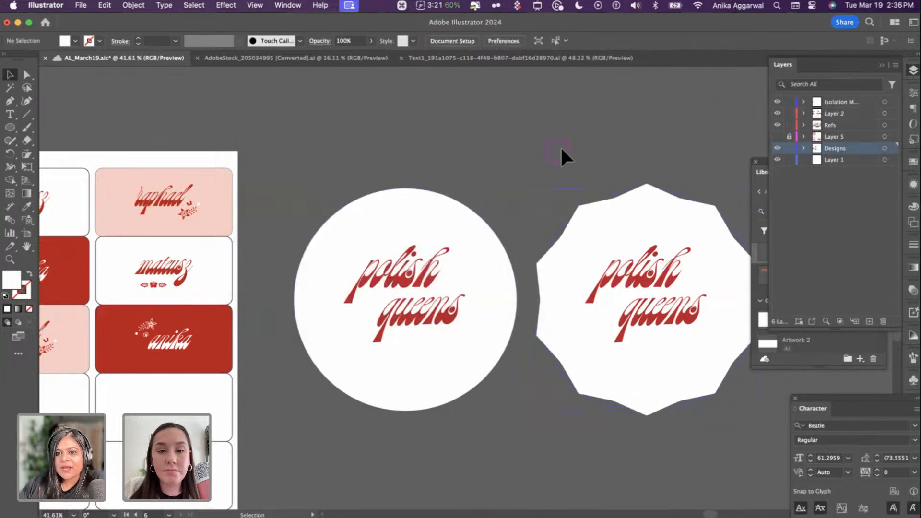
pyautogui.moveTo(577, 166); pyautogui.dragTo(656, 394)
pyautogui.moveTo(661, 340); pyautogui.dragTo(695, 340)
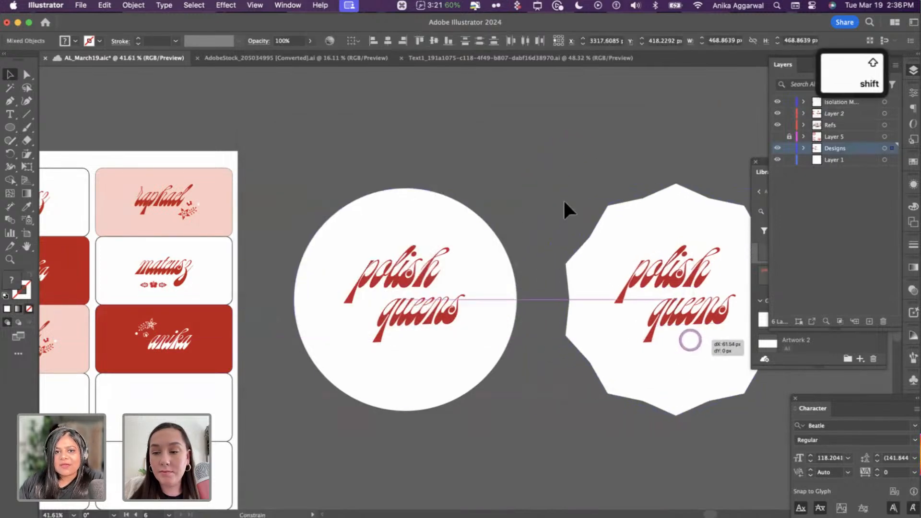
# - Copy the three flowers: top-right, lower and left
pyautogui.click(536, 188)
pyautogui.scroll(-5, 514, 202)
pyautogui.hscroll(-10, 294, 209)
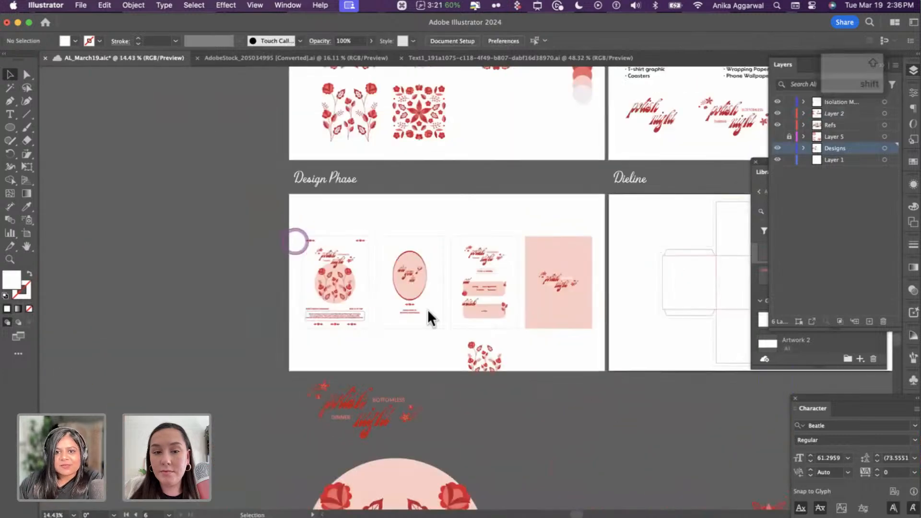
pyautogui.scroll(10, 427, 311)
pyautogui.hscroll(5, 617, 196)
pyautogui.click(615, 190)
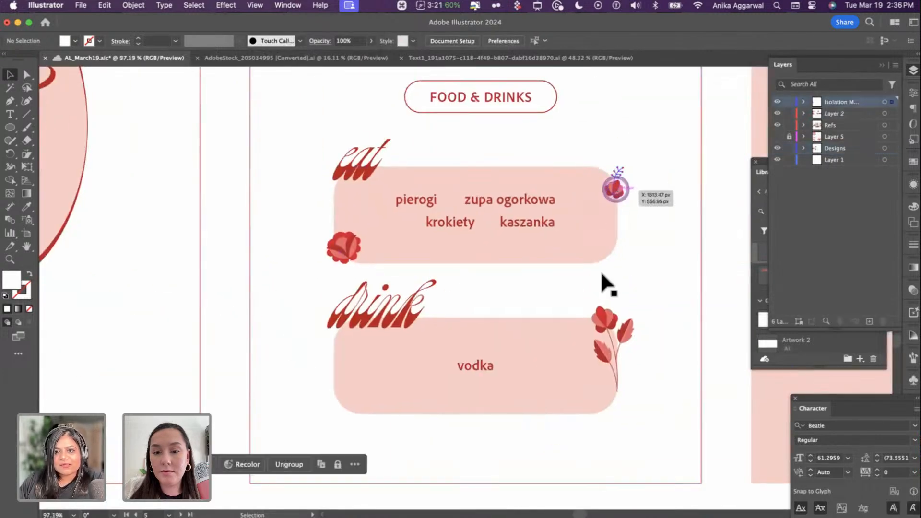
pyautogui.keyDown('shift'); pyautogui.click(607, 319); pyautogui.keyUp('shift')
pyautogui.keyDown('shift'); pyautogui.click(332, 247); pyautogui.keyUp('shift')
pyautogui.press('super+c')
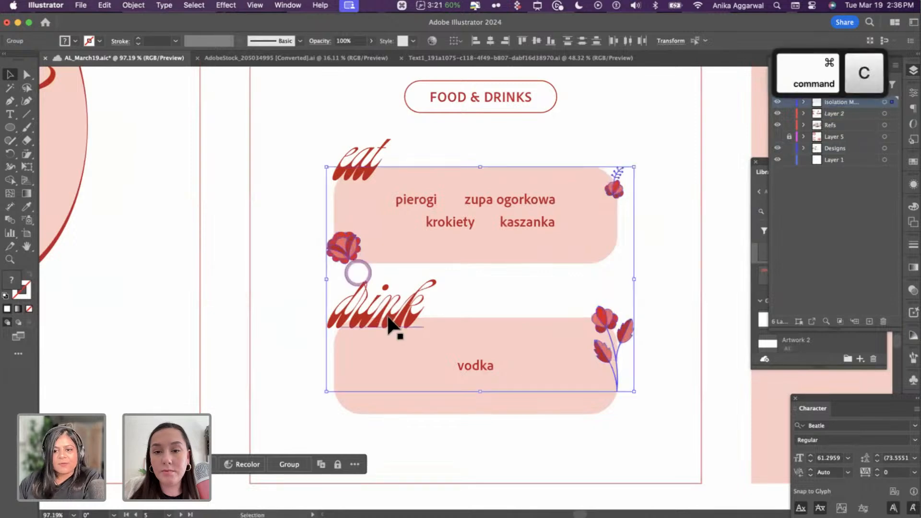
# - Paste the flowers beside the octagon badge and enlarge them proportionally
pyautogui.scroll(-10, 385, 310)
pyautogui.hscroll(10, 450, 305)
pyautogui.hscroll(15, 513, 300)
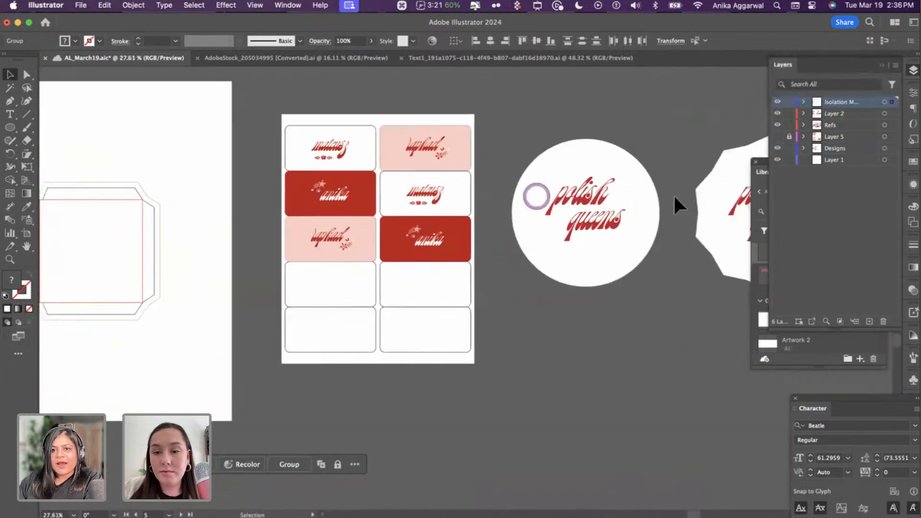
pyautogui.scroll(5, 577, 175)
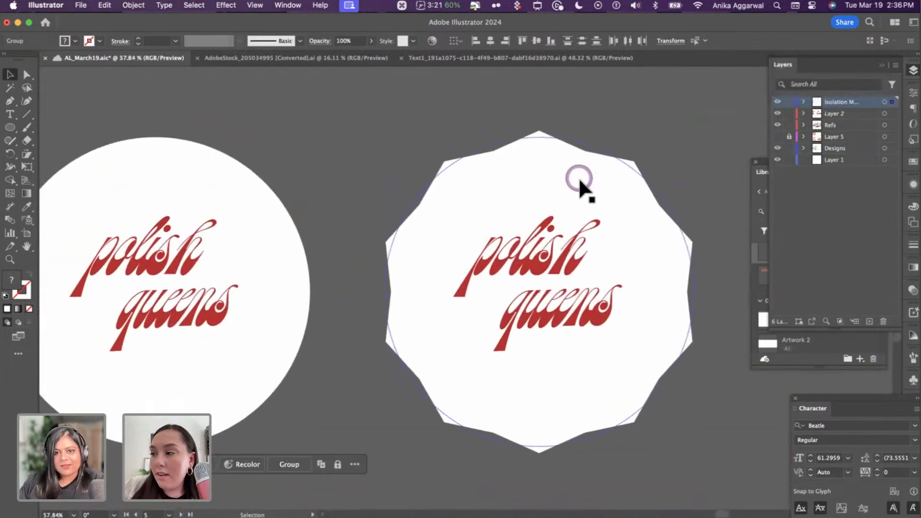
pyautogui.press('super+v')
pyautogui.moveTo(548, 234); pyautogui.dragTo(752, 64)
# - Place the small flower and tulip sprig on the badge and remove the rose
pyautogui.scroll(5, 611, 220)
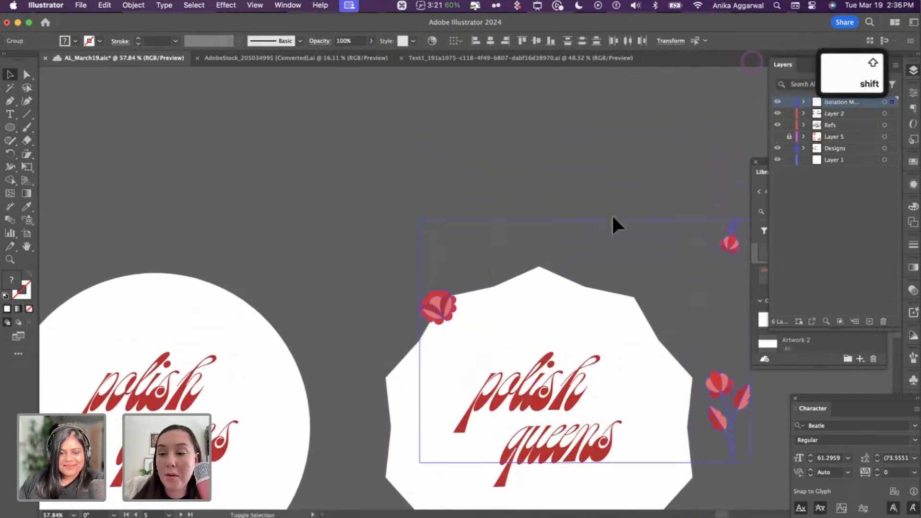
pyautogui.scroll(-2, 603, 221)
pyautogui.scroll(-4, 603, 221)
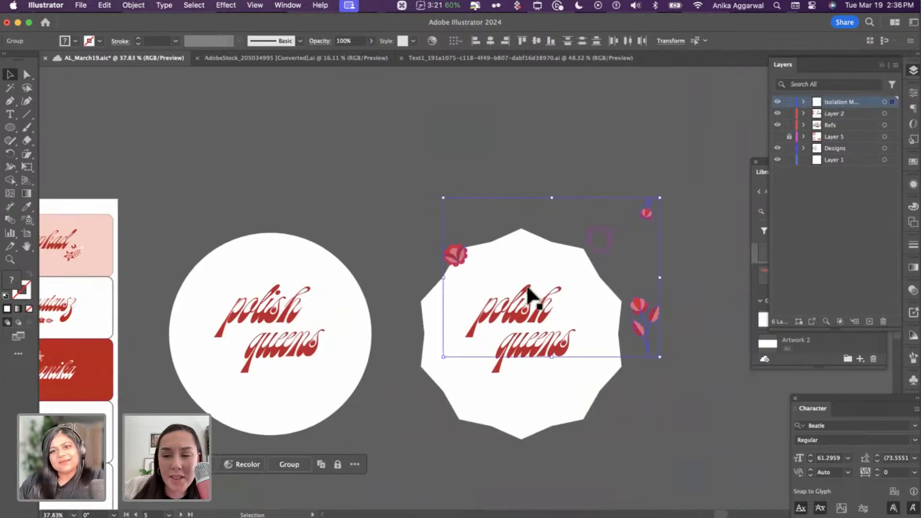
pyautogui.click(531, 177)
pyautogui.moveTo(466, 252); pyautogui.dragTo(471, 286)
pyautogui.moveTo(646, 215); pyautogui.dragTo(579, 302)
pyautogui.moveTo(636, 325); pyautogui.dragTo(467, 380)
pyautogui.click(461, 287)
pyautogui.press('BackSpace')
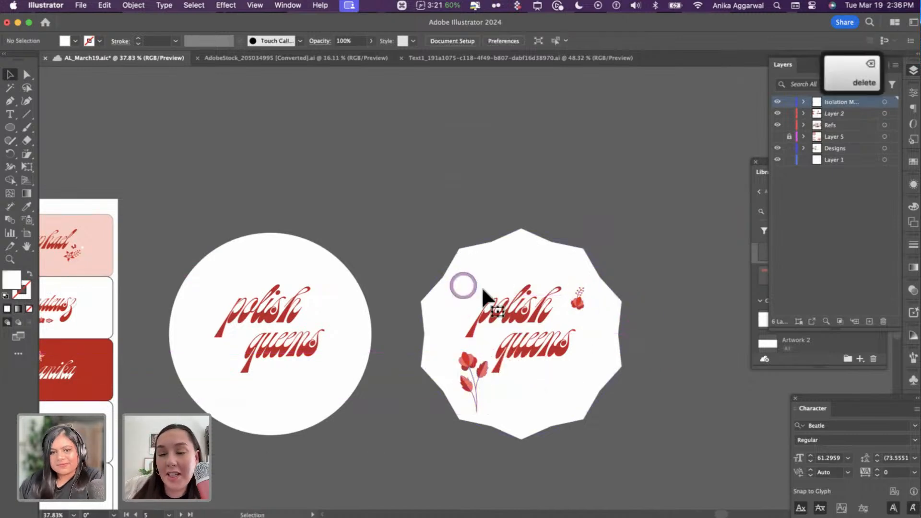
# - Keep the tulip sprig's stem intact and nudge the sprig slightly up and left
pyautogui.scroll(5, 492, 417)
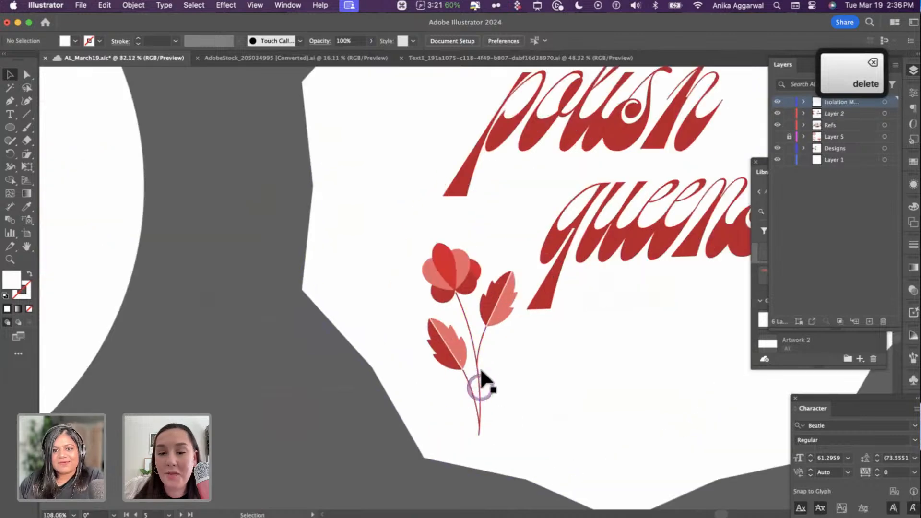
pyautogui.click(477, 372)
pyautogui.doubleClick(476, 370)
pyautogui.press('BackSpace')
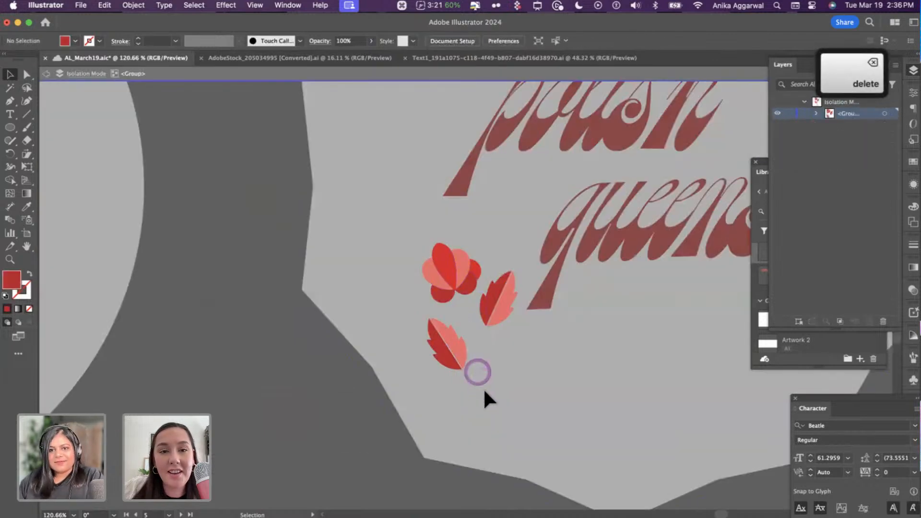
pyautogui.click(483, 320)
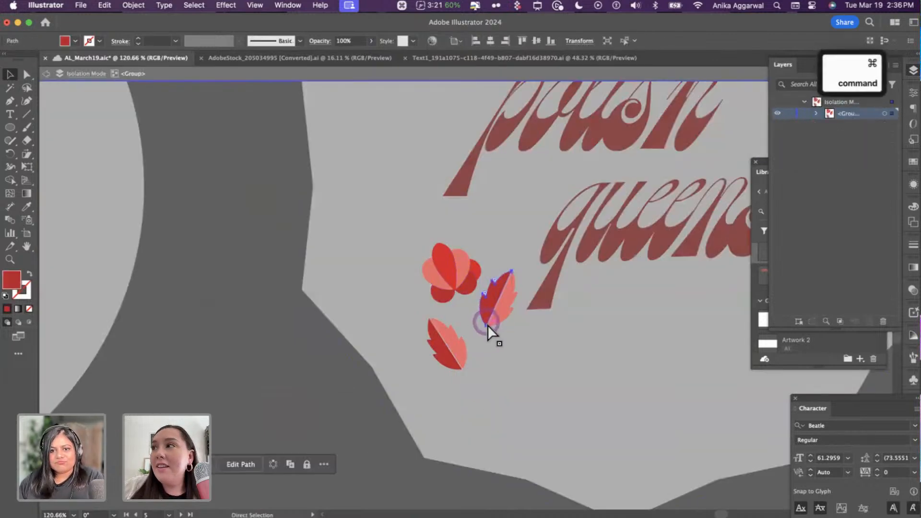
pyautogui.press('super+z')
pyautogui.click(470, 488)
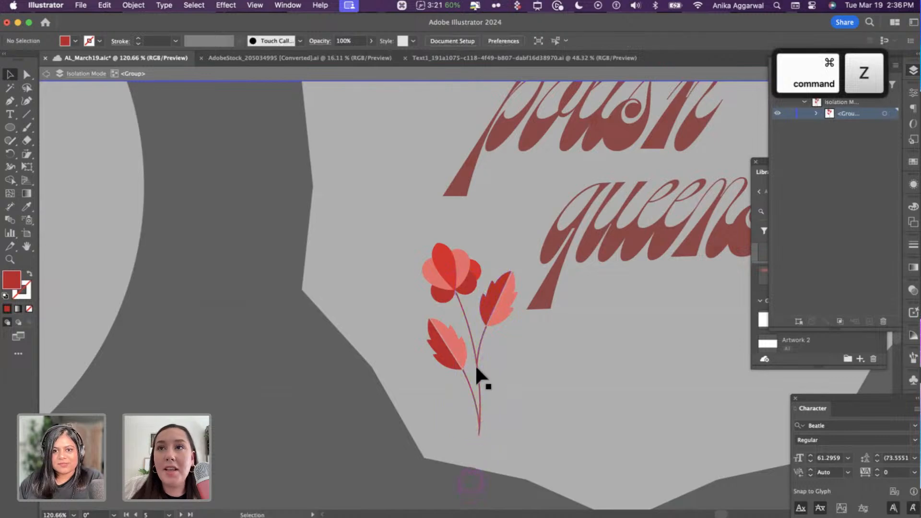
pyautogui.press('Escape')
pyautogui.moveTo(476, 298); pyautogui.dragTo(465, 291)
pyautogui.scroll(-5, 417, 153)
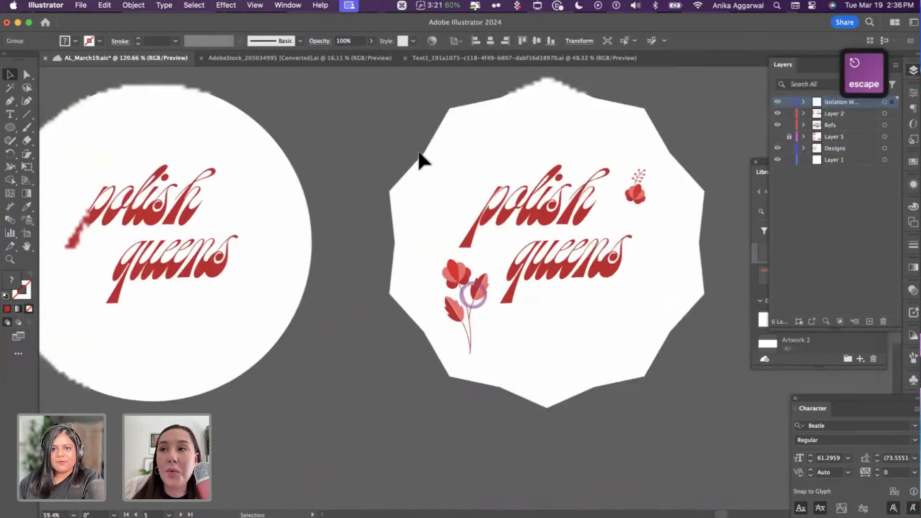
# - Move the 'polish queens' lettering down-right and shift the word 'queens' left
pyautogui.scroll(3, 484, 321)
pyautogui.click(487, 312)
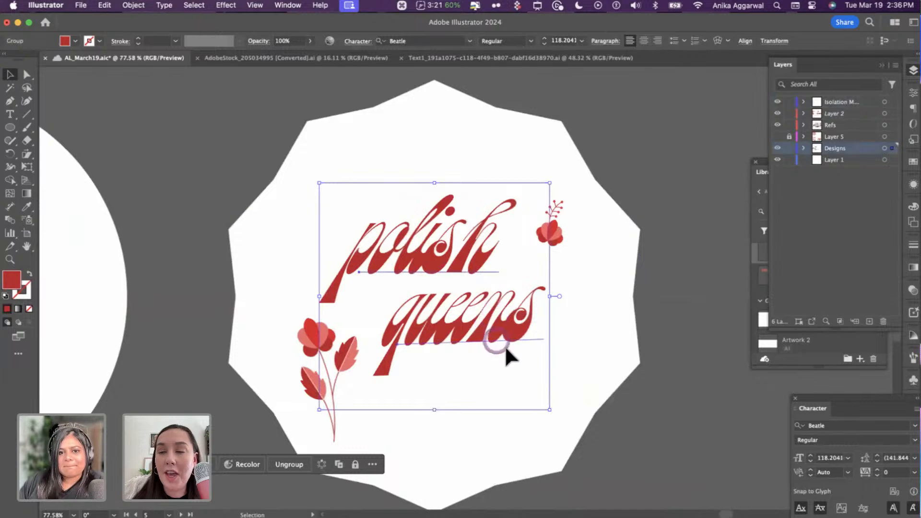
pyautogui.moveTo(506, 350); pyautogui.dragTo(543, 378)
pyautogui.click(729, 262)
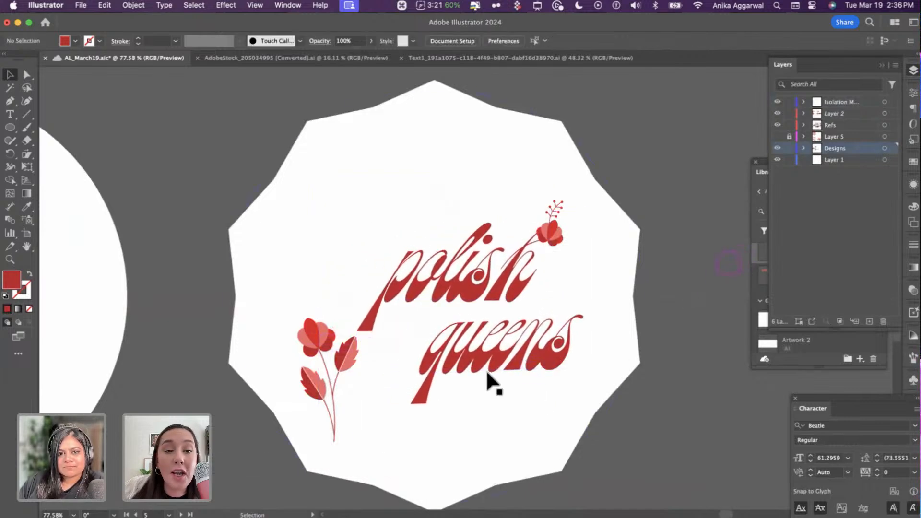
pyautogui.doubleClick(488, 361)
pyautogui.moveTo(488, 361); pyautogui.dragTo(458, 358)
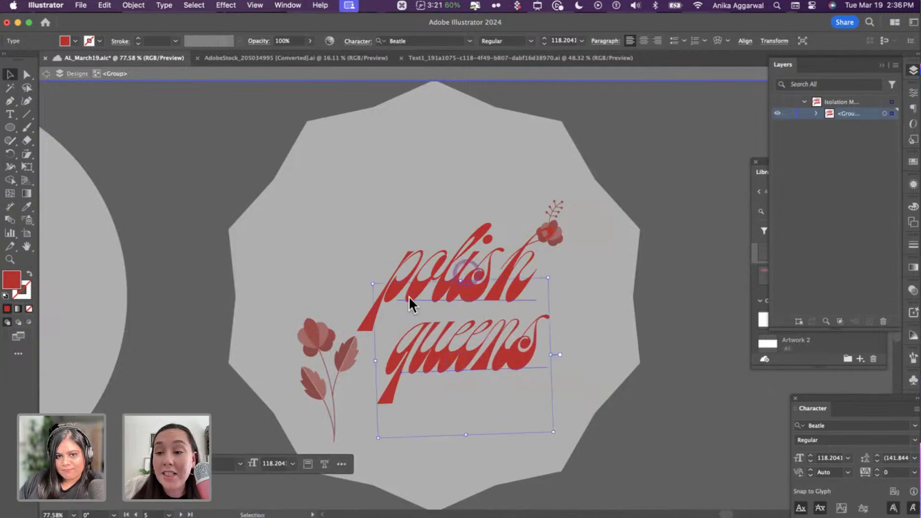
pyautogui.press('Escape')
# - Reposition and rotate the left sprig and small right flower snugly against the lettering
pyautogui.moveTo(347, 363)
pyautogui.mouseDown()
pyautogui.moveTo(342, 307)
pyautogui.moveTo(353, 351)
pyautogui.mouseUp()
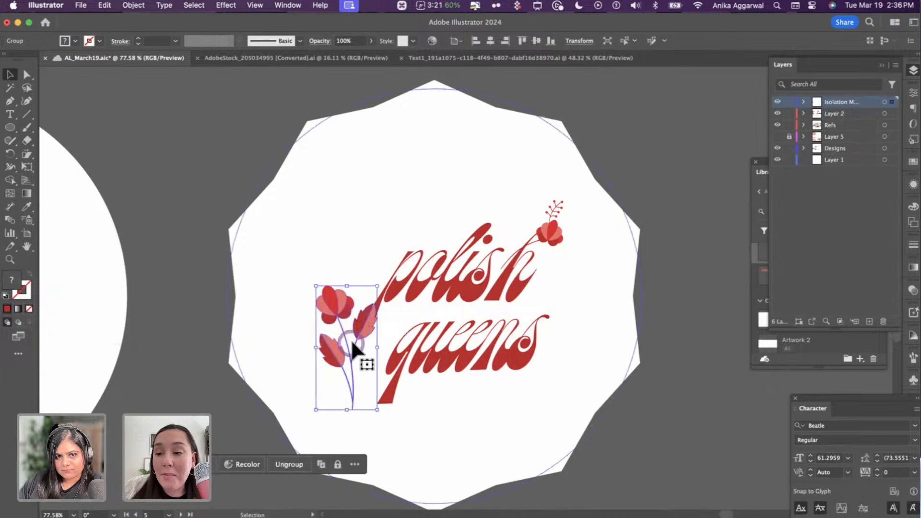
pyautogui.moveTo(377, 408); pyautogui.dragTo(381, 388)
pyautogui.moveTo(358, 327)
pyautogui.mouseDown()
pyautogui.moveTo(367, 335)
pyautogui.moveTo(361, 324)
pyautogui.mouseUp()
pyautogui.press('super+z')
pyautogui.press('super+z')
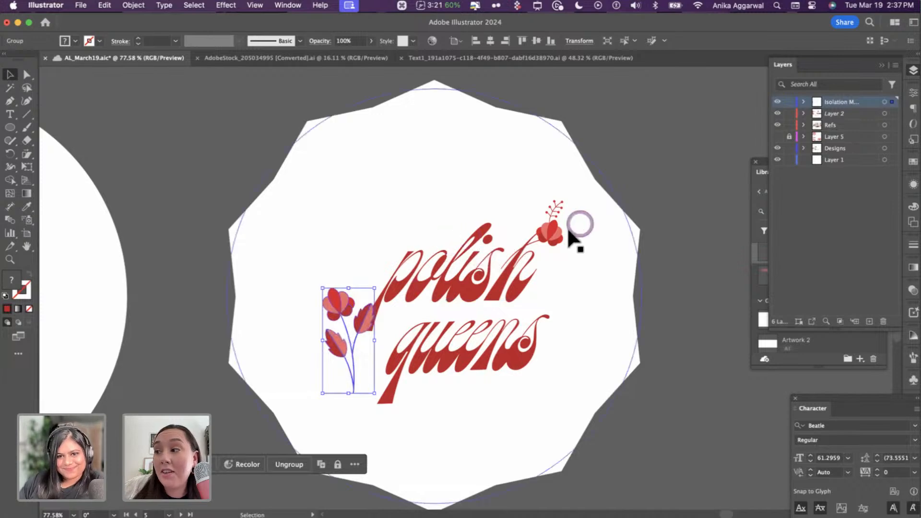
pyautogui.moveTo(558, 235); pyautogui.dragTo(566, 271)
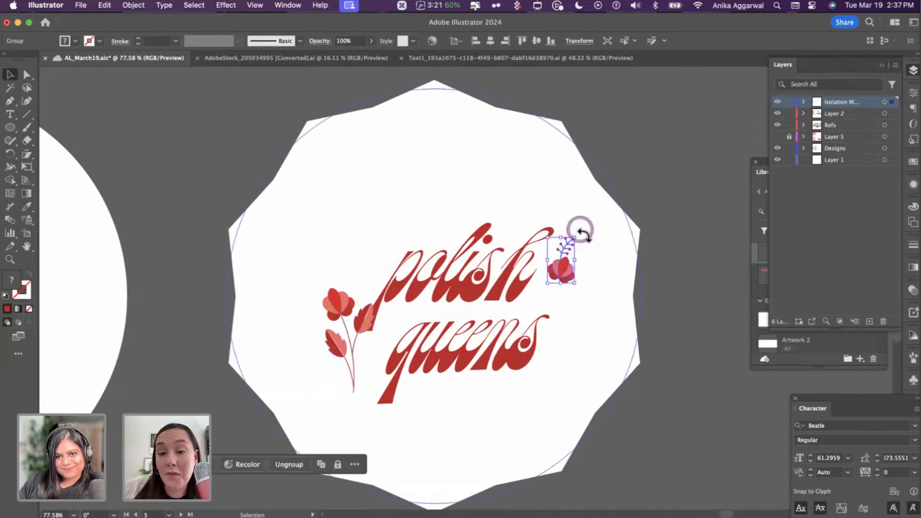
pyautogui.moveTo(580, 231); pyautogui.dragTo(574, 288)
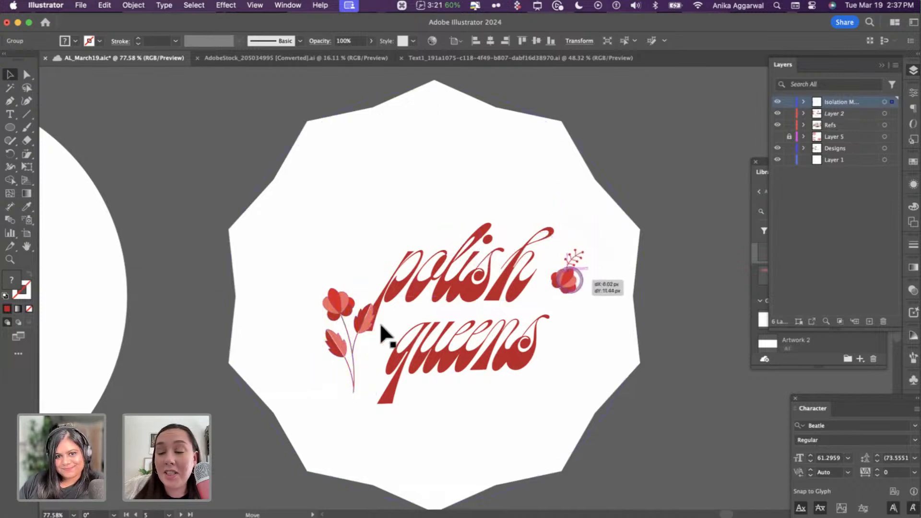
pyautogui.moveTo(365, 323); pyautogui.dragTo(356, 324)
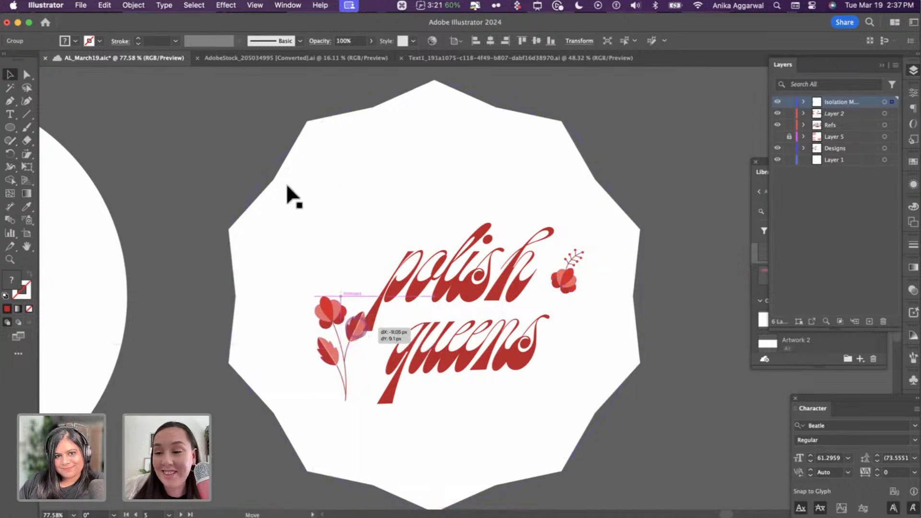
pyautogui.click(281, 179)
# - Group the lettering and flowers with Cmd+G and centre the group on the octagon badge
pyautogui.scroll(-2, 296, 235)
pyautogui.scroll(-3, 269, 172)
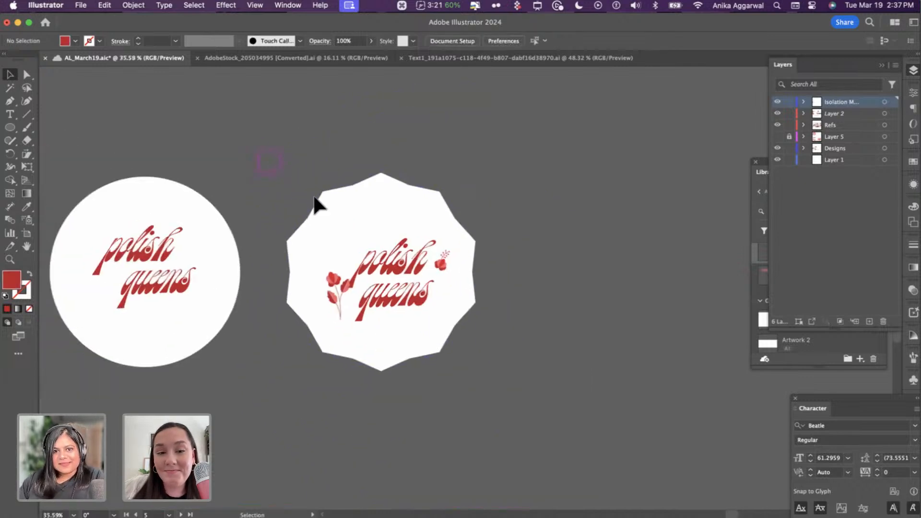
pyautogui.click(439, 251)
pyautogui.press('cmd+g')
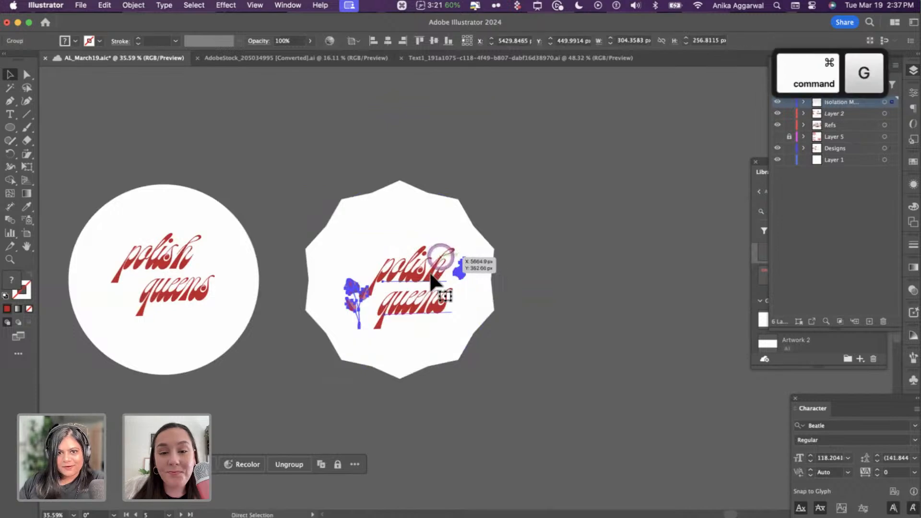
pyautogui.moveTo(419, 257); pyautogui.dragTo(408, 235)
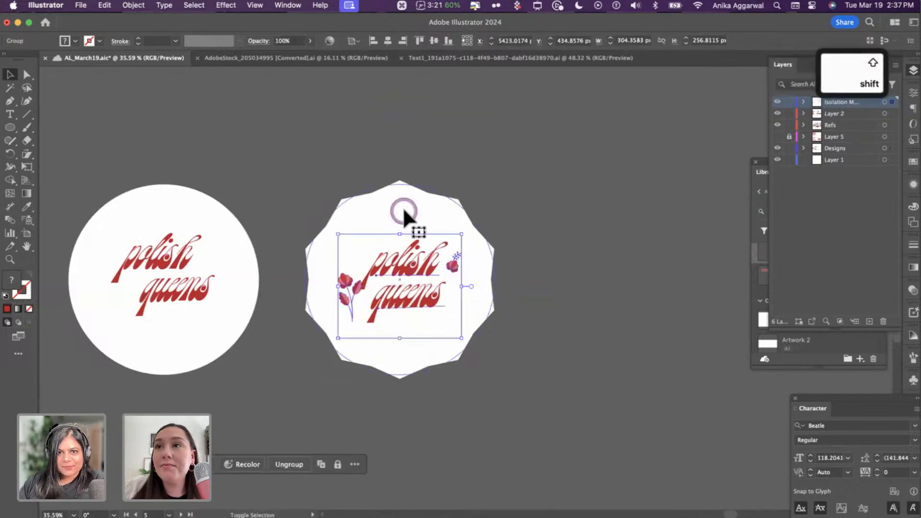
pyautogui.keyDown('shift'); pyautogui.click(403, 205); pyautogui.keyUp('shift')
pyautogui.click(388, 40)
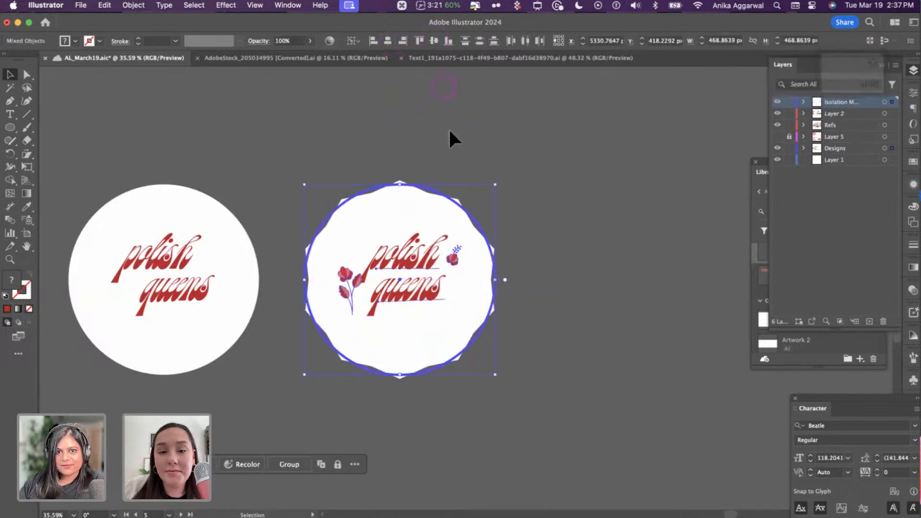
pyautogui.click(458, 156)
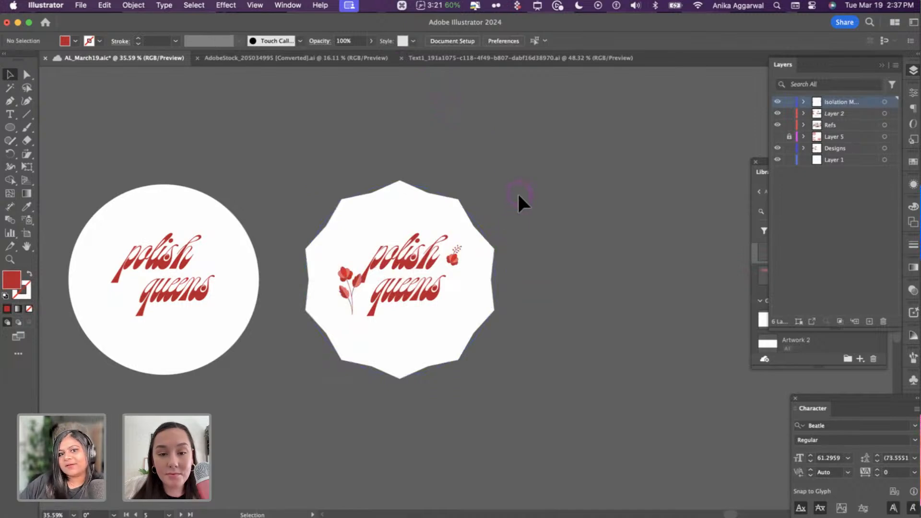
# - Rotate the word 'queens' on the octagon badge until it sits level
pyautogui.click(435, 256)
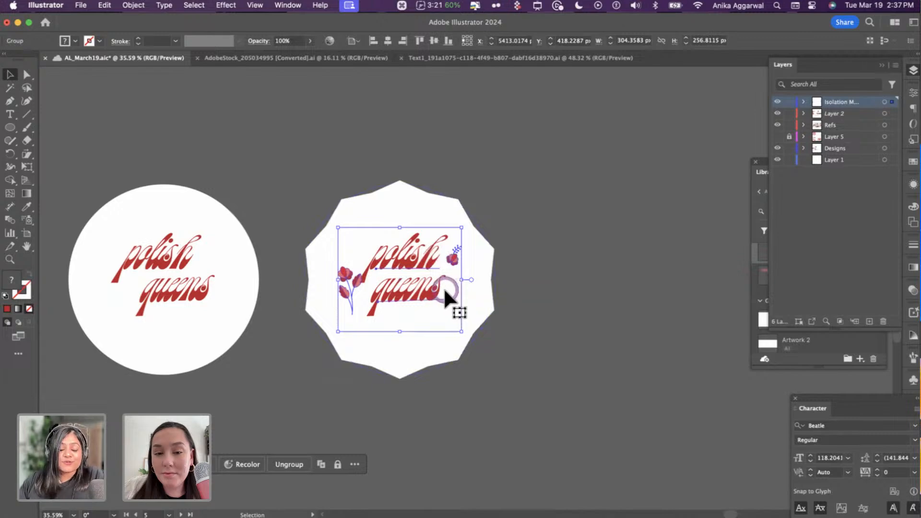
pyautogui.click(515, 324)
pyautogui.doubleClick(422, 290)
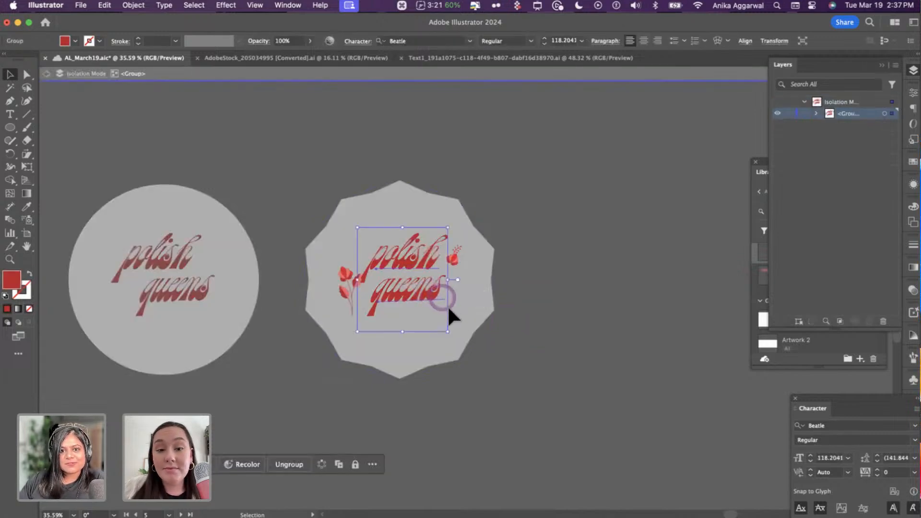
pyautogui.doubleClick(428, 286)
pyautogui.moveTo(451, 333); pyautogui.dragTo(450, 336)
pyautogui.press('Escape')
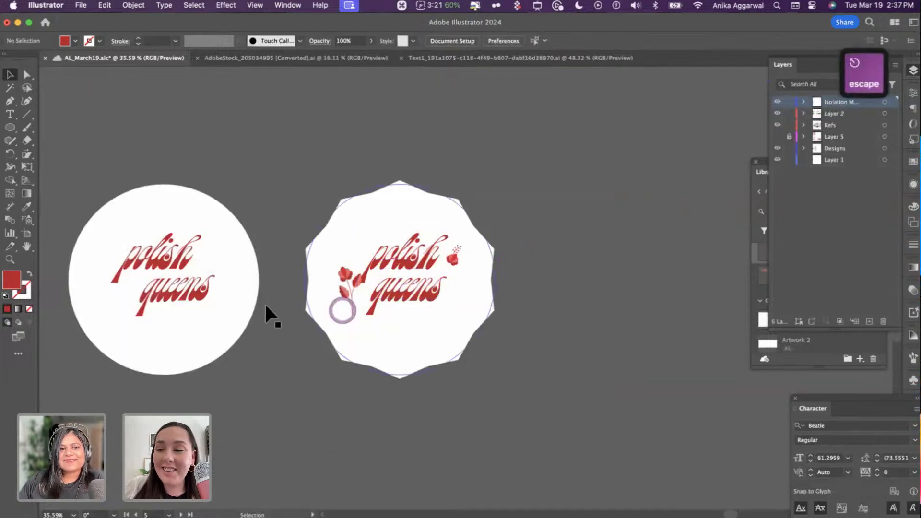
# - Rotate the 'queens' text on the round badge level as well
pyautogui.doubleClick(193, 292)
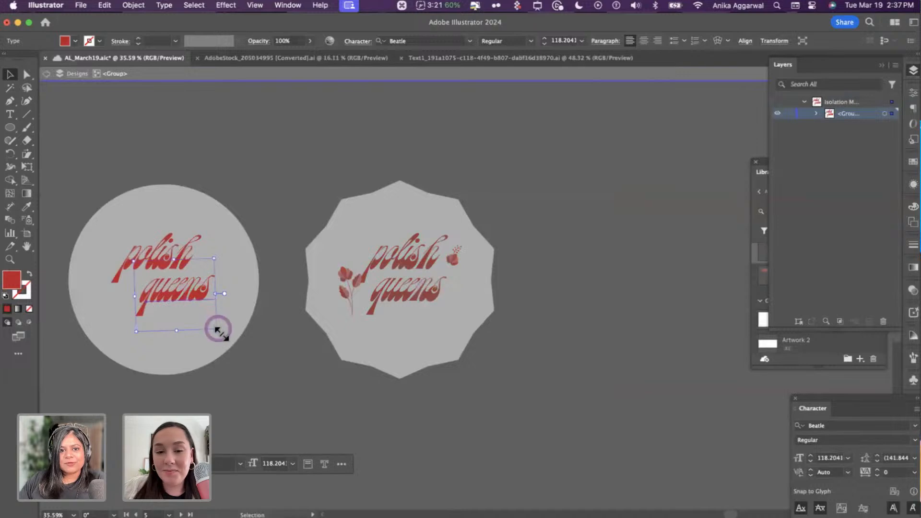
pyautogui.moveTo(218, 331); pyautogui.dragTo(218, 333)
pyautogui.press('Escape')
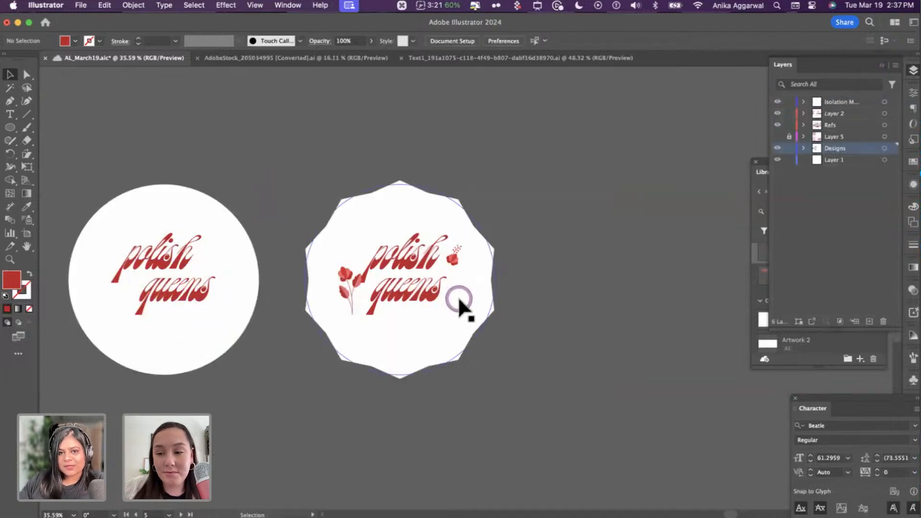
pyautogui.scroll(-5, 458, 296)
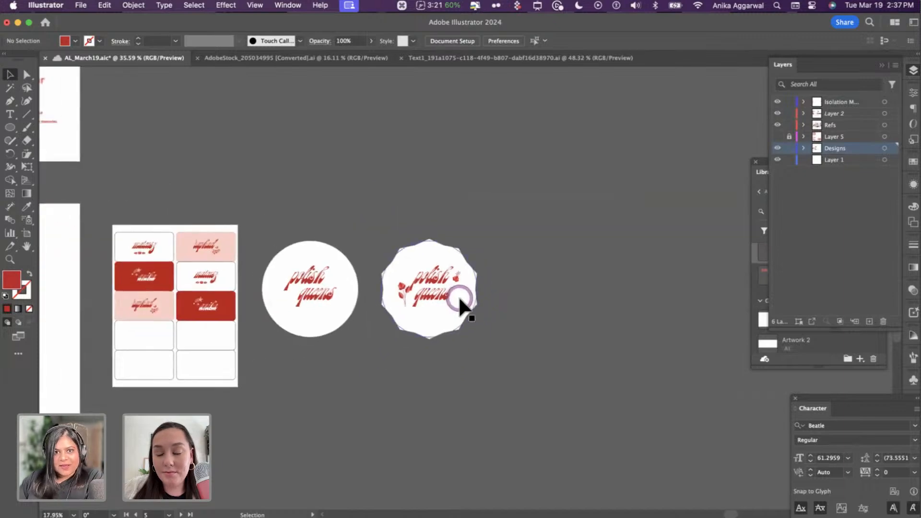
pyautogui.scroll(5, 338, 182)
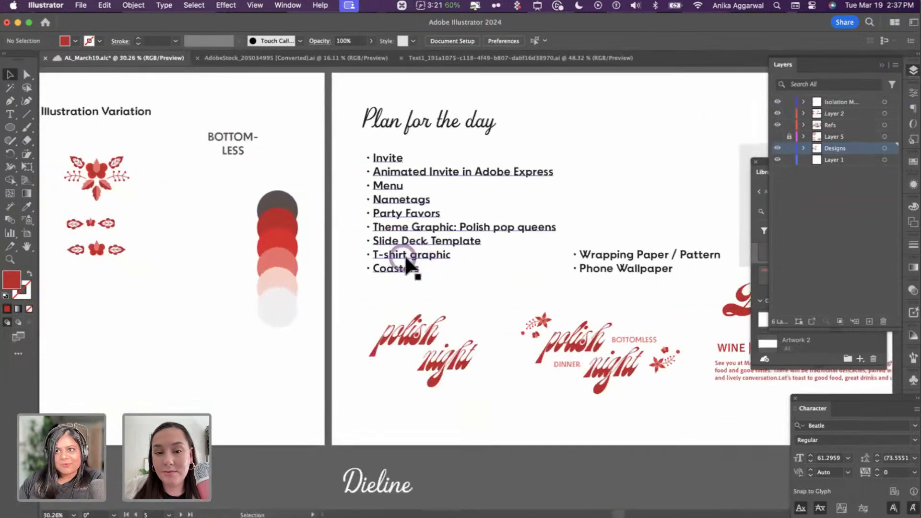
# - Draw a large rectangle right of the badge and fill it with the badge's white
pyautogui.scroll(-5, 404, 254)
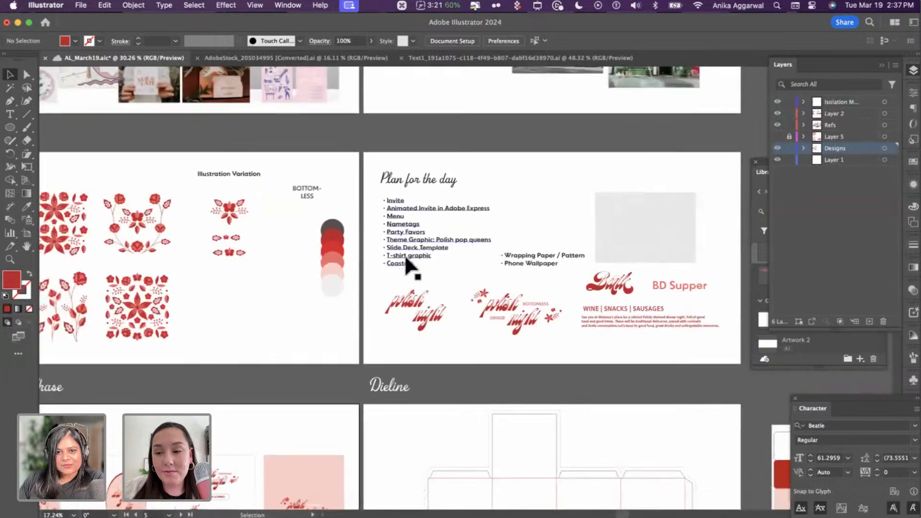
pyautogui.hscroll(10, 404, 255)
pyautogui.scroll(-3, 404, 255)
pyautogui.scroll(3, 372, 245)
pyautogui.scroll(4, 372, 244)
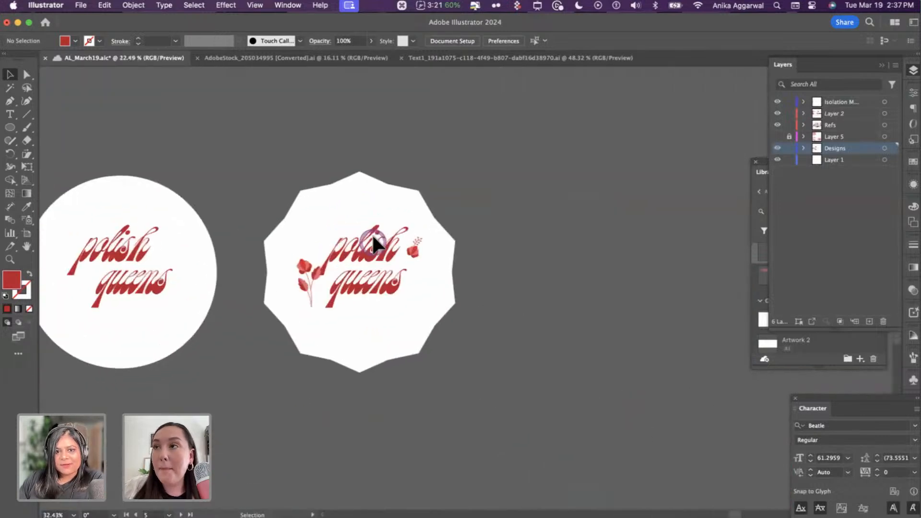
pyautogui.hscroll(3, 367, 246)
pyautogui.press('m')
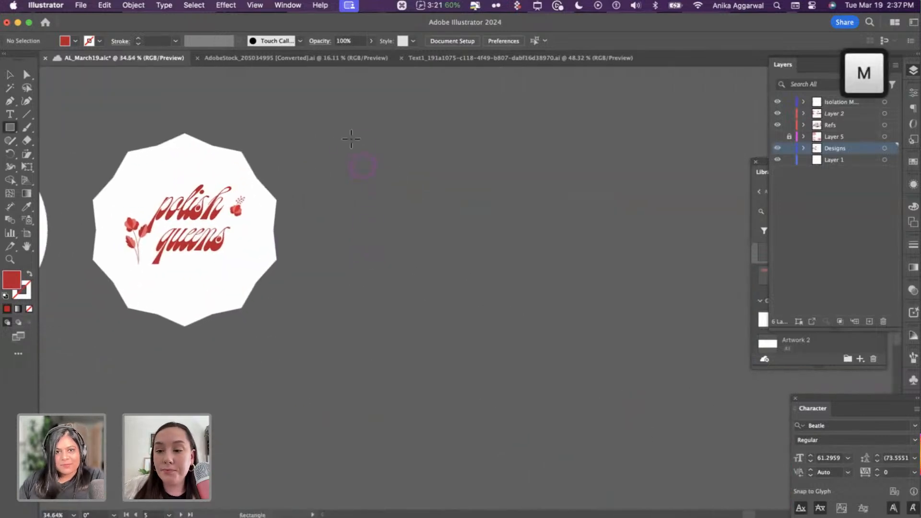
pyautogui.moveTo(330, 127); pyautogui.dragTo(703, 382)
pyautogui.moveTo(714, 332); pyautogui.dragTo(704, 382)
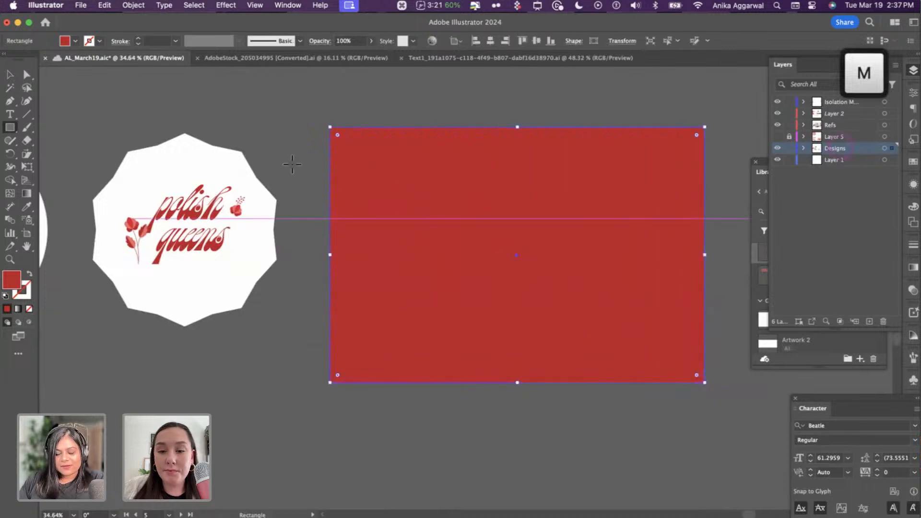
pyautogui.press('i')
pyautogui.click(221, 171)
# - Place a smaller copy of the polish queens logo on the white panel
pyautogui.press('v')
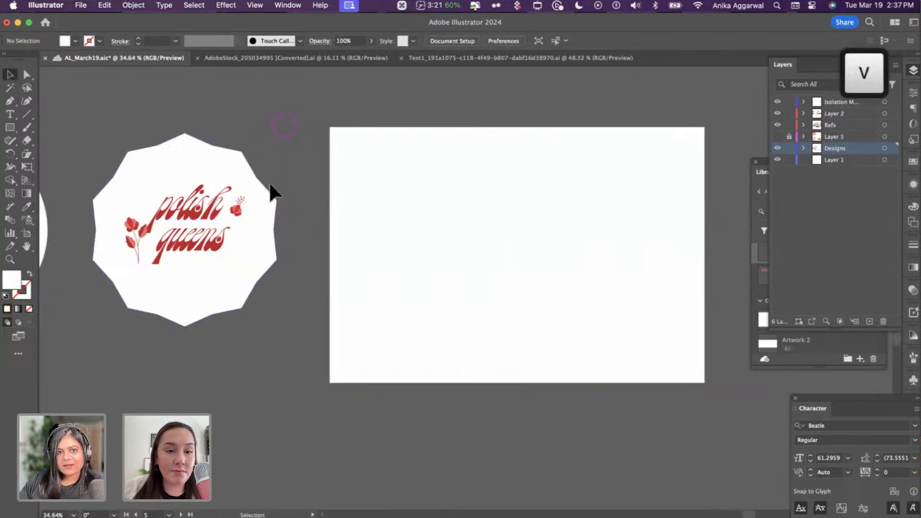
pyautogui.click(197, 208)
pyautogui.moveTo(198, 217); pyautogui.dragTo(421, 175)
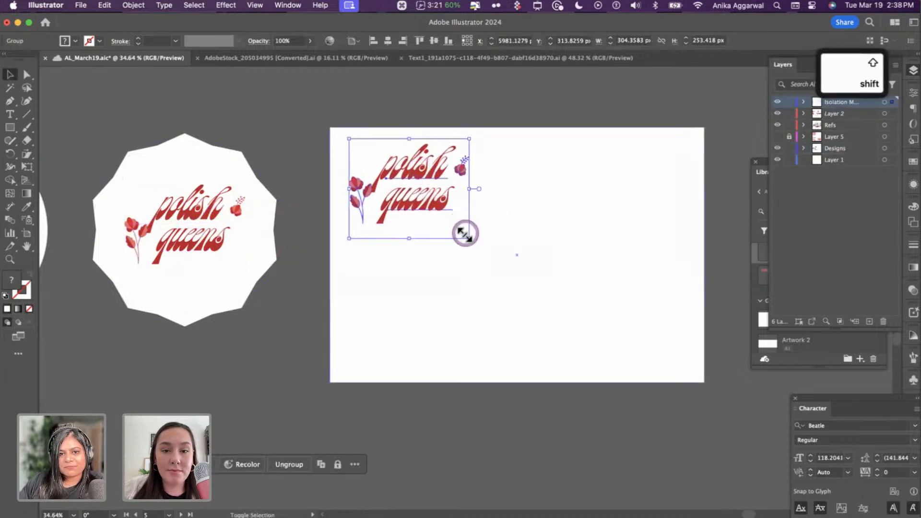
pyautogui.moveTo(464, 237); pyautogui.dragTo(416, 161)
pyautogui.moveTo(415, 160); pyautogui.dragTo(628, 213)
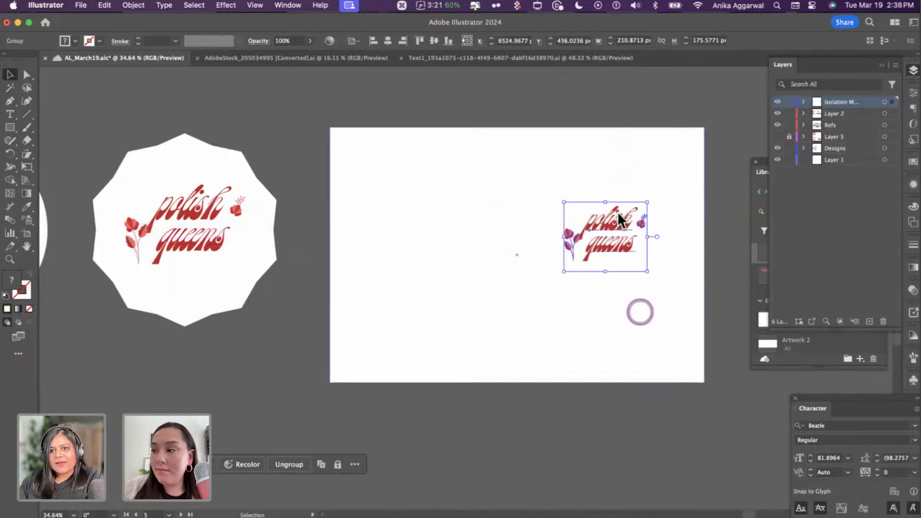
# - Change the logo copy's word 'queens' to 'queen'
pyautogui.scroll(5, 620, 247)
pyautogui.doubleClick(633, 231)
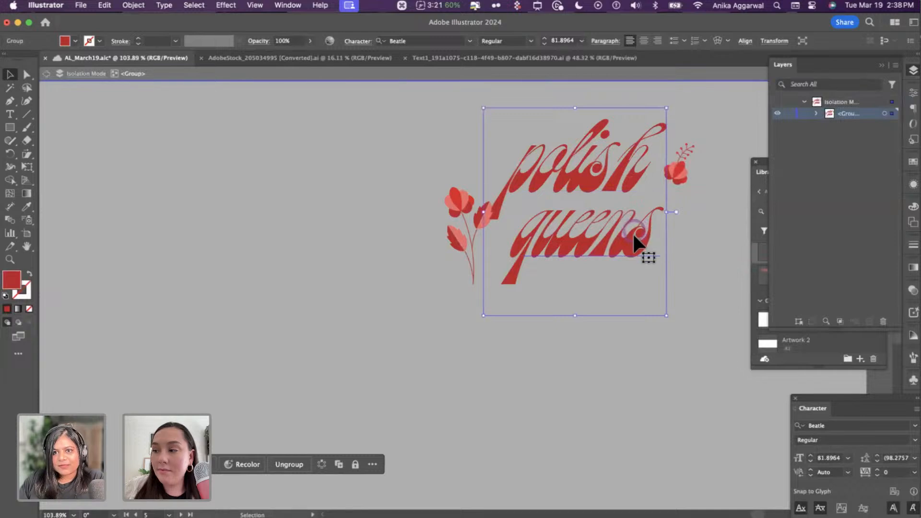
pyautogui.doubleClick(633, 232)
pyautogui.doubleClick(634, 234)
pyautogui.click(635, 237)
pyautogui.moveTo(659, 238); pyautogui.dragTo(640, 237)
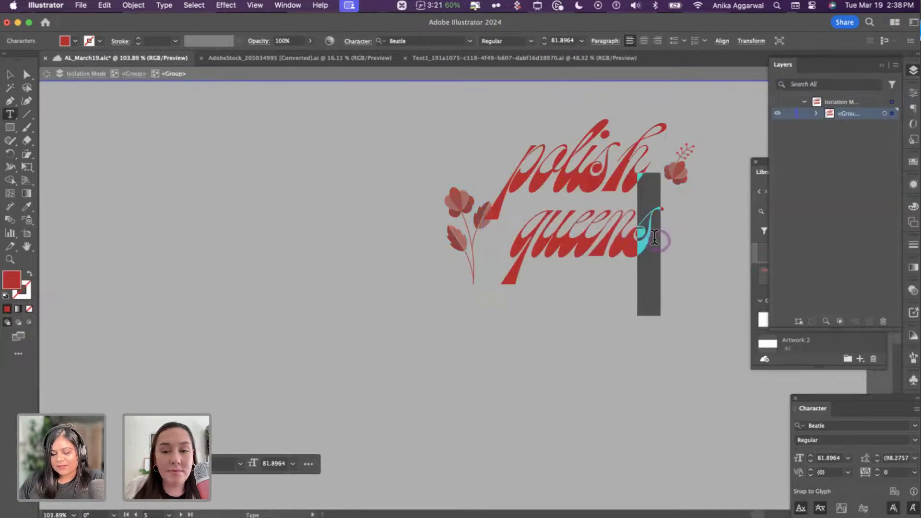
pyautogui.press('BackSpace')
pyautogui.press('Escape')
pyautogui.scroll(-3, 653, 237)
pyautogui.scroll(4, 655, 237)
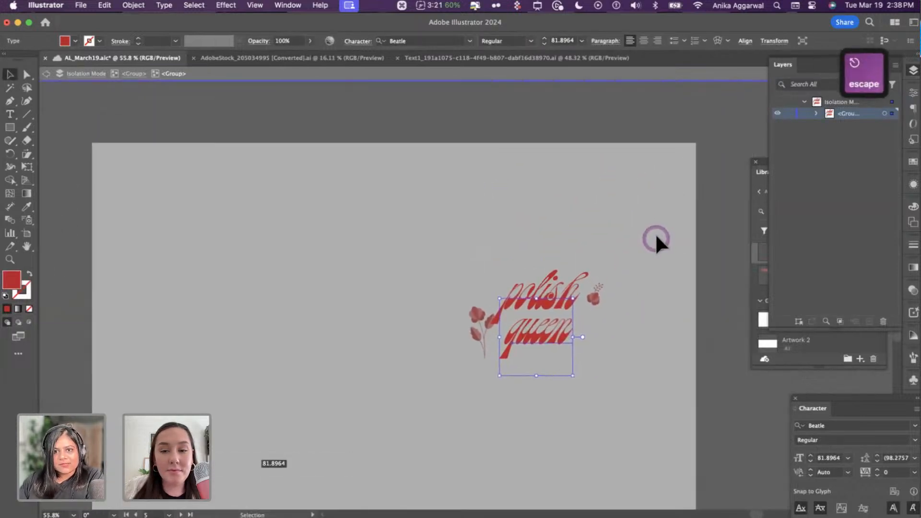
pyautogui.press('Escape')
# - Add '#1' text beside 'queen' in the same red style
pyautogui.press('t')
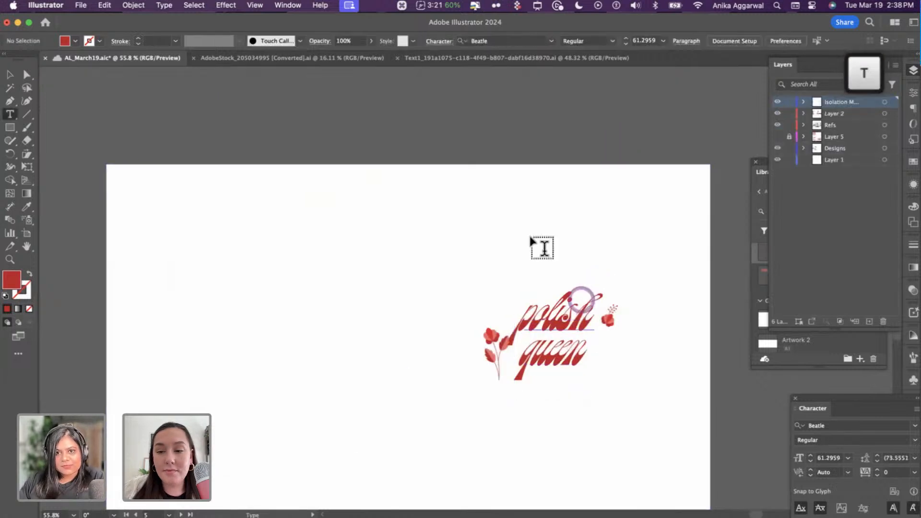
pyautogui.click(530, 237)
pyautogui.write('#1')
pyautogui.press('Escape')
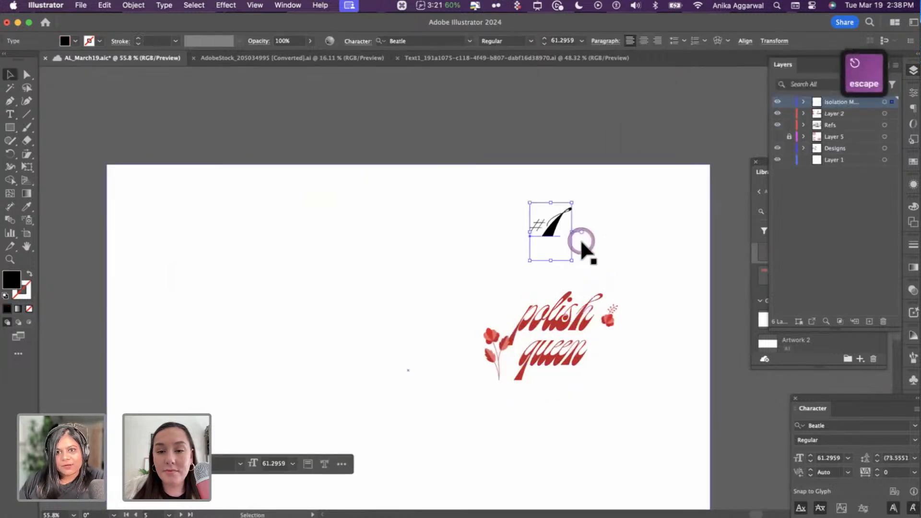
pyautogui.moveTo(561, 235); pyautogui.dragTo(617, 353)
pyautogui.press('i')
pyautogui.click(593, 350)
pyautogui.press('v')
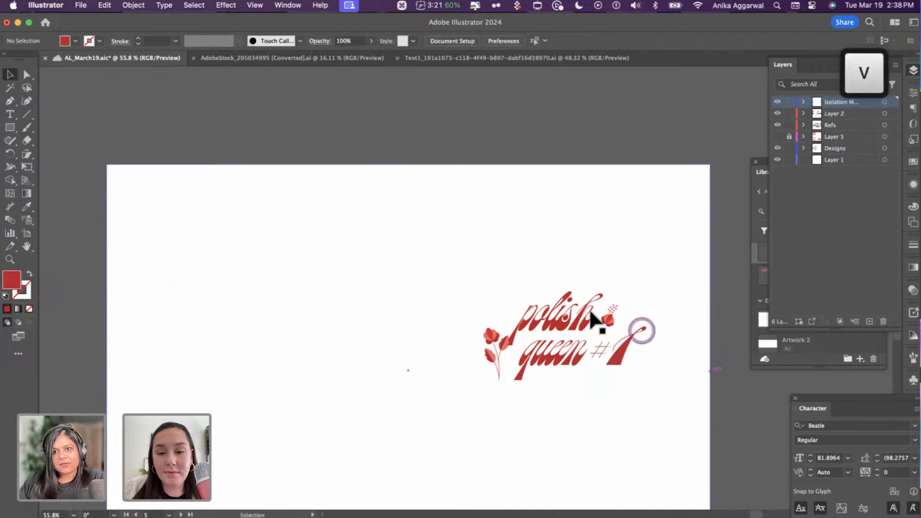
# - Delete the small flower and the stemmed flower sprig from the logo copy
pyautogui.click(609, 317)
pyautogui.doubleClick(610, 317)
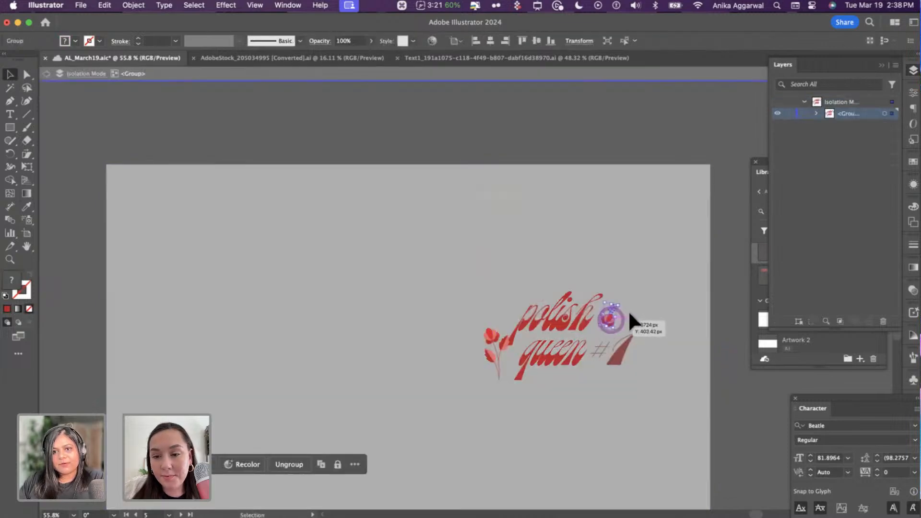
pyautogui.moveTo(629, 309); pyautogui.dragTo(635, 329)
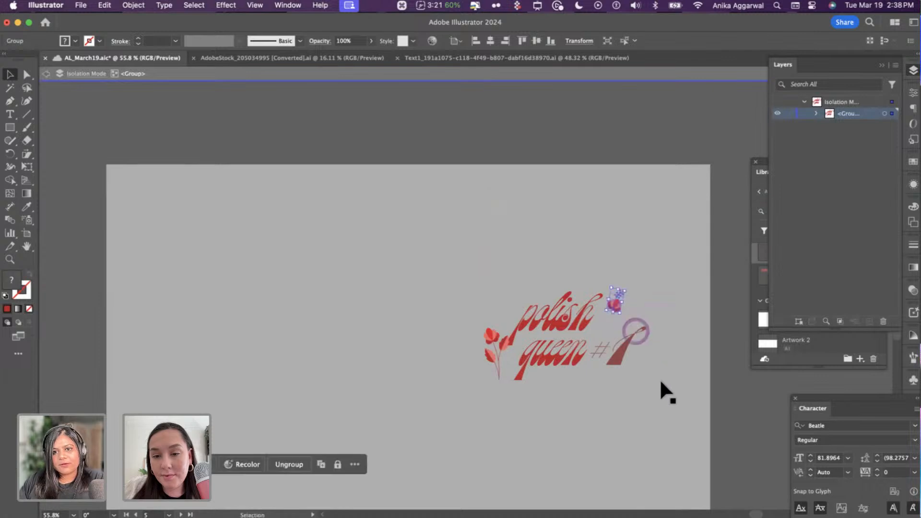
pyautogui.press('Escape')
pyautogui.press('BackSpace')
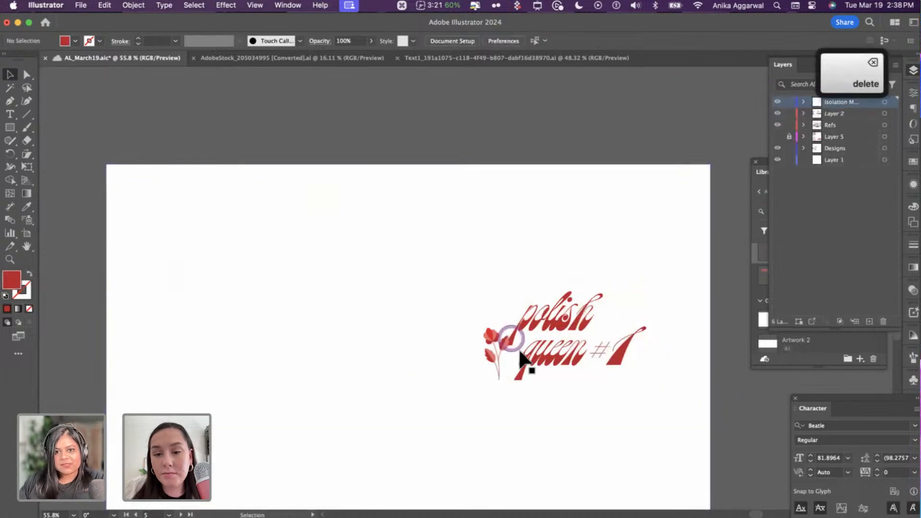
pyautogui.click(504, 341)
pyautogui.doubleClick(504, 341)
pyautogui.click(504, 341)
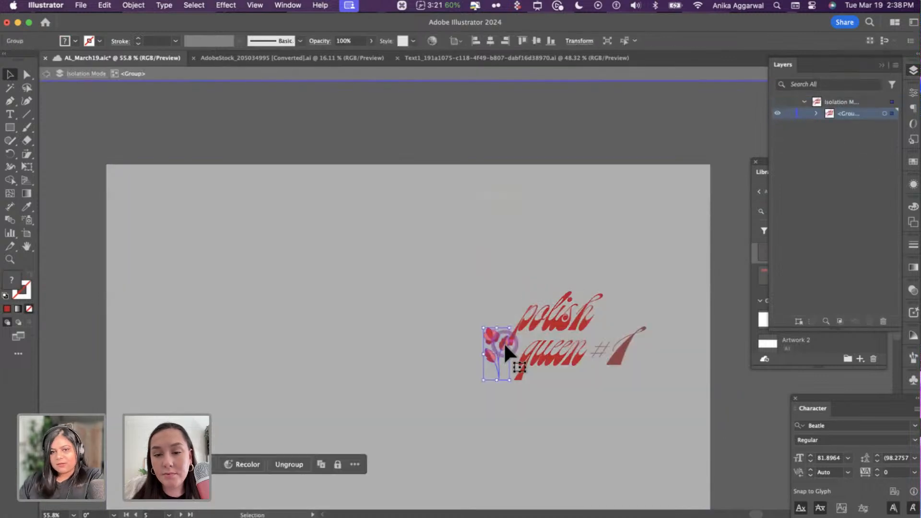
pyautogui.press('BackSpace')
pyautogui.press('Escape')
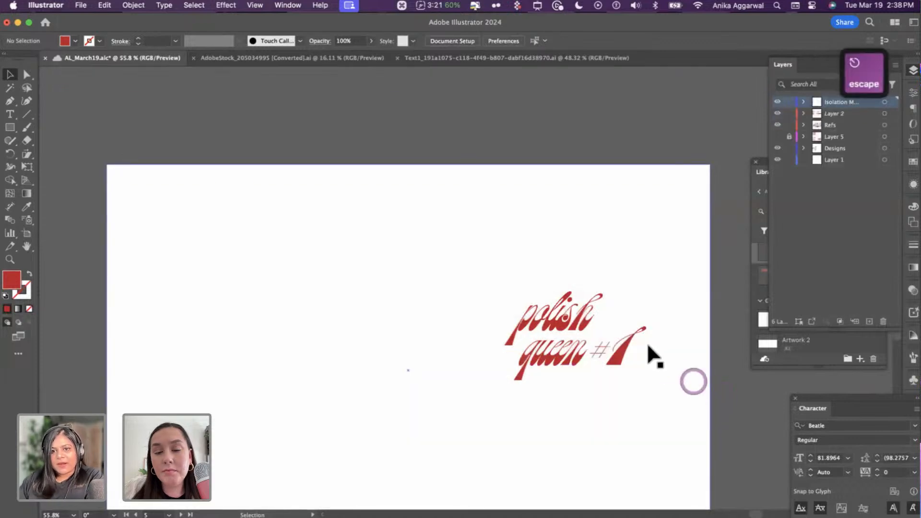
pyautogui.scroll(-3, 660, 348)
# - Draw a red circle on the left side of the white panel
pyautogui.press('l')
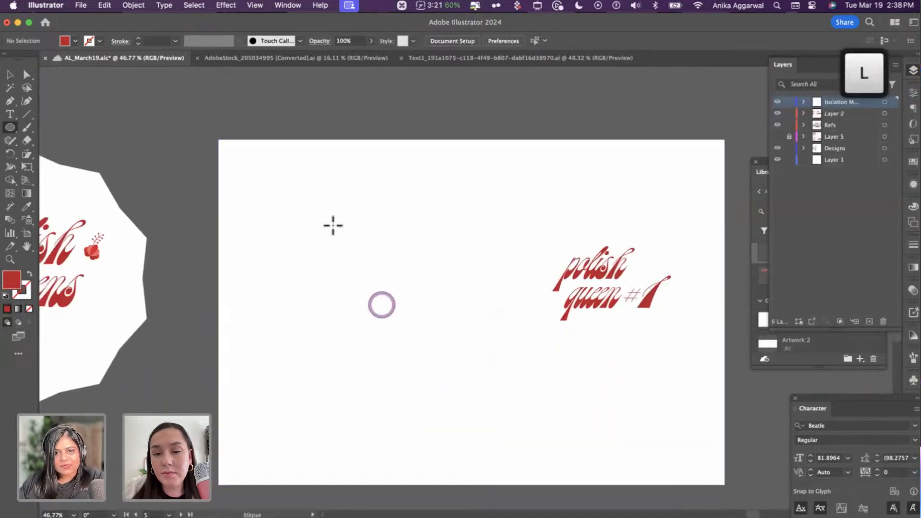
pyautogui.moveTo(304, 220); pyautogui.dragTo(474, 407)
pyautogui.press('v')
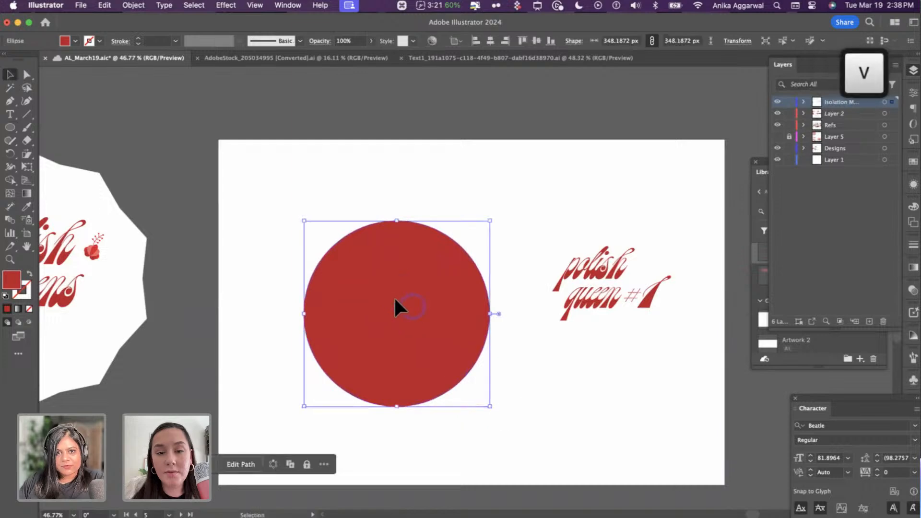
pyautogui.moveTo(410, 304)
pyautogui.mouseDown()
pyautogui.moveTo(396, 286)
pyautogui.moveTo(394, 302)
pyautogui.mouseUp()
pyautogui.keyDown('shift'); pyautogui.click(393, 172); pyautogui.keyUp('shift')
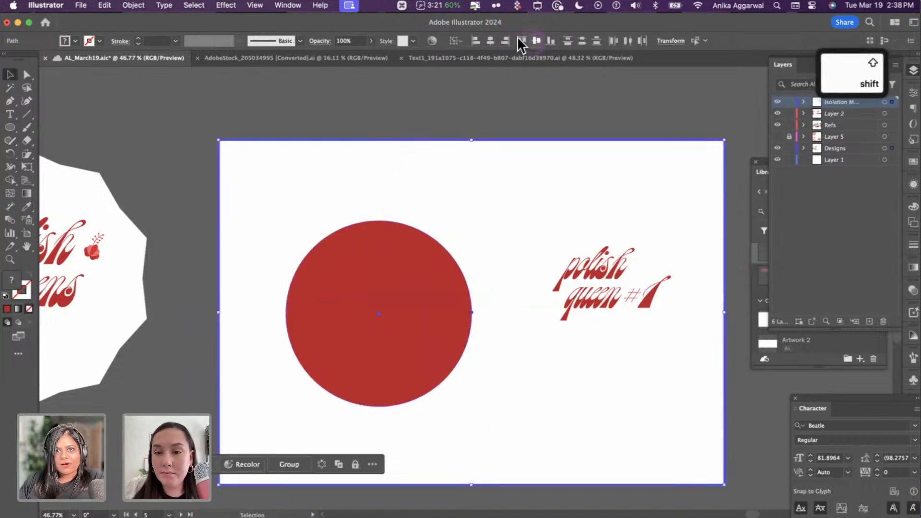
pyautogui.click(913, 92)
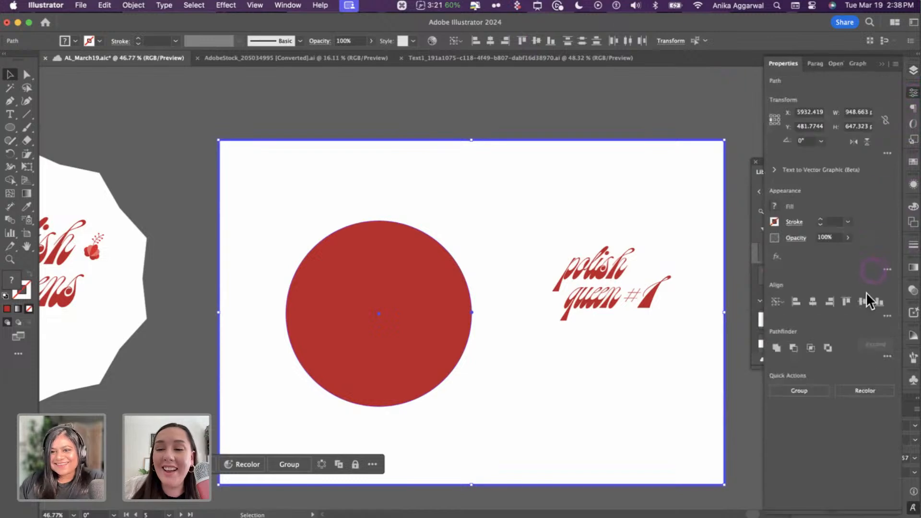
pyautogui.click(519, 112)
pyautogui.click(397, 298)
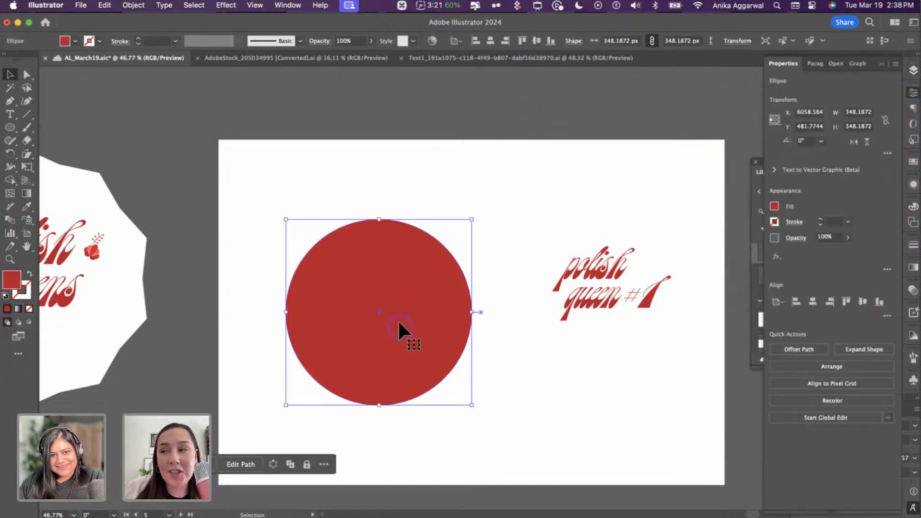
# - Duplicate the circle slightly down-right in pale pink, keeping the red circle in front
pyautogui.moveTo(413, 337); pyautogui.dragTo(423, 352)
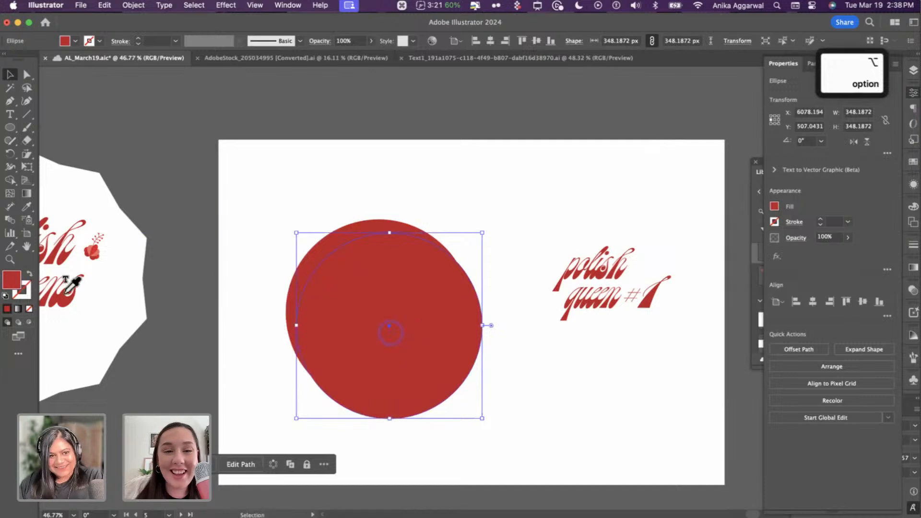
pyautogui.press('i')
pyautogui.hscroll(-15, 87, 259)
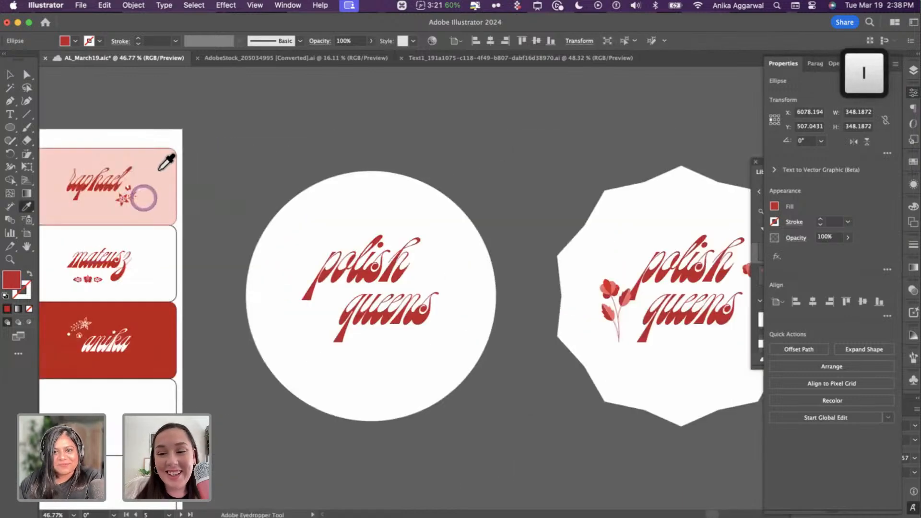
pyautogui.click(143, 162)
pyautogui.hscroll(15, 146, 153)
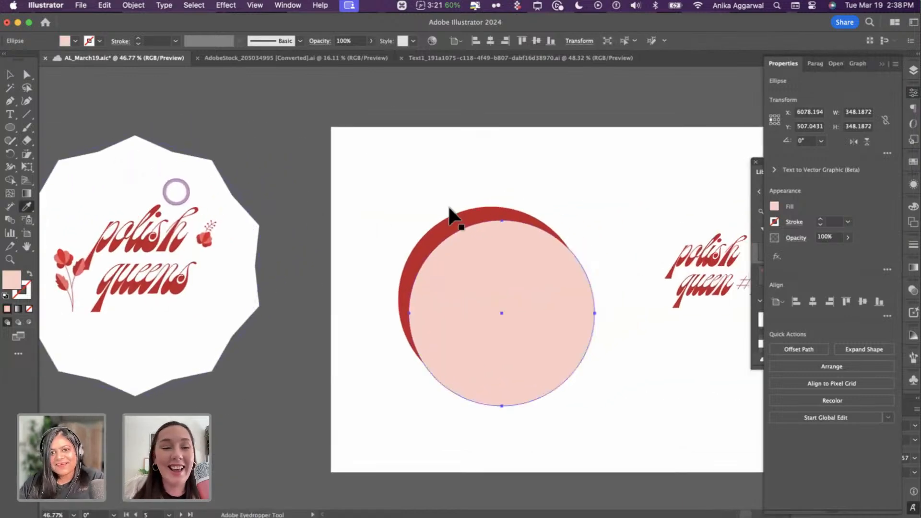
pyautogui.press('v')
pyautogui.click(474, 214)
pyautogui.press('shift+super+bracketright')
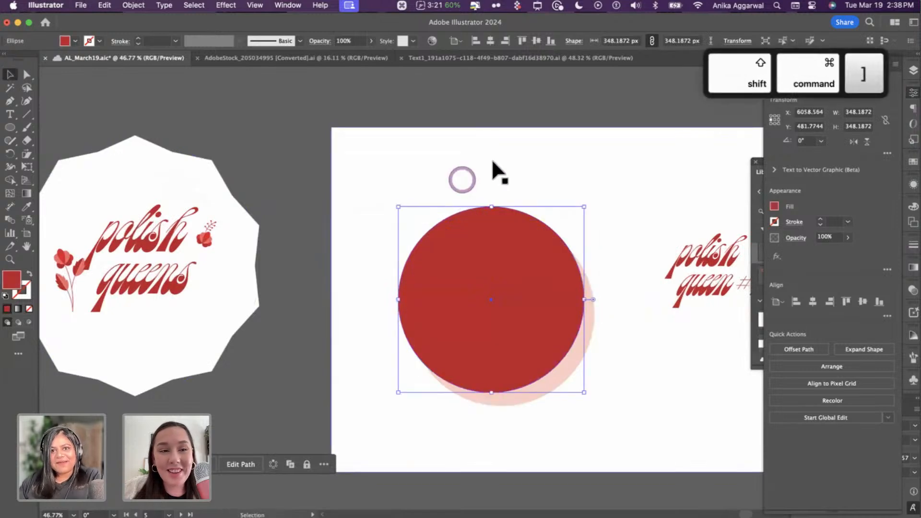
pyautogui.click(518, 118)
# - Move the 'polish queen #1' title slightly up
pyautogui.scroll(-4, 606, 232)
pyautogui.hscroll(3, 596, 284)
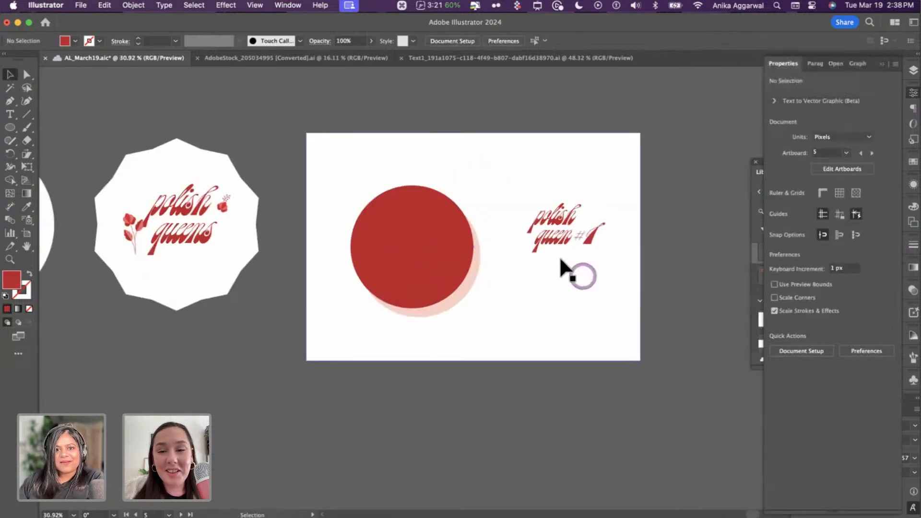
pyautogui.scroll(3, 561, 263)
pyautogui.click(355, 235)
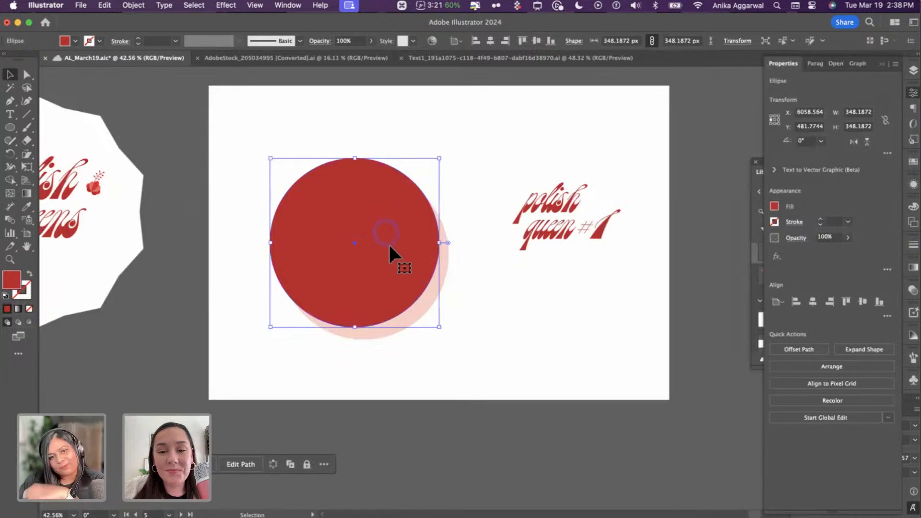
pyautogui.click(551, 237)
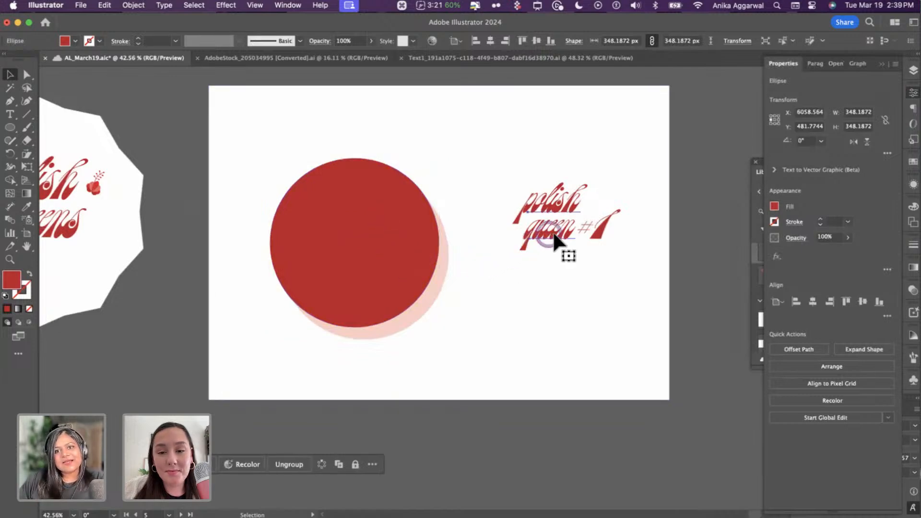
pyautogui.keyDown('shift'); pyautogui.click(599, 232); pyautogui.keyUp('shift')
pyautogui.moveTo(560, 232); pyautogui.dragTo(556, 192)
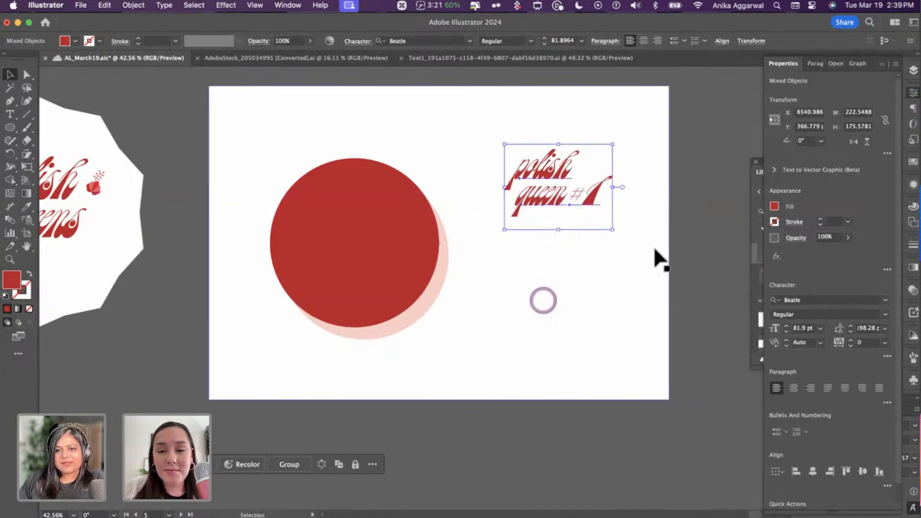
# - Widen the white background panel to the right
pyautogui.click(690, 251)
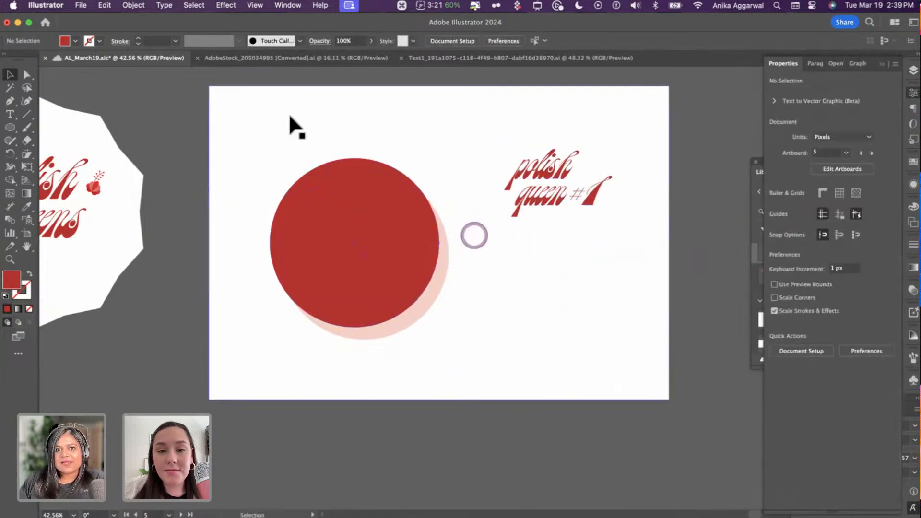
pyautogui.click(671, 237)
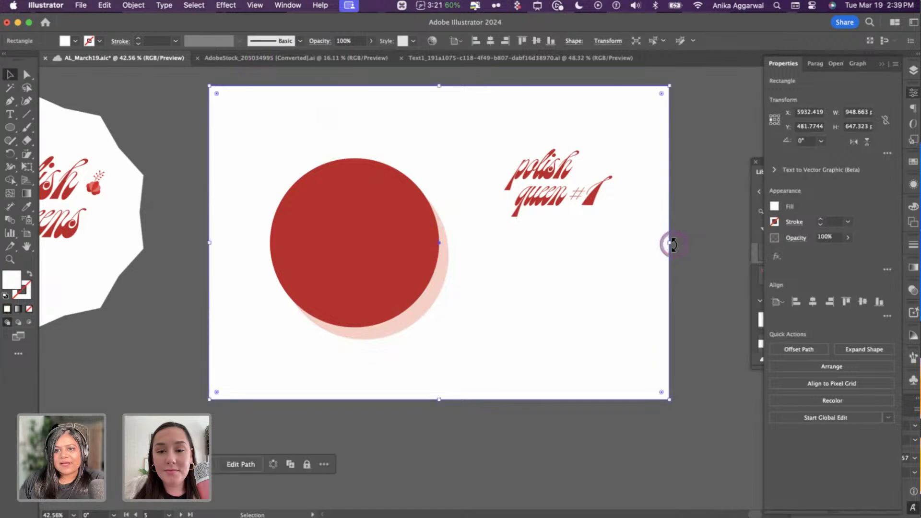
pyautogui.moveTo(670, 243); pyautogui.dragTo(752, 243)
# - Select all the small flower pieces, group them and copy the group
pyautogui.click(298, 79)
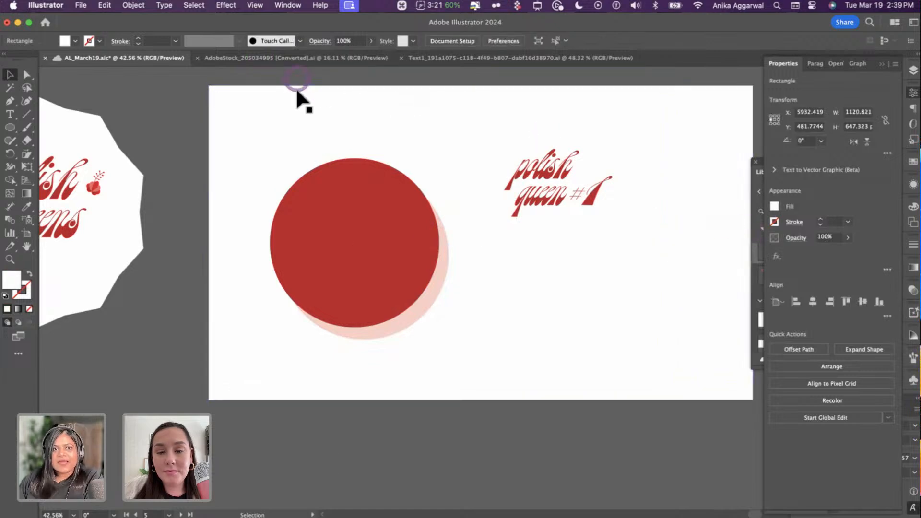
pyautogui.scroll(-5, 297, 90)
pyautogui.hscroll(-20, 300, 92)
pyautogui.scroll(5, 300, 96)
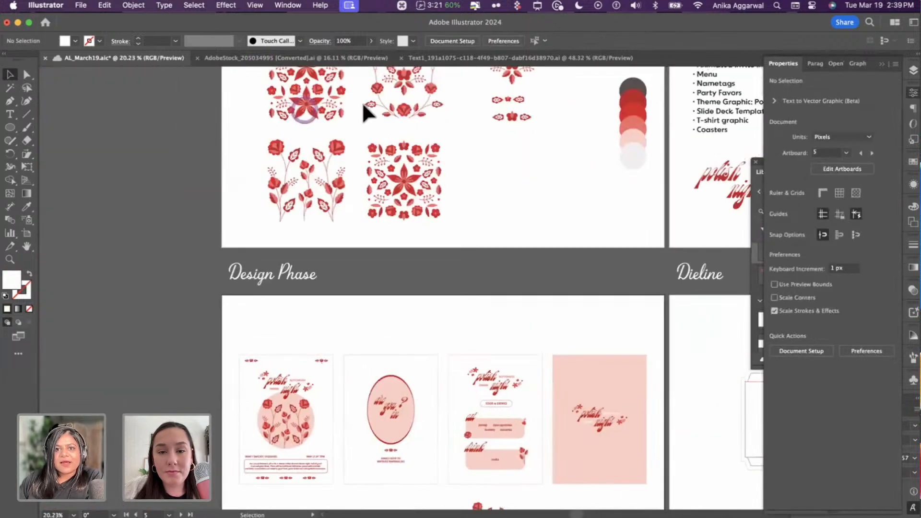
pyautogui.scroll(6, 465, 132)
pyautogui.scroll(4, 485, 178)
pyautogui.click(482, 173)
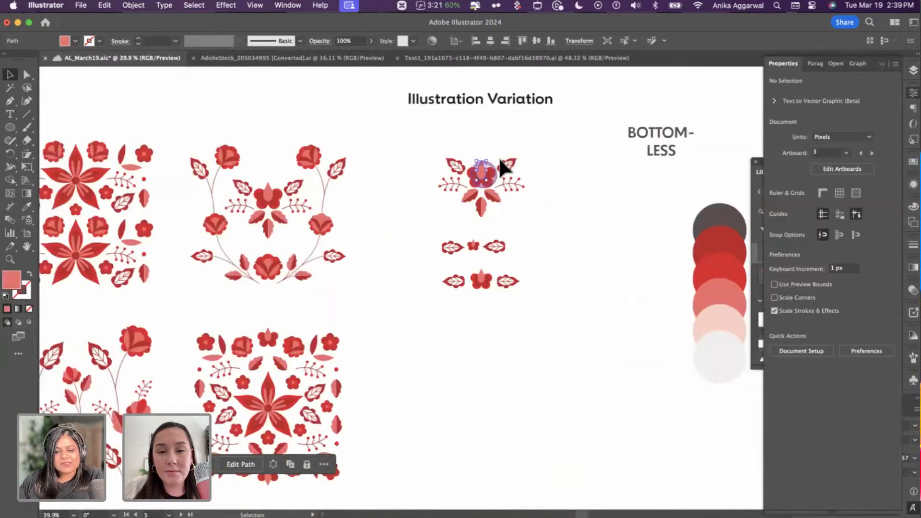
pyautogui.moveTo(549, 147); pyautogui.dragTo(434, 213)
pyautogui.press('super+f')
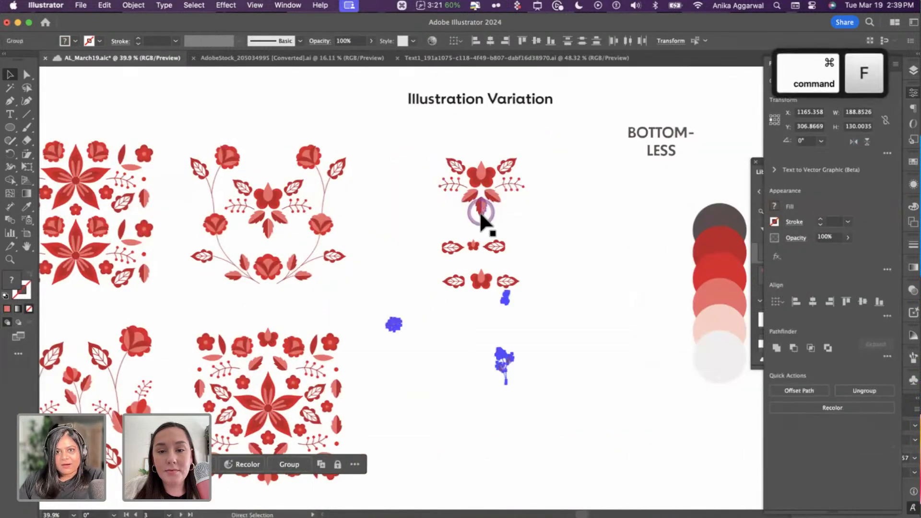
pyautogui.press('super+z')
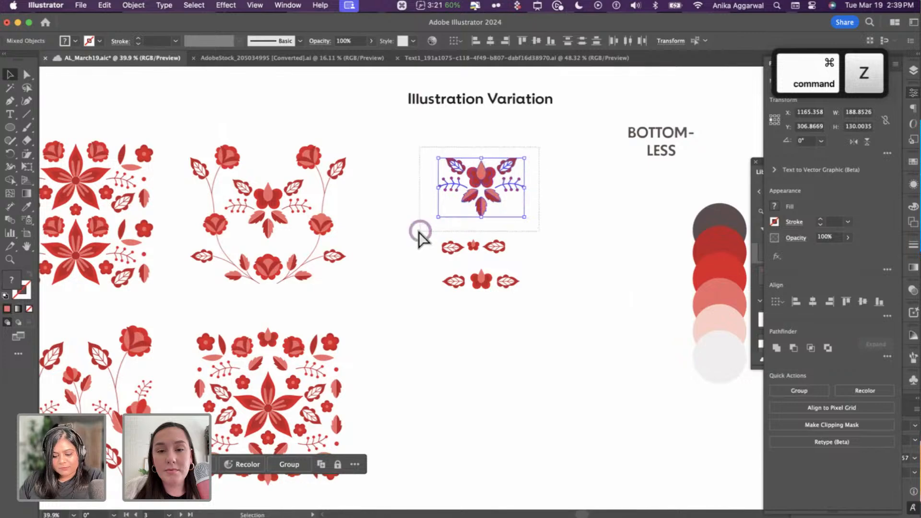
pyautogui.press('super+g')
pyautogui.press('super+c')
# - Paste the flower group on the sticker artboard, in front of the circle's lower right edge
pyautogui.scroll(-10, 422, 243)
pyautogui.hscroll(10, 422, 245)
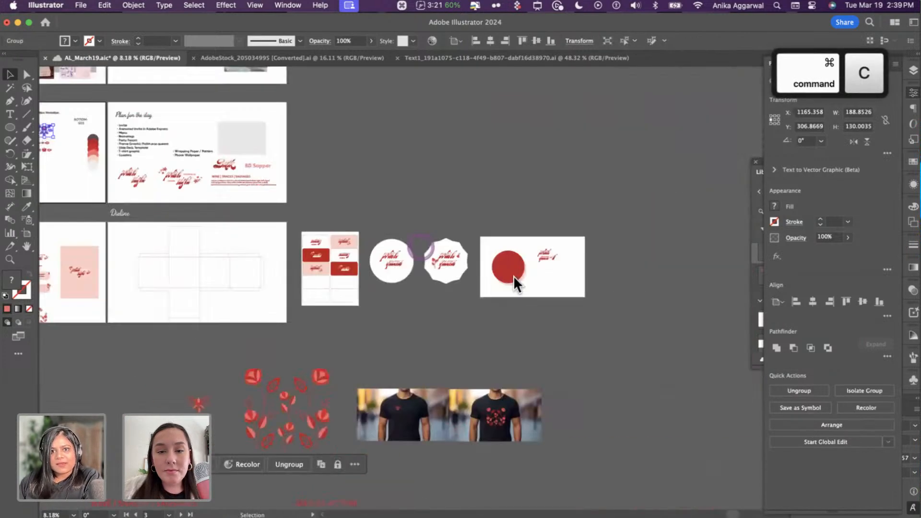
pyautogui.scroll(8, 398, 227)
pyautogui.hscroll(-3, 479, 269)
pyautogui.scroll(4, 462, 271)
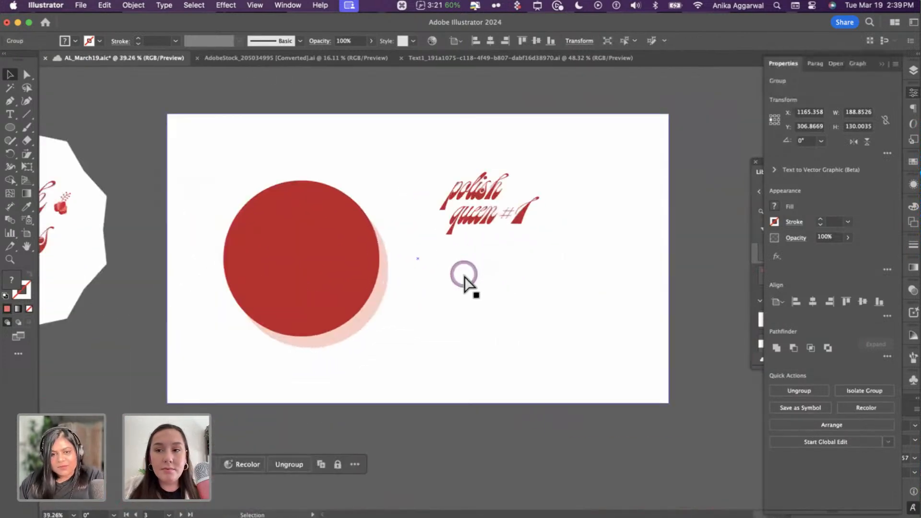
pyautogui.press('super+v')
pyautogui.moveTo(460, 283); pyautogui.dragTo(355, 307)
pyautogui.press('shift+super+bracketright')
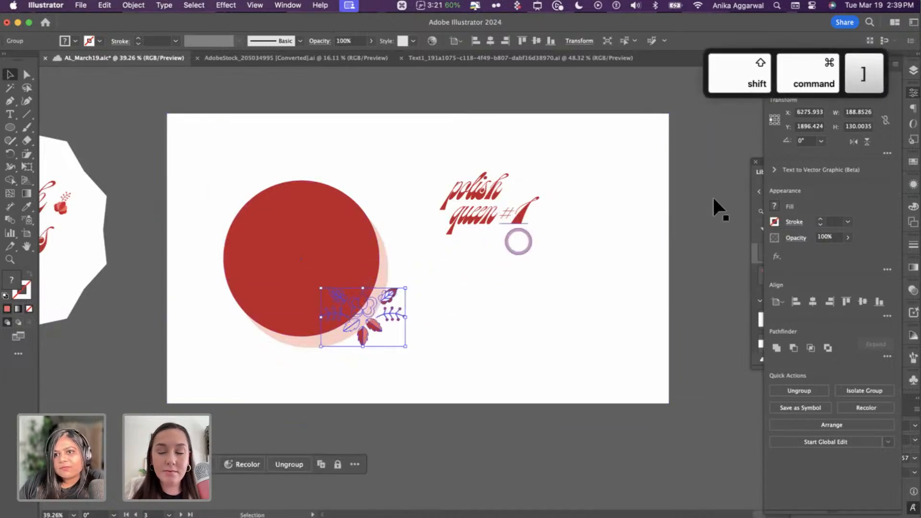
pyautogui.click(913, 70)
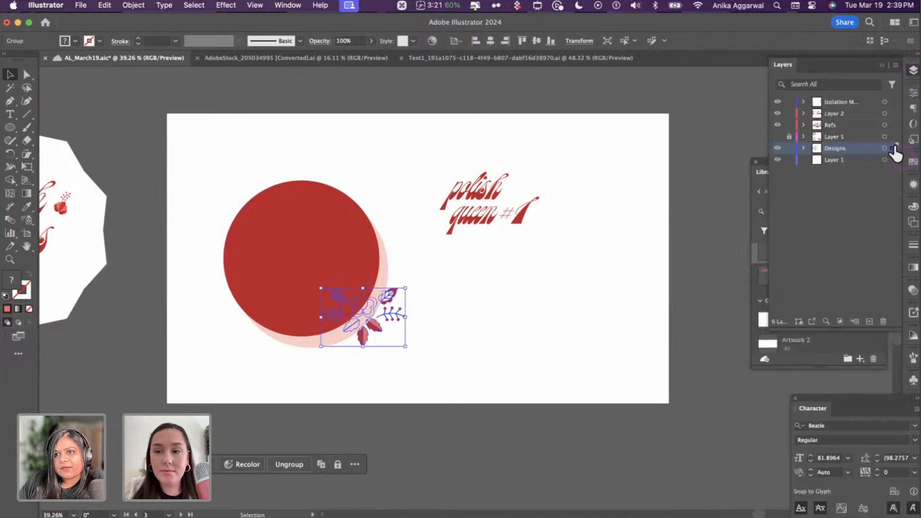
# - Move the flower into Layer 2, send the white panel back, and seat the flower at the circle's bottom
pyautogui.moveTo(892, 149); pyautogui.dragTo(891, 114)
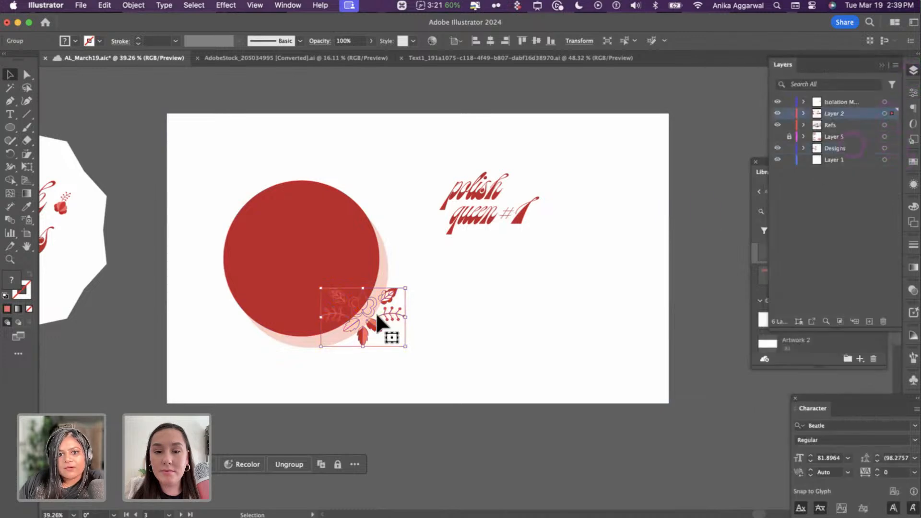
pyautogui.click(344, 378)
pyautogui.press('shift+super+bracketright')
pyautogui.click(388, 264)
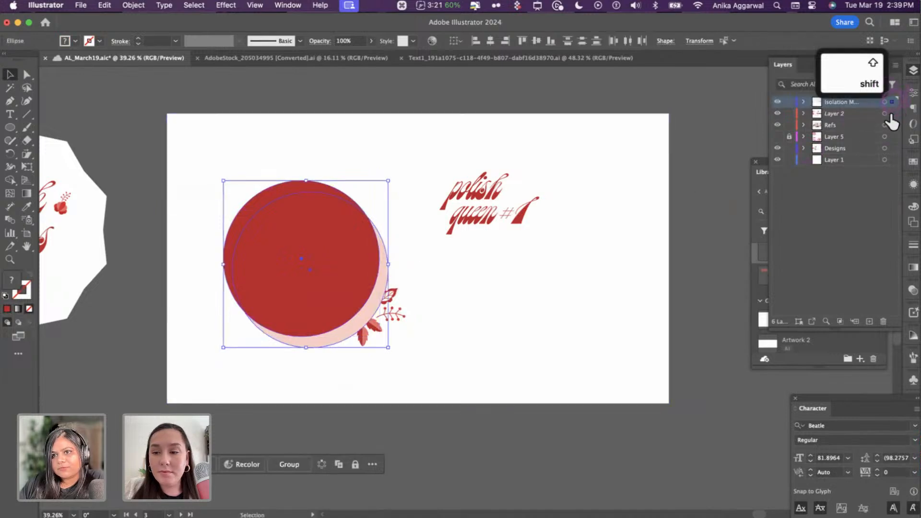
pyautogui.click(595, 258)
pyautogui.click(588, 246)
pyautogui.press('shift+super+bracketleft')
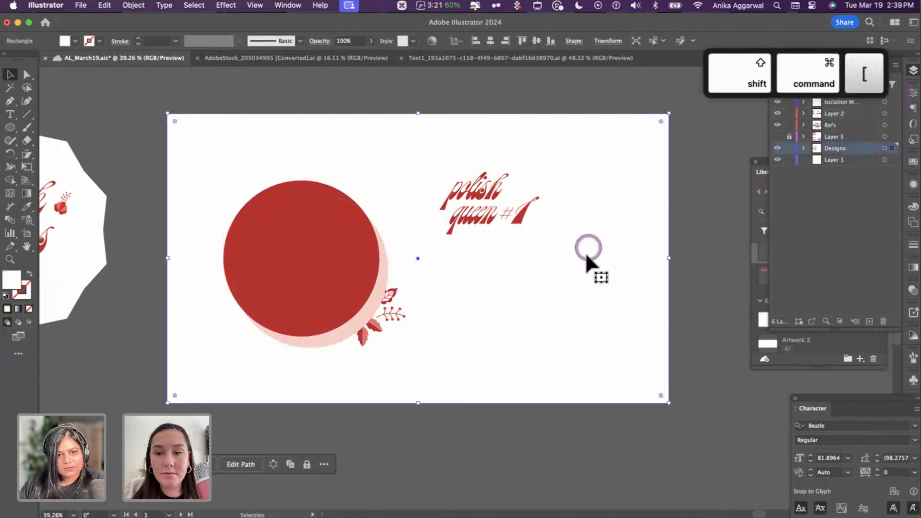
pyautogui.click(392, 318)
pyautogui.press('shift+super+bracketright')
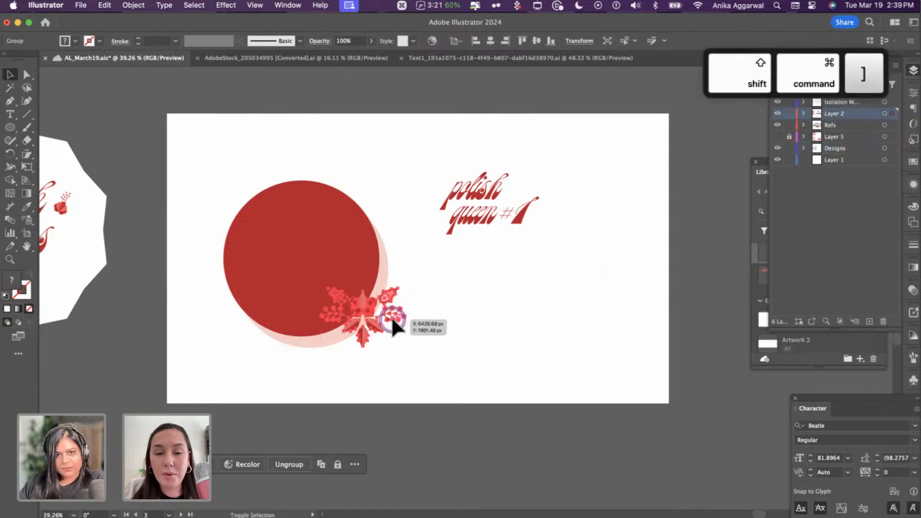
pyautogui.click(380, 341)
pyautogui.moveTo(357, 315); pyautogui.dragTo(363, 317)
# - Make the red circle an unfilled red outline and shift the circle and flower right
pyautogui.click(334, 250)
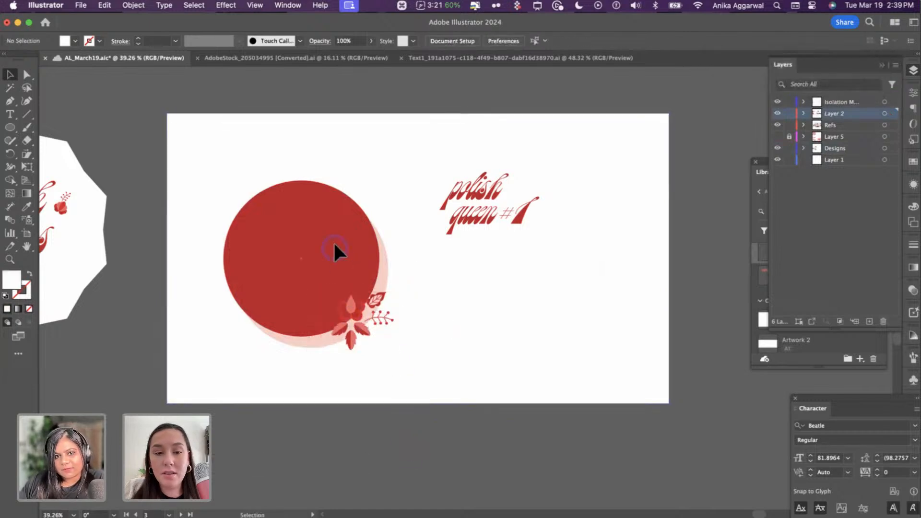
pyautogui.click(335, 247)
pyautogui.hotkey('shift', 'x')
pyautogui.click(359, 116)
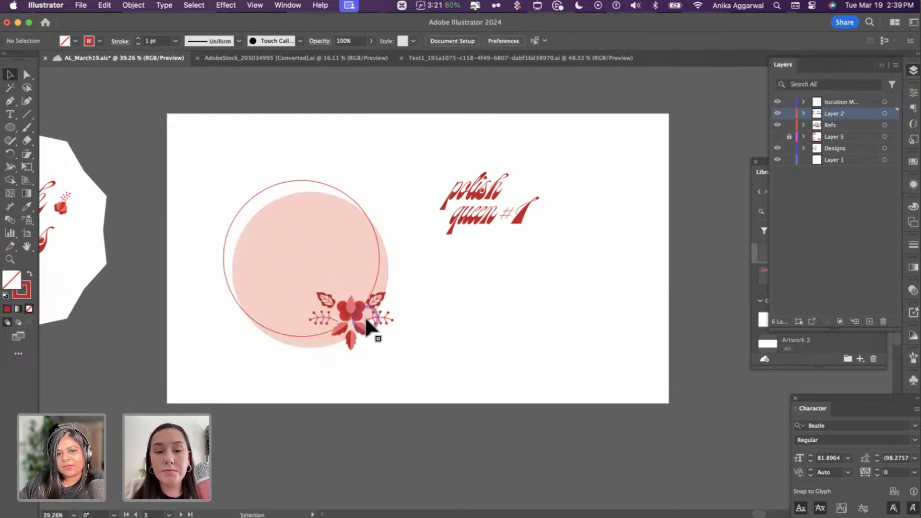
pyautogui.moveTo(267, 116); pyautogui.dragTo(373, 306)
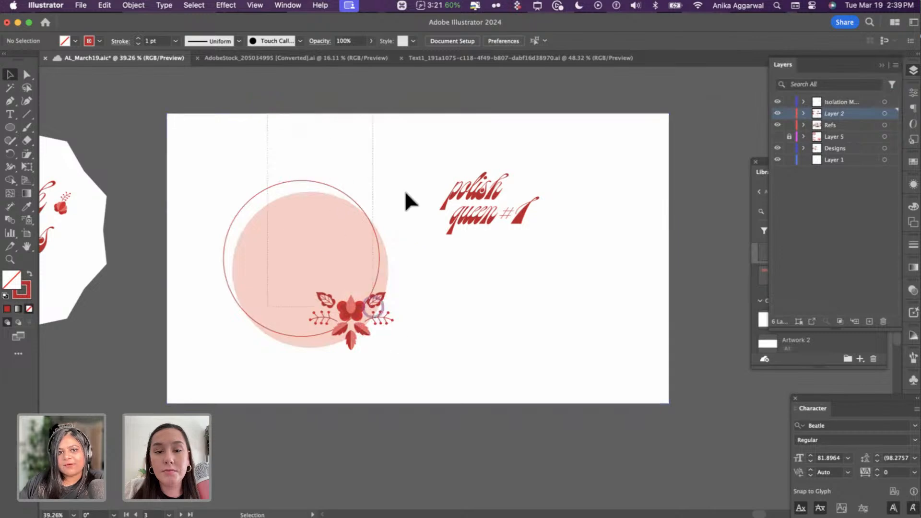
pyautogui.moveTo(405, 190); pyautogui.dragTo(379, 260)
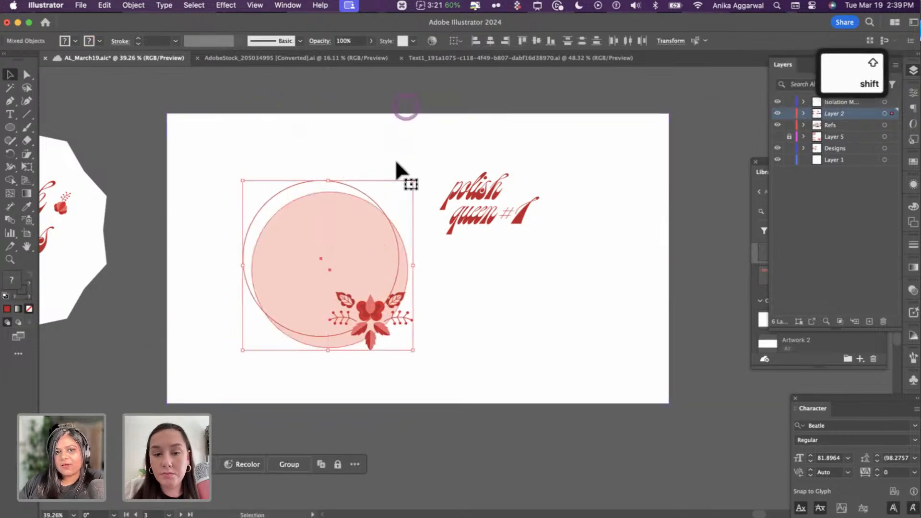
pyautogui.click(494, 214)
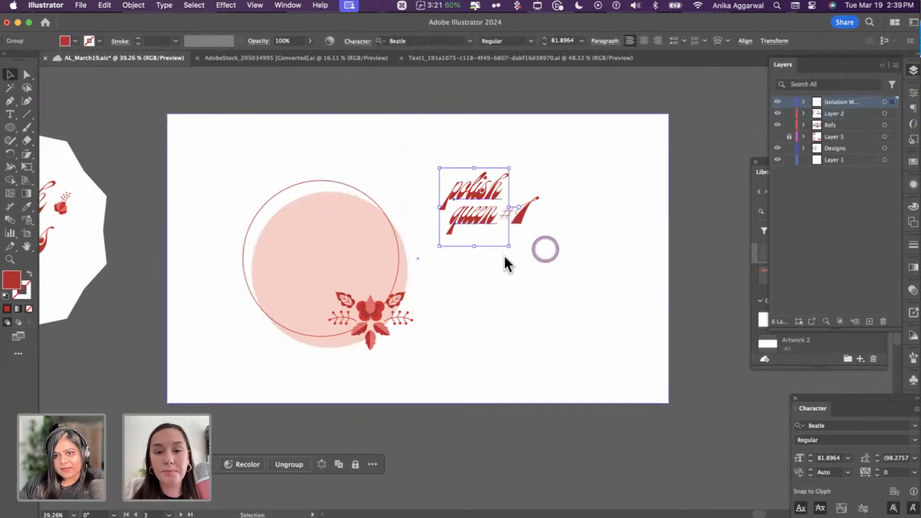
# - Copy the WINE | SNACKS | SAUSAGES tagline and paste it below the polish queen text
pyautogui.click(623, 257)
pyautogui.scroll(-5, 329, 261)
pyautogui.scroll(6, 333, 230)
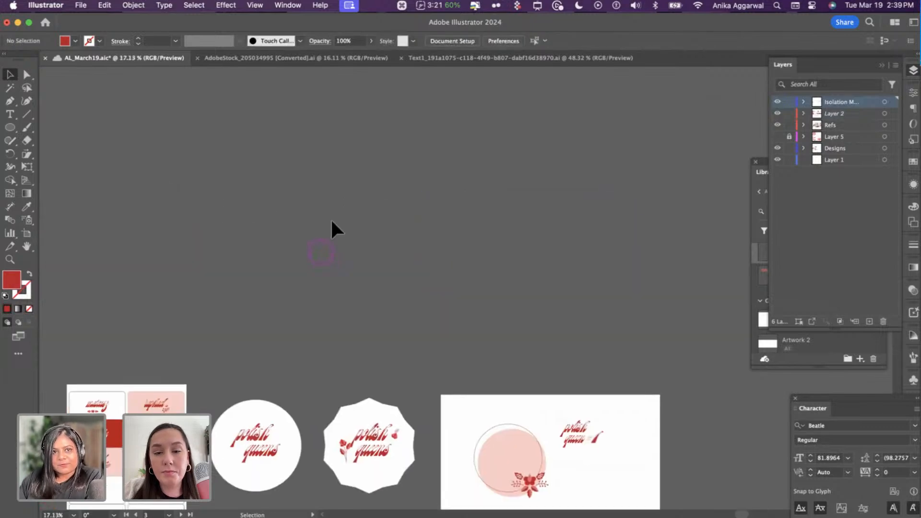
pyautogui.click(350, 419)
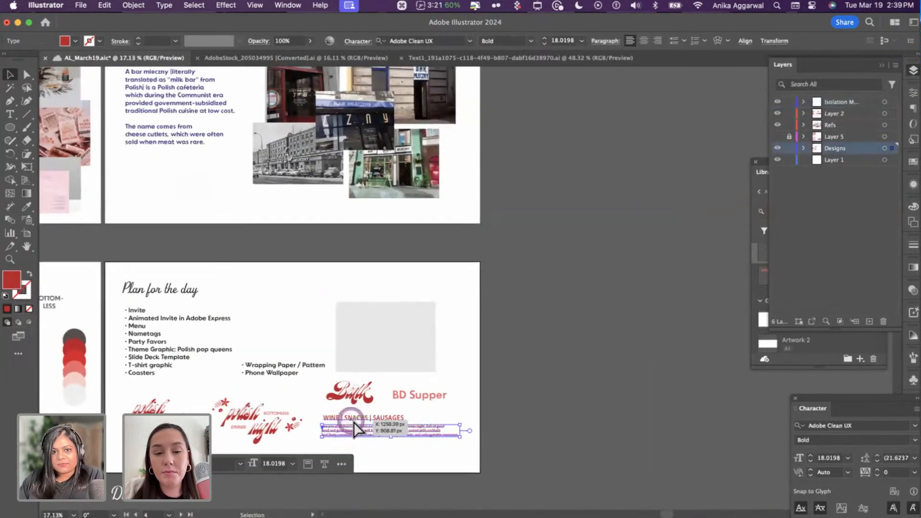
pyautogui.moveTo(353, 417); pyautogui.dragTo(361, 424)
pyautogui.press('super+c')
pyautogui.scroll(-5, 367, 421)
pyautogui.hscroll(10, 480, 365)
pyautogui.scroll(4, 637, 313)
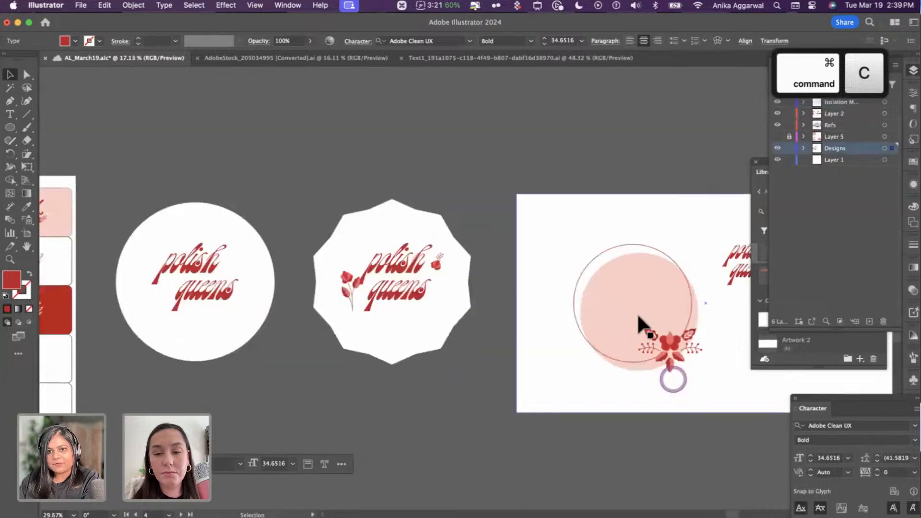
pyautogui.press('super+v')
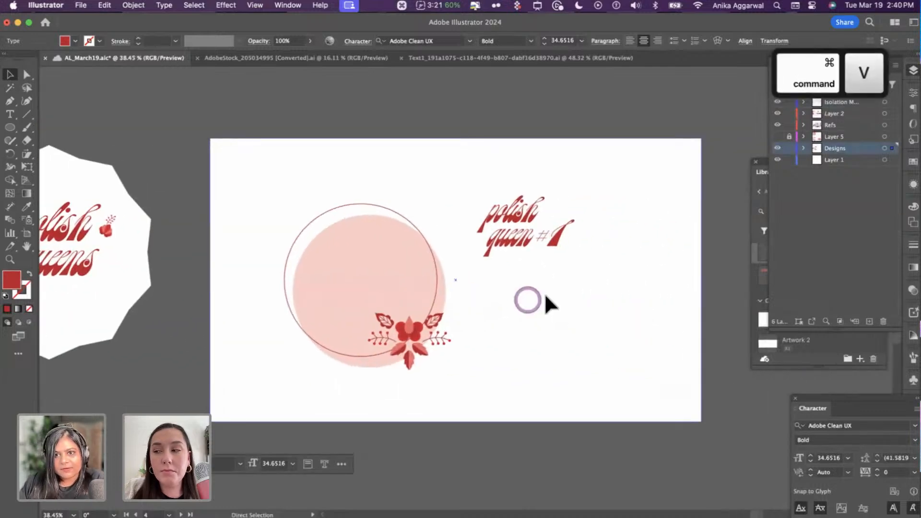
pyautogui.moveTo(532, 289); pyautogui.dragTo(647, 309)
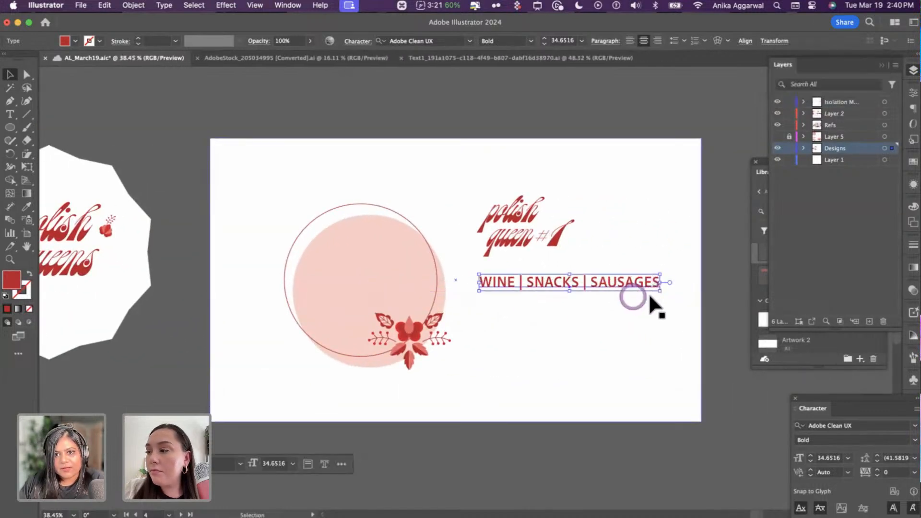
# - Stretch the pasted tagline into a taller text area and delete its text
pyautogui.doubleClick(632, 284)
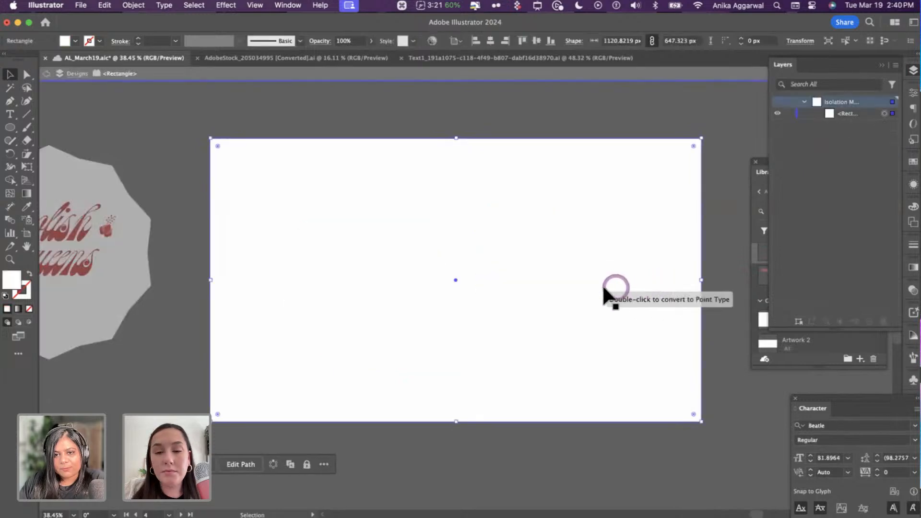
pyautogui.press('Escape')
pyautogui.click(667, 283)
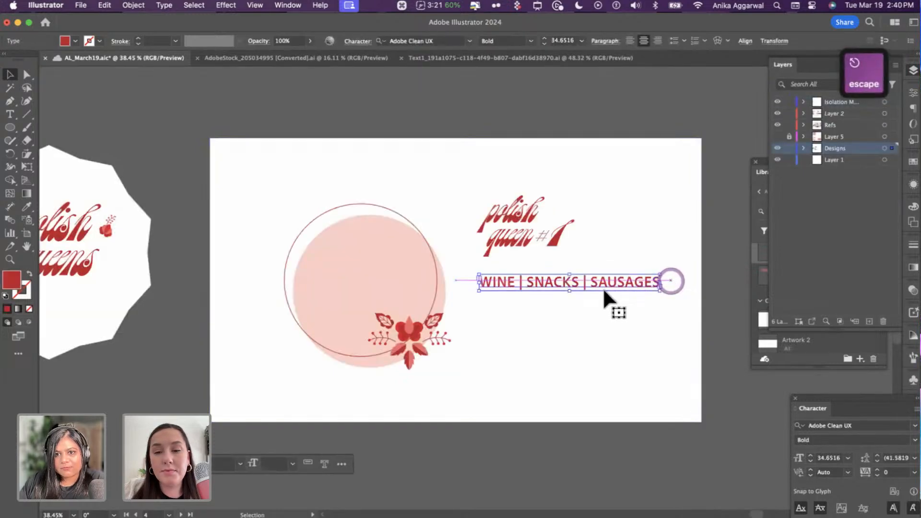
pyautogui.moveTo(572, 299); pyautogui.dragTo(571, 368)
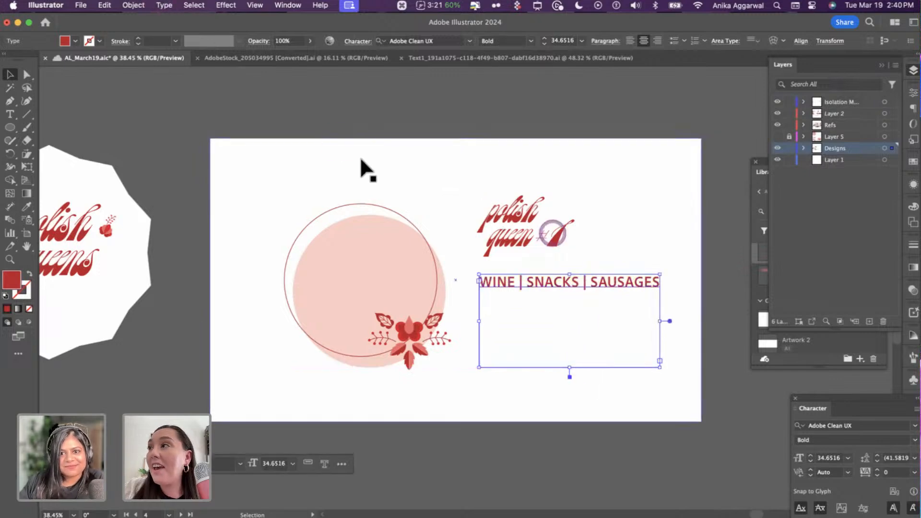
pyautogui.tripleClick(537, 283)
pyautogui.press('BackSpace')
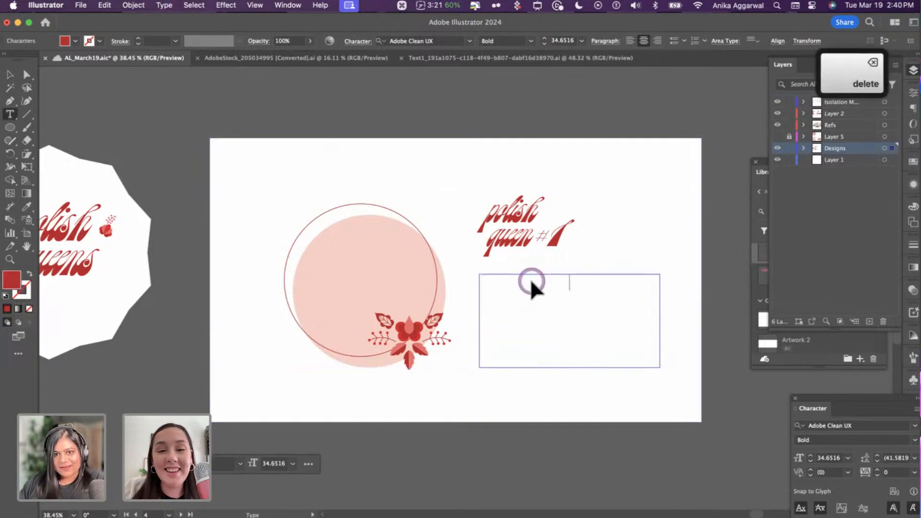
pyautogui.press('Escape')
# - Fill the empty text area with placeholder text and left-align it
pyautogui.click(163, 9)
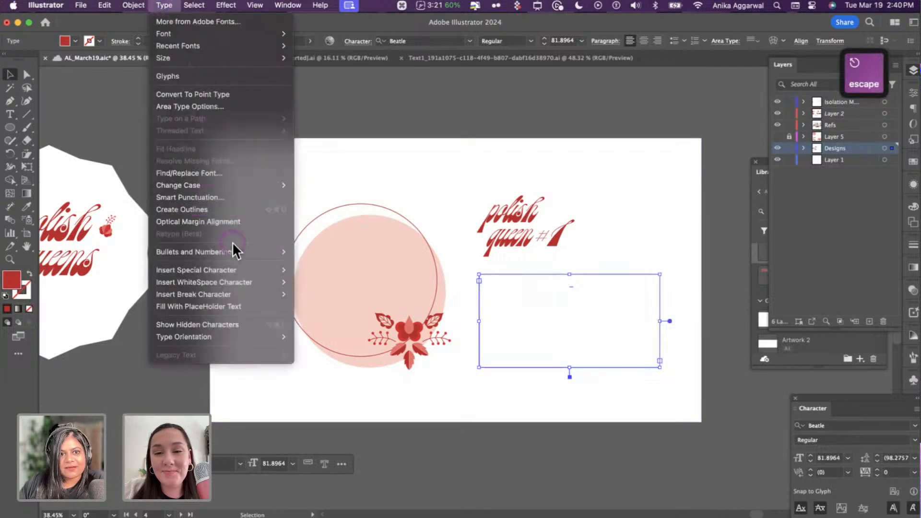
pyautogui.click(253, 308)
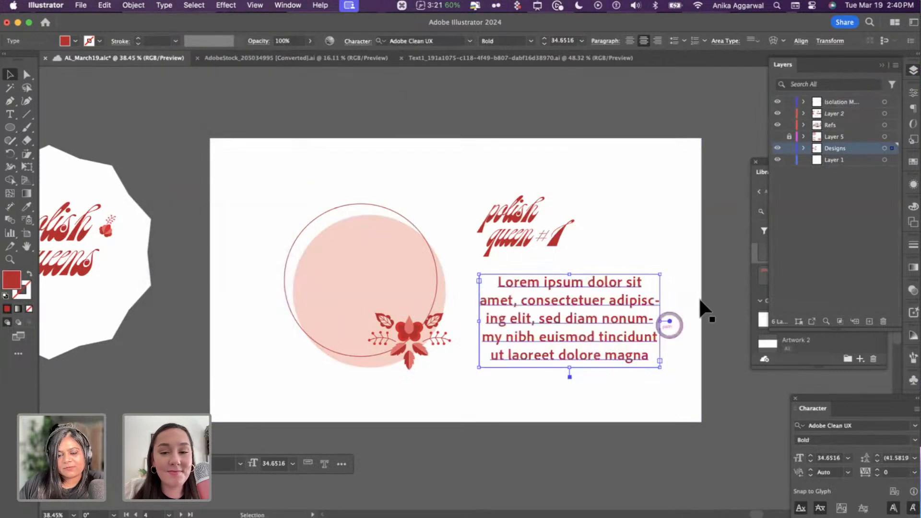
pyautogui.press('Escape')
pyautogui.click(803, 208)
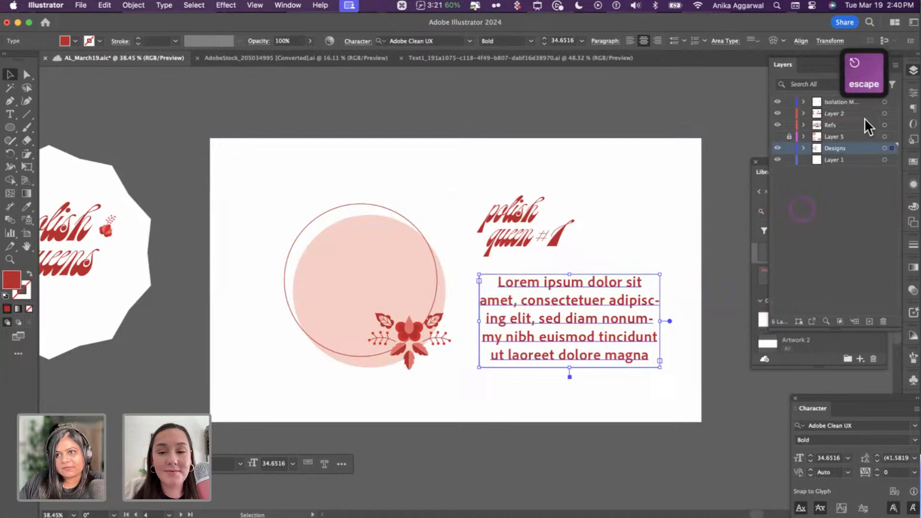
pyautogui.click(912, 94)
pyautogui.click(778, 387)
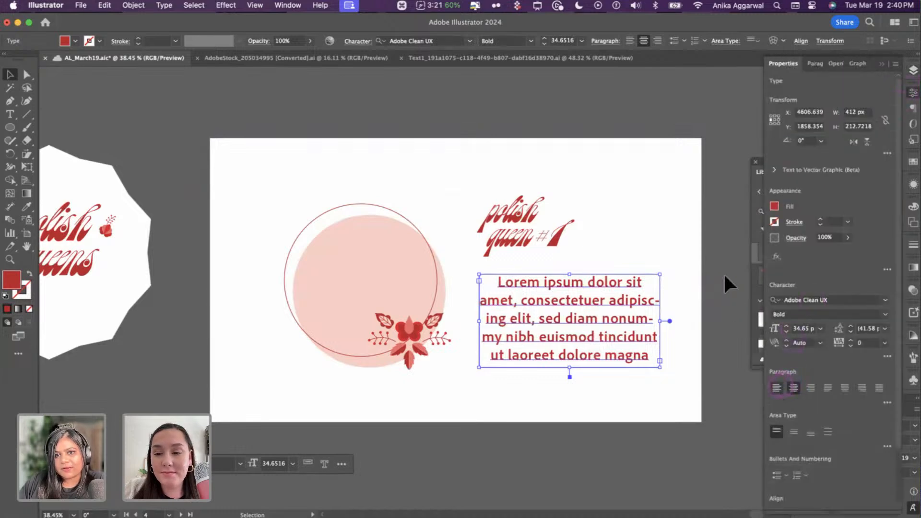
# - Move the polish queen artwork slightly right and down
pyautogui.click(496, 237)
pyautogui.keyDown('shift'); pyautogui.click(509, 237); pyautogui.keyUp('shift')
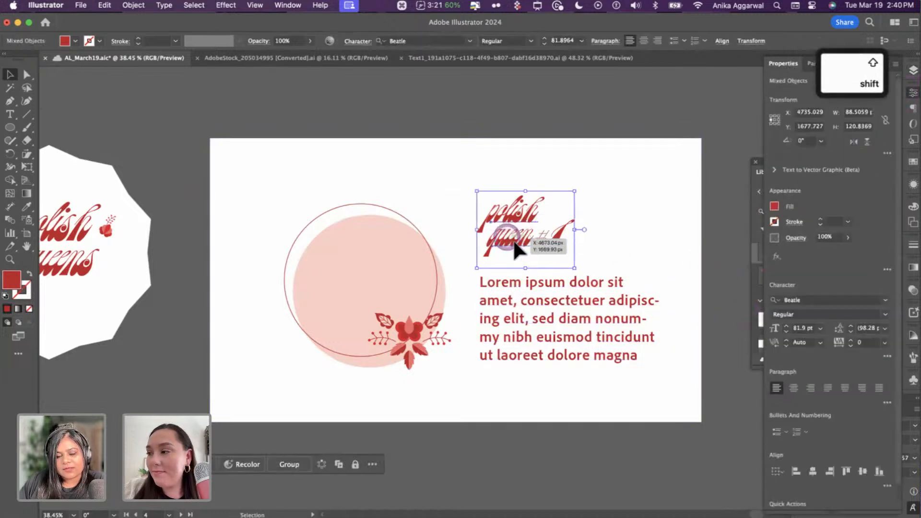
pyautogui.moveTo(513, 239)
pyautogui.mouseDown()
pyautogui.moveTo(525, 238)
pyautogui.moveTo(511, 237)
pyautogui.mouseUp()
# - Set the body text to 24 pt and refill its frame with placeholder text
pyautogui.click(511, 310)
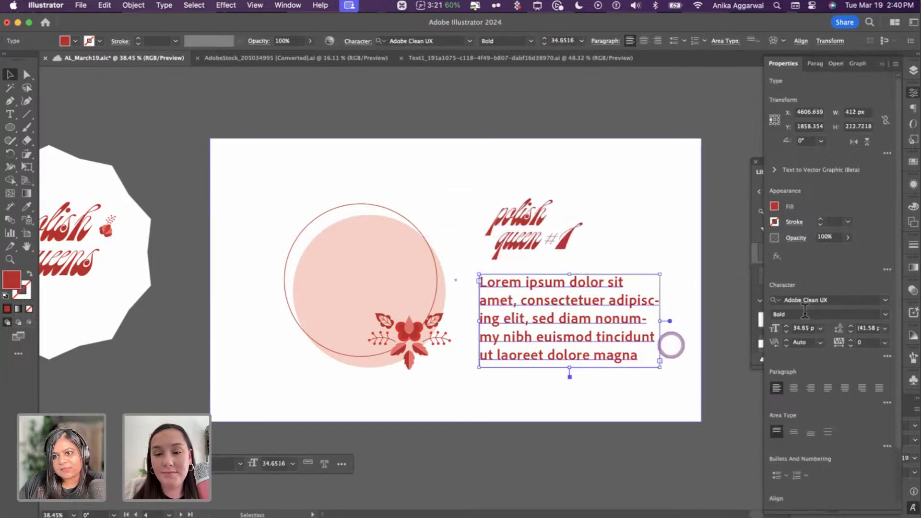
pyautogui.click(821, 328)
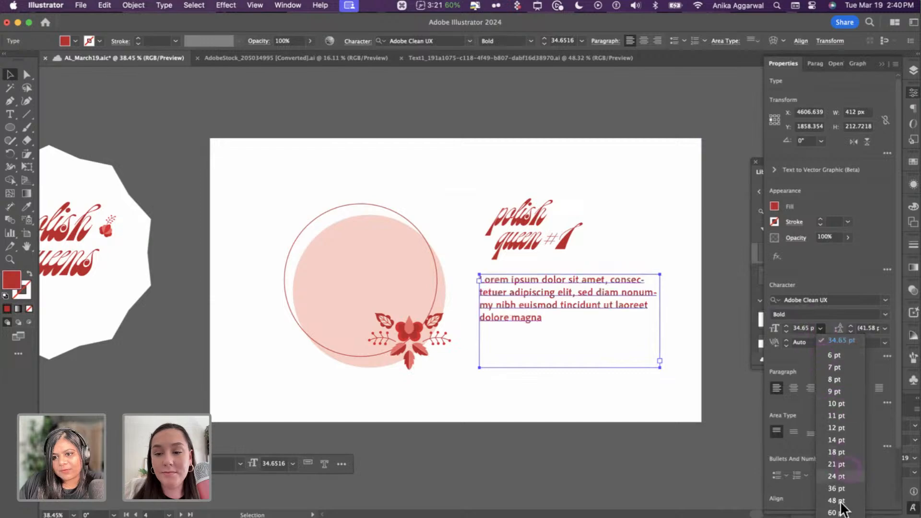
pyautogui.click(842, 478)
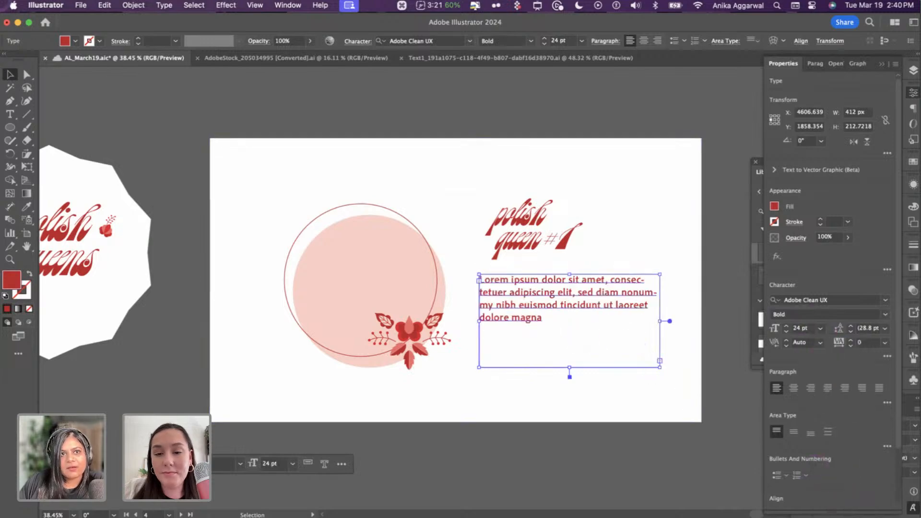
pyautogui.click(164, 5)
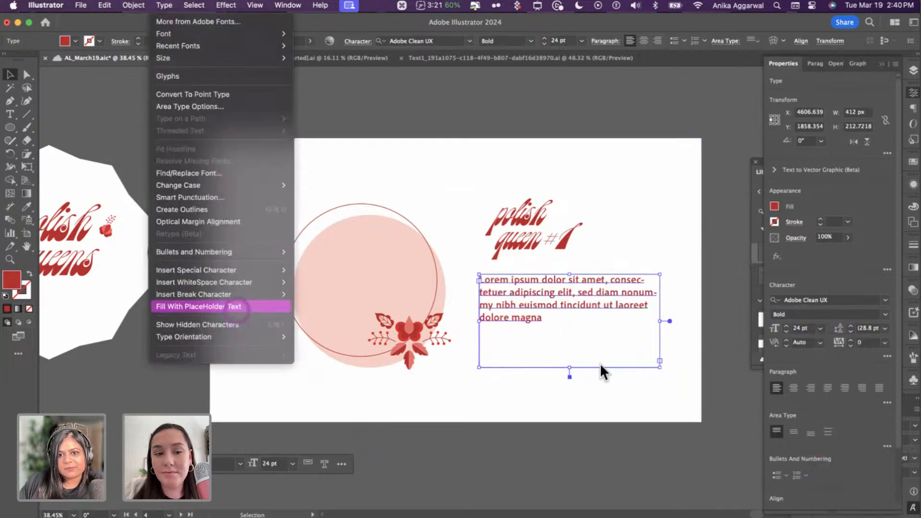
pyautogui.click(197, 306)
pyautogui.click(456, 246)
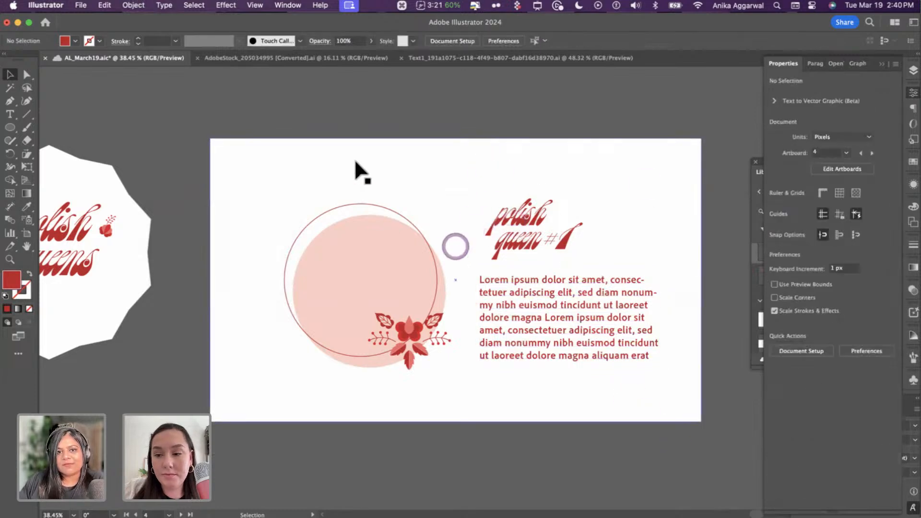
# - Nudge the white card right, then shift the title and body text right together
pyautogui.click(372, 169)
pyautogui.moveTo(386, 169); pyautogui.dragTo(456, 154)
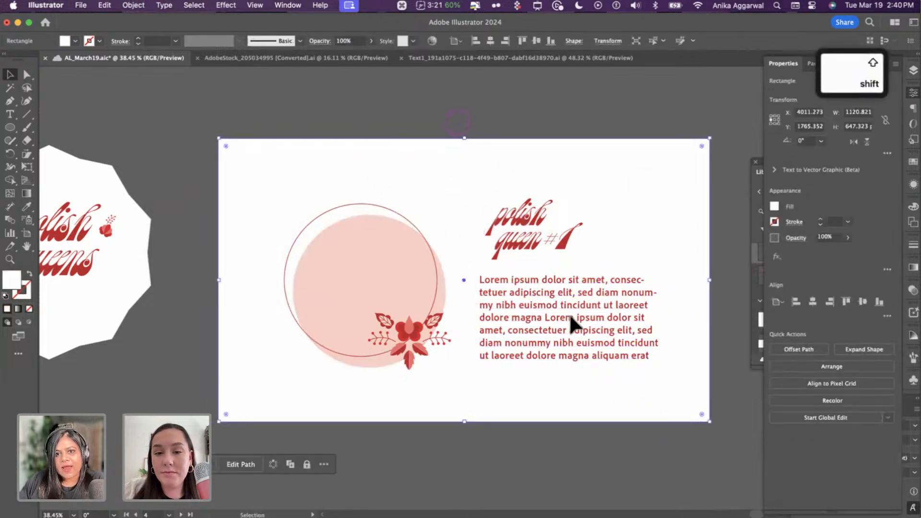
pyautogui.keyDown('shift'); pyautogui.click(598, 355); pyautogui.keyUp('shift')
pyautogui.keyDown('shift'); pyautogui.click(586, 147); pyautogui.keyUp('shift')
pyautogui.keyDown('shift'); pyautogui.click(528, 246); pyautogui.keyUp('shift')
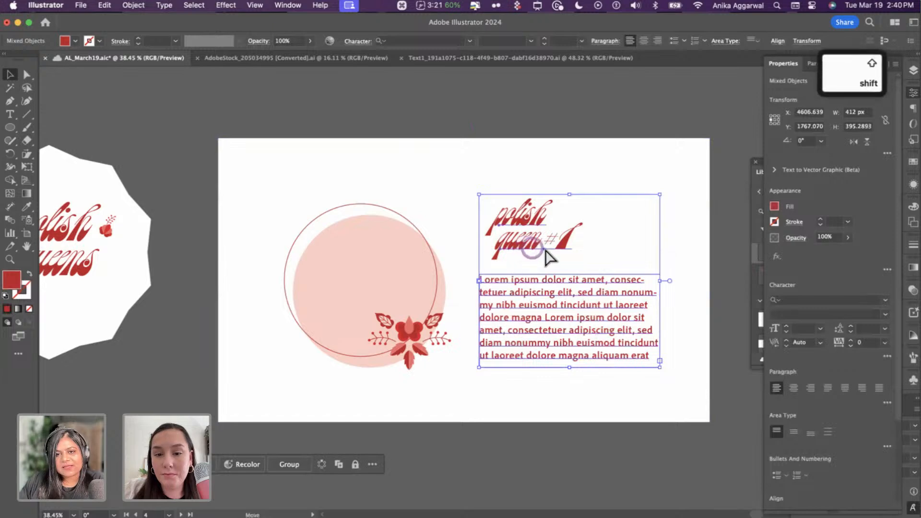
pyautogui.moveTo(546, 250); pyautogui.dragTo(566, 250)
# - Widen the white card to the right and round its corners
pyautogui.click(619, 187)
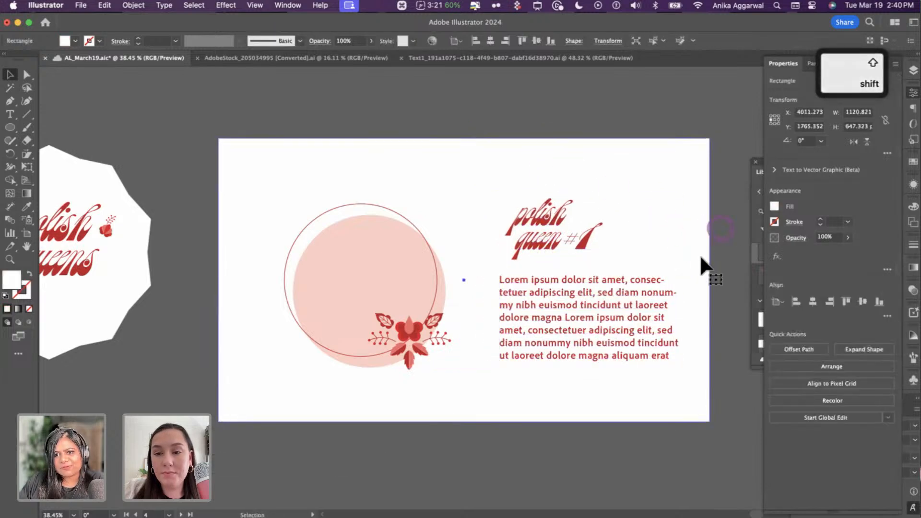
pyautogui.moveTo(710, 280); pyautogui.dragTo(722, 280)
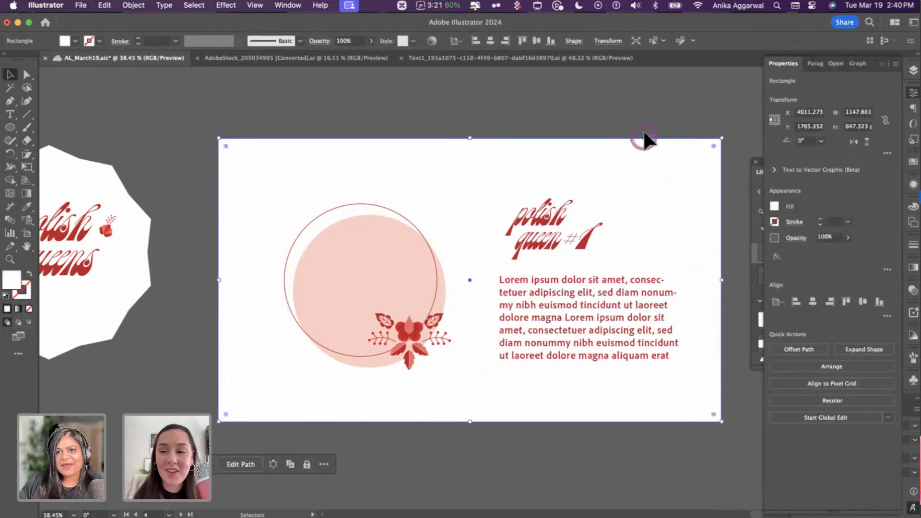
pyautogui.click(692, 136)
pyautogui.click(712, 148)
pyautogui.moveTo(710, 144); pyautogui.dragTo(701, 105)
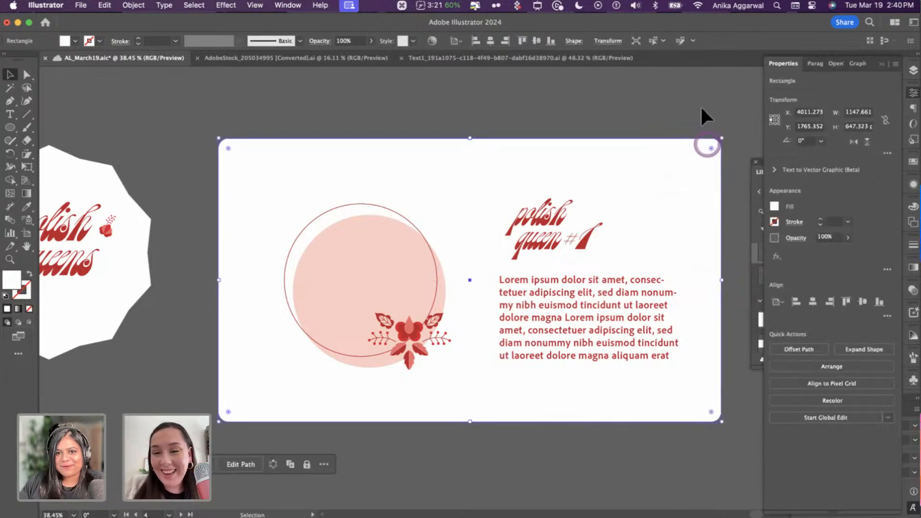
pyautogui.click(699, 103)
# - Move the circles and flower artwork slightly left and group them
pyautogui.moveTo(315, 116); pyautogui.dragTo(454, 357)
pyautogui.keyDown('shift'); pyautogui.click(445, 221); pyautogui.keyUp('shift')
pyautogui.moveTo(402, 275); pyautogui.dragTo(388, 274)
pyautogui.press('cmd+g')
pyautogui.click(468, 105)
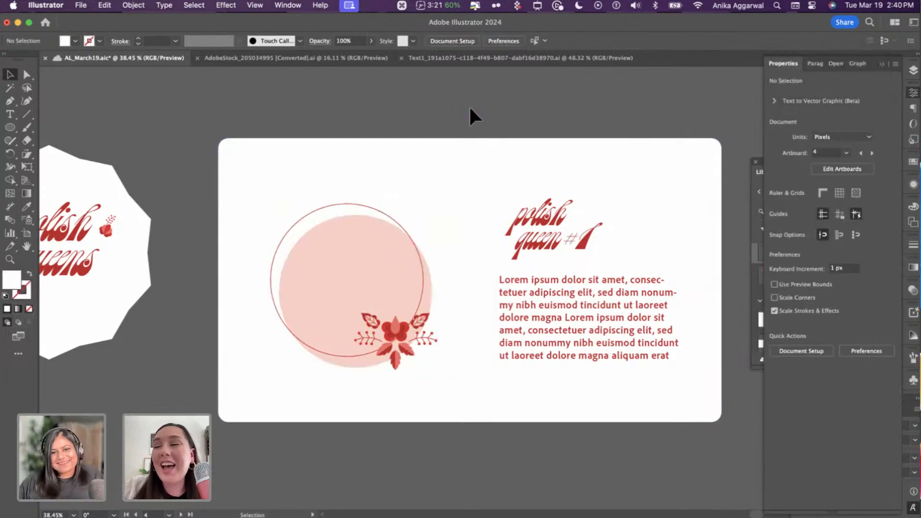
pyautogui.scroll(-3, 468, 105)
pyautogui.hscroll(-5, 479, 134)
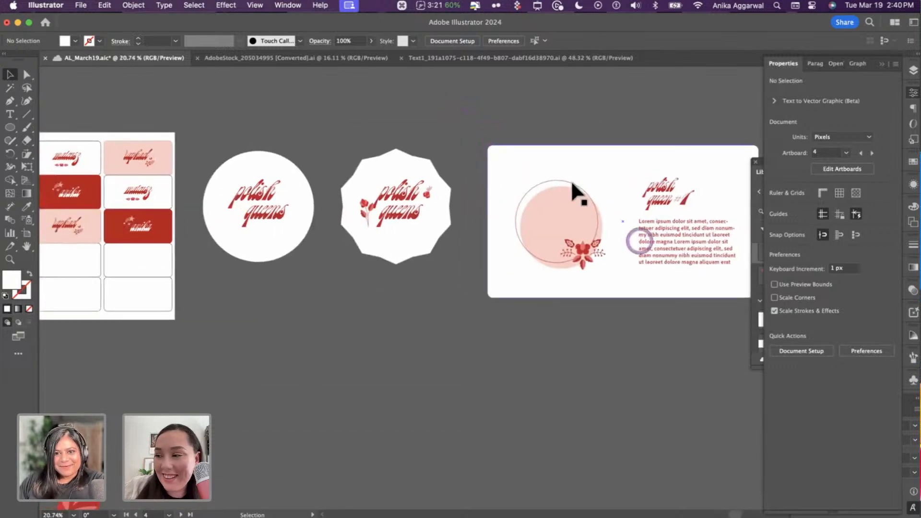
pyautogui.hscroll(-5, 493, 263)
pyautogui.hscroll(7, 590, 192)
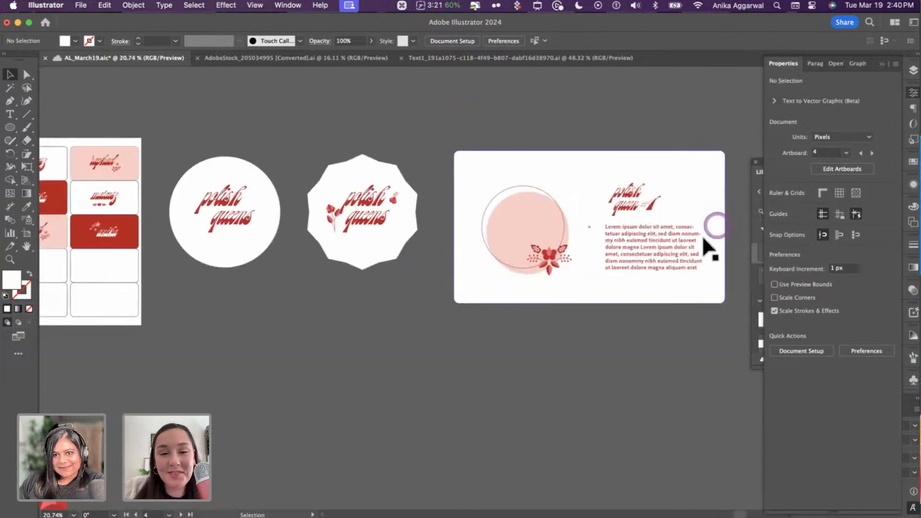
pyautogui.hscroll(3, 668, 212)
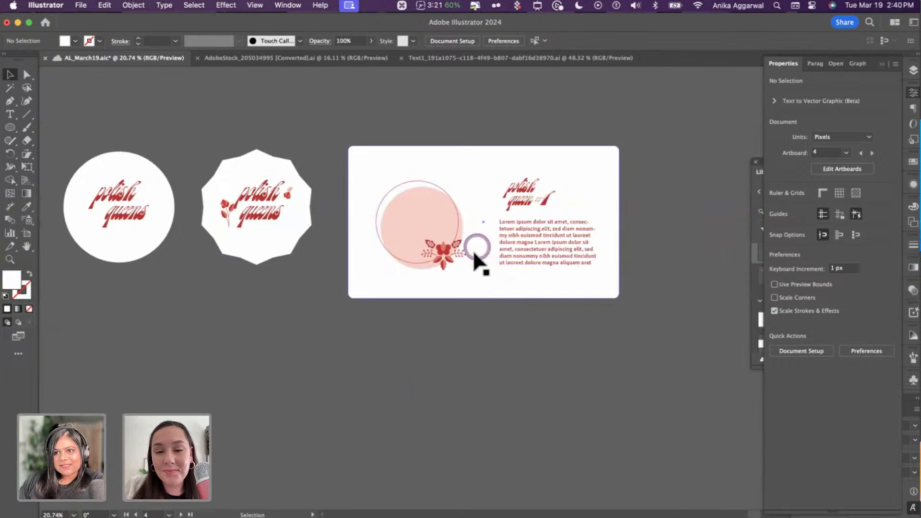
pyautogui.click(472, 314)
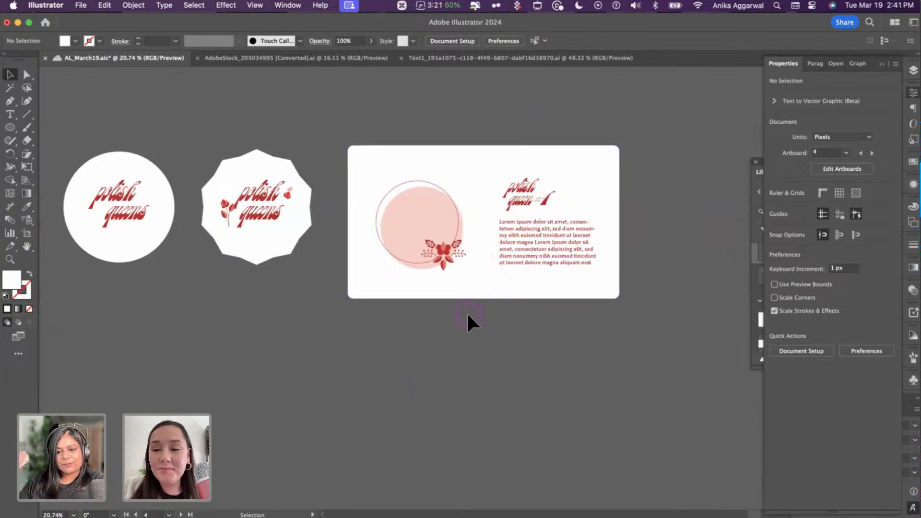
pyautogui.scroll(4, 467, 312)
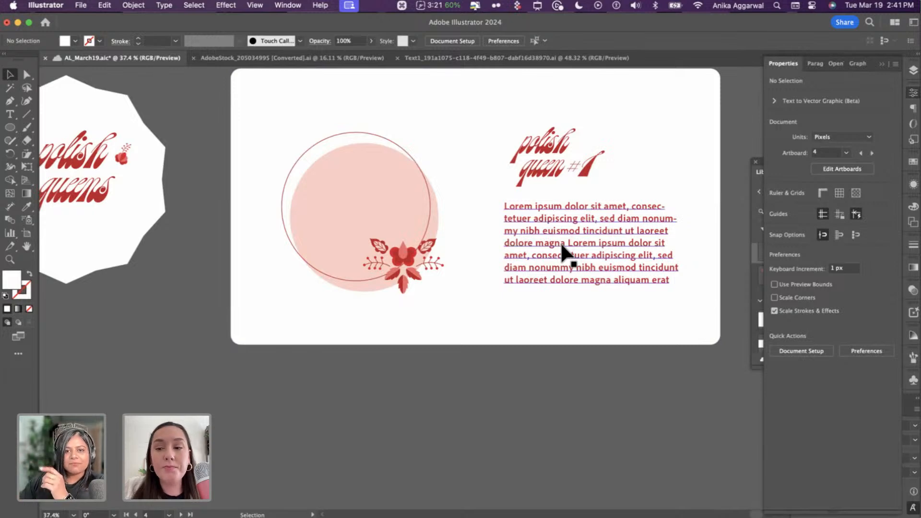
pyautogui.click(560, 242)
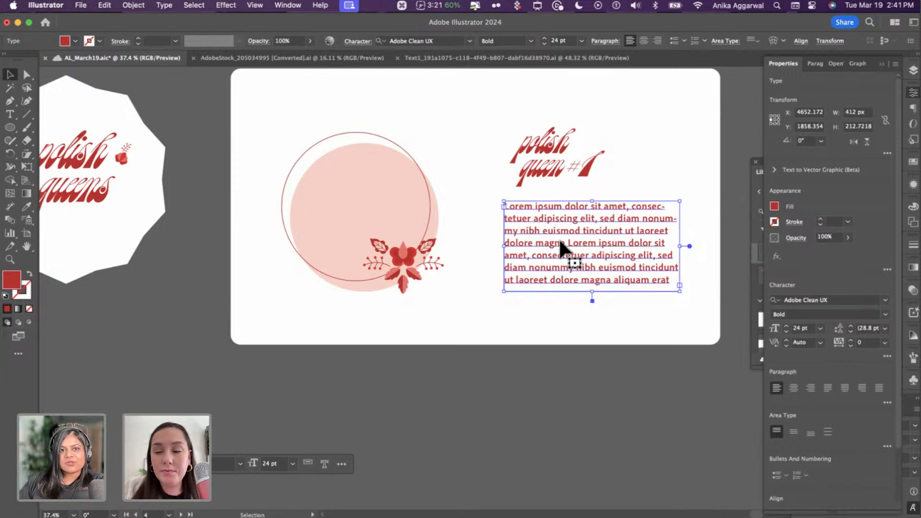
pyautogui.scroll(3, 559, 238)
pyautogui.click(485, 179)
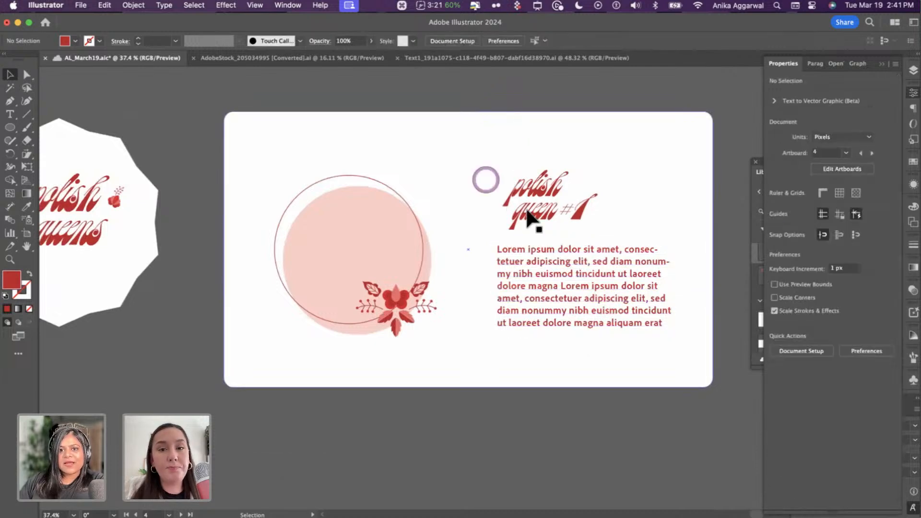
pyautogui.click(707, 208)
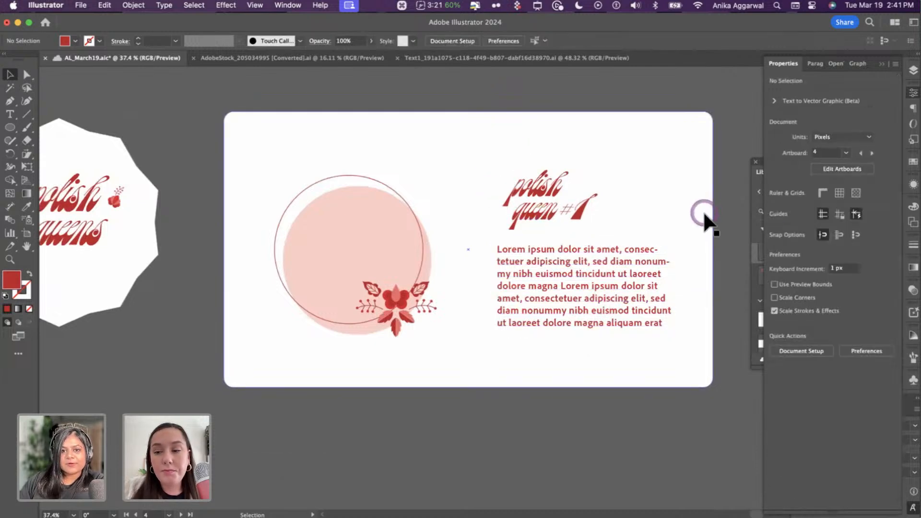
# - Navigate to artboard 6 showing the empty cross-shaped box dieline with tuck flaps
pyautogui.scroll(-5, 704, 214)
pyautogui.hscroll(-10, 528, 266)
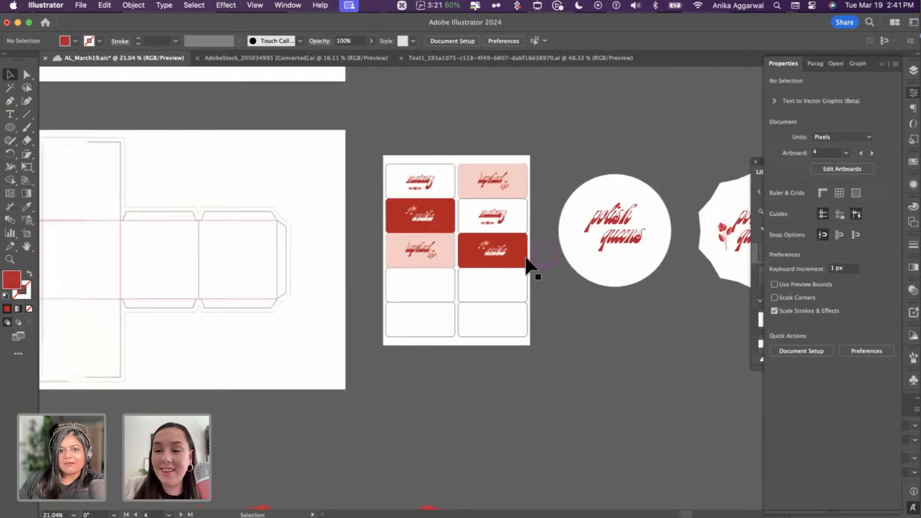
pyautogui.scroll(3, 518, 253)
pyautogui.scroll(3, 405, 206)
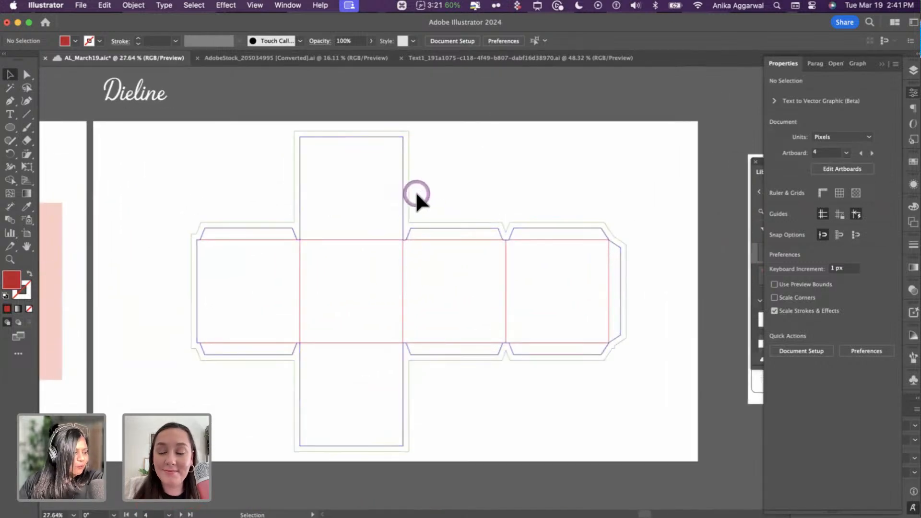
pyautogui.click(450, 223)
pyautogui.click(462, 201)
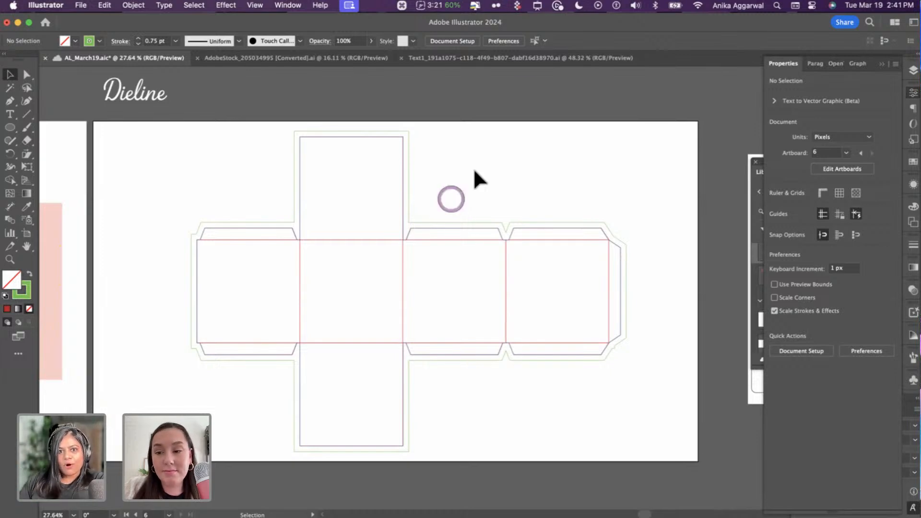
pyautogui.scroll(-1, 556, 206)
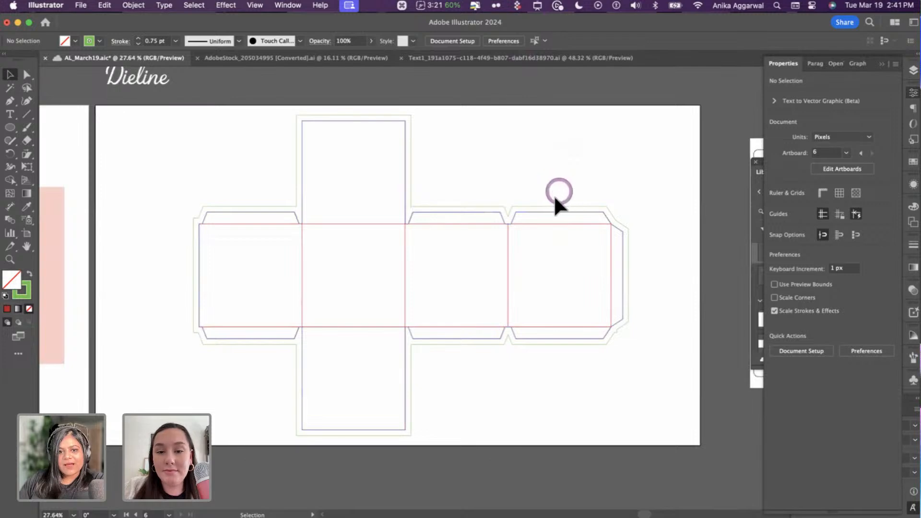
pyautogui.hscroll(-1, 555, 199)
pyautogui.scroll(2, 555, 201)
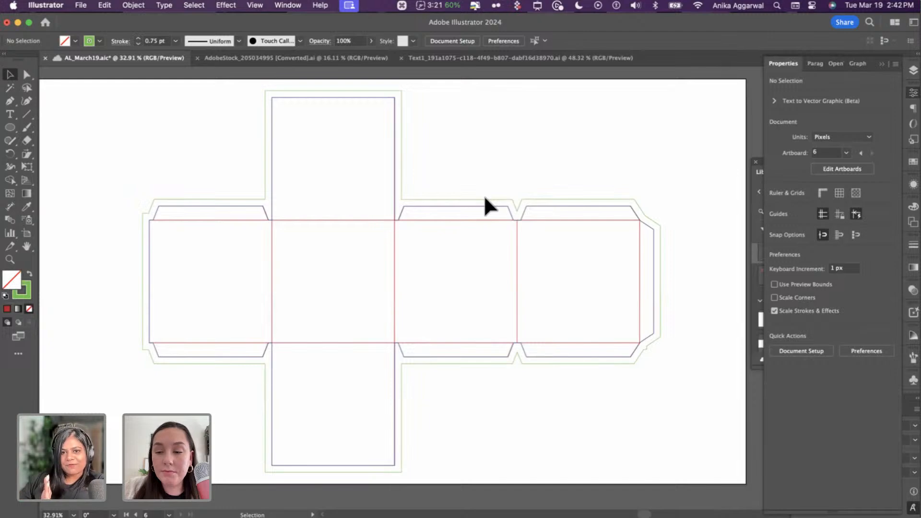
# - Save the dieline document
pyautogui.press('super+Tab')
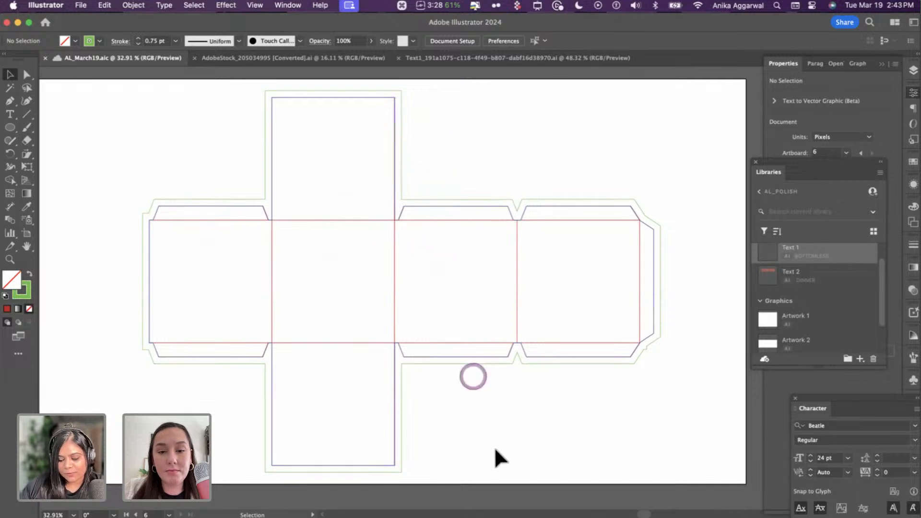
# - Draw a pale pink rectangle over the leftmost side panel and copy it to the right
pyautogui.press('m')
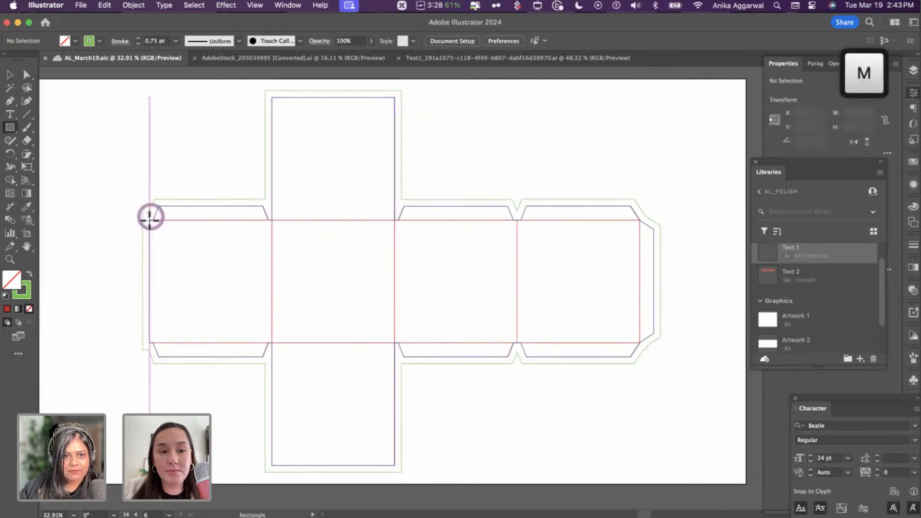
pyautogui.moveTo(149, 220); pyautogui.dragTo(272, 343)
pyautogui.press('i')
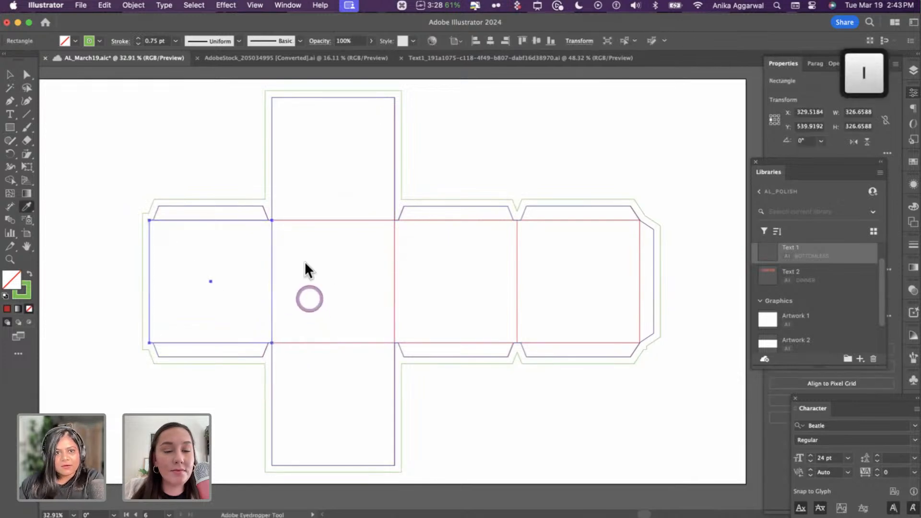
pyautogui.scroll(-2, 307, 268)
pyautogui.click(130, 230)
pyautogui.scroll(2, 214, 255)
pyautogui.hscroll(5, 318, 283)
pyautogui.press('v')
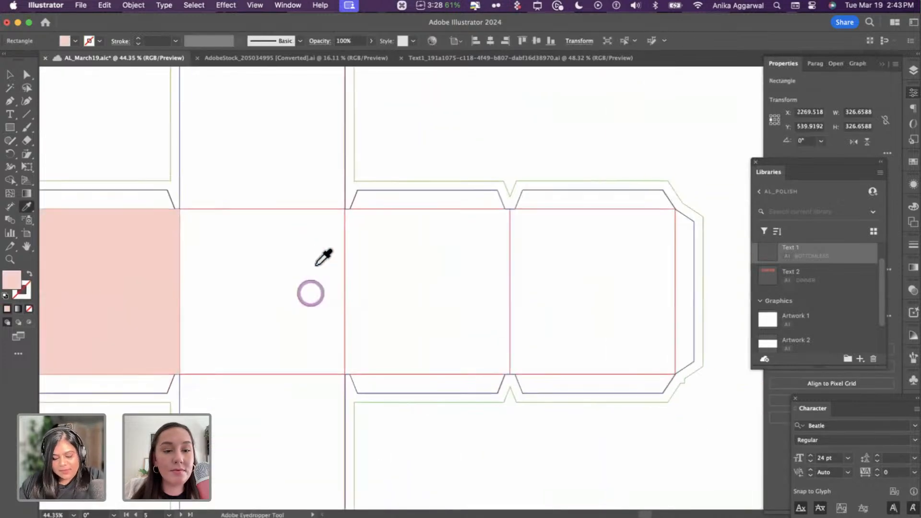
pyautogui.moveTo(171, 277); pyautogui.dragTo(634, 272)
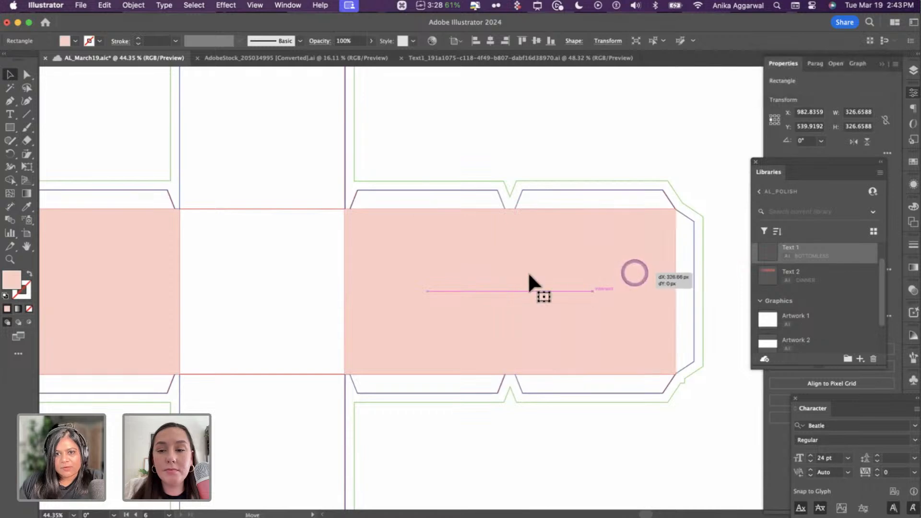
# - Make the middle panel coral and copy it onto the panel to its left
pyautogui.click(479, 276)
pyautogui.press('i')
pyautogui.scroll(-6, 470, 274)
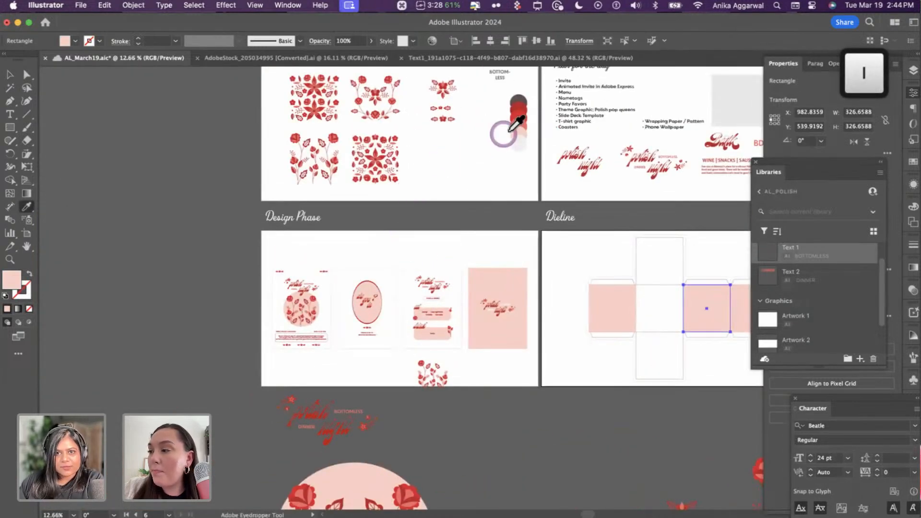
pyautogui.click(523, 114)
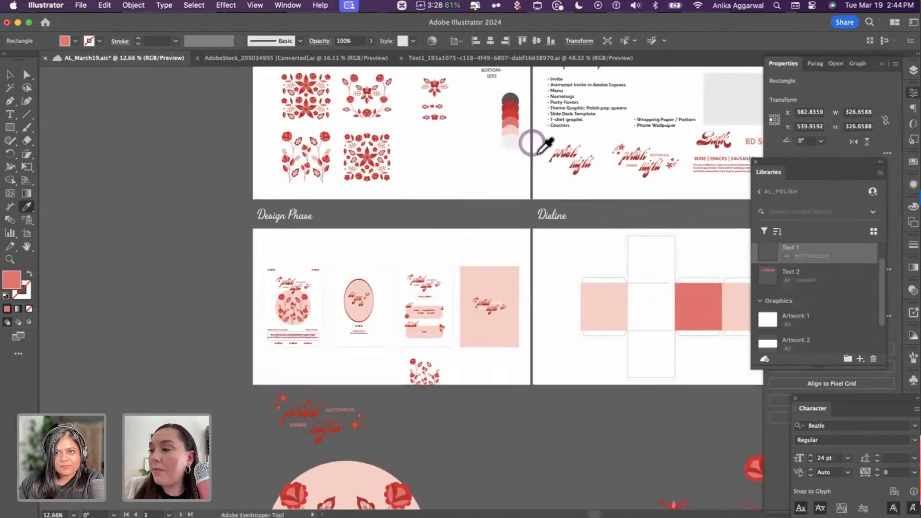
pyautogui.scroll(5, 551, 228)
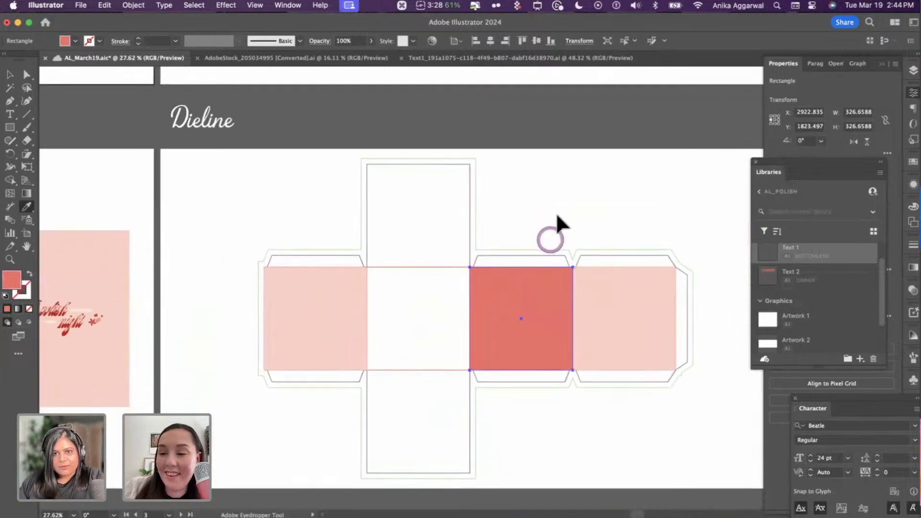
pyautogui.press('v')
pyautogui.click(556, 221)
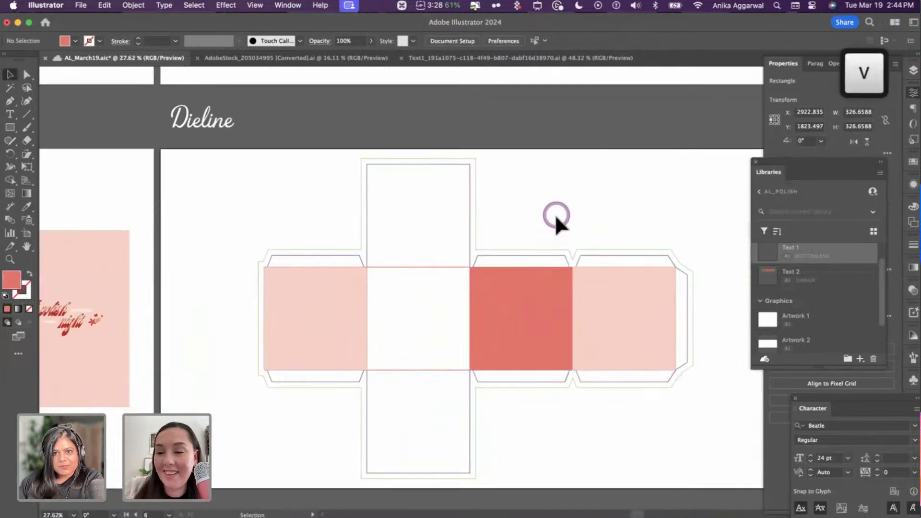
pyautogui.scroll(2, 545, 268)
pyautogui.moveTo(538, 270); pyautogui.dragTo(382, 269)
pyautogui.keyDown('shift'); pyautogui.click(479, 261); pyautogui.keyUp('shift')
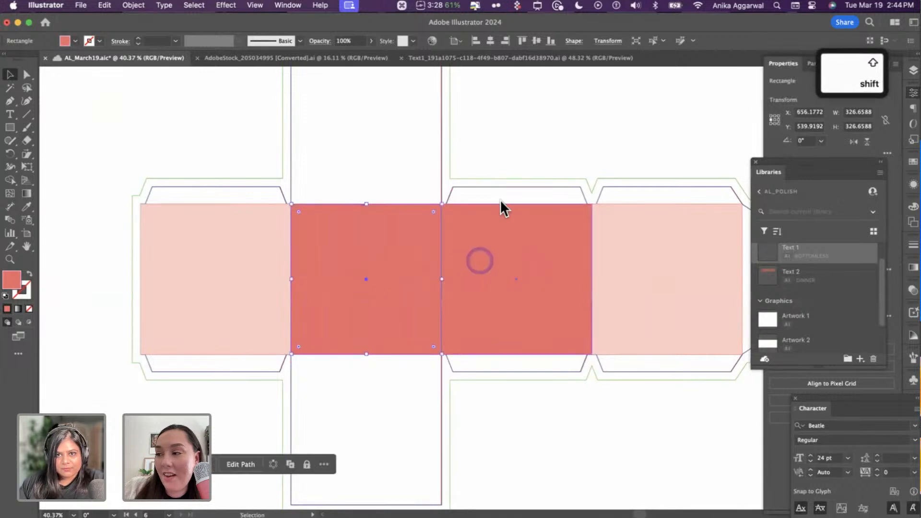
pyautogui.click(497, 168)
# - Give the third panel pale pink and the rightmost panel coral, then select the centre panel
pyautogui.press('i')
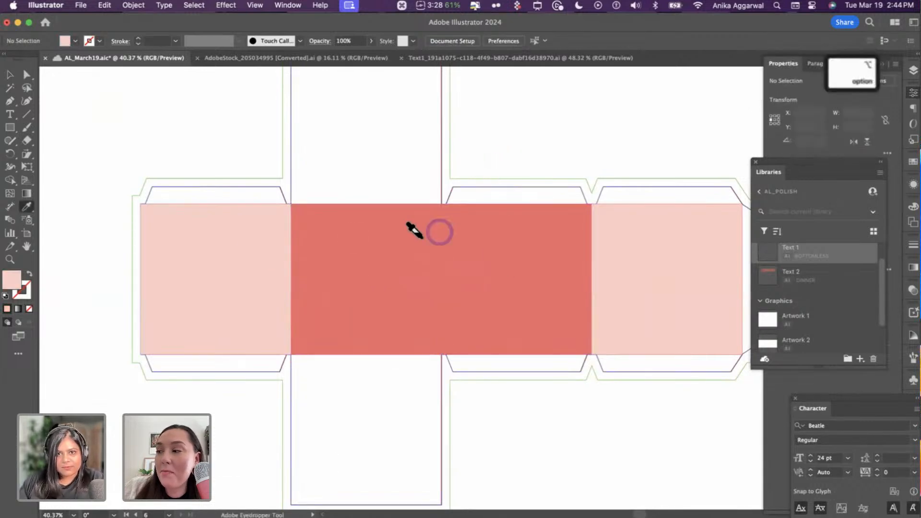
pyautogui.keyDown('alt'); pyautogui.click(509, 224); pyautogui.keyUp('alt')
pyautogui.keyDown('alt'); pyautogui.click(683, 231); pyautogui.keyUp('alt')
pyautogui.press('v')
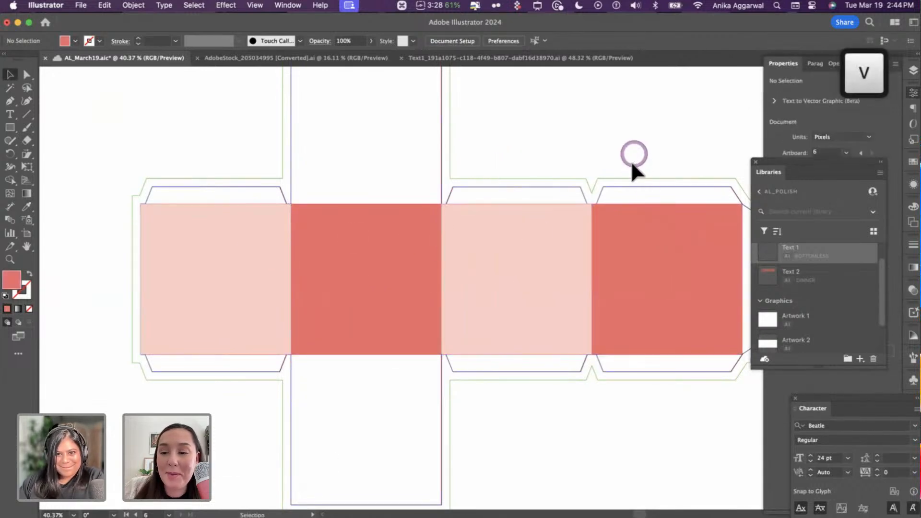
pyautogui.scroll(-4, 531, 223)
pyautogui.click(478, 235)
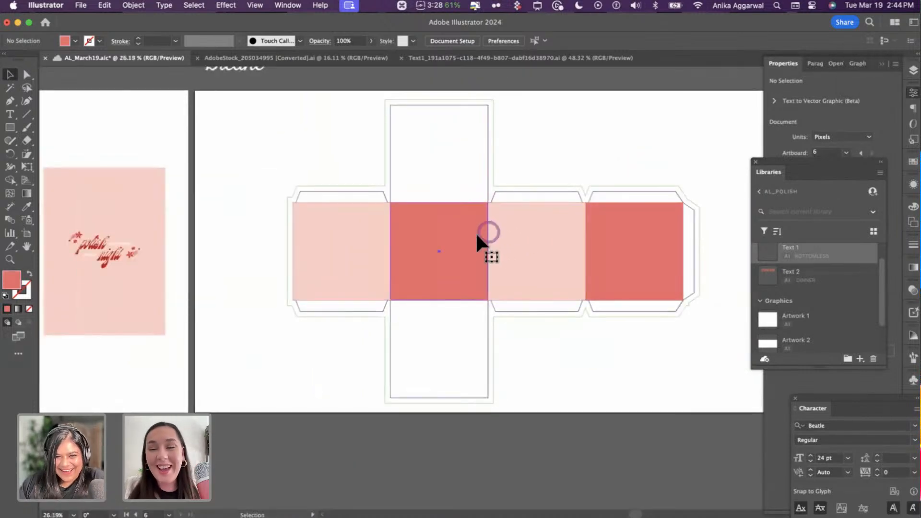
# - Duplicate the centre square into the top and bottom flaps as pale pink squares
pyautogui.moveTo(464, 192); pyautogui.dragTo(434, 346)
pyautogui.press('i')
pyautogui.click(523, 212)
pyautogui.press('v')
pyautogui.click(579, 374)
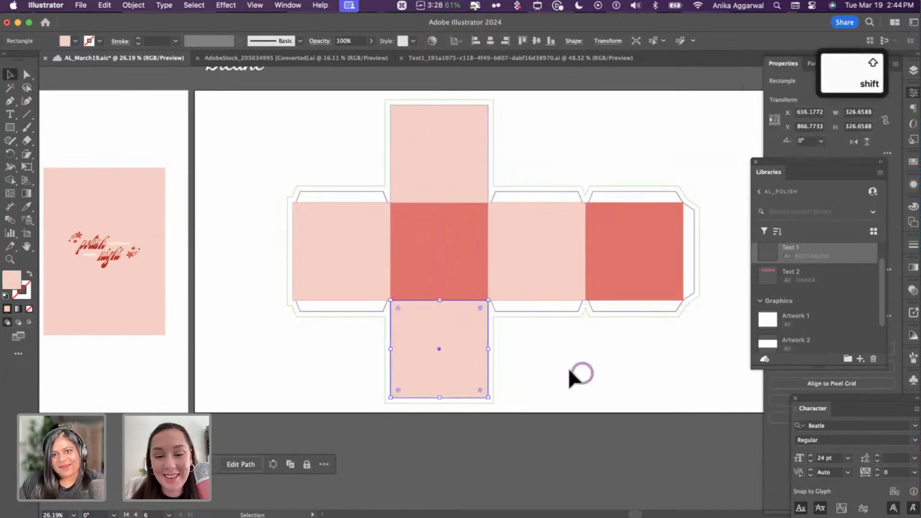
# - Add a pale pink copy of the dieline outline behind everything as a backing
pyautogui.click(343, 186)
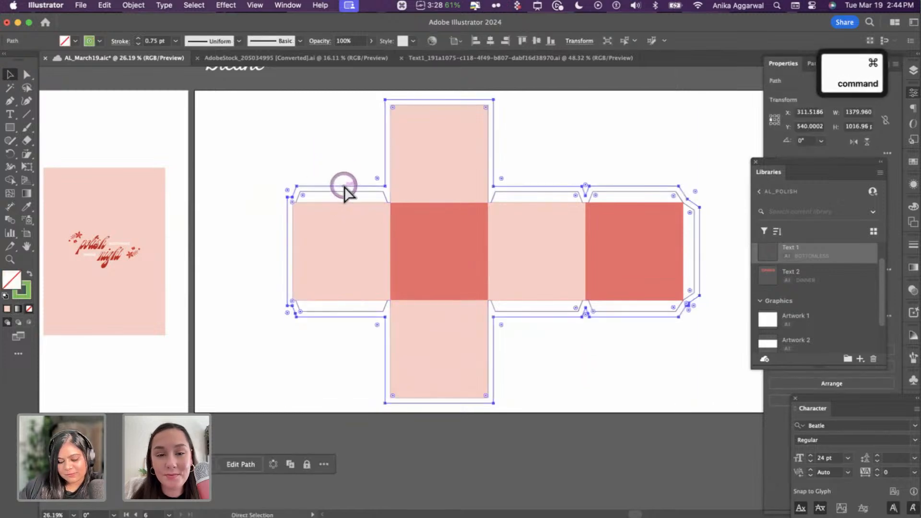
pyautogui.press('super+f')
pyautogui.press('i')
pyautogui.click(416, 162)
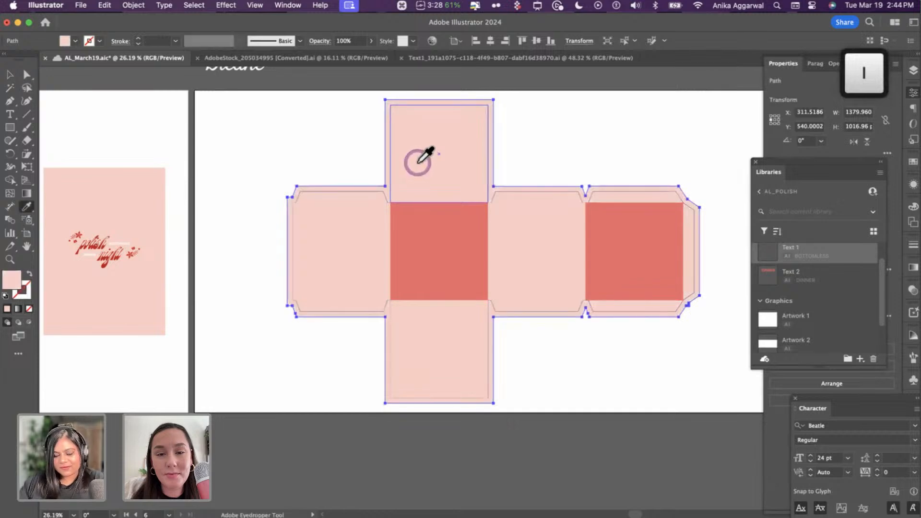
pyautogui.press('shift+super+bracketleft')
pyautogui.press('v')
pyautogui.click(333, 139)
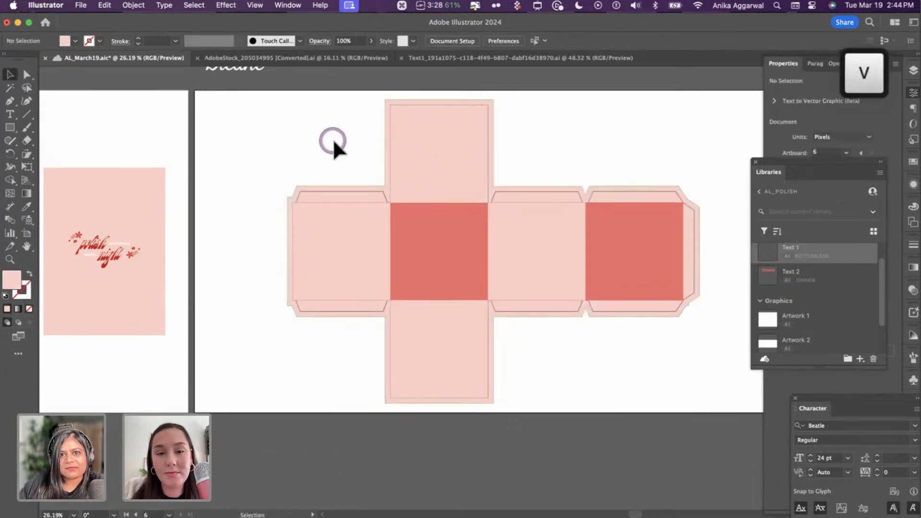
# - Check the panels and the inner and outer dieline paths by selecting each
pyautogui.click(552, 240)
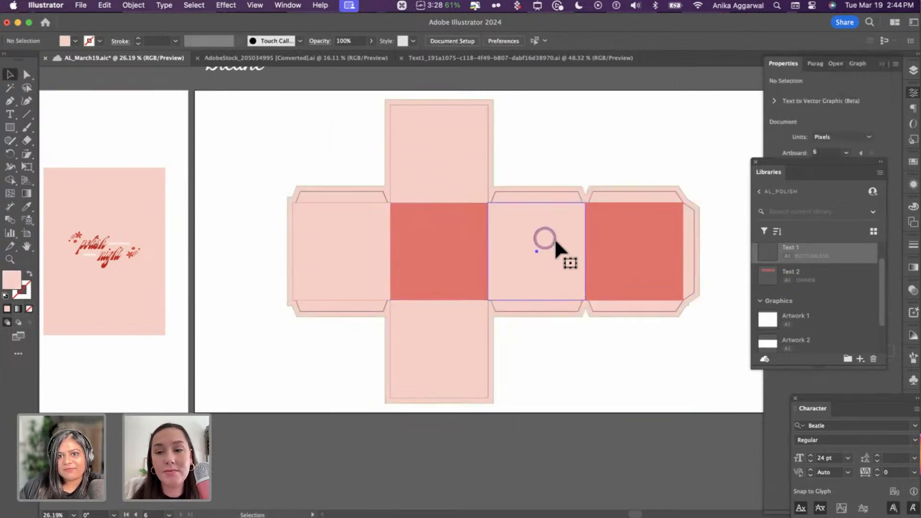
pyautogui.click(629, 220)
pyautogui.click(618, 190)
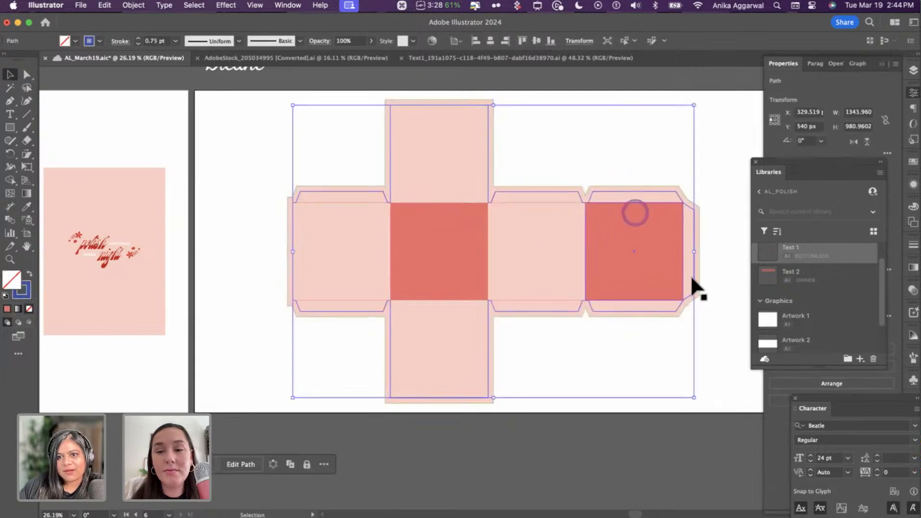
pyautogui.click(718, 275)
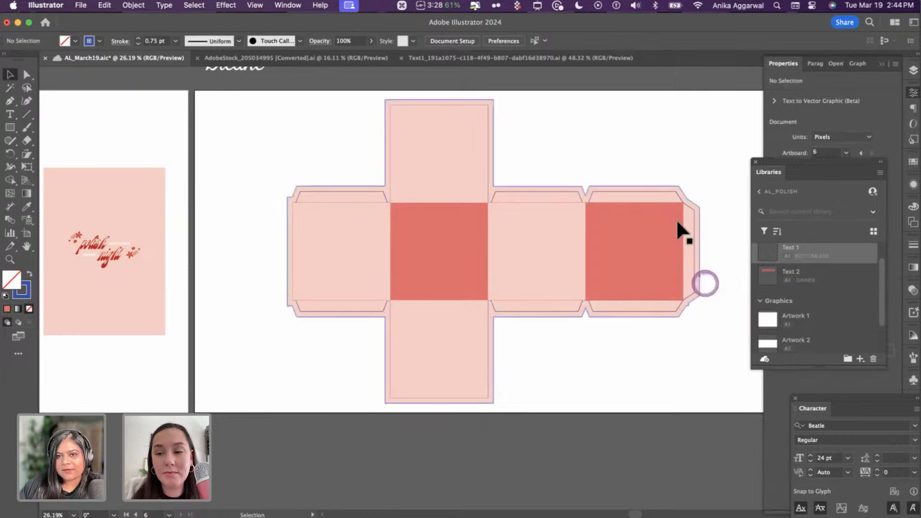
pyautogui.scroll(3, 698, 247)
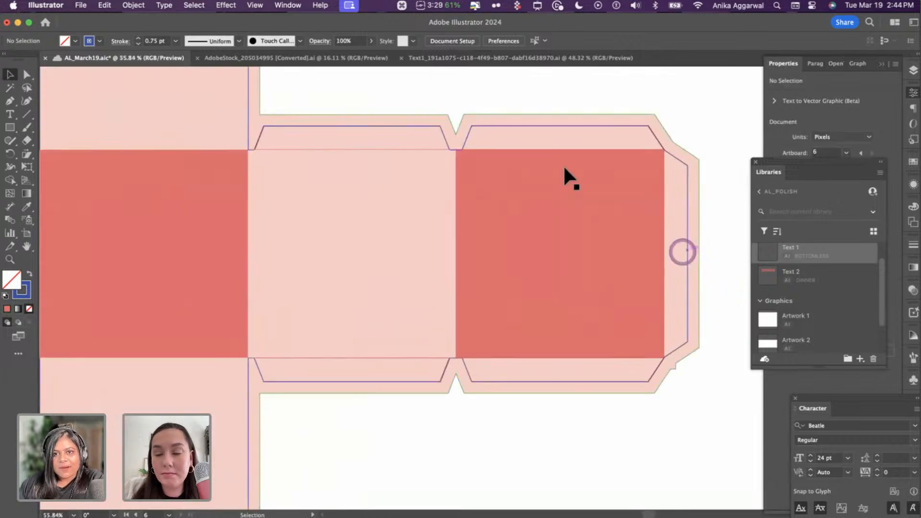
pyautogui.click(553, 136)
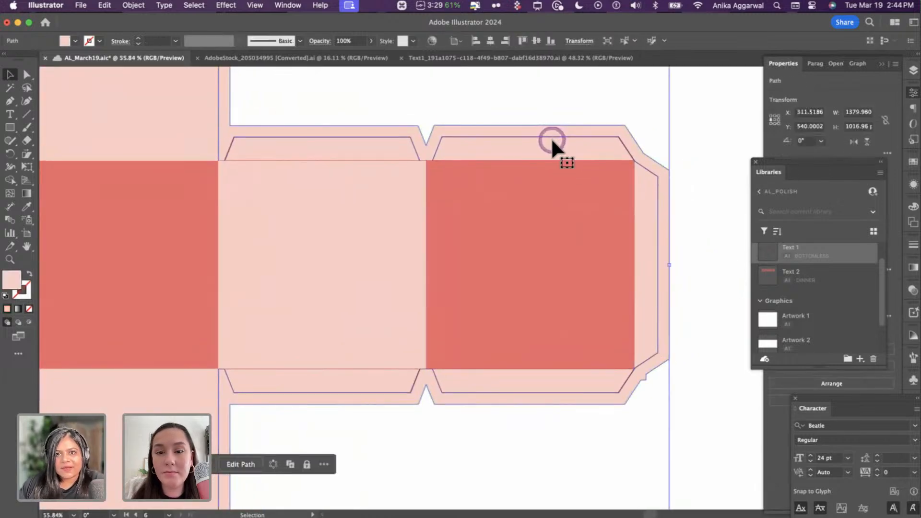
pyautogui.click(554, 137)
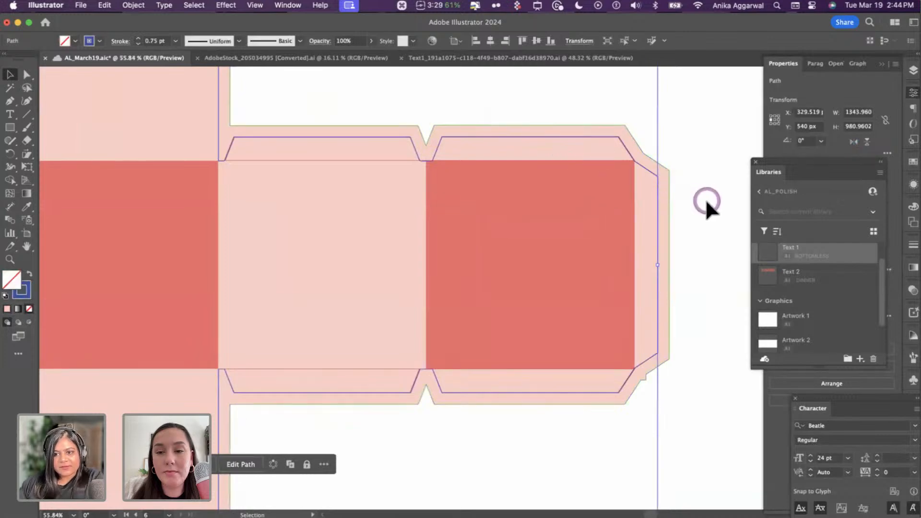
pyautogui.scroll(-2, 723, 197)
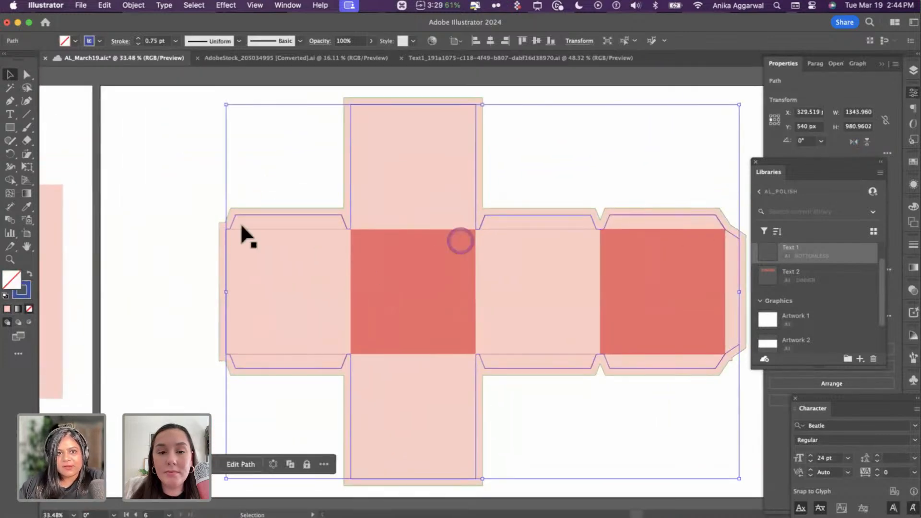
pyautogui.click(211, 226)
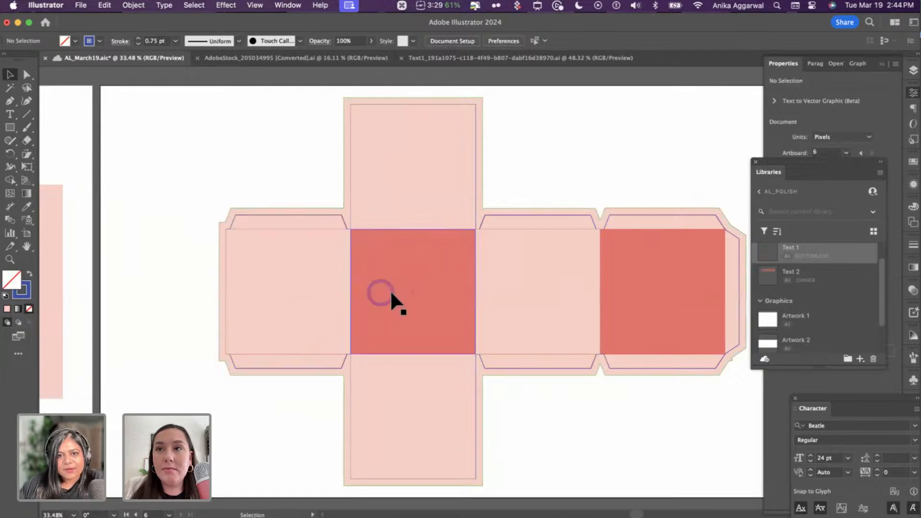
pyautogui.scroll(-2, 390, 290)
pyautogui.hscroll(-5, 364, 300)
# - Paste the red floral artwork from the invitation onto the left side panel and save
pyautogui.click(321, 297)
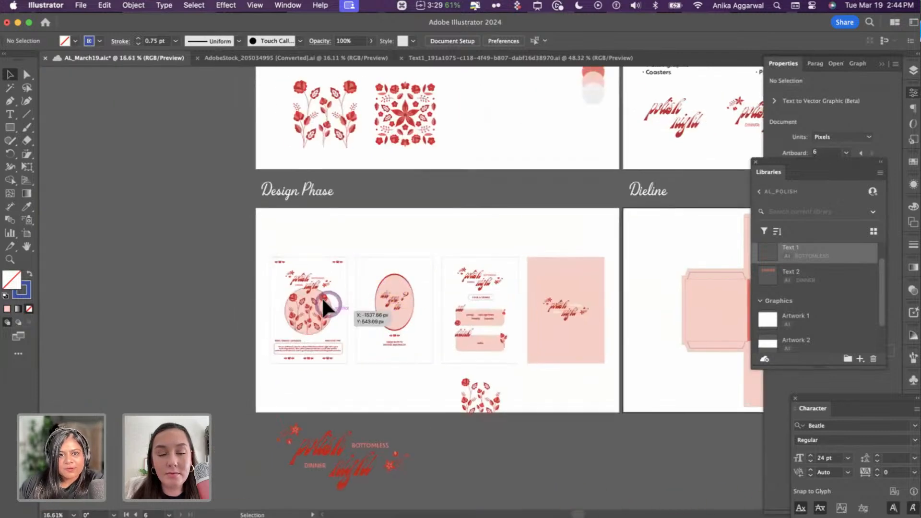
pyautogui.scroll(3, 312, 300)
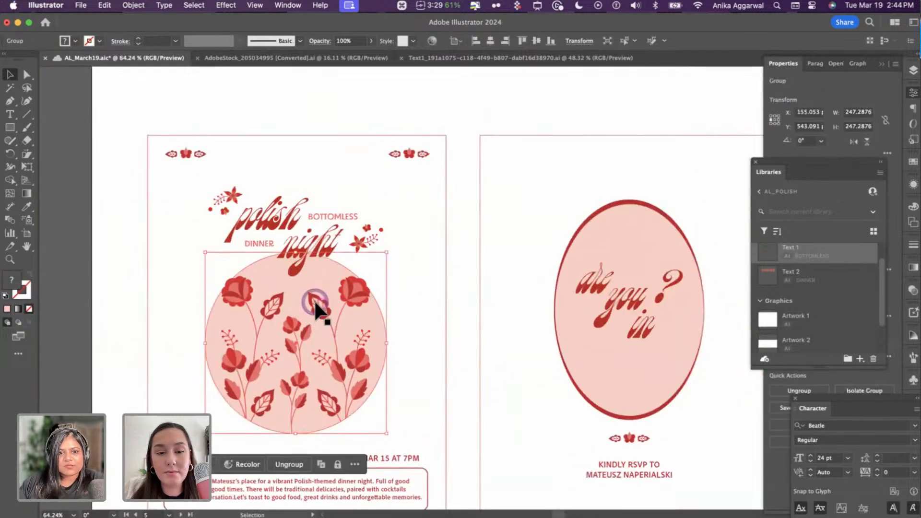
pyautogui.doubleClick(315, 305)
pyautogui.press('Escape')
pyautogui.scroll(-3, 314, 301)
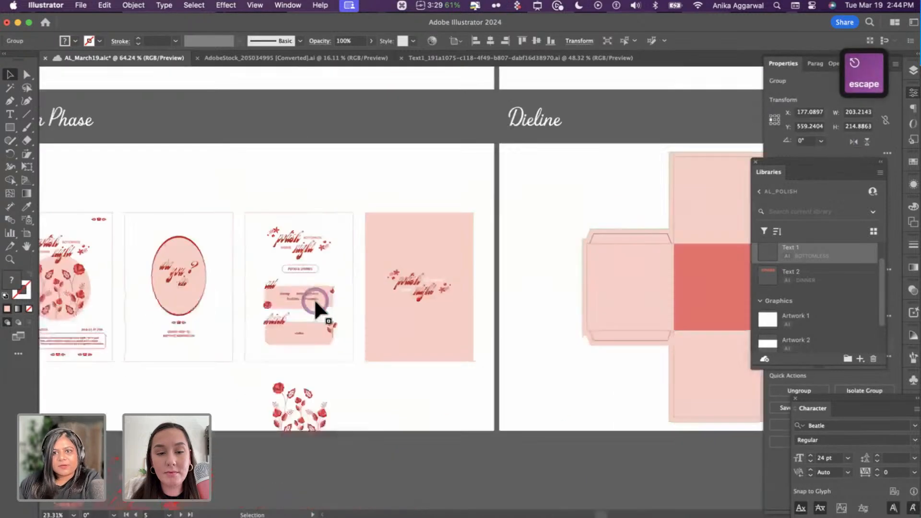
pyautogui.hscroll(3, 412, 295)
pyautogui.hscroll(3, 412, 295)
pyautogui.scroll(2, 410, 288)
pyautogui.press('super+v')
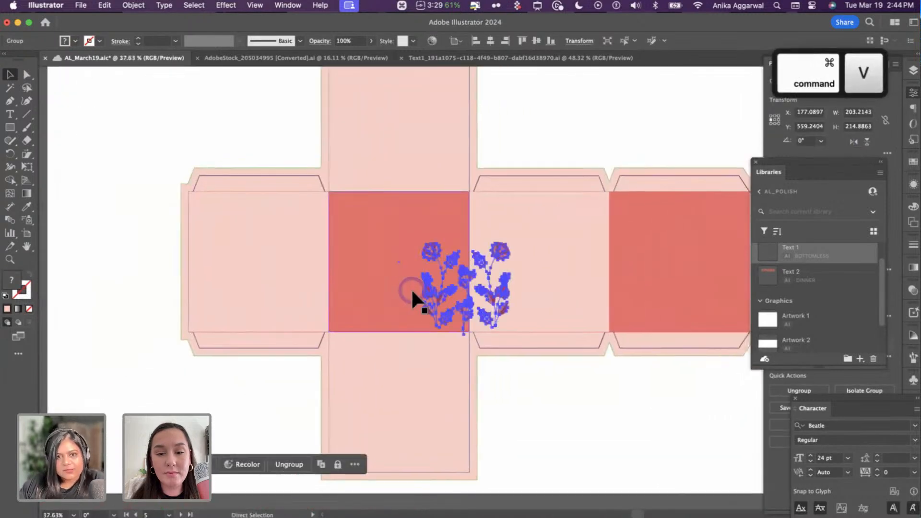
pyautogui.moveTo(482, 284); pyautogui.dragTo(264, 260)
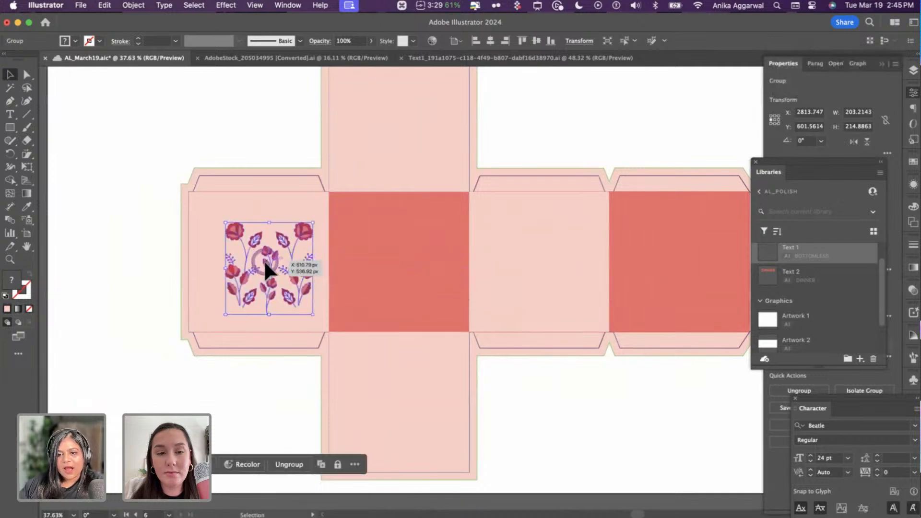
pyautogui.press('super+s')
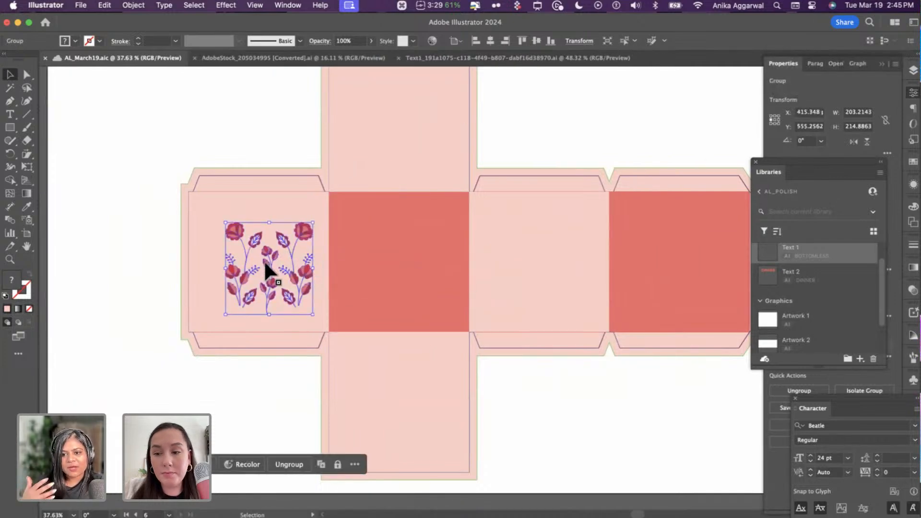
# - Try the floral artwork on the coral centre panel, then return it to the left panel
pyautogui.scroll(-3, 264, 260)
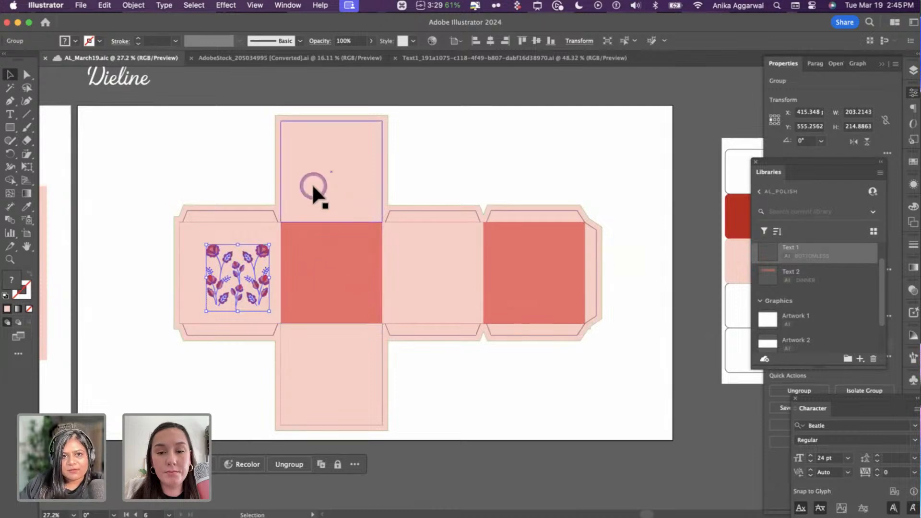
pyautogui.click(346, 157)
pyautogui.click(344, 349)
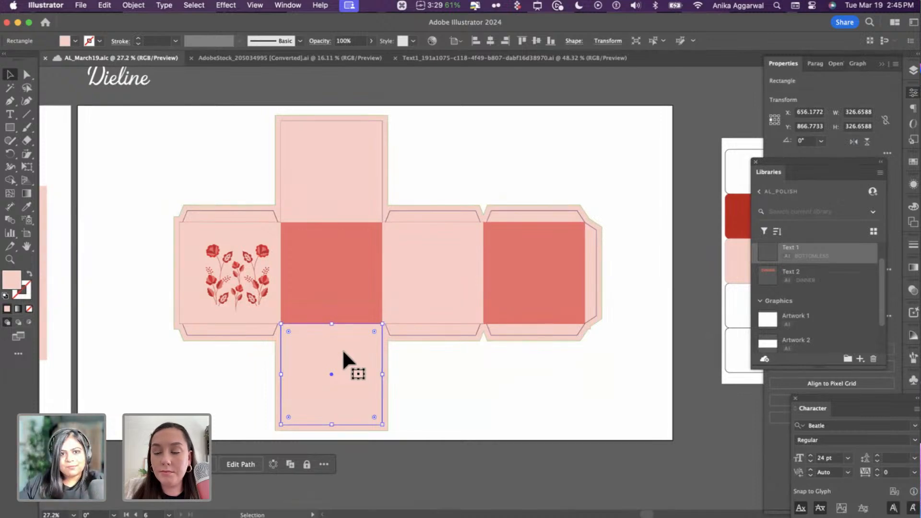
pyautogui.click(292, 249)
pyautogui.moveTo(267, 254); pyautogui.dragTo(360, 259)
pyautogui.moveTo(334, 264); pyautogui.dragTo(245, 261)
pyautogui.click(246, 182)
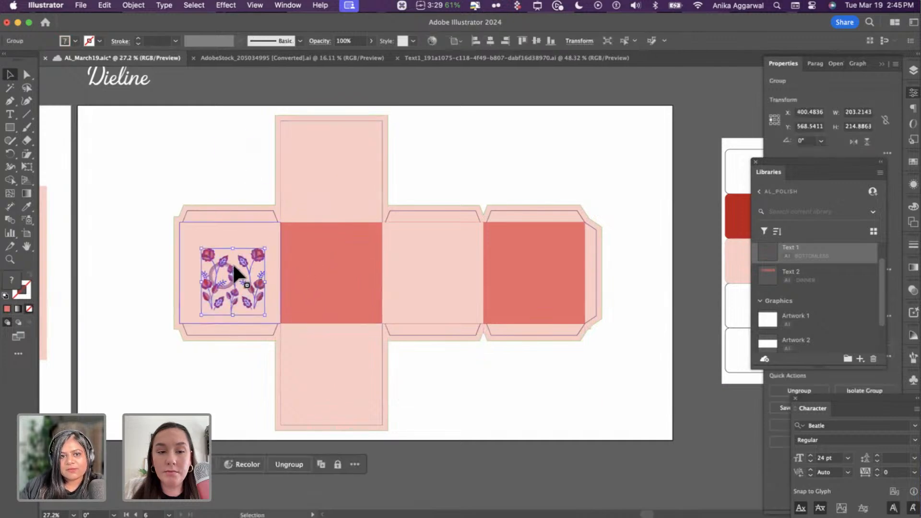
pyautogui.click(222, 221)
pyautogui.click(448, 238)
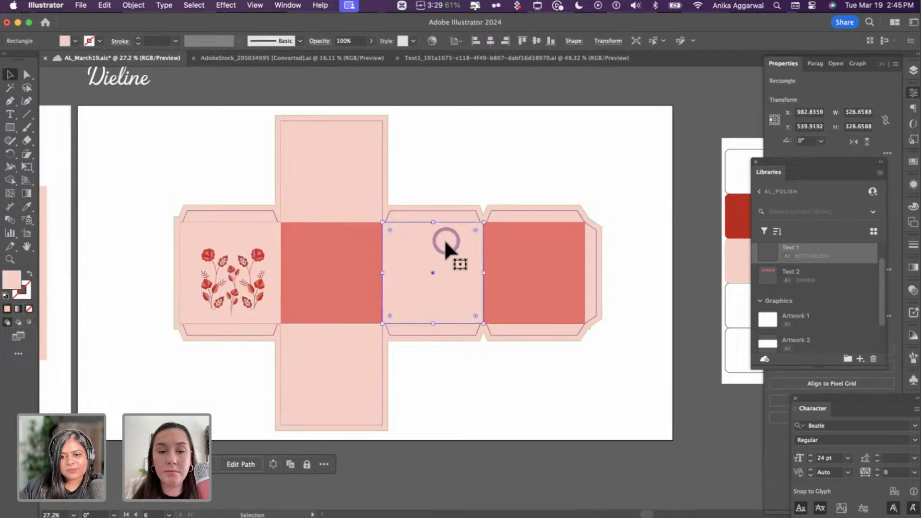
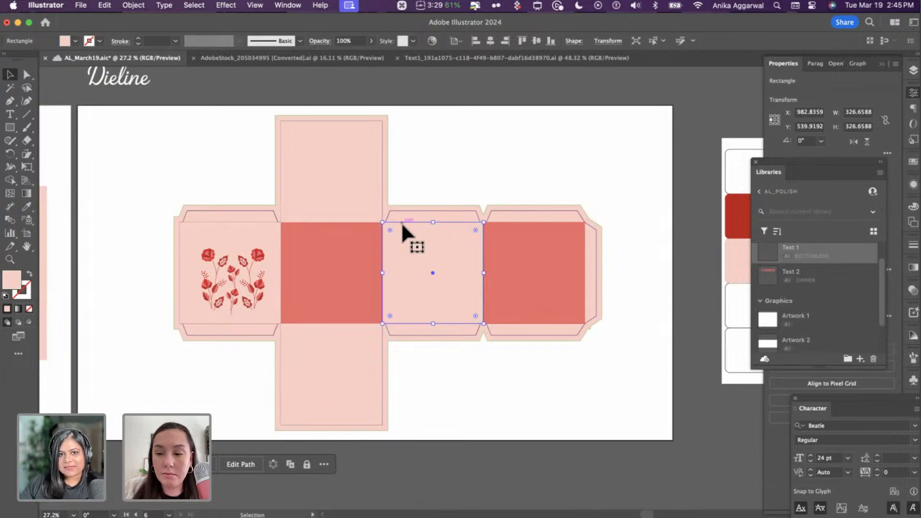
# - Rotate the flower group 90 degrees and enlarge it to fill the left panel
pyautogui.moveTo(401, 222); pyautogui.dragTo(298, 162)
pyautogui.moveTo(257, 246); pyautogui.dragTo(342, 361)
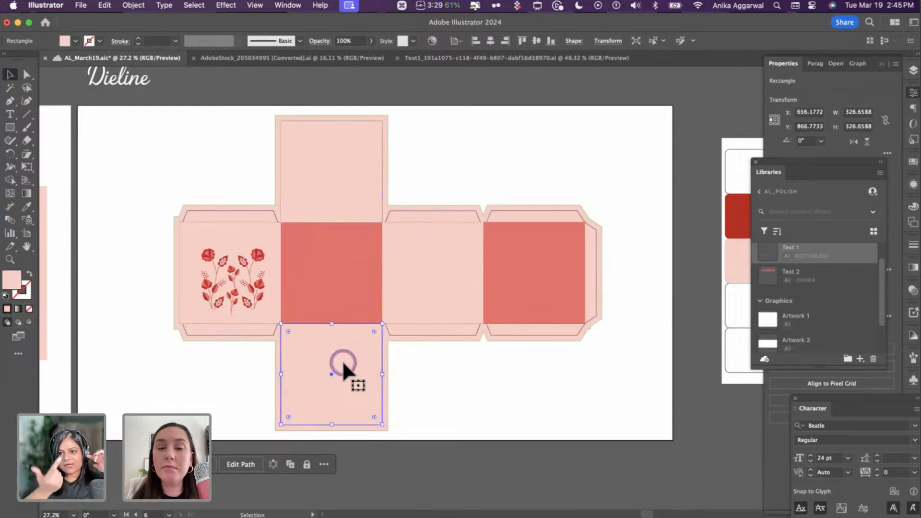
pyautogui.click(516, 289)
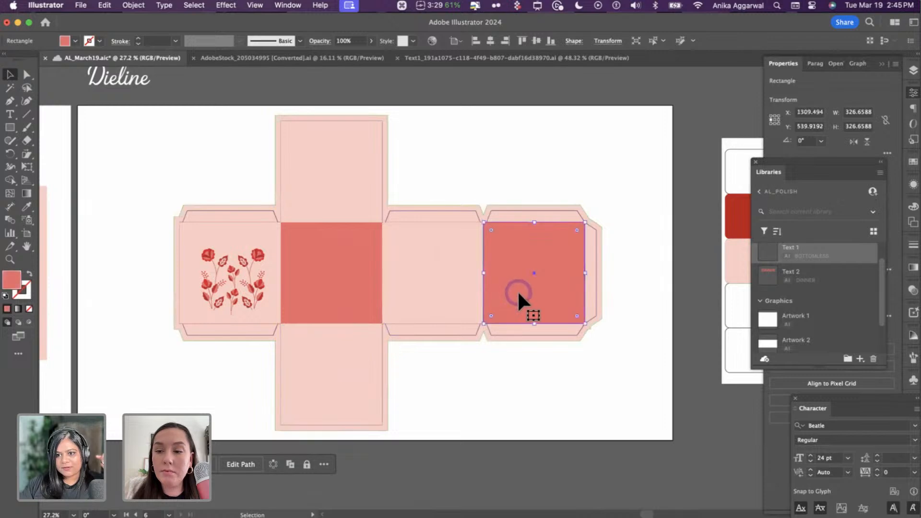
pyautogui.click(261, 265)
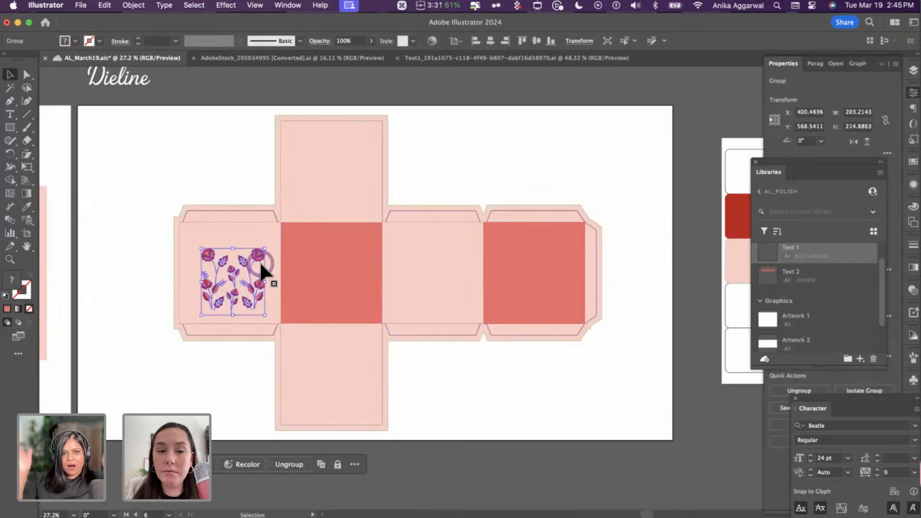
pyautogui.click(305, 254)
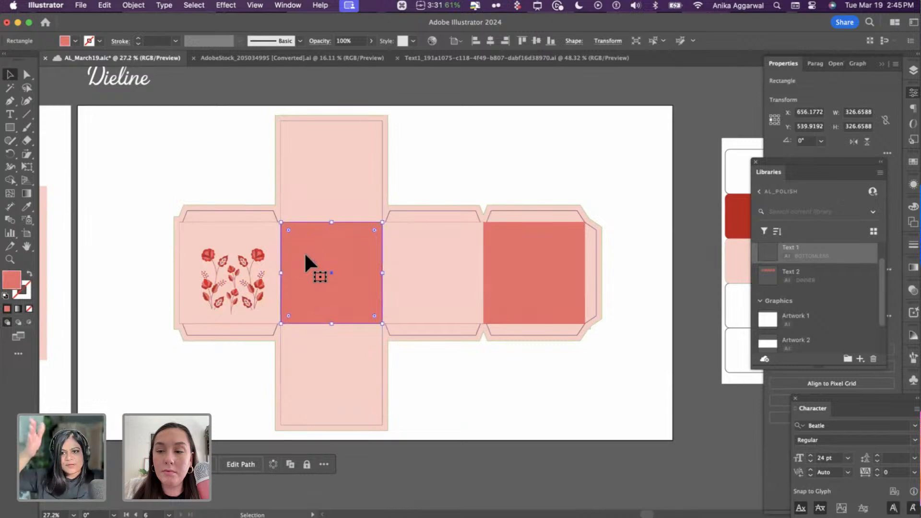
pyautogui.click(259, 251)
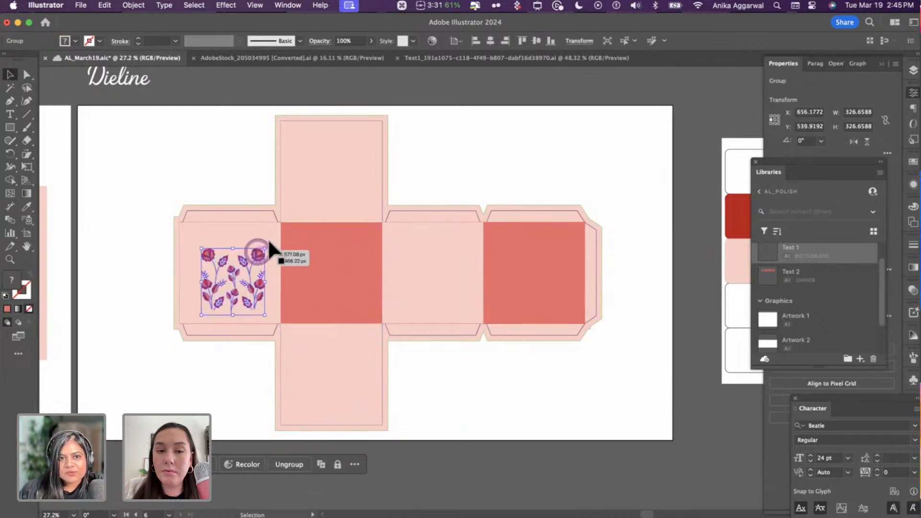
pyautogui.moveTo(270, 248); pyautogui.dragTo(196, 234)
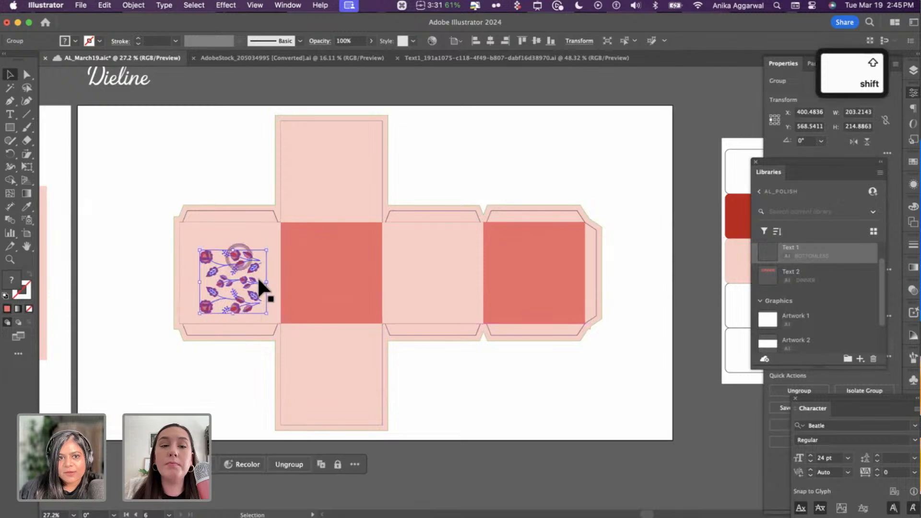
pyautogui.moveTo(264, 277); pyautogui.dragTo(280, 266)
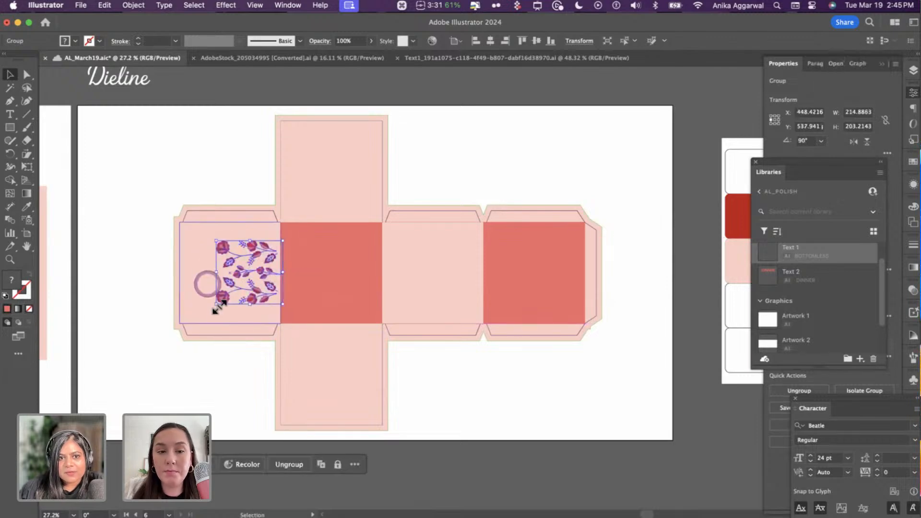
pyautogui.moveTo(211, 305); pyautogui.dragTo(194, 306)
# - Centre the flowers horizontally and vertically on the left panel
pyautogui.keyDown('shift'); pyautogui.click(189, 280); pyautogui.keyUp('shift')
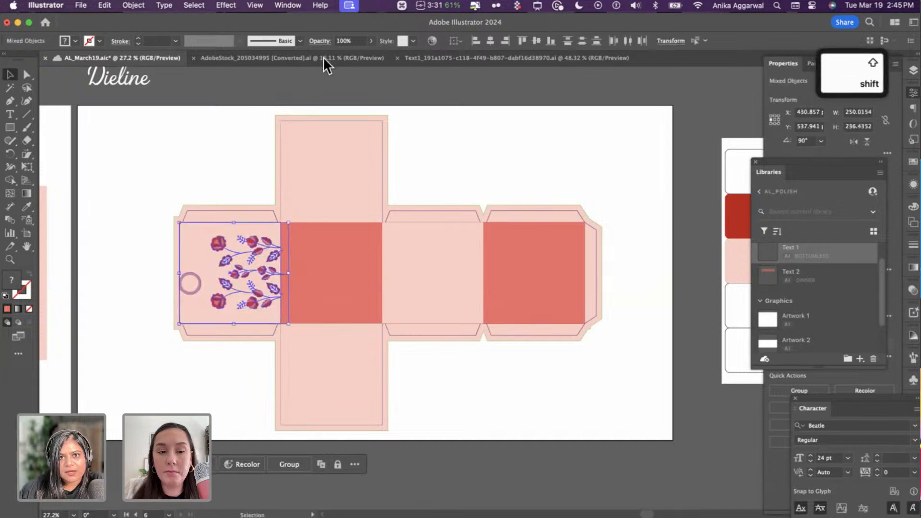
pyautogui.click(489, 41)
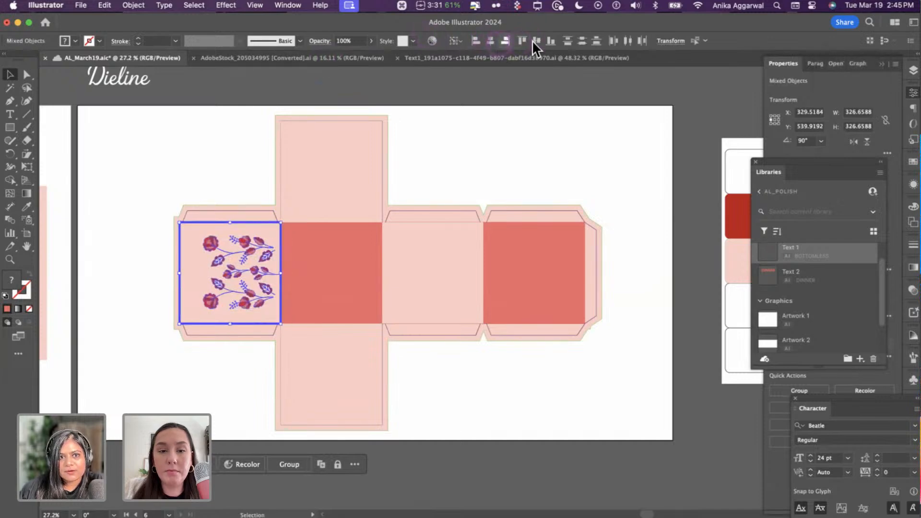
pyautogui.click(536, 40)
pyautogui.click(203, 175)
pyautogui.click(265, 287)
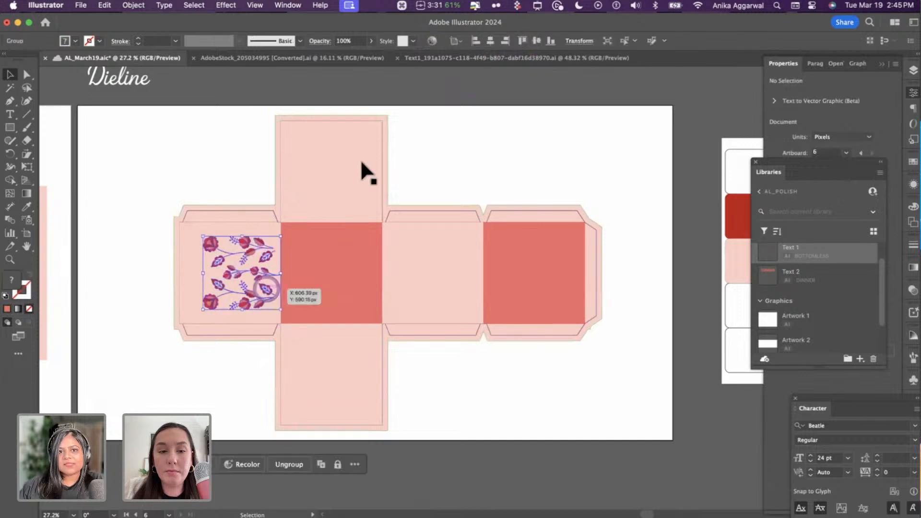
# - Place rotated flower copies on the centre-right, top and bottom panels, centring the top one
pyautogui.moveTo(257, 253); pyautogui.dragTo(354, 319)
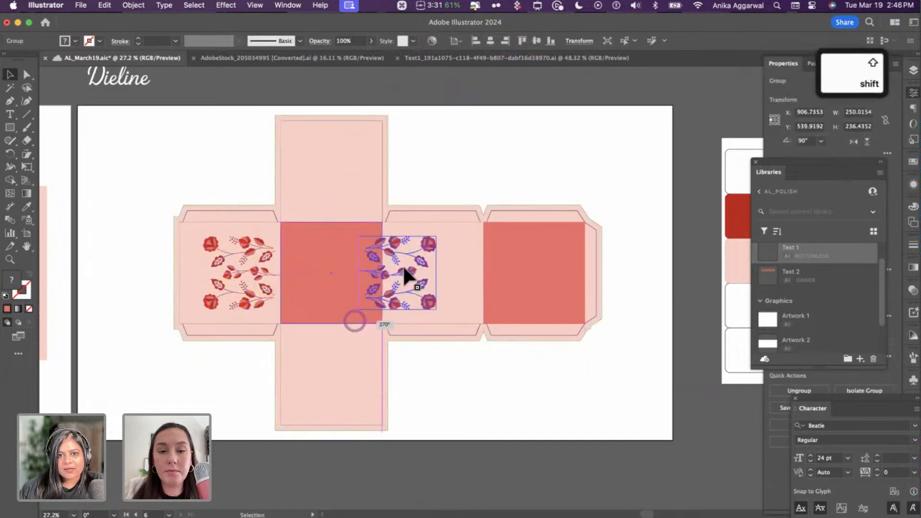
pyautogui.moveTo(399, 267); pyautogui.dragTo(359, 181)
pyautogui.moveTo(396, 144); pyautogui.dragTo(312, 136)
pyautogui.moveTo(331, 173); pyautogui.dragTo(330, 186)
pyautogui.keyDown('shift'); pyautogui.click(353, 144); pyautogui.keyUp('shift')
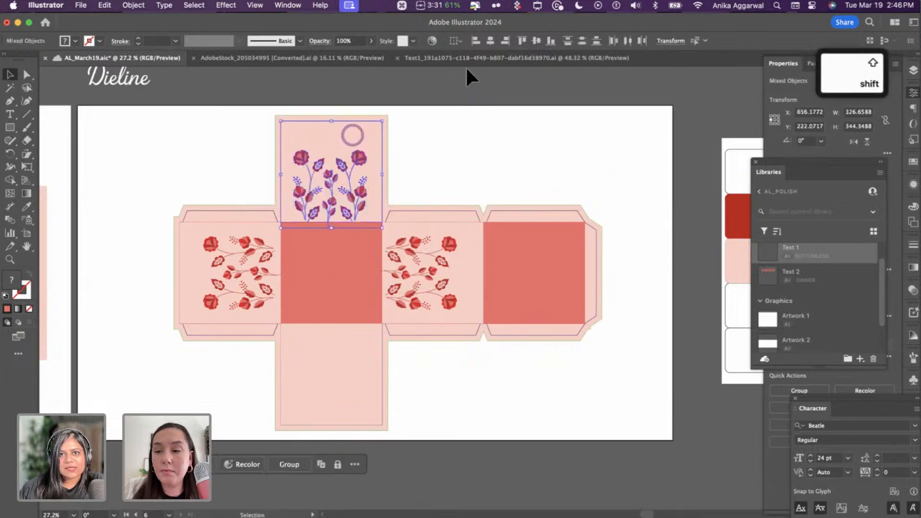
pyautogui.click(536, 41)
pyautogui.click(422, 168)
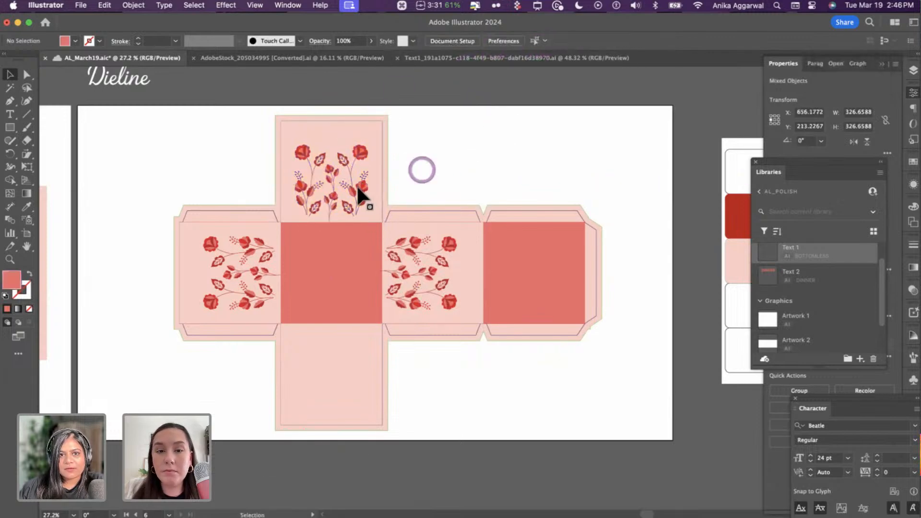
pyautogui.moveTo(356, 189); pyautogui.dragTo(296, 383)
pyautogui.click(534, 131)
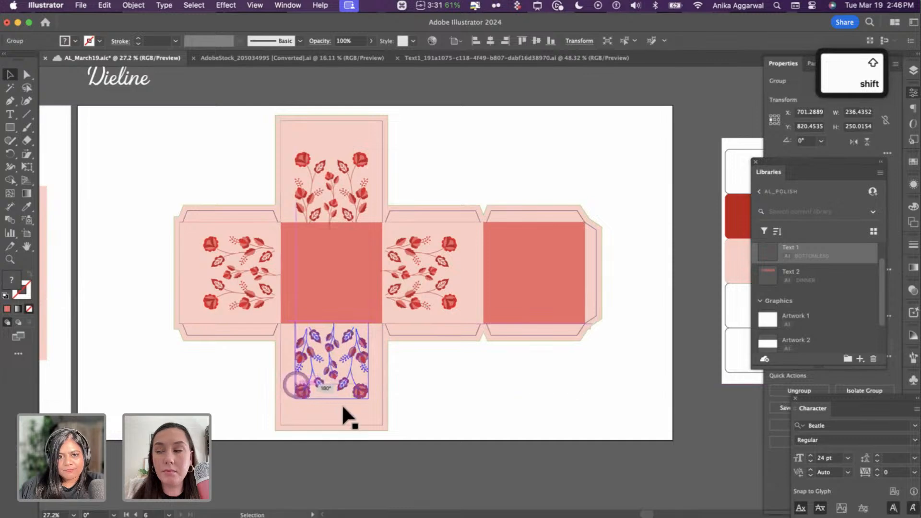
pyautogui.moveTo(343, 407); pyautogui.dragTo(350, 405)
pyautogui.click(460, 370)
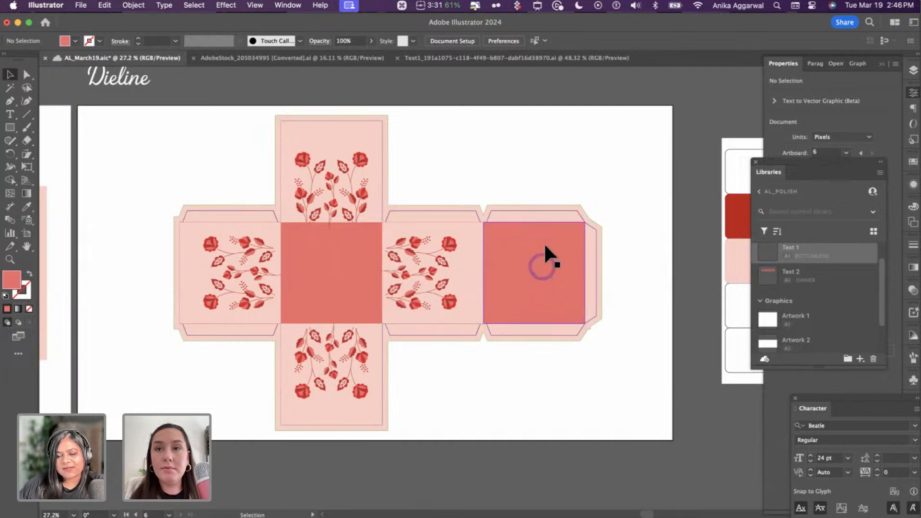
# - Draw a white-filled circle on the right red panel
pyautogui.press('l')
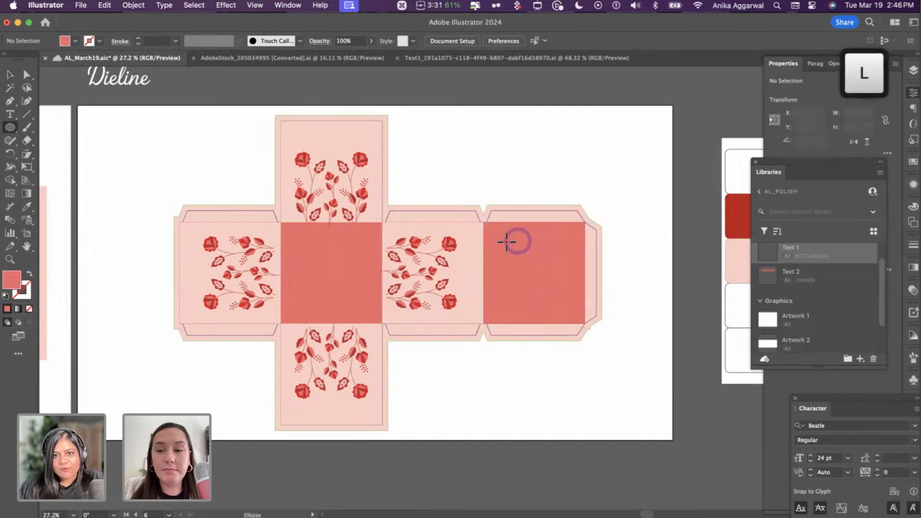
pyautogui.moveTo(506, 242)
pyautogui.mouseDown()
pyautogui.moveTo(572, 291)
pyautogui.moveTo(541, 266)
pyautogui.mouseUp()
pyautogui.press('i')
pyautogui.click(572, 173)
pyautogui.press('v')
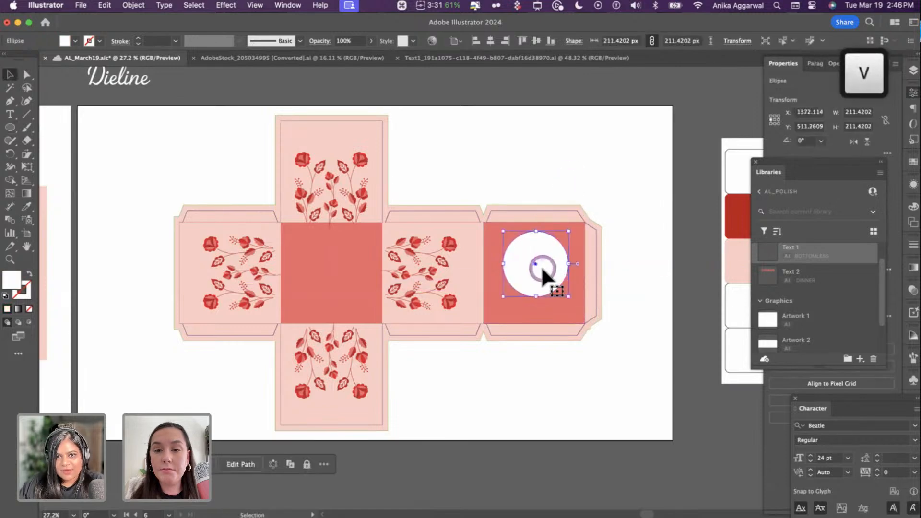
# - Delete the circle's top anchor and join it into a closed half-circle bowl
pyautogui.press('a')
pyautogui.click(536, 232)
pyautogui.press('BackSpace')
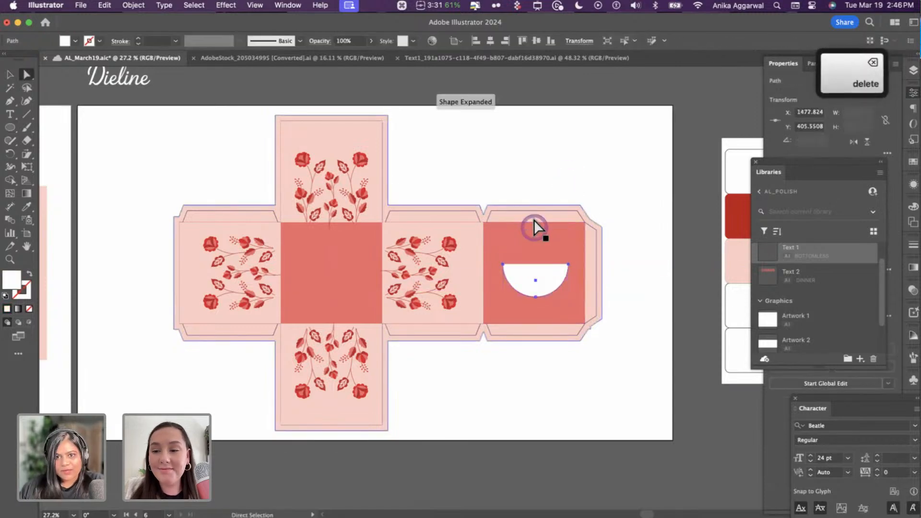
pyautogui.click(523, 313)
pyautogui.press('v')
pyautogui.click(545, 280)
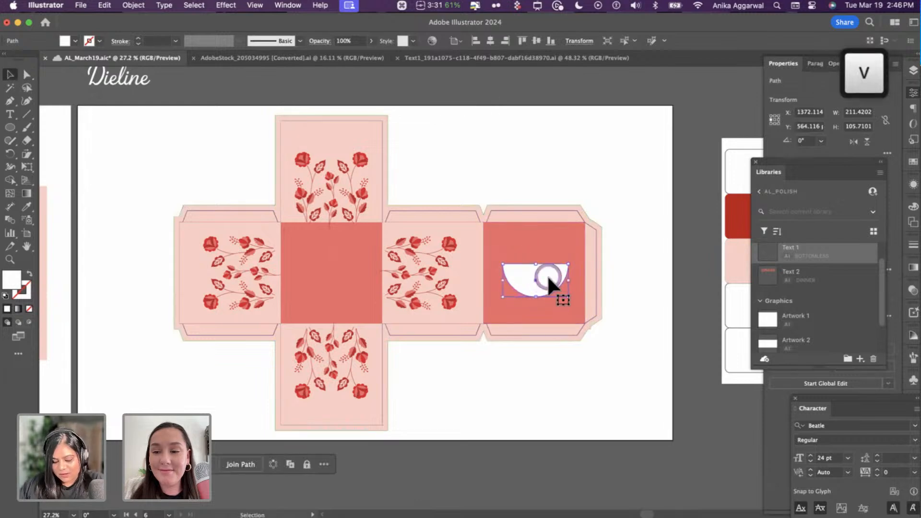
pyautogui.press('super+j')
pyautogui.scroll(5, 582, 231)
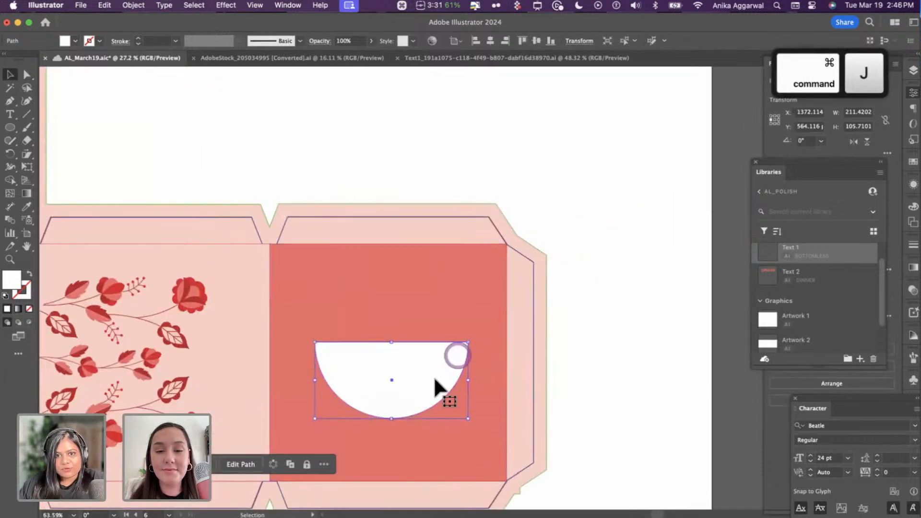
pyautogui.moveTo(434, 376); pyautogui.dragTo(434, 362)
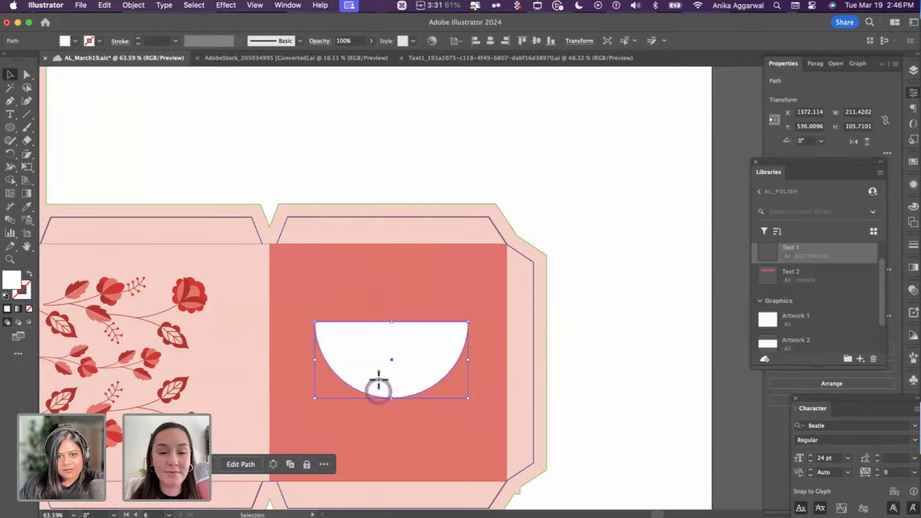
# - Add a narrow rectangular stem below the bowl and line the two up
pyautogui.press('m')
pyautogui.moveTo(379, 379); pyautogui.dragTo(411, 483)
pyautogui.moveTo(408, 430); pyautogui.dragTo(404, 427)
pyautogui.press('v')
pyautogui.keyDown('shift'); pyautogui.click(411, 358); pyautogui.keyUp('shift')
pyautogui.moveTo(412, 358); pyautogui.dragTo(413, 372)
pyautogui.click(590, 386)
pyautogui.click(388, 440)
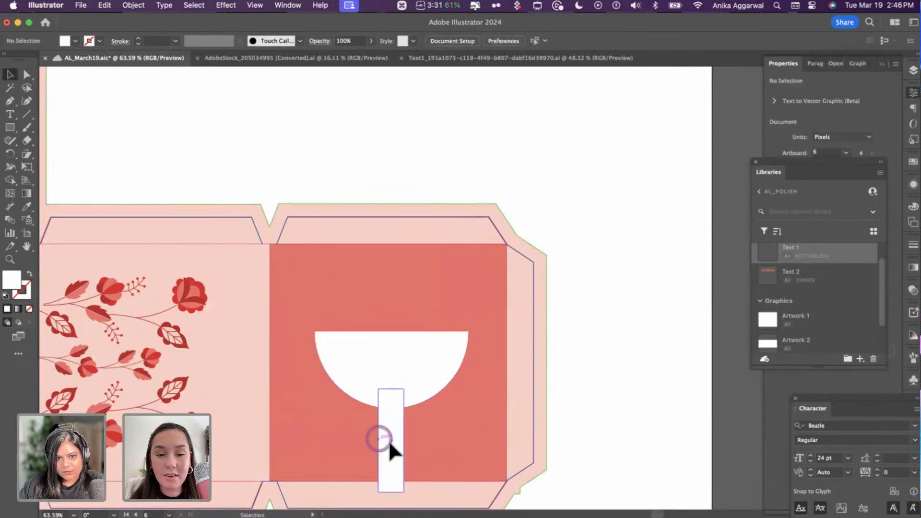
pyautogui.moveTo(388, 439); pyautogui.dragTo(389, 432)
# - Merge bowl and stem into one goblet with Shape Builder and slightly round its corners
pyautogui.keyDown('shift'); pyautogui.click(412, 367); pyautogui.keyUp('shift')
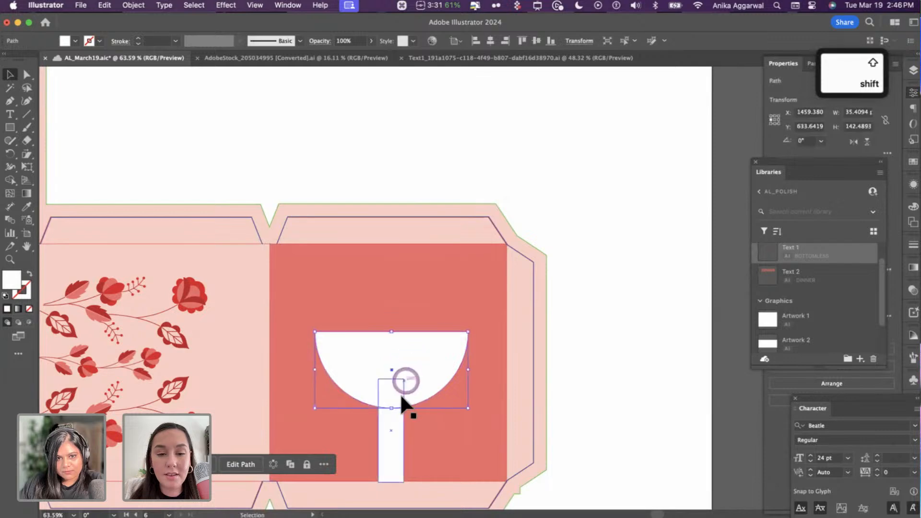
pyautogui.hotkey('shift', 'm')
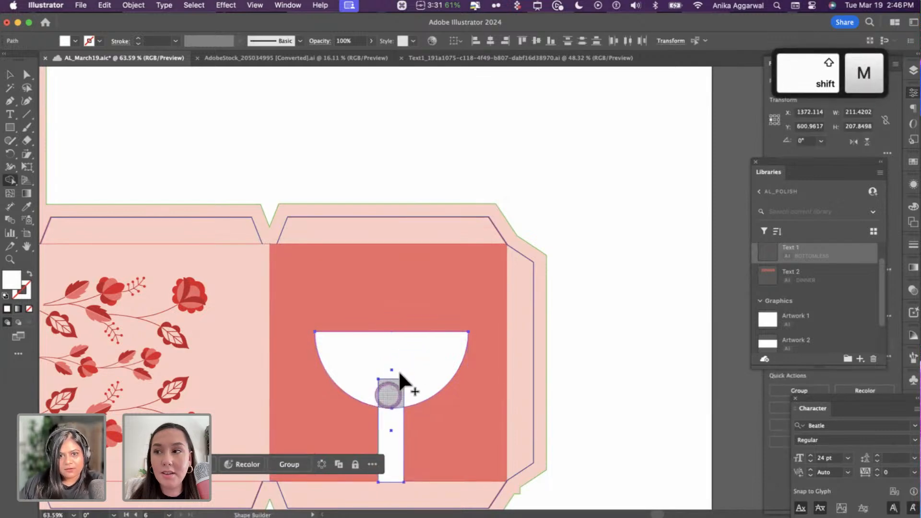
pyautogui.moveTo(398, 370); pyautogui.dragTo(389, 423)
pyautogui.press('v')
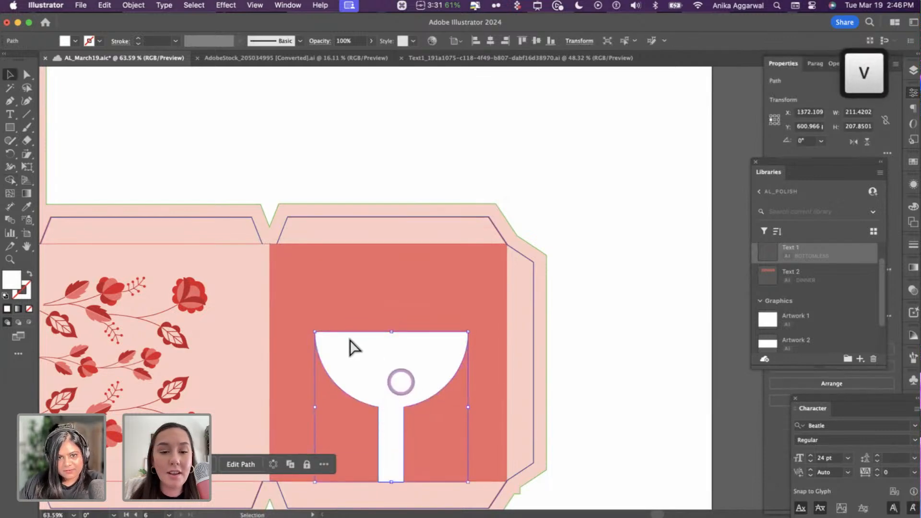
pyautogui.press('a')
pyautogui.click(348, 339)
pyautogui.moveTo(324, 340); pyautogui.dragTo(318, 332)
pyautogui.moveTo(478, 352); pyautogui.dragTo(627, 355)
# - Deselect and zoom out to view the whole box dieline
pyautogui.press('v')
pyautogui.click(610, 348)
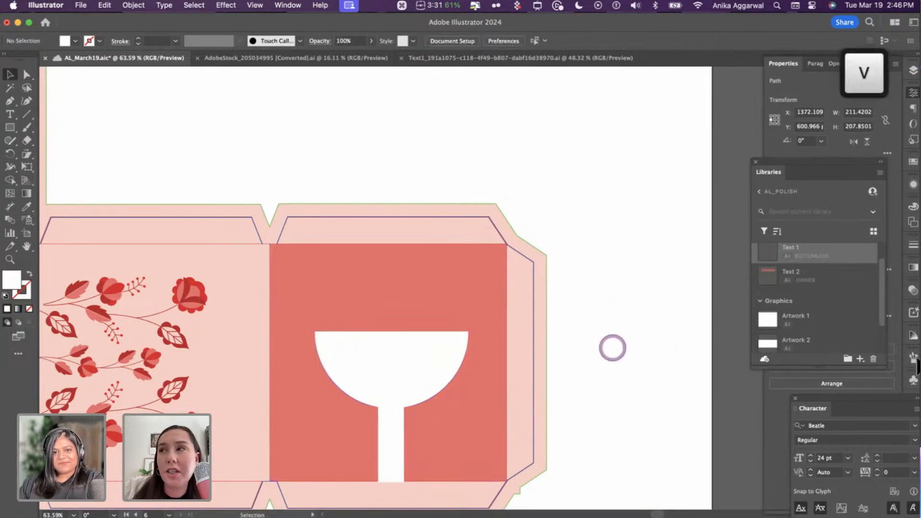
pyautogui.rightClick(568, 314)
pyautogui.press('Escape')
pyautogui.click(590, 243)
pyautogui.press('super+0')
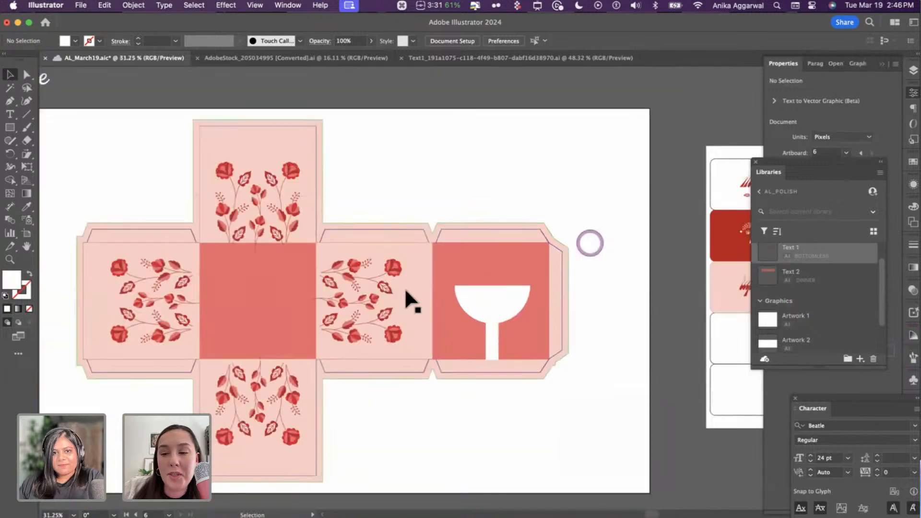
pyautogui.click(408, 293)
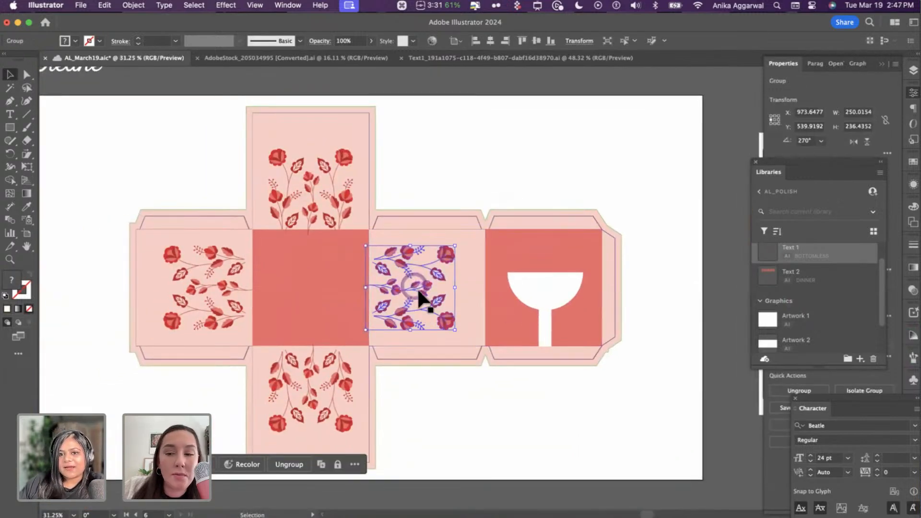
# - Copy the floral motif from the round coaster design
pyautogui.click(496, 297)
pyautogui.scroll(-3, 501, 294)
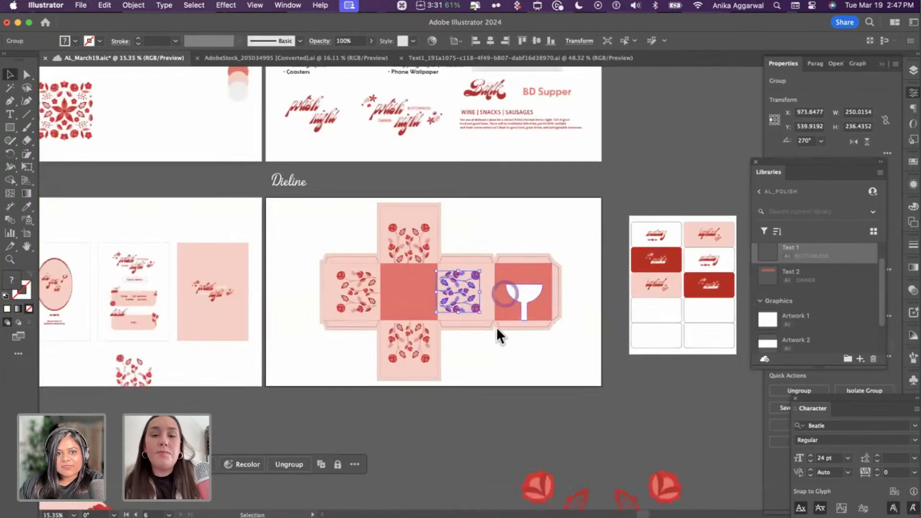
pyautogui.hscroll(15, 175, 383)
pyautogui.scroll(-4, 175, 383)
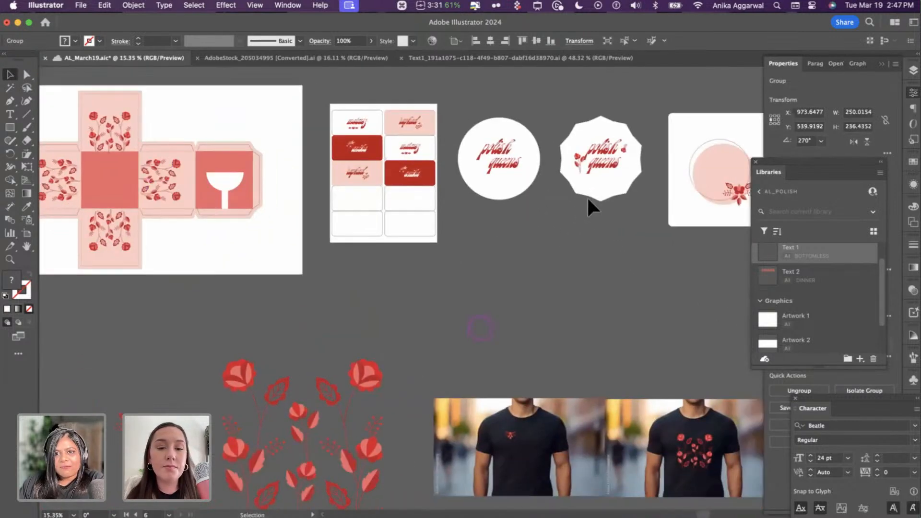
pyautogui.scroll(3, 608, 194)
pyautogui.doubleClick(611, 199)
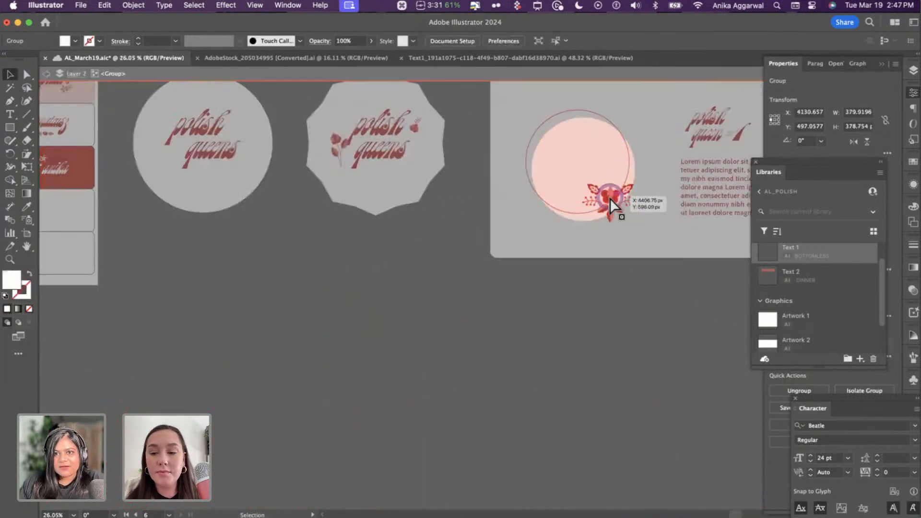
pyautogui.press('super+c')
pyautogui.press('Escape')
pyautogui.press('Escape')
# - Paste the floral motif onto the goblet and align it to the goblet's centre
pyautogui.hscroll(-10, 307, 249)
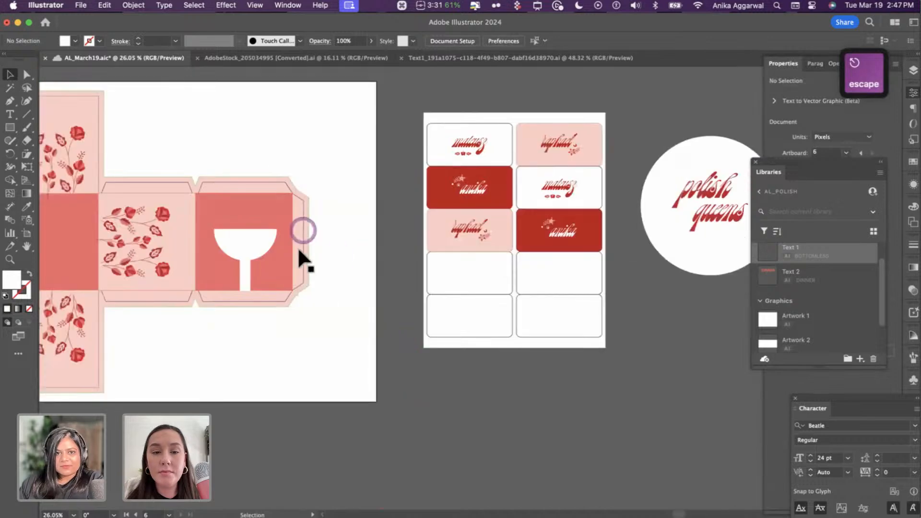
pyautogui.scroll(3, 415, 268)
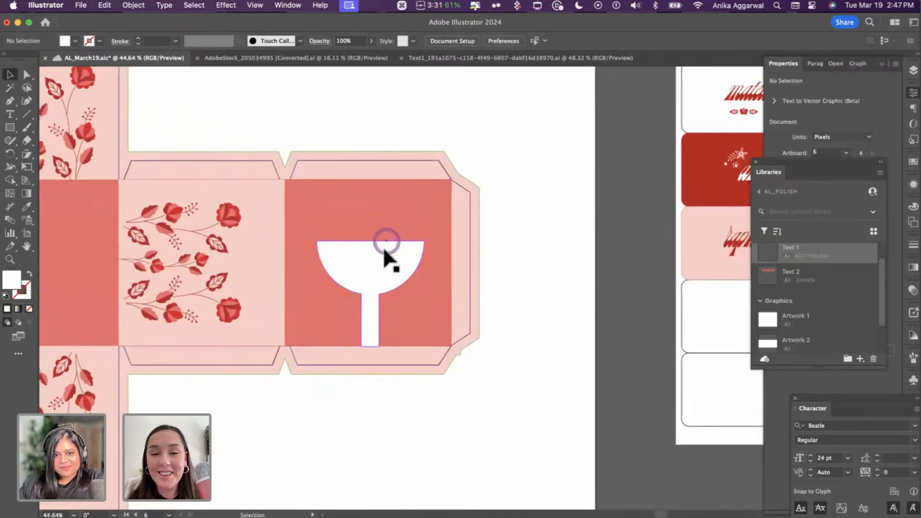
pyautogui.scroll(5, 383, 247)
pyautogui.click(383, 246)
pyautogui.press('super+v')
pyautogui.moveTo(410, 270); pyautogui.dragTo(348, 346)
pyautogui.keyDown('shift'); pyautogui.click(350, 263); pyautogui.keyUp('shift')
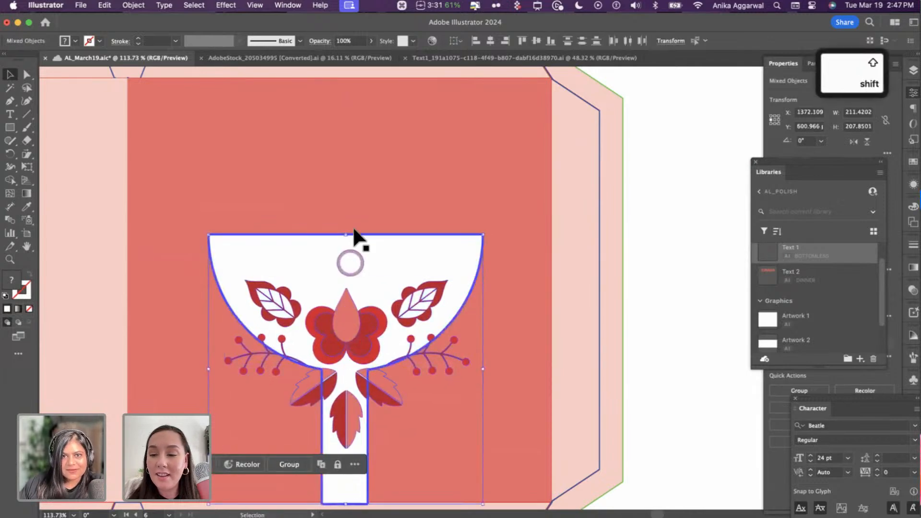
pyautogui.click(490, 40)
pyautogui.click(690, 255)
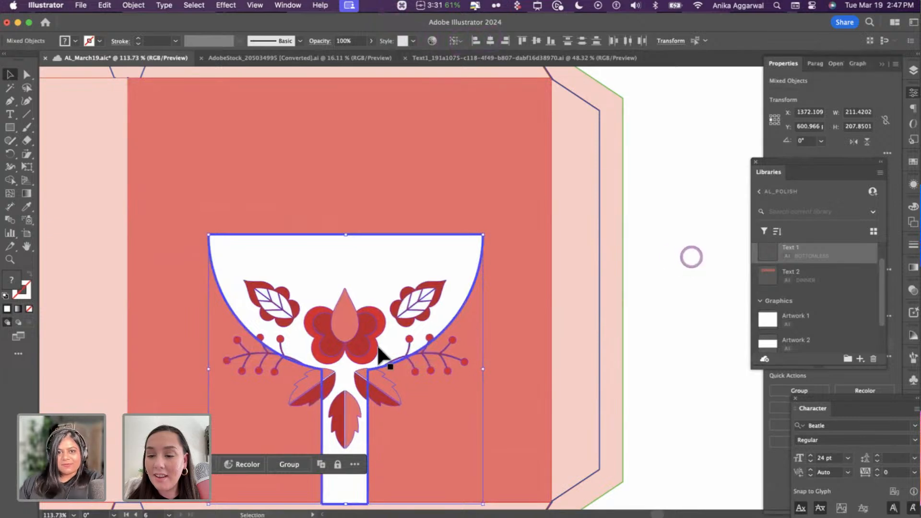
# - Copy a place-card name lettering and paste it above the goblet
pyautogui.scroll(-3, 379, 346)
pyautogui.click(571, 291)
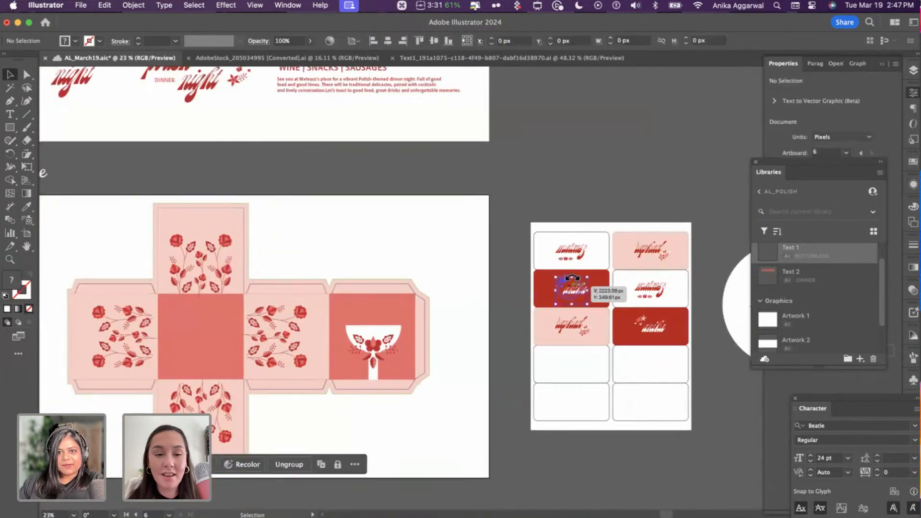
pyautogui.scroll(3, 567, 254)
pyautogui.click(572, 247)
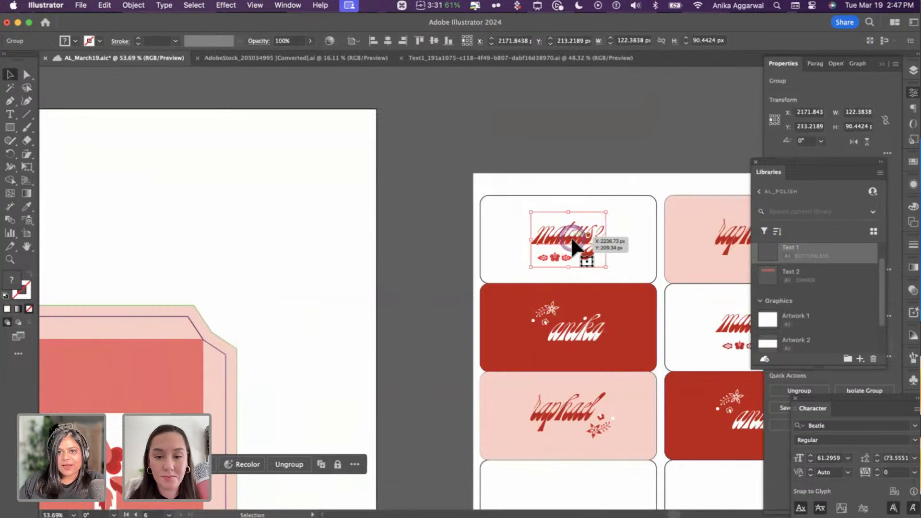
pyautogui.doubleClick(572, 241)
pyautogui.press('Escape')
pyautogui.click(573, 241)
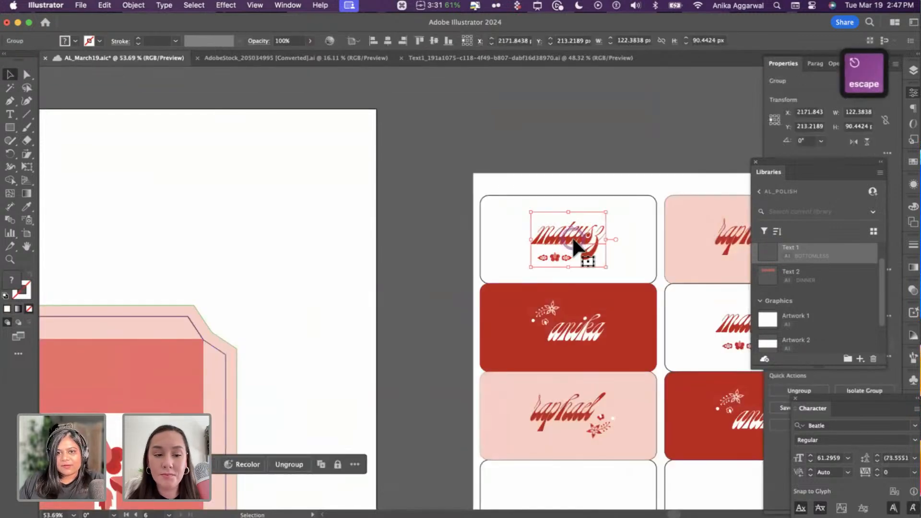
pyautogui.doubleClick(574, 240)
pyautogui.press('Escape')
pyautogui.scroll(4, 150, 242)
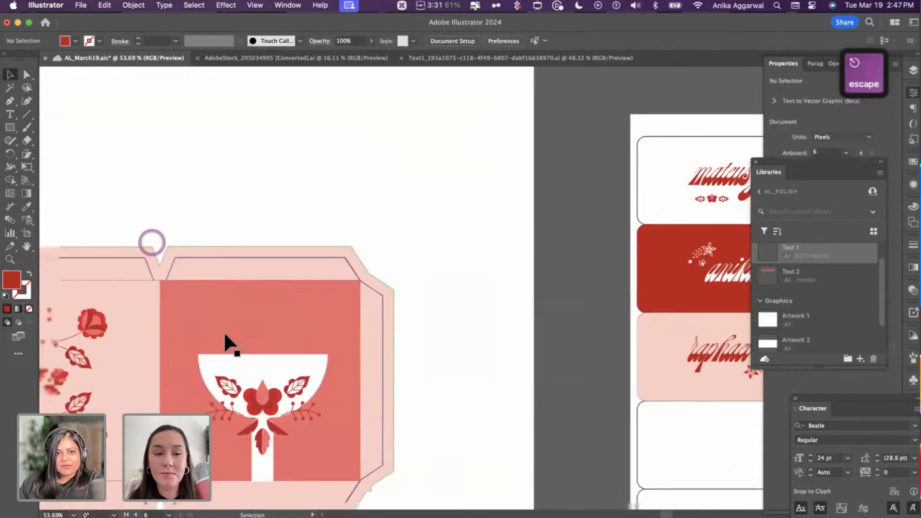
pyautogui.scroll(-2, 240, 352)
pyautogui.press('cmd+v')
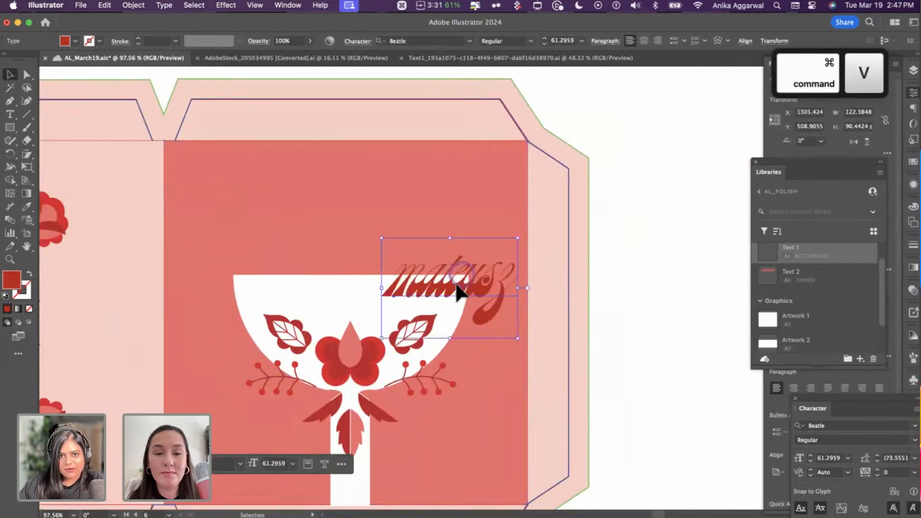
pyautogui.moveTo(460, 282); pyautogui.dragTo(365, 273)
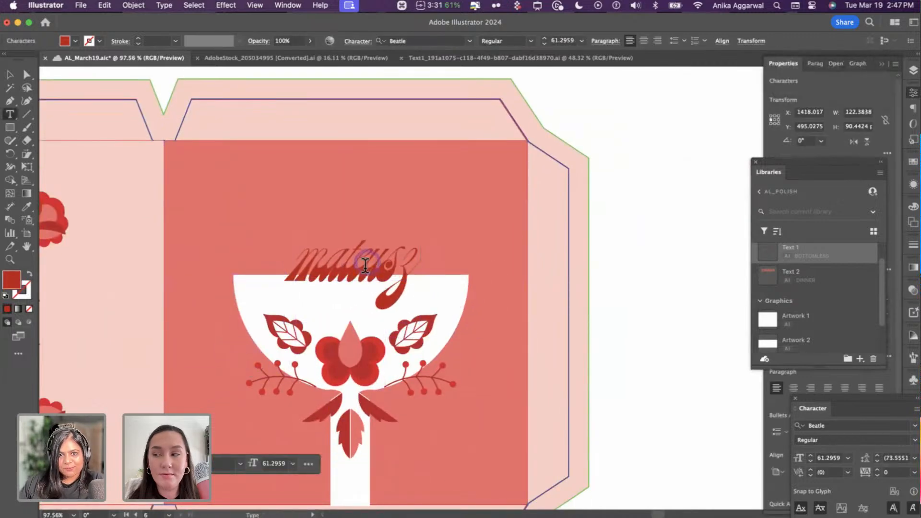
# - Retype the pasted lettering as 'thanks' and centre it horizontally over the goblet
pyautogui.doubleClick(363, 277)
pyautogui.write('tan')
pyautogui.press('BackSpace')
pyautogui.press('BackSpace')
pyautogui.write('hanks')
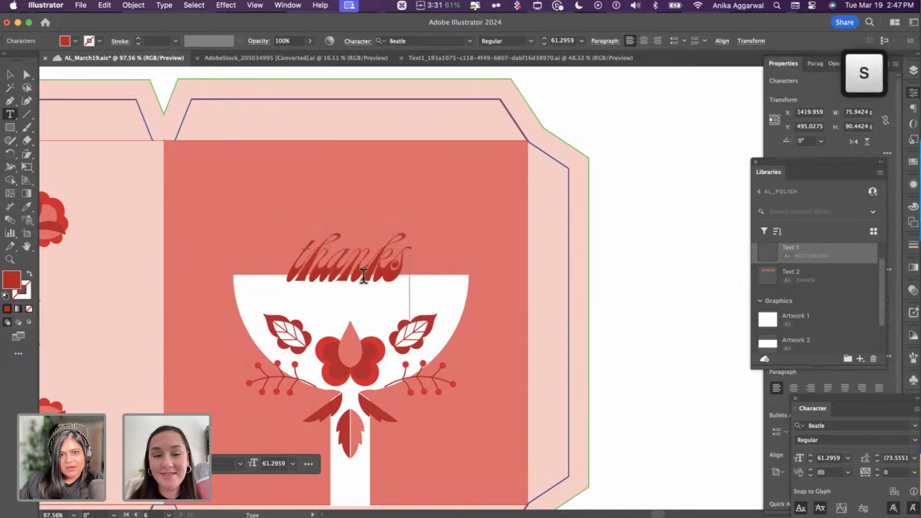
pyautogui.press('Escape')
pyautogui.moveTo(365, 274); pyautogui.dragTo(378, 279)
pyautogui.keyDown('shift'); pyautogui.click(424, 287); pyautogui.keyUp('shift')
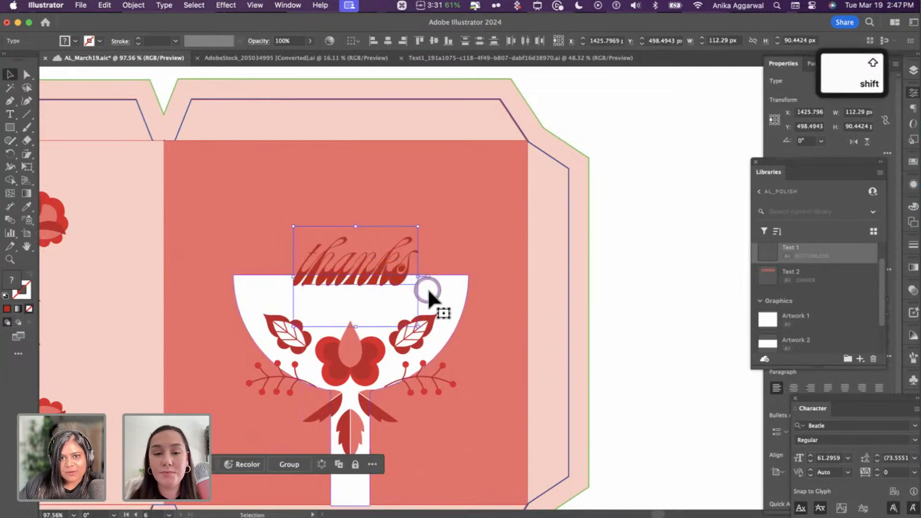
pyautogui.click(389, 41)
pyautogui.click(545, 139)
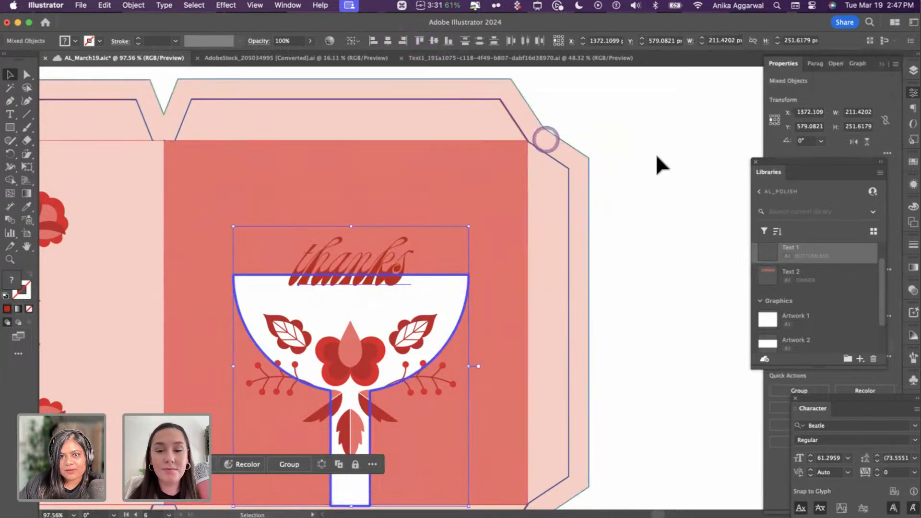
pyautogui.click(315, 281)
# - Fill the goblet's panel with pale pink using the Eyedropper
pyautogui.click(467, 231)
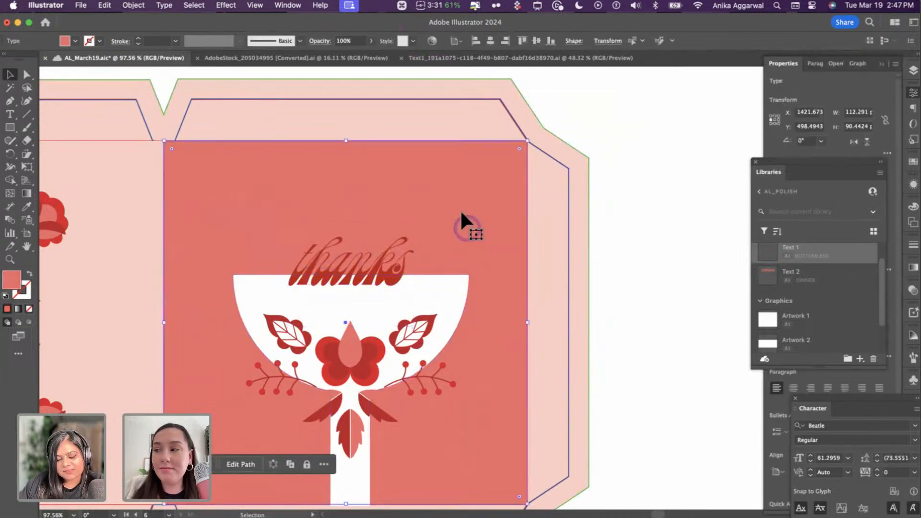
pyautogui.press('i')
pyautogui.click(451, 121)
pyautogui.press('v')
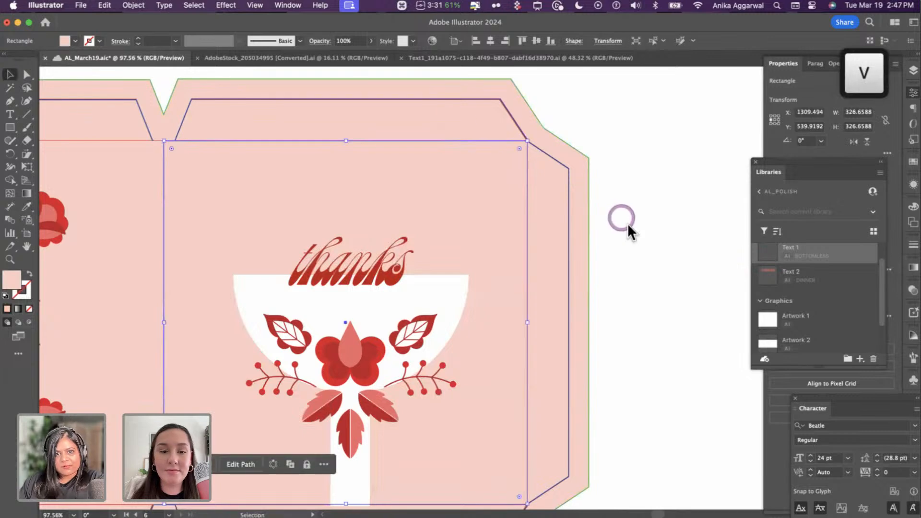
pyautogui.click(664, 218)
pyautogui.scroll(-2, 637, 246)
pyautogui.hscroll(-5, 638, 247)
# - Eyedropper red onto the left and right floral panels and pale pink onto the centre square
pyautogui.scroll(-3, 582, 278)
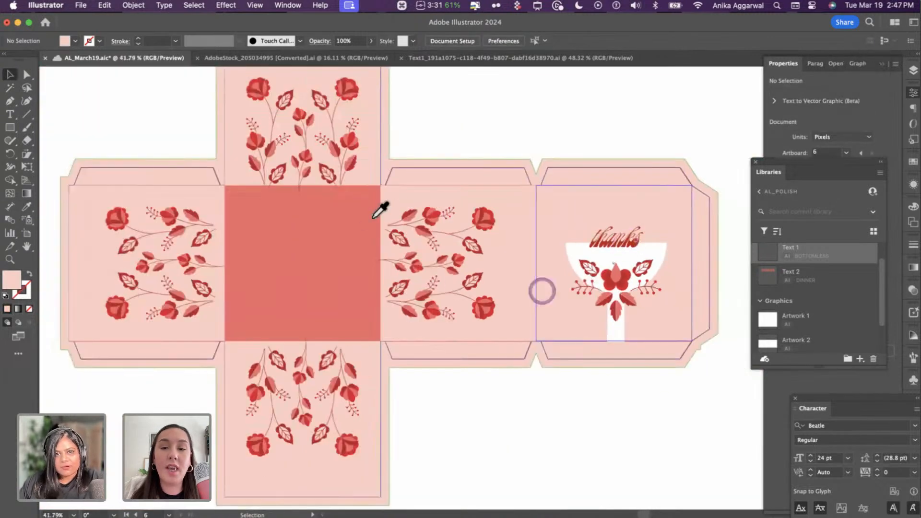
pyautogui.press('i')
pyautogui.click(356, 228)
pyautogui.keyDown('alt'); pyautogui.click(499, 216); pyautogui.keyUp('alt')
pyautogui.click(642, 185)
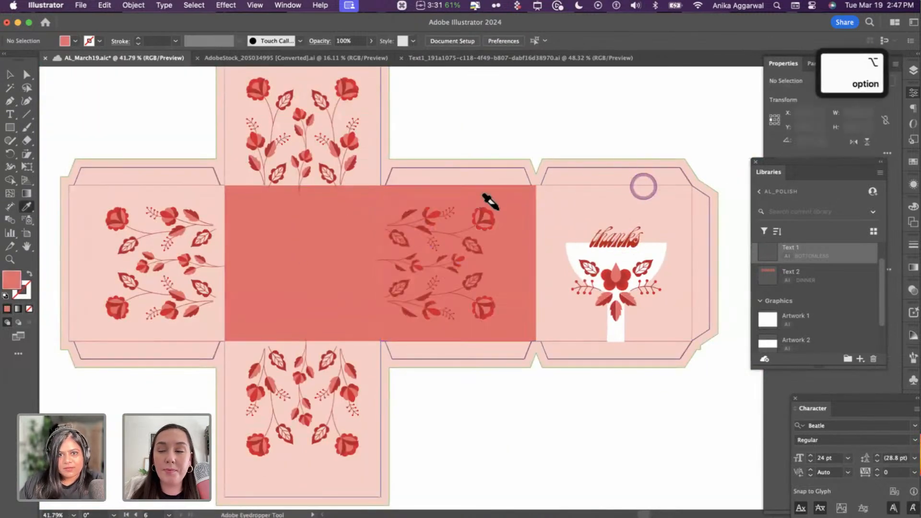
pyautogui.keyDown('alt'); pyautogui.click(345, 230); pyautogui.keyUp('alt')
pyautogui.keyDown('alt'); pyautogui.click(286, 200); pyautogui.keyUp('alt')
pyautogui.click(431, 192)
pyautogui.keyDown('alt'); pyautogui.click(158, 201); pyautogui.keyUp('alt')
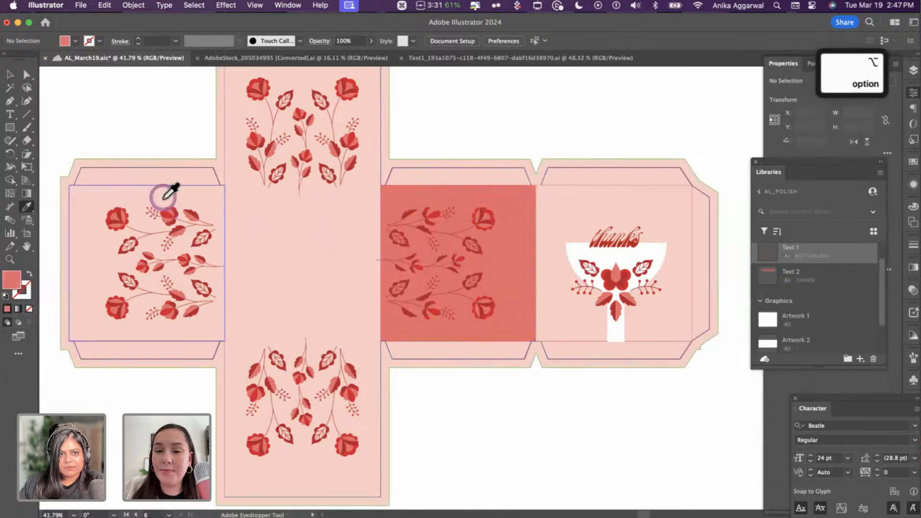
pyautogui.press('v')
# - Recolor both flower groups, trying brightness and saturation, settling on a brighter three-tone variation
pyautogui.click(168, 217)
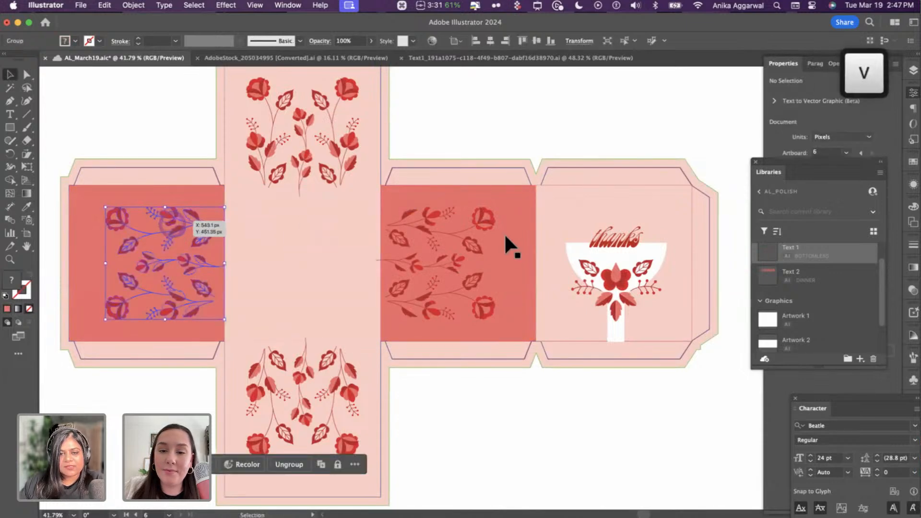
pyautogui.keyDown('shift'); pyautogui.click(438, 214); pyautogui.keyUp('shift')
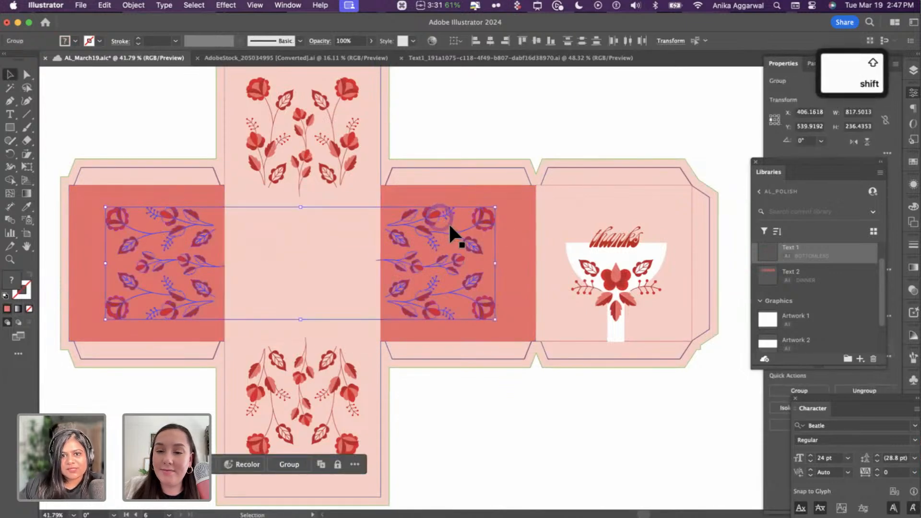
pyautogui.click(242, 464)
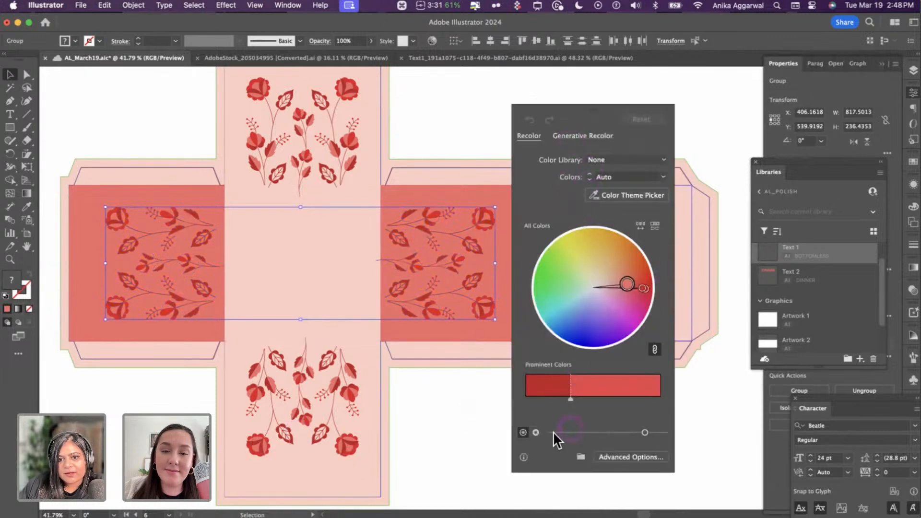
pyautogui.moveTo(628, 433); pyautogui.dragTo(621, 433)
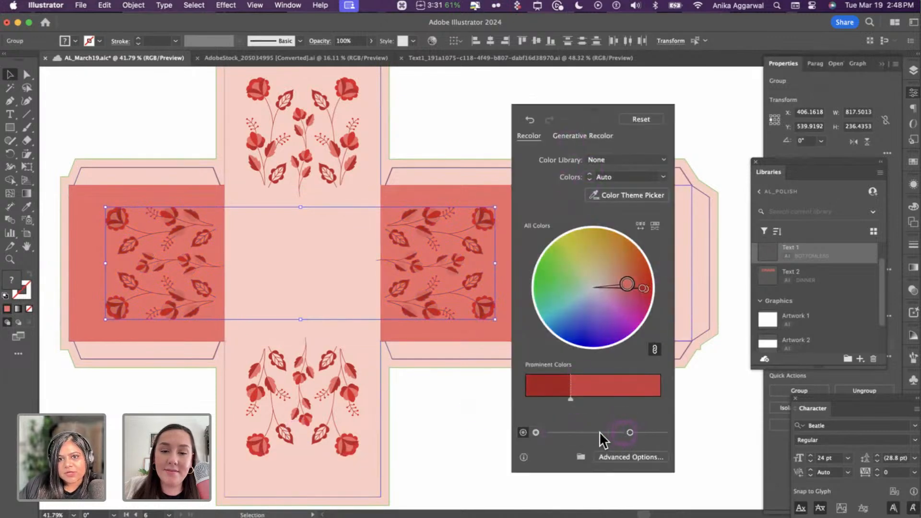
pyautogui.click(655, 428)
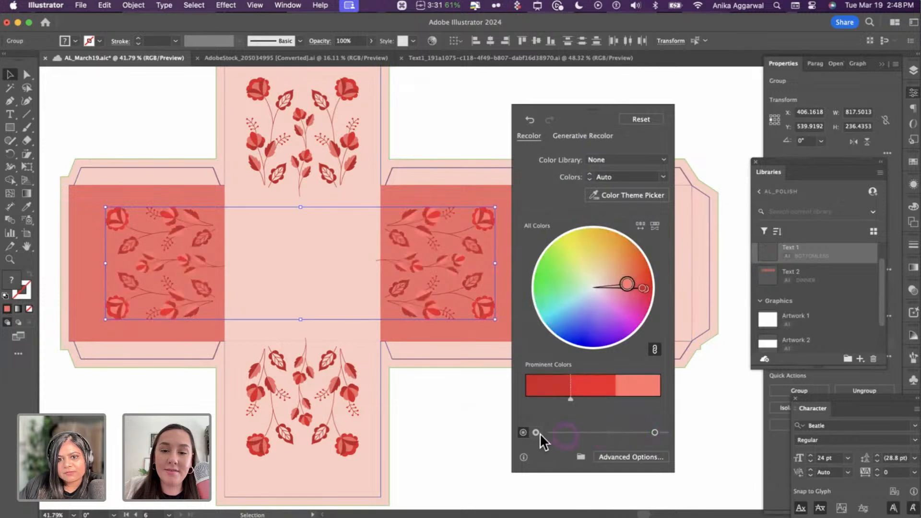
pyautogui.click(635, 119)
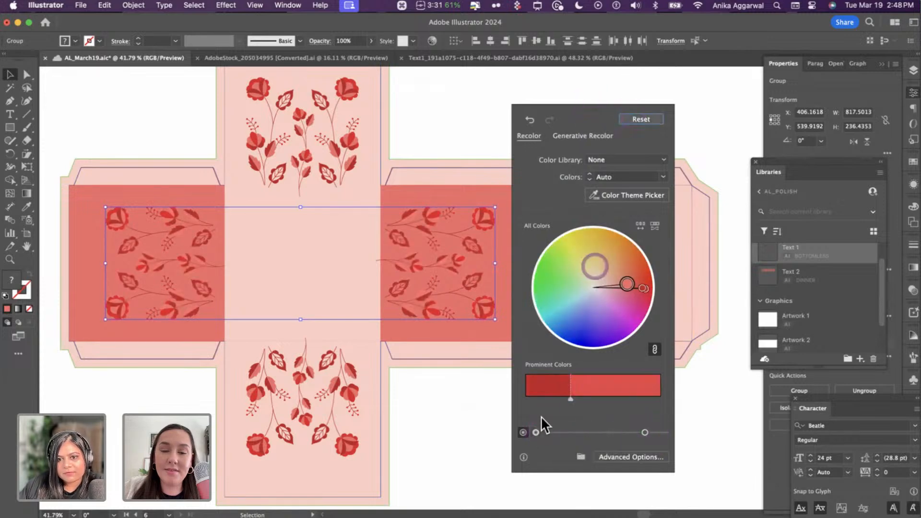
pyautogui.moveTo(642, 430); pyautogui.dragTo(640, 432)
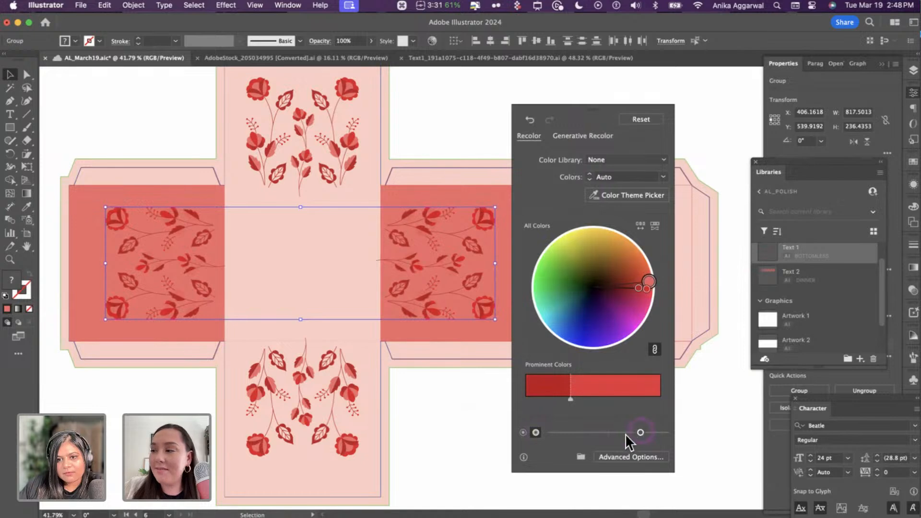
pyautogui.click(654, 433)
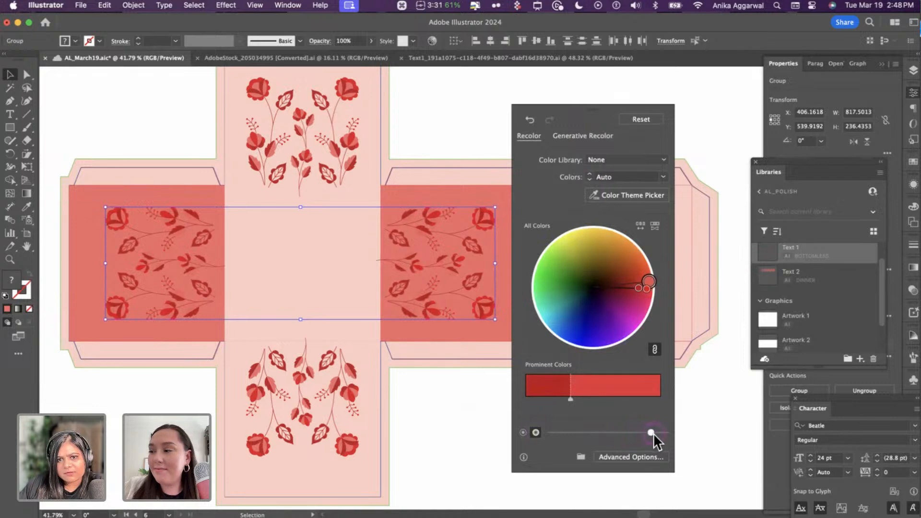
pyautogui.click(534, 432)
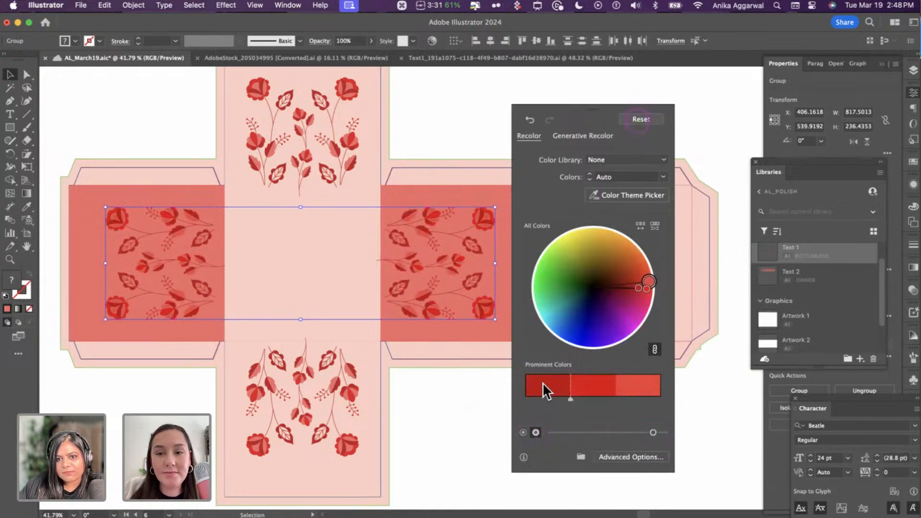
pyautogui.click(523, 432)
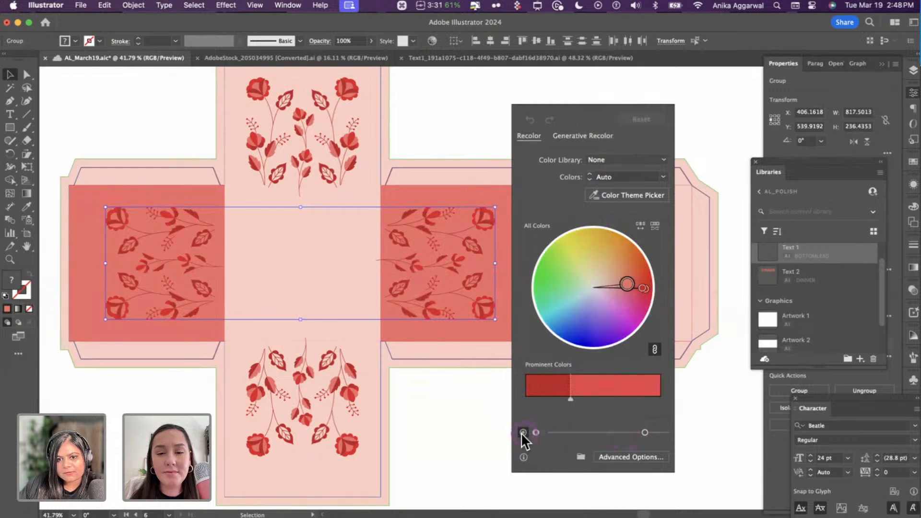
pyautogui.click(656, 431)
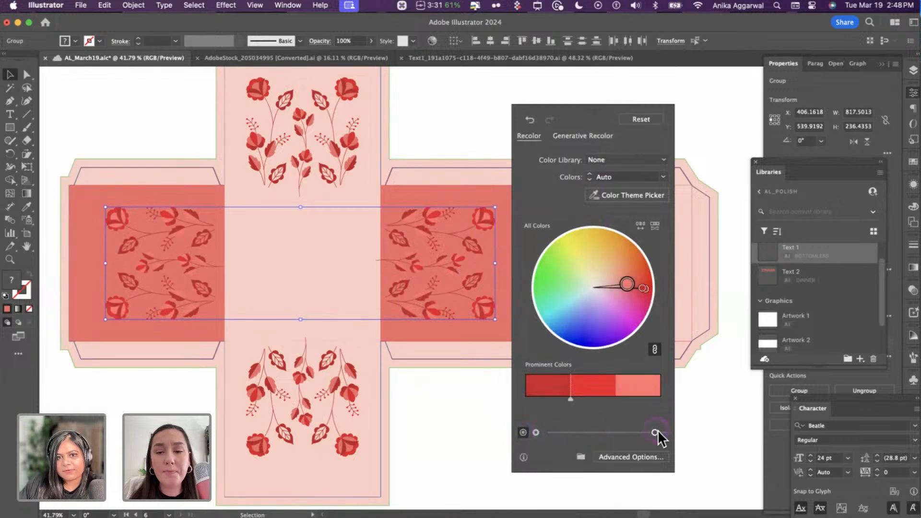
pyautogui.click(460, 409)
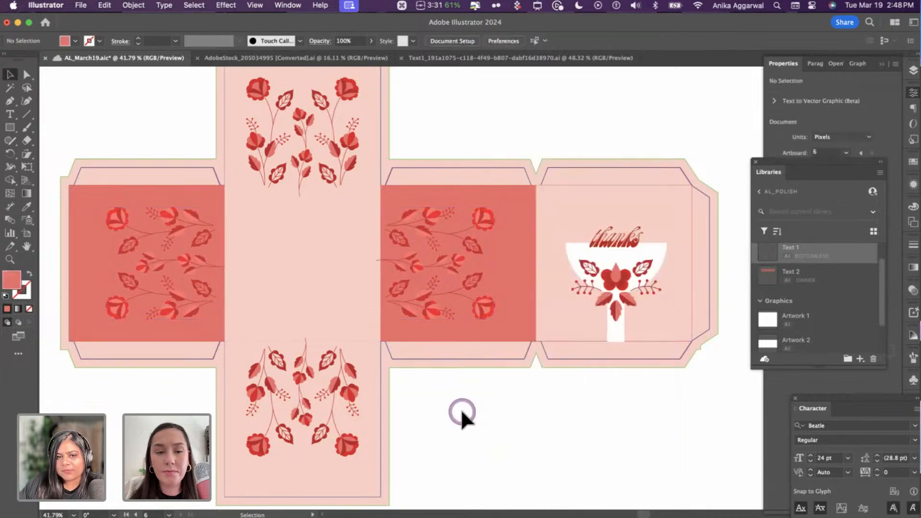
# - Fill both red box side panels with the light grey swatch colour
pyautogui.press('super+z')
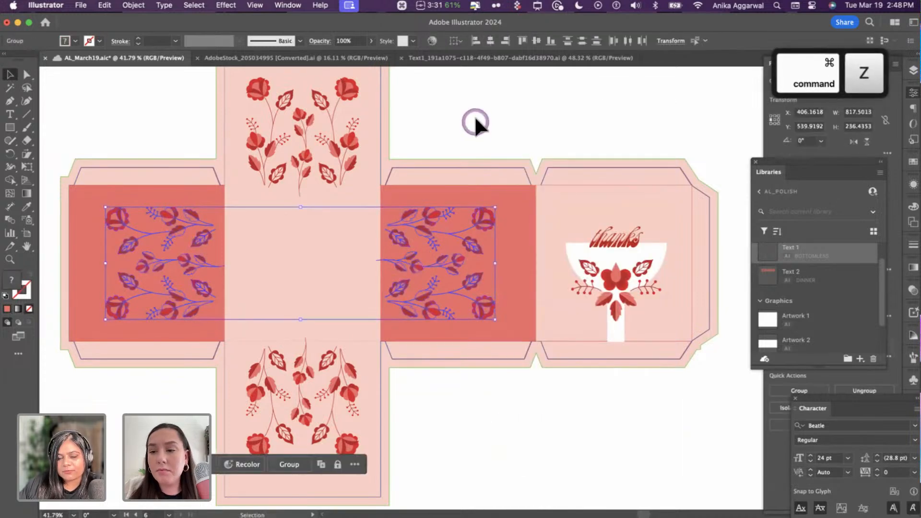
pyautogui.click(475, 123)
pyautogui.click(518, 216)
pyautogui.keyDown('shift'); pyautogui.click(209, 194); pyautogui.keyUp('shift')
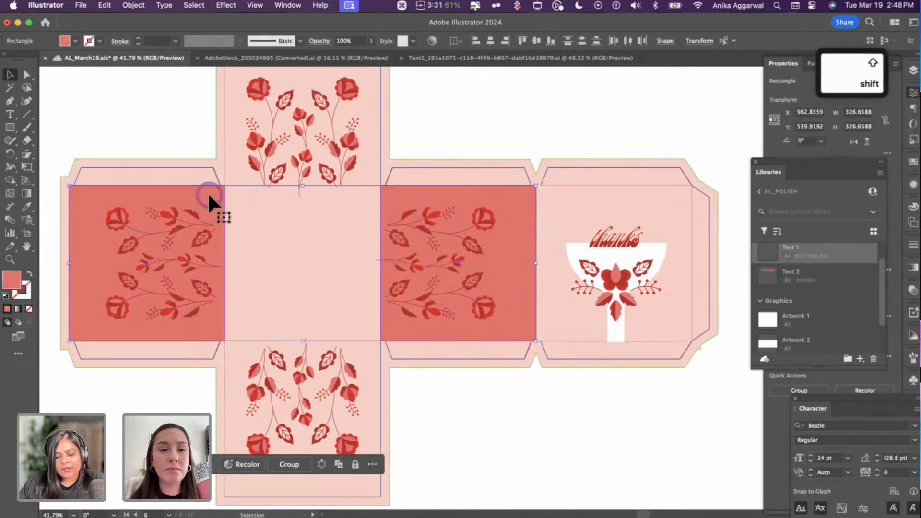
pyautogui.scroll(-5, 212, 199)
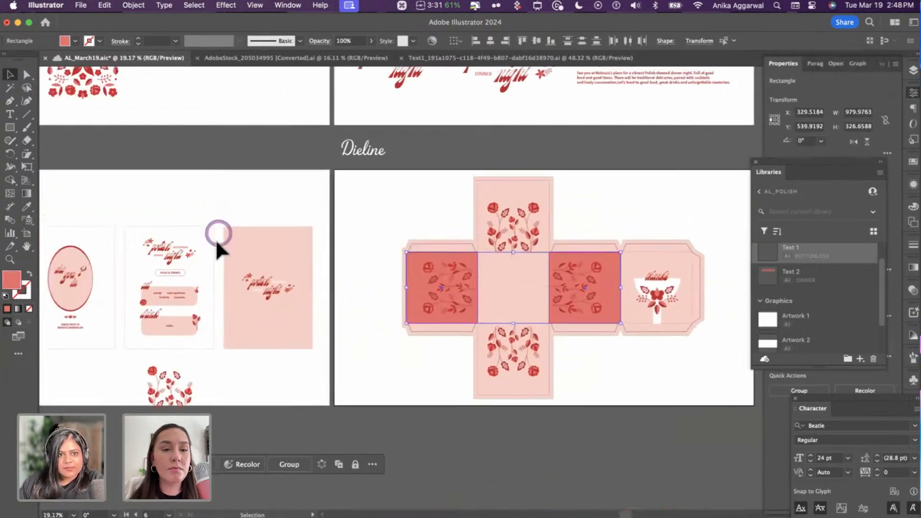
pyautogui.scroll(5, 216, 239)
pyautogui.hscroll(-1, 216, 239)
pyautogui.press('i')
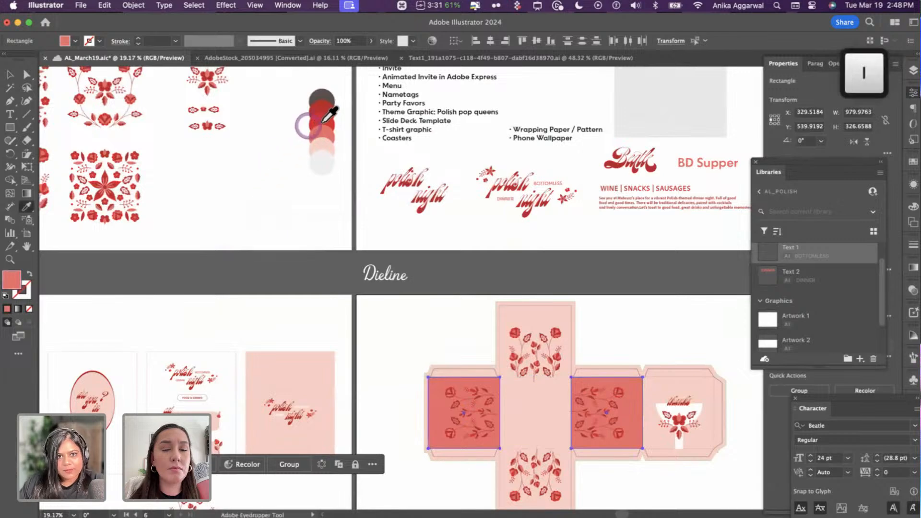
pyautogui.click(325, 116)
pyautogui.click(324, 107)
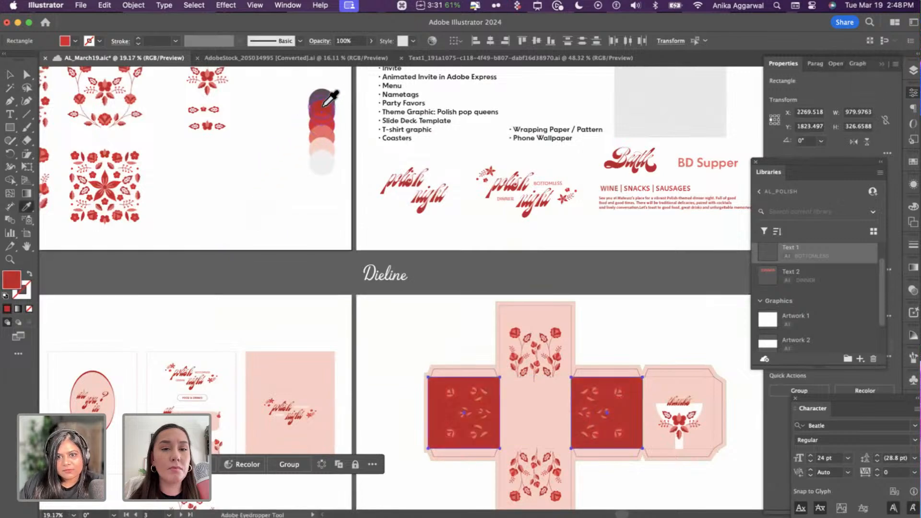
pyautogui.click(324, 156)
pyautogui.press('v')
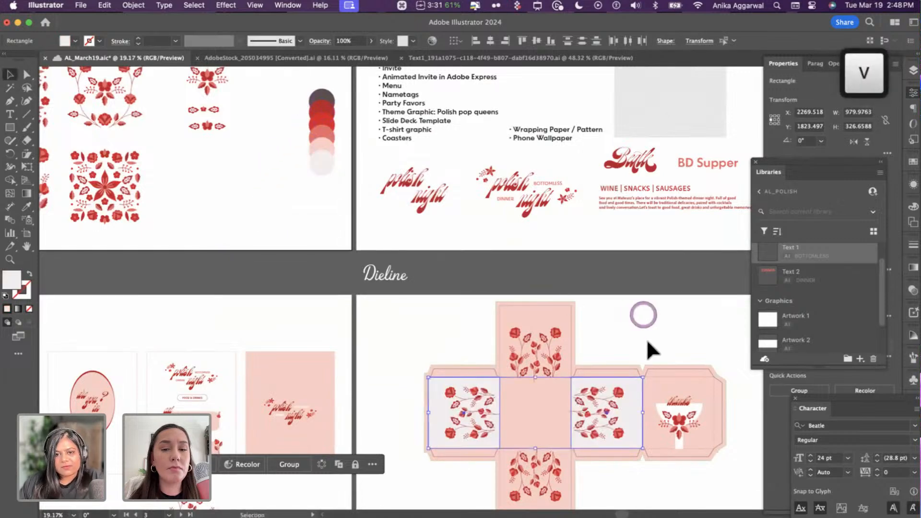
pyautogui.click(645, 331)
# - Make the thanks cup and its stem grey to match the panels
pyautogui.scroll(-3, 622, 365)
pyautogui.hscroll(1, 622, 366)
pyautogui.scroll(5, 621, 364)
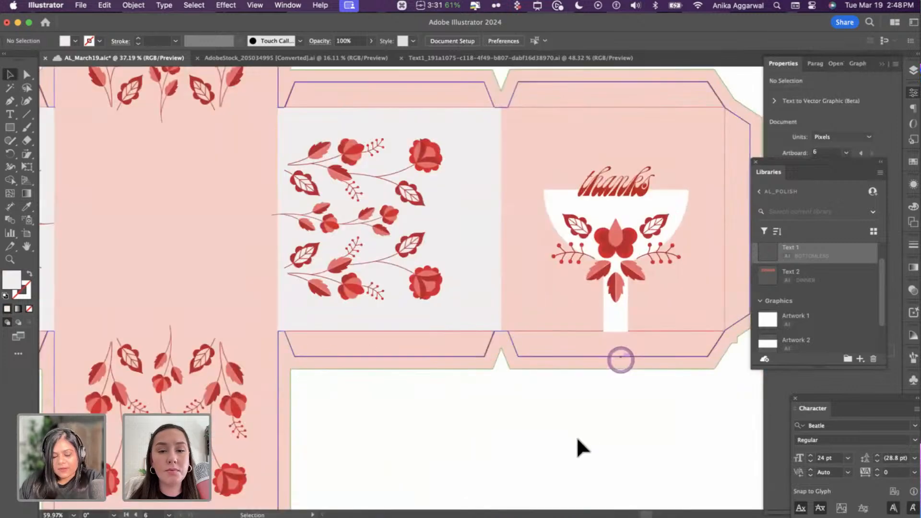
pyautogui.press('i')
pyautogui.keyDown('alt'); pyautogui.click(552, 197); pyautogui.keyUp('alt')
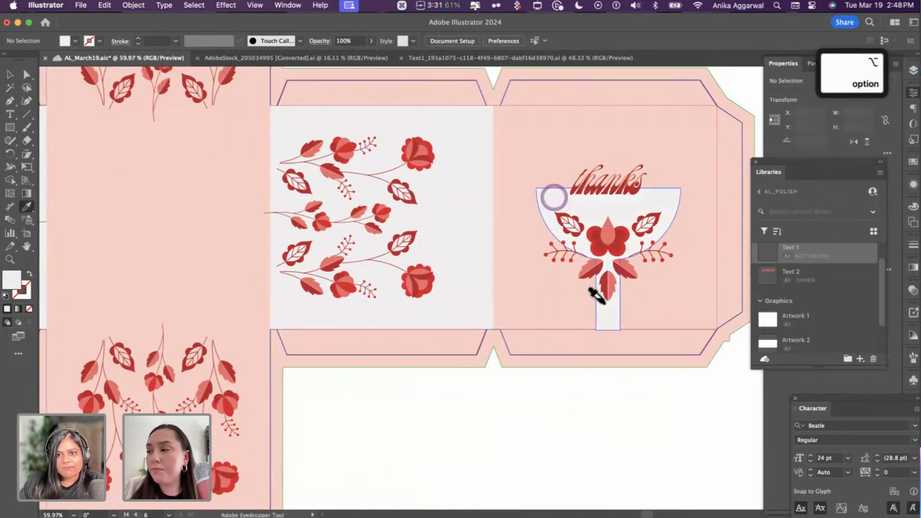
pyautogui.keyDown('alt'); pyautogui.click(592, 341); pyautogui.keyUp('alt')
pyautogui.press('v')
pyautogui.click(523, 412)
pyautogui.hscroll(-3, 519, 391)
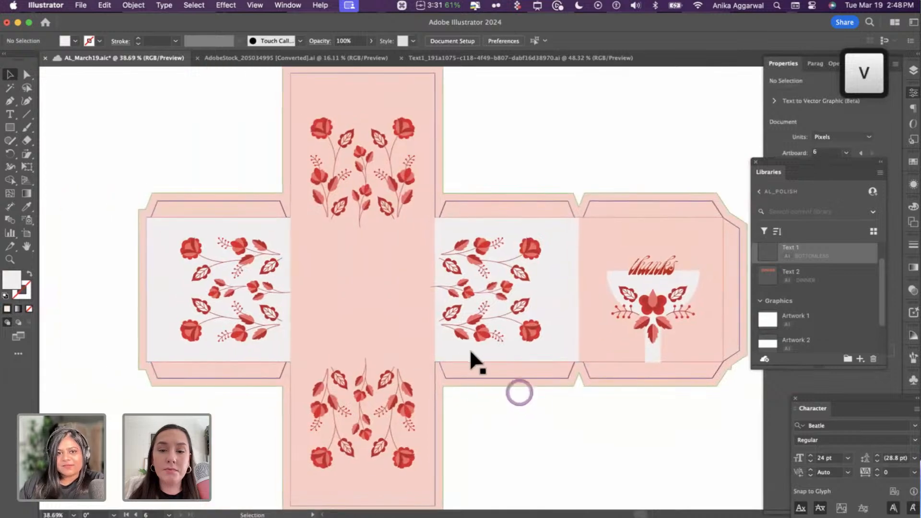
pyautogui.scroll(3, 292, 267)
# - Draw a trapezoid flap above the left side panel with the Pen tool
pyautogui.press('p')
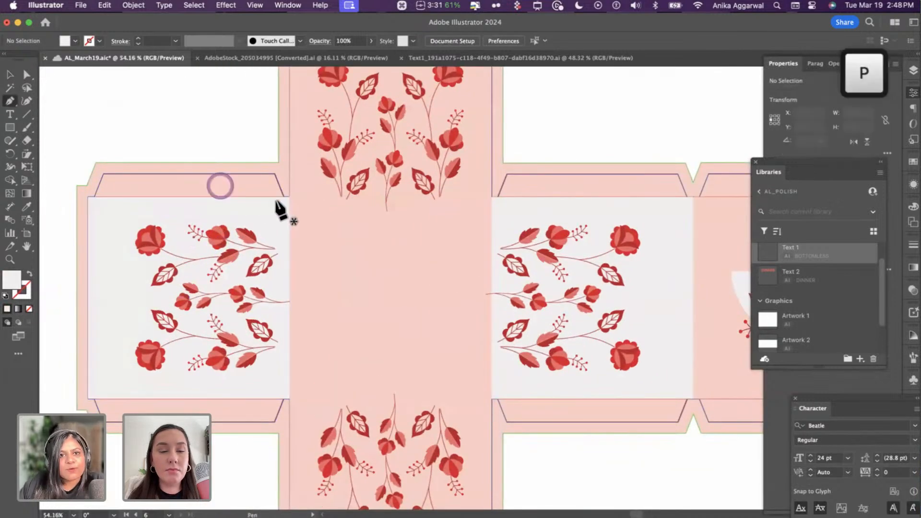
pyautogui.click(275, 174)
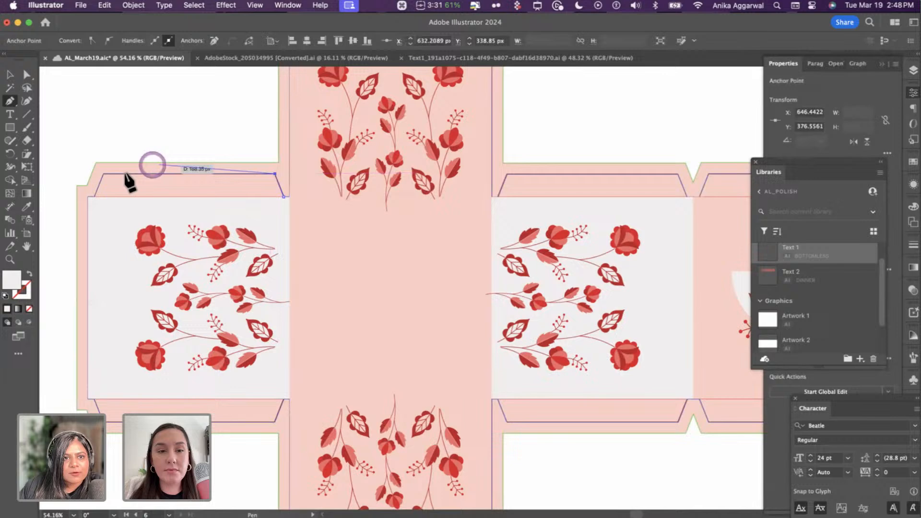
pyautogui.click(94, 197)
pyautogui.click(283, 197)
pyautogui.press('v')
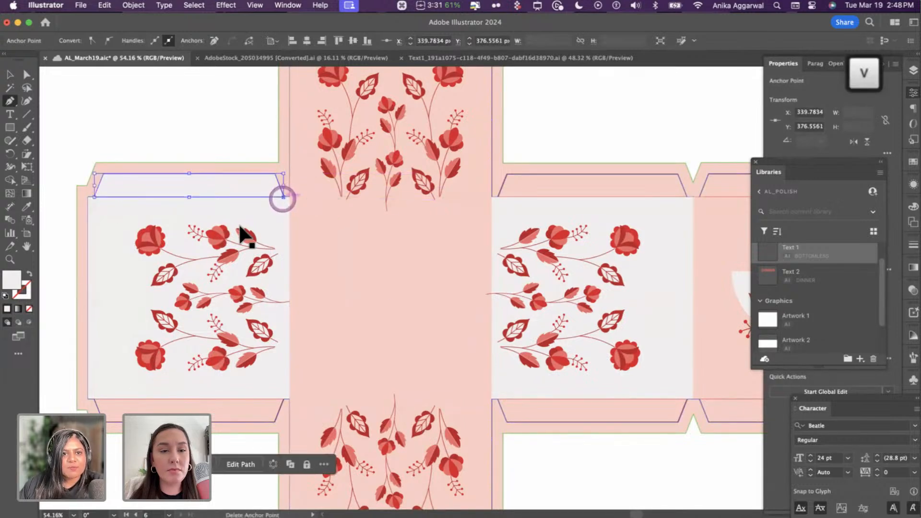
pyautogui.click(193, 144)
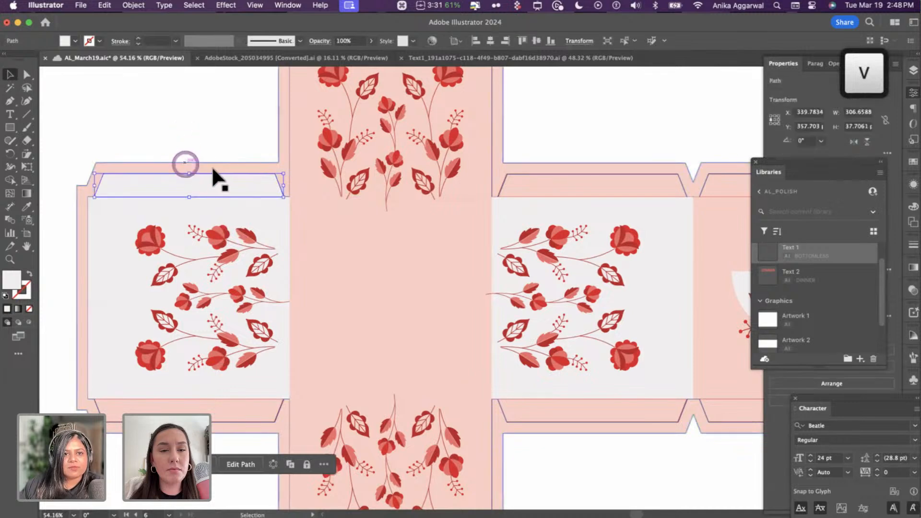
pyautogui.click(213, 182)
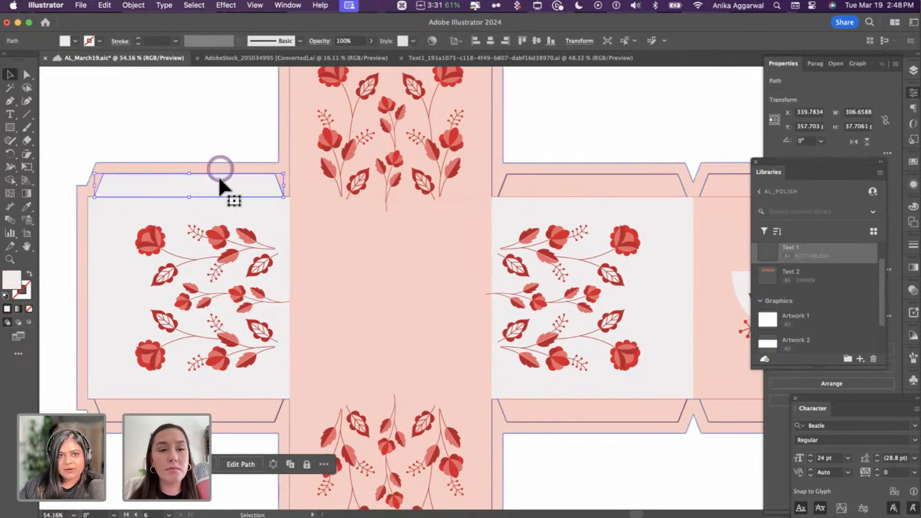
# - Duplicate the flap to the left panel's bottom edge and select both flaps
pyautogui.moveTo(218, 176); pyautogui.dragTo(279, 395)
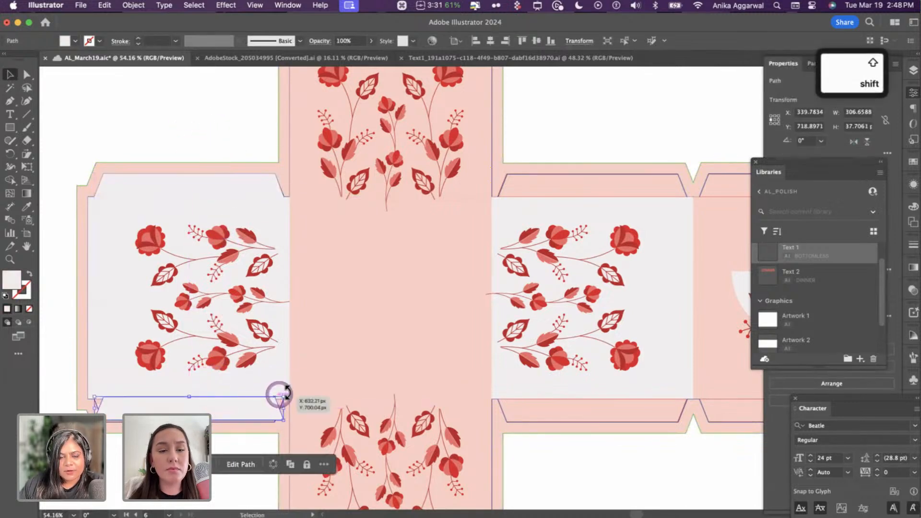
pyautogui.moveTo(150, 407); pyautogui.dragTo(600, 411)
pyautogui.click(126, 146)
pyautogui.click(158, 187)
pyautogui.keyDown('shift'); pyautogui.click(196, 410); pyautogui.keyUp('shift')
# - Drop the flap copies onto the right side panel and place the thanks text there
pyautogui.click(683, 137)
pyautogui.scroll(-5, 541, 283)
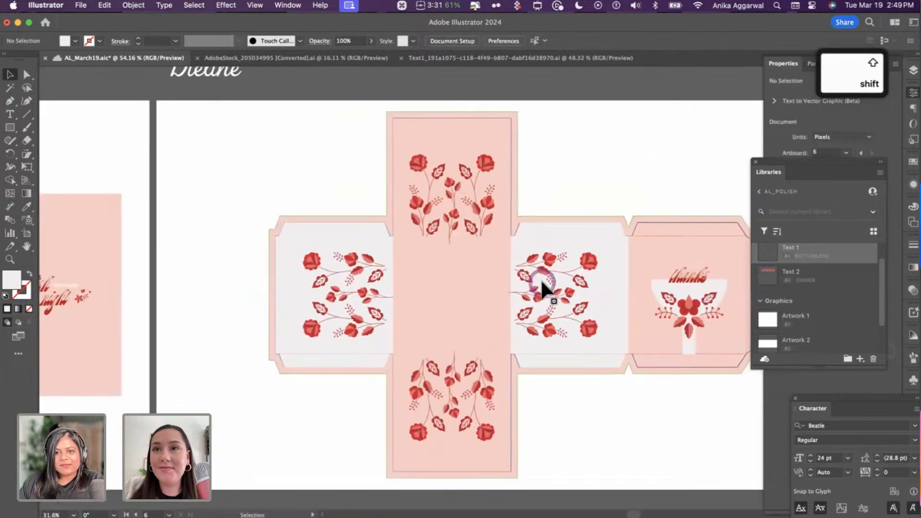
pyautogui.hscroll(5, 540, 278)
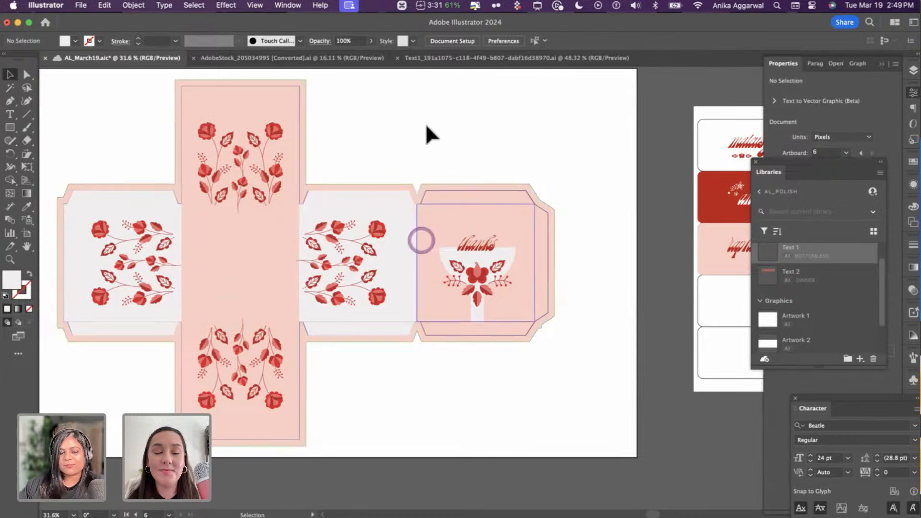
pyautogui.moveTo(476, 233); pyautogui.dragTo(476, 232)
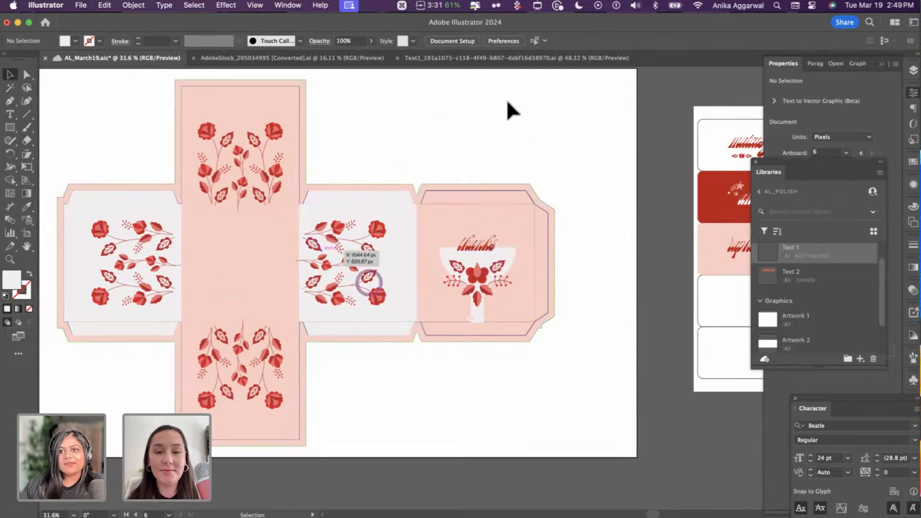
pyautogui.hscroll(-2, 532, 221)
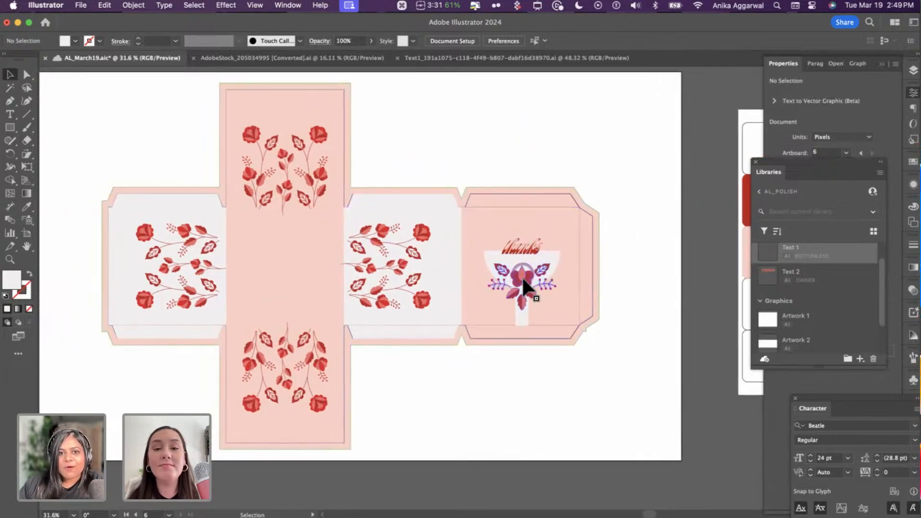
# - Copy the flower onto the middle panel and centre it horizontally and vertically
pyautogui.moveTo(521, 275); pyautogui.dragTo(296, 263)
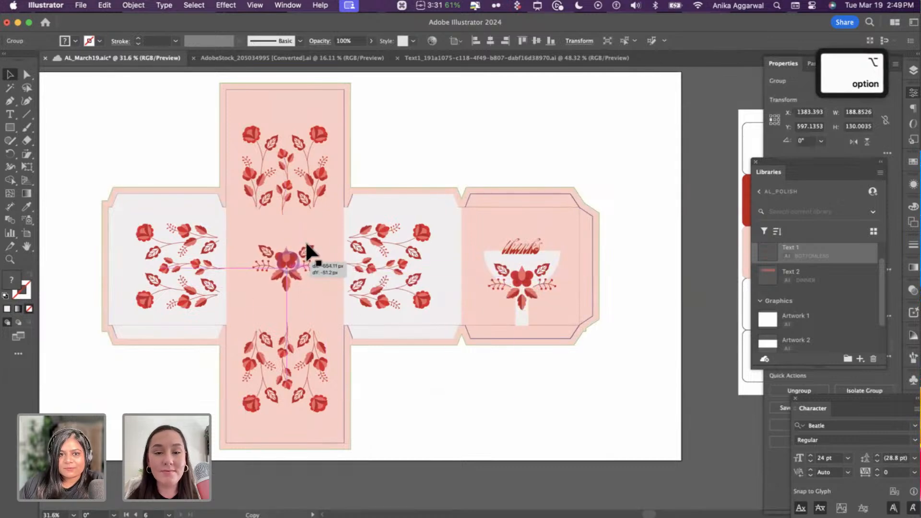
pyautogui.keyDown('shift'); pyautogui.click(318, 223); pyautogui.keyUp('shift')
pyautogui.click(490, 40)
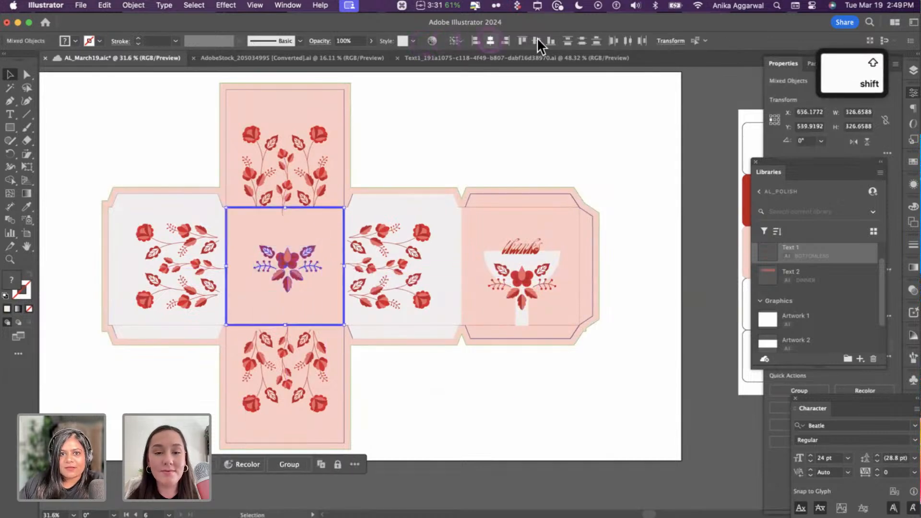
pyautogui.click(537, 41)
pyautogui.click(477, 219)
pyautogui.click(453, 344)
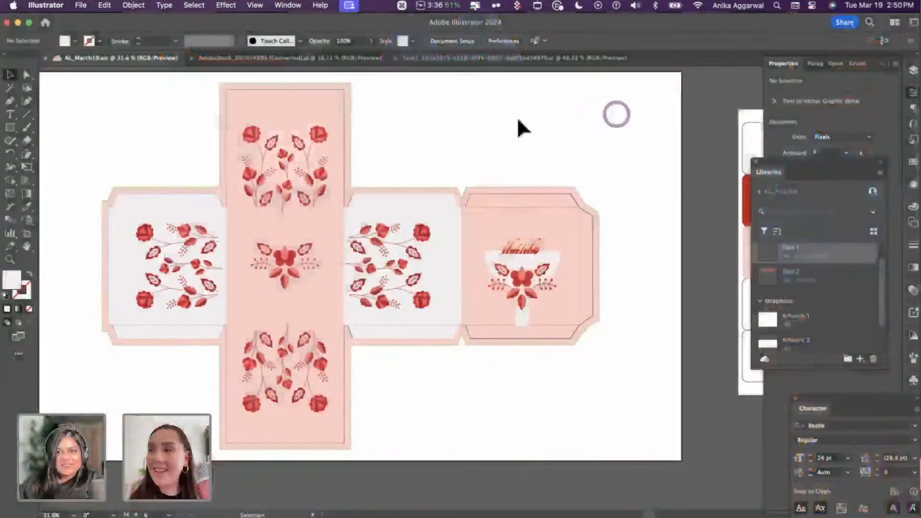
# - Browse the Moodboard and Polish Culture artboards
pyautogui.scroll(-10, 387, 125)
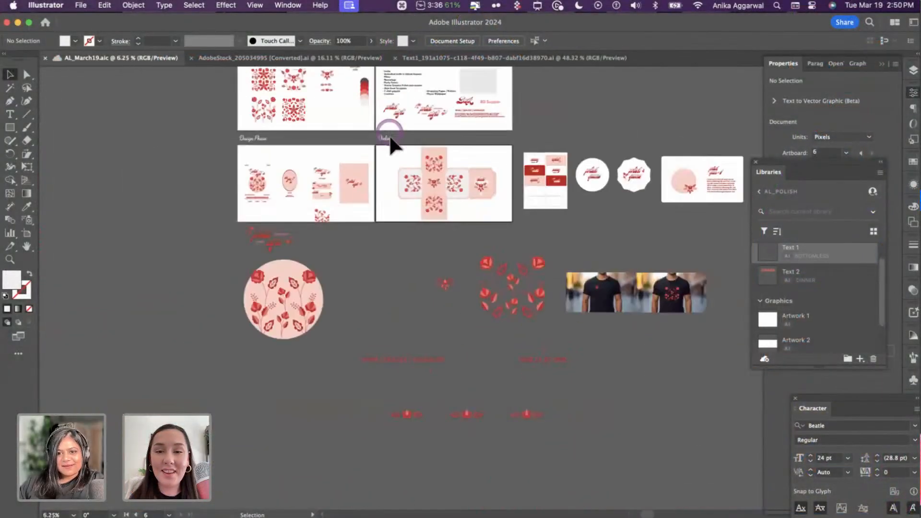
pyautogui.scroll(5, 390, 139)
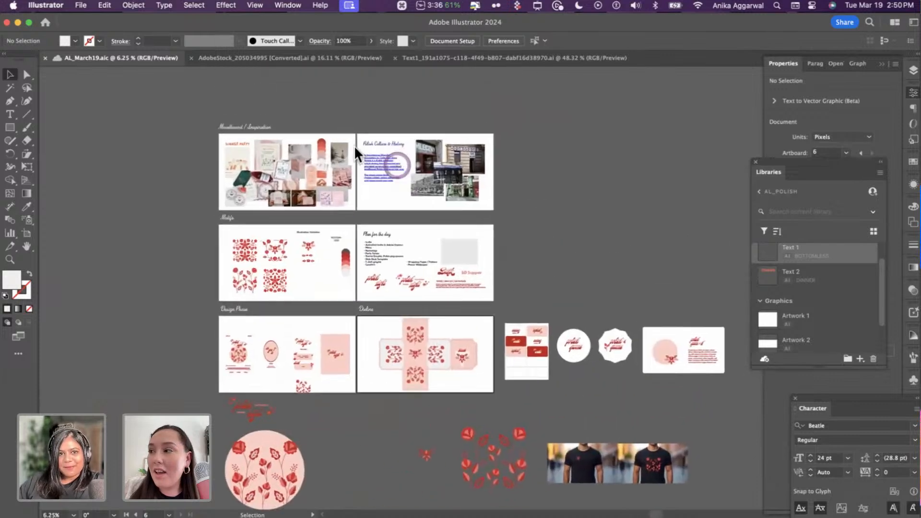
pyautogui.scroll(4, 265, 121)
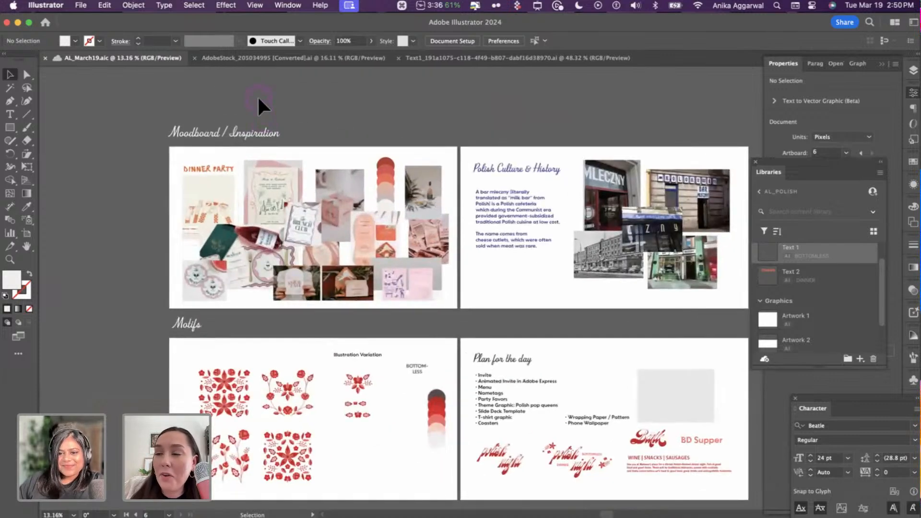
pyautogui.scroll(-1, 258, 94)
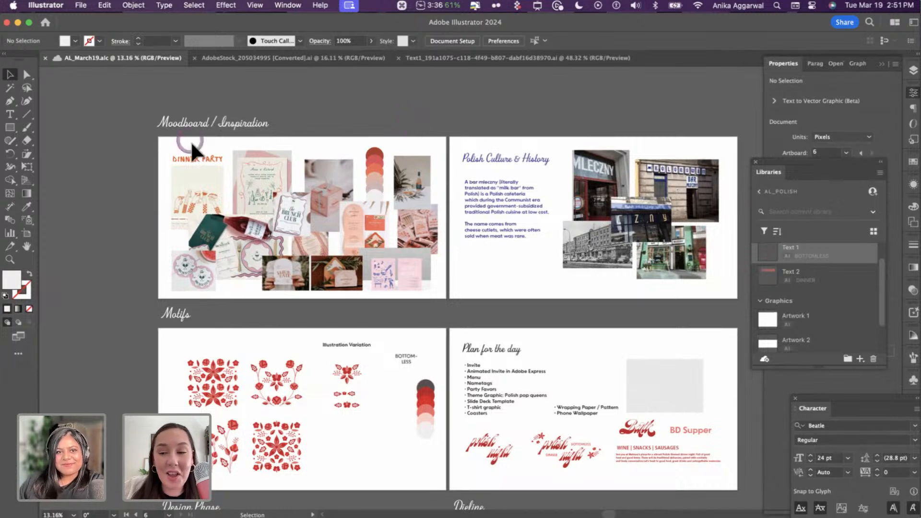
pyautogui.scroll(-1, 228, 188)
pyautogui.scroll(3, 249, 145)
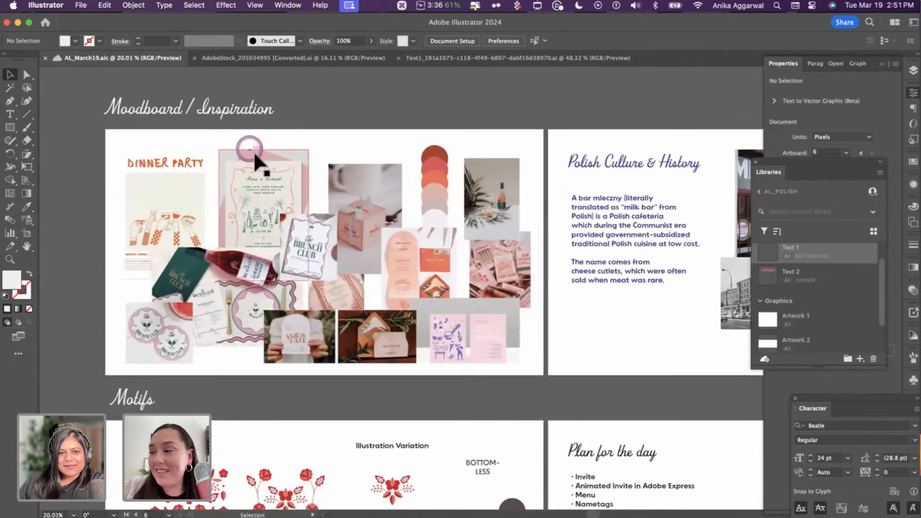
pyautogui.click(344, 190)
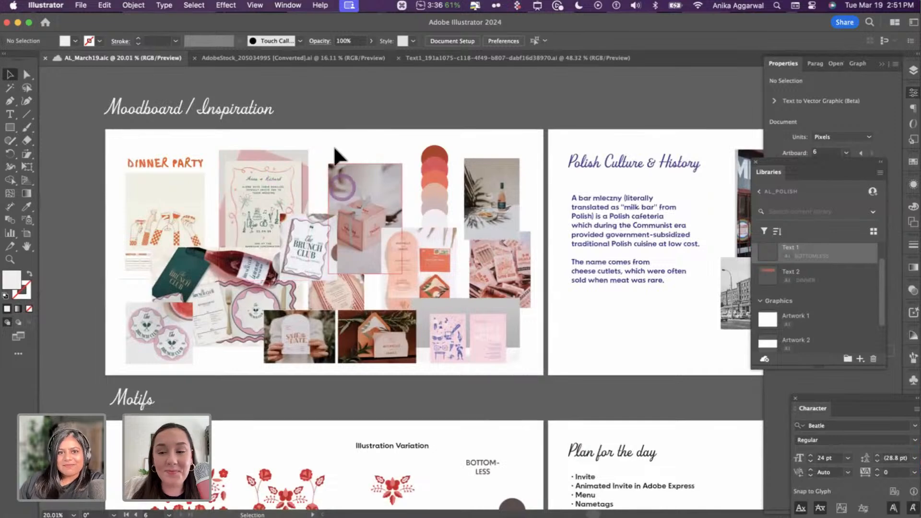
pyautogui.click(330, 116)
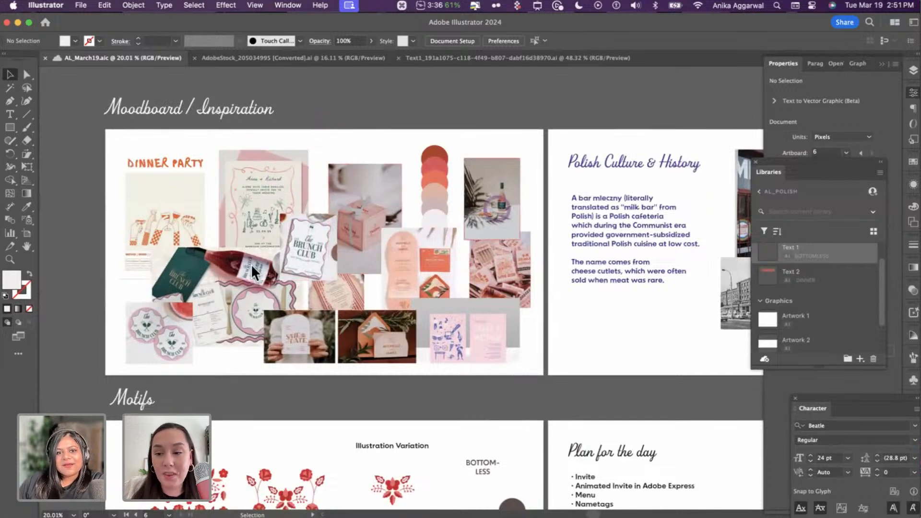
pyautogui.scroll(3, 215, 346)
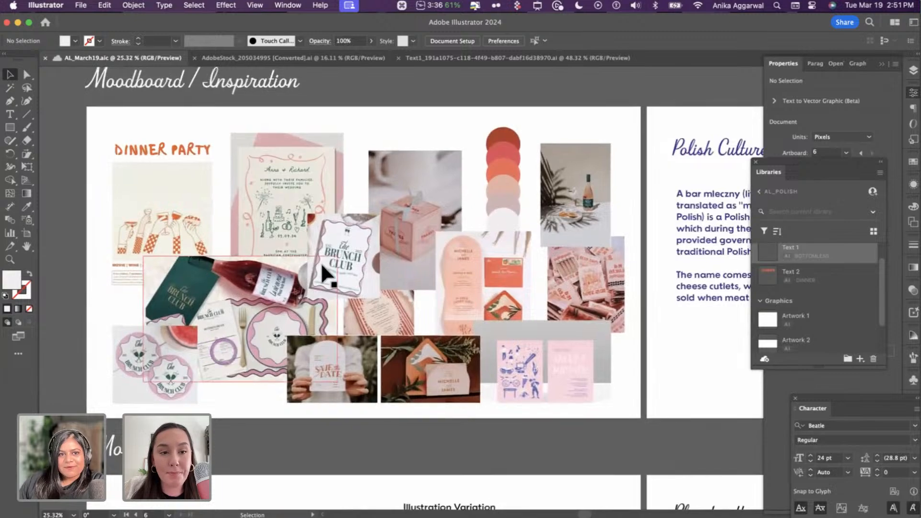
pyautogui.scroll(3, 383, 331)
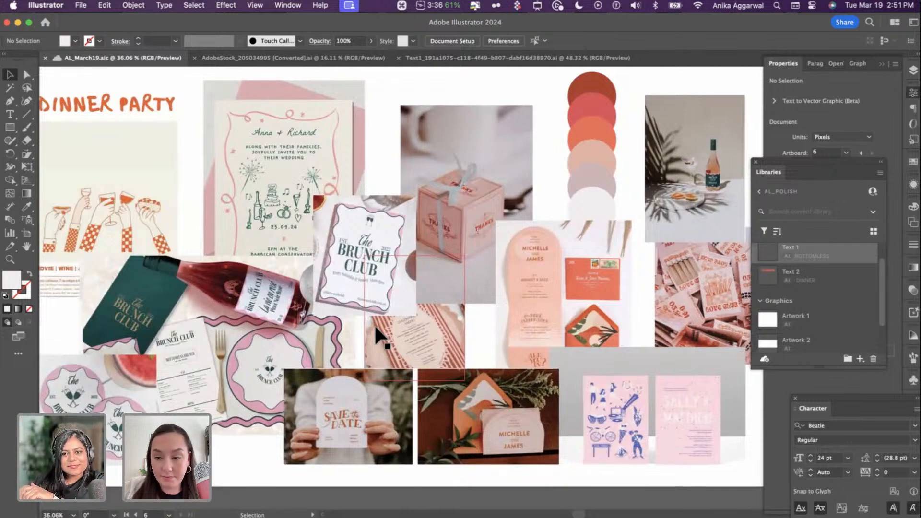
# - Close the Properties panel and move over to the Motifs artboard
pyautogui.scroll(-3, 374, 326)
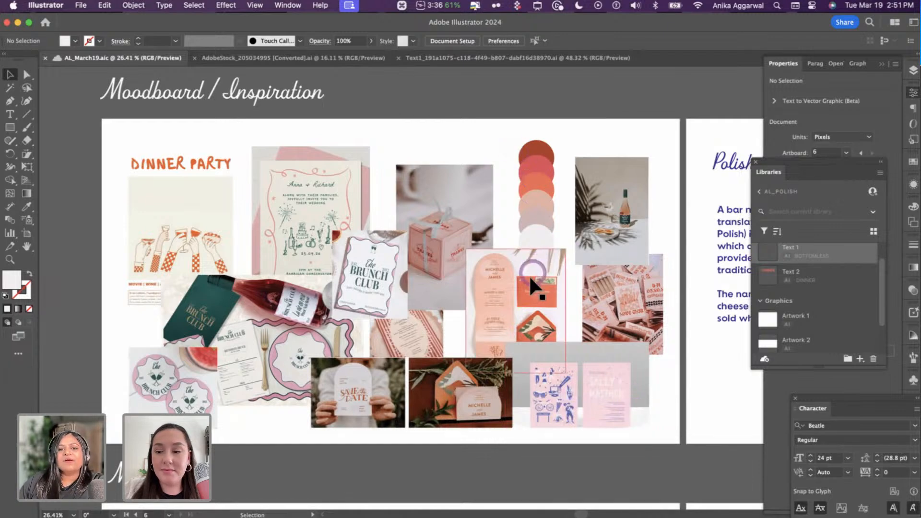
pyautogui.hscroll(15, 385, 291)
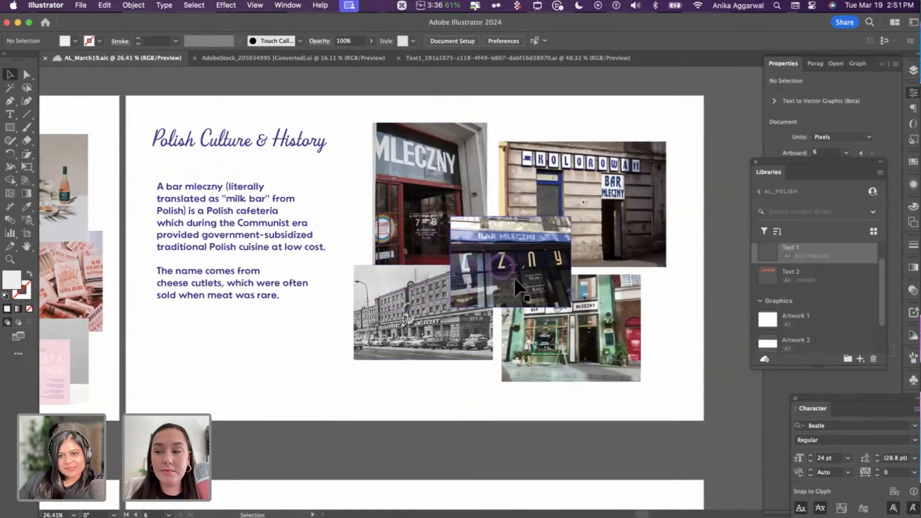
pyautogui.scroll(3, 505, 251)
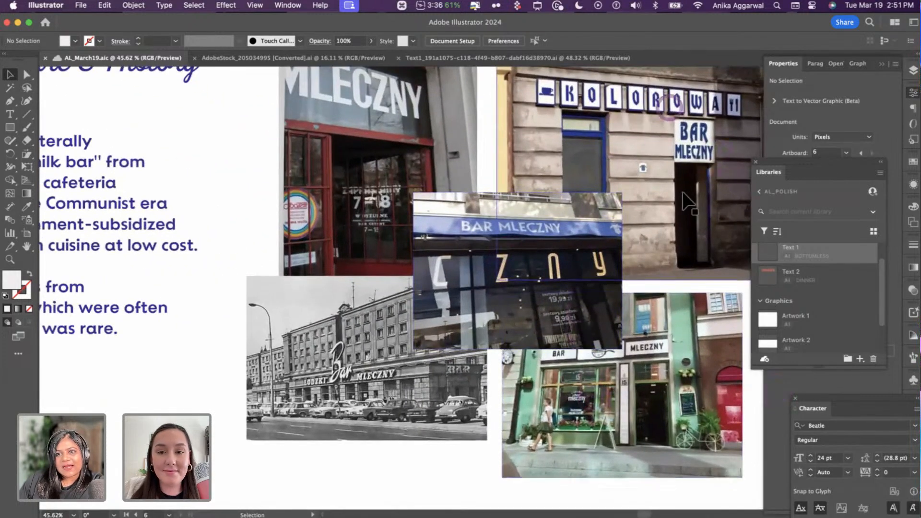
pyautogui.click(879, 62)
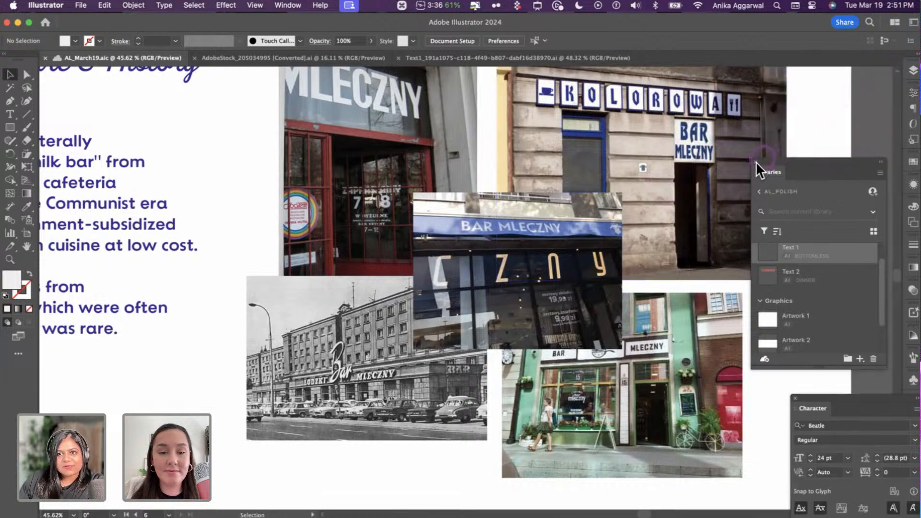
pyautogui.scroll(-5, 577, 263)
pyautogui.scroll(3, 565, 274)
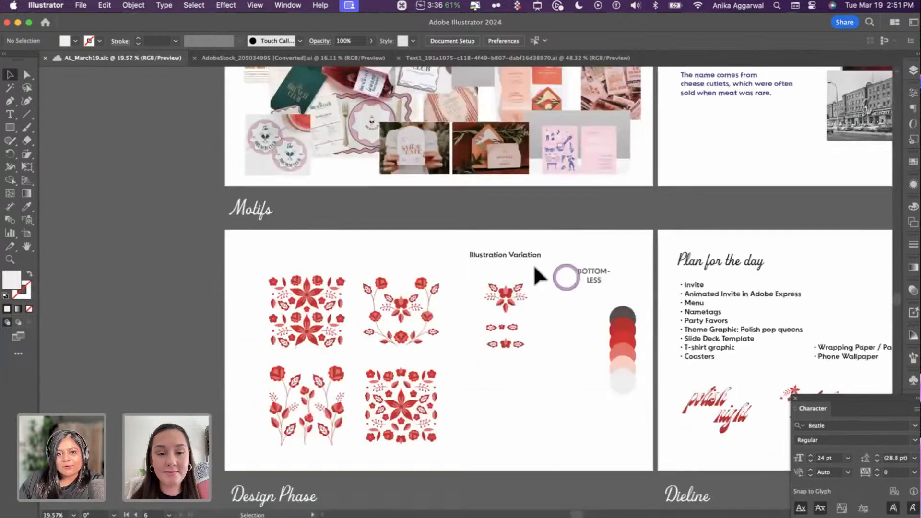
# - Glance at the AdobeStock artwork, then nudge the leaf-and-flower motif row right in AL_March19
pyautogui.scroll(5, 535, 268)
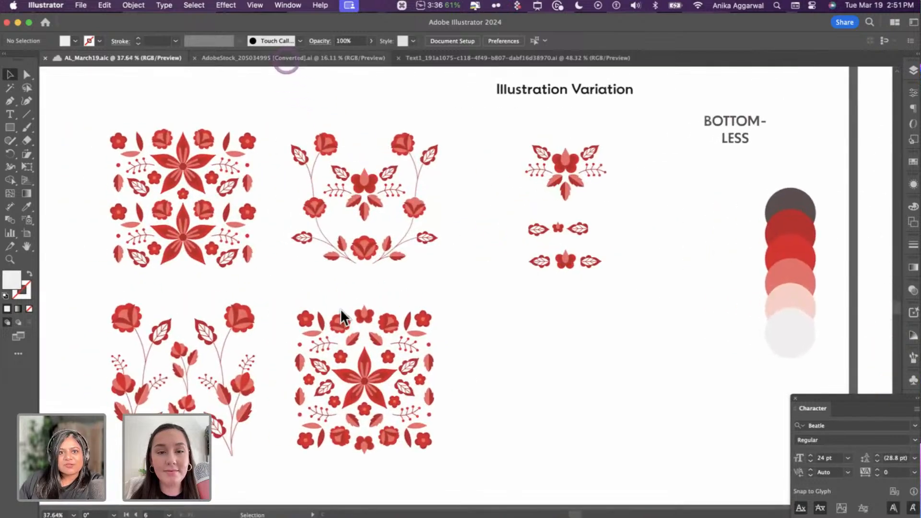
pyautogui.click(286, 58)
pyautogui.click(92, 54)
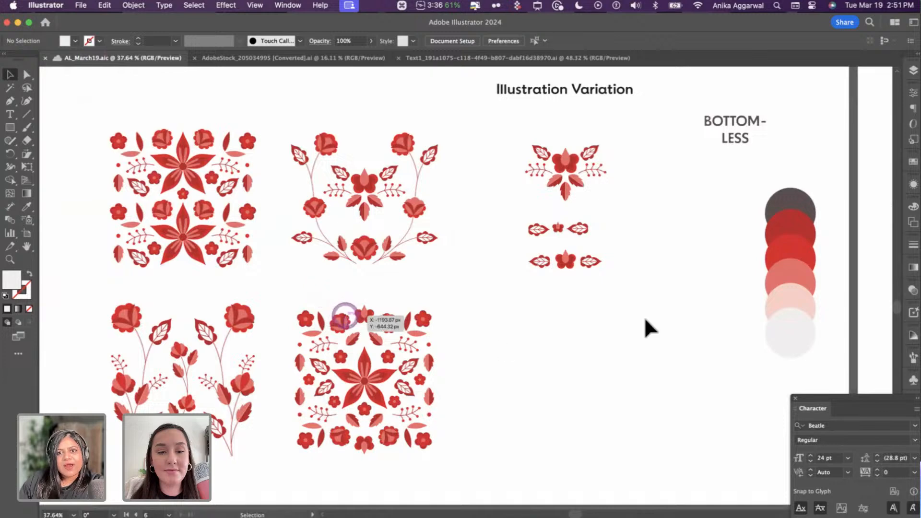
pyautogui.hscroll(3, 616, 244)
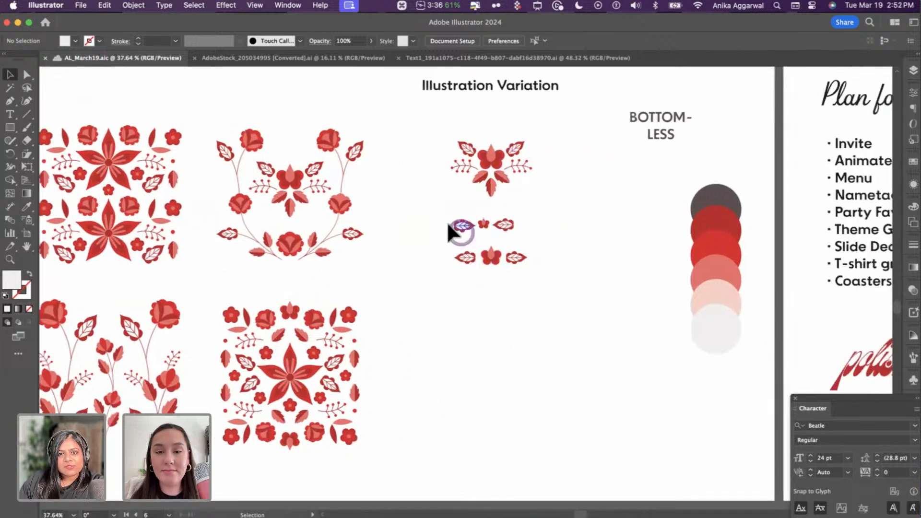
pyautogui.moveTo(446, 219); pyautogui.dragTo(516, 225)
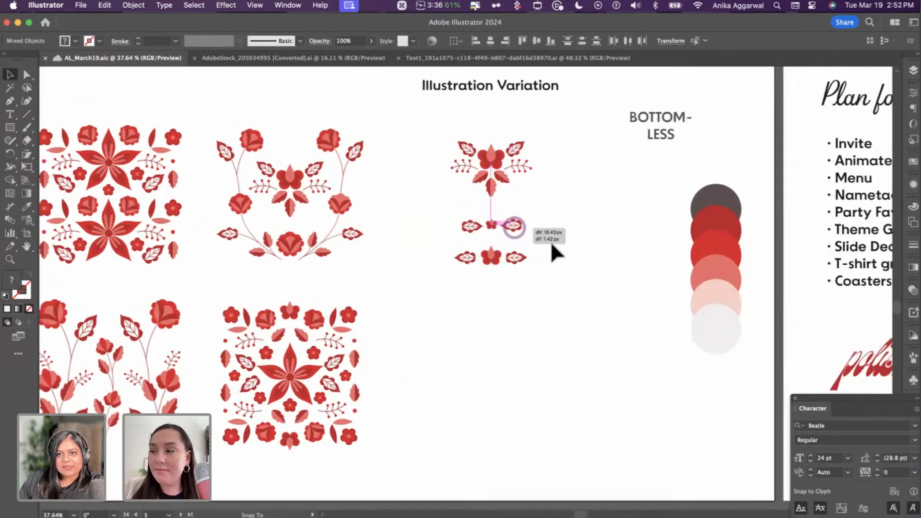
pyautogui.click(573, 250)
pyautogui.hscroll(10, 528, 207)
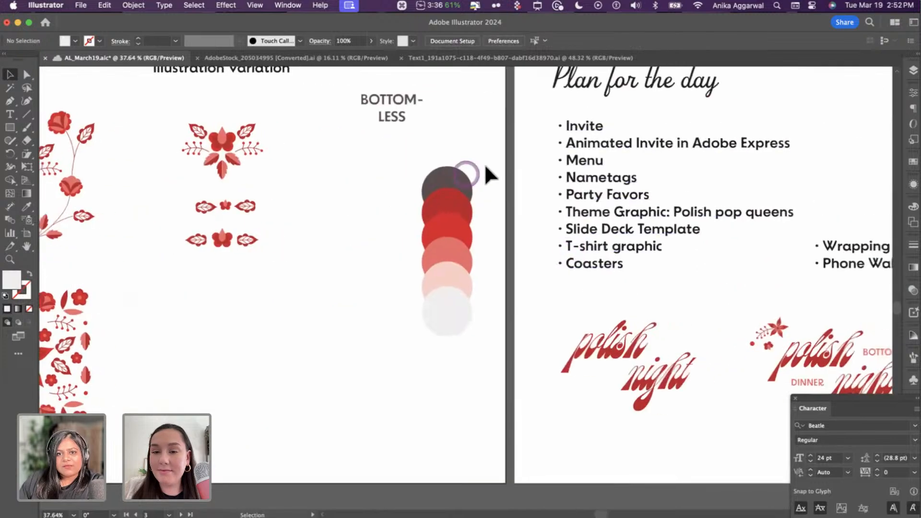
pyautogui.moveTo(400, 370); pyautogui.dragTo(397, 376)
pyautogui.click(398, 377)
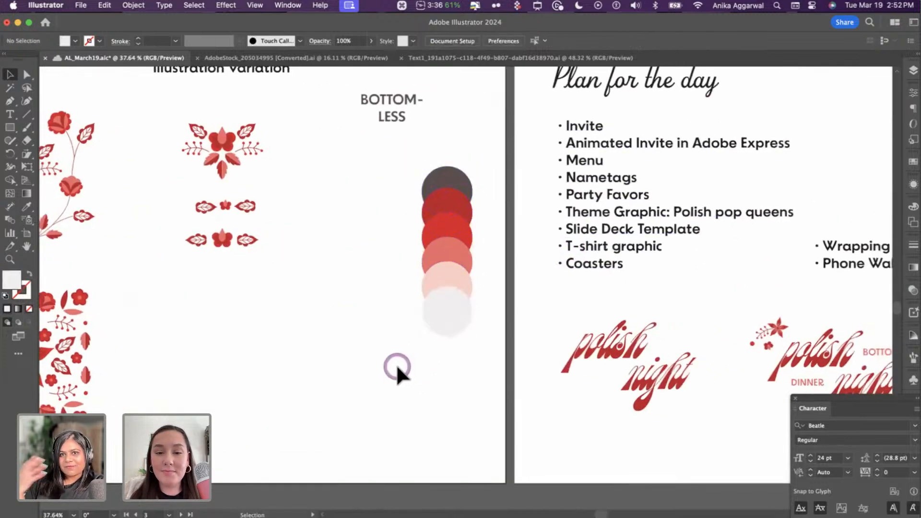
# - Inspect the Polish Night logos, Beatle wordmark and BD Supper text samples
pyautogui.scroll(-4, 397, 365)
pyautogui.hscroll(5, 396, 364)
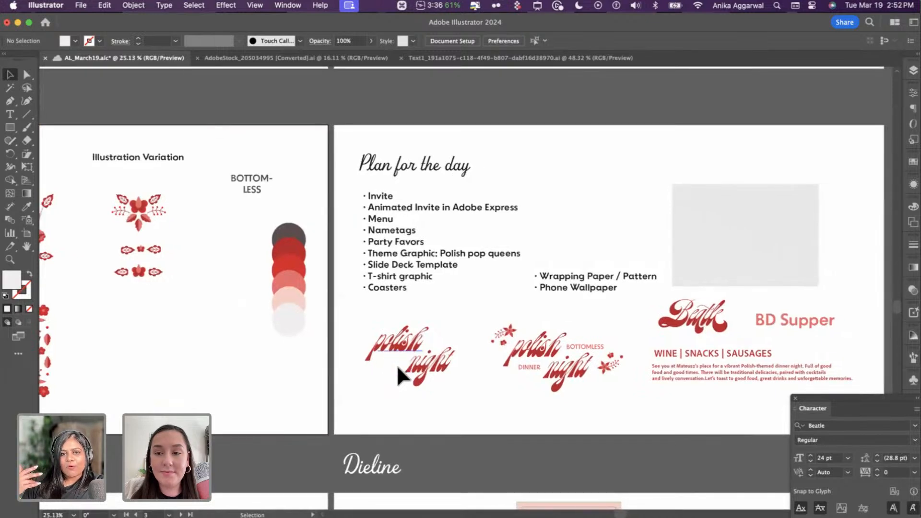
pyautogui.scroll(-2, 396, 364)
pyautogui.hscroll(3, 396, 365)
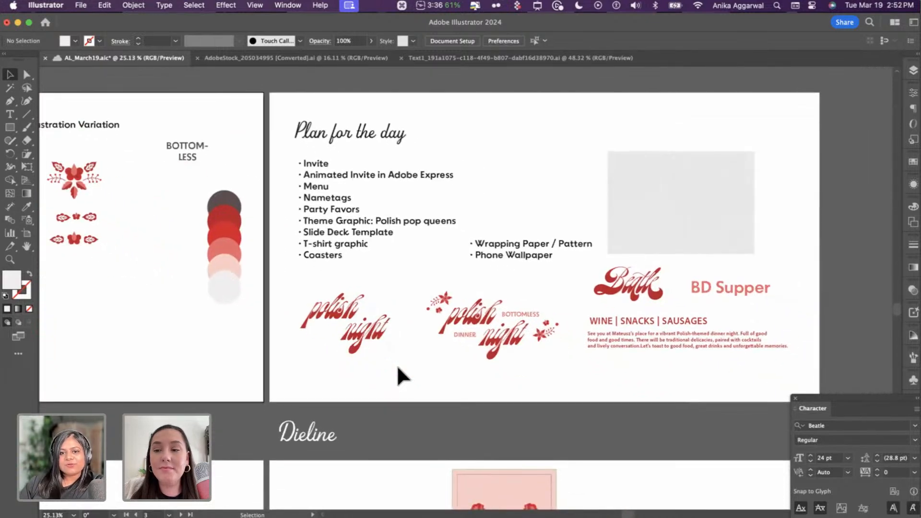
pyautogui.scroll(3, 397, 374)
pyautogui.scroll(2, 427, 322)
pyautogui.hscroll(1, 427, 321)
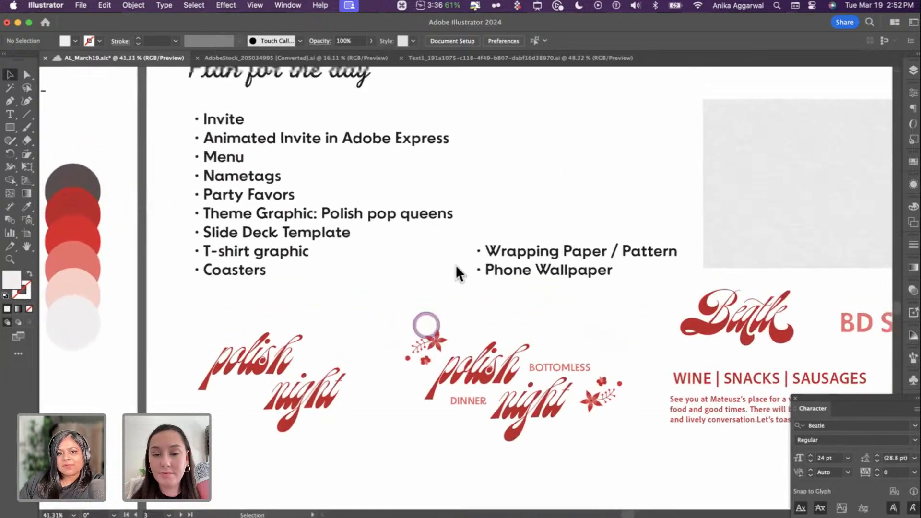
pyautogui.scroll(1, 457, 267)
pyautogui.hscroll(1, 456, 267)
pyautogui.click(341, 415)
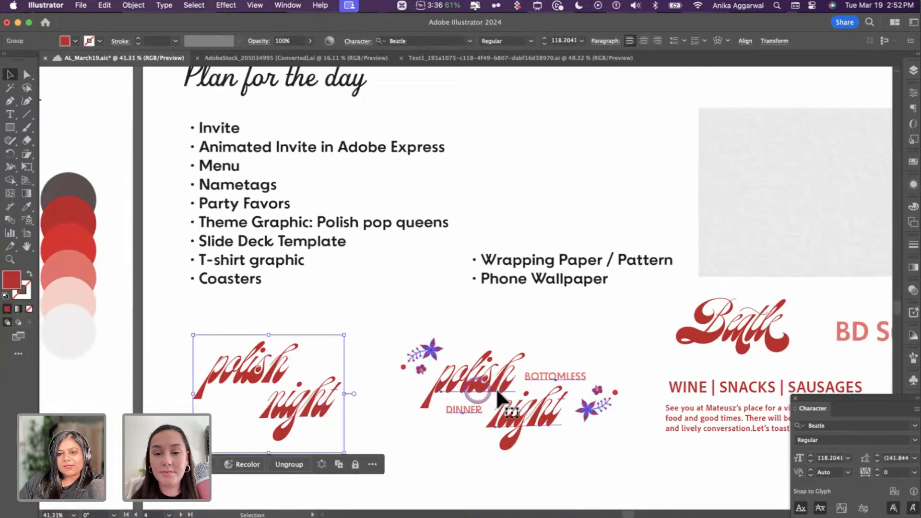
pyautogui.click(496, 387)
pyautogui.scroll(-1, 624, 351)
pyautogui.hscroll(7, 623, 350)
pyautogui.click(614, 335)
pyautogui.click(709, 327)
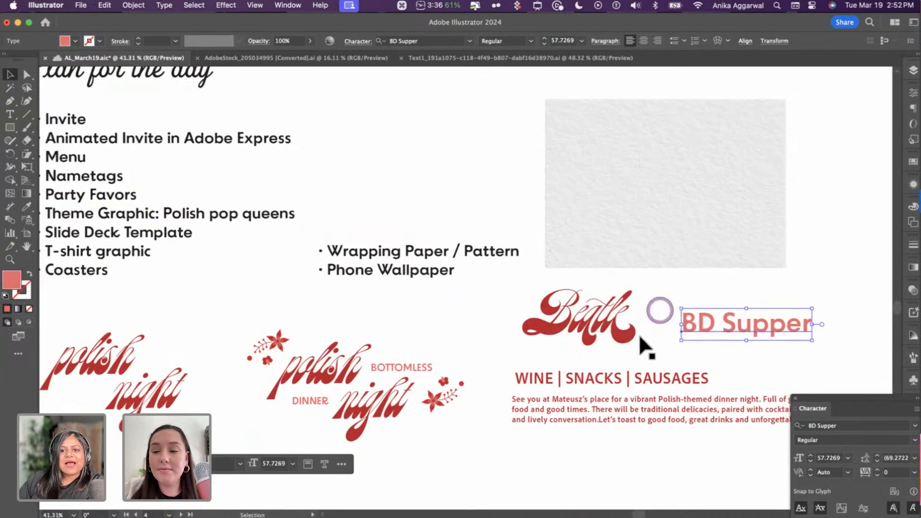
# - Check the fonts of the WINE | SNACKS | SAUSAGES headline and the body paragraph
pyautogui.click(617, 373)
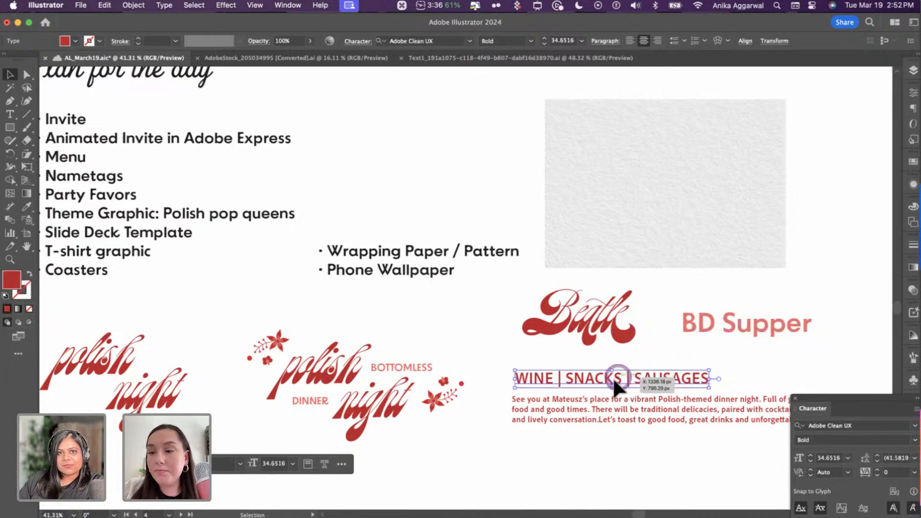
pyautogui.click(571, 409)
pyautogui.click(569, 453)
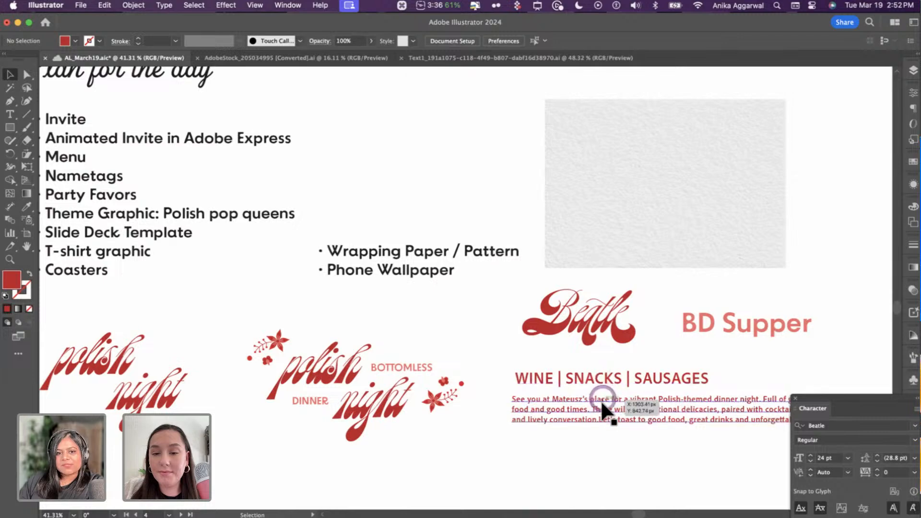
pyautogui.scroll(-5, 607, 414)
pyautogui.scroll(-8, 613, 413)
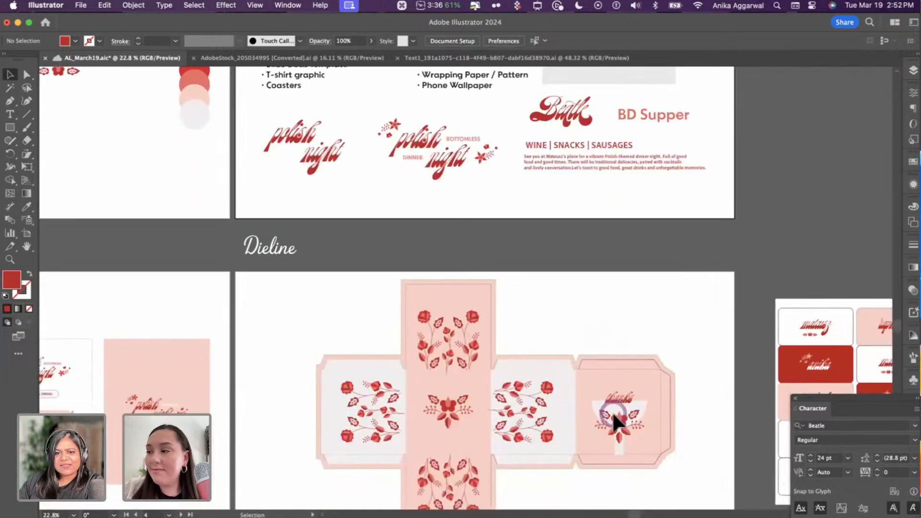
pyautogui.hscroll(-10, 611, 412)
# - Set the WINE | SNACKS | SAUSAGES headline to BD Supper Regular and nudge it right
pyautogui.scroll(6, 302, 378)
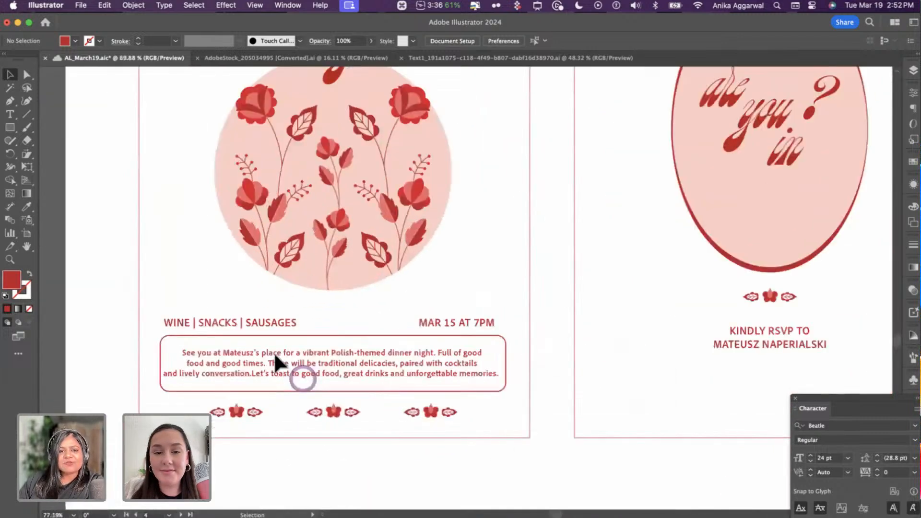
pyautogui.click(275, 352)
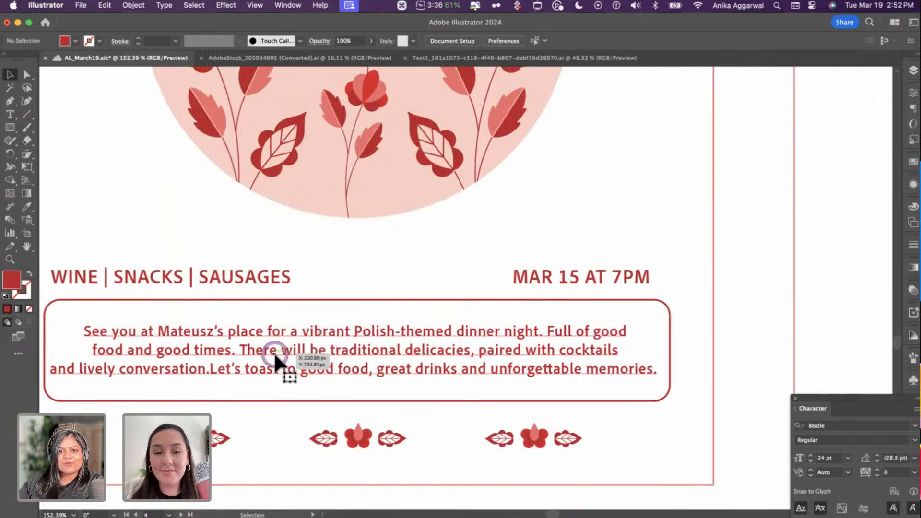
pyautogui.click(250, 280)
pyautogui.click(447, 38)
pyautogui.write('d sul')
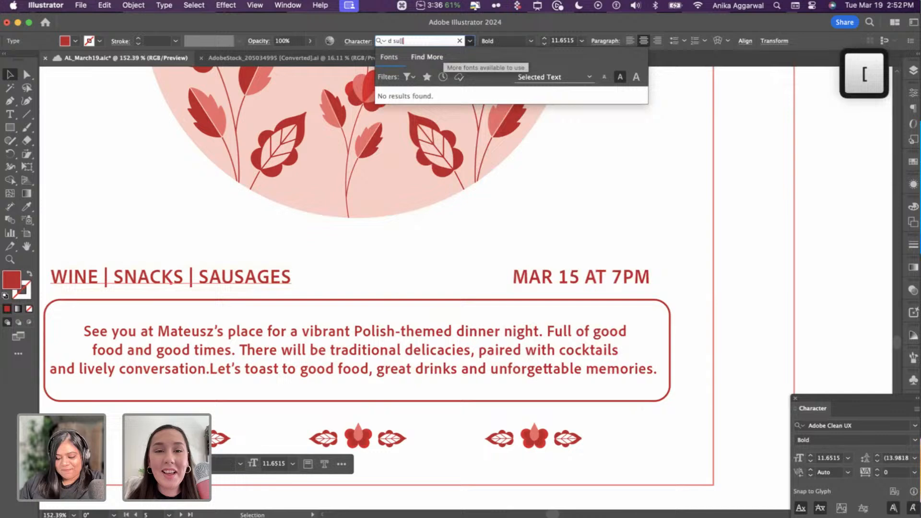
pyautogui.press('super+a')
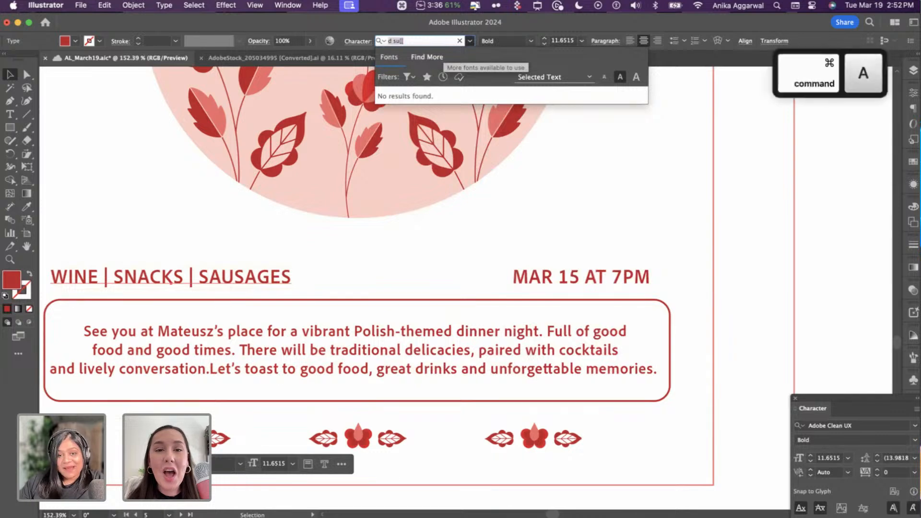
pyautogui.write('bd su')
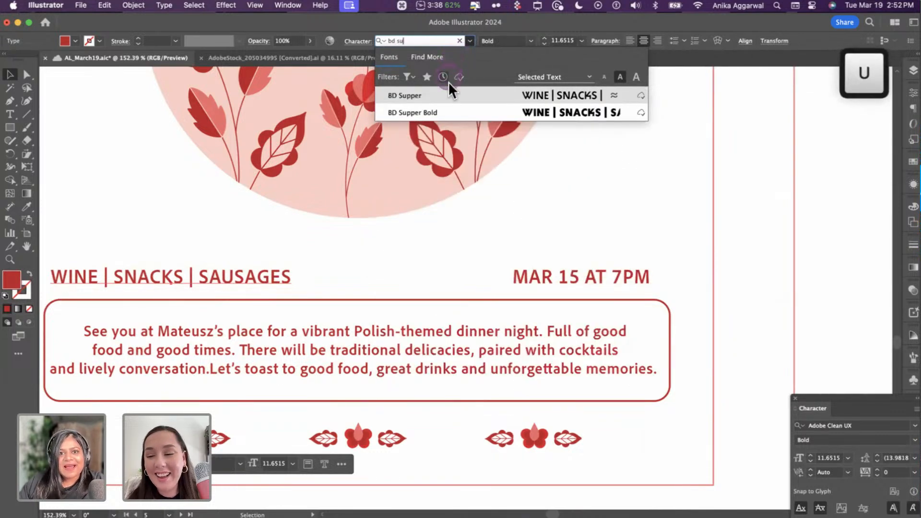
pyautogui.click(446, 109)
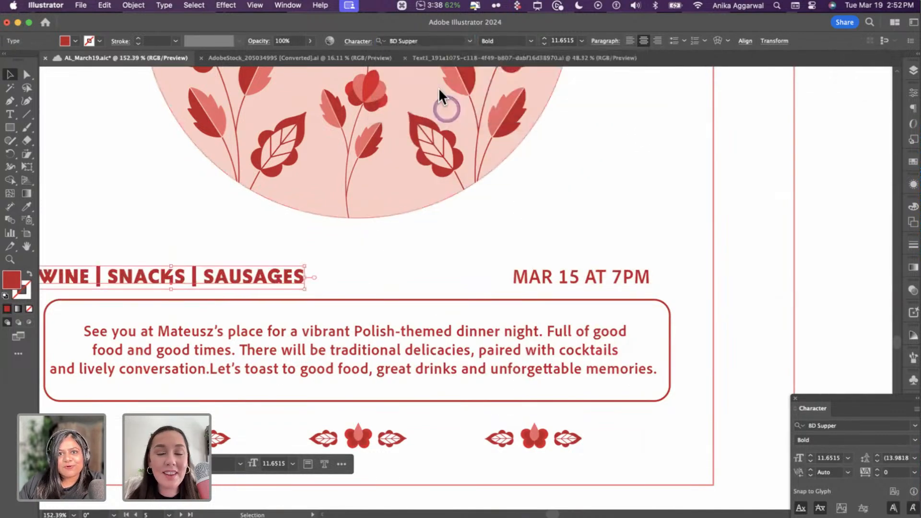
pyautogui.click(487, 41)
pyautogui.click(502, 53)
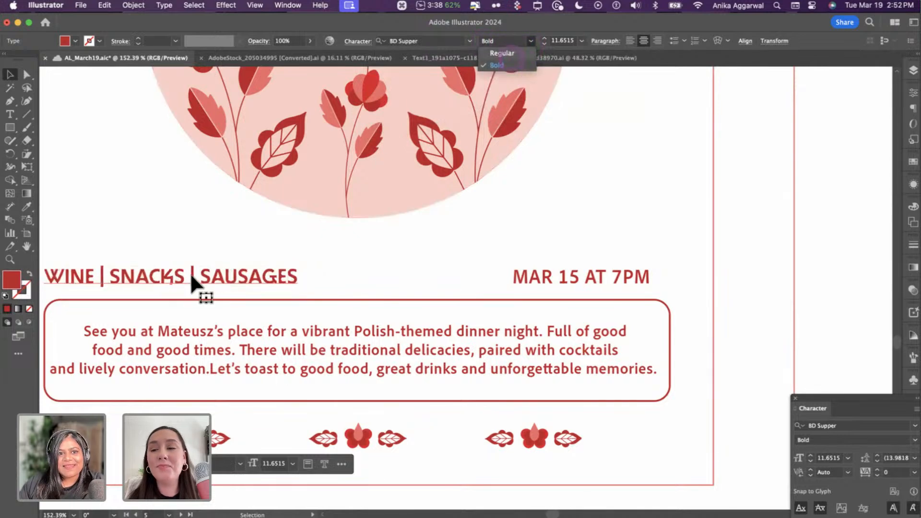
pyautogui.click(158, 287)
pyautogui.moveTo(195, 278); pyautogui.dragTo(216, 279)
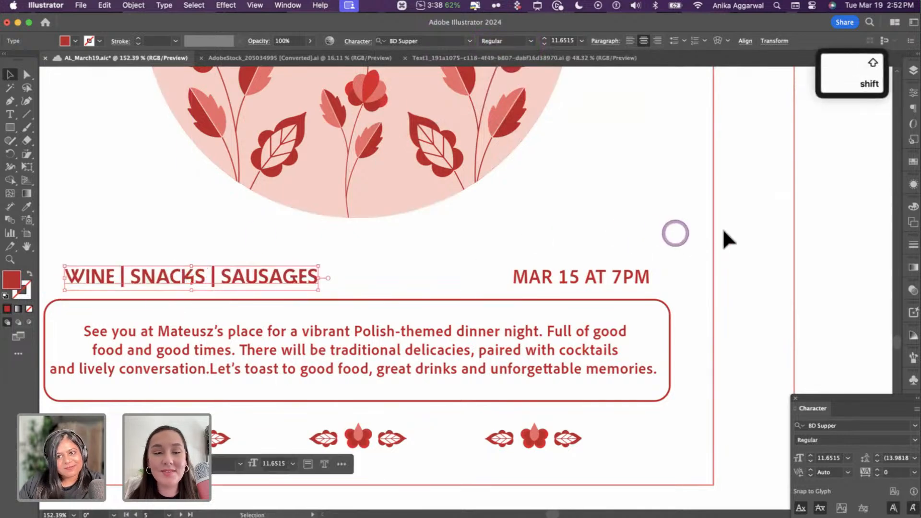
pyautogui.click(718, 240)
# - Copy the headline's BD Supper style onto MAR 15 AT 7PM and the body, sized 9 pt
pyautogui.press('i')
pyautogui.click(290, 273)
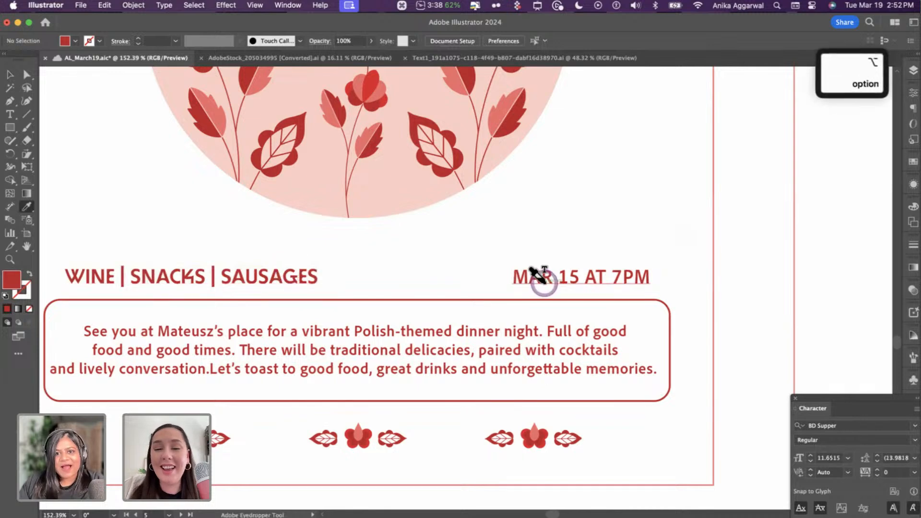
pyautogui.keyDown('alt'); pyautogui.click(534, 278); pyautogui.keyUp('alt')
pyautogui.press('v')
pyautogui.click(374, 339)
pyautogui.press('i')
pyautogui.click(290, 275)
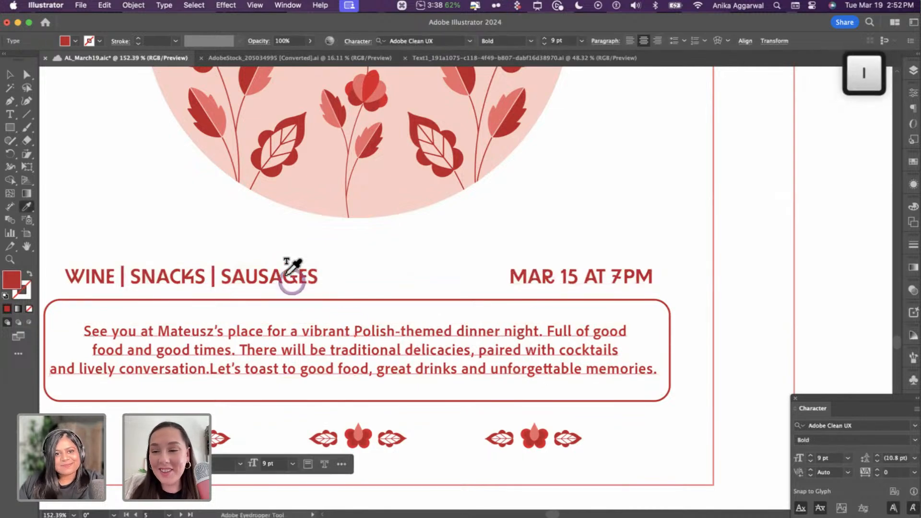
pyautogui.press('v')
pyautogui.click(582, 41)
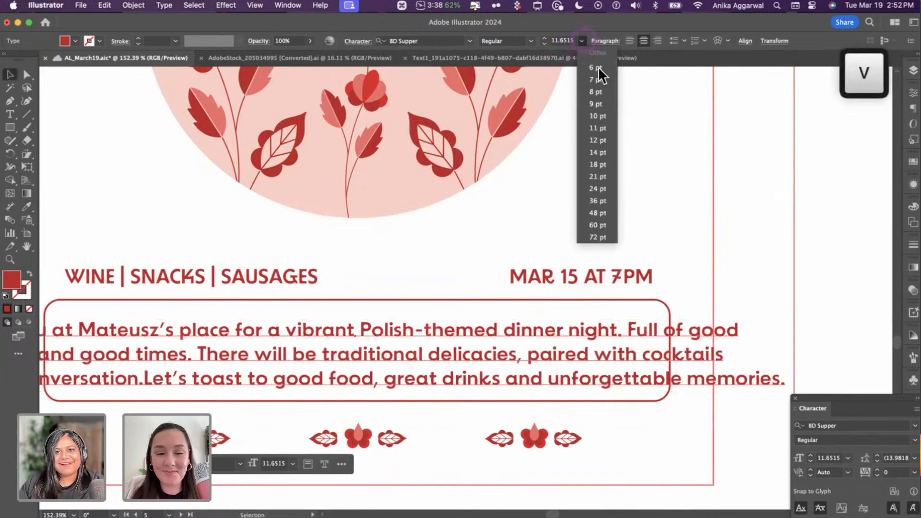
pyautogui.click(600, 100)
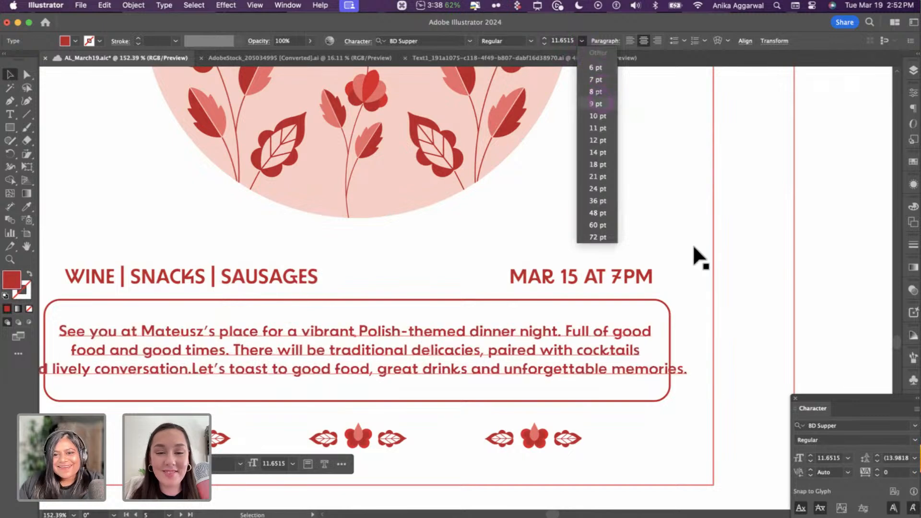
pyautogui.click(746, 307)
# - Give the RSVP panel text the same BD Supper style
pyautogui.keyDown('shift'); pyautogui.click(185, 277); pyautogui.keyUp('shift')
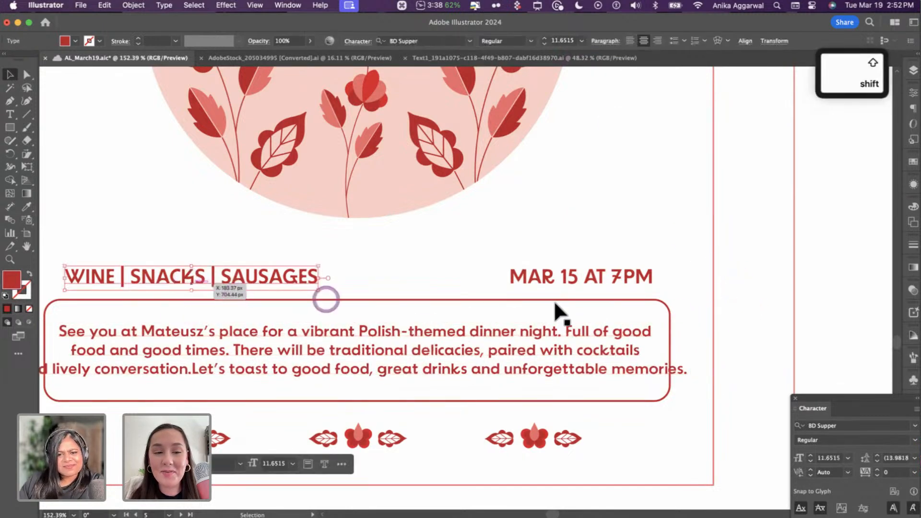
pyautogui.scroll(5, 553, 300)
pyautogui.scroll(-5, 557, 301)
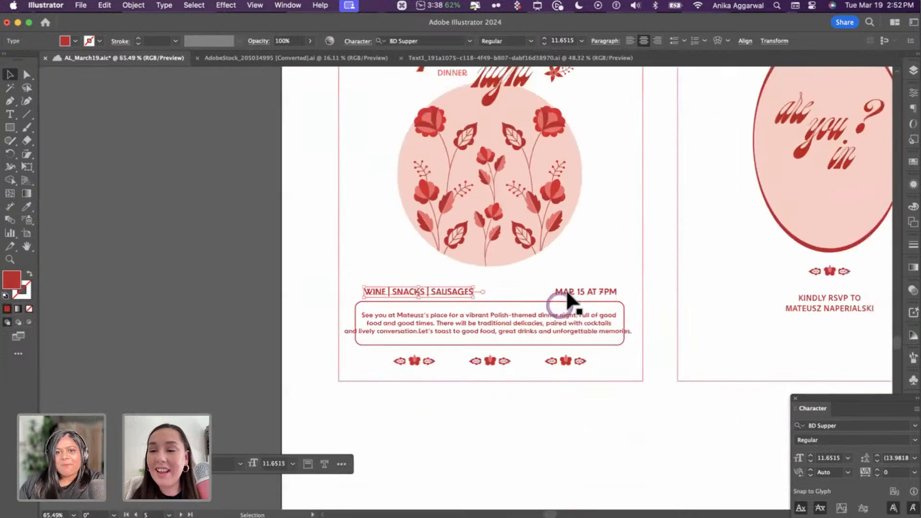
pyautogui.scroll(3, 583, 317)
pyautogui.hscroll(1, 583, 317)
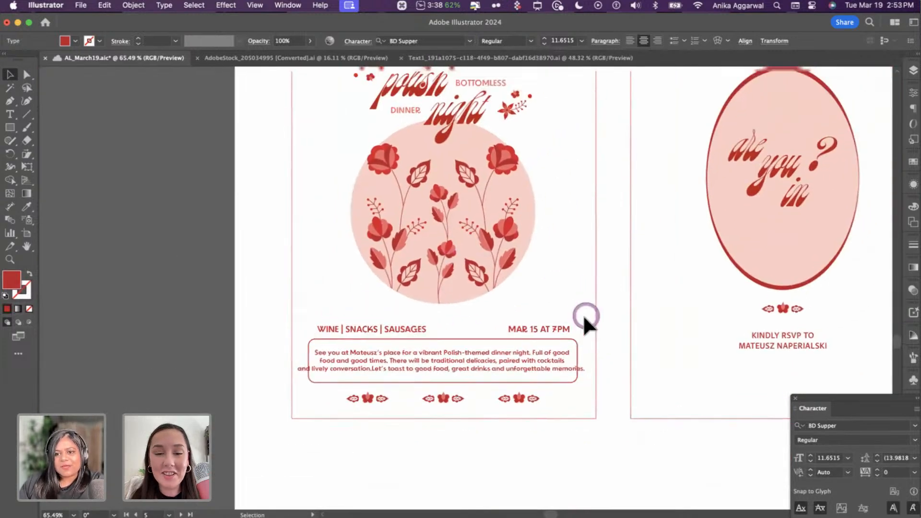
pyautogui.doubleClick(741, 382)
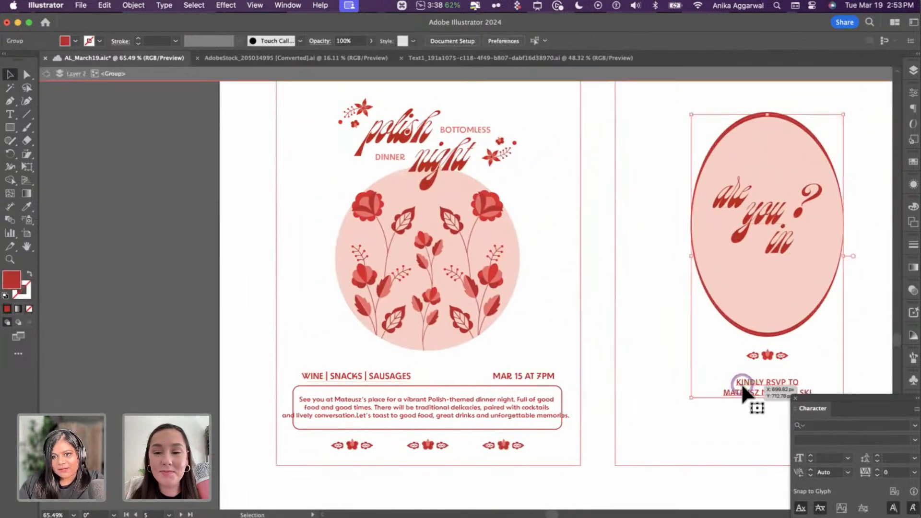
pyautogui.press('i')
pyautogui.click(549, 374)
pyautogui.press('Escape')
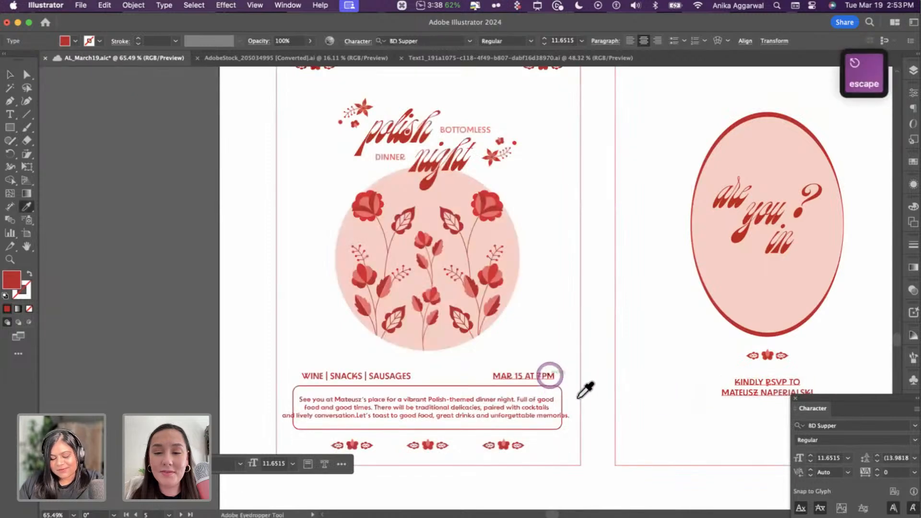
pyautogui.press('v')
pyautogui.click(598, 384)
pyautogui.scroll(-3, 597, 383)
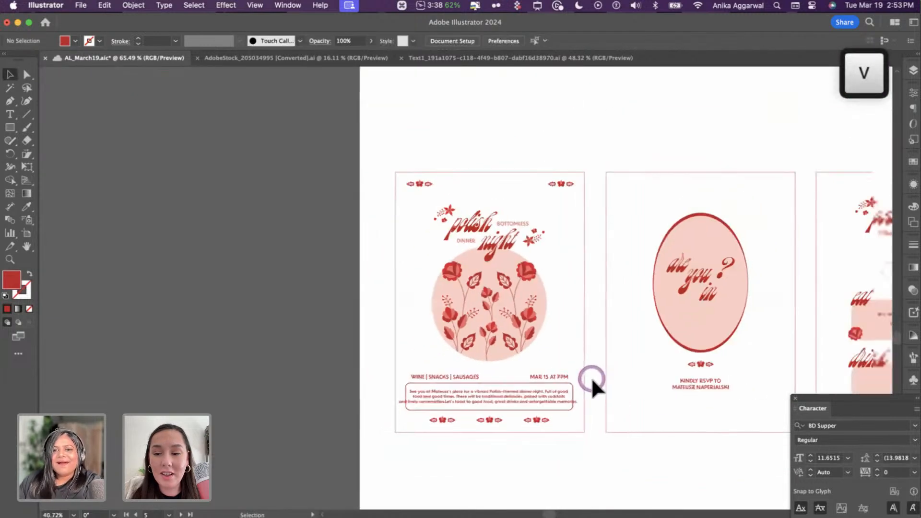
pyautogui.scroll(2, 597, 384)
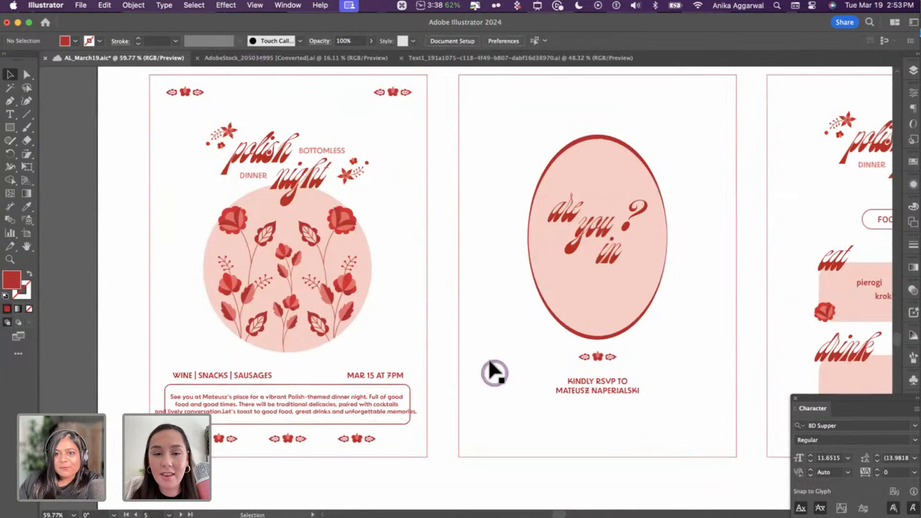
pyautogui.hscroll(10, 494, 374)
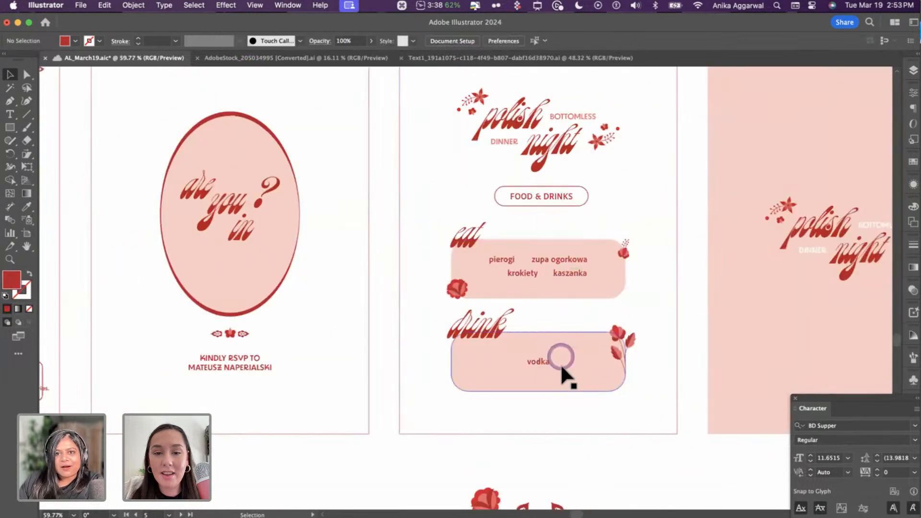
pyautogui.hscroll(8, 563, 263)
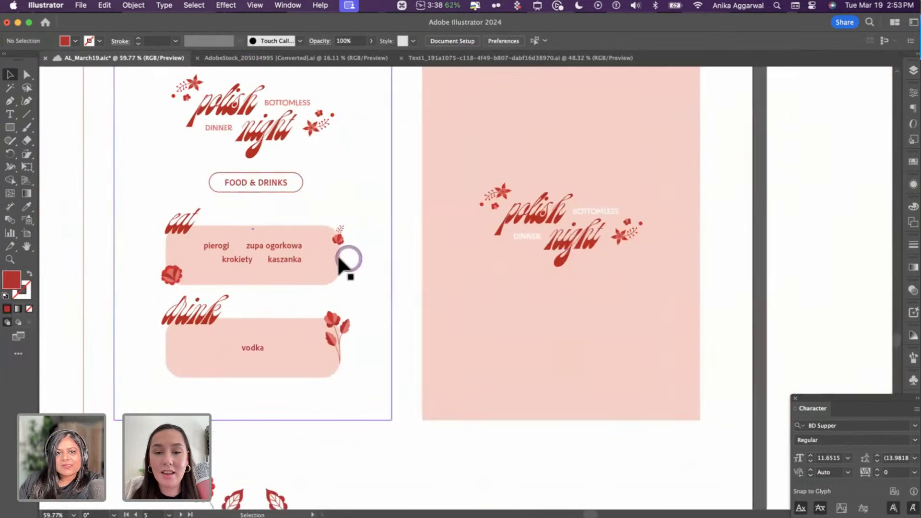
# - Select the menu items from zupa ogorkowa to vodka and eyedrop the food items' BD Supper Regular style onto them
pyautogui.click(288, 247)
pyautogui.keyDown('shift'); pyautogui.click(223, 248); pyautogui.keyUp('shift')
pyautogui.keyDown('shift'); pyautogui.click(232, 261); pyautogui.keyUp('shift')
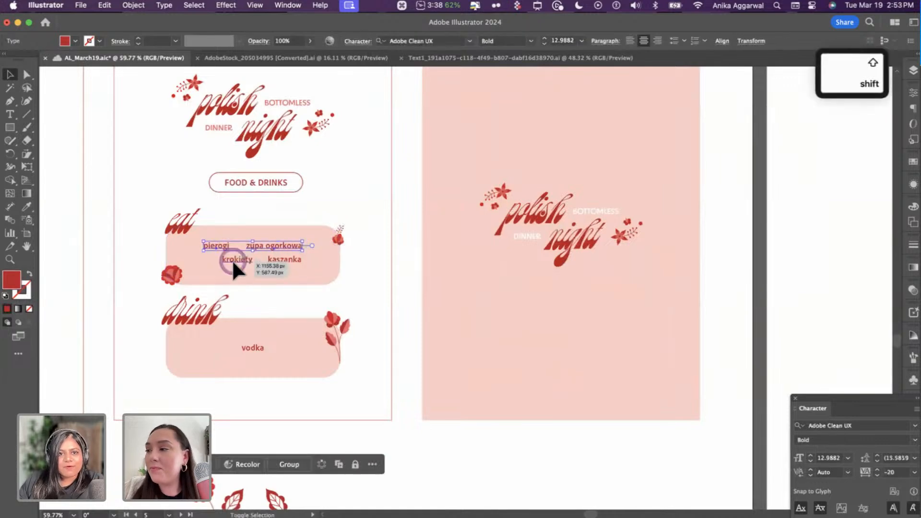
pyautogui.keyDown('shift'); pyautogui.click(274, 257); pyautogui.keyUp('shift')
pyautogui.keyDown('shift'); pyautogui.click(258, 348); pyautogui.keyUp('shift')
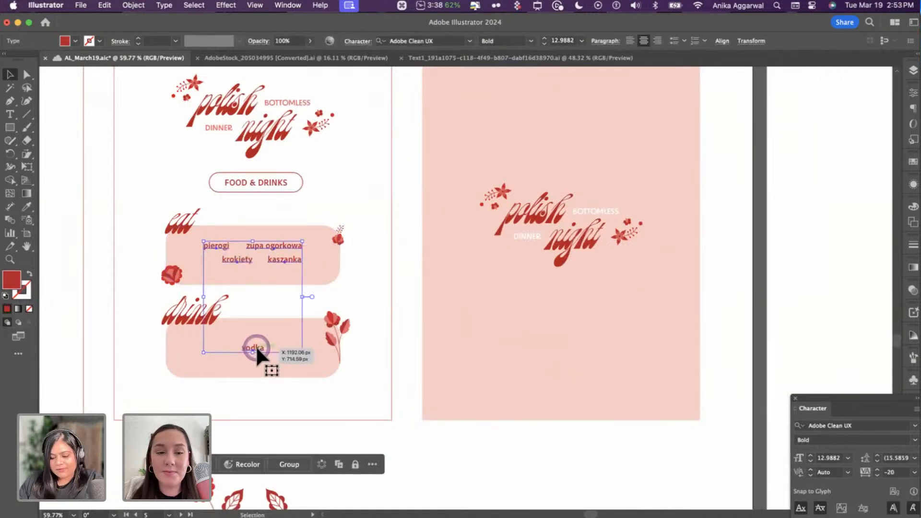
pyautogui.press('i')
pyautogui.hscroll(-5, 220, 322)
pyautogui.click(200, 320)
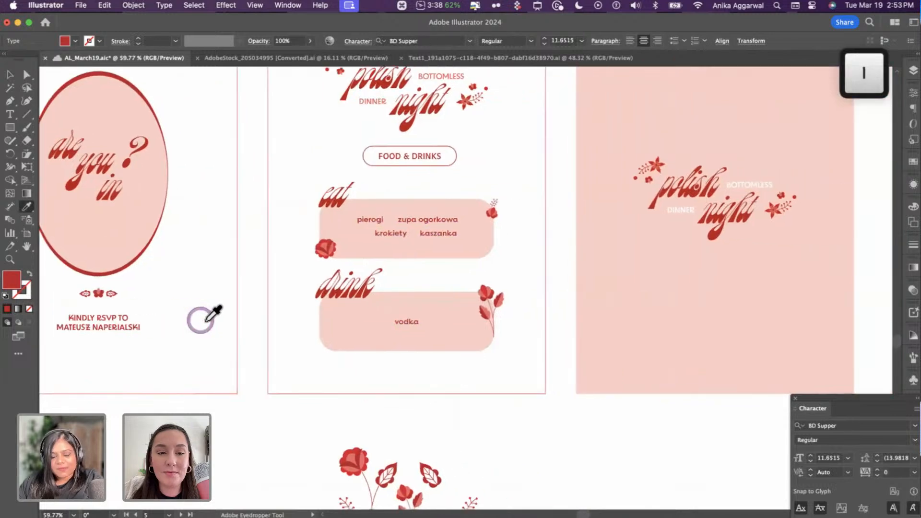
# - Deselect the restyled menu items and look over the menu card
pyautogui.hscroll(1, 253, 364)
pyautogui.press('v')
pyautogui.click(440, 382)
pyautogui.scroll(4, 448, 353)
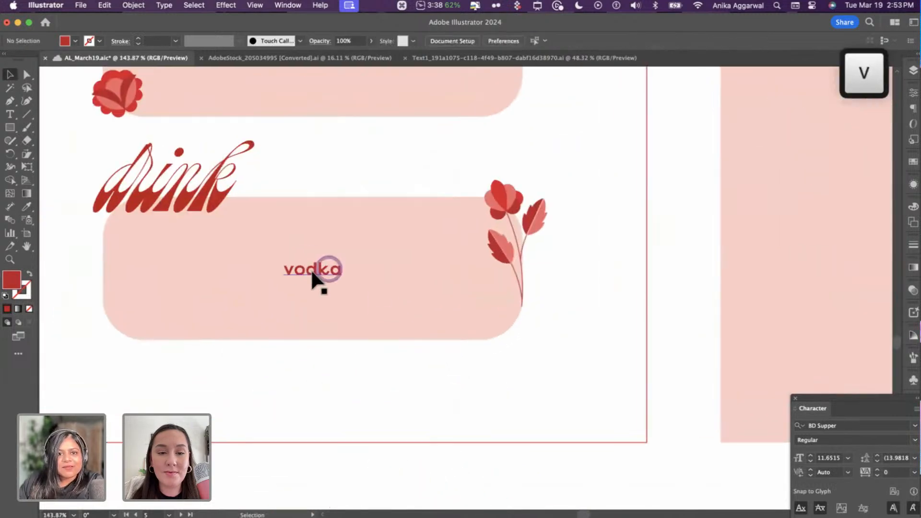
pyautogui.scroll(6, 310, 268)
pyautogui.scroll(-5, 389, 307)
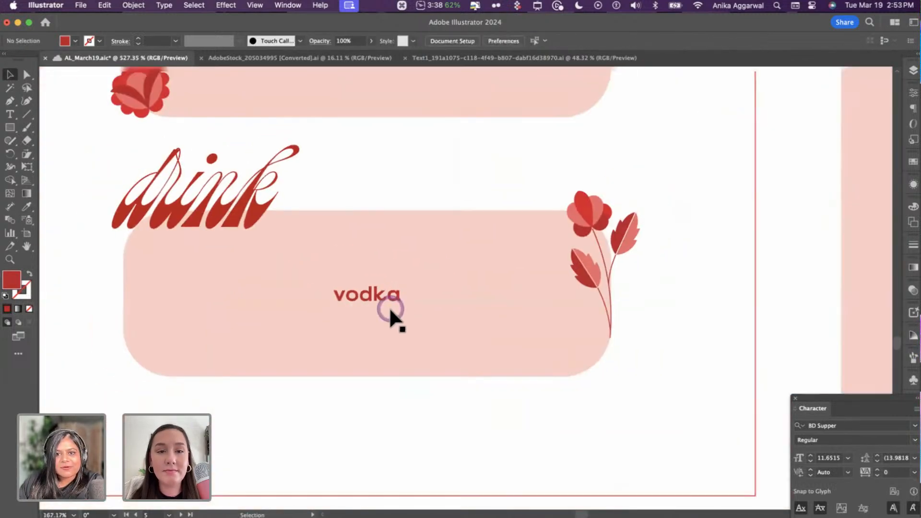
pyautogui.scroll(-4, 390, 307)
pyautogui.hscroll(10, 390, 310)
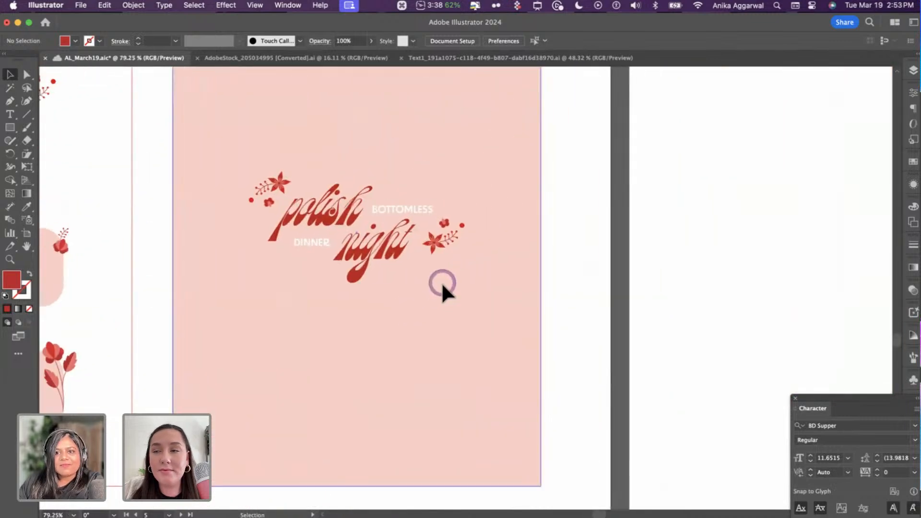
pyautogui.scroll(-4, 442, 282)
pyautogui.hscroll(10, 441, 285)
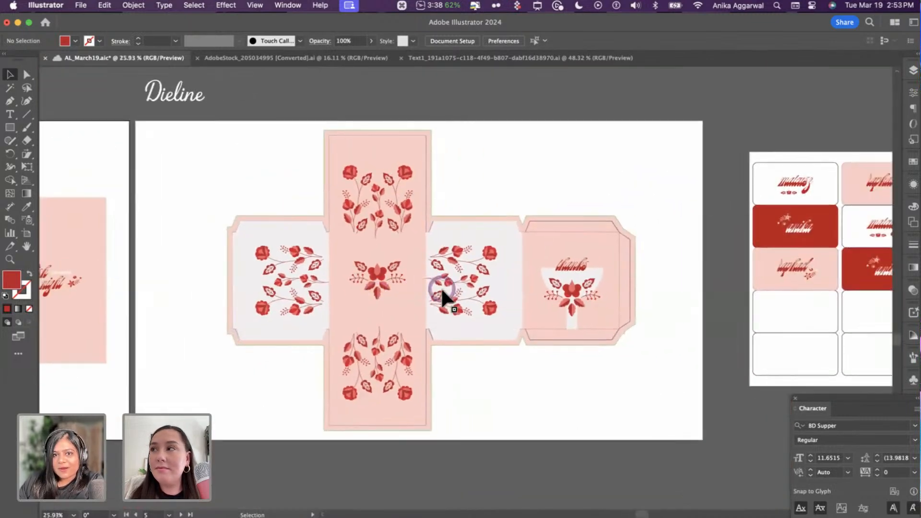
pyautogui.hscroll(10, 441, 292)
pyautogui.scroll(4, 530, 230)
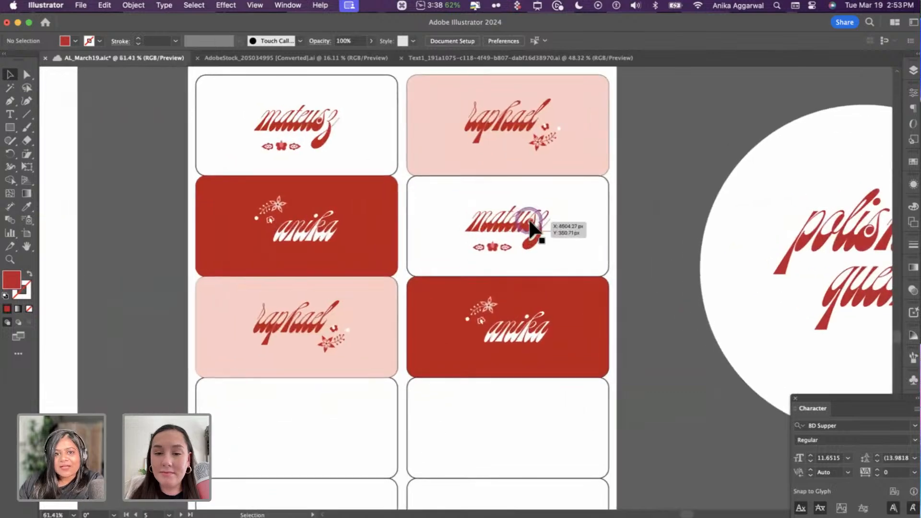
pyautogui.scroll(-3, 530, 230)
pyautogui.hscroll(10, 562, 234)
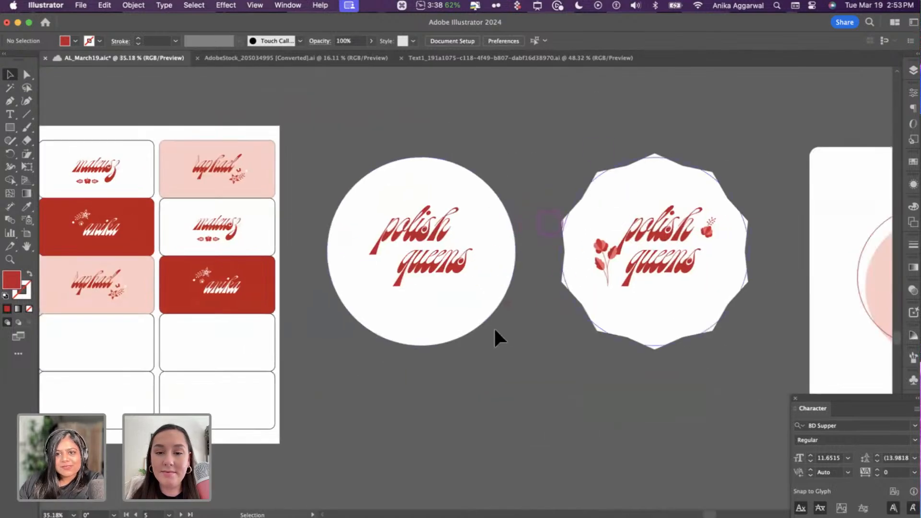
pyautogui.hscroll(10, 496, 338)
pyautogui.scroll(-5, 461, 387)
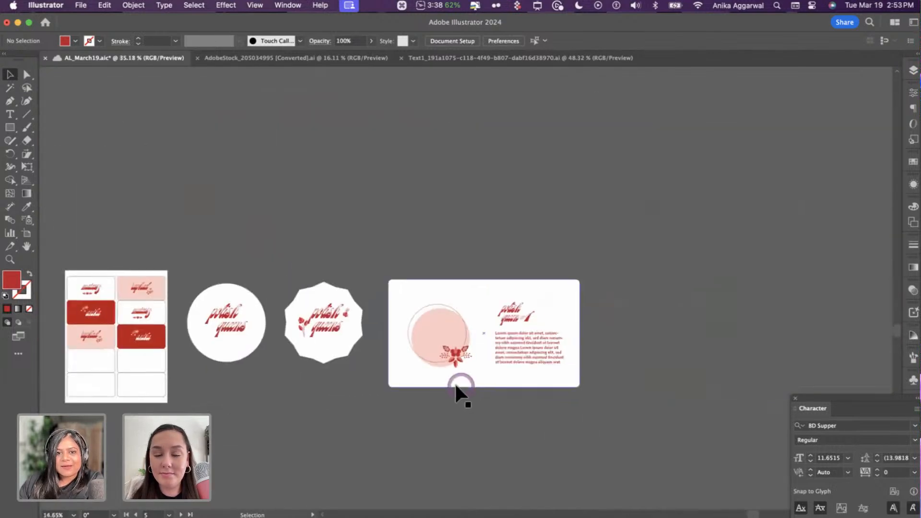
pyautogui.hscroll(-10, 449, 398)
pyautogui.scroll(-6, 449, 399)
pyautogui.hscroll(5, 758, 316)
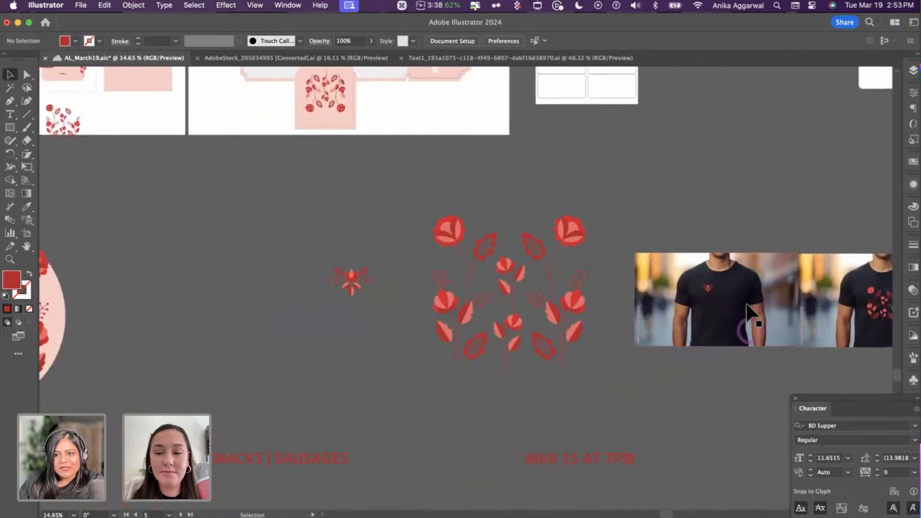
pyautogui.scroll(5, 364, 350)
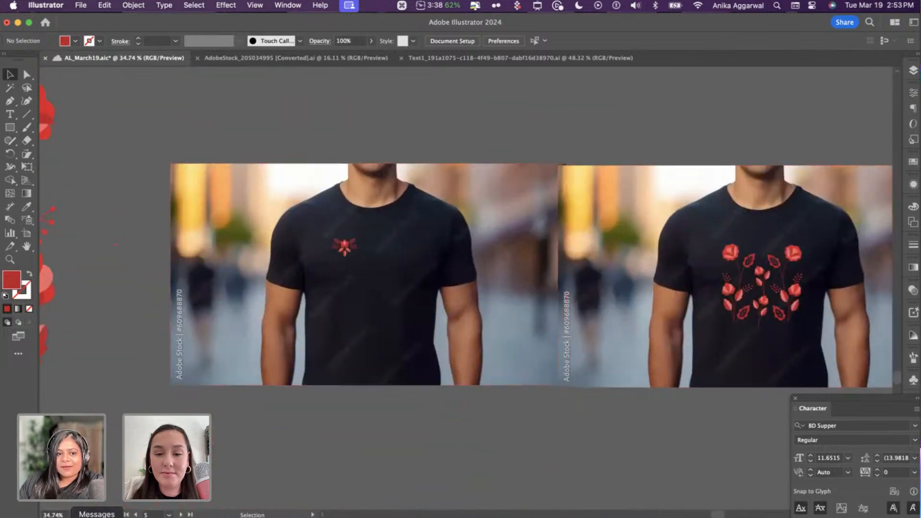
# - Bring up the Adobe Express invite project and replay its animation from the start
pyautogui.click(68, 514)
pyautogui.click(248, 426)
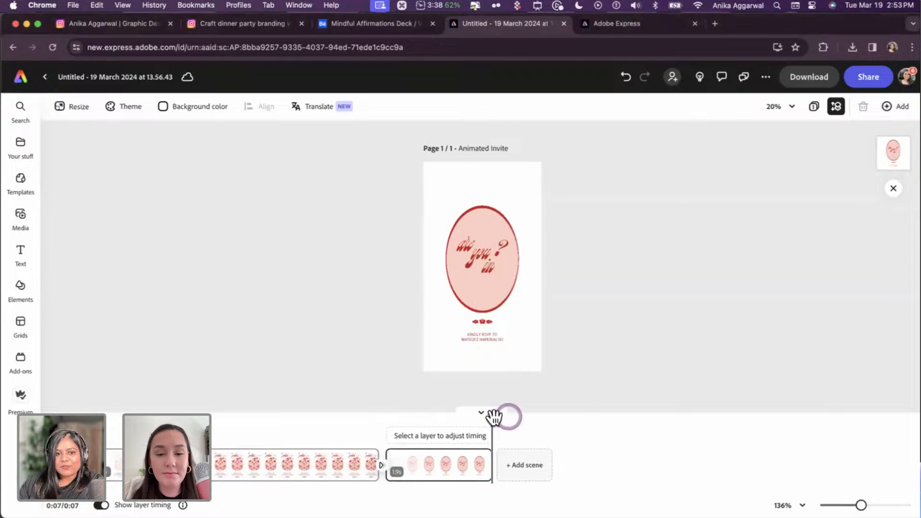
pyautogui.click(15, 464)
pyautogui.click(292, 234)
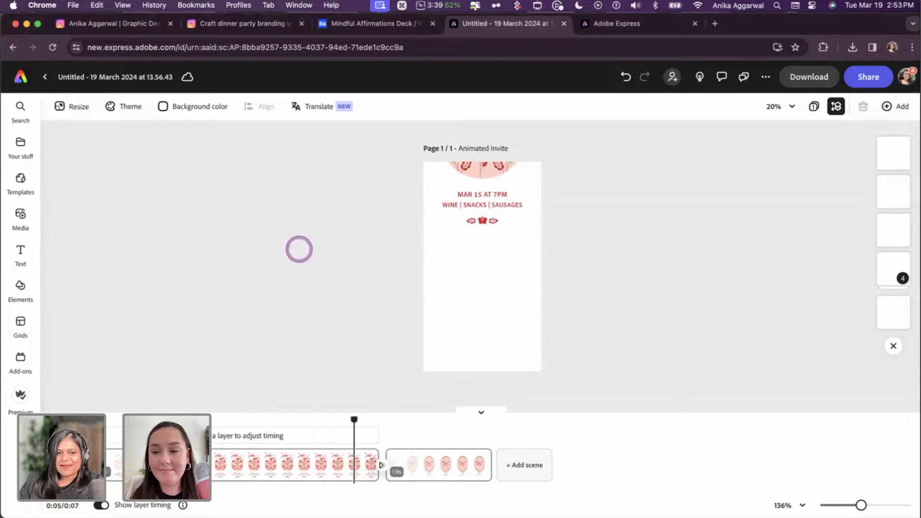
# - Return to the Illustrator branding file and bring the invite into view
pyautogui.click(246, 497)
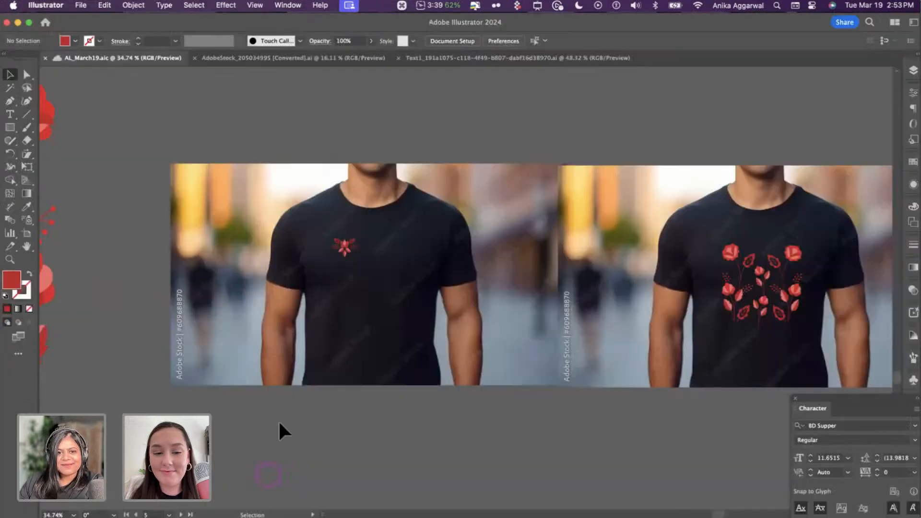
pyautogui.scroll(-5, 278, 419)
pyautogui.scroll(5, 278, 430)
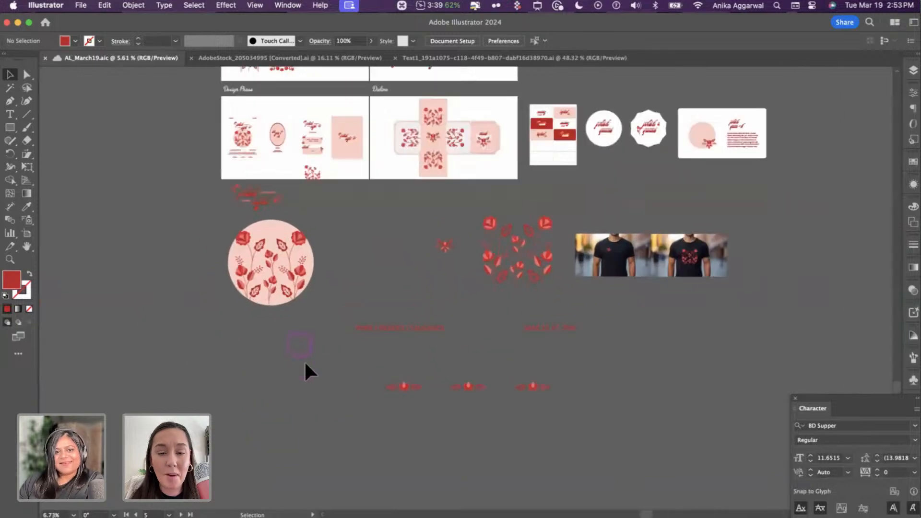
pyautogui.scroll(-3, 370, 252)
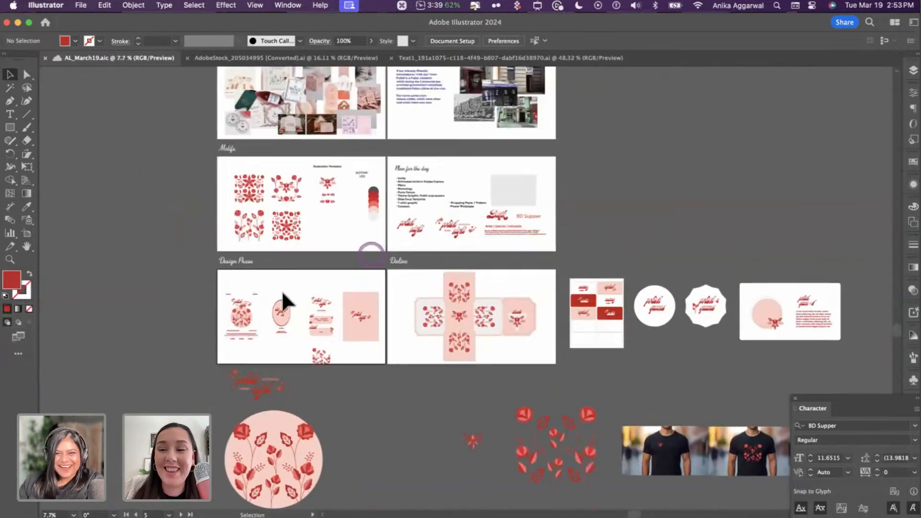
pyautogui.scroll(5, 281, 290)
pyautogui.scroll(8, 245, 405)
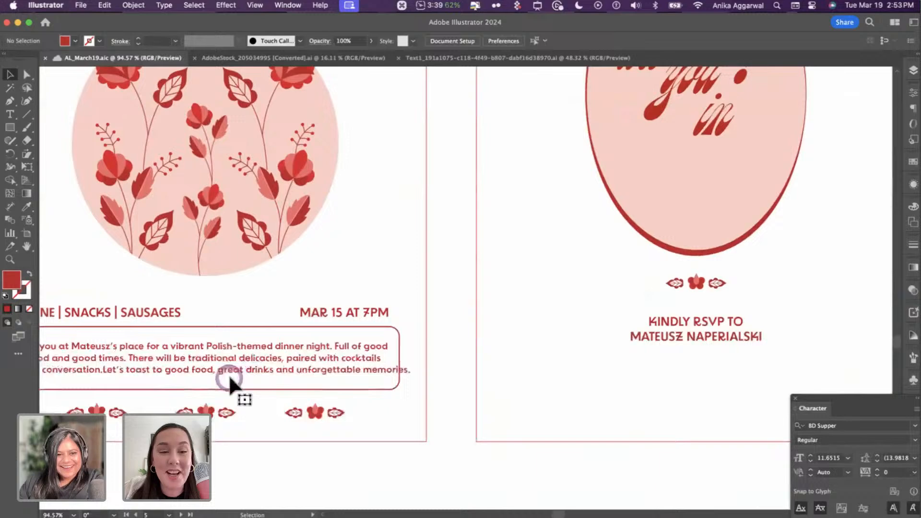
# - Scale the invite's description paragraph down to about 7.35 pt so it fits its rounded box
pyautogui.click(230, 376)
pyautogui.click(237, 373)
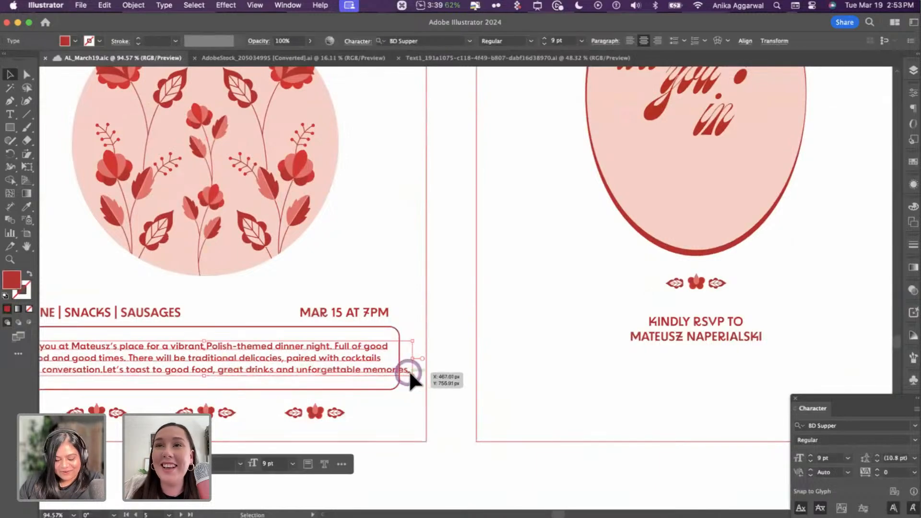
pyautogui.moveTo(413, 371); pyautogui.dragTo(411, 372)
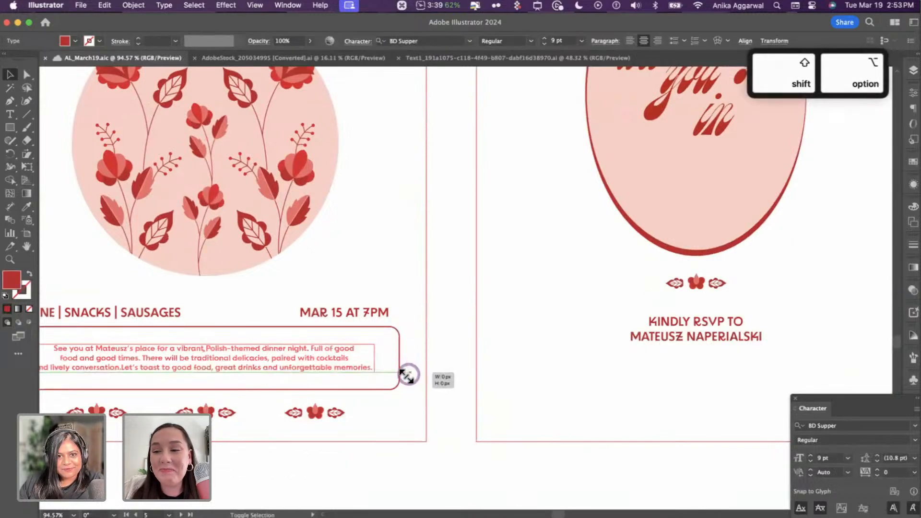
pyautogui.click(434, 362)
pyautogui.scroll(-8, 431, 362)
pyautogui.hscroll(5, 437, 365)
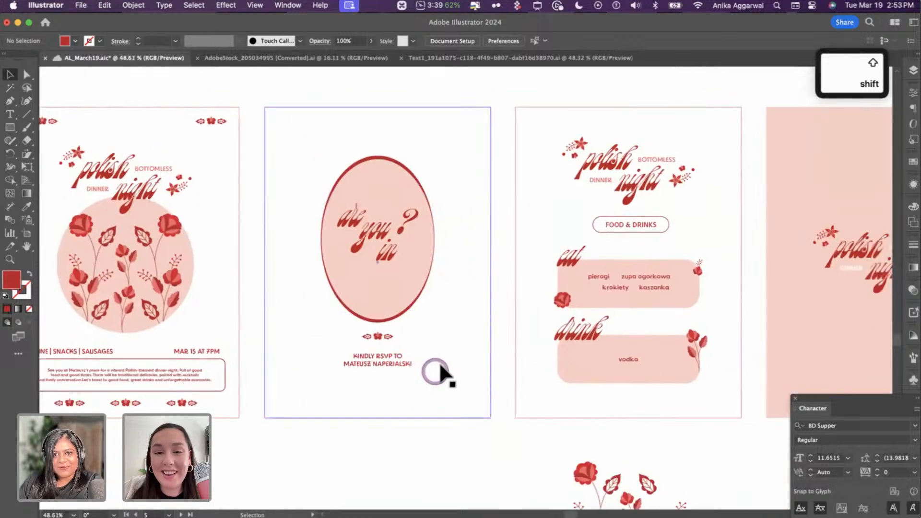
pyautogui.scroll(8, 442, 327)
# - Eyedrop the menu items' BD Supper Regular style onto the FOOD & DRINKS heading
pyautogui.hscroll(5, 464, 392)
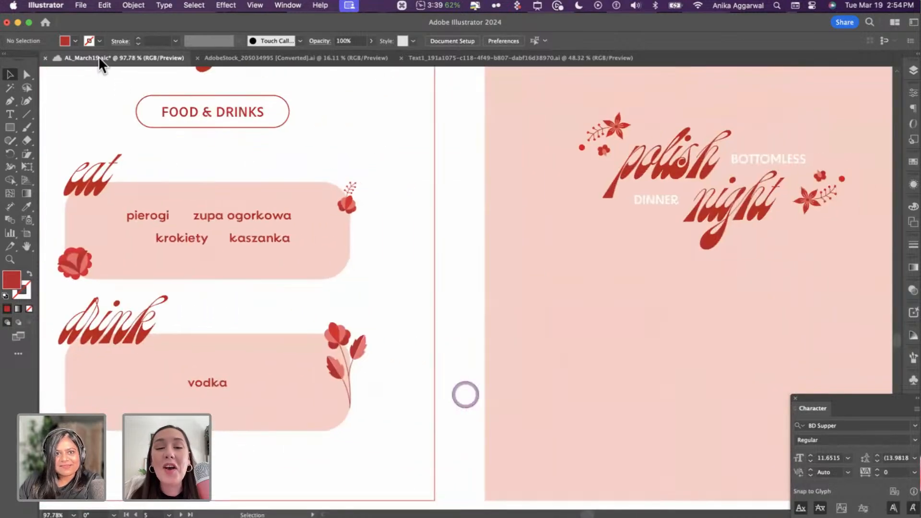
pyautogui.click(188, 102)
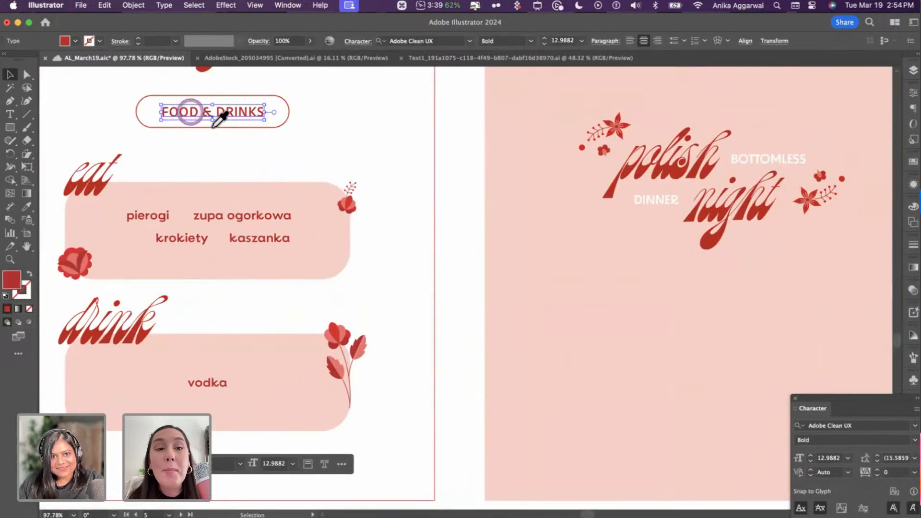
pyautogui.press('i')
pyautogui.click(244, 214)
pyautogui.click(418, 84)
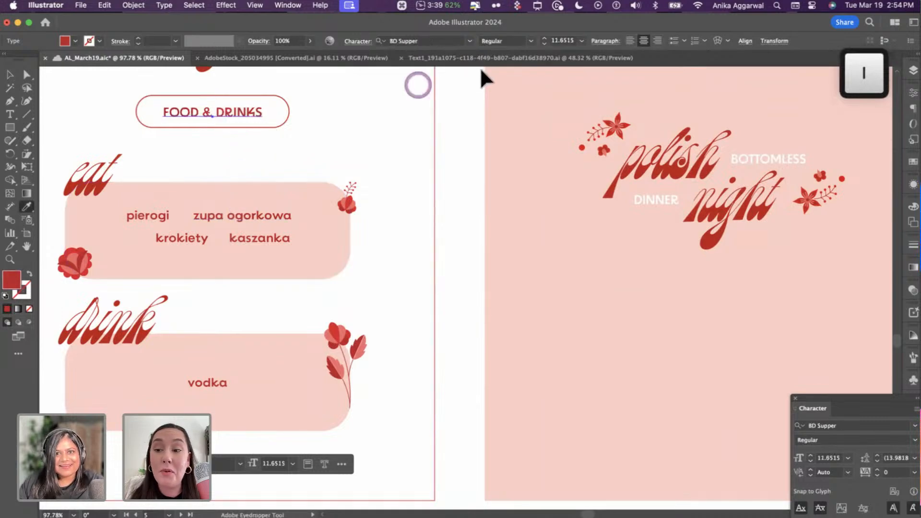
pyautogui.press('v')
pyautogui.click(475, 124)
pyautogui.click(479, 141)
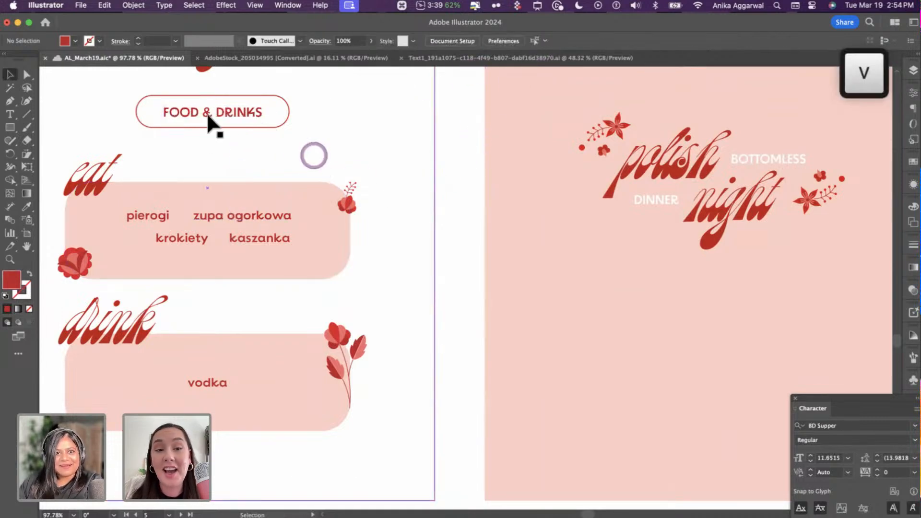
pyautogui.scroll(3, 225, 128)
pyautogui.scroll(2, 226, 129)
# - Undo that change and resample the BD Supper style from 'zupa ogorkowa' onto the heading
pyautogui.press('super+z')
pyautogui.press('super+z')
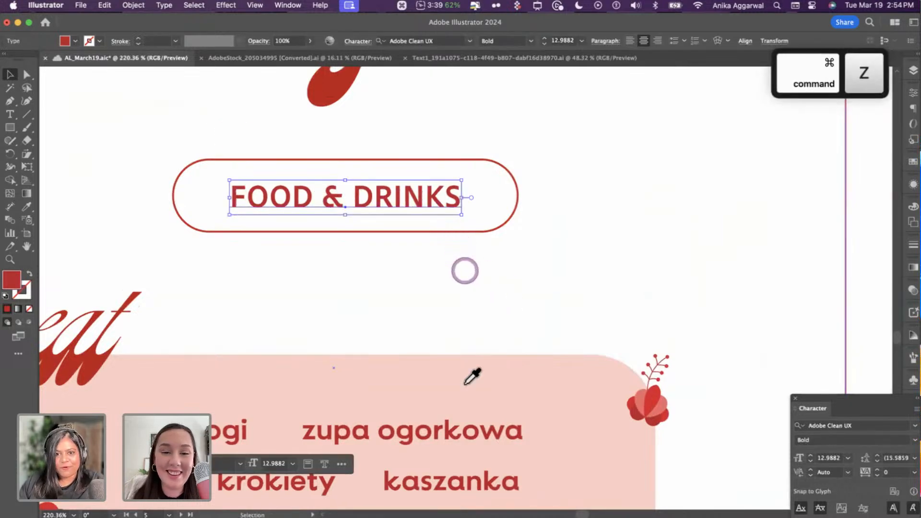
pyautogui.press('i')
pyautogui.click(456, 427)
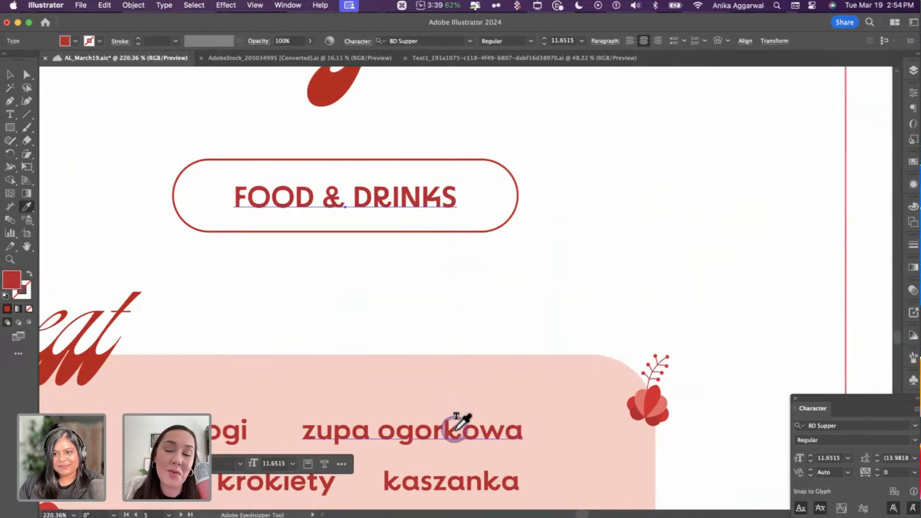
pyautogui.press('v')
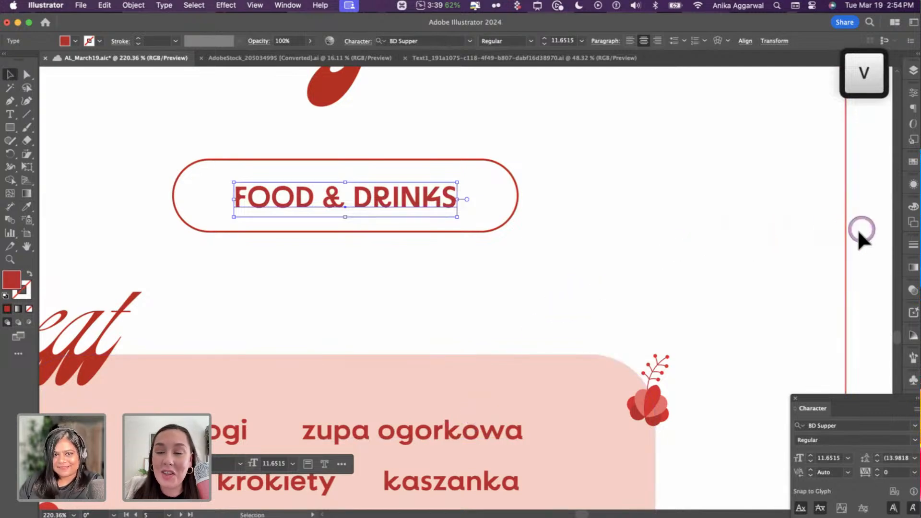
pyautogui.scroll(-5, 849, 231)
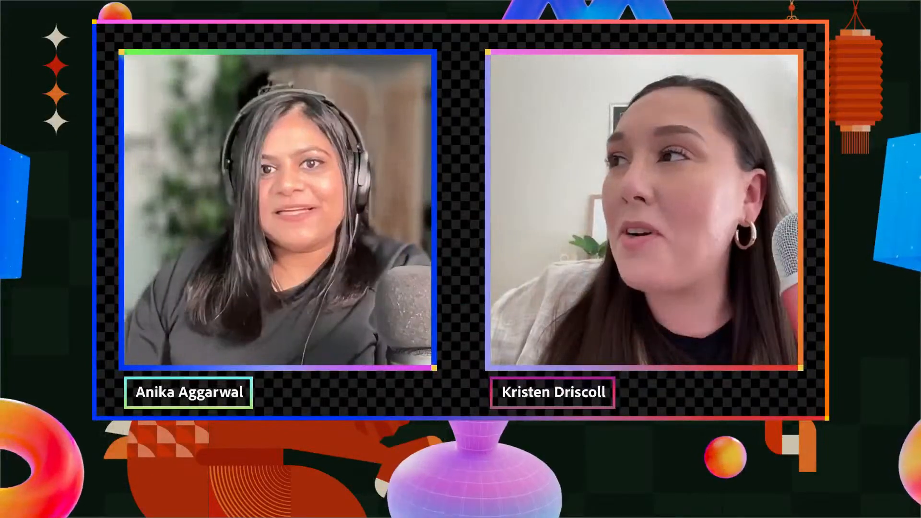